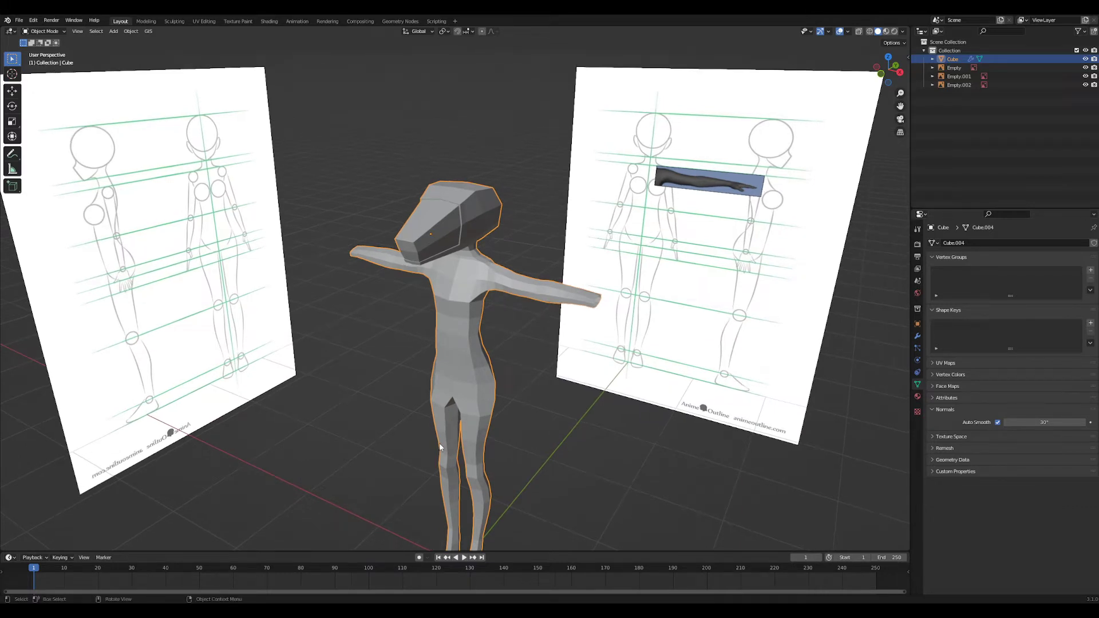
# - Review the character designer's Twitter profile and its HORIZON DOLLS artwork as a style reference
pyautogui.moveTo(223, 443); pyautogui.dragTo(501, 353, button='middle')
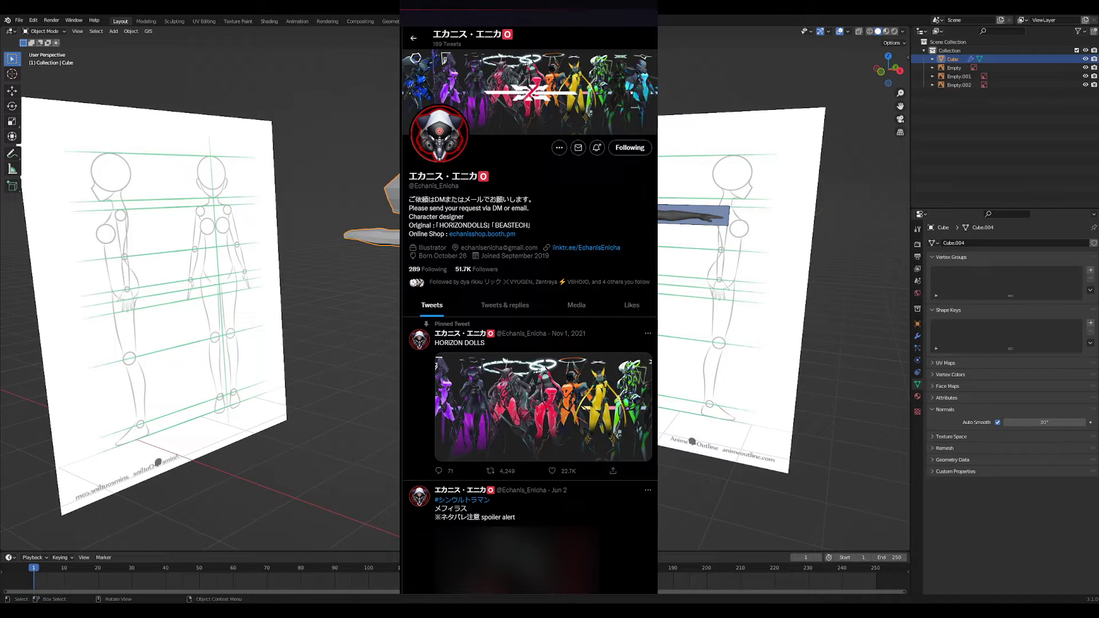
pyautogui.scroll(-8, 425, 466)
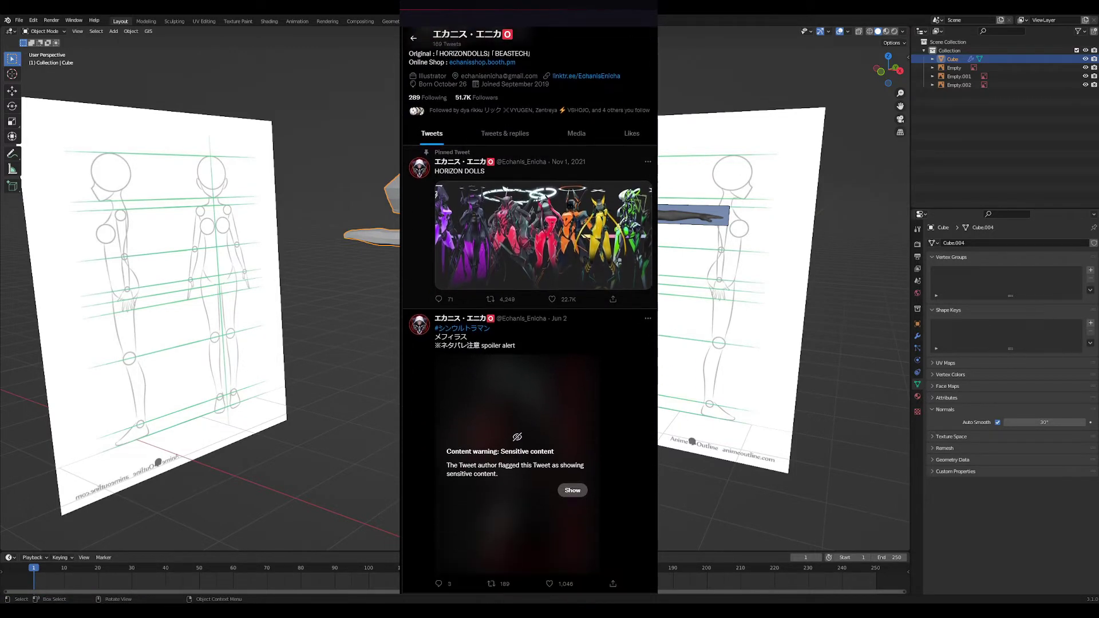
pyautogui.scroll(-1, 424, 467)
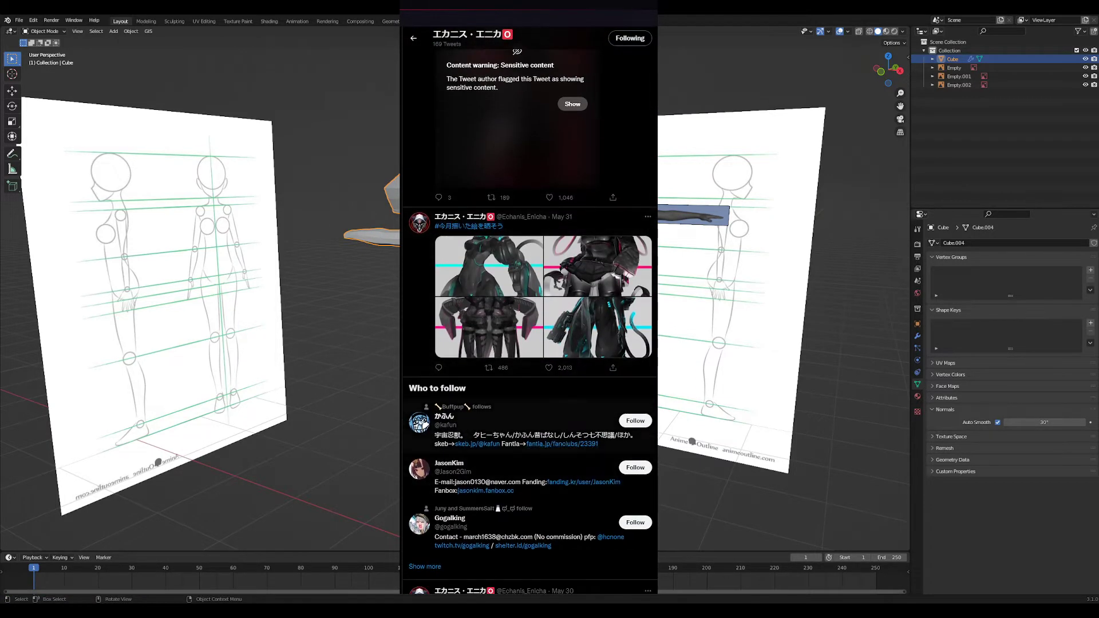
pyautogui.scroll(10, 424, 467)
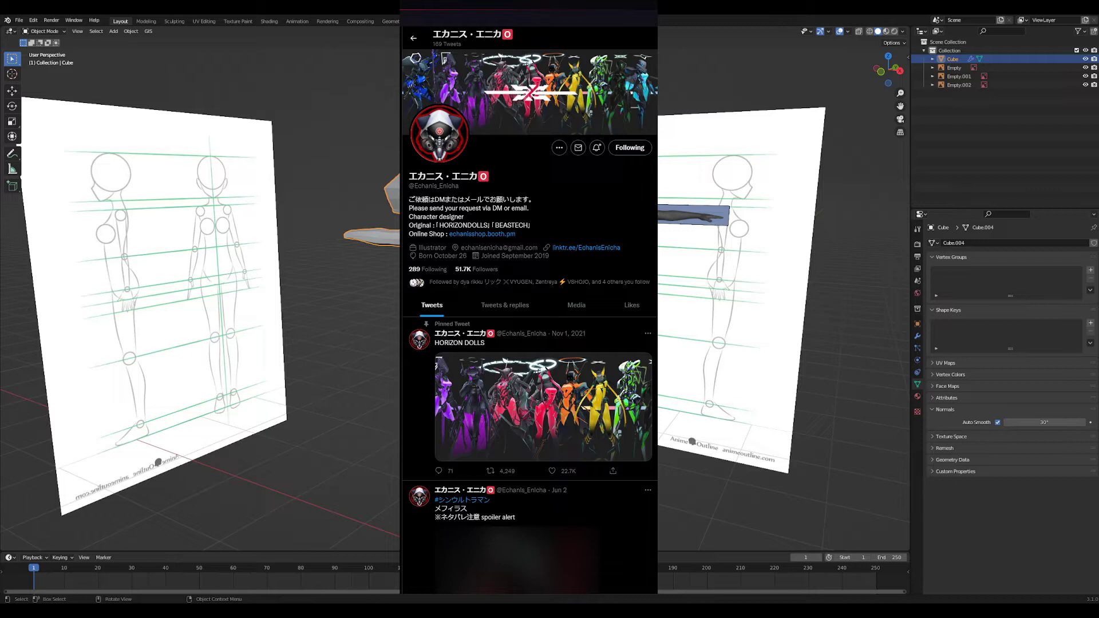
pyautogui.moveTo(427, 177); pyautogui.dragTo(436, 178)
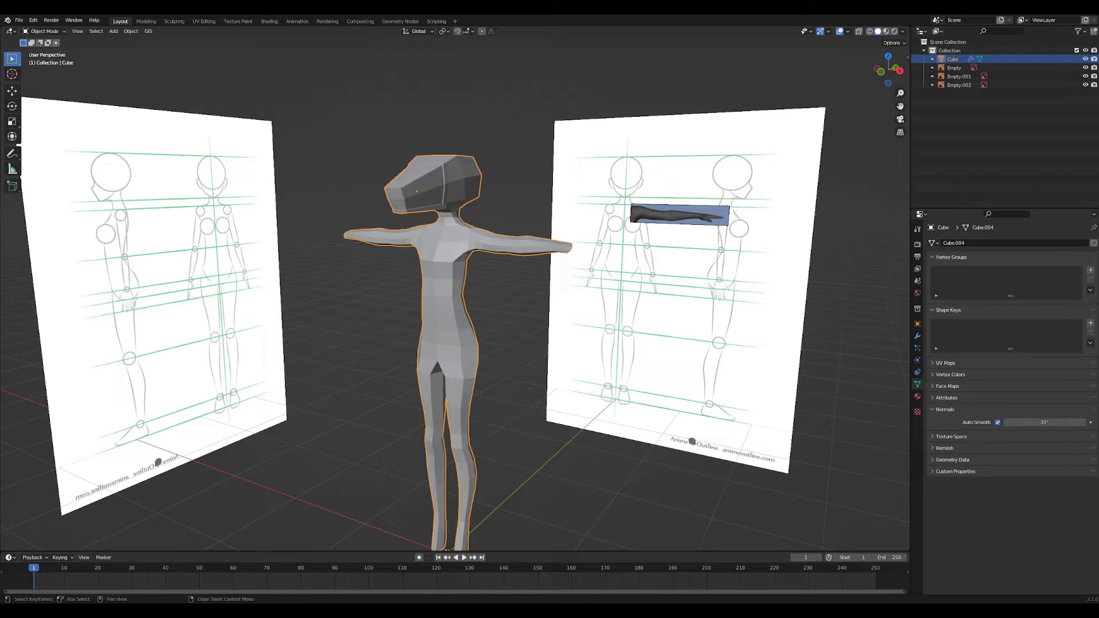
# - Delete the ring of neck faces joining the head to the torso
pyautogui.moveTo(379, 295); pyautogui.dragTo(401, 301, button='middle')
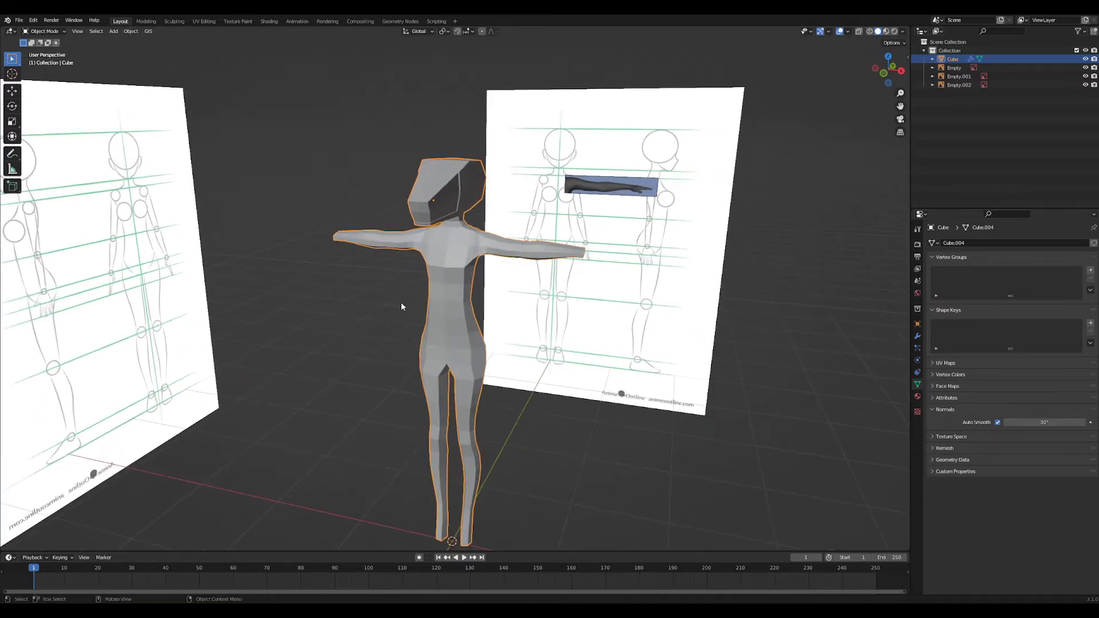
pyautogui.keyDown('shift'); pyautogui.moveTo(377, 384); pyautogui.dragTo(359, 350, button='middle'); pyautogui.keyUp('shift')
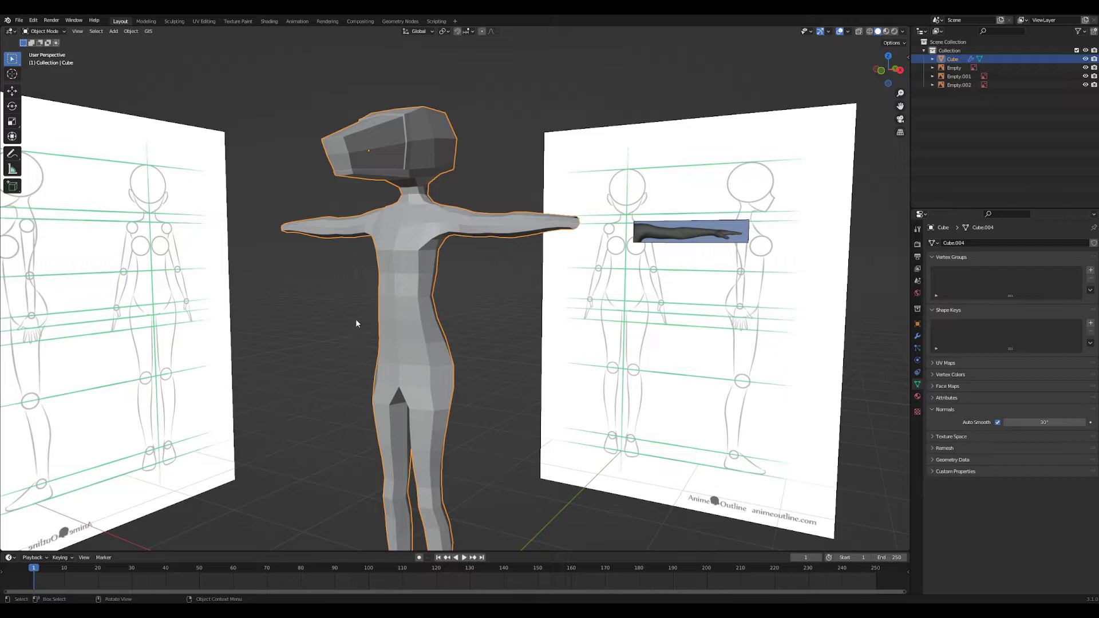
pyautogui.moveTo(433, 218); pyautogui.dragTo(422, 233, button='middle')
pyautogui.scroll(-1, 458, 246)
pyautogui.moveTo(478, 254); pyautogui.dragTo(515, 366, button='middle')
pyautogui.scroll(5, 584, 287)
pyautogui.moveTo(584, 288); pyautogui.dragTo(460, 337, button='middle')
pyautogui.press('Tab')
pyautogui.scroll(2, 509, 347)
pyautogui.press('3')
pyautogui.keyDown('alt'); pyautogui.keyDown('shift'); pyautogui.click(457, 318); pyautogui.keyUp('shift'); pyautogui.keyUp('alt')
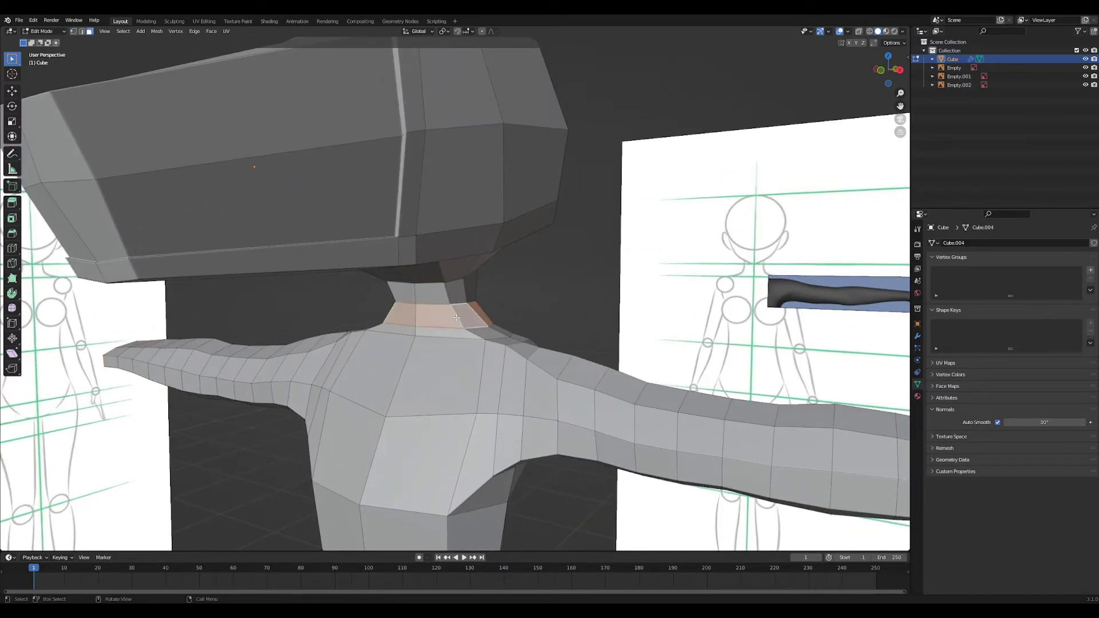
pyautogui.press('x')
pyautogui.click(423, 312)
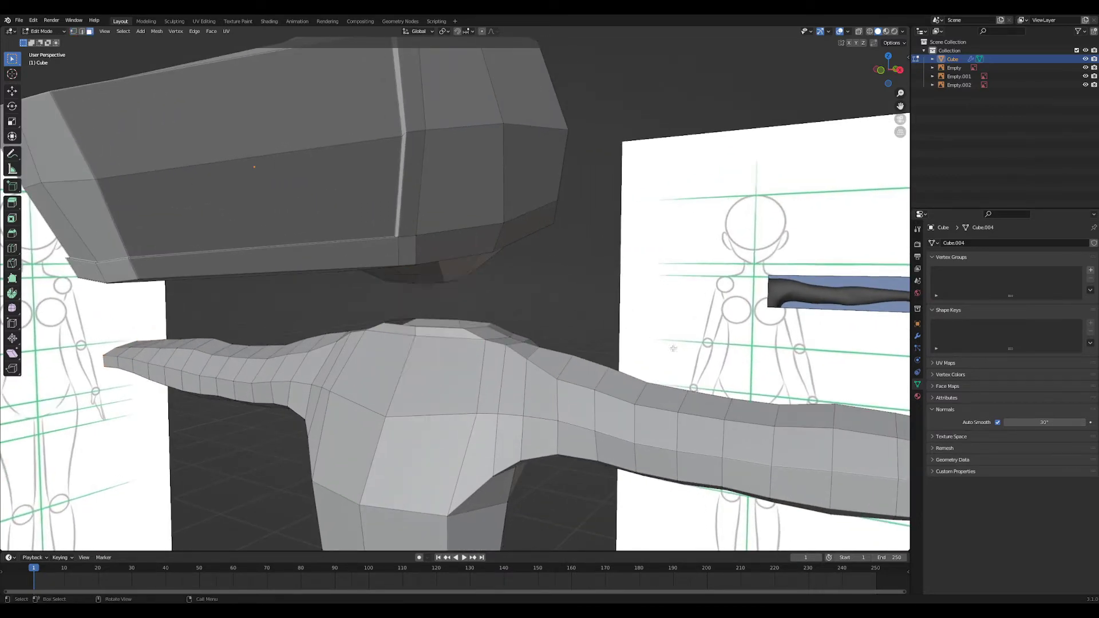
# - In the right orthographic view, enable proportional editing and try to move the head's lower back vertices
pyautogui.moveTo(423, 312); pyautogui.dragTo(482, 276, button='middle')
pyautogui.press('1')
pyautogui.press('KP_3')
pyautogui.press('`')
pyautogui.click(328, 260)
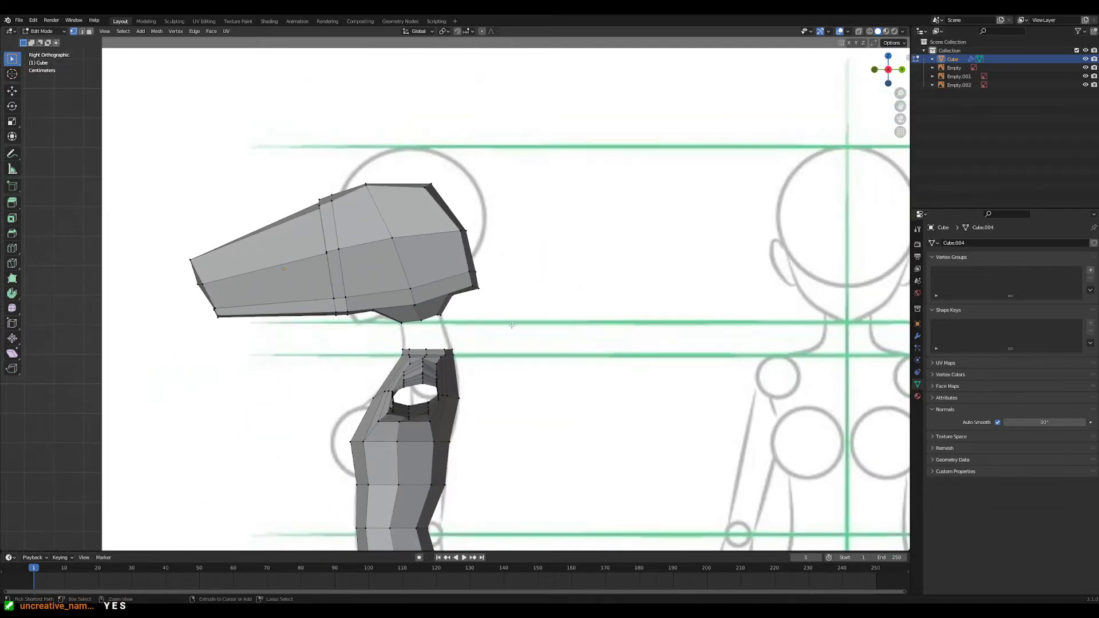
pyautogui.press('z')
pyautogui.click(509, 286)
pyautogui.moveTo(620, 224)
pyautogui.mouseDown()
pyautogui.moveTo(572, 263)
pyautogui.moveTo(415, 332)
pyautogui.mouseUp()
pyautogui.hotkey('shift', 'z')
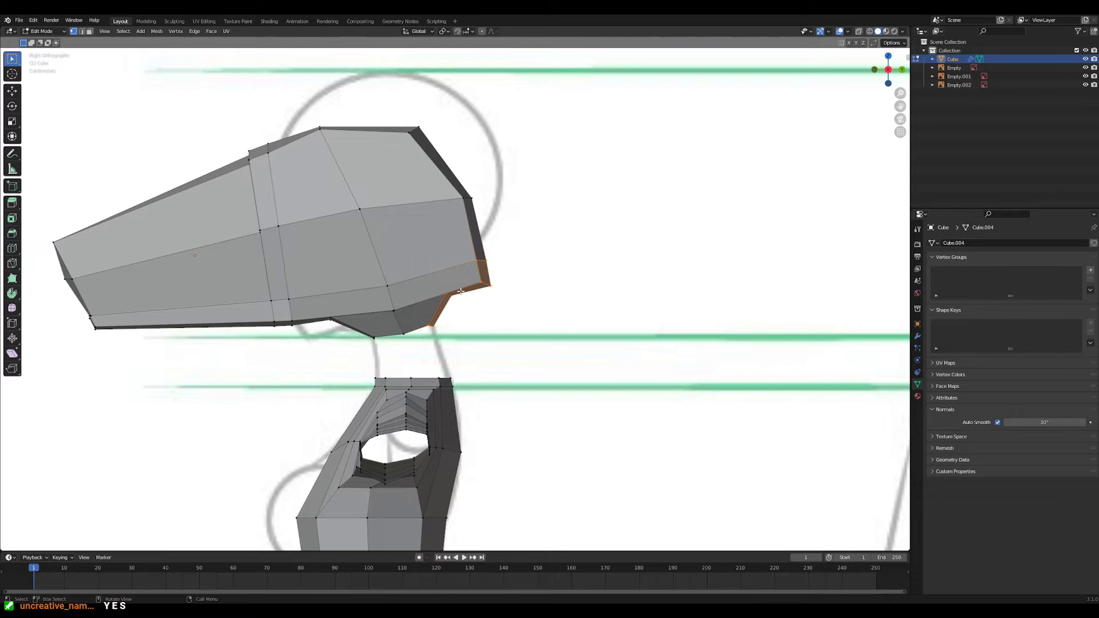
pyautogui.press('o')
pyautogui.press('g')
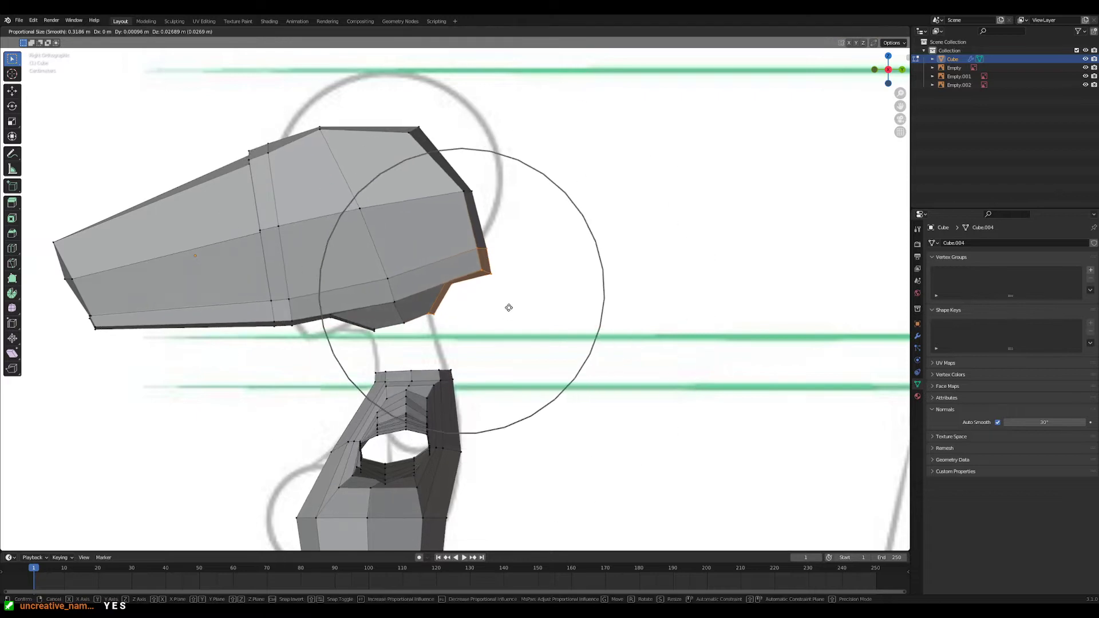
pyautogui.scroll(-3, 509, 308)
pyautogui.rightClick(508, 309)
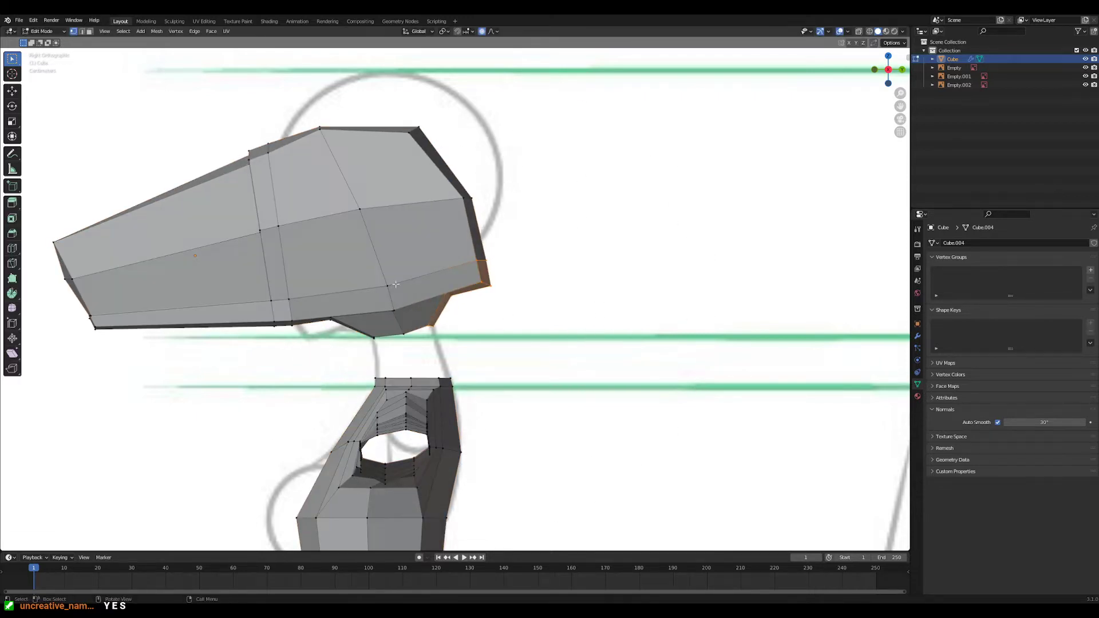
# - Separate the whole head geometry into its own object, and return to Object Mode with solid shading
pyautogui.hotkey('shift', 'z')
pyautogui.moveTo(28, 101)
pyautogui.mouseDown()
pyautogui.moveTo(629, 308)
pyautogui.moveTo(594, 351)
pyautogui.mouseUp()
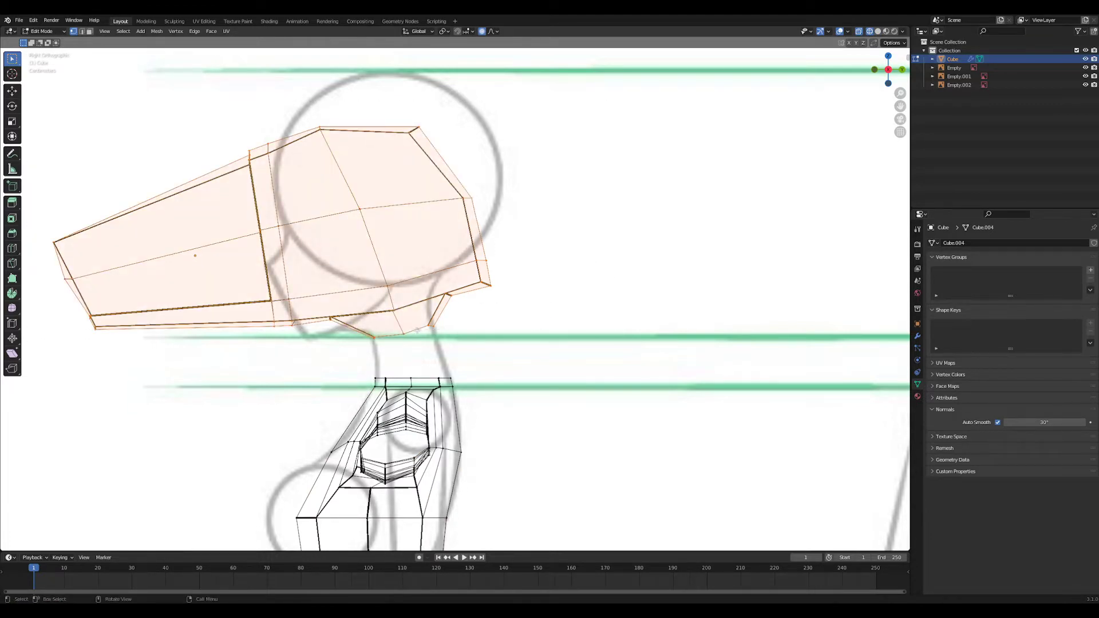
pyautogui.press('p')
pyautogui.click(370, 282)
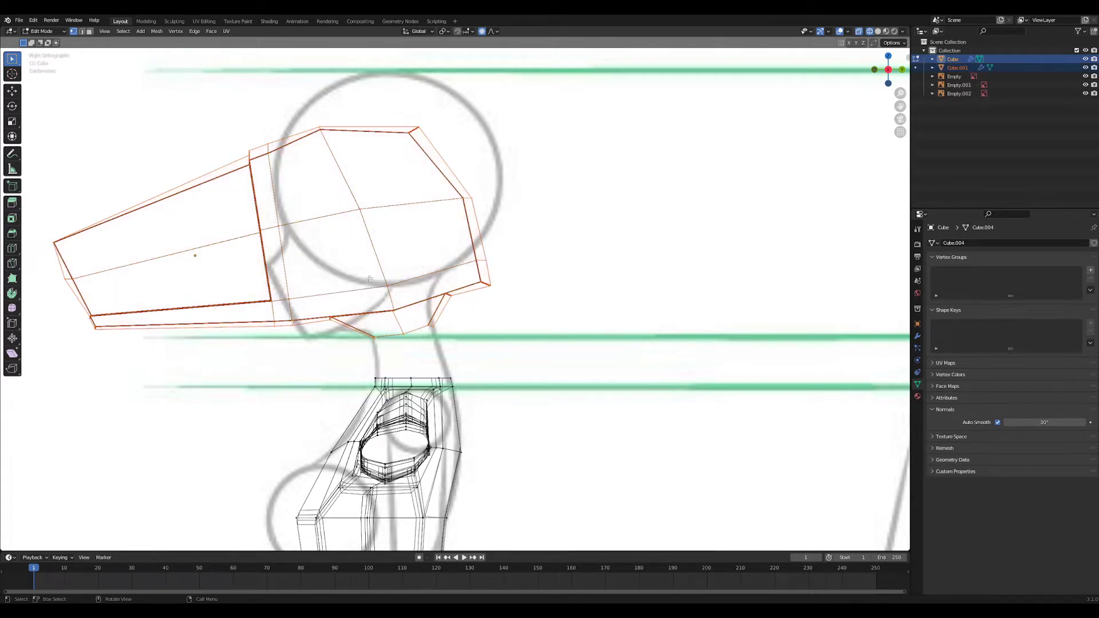
pyautogui.press('Tab')
pyautogui.click(355, 288)
pyautogui.press('z')
pyautogui.click(569, 307)
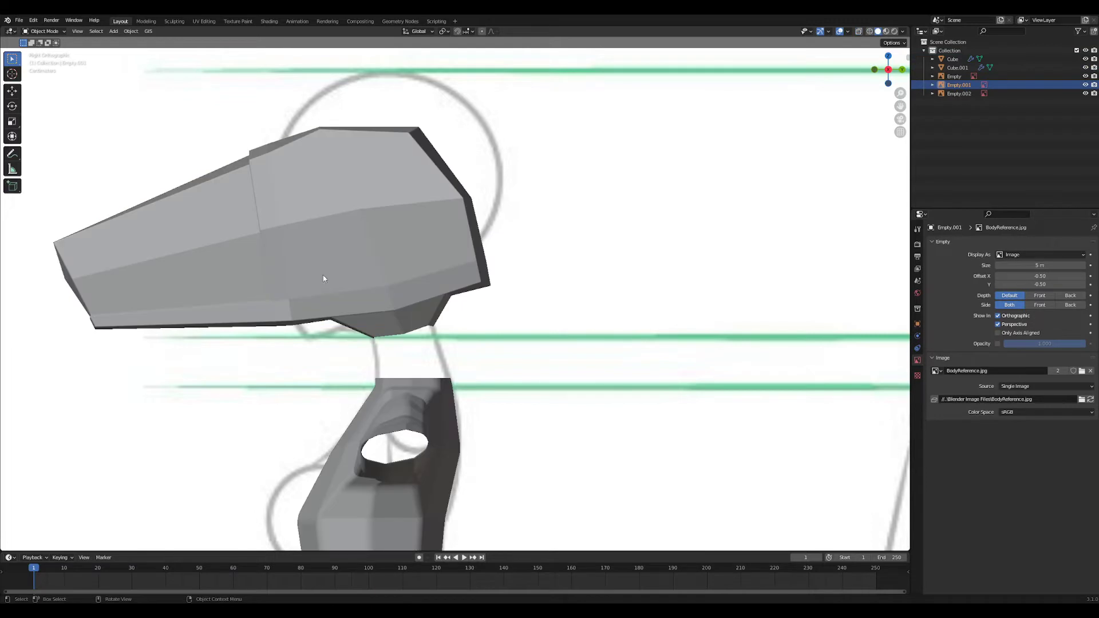
# - Reshape the back underside of the separated head by moving its lower rear vertices with proportional editing, and turn proportional editing off
pyautogui.click(348, 280)
pyautogui.press('Tab')
pyautogui.press('z')
pyautogui.click(439, 281)
pyautogui.moveTo(533, 257); pyautogui.dragTo(412, 331)
pyautogui.press('z')
pyautogui.click(449, 295)
pyautogui.press('g')
pyautogui.scroll(5, 451, 289)
pyautogui.scroll(-10, 450, 286)
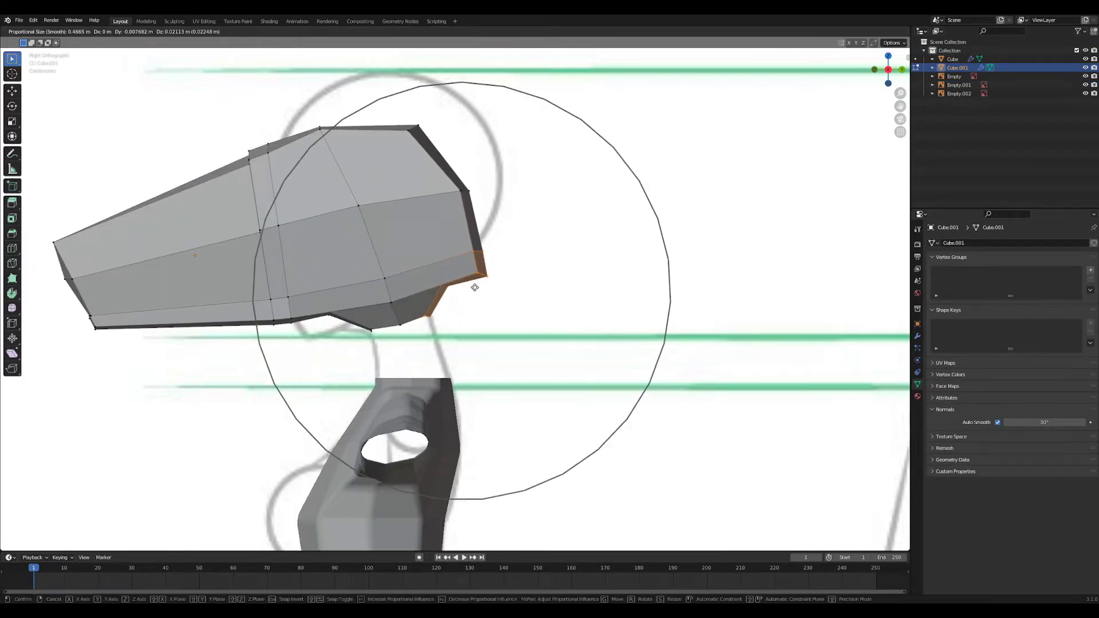
pyautogui.scroll(1, 458, 279)
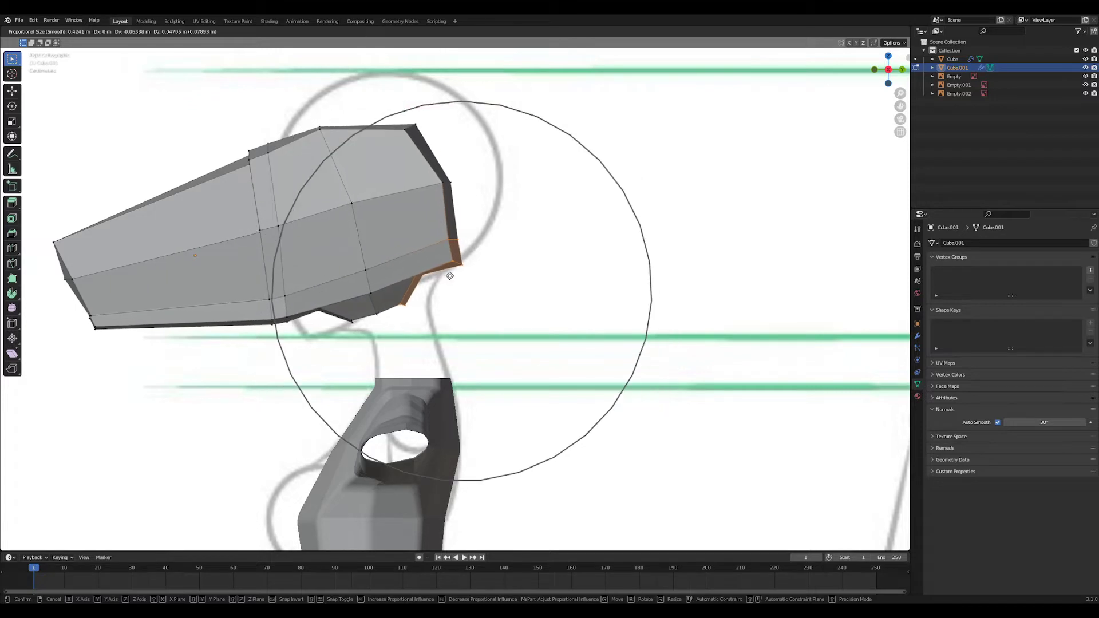
pyautogui.click(461, 298)
pyautogui.moveTo(459, 305); pyautogui.dragTo(443, 310, button='middle')
pyautogui.scroll(1, 458, 302)
pyautogui.press('o')
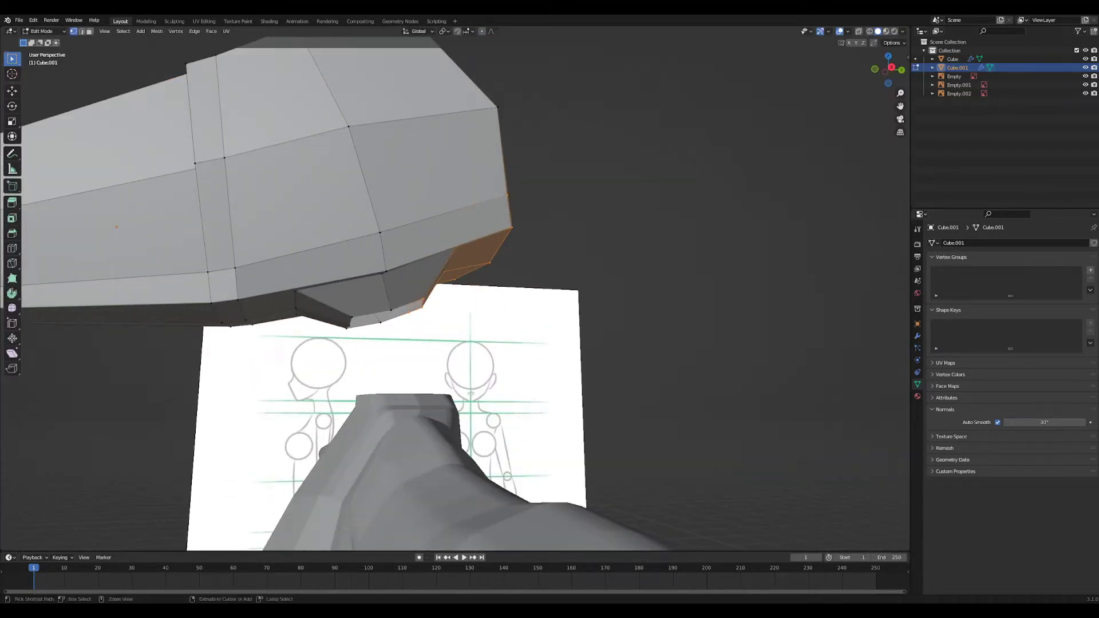
pyautogui.scroll(2, 440, 329)
pyautogui.moveTo(399, 374); pyautogui.dragTo(542, 281, button='middle')
pyautogui.press('s')
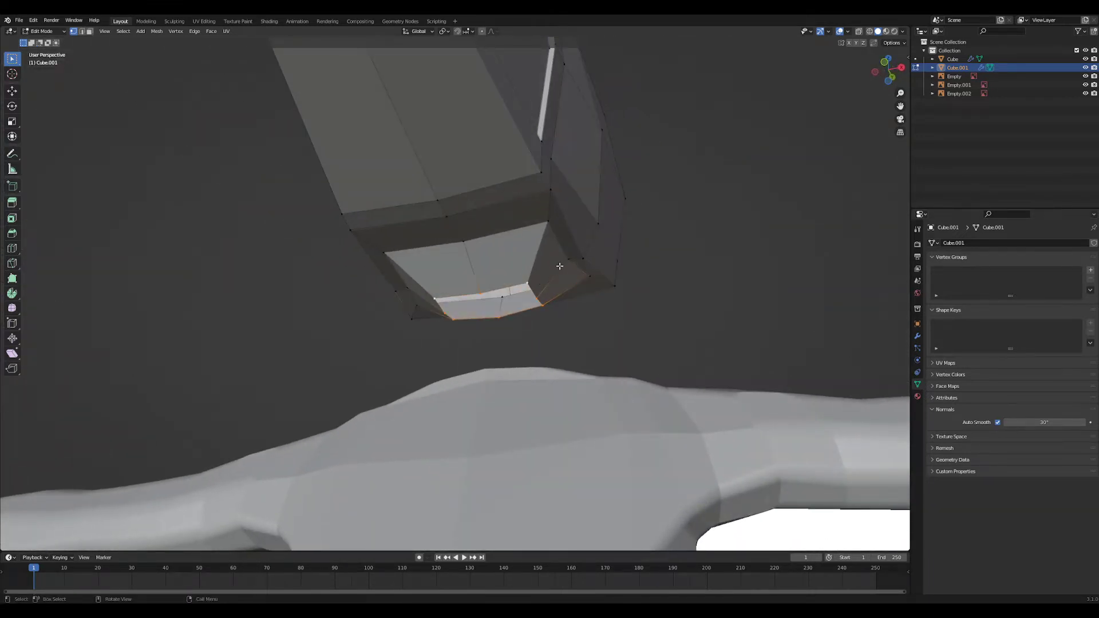
pyautogui.press('x')
pyautogui.rightClick(605, 275)
# - Widen the neck opening under the head by moving its side edge vertices outward along local X
pyautogui.click(526, 282)
pyautogui.keyDown('shift'); pyautogui.click(536, 297); pyautogui.keyUp('shift')
pyautogui.keyDown('shift'); pyautogui.click(543, 305); pyautogui.keyUp('shift')
pyautogui.press('s')
pyautogui.press('x')
pyautogui.rightClick(607, 289)
pyautogui.press('g')
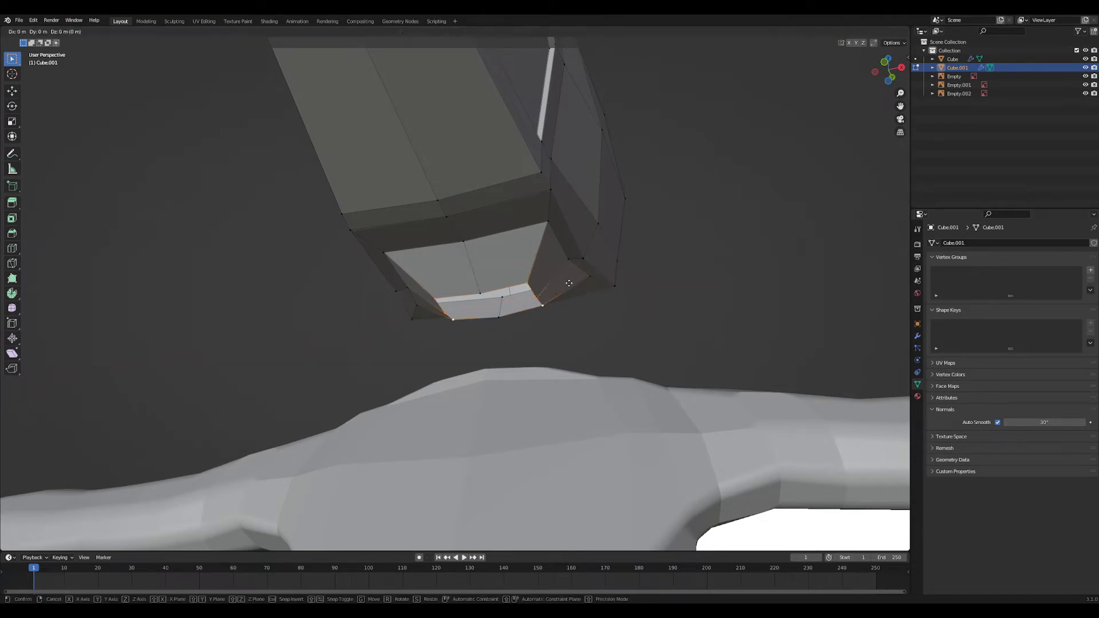
pyautogui.press('x')
pyautogui.press('x')
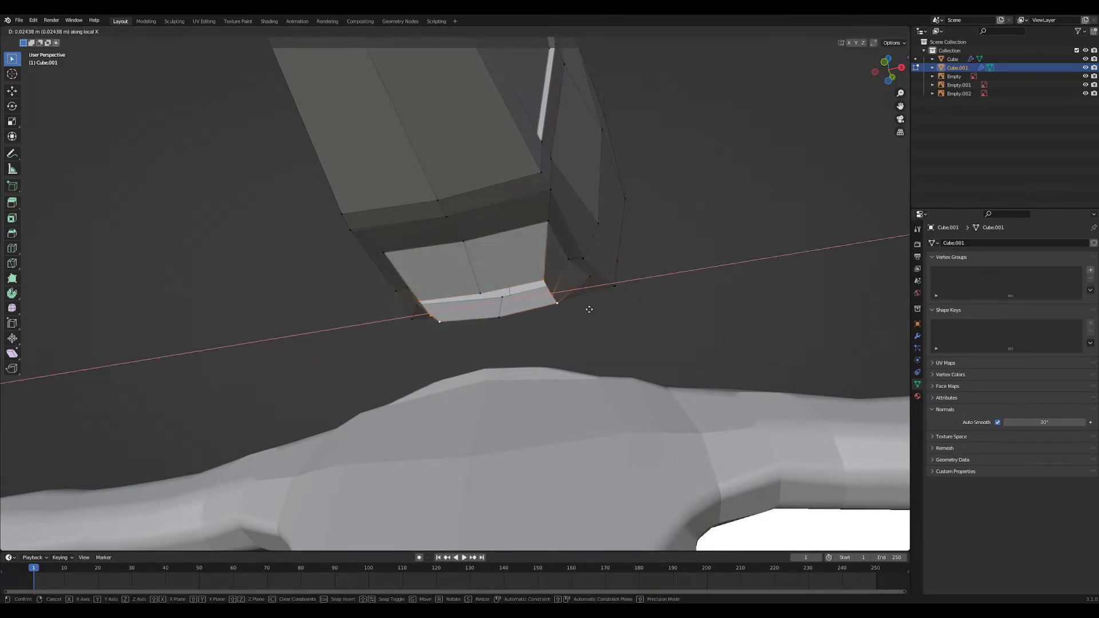
pyautogui.click(587, 306)
pyautogui.moveTo(587, 306); pyautogui.dragTo(590, 329, button='middle')
# - Edit the body mesh and extrude its open neck edge loop upward into a short neck
pyautogui.scroll(-5, 621, 316)
pyautogui.press('Tab')
pyautogui.click(543, 450)
pyautogui.moveTo(633, 448); pyautogui.dragTo(590, 341, button='middle')
pyautogui.press('Tab')
pyautogui.scroll(2, 590, 343)
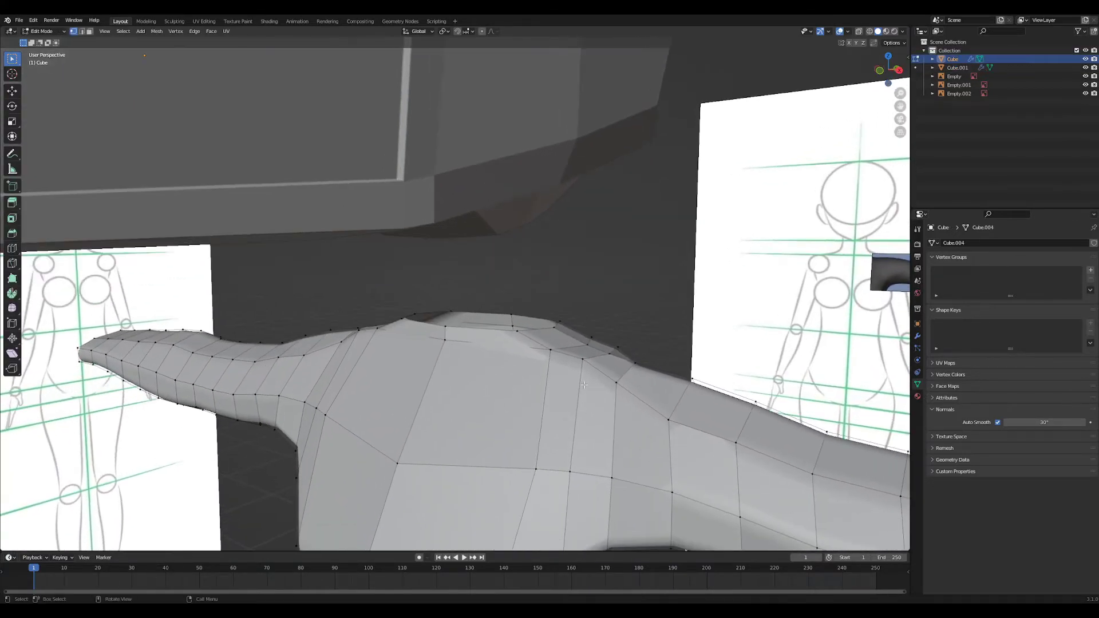
pyautogui.moveTo(598, 401); pyautogui.dragTo(532, 356, button='middle')
pyautogui.press('e')
pyautogui.press('z')
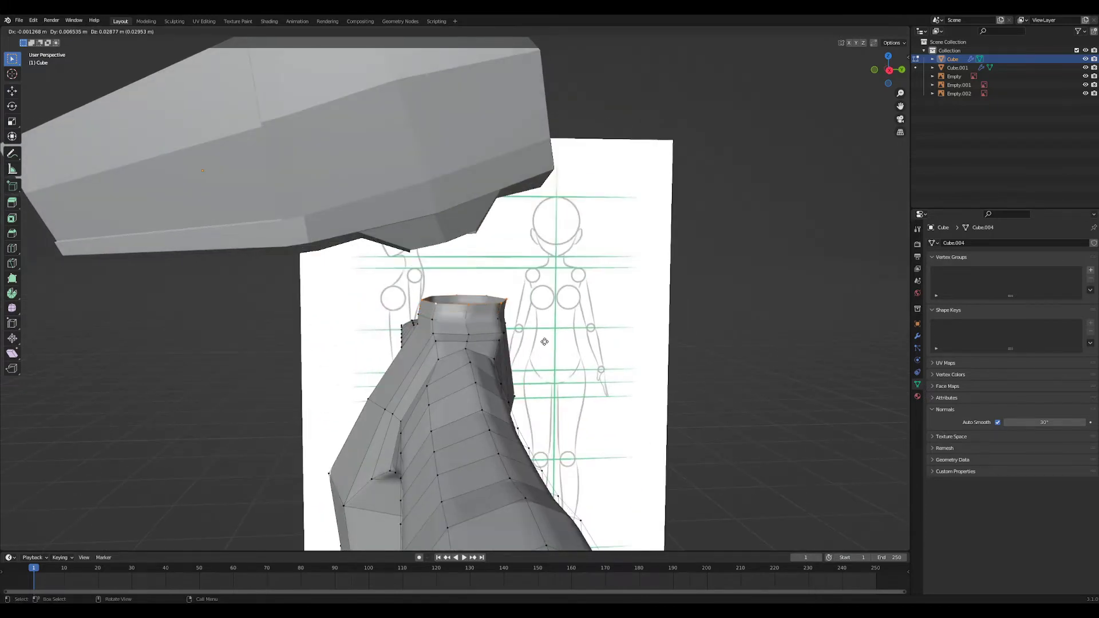
pyautogui.click(546, 317)
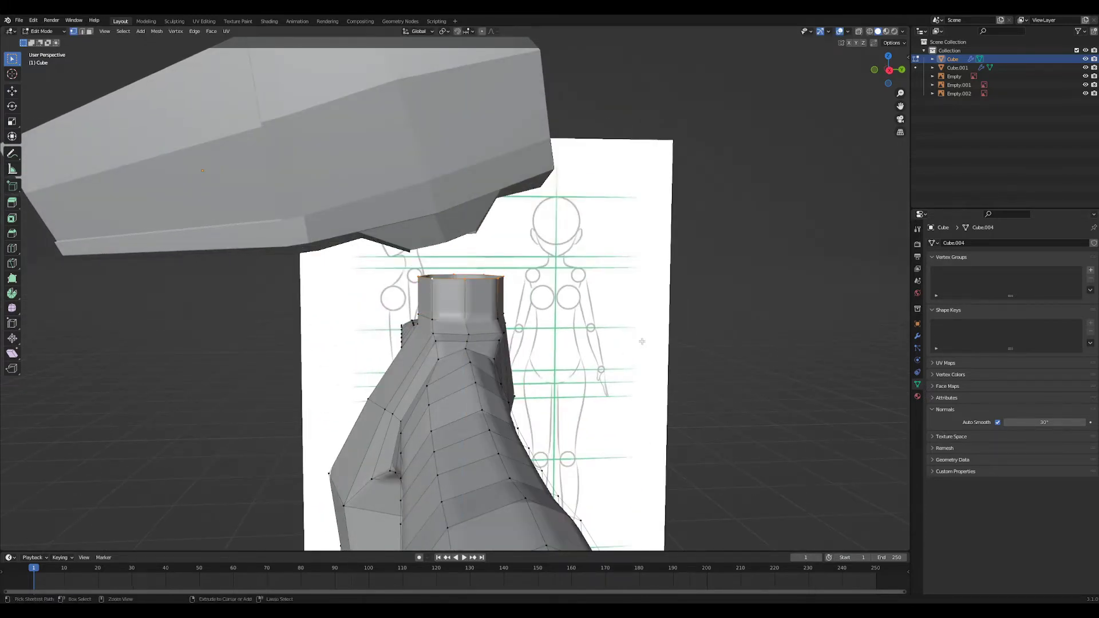
# - Tilt the neck's top rim about the global X axis and reposition it to follow the side-view neck reference
pyautogui.press('r')
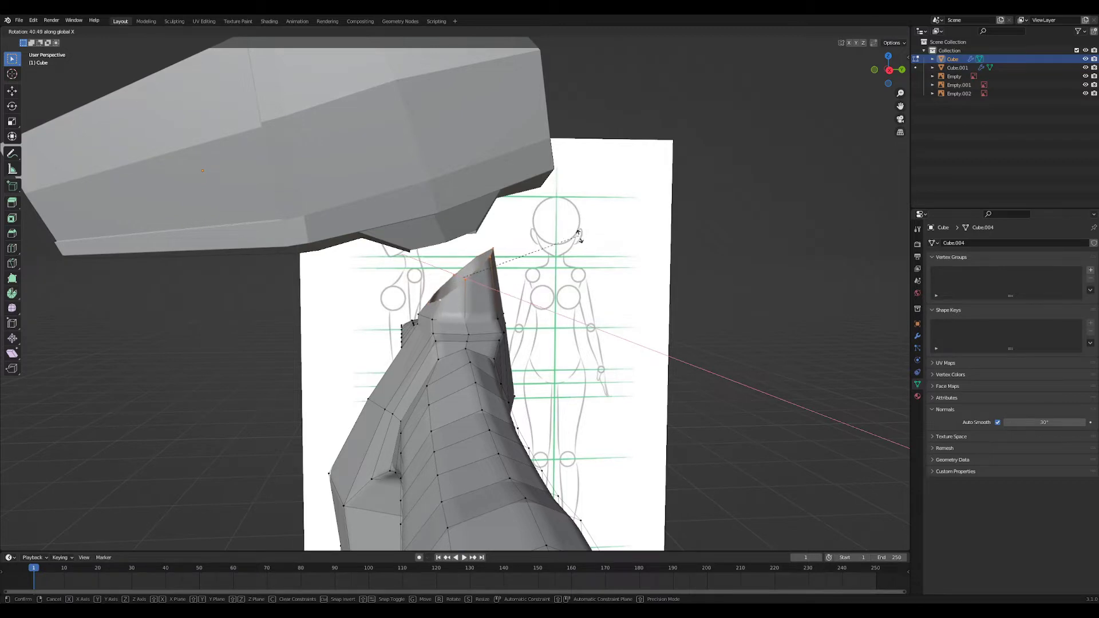
pyautogui.click(591, 248)
pyautogui.press('KP_3')
pyautogui.scroll(2, 573, 260)
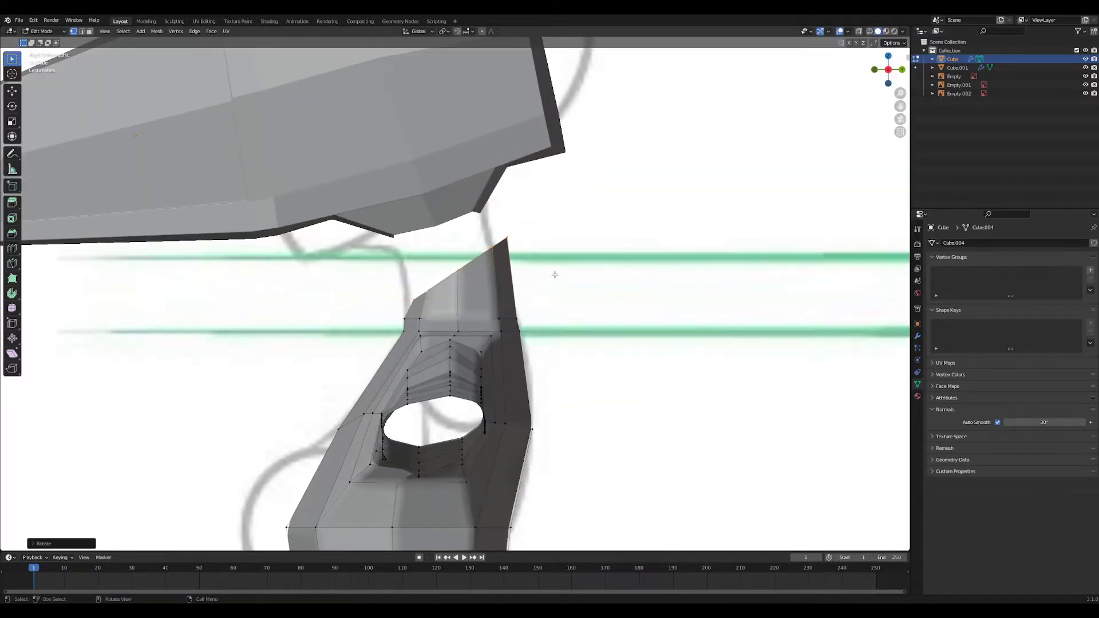
pyautogui.press('g')
pyautogui.click(532, 285)
pyautogui.scroll(-3, 535, 312)
# - Move the head object up along the global Z axis, well clear of the neck
pyautogui.press('Tab')
pyautogui.moveTo(538, 338); pyautogui.dragTo(455, 344, button='middle')
pyautogui.scroll(-1, 600, 459)
pyautogui.scroll(-5, 455, 345)
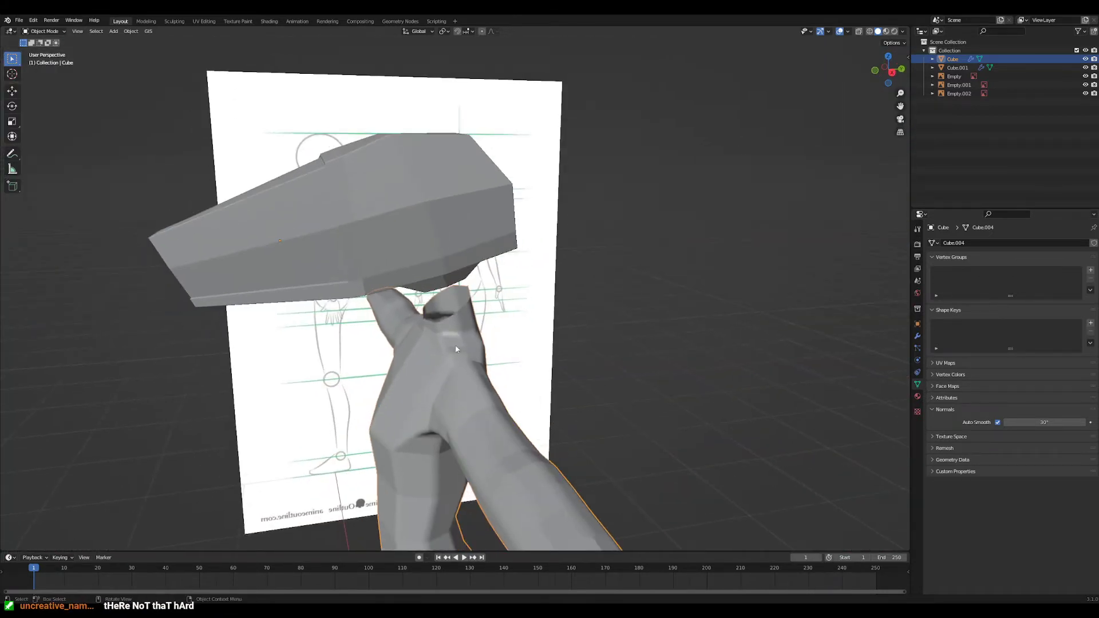
pyautogui.click(455, 276)
pyautogui.press('g')
pyautogui.press('z')
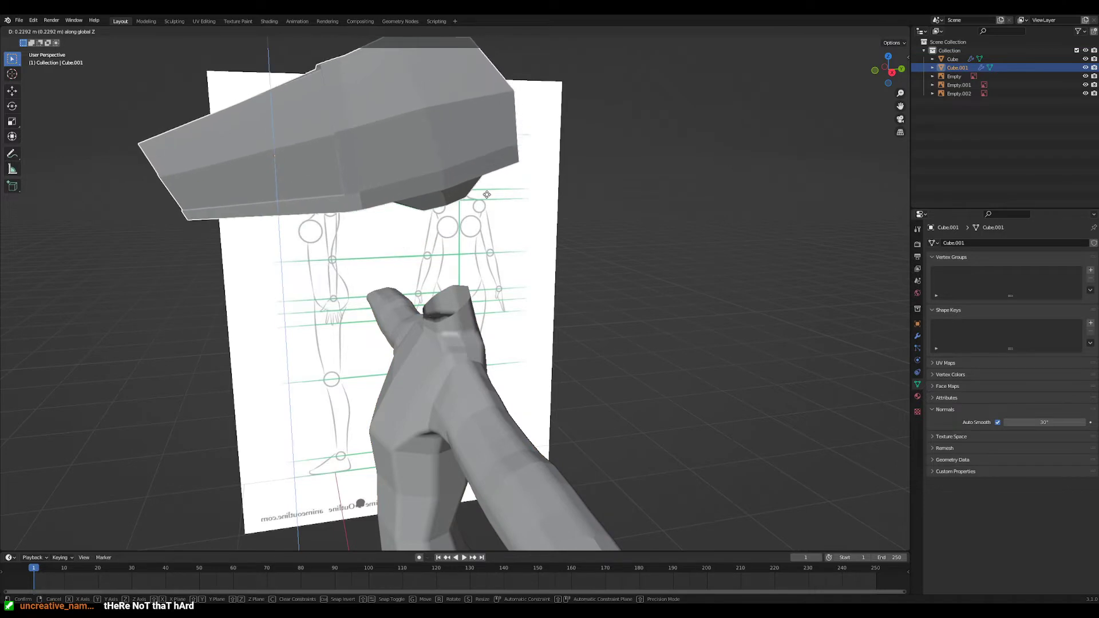
pyautogui.click(500, 150)
# - Switch mesh editing from the head object back to the body, with the neck opening in view
pyautogui.press('Tab')
pyautogui.moveTo(428, 363)
pyautogui.mouseDown(button='middle')
pyautogui.moveTo(450, 364)
pyautogui.moveTo(422, 382)
pyautogui.mouseUp(button='middle')
pyautogui.scroll(2, 449, 364)
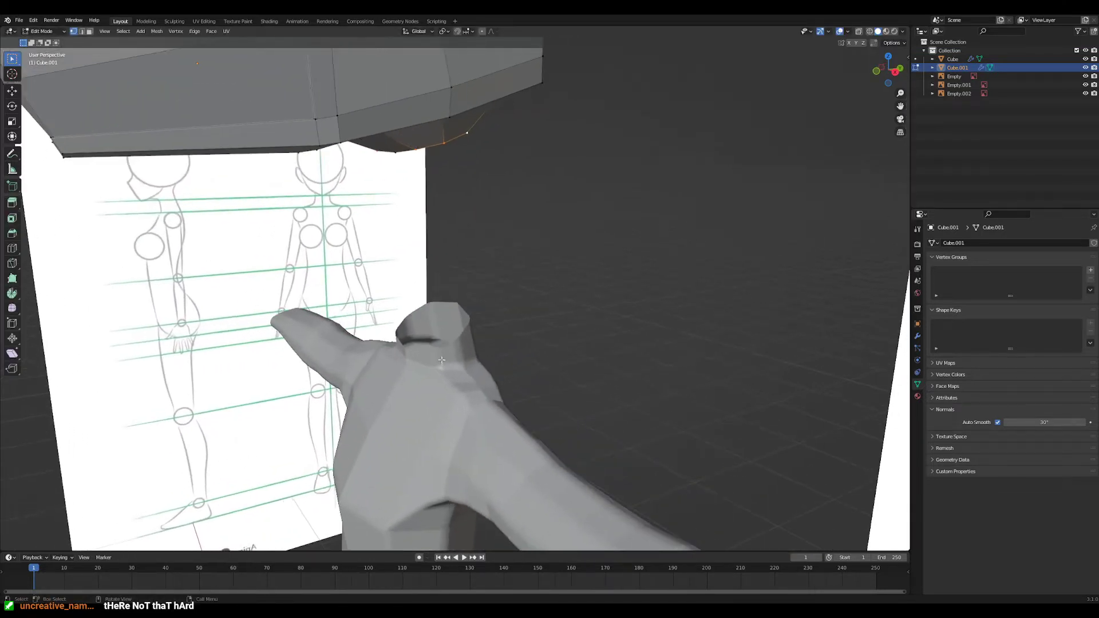
pyautogui.press('Tab')
pyautogui.click(458, 393)
pyautogui.press('Tab')
pyautogui.rightClick(480, 395)
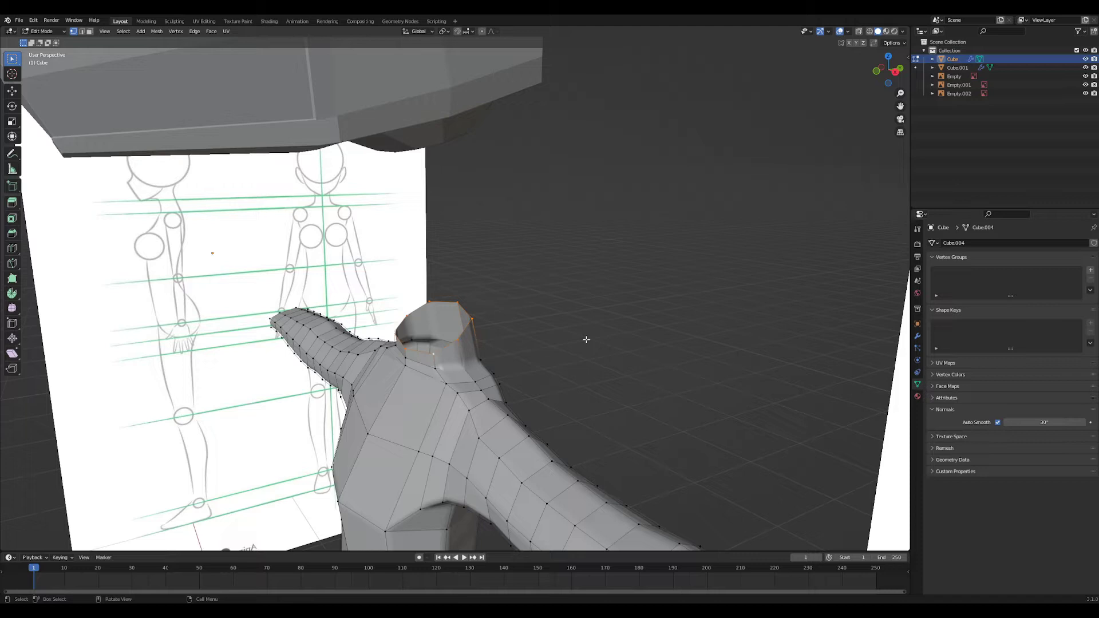
pyautogui.moveTo(587, 340)
pyautogui.mouseDown(button='middle')
pyautogui.moveTo(567, 346)
pyautogui.moveTo(604, 366)
pyautogui.moveTo(575, 428)
pyautogui.moveTo(605, 409)
pyautogui.moveTo(616, 383)
pyautogui.mouseUp(button='middle')
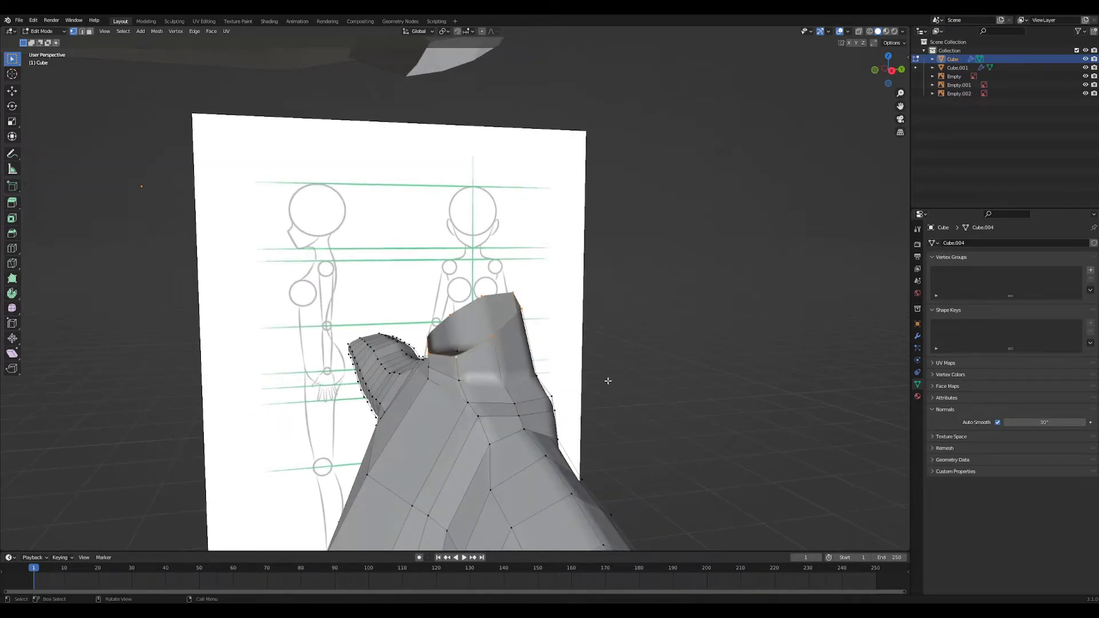
pyautogui.press('h')
pyautogui.press('z')
pyautogui.press('Escape')
pyautogui.hotkey('alt', 'h')
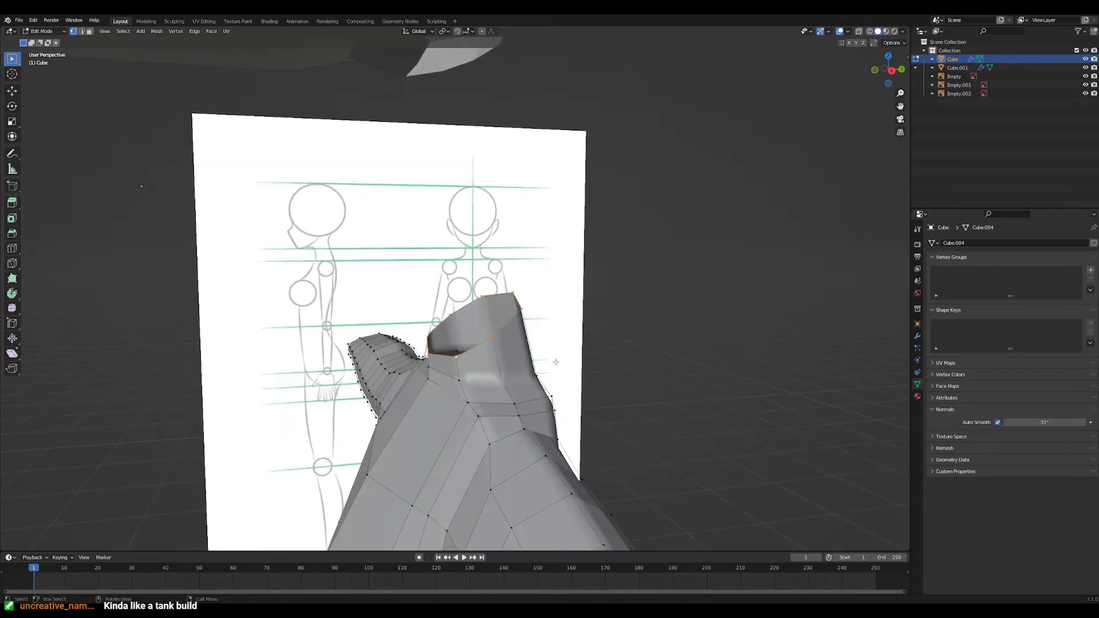
# - Extrude the neck's top rim and scale the new edge loop outward into a flared lip
pyautogui.press('e')
pyautogui.click(560, 333)
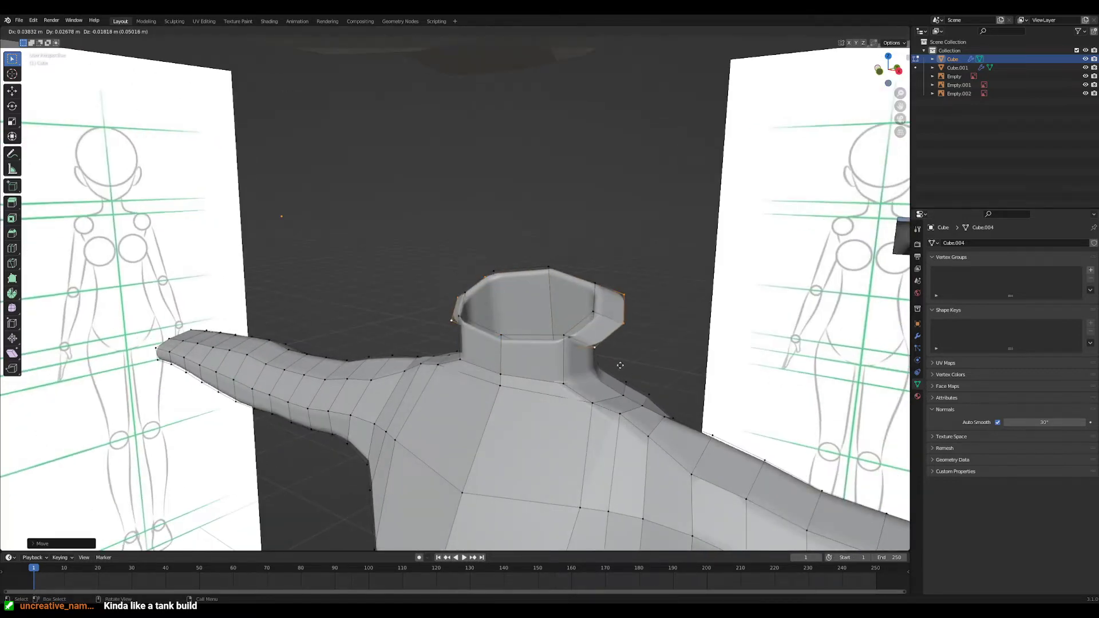
pyautogui.rightClick(622, 366)
pyautogui.press('s')
pyautogui.click(621, 361)
pyautogui.moveTo(508, 357); pyautogui.dragTo(590, 372, button='middle')
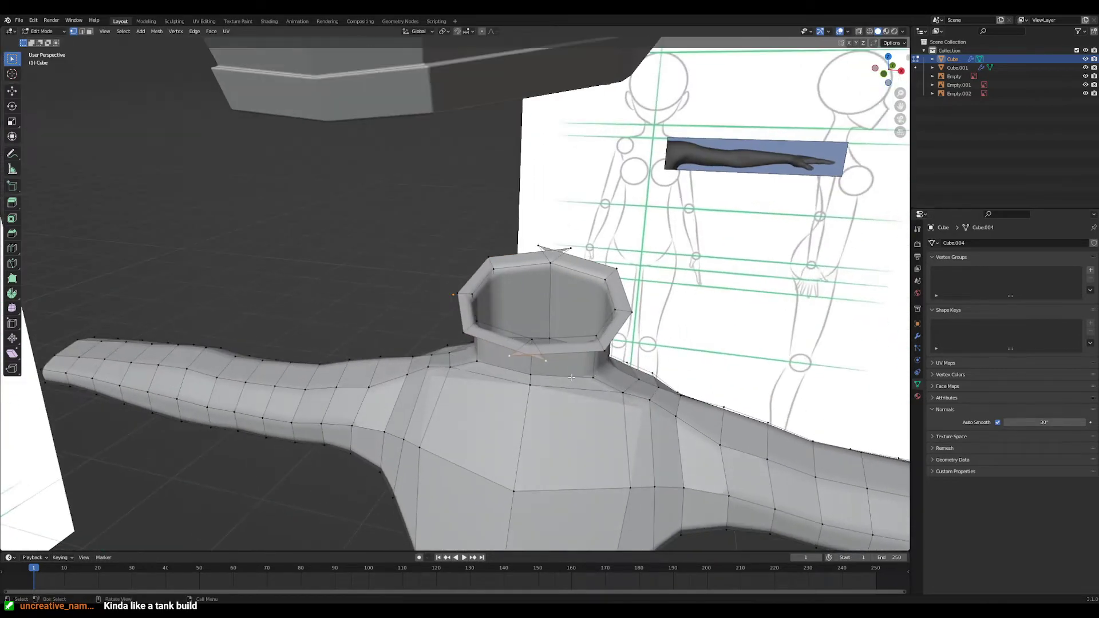
# - Undo the neck's flared lip and make sure Clipping is enabled in the body's Mirror modifier
pyautogui.press('g')
pyautogui.click(594, 377)
pyautogui.hotkey('ctrl', 'z')
pyautogui.click(918, 336)
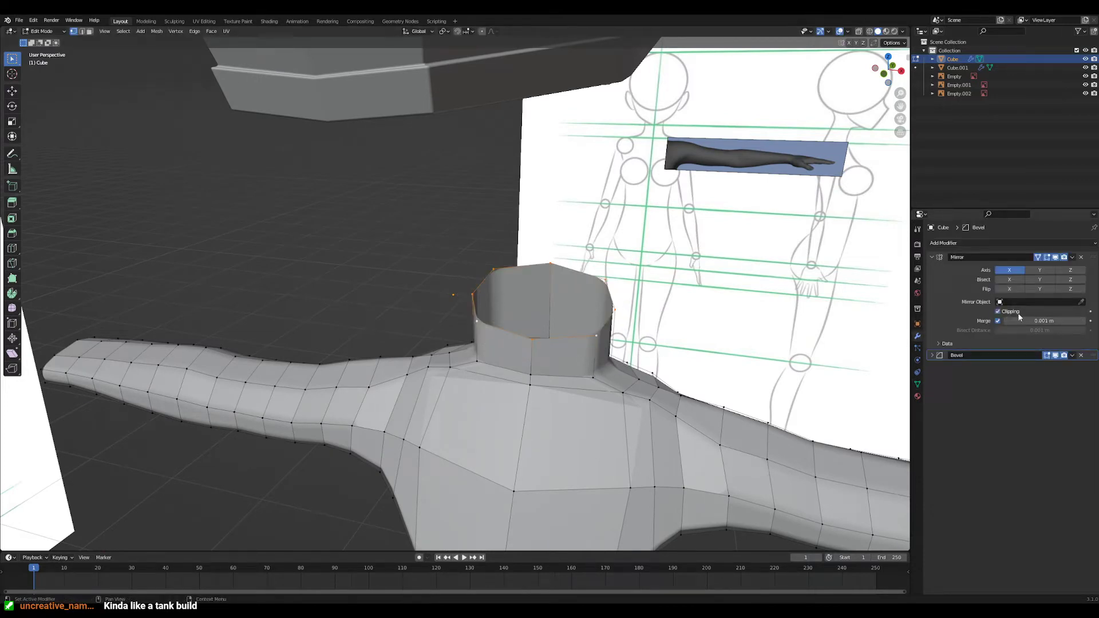
pyautogui.click(935, 258)
# - Extrude the neck's top rim again and scale the new edge loop outward into a flat flared lip
pyautogui.scroll(-4, 715, 515)
pyautogui.keyDown('shift'); pyautogui.moveTo(715, 532); pyautogui.dragTo(672, 486, button='middle'); pyautogui.keyUp('shift')
pyautogui.scroll(8, 672, 486)
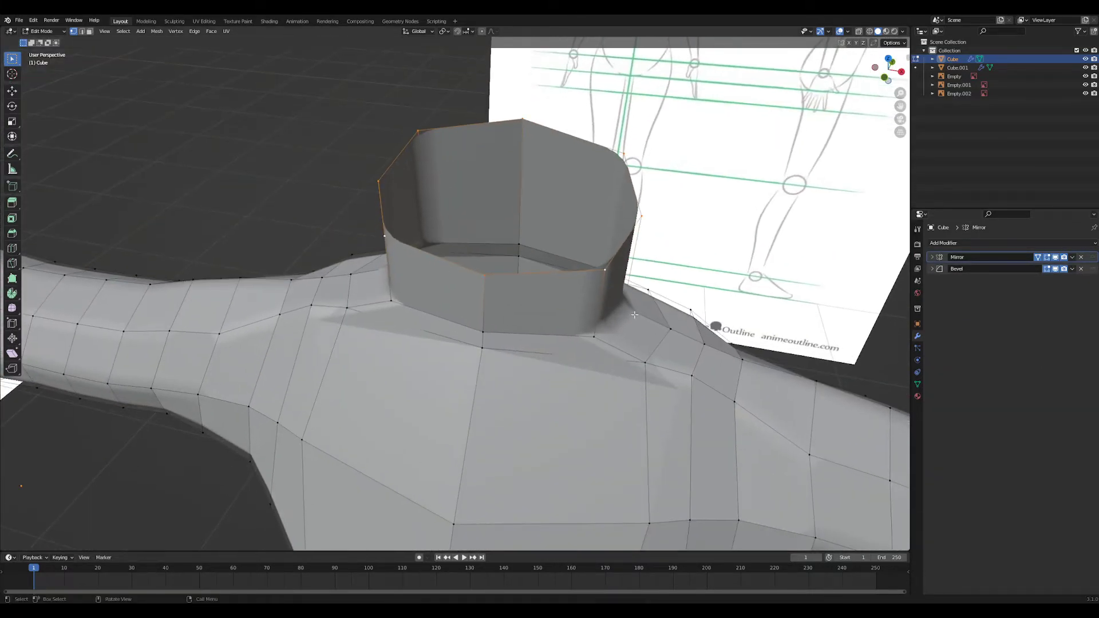
pyautogui.keyDown('ctrl'); pyautogui.moveTo(634, 315); pyautogui.dragTo(621, 401, button='middle'); pyautogui.keyUp('ctrl')
pyautogui.moveTo(621, 401)
pyautogui.mouseDown(button='middle')
pyautogui.moveTo(572, 263)
pyautogui.moveTo(562, 343)
pyautogui.moveTo(632, 413)
pyautogui.mouseUp(button='middle')
pyautogui.press('s')
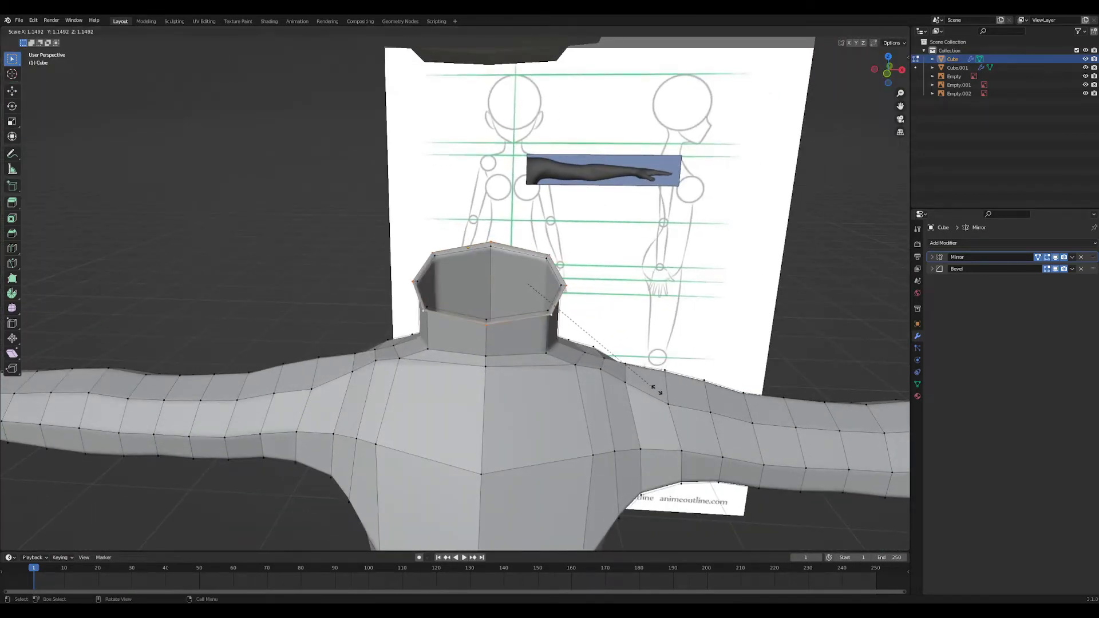
pyautogui.click(699, 398)
pyautogui.moveTo(699, 398); pyautogui.dragTo(719, 523, button='middle')
pyautogui.moveTo(809, 490); pyautogui.dragTo(767, 490, button='middle')
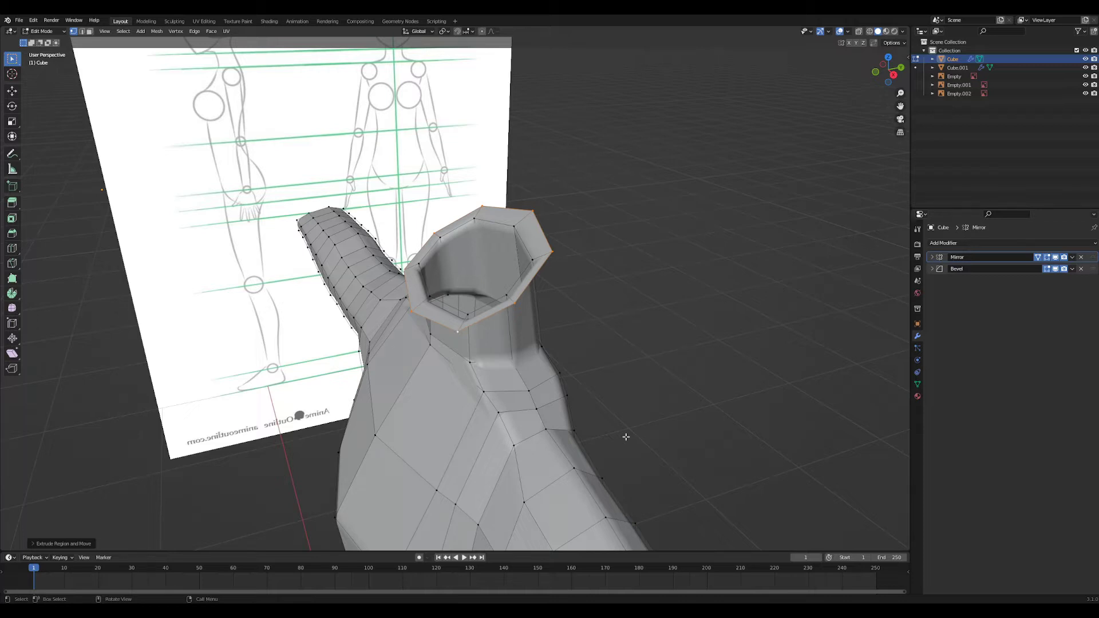
# - Extrude the lip's outer edge loop upward along the neck's slant to form a short raised collar wall
pyautogui.moveTo(573, 306); pyautogui.dragTo(653, 309, button='middle')
pyautogui.scroll(1, 650, 297)
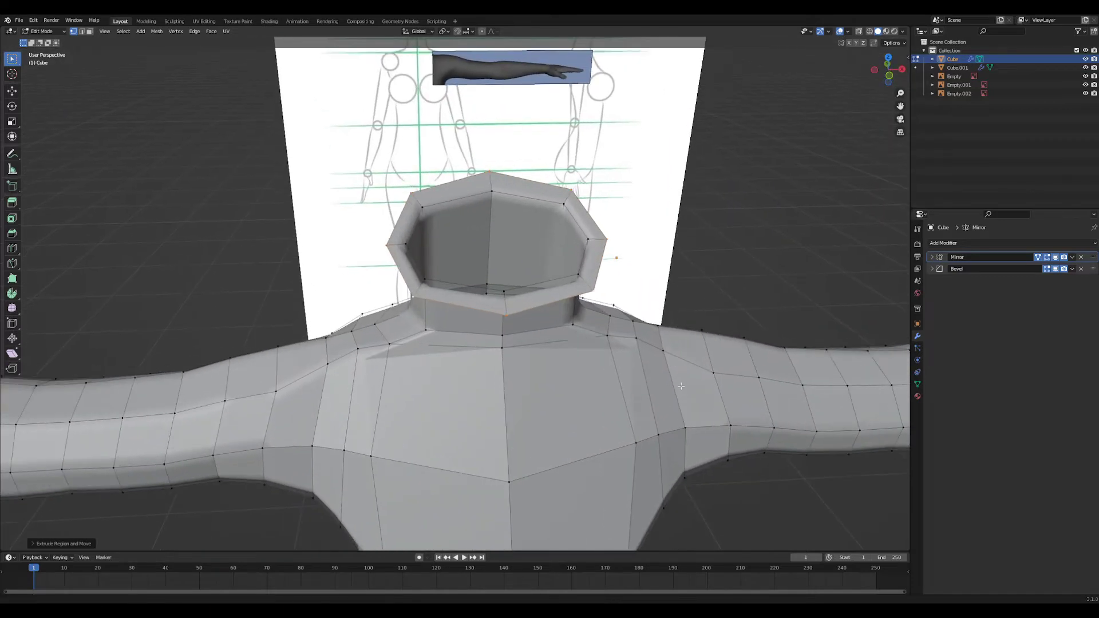
pyautogui.moveTo(687, 401); pyautogui.dragTo(709, 438, button='middle')
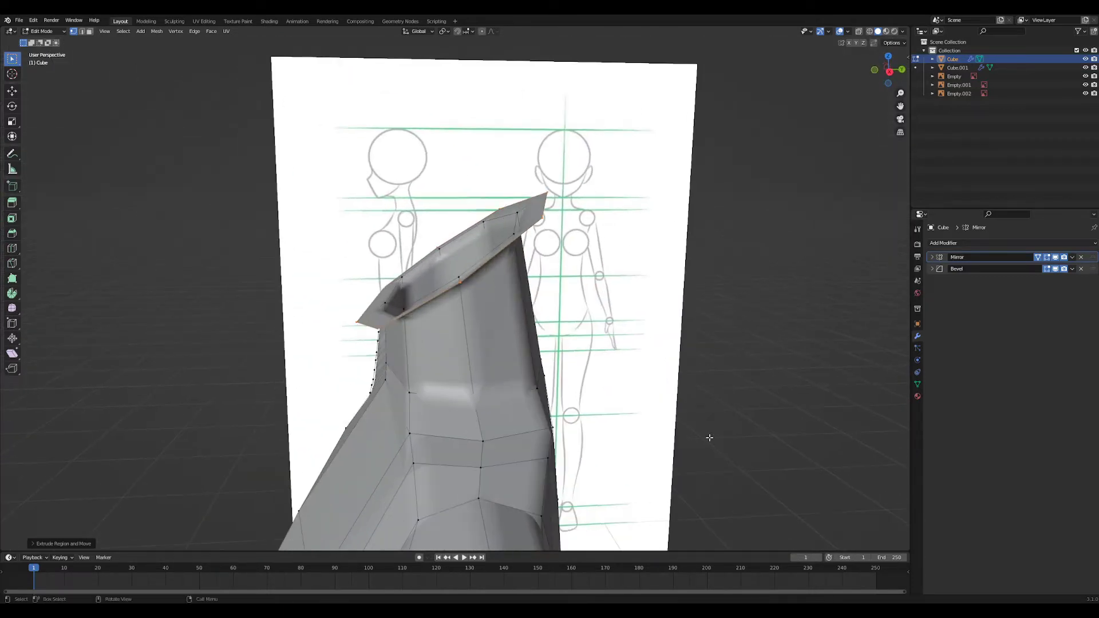
pyautogui.press('g')
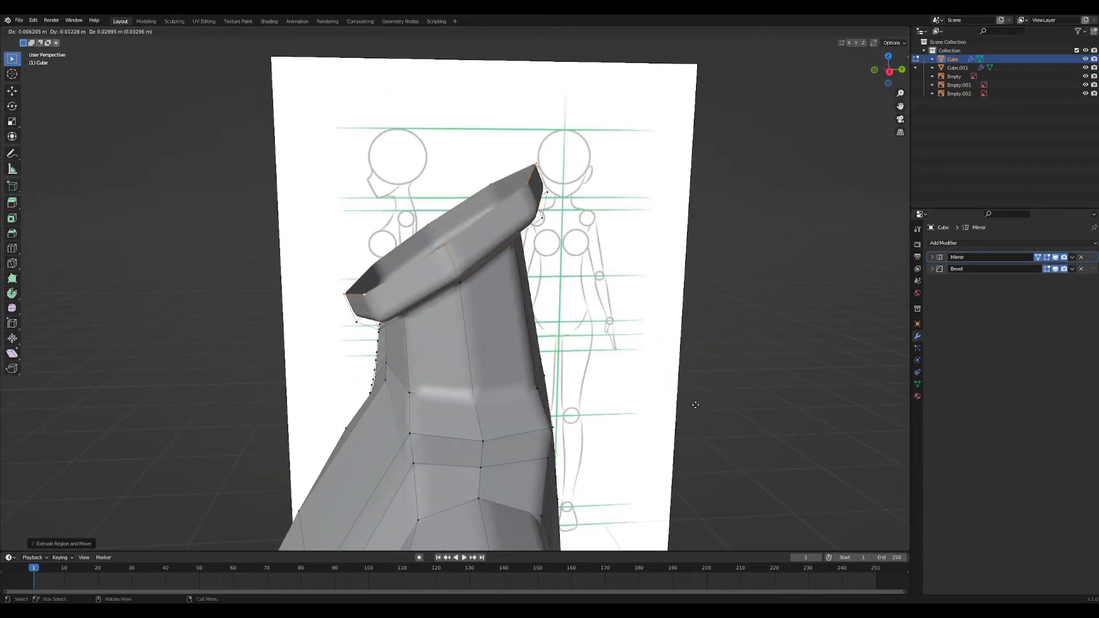
pyautogui.click(691, 398)
# - In the right view, select the collar's rear-end vertices and move them about 0.06 m backward
pyautogui.moveTo(692, 399); pyautogui.dragTo(613, 400, button='middle')
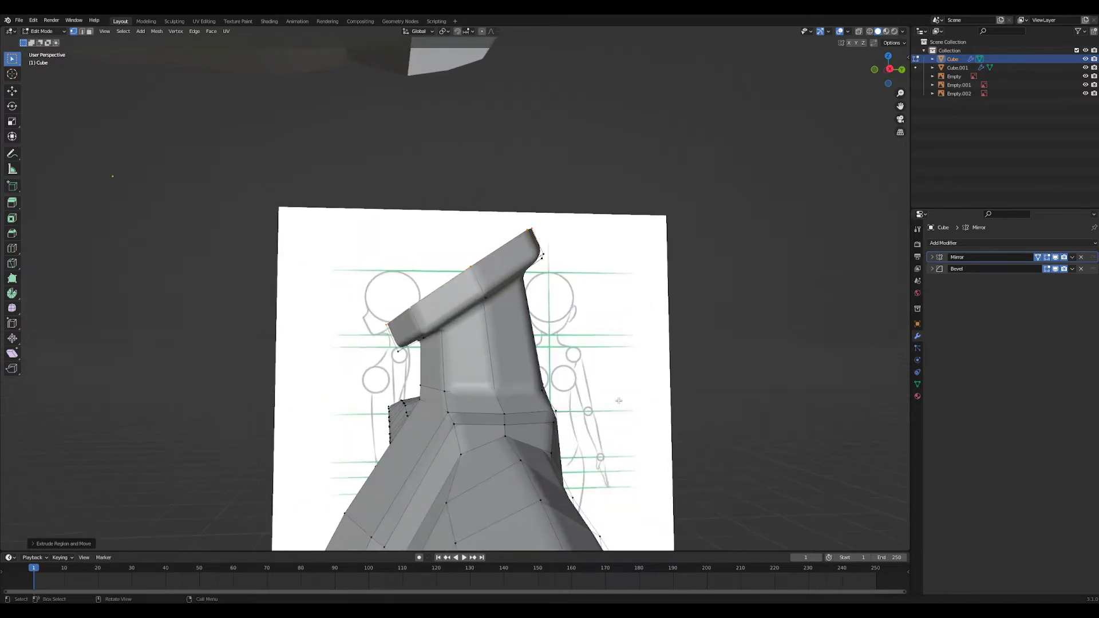
pyautogui.press('g')
pyautogui.rightClick(611, 391)
pyautogui.press('`')
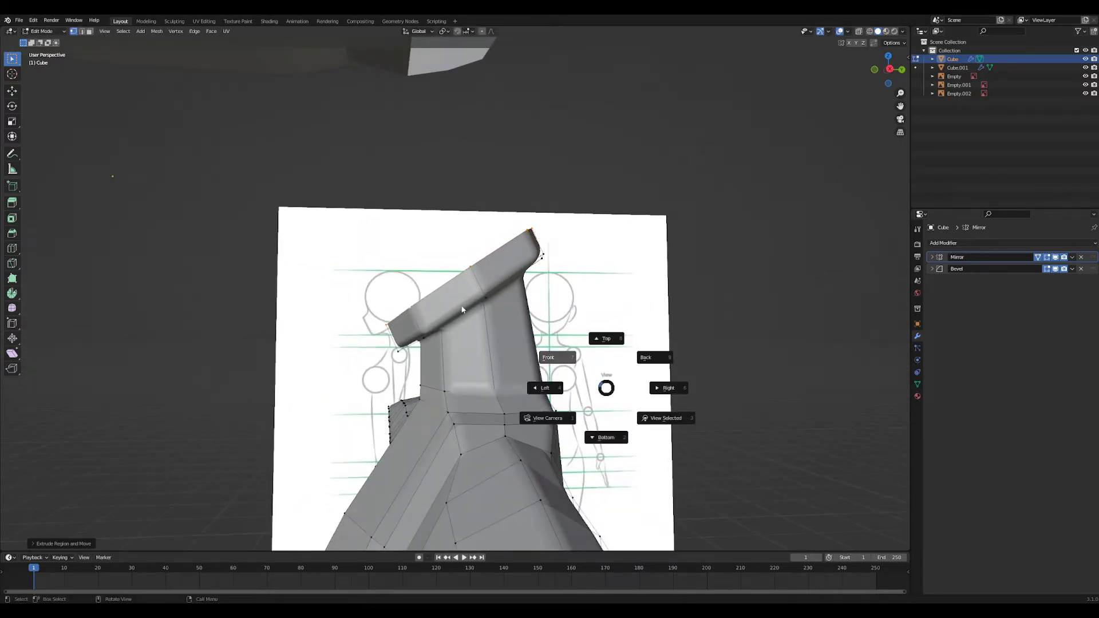
pyautogui.click(774, 349)
pyautogui.scroll(4, 583, 356)
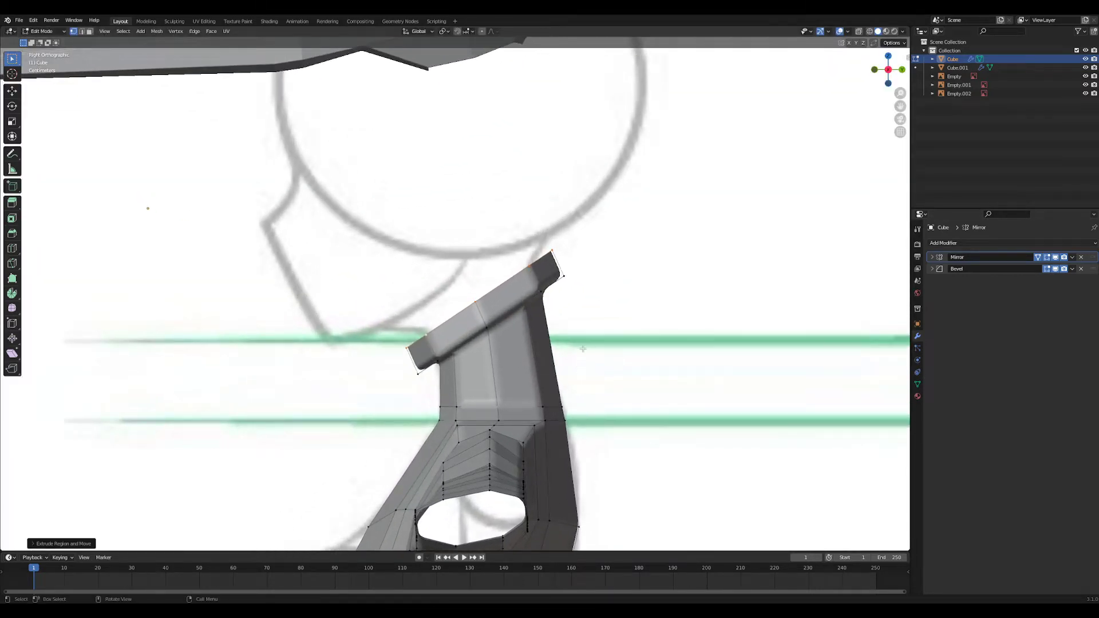
pyautogui.scroll(-2, 542, 284)
pyautogui.press('z')
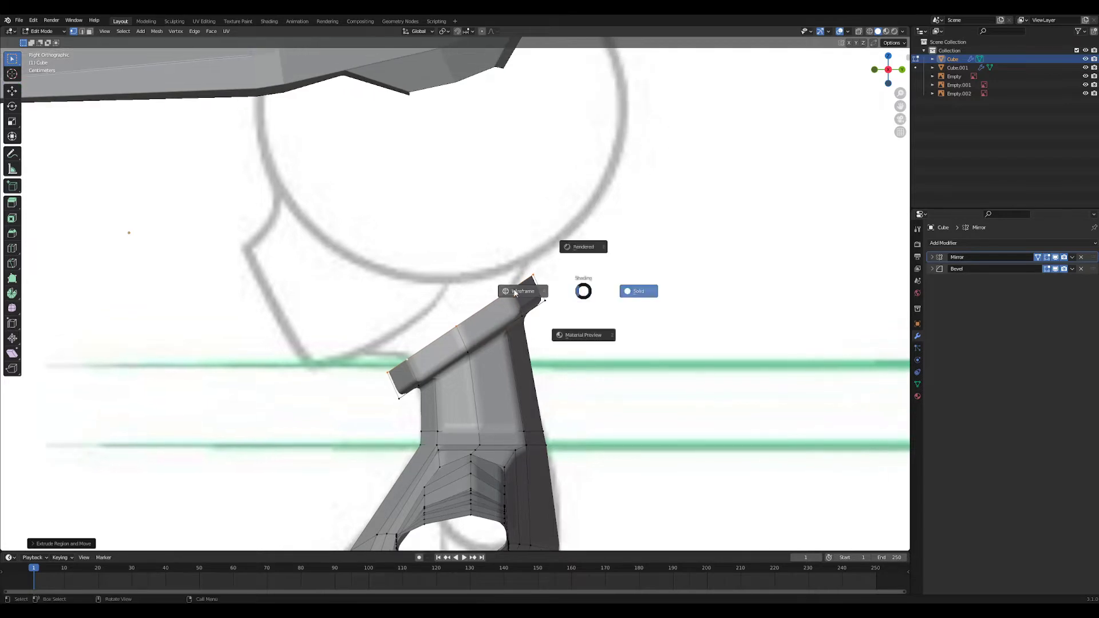
pyautogui.click(523, 290)
pyautogui.moveTo(515, 262); pyautogui.dragTo(544, 283)
pyautogui.moveTo(573, 316); pyautogui.dragTo(573, 316)
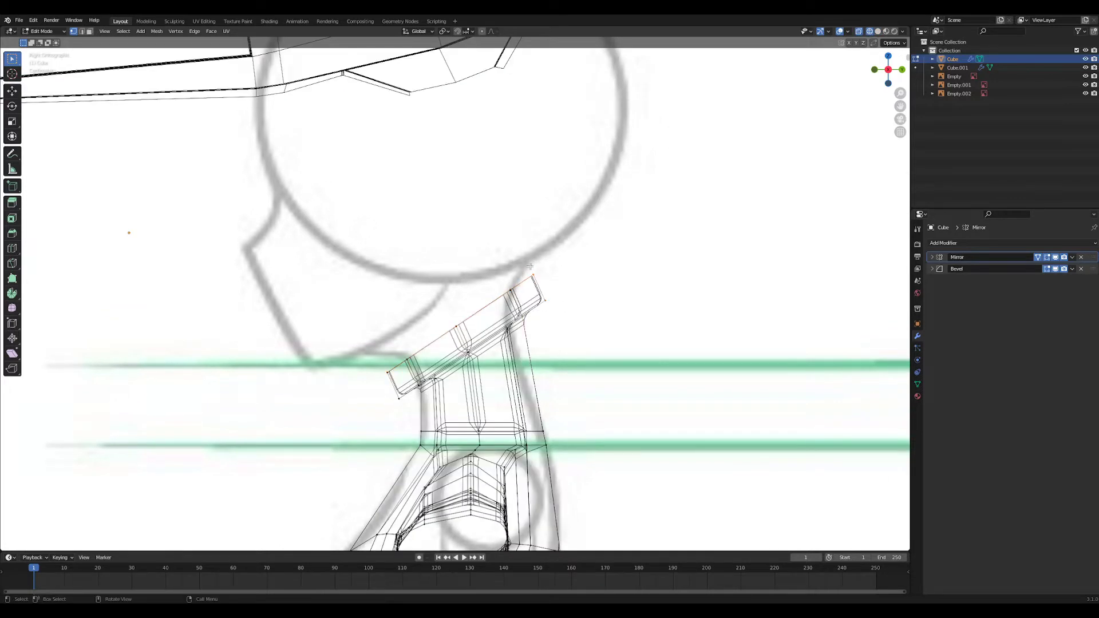
pyautogui.click(572, 300)
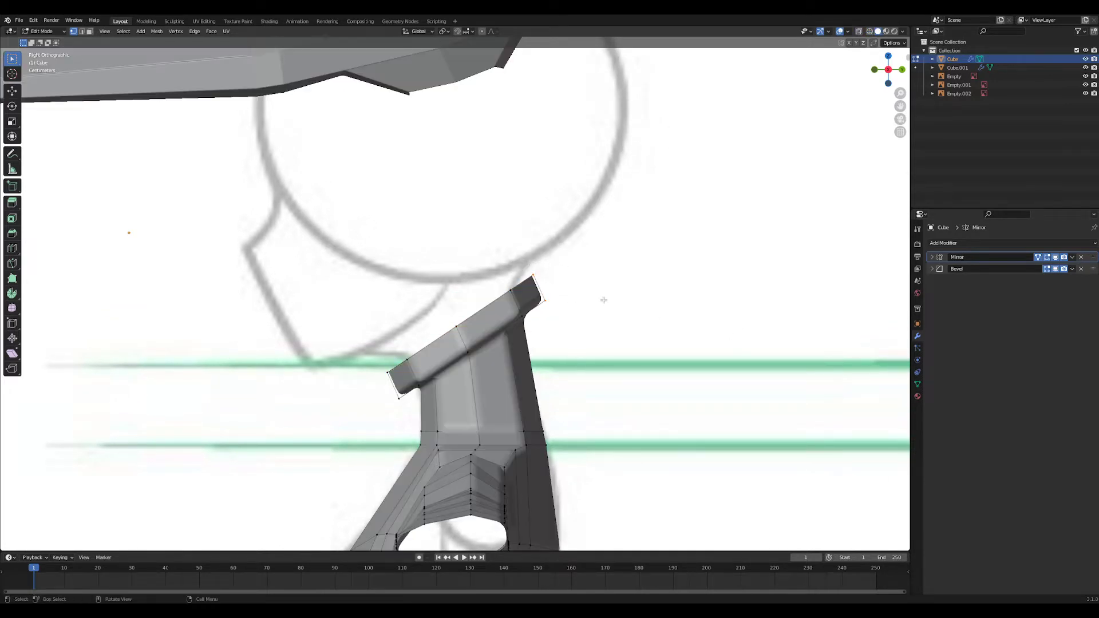
pyautogui.press('e')
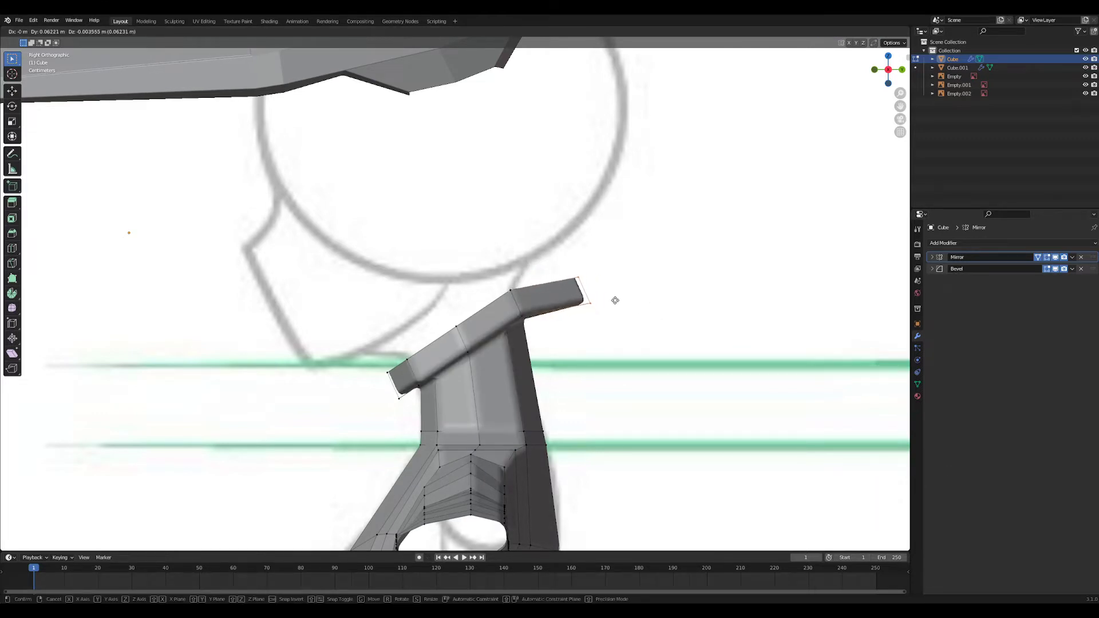
pyautogui.click(610, 302)
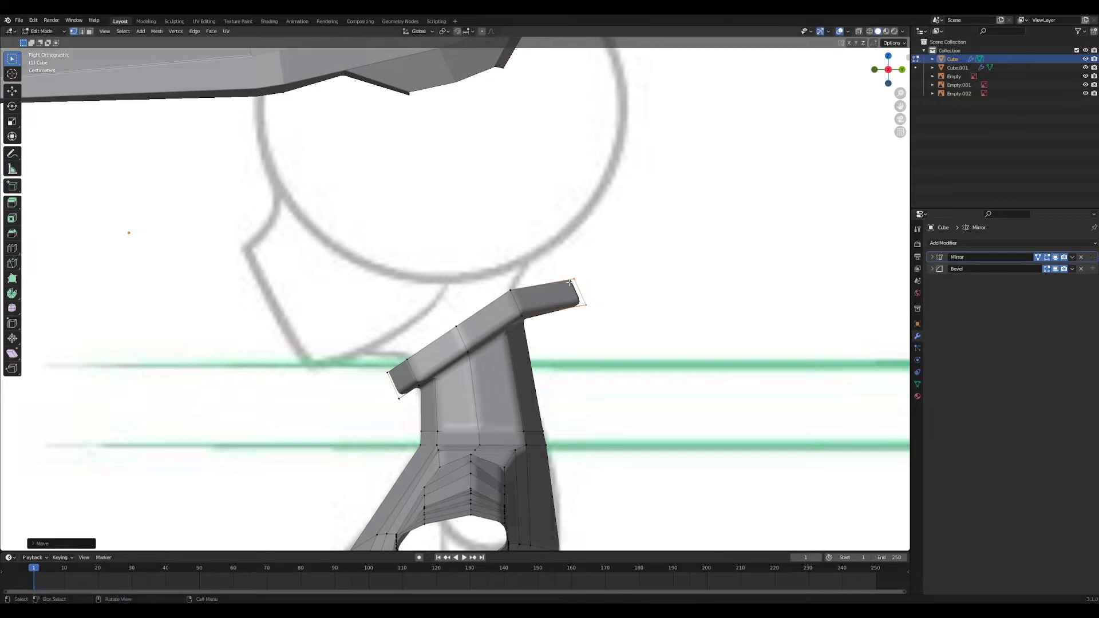
# - Select the vertices just ahead of the collar's rear end and shift them slightly backward
pyautogui.press('z')
pyautogui.click(444, 285)
pyautogui.moveTo(498, 274); pyautogui.dragTo(539, 322)
pyautogui.press('z')
pyautogui.click(557, 299)
pyautogui.press('g')
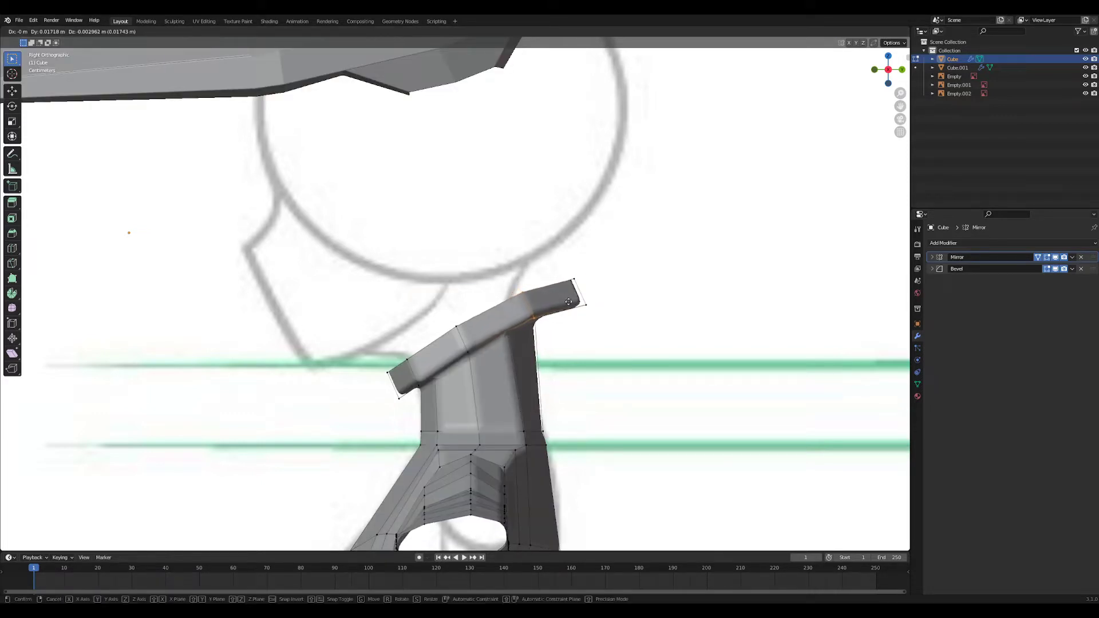
pyautogui.click(572, 302)
pyautogui.press('e')
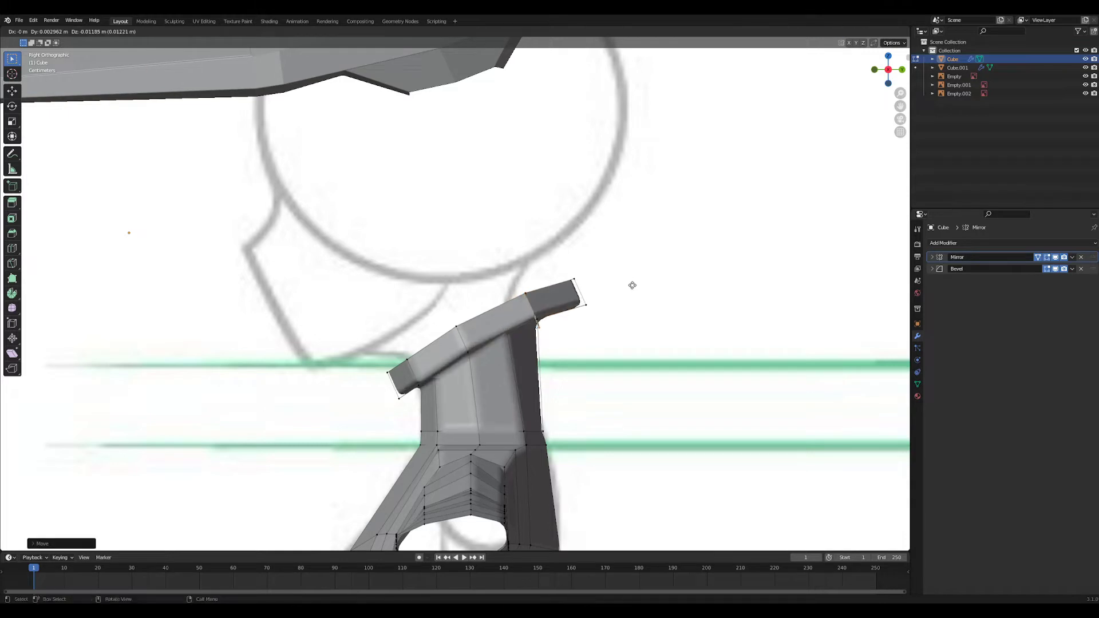
pyautogui.rightClick(633, 296)
pyautogui.hotkey('ctrl', 'z')
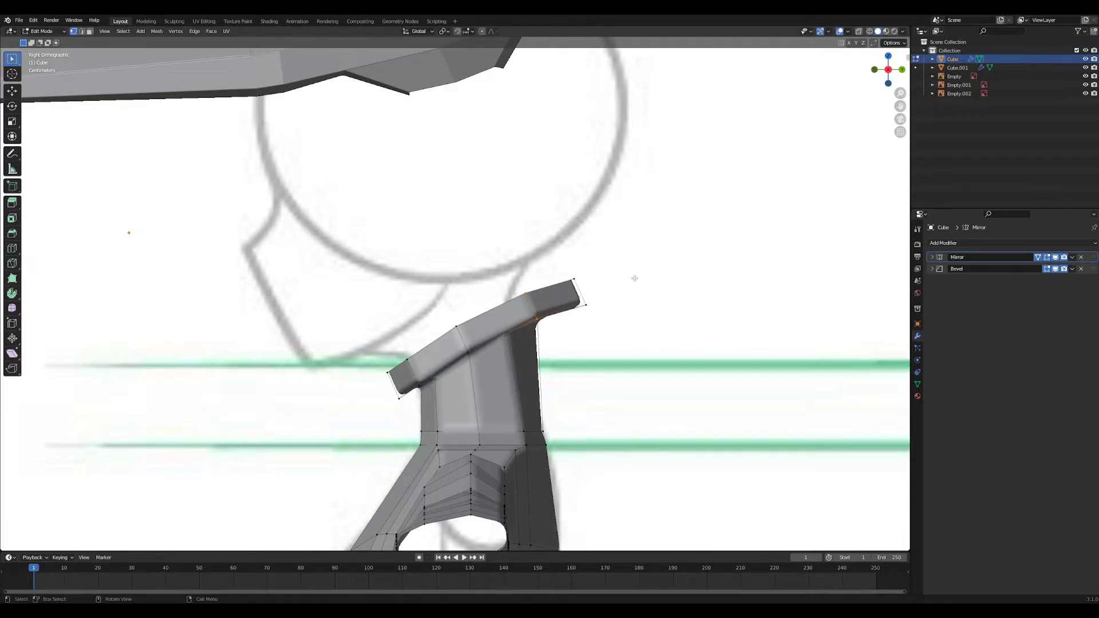
# - Rotate the vertices just ahead of the collar's rear end and raise them slightly to smooth the bend
pyautogui.press('r')
pyautogui.click(641, 289)
pyautogui.press('g')
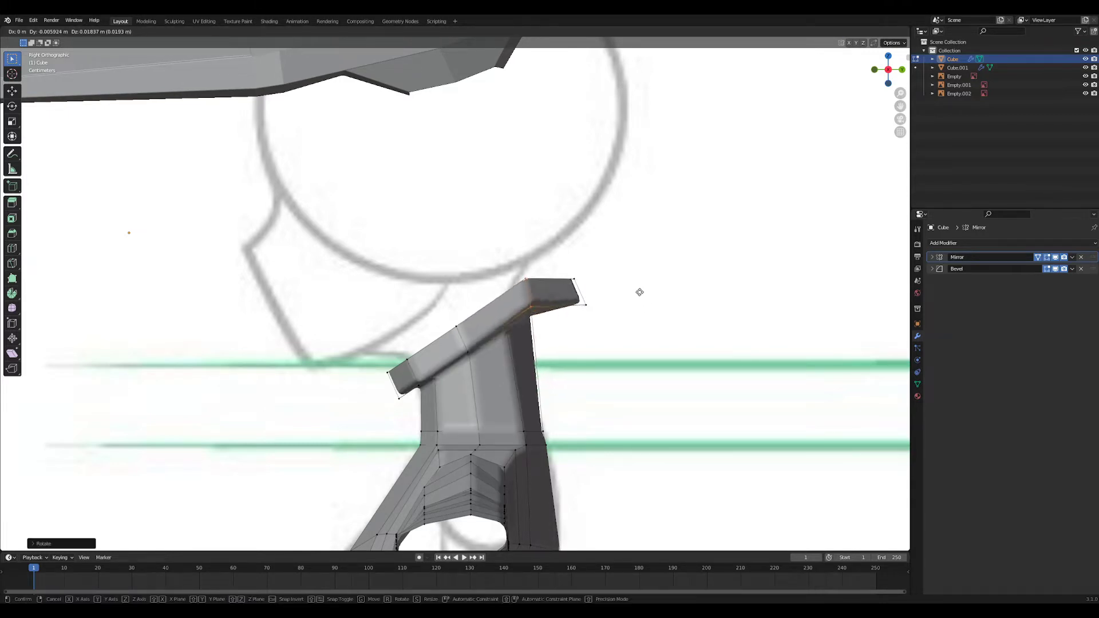
pyautogui.click(640, 299)
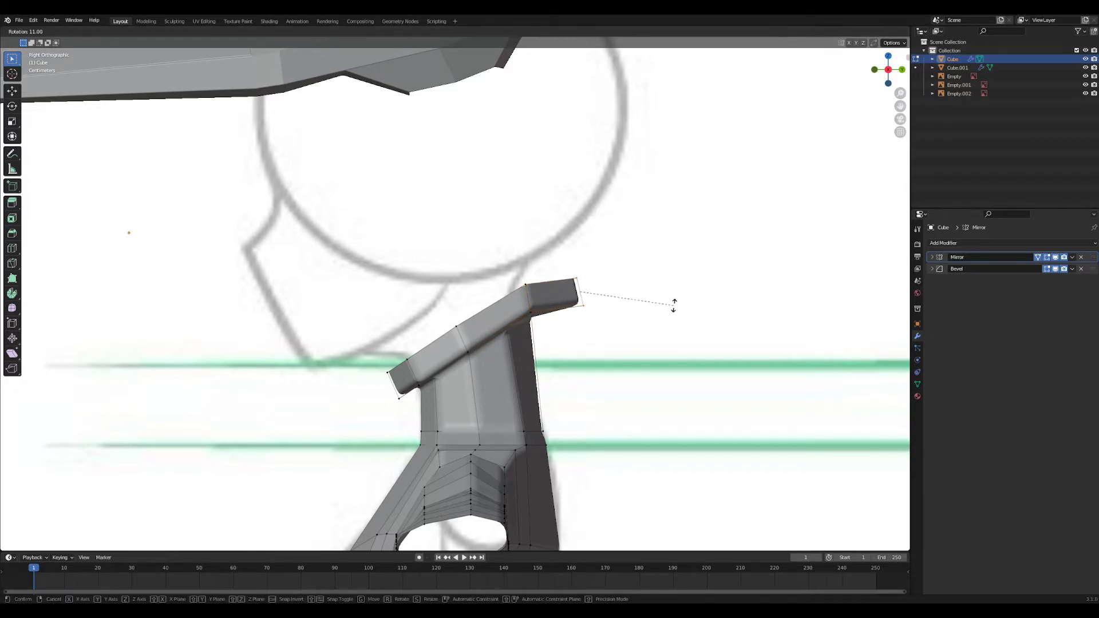
# - Rotate the collar's rear-end vertices closer to upright and reposition them slightly up and back
pyautogui.hotkey('alt', 'z')
pyautogui.press('z')
pyautogui.click(716, 315)
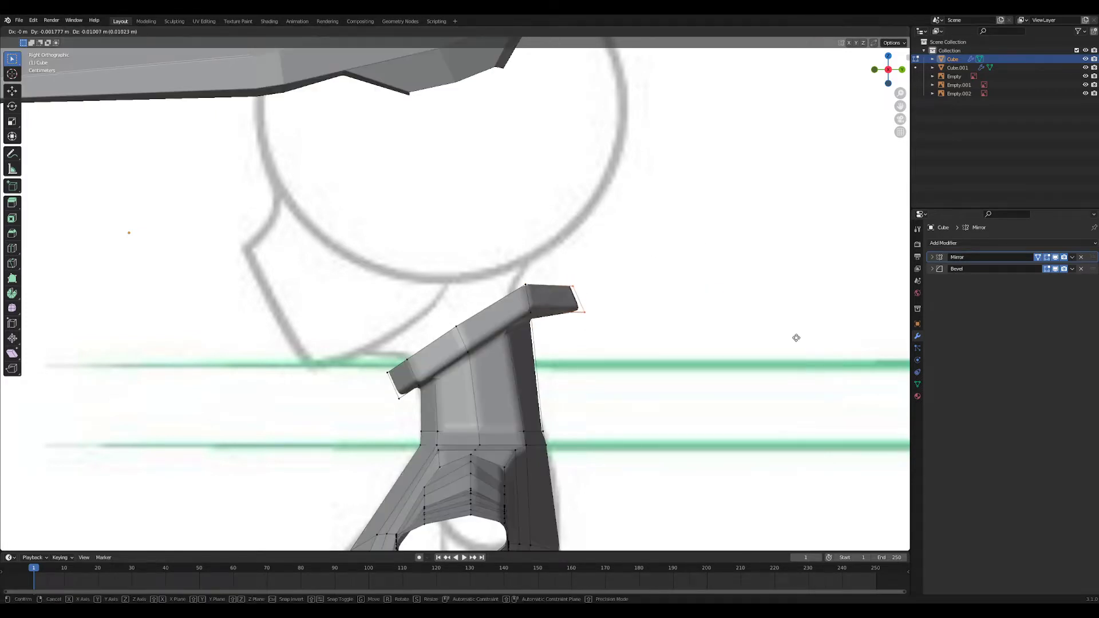
pyautogui.press('r')
pyautogui.click(777, 383)
pyautogui.press('g')
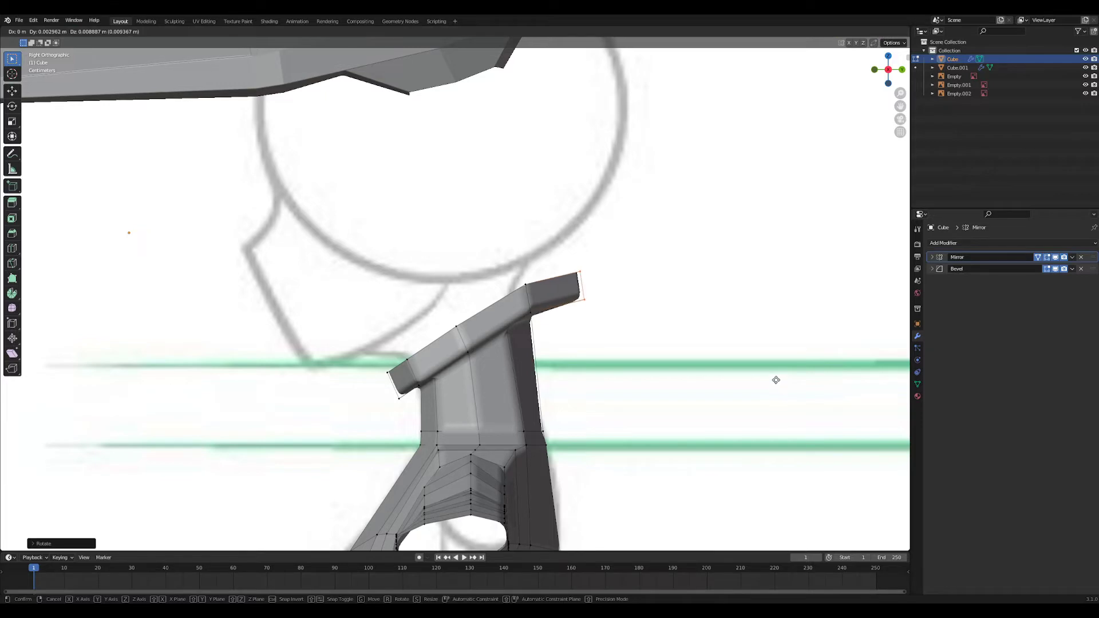
pyautogui.click(781, 385)
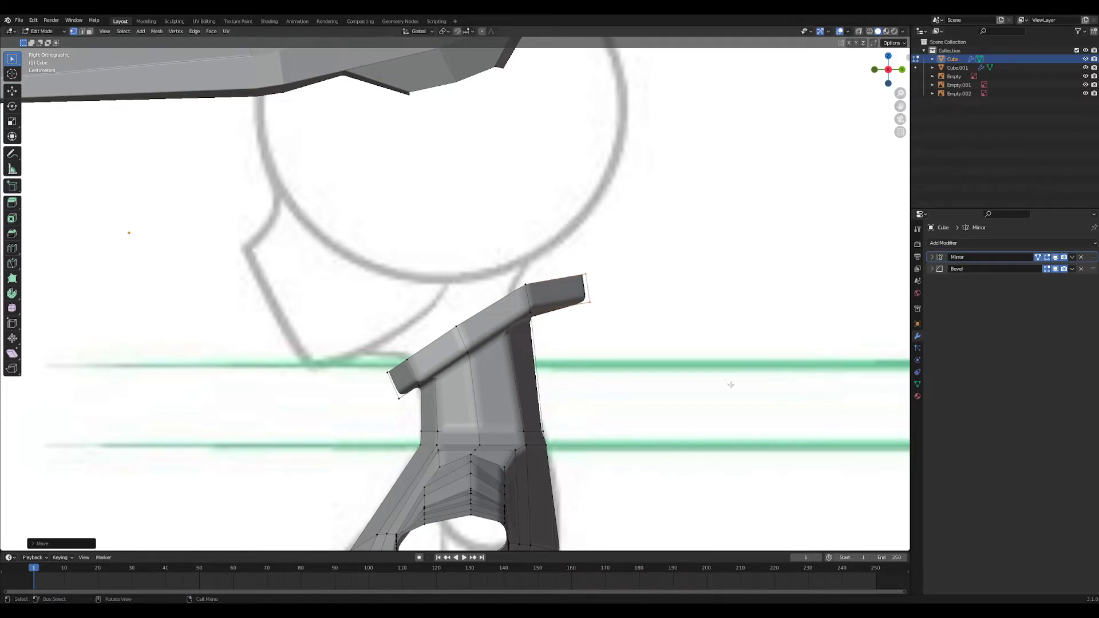
# - In the right view, select the collar's front-end vertices and move them down and forward about 0.06 m
pyautogui.moveTo(731, 383); pyautogui.dragTo(576, 356, button='middle')
pyautogui.scroll(-1, 508, 366)
pyautogui.moveTo(508, 366)
pyautogui.mouseDown(button='middle')
pyautogui.moveTo(672, 400)
pyautogui.moveTo(633, 441)
pyautogui.moveTo(652, 467)
pyautogui.moveTo(571, 391)
pyautogui.moveTo(648, 336)
pyautogui.mouseUp(button='middle')
pyautogui.press('`')
pyautogui.click(542, 346)
pyautogui.press('z')
pyautogui.click(397, 313)
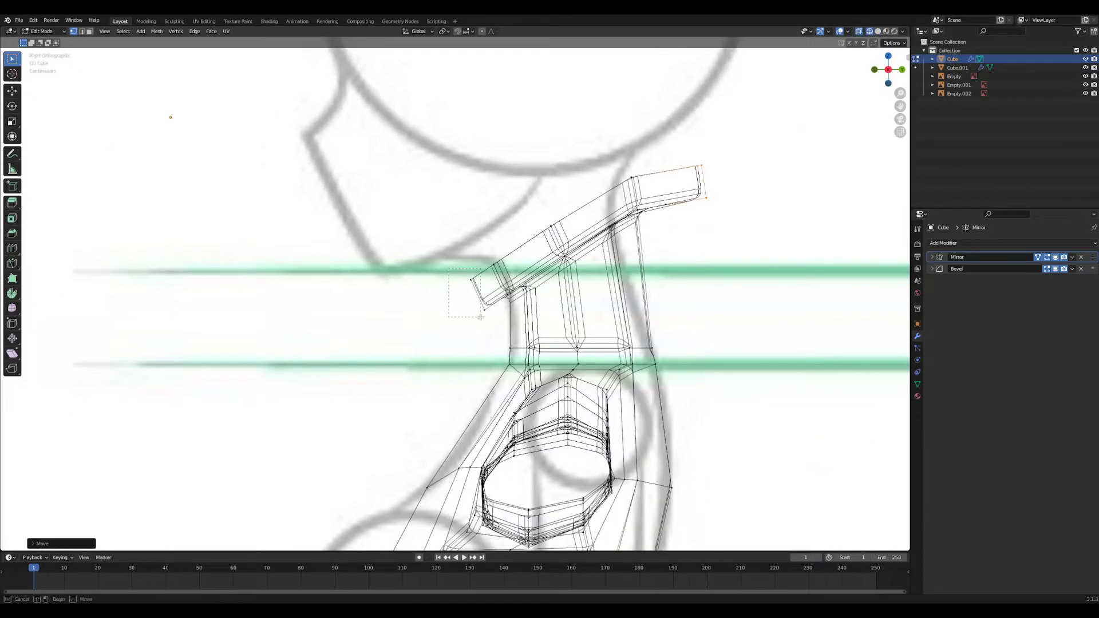
pyautogui.hotkey('shift', 'z')
pyautogui.press('g')
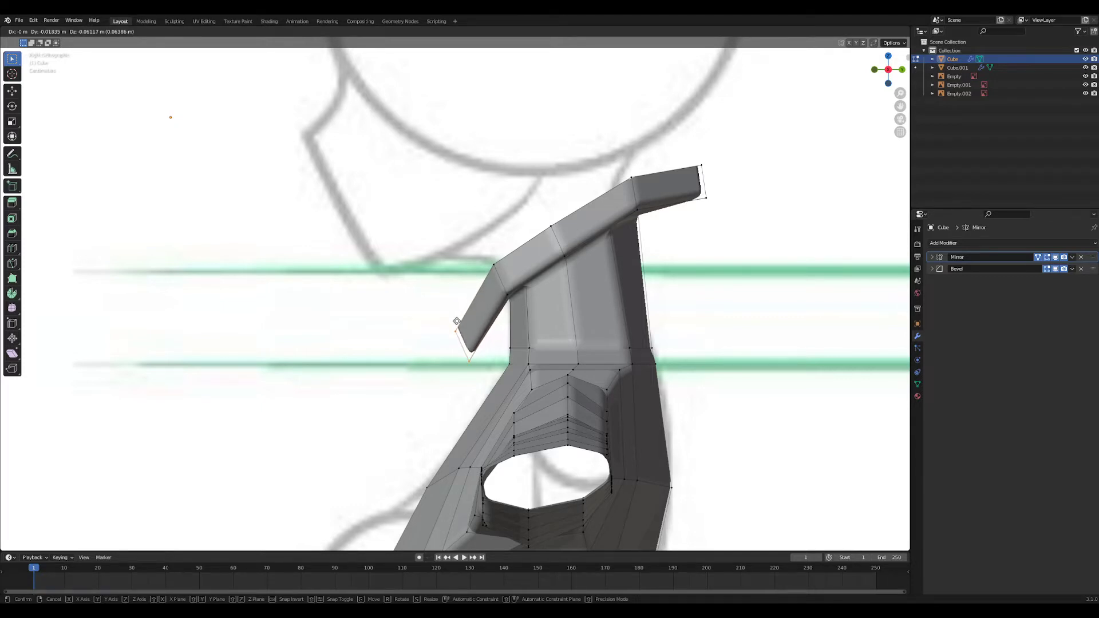
pyautogui.click(460, 324)
# - Rotate the collar's front-end vertices to follow the downward bend and nudge them into place
pyautogui.press('r')
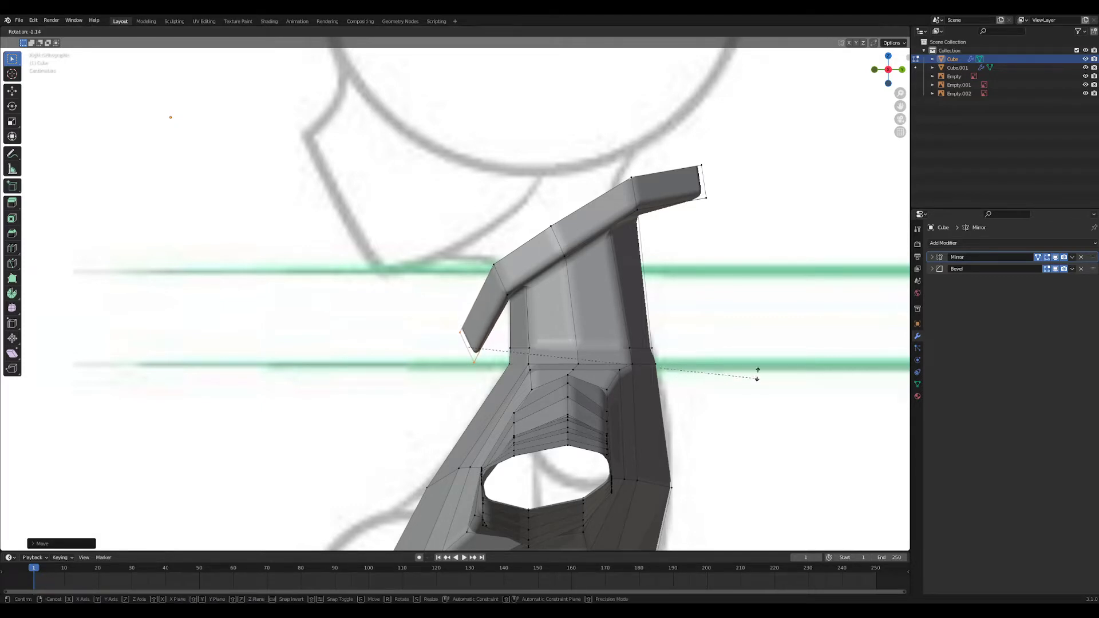
pyautogui.click(759, 332)
pyautogui.press('r')
pyautogui.click(771, 302)
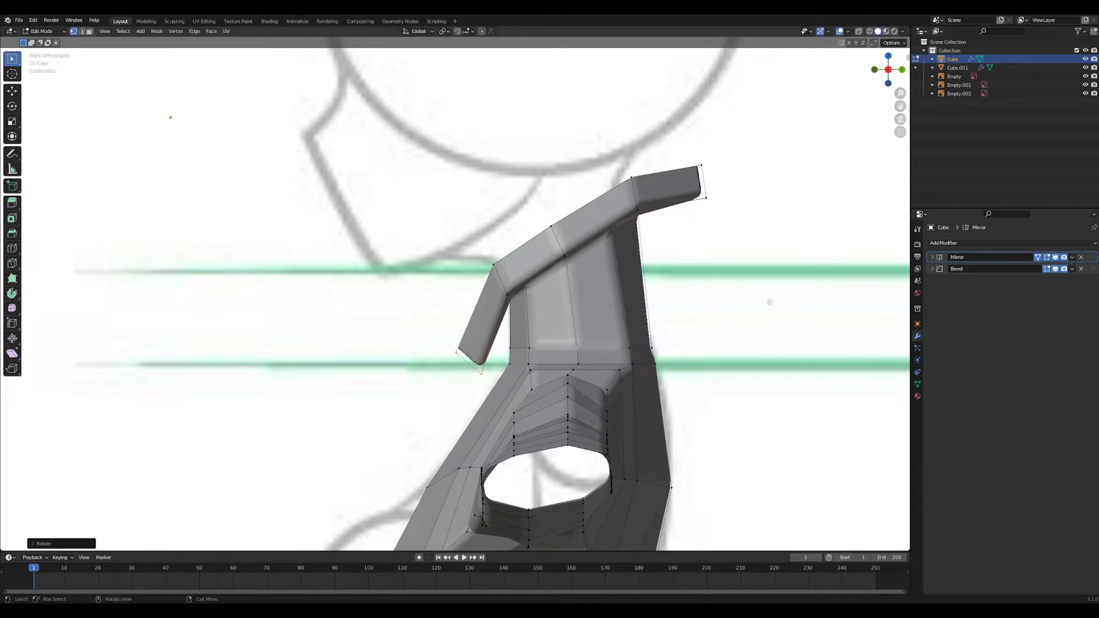
pyautogui.press('g')
pyautogui.click(766, 309)
# - Select the vertices just behind the collar's front end, rotate them and lower them to round the collar's curve
pyautogui.press('z')
pyautogui.click(418, 269)
pyautogui.moveTo(483, 243)
pyautogui.mouseDown()
pyautogui.moveTo(511, 269)
pyautogui.moveTo(517, 302)
pyautogui.mouseUp()
pyautogui.press('z')
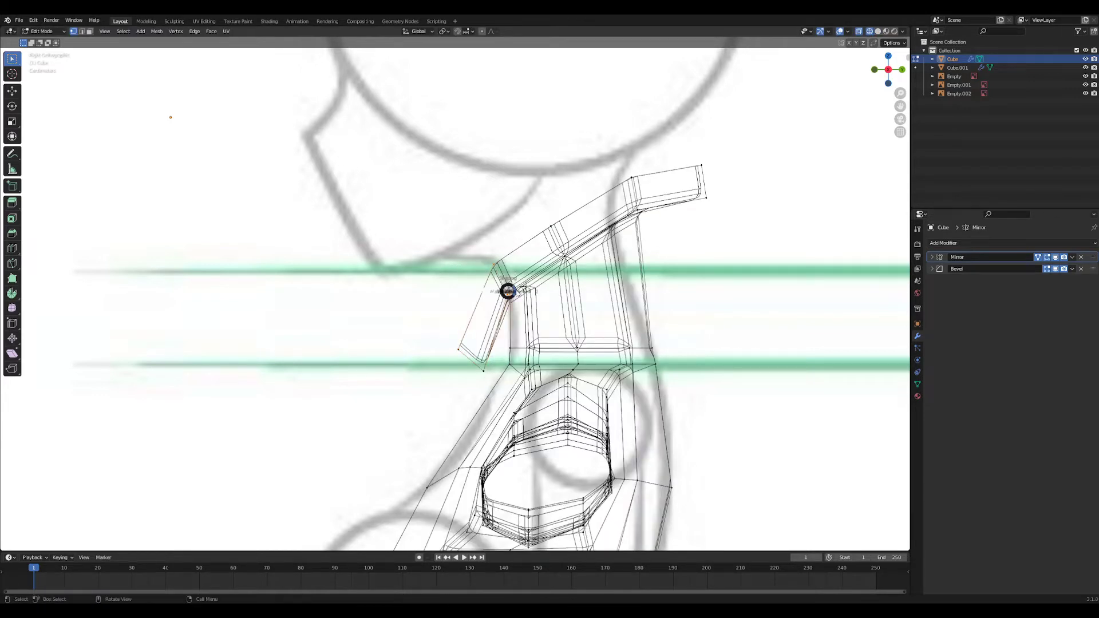
pyautogui.click(570, 290)
pyautogui.moveTo(703, 330); pyautogui.dragTo(557, 302, button='middle')
pyautogui.press('KP_3')
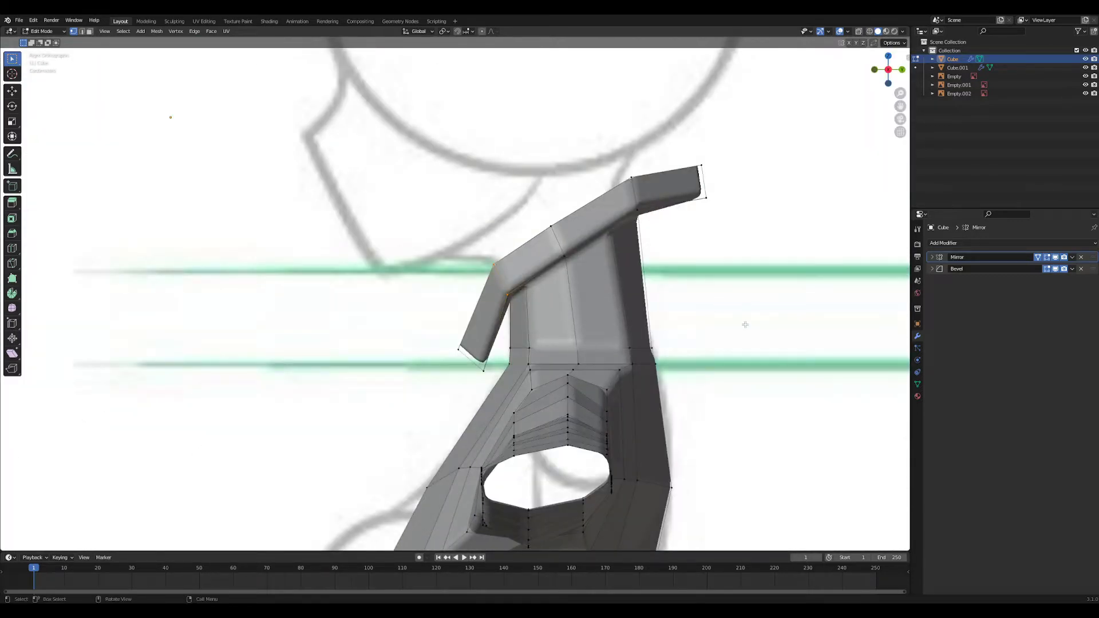
pyautogui.press('r')
pyautogui.click(743, 231)
pyautogui.press('g')
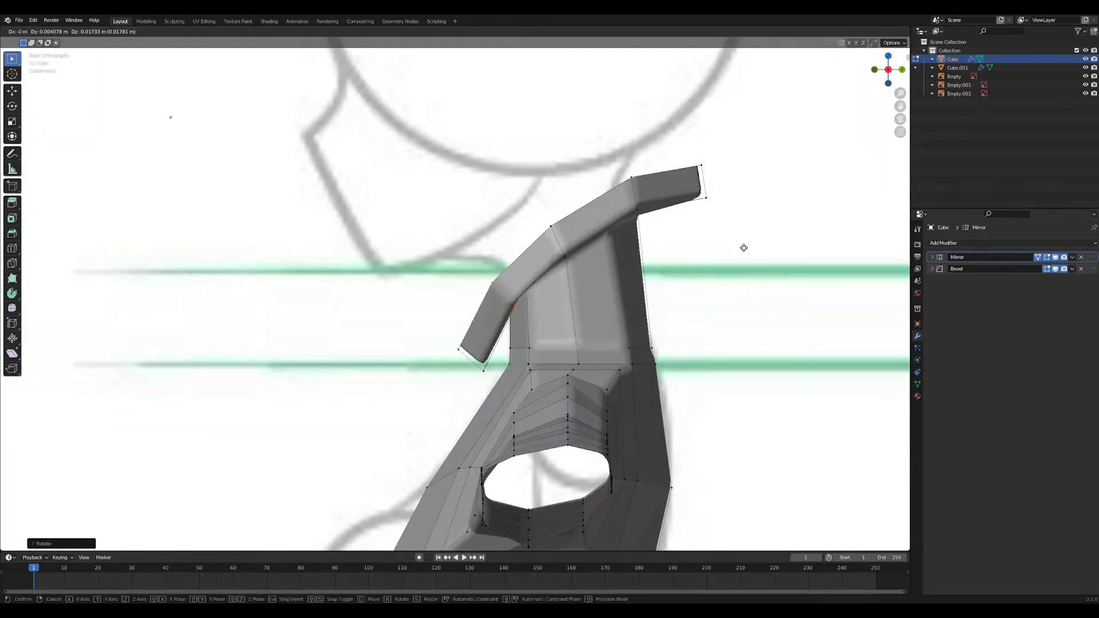
pyautogui.click(743, 248)
# - Try a centered loop cut through the collar's front and down the torso, and undo it
pyautogui.moveTo(744, 247); pyautogui.dragTo(552, 346, button='middle')
pyautogui.press('Tab')
pyautogui.press('Tab')
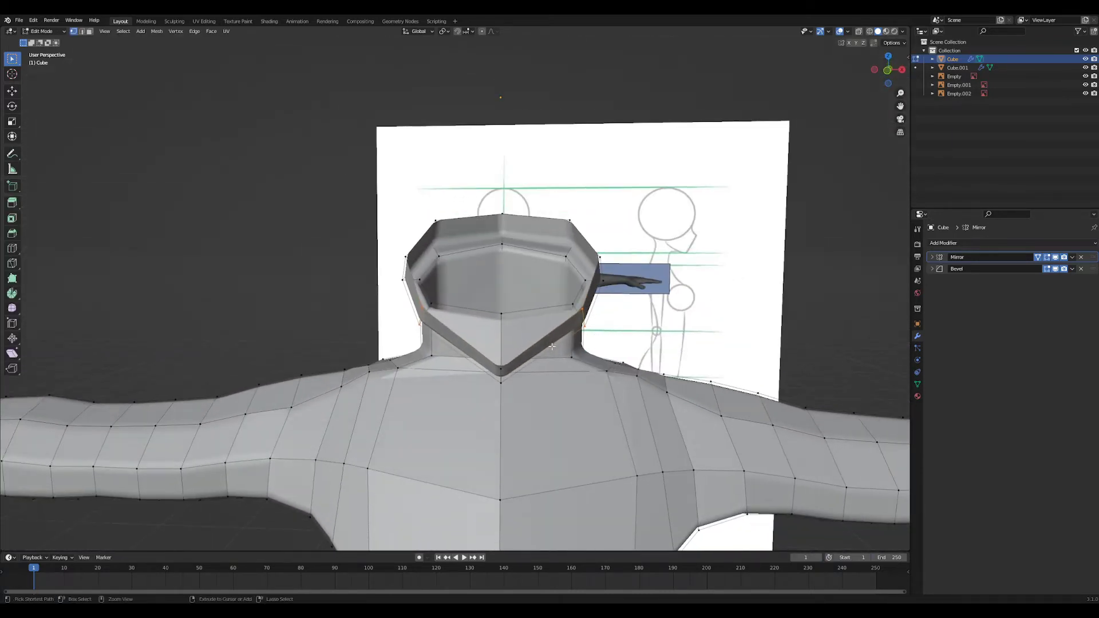
pyautogui.hotkey('ctrl', 'r')
pyautogui.click(551, 347)
pyautogui.rightClick(552, 346)
pyautogui.scroll(-5, 552, 346)
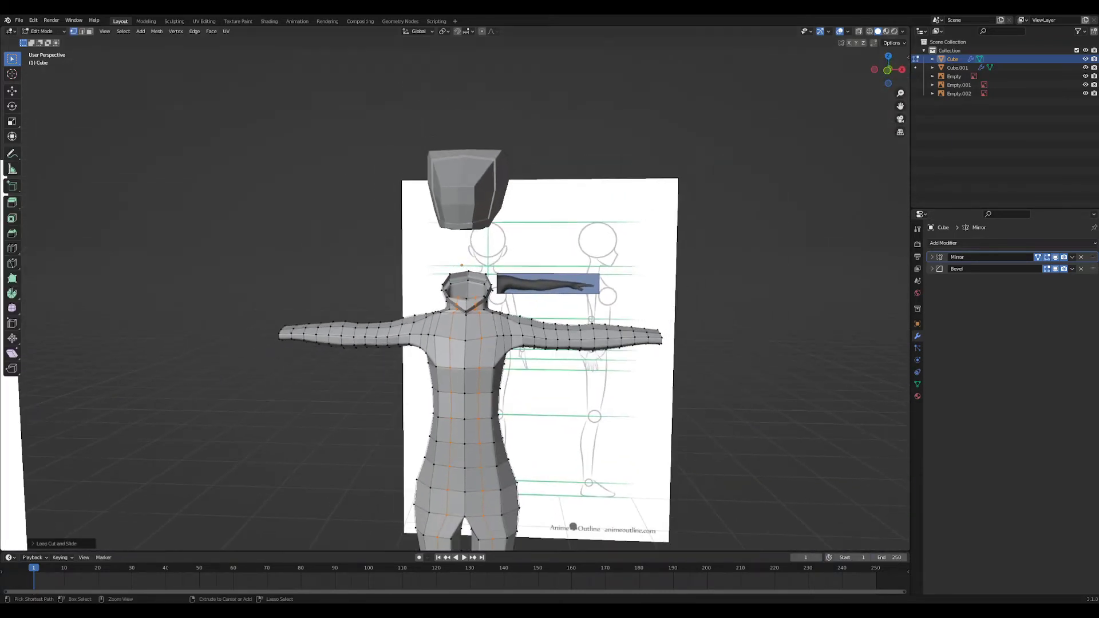
pyautogui.scroll(-4, 648, 383)
pyautogui.keyDown('shift'); pyautogui.moveTo(648, 383); pyautogui.dragTo(602, 343, button='middle'); pyautogui.keyUp('shift')
pyautogui.hotkey('ctrl', 'z')
# - Move the front side vertices of the neck's inner rim along the global Z axis
pyautogui.scroll(10, 600, 346)
pyautogui.keyDown('shift'); pyautogui.moveTo(433, 198); pyautogui.dragTo(392, 296, button='middle'); pyautogui.keyUp('shift')
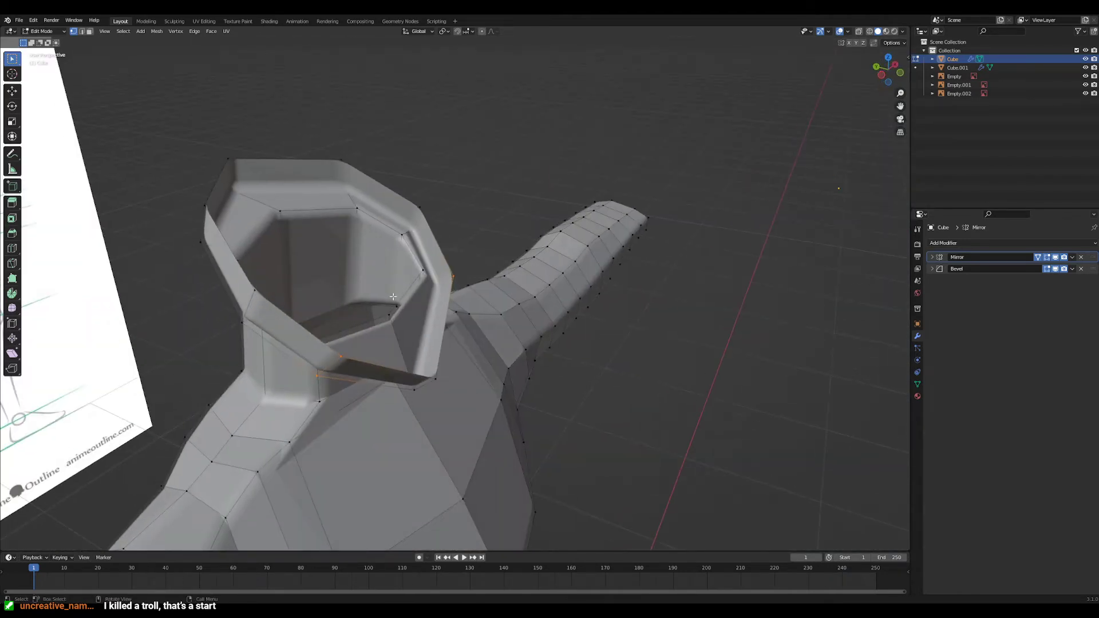
pyautogui.moveTo(572, 339); pyautogui.dragTo(486, 308, button='middle')
pyautogui.press('g')
pyautogui.press('z')
pyautogui.click(572, 246)
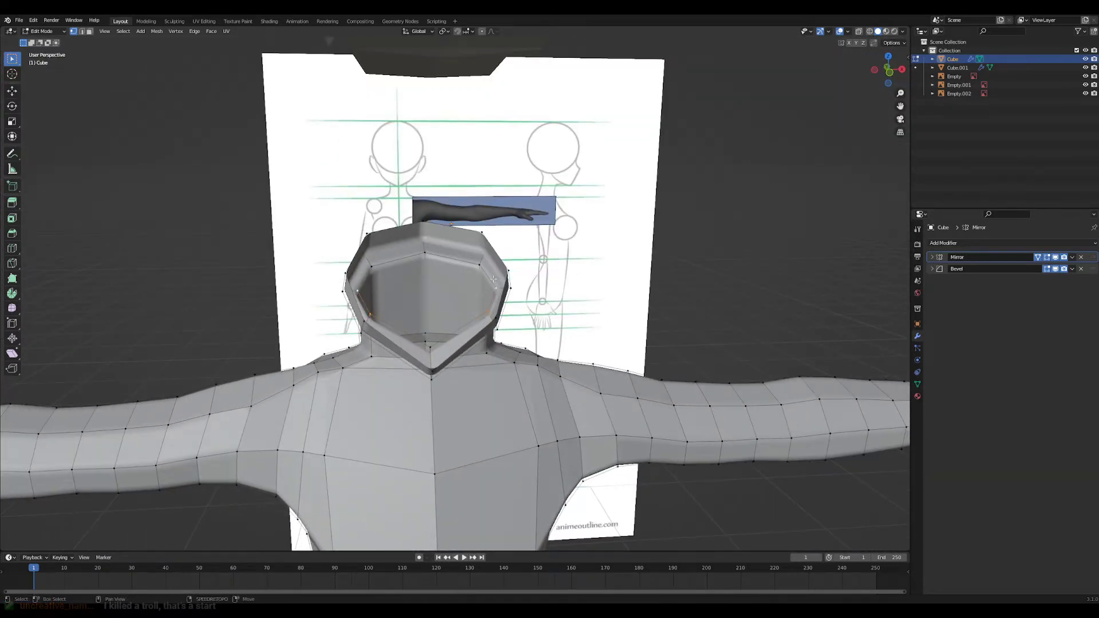
pyautogui.press('s')
pyautogui.press('x')
pyautogui.rightClick(618, 250)
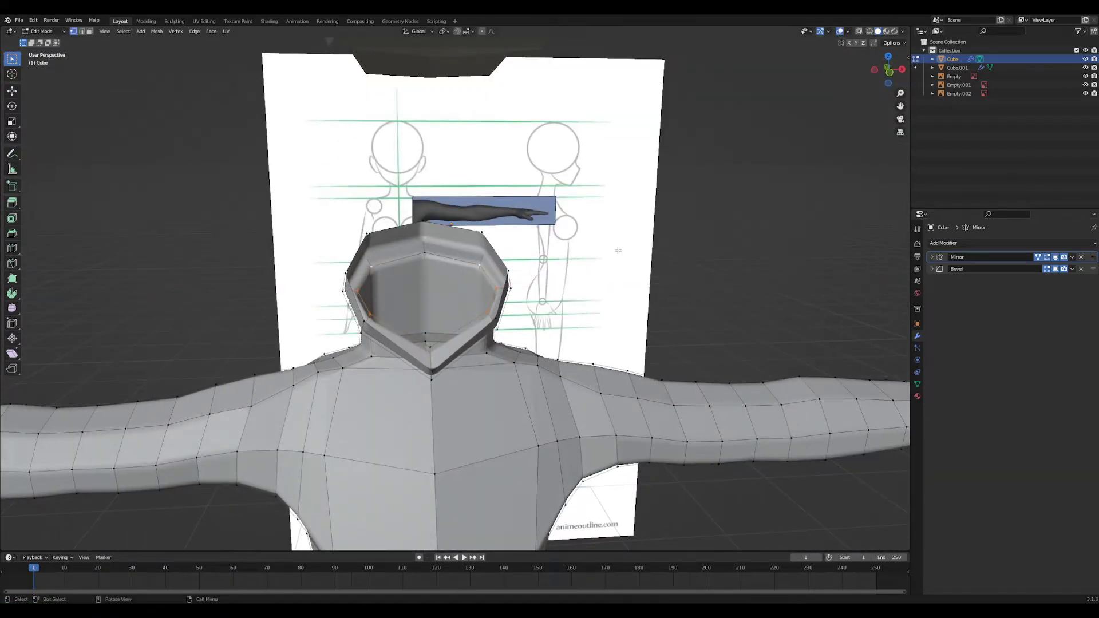
# - Move the side vertices of the collar's inner rim inward along the global X axis by about 0.044 m
pyautogui.press('g')
pyautogui.press('x')
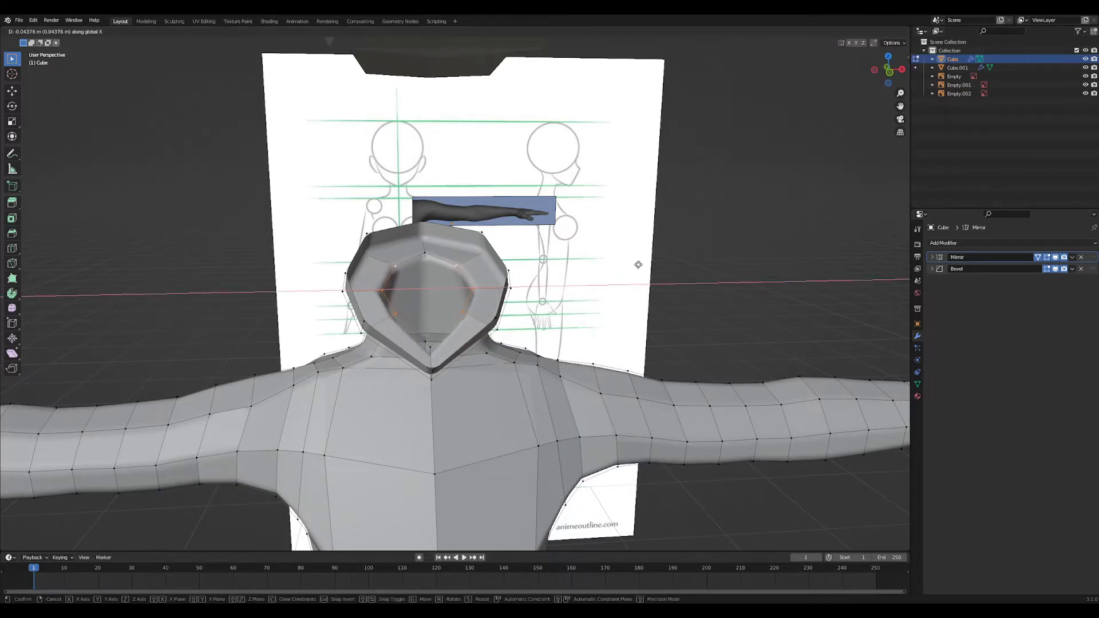
pyautogui.click(639, 265)
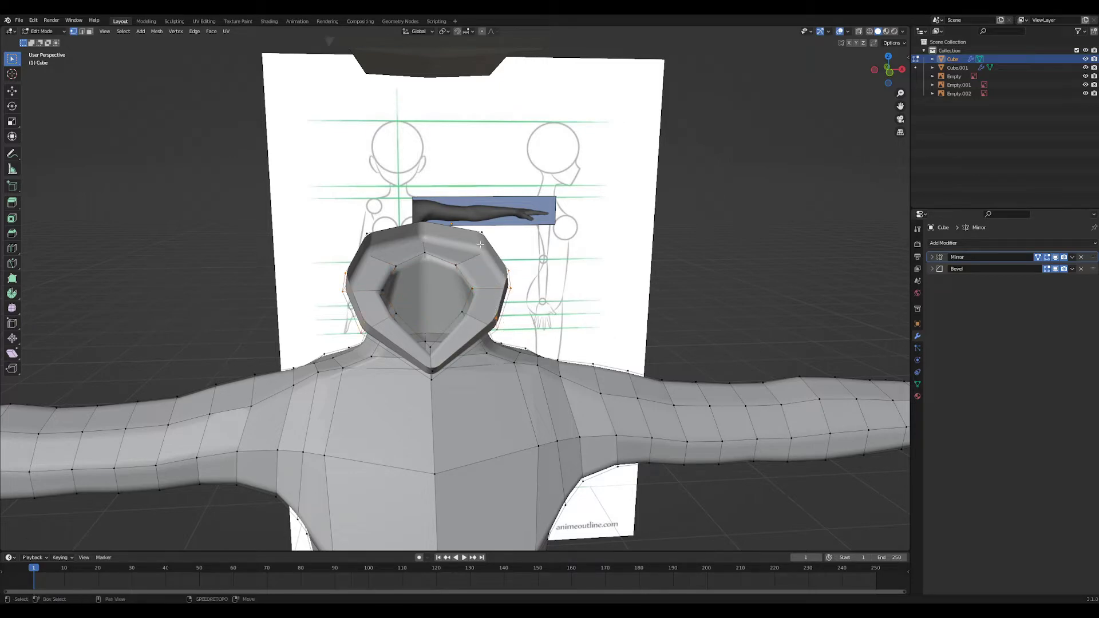
# - Select the outer side vertices of the collar and move them inward along the global X axis by about 0.029 m
pyautogui.moveTo(498, 250); pyautogui.dragTo(539, 313, button='middle')
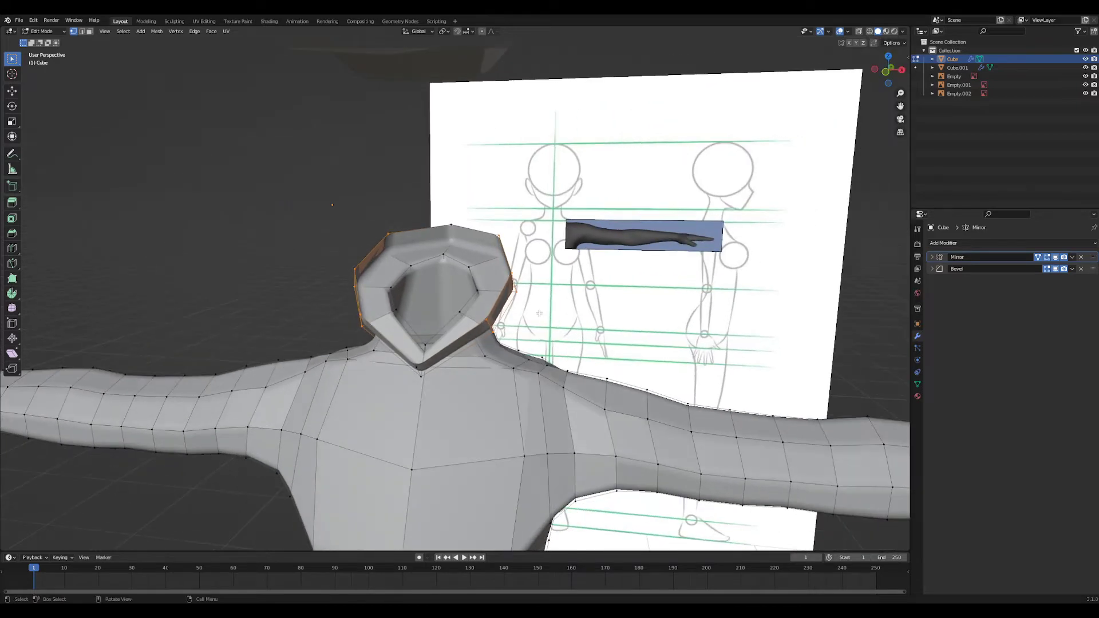
pyautogui.press('g')
pyautogui.press('x')
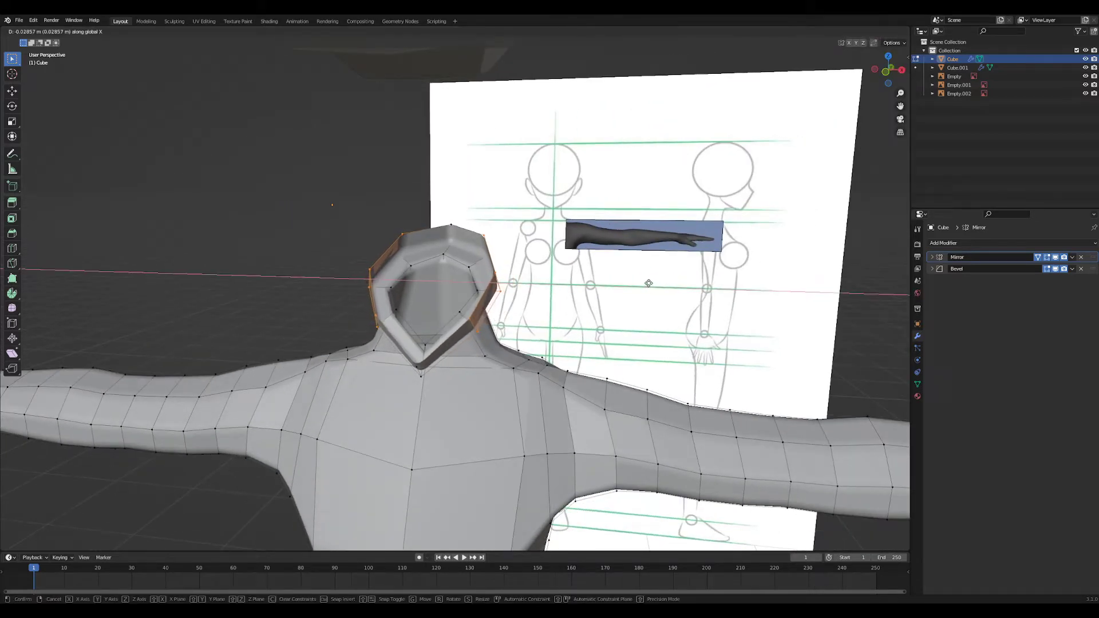
pyautogui.click(648, 284)
pyautogui.moveTo(648, 284); pyautogui.dragTo(542, 314, button='middle')
pyautogui.press('Tab')
pyautogui.press('Tab')
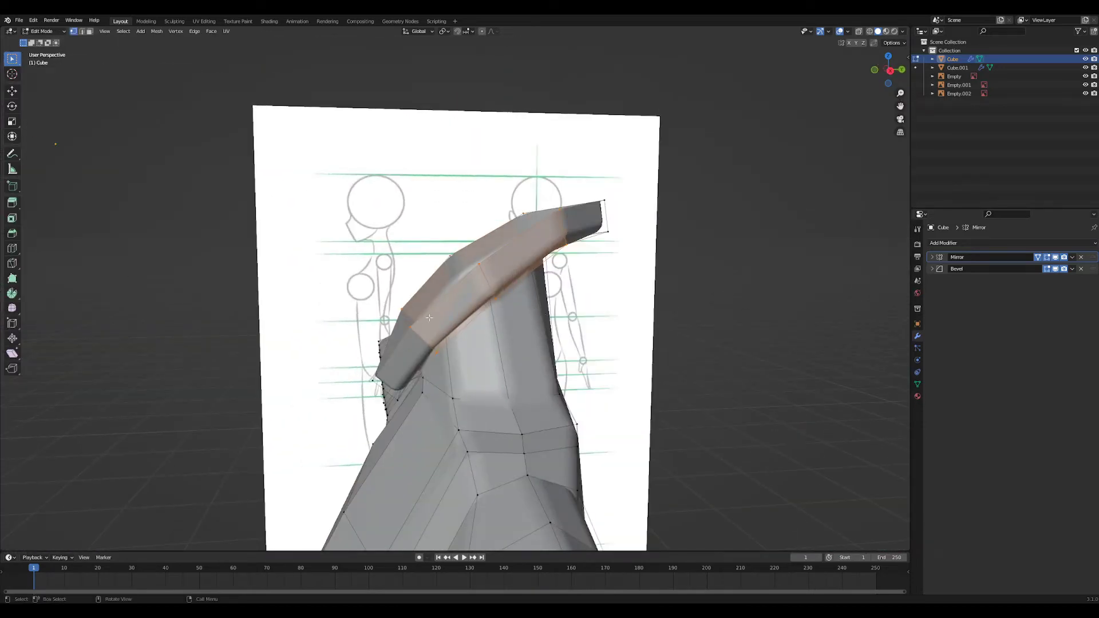
# - In the right side view, move the collar's upper outer edge about 0.012 m forward and 0.011 m up
pyautogui.press('KP_3')
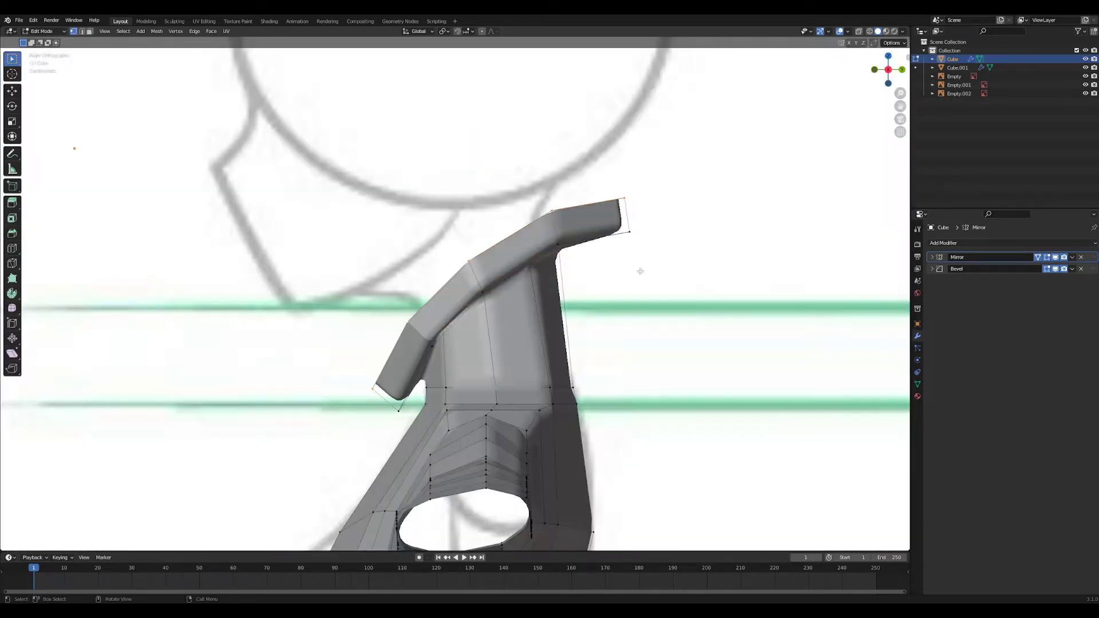
pyautogui.press('g')
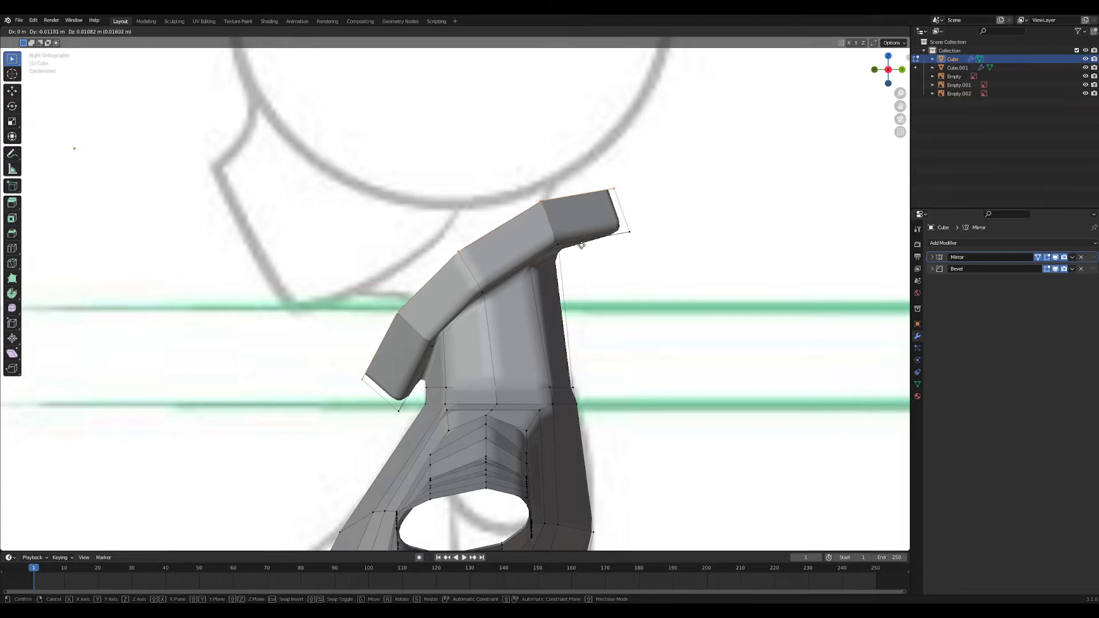
pyautogui.click(580, 247)
pyautogui.press('Tab')
pyautogui.scroll(-5, 573, 360)
pyautogui.moveTo(572, 363)
pyautogui.mouseDown(button='middle')
pyautogui.moveTo(622, 396)
pyautogui.moveTo(630, 427)
pyautogui.moveTo(643, 317)
pyautogui.moveTo(549, 398)
pyautogui.moveTo(596, 304)
pyautogui.moveTo(489, 311)
pyautogui.moveTo(501, 285)
pyautogui.mouseUp(button='middle')
# - Try a loop cut around the middle of the neck, scale the new loop, and compare it with the side-view reference
pyautogui.press('Tab')
pyautogui.doubleClick(490, 289)
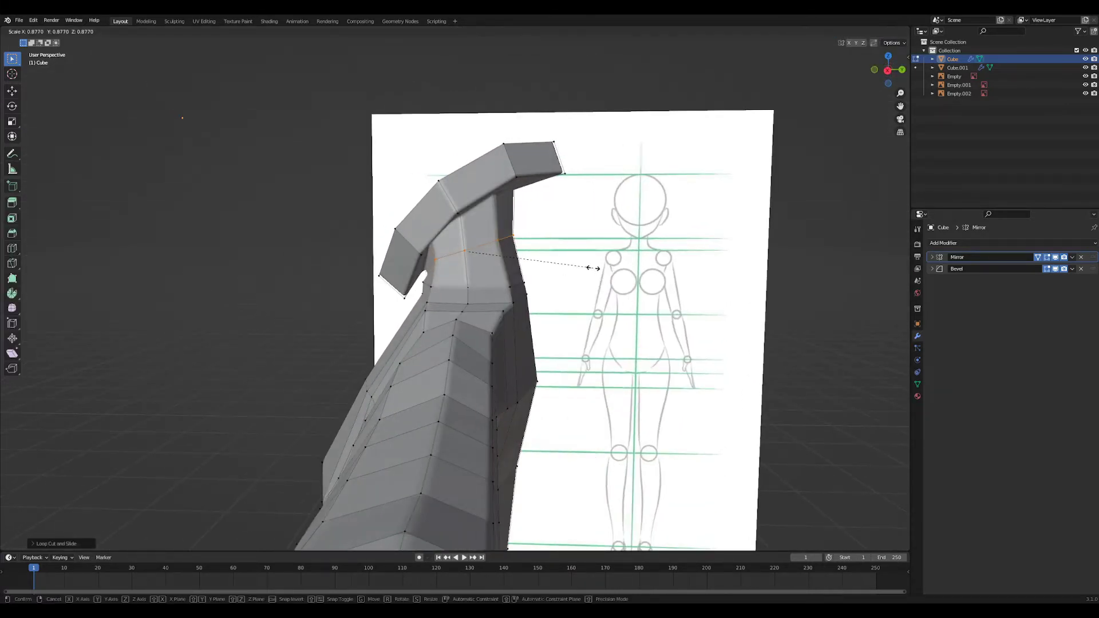
pyautogui.press('g')
pyautogui.click(584, 274)
pyautogui.press('`')
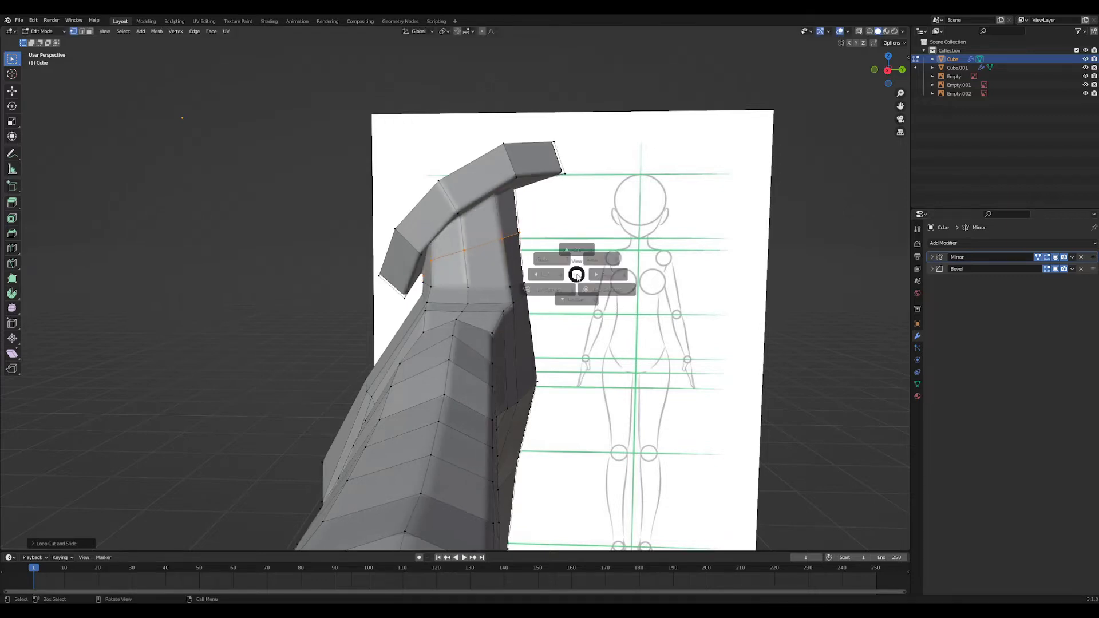
pyautogui.click(523, 275)
pyautogui.press('`')
pyautogui.click(557, 272)
pyautogui.scroll(5, 544, 223)
pyautogui.keyDown('shift'); pyautogui.moveTo(543, 217); pyautogui.dragTo(513, 343, button='middle'); pyautogui.keyUp('shift')
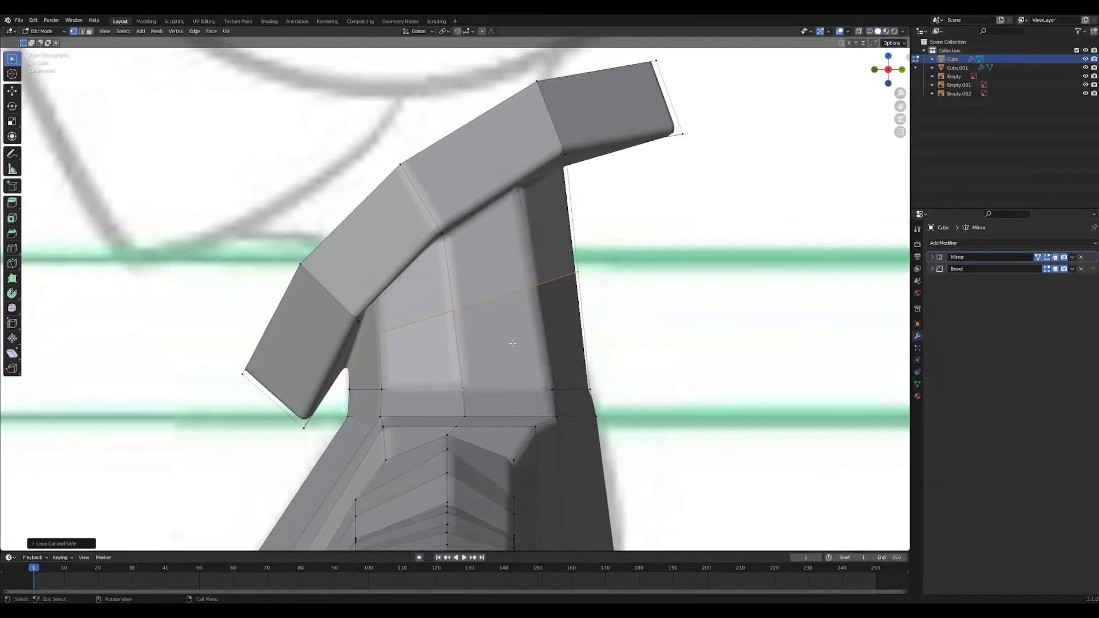
# - Undo the last changes to the neck's middle edge loop and return to Object Mode
pyautogui.click(363, 389)
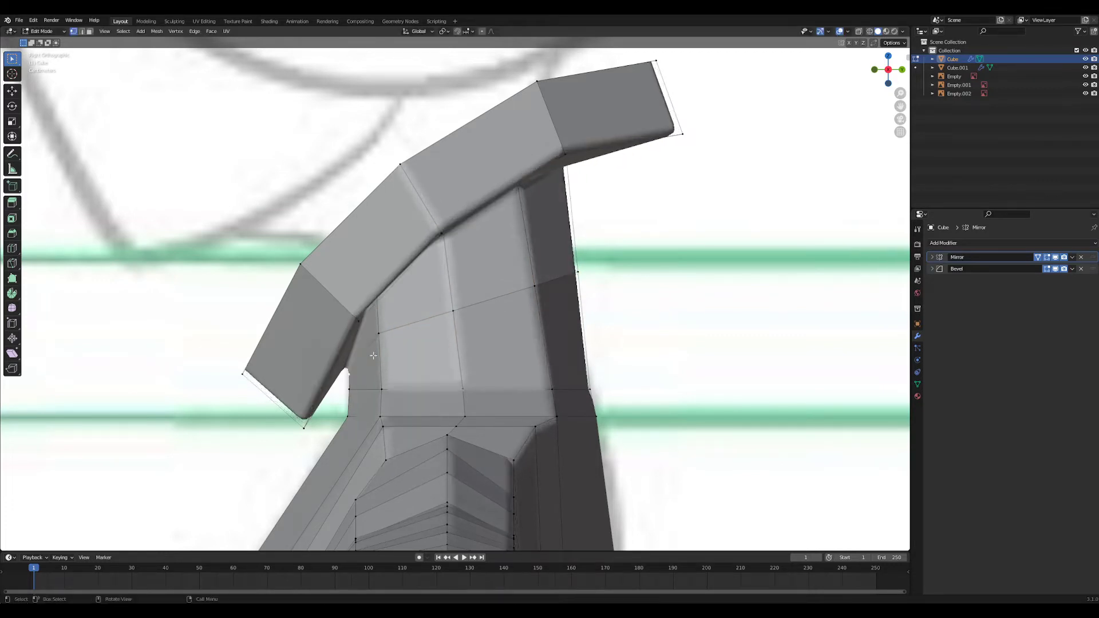
pyautogui.scroll(-1, 479, 357)
pyautogui.scroll(-1, 479, 357)
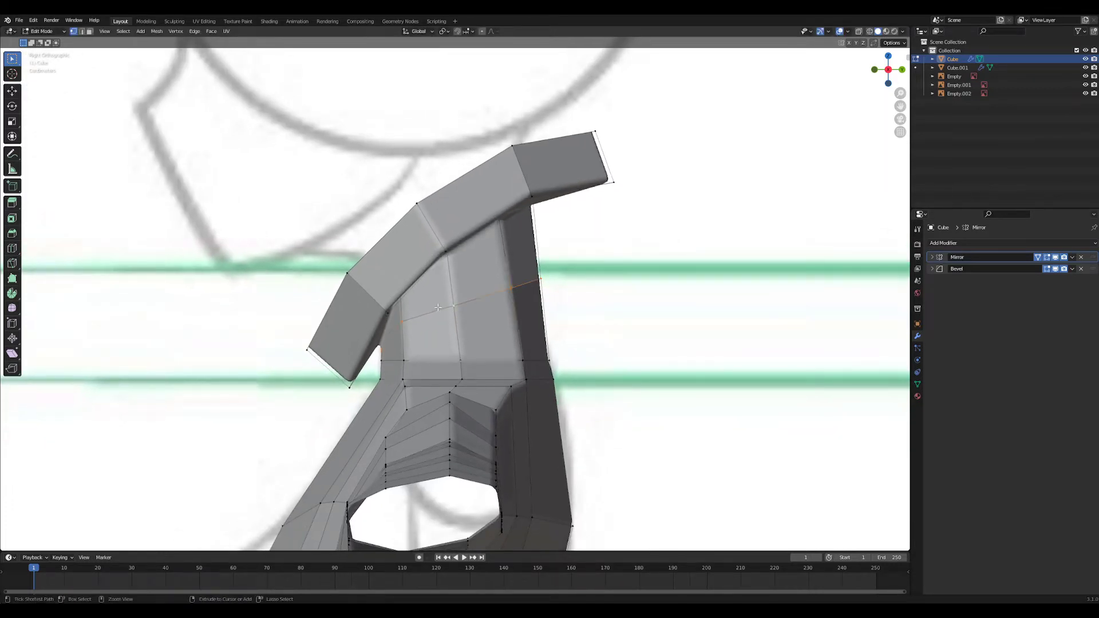
pyautogui.hotkey('ctrl', 'z')
pyautogui.hotkey('ctrl', 'z')
pyautogui.moveTo(540, 342); pyautogui.dragTo(570, 392, button='middle')
pyautogui.scroll(-5, 571, 324)
pyautogui.press('Tab')
pyautogui.scroll(-3, 439, 477)
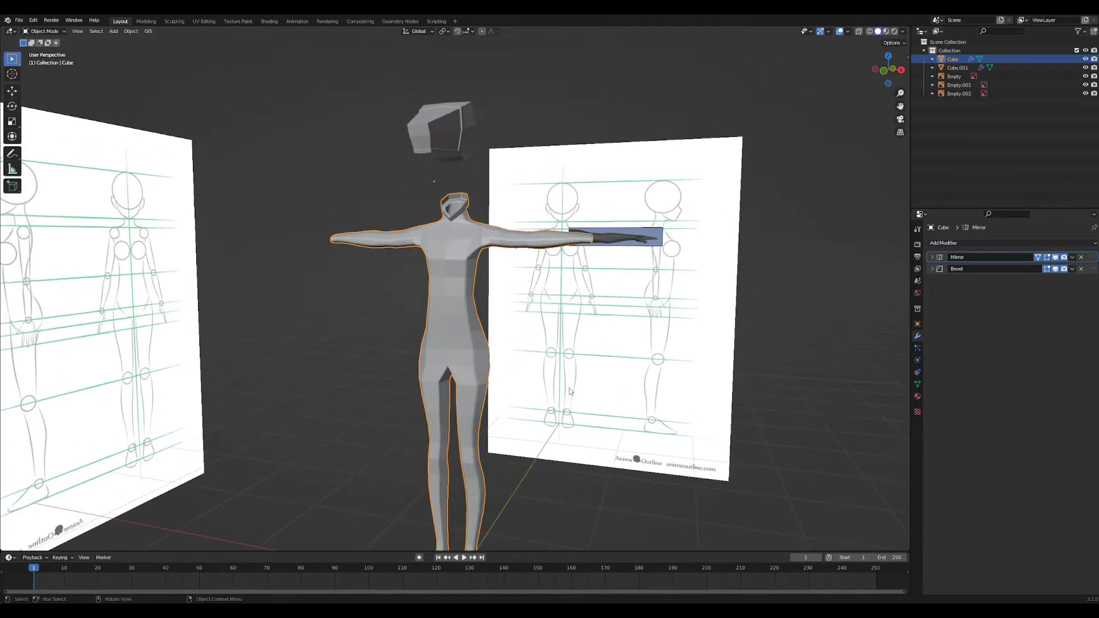
# - Switch to the Sculpting workspace and set up the Grab brush with a radius of 219 px
pyautogui.click(174, 22)
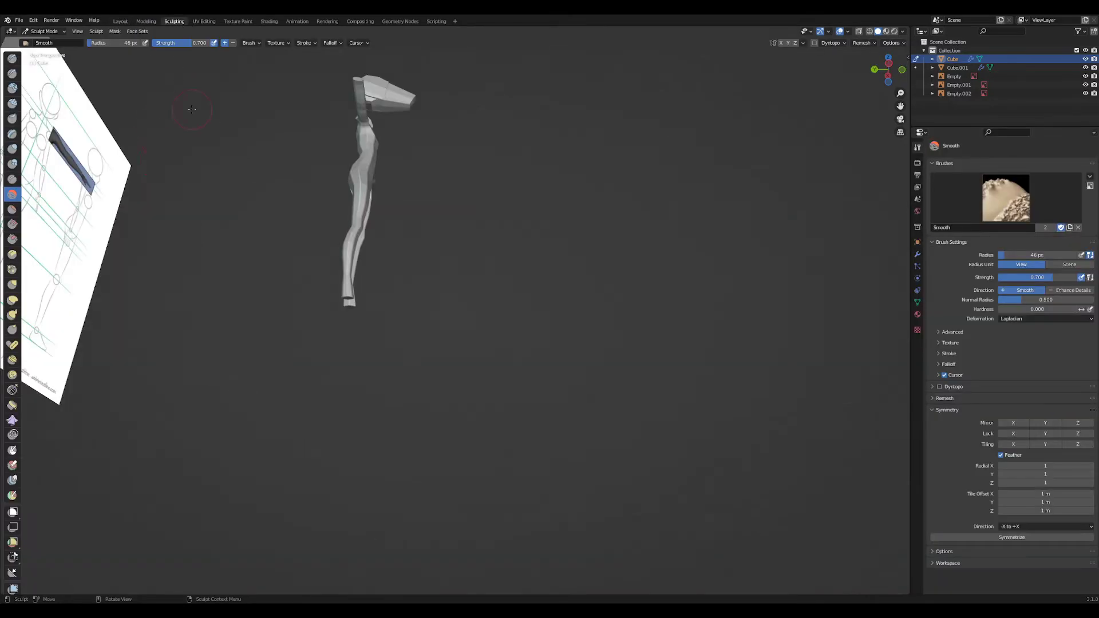
pyautogui.moveTo(401, 229)
pyautogui.mouseDown(button='middle')
pyautogui.moveTo(559, 275)
pyautogui.moveTo(533, 229)
pyautogui.moveTo(493, 319)
pyautogui.moveTo(507, 386)
pyautogui.moveTo(527, 319)
pyautogui.mouseUp(button='middle')
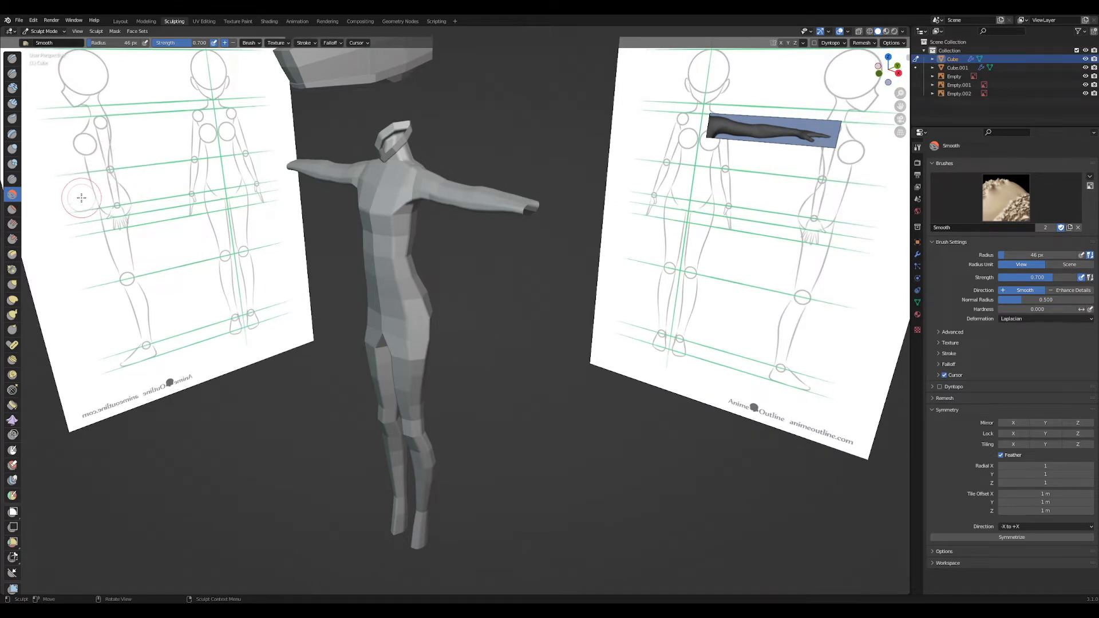
pyautogui.click(12, 285)
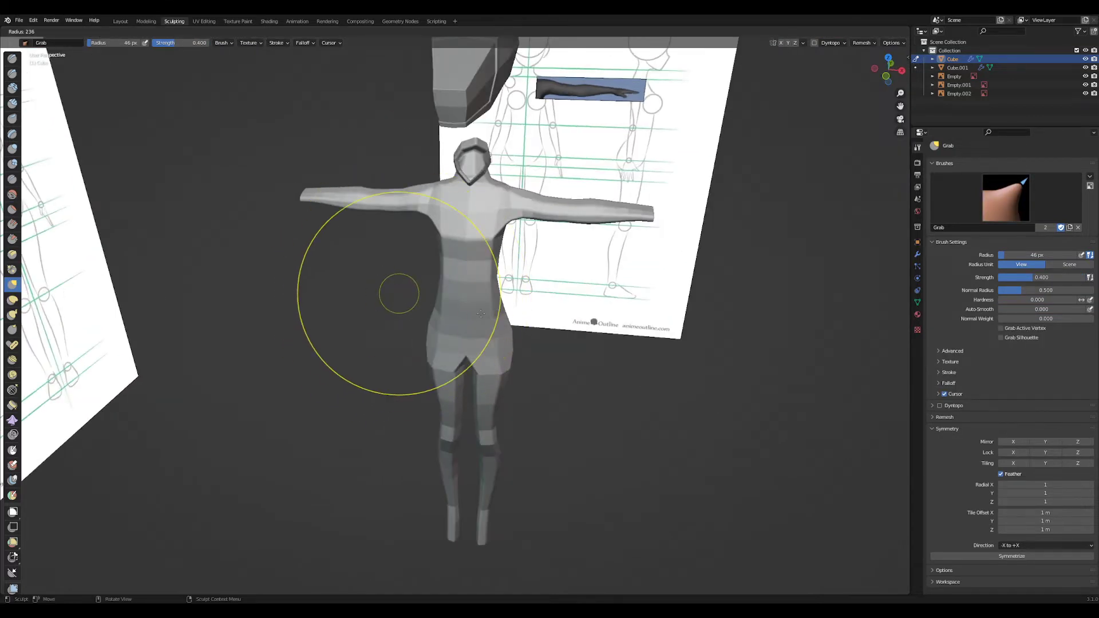
pyautogui.click(493, 309)
pyautogui.moveTo(579, 371); pyautogui.dragTo(493, 241, button='middle')
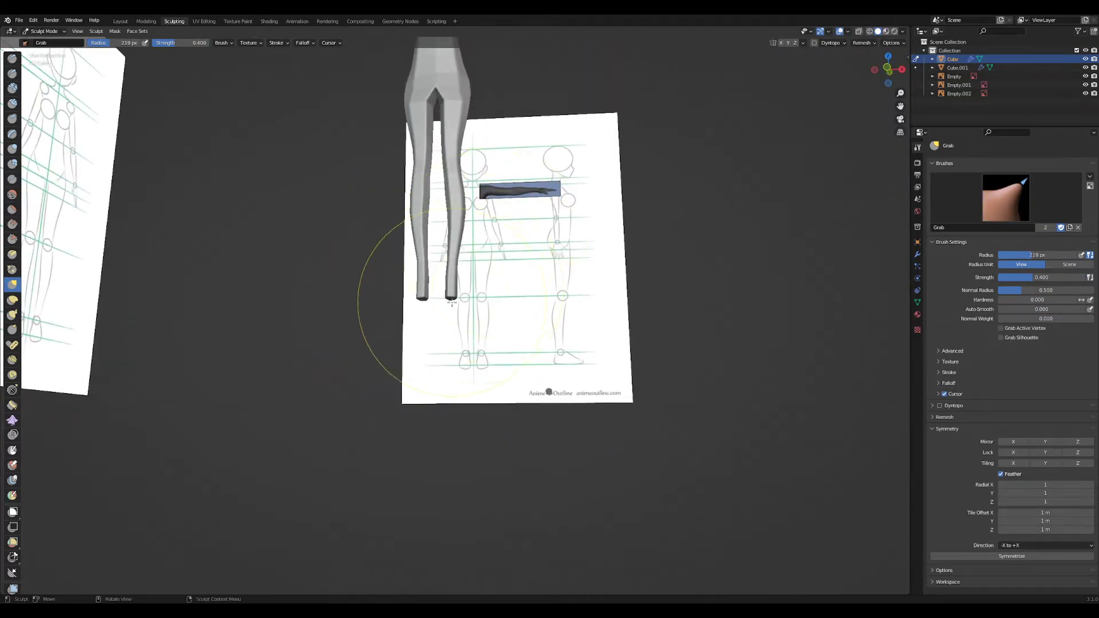
# - Try to pull the lower end of the leg downward with the Grab brush, undo it and return to the Layout workspace
pyautogui.moveTo(442, 304)
pyautogui.mouseDown()
pyautogui.moveTo(448, 567)
pyautogui.moveTo(446, 542)
pyautogui.mouseUp()
pyautogui.hotkey('ctrl', 'z')
pyautogui.moveTo(513, 343)
pyautogui.keyDown('shift'); pyautogui.mouseDown(button='middle')
pyautogui.moveTo(519, 422)
pyautogui.moveTo(286, 229)
pyautogui.mouseUp(button='middle'); pyautogui.keyUp('shift')
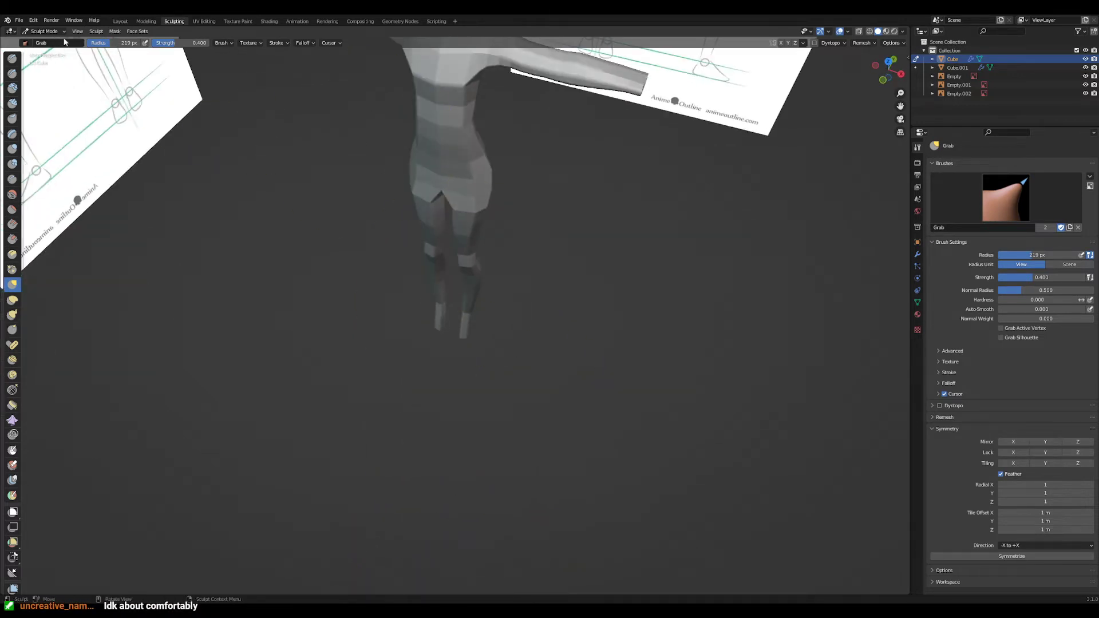
pyautogui.click(120, 21)
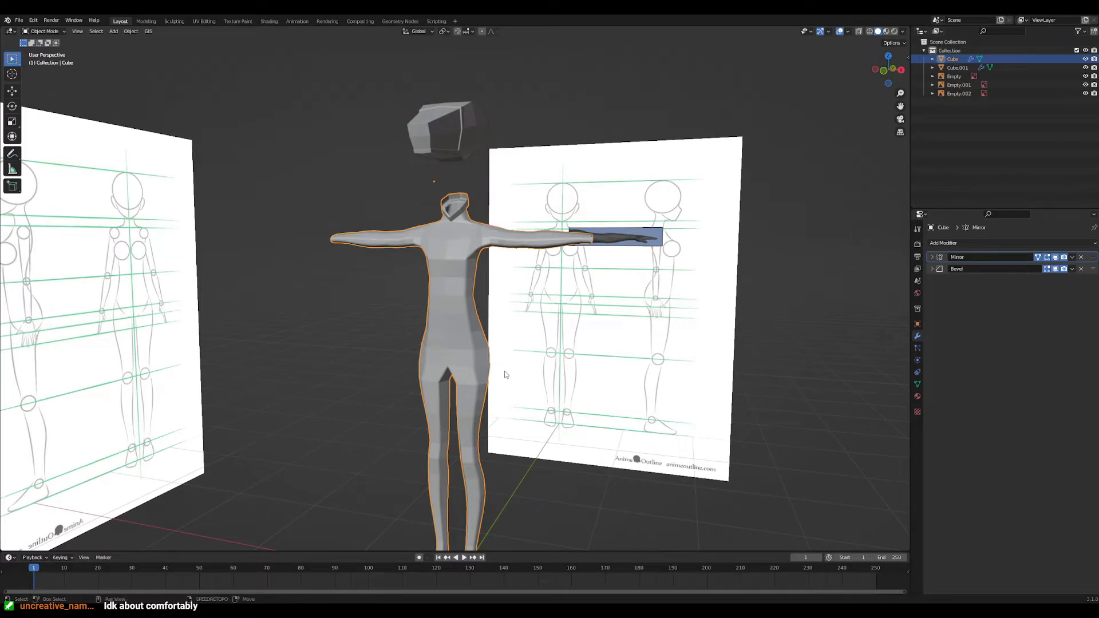
# - Lengthen the legs by moving their end vertices about 0.55 m down along global Z, with a proportional size of about 1.95 m
pyautogui.scroll(6, 501, 373)
pyautogui.press('Tab')
pyautogui.moveTo(448, 250); pyautogui.dragTo(516, 285, button='middle')
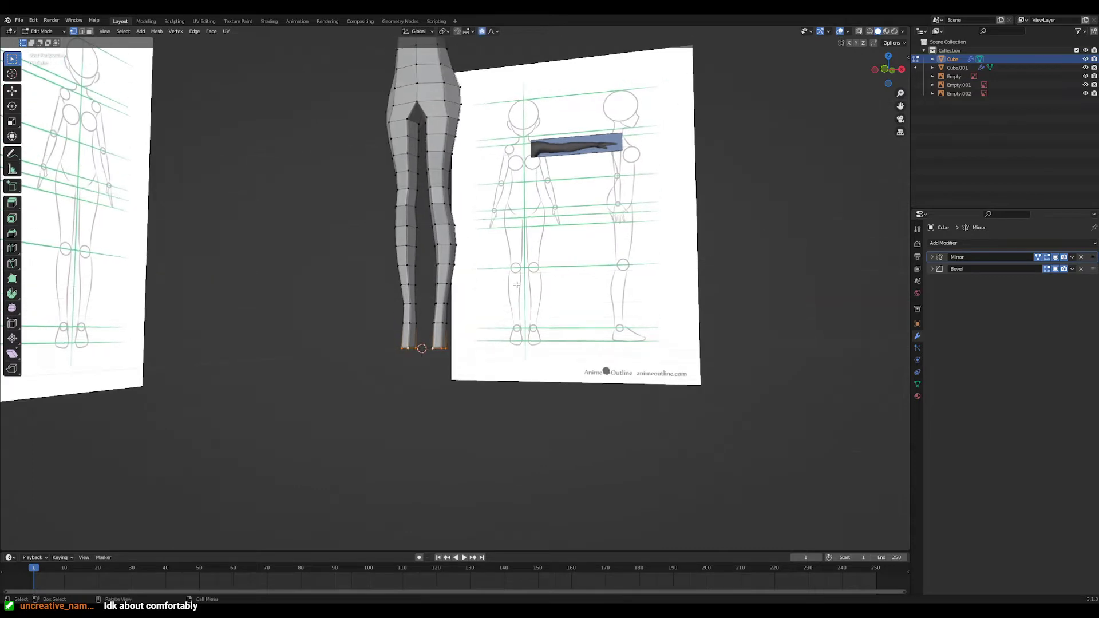
pyautogui.keyDown('ctrl'); pyautogui.moveTo(643, 229); pyautogui.dragTo(623, 351, button='middle'); pyautogui.keyUp('ctrl')
pyautogui.moveTo(544, 165); pyautogui.dragTo(517, 179, button='middle')
pyautogui.press('g')
pyautogui.press('z')
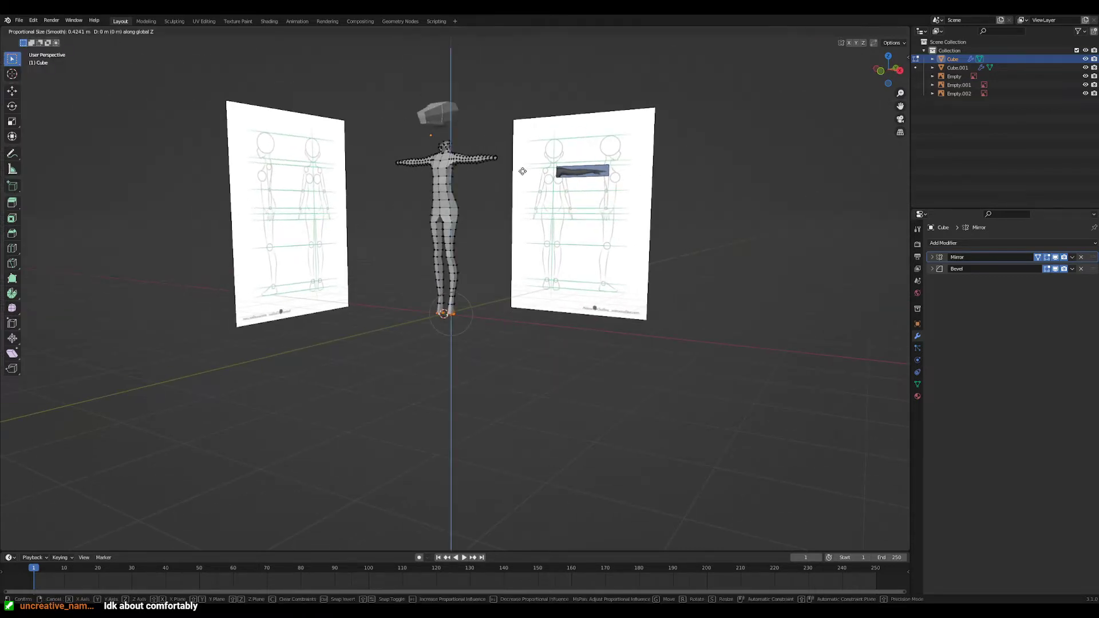
pyautogui.scroll(-15, 522, 178)
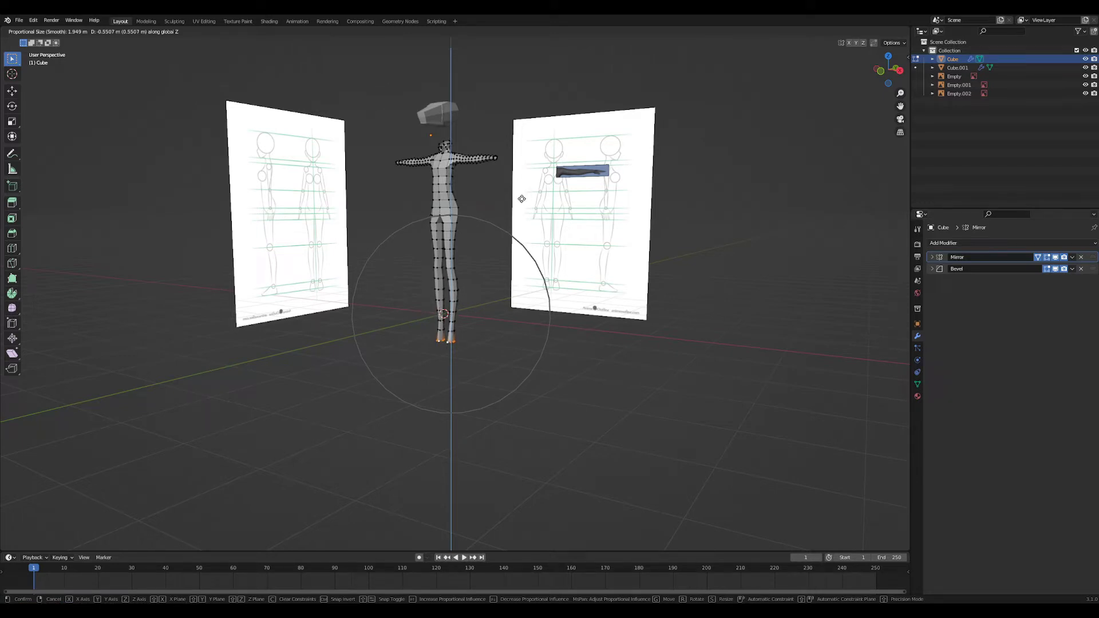
pyautogui.click(522, 199)
pyautogui.press('Tab')
# - Select the body and head and raise them about 0.55 m along global Z to line the leg ends up with the reference's ground line
pyautogui.moveTo(359, 63); pyautogui.dragTo(444, 285)
pyautogui.press('`')
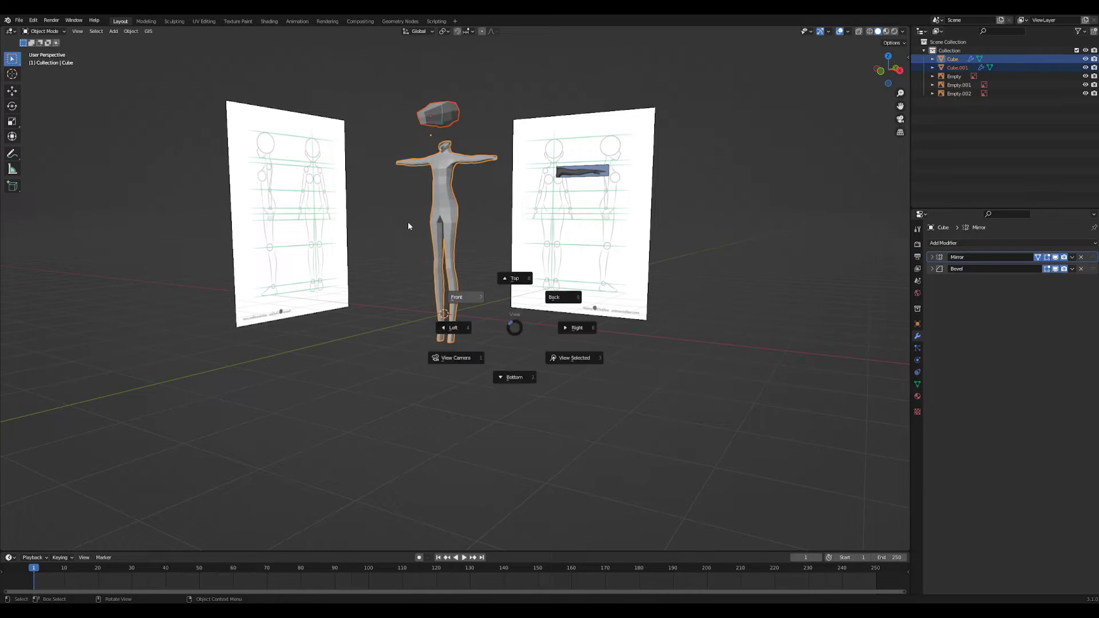
pyautogui.click(408, 227)
pyautogui.scroll(8, 509, 344)
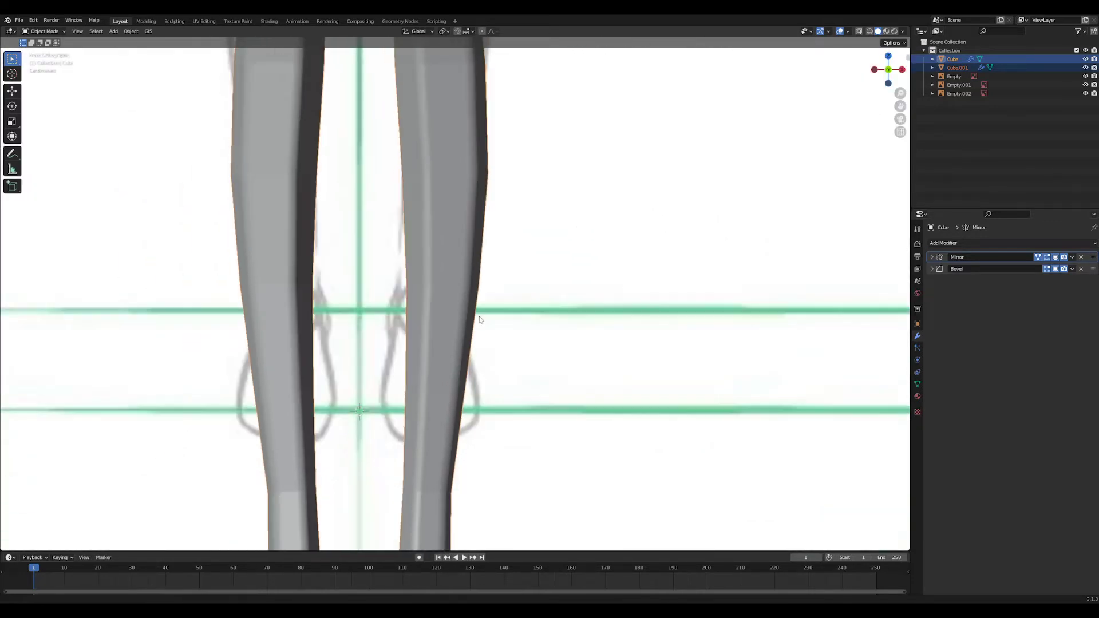
pyautogui.press('g')
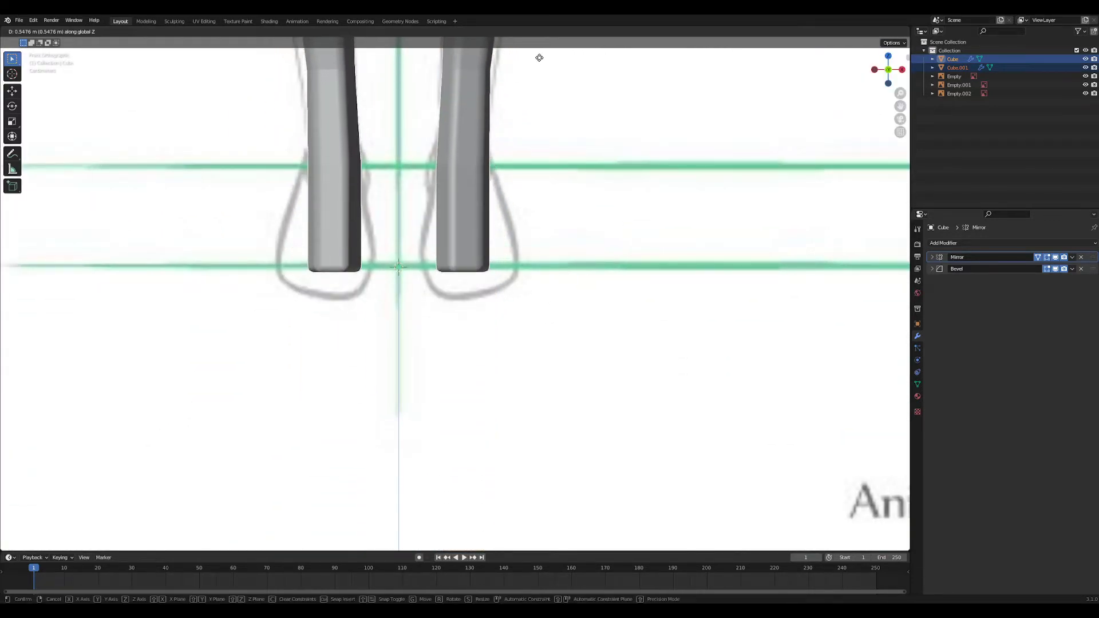
pyautogui.click(540, 55)
pyautogui.scroll(-8, 515, 355)
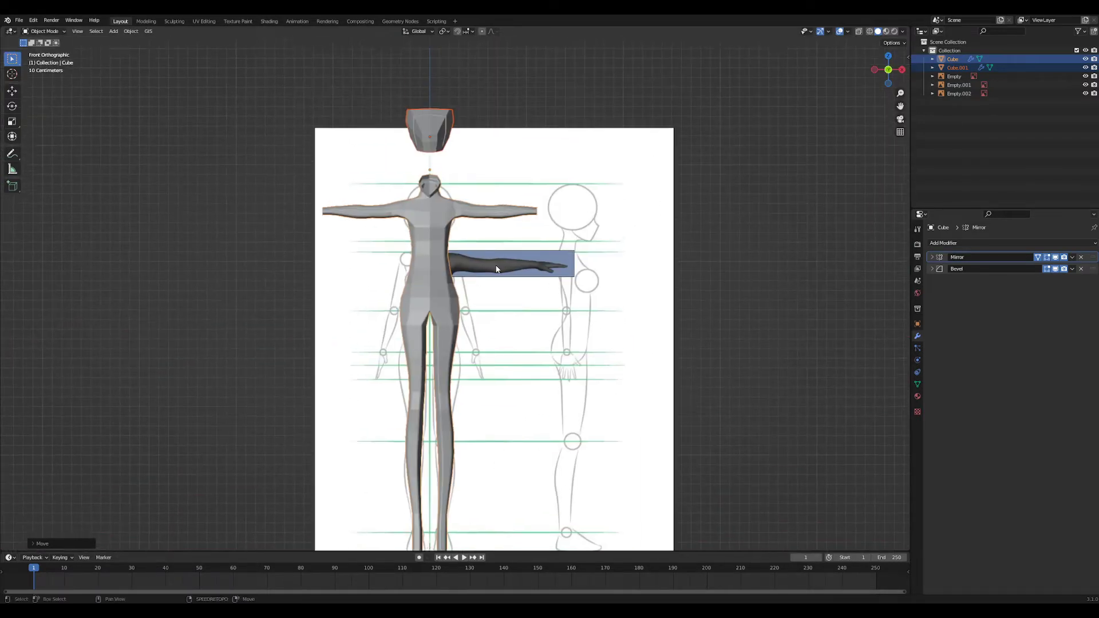
# - Examine the lengthened figure's proportions in perspective and from the front against the reference drawings
pyautogui.keyDown('shift'); pyautogui.moveTo(497, 269); pyautogui.dragTo(497, 388, button='middle'); pyautogui.keyUp('shift')
pyautogui.keyDown('ctrl'); pyautogui.moveTo(497, 388); pyautogui.dragTo(515, 180, button='middle'); pyautogui.keyUp('ctrl')
pyautogui.keyDown('ctrl'); pyautogui.moveTo(516, 180); pyautogui.dragTo(558, 412, button='middle'); pyautogui.keyUp('ctrl')
pyautogui.moveTo(558, 412); pyautogui.dragTo(522, 338, button='middle')
pyautogui.keyDown('shift'); pyautogui.moveTo(522, 338); pyautogui.dragTo(553, 423, button='middle'); pyautogui.keyUp('shift')
pyautogui.keyDown('shift'); pyautogui.moveTo(552, 424); pyautogui.dragTo(535, 367, button='middle'); pyautogui.keyUp('shift')
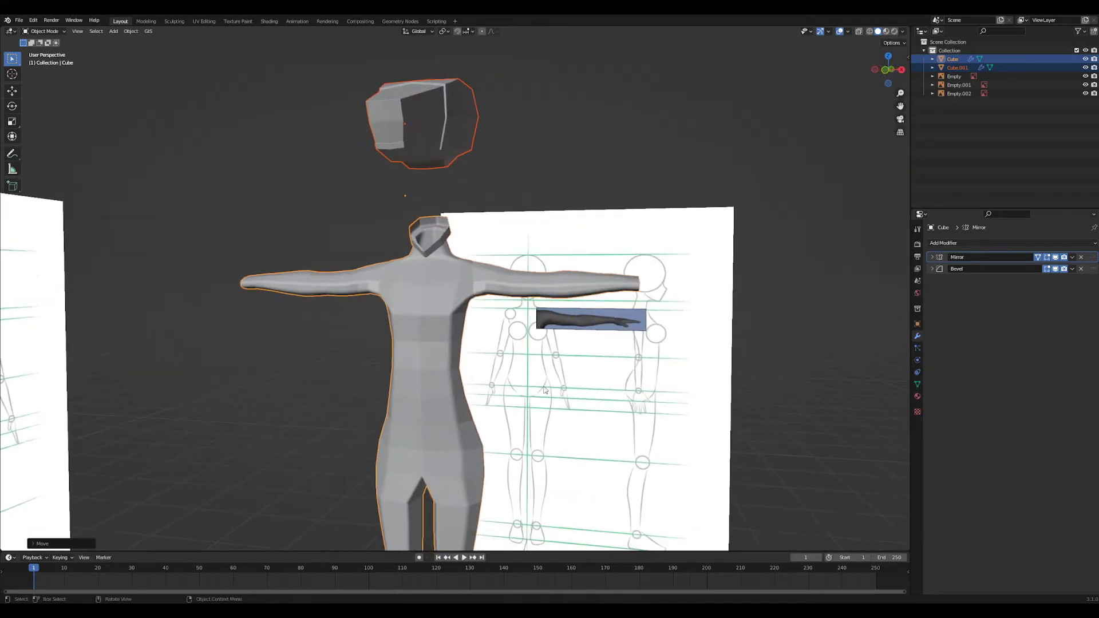
pyautogui.moveTo(504, 329); pyautogui.dragTo(517, 321, button='middle')
pyautogui.press('KP_1')
pyautogui.press('Tab')
pyautogui.press('Tab')
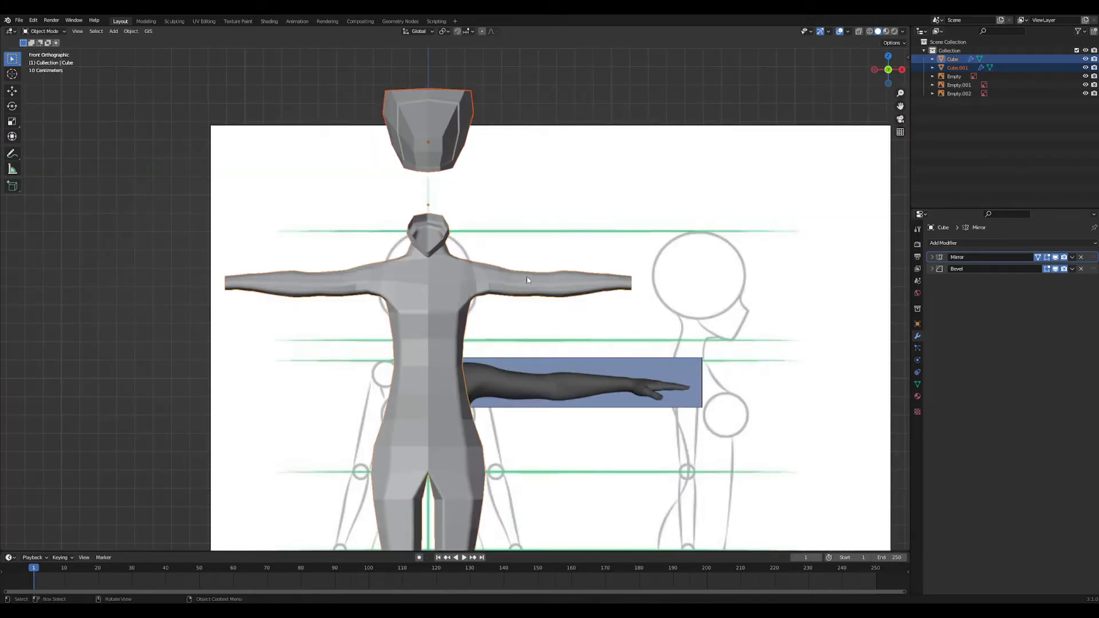
# - Select the wrist-end vertices and move them about 0.85 m outward along global X, with a proportional size of about 0.83 m
pyautogui.press('Tab')
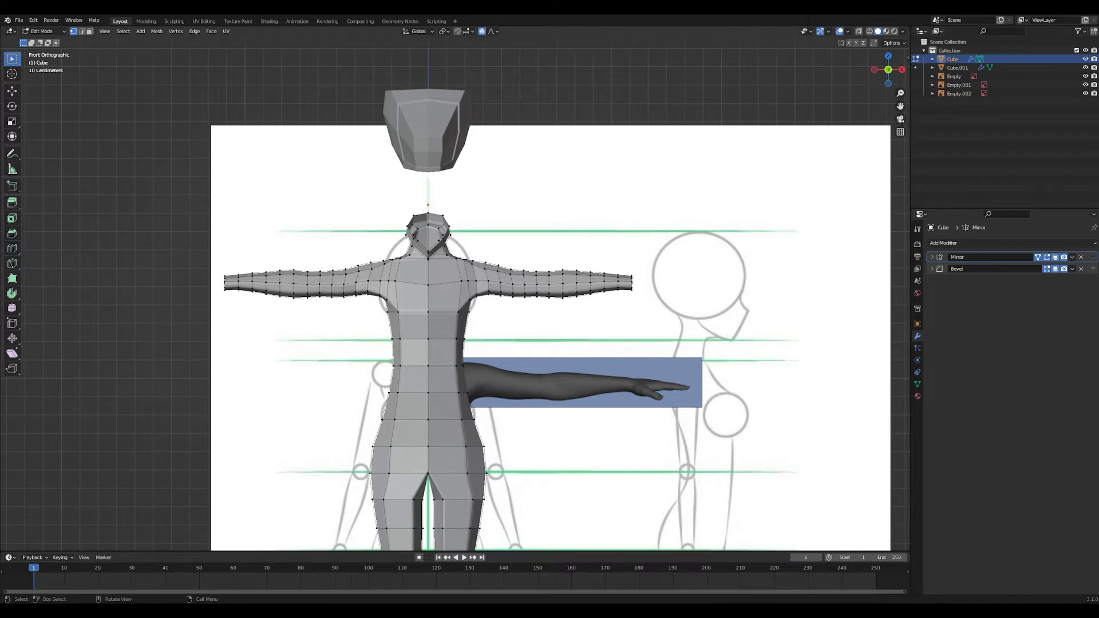
pyautogui.press('z')
pyautogui.click(644, 270)
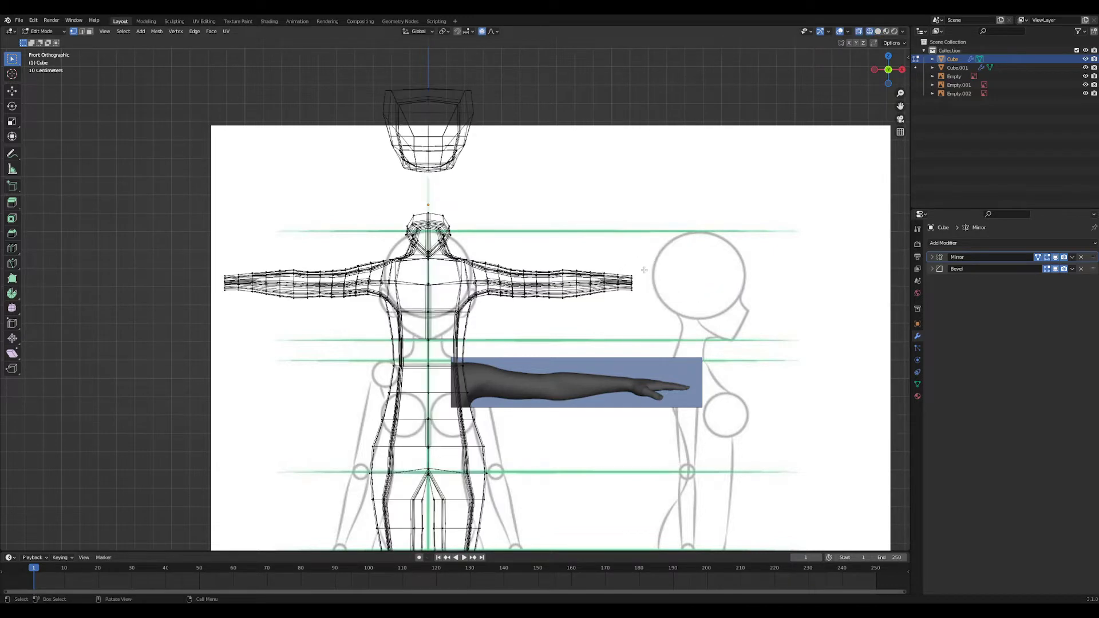
pyautogui.moveTo(624, 265); pyautogui.dragTo(666, 329)
pyautogui.press('z')
pyautogui.click(707, 266)
pyautogui.scroll(-4, 707, 266)
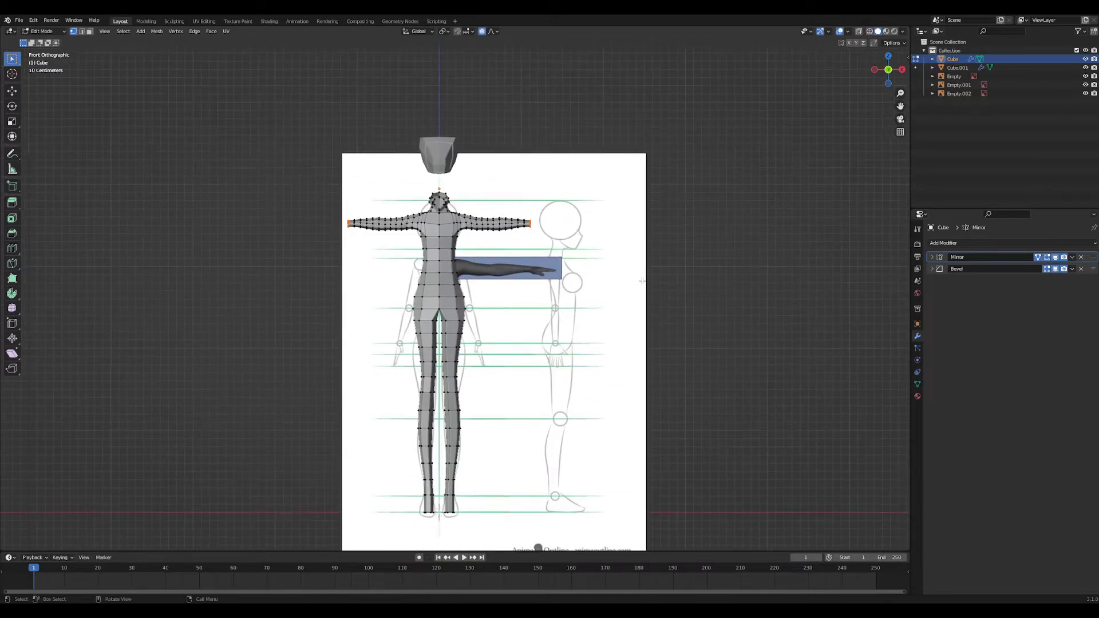
pyautogui.press('g')
pyautogui.press('x')
pyautogui.scroll(10, 667, 263)
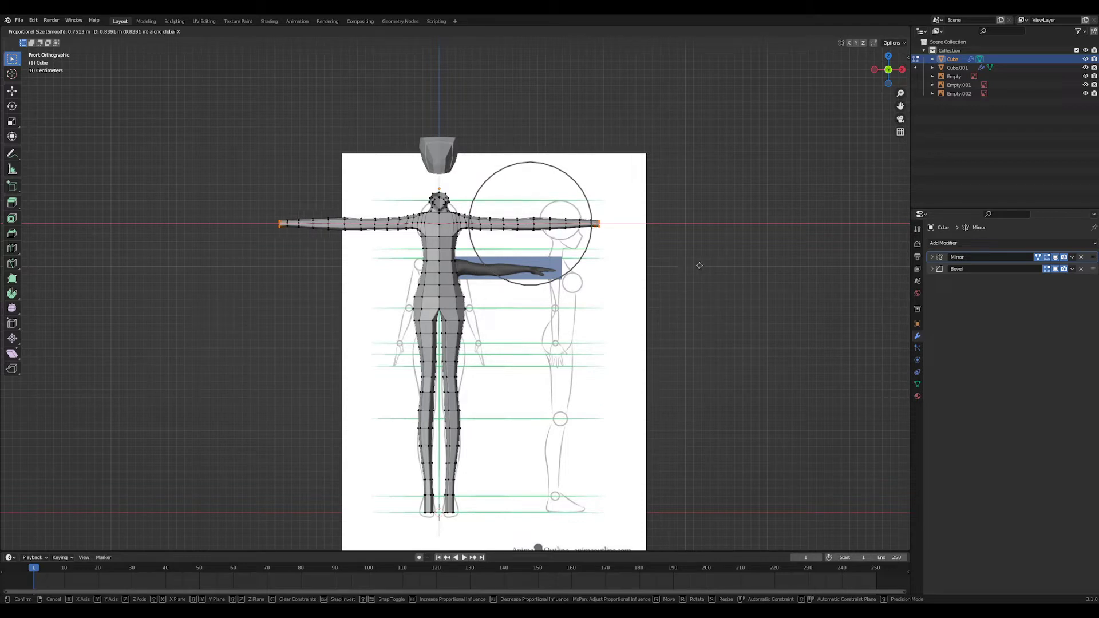
pyautogui.scroll(-1, 701, 270)
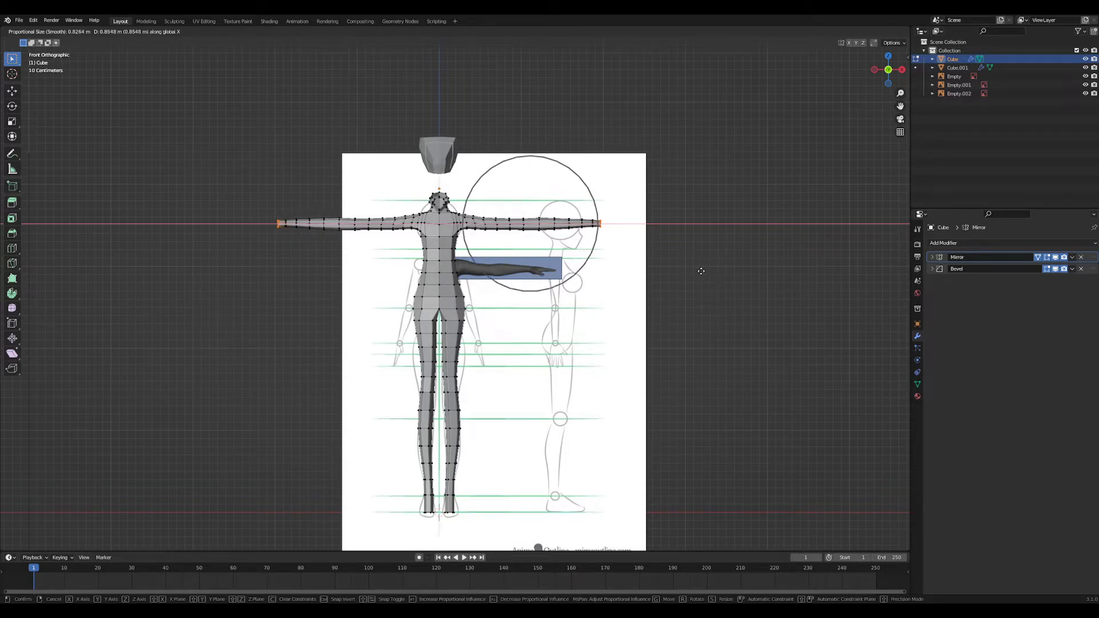
pyautogui.click(700, 272)
# - Move the wrist-end vertices along global X once more with proportional editing to fine-tune the arm length
pyautogui.moveTo(682, 294); pyautogui.dragTo(644, 306, button='middle')
pyautogui.press('g')
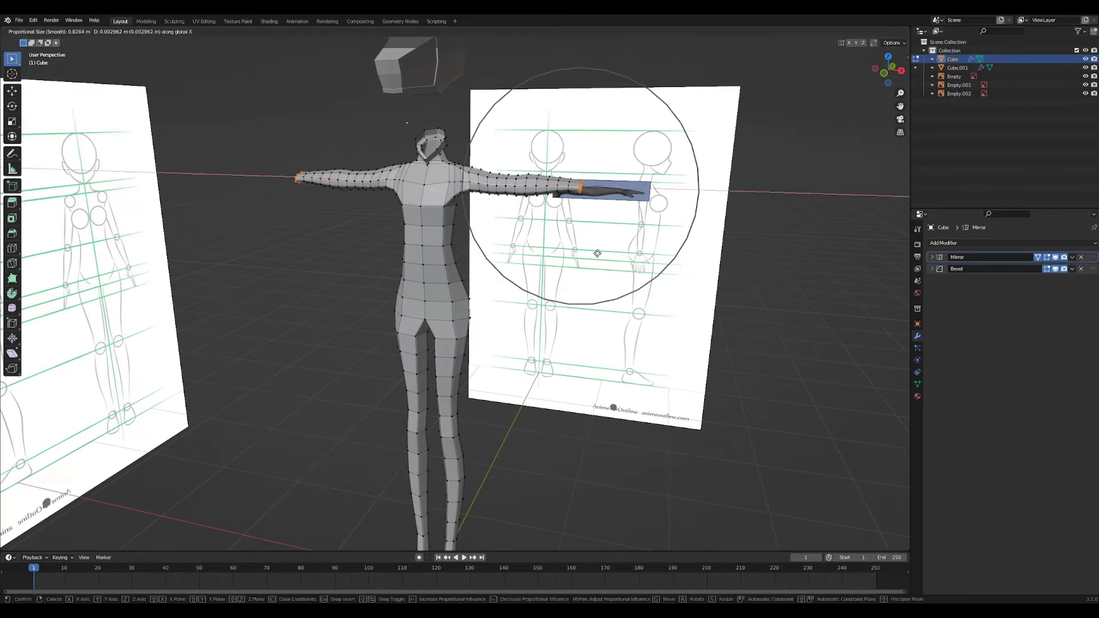
pyautogui.click(626, 258)
pyautogui.press('Tab')
# - Select the leg ends and raise them along global Z with a proportional size of about 2.36 m to shorten the legs
pyautogui.moveTo(589, 309); pyautogui.dragTo(484, 434, button='middle')
pyautogui.press('Tab')
pyautogui.click(432, 435)
pyautogui.press('g')
pyautogui.press('z')
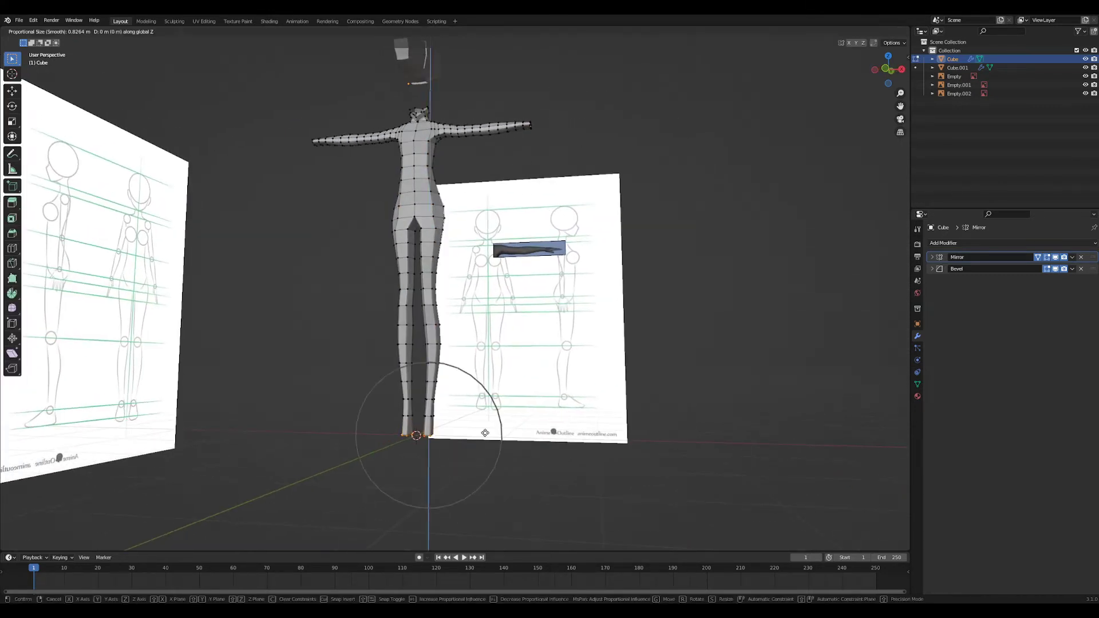
pyautogui.scroll(-5, 487, 415)
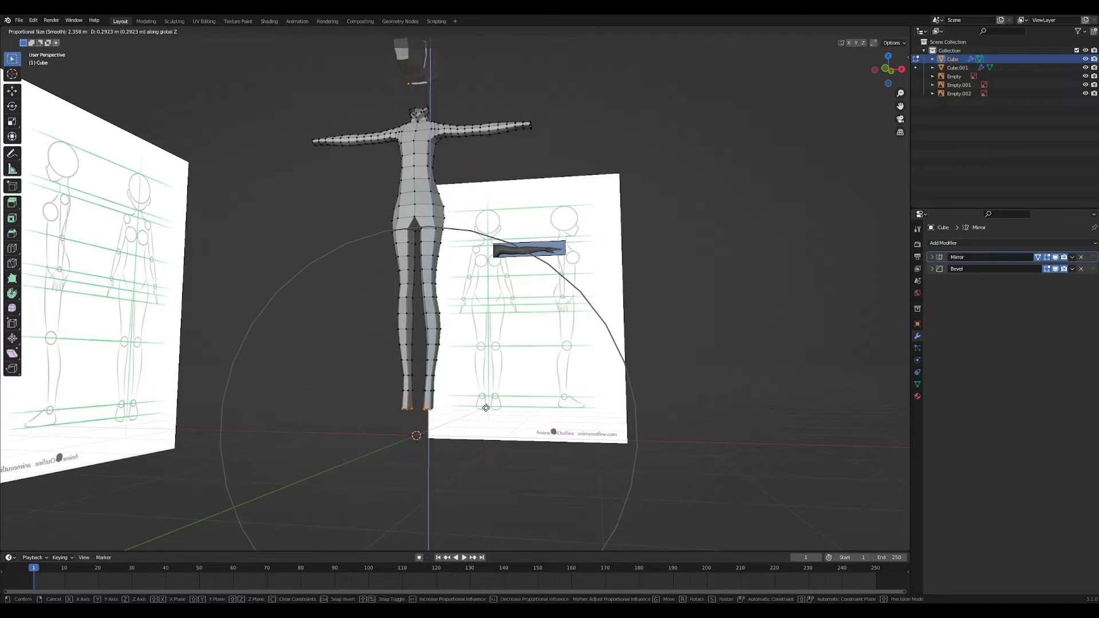
pyautogui.click(487, 414)
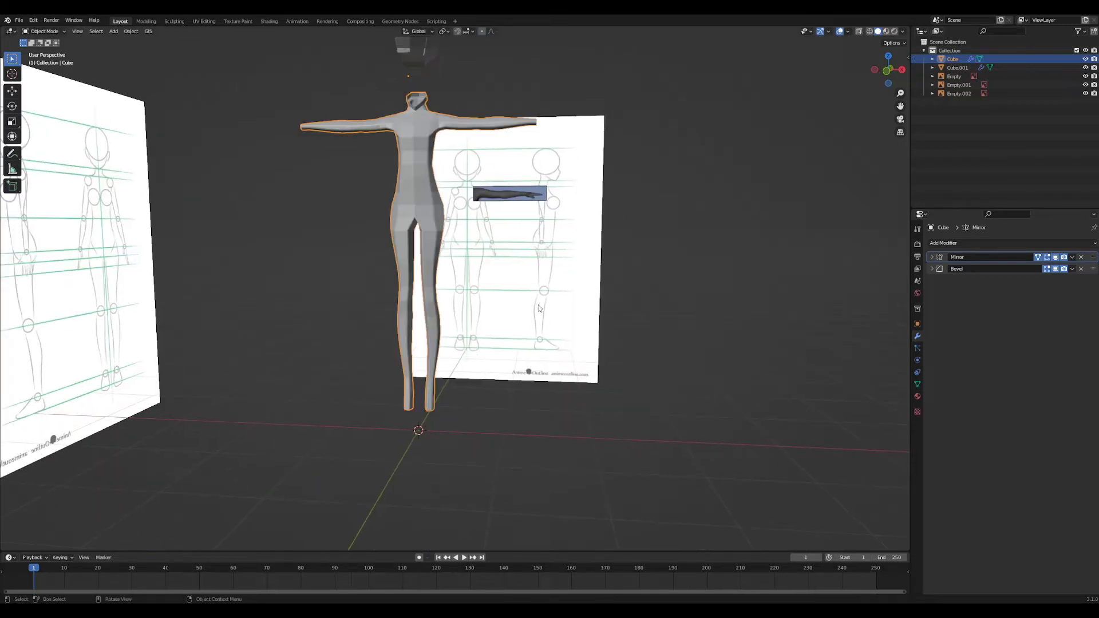
# - From the front view, lower the whole body about 0.23 m along global Z so the leg ends meet the reference's ground line
pyautogui.press('`')
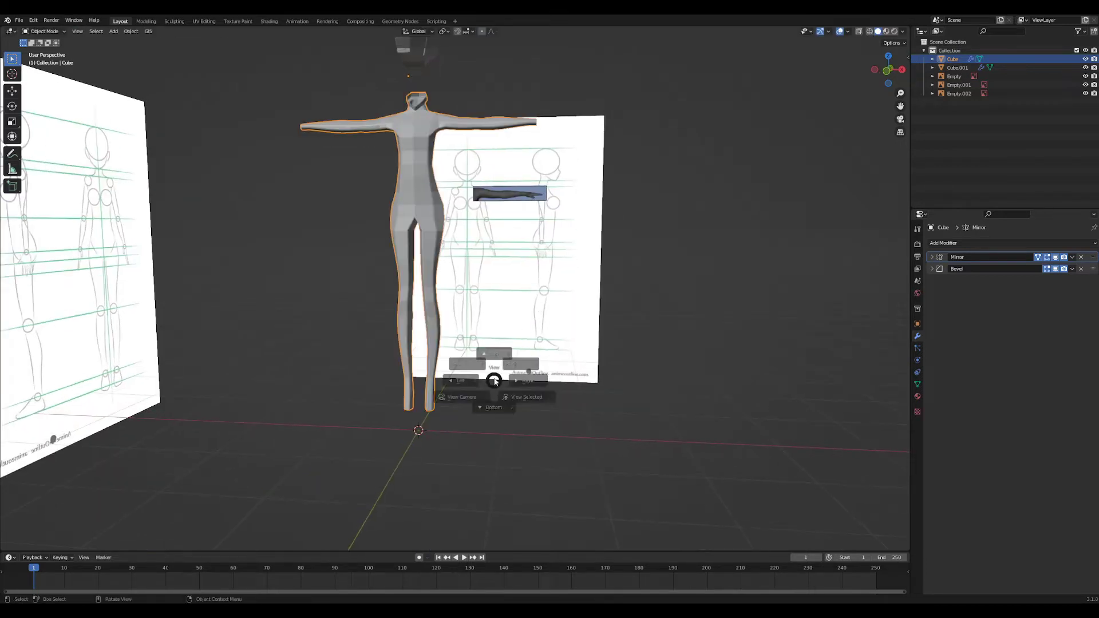
pyautogui.click(469, 363)
pyautogui.keyDown('shift'); pyautogui.moveTo(513, 448); pyautogui.dragTo(536, 366, button='middle'); pyautogui.keyUp('shift')
pyautogui.scroll(2, 561, 309)
pyautogui.press('g')
pyautogui.press('z')
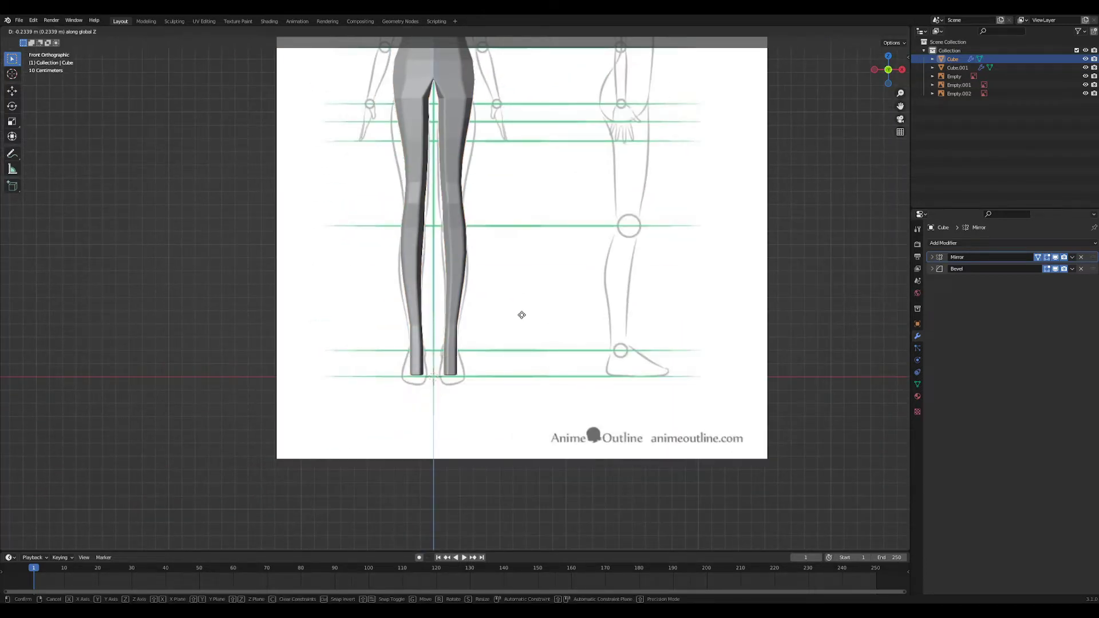
pyautogui.click(521, 318)
pyautogui.scroll(-4, 520, 317)
pyautogui.moveTo(520, 317); pyautogui.dragTo(537, 389, button='middle')
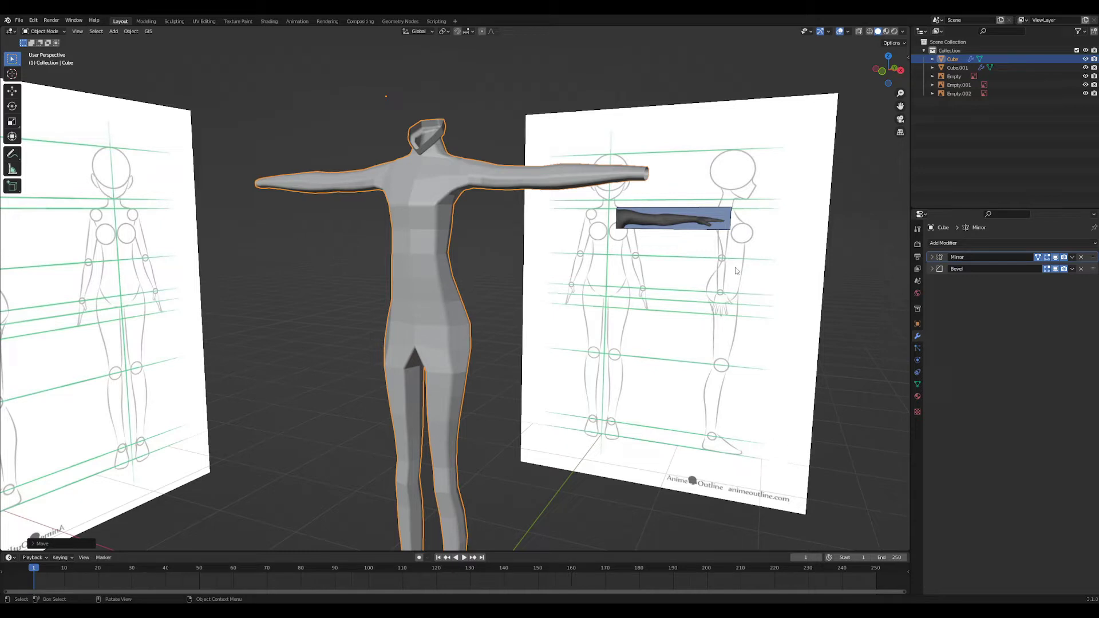
# - Switch to the Sculpting workspace and pull the buttocks and lower back outward with the Grab brush
pyautogui.click(175, 21)
pyautogui.scroll(-6, 492, 258)
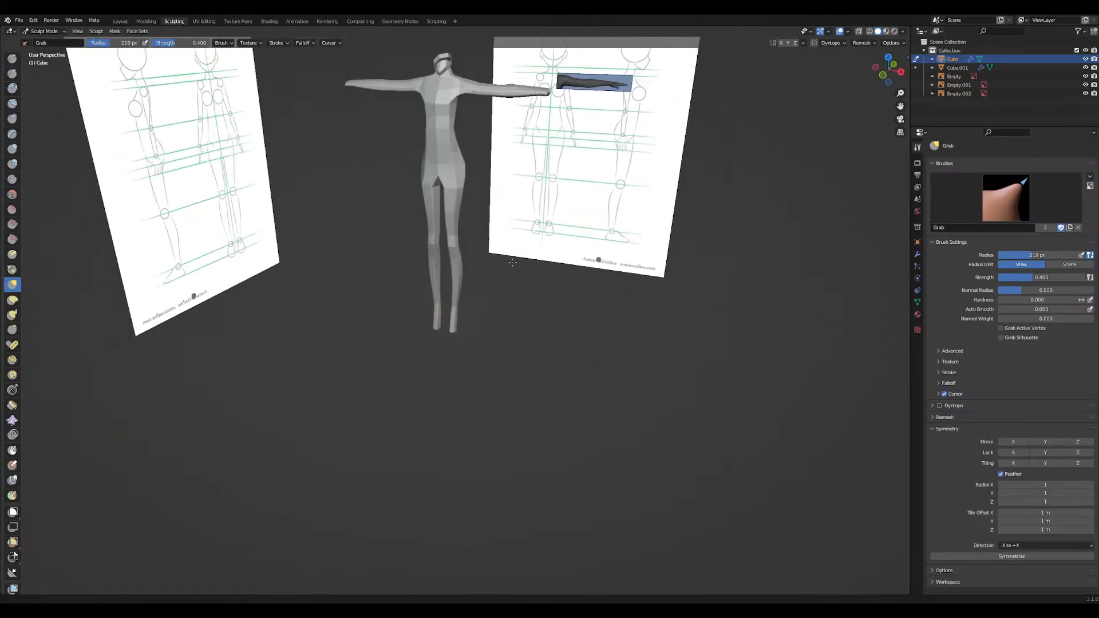
pyautogui.scroll(3, 509, 320)
pyautogui.moveTo(509, 320); pyautogui.dragTo(387, 309, button='middle')
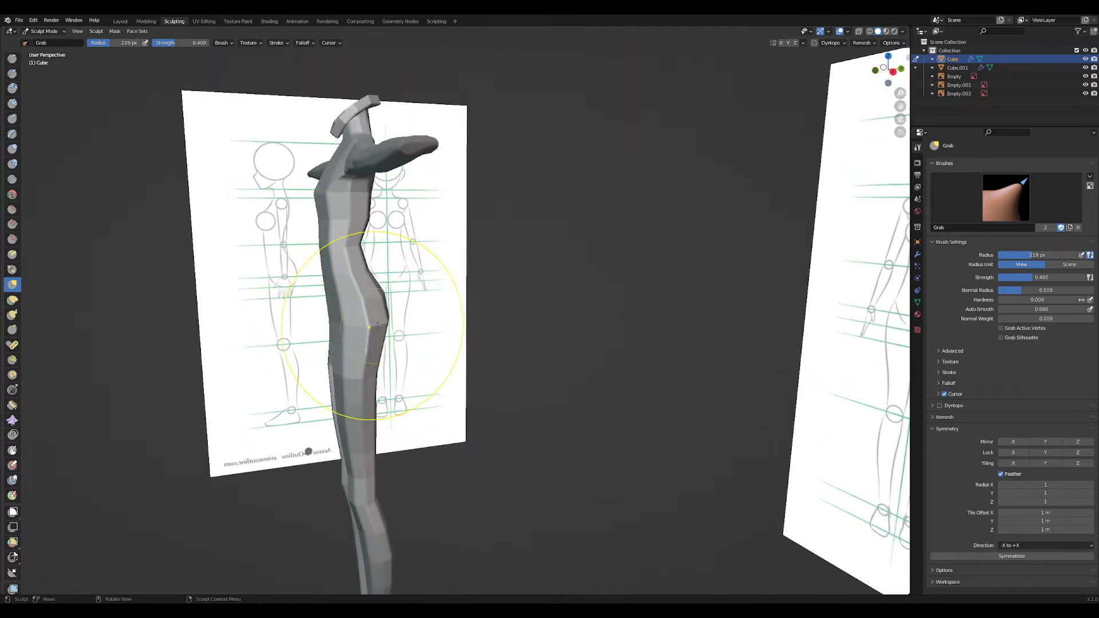
pyautogui.scroll(3, 386, 309)
pyautogui.moveTo(387, 309)
pyautogui.mouseDown()
pyautogui.moveTo(423, 314)
pyautogui.moveTo(404, 322)
pyautogui.mouseUp()
pyautogui.moveTo(361, 257); pyautogui.dragTo(379, 259)
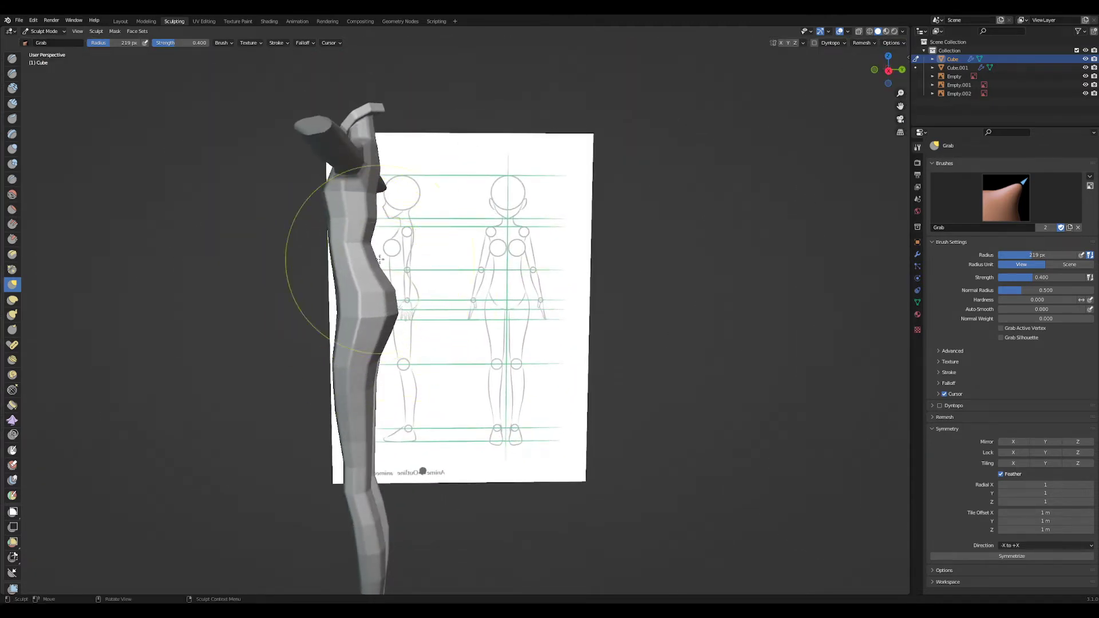
# - Push the belly and lower abdomen forward and pull the side of the waist outward with the Grab brush
pyautogui.moveTo(347, 286); pyautogui.dragTo(375, 282, button='middle')
pyautogui.moveTo(339, 258); pyautogui.dragTo(329, 259)
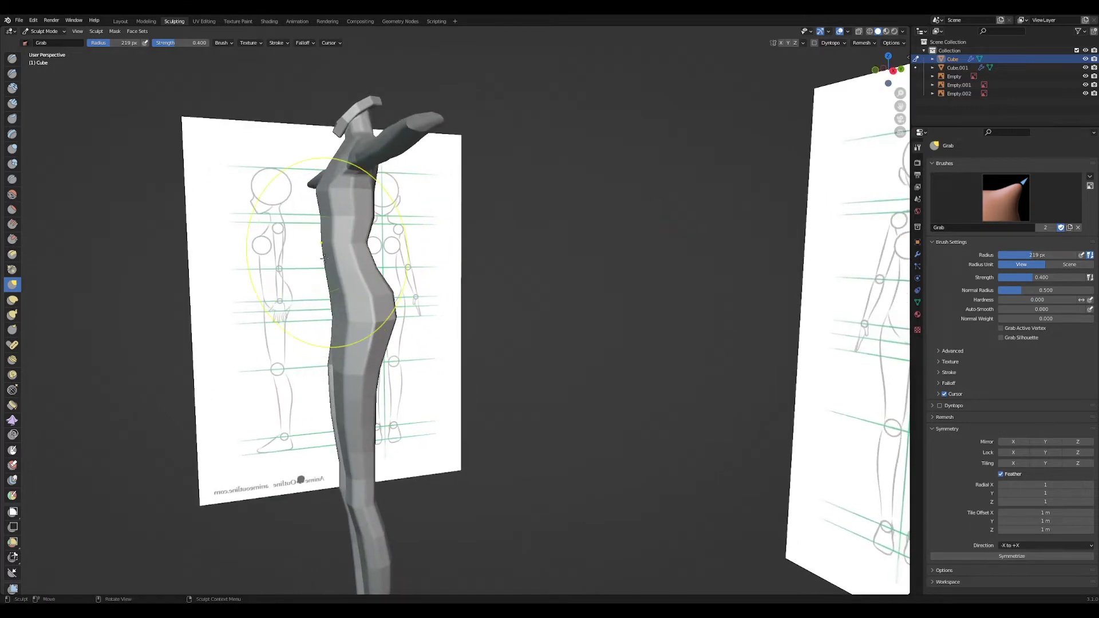
pyautogui.moveTo(344, 322); pyautogui.dragTo(338, 322)
pyautogui.moveTo(338, 321)
pyautogui.mouseDown(button='middle')
pyautogui.moveTo(449, 351)
pyautogui.moveTo(418, 307)
pyautogui.moveTo(444, 338)
pyautogui.moveTo(503, 313)
pyautogui.mouseUp(button='middle')
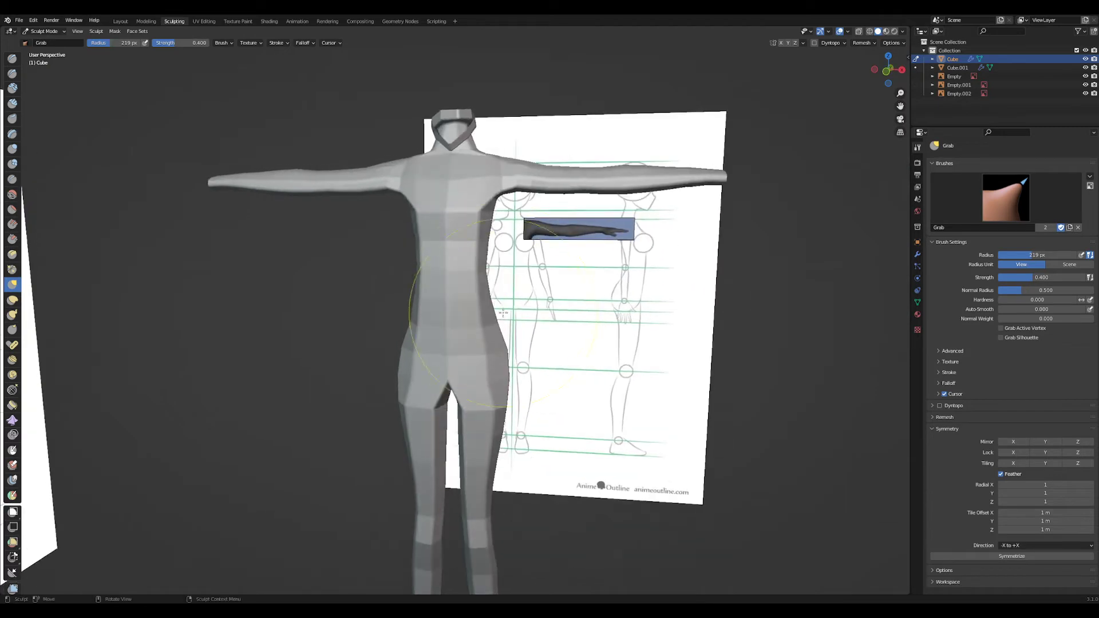
pyautogui.moveTo(487, 277); pyautogui.dragTo(490, 309, button='middle')
pyautogui.moveTo(495, 268); pyautogui.dragTo(504, 274)
pyautogui.scroll(-4, 565, 494)
pyautogui.moveTo(565, 494)
pyautogui.mouseDown(button='middle')
pyautogui.moveTo(545, 449)
pyautogui.moveTo(555, 412)
pyautogui.moveTo(527, 321)
pyautogui.mouseUp(button='middle')
pyautogui.scroll(2, 557, 408)
pyautogui.scroll(3, 525, 315)
pyautogui.moveTo(505, 291); pyautogui.dragTo(520, 292)
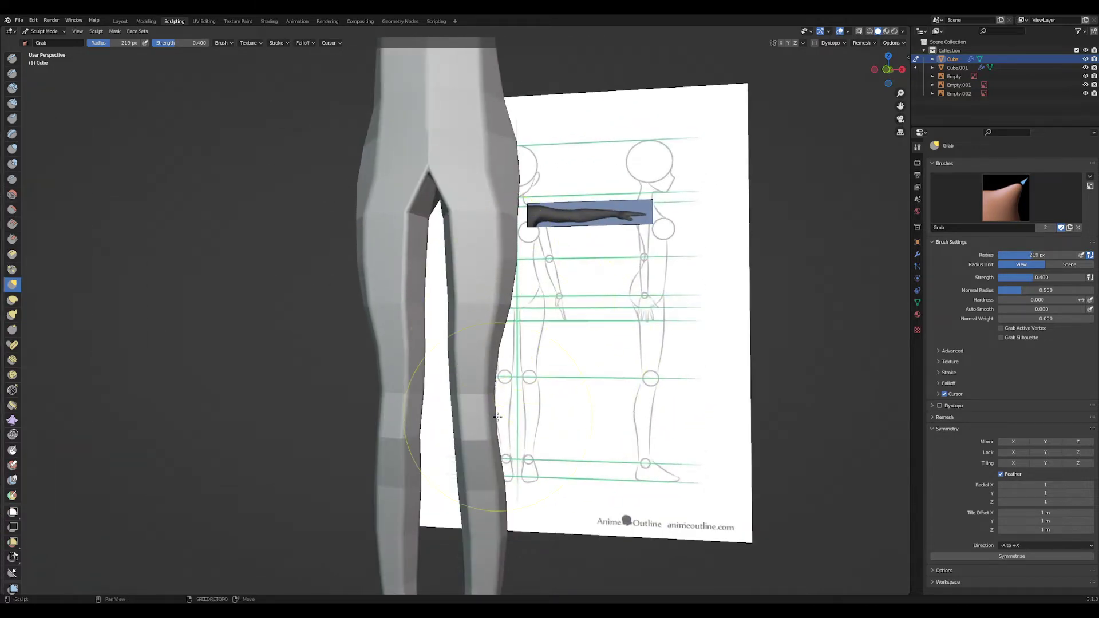
pyautogui.keyDown('shift'); pyautogui.moveTo(497, 425); pyautogui.dragTo(499, 330, button='middle'); pyautogui.keyUp('shift')
pyautogui.moveTo(492, 278); pyautogui.dragTo(511, 279)
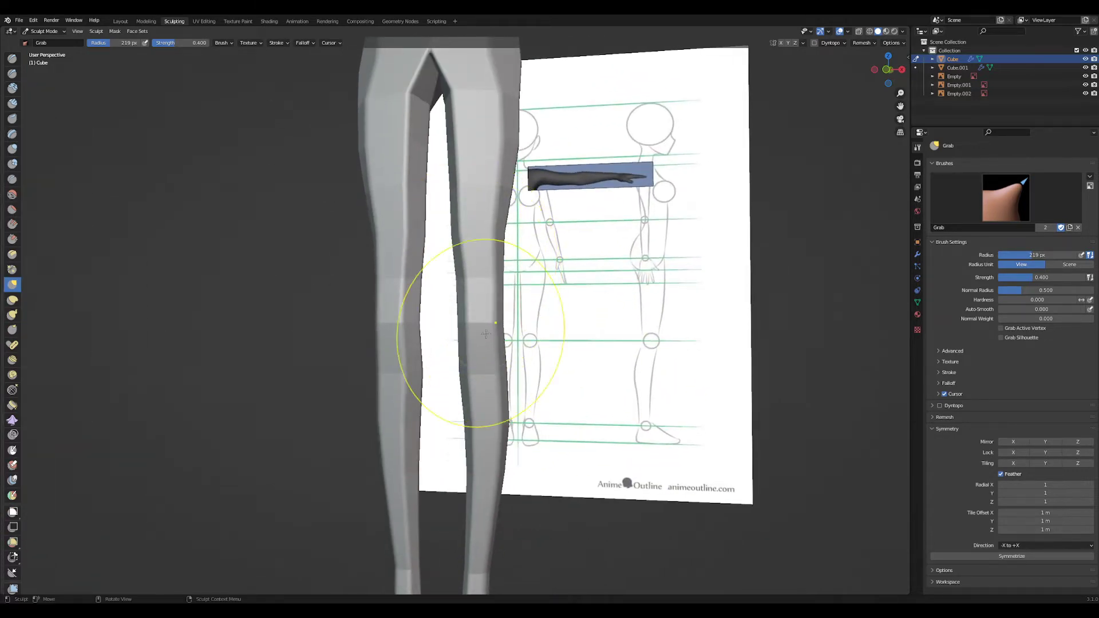
pyautogui.moveTo(502, 441); pyautogui.dragTo(520, 444)
pyautogui.hotkey('ctrl', 'z')
pyautogui.hotkey('ctrl', 'z')
pyautogui.hotkey('ctrl', 'z')
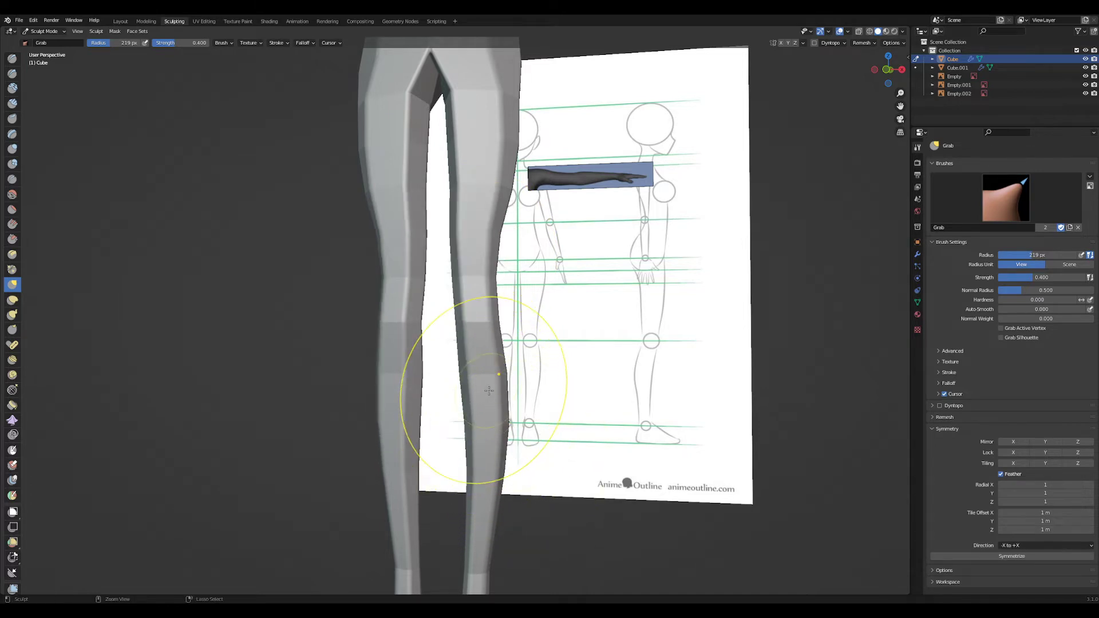
# - Reshape the outer outline of the leg from thigh to ankle by pulling it slightly outward with the Grab brush
pyautogui.moveTo(505, 134); pyautogui.dragTo(516, 134)
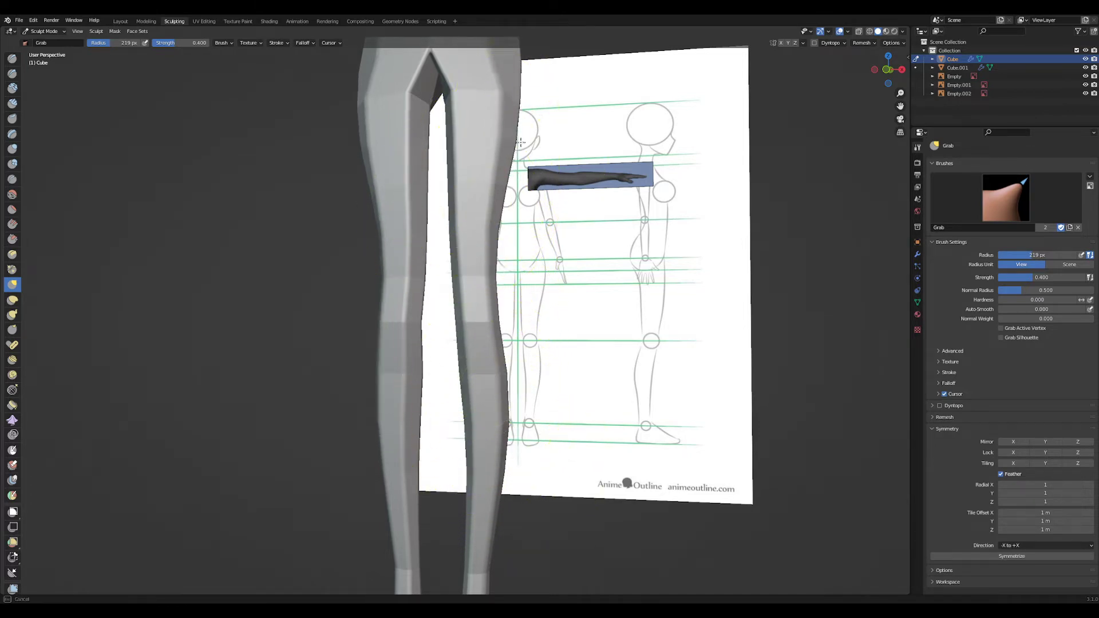
pyautogui.moveTo(495, 224); pyautogui.dragTo(508, 224)
pyautogui.moveTo(497, 314); pyautogui.dragTo(508, 315)
pyautogui.moveTo(505, 410); pyautogui.dragTo(517, 411)
pyautogui.keyDown('shift'); pyautogui.moveTo(516, 409); pyautogui.dragTo(507, 286, button='middle'); pyautogui.keyUp('shift')
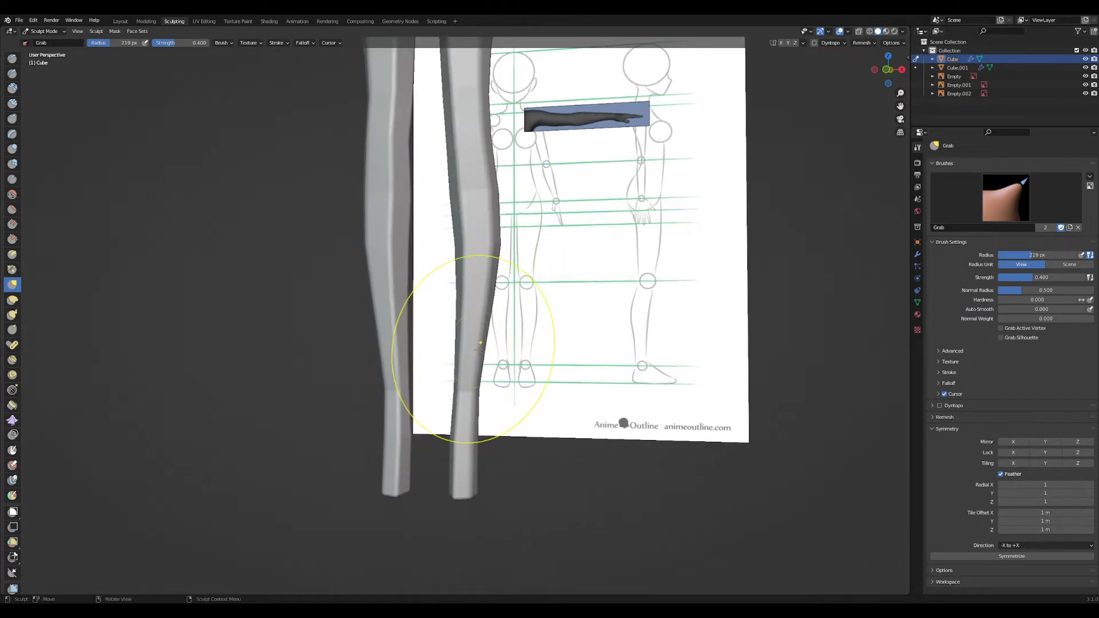
pyautogui.moveTo(483, 352); pyautogui.dragTo(495, 359)
pyautogui.moveTo(482, 417); pyautogui.dragTo(491, 422)
# - Grab the inner side of the leg at the thigh, knee, calf and ankle and pull it toward the other leg
pyautogui.moveTo(450, 403)
pyautogui.keyDown('shift'); pyautogui.mouseDown(button='middle')
pyautogui.moveTo(467, 512)
pyautogui.moveTo(497, 521)
pyautogui.mouseUp(button='middle'); pyautogui.keyUp('shift')
pyautogui.keyDown('shift'); pyautogui.moveTo(515, 178); pyautogui.dragTo(531, 334, button='middle'); pyautogui.keyUp('shift')
pyautogui.moveTo(534, 348); pyautogui.dragTo(528, 353)
pyautogui.keyDown('shift'); pyautogui.moveTo(550, 421); pyautogui.dragTo(524, 245, button='middle'); pyautogui.keyUp('shift')
pyautogui.moveTo(501, 288); pyautogui.dragTo(484, 293)
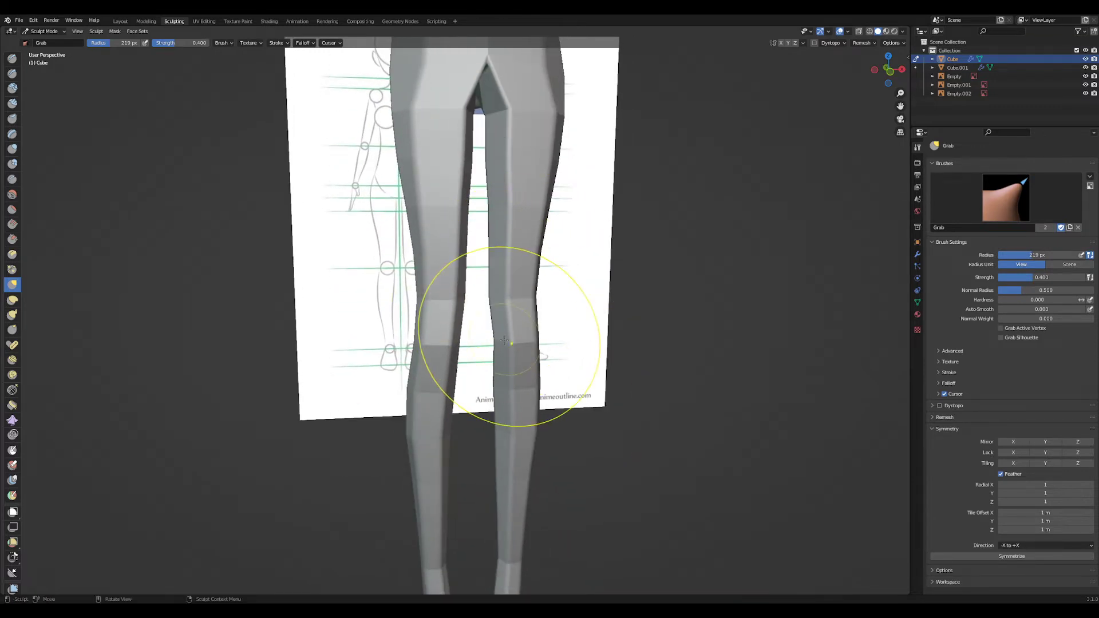
pyautogui.moveTo(492, 348); pyautogui.dragTo(485, 350)
pyautogui.keyDown('shift'); pyautogui.moveTo(524, 472); pyautogui.dragTo(478, 275, button='middle'); pyautogui.keyUp('shift')
pyautogui.moveTo(452, 279); pyautogui.dragTo(439, 281)
pyautogui.moveTo(462, 351)
pyautogui.mouseDown()
pyautogui.moveTo(448, 354)
pyautogui.moveTo(451, 379)
pyautogui.mouseUp()
# - Return to the Layout workspace and open the body mesh for editing at the leg ends
pyautogui.scroll(-3, 453, 378)
pyautogui.moveTo(558, 381); pyautogui.dragTo(521, 498, button='middle')
pyautogui.scroll(-1, 496, 383)
pyautogui.moveTo(518, 458); pyautogui.dragTo(531, 432, button='middle')
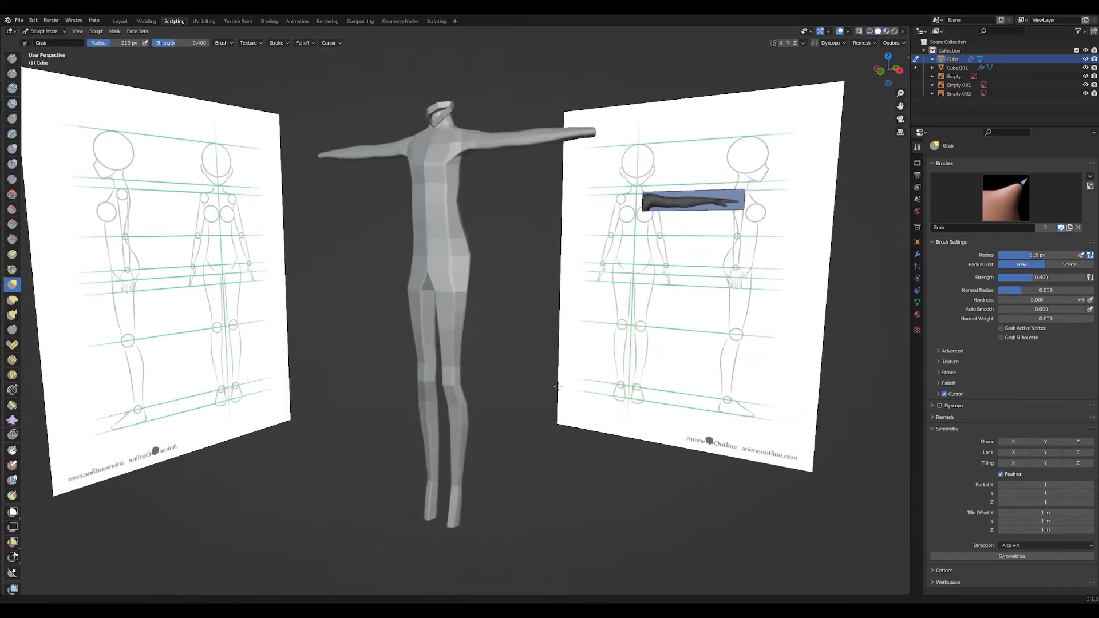
pyautogui.click(120, 21)
pyautogui.scroll(2, 517, 378)
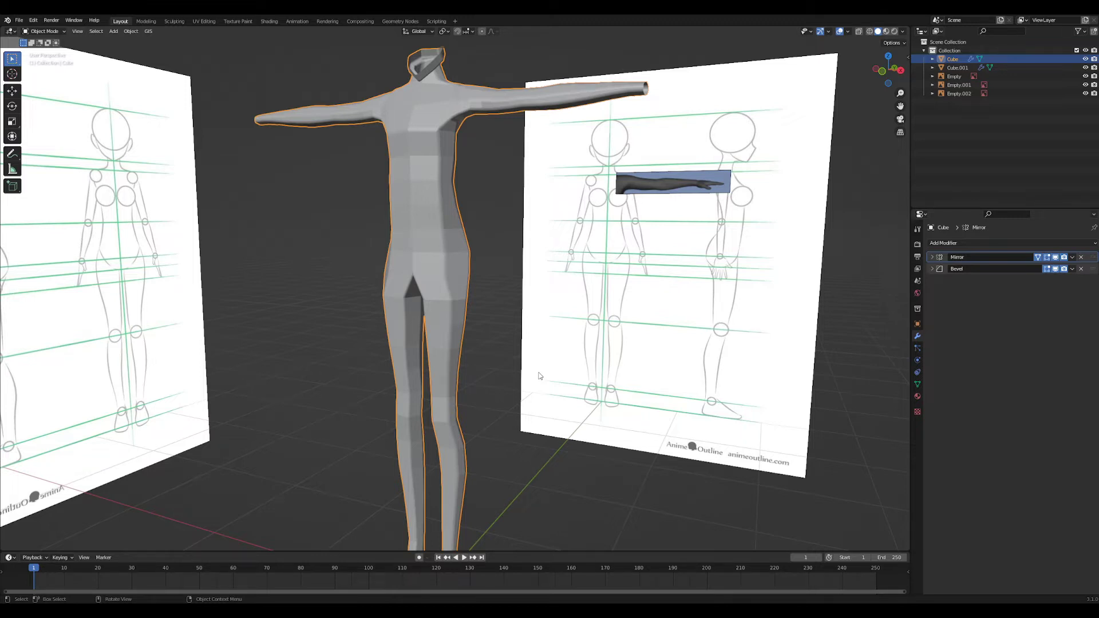
pyautogui.moveTo(727, 466); pyautogui.dragTo(633, 493, button='middle')
pyautogui.scroll(4, 633, 492)
pyautogui.keyDown('shift'); pyautogui.moveTo(485, 453); pyautogui.dragTo(618, 252, button='middle'); pyautogui.keyUp('shift')
pyautogui.press('Tab')
pyautogui.keyDown('shift'); pyautogui.moveTo(575, 383); pyautogui.dragTo(566, 414, button='middle'); pyautogui.keyUp('shift')
pyautogui.scroll(5, 525, 435)
pyautogui.press('s')
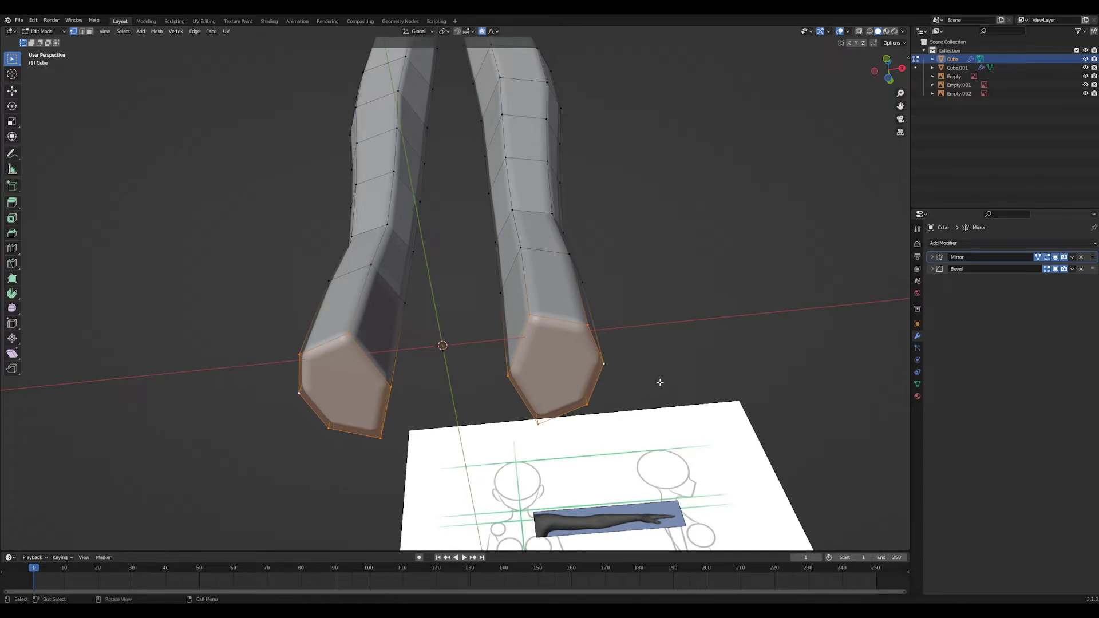
pyautogui.press('s')
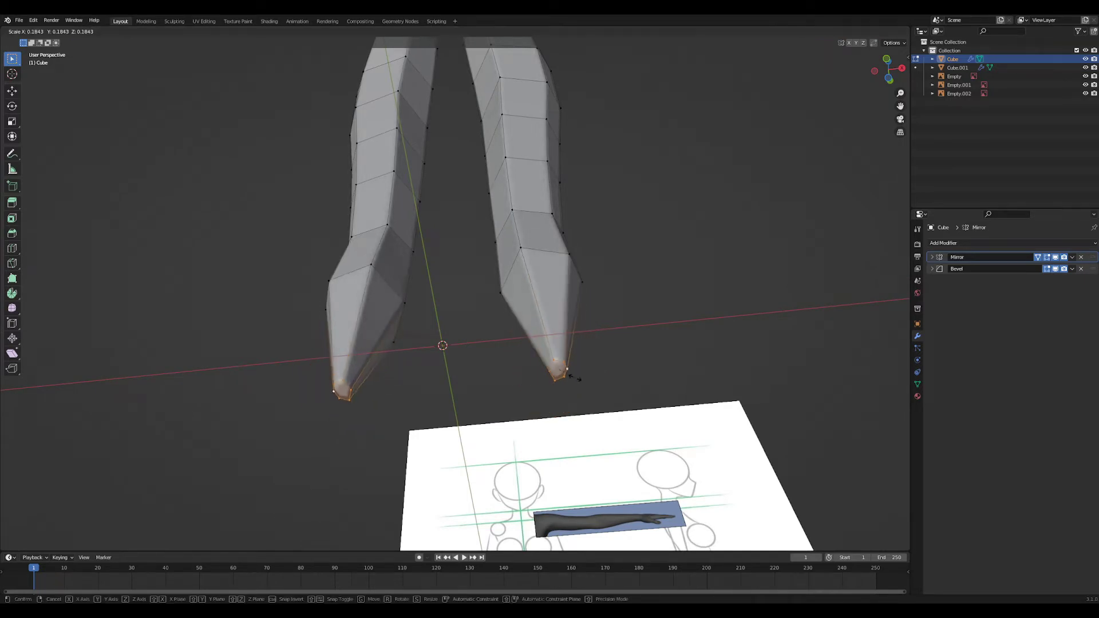
pyautogui.rightClick(579, 378)
# - Extrude the front face of the lowest leg segment forward to form a blocky foot
pyautogui.moveTo(626, 327); pyautogui.dragTo(533, 395, button='middle')
pyautogui.scroll(2, 586, 415)
pyautogui.scroll(-5, 538, 64)
pyautogui.scroll(5, 510, 366)
pyautogui.press('3')
pyautogui.click(509, 366)
pyautogui.press('e')
pyautogui.click(461, 350)
# - Select the side edges where the foot joins the ankle and scale them wider along X
pyautogui.click(497, 411)
pyautogui.press('s')
pyautogui.press('x')
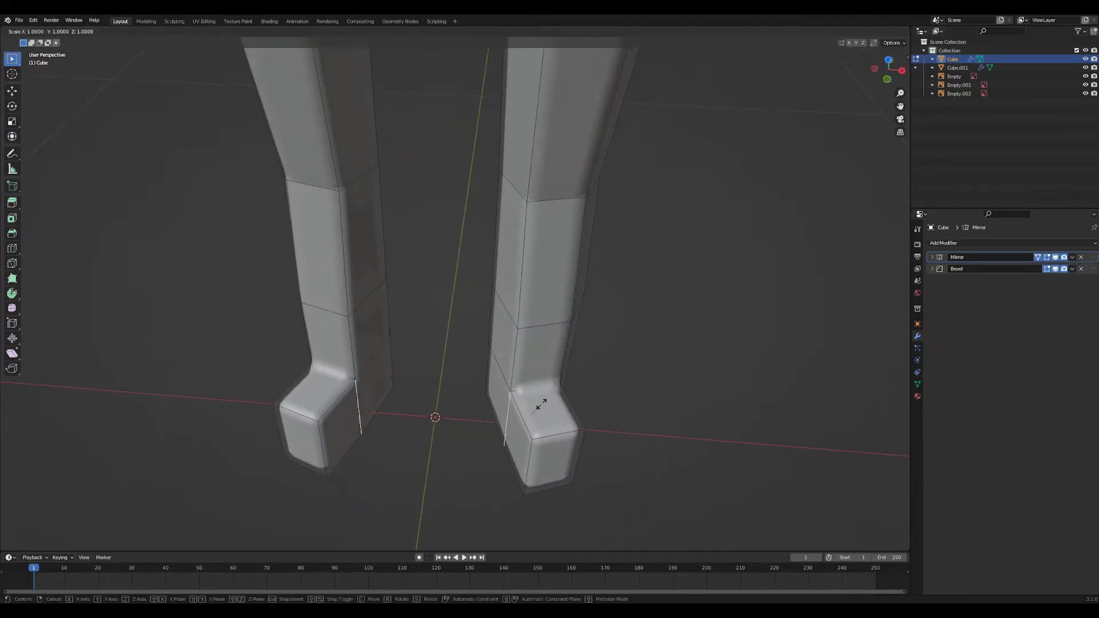
pyautogui.click(560, 412)
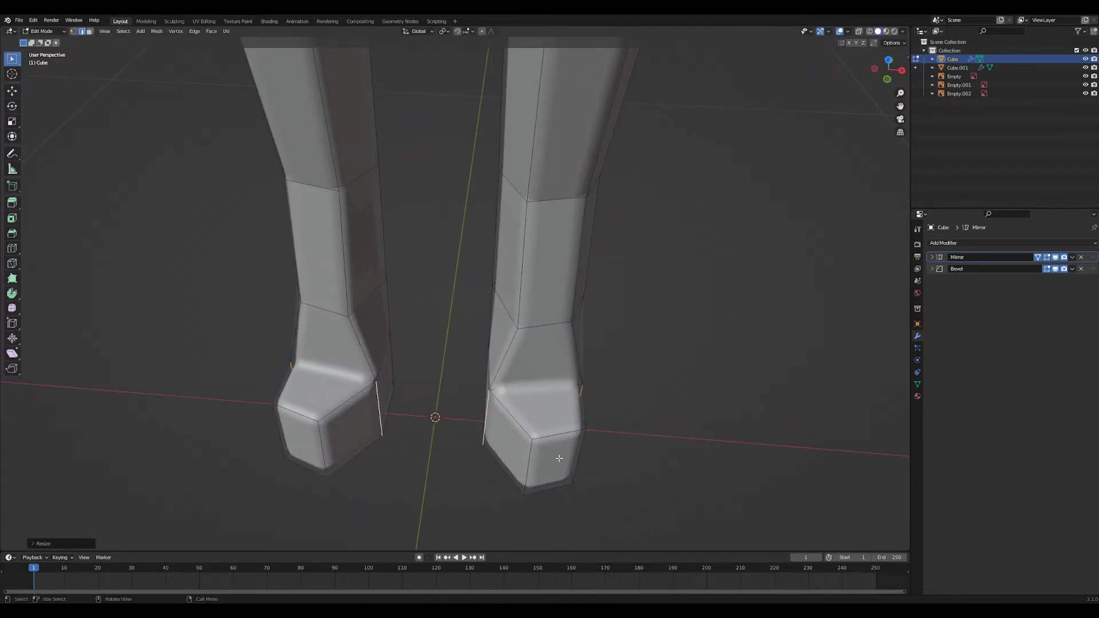
# - Move the toe-end face inward along global X and rotate it about global Z to face forward
pyautogui.click(562, 458)
pyautogui.press('g')
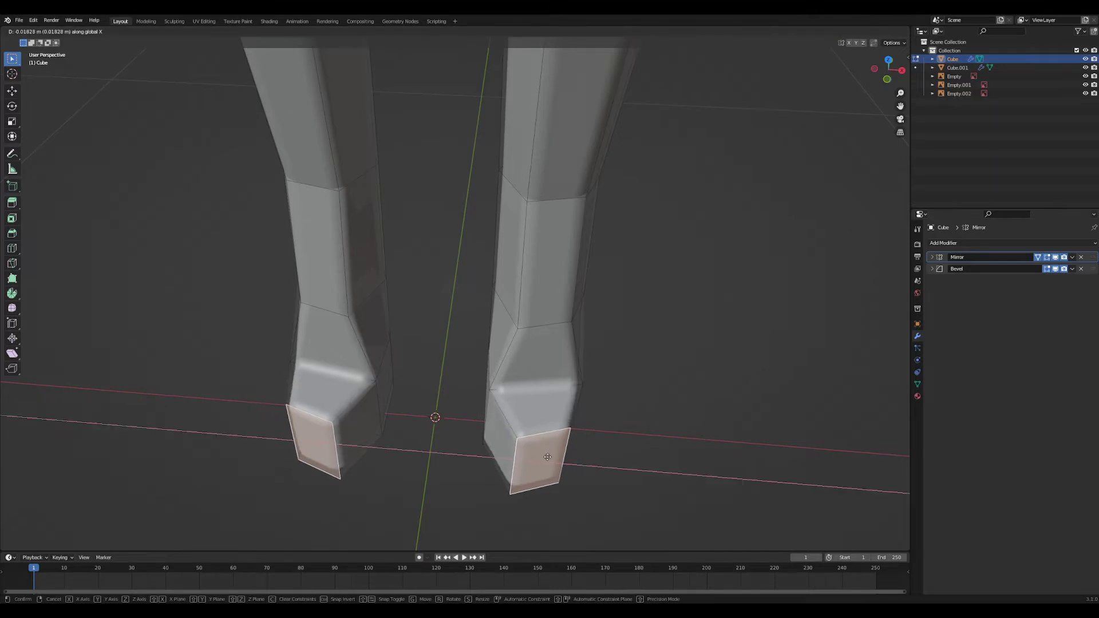
pyautogui.click(589, 454)
pyautogui.press('r')
pyautogui.press('z')
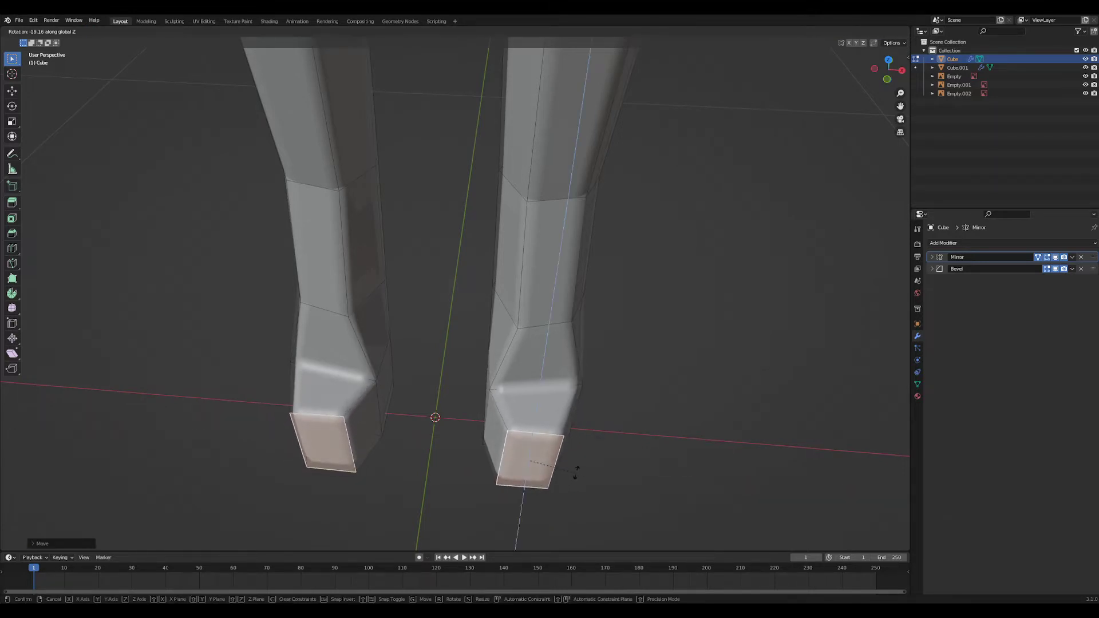
pyautogui.click(576, 497)
# - Adjust the position and tilt of the toe-end face from the side
pyautogui.moveTo(577, 500); pyautogui.dragTo(398, 396, button='middle')
pyautogui.press('Tab')
pyautogui.keyDown('shift'); pyautogui.moveTo(398, 396); pyautogui.dragTo(456, 380, button='middle'); pyautogui.keyUp('shift')
pyautogui.press('Tab')
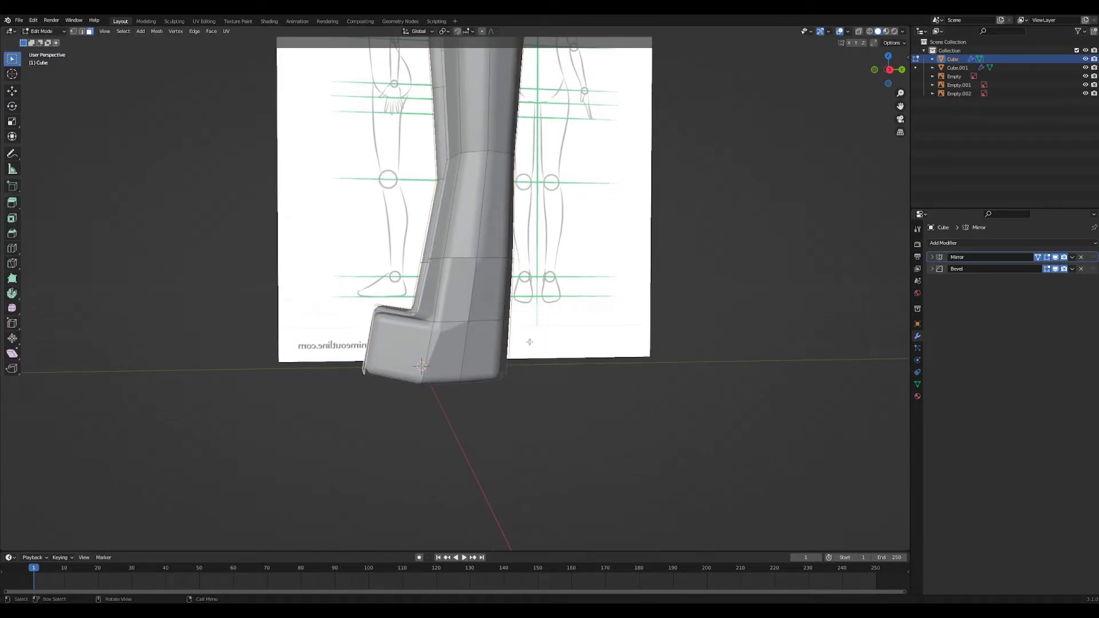
pyautogui.press('g')
pyautogui.click(523, 350)
pyautogui.press('r')
pyautogui.click(544, 350)
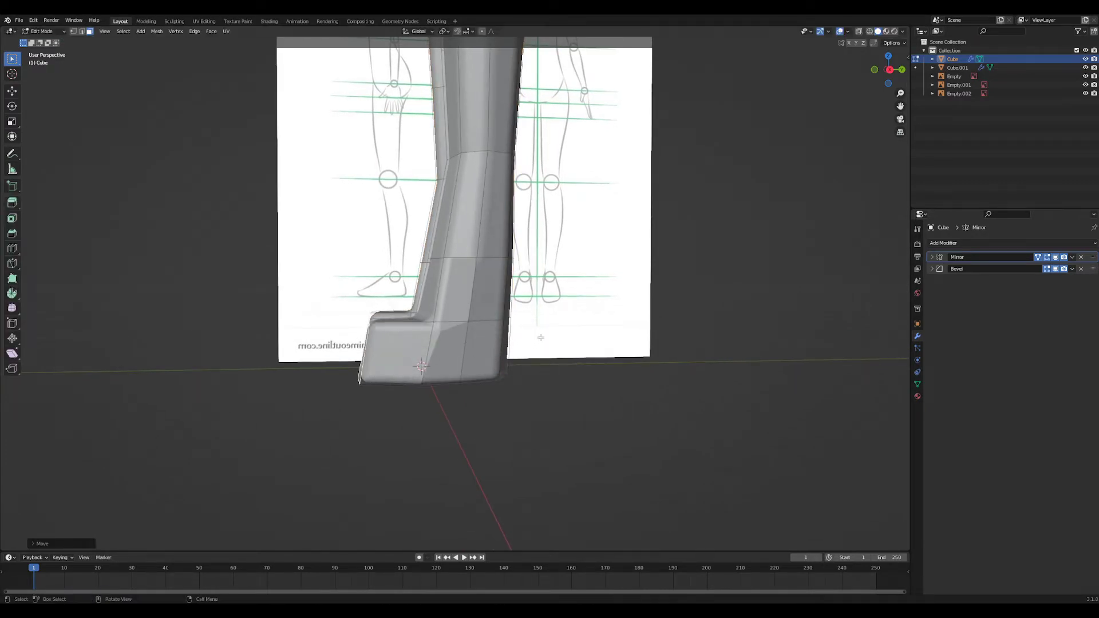
pyautogui.moveTo(544, 351); pyautogui.dragTo(584, 437, button='middle')
pyautogui.press('s')
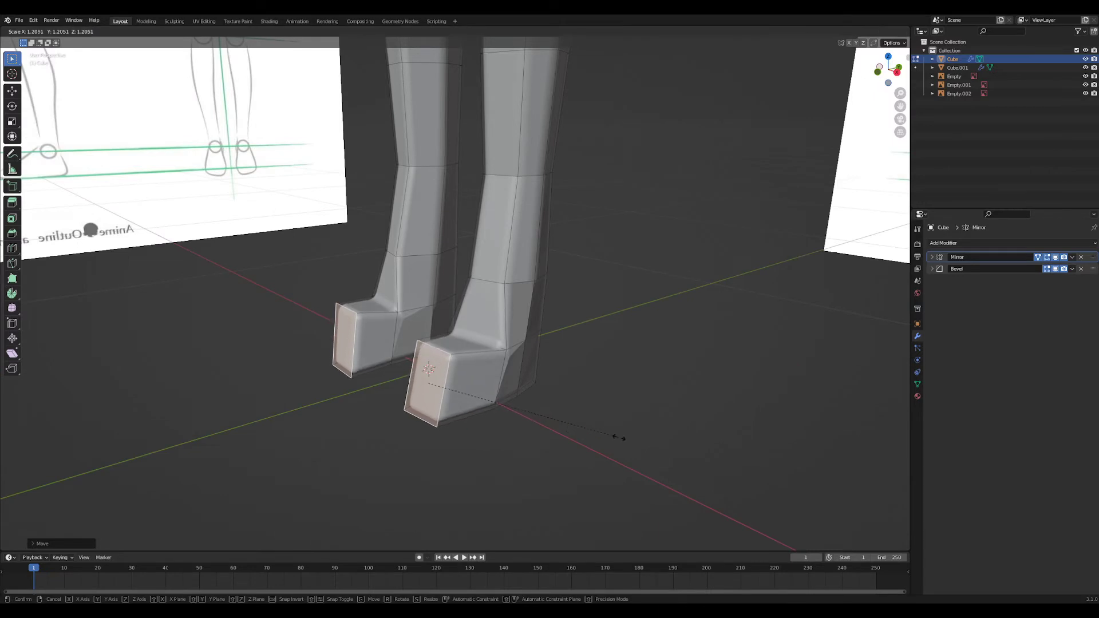
pyautogui.rightClick(545, 422)
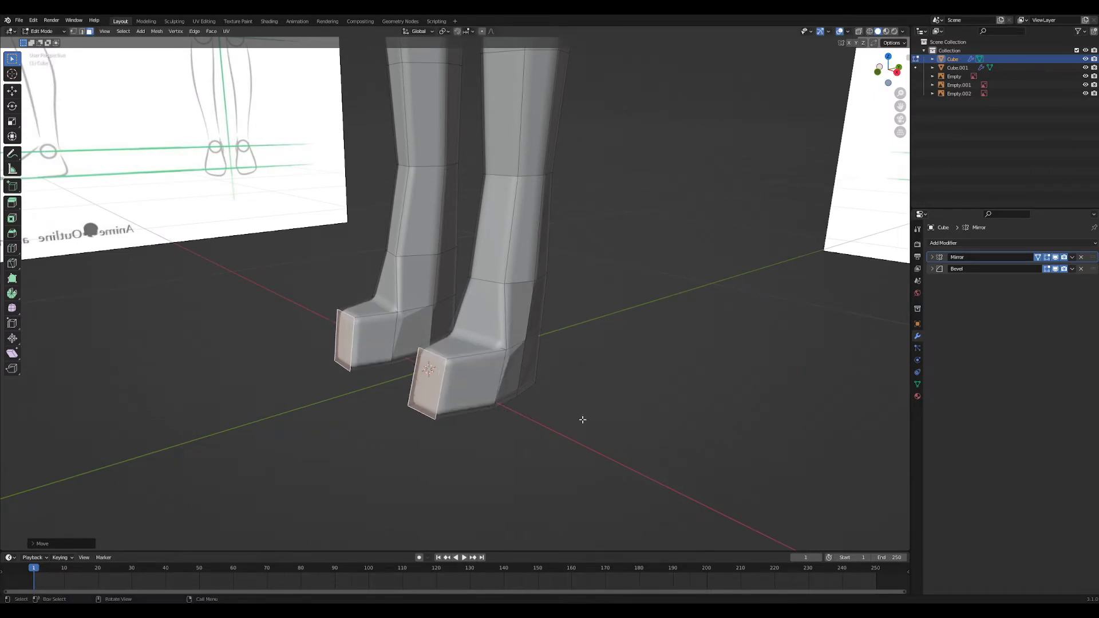
# - Scale the toe-end face along X to change the foot's width at the tip
pyautogui.moveTo(583, 419); pyautogui.dragTo(533, 381, button='middle')
pyautogui.press('s')
pyautogui.press('x')
pyautogui.click(561, 406)
# - In the right orthographic view, rotate the toe-end face toward vertical and reposition it against the reference foot
pyautogui.scroll(3, 484, 344)
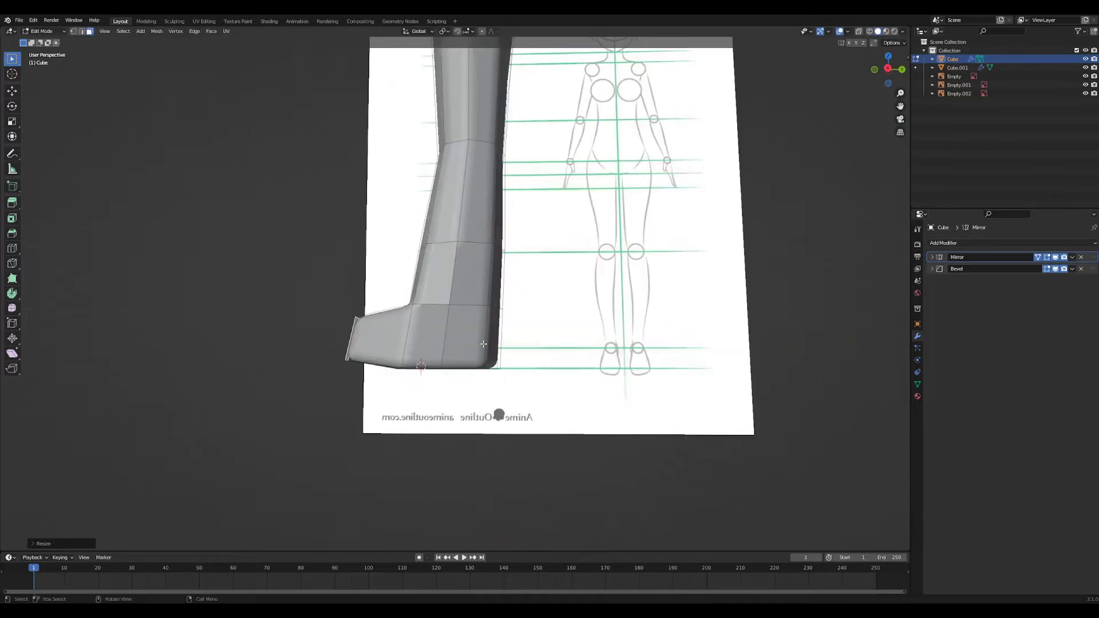
pyautogui.moveTo(483, 344); pyautogui.dragTo(314, 309, button='middle')
pyautogui.press('`')
pyautogui.click(372, 310)
pyautogui.keyDown('shift'); pyautogui.moveTo(491, 346); pyautogui.dragTo(524, 302, button='middle'); pyautogui.keyUp('shift')
pyautogui.press('r')
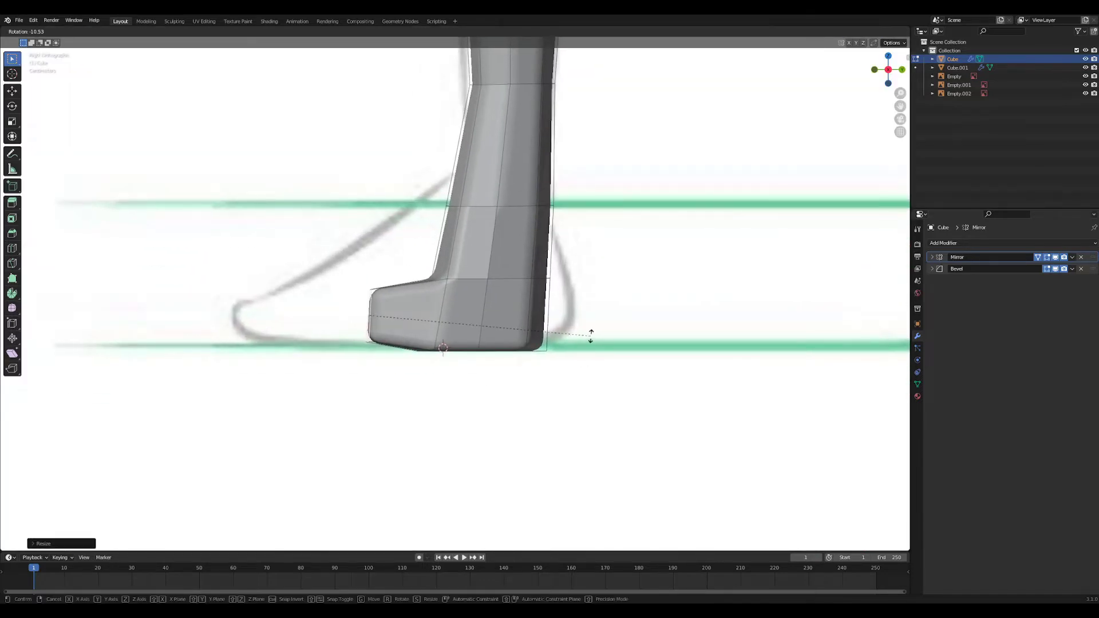
pyautogui.click(595, 340)
pyautogui.press('g')
pyautogui.click(614, 347)
# - Undo the foot's shaping edits and its extrusion, back to the plain leg end
pyautogui.moveTo(614, 346); pyautogui.dragTo(556, 361, button='middle')
pyautogui.hotkey('ctrl', 'z')
pyautogui.hotkey('ctrl', 'z')
pyautogui.hotkey('ctrl', 'z')
pyautogui.hotkey('ctrl', 'z')
pyautogui.hotkey('ctrl', 'z')
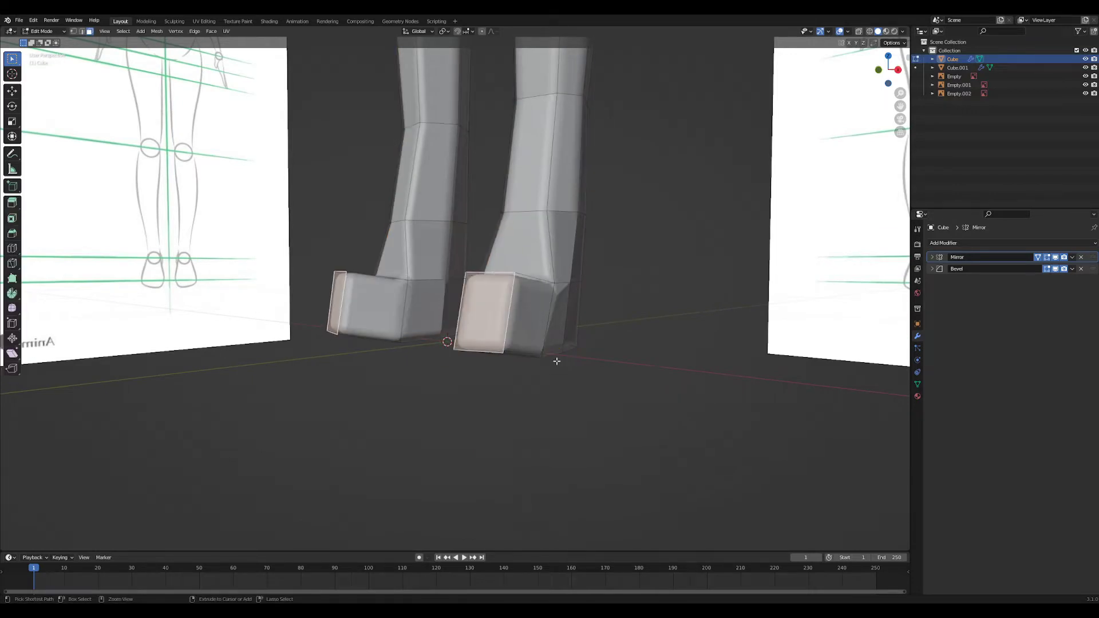
pyautogui.hotkey('ctrl', 'z')
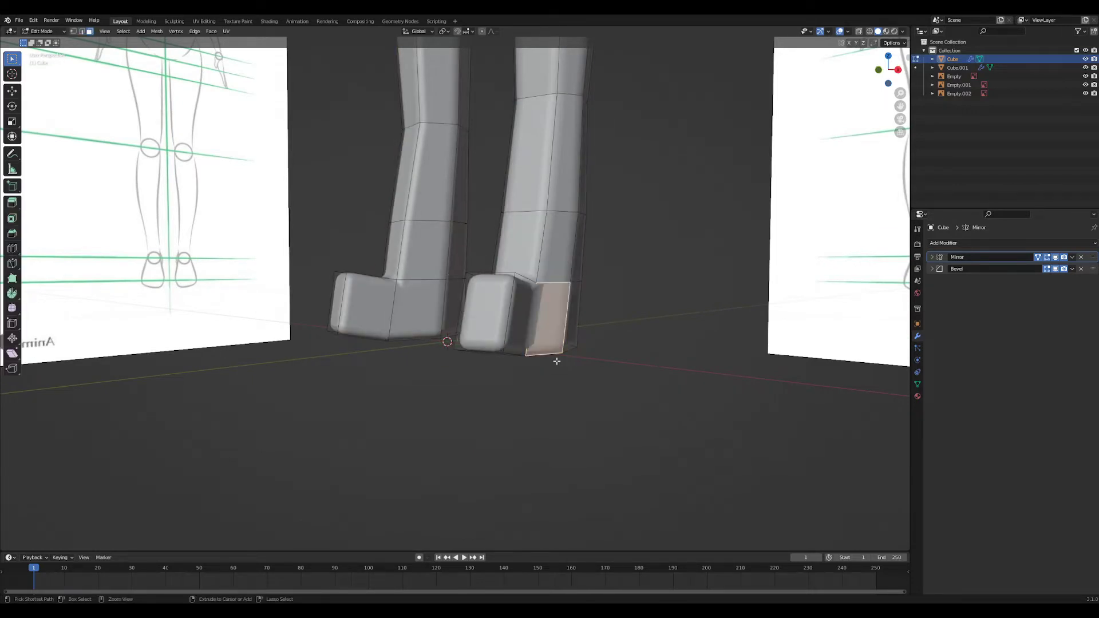
pyautogui.hotkey('ctrl', 'z')
# - Move the lower leg end's front face about 0.057 m forward along Y to start the foot
pyautogui.moveTo(555, 361); pyautogui.dragTo(492, 331, button='middle')
pyautogui.press('g')
pyautogui.press('z')
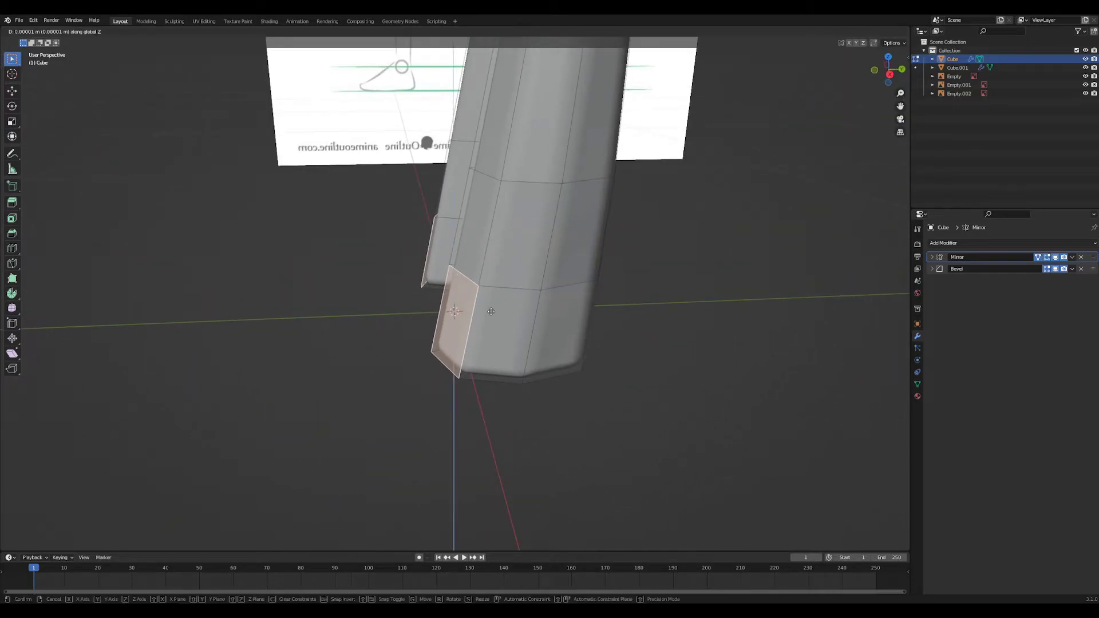
pyautogui.press('x')
pyautogui.press('y')
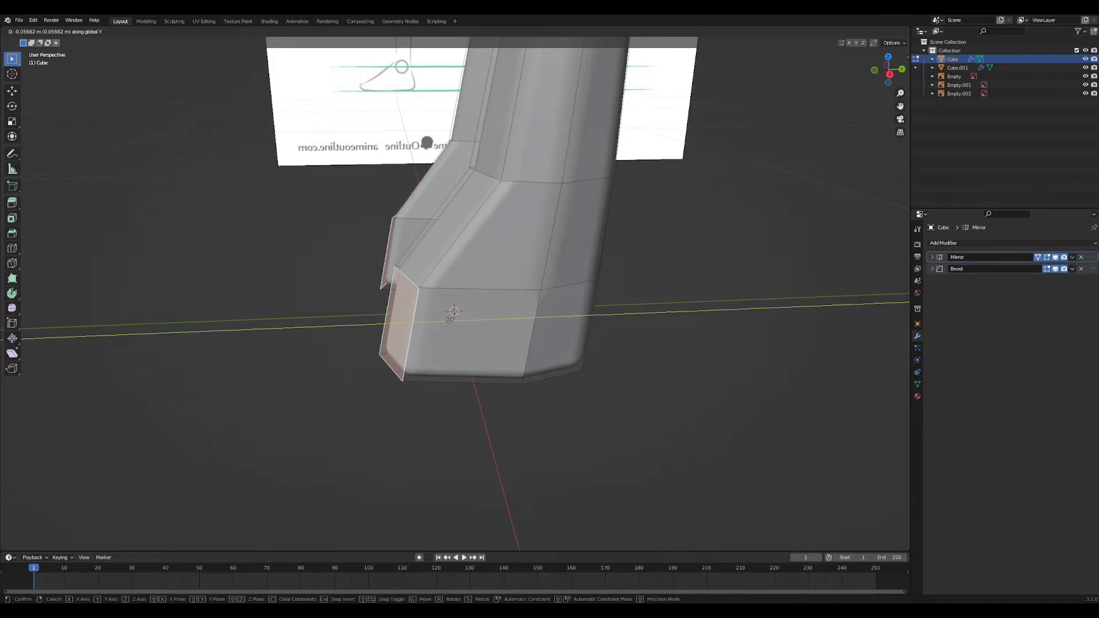
pyautogui.click(449, 319)
# - Turn the foot's front face about -14° around Z and rotate it about -3.4° in the front orthographic view
pyautogui.moveTo(458, 383); pyautogui.dragTo(499, 403, button='middle')
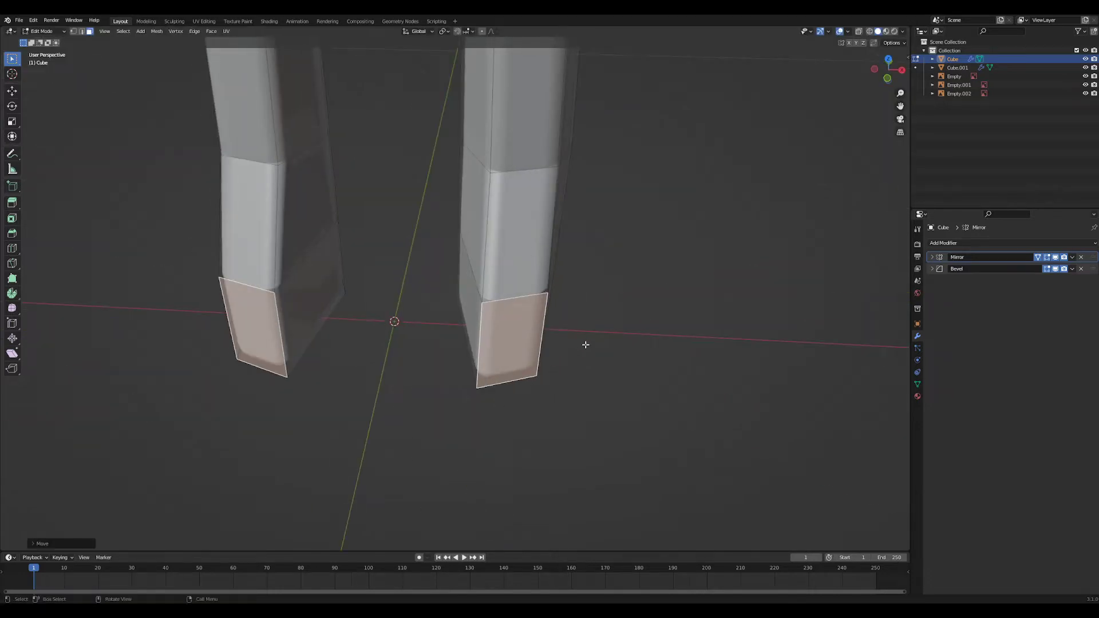
pyautogui.press('r')
pyautogui.press('z')
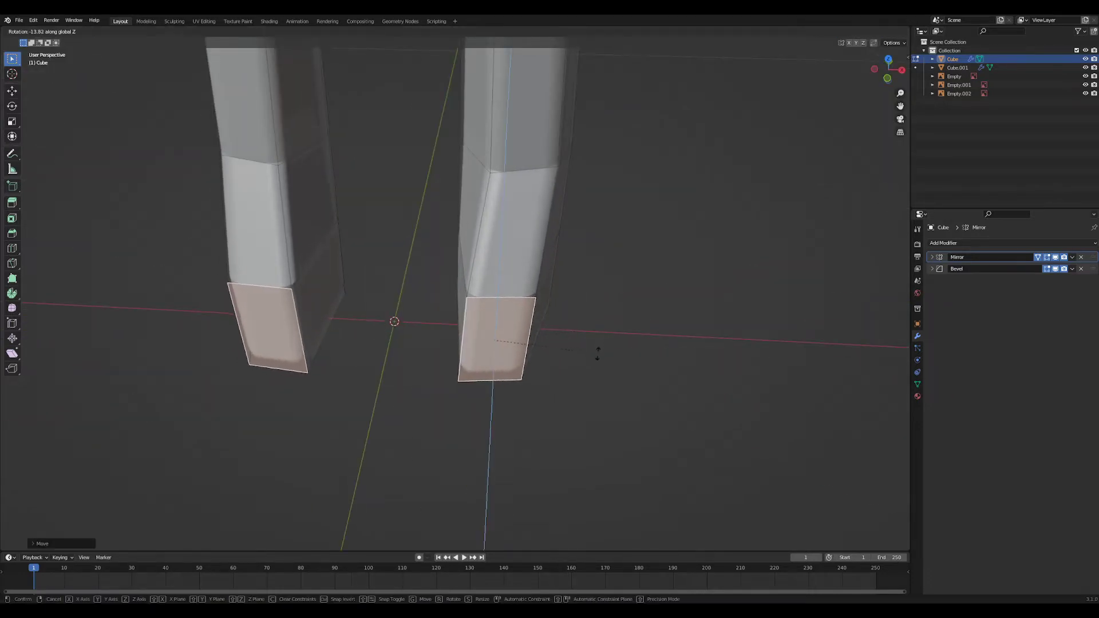
pyautogui.click(595, 357)
pyautogui.moveTo(594, 358); pyautogui.dragTo(596, 341, button='middle')
pyautogui.press('`')
pyautogui.click(605, 338)
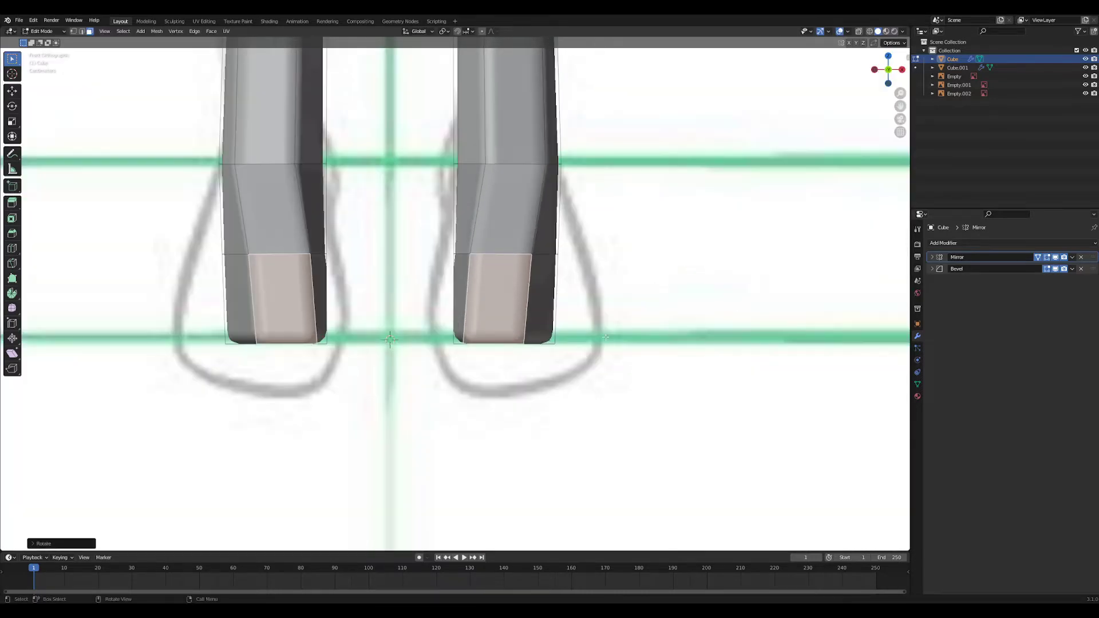
pyautogui.press('r')
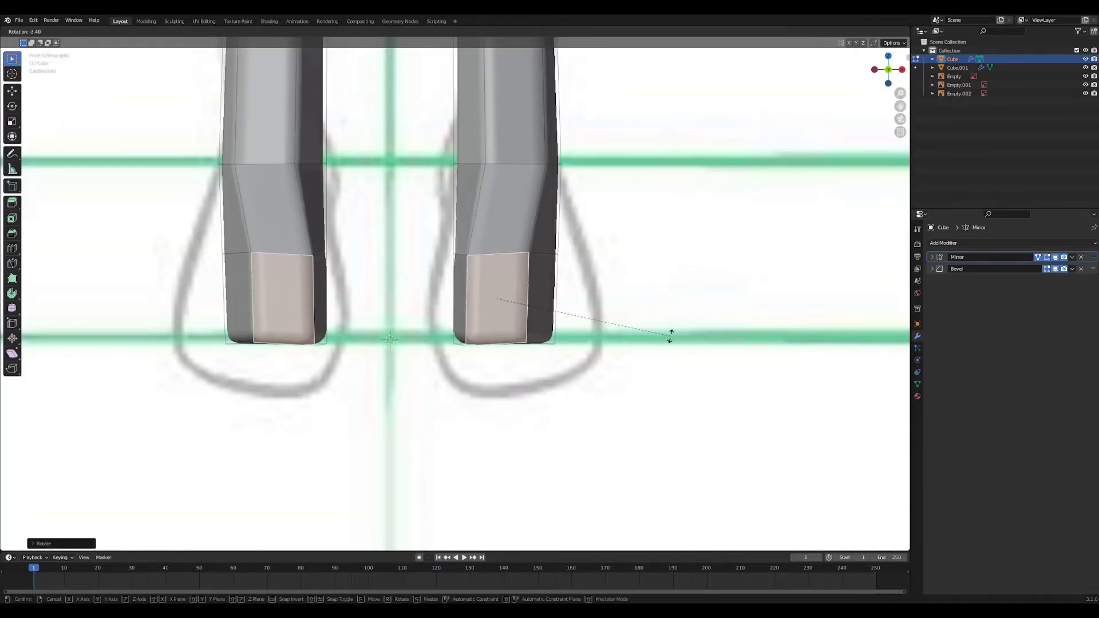
pyautogui.click(670, 339)
# - Select the edge loop around the ankle at the upper guide line and rotate it around Z
pyautogui.keyDown('shift'); pyautogui.moveTo(644, 312); pyautogui.dragTo(642, 390, button='middle'); pyautogui.keyUp('shift')
pyautogui.keyDown('alt'); pyautogui.click(519, 244); pyautogui.keyUp('alt')
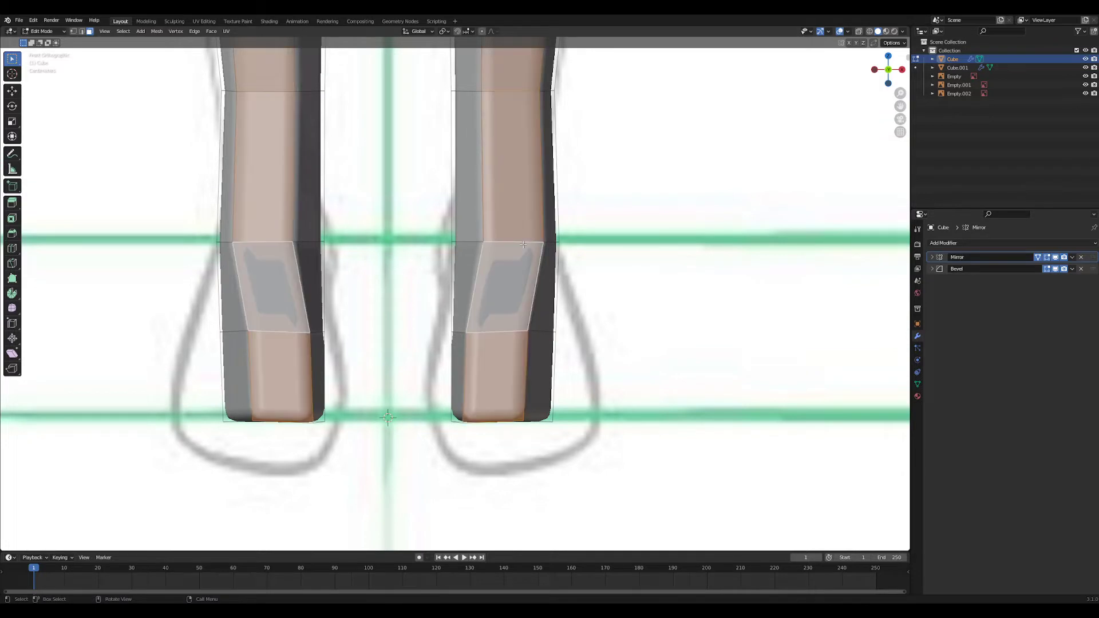
pyautogui.press('2')
pyautogui.keyDown('alt'); pyautogui.click(520, 243); pyautogui.keyUp('alt')
pyautogui.press('r')
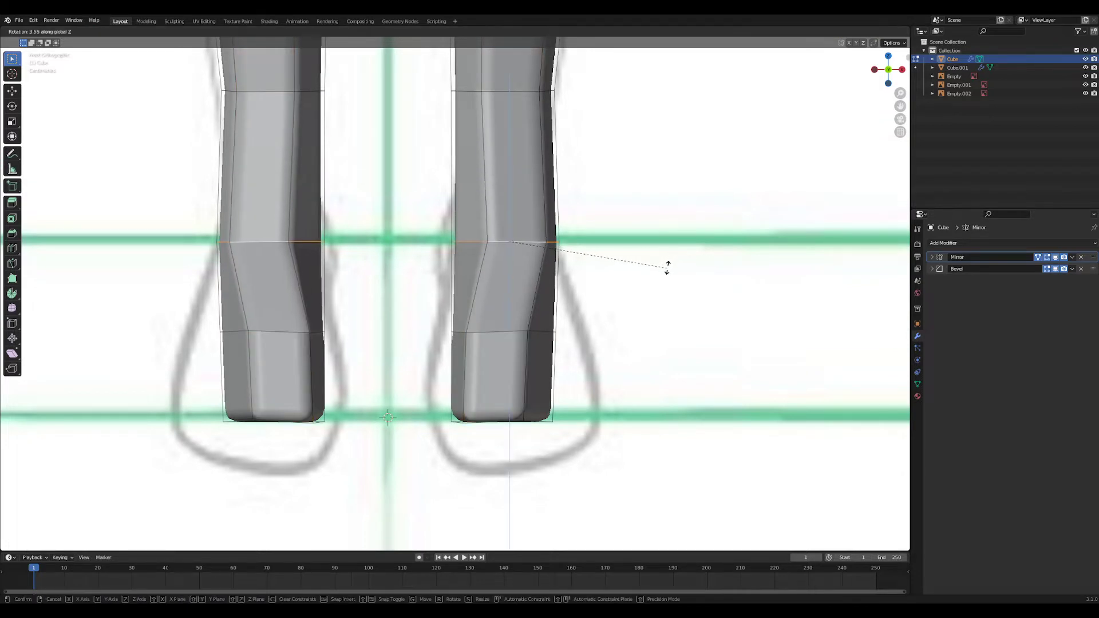
pyautogui.click(678, 236)
# - In the right orthographic view, add an edge loop between ankle and foot block and try moving its front vertices down and back
pyautogui.moveTo(679, 236); pyautogui.dragTo(466, 319, button='middle')
pyautogui.press('`')
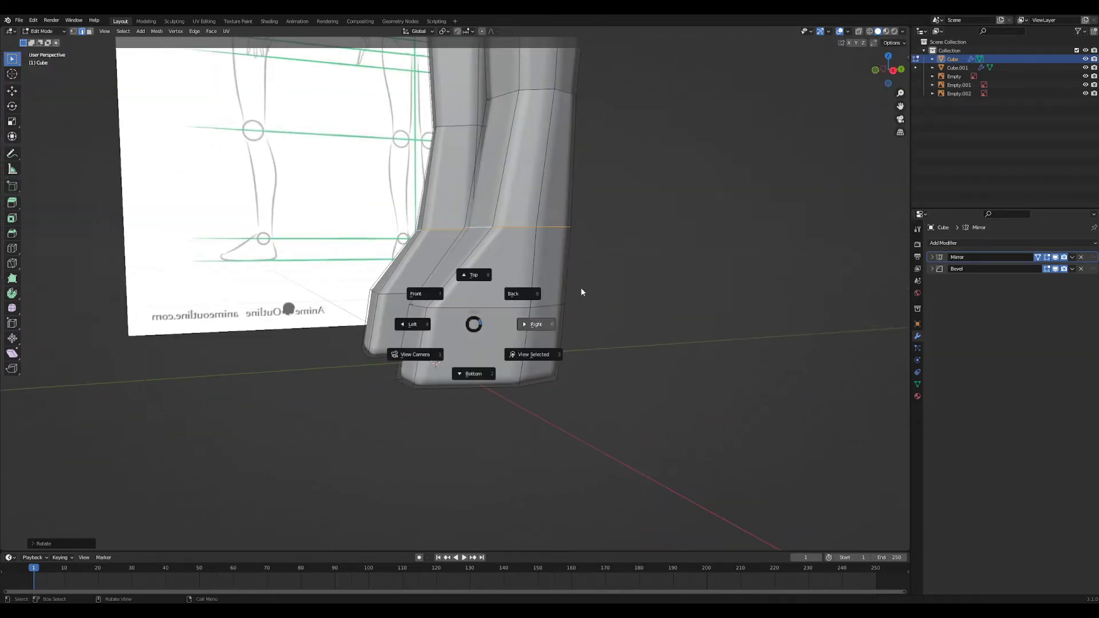
pyautogui.click(582, 288)
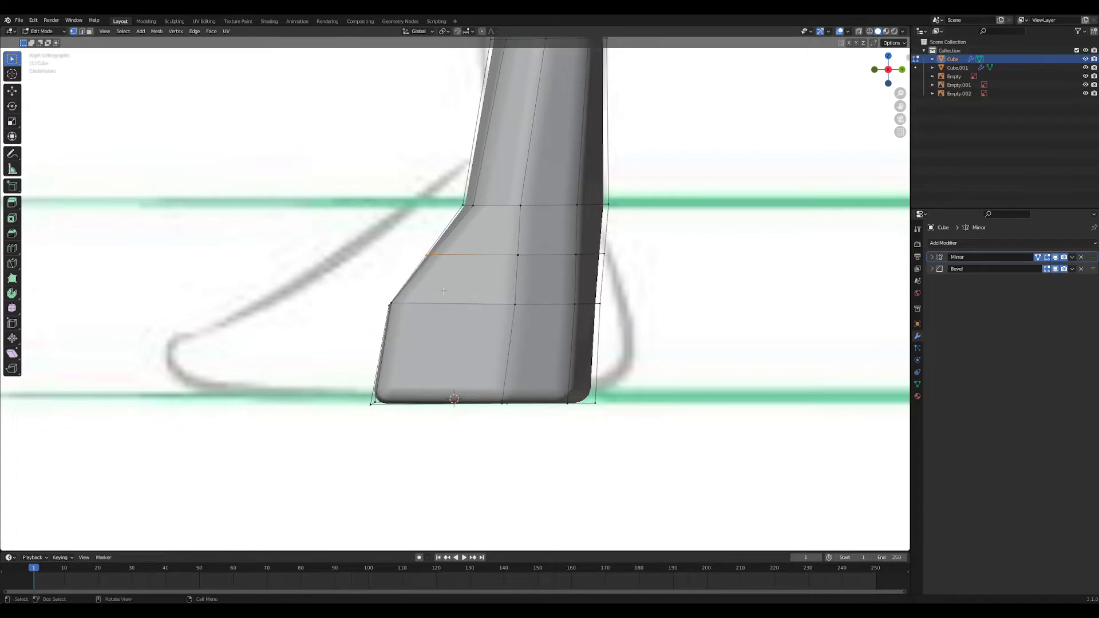
pyautogui.press('x')
pyautogui.rightClick(482, 271)
pyautogui.press('z')
pyautogui.click(457, 278)
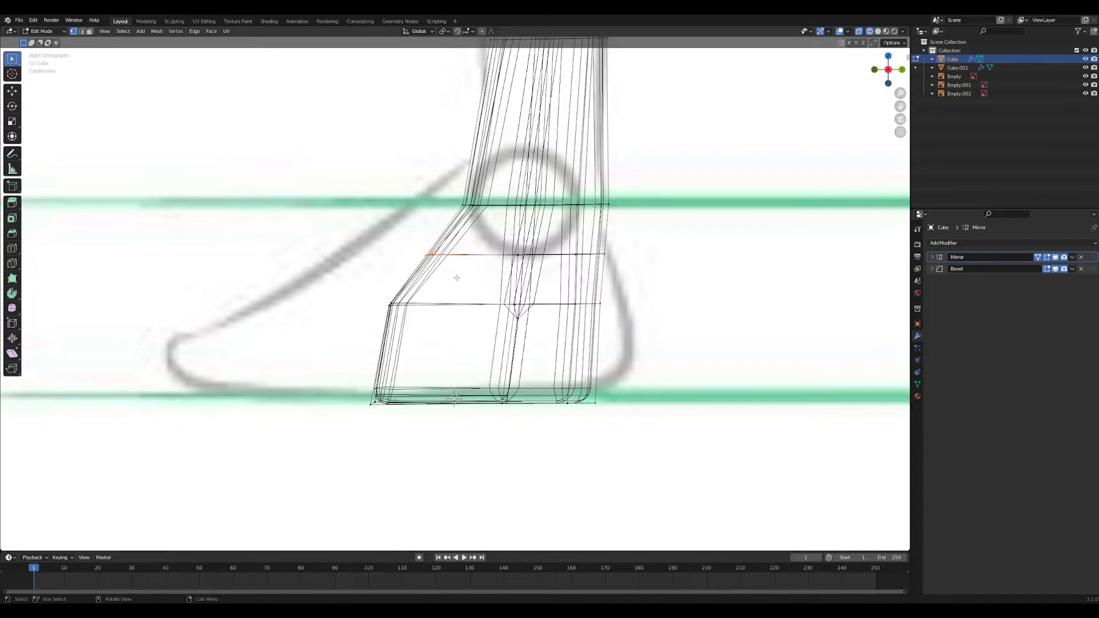
pyautogui.hotkey('shift', 'z')
pyautogui.press('g')
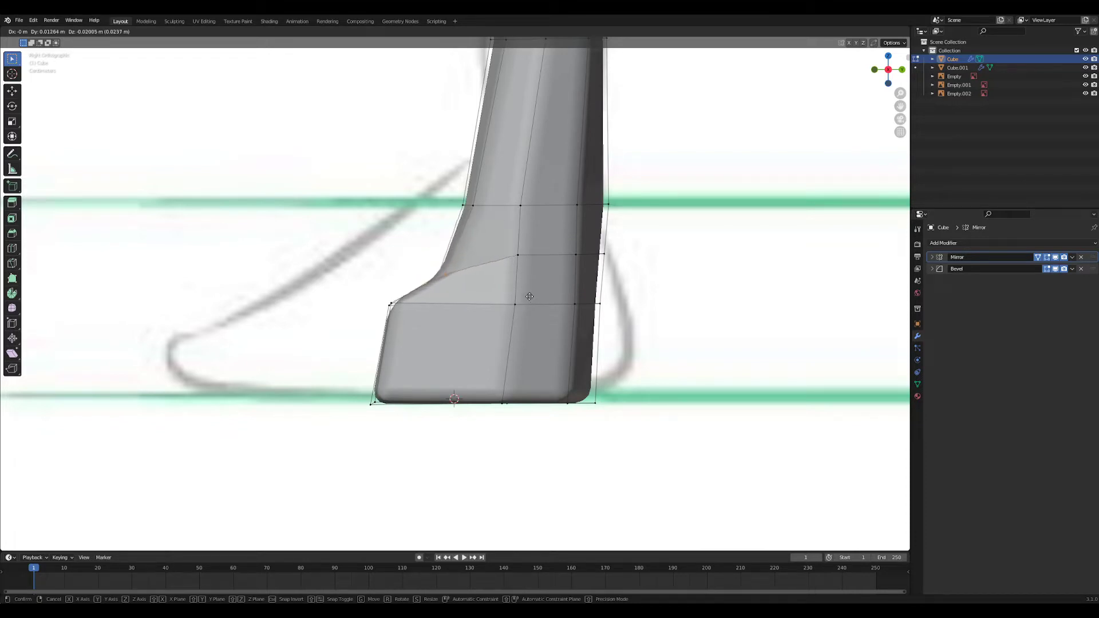
pyautogui.click(528, 298)
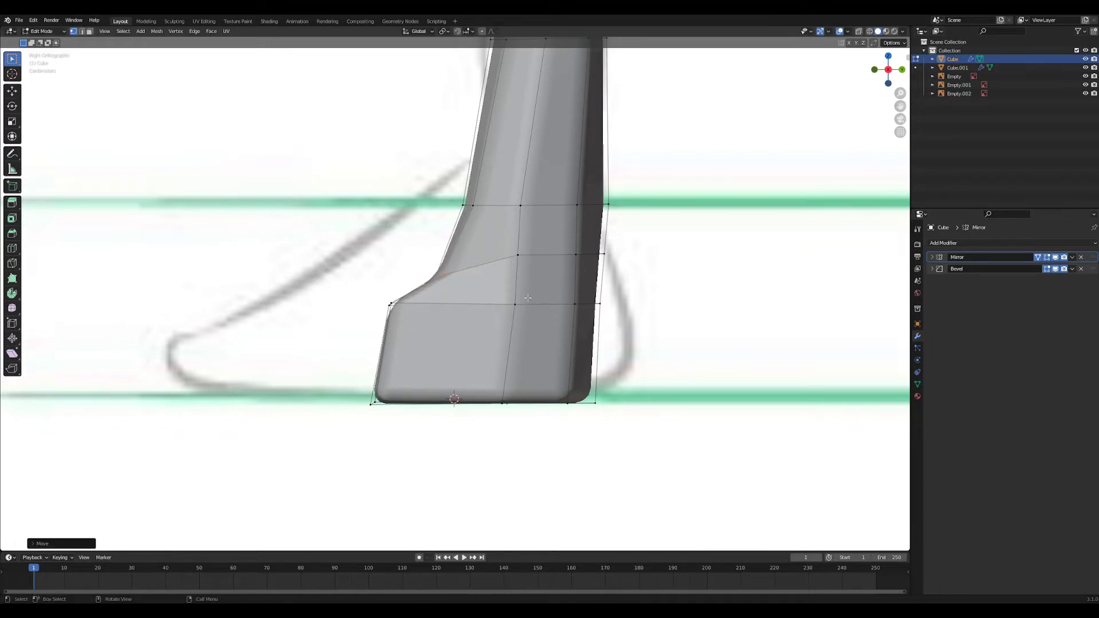
# - Lower the whole edge loop above the foot block along Z, scale it smaller and reposition it to form the instep
pyautogui.press('g')
pyautogui.press('z')
pyautogui.click(551, 275)
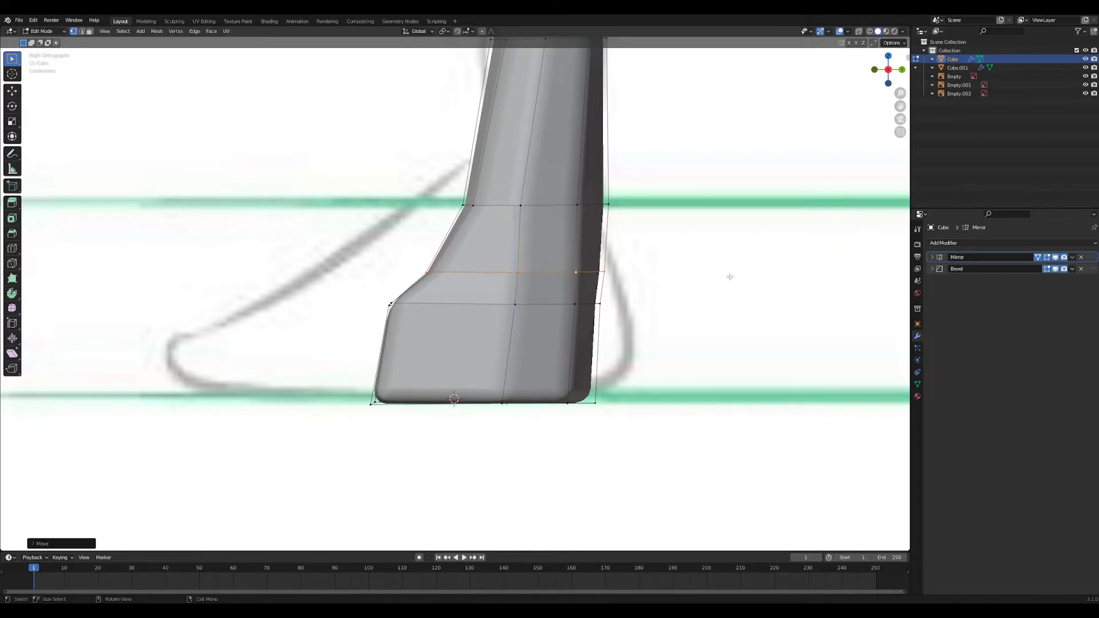
pyautogui.press('s')
pyautogui.click(712, 281)
pyautogui.press('g')
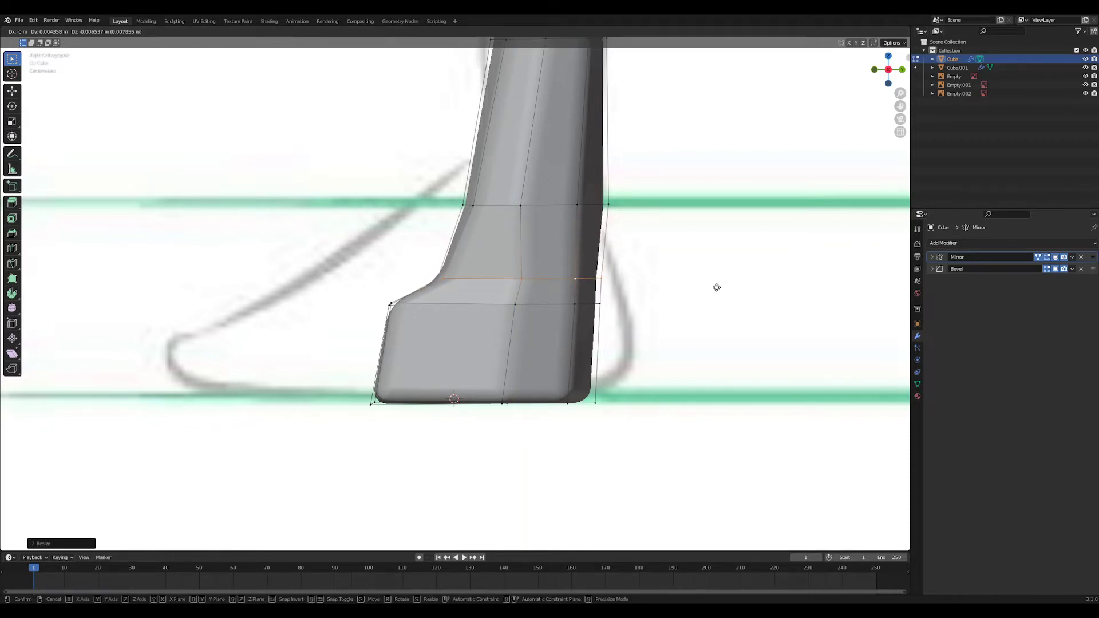
pyautogui.click(717, 287)
# - Examine the reshaped feet in Object Mode from the front, side and underneath
pyautogui.press('Tab')
pyautogui.scroll(-7, 558, 399)
pyautogui.moveTo(487, 367); pyautogui.dragTo(558, 371, button='middle')
pyautogui.scroll(3, 559, 371)
pyautogui.keyDown('shift'); pyautogui.moveTo(530, 533); pyautogui.dragTo(521, 435, button='middle'); pyautogui.keyUp('shift')
pyautogui.scroll(5, 521, 436)
pyautogui.moveTo(681, 421); pyautogui.dragTo(616, 419, button='middle')
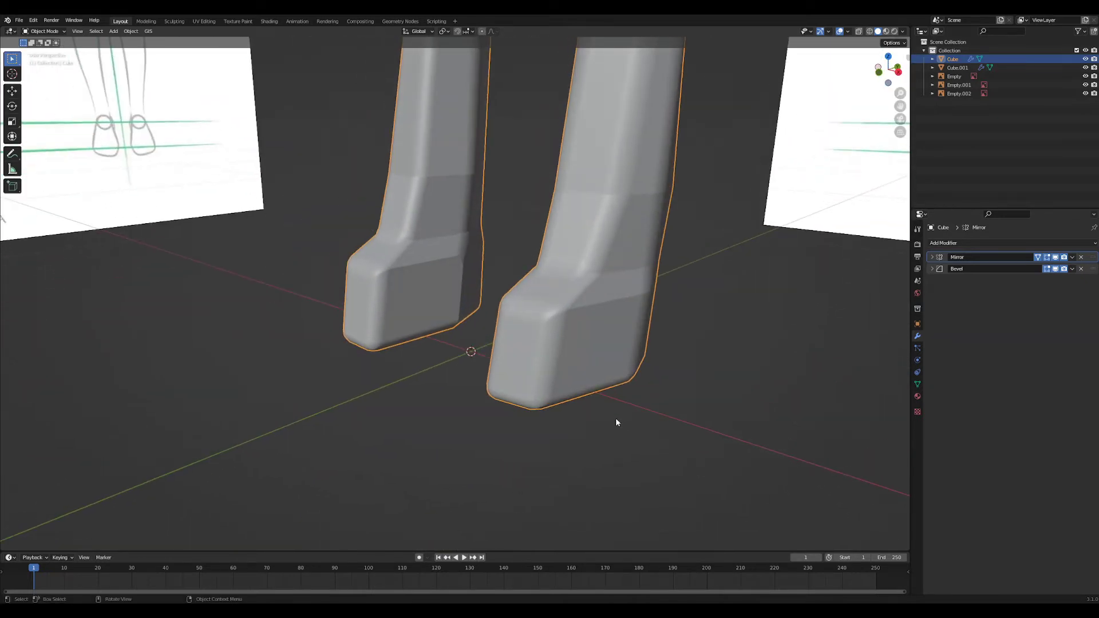
pyautogui.moveTo(682, 484); pyautogui.dragTo(570, 488, button='middle')
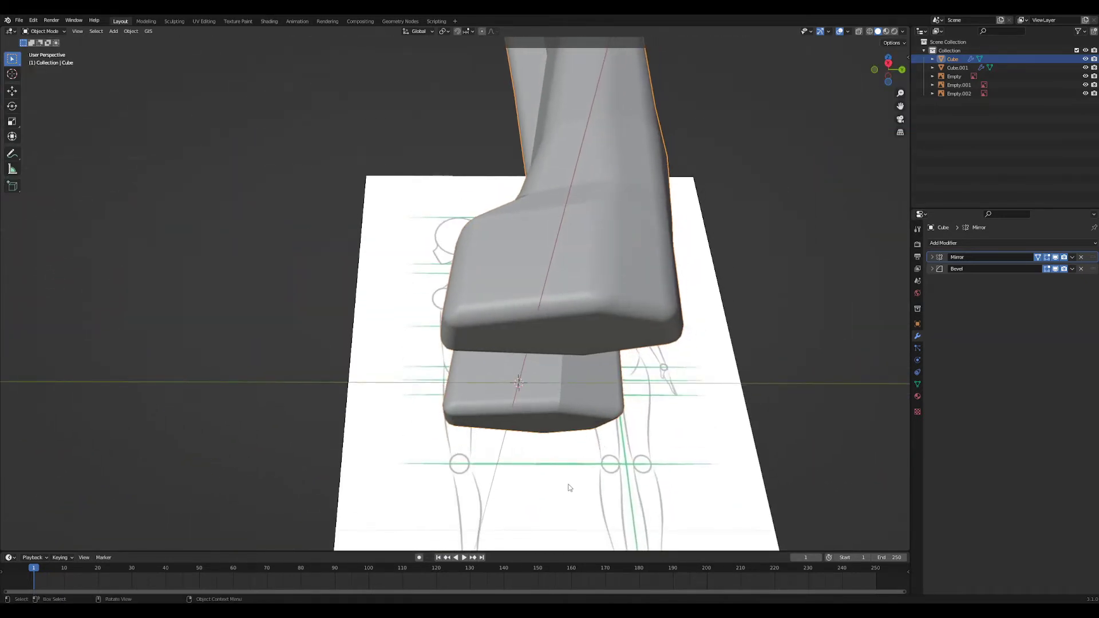
# - Extrude the foot's bottom face downward and scale it wider to flare the sole
pyautogui.press('Tab')
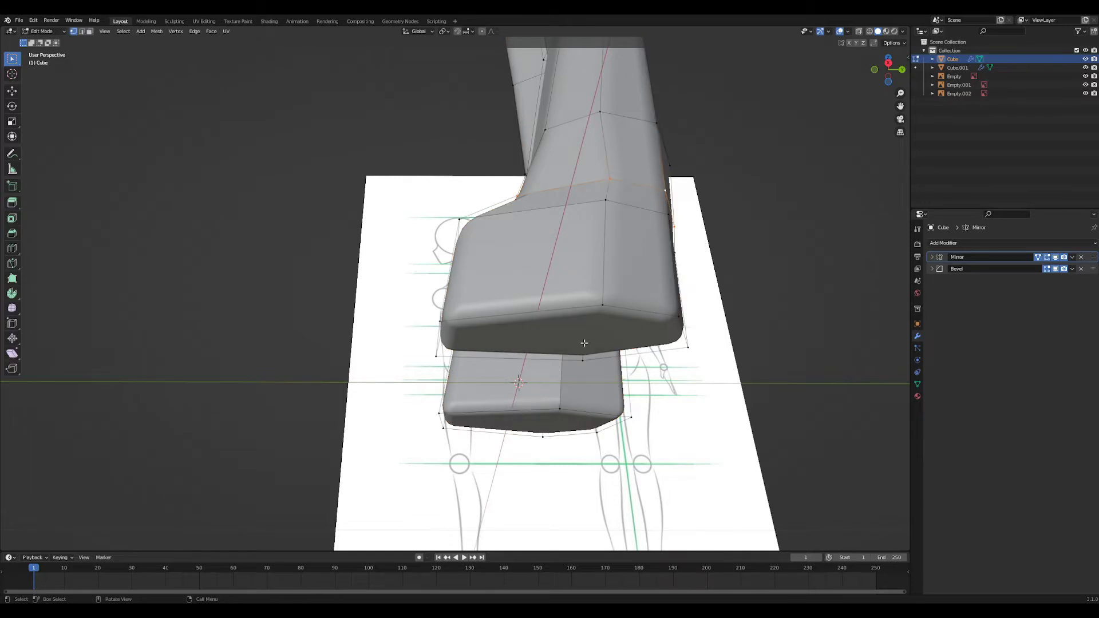
pyautogui.press('3')
pyautogui.click(573, 341)
pyautogui.moveTo(573, 341); pyautogui.dragTo(633, 309, button='middle')
pyautogui.press('e')
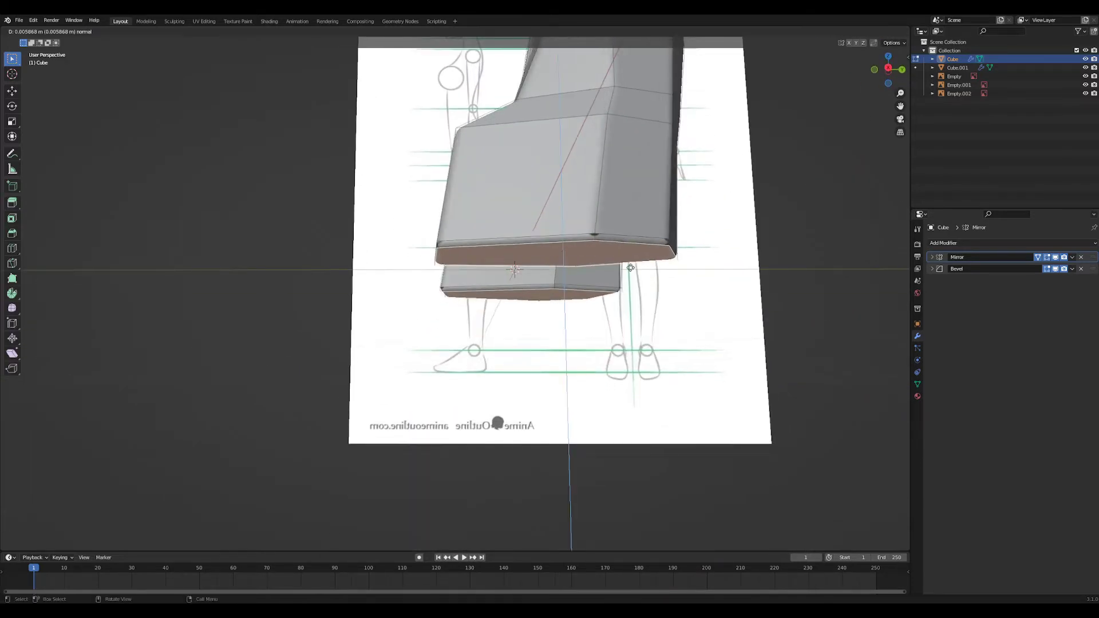
pyautogui.click(740, 307)
pyautogui.moveTo(743, 308); pyautogui.dragTo(636, 285, button='middle')
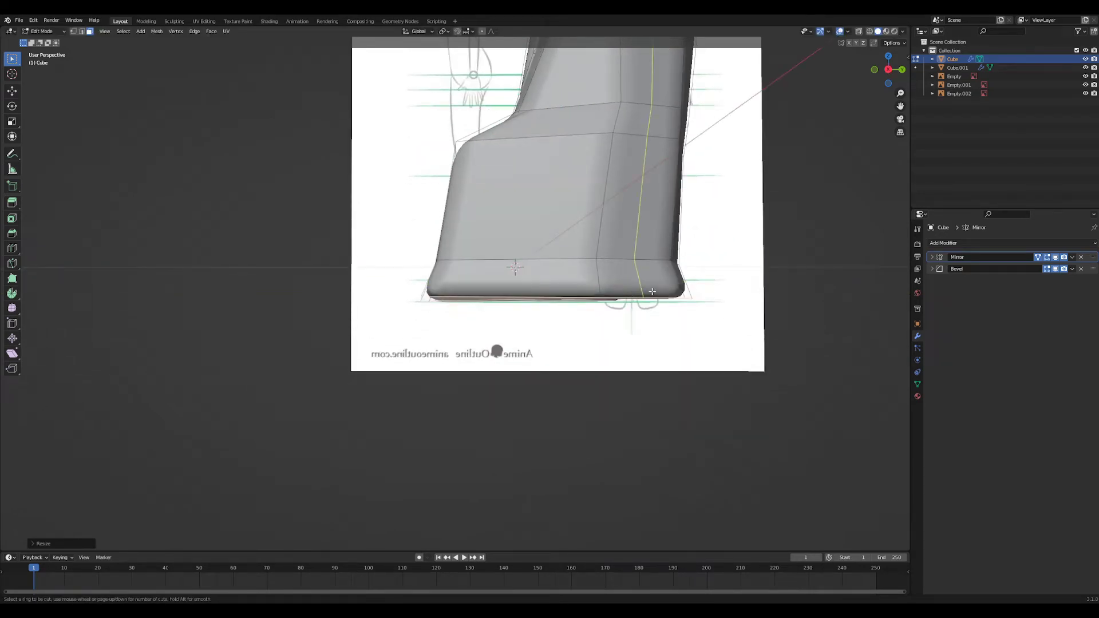
# - Add an edge loop around the sole extrusion, scale it inward, and reposition and shrink the bottom face
pyautogui.click(605, 273)
pyautogui.press('s')
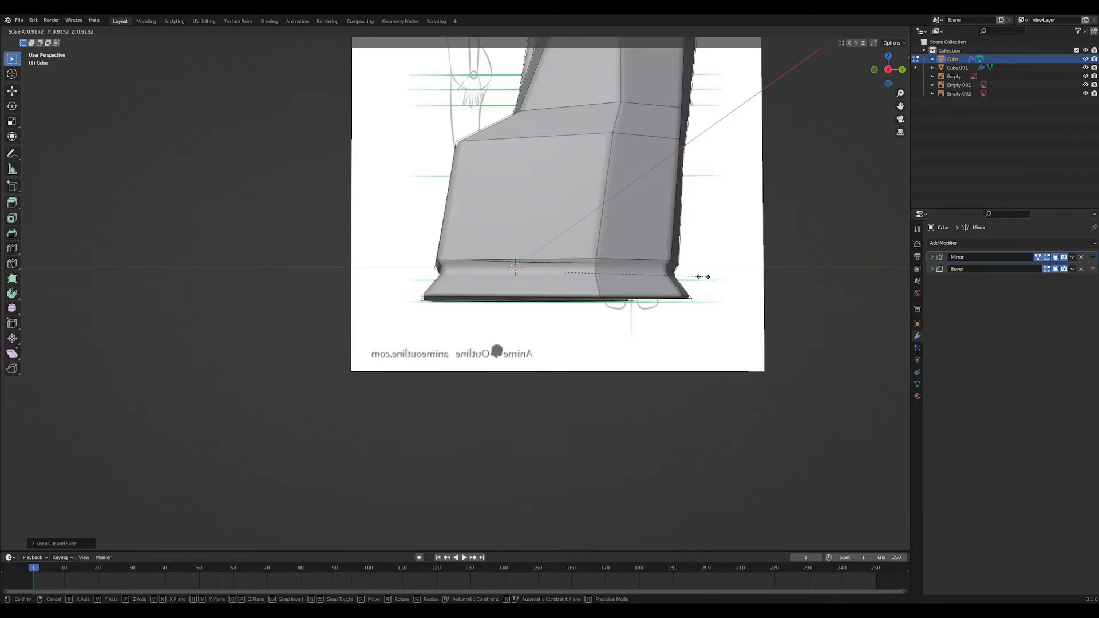
pyautogui.click(706, 277)
pyautogui.moveTo(600, 306); pyautogui.dragTo(654, 288, button='middle')
pyautogui.press('g')
pyautogui.click(669, 290)
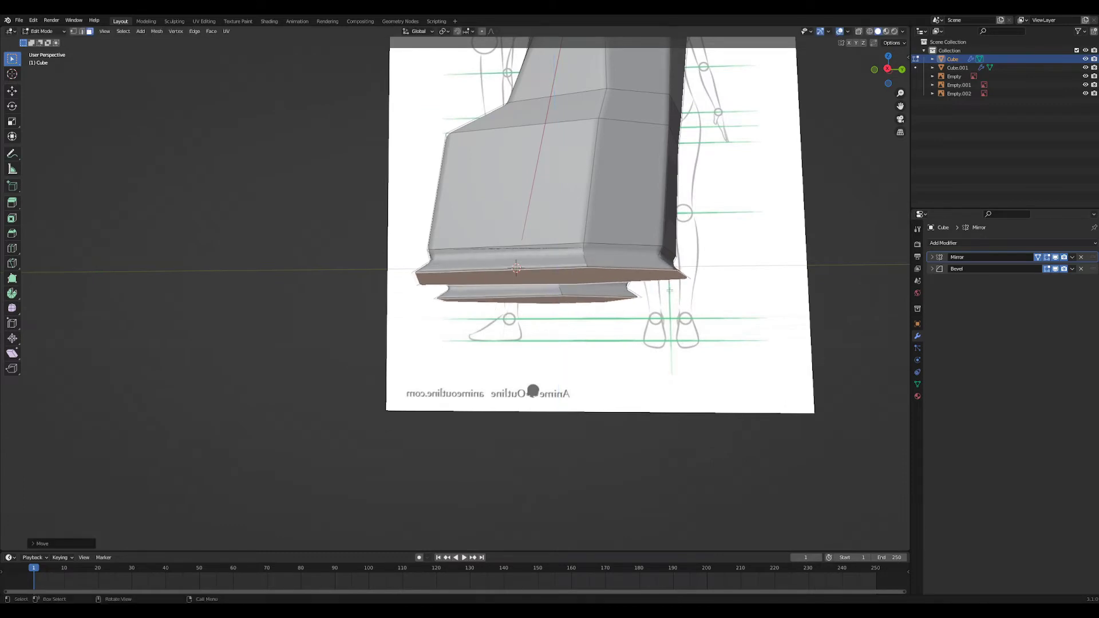
pyautogui.press('s')
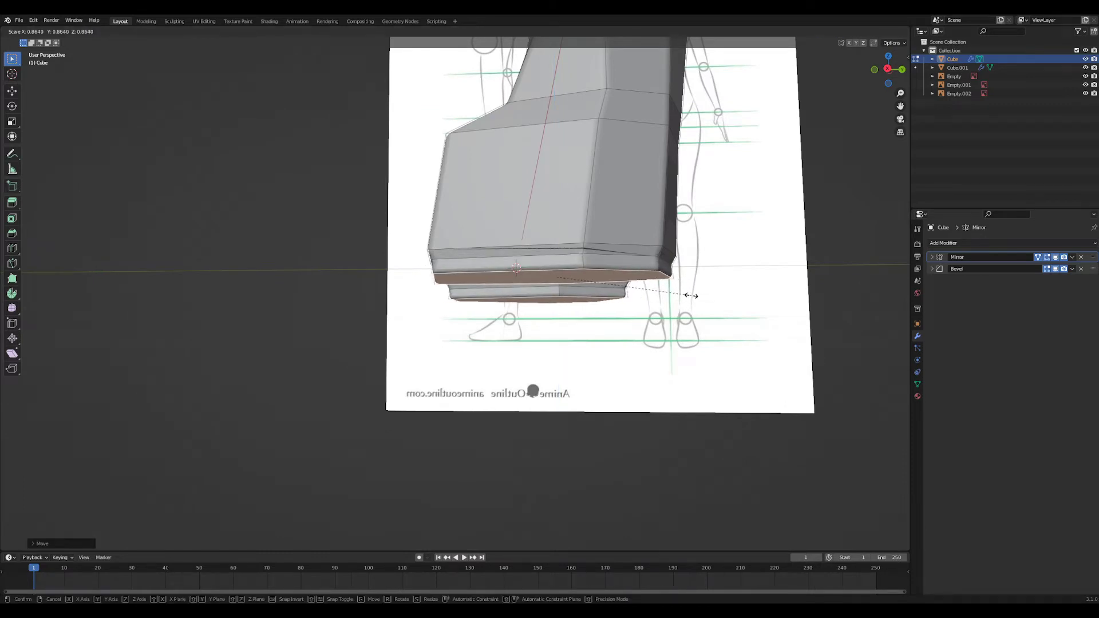
pyautogui.click(700, 294)
# - Undo the sole edits, including the extrusion of the bottom face
pyautogui.moveTo(699, 295); pyautogui.dragTo(604, 325, button='middle')
pyautogui.hotkey('ctrl', 'z')
pyautogui.hotkey('ctrl', 'z')
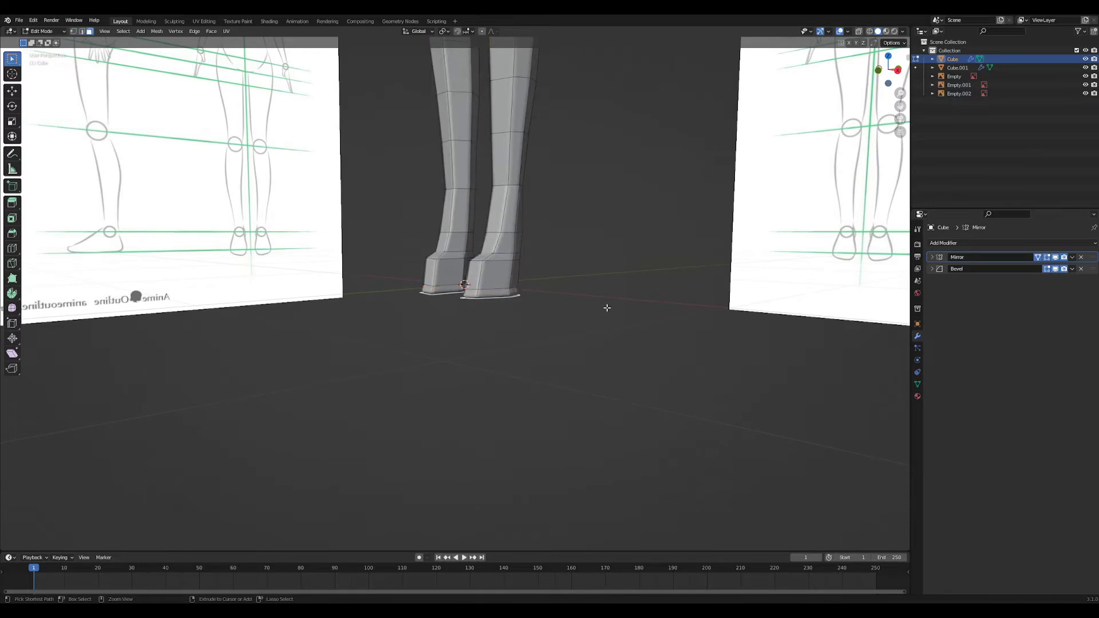
# - Examine the whole figure's proportions in Object Mode and check the lower legs and feet up close
pyautogui.scroll(-5, 603, 279)
pyautogui.keyDown('shift'); pyautogui.moveTo(600, 166); pyautogui.dragTo(584, 304, button='middle'); pyautogui.keyUp('shift')
pyautogui.press('Tab')
pyautogui.moveTo(543, 409); pyautogui.dragTo(571, 393, button='middle')
pyautogui.scroll(2, 575, 435)
pyautogui.scroll(-1, 556, 379)
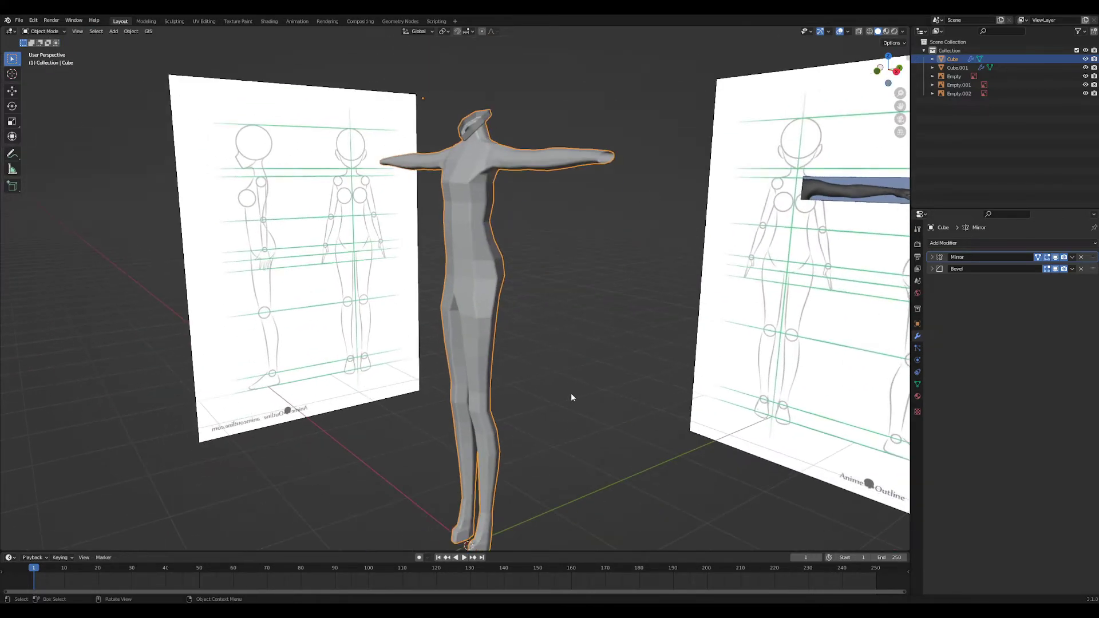
pyautogui.moveTo(592, 315); pyautogui.dragTo(518, 459, button='middle')
pyautogui.scroll(5, 519, 458)
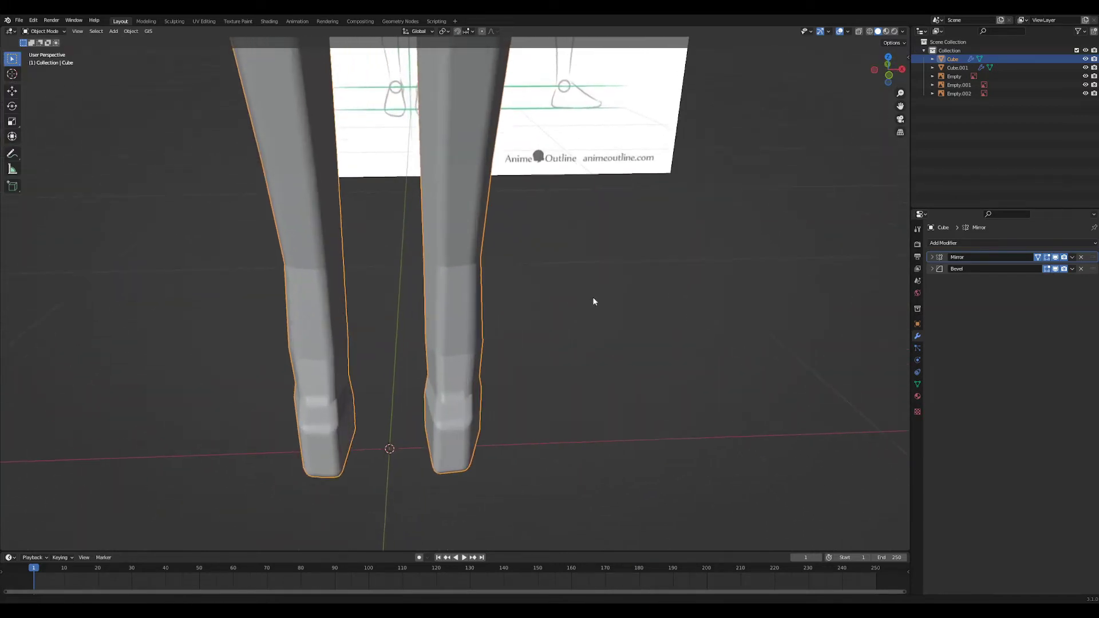
pyautogui.moveTo(564, 327); pyautogui.dragTo(452, 356, button='middle')
# - Move the selected edges of the body mesh along X in edge selection mode
pyautogui.press('Tab')
pyautogui.moveTo(608, 353); pyautogui.dragTo(584, 456, button='middle')
pyautogui.press('2')
pyautogui.press('g')
pyautogui.press('x')
pyautogui.click(437, 414)
pyautogui.press('Tab')
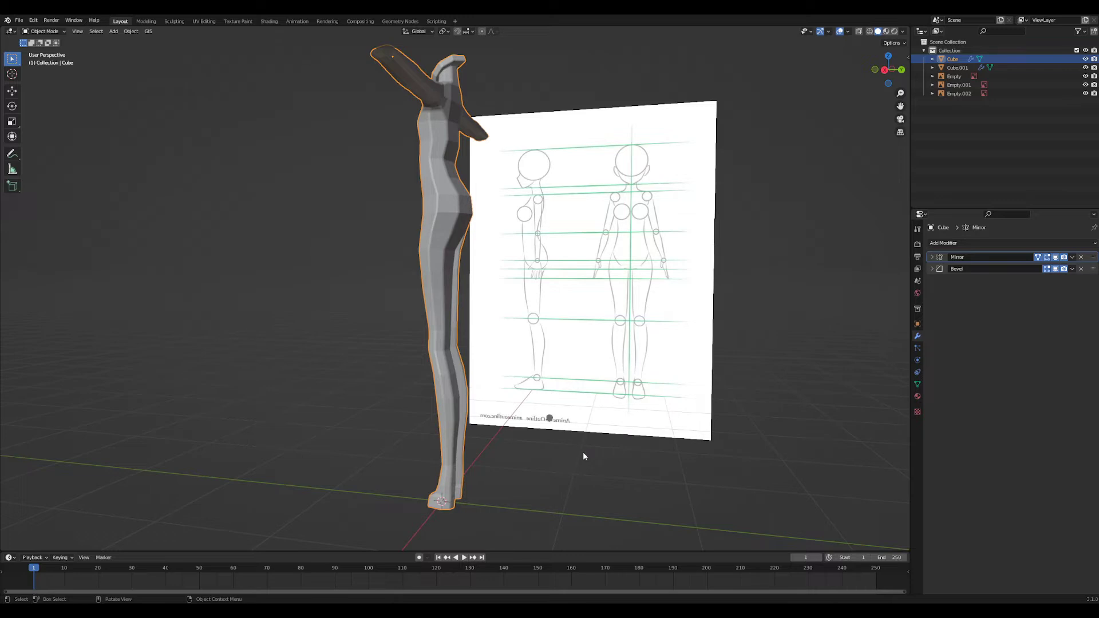
# - Narrow the lower legs by scaling the mid-shin edge loop to about half and the ankle loop to about 0.57
pyautogui.scroll(2, 507, 476)
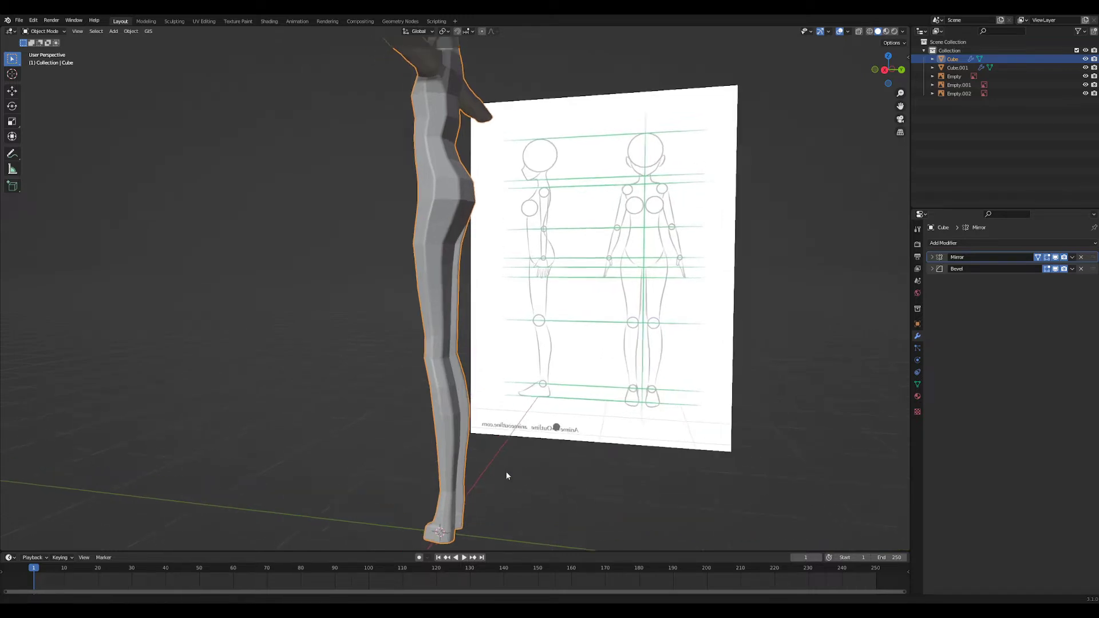
pyautogui.keyDown('shift'); pyautogui.moveTo(508, 478); pyautogui.dragTo(497, 355, button='middle'); pyautogui.keyUp('shift')
pyautogui.press('Tab')
pyautogui.moveTo(438, 406); pyautogui.dragTo(510, 408, button='middle')
pyautogui.scroll(4, 503, 395)
pyautogui.keyDown('shift'); pyautogui.moveTo(499, 392); pyautogui.dragTo(517, 245, button='middle'); pyautogui.keyUp('shift')
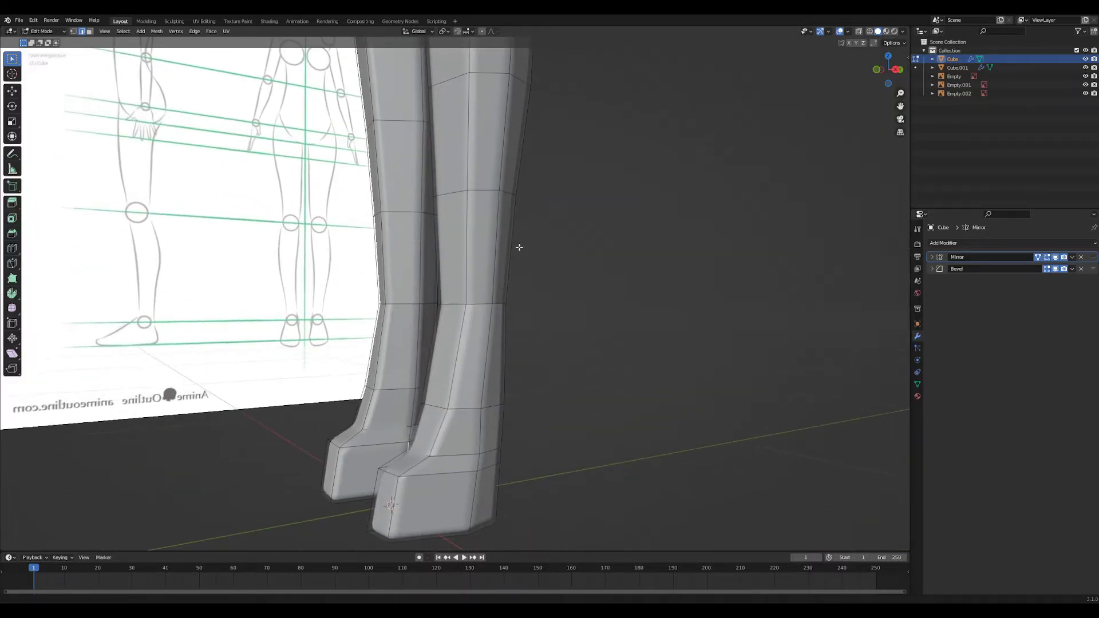
pyautogui.moveTo(627, 325); pyautogui.dragTo(699, 318, button='middle')
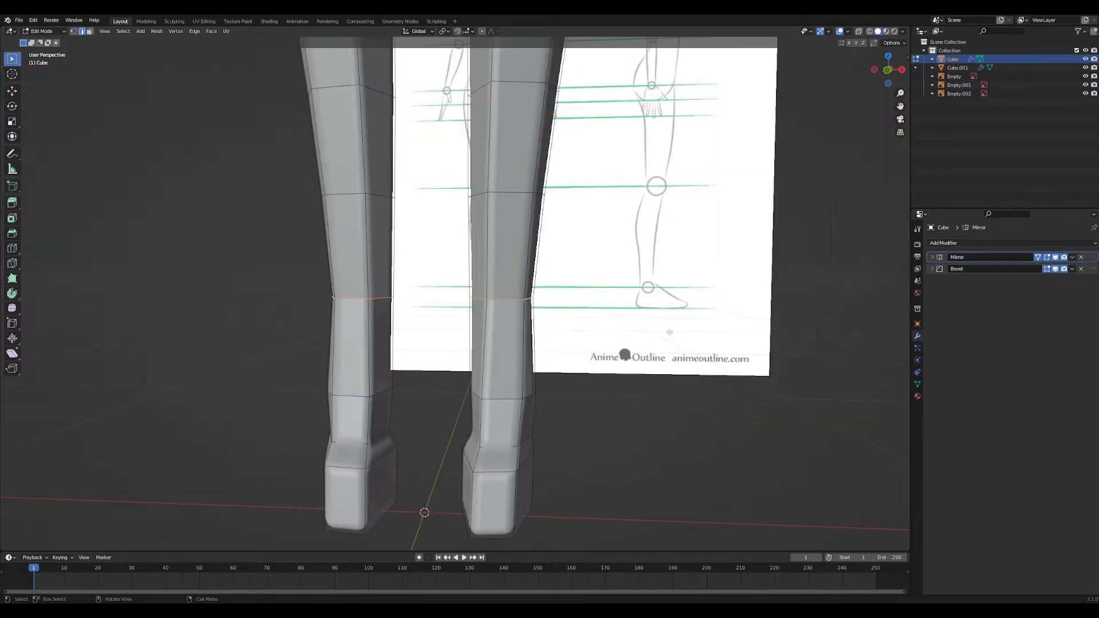
pyautogui.press('s')
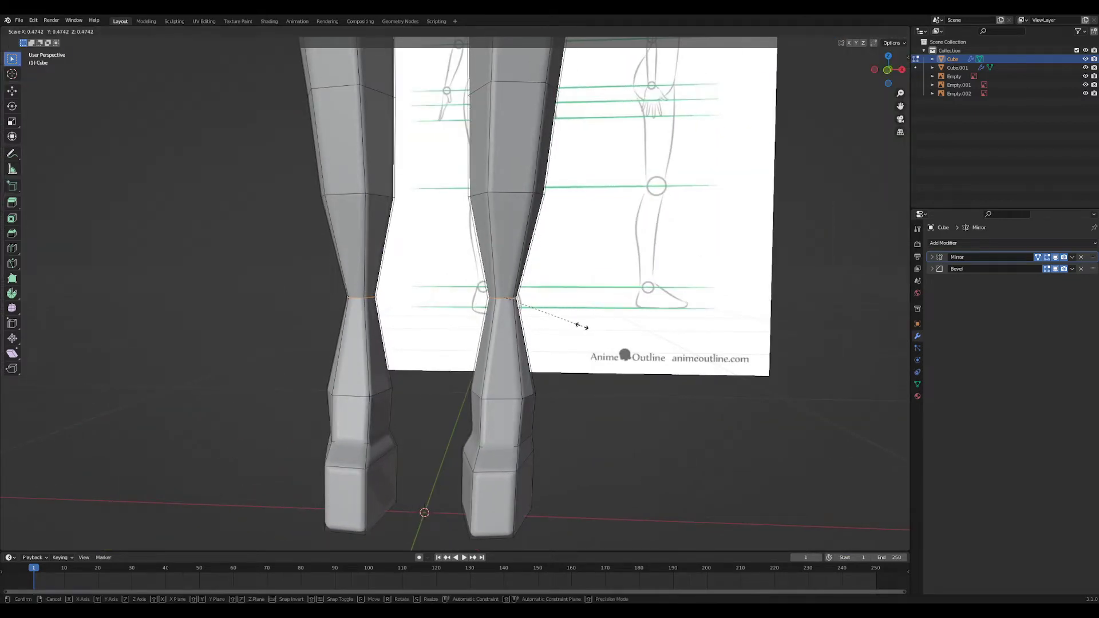
pyautogui.click(543, 392)
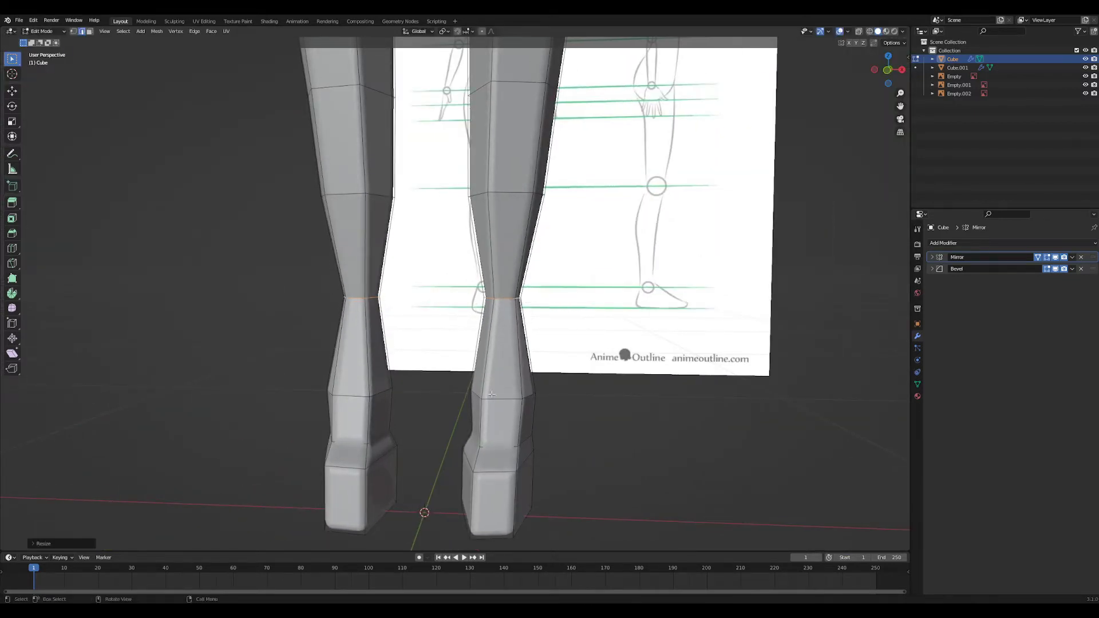
pyautogui.press('s')
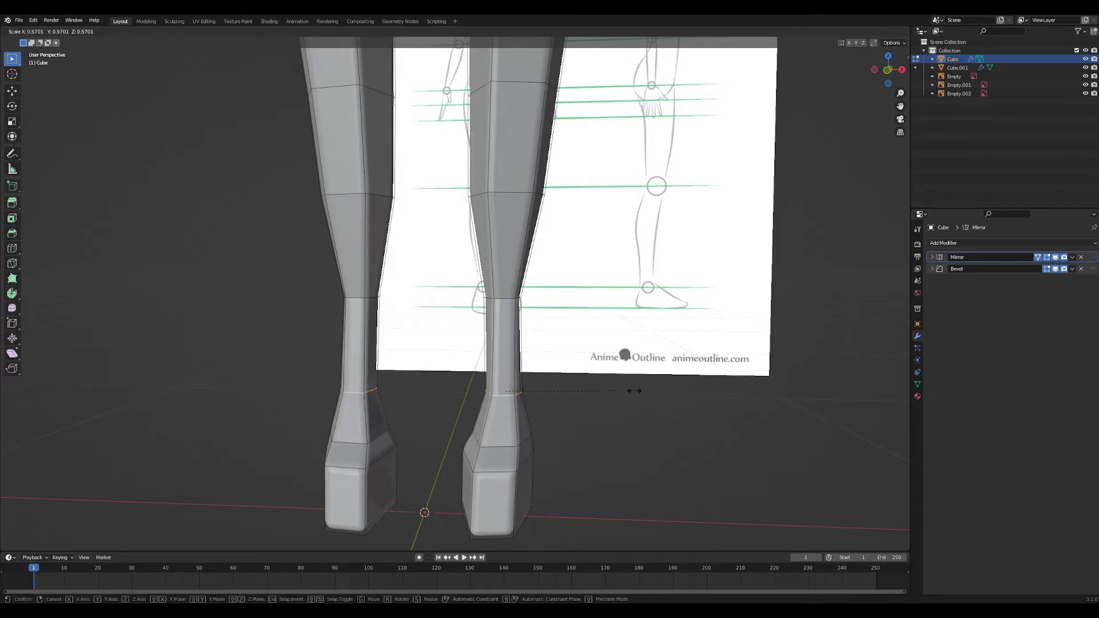
pyautogui.click(632, 391)
# - Select the calf edge loop above the narrowed shin and scale it down to smooth the leg's taper
pyautogui.moveTo(632, 391); pyautogui.dragTo(520, 282, button='middle')
pyautogui.scroll(6, 520, 282)
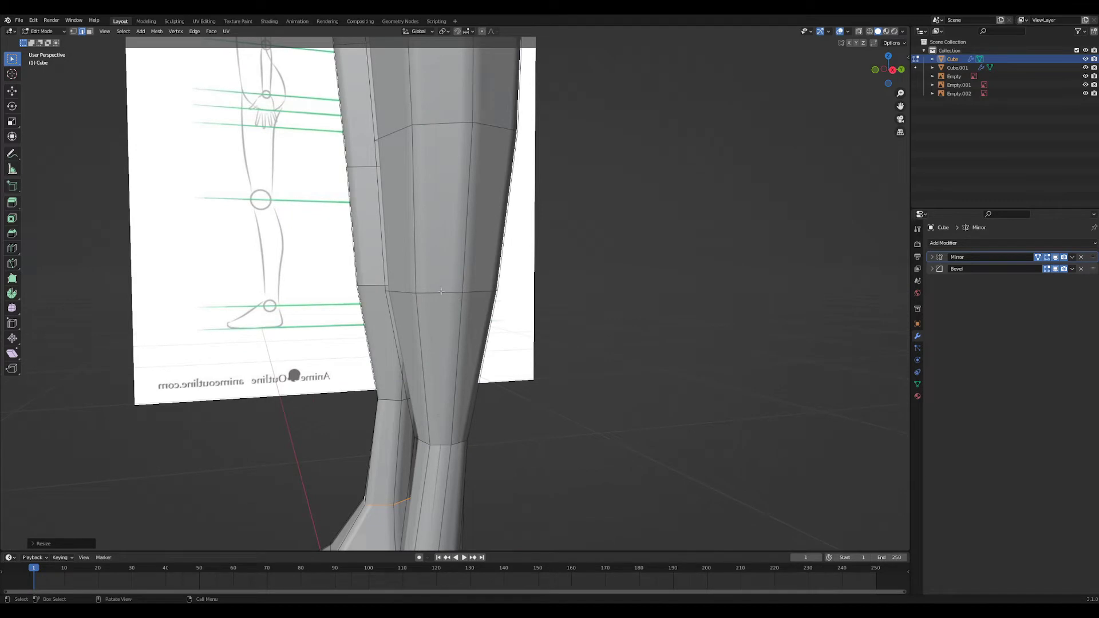
pyautogui.keyDown('alt'); pyautogui.click(441, 291); pyautogui.keyUp('alt')
pyautogui.moveTo(441, 291); pyautogui.dragTo(612, 306, button='middle')
pyautogui.press('s')
pyautogui.click(672, 331)
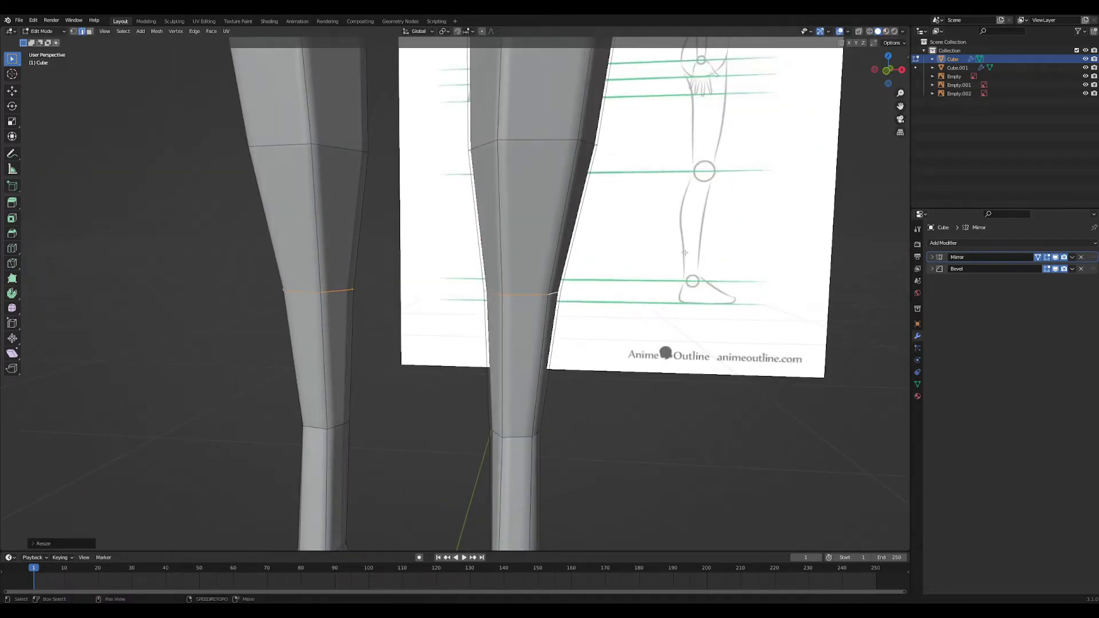
# - Select the edge loop around the calf and scale it down slightly to slim the lower leg
pyautogui.moveTo(685, 253); pyautogui.dragTo(557, 337, button='middle')
pyautogui.keyDown('alt'); pyautogui.click(449, 243); pyautogui.keyUp('alt')
pyautogui.press('s')
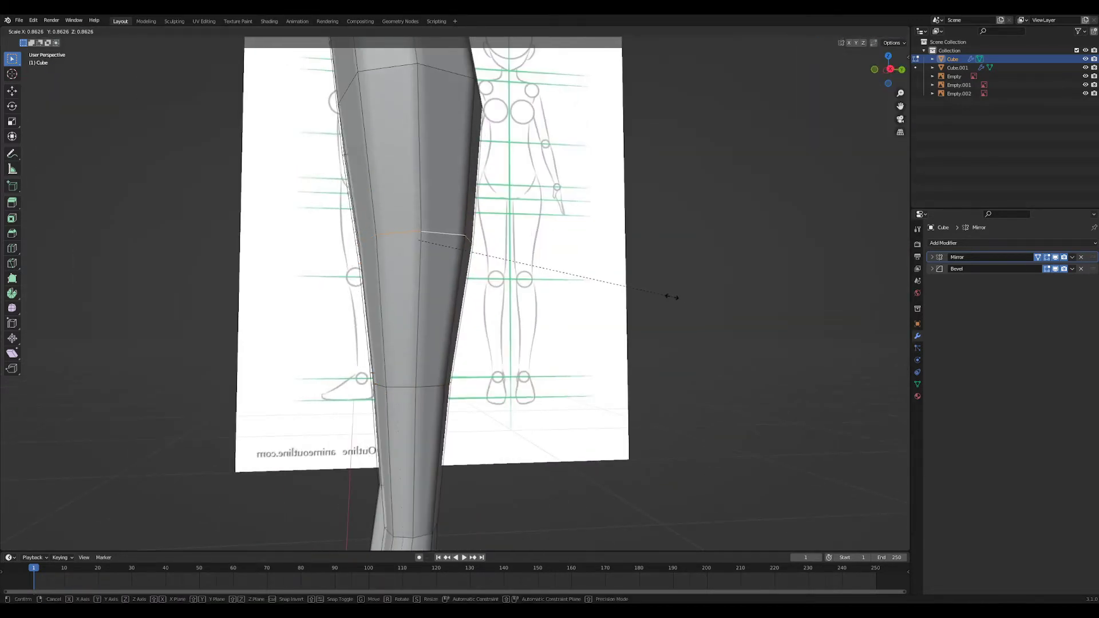
pyautogui.click(682, 298)
# - Widen the middle of the calf by scaling up its edge loop slightly and resizing the loop directly above it
pyautogui.scroll(-5, 681, 297)
pyautogui.moveTo(681, 298); pyautogui.dragTo(586, 360, button='middle')
pyautogui.scroll(6, 565, 443)
pyautogui.moveTo(566, 443); pyautogui.dragTo(568, 421, button='middle')
pyautogui.keyDown('alt'); pyautogui.click(437, 411); pyautogui.keyUp('alt')
pyautogui.press('s')
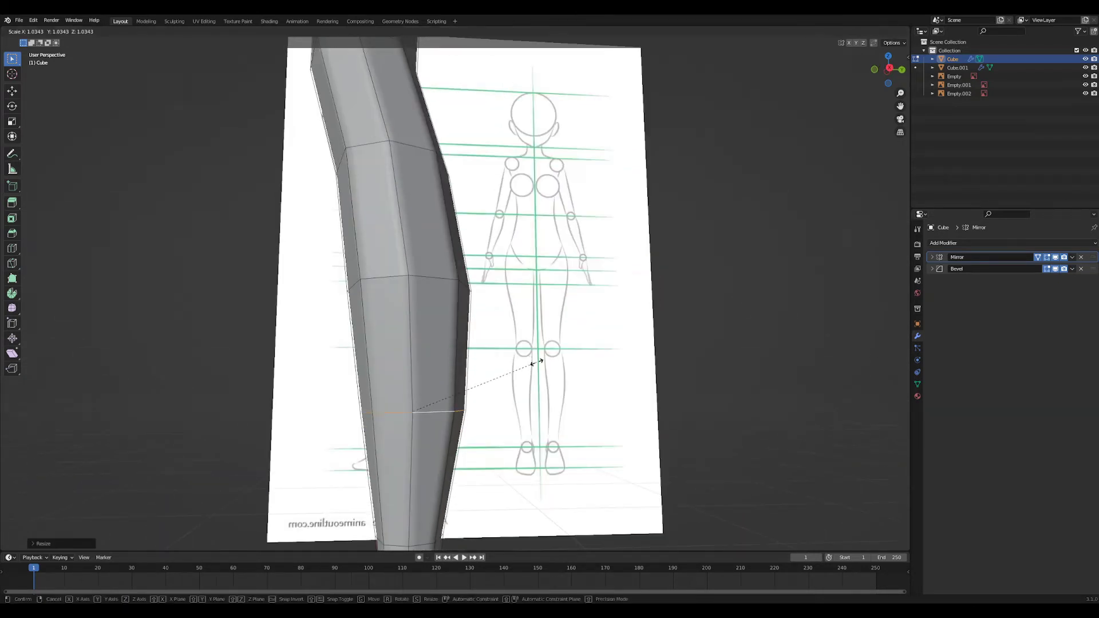
pyautogui.click(558, 366)
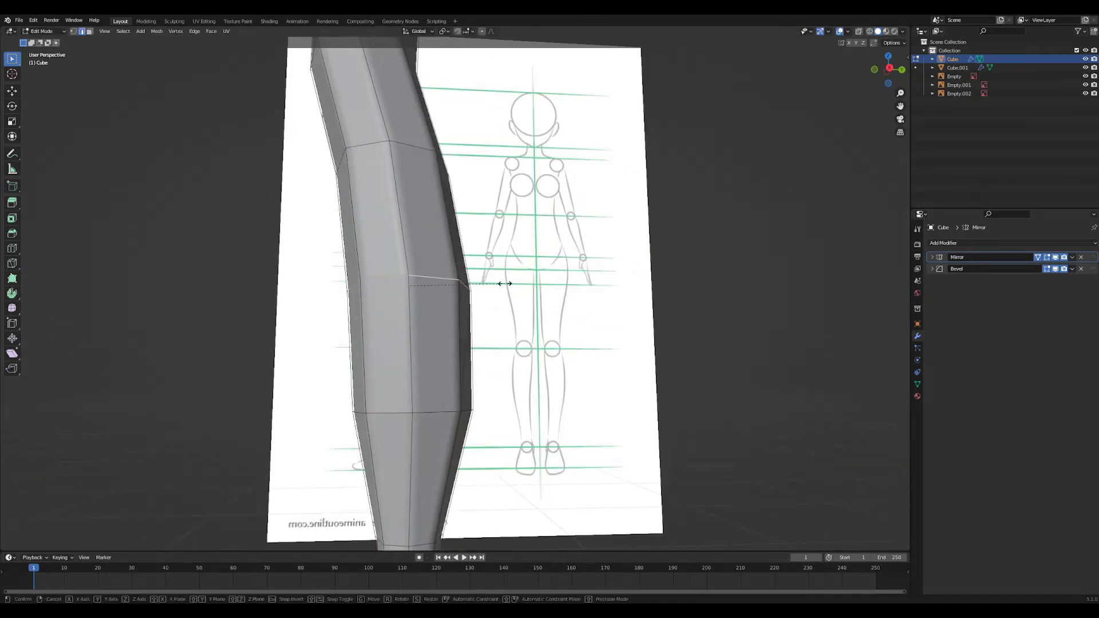
pyautogui.click(504, 284)
# - Scale the edge loop just below the knee up to about 1.15 to round out the upper calf
pyautogui.moveTo(505, 283); pyautogui.dragTo(506, 348, button='middle')
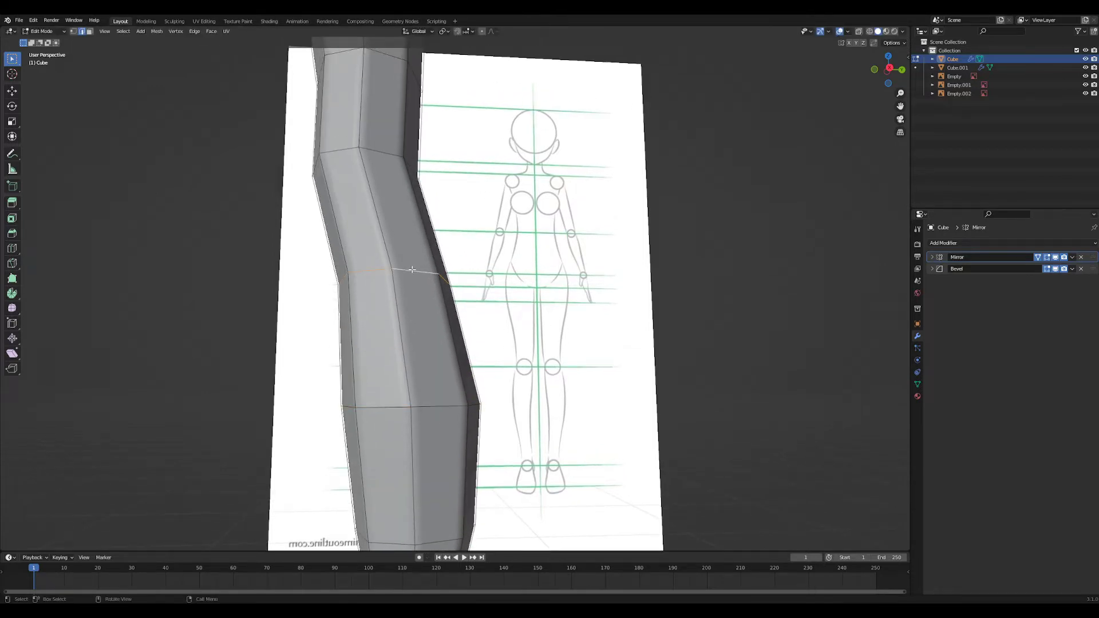
pyautogui.press('s')
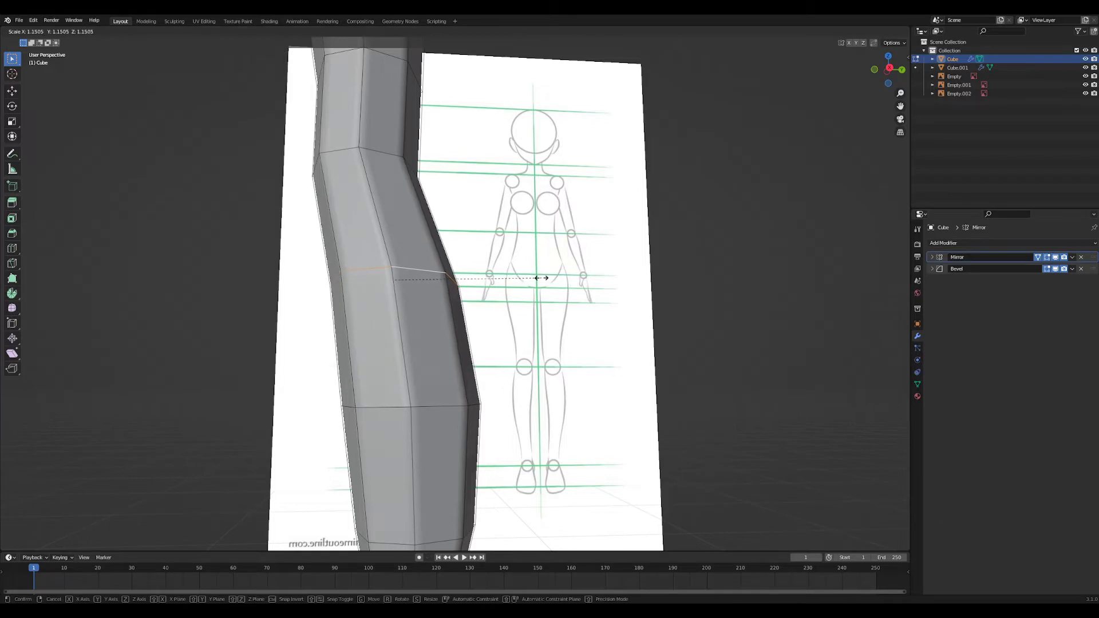
pyautogui.click(543, 281)
pyautogui.moveTo(543, 280); pyautogui.dragTo(495, 434, button='middle')
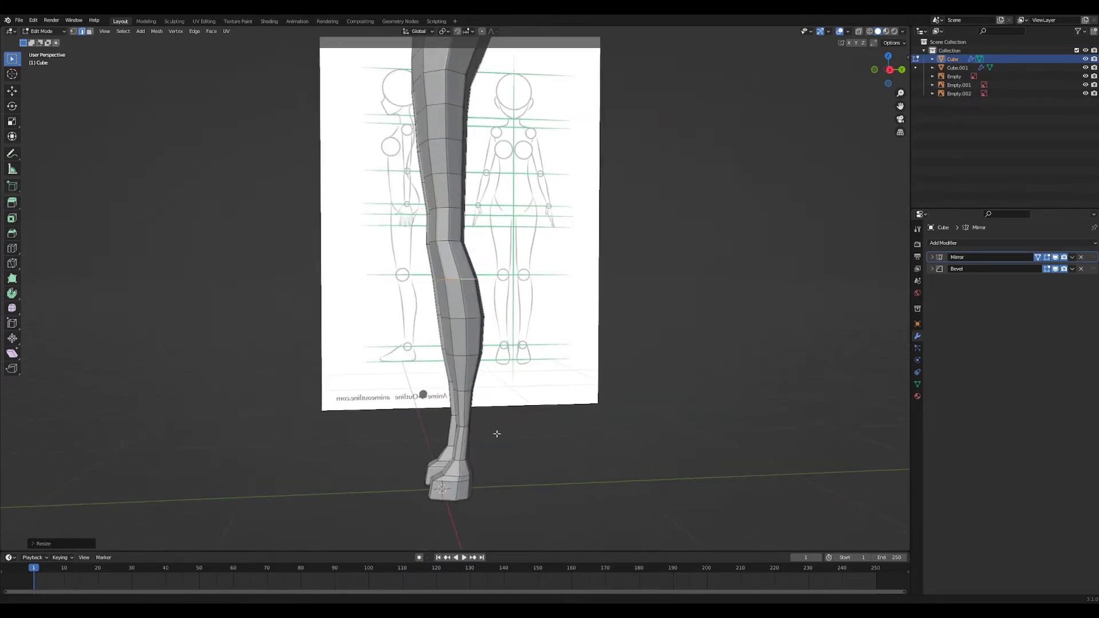
pyautogui.scroll(3, 507, 396)
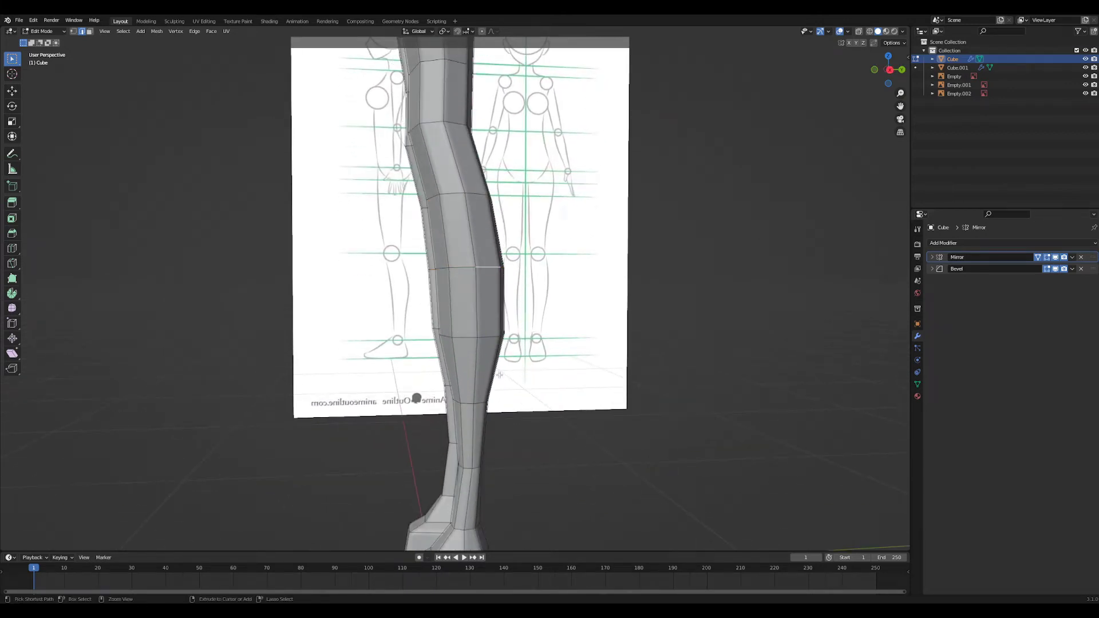
# - Select the three vertices along the back of the calf and move them about 0.02 m along Y
pyautogui.moveTo(501, 370); pyautogui.dragTo(467, 426, button='middle')
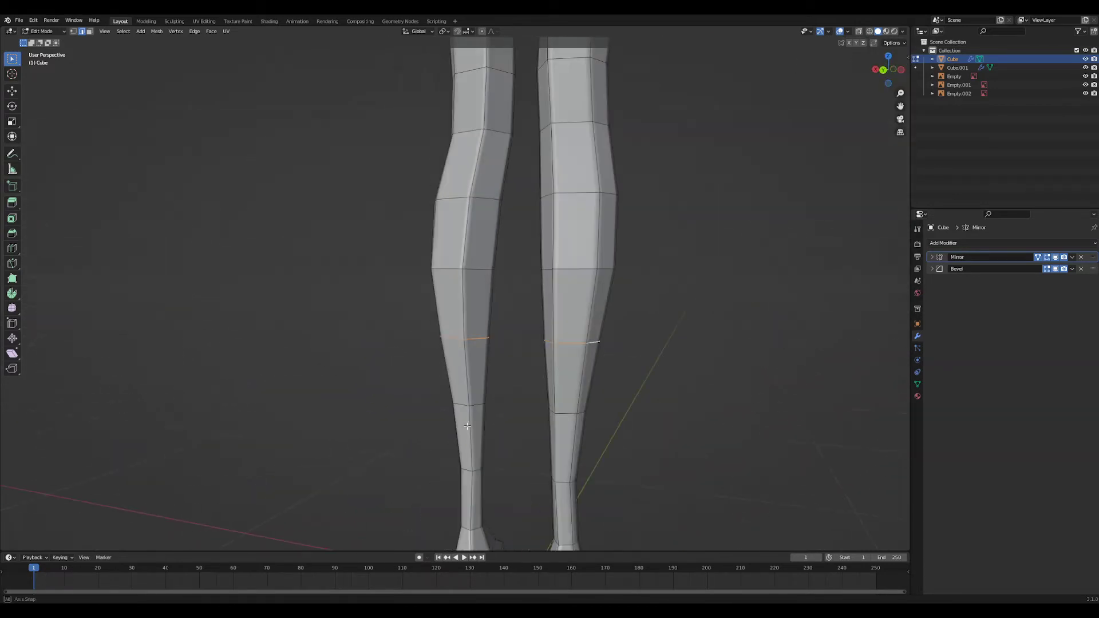
pyautogui.moveTo(461, 275); pyautogui.dragTo(381, 327, button='middle')
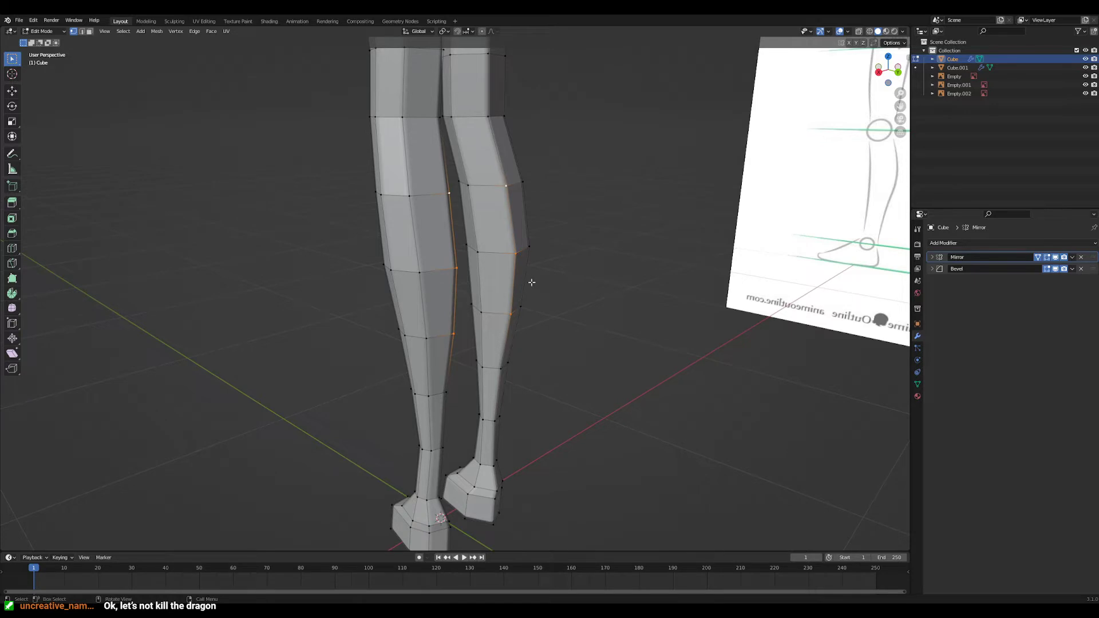
pyautogui.moveTo(532, 282); pyautogui.dragTo(594, 332, button='middle')
pyautogui.press('g')
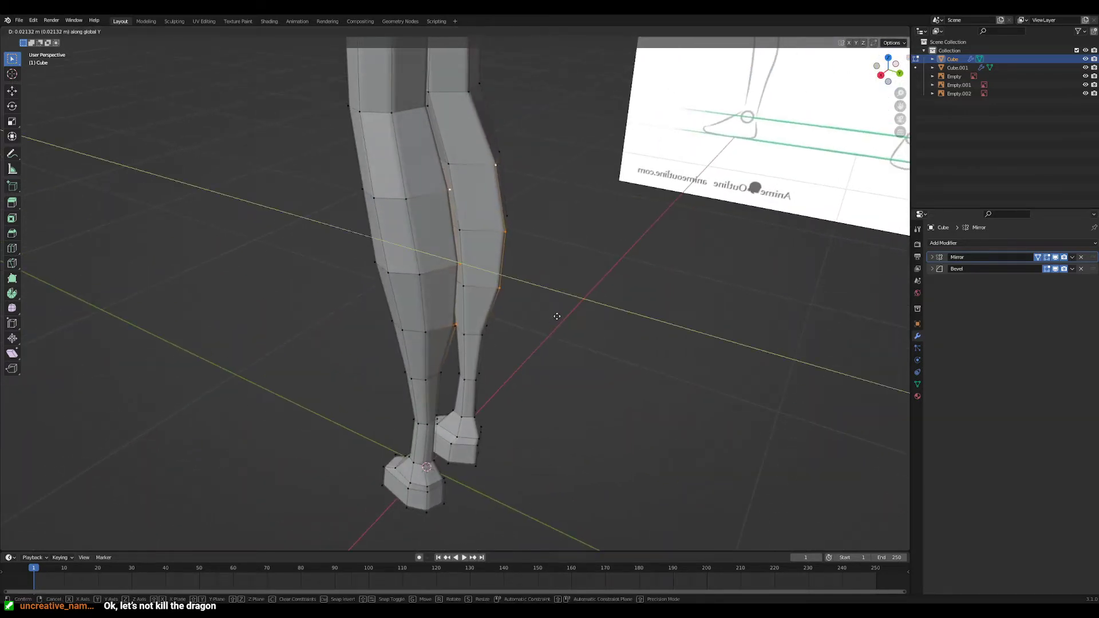
pyautogui.click(558, 317)
# - Adjust the calf vertices once more along Y and return to Object Mode
pyautogui.moveTo(558, 318); pyautogui.dragTo(496, 228, button='middle')
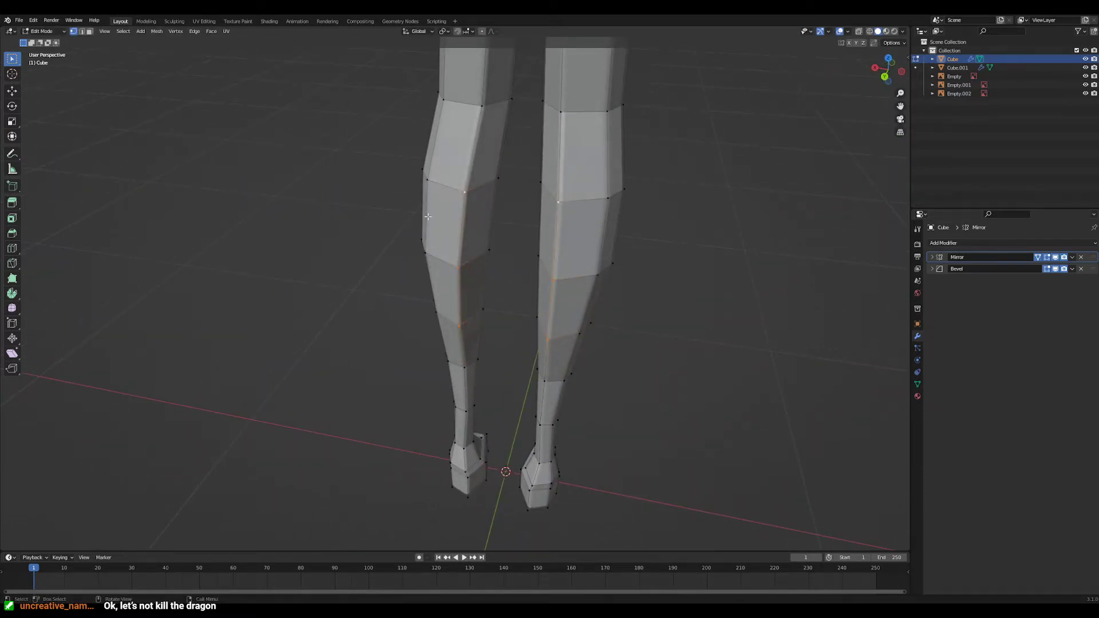
pyautogui.moveTo(447, 313); pyautogui.dragTo(613, 364, button='middle')
pyautogui.press('g')
pyautogui.press('y')
pyautogui.click(527, 318)
pyautogui.press('Tab')
# - Move the face at the back of the upper thigh along Y in Edit Mode to reshape the leg's profile
pyautogui.scroll(-3, 528, 300)
pyautogui.keyDown('shift'); pyautogui.moveTo(536, 354); pyautogui.dragTo(474, 415, button='middle'); pyautogui.keyUp('shift')
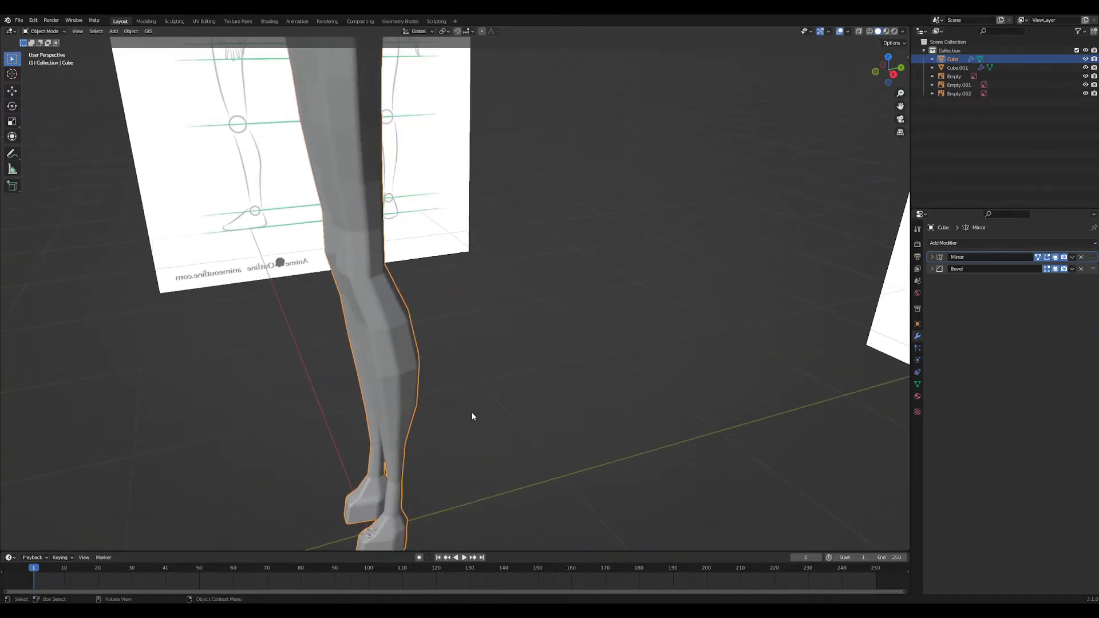
pyautogui.scroll(-4, 503, 367)
pyautogui.keyDown('shift'); pyautogui.moveTo(548, 296); pyautogui.dragTo(538, 390, button='middle'); pyautogui.keyUp('shift')
pyautogui.moveTo(504, 378); pyautogui.dragTo(553, 369, button='middle')
pyautogui.press('Tab')
pyautogui.scroll(3, 544, 393)
pyautogui.press('g')
pyautogui.press('y')
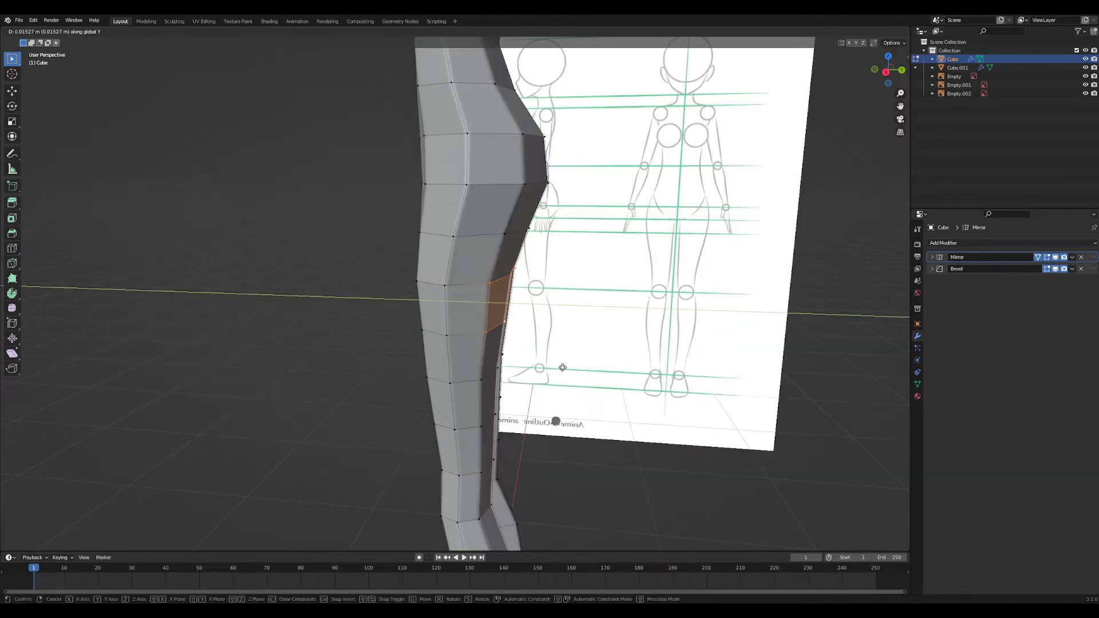
pyautogui.click(580, 342)
pyautogui.scroll(-4, 578, 337)
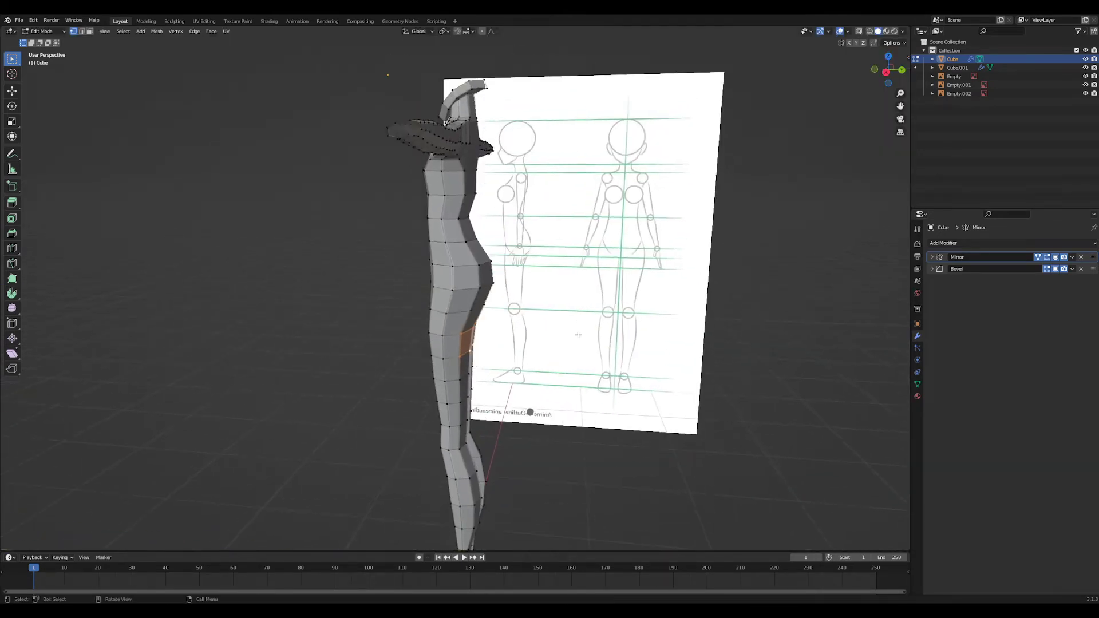
# - Leave Edit Mode and open the body mesh in the Sculpting workspace
pyautogui.press('Tab')
pyautogui.moveTo(566, 378); pyautogui.dragTo(511, 390, button='middle')
pyautogui.scroll(3, 511, 390)
pyautogui.click(174, 21)
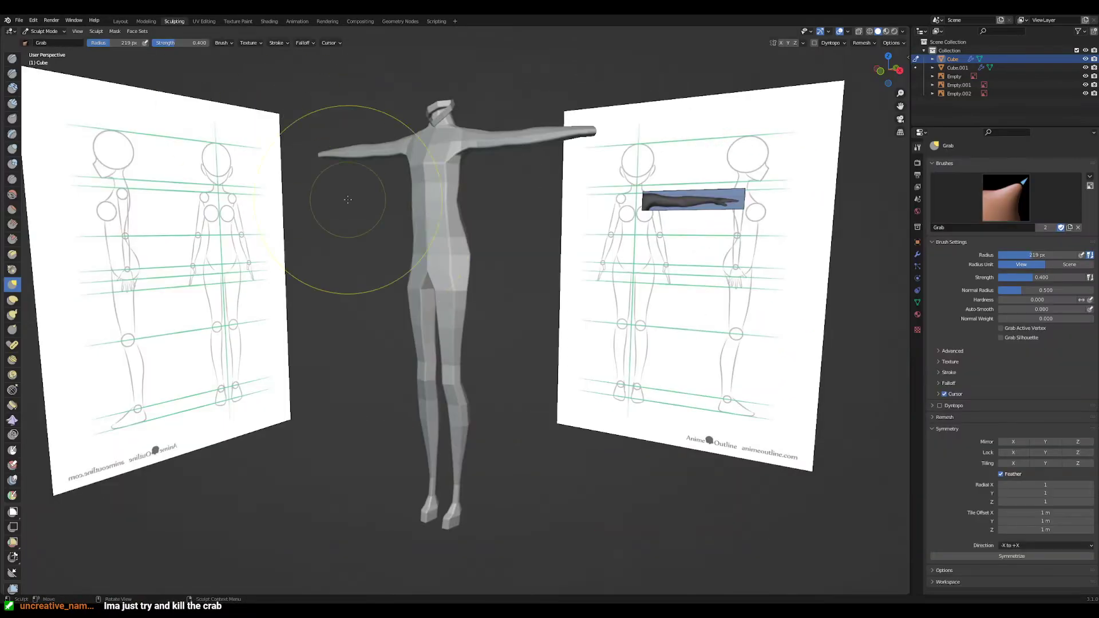
# - Pull both sides of the hips outward with the Grab brush at a radius of 308 px
pyautogui.moveTo(491, 297); pyautogui.dragTo(503, 326, button='middle')
pyautogui.scroll(5, 512, 263)
pyautogui.moveTo(513, 263); pyautogui.dragTo(395, 227, button='middle')
pyautogui.scroll(-4, 436, 246)
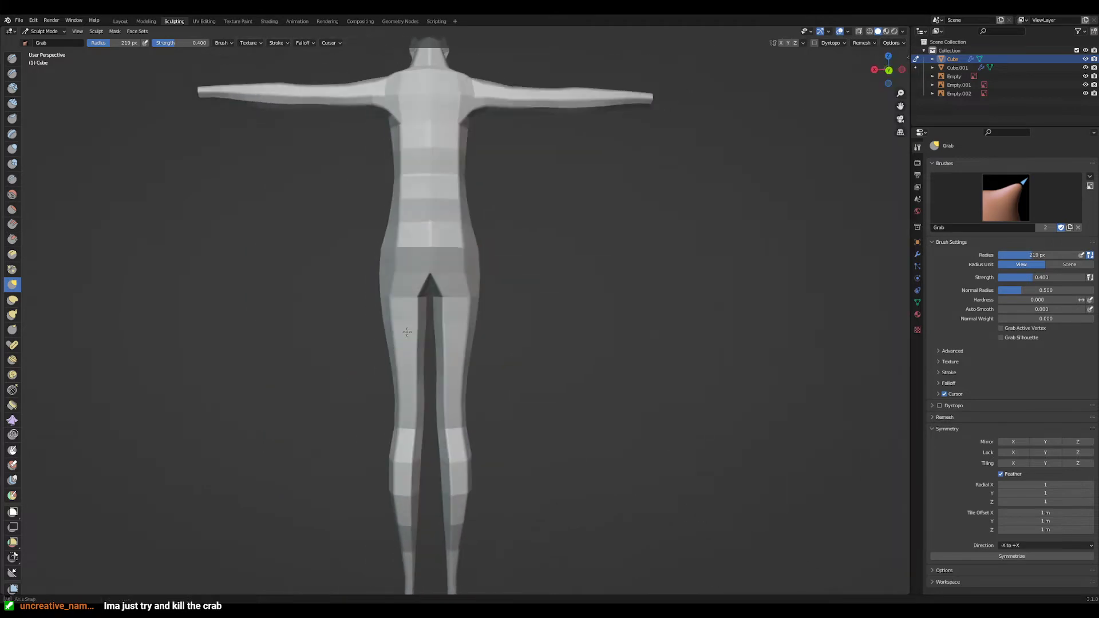
pyautogui.scroll(3, 479, 277)
pyautogui.keyDown('shift'); pyautogui.moveTo(480, 277); pyautogui.dragTo(492, 350, button='middle'); pyautogui.keyUp('shift')
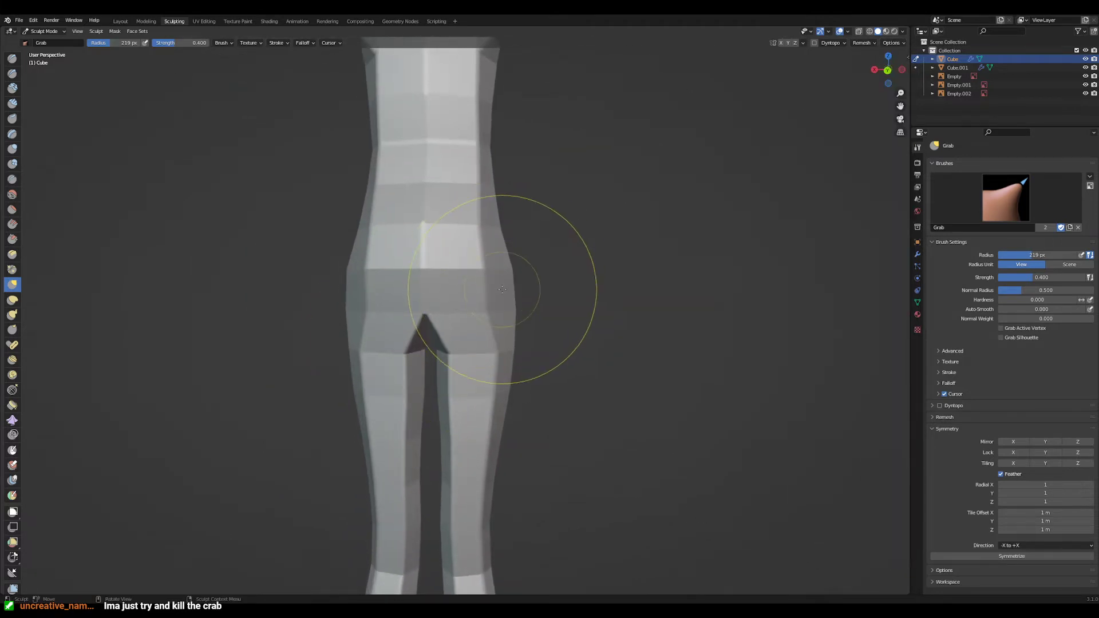
pyautogui.press('f')
pyautogui.click(516, 285)
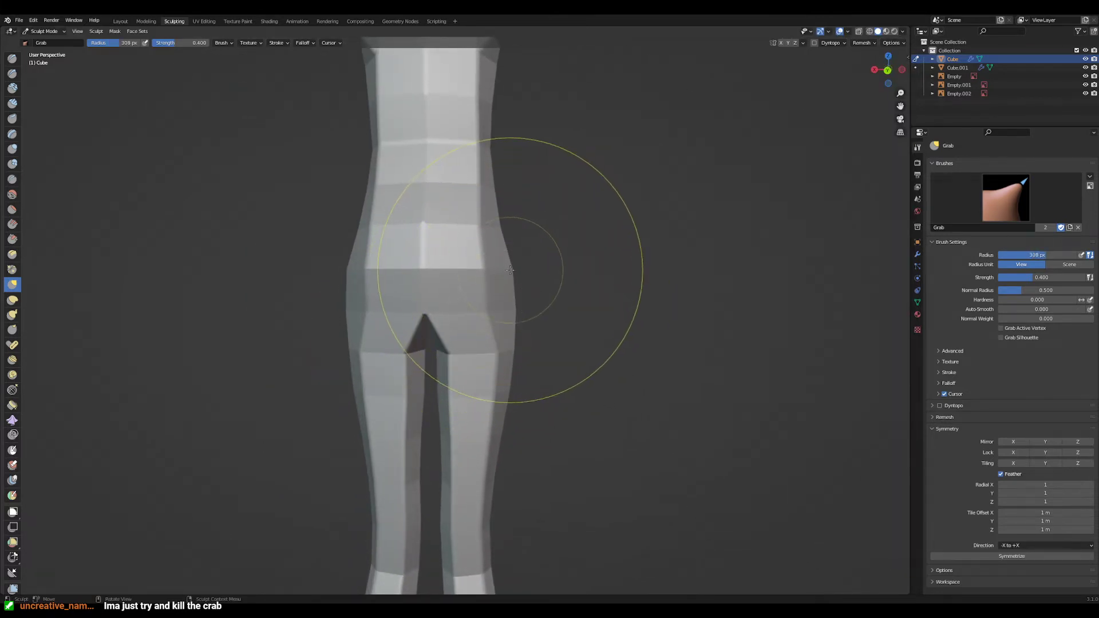
pyautogui.moveTo(509, 271); pyautogui.dragTo(536, 272)
pyautogui.moveTo(345, 273); pyautogui.dragTo(313, 277)
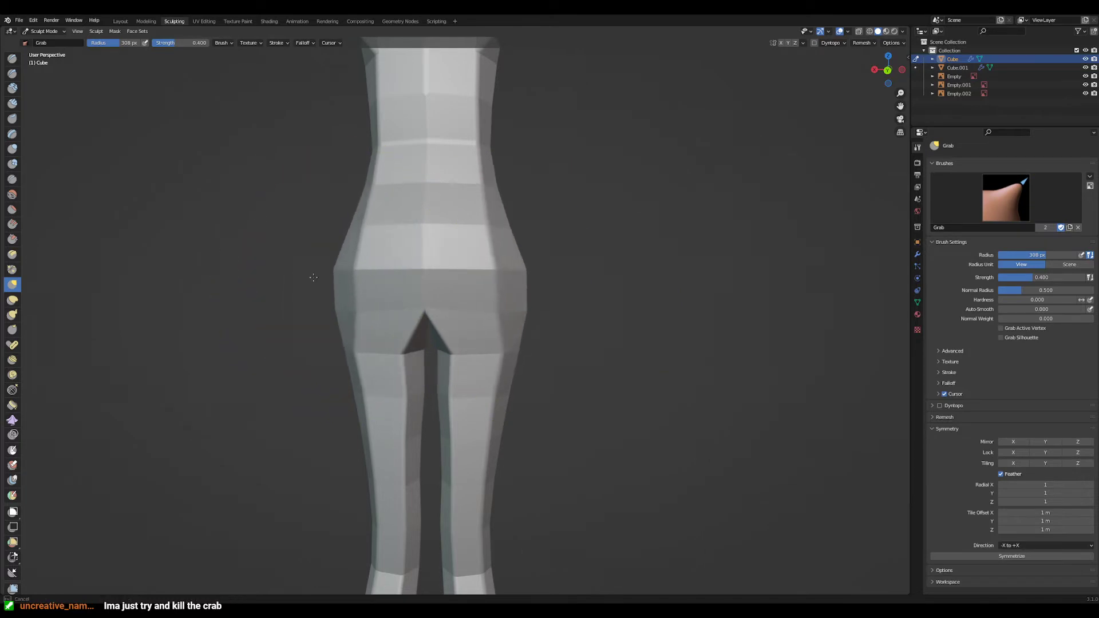
# - Set the Grab brush radius to 185 px for finer work on the thighs and knees
pyautogui.moveTo(318, 278); pyautogui.dragTo(428, 291, button='middle')
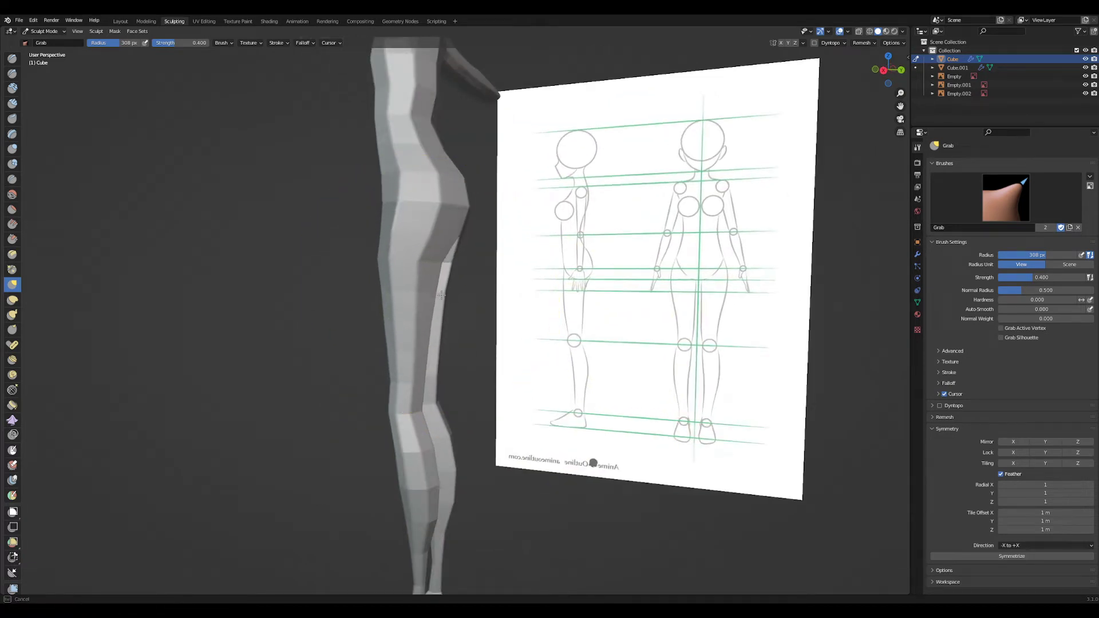
pyautogui.press('f')
pyautogui.click(397, 300)
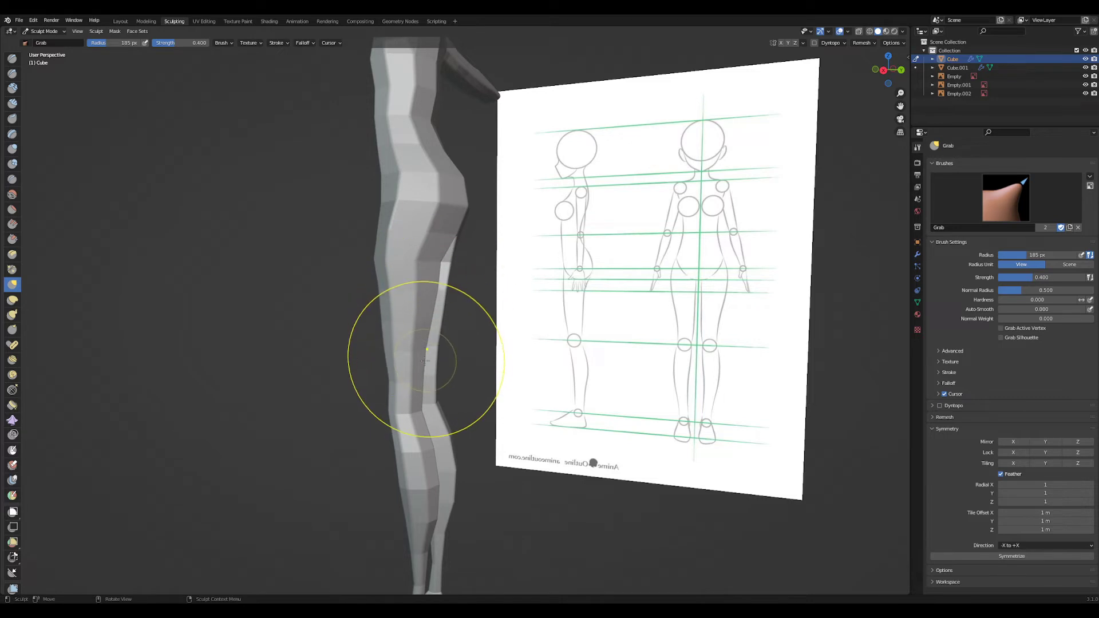
pyautogui.moveTo(439, 362); pyautogui.dragTo(450, 402, button='middle')
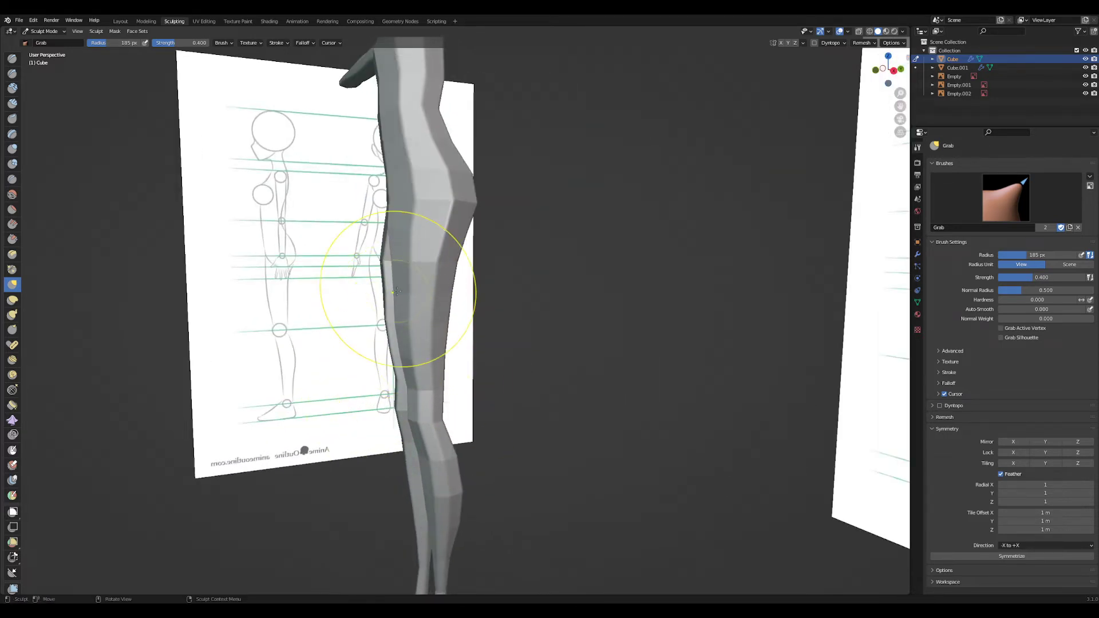
pyautogui.moveTo(397, 291); pyautogui.dragTo(494, 342, button='middle')
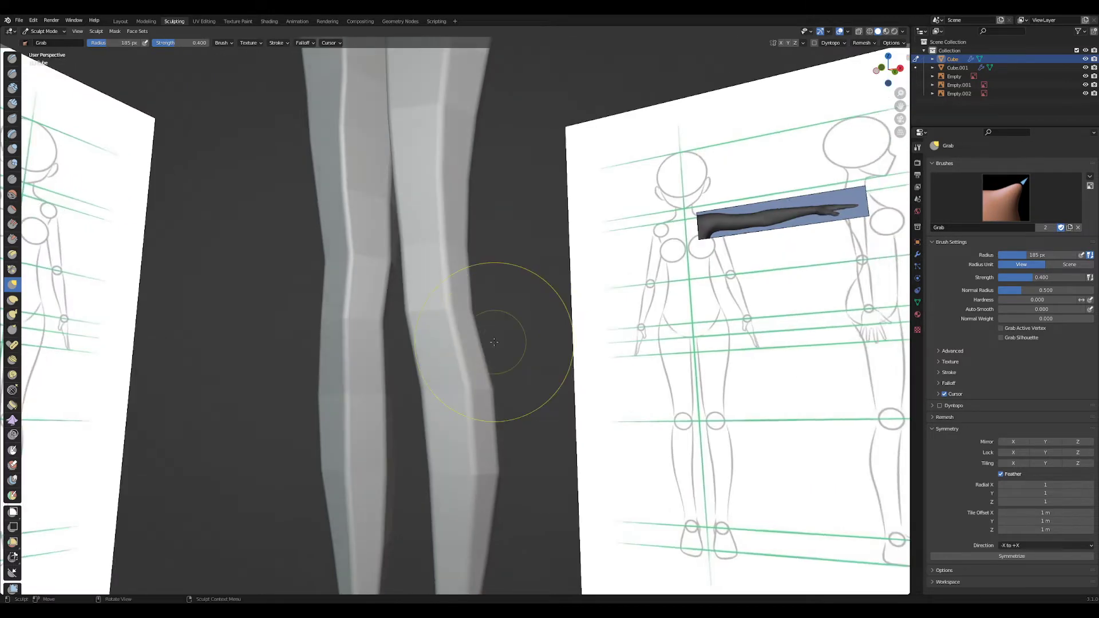
# - Pull the lower shin just above the ankle slightly forward with the Grab brush
pyautogui.moveTo(416, 314); pyautogui.dragTo(543, 342, button='middle')
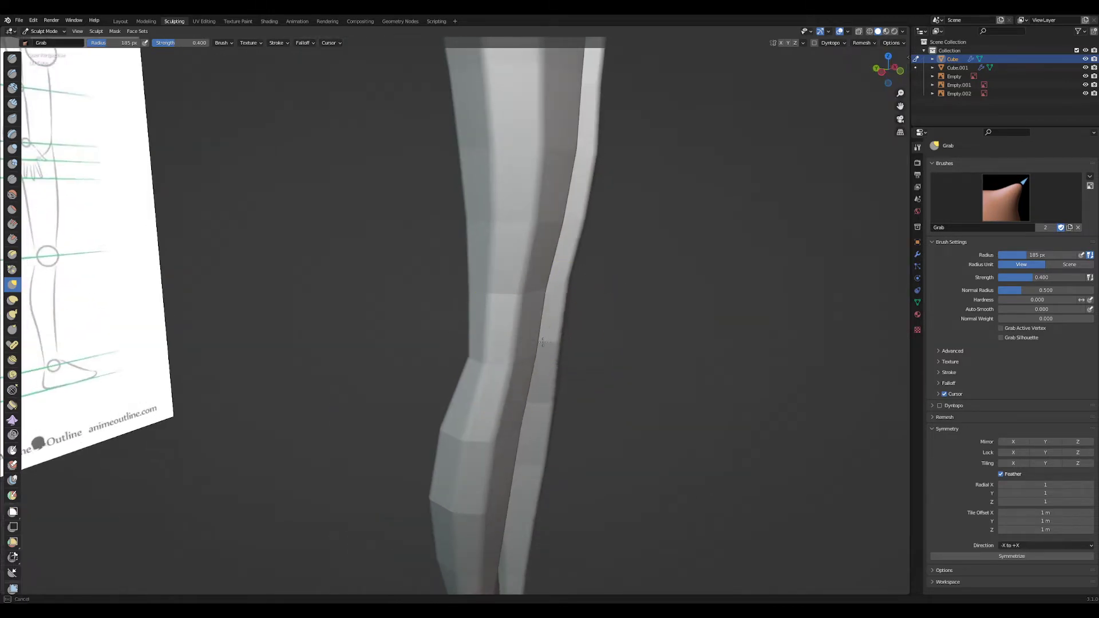
pyautogui.moveTo(473, 393); pyautogui.dragTo(503, 350, button='middle')
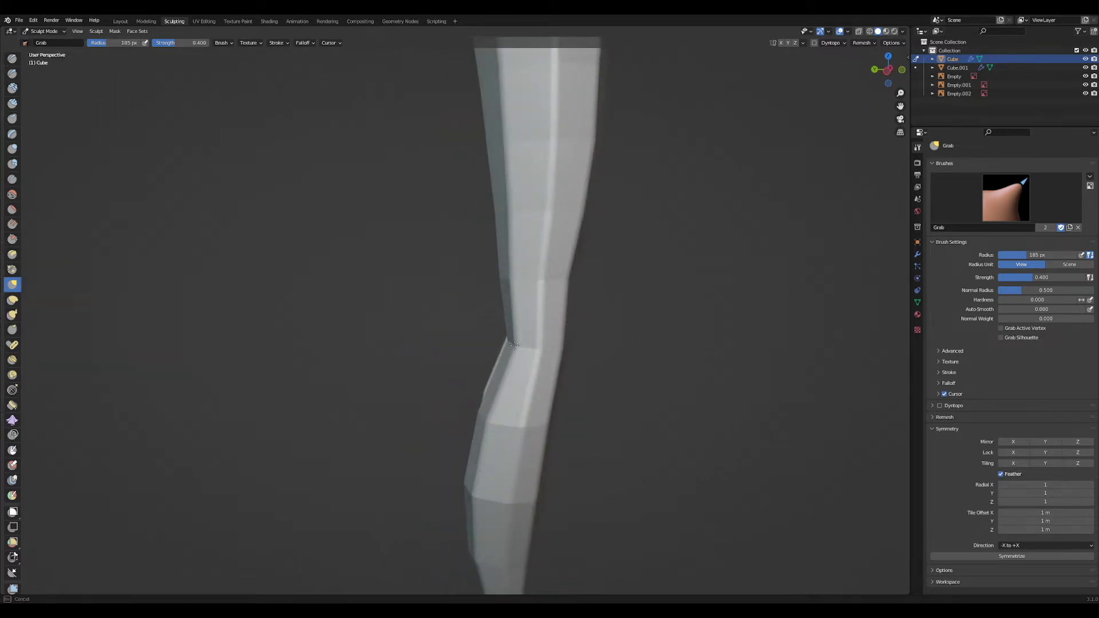
pyautogui.scroll(-6, 513, 344)
pyautogui.moveTo(434, 324); pyautogui.dragTo(524, 433, button='middle')
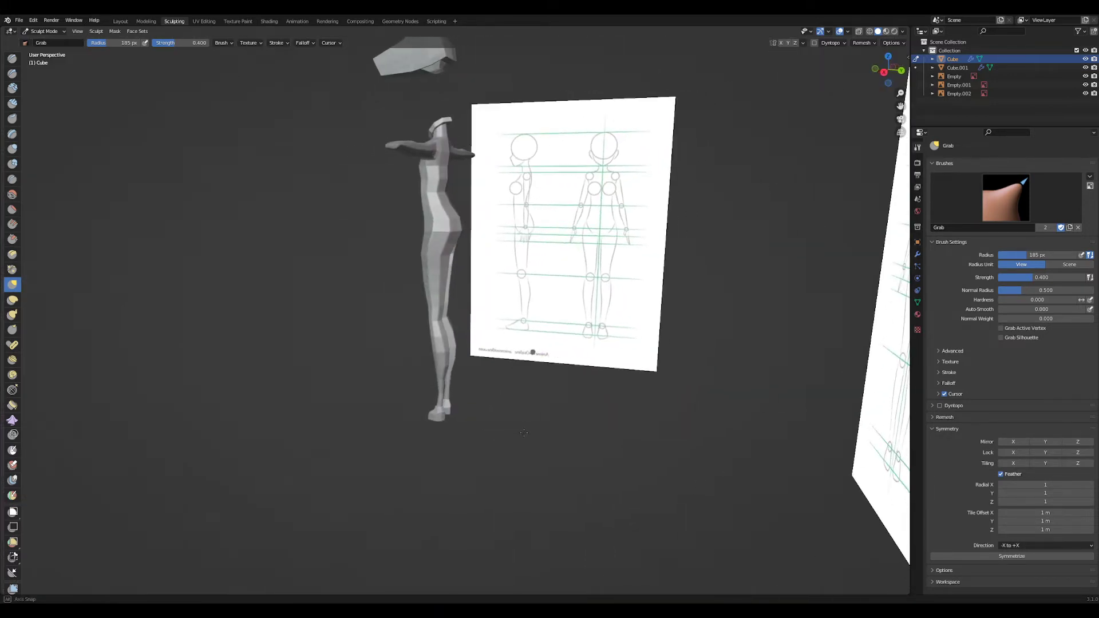
pyautogui.scroll(6, 524, 432)
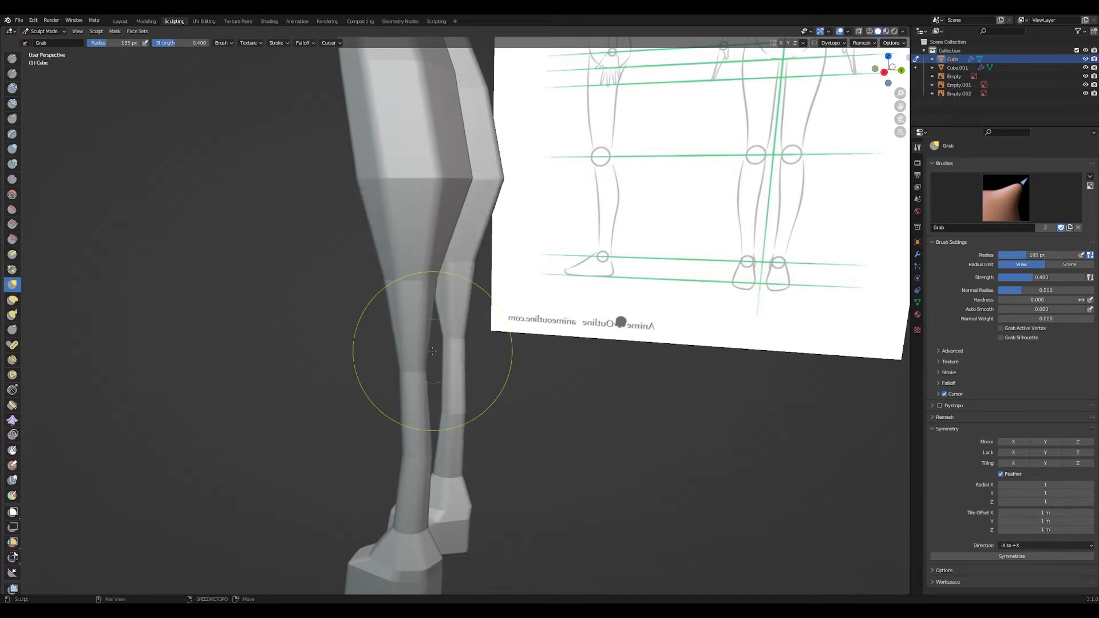
pyautogui.moveTo(441, 307); pyautogui.dragTo(476, 309, button='middle')
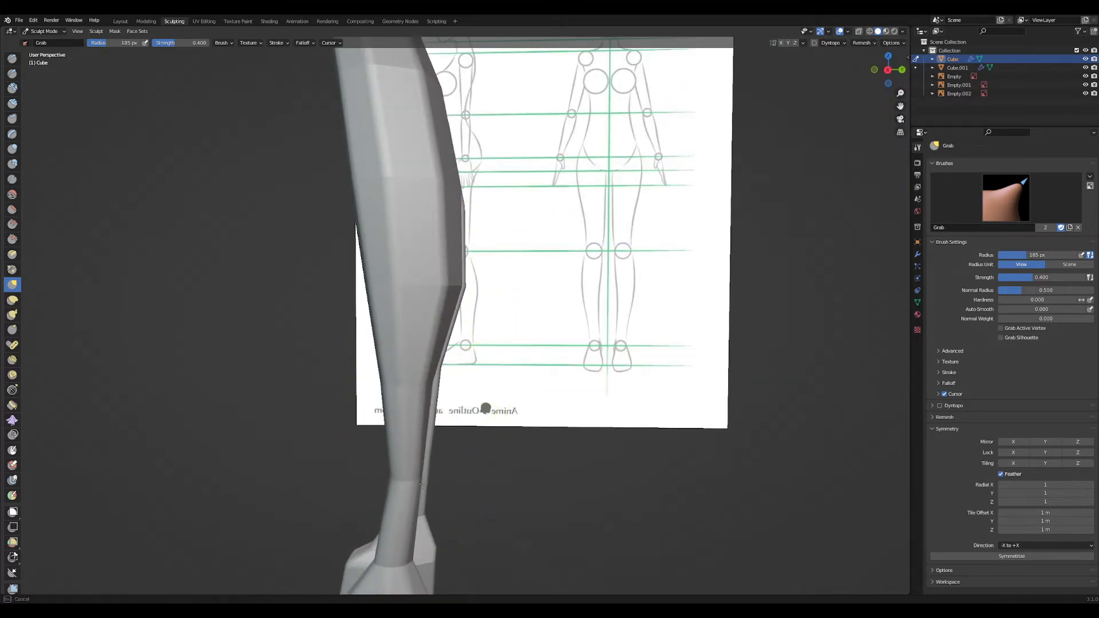
pyautogui.moveTo(422, 484); pyautogui.dragTo(374, 476)
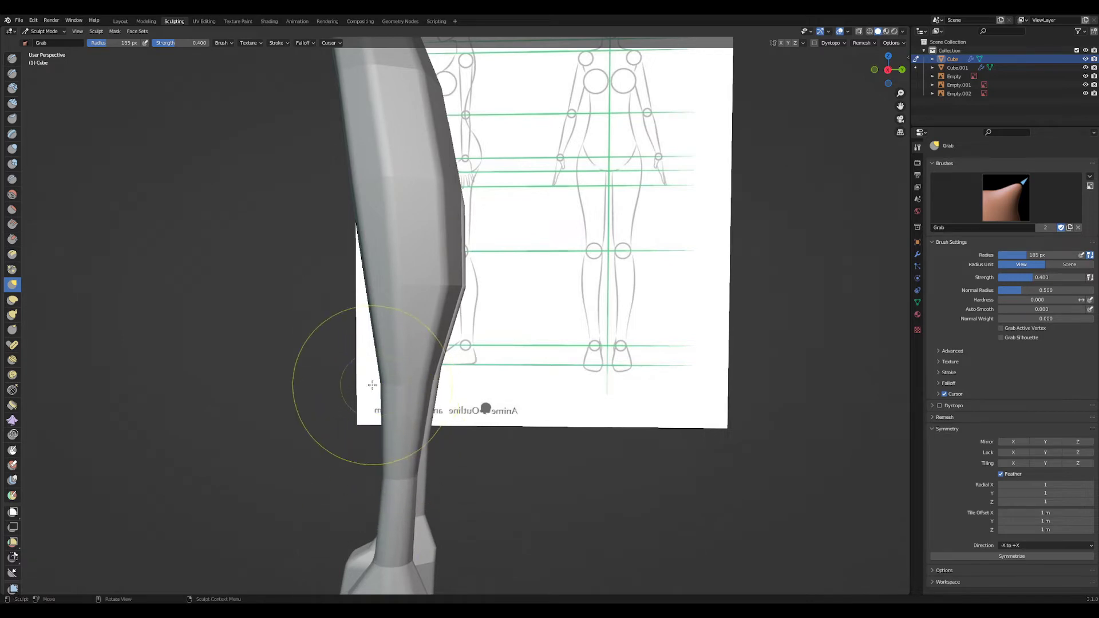
# - Examine the calves, thighs and hips from several angles against the reference drawings
pyautogui.keyDown('ctrl'); pyautogui.moveTo(443, 220); pyautogui.dragTo(444, 344, button='middle'); pyautogui.keyUp('ctrl')
pyautogui.moveTo(444, 344); pyautogui.dragTo(481, 329, button='middle')
pyautogui.scroll(6, 491, 323)
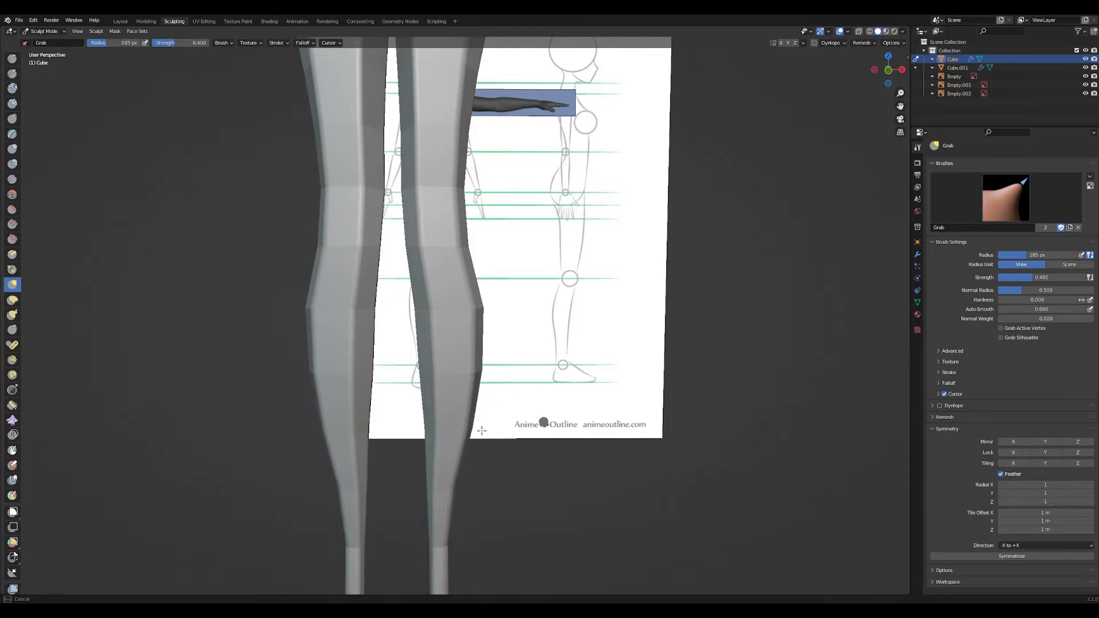
pyautogui.moveTo(478, 437); pyautogui.dragTo(428, 383, button='middle')
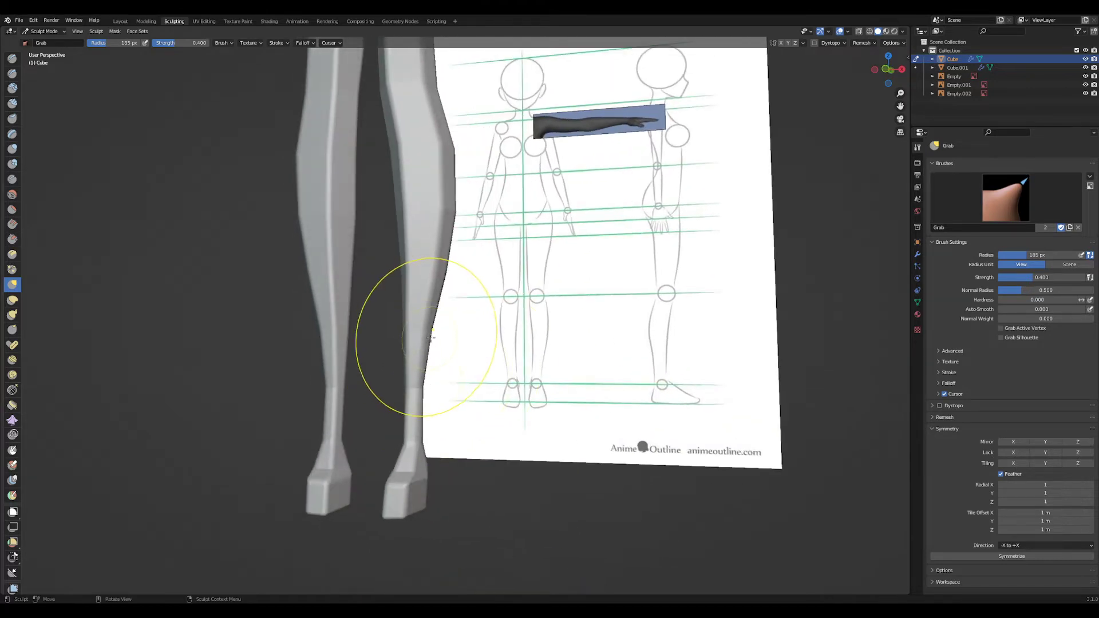
pyautogui.moveTo(438, 338)
pyautogui.mouseDown(button='middle')
pyautogui.moveTo(404, 462)
pyautogui.moveTo(464, 369)
pyautogui.moveTo(422, 447)
pyautogui.moveTo(449, 378)
pyautogui.moveTo(407, 359)
pyautogui.mouseUp(button='middle')
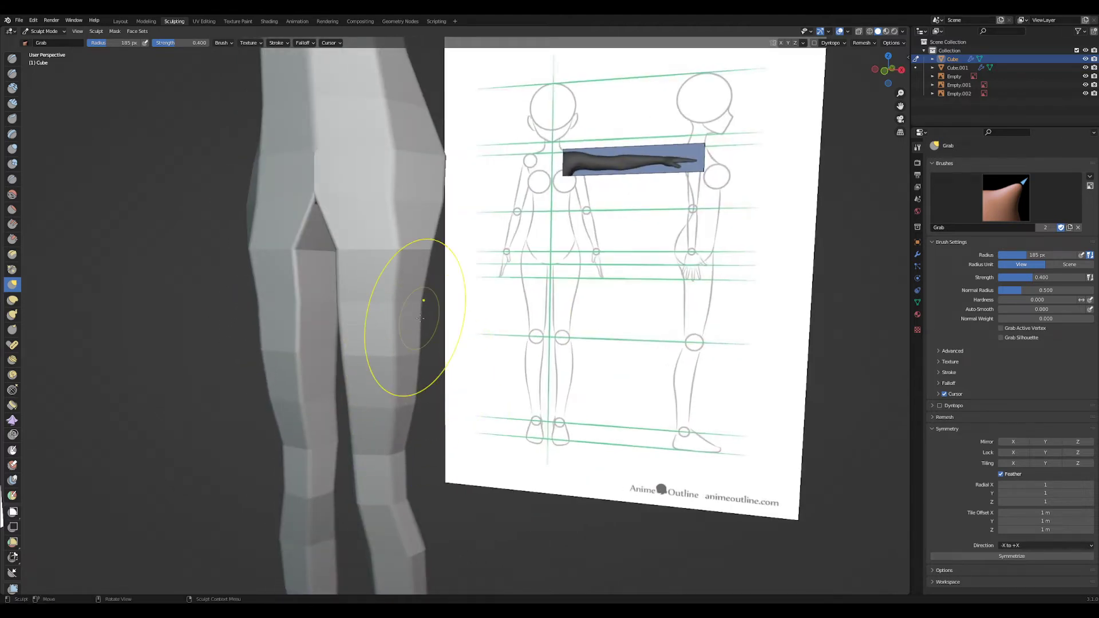
pyautogui.moveTo(432, 314); pyautogui.dragTo(395, 332, button='middle')
pyautogui.scroll(-5, 412, 497)
pyautogui.moveTo(412, 497); pyautogui.dragTo(461, 485, button='middle')
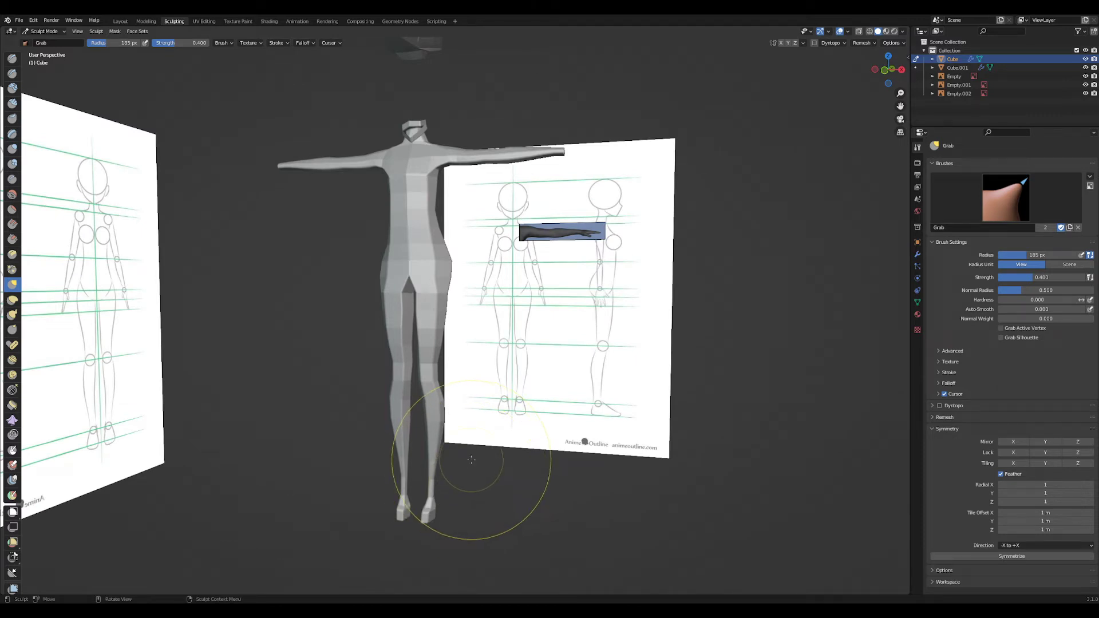
# - Move the vertices around the crotch and inner thighs in Edit Mode, return to Sculpt Mode and check the whole figure
pyautogui.moveTo(473, 460); pyautogui.dragTo(440, 309, button='middle')
pyautogui.moveTo(459, 411)
pyautogui.mouseDown(button='middle')
pyautogui.moveTo(483, 299)
pyautogui.moveTo(502, 273)
pyautogui.mouseUp(button='middle')
pyautogui.press('Tab')
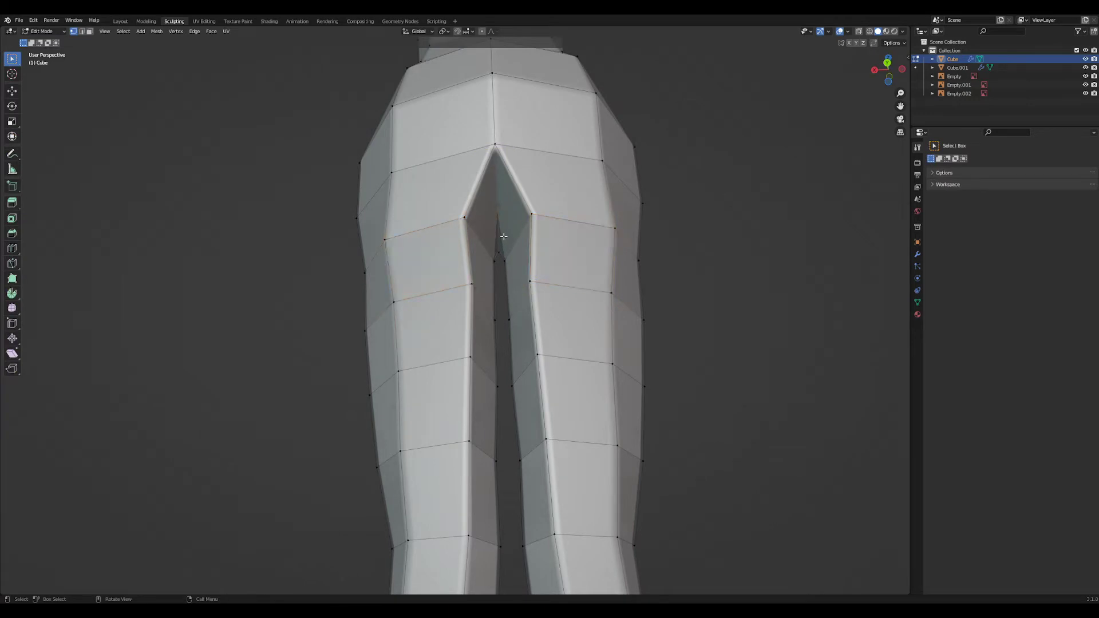
pyautogui.press('g')
pyautogui.click(526, 288)
pyautogui.moveTo(526, 288); pyautogui.dragTo(567, 317, button='middle')
pyautogui.scroll(-6, 567, 317)
pyautogui.press('Tab')
pyautogui.keyDown('shift'); pyautogui.moveTo(554, 235); pyautogui.dragTo(553, 338, button='middle'); pyautogui.keyUp('shift')
pyautogui.moveTo(553, 338)
pyautogui.mouseDown(button='middle')
pyautogui.moveTo(545, 393)
pyautogui.moveTo(563, 338)
pyautogui.moveTo(565, 367)
pyautogui.mouseUp(button='middle')
pyautogui.scroll(-5, 545, 393)
pyautogui.scroll(2, 550, 358)
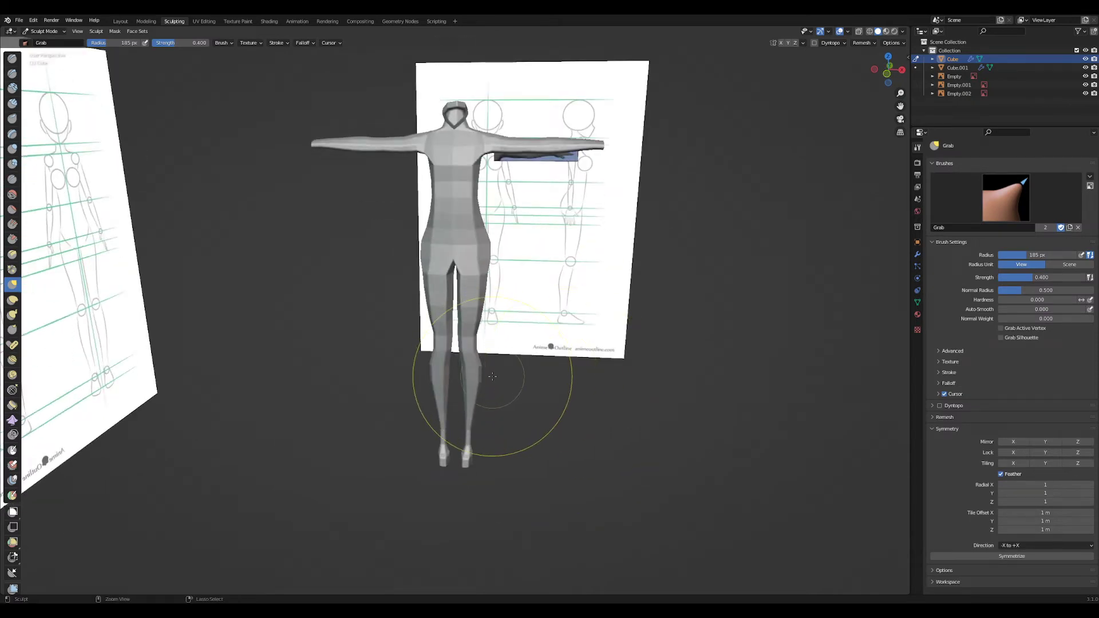
# - Try pulling the buttocks far backward with the Grab brush at a 406 px radius, and undo the stroke
pyautogui.keyDown('ctrl'); pyautogui.moveTo(493, 377); pyautogui.dragTo(527, 287, button='middle'); pyautogui.keyUp('ctrl')
pyautogui.moveTo(508, 210); pyautogui.dragTo(485, 219, button='middle')
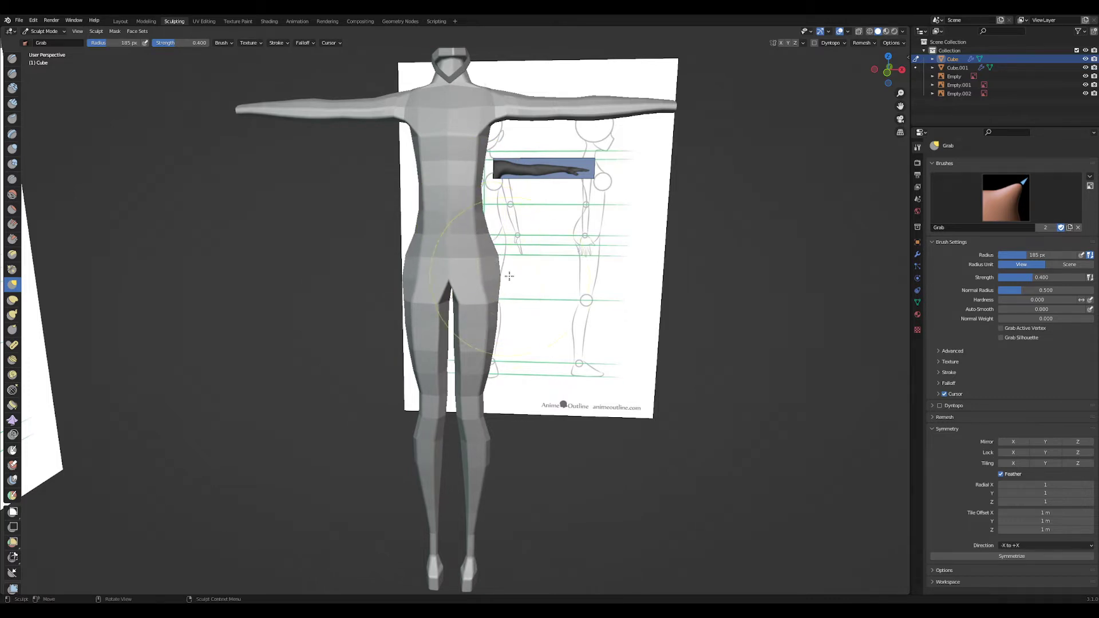
pyautogui.moveTo(499, 277); pyautogui.dragTo(516, 384, button='middle')
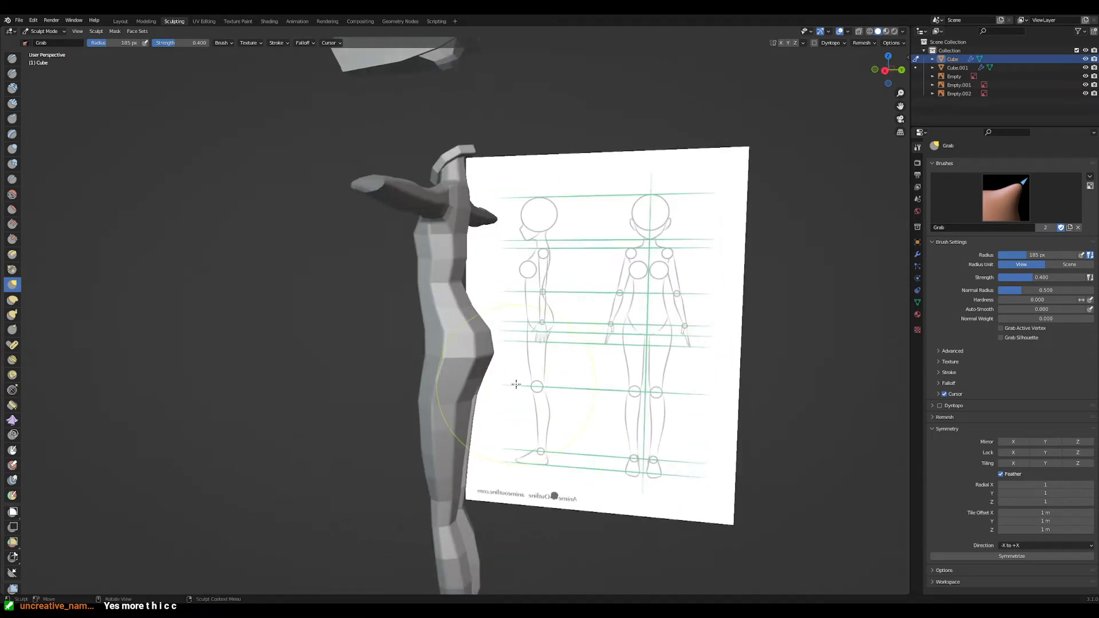
pyautogui.press('f')
pyautogui.click(591, 359)
pyautogui.moveTo(488, 355); pyautogui.dragTo(1098, 506)
pyautogui.hotkey('ctrl', 'z')
# - Try stretching the buttocks backward with the Grab brush at a 178 px radius, and inspect the exaggerated silhouette
pyautogui.press('f')
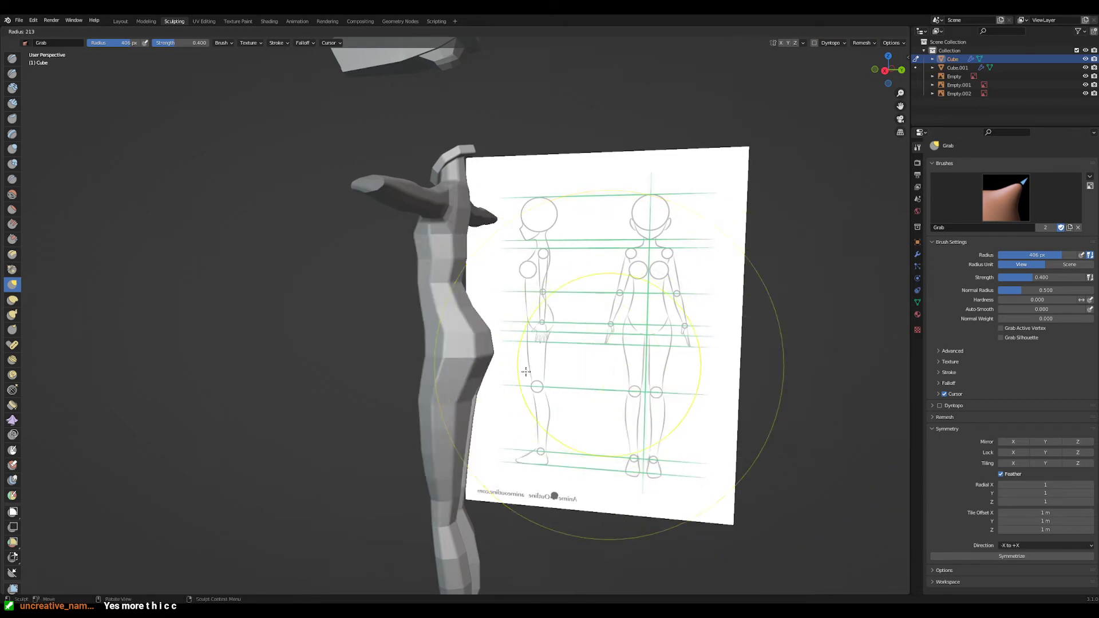
pyautogui.click(525, 369)
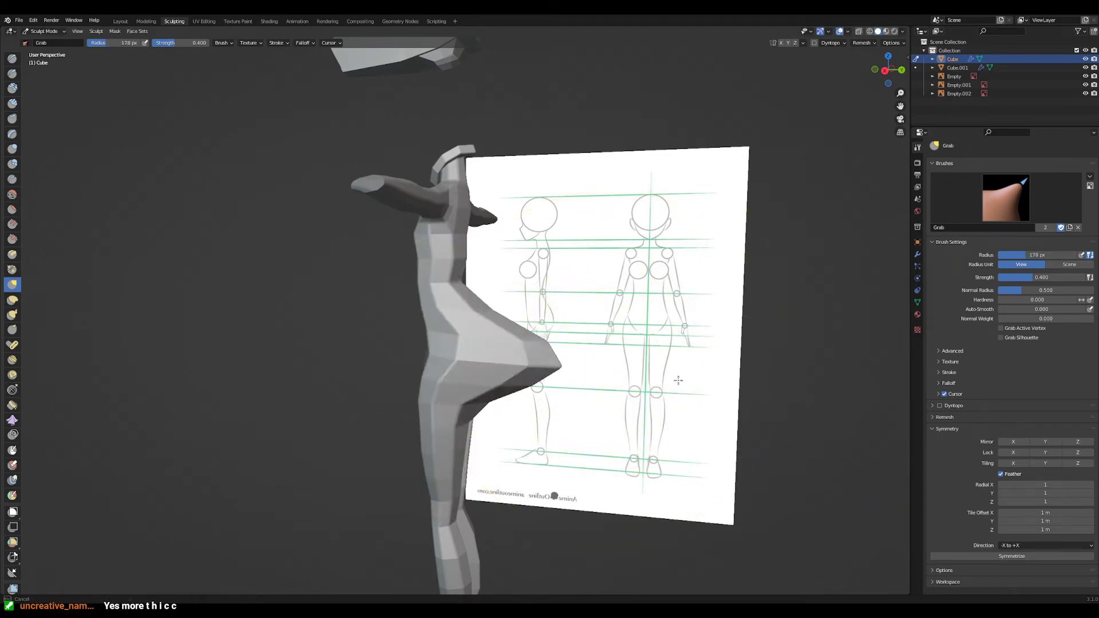
pyautogui.moveTo(678, 381); pyautogui.dragTo(930, 422)
pyautogui.moveTo(658, 404)
pyautogui.mouseDown(button='middle')
pyautogui.moveTo(530, 400)
pyautogui.moveTo(571, 472)
pyautogui.mouseUp(button='middle')
pyautogui.scroll(-3, 530, 400)
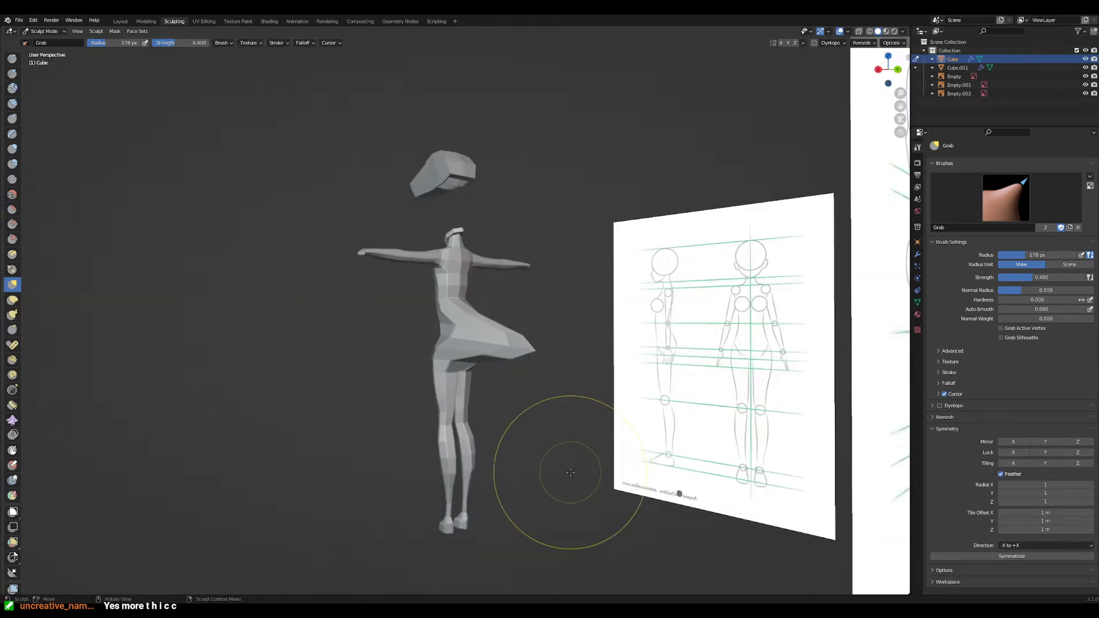
pyautogui.scroll(4, 570, 472)
pyautogui.moveTo(633, 344); pyautogui.dragTo(558, 289, button='middle')
pyautogui.scroll(-3, 478, 279)
pyautogui.scroll(2, 549, 321)
# - Set the Grab brush radius to 219 px and push the small of the back slightly forward
pyautogui.keyDown('shift'); pyautogui.moveTo(486, 367); pyautogui.dragTo(500, 255, button='middle'); pyautogui.keyUp('shift')
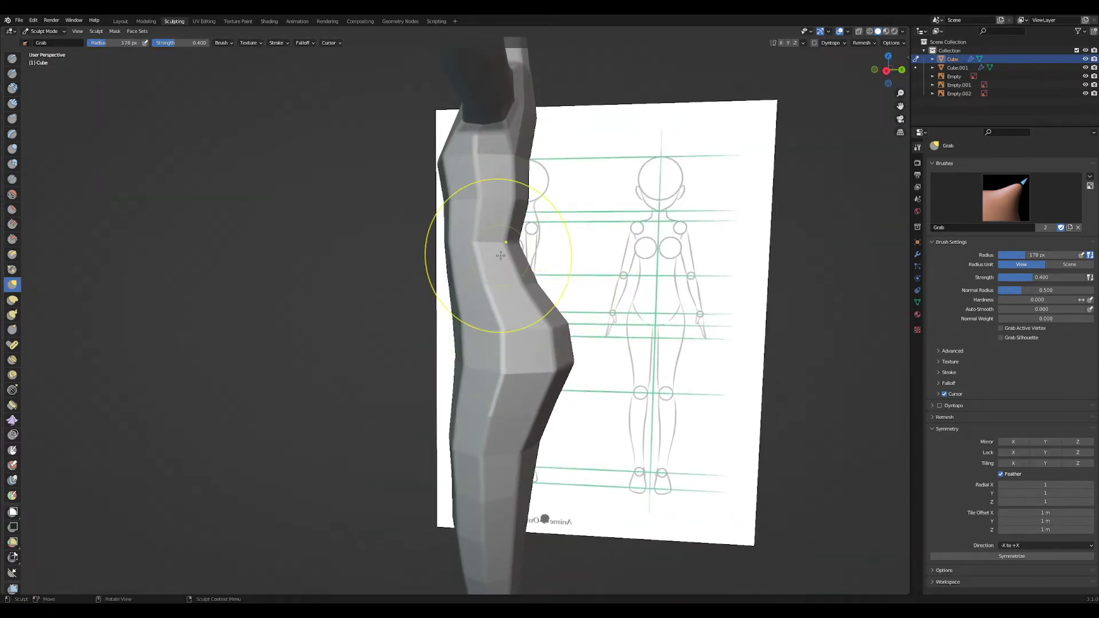
pyautogui.press('f')
pyautogui.click(524, 243)
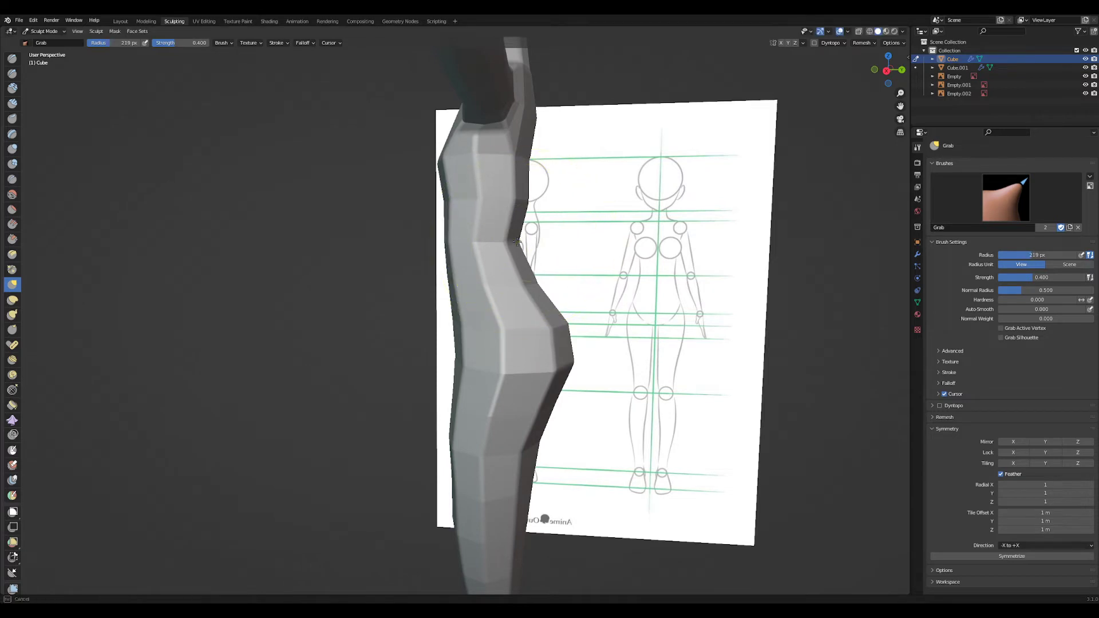
pyautogui.moveTo(518, 243); pyautogui.dragTo(499, 242)
# - Pull the chest forward and push the upper abdomen beneath it inward with the Grab brush, checking the torso shape
pyautogui.moveTo(485, 262); pyautogui.dragTo(564, 280, button='middle')
pyautogui.keyDown('shift'); pyautogui.moveTo(533, 282); pyautogui.dragTo(541, 314, button='middle'); pyautogui.keyUp('shift')
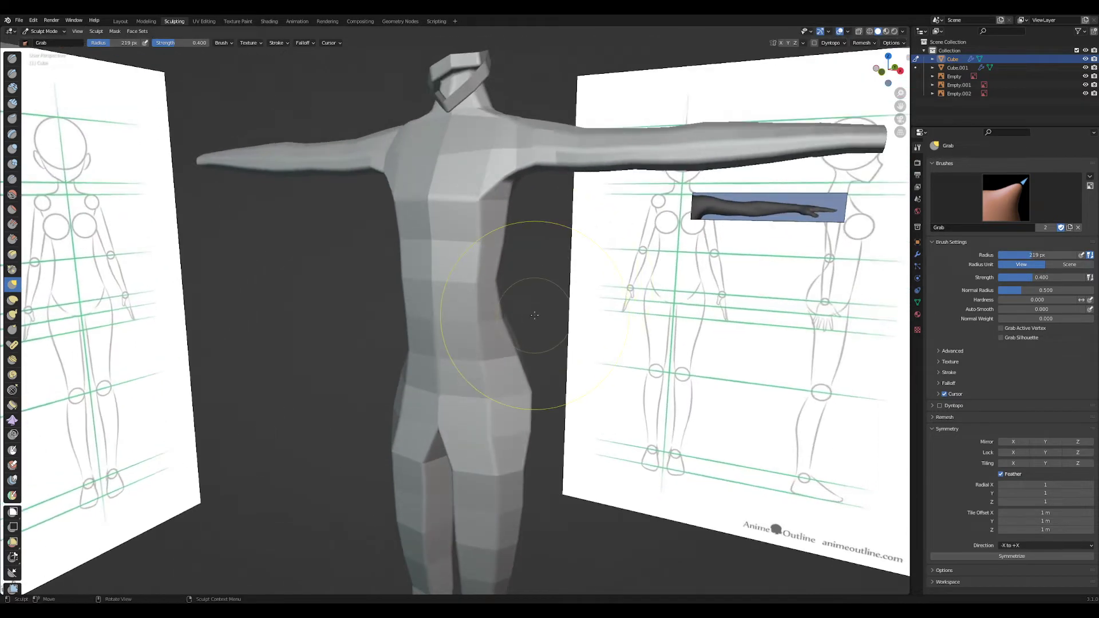
pyautogui.moveTo(493, 287)
pyautogui.mouseDown(button='middle')
pyautogui.moveTo(521, 287)
pyautogui.moveTo(478, 401)
pyautogui.mouseUp(button='middle')
pyautogui.moveTo(541, 327)
pyautogui.mouseDown(button='middle')
pyautogui.moveTo(547, 343)
pyautogui.moveTo(561, 324)
pyautogui.mouseUp(button='middle')
pyautogui.keyDown('shift'); pyautogui.moveTo(536, 282); pyautogui.dragTo(406, 345, button='middle'); pyautogui.keyUp('shift')
pyautogui.moveTo(383, 351); pyautogui.dragTo(346, 359)
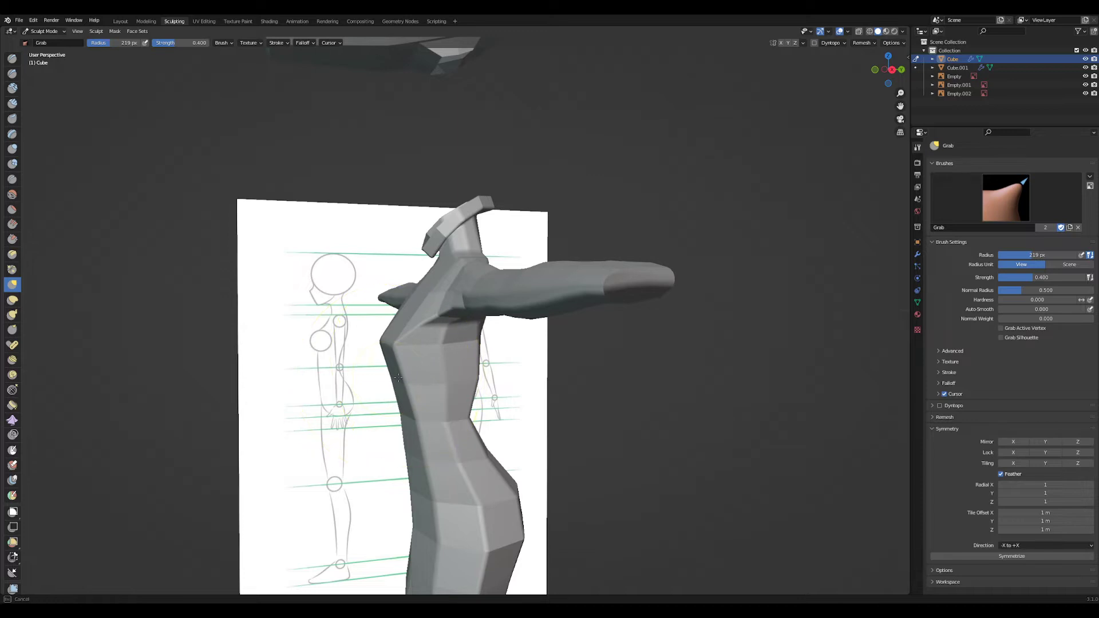
pyautogui.moveTo(387, 390)
pyautogui.mouseDown()
pyautogui.moveTo(426, 367)
pyautogui.moveTo(413, 365)
pyautogui.mouseUp()
pyautogui.moveTo(407, 367); pyautogui.dragTo(549, 380, button='middle')
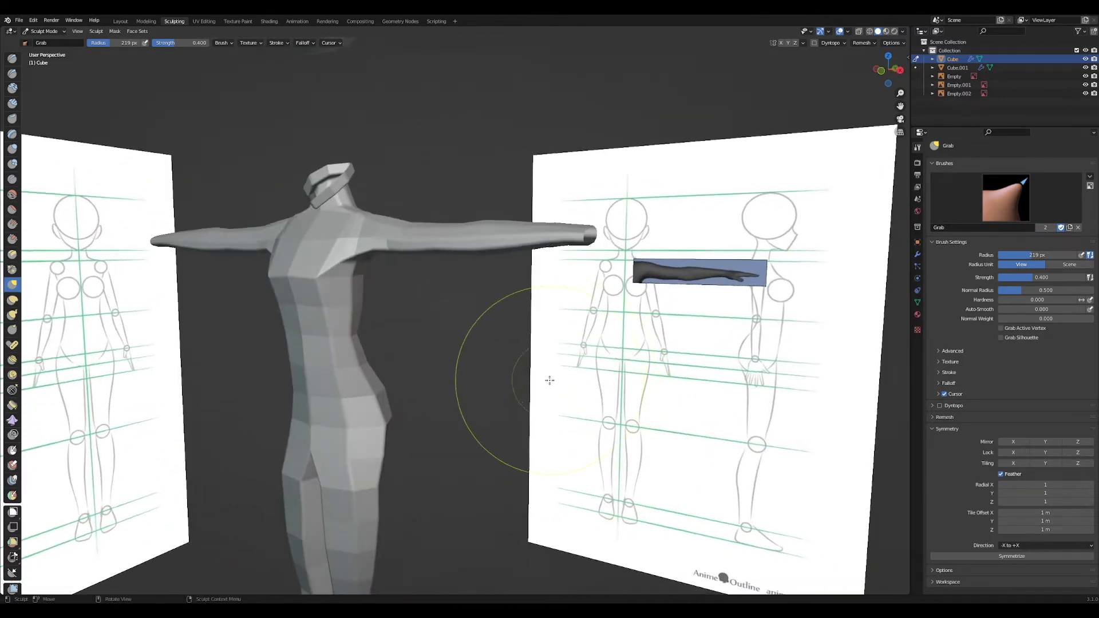
# - Switch to the Layout workspace and enter Edit Mode on the body mesh
pyautogui.click(120, 22)
pyautogui.moveTo(481, 240)
pyautogui.mouseDown(button='middle')
pyautogui.moveTo(482, 339)
pyautogui.moveTo(499, 336)
pyautogui.moveTo(569, 253)
pyautogui.moveTo(501, 245)
pyautogui.mouseUp(button='middle')
pyautogui.press('Tab')
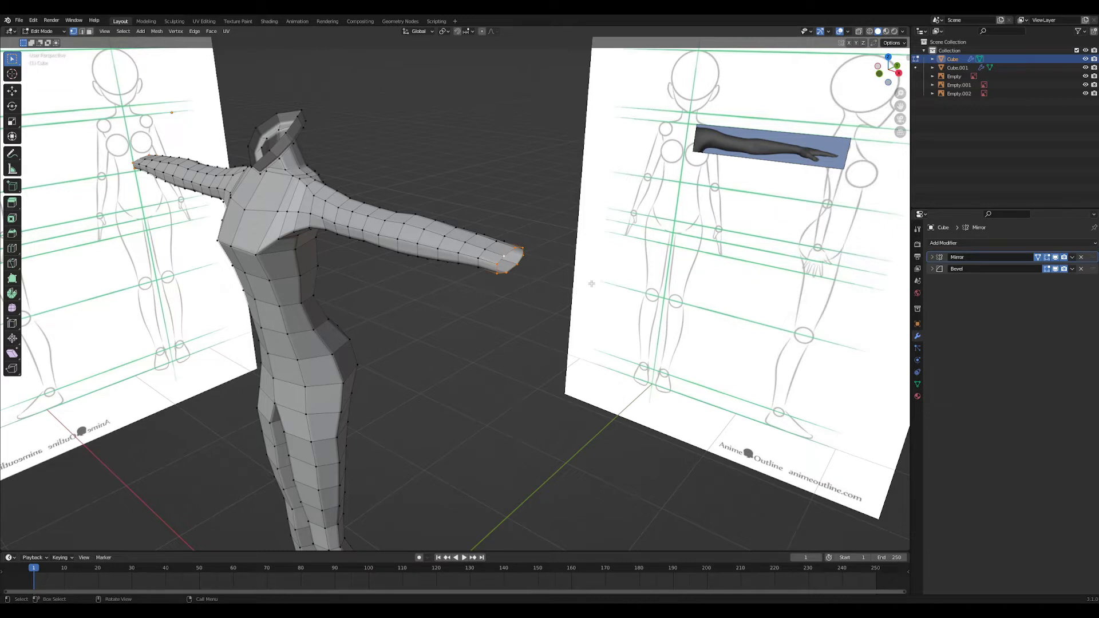
pyautogui.moveTo(582, 265); pyautogui.dragTo(572, 248, button='middle')
pyautogui.press('s')
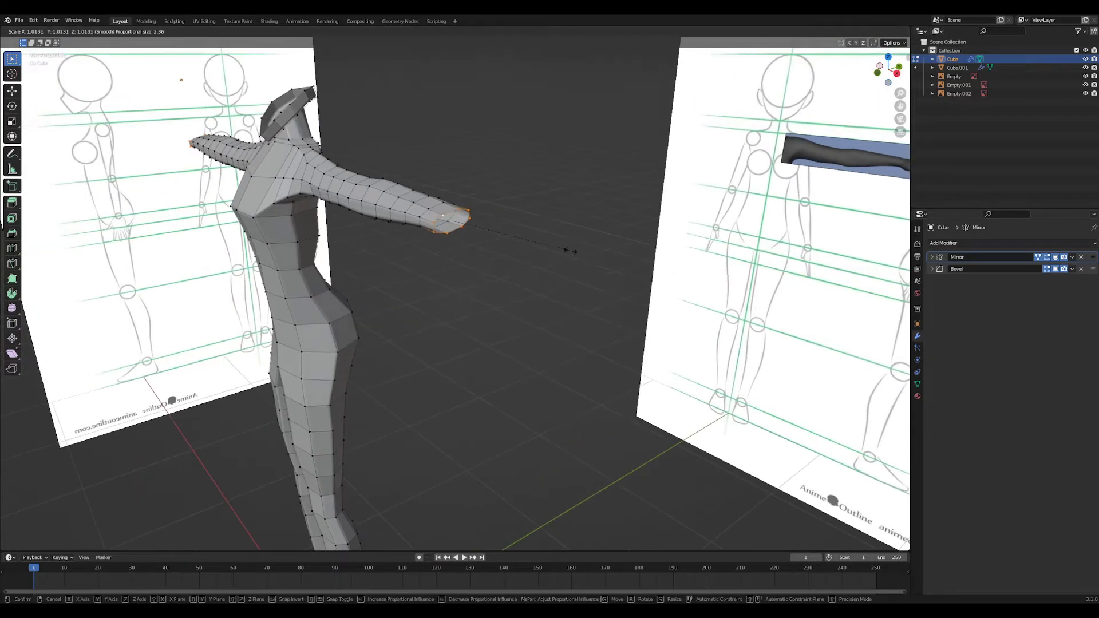
pyautogui.scroll(10, 594, 259)
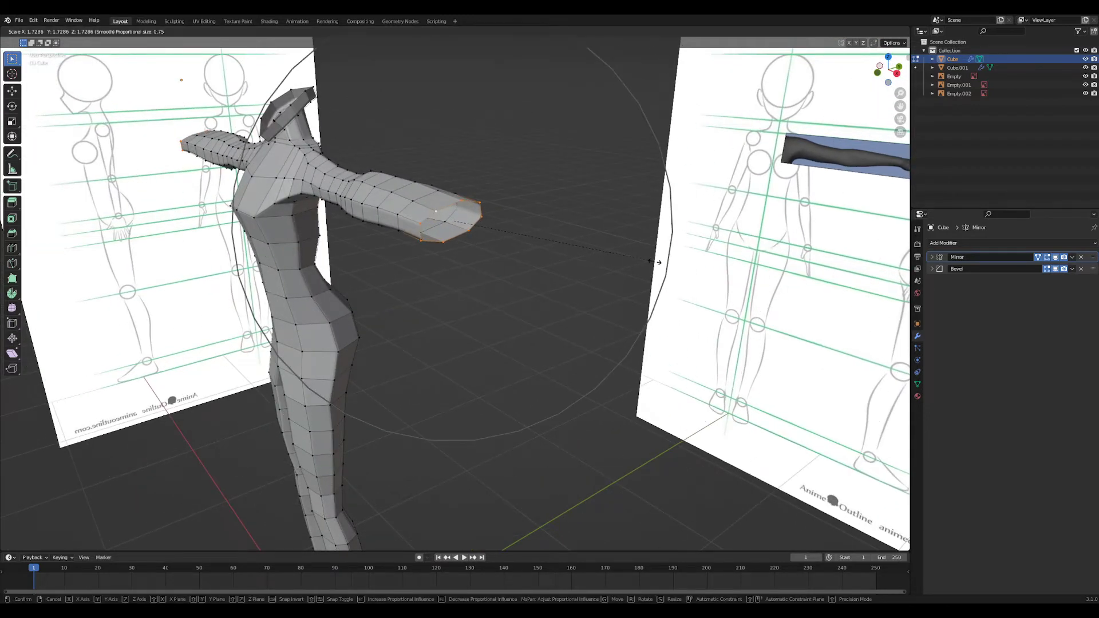
pyautogui.scroll(-8, 723, 274)
pyautogui.click(527, 292)
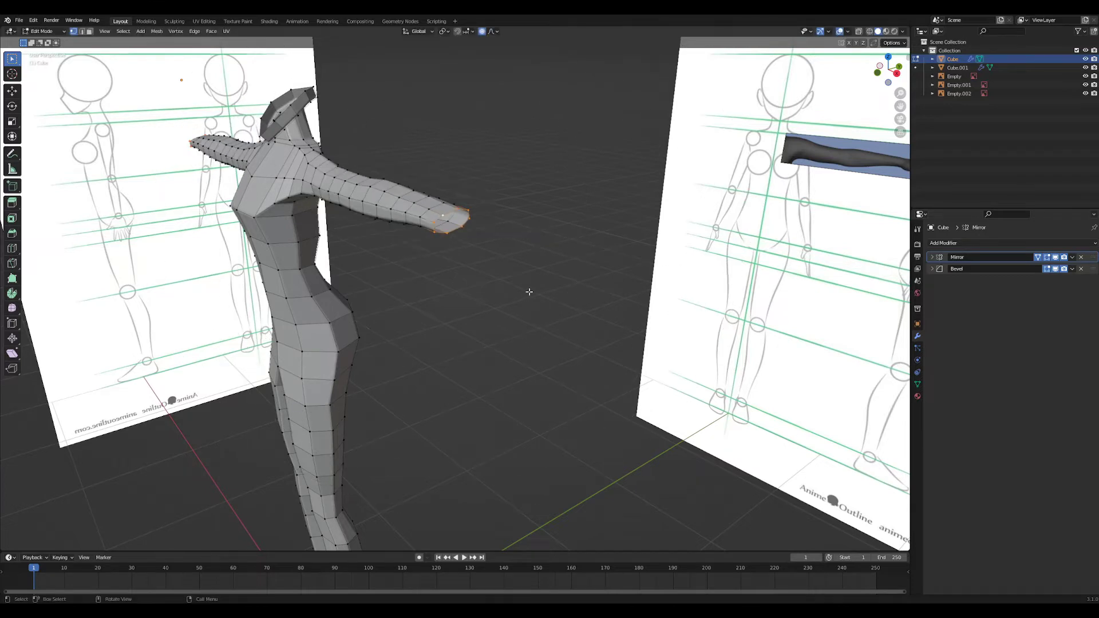
pyautogui.moveTo(527, 292); pyautogui.dragTo(572, 280, button='middle')
pyautogui.press('KP_1')
pyautogui.keyDown('ctrl'); pyautogui.moveTo(705, 245); pyautogui.dragTo(611, 241, button='middle'); pyautogui.keyUp('ctrl')
pyautogui.press('s')
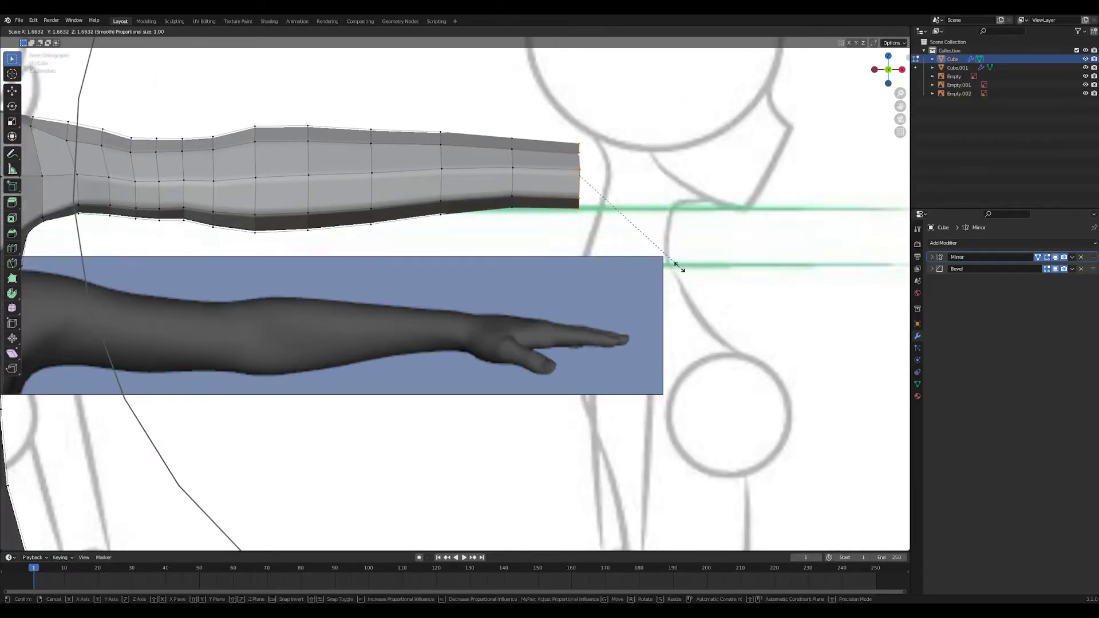
pyautogui.scroll(7, 678, 267)
pyautogui.rightClick(677, 266)
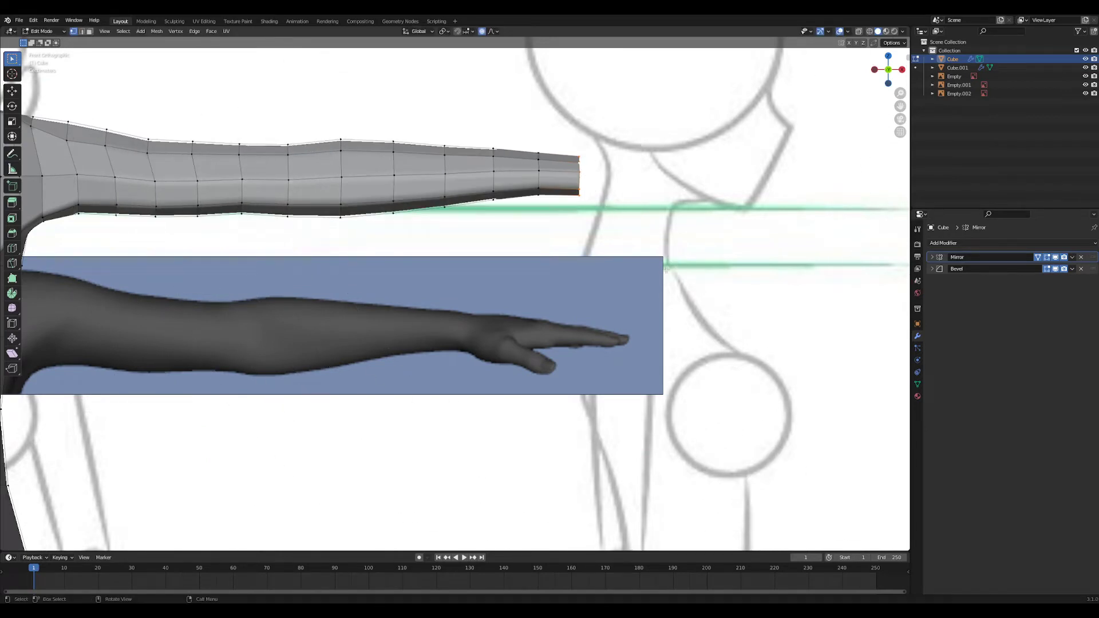
# - Add two edge loops to the arm, one close to each side of the existing elbow loop
pyautogui.moveTo(644, 275); pyautogui.dragTo(562, 423, button='middle')
pyautogui.press('KP_7')
pyautogui.keyDown('shift'); pyautogui.moveTo(561, 424); pyautogui.dragTo(606, 286, button='middle'); pyautogui.keyUp('shift')
pyautogui.keyDown('ctrl'); pyautogui.moveTo(607, 286); pyautogui.dragTo(386, 538, button='middle'); pyautogui.keyUp('ctrl')
pyautogui.keyDown('shift'); pyautogui.moveTo(387, 538); pyautogui.dragTo(470, 417, button='middle'); pyautogui.keyUp('shift')
pyautogui.keyDown('ctrl'); pyautogui.moveTo(465, 297); pyautogui.dragTo(469, 378, button='middle'); pyautogui.keyUp('ctrl')
pyautogui.moveTo(469, 378); pyautogui.dragTo(493, 232, button='middle')
pyautogui.keyDown('ctrl'); pyautogui.moveTo(492, 232); pyautogui.dragTo(498, 422, button='middle'); pyautogui.keyUp('ctrl')
pyautogui.press('KP_1')
pyautogui.scroll(5, 443, 296)
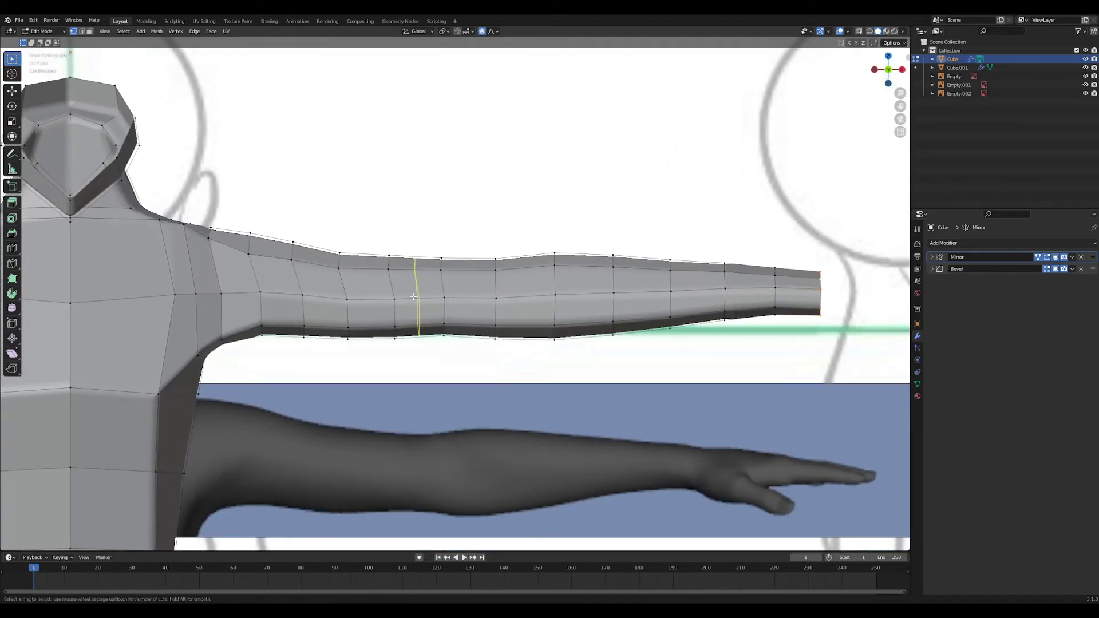
pyautogui.click(414, 296)
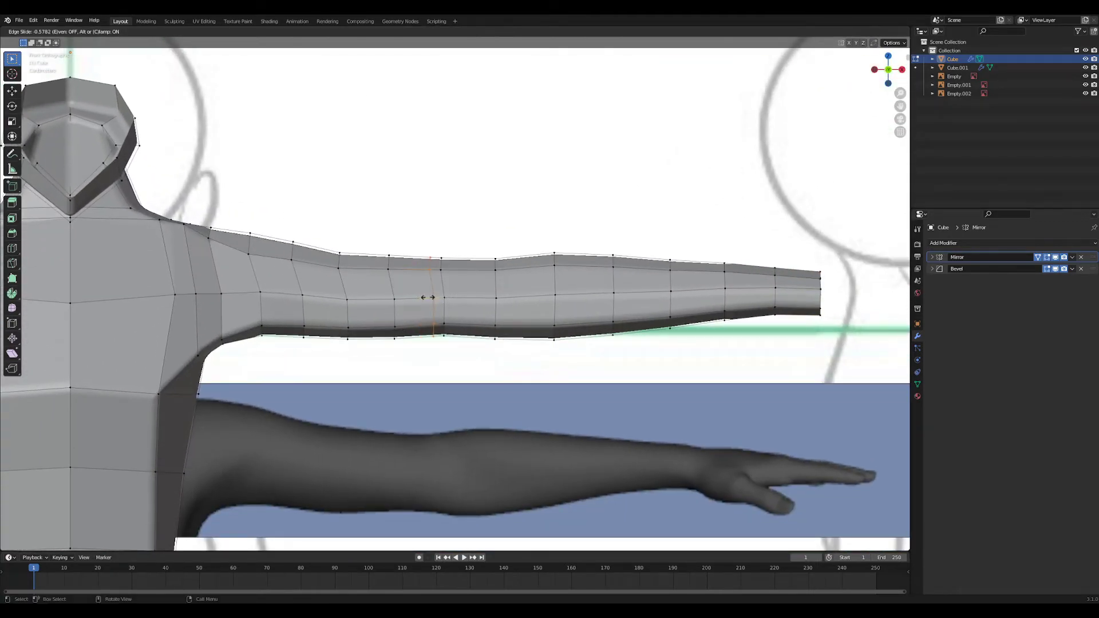
pyautogui.moveTo(432, 296); pyautogui.dragTo(453, 299)
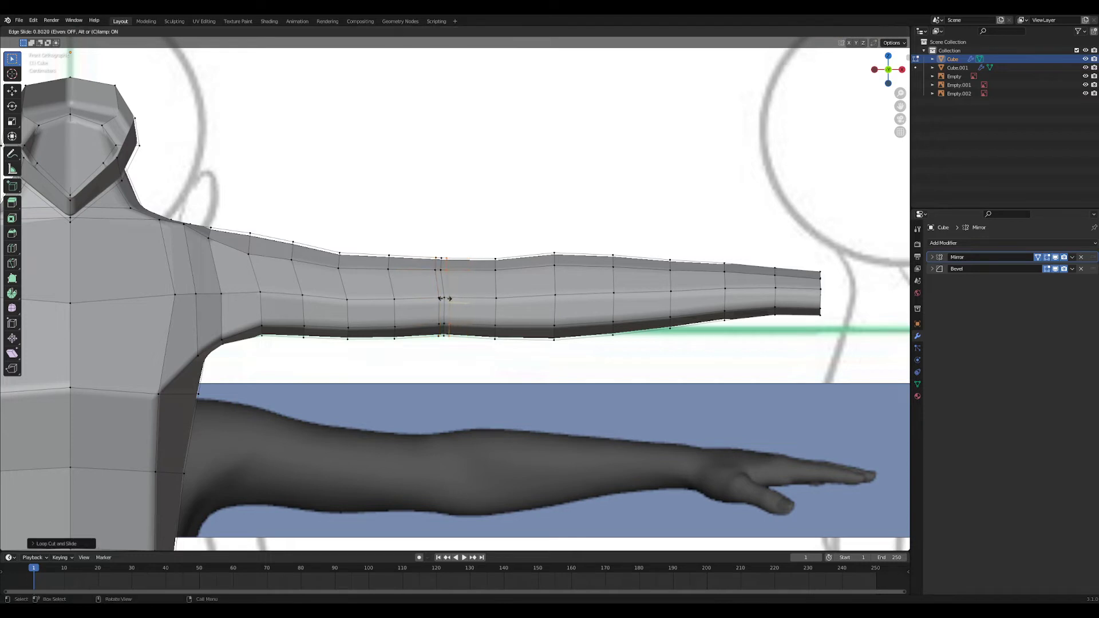
pyautogui.click(445, 299)
# - Select the three closely spaced elbow edge loops in the top view, through the whole arm
pyautogui.moveTo(452, 299); pyautogui.dragTo(487, 355, button='middle')
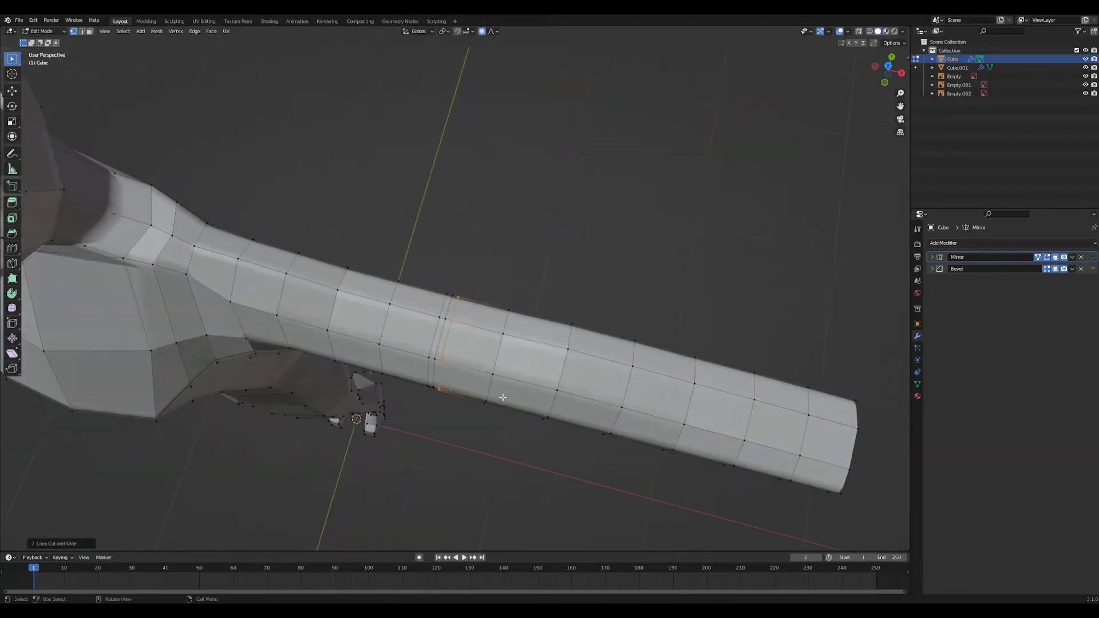
pyautogui.press('KP_7')
pyautogui.hotkey('shift', 'z')
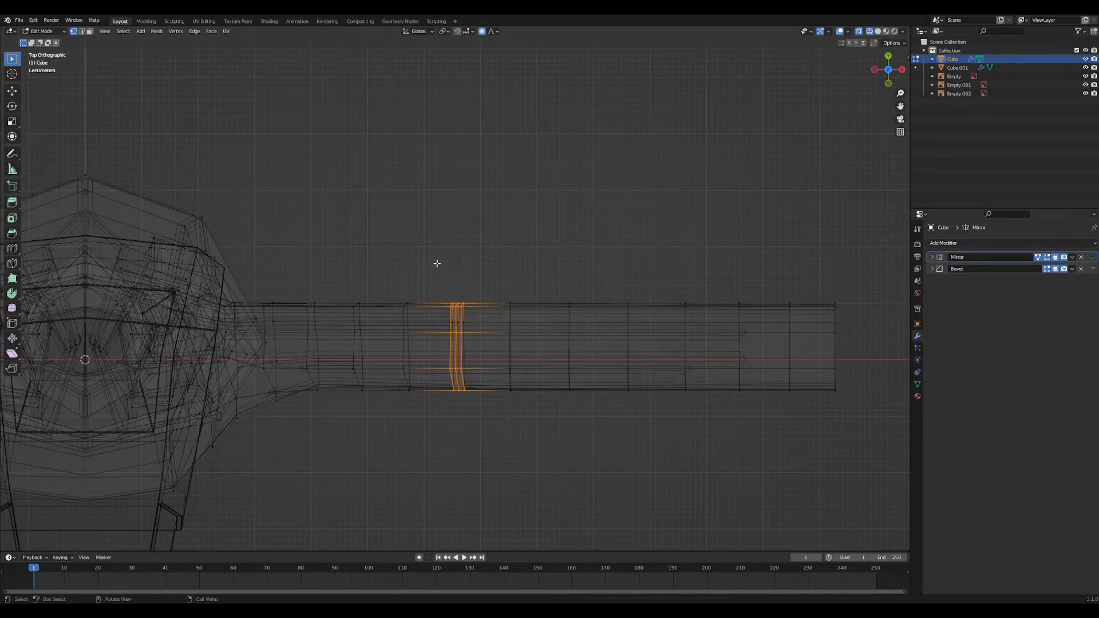
pyautogui.press('z')
pyautogui.click(712, 445)
pyautogui.press('g')
pyautogui.press('y')
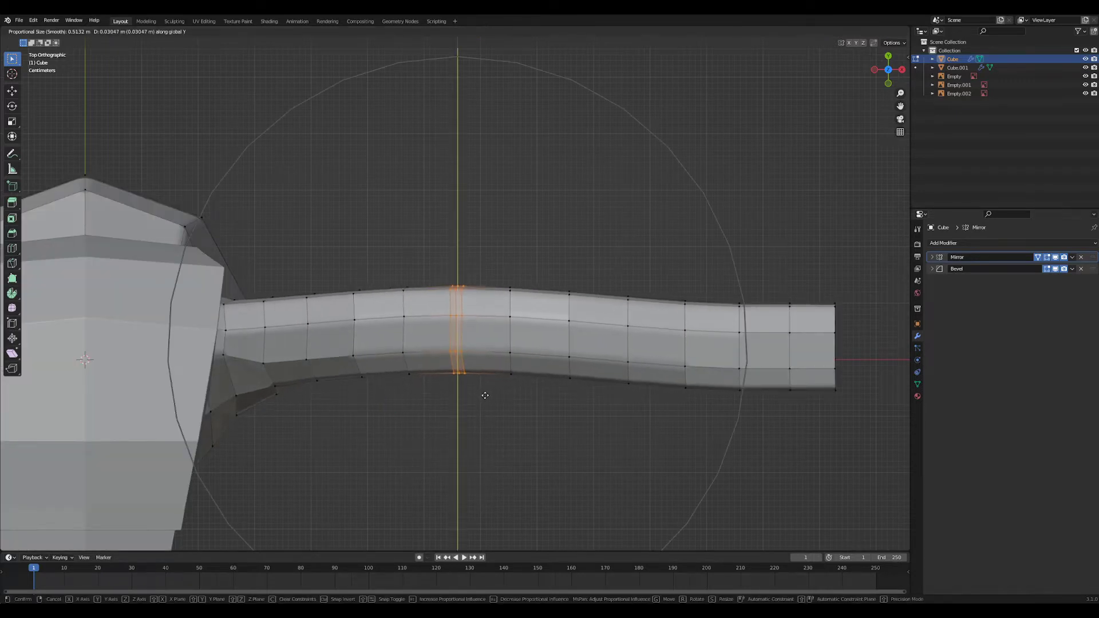
pyautogui.scroll(9, 485, 395)
pyautogui.rightClick(485, 395)
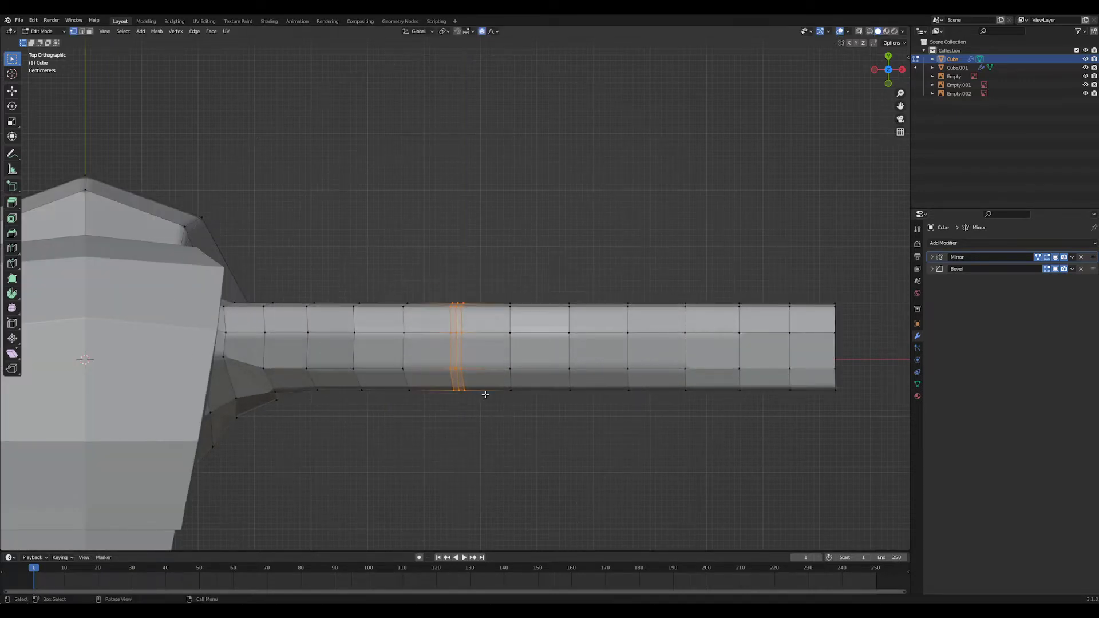
# - Move the three elbow loops about 0.02 m backward along Y without proportional editing
pyautogui.press('g')
pyautogui.press('y')
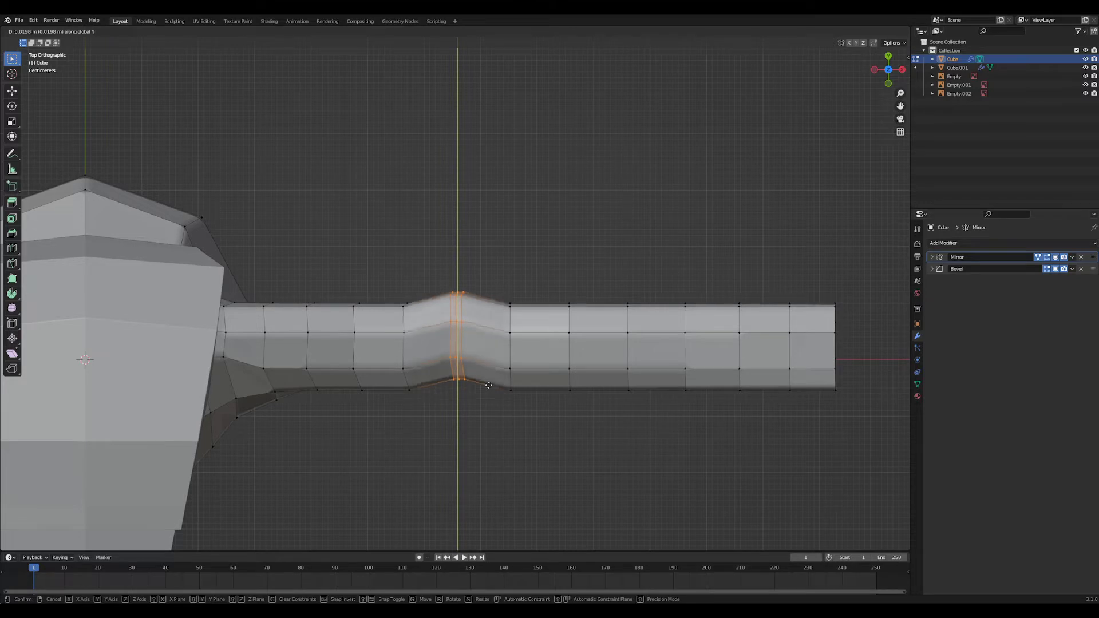
pyautogui.click(488, 385)
# - Select the forearm beyond the elbow loops, rotate it slightly forward and shift it about 0.003 m forward along Y
pyautogui.hotkey('shift', 'z')
pyautogui.moveTo(490, 223); pyautogui.dragTo(861, 463)
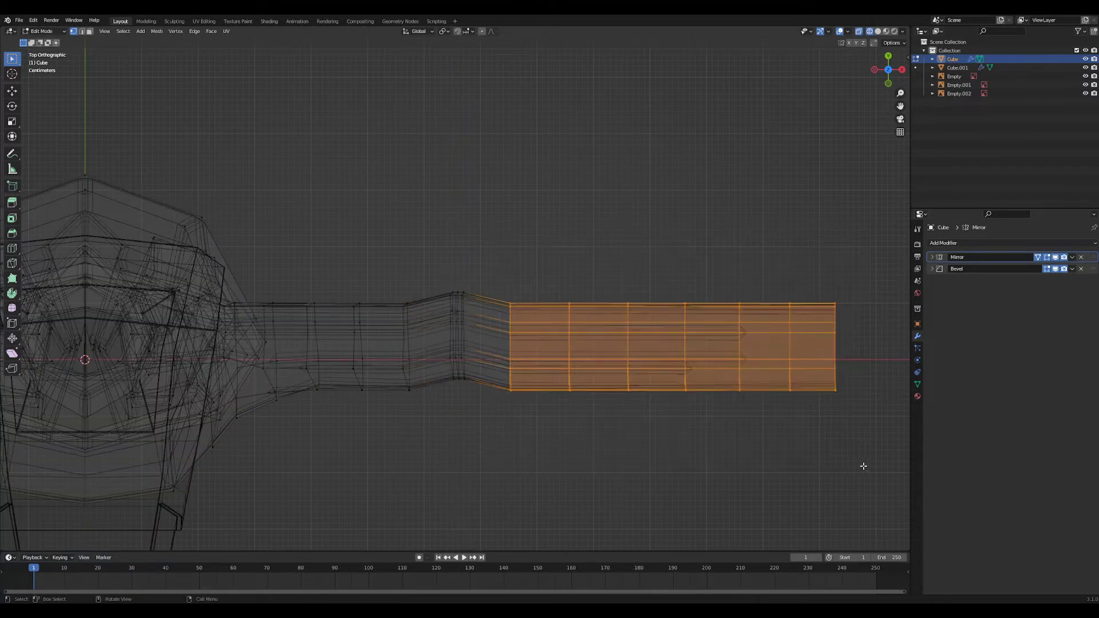
pyautogui.hotkey('shift', 'z')
pyautogui.press('r')
pyautogui.click(841, 349)
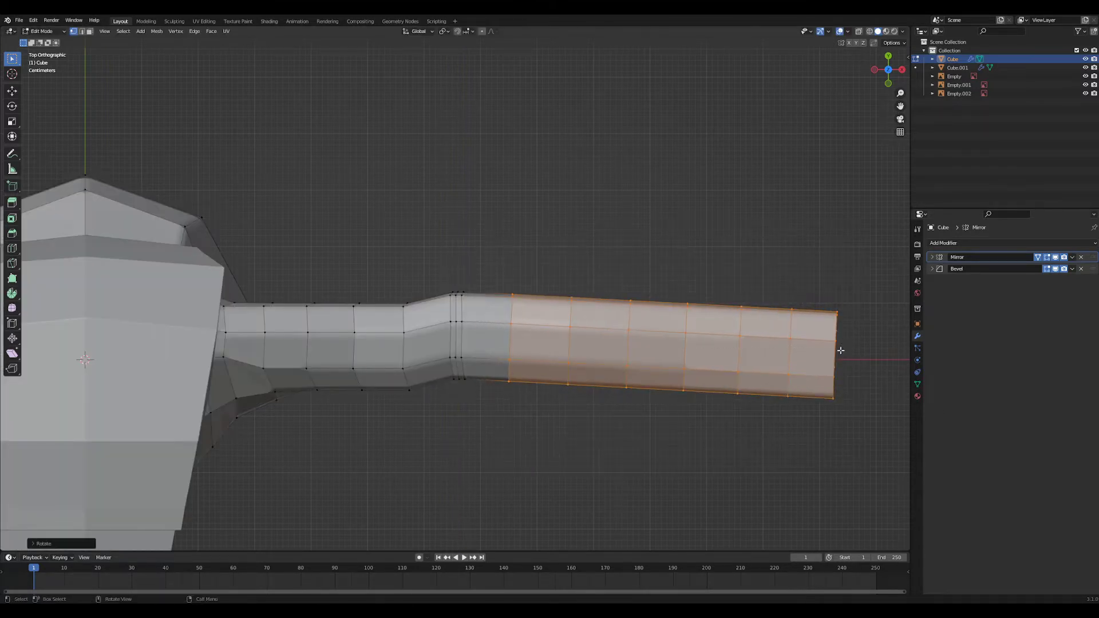
pyautogui.press('g')
pyautogui.press('y')
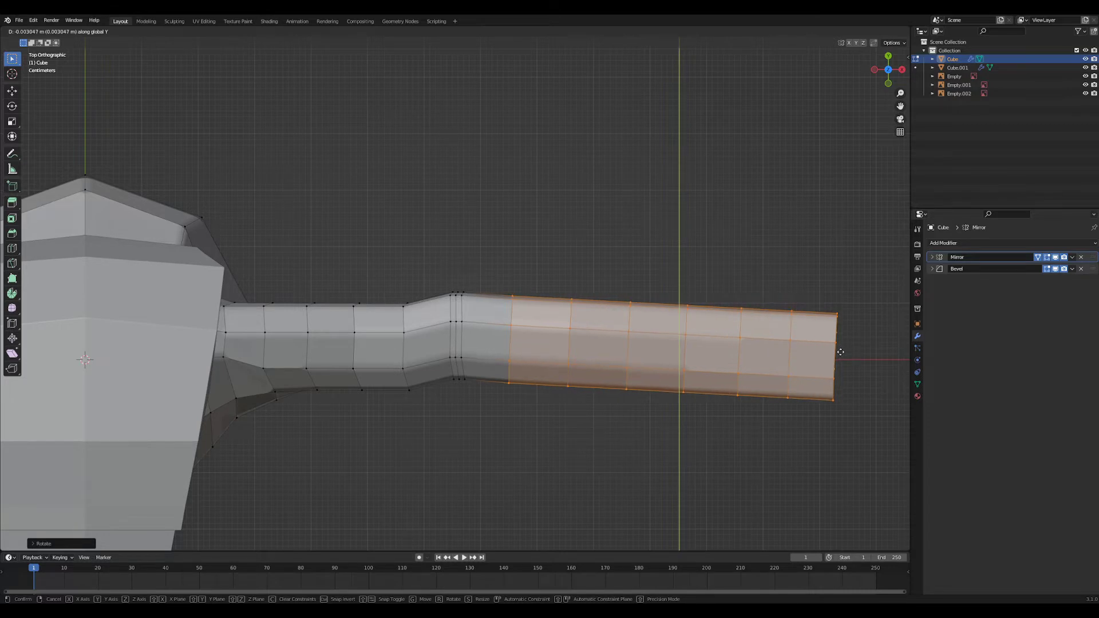
pyautogui.click(841, 352)
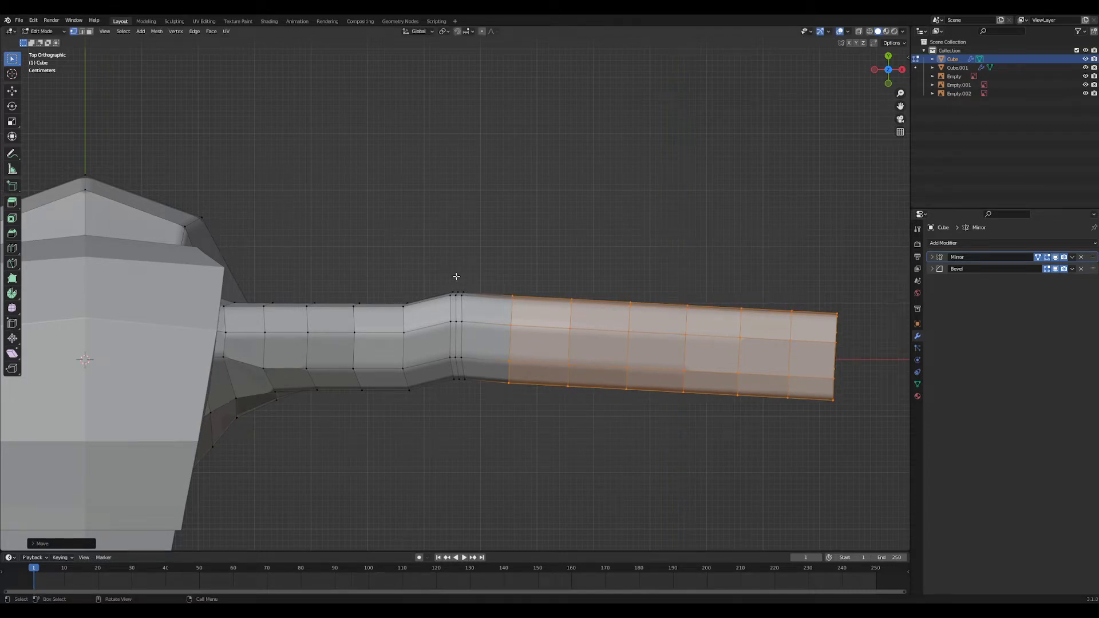
# - Add the elbow loops to the forearm selection, then rotate and shift it back in line with the upper arm
pyautogui.hotkey('shift', 'z')
pyautogui.keyDown('shift'); pyautogui.moveTo(422, 260); pyautogui.dragTo(800, 443); pyautogui.keyUp('shift')
pyautogui.press('z')
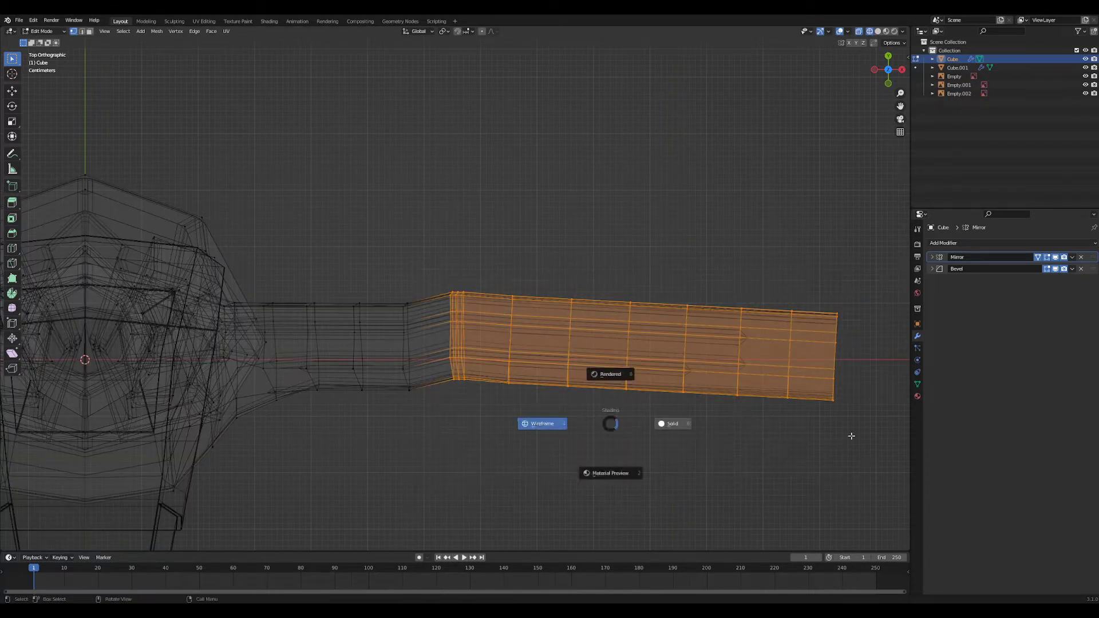
pyautogui.click(852, 434)
pyautogui.press('r')
pyautogui.click(859, 430)
pyautogui.press('g')
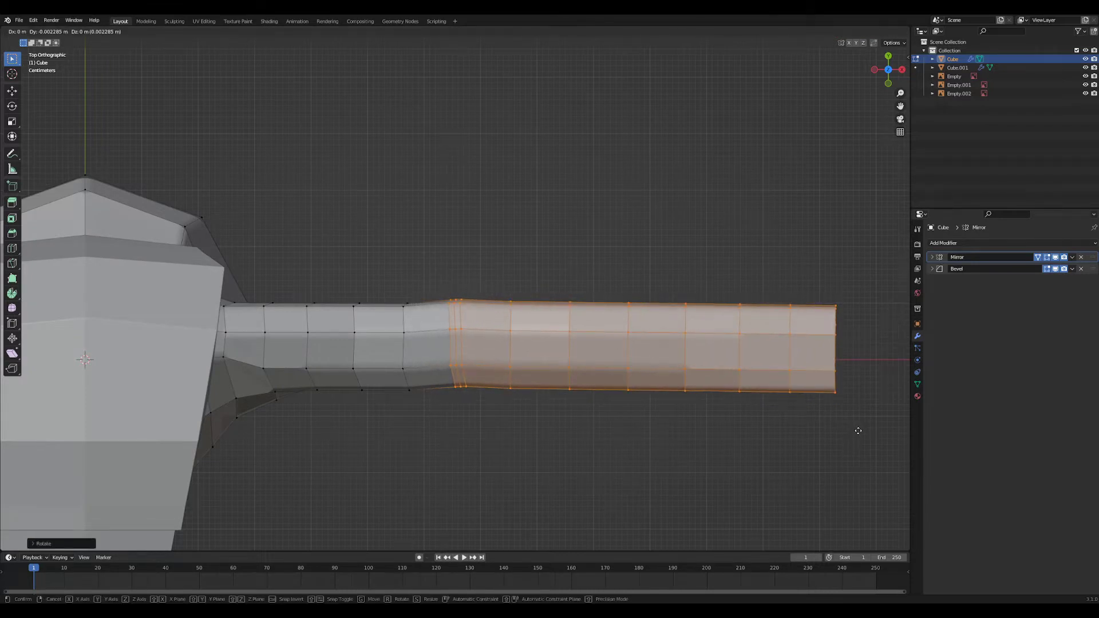
pyautogui.click(858, 430)
# - Angle the elbow and forearm forward by rotating them, then move them about 0.038 m forward along Y to meet the upper arm
pyautogui.press('r')
pyautogui.click(864, 442)
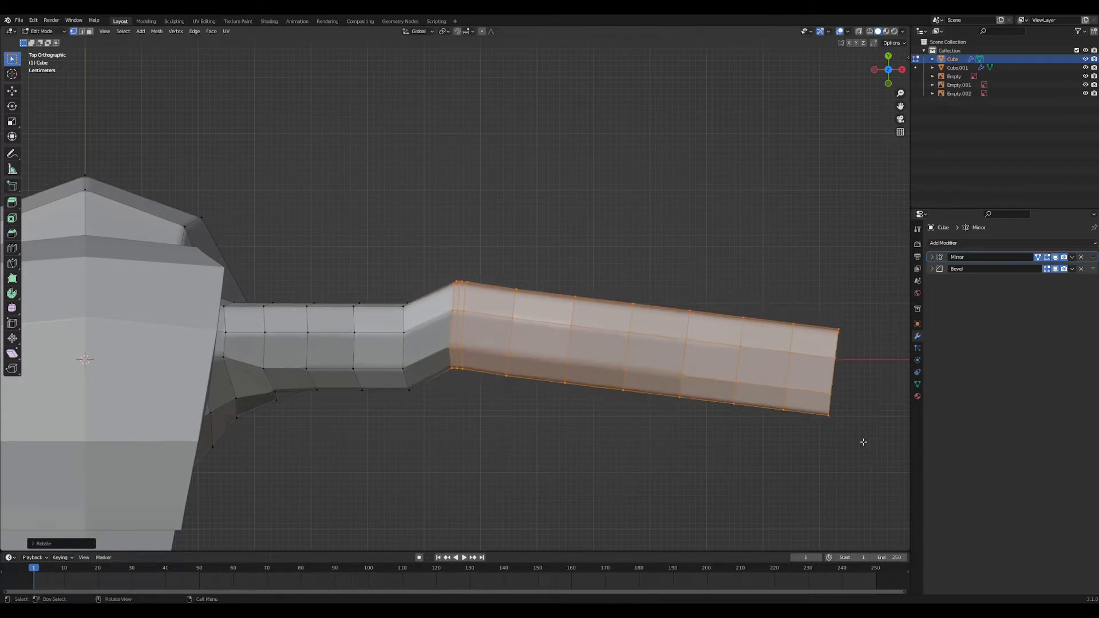
pyautogui.press('g')
pyautogui.press('z')
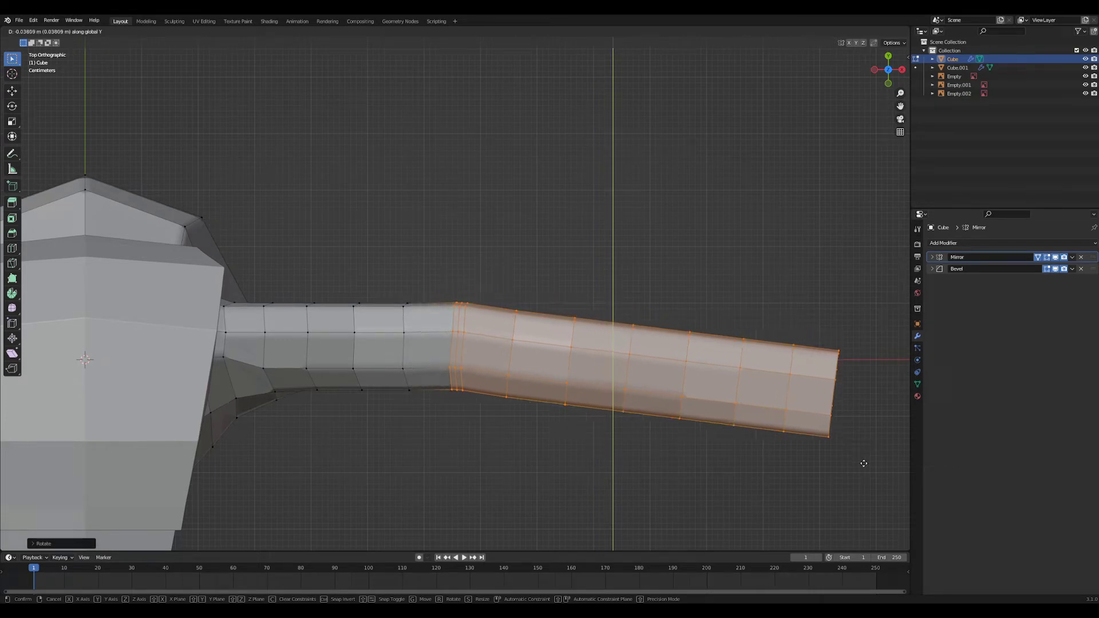
pyautogui.click(864, 463)
# - Rotate the elbow loop nearest the upper arm slightly, return to Object Mode and check the bent arms on the figure
pyautogui.keyDown('alt'); pyautogui.click(448, 346); pyautogui.keyUp('alt')
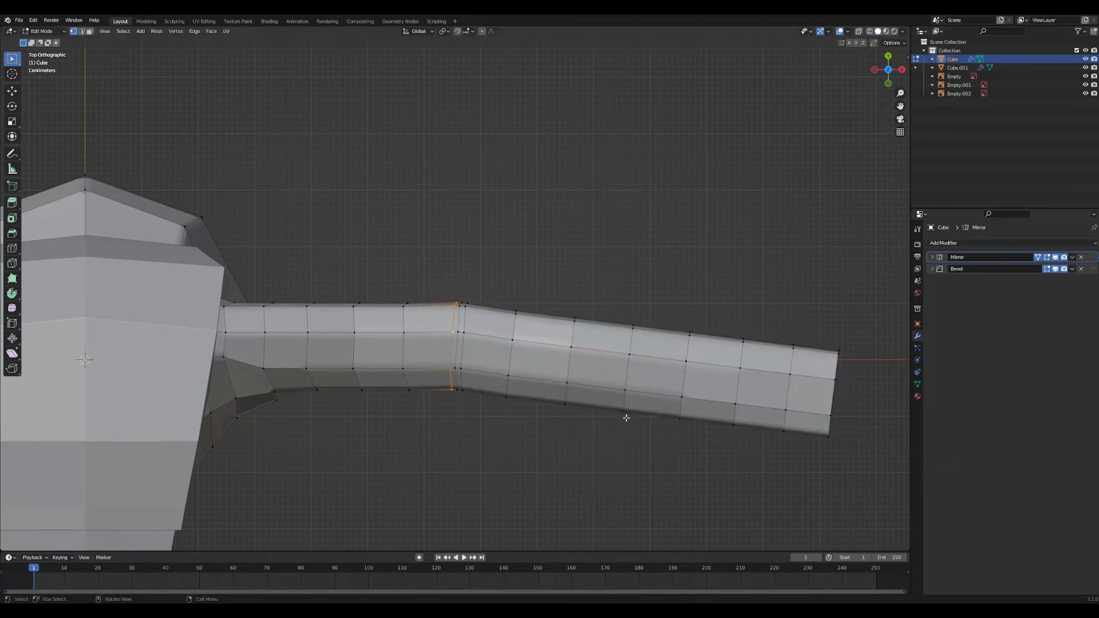
pyautogui.press('r')
pyautogui.click(686, 420)
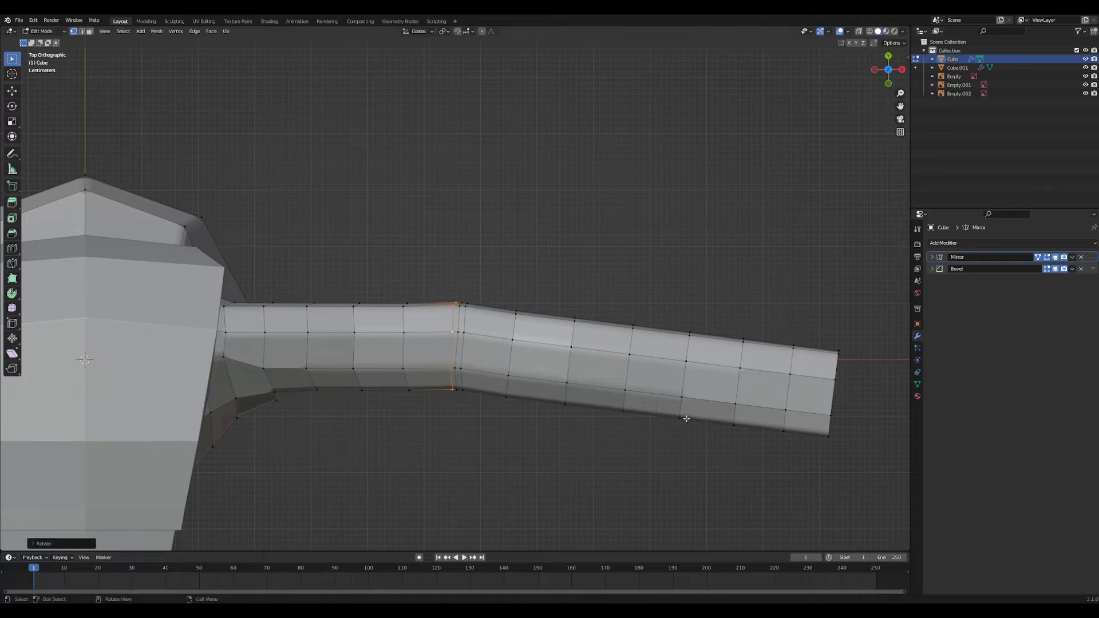
pyautogui.scroll(-4, 686, 423)
pyautogui.moveTo(677, 494); pyautogui.dragTo(675, 366, button='middle')
pyautogui.scroll(-5, 650, 464)
pyautogui.moveTo(648, 469); pyautogui.dragTo(569, 459, button='middle')
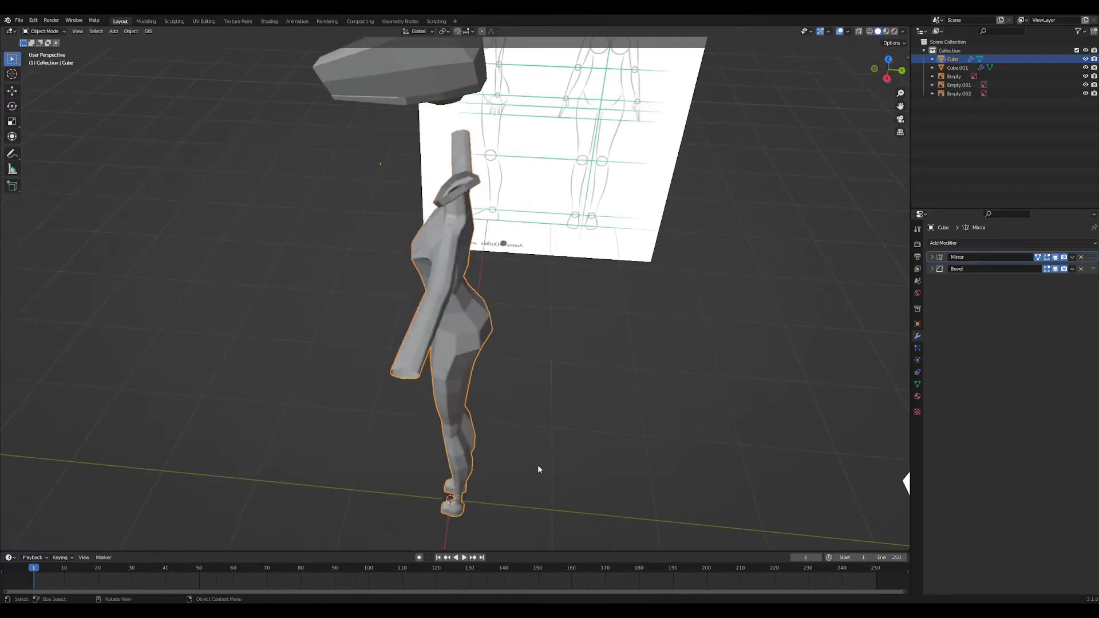
# - Pull the faces at the back of the elbow about 0.018 m backward along Y and check the arm's shape
pyautogui.press('Tab')
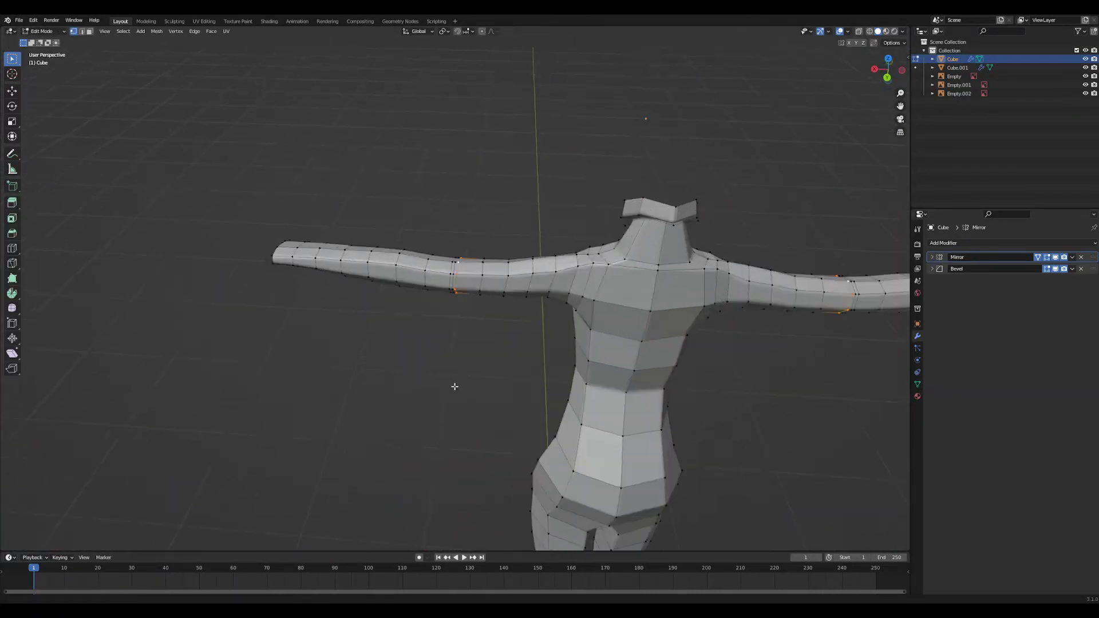
pyautogui.scroll(8, 455, 387)
pyautogui.moveTo(521, 280); pyautogui.dragTo(443, 209, button='middle')
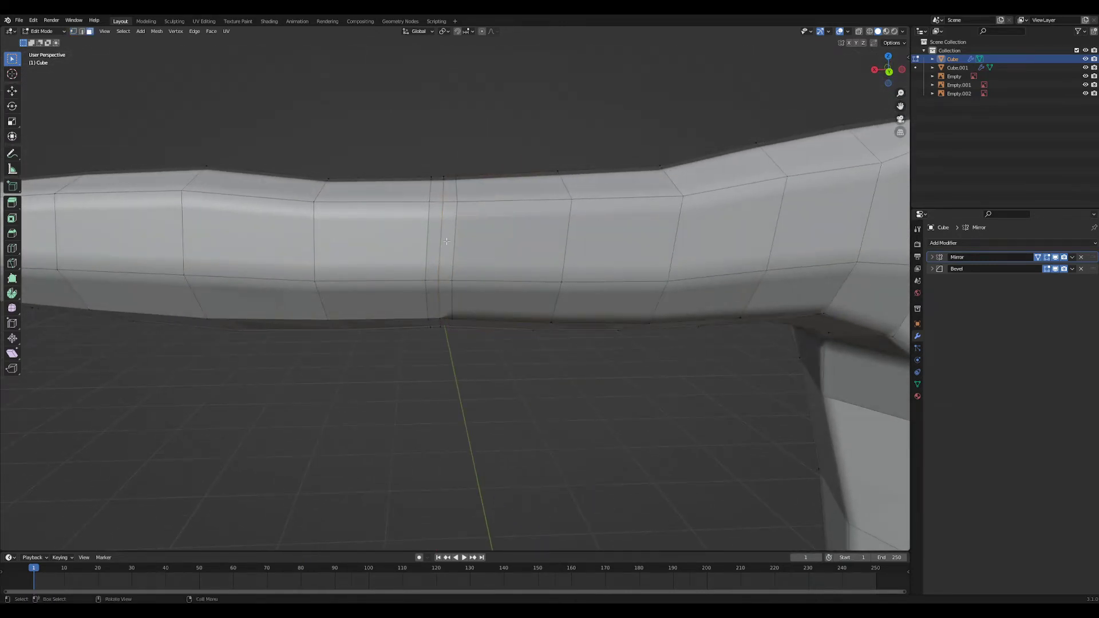
pyautogui.moveTo(437, 237); pyautogui.dragTo(499, 309, button='middle')
pyautogui.press('g')
pyautogui.press('y')
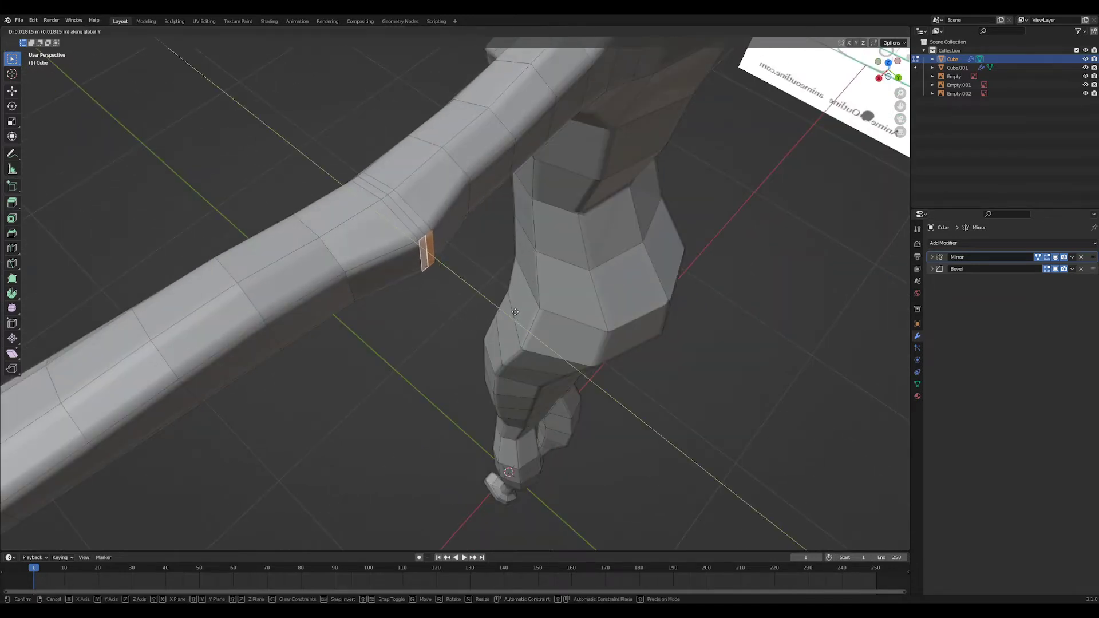
pyautogui.click(517, 313)
pyautogui.press('Tab')
pyautogui.moveTo(519, 352); pyautogui.dragTo(554, 439, button='middle')
pyautogui.scroll(-3, 477, 334)
pyautogui.scroll(-2, 562, 458)
pyautogui.scroll(2, 562, 458)
# - Select only the faces on the inner front side of the elbow and shift them slightly backward along Y
pyautogui.press('Tab')
pyautogui.scroll(2, 499, 400)
pyautogui.press('g')
pyautogui.press('y')
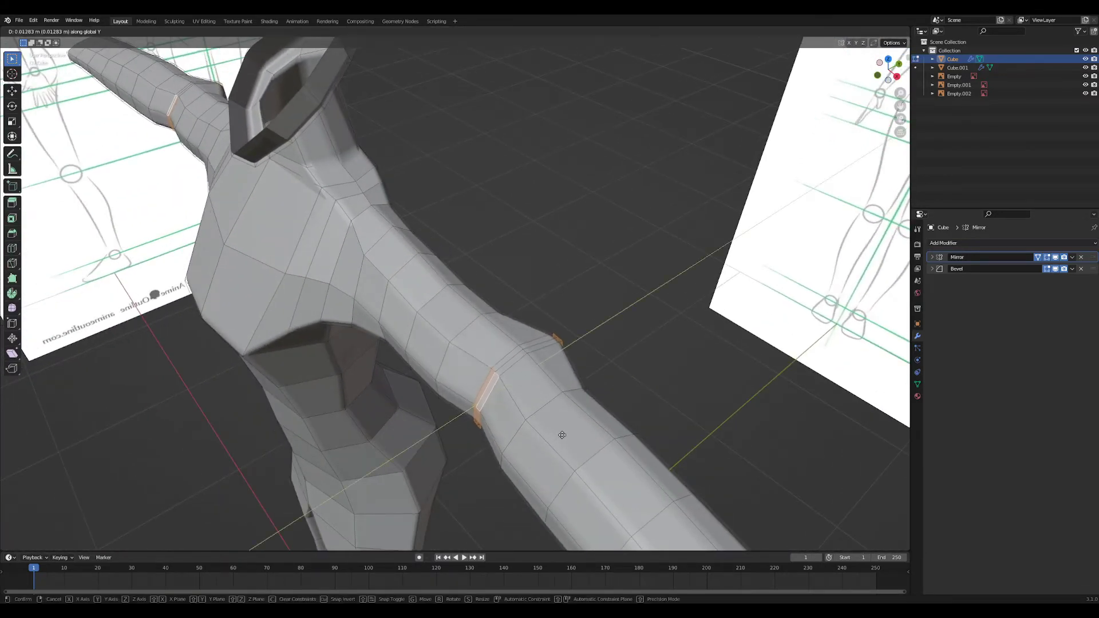
pyautogui.click(468, 422)
pyautogui.moveTo(461, 389); pyautogui.dragTo(482, 437)
pyautogui.moveTo(479, 440); pyautogui.dragTo(515, 417, button='middle')
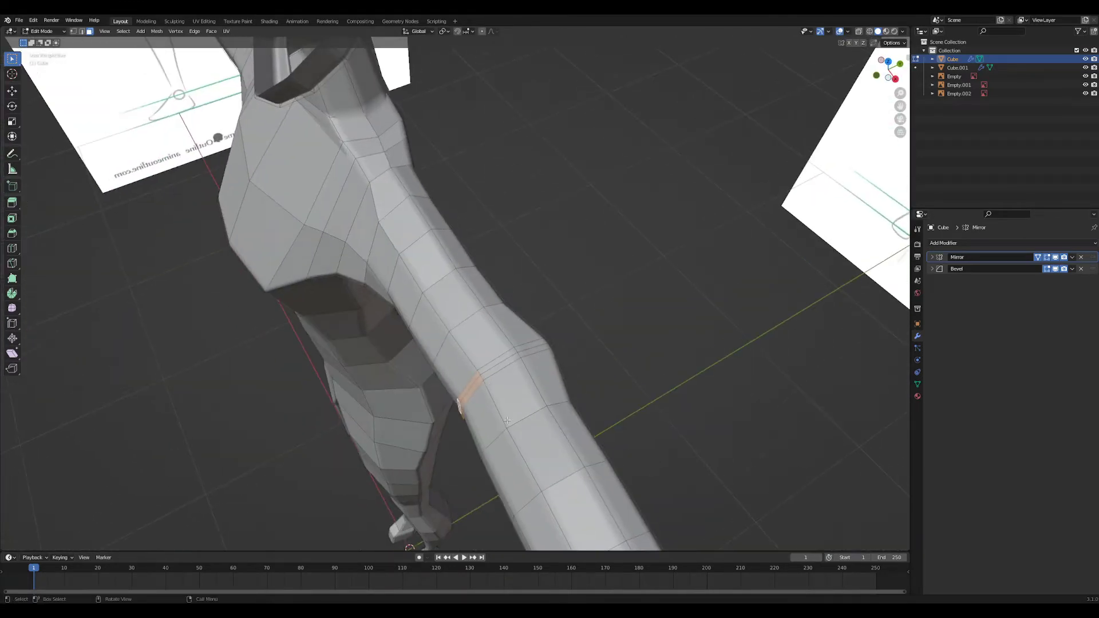
pyautogui.press('g')
pyautogui.press('y')
pyautogui.click(517, 417)
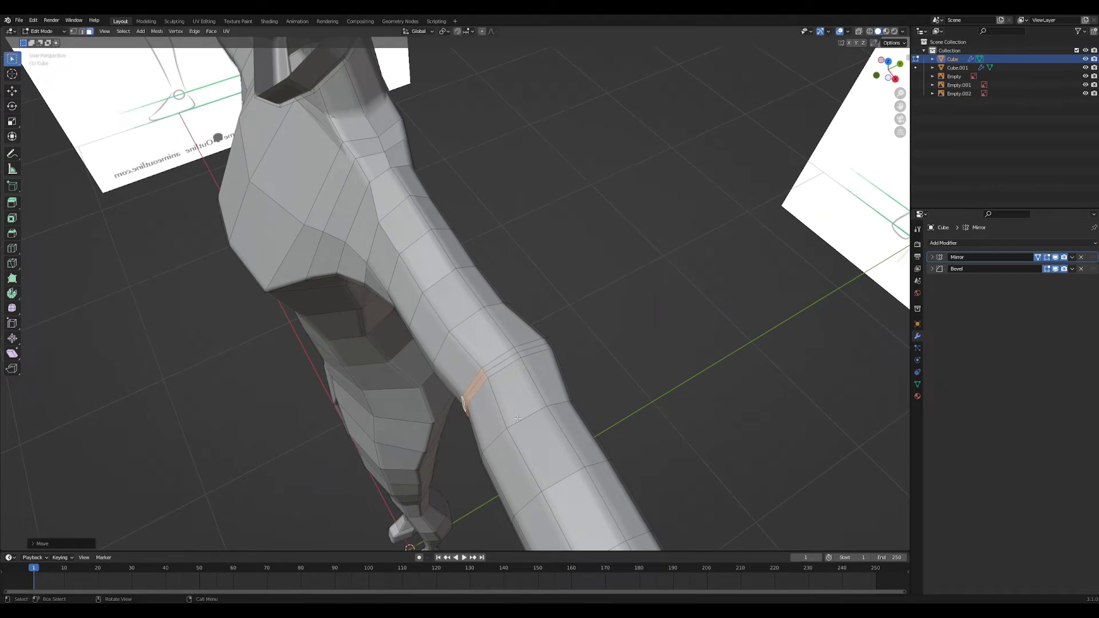
# - Move the front edges on either side of the inner elbow about 0.006 m along Y, then check the arms in Object Mode
pyautogui.moveTo(439, 370); pyautogui.dragTo(487, 368, button='middle')
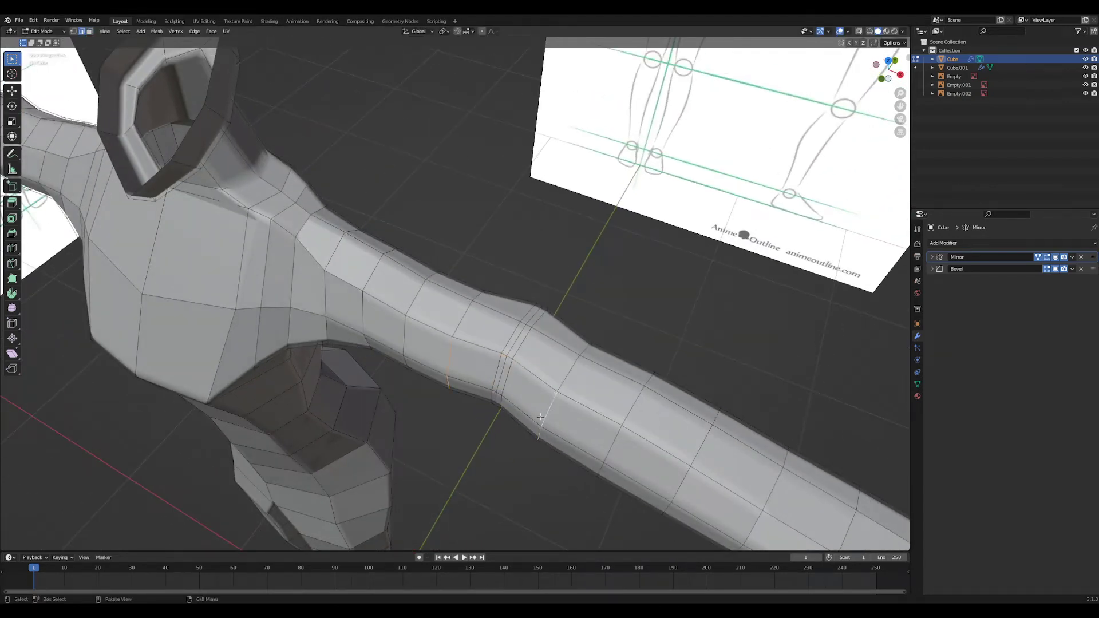
pyautogui.press('g')
pyautogui.press('y')
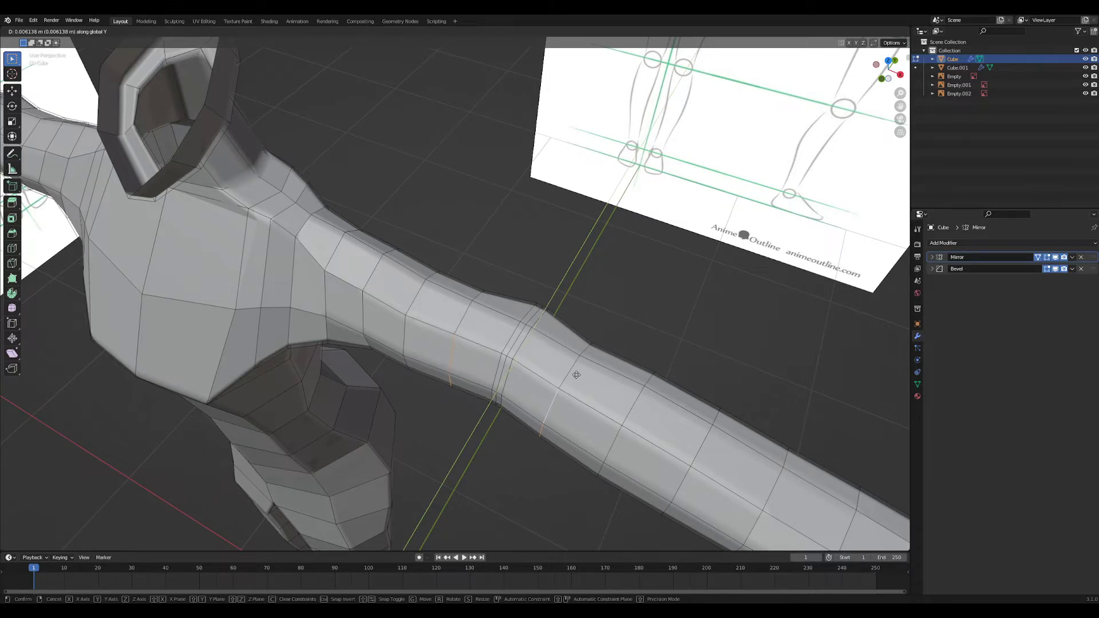
pyautogui.click(576, 375)
pyautogui.moveTo(345, 491); pyautogui.dragTo(464, 401, button='middle')
pyautogui.scroll(-3, 385, 451)
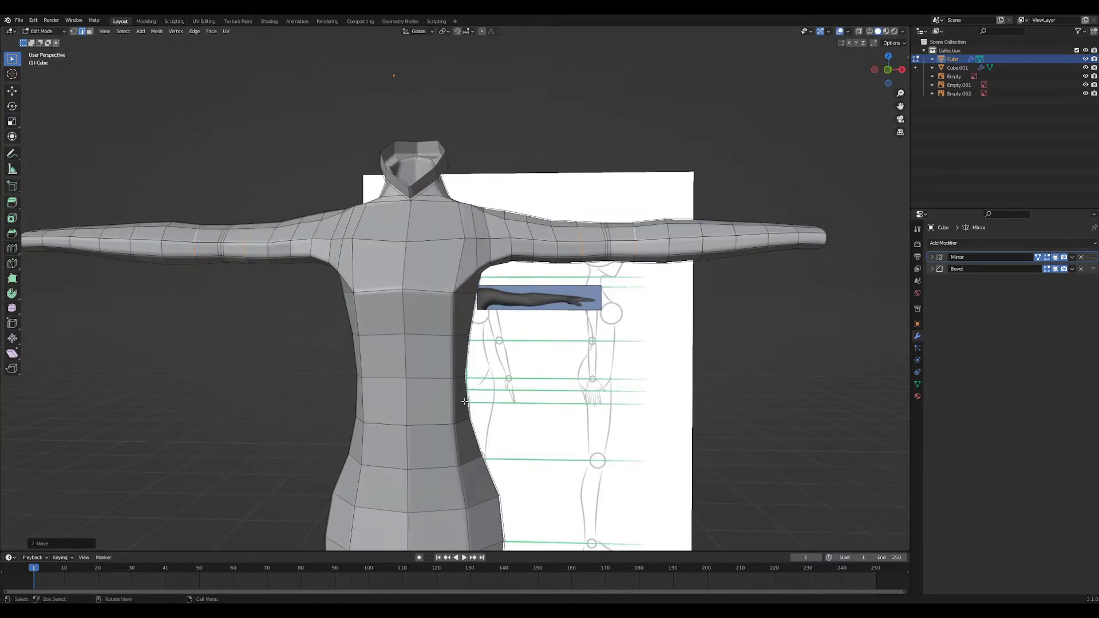
pyautogui.press('Tab')
pyautogui.moveTo(550, 275); pyautogui.dragTo(218, 300, button='middle')
pyautogui.scroll(-4, 615, 356)
pyautogui.scroll(4, 564, 441)
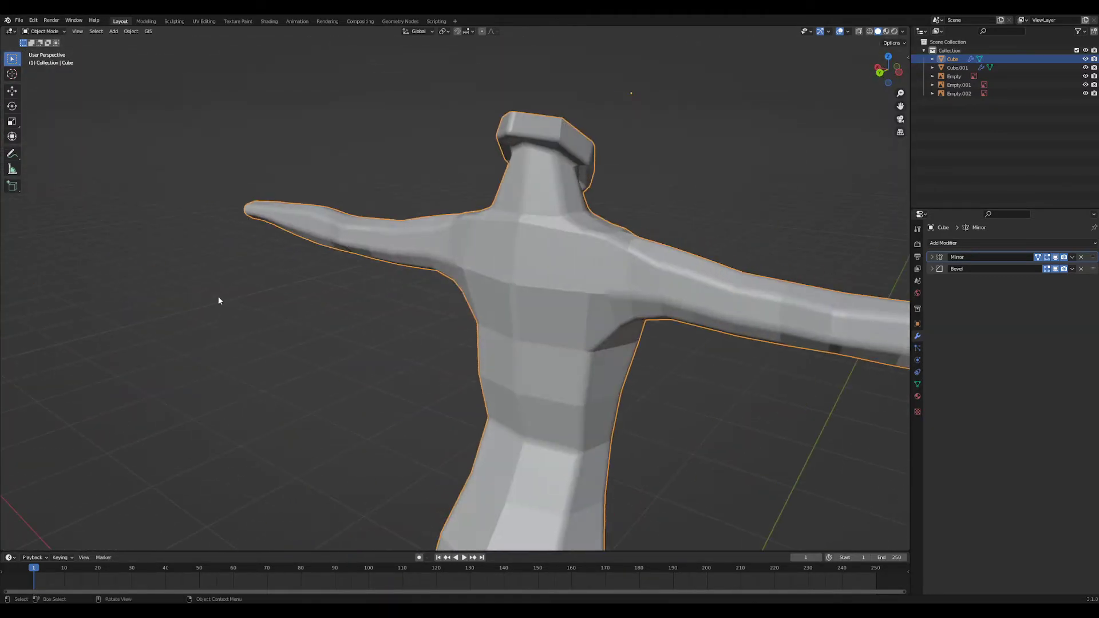
# - Reposition a single vertex on the back of the elbow loops and check the smoothed arm
pyautogui.press('Tab')
pyautogui.keyDown('shift'); pyautogui.moveTo(295, 272); pyautogui.dragTo(417, 338, button='middle'); pyautogui.keyUp('shift')
pyautogui.press('1')
pyautogui.click(437, 359)
pyautogui.press('g')
pyautogui.click(506, 363)
pyautogui.press('Tab')
pyautogui.scroll(-5, 352, 333)
pyautogui.scroll(5, 476, 493)
# - Select the neighbouring vertices at the elbow tip, move them along Y and inspect the bent arm in Object Mode
pyautogui.press('Tab')
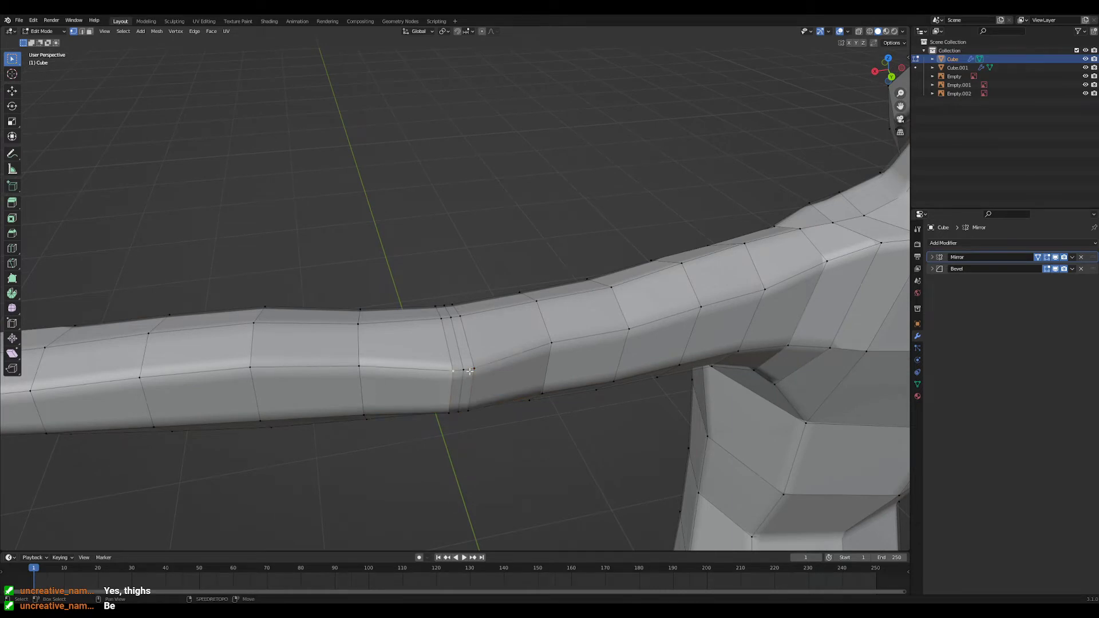
pyautogui.moveTo(493, 397)
pyautogui.mouseDown(button='middle')
pyautogui.moveTo(459, 395)
pyautogui.moveTo(478, 398)
pyautogui.mouseUp(button='middle')
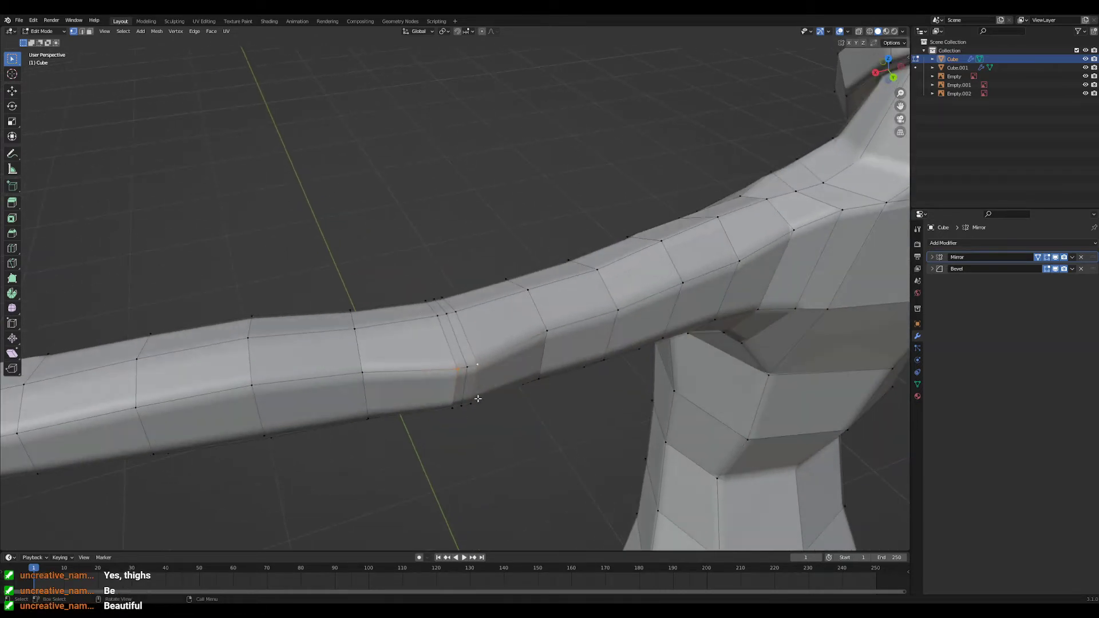
pyautogui.press('g')
pyautogui.press('y')
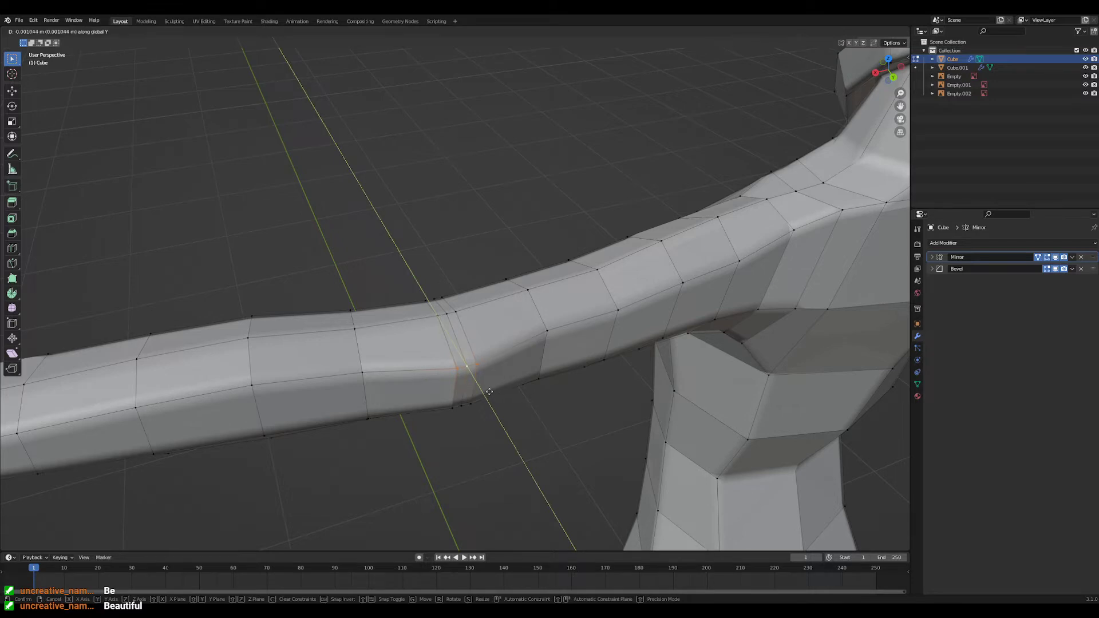
pyautogui.click(461, 333)
pyautogui.press('Tab')
pyautogui.scroll(-3, 416, 408)
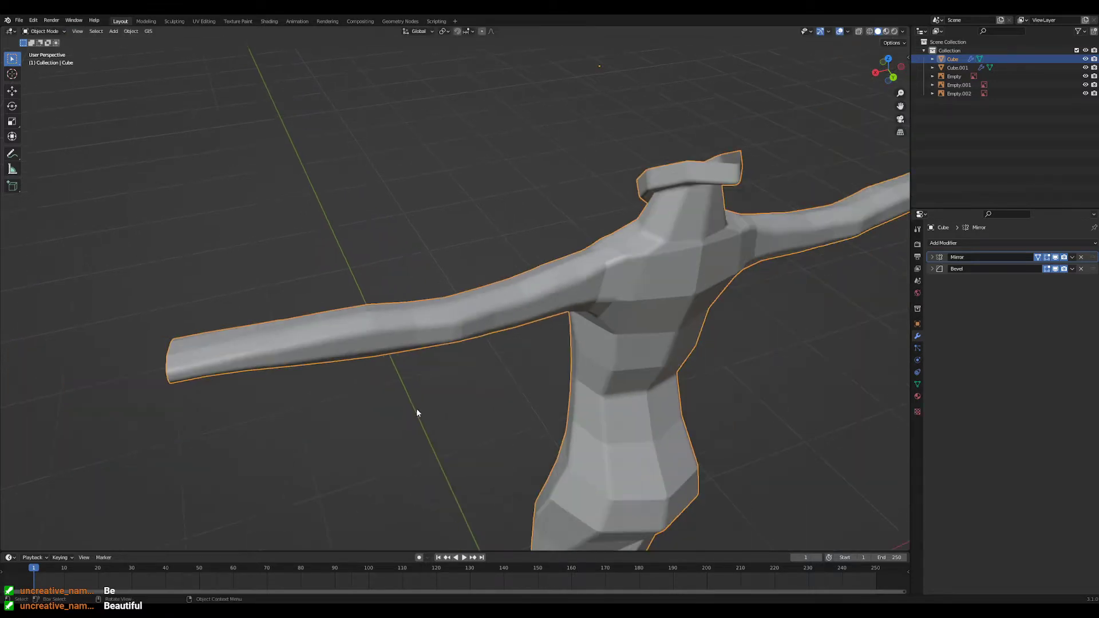
pyautogui.moveTo(417, 409); pyautogui.dragTo(538, 369, button='middle')
# - Try to enlarge the open wrist loop using smooth proportional editing that spreads along the forearm
pyautogui.press('Tab')
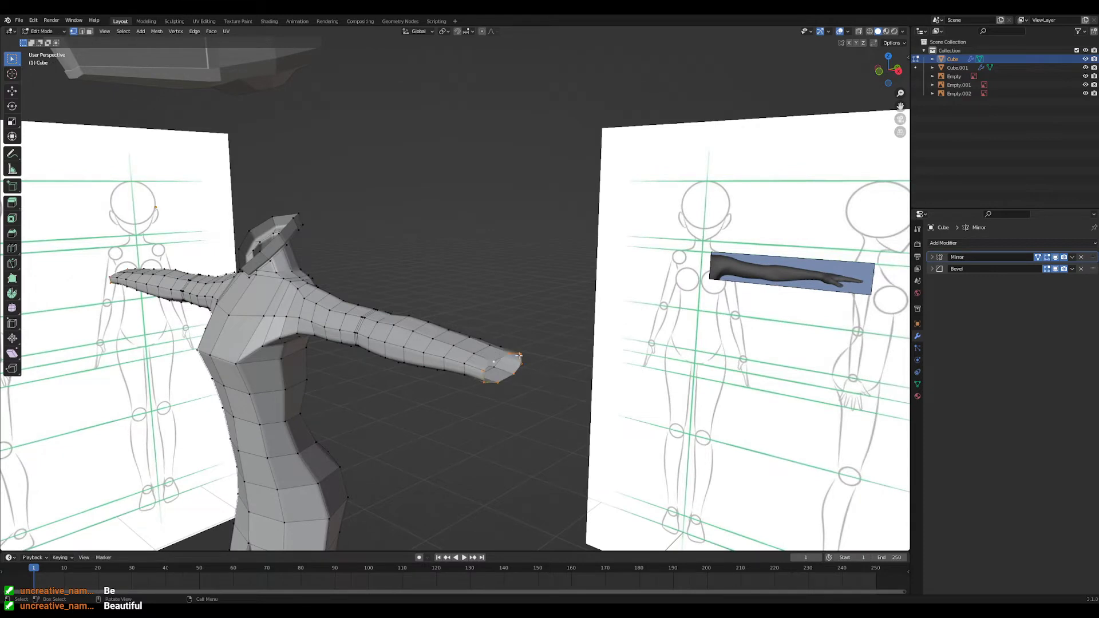
pyautogui.moveTo(374, 429); pyautogui.dragTo(414, 433, button='middle')
pyautogui.press('s')
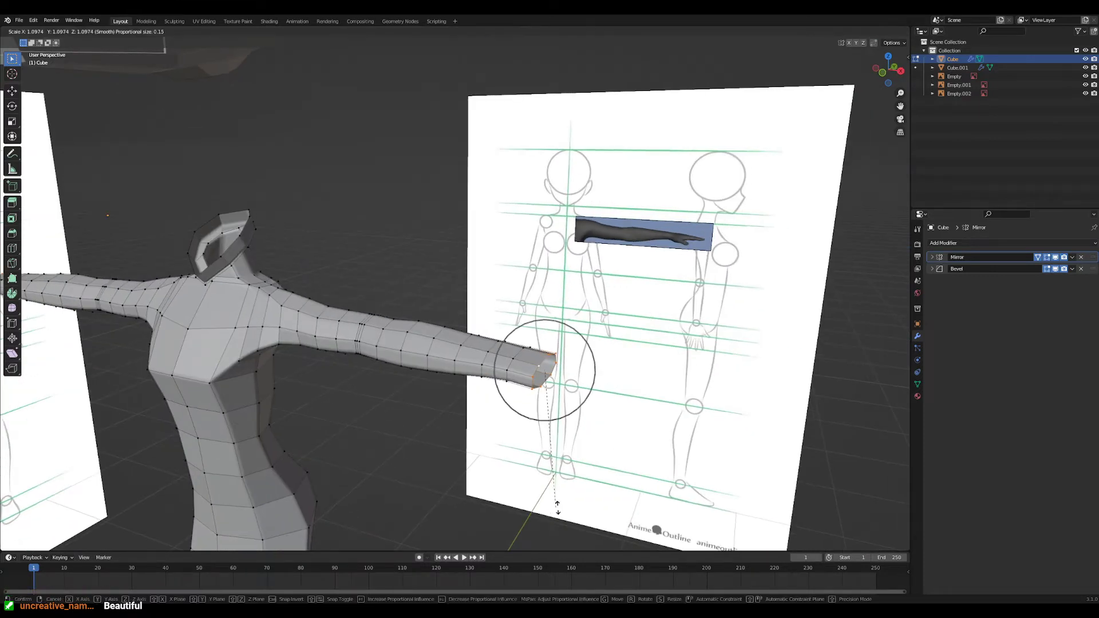
pyautogui.scroll(-15, 662, 523)
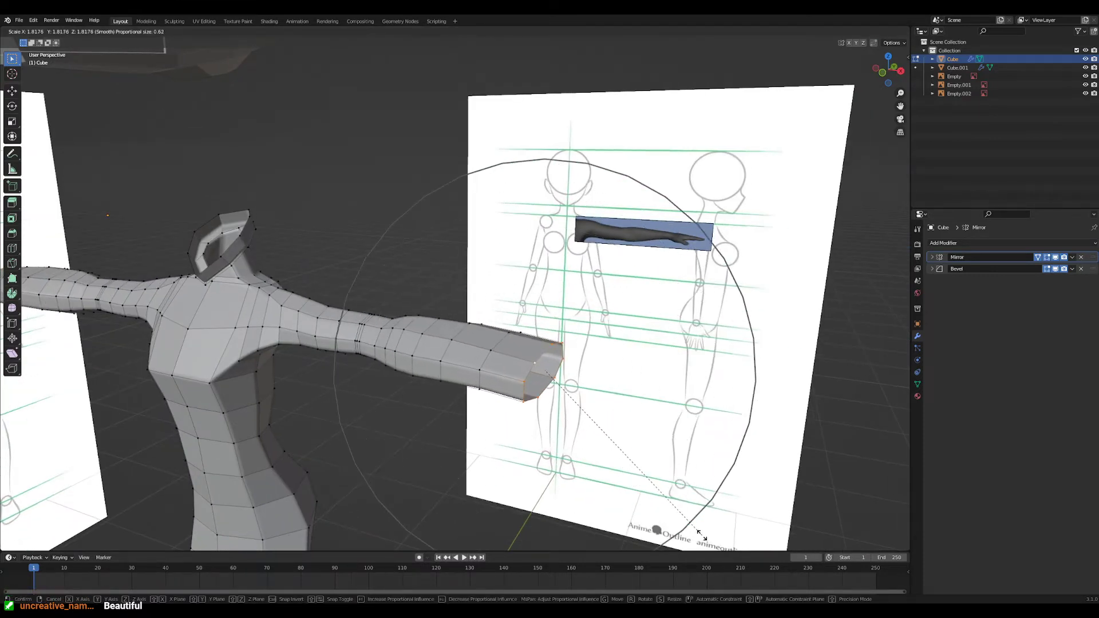
pyautogui.scroll(1, 739, 539)
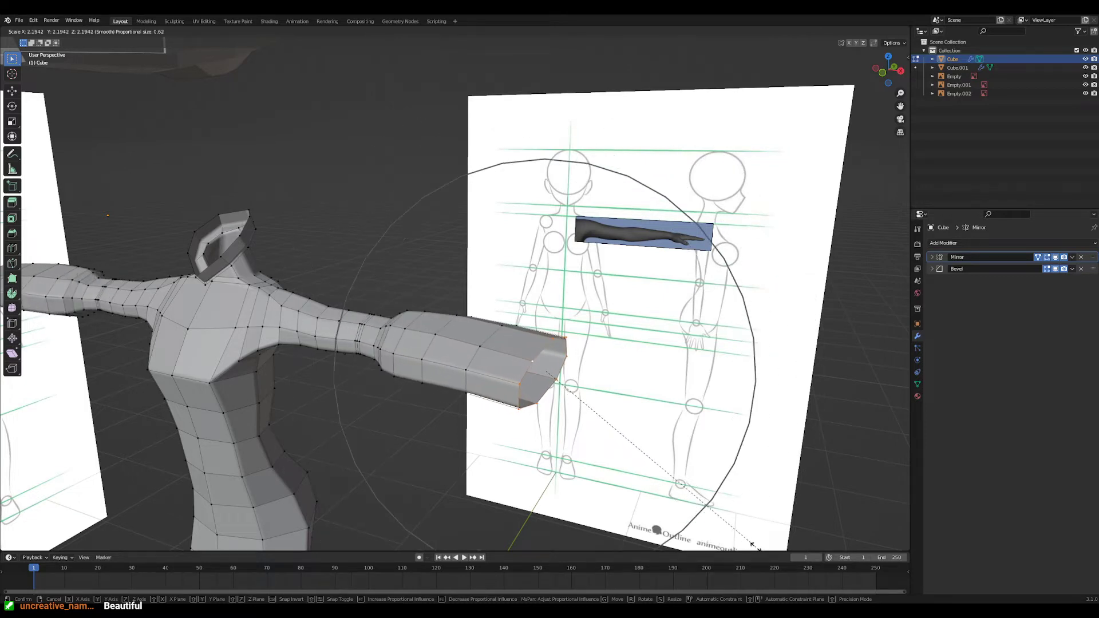
pyautogui.scroll(2, 744, 542)
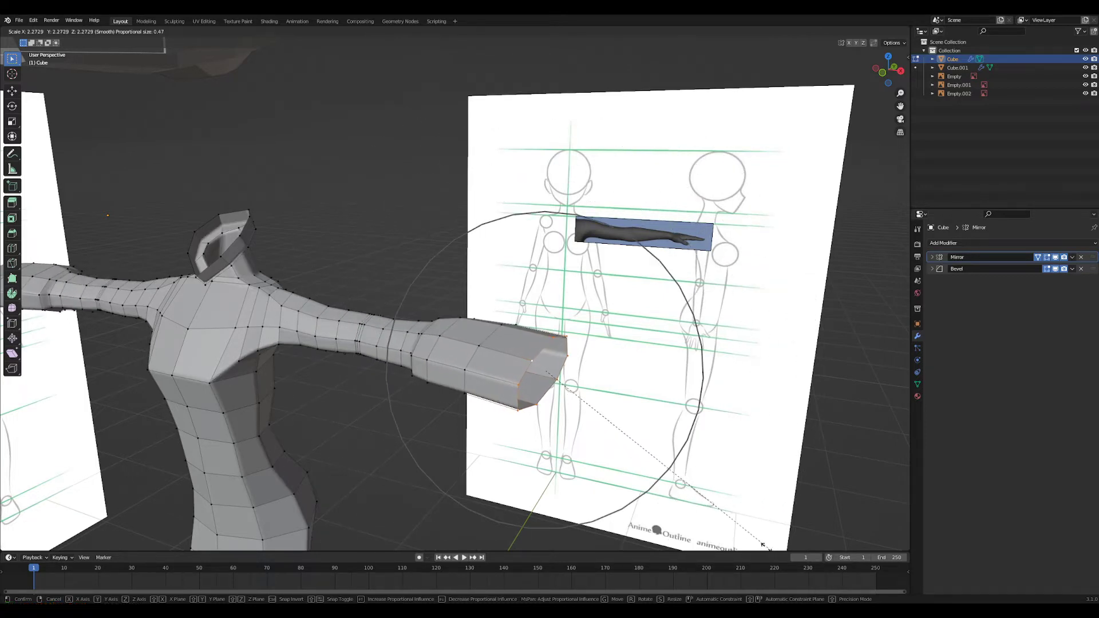
pyautogui.click(718, 536)
# - Examine the arms and the whole figure in Object Mode against the reference drawings
pyautogui.moveTo(584, 420); pyautogui.dragTo(497, 383, button='middle')
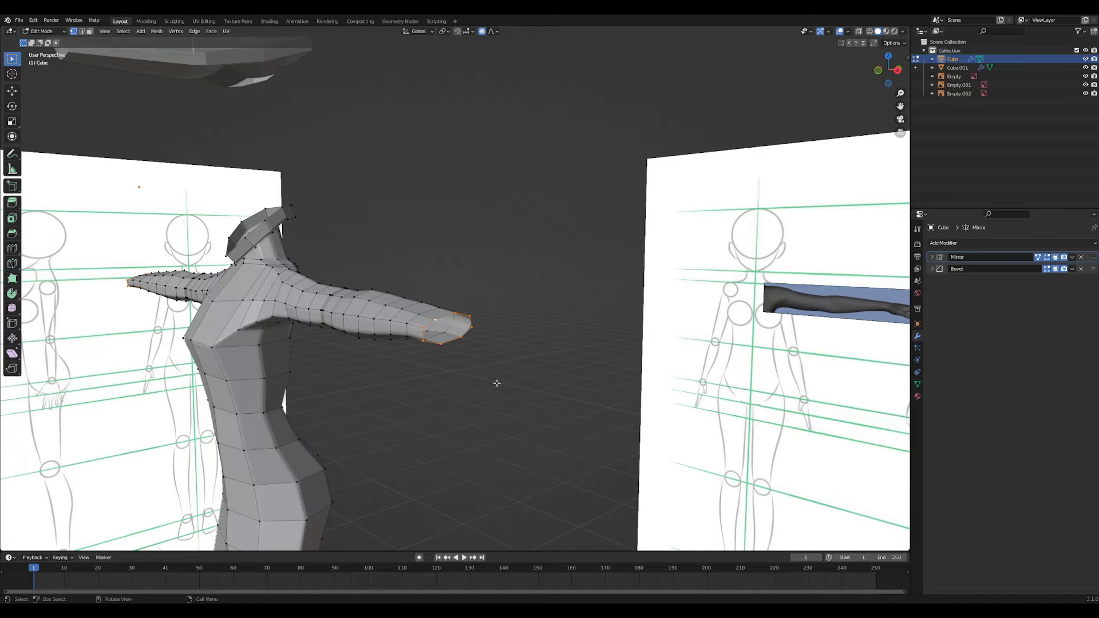
pyautogui.moveTo(380, 380); pyautogui.dragTo(478, 387, button='middle')
pyautogui.press('Tab')
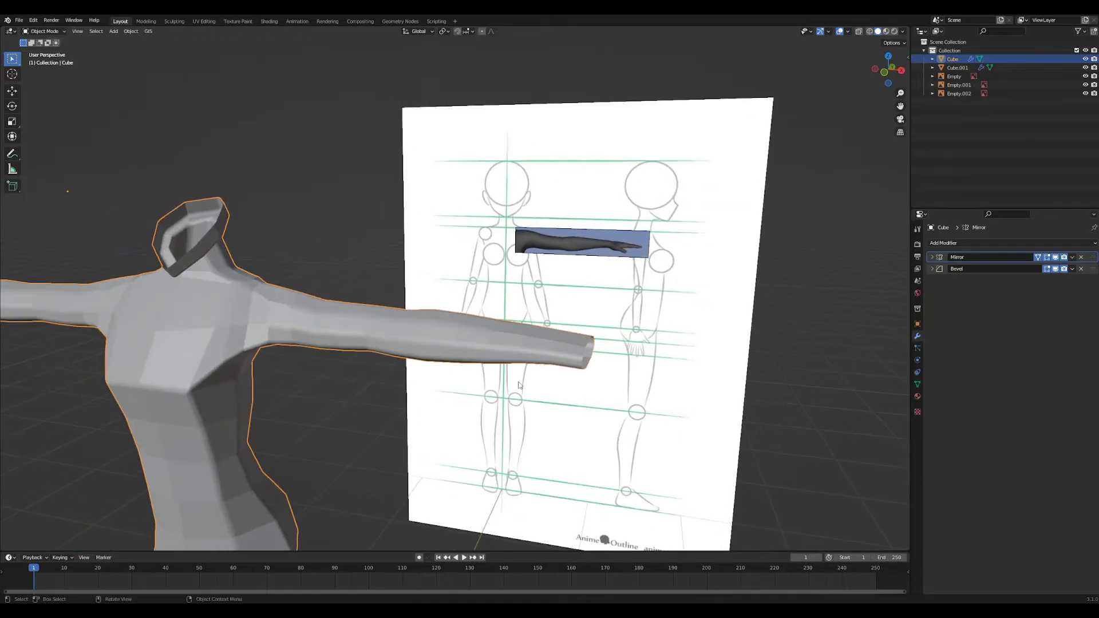
pyautogui.scroll(-5, 489, 467)
pyautogui.keyDown('shift'); pyautogui.moveTo(491, 477); pyautogui.dragTo(503, 444, button='middle'); pyautogui.keyUp('shift')
pyautogui.scroll(-3, 505, 458)
pyautogui.keyDown('shift'); pyautogui.moveTo(506, 472); pyautogui.dragTo(529, 404, button='middle'); pyautogui.keyUp('shift')
pyautogui.moveTo(529, 404); pyautogui.dragTo(595, 390, button='middle')
pyautogui.scroll(2, 524, 381)
pyautogui.keyDown('shift'); pyautogui.moveTo(598, 320); pyautogui.dragTo(548, 389, button='middle'); pyautogui.keyUp('shift')
pyautogui.scroll(3, 573, 410)
# - Delete the flared ring of faces around the neck opening and raise the front vertex of the neck rim along Z
pyautogui.press('Tab')
pyautogui.scroll(2, 591, 337)
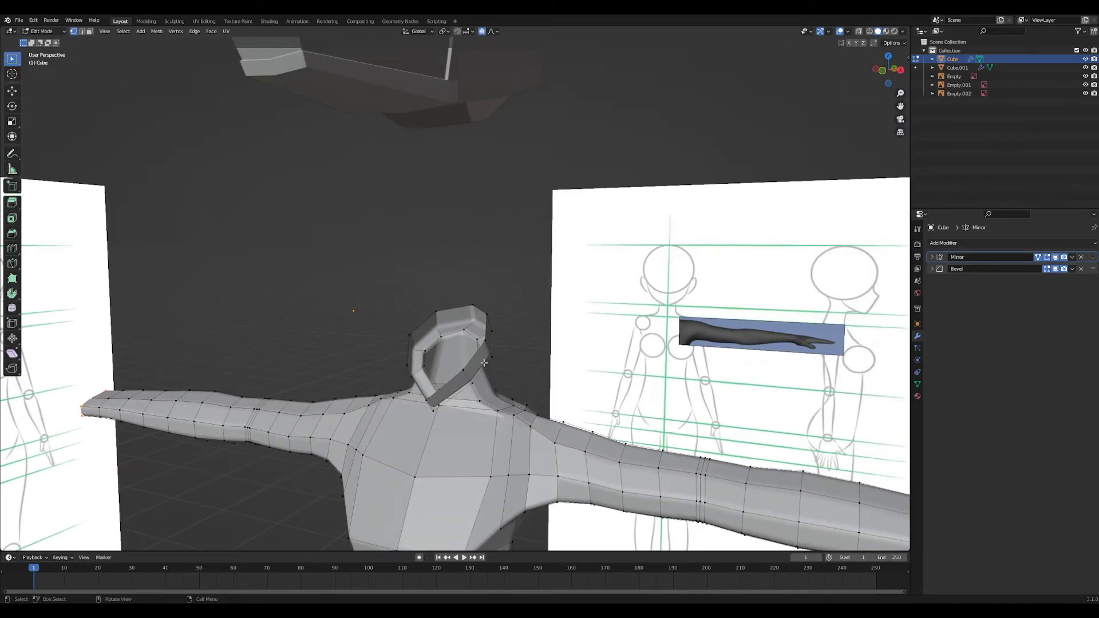
pyautogui.press('x')
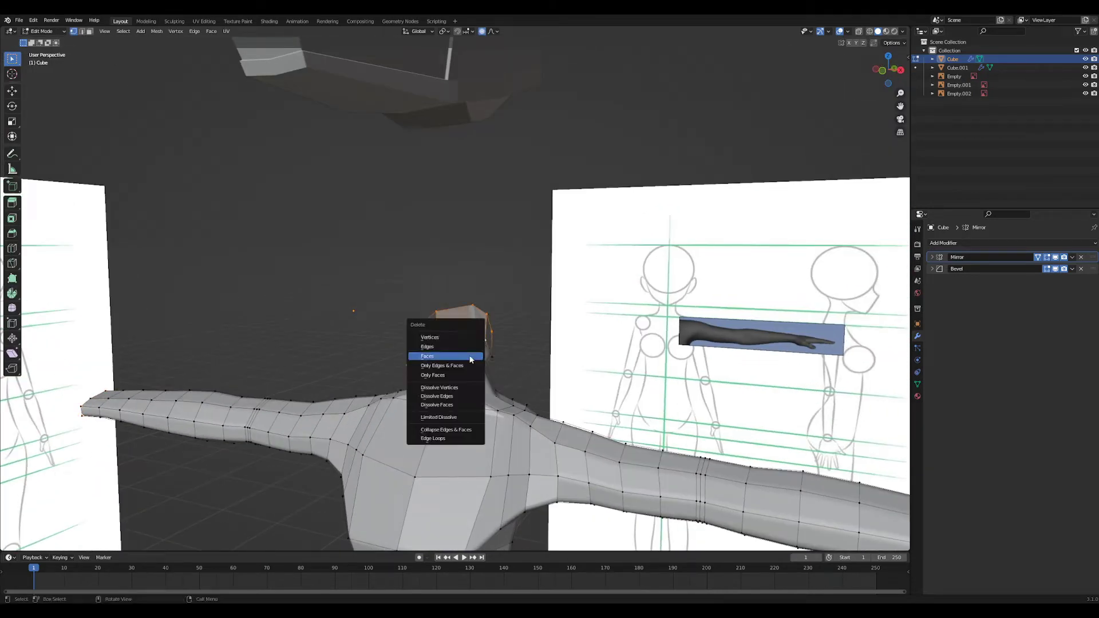
pyautogui.click(478, 358)
pyautogui.moveTo(518, 388); pyautogui.dragTo(494, 409, button='middle')
pyautogui.click(480, 382)
pyautogui.press('x')
pyautogui.click(479, 383)
pyautogui.rightClick(468, 388)
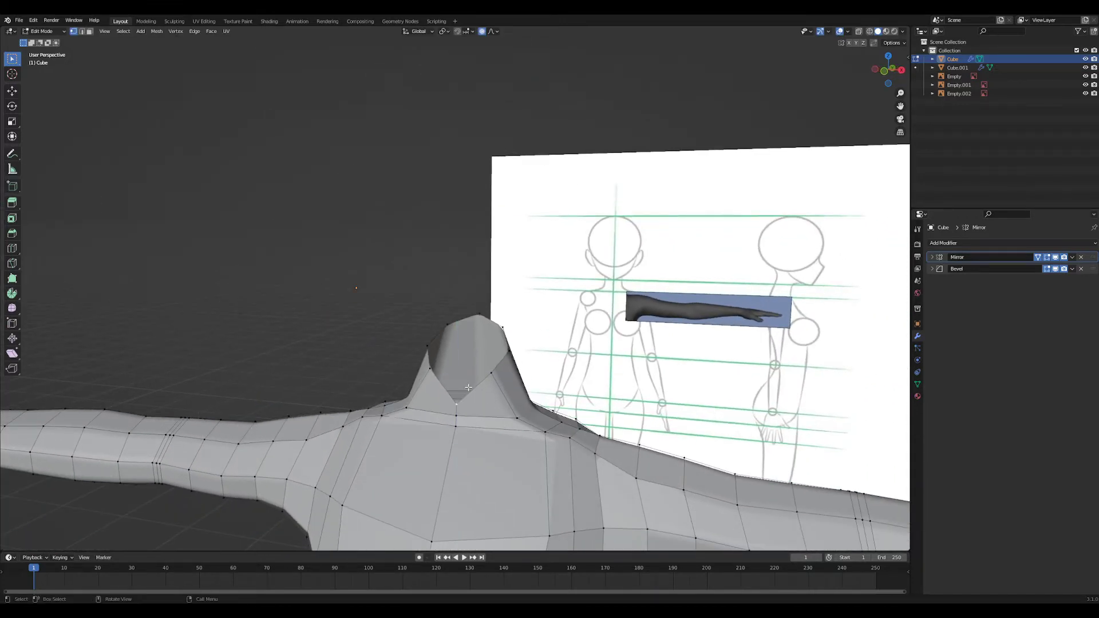
pyautogui.press('g')
pyautogui.press('z')
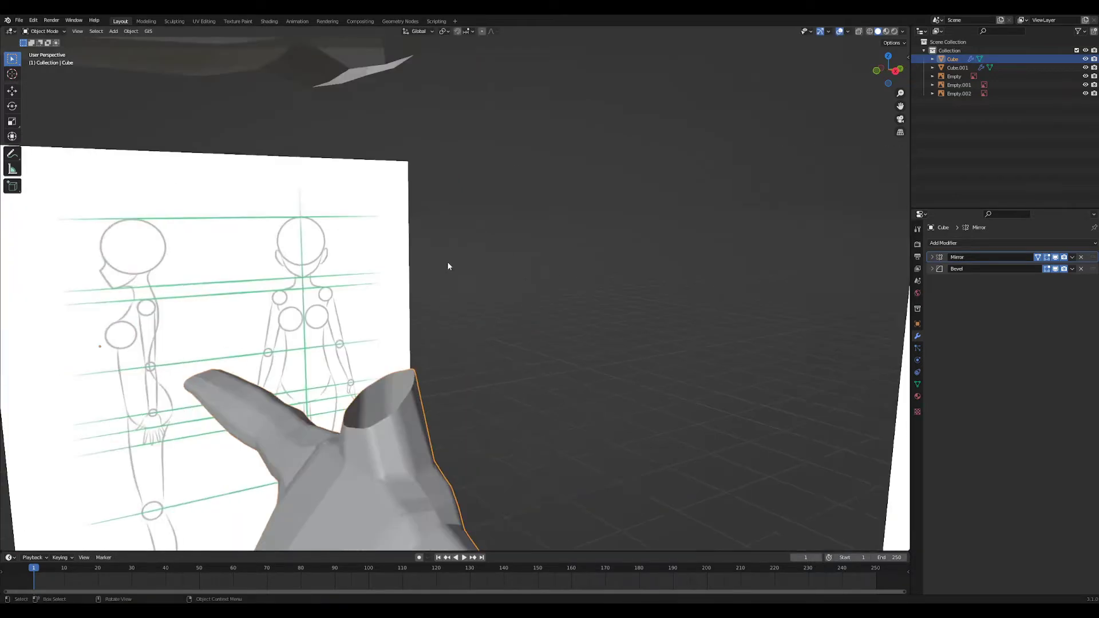
pyautogui.moveTo(448, 262); pyautogui.dragTo(393, 224, button='middle')
pyautogui.press('g')
pyautogui.press('z')
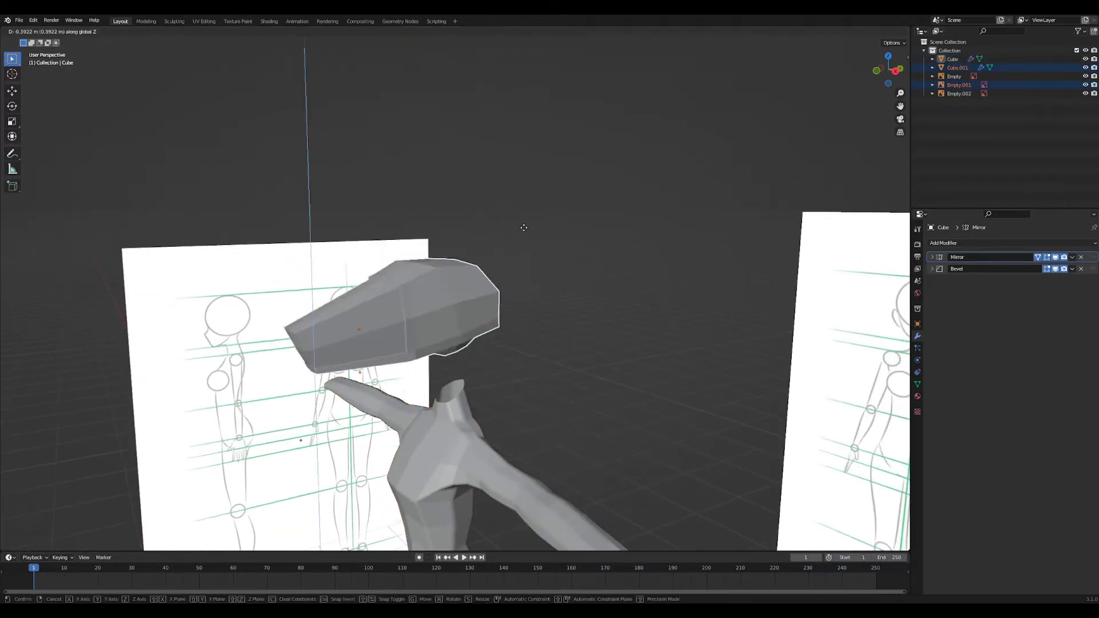
pyautogui.rightClick(525, 281)
# - Select only the head object and lower it along Z onto the neck
pyautogui.click(486, 222)
pyautogui.press('g')
pyautogui.press('z')
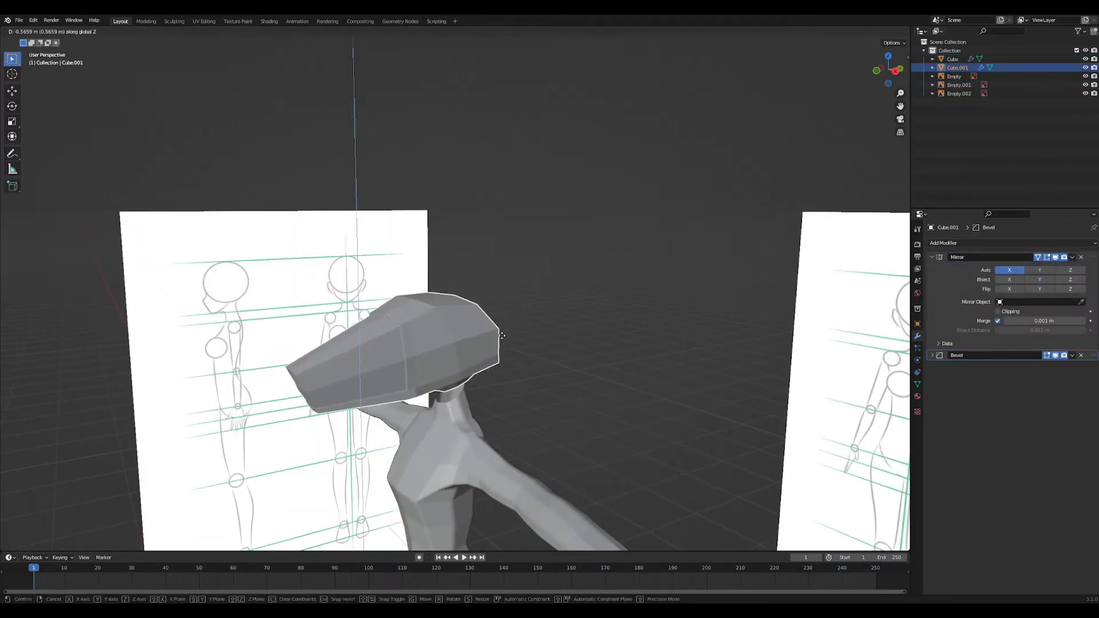
pyautogui.click(499, 351)
# - Try scaling the head slightly, then reset the head object's origin
pyautogui.moveTo(509, 394); pyautogui.dragTo(481, 380, button='middle')
pyautogui.press('s')
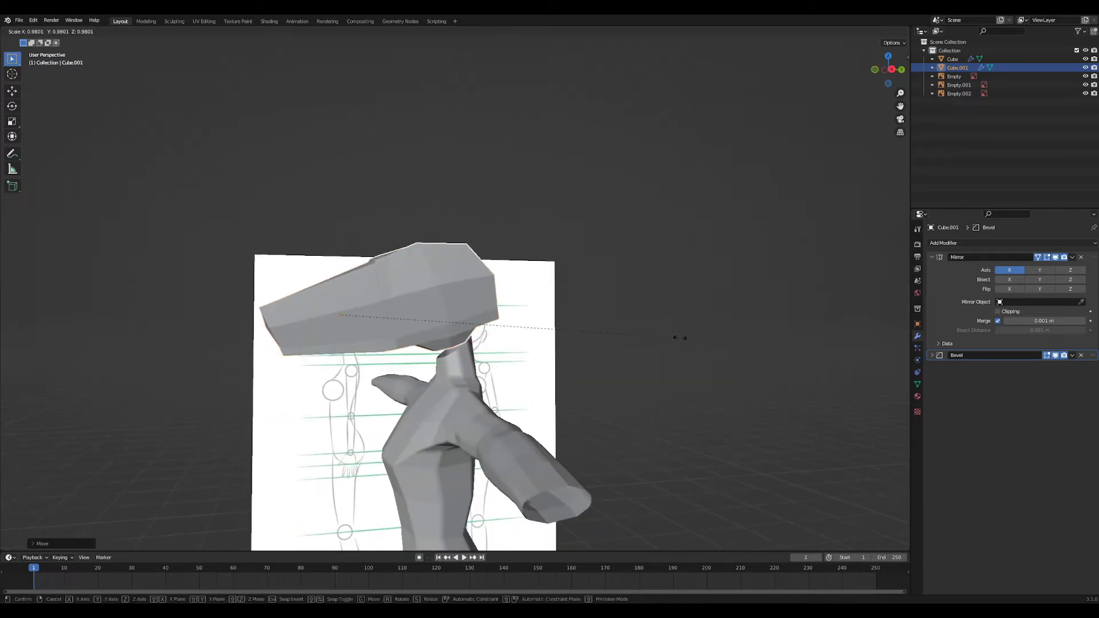
pyautogui.rightClick(594, 328)
pyautogui.rightClick(466, 310)
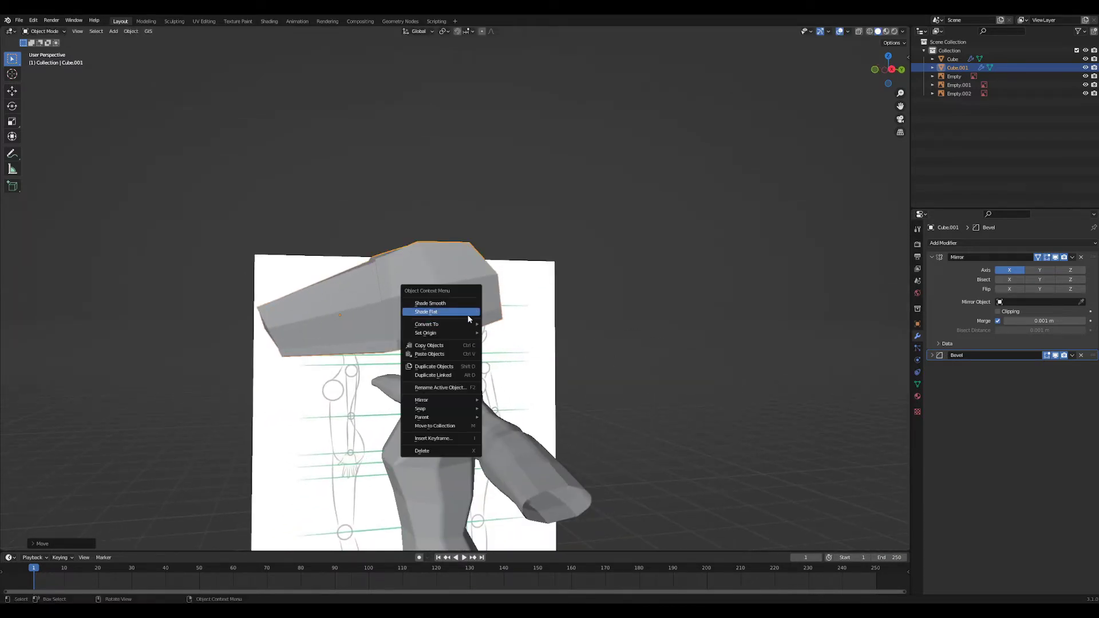
pyautogui.moveTo(466, 334)
pyautogui.click(522, 351)
# - In the right orthographic view, rotate the head about -2.6°, scale it down and move it over the neck opening
pyautogui.moveTo(522, 351); pyautogui.dragTo(539, 337, button='middle')
pyautogui.press('r')
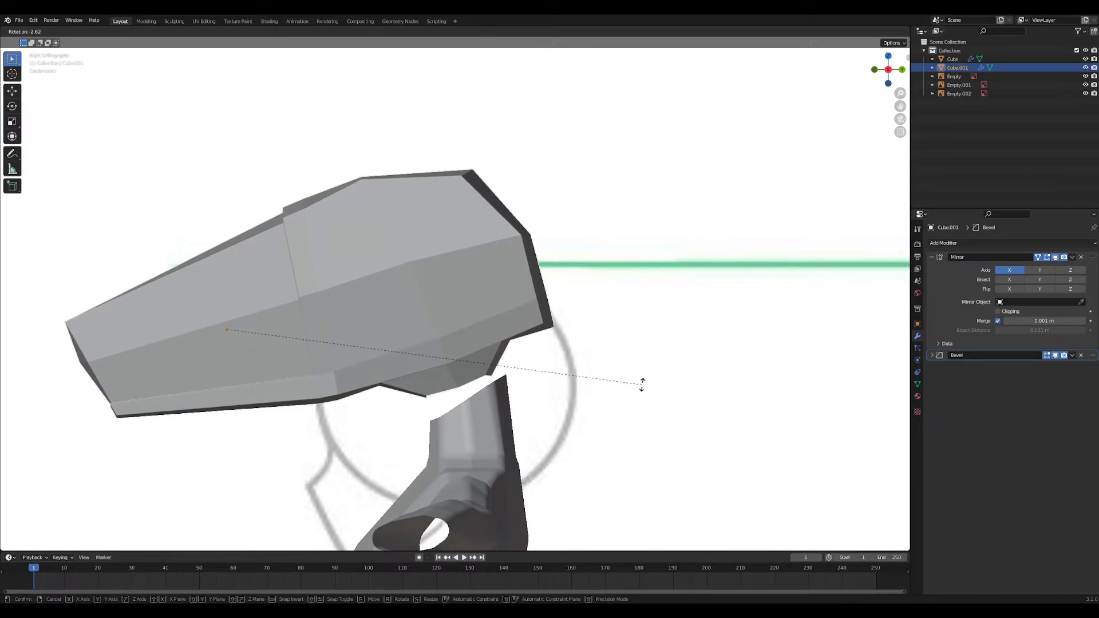
pyautogui.click(643, 383)
pyautogui.press('g')
pyautogui.click(629, 392)
pyautogui.press('s')
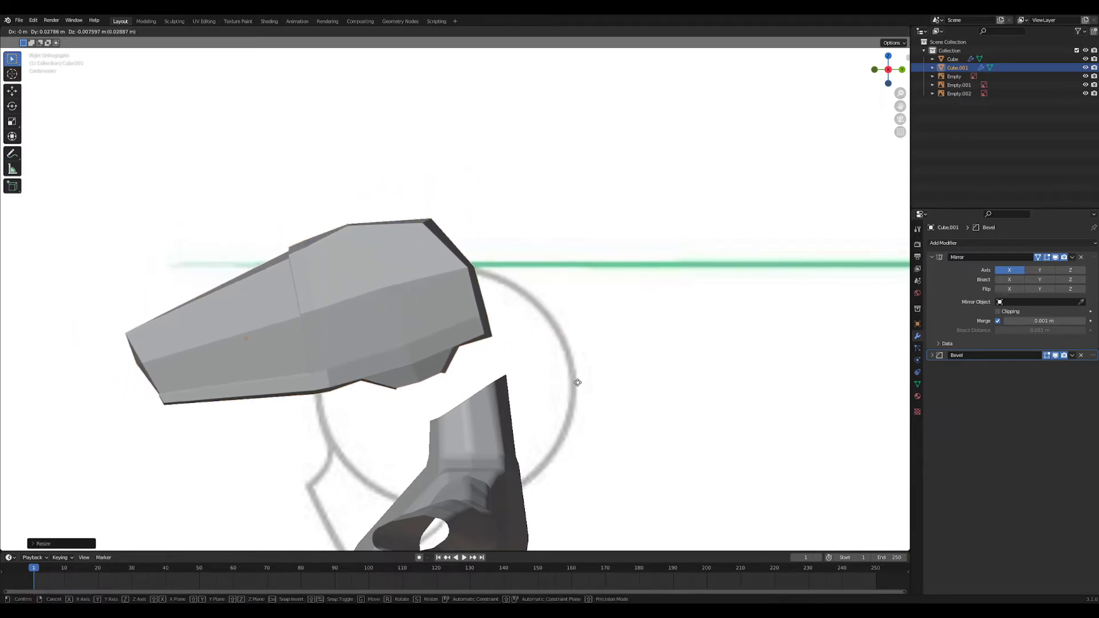
pyautogui.click(627, 389)
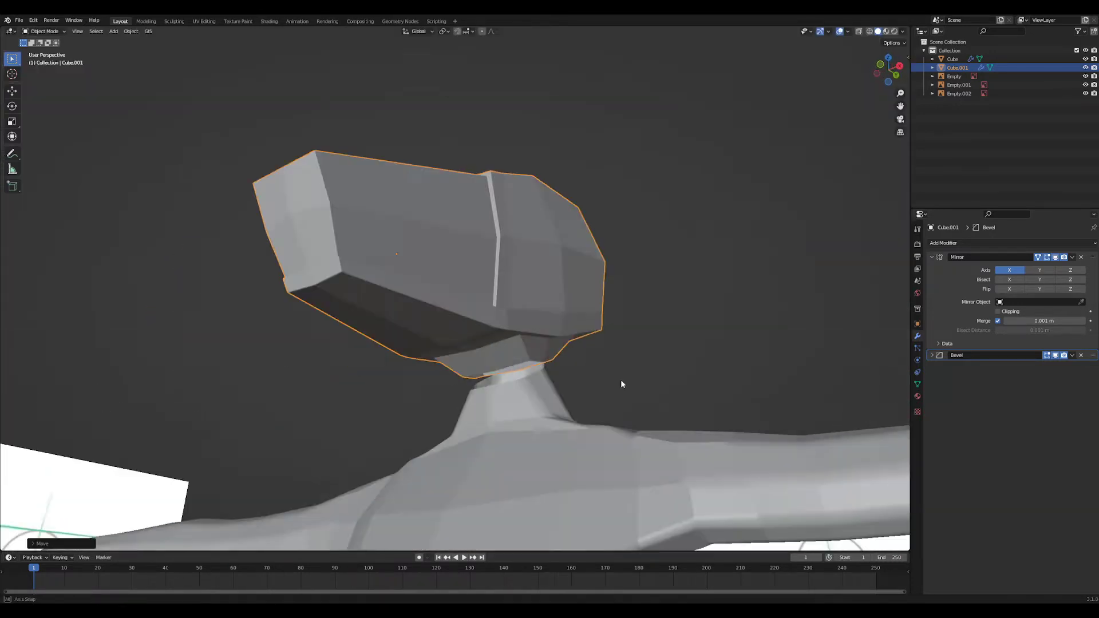
# - Try deleting the ring of faces at the base of the head above the neck, then undo the deletion
pyautogui.moveTo(620, 379); pyautogui.dragTo(547, 389, button='middle')
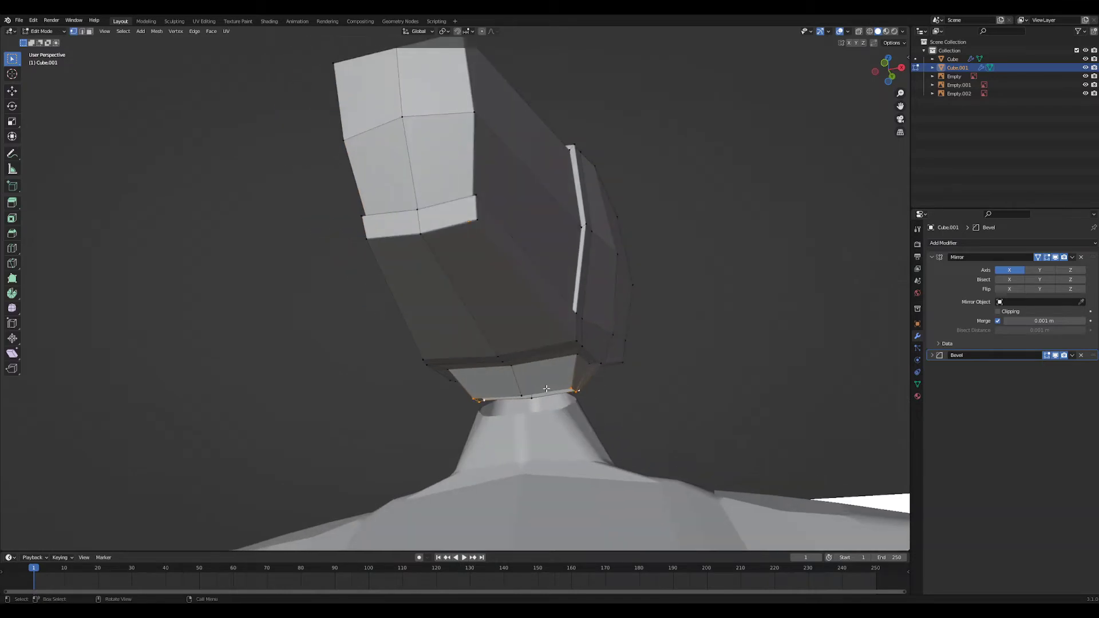
pyautogui.keyDown('alt'); pyautogui.click(573, 374); pyautogui.keyUp('alt')
pyautogui.press('x')
pyautogui.click(574, 375)
pyautogui.hotkey('ctrl', 'z')
pyautogui.press('x')
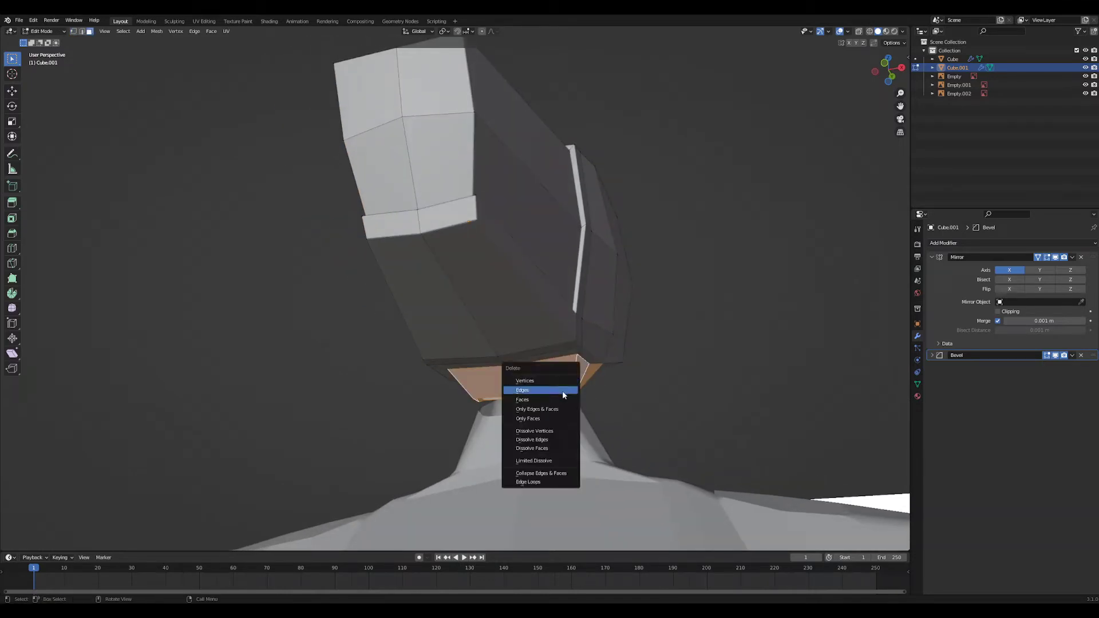
pyautogui.click(564, 391)
pyautogui.moveTo(564, 395); pyautogui.dragTo(605, 417, button='middle')
pyautogui.press('Tab')
pyautogui.hotkey('ctrl', 'z')
pyautogui.hotkey('ctrl', 'z')
pyautogui.moveTo(452, 387); pyautogui.dragTo(523, 422, button='middle')
pyautogui.press('Tab')
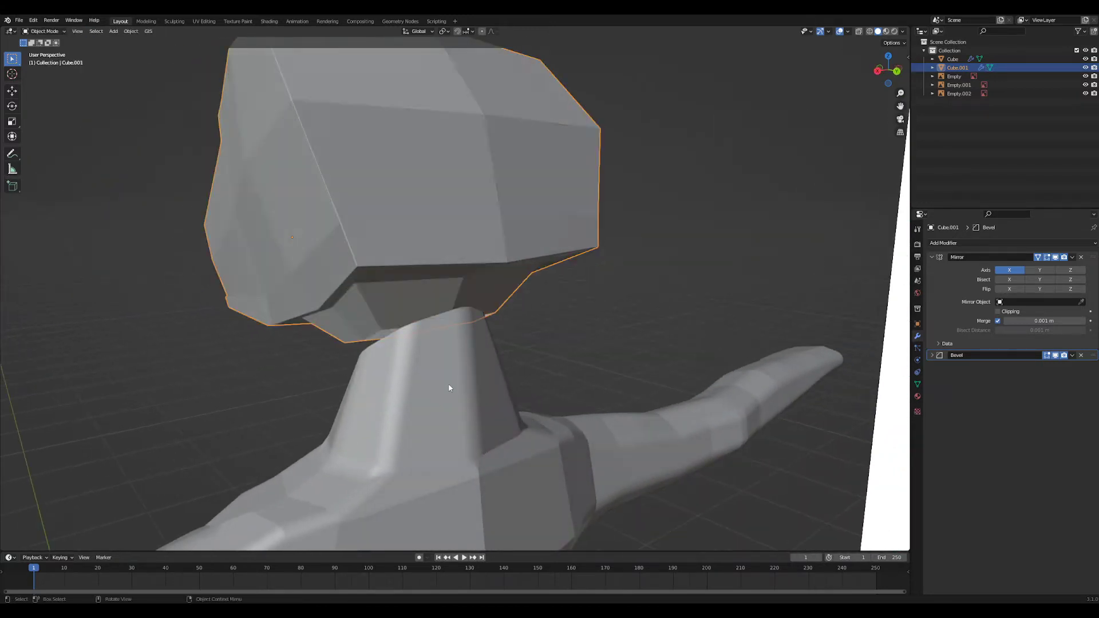
# - Add the body to the head selection and join both into a single object with the body active
pyautogui.keyDown('shift'); pyautogui.click(449, 388); pyautogui.keyUp('shift')
pyautogui.moveTo(449, 388); pyautogui.dragTo(482, 397, button='middle')
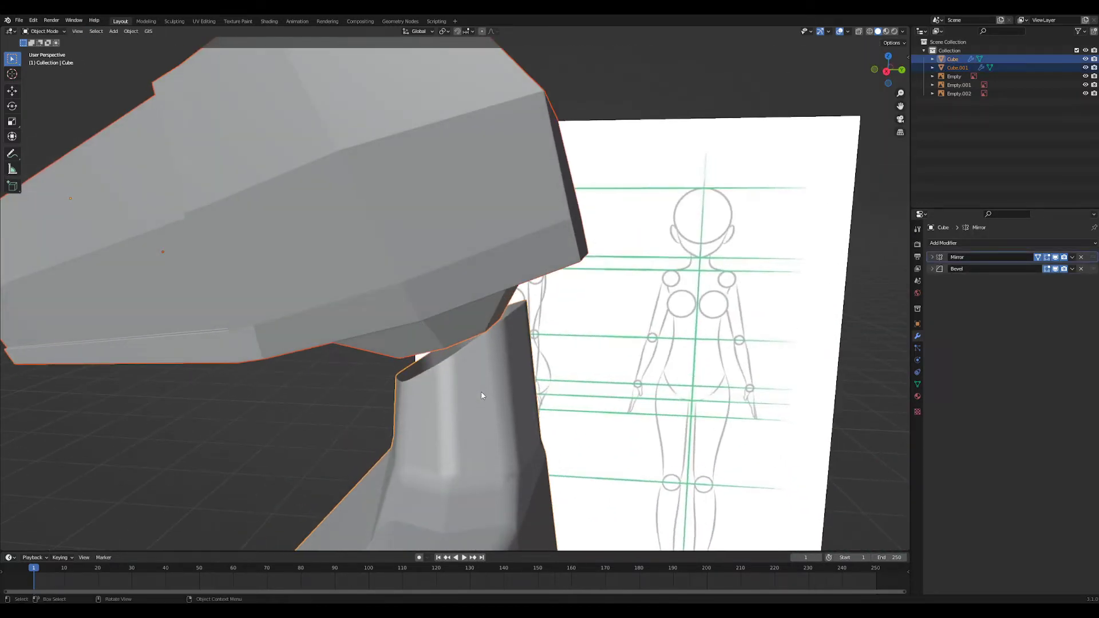
pyautogui.hotkey('ctrl', 'j')
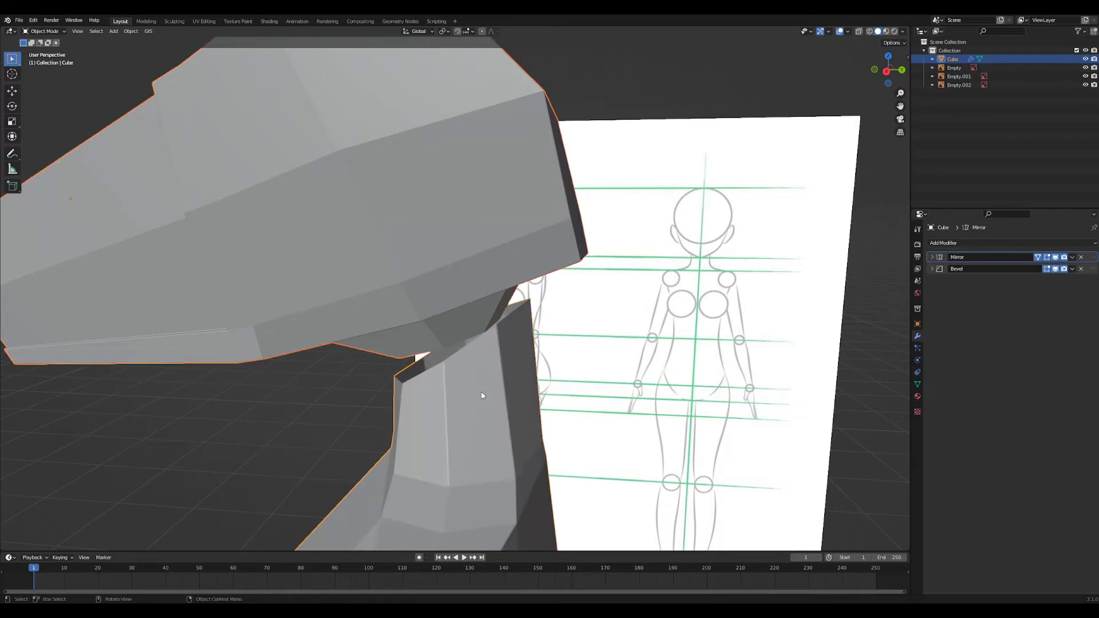
# - Merge the vertices around the head's base with the matching neck-top vertices at the last selected vertex, then return to object mode
pyautogui.press('Tab')
pyautogui.moveTo(483, 396); pyautogui.dragTo(477, 344, button='middle')
pyautogui.press('m')
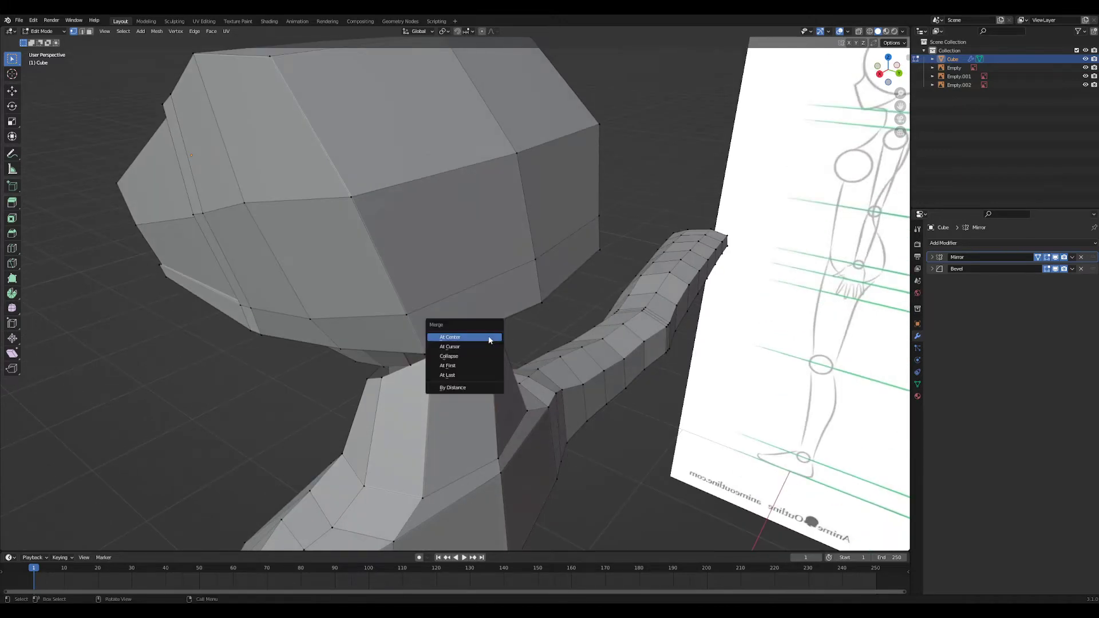
pyautogui.click(473, 375)
pyautogui.moveTo(473, 375); pyautogui.dragTo(495, 326, button='middle')
pyautogui.press('m')
pyautogui.click(451, 313)
pyautogui.press('m')
pyautogui.click(523, 333)
pyautogui.press('m')
pyautogui.click(521, 334)
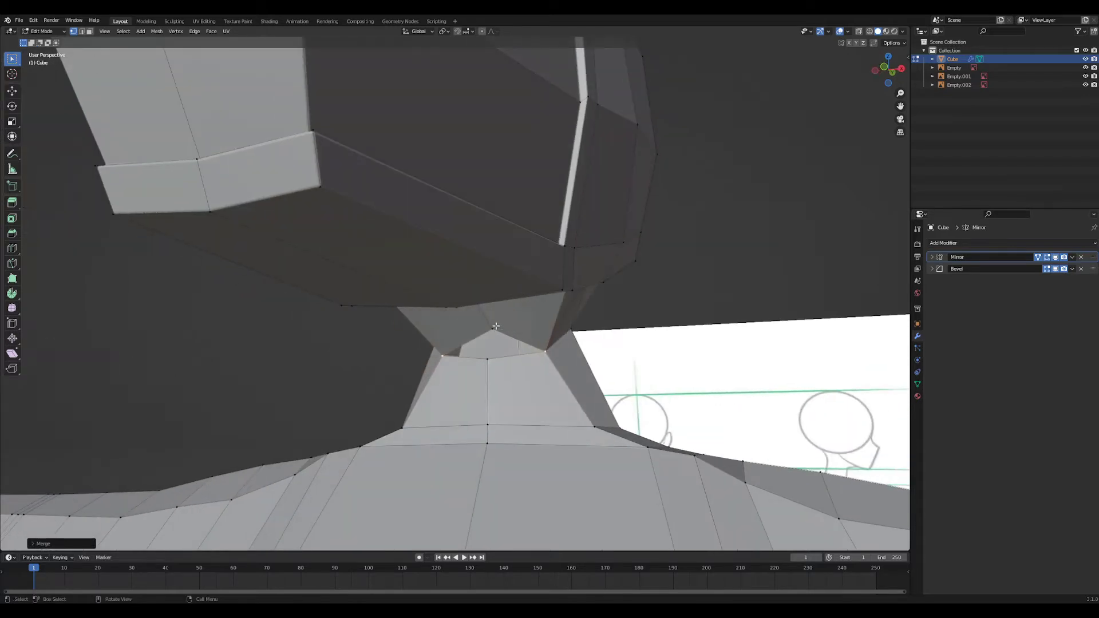
pyautogui.press('m')
pyautogui.click(538, 358)
pyautogui.moveTo(538, 358); pyautogui.dragTo(623, 374, button='middle')
pyautogui.scroll(-5, 561, 412)
pyautogui.press('Tab')
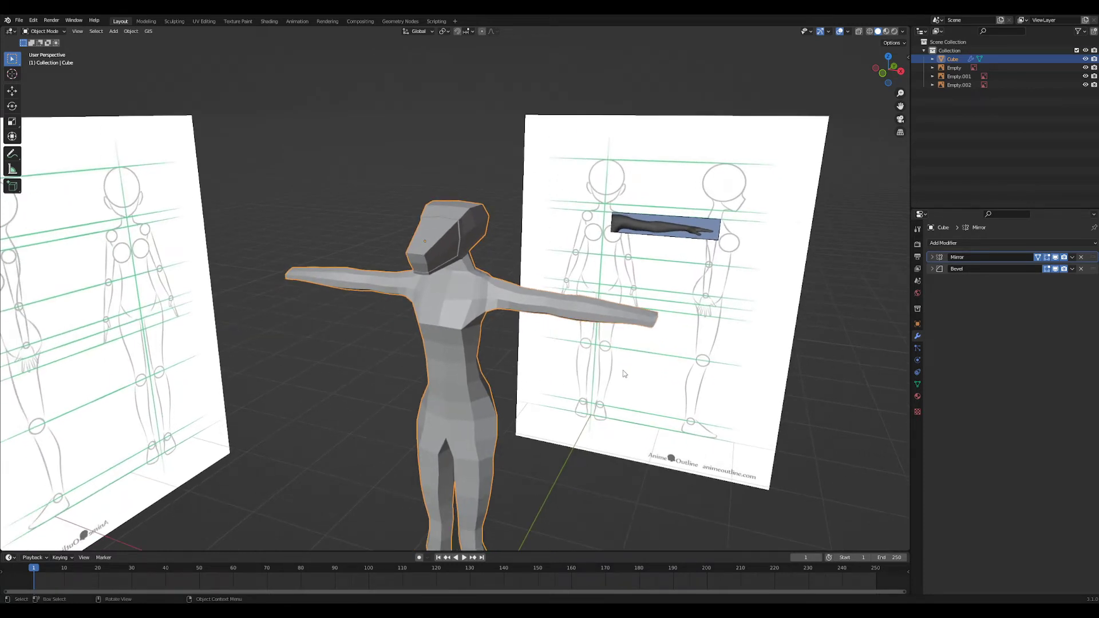
# - In the right orthographic wireframe view, box-select the head's vertices without the neck joint and move them along Z
pyautogui.scroll(-2, 453, 326)
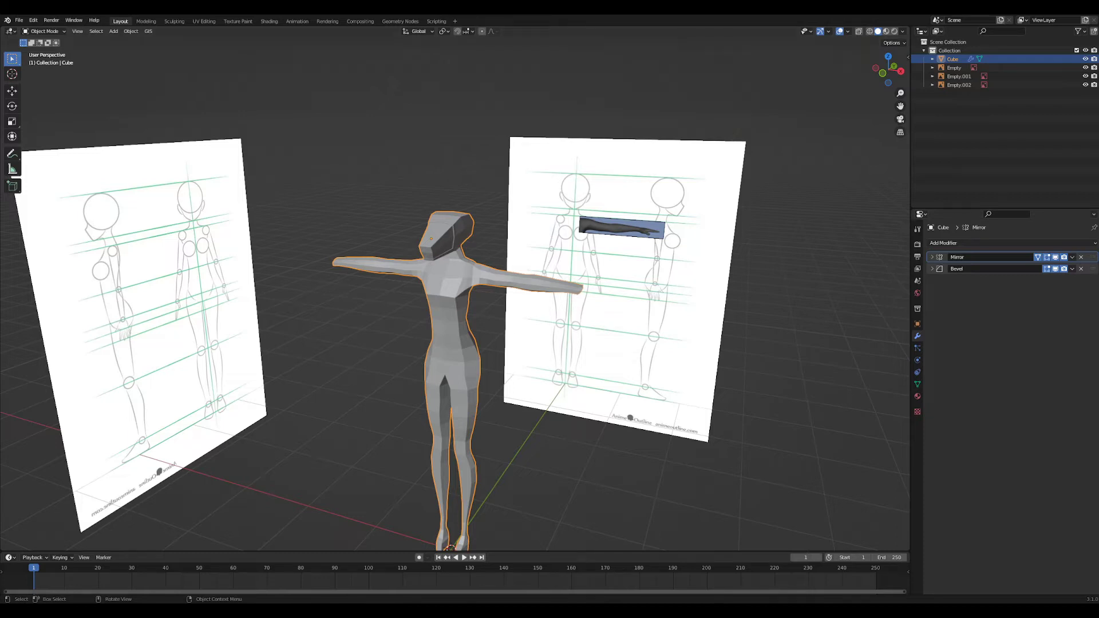
pyautogui.moveTo(518, 326); pyautogui.dragTo(483, 338, button='middle')
pyautogui.scroll(4, 483, 339)
pyautogui.keyDown('shift'); pyautogui.moveTo(532, 252); pyautogui.dragTo(500, 355, button='middle'); pyautogui.keyUp('shift')
pyautogui.scroll(2, 516, 421)
pyautogui.press('Tab')
pyautogui.press('KP_3')
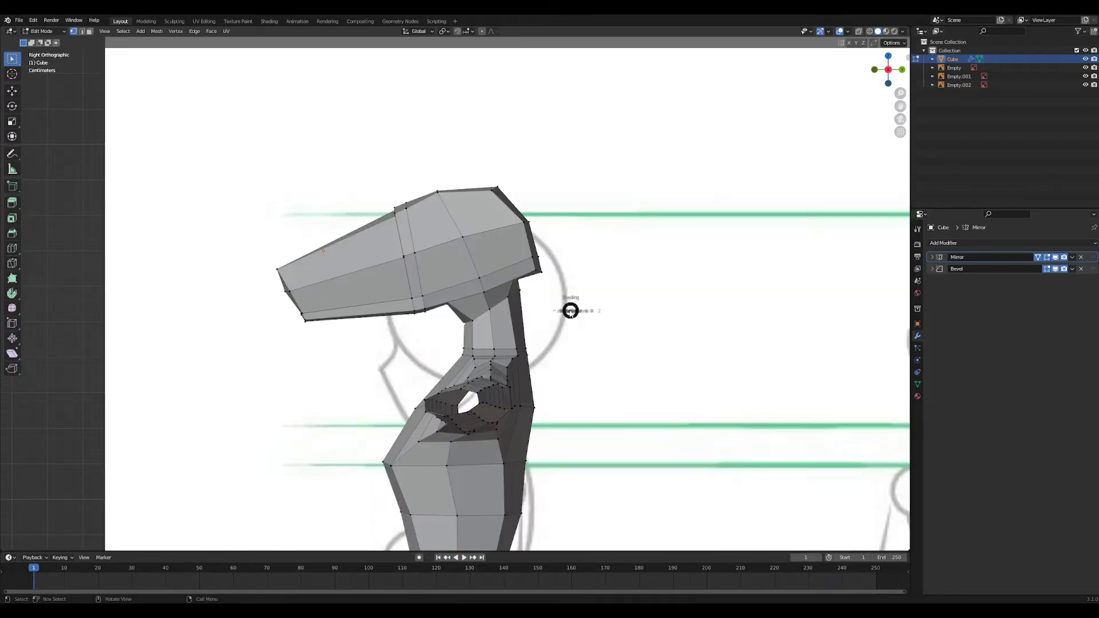
pyautogui.hotkey('shift', 'z')
pyautogui.press('b')
pyautogui.moveTo(576, 304); pyautogui.dragTo(576, 305)
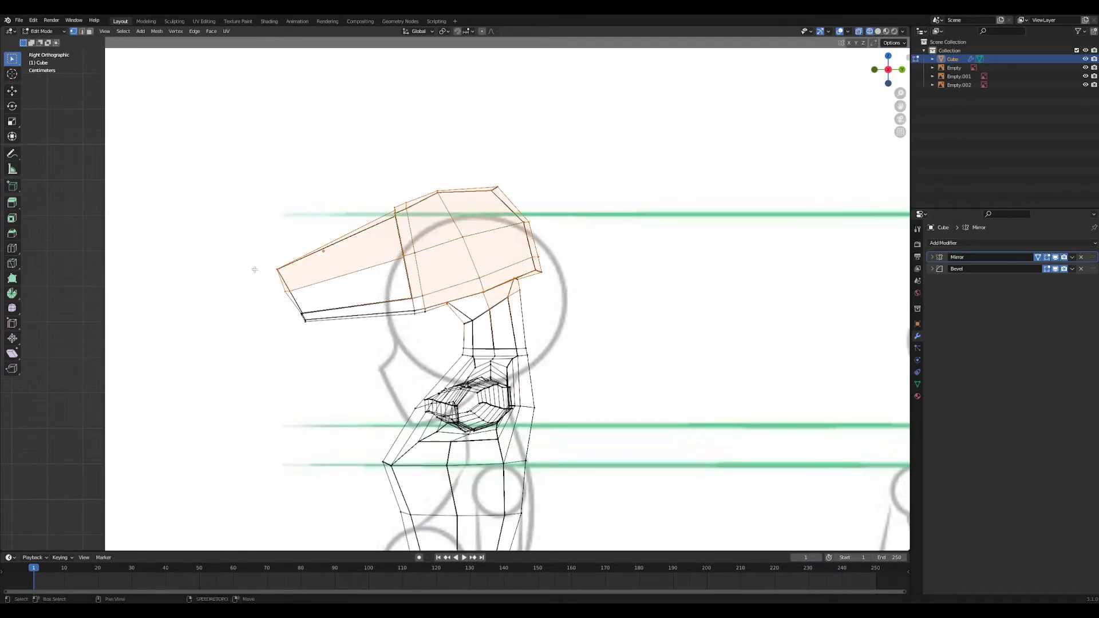
pyautogui.moveTo(434, 372); pyautogui.dragTo(435, 372)
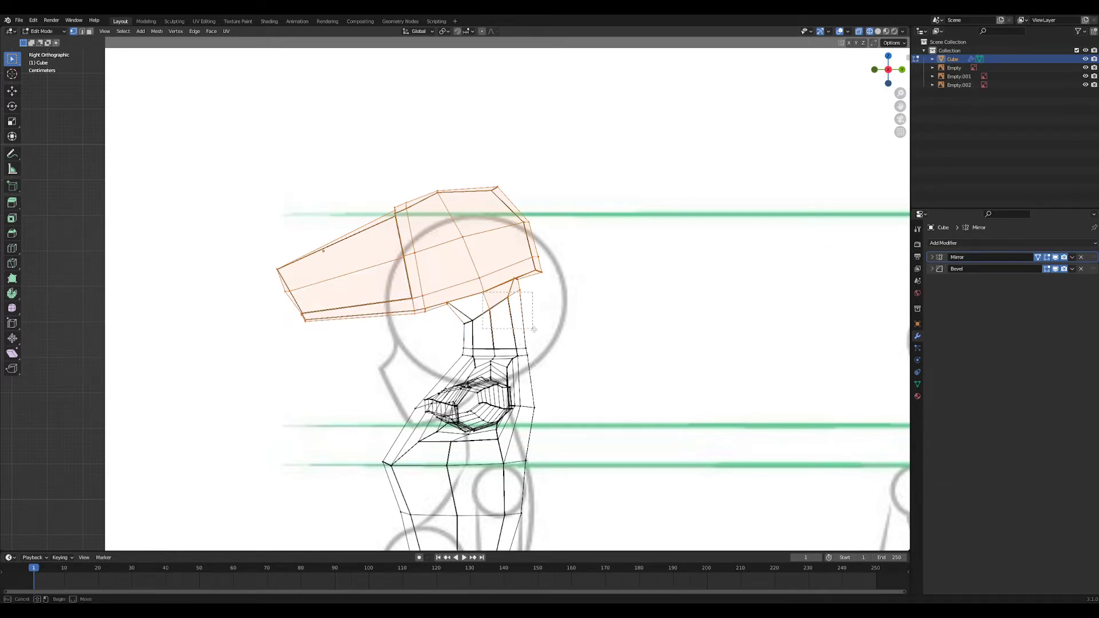
pyautogui.moveTo(543, 316); pyautogui.dragTo(561, 315, button='middle')
pyautogui.press('z')
pyautogui.click(681, 311)
pyautogui.moveTo(680, 322)
pyautogui.mouseDown(button='middle')
pyautogui.moveTo(651, 326)
pyautogui.moveTo(543, 279)
pyautogui.moveTo(621, 412)
pyautogui.moveTo(544, 418)
pyautogui.moveTo(527, 434)
pyautogui.moveTo(510, 475)
pyautogui.moveTo(567, 481)
pyautogui.mouseUp(button='middle')
pyautogui.press('g')
pyautogui.press('z')
pyautogui.click(643, 300)
pyautogui.press('Tab')
pyautogui.moveTo(582, 367); pyautogui.dragTo(548, 390, button='middle')
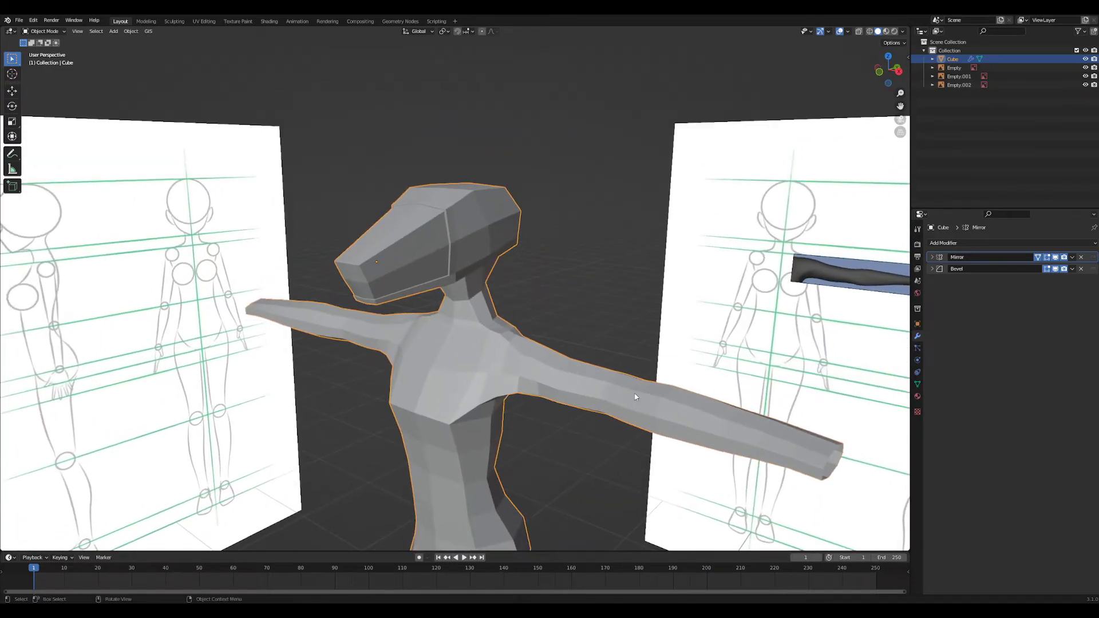
# - Try scaling down three upper-arm edge loops beside the shoulder, the third to about 0.54, then undo the scaling
pyautogui.moveTo(628, 407); pyautogui.dragTo(510, 355, button='middle')
pyautogui.press('Tab')
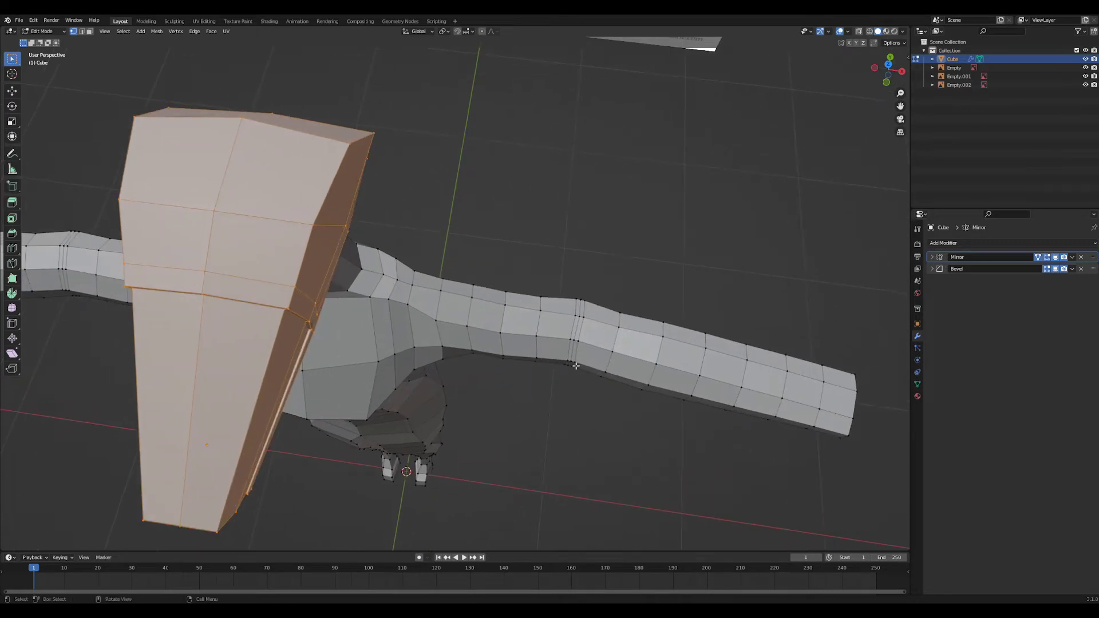
pyautogui.moveTo(423, 318); pyautogui.dragTo(417, 320, button='middle')
pyautogui.keyDown('alt'); pyautogui.click(435, 312); pyautogui.keyUp('alt')
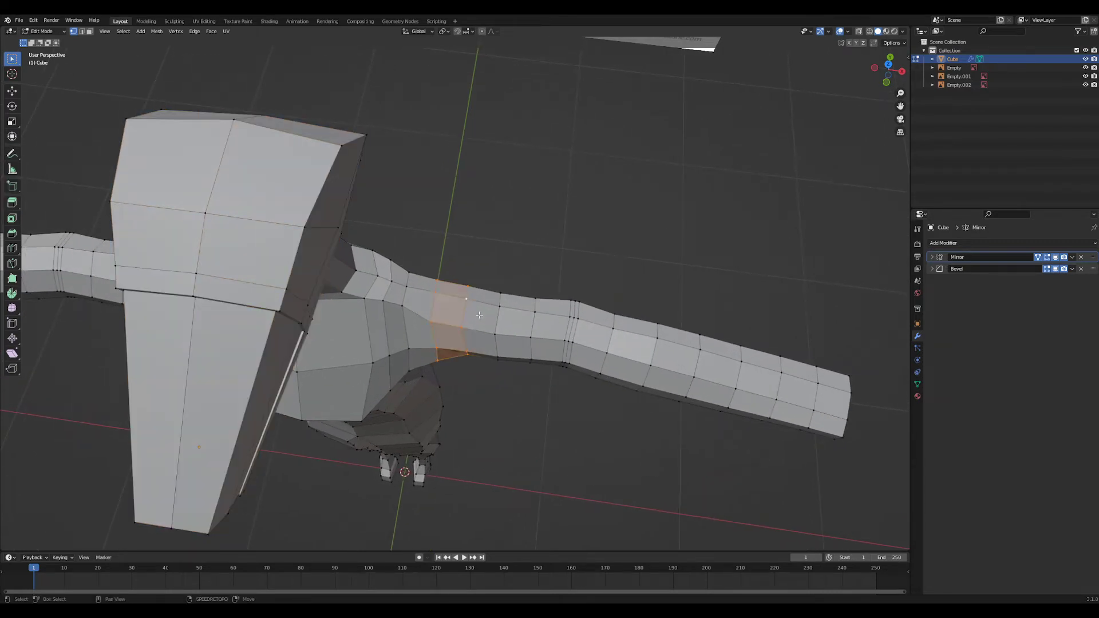
pyautogui.press('s')
pyautogui.click(582, 342)
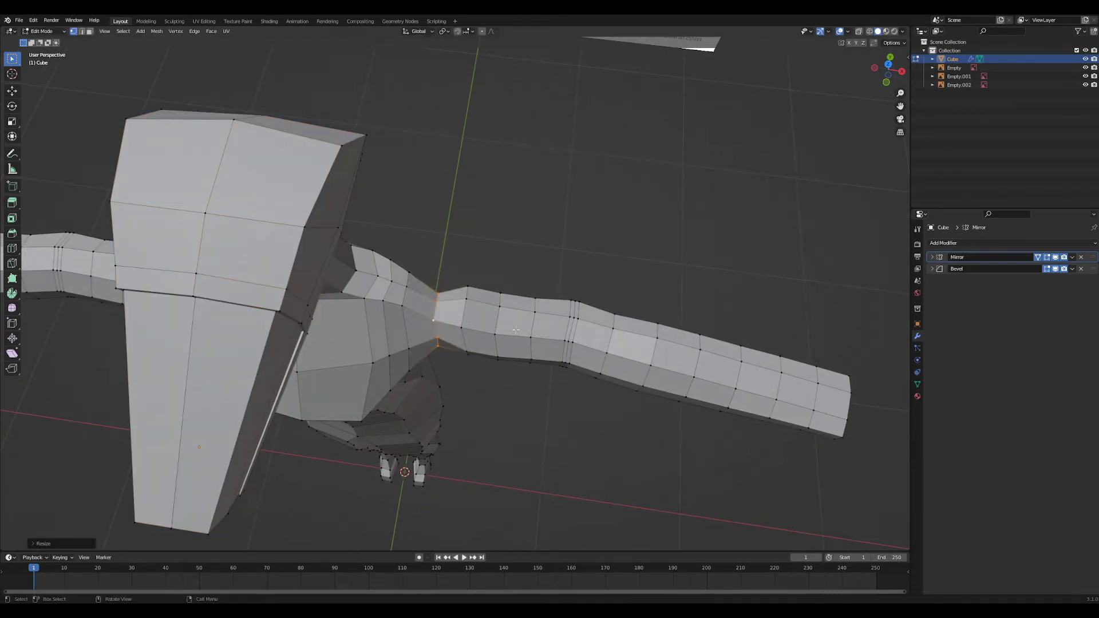
pyautogui.press('g')
pyautogui.press('g')
pyautogui.click(598, 345)
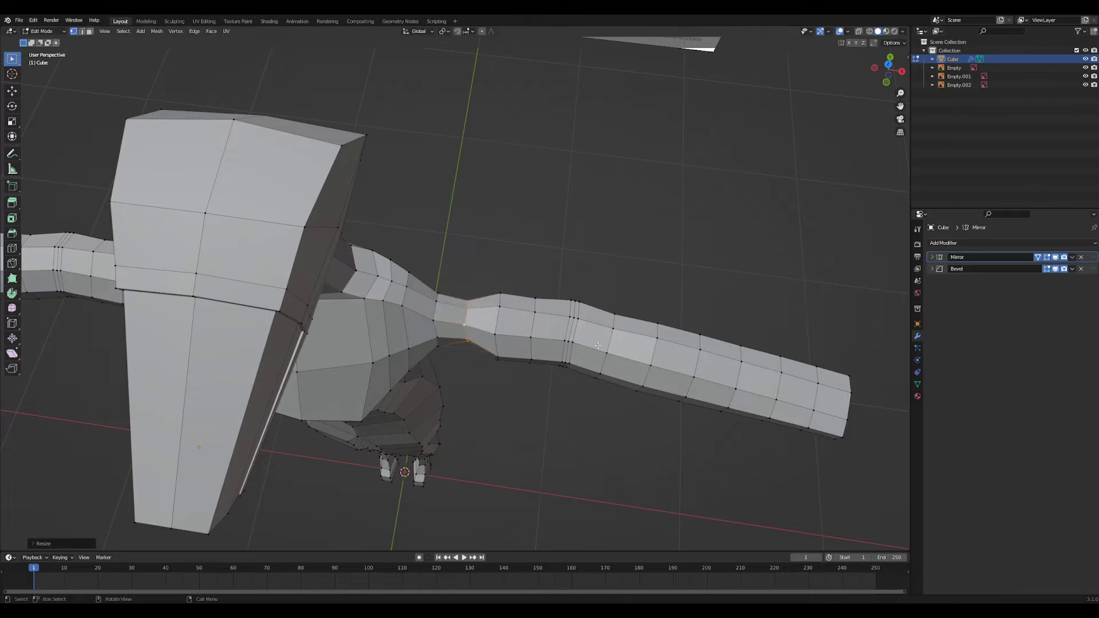
pyautogui.press('s')
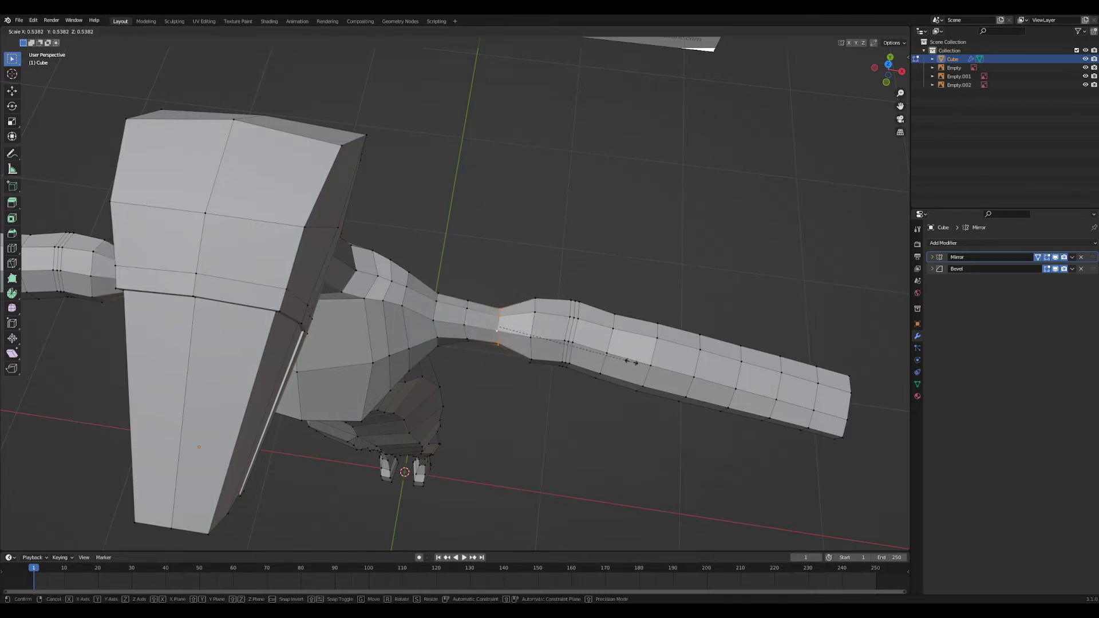
pyautogui.click(628, 361)
pyautogui.moveTo(580, 411); pyautogui.dragTo(600, 342, button='middle')
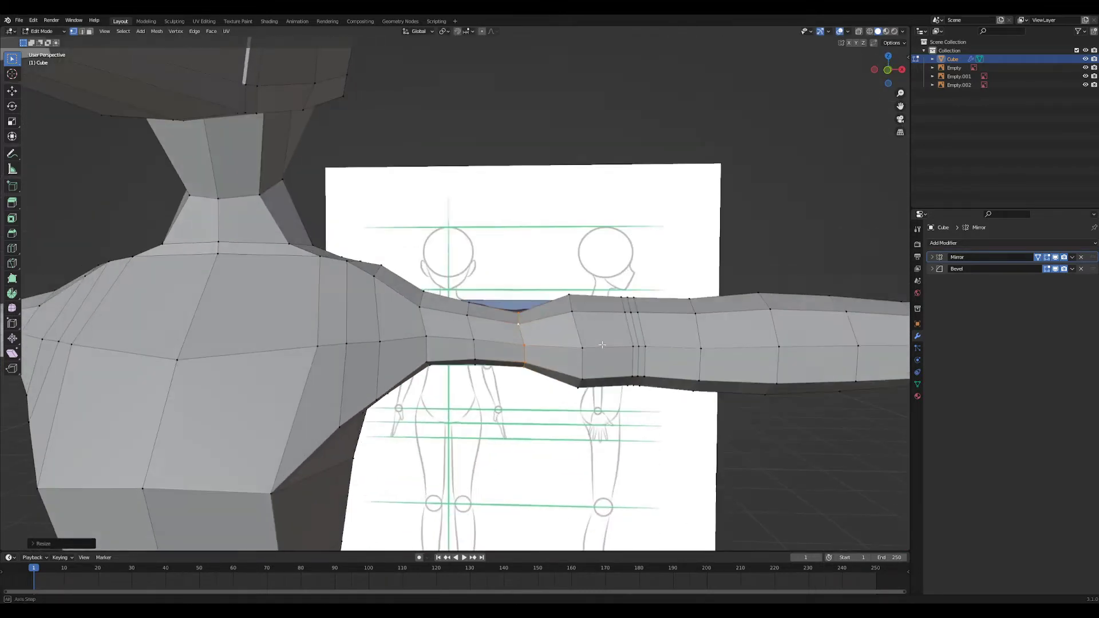
pyautogui.hotkey('ctrl', 'z')
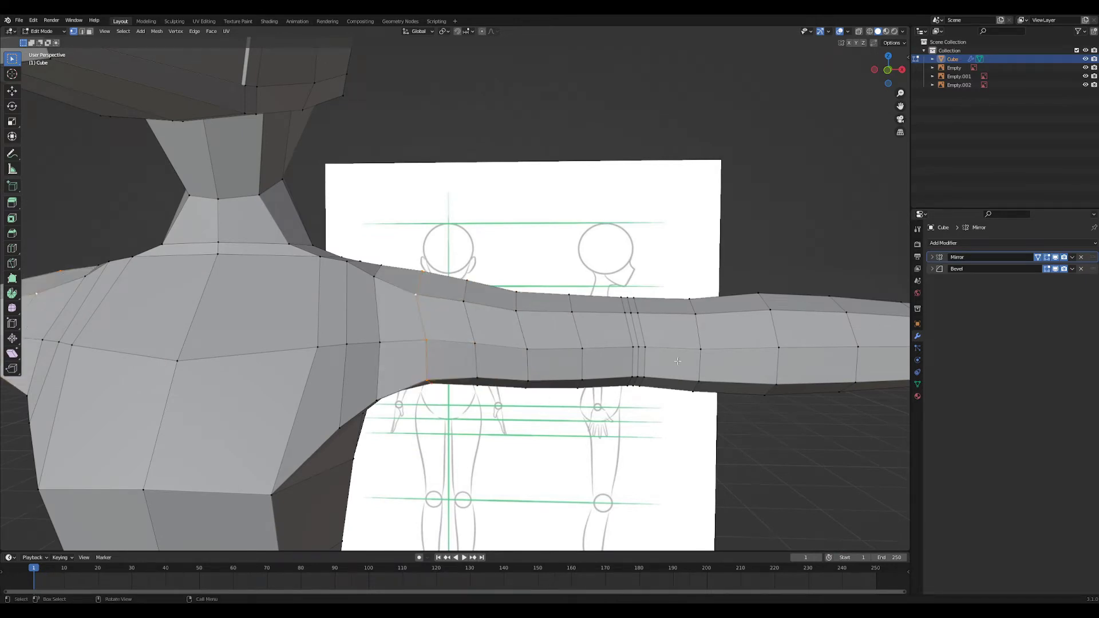
# - Slightly shrink the four upper-arm edge loops between the shoulder and the elbow, each to roughly 0.93
pyautogui.press('s')
pyautogui.click(463, 322)
pyautogui.press('s')
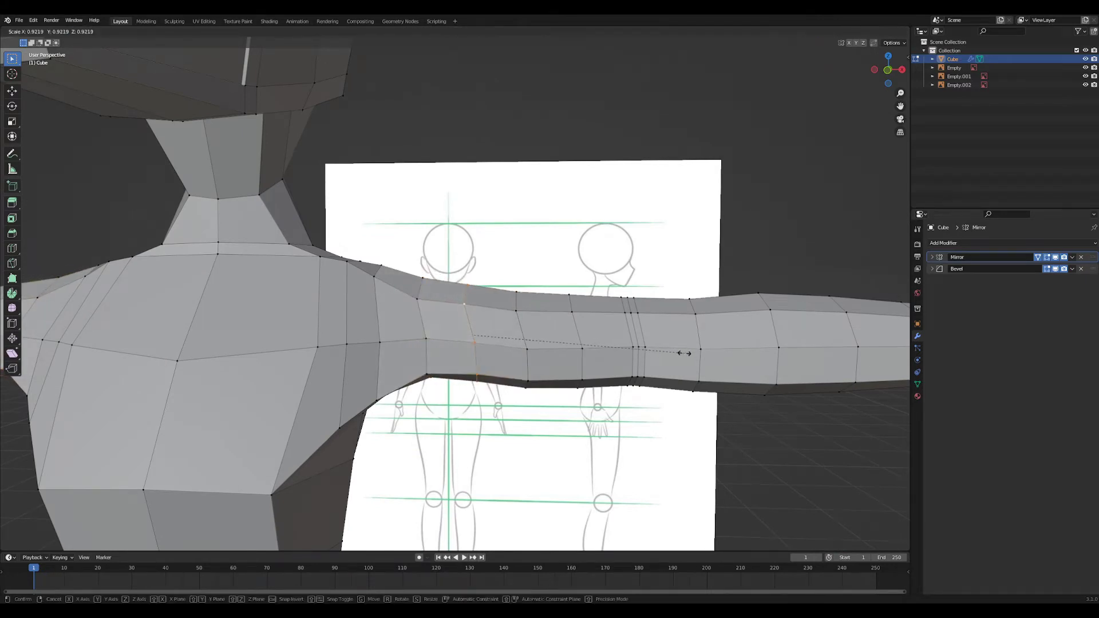
pyautogui.click(671, 352)
pyautogui.keyDown('alt'); pyautogui.click(517, 322); pyautogui.keyUp('alt')
pyautogui.press('s')
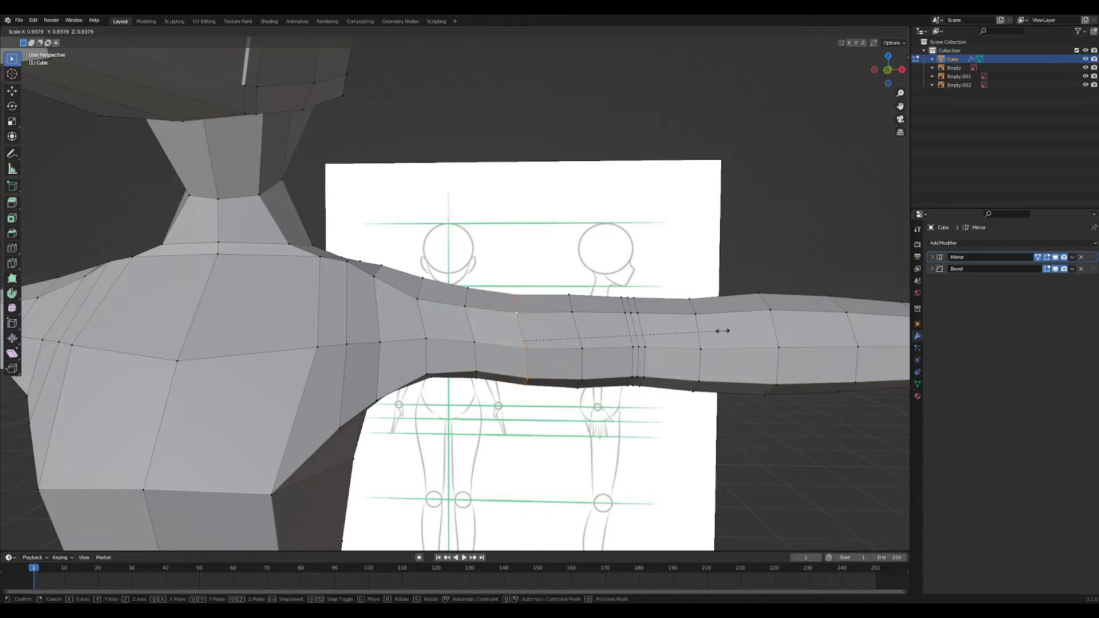
pyautogui.click(710, 331)
pyautogui.keyDown('alt'); pyautogui.click(572, 322); pyautogui.keyUp('alt')
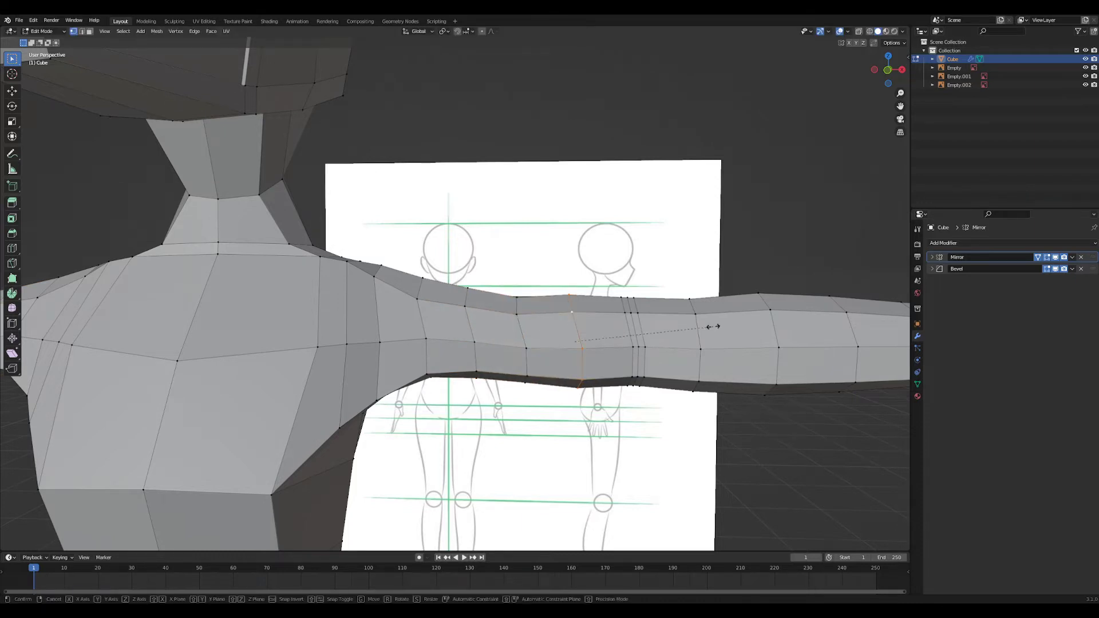
pyautogui.press('s')
pyautogui.click(691, 330)
# - Select the three close edge loops at the elbow through the mesh and scale them down to about 0.88
pyautogui.keyDown('shift'); pyautogui.moveTo(691, 330); pyautogui.dragTo(571, 324, button='middle'); pyautogui.keyUp('shift')
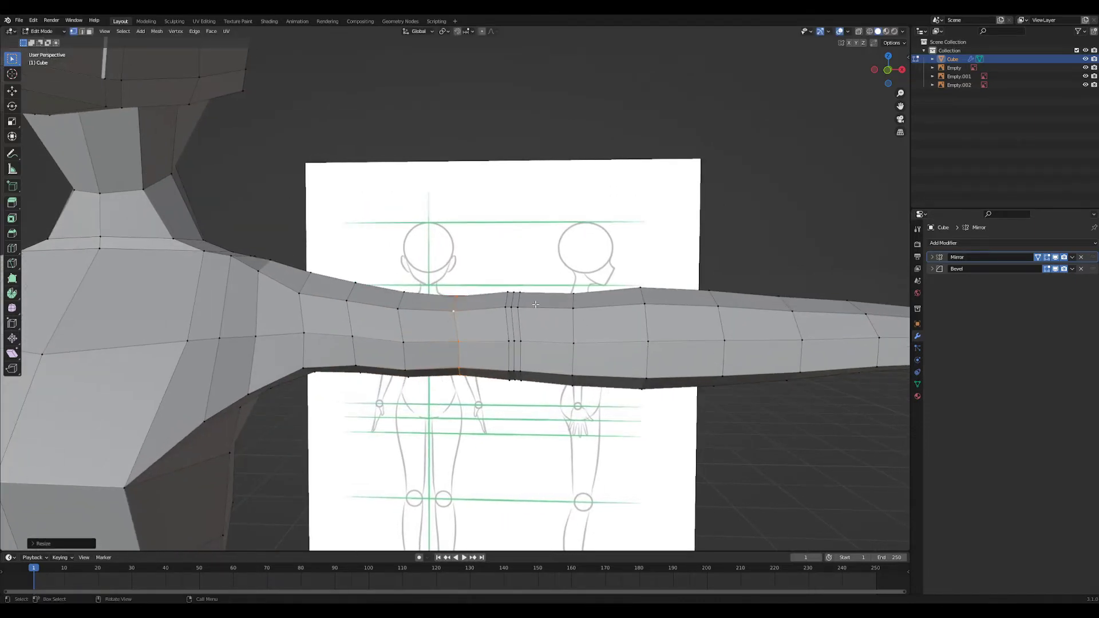
pyautogui.press('z')
pyautogui.moveTo(494, 282); pyautogui.dragTo(538, 395)
pyautogui.press('z')
pyautogui.click(583, 334)
pyautogui.press('s')
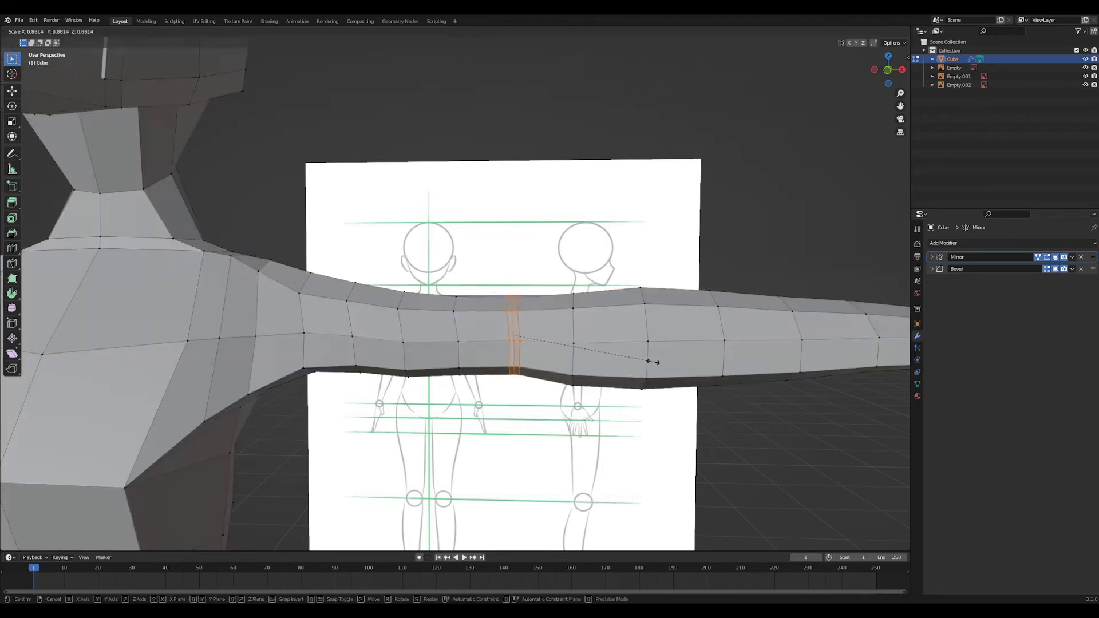
pyautogui.click(649, 360)
# - Enlarge the first four forearm edge loops beyond the elbow to form a bulky forearm, scaling the fourth by about 1.73
pyautogui.press('s')
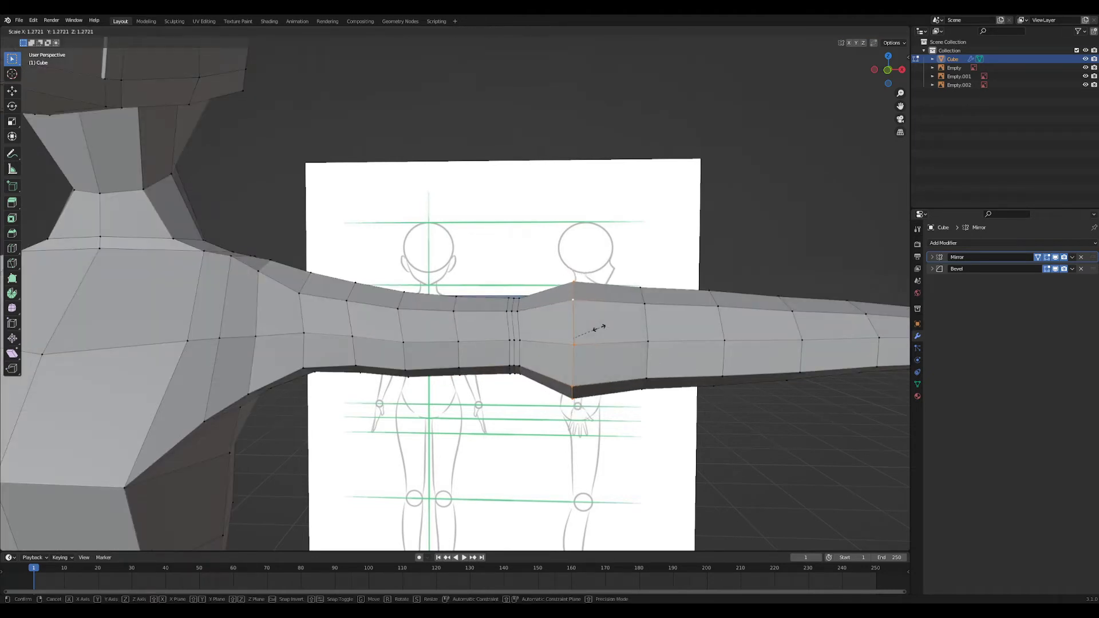
pyautogui.click(595, 322)
pyautogui.keyDown('alt'); pyautogui.click(654, 322); pyautogui.keyUp('alt')
pyautogui.press('s')
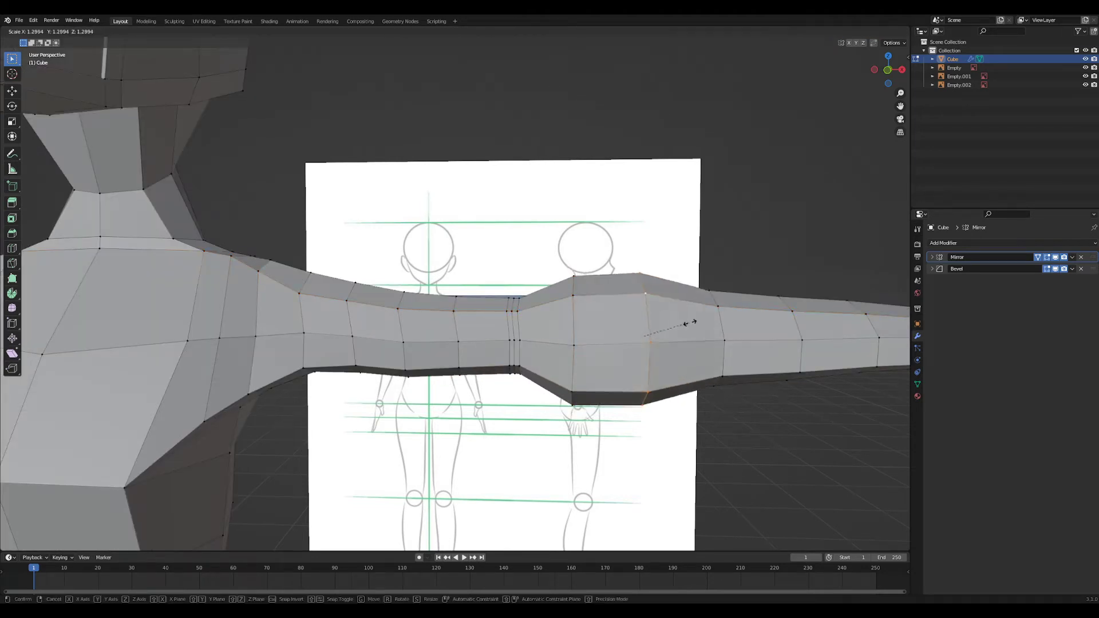
pyautogui.click(692, 324)
pyautogui.keyDown('shift'); pyautogui.moveTo(692, 324); pyautogui.dragTo(535, 305, button='middle'); pyautogui.keyUp('shift')
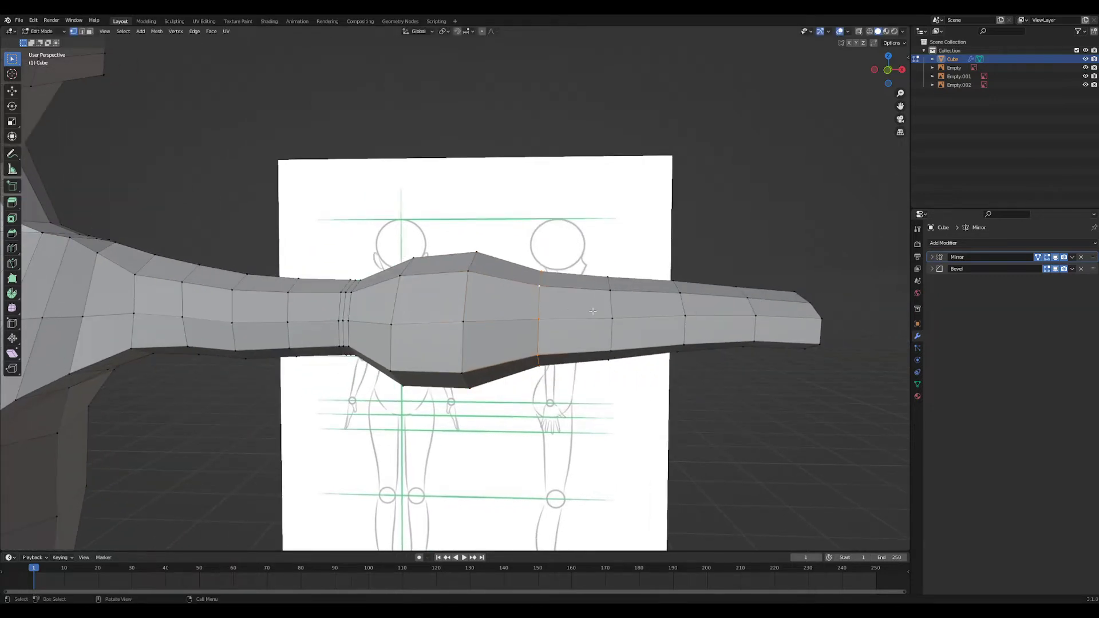
pyautogui.keyDown('alt'); pyautogui.click(612, 314); pyautogui.keyUp('alt')
pyautogui.press('s')
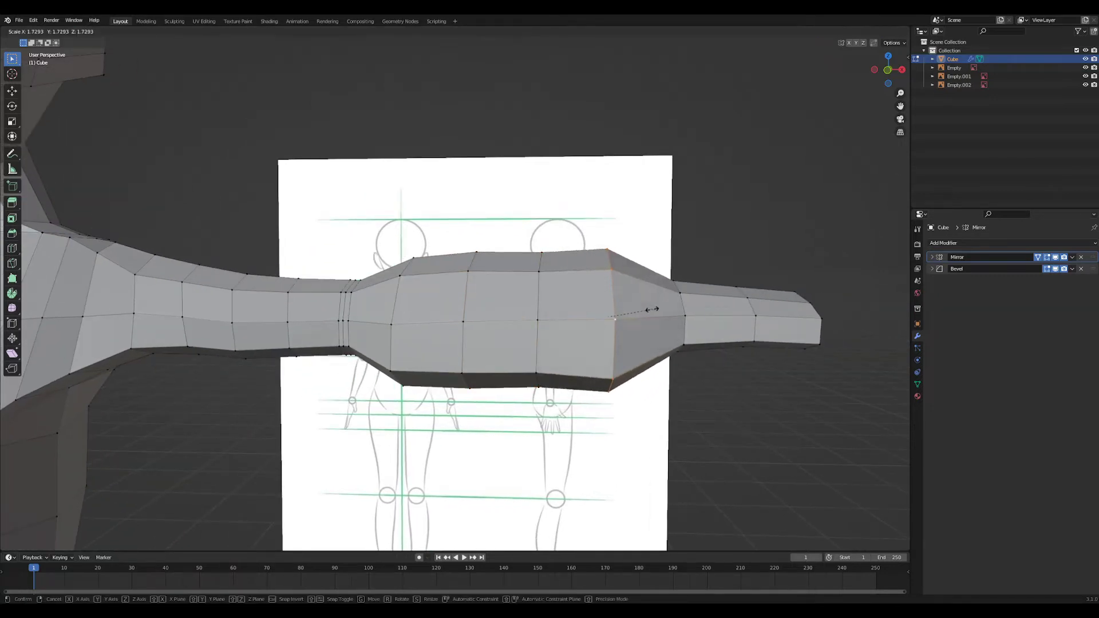
pyautogui.click(650, 309)
# - Enlarge the last three forearm edge loops so they taper towards the wrist, scaling the open end loop by about 1.24
pyautogui.keyDown('shift'); pyautogui.moveTo(681, 304); pyautogui.dragTo(465, 321, button='middle'); pyautogui.keyUp('shift')
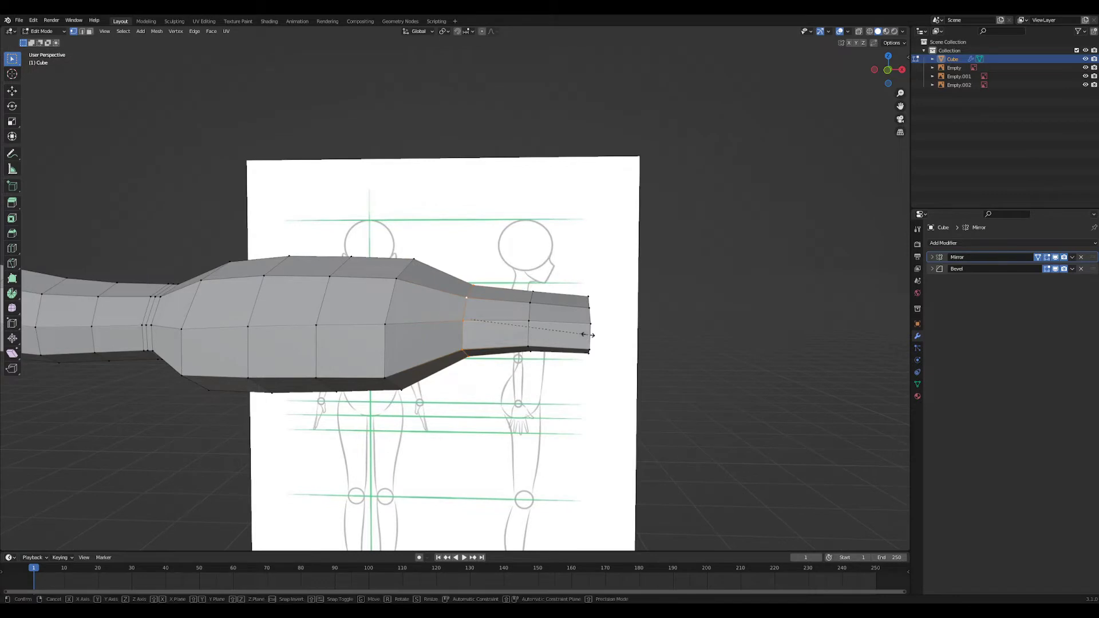
pyautogui.keyDown('alt'); pyautogui.click(464, 323); pyautogui.keyUp('alt')
pyautogui.press('s')
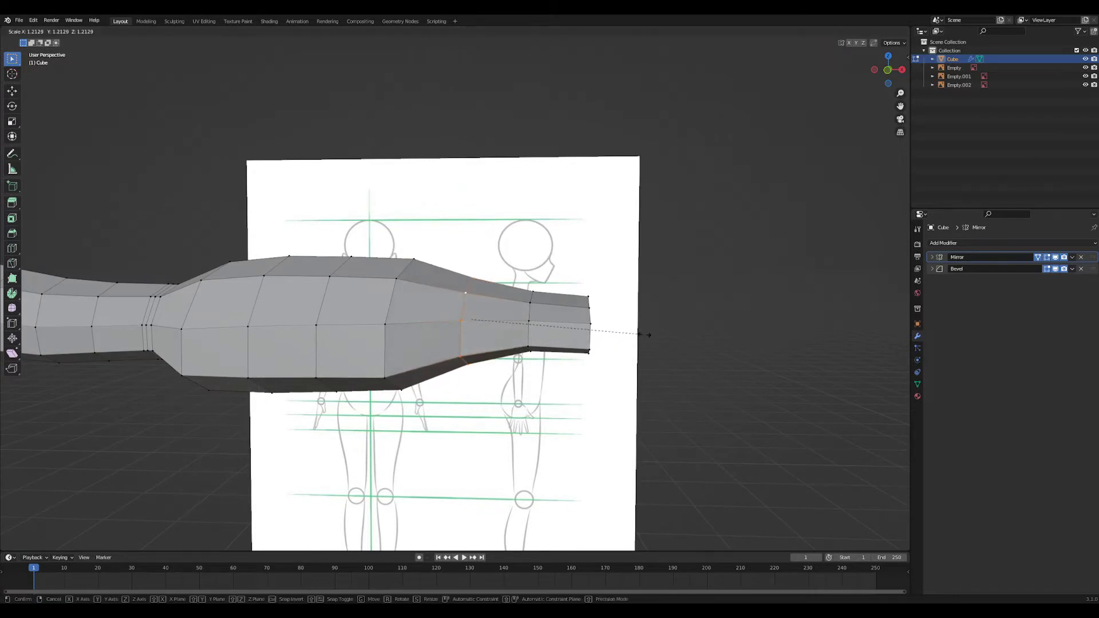
pyautogui.click(645, 325)
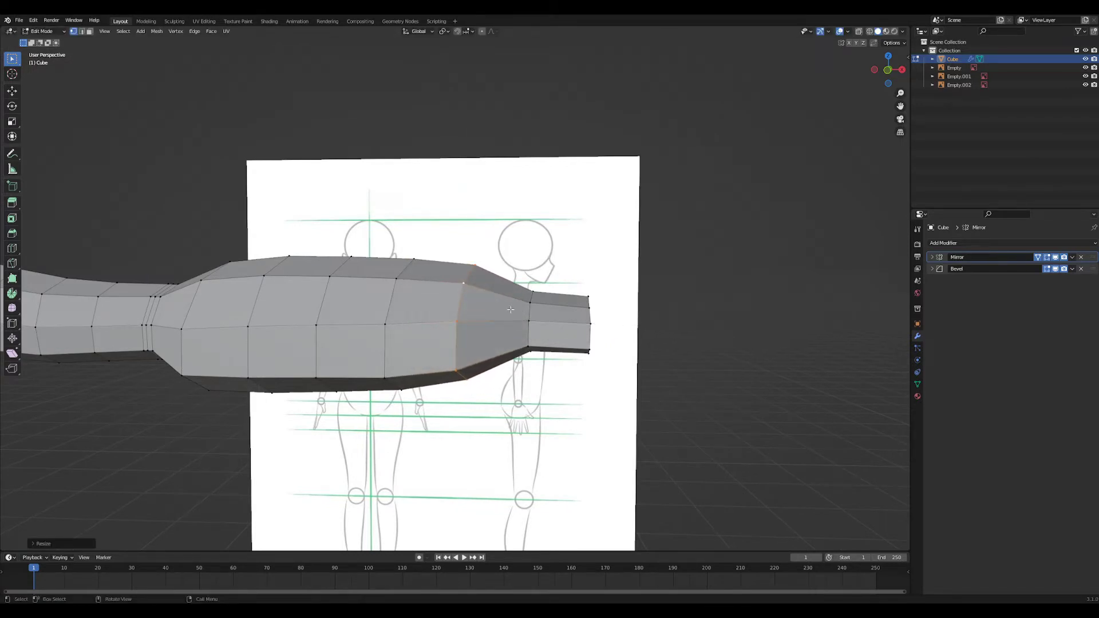
pyautogui.keyDown('alt'); pyautogui.click(530, 315); pyautogui.keyUp('alt')
pyautogui.press('s')
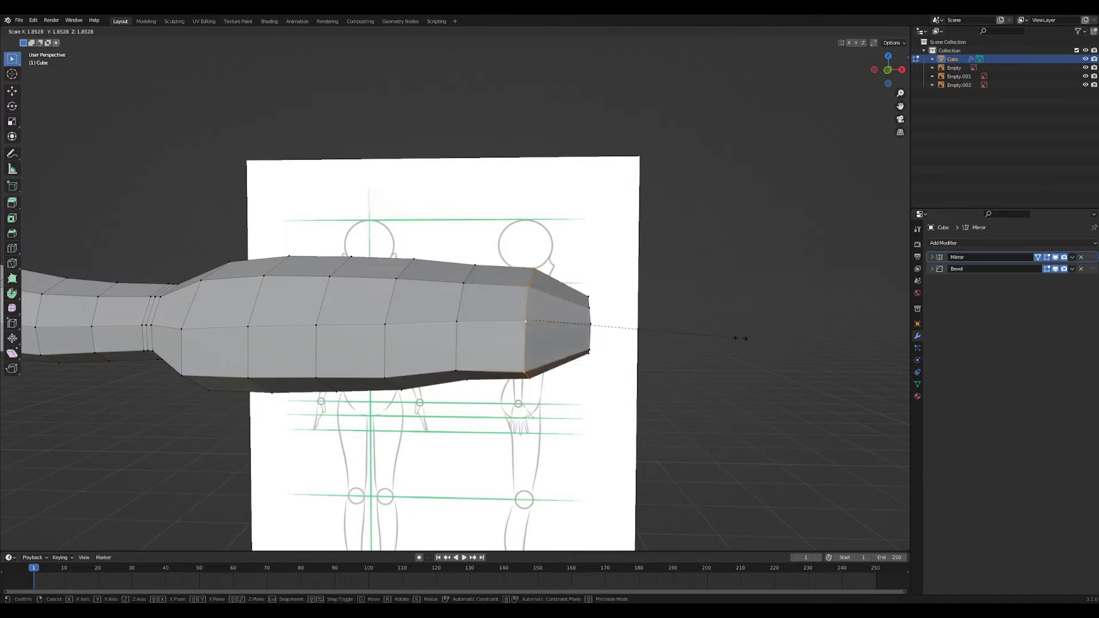
pyautogui.press('z')
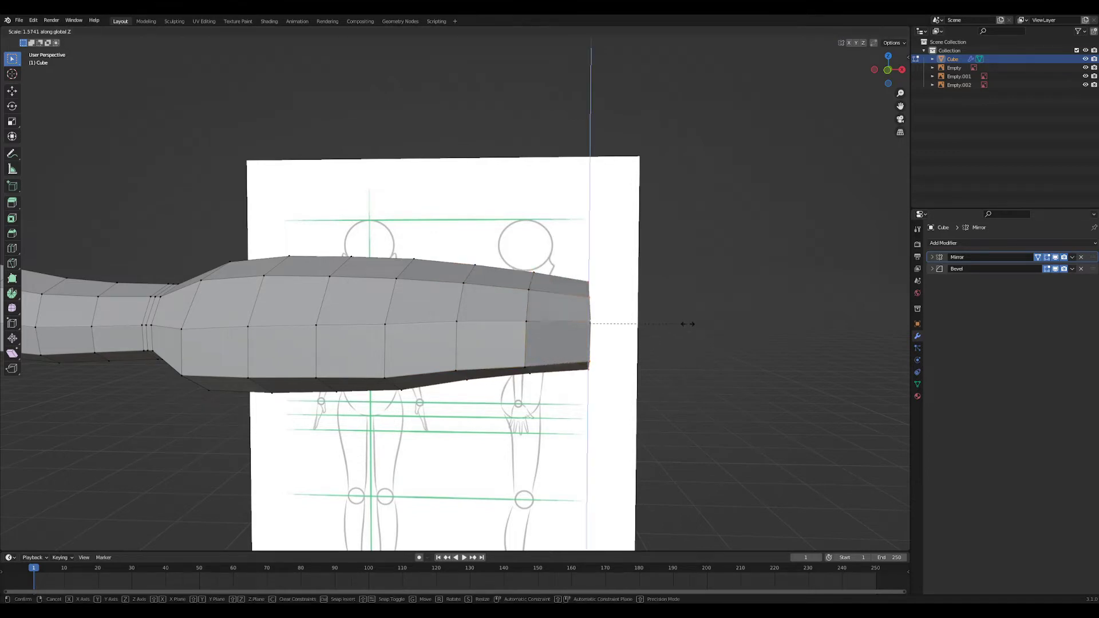
pyautogui.press('z')
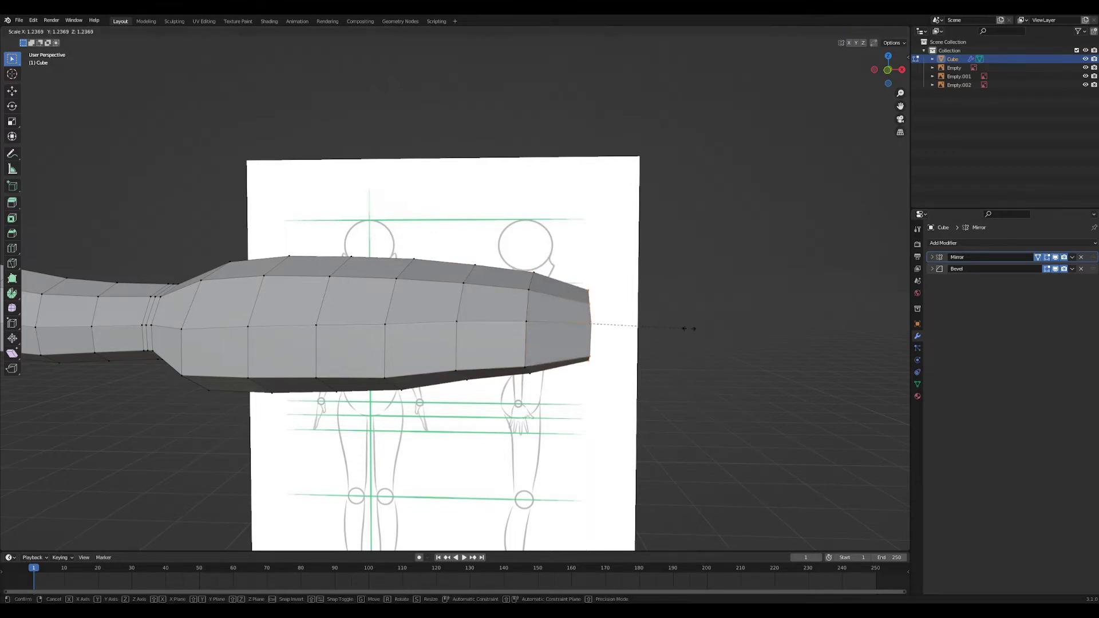
pyautogui.click(699, 330)
# - Select all forearm vertices beyond the elbow through the mesh and flatten the forearm along its local Y axis to about 0.71
pyautogui.scroll(-4, 676, 344)
pyautogui.moveTo(653, 358)
pyautogui.mouseDown(button='middle')
pyautogui.moveTo(606, 434)
pyautogui.moveTo(574, 445)
pyautogui.moveTo(497, 424)
pyautogui.moveTo(605, 428)
pyautogui.mouseUp(button='middle')
pyautogui.press('`')
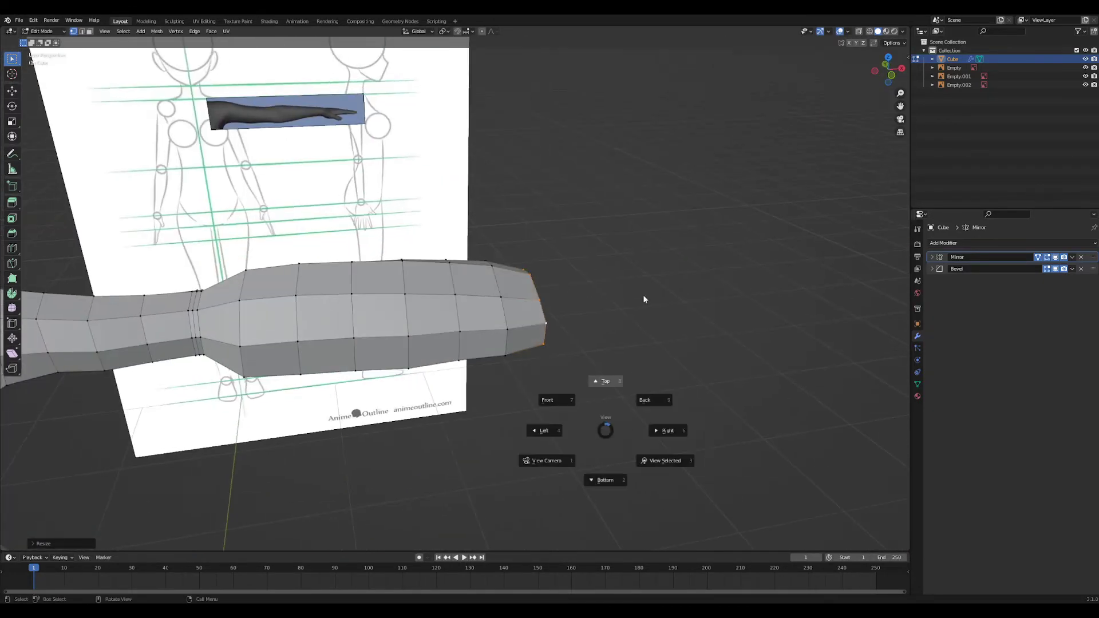
pyautogui.click(643, 300)
pyautogui.keyDown('shift'); pyautogui.moveTo(587, 331); pyautogui.dragTo(632, 332, button='middle'); pyautogui.keyUp('shift')
pyautogui.press('z')
pyautogui.click(368, 262)
pyautogui.moveTo(294, 210); pyautogui.dragTo(631, 405)
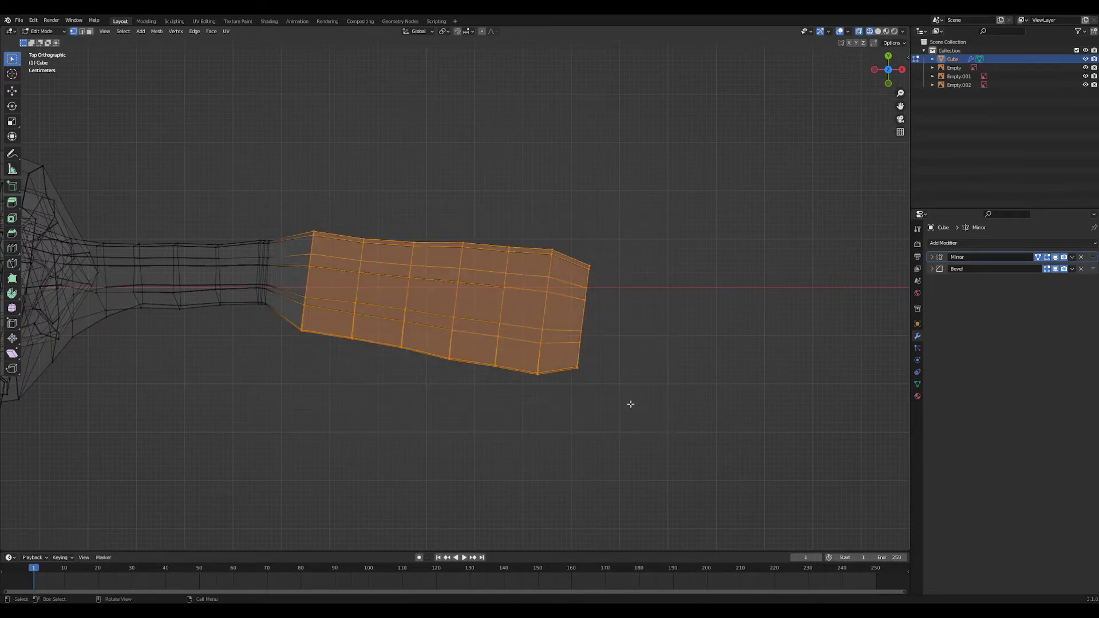
pyautogui.moveTo(631, 404); pyautogui.dragTo(592, 334, button='middle')
pyautogui.hotkey('alt', 'z')
pyautogui.press('s')
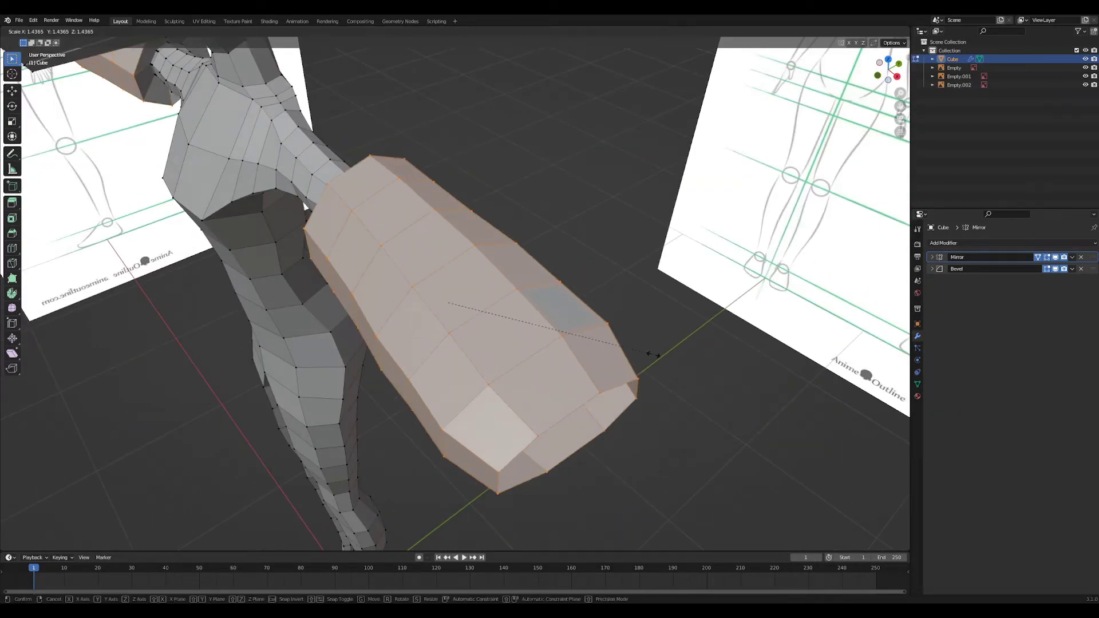
pyautogui.press('y')
pyautogui.press('y')
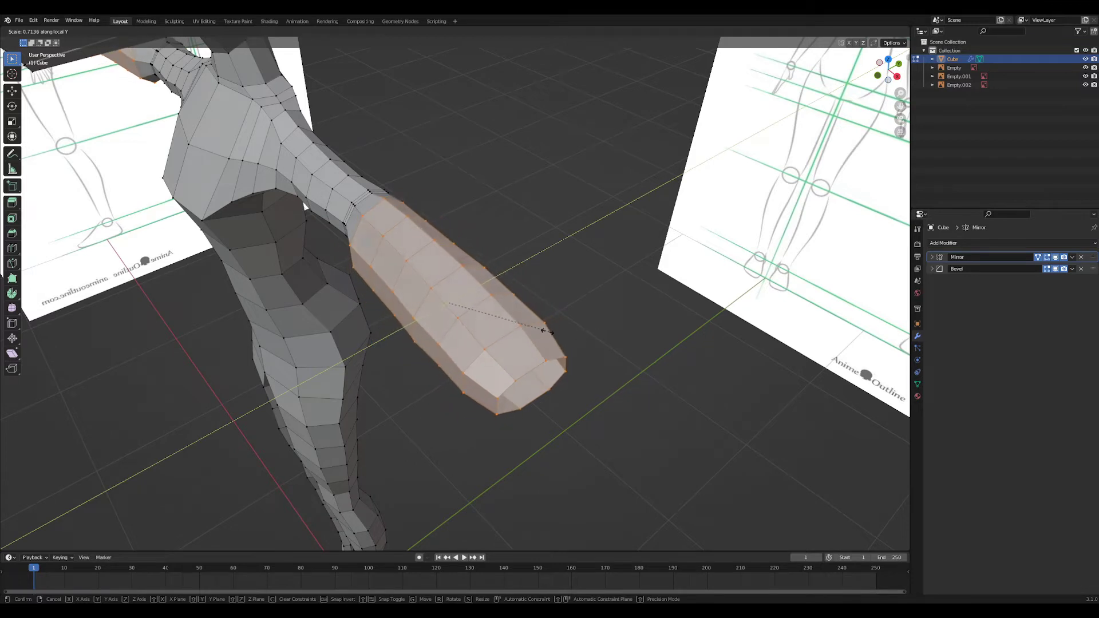
pyautogui.click(537, 327)
# - Shift the selected forearm along Y, rotate it slightly and reposition it in top view so it lines up with the elbow
pyautogui.press('KP_7')
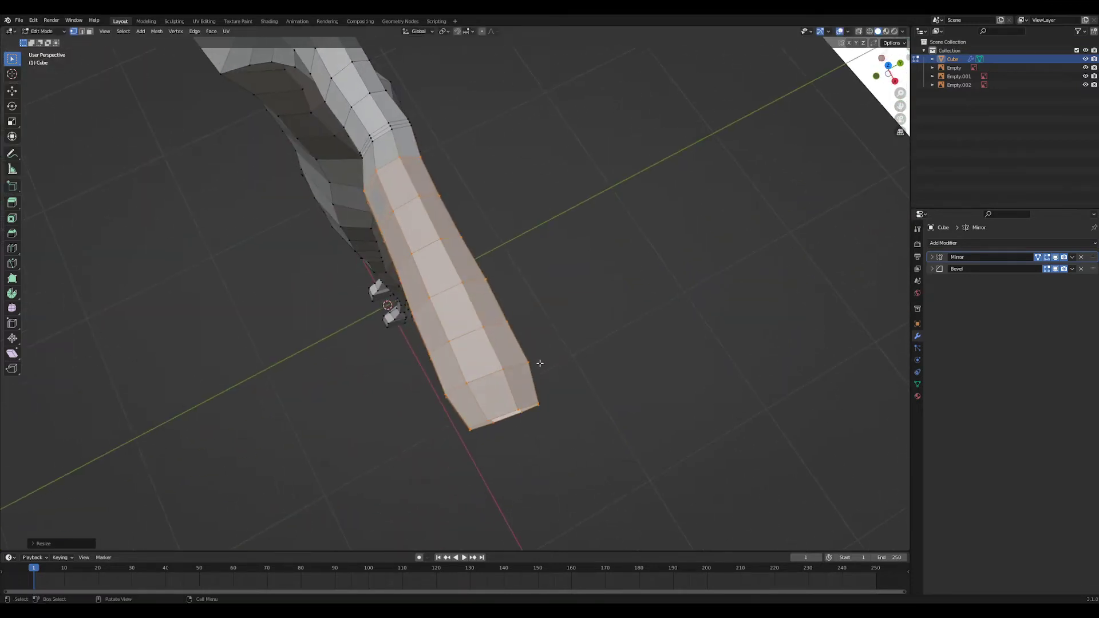
pyautogui.press('g')
pyautogui.press('y')
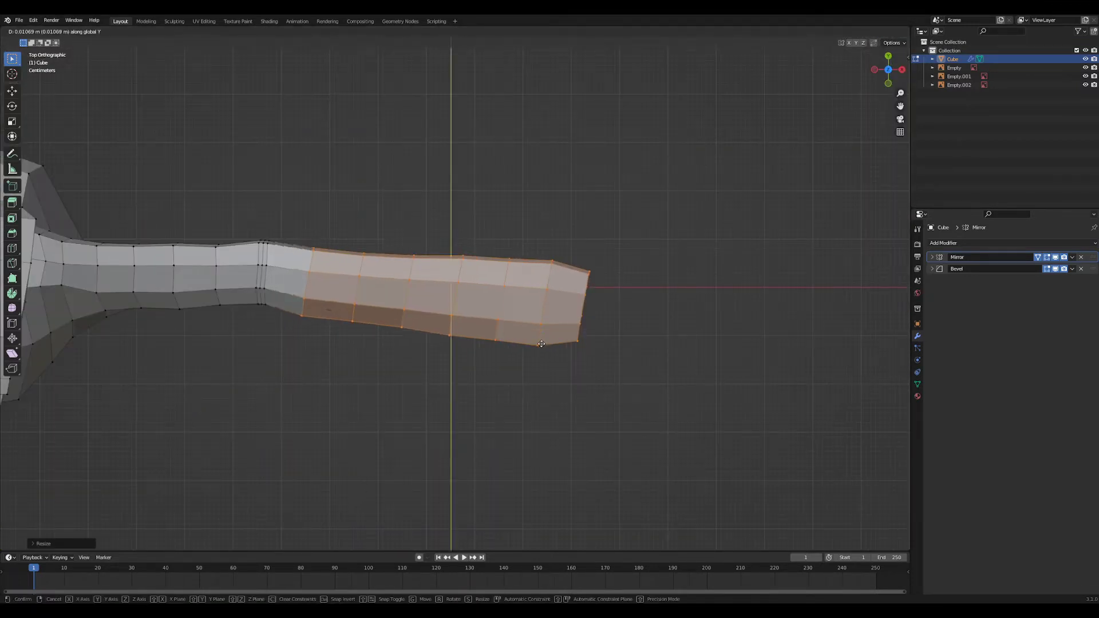
pyautogui.click(577, 334)
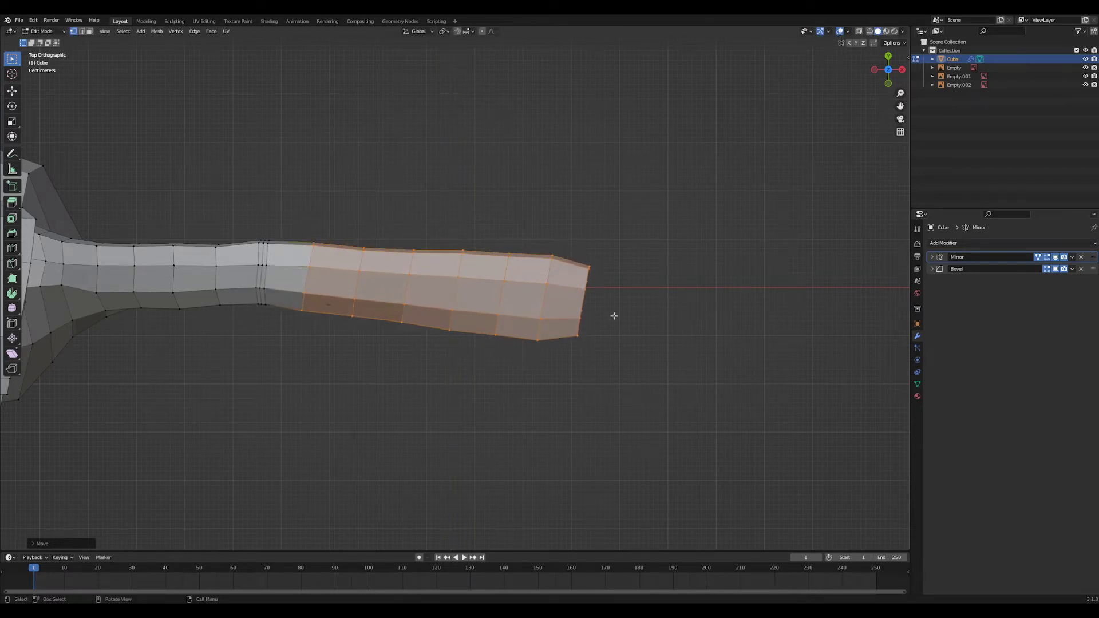
pyautogui.press('r')
pyautogui.click(621, 319)
pyautogui.press('g')
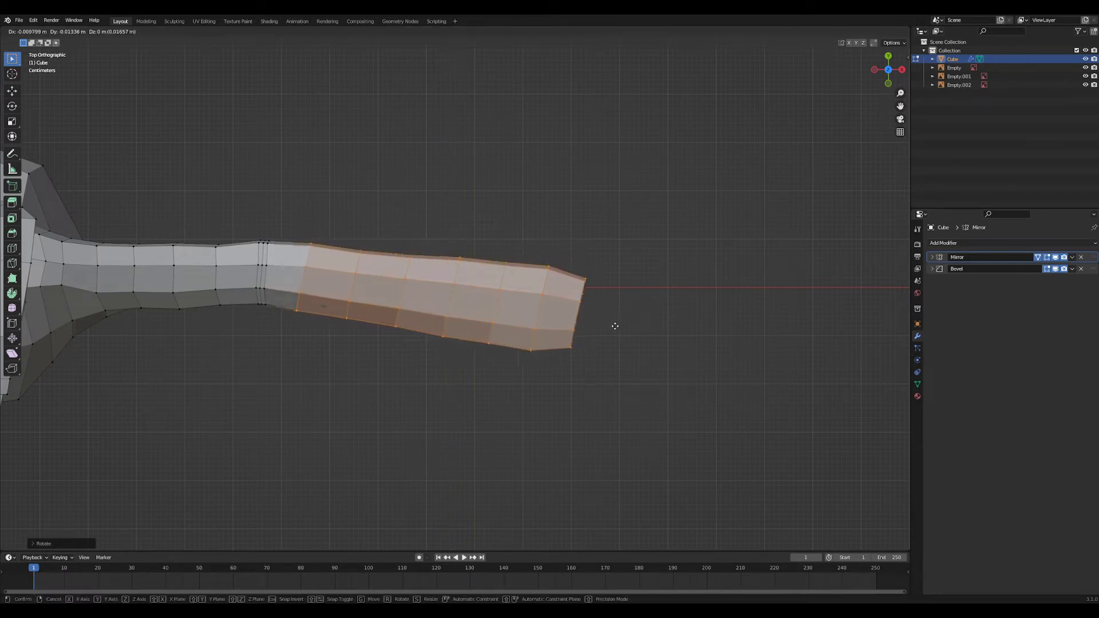
pyautogui.click(615, 326)
# - Examine the bulky forearm's shape and proportions from several angles in Object Mode
pyautogui.moveTo(660, 383); pyautogui.dragTo(606, 307, button='middle')
pyautogui.press('Tab')
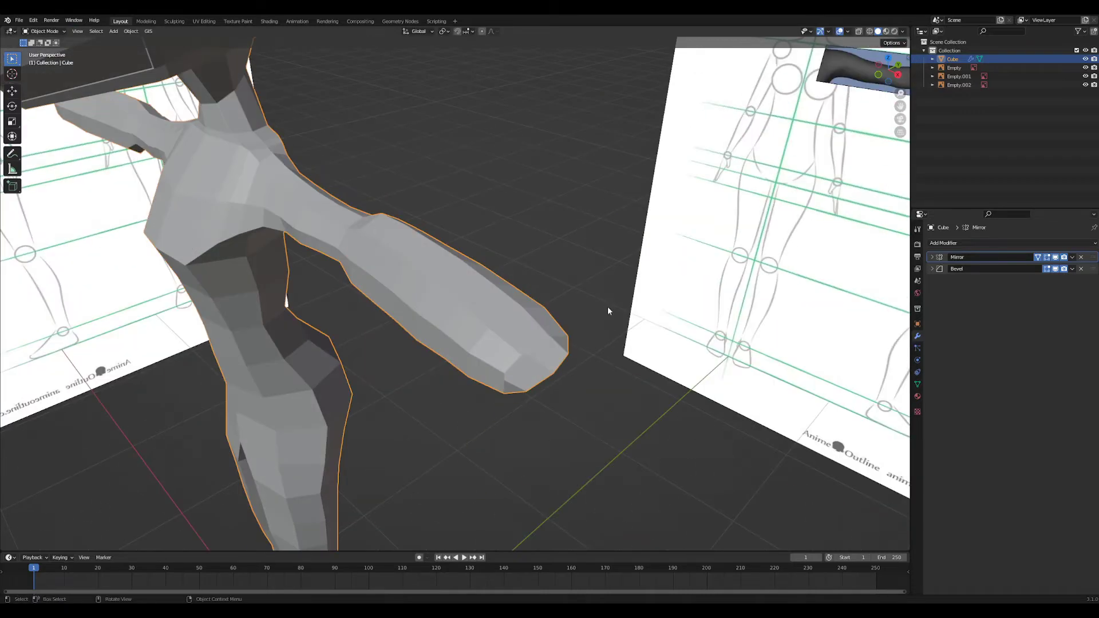
pyautogui.scroll(-3, 573, 407)
pyautogui.moveTo(584, 438); pyautogui.dragTo(525, 489, button='middle')
pyautogui.scroll(1, 533, 475)
pyautogui.keyDown('shift'); pyautogui.moveTo(549, 415); pyautogui.dragTo(702, 349, button='middle'); pyautogui.keyUp('shift')
pyautogui.scroll(-2, 630, 344)
pyautogui.scroll(2, 633, 346)
# - Stretch the forearm outward by moving its wrist end about 0.25 m along X with proportional editing in front view
pyautogui.press('Tab')
pyautogui.keyDown('alt'); pyautogui.moveTo(387, 126); pyautogui.dragTo(309, 130, button='middle'); pyautogui.keyUp('alt')
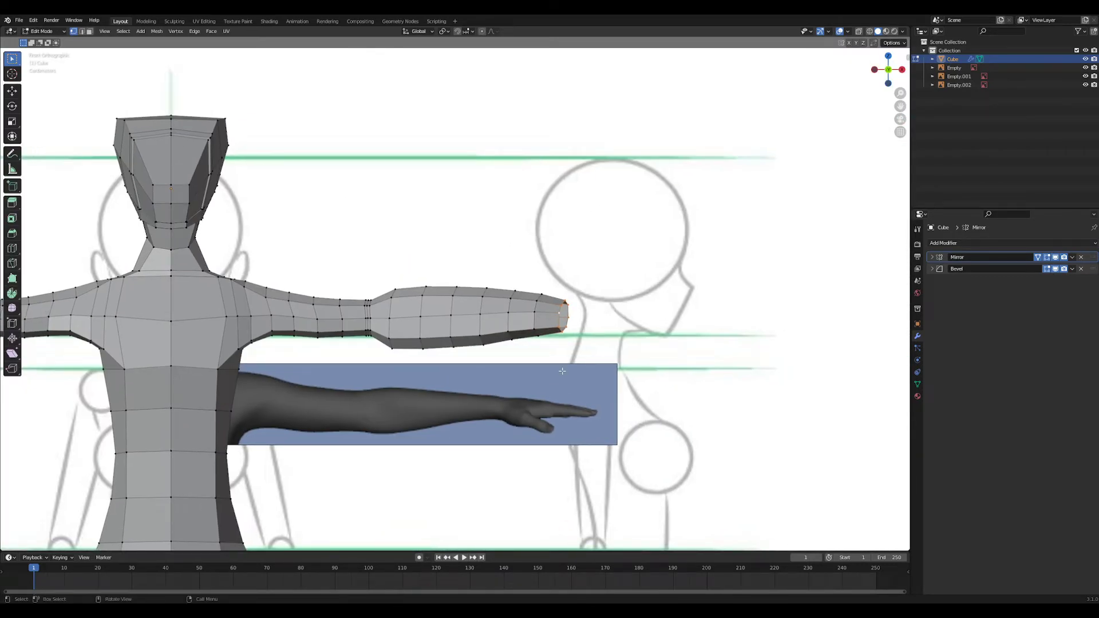
pyautogui.press('g')
pyautogui.press('x')
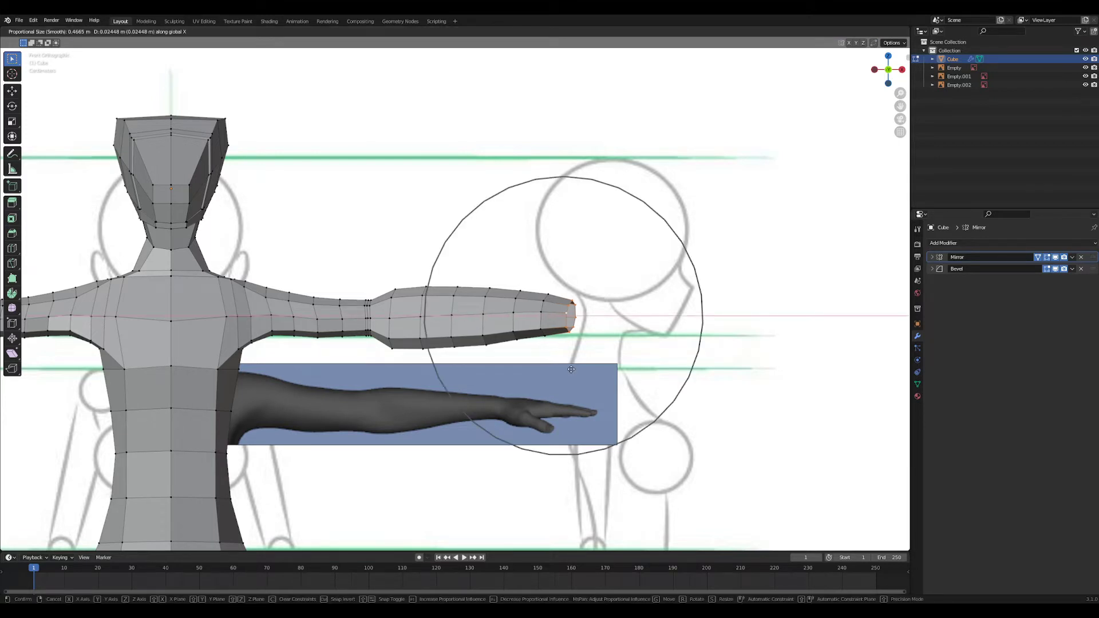
pyautogui.scroll(-2, 573, 369)
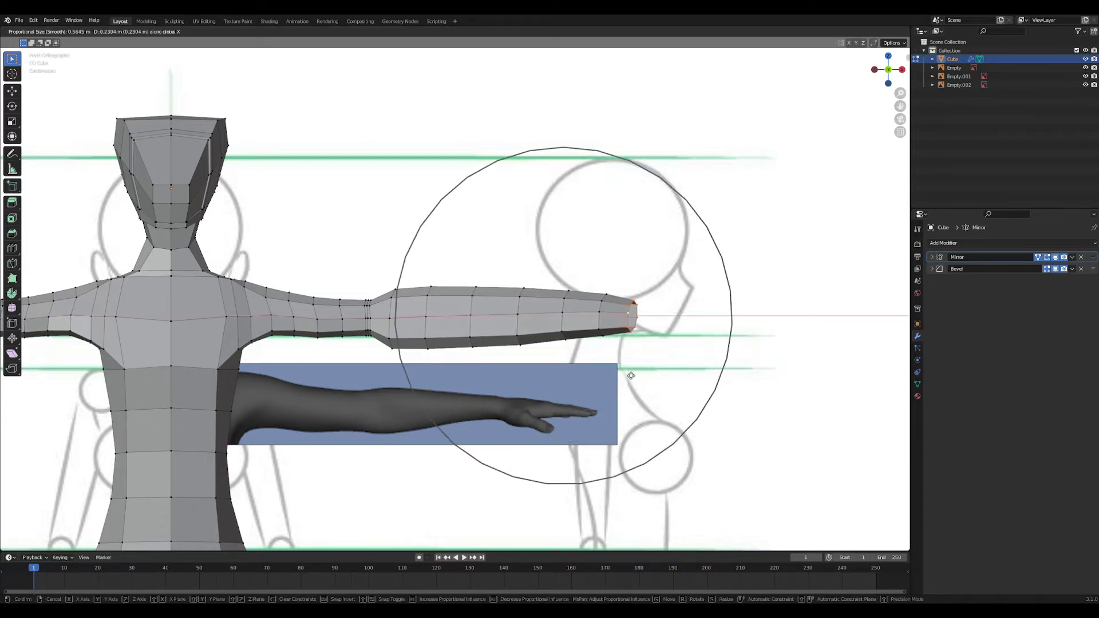
pyautogui.scroll(-1, 633, 375)
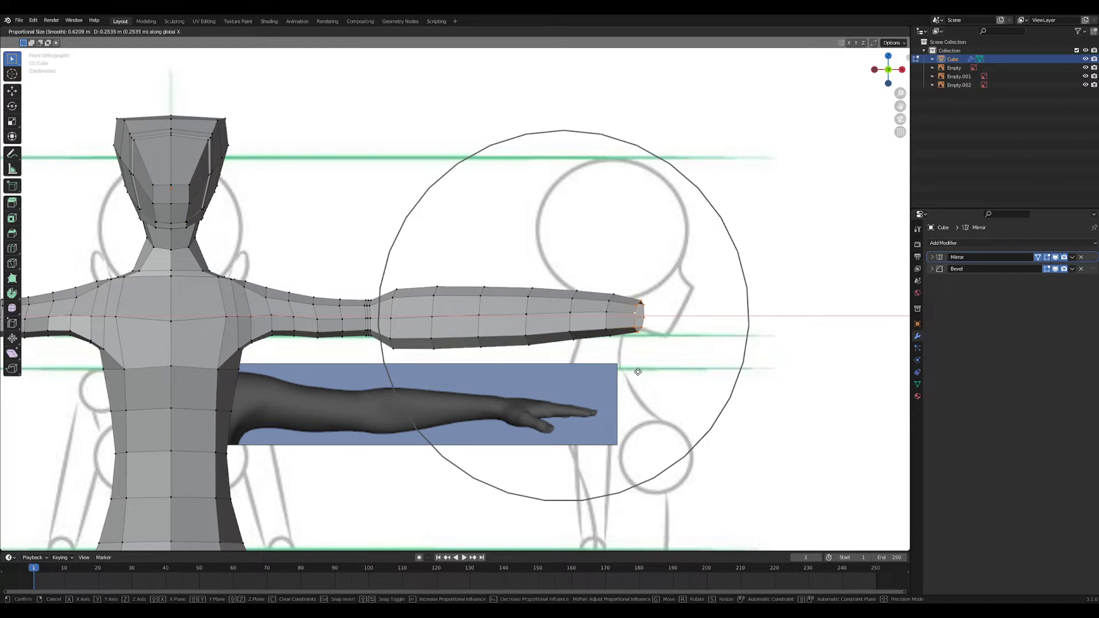
pyautogui.click(637, 372)
# - Undo the forearm stretching, flattening and bulking and the upper-arm slimming, restoring the evenly tapered arm
pyautogui.press('Tab')
pyautogui.moveTo(638, 372); pyautogui.dragTo(531, 298, button='middle')
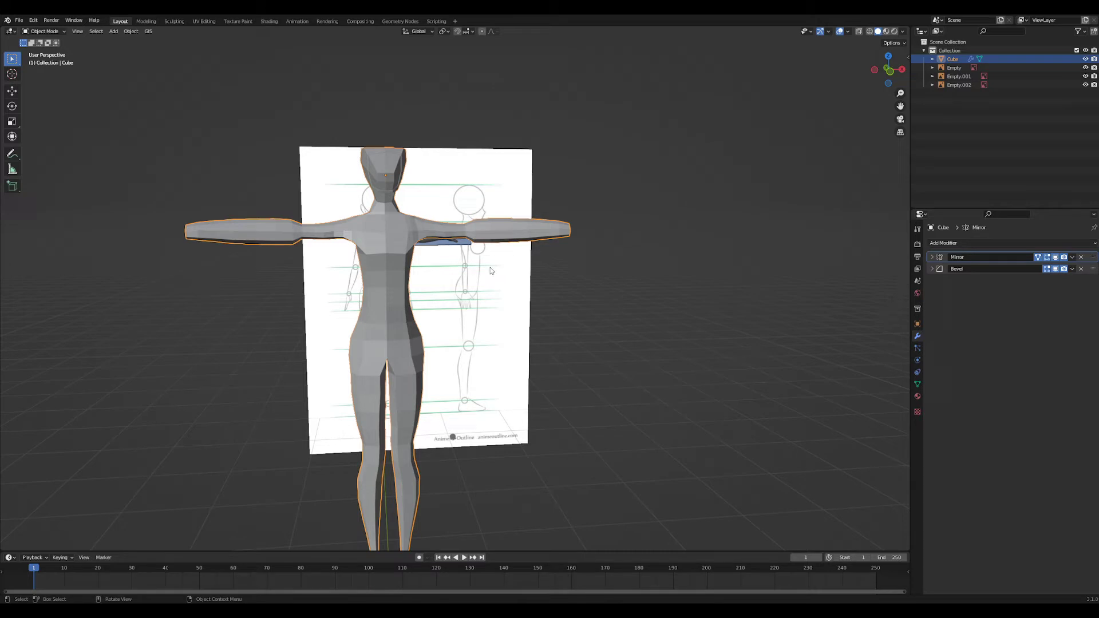
pyautogui.moveTo(490, 267); pyautogui.dragTo(701, 377, button='middle')
pyautogui.scroll(3, 503, 332)
pyautogui.press('Tab')
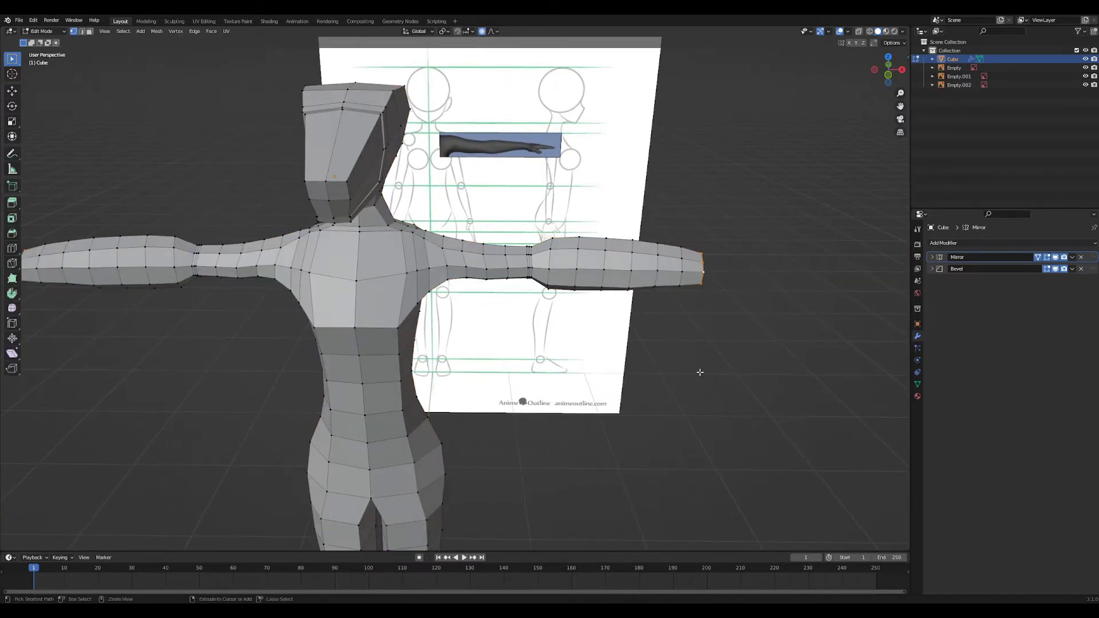
pyautogui.hotkey('ctrl', 'z')
pyautogui.hotkey('ctrl', 'z')
pyautogui.hotkey('ctrl', 'z')
pyautogui.hotkey('ctrl', 'z')
pyautogui.hotkey('ctrl', 'z')
pyautogui.hotkey('ctrl', 'z')
pyautogui.hotkey('ctrl', 'z')
pyautogui.hotkey('ctrl', 'z')
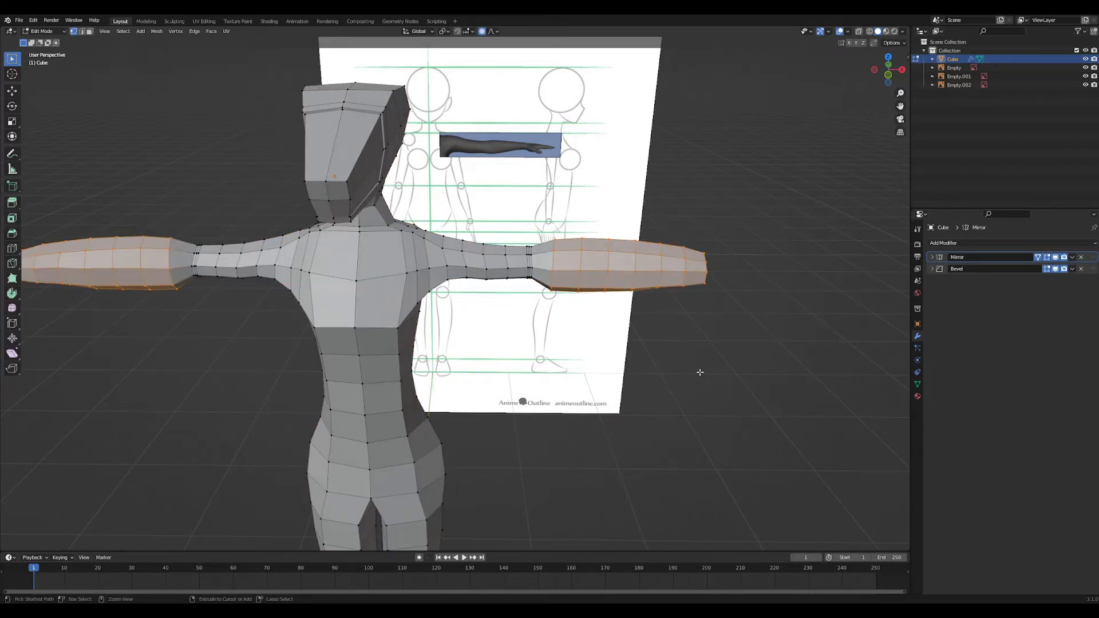
pyautogui.hotkey('ctrl', 'z')
pyautogui.hotkey('ctrl', 'z')
pyautogui.hotkey('ctrl', 'z')
pyautogui.hotkey('ctrl', 'z')
pyautogui.hotkey('ctrl', 'z')
pyautogui.hotkey('ctrl', 'z')
pyautogui.hotkey('ctrl', 'z')
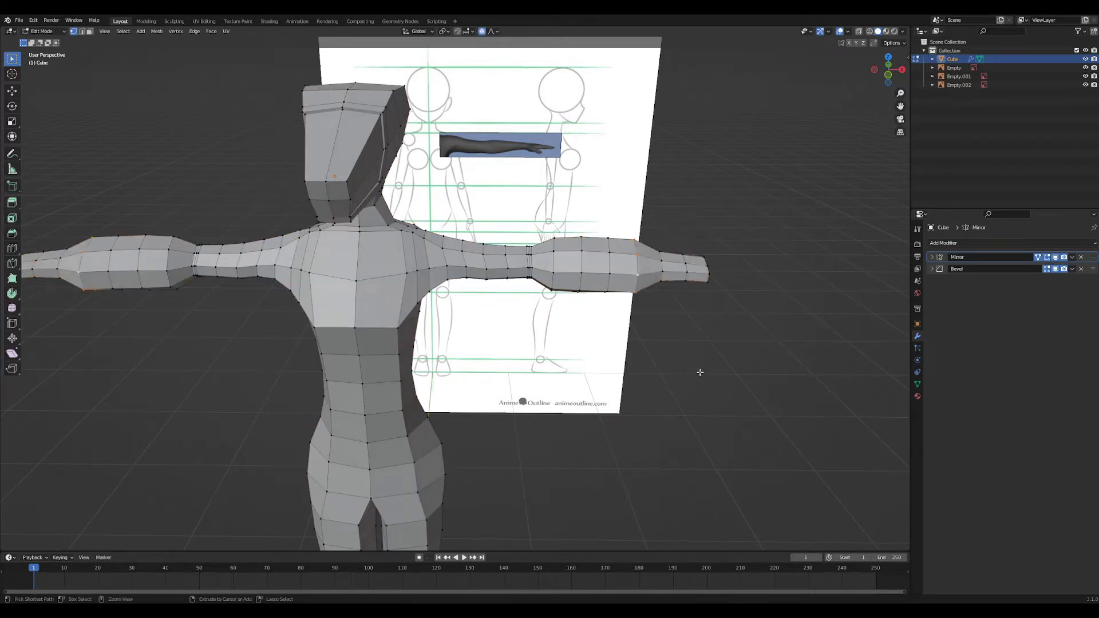
pyautogui.hotkey('ctrl', 'z')
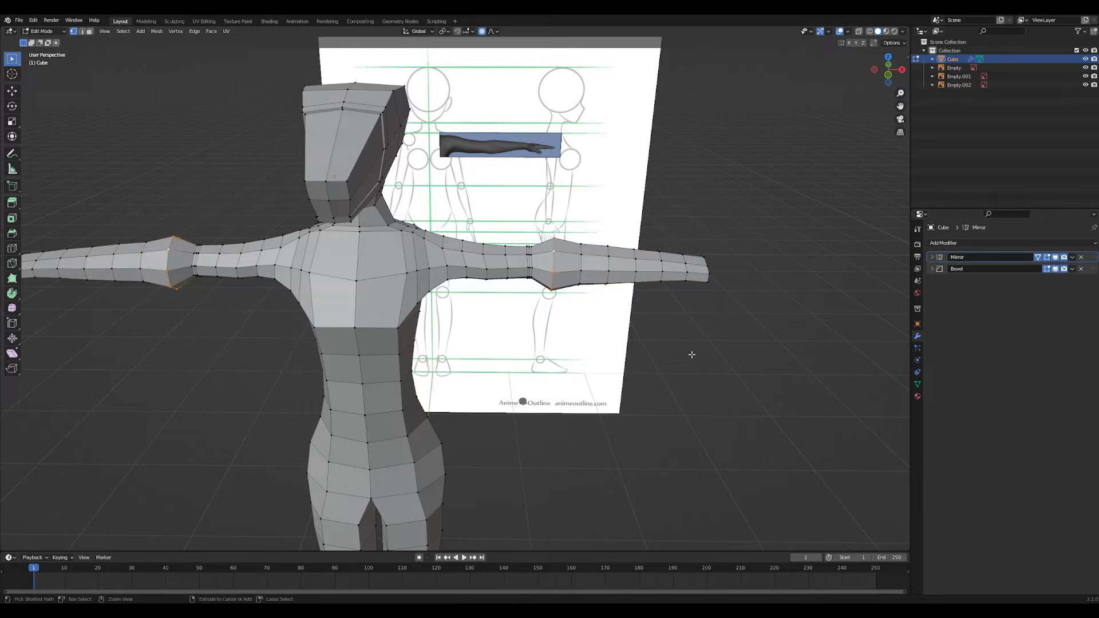
pyautogui.hotkey('ctrl', 'z')
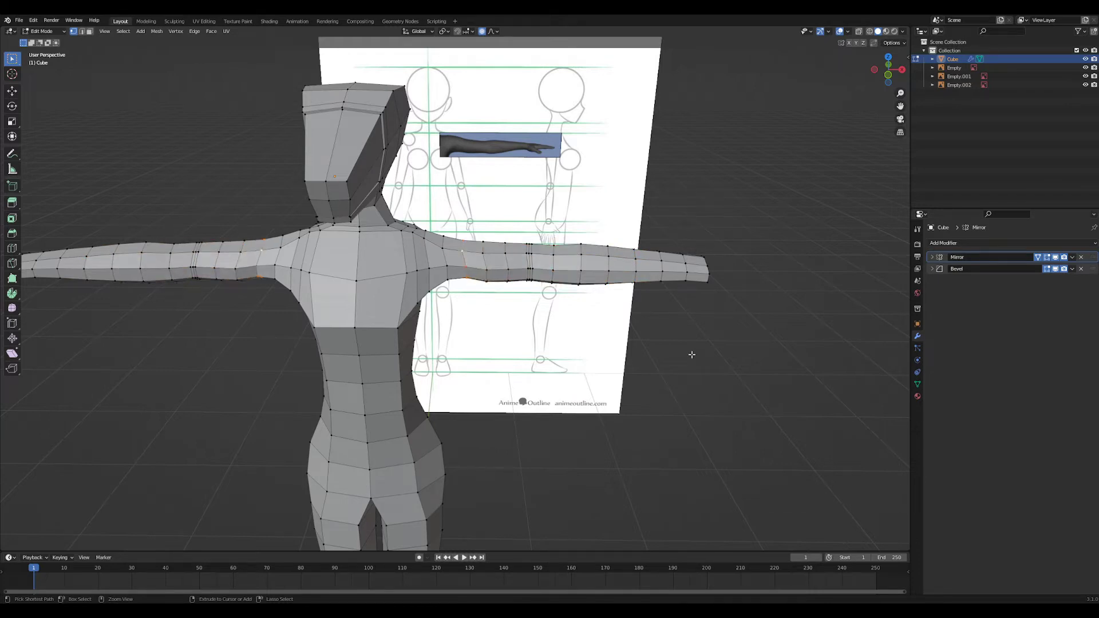
# - Examine the restored arms, shoulders and torso from several angles in Object Mode
pyautogui.moveTo(825, 431); pyautogui.dragTo(687, 435, button='middle')
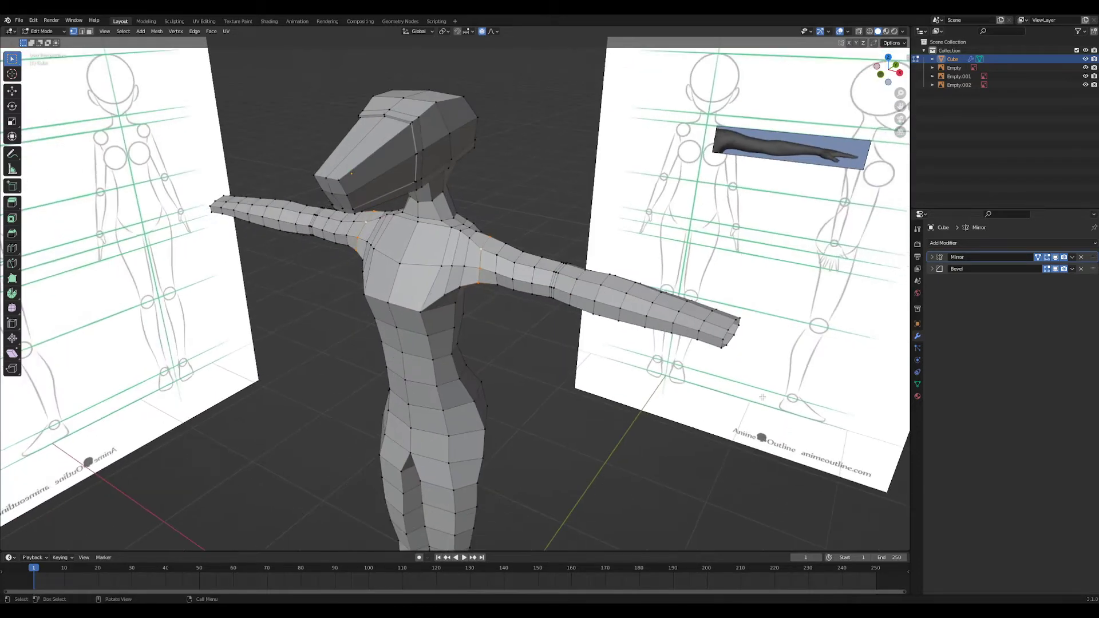
pyautogui.press('Tab')
pyautogui.moveTo(458, 343); pyautogui.dragTo(538, 445, button='middle')
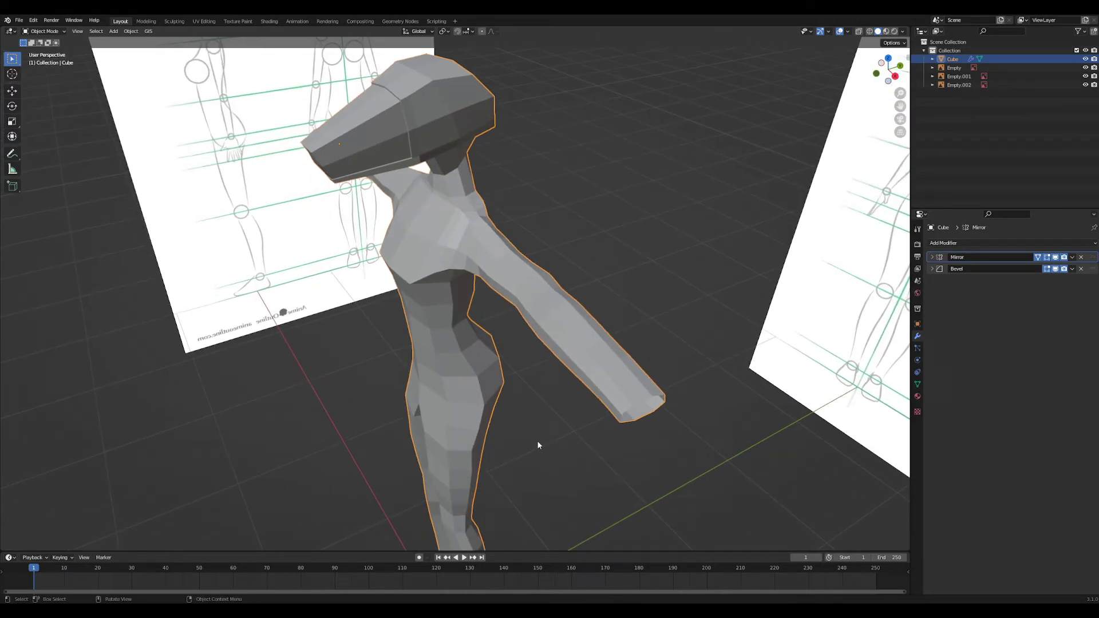
pyautogui.moveTo(545, 424); pyautogui.dragTo(540, 459, button='middle')
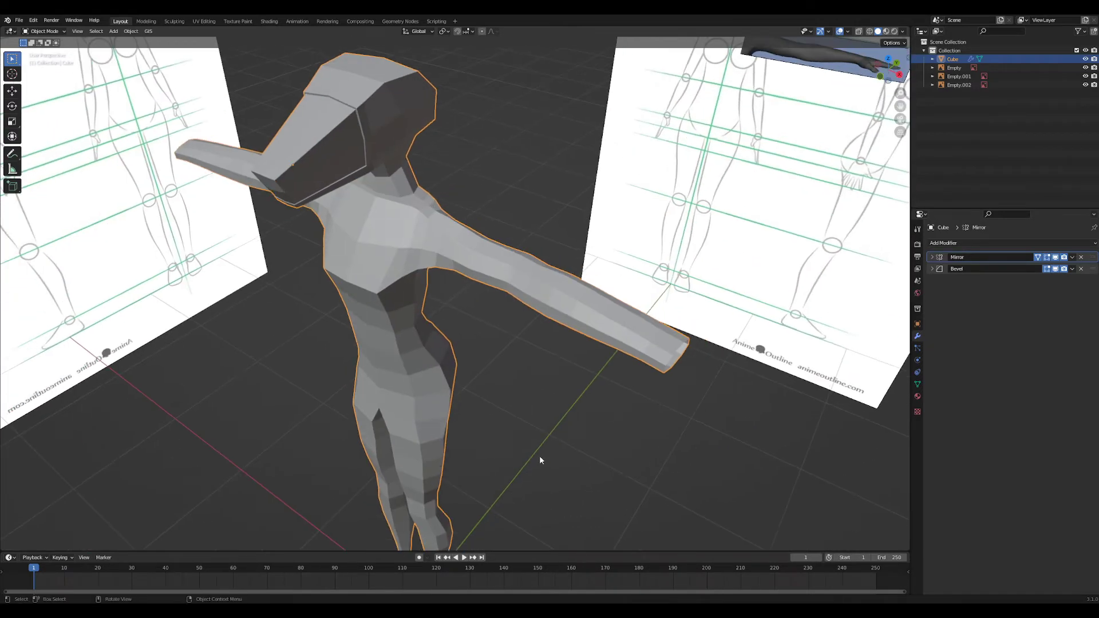
pyautogui.moveTo(580, 399); pyautogui.dragTo(549, 373, button='middle')
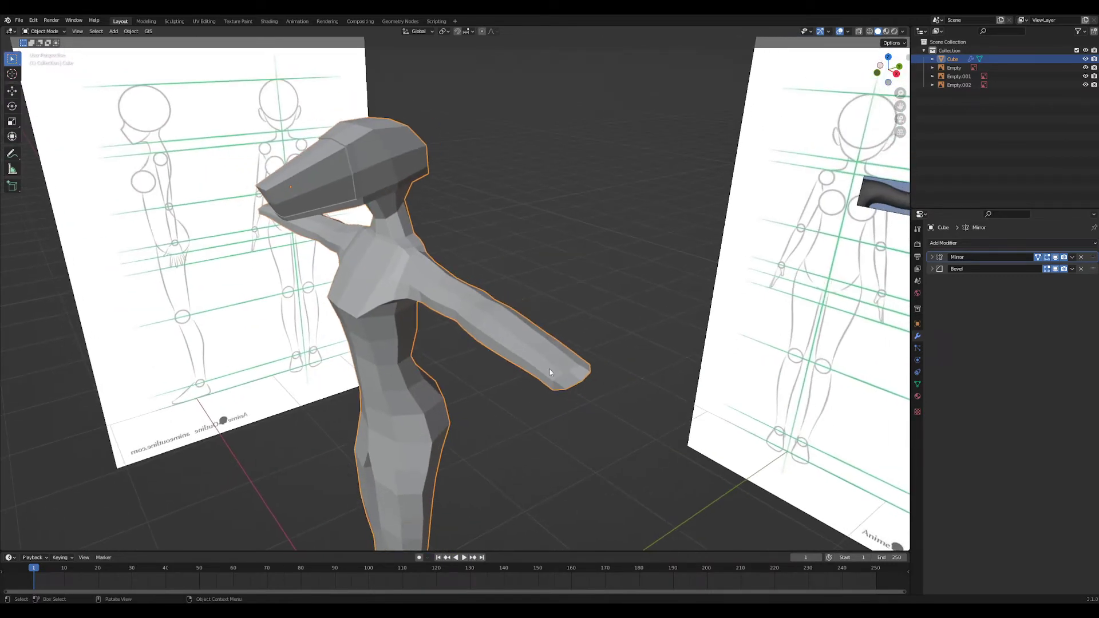
pyautogui.moveTo(436, 184); pyautogui.dragTo(487, 200, button='middle')
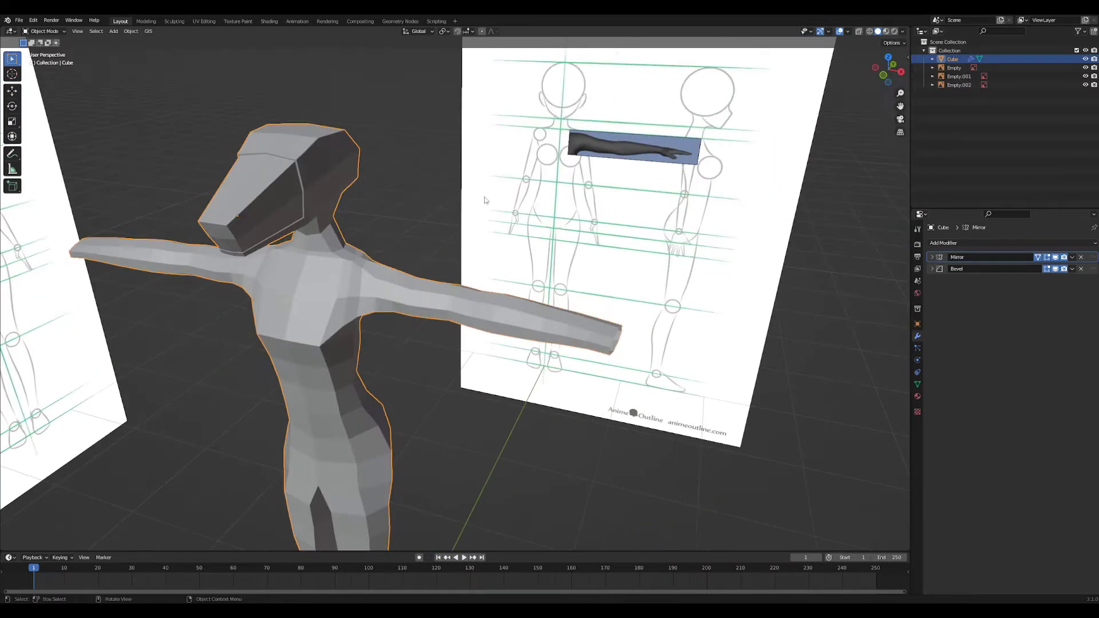
pyautogui.keyDown('shift'); pyautogui.moveTo(601, 336); pyautogui.dragTo(577, 355, button='middle'); pyautogui.keyUp('shift')
# - Add a mesh plane, raise it along Z to torso height and scale it down to a small square
pyautogui.hotkey('shift', 'a')
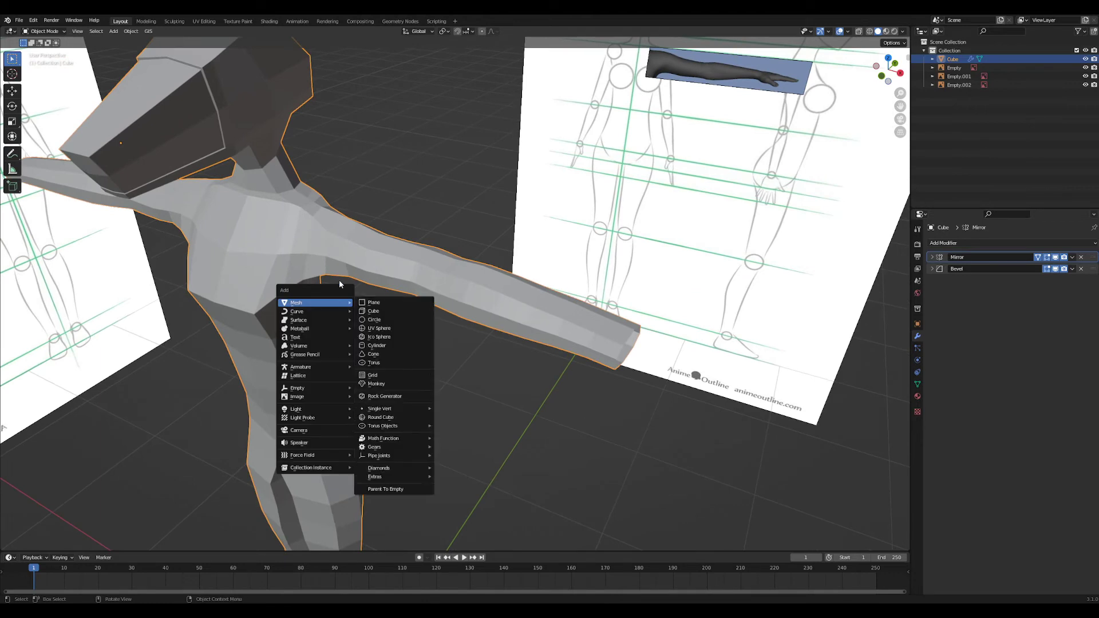
pyautogui.moveTo(293, 306)
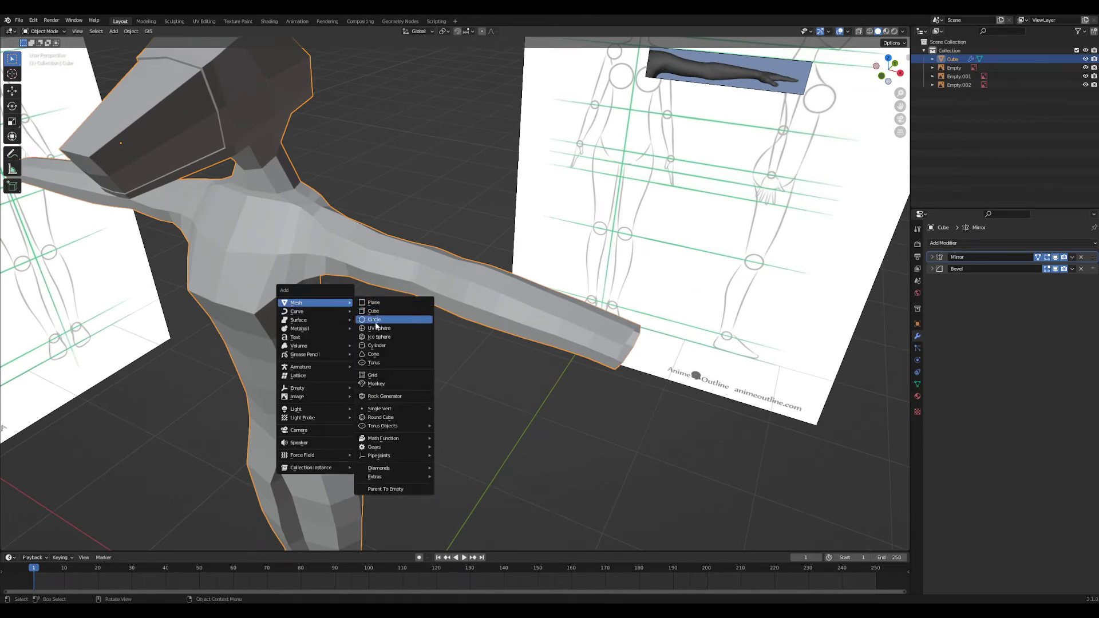
pyautogui.click(383, 307)
pyautogui.scroll(-3, 471, 262)
pyautogui.moveTo(471, 263); pyautogui.dragTo(458, 436, button='middle')
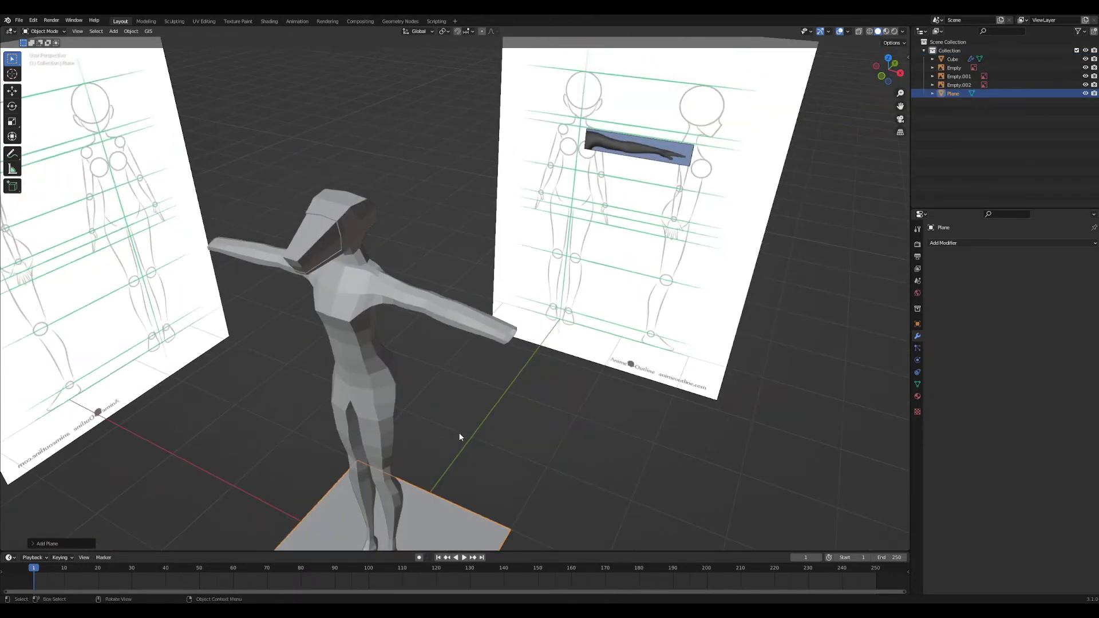
pyautogui.press('g')
pyautogui.press('z')
pyautogui.click(606, 296)
pyautogui.press('s')
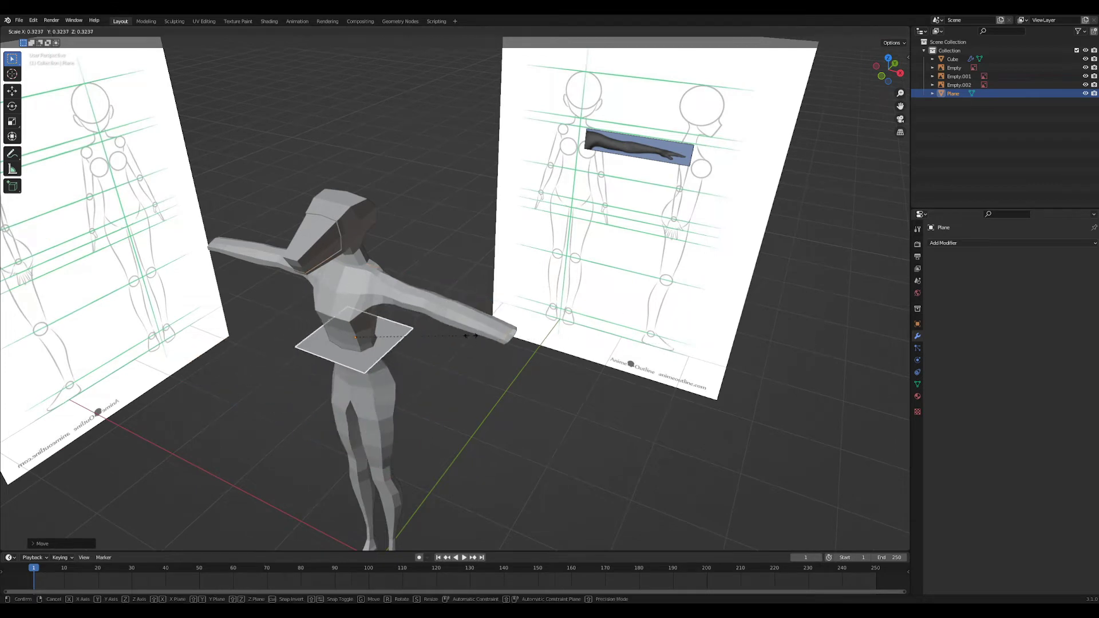
pyautogui.click(441, 348)
pyautogui.moveTo(441, 349); pyautogui.dragTo(449, 376, button='middle')
# - Move the plane along X out to the arm and raise it along Z above the arm
pyautogui.press('g')
pyautogui.press('x')
pyautogui.click(579, 397)
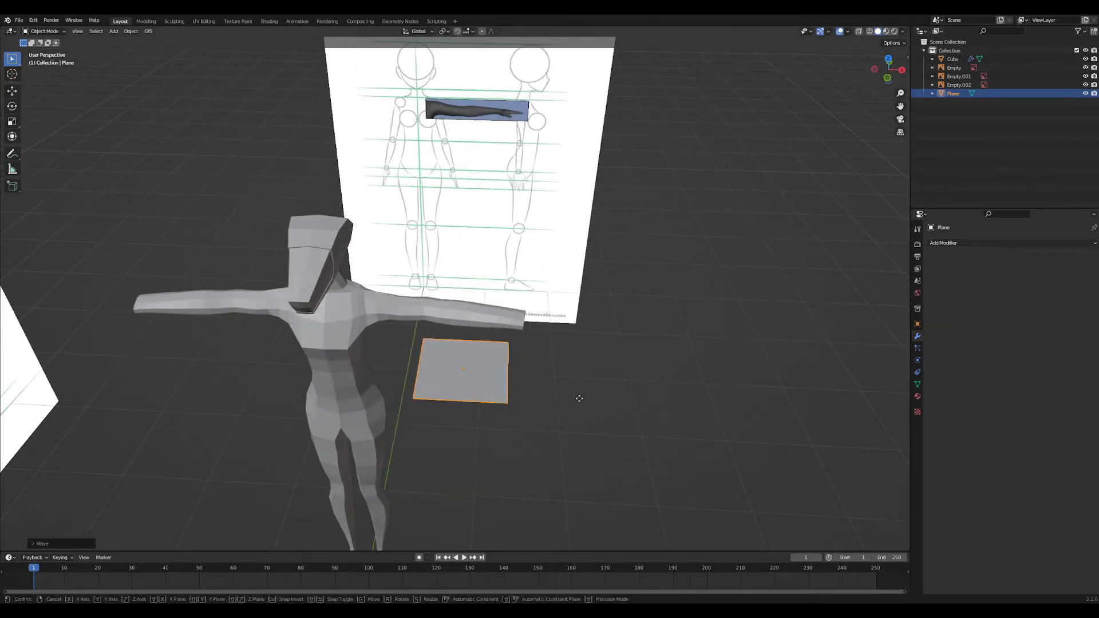
pyautogui.press('g')
pyautogui.press('z')
pyautogui.click(594, 333)
# - Narrow the plane's mesh along Y into a strip slightly wider than the forearm, with proportional editing off
pyautogui.moveTo(548, 404); pyautogui.dragTo(481, 452, button='middle')
pyautogui.keyDown('ctrl'); pyautogui.moveTo(481, 452); pyautogui.dragTo(579, 278, button='middle'); pyautogui.keyUp('ctrl')
pyautogui.press('Tab')
pyautogui.press('s')
pyautogui.press('x')
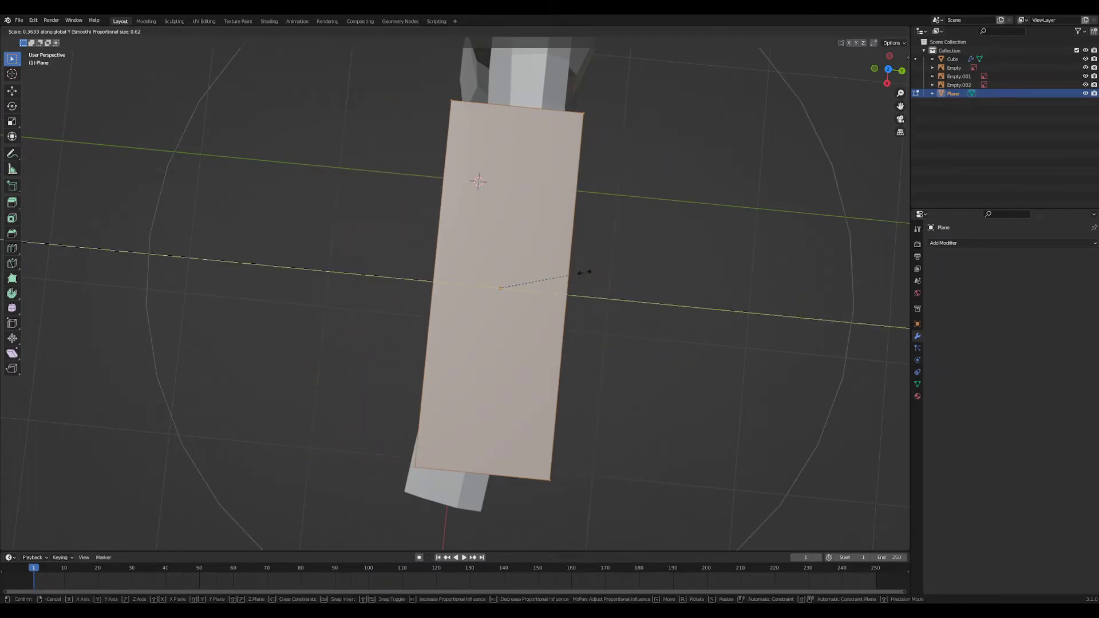
pyautogui.rightClick(580, 274)
pyautogui.press('s')
pyautogui.press('x')
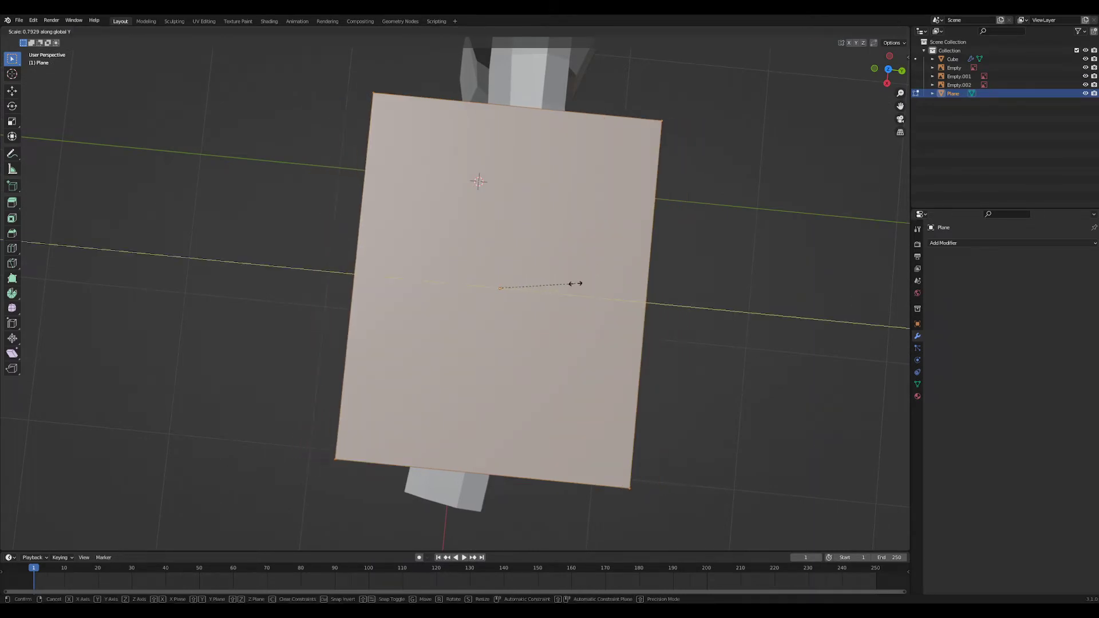
pyautogui.click(515, 312)
# - Move the plane's inner edge outward in top view so it starts just past the elbow
pyautogui.scroll(-2, 531, 266)
pyautogui.moveTo(596, 355); pyautogui.dragTo(621, 436, button='middle')
pyautogui.keyDown('shift'); pyautogui.moveTo(536, 374); pyautogui.dragTo(547, 354, button='middle'); pyautogui.keyUp('shift')
pyautogui.keyDown('ctrl'); pyautogui.moveTo(546, 354); pyautogui.dragTo(416, 343, button='middle'); pyautogui.keyUp('ctrl')
pyautogui.moveTo(199, 143); pyautogui.dragTo(313, 486)
pyautogui.press('g')
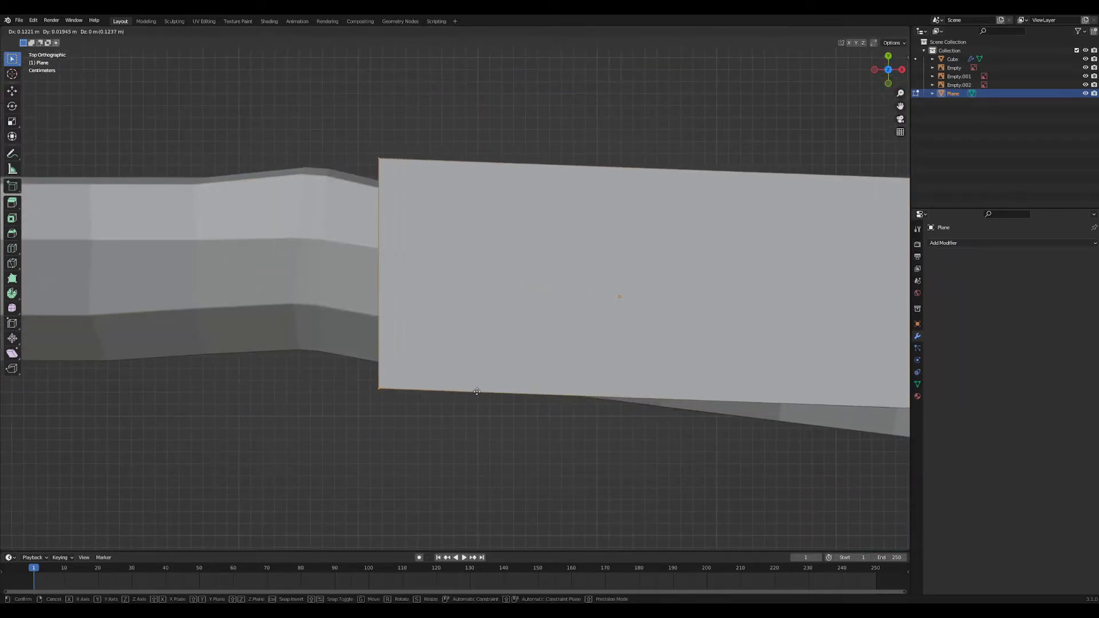
pyautogui.click(436, 384)
# - Move the plane's outer edge towards the wrist in top view so the strip follows the forearm's slant
pyautogui.keyDown('ctrl'); pyautogui.moveTo(480, 290); pyautogui.dragTo(485, 328, button='middle'); pyautogui.keyUp('ctrl')
pyautogui.keyDown('shift'); pyautogui.moveTo(584, 333); pyautogui.dragTo(484, 348, button='middle'); pyautogui.keyUp('shift')
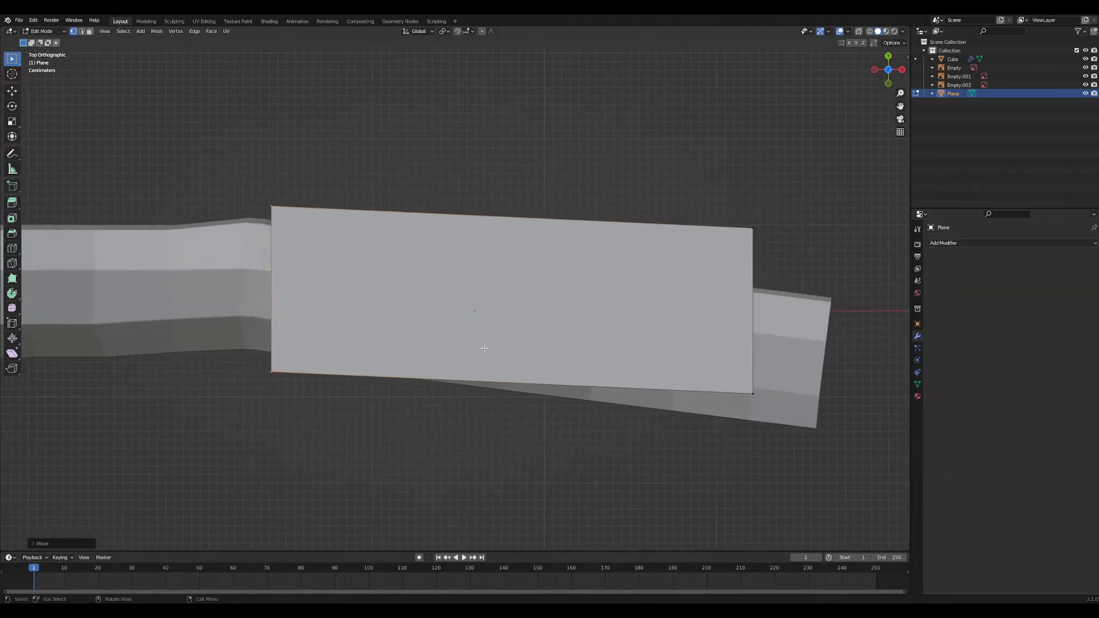
pyautogui.moveTo(745, 302); pyautogui.dragTo(744, 302)
pyautogui.press('g')
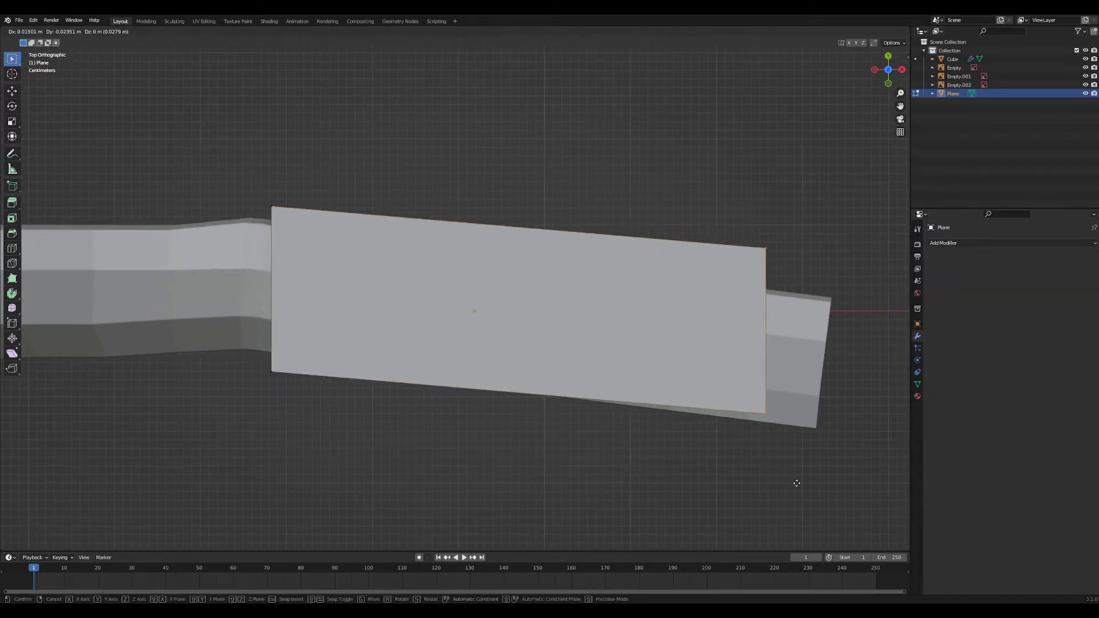
pyautogui.click(870, 511)
# - Move the plane along Z in right view so it sits just above the forearm
pyautogui.moveTo(870, 511); pyautogui.dragTo(675, 408, button='middle')
pyautogui.press('KP_3')
pyautogui.keyDown('shift'); pyautogui.moveTo(598, 368); pyautogui.dragTo(603, 417, button='middle'); pyautogui.keyUp('shift')
pyautogui.scroll(2, 603, 418)
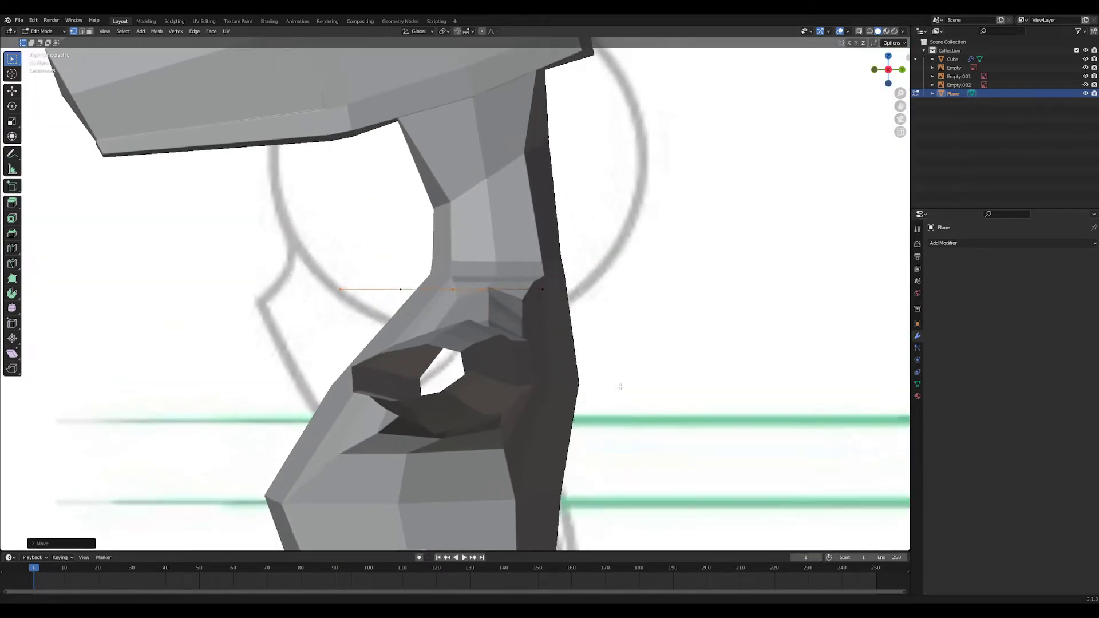
pyautogui.press('g')
pyautogui.press('z')
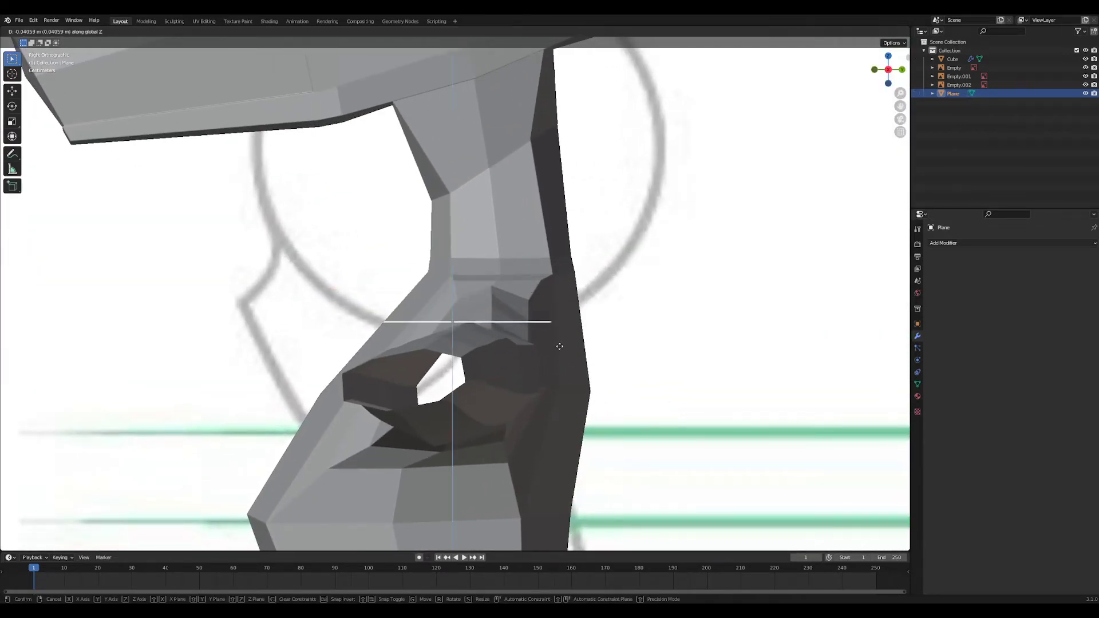
pyautogui.click(562, 341)
# - Divide the forearm plane with three crosswise and three lengthwise loop cuts, centred without sliding
pyautogui.moveTo(562, 341); pyautogui.dragTo(493, 404, button='middle')
pyautogui.click(513, 306)
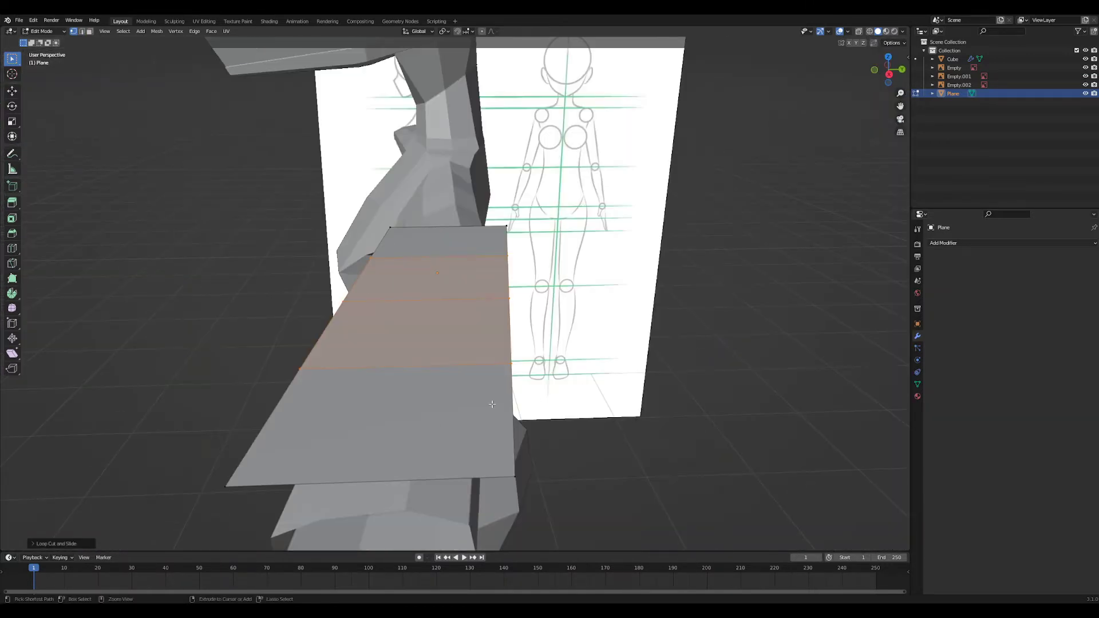
pyautogui.scroll(1, 386, 466)
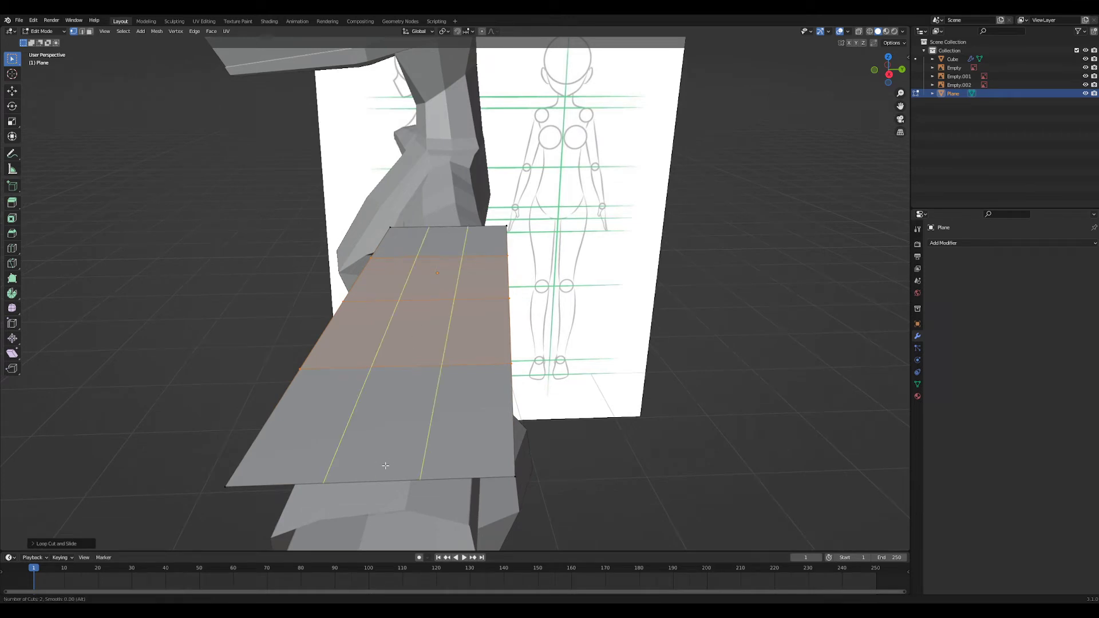
pyautogui.scroll(1, 385, 465)
pyautogui.rightClick(385, 465)
pyautogui.click(385, 466)
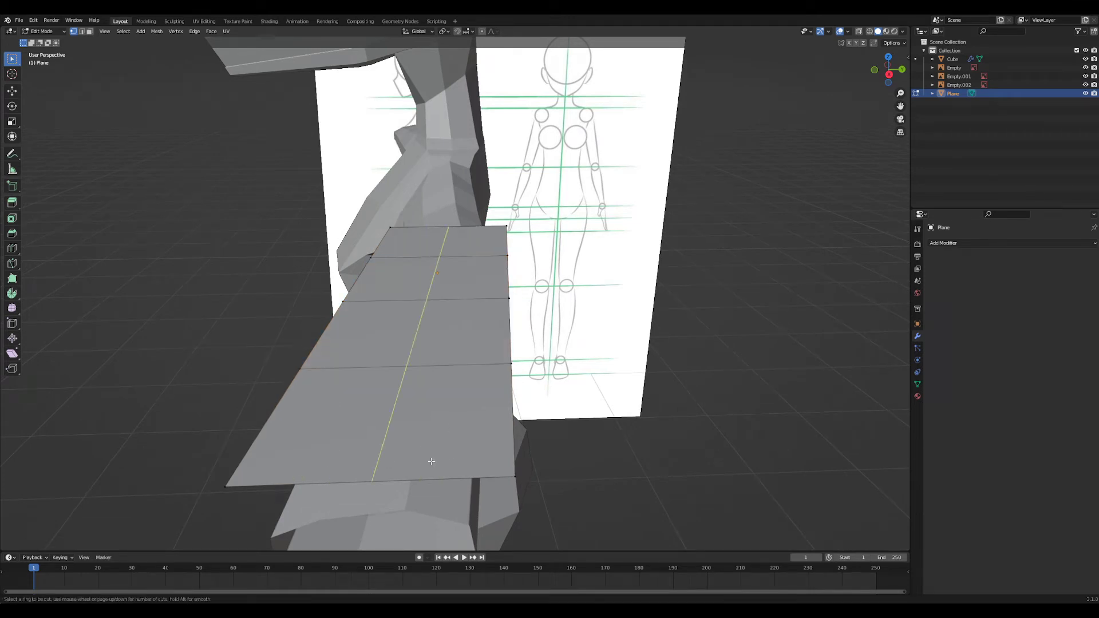
pyautogui.click(407, 471)
pyautogui.moveTo(407, 467); pyautogui.dragTo(461, 412, button='middle')
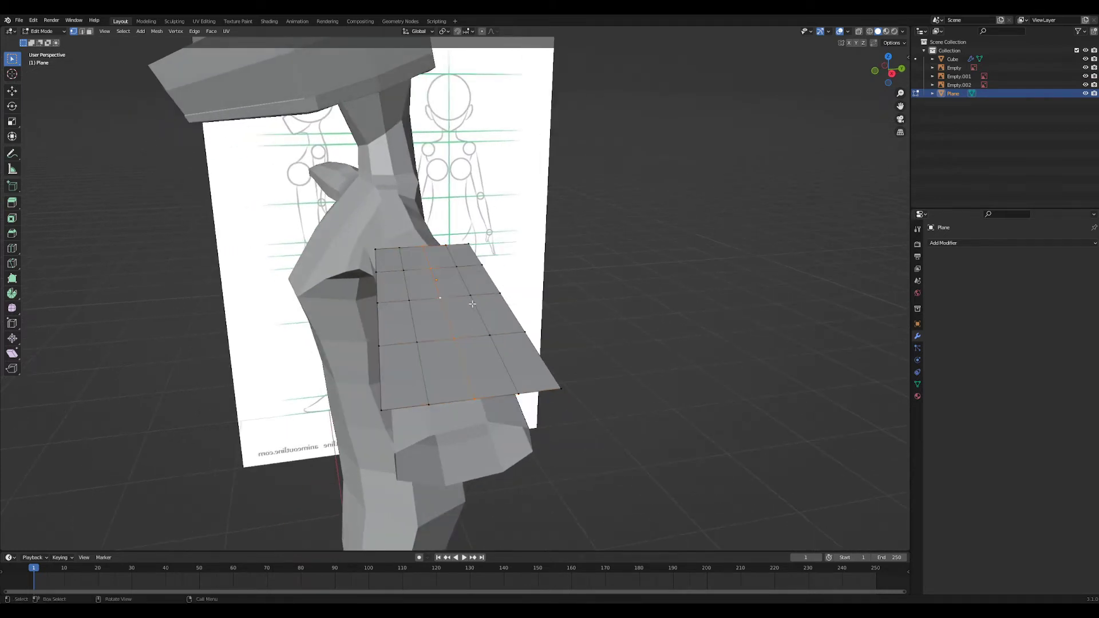
# - Raise the plane's middle lengthwise loop along Z with proportional editing to arch the strip over the forearm
pyautogui.press('g')
pyautogui.press('z')
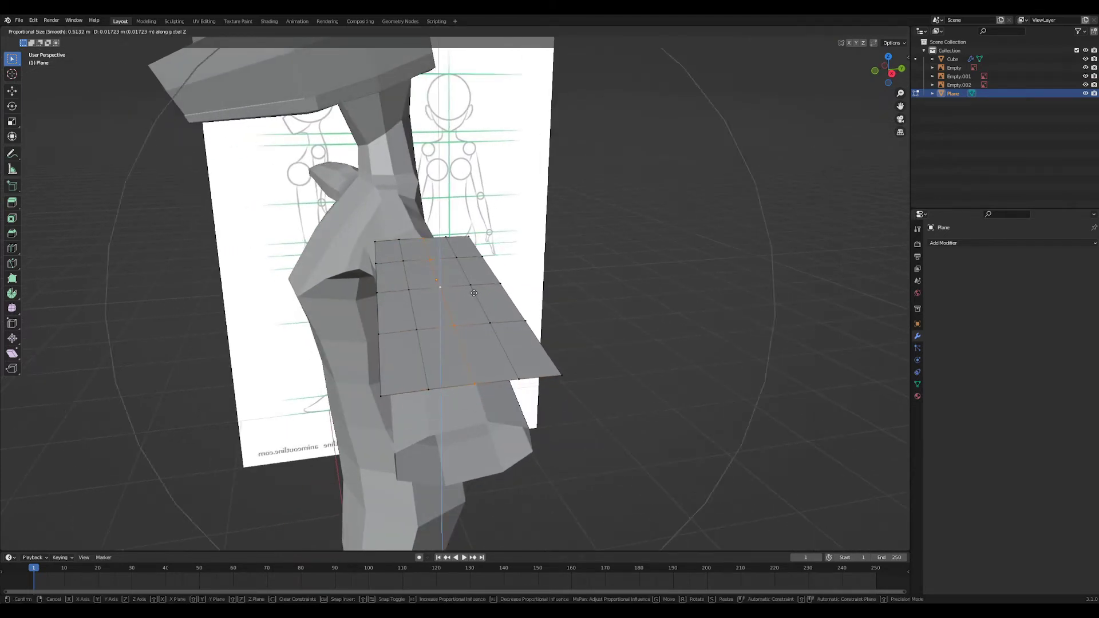
pyautogui.scroll(5, 474, 295)
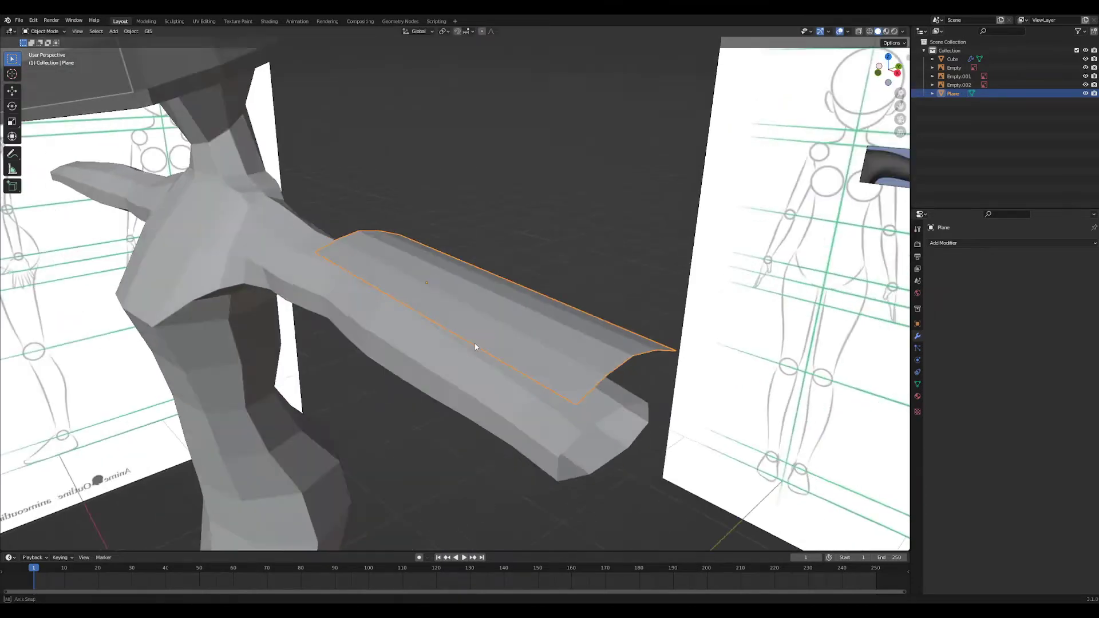
pyautogui.moveTo(479, 343); pyautogui.dragTo(484, 322, button='middle')
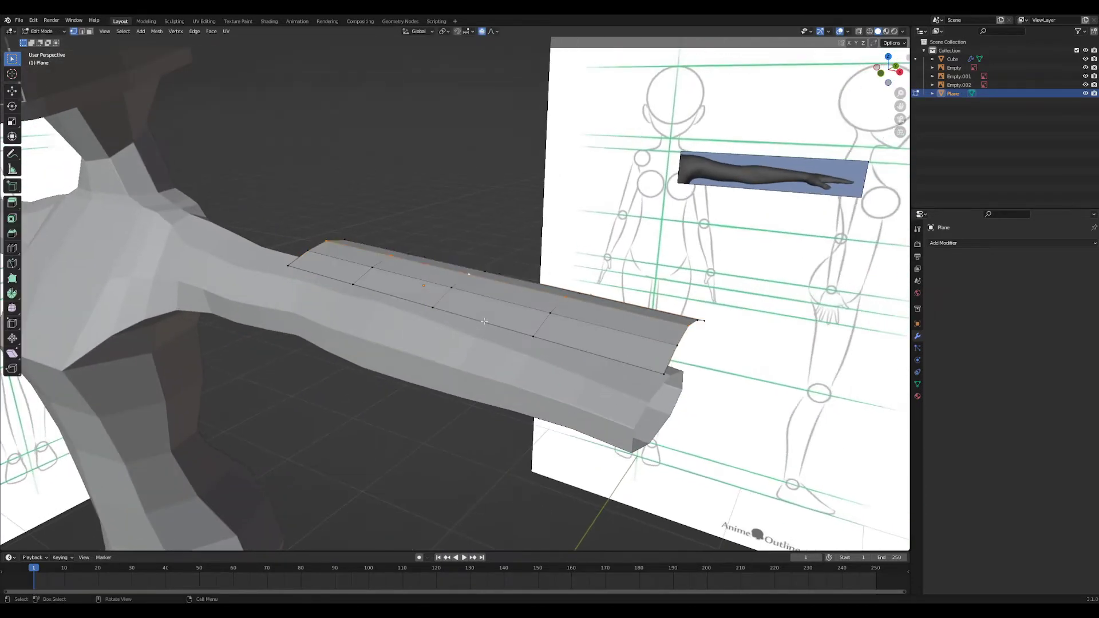
# - Extrude the strip's front long edge outward and downward twice to wrap it around the front of the forearm
pyautogui.moveTo(646, 378); pyautogui.dragTo(463, 344, button='middle')
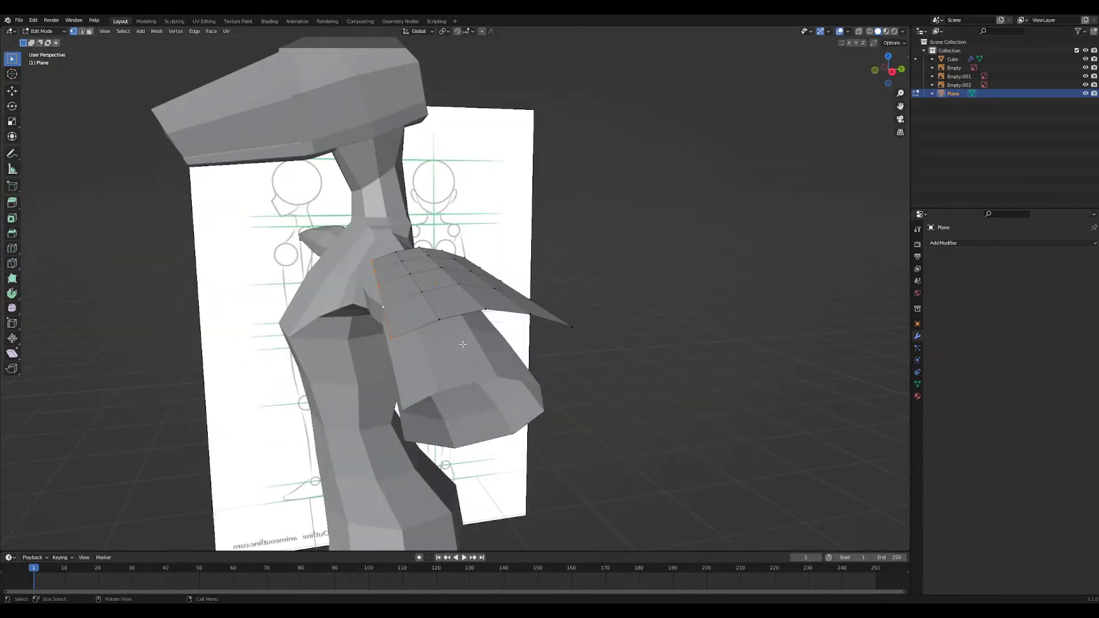
pyautogui.press('KP_3')
pyautogui.press('g')
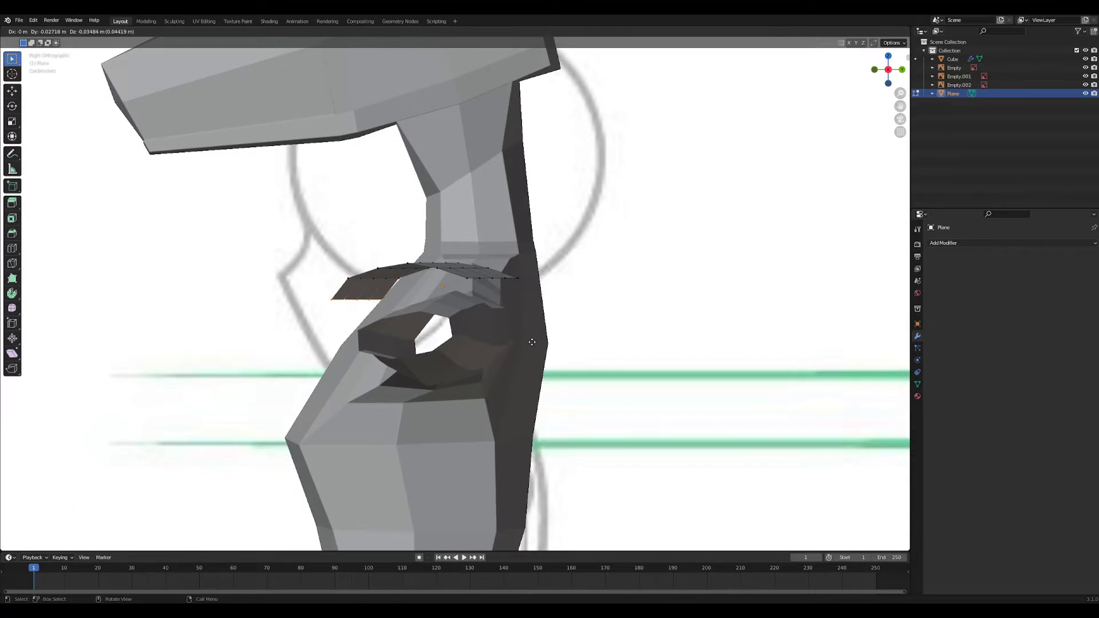
pyautogui.click(531, 342)
pyautogui.moveTo(403, 372); pyautogui.dragTo(474, 379, button='middle')
pyautogui.press('e')
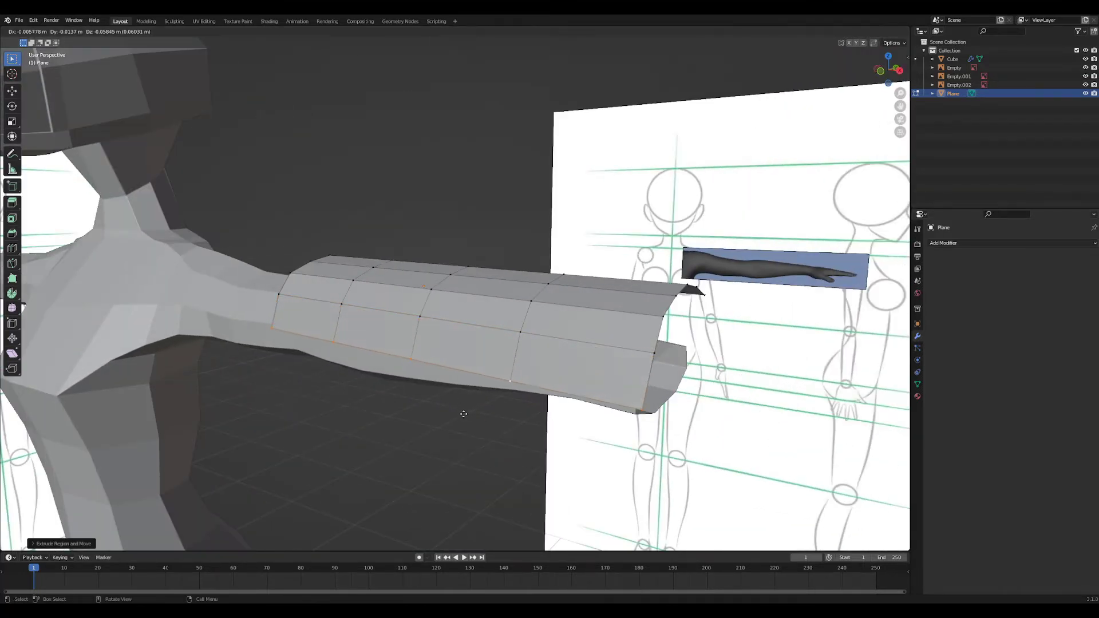
pyautogui.press('Escape')
pyautogui.moveTo(555, 413); pyautogui.dragTo(625, 348, button='middle')
pyautogui.press('e')
pyautogui.click(633, 360)
pyautogui.moveTo(593, 306); pyautogui.dragTo(522, 371, button='middle')
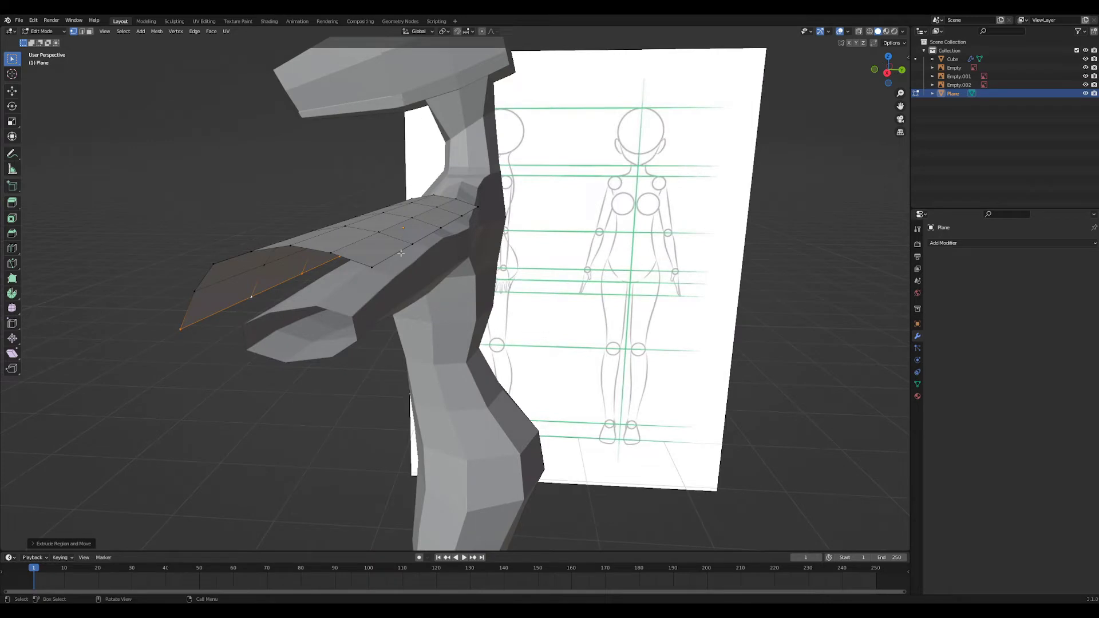
# - Extrude the strip's rear long edge outward and downward twice, with movement along X locked, to wrap the back of the forearm
pyautogui.moveTo(453, 301); pyautogui.dragTo(490, 277, button='middle')
pyautogui.press('g')
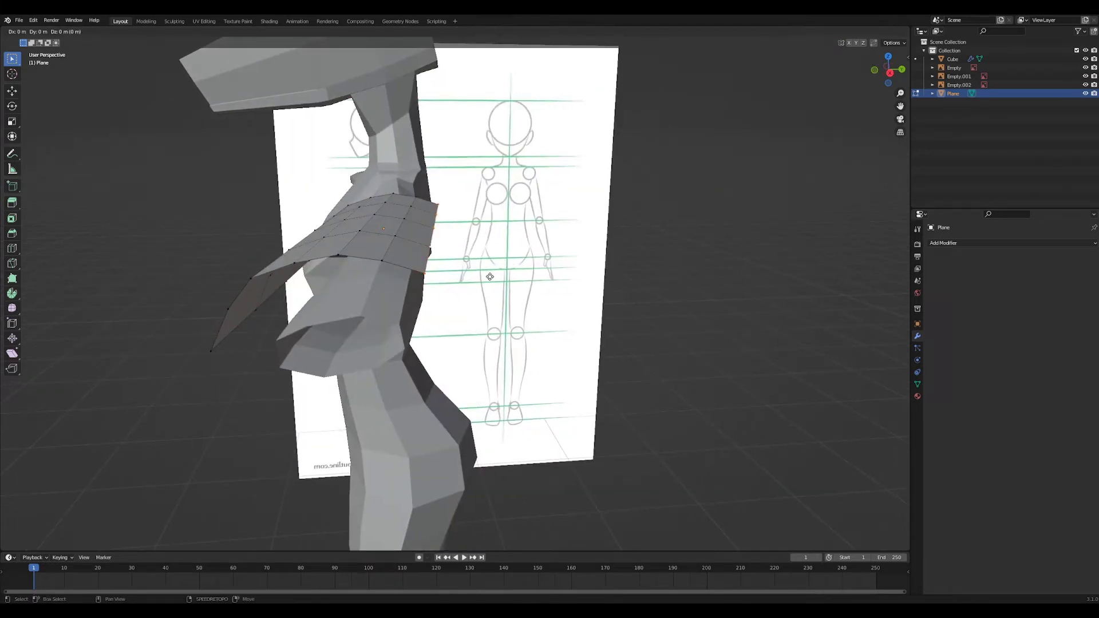
pyautogui.hotkey('shift', 'x')
pyautogui.click(511, 308)
pyautogui.moveTo(511, 307); pyautogui.dragTo(516, 282, button='middle')
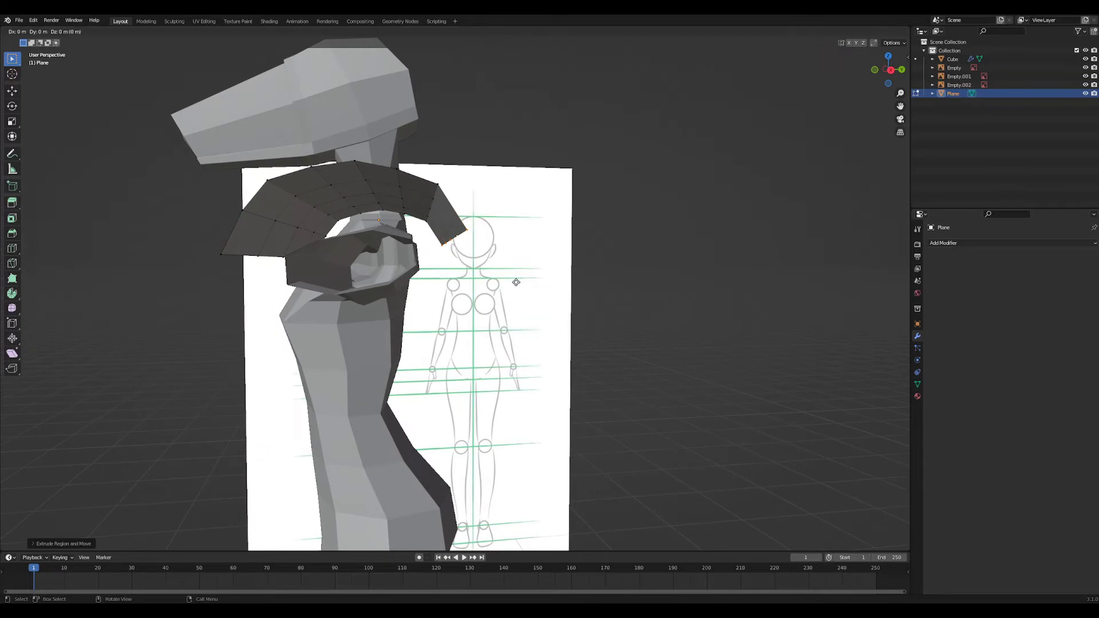
pyautogui.hotkey('shift', 'x')
pyautogui.click(525, 314)
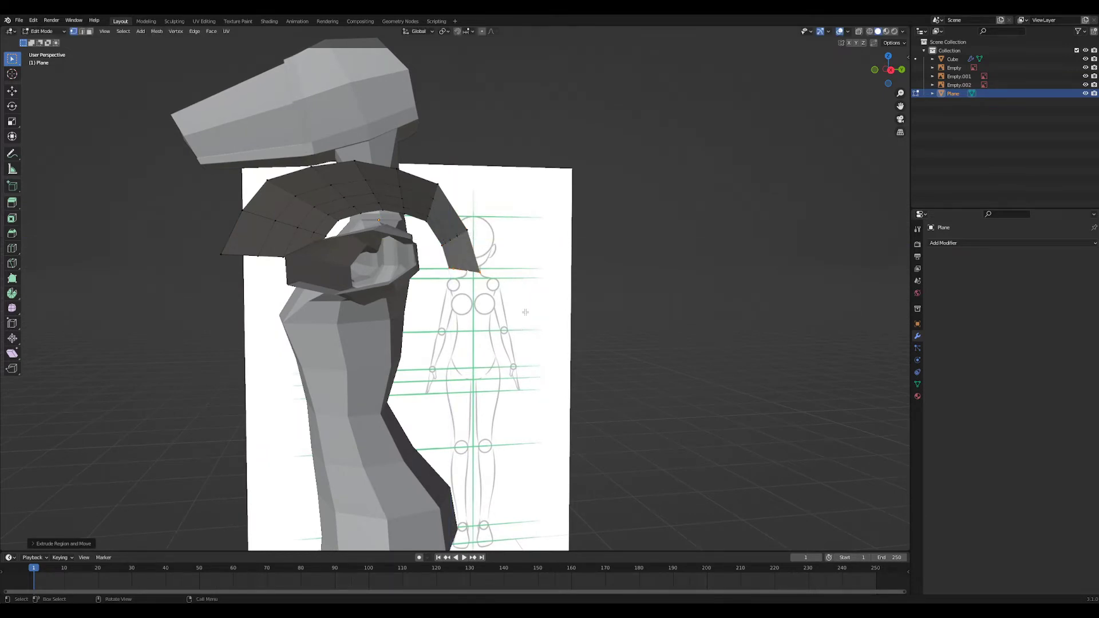
# - Scale the whole shell mesh down so it fits more closely around the forearm
pyautogui.press('s')
pyautogui.press('Escape')
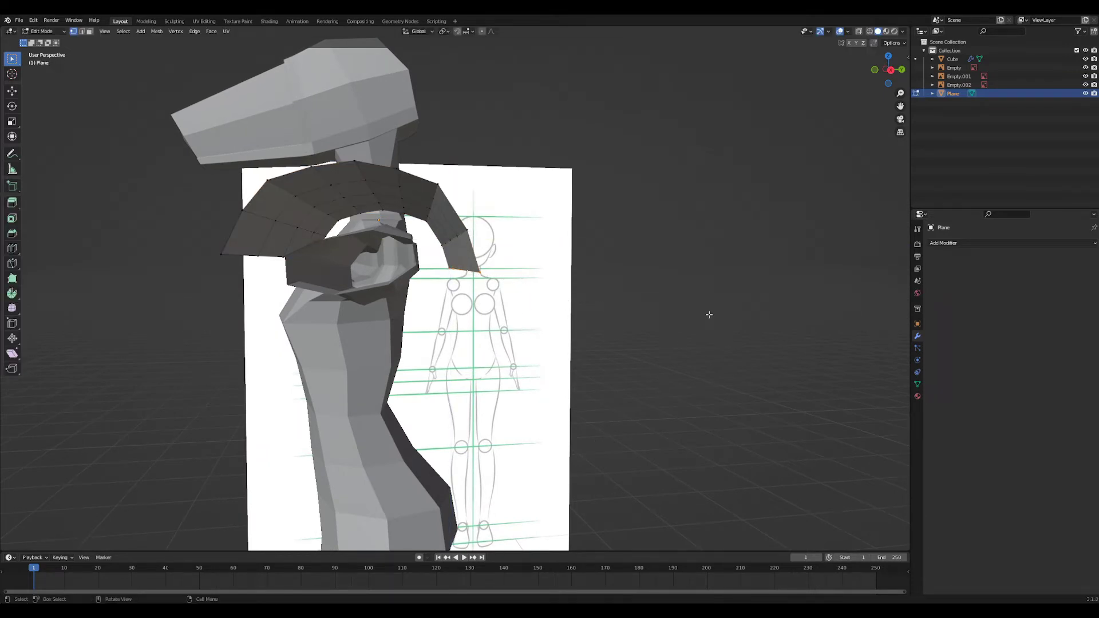
pyautogui.press('a')
pyautogui.press('s')
pyautogui.click(567, 291)
pyautogui.moveTo(567, 290)
pyautogui.mouseDown(button='middle')
pyautogui.moveTo(568, 306)
pyautogui.moveTo(571, 291)
pyautogui.mouseUp(button='middle')
# - Lower the shell object along Z onto the forearm
pyautogui.press('Tab')
pyautogui.press('g')
pyautogui.press('z')
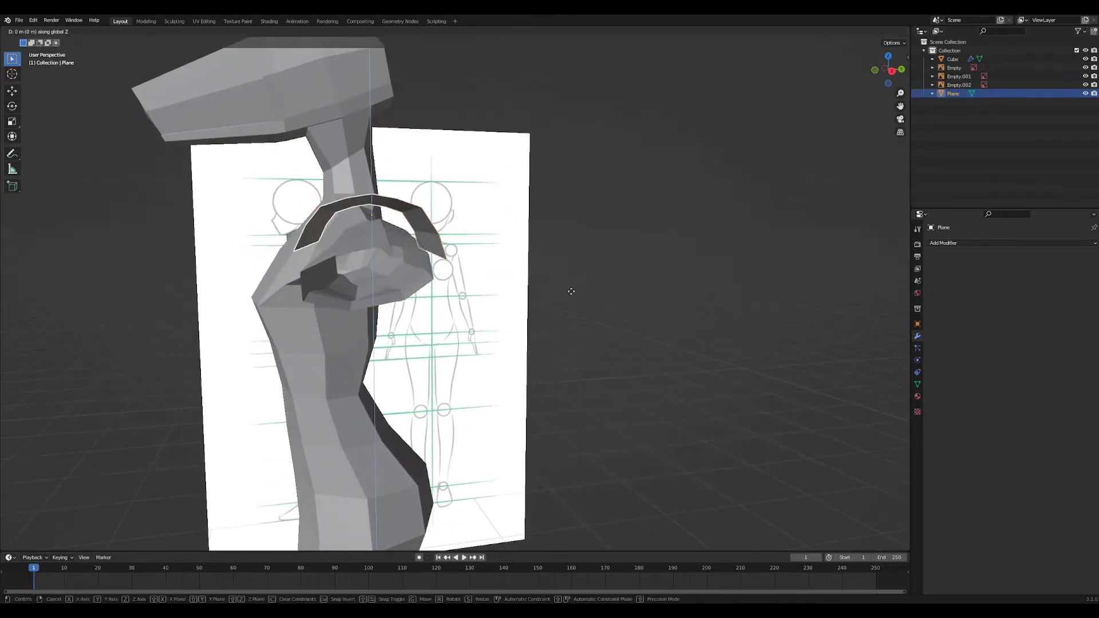
pyautogui.click(573, 309)
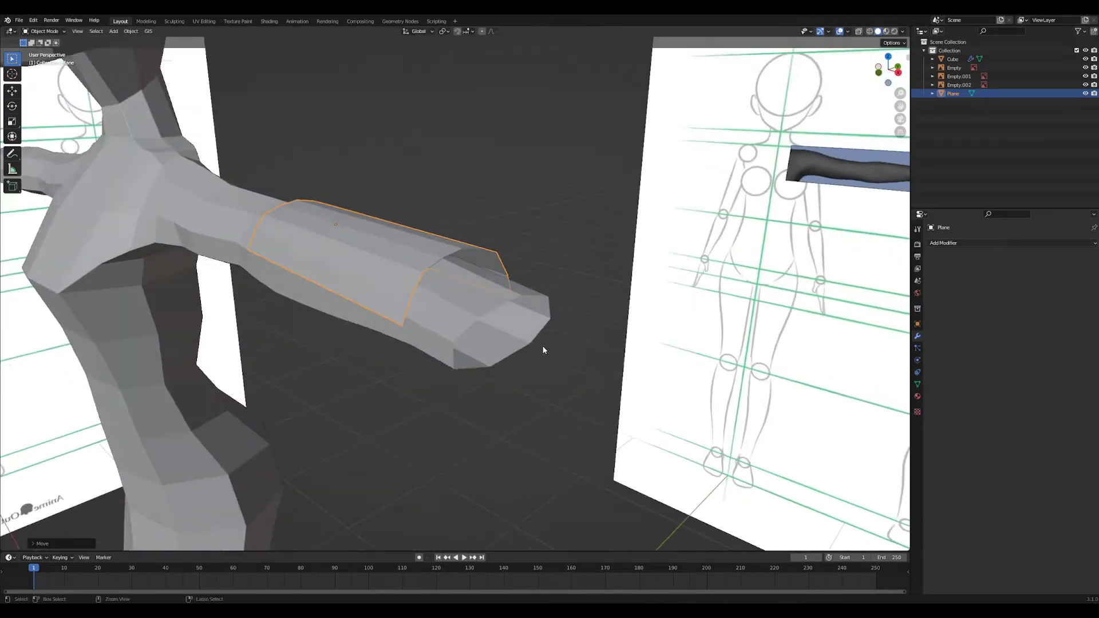
pyautogui.moveTo(541, 346); pyautogui.dragTo(492, 390, button='middle')
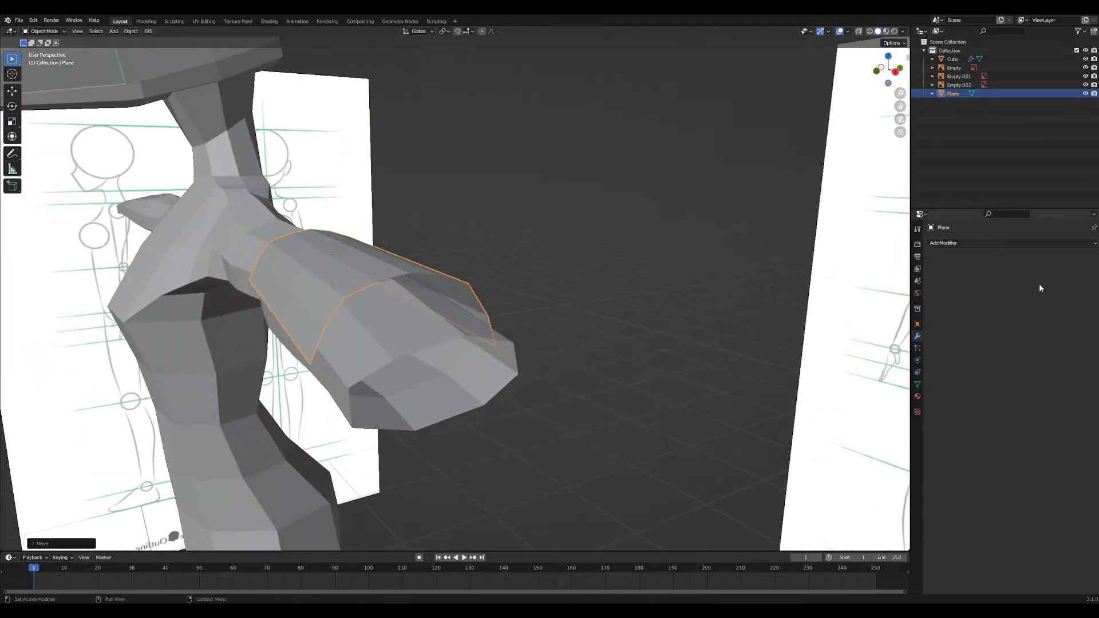
# - Add a Solidify modifier to the forearm shell and set its thickness to 0.024 m
pyautogui.click(1025, 243)
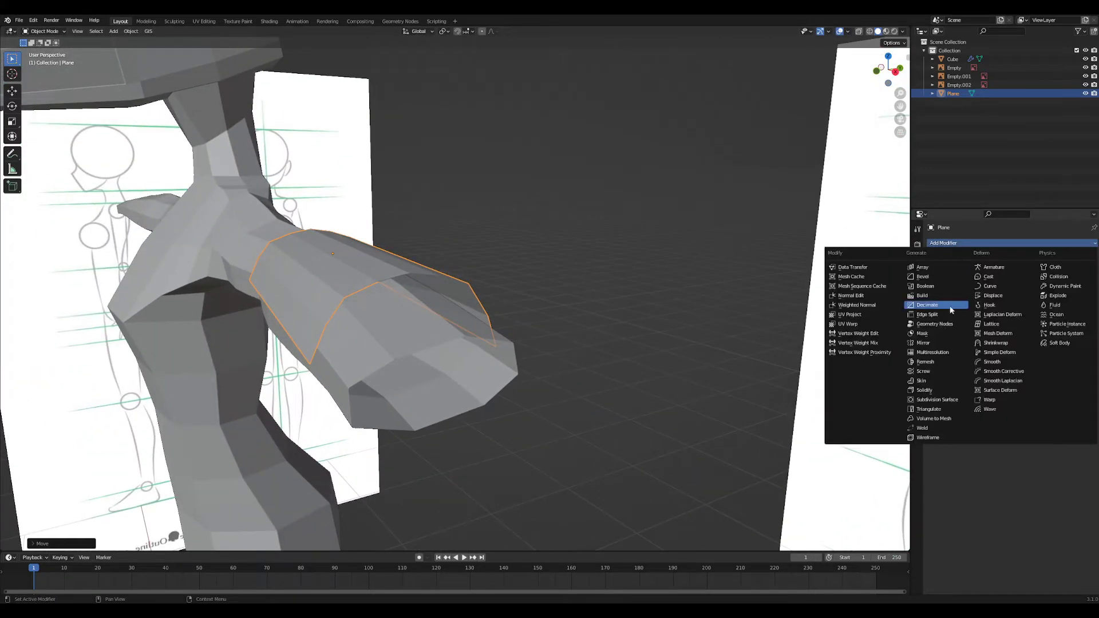
pyautogui.click(937, 390)
pyautogui.moveTo(601, 398); pyautogui.dragTo(727, 380, button='middle')
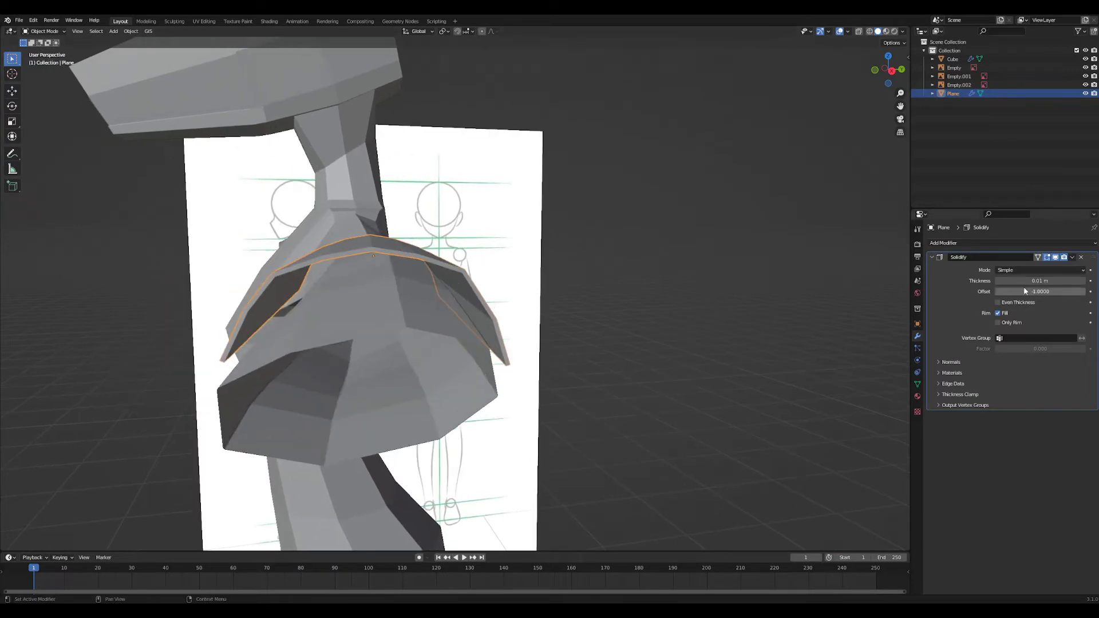
pyautogui.moveTo(1031, 281); pyautogui.dragTo(1058, 281)
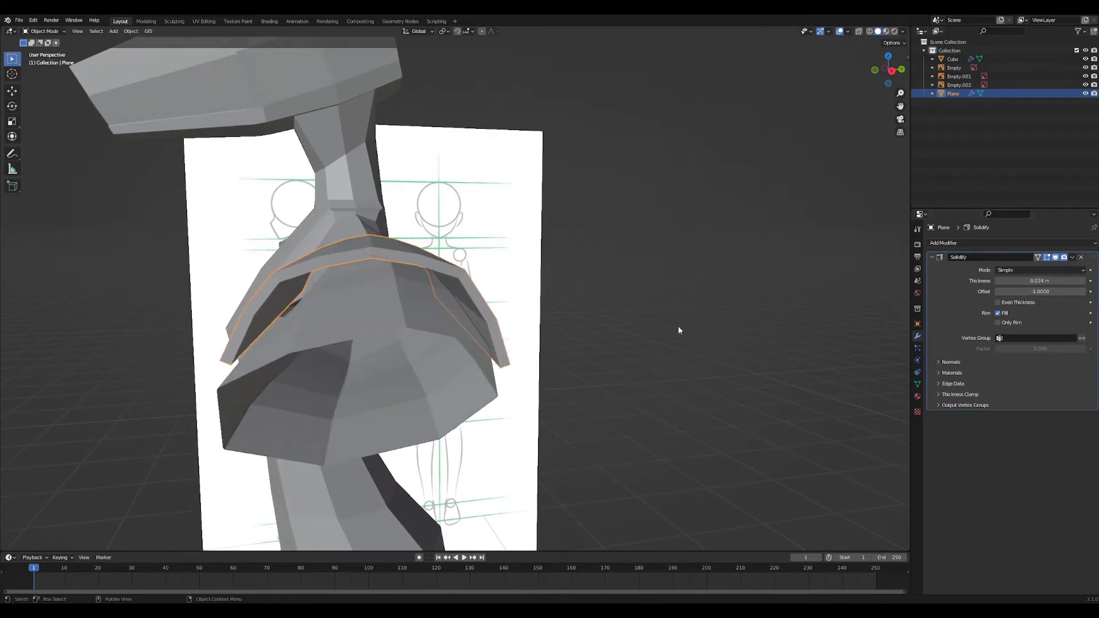
pyautogui.moveTo(679, 330); pyautogui.dragTo(583, 393, button='middle')
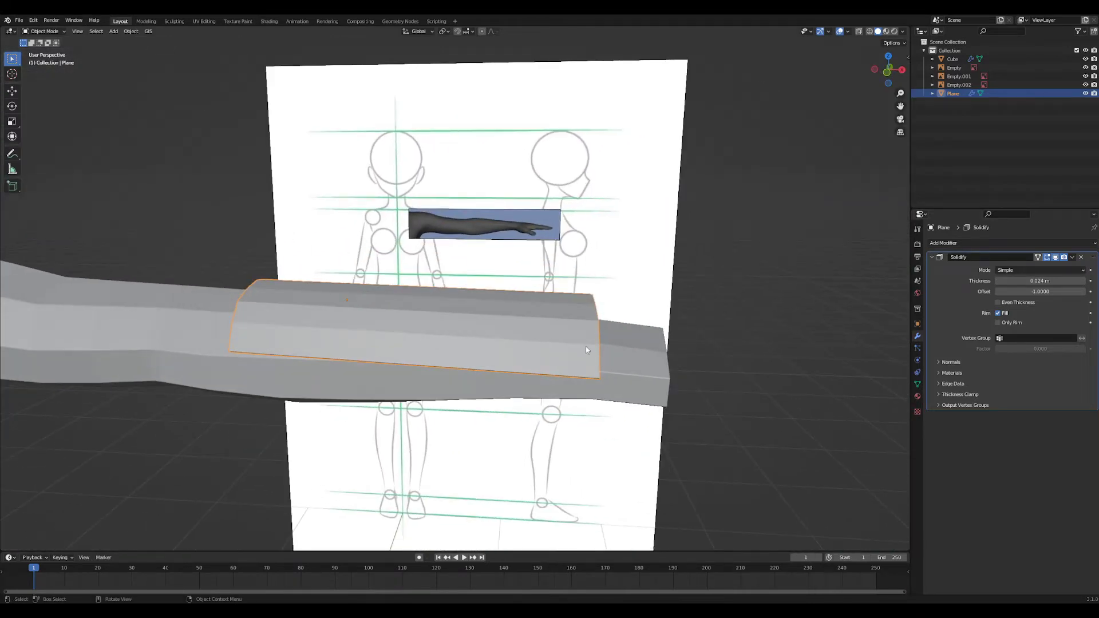
# - Try to move the shell's outer end towards the wrist and slightly down in front view
pyautogui.press('Tab')
pyautogui.press('KP_1')
pyautogui.hotkey('shift', 'z')
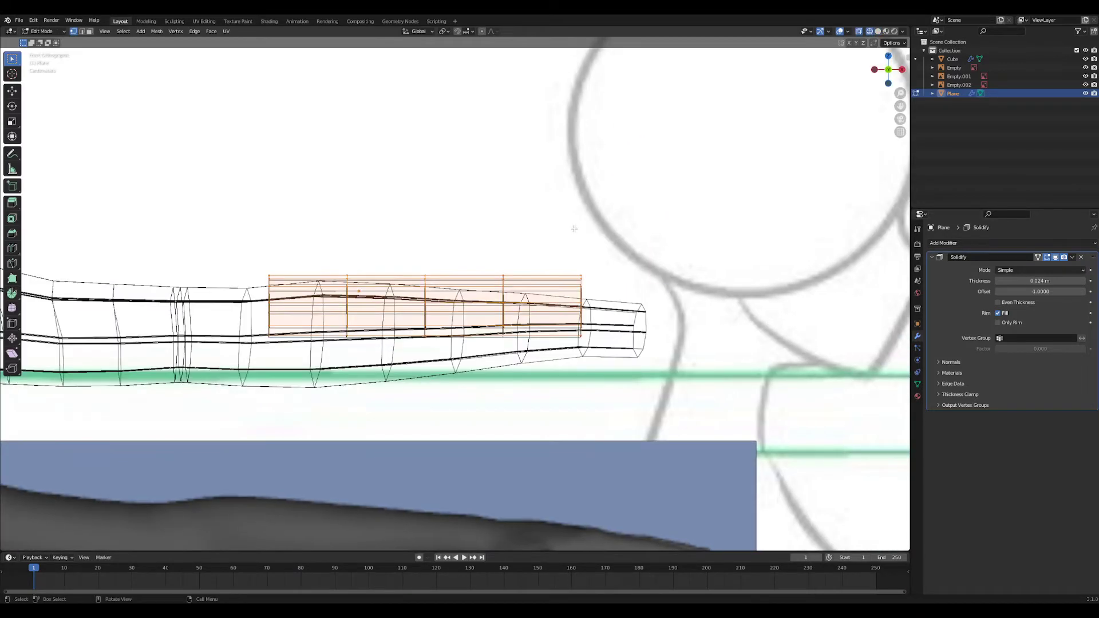
pyautogui.moveTo(574, 229); pyautogui.dragTo(604, 347)
pyautogui.hotkey('shift', 'z')
pyautogui.press('g')
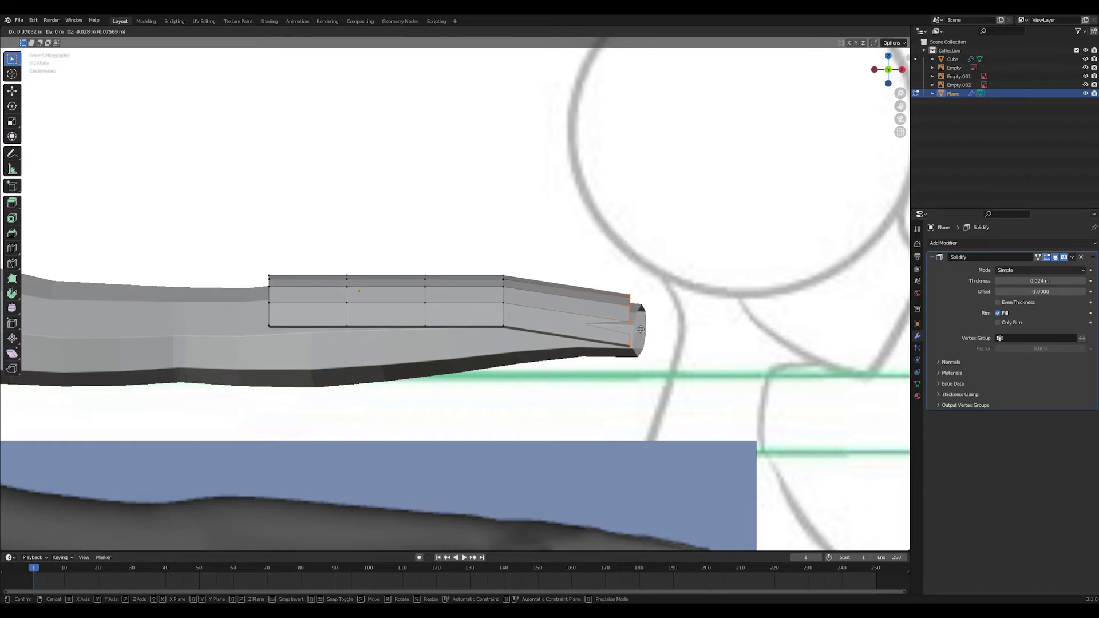
pyautogui.click(645, 332)
pyautogui.press('Tab')
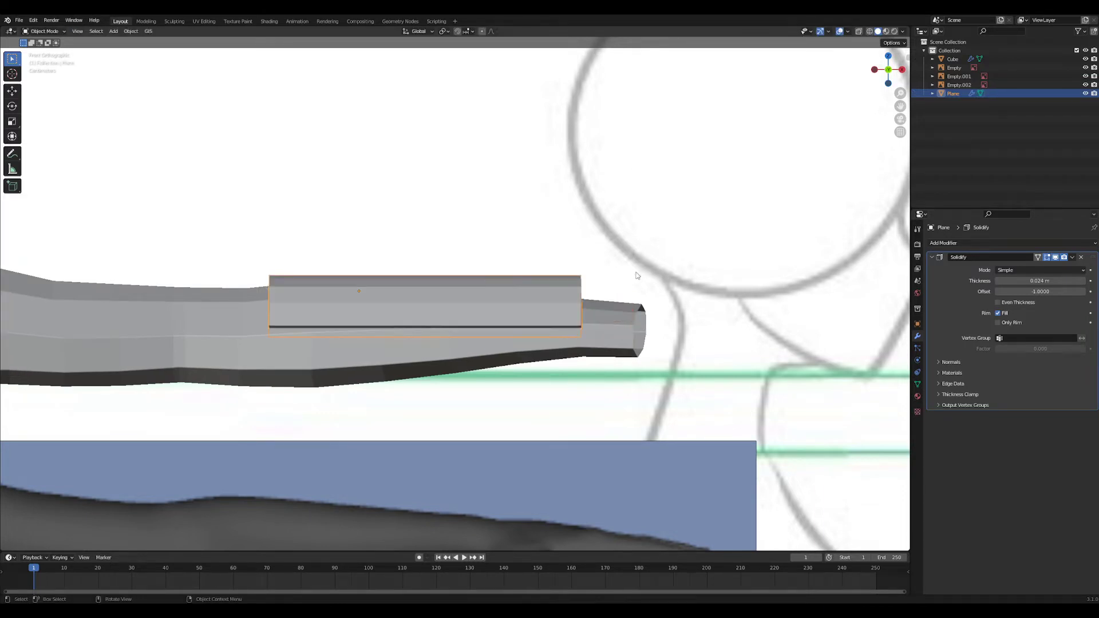
# - Rotate the shell's elbow-end vertices in top view so that end sits square to the forearm's slant
pyautogui.press('KP_7')
pyautogui.press('r')
pyautogui.press('Escape')
pyautogui.press('Tab')
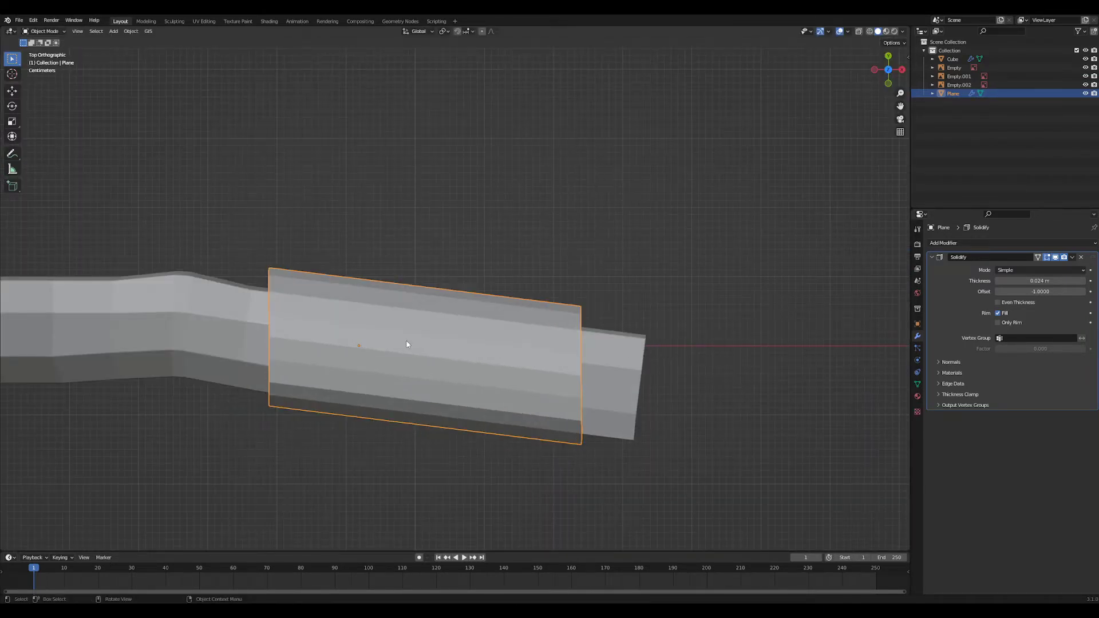
pyautogui.moveTo(242, 238); pyautogui.dragTo(297, 418)
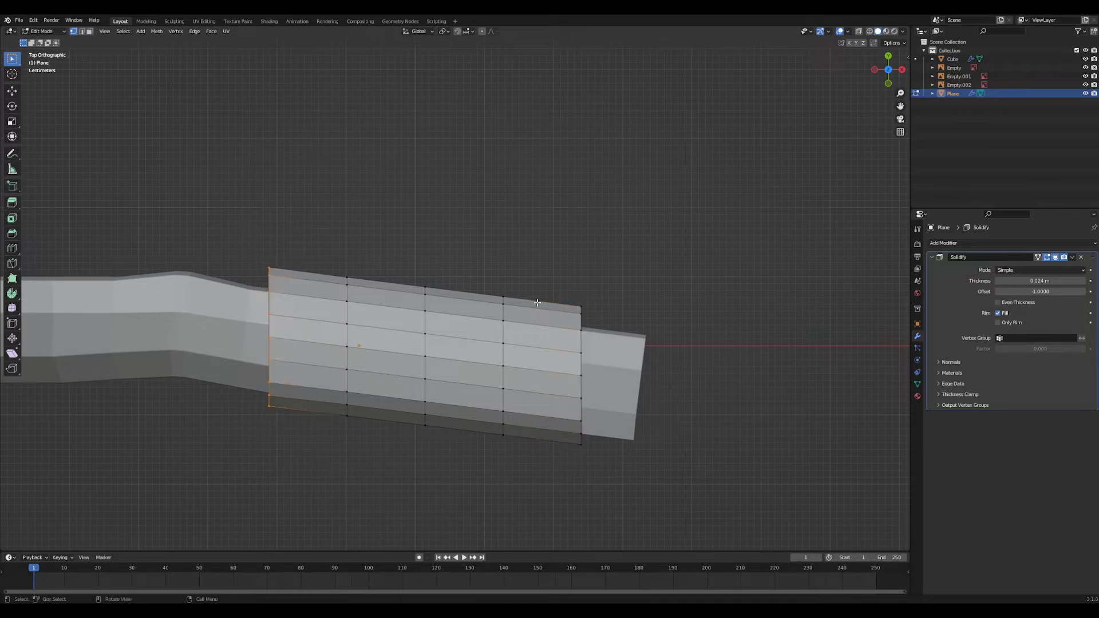
pyautogui.press('r')
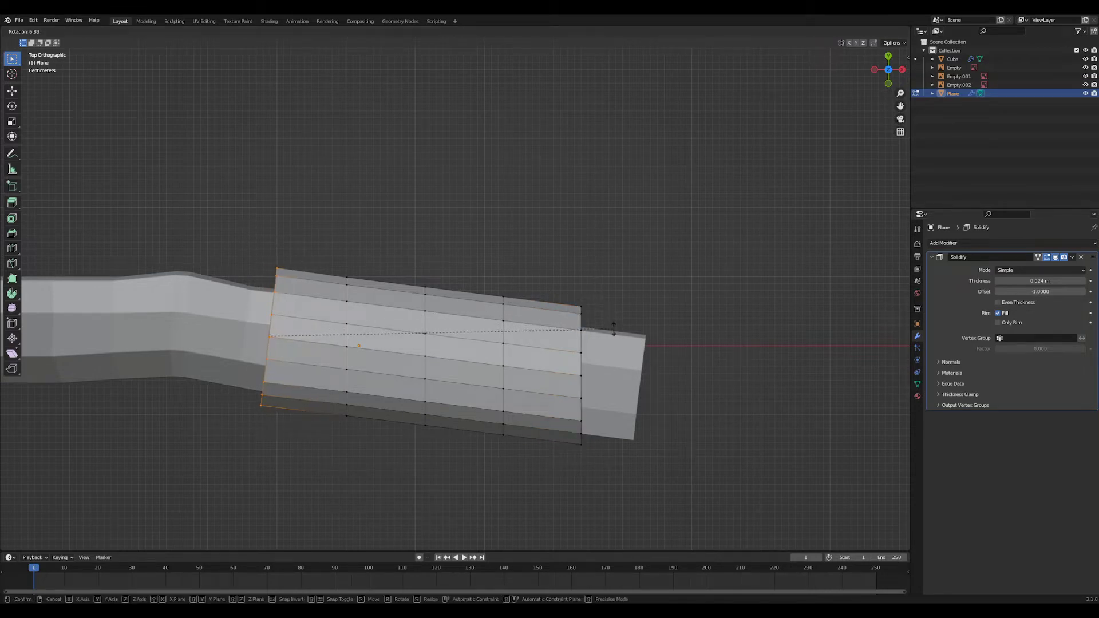
pyautogui.click(612, 329)
# - Rotate the shell's other four crosswise loops one by one in top view, including the wrist end, to match the elbow end's angle
pyautogui.keyDown('alt'); pyautogui.click(338, 310); pyautogui.keyUp('alt')
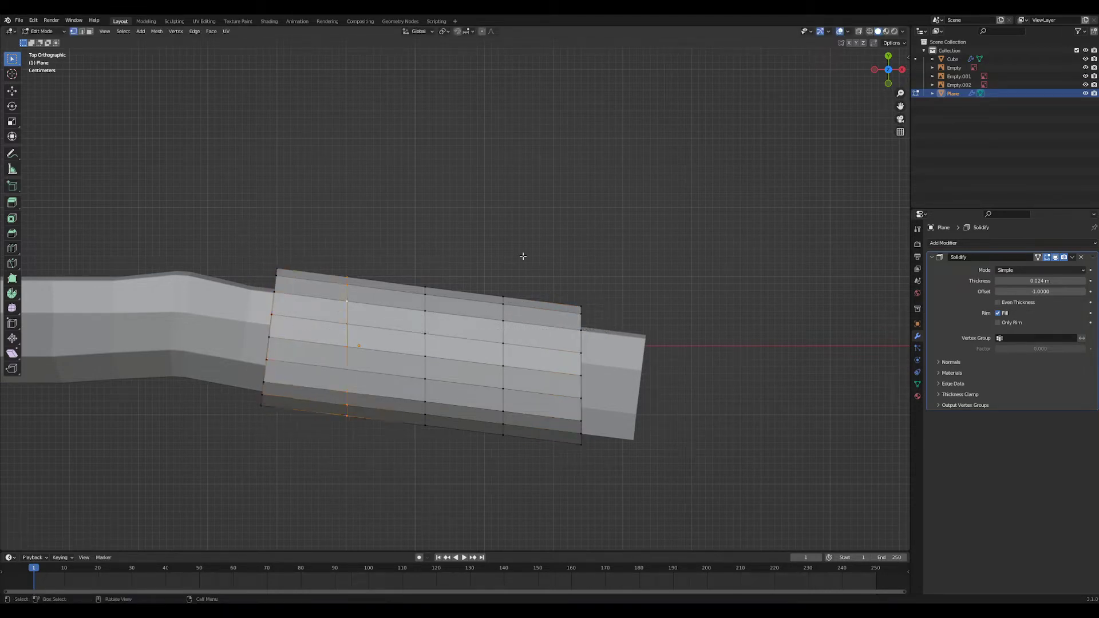
pyautogui.press('r')
pyautogui.click(526, 275)
pyautogui.keyDown('alt'); pyautogui.click(425, 322); pyautogui.keyUp('alt')
pyautogui.press('r')
pyautogui.click(542, 264)
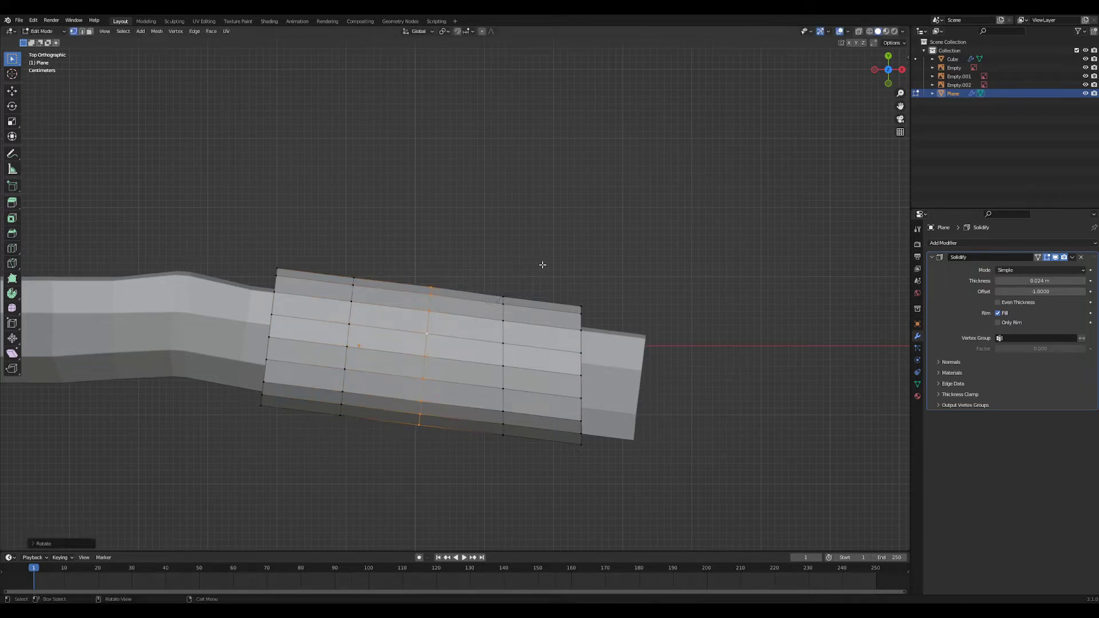
pyautogui.keyDown('alt'); pyautogui.click(508, 325); pyautogui.keyUp('alt')
pyautogui.press('r')
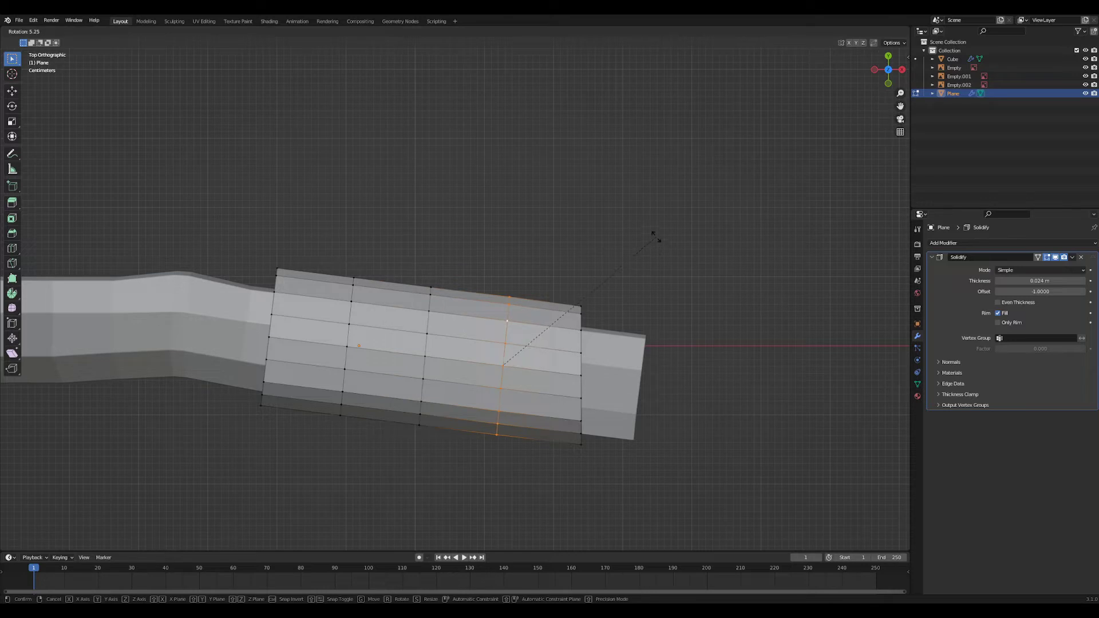
pyautogui.click(655, 237)
pyautogui.keyDown('alt'); pyautogui.click(584, 337); pyautogui.keyUp('alt')
pyautogui.press('r')
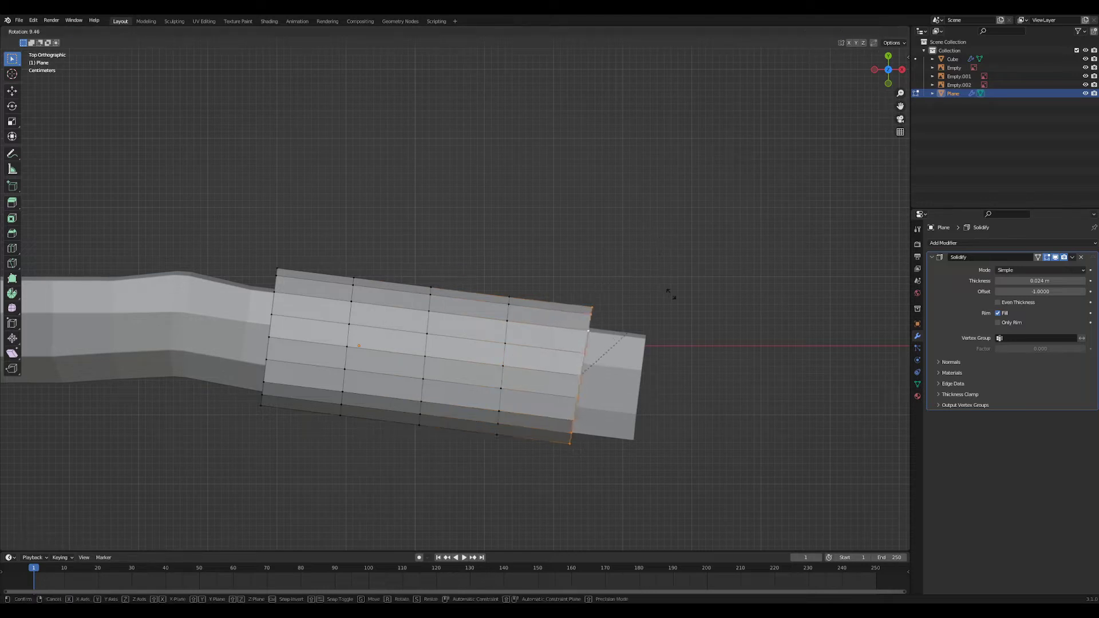
pyautogui.click(668, 285)
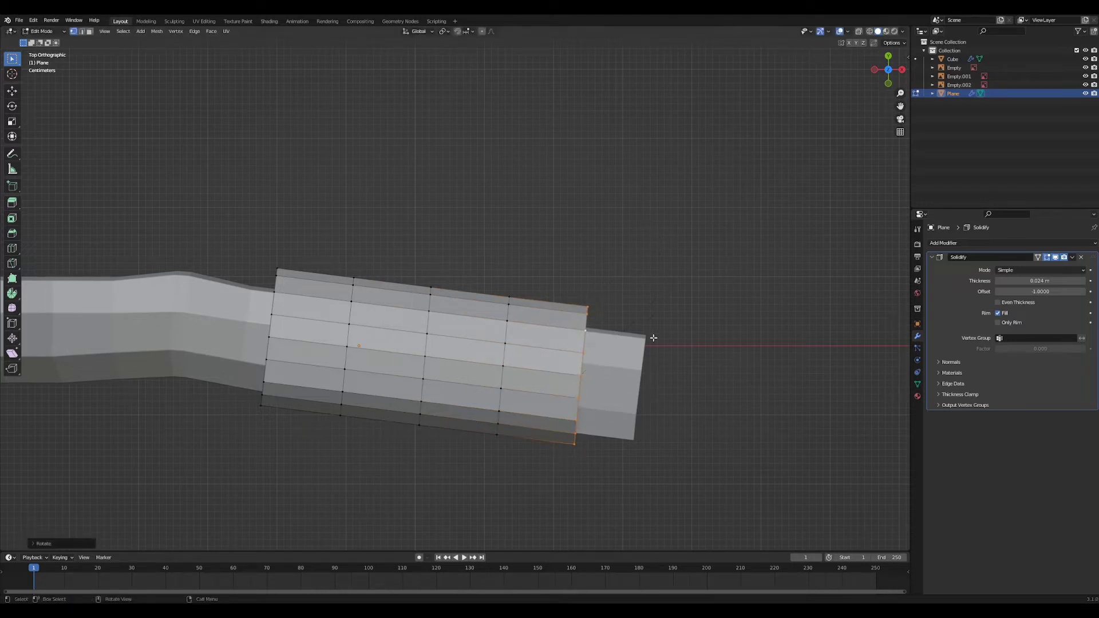
# - Rotate the shell object slightly and move it in top view to centre it over the forearm
pyautogui.press('Tab')
pyautogui.press('r')
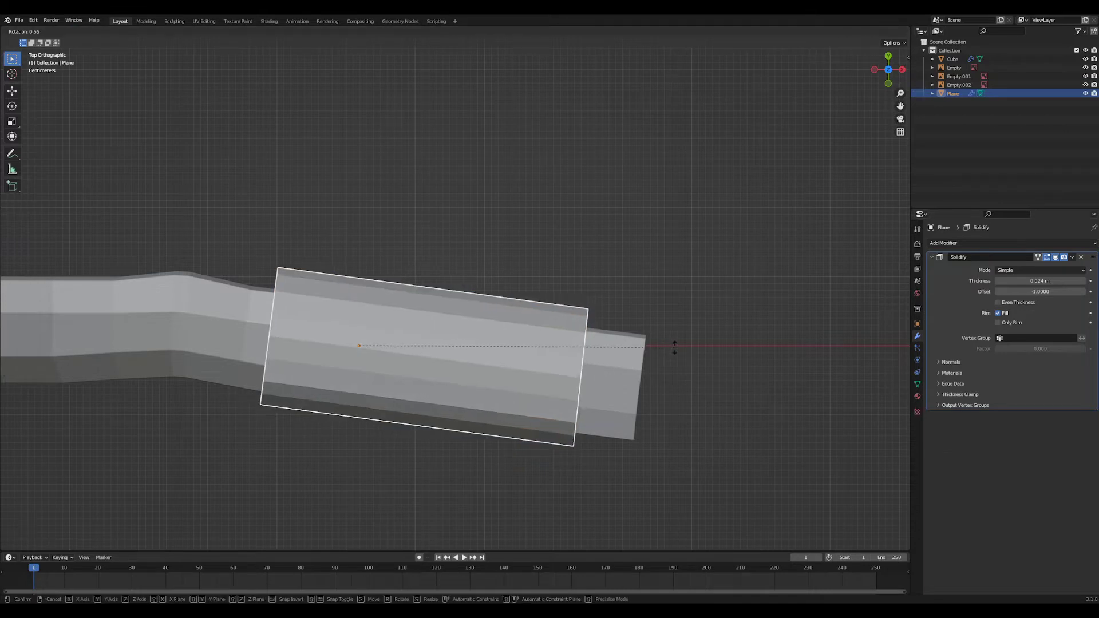
pyautogui.click(674, 349)
pyautogui.press('g')
pyautogui.click(678, 356)
pyautogui.press('s')
pyautogui.press('x')
pyautogui.press('x')
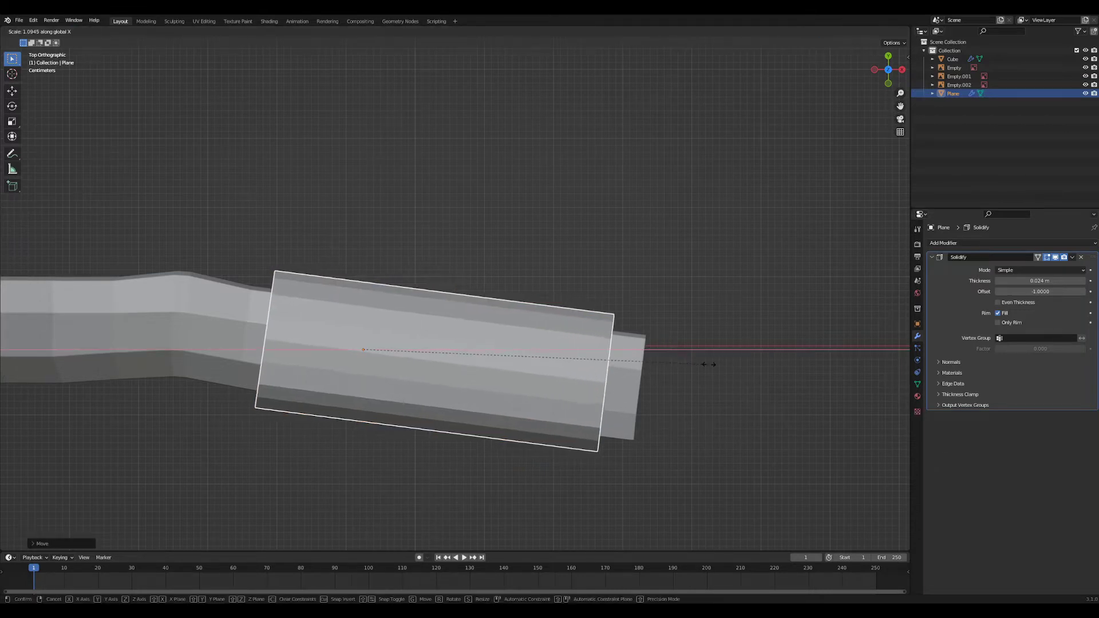
pyautogui.press('z')
pyautogui.press('z')
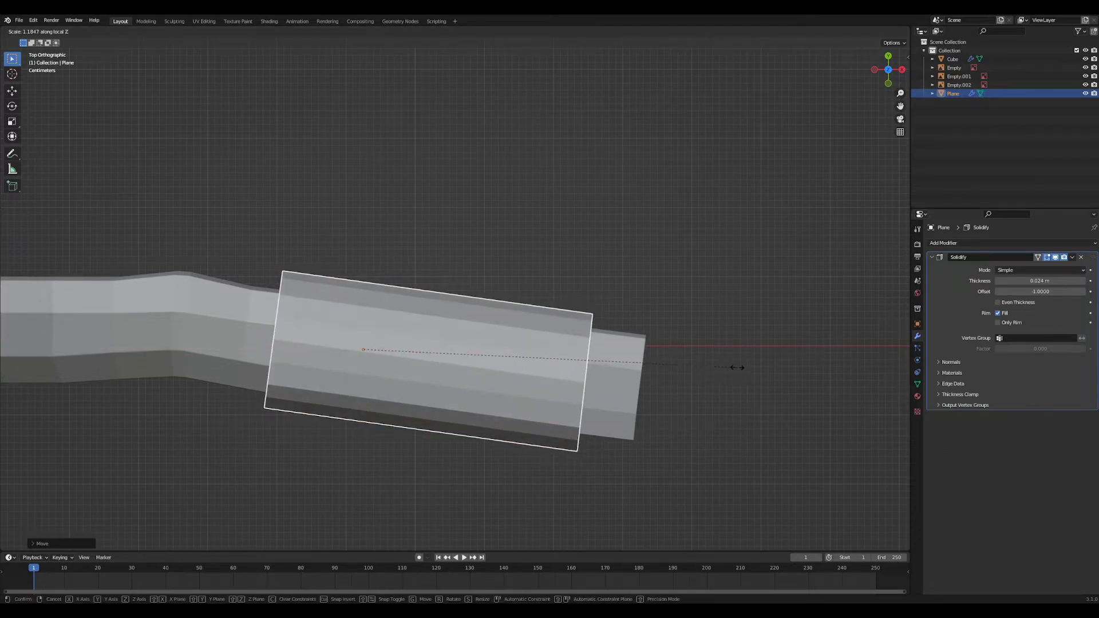
pyautogui.press('y')
pyautogui.press('y')
pyautogui.rightClick(778, 376)
# - Scale the whole shell up uniformly in top view so it covers more of the forearm
pyautogui.press('s')
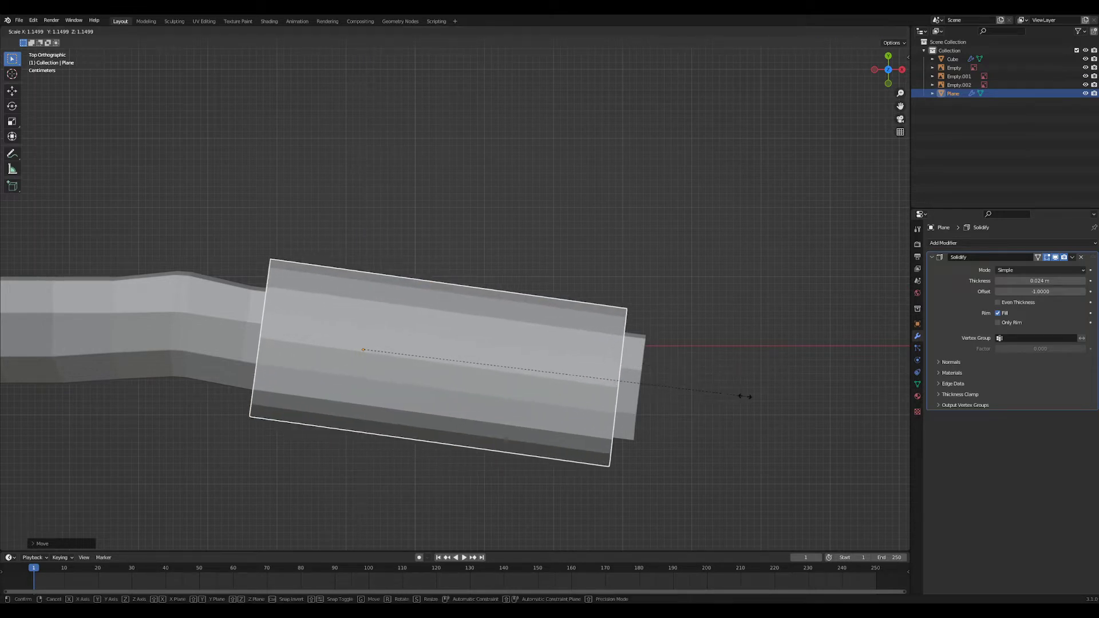
# - Enlarge the curved plate over the forearm, and scale it to about 0.77 along its local Y axis
pyautogui.click(726, 442)
pyautogui.moveTo(726, 442); pyautogui.dragTo(627, 343, button='middle')
pyautogui.press('s')
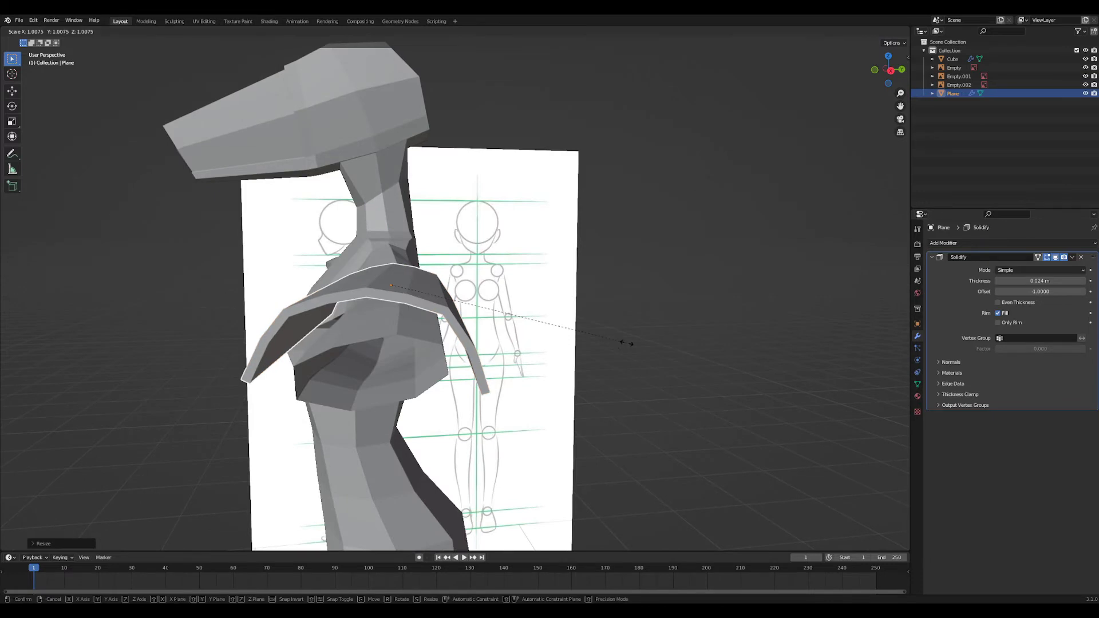
pyautogui.press('y')
pyautogui.press('y')
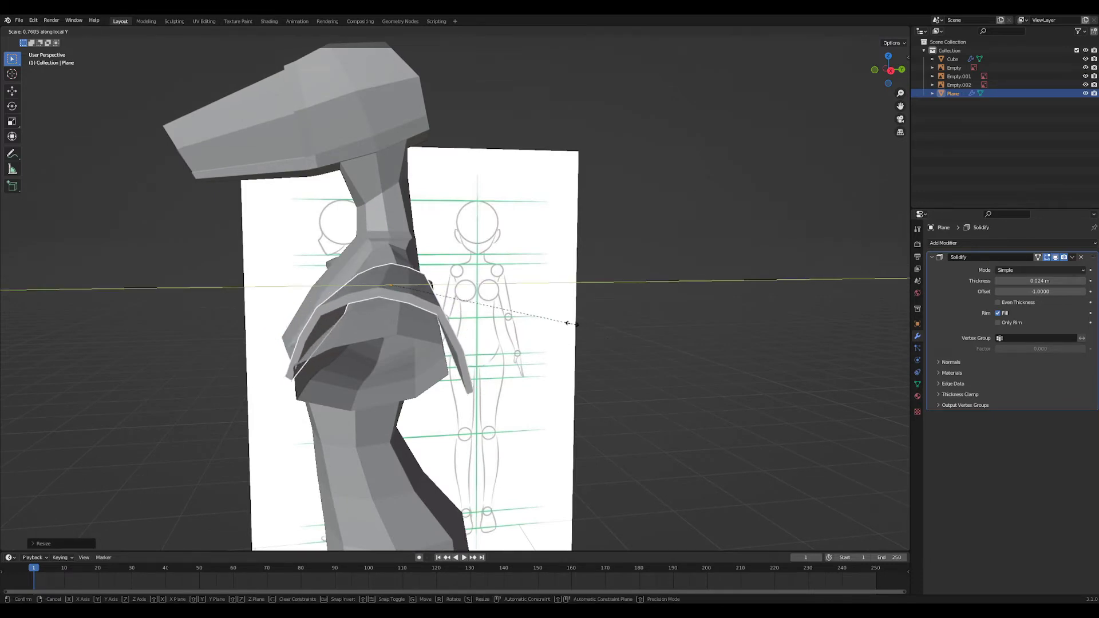
pyautogui.click(571, 324)
# - Shift the selected rim vertices at the end of the forearm plate by about 0.004 m along the global Y axis
pyautogui.moveTo(571, 324); pyautogui.dragTo(555, 357, button='middle')
pyautogui.press('Tab')
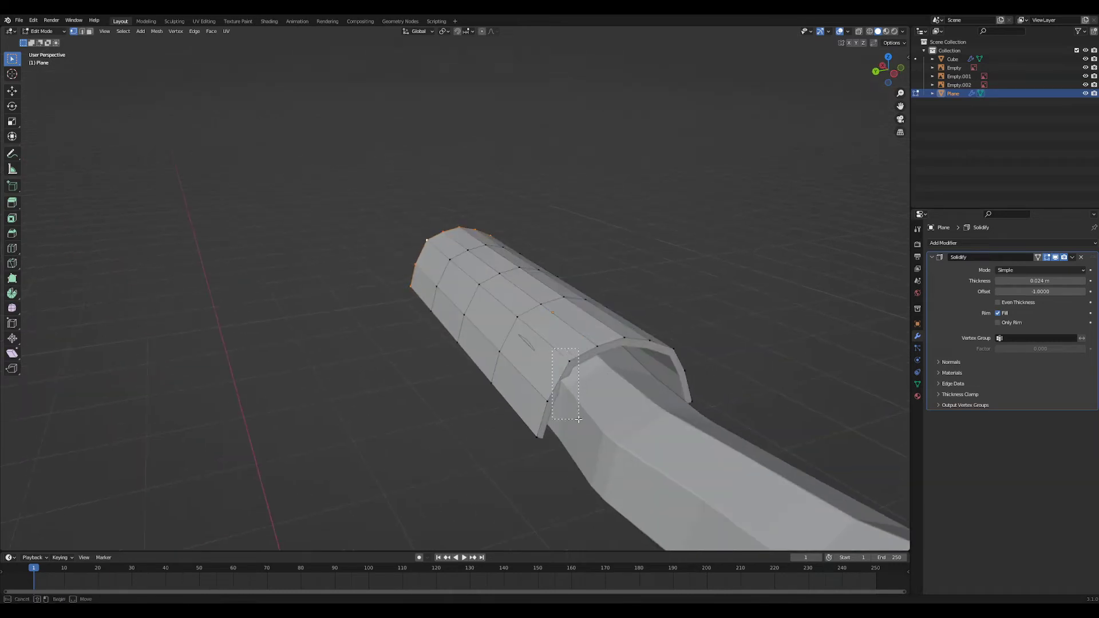
pyautogui.moveTo(579, 420); pyautogui.dragTo(579, 420)
pyautogui.press('g')
pyautogui.press('y')
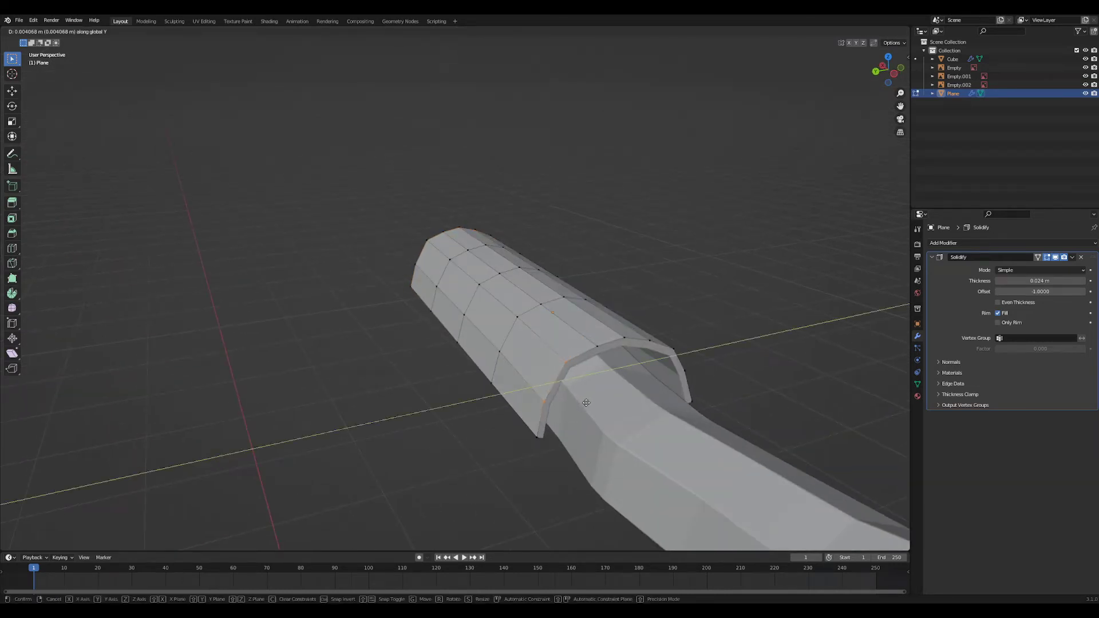
pyautogui.click(586, 403)
pyautogui.press('Tab')
# - Delete the curved forearm plate from the scene
pyautogui.moveTo(548, 410); pyautogui.dragTo(484, 382, button='middle')
pyautogui.moveTo(321, 356); pyautogui.dragTo(579, 458, button='middle')
pyautogui.press('x')
pyautogui.click(401, 343)
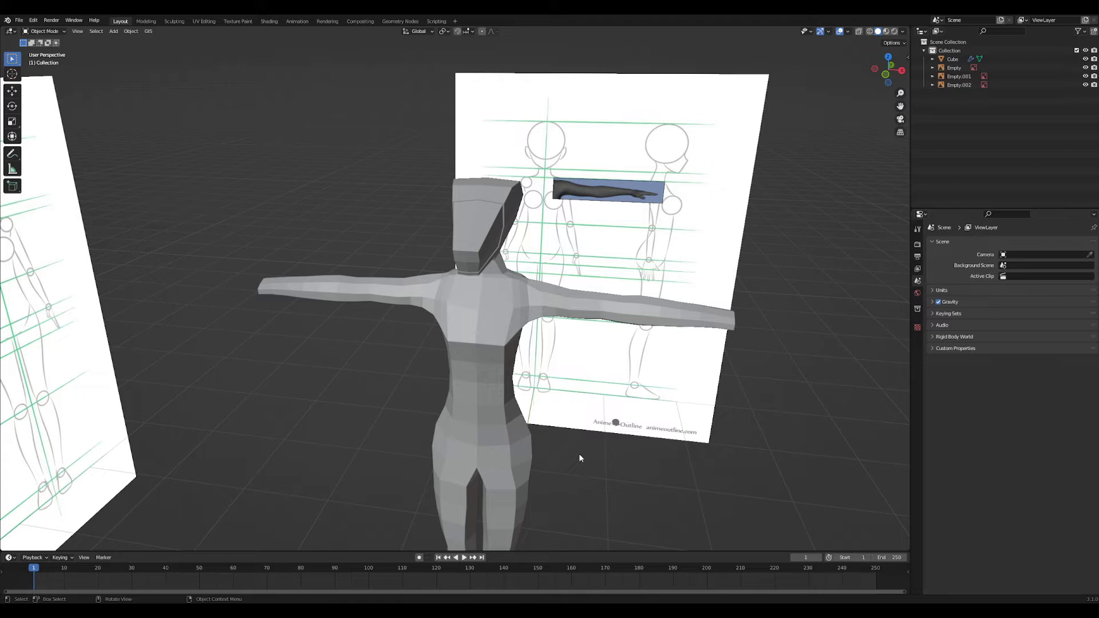
# - Extrude the upper side faces of the head outward on the body mesh to form ear bases
pyautogui.moveTo(762, 469)
pyautogui.mouseDown(button='middle')
pyautogui.moveTo(539, 491)
pyautogui.moveTo(509, 431)
pyautogui.mouseUp(button='middle')
pyautogui.moveTo(470, 348); pyautogui.dragTo(537, 423, button='middle')
pyautogui.click(469, 314)
pyautogui.press('Tab')
pyautogui.moveTo(470, 310); pyautogui.dragTo(536, 321, button='middle')
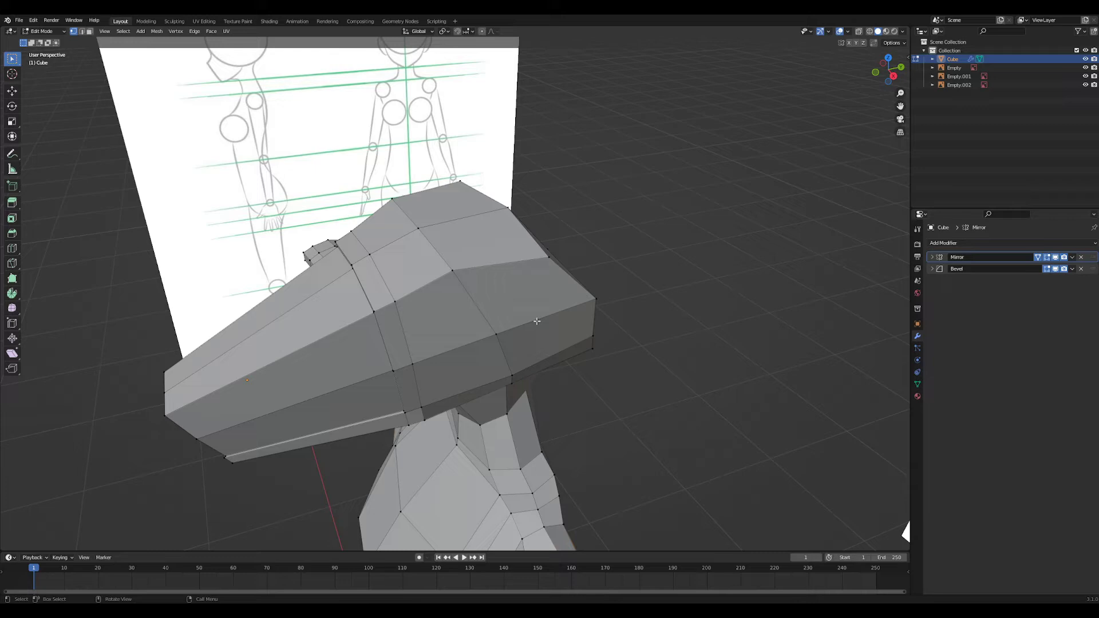
pyautogui.moveTo(607, 147); pyautogui.dragTo(517, 313, button='middle')
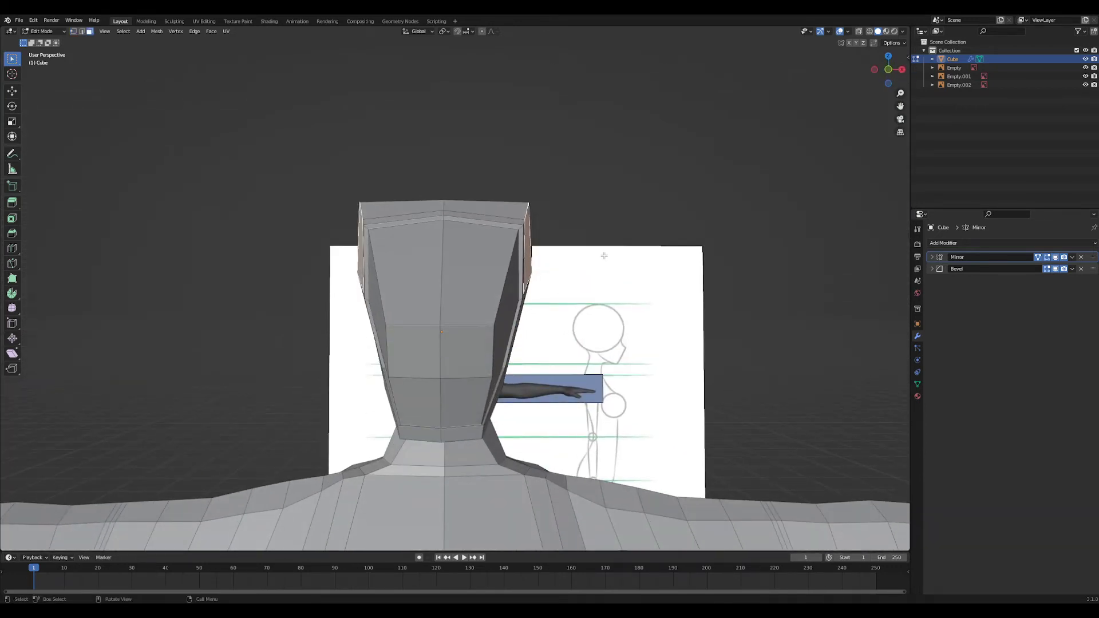
pyautogui.press('e')
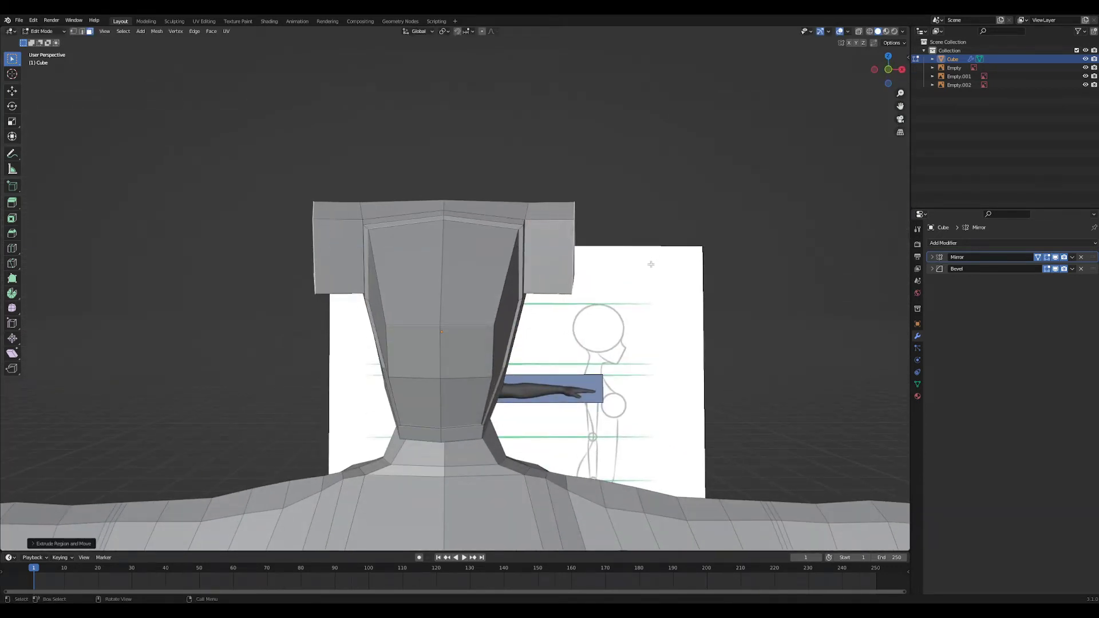
pyautogui.click(664, 228)
# - Rotate the ends of the ear bases so they angle upward, and move them closer to the head
pyautogui.press('r')
pyautogui.click(716, 195)
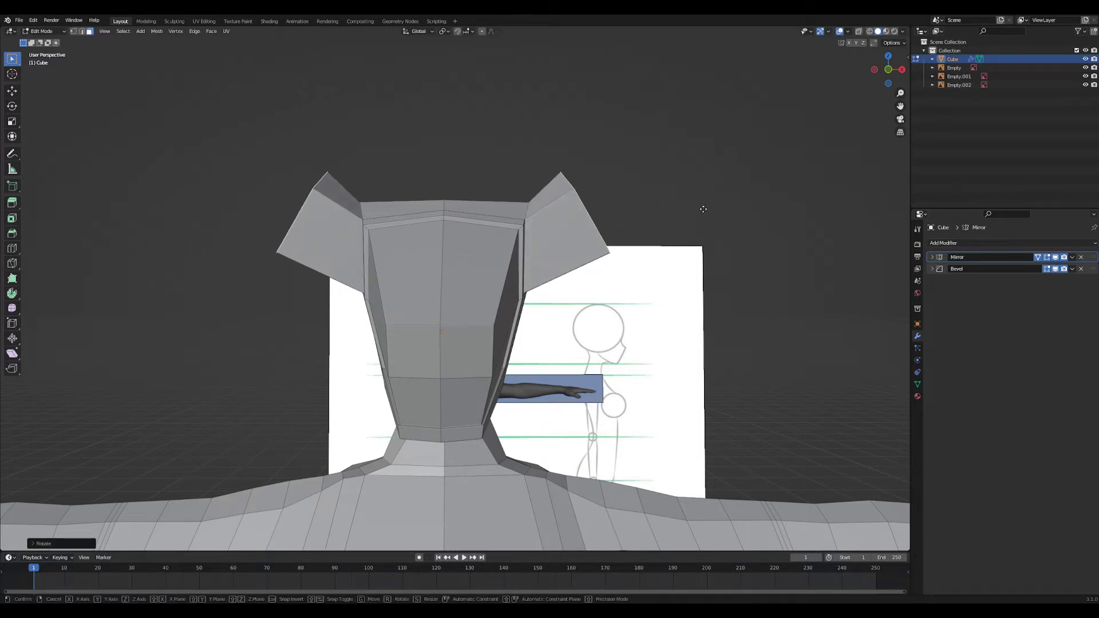
pyautogui.press('g')
pyautogui.click(695, 203)
pyautogui.moveTo(679, 201); pyautogui.dragTo(454, 304, button='middle')
pyautogui.press('Tab')
pyautogui.press('Tab')
pyautogui.click(391, 303)
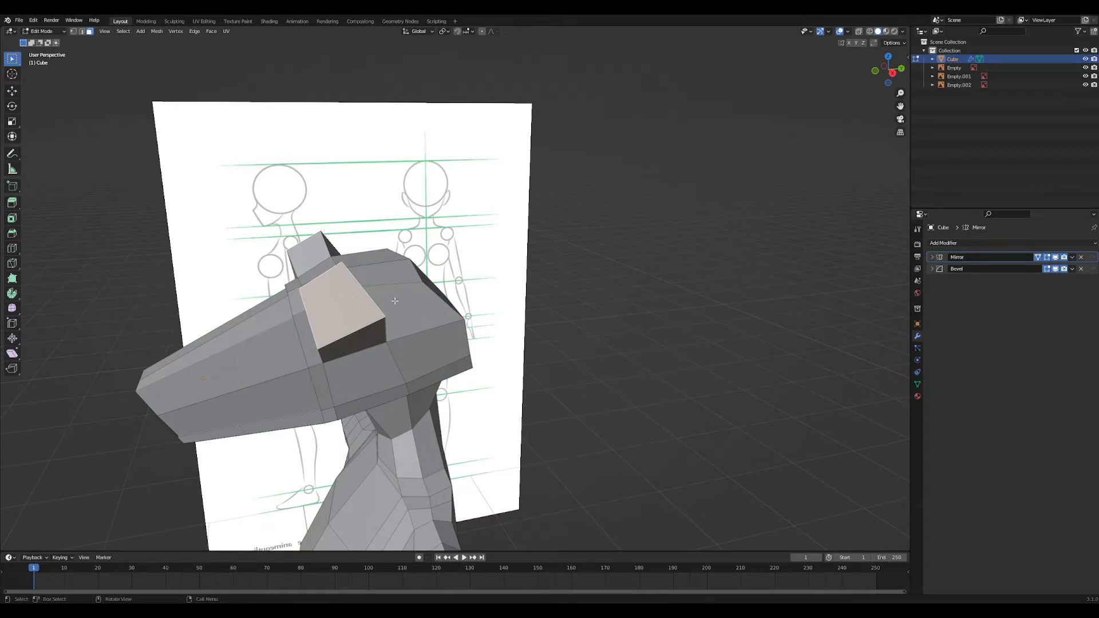
pyautogui.press('`')
pyautogui.click(415, 302)
pyautogui.press('`')
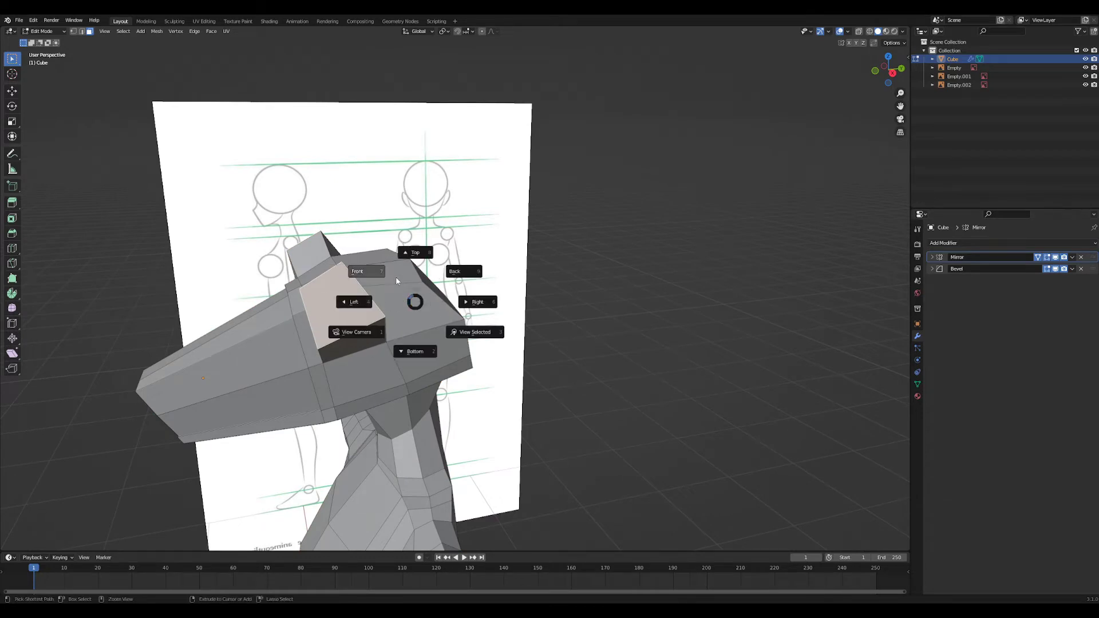
pyautogui.click(601, 331)
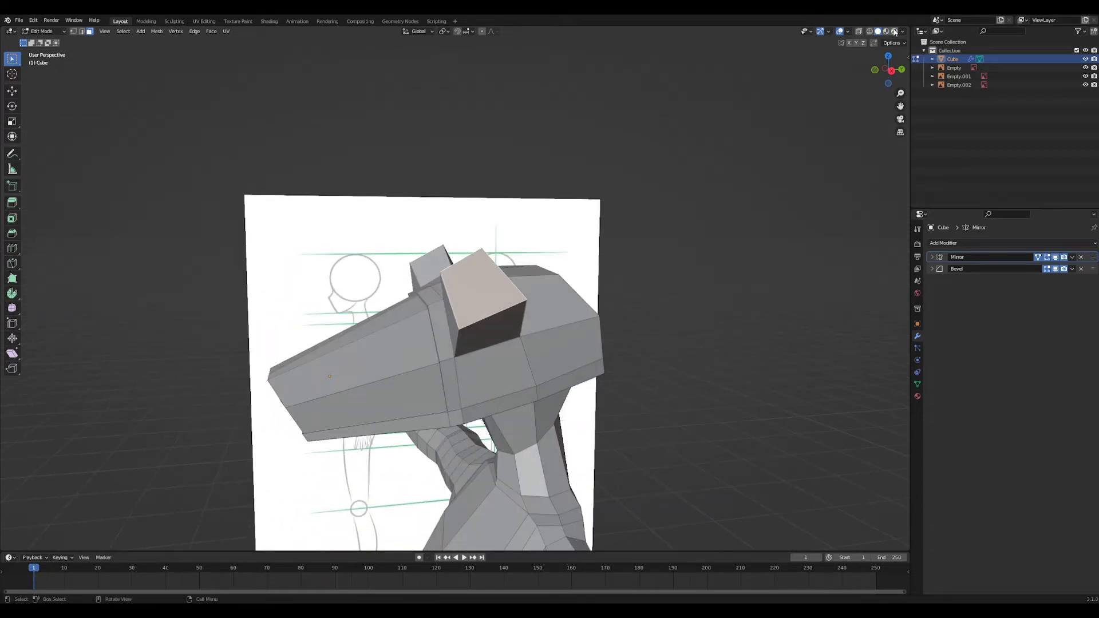
pyautogui.click(902, 32)
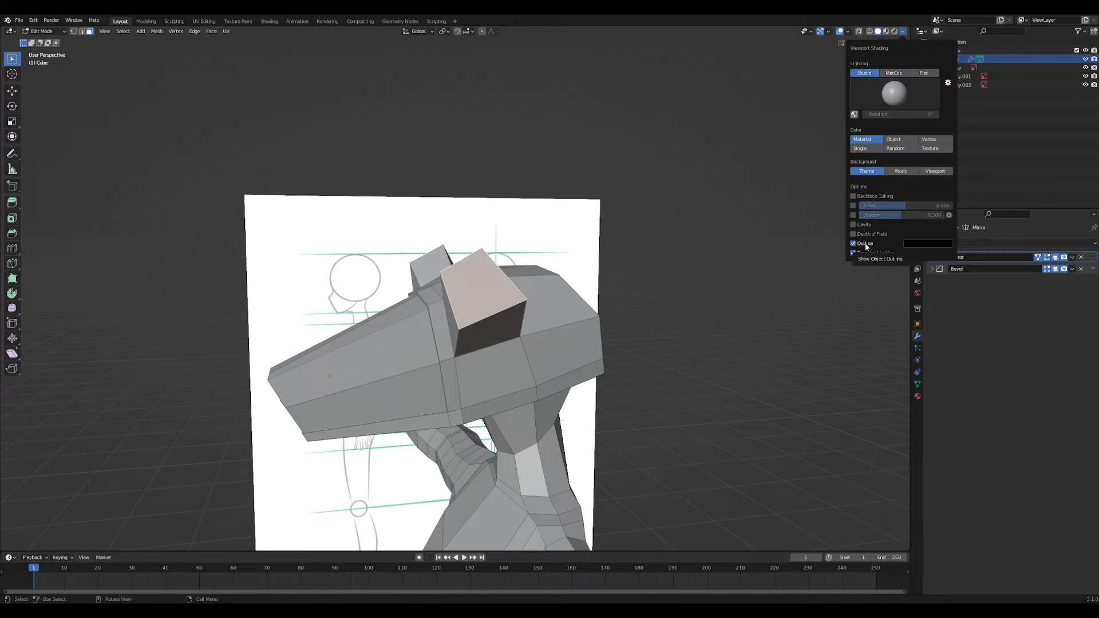
# - Reposition the two upper corner vertices of the ear base's outer face individually, shifting them rearward and slightly down
pyautogui.moveTo(563, 332); pyautogui.dragTo(495, 287, button='middle')
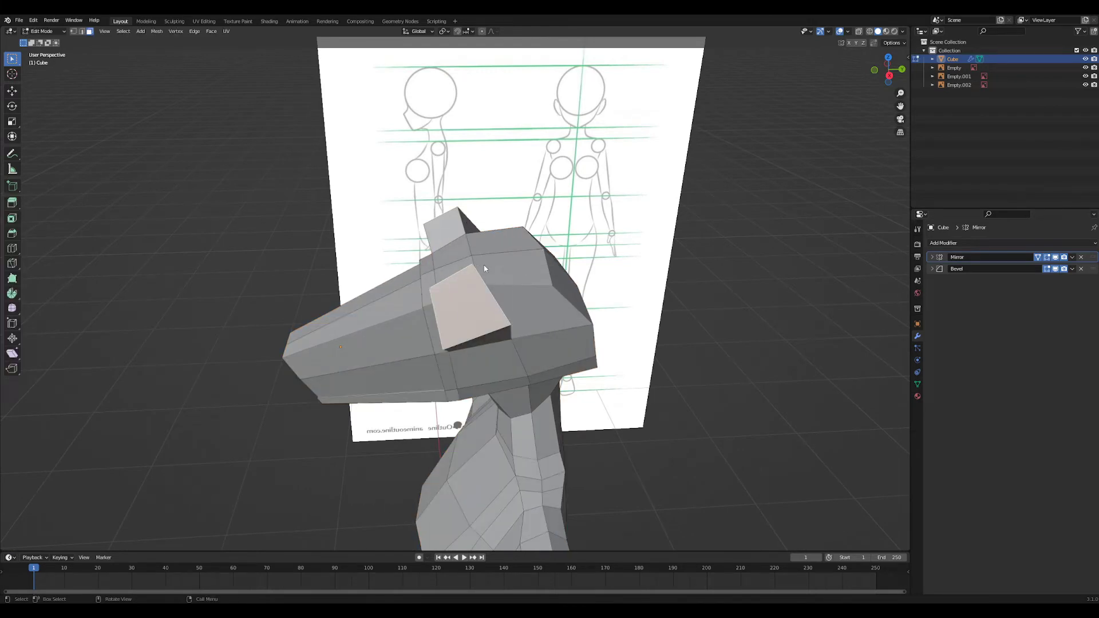
pyautogui.press('1')
pyautogui.press('g')
pyautogui.click(467, 282)
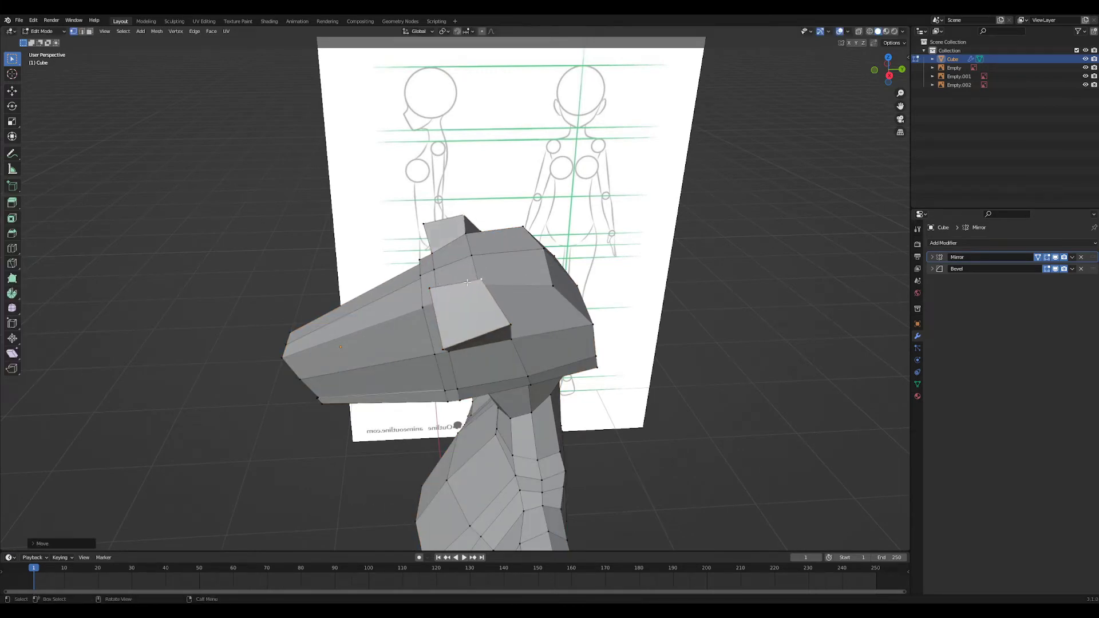
pyautogui.click(432, 289)
pyautogui.press('g')
pyautogui.click(447, 294)
pyautogui.moveTo(486, 347); pyautogui.dragTo(601, 320, button='middle')
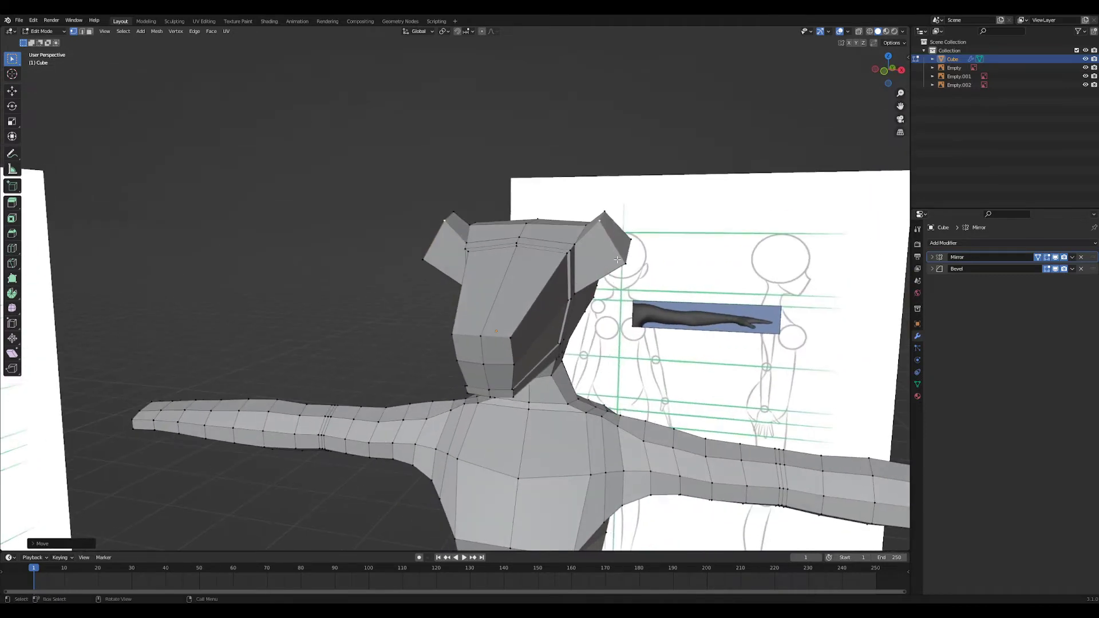
# - Move the protruding outer vertices of the ear base inward, closer to the side of the head
pyautogui.click(624, 262)
pyautogui.press('g')
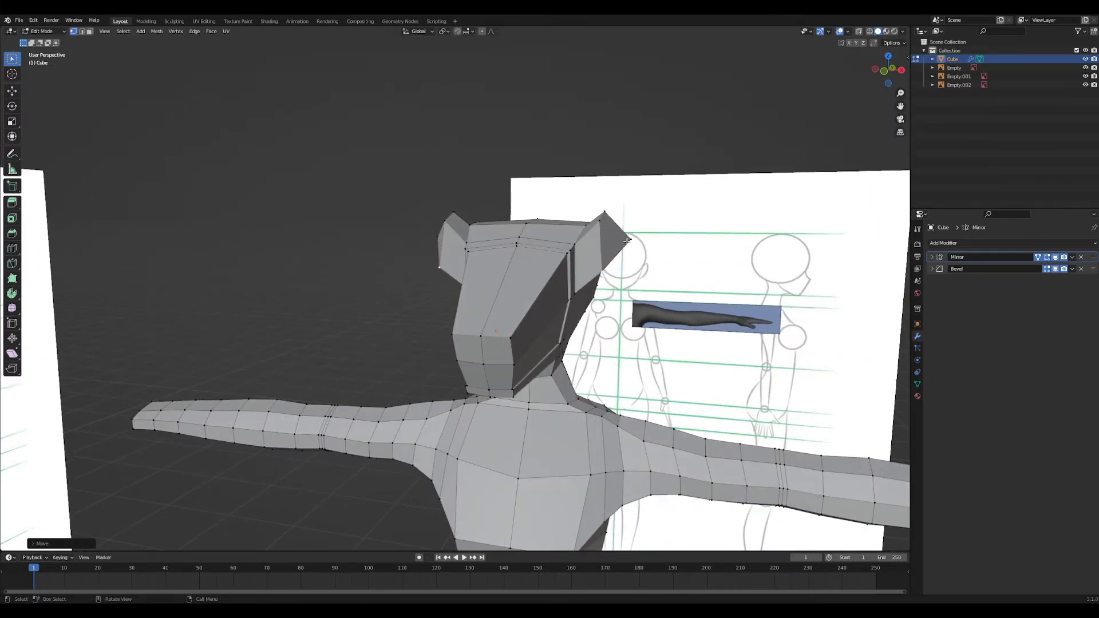
pyautogui.click(610, 259)
pyautogui.press('g')
pyautogui.click(607, 252)
# - Move the ear base's upper vertices down and inward by about 0.045 m, close to the top of the head
pyautogui.click(600, 225)
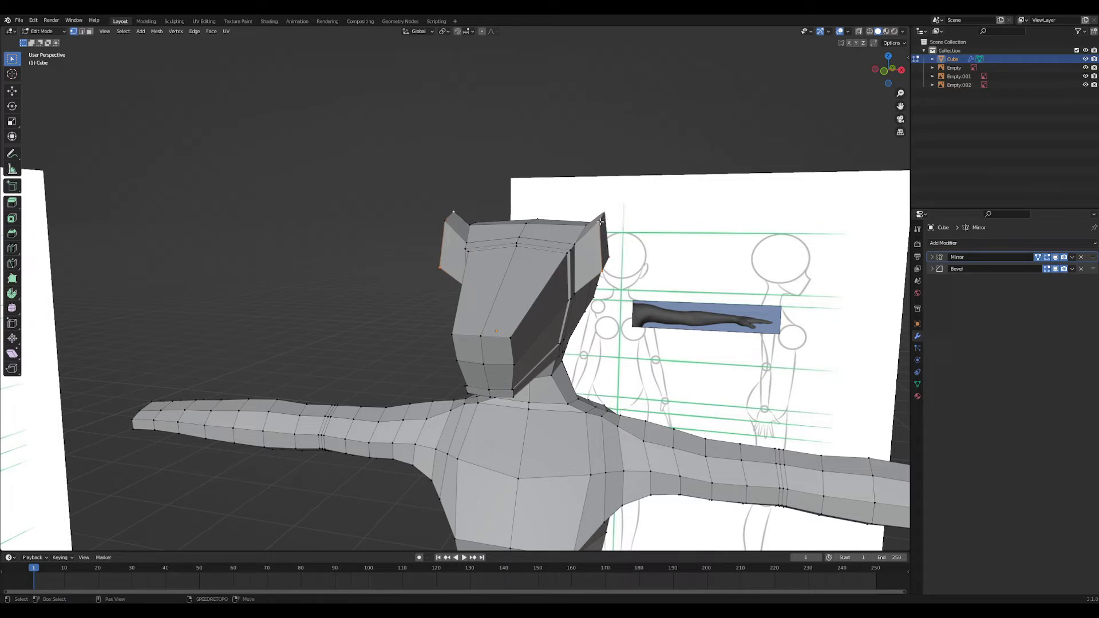
pyautogui.moveTo(608, 252); pyautogui.dragTo(624, 260, button='middle')
pyautogui.press('g')
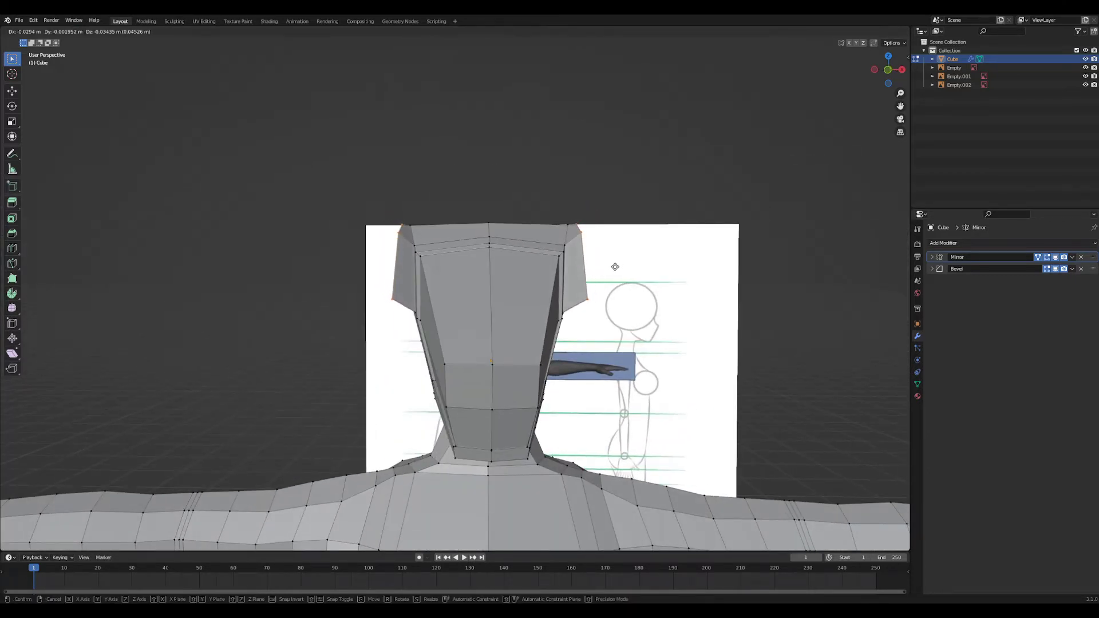
pyautogui.click(614, 265)
# - Reposition the ear base's upper and lower rear vertices along the side of the head
pyautogui.moveTo(614, 266); pyautogui.dragTo(415, 327, button='middle')
pyautogui.press('g')
pyautogui.click(522, 255)
pyautogui.click(486, 321)
pyautogui.press('g')
pyautogui.click(516, 321)
# - Pull the ear base's lower rear vertex about 0.057 m away from the head, and raise it by about 0.013 m
pyautogui.press('g')
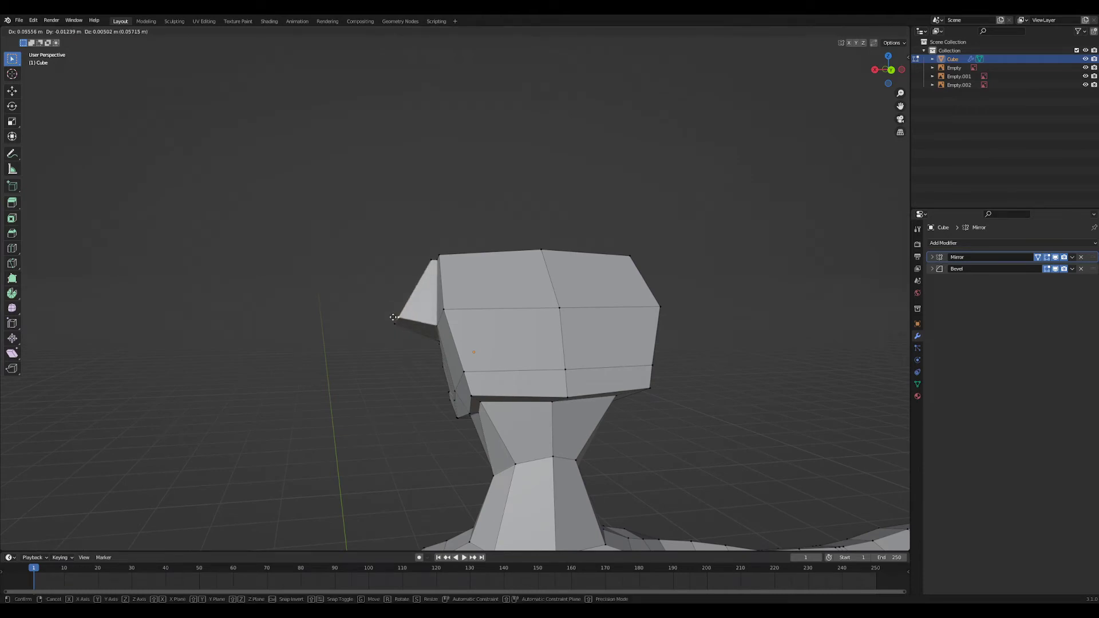
pyautogui.click(393, 317)
pyautogui.moveTo(393, 317); pyautogui.dragTo(486, 331, button='middle')
pyautogui.press('g')
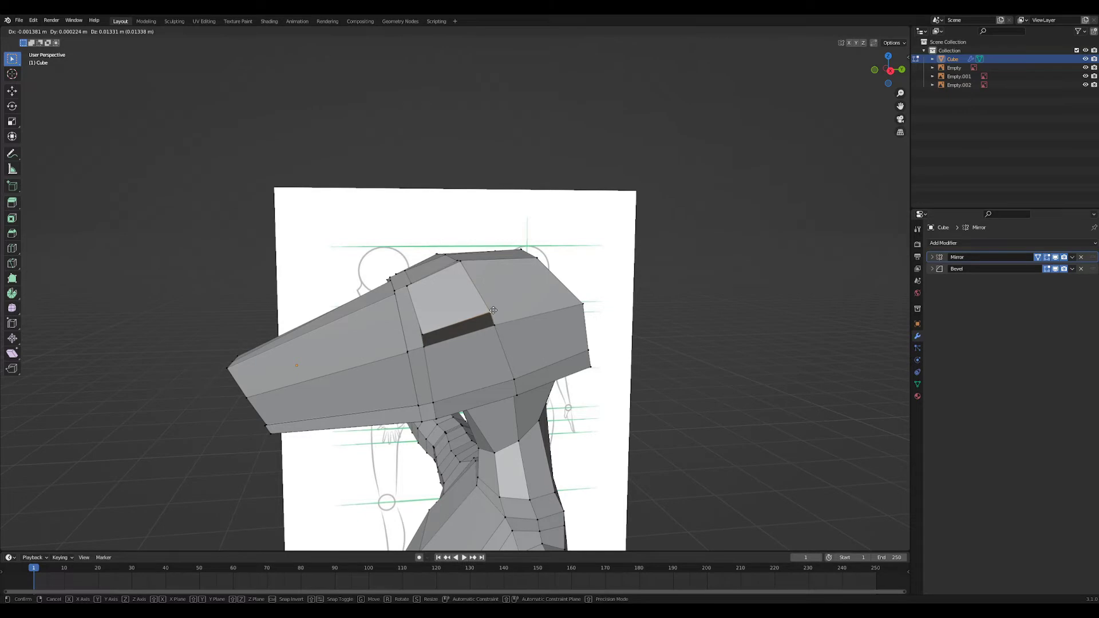
pyautogui.click(494, 310)
# - Try to extrude only the outer ear faces upward and rotate their ends in the front view
pyautogui.moveTo(494, 310); pyautogui.dragTo(507, 322, button='middle')
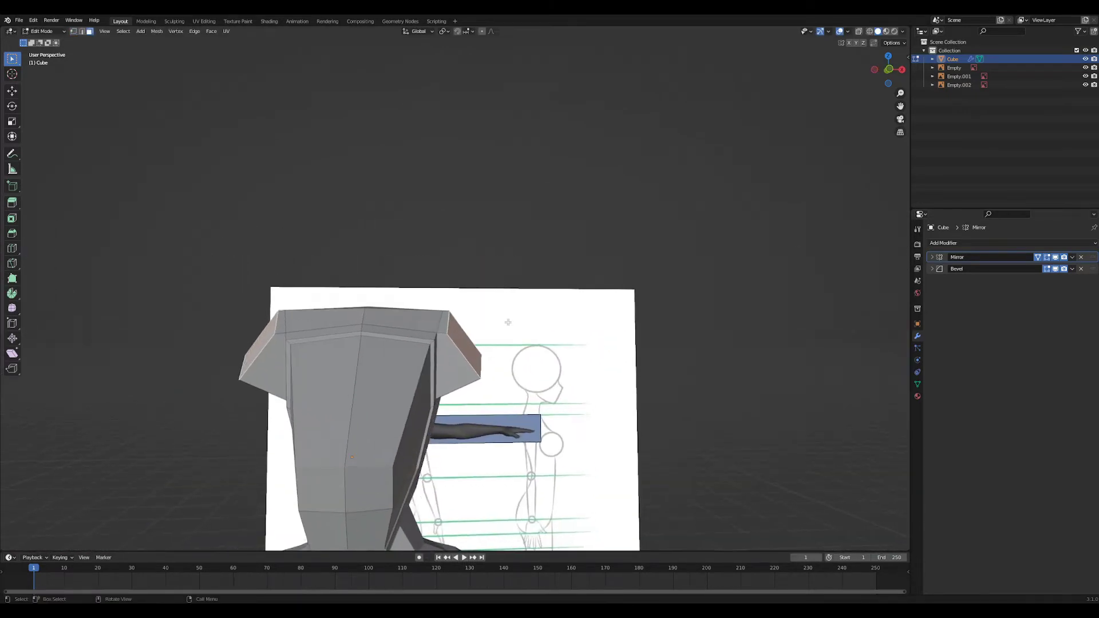
pyautogui.press('KP_1')
pyautogui.scroll(3, 507, 320)
pyautogui.press('e')
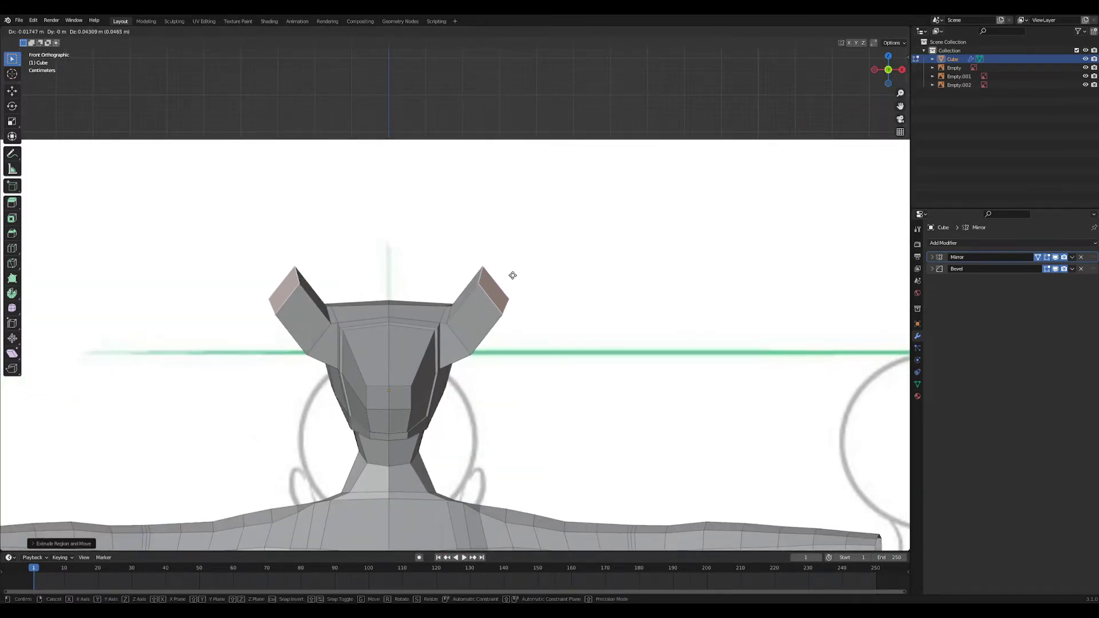
pyautogui.click(512, 256)
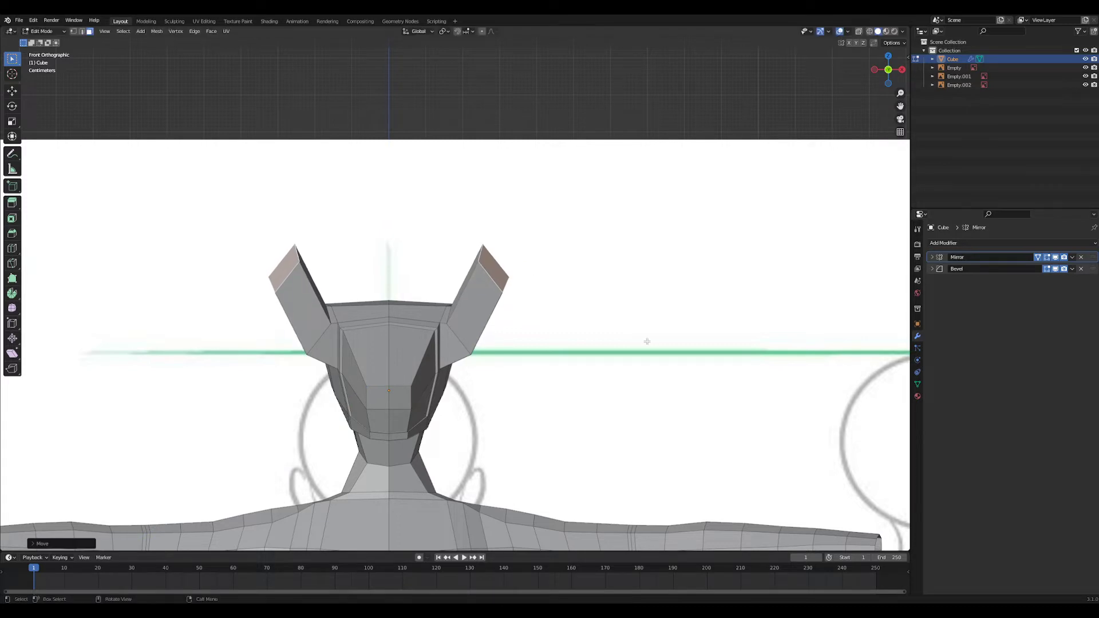
pyautogui.press('r')
pyautogui.click(658, 201)
pyautogui.moveTo(658, 201); pyautogui.dragTo(547, 342, button='middle')
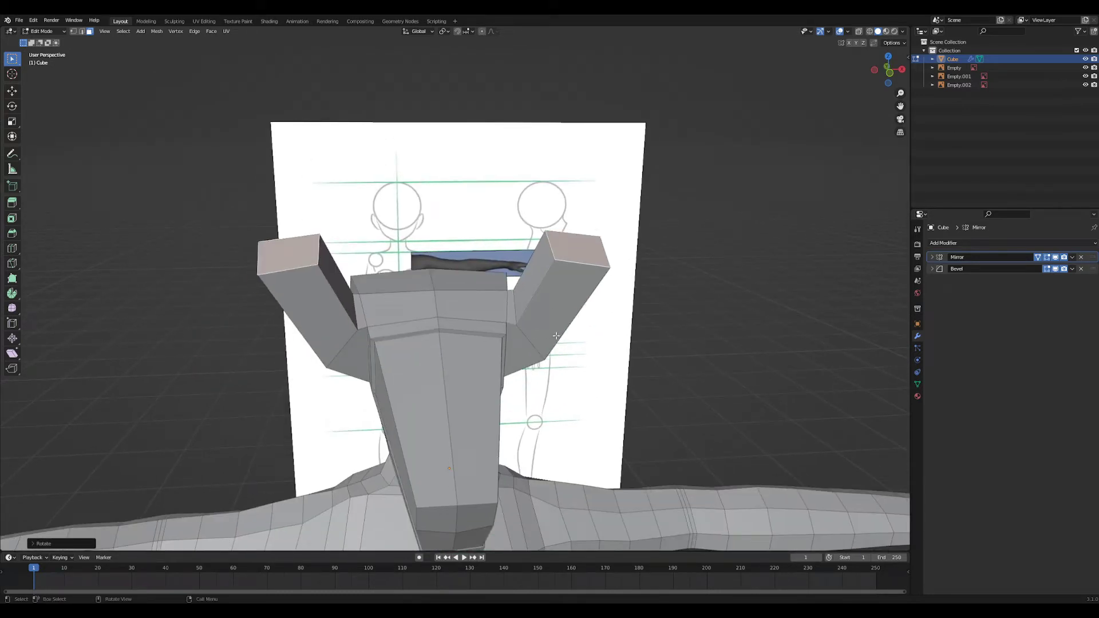
pyautogui.moveTo(537, 321); pyautogui.dragTo(543, 355, button='middle')
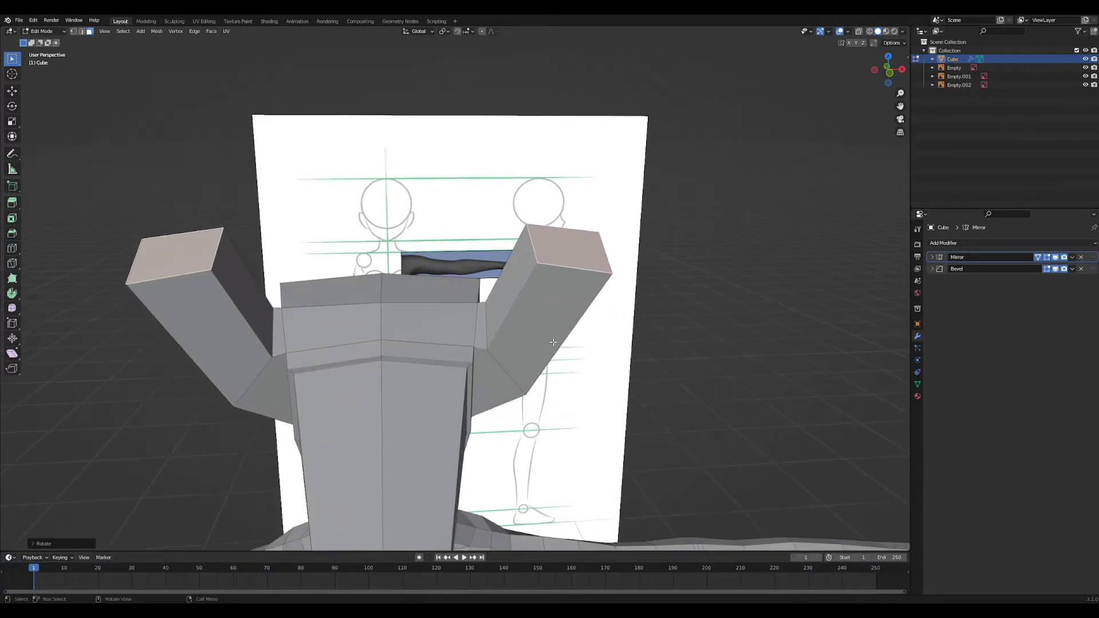
pyautogui.hotkey('ctrl', 'z')
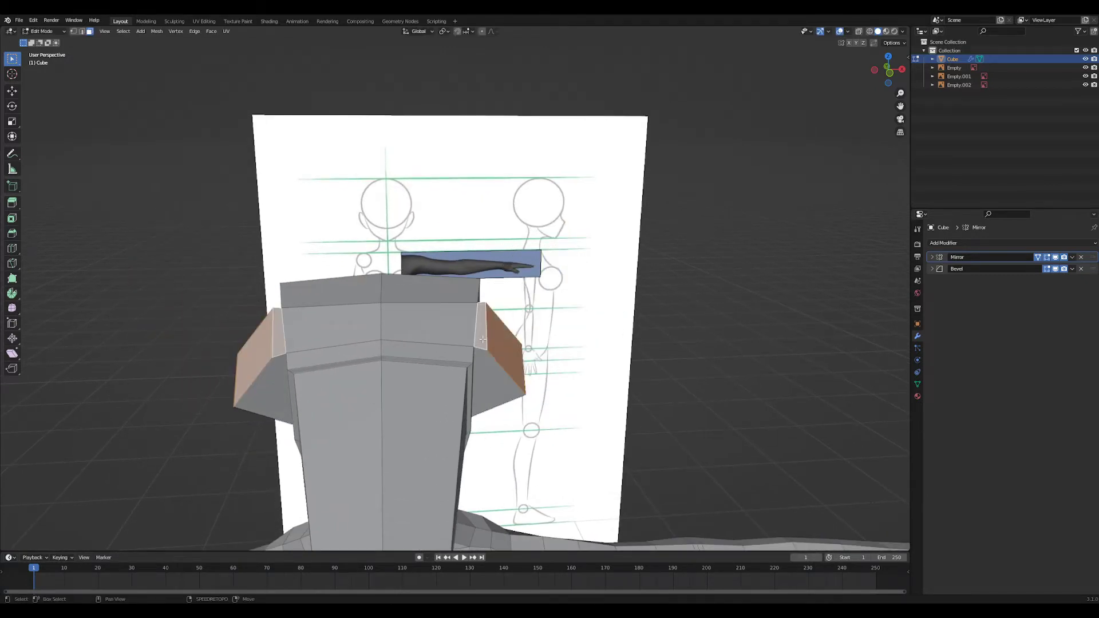
# - Extrude the outer ear faces together with the adjoining narrow upper faces upward, and rotate the extruded ends
pyautogui.moveTo(503, 337); pyautogui.dragTo(551, 347, button='middle')
pyautogui.press('e')
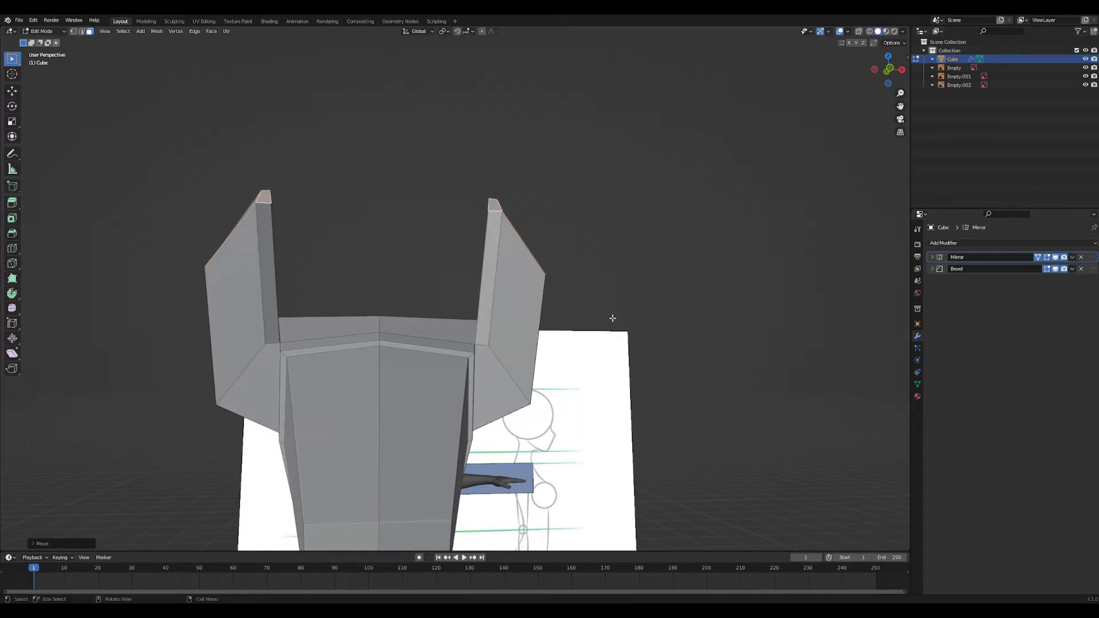
pyautogui.press('r')
pyautogui.click(627, 283)
# - Flatten the extruded ear ends by scaling them to 0 along the Z axis
pyautogui.moveTo(626, 283); pyautogui.dragTo(601, 337, button='middle')
pyautogui.press('s')
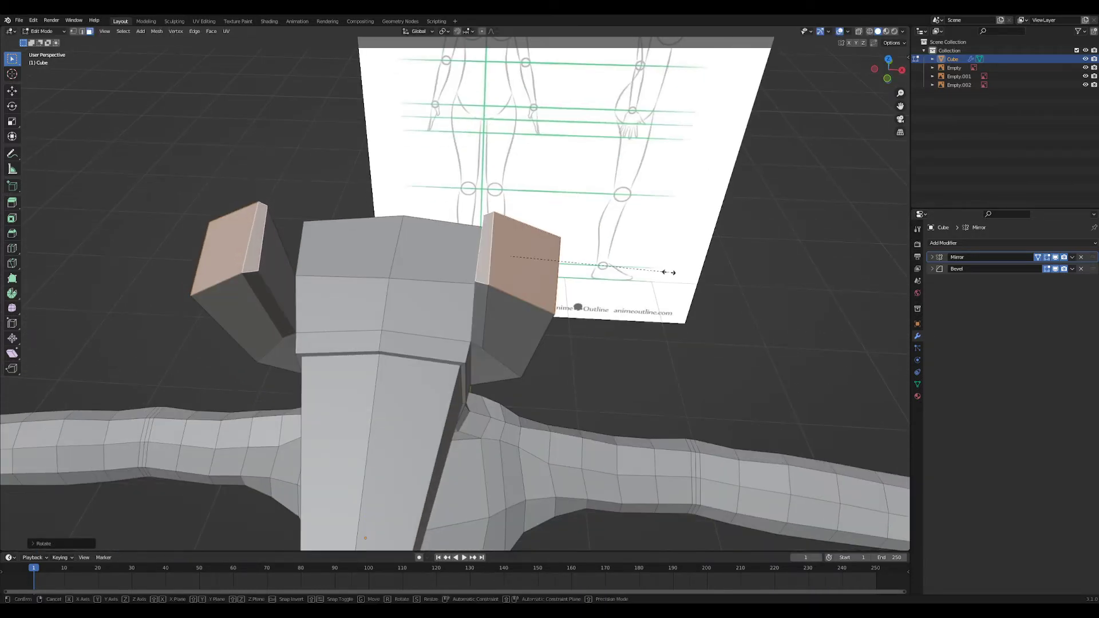
pyautogui.press('z')
pyautogui.press('0')
pyautogui.click(669, 272)
# - Move the inner rear vertices of the ear's flattened end backward in the top view, level with its outer rear corner
pyautogui.moveTo(720, 270); pyautogui.dragTo(679, 332, button='middle')
pyautogui.press('`')
pyautogui.click(534, 187)
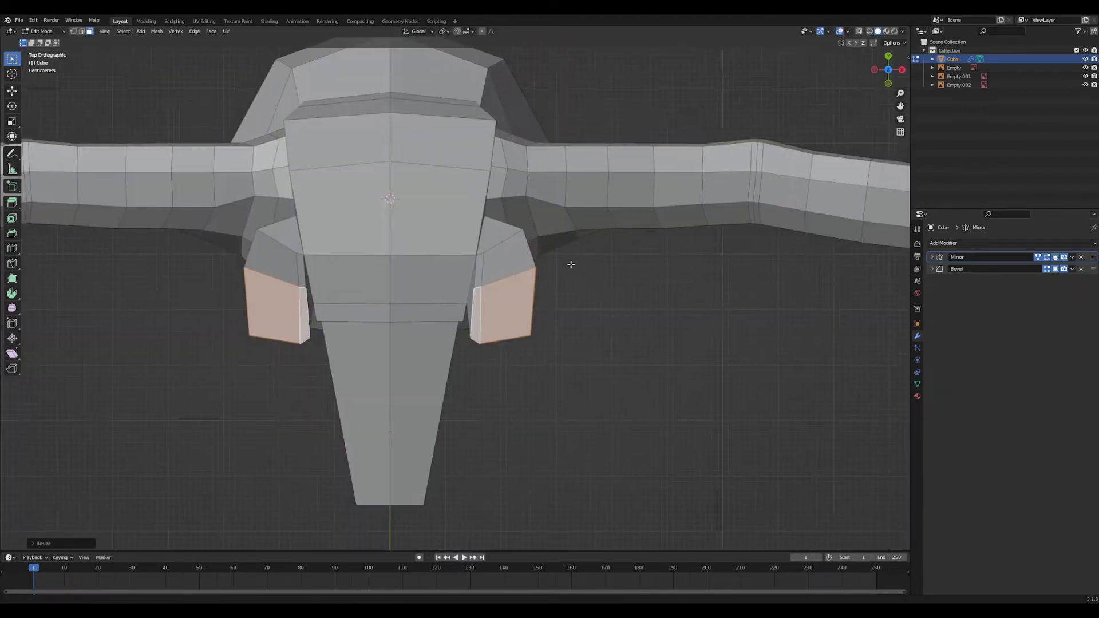
pyautogui.keyDown('shift'); pyautogui.moveTo(552, 295); pyautogui.dragTo(538, 228, button='middle'); pyautogui.keyUp('shift')
pyautogui.press('q')
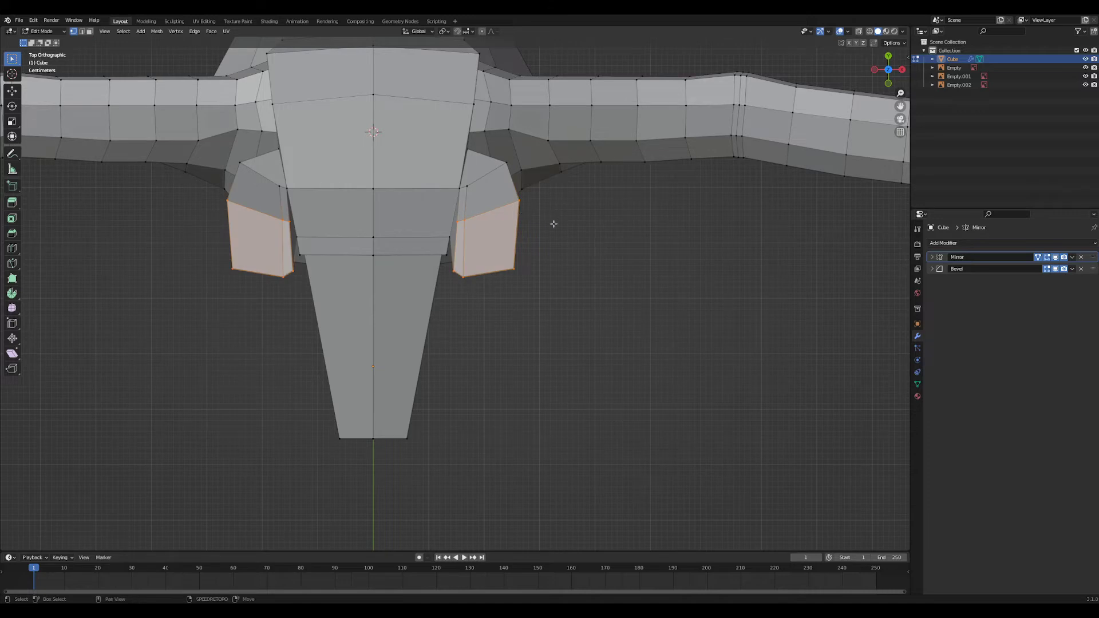
pyautogui.keyDown('shift'); pyautogui.moveTo(565, 192); pyautogui.dragTo(561, 245, button='middle'); pyautogui.keyUp('shift')
pyautogui.scroll(4, 562, 246)
pyautogui.keyDown('shift'); pyautogui.moveTo(384, 280); pyautogui.dragTo(404, 258, button='middle'); pyautogui.keyUp('shift')
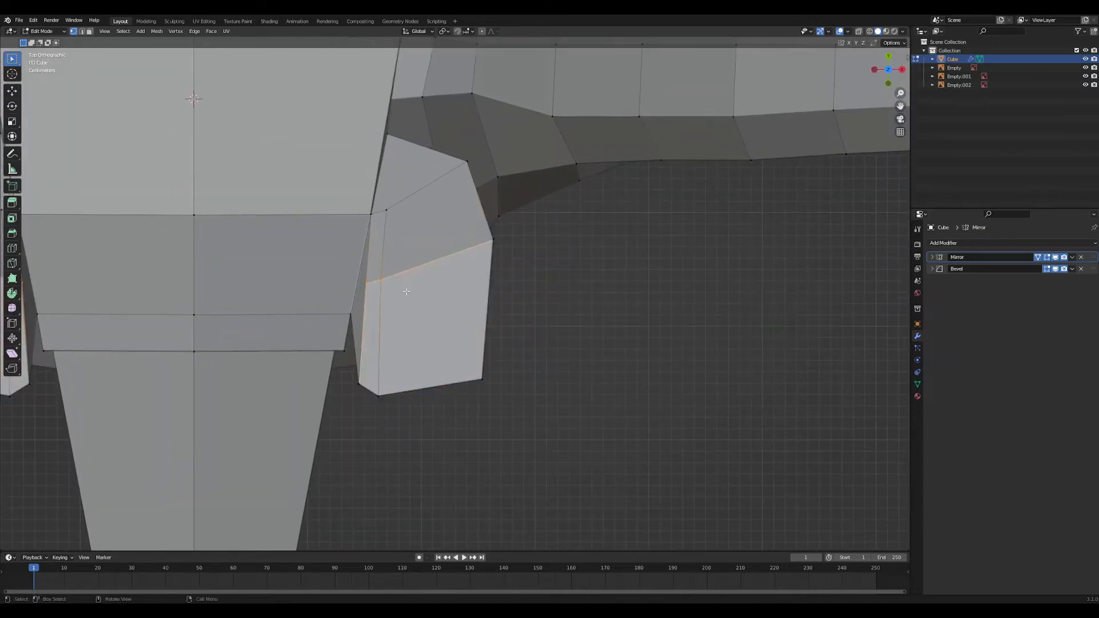
pyautogui.press('g')
pyautogui.click(411, 242)
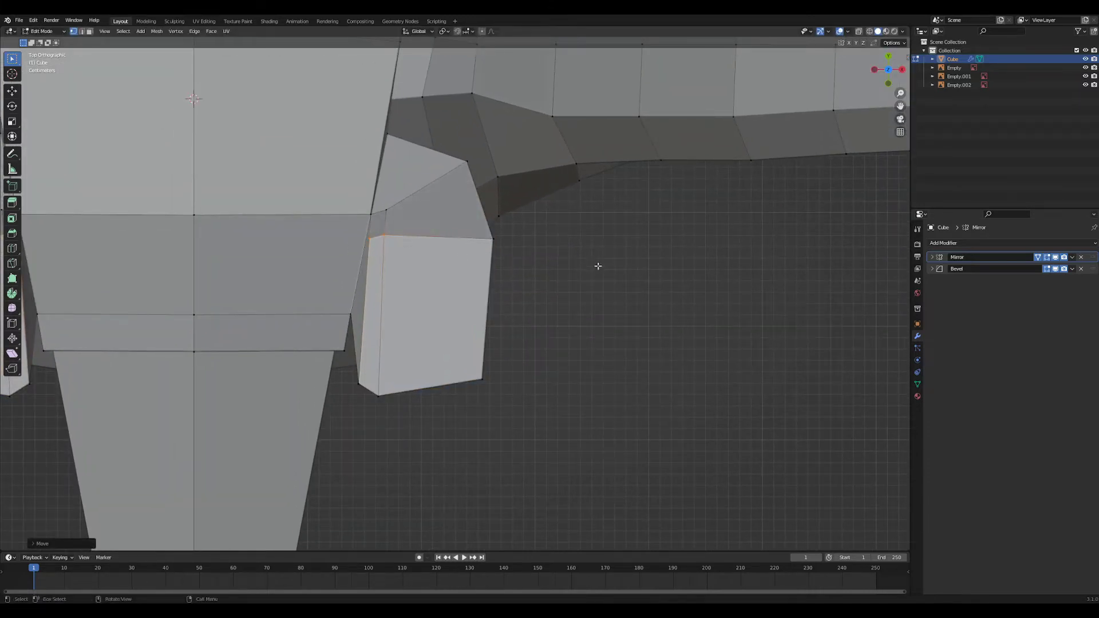
# - Rotate the inner rear vertices slightly, and straighten the ear end's whole rear edge by scaling it to 0 along Y
pyautogui.press('r')
pyautogui.click(533, 277)
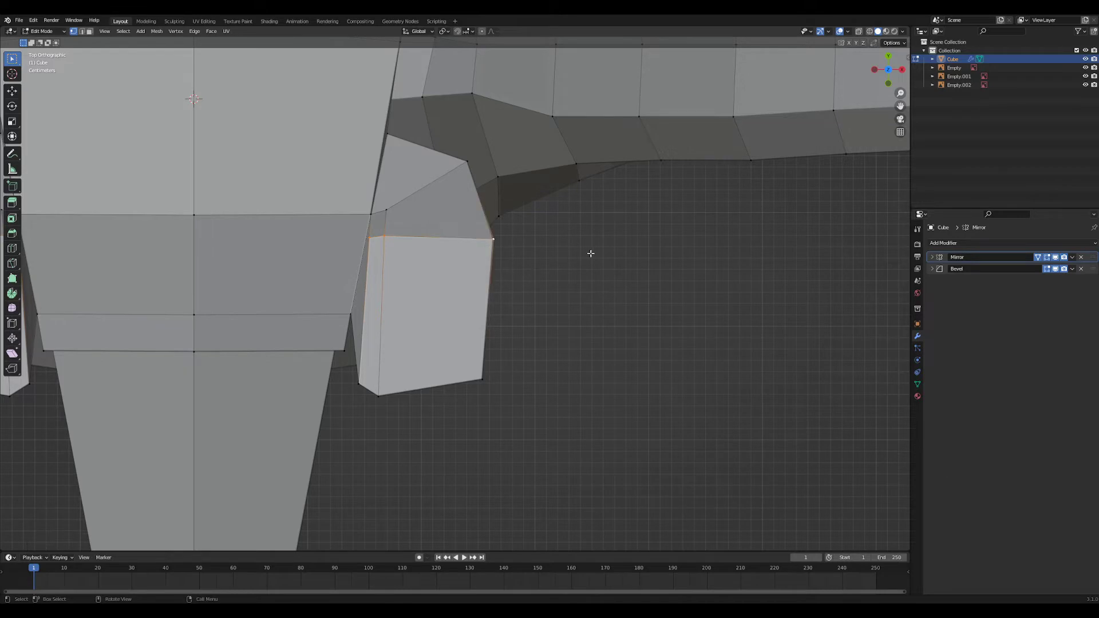
pyautogui.press('s')
pyautogui.press('y')
pyautogui.press('0')
pyautogui.press('Return')
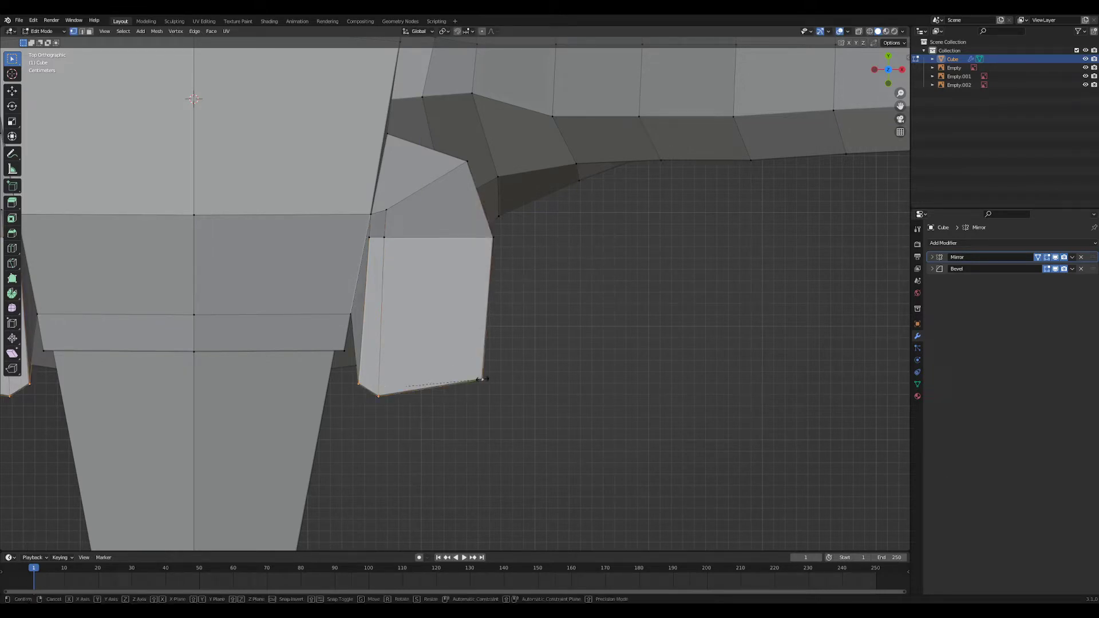
# - Straighten the ear end's snout-side edge by scaling it flat along Y, and move it back toward the rear of the head
pyautogui.press('s')
pyautogui.press('y')
pyautogui.press('Return')
pyautogui.press('g')
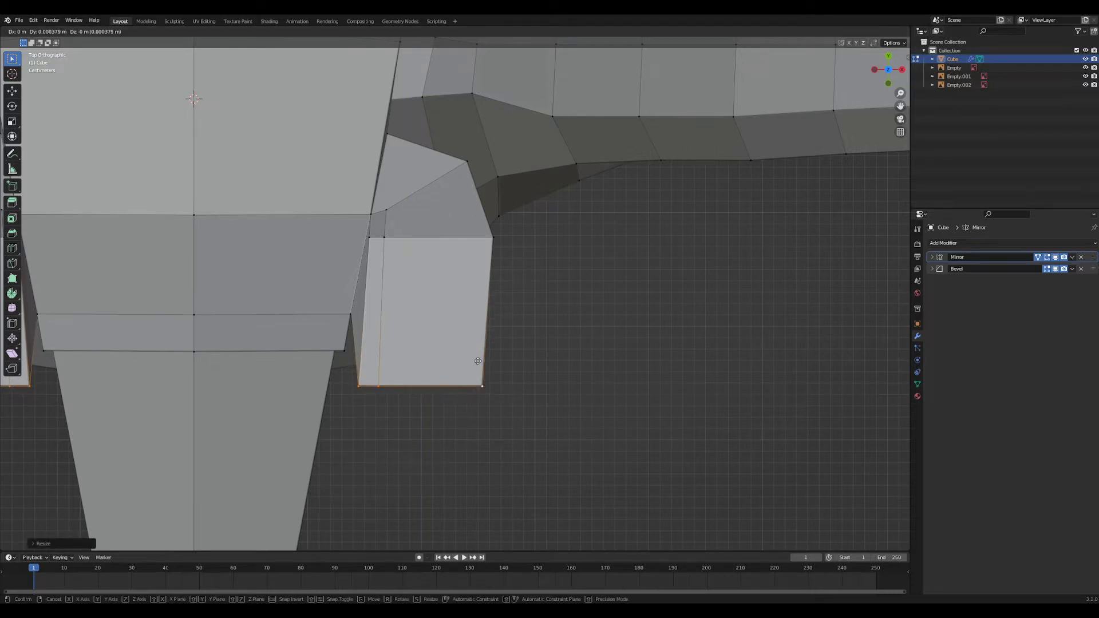
pyautogui.click(484, 297)
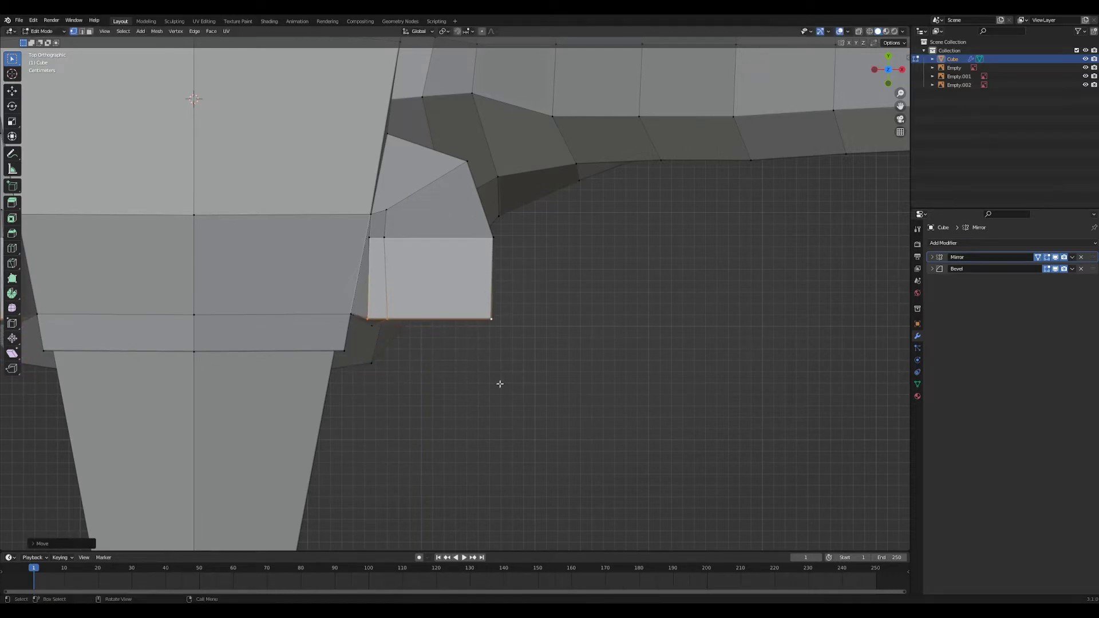
# - Reposition the lower outer corner vertex at the base of the ear
pyautogui.moveTo(498, 380)
pyautogui.mouseDown(button='middle')
pyautogui.moveTo(571, 391)
pyautogui.moveTo(503, 373)
pyautogui.moveTo(475, 384)
pyautogui.moveTo(412, 343)
pyautogui.moveTo(569, 371)
pyautogui.moveTo(430, 387)
pyautogui.moveTo(459, 420)
pyautogui.moveTo(638, 337)
pyautogui.moveTo(560, 259)
pyautogui.mouseUp(button='middle')
pyautogui.press('g')
pyautogui.click(424, 349)
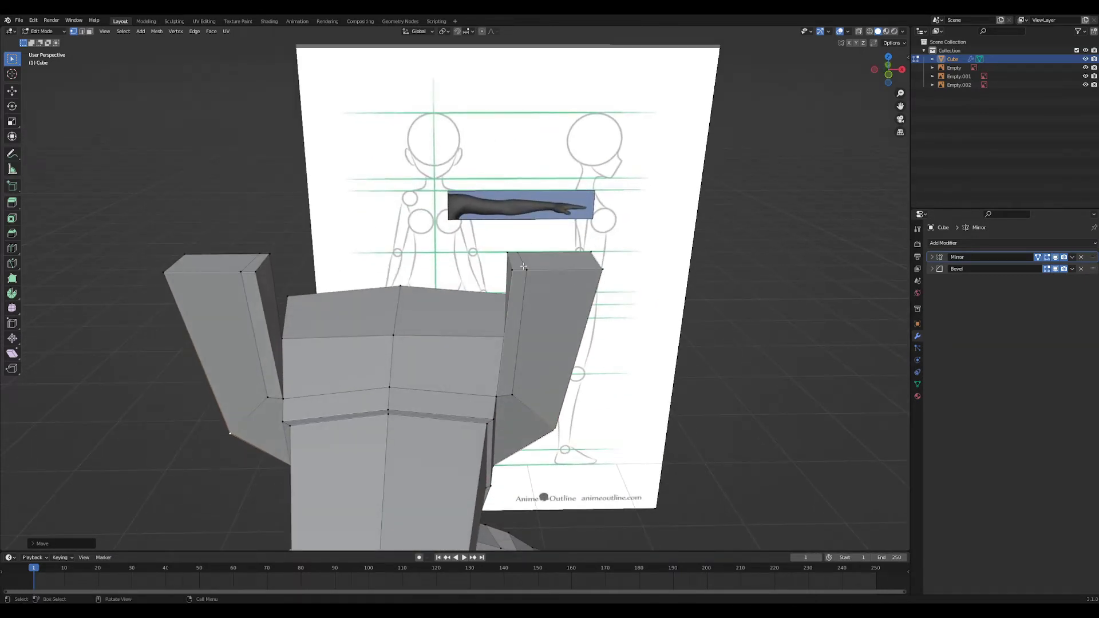
# - Narrow the ear's top end faces along X and then along Y to form a small pointed tip
pyautogui.press('s')
pyautogui.rightClick(633, 282)
pyautogui.keyDown('shift'); pyautogui.click(566, 267); pyautogui.keyUp('shift')
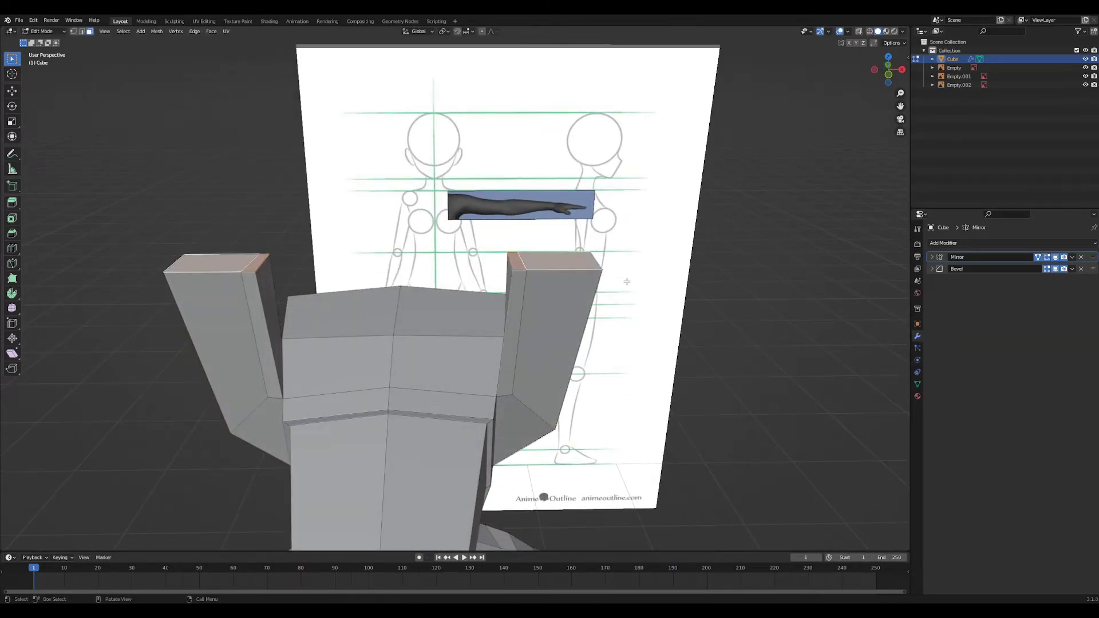
pyautogui.press('s')
pyautogui.press('x')
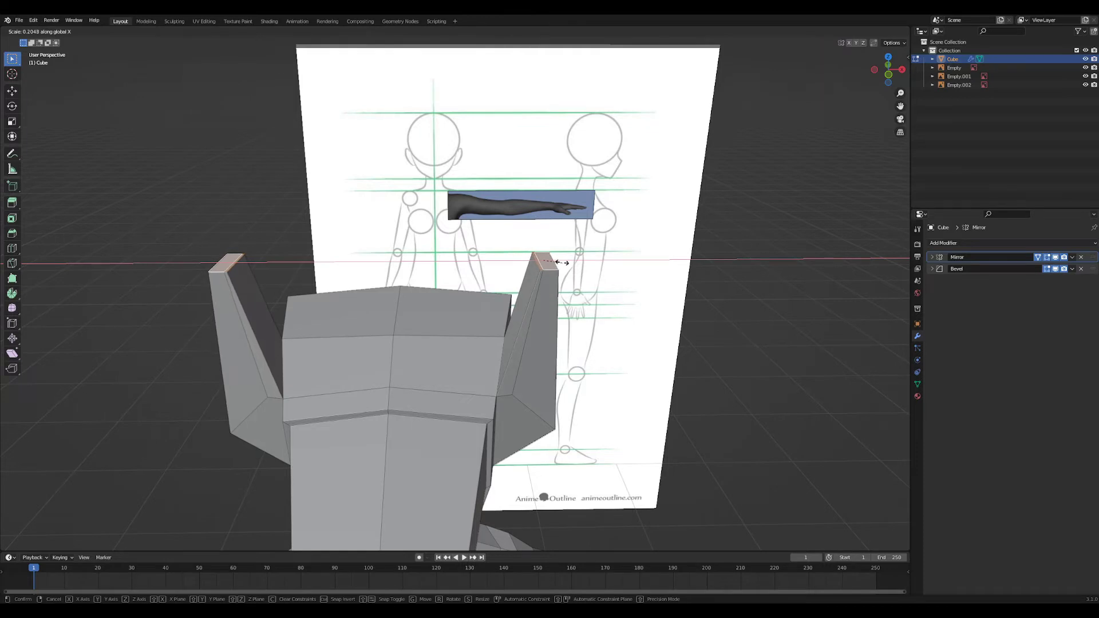
pyautogui.click(559, 257)
pyautogui.moveTo(559, 257); pyautogui.dragTo(633, 319, button='middle')
pyautogui.press('s')
pyautogui.press('y')
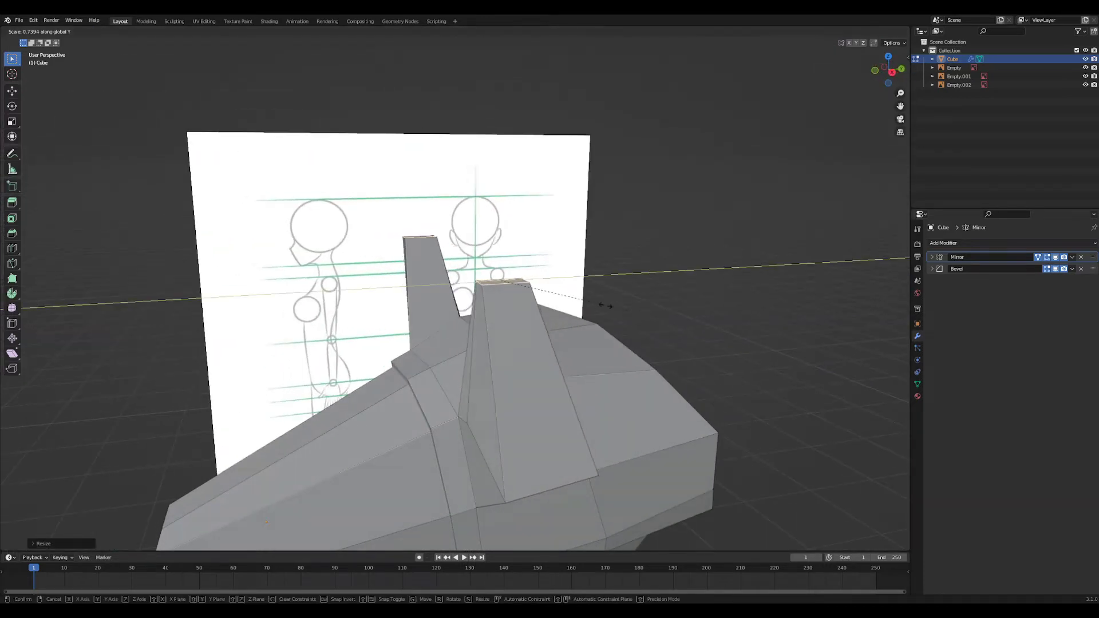
pyautogui.click(516, 285)
# - Move the ear tip upward and slightly backward in the right side view
pyautogui.moveTo(518, 286); pyautogui.dragTo(567, 268, button='middle')
pyautogui.press('KP_3')
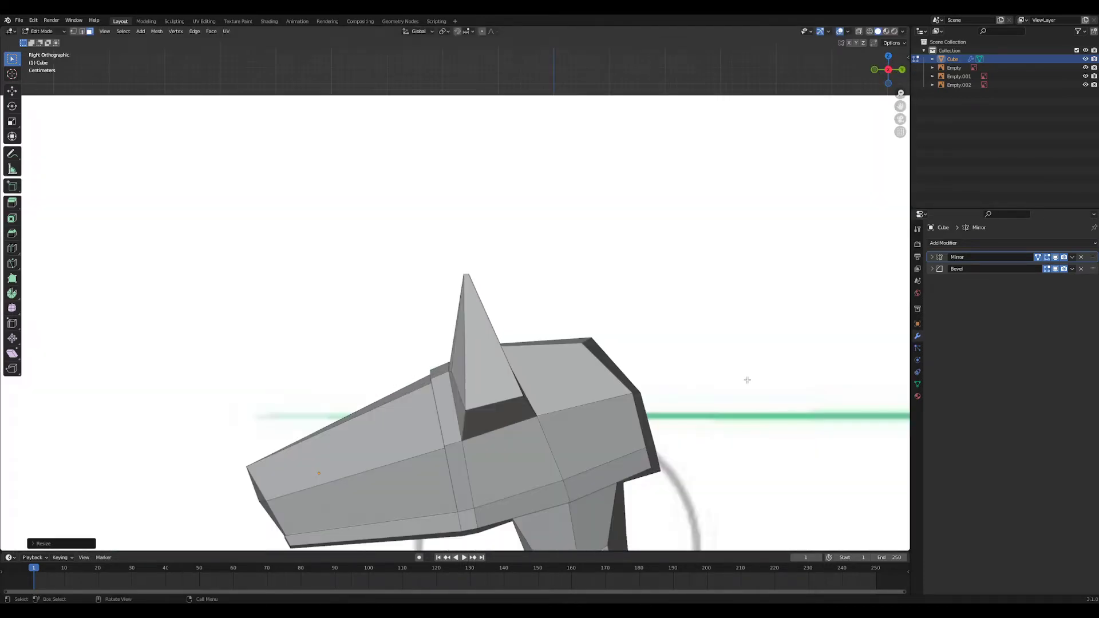
pyautogui.press('g')
pyautogui.click(603, 300)
# - Reposition the lower outer edge of the ear's base in the front view
pyautogui.moveTo(603, 299); pyautogui.dragTo(608, 411, button='middle')
pyautogui.scroll(4, 673, 369)
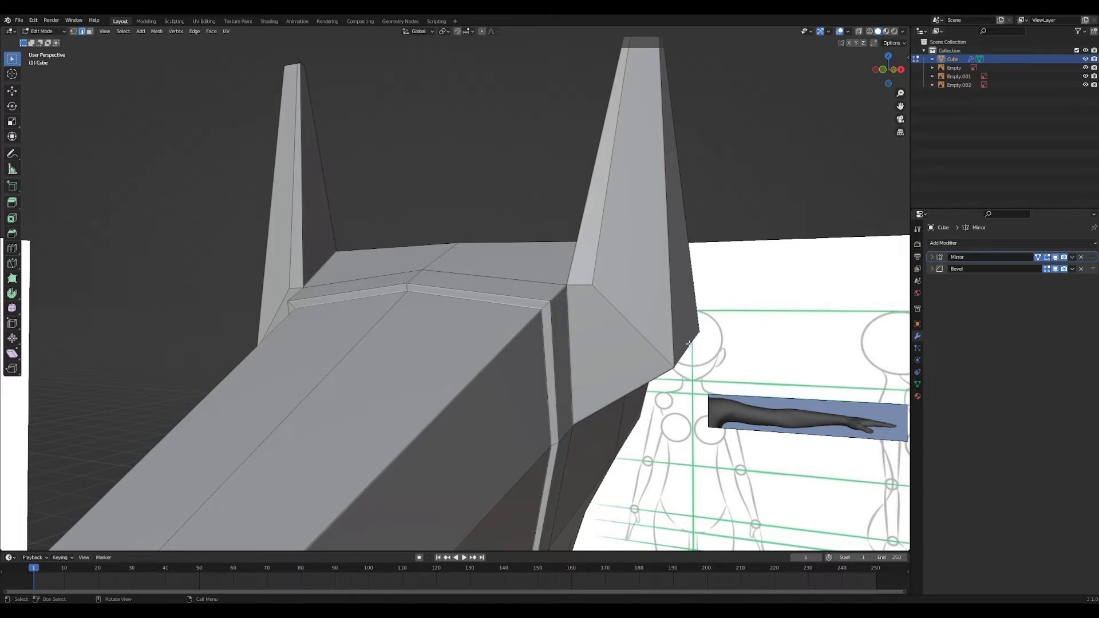
pyautogui.moveTo(690, 344); pyautogui.dragTo(655, 361, button='middle')
pyautogui.press('`')
pyautogui.click(607, 332)
pyautogui.press('g')
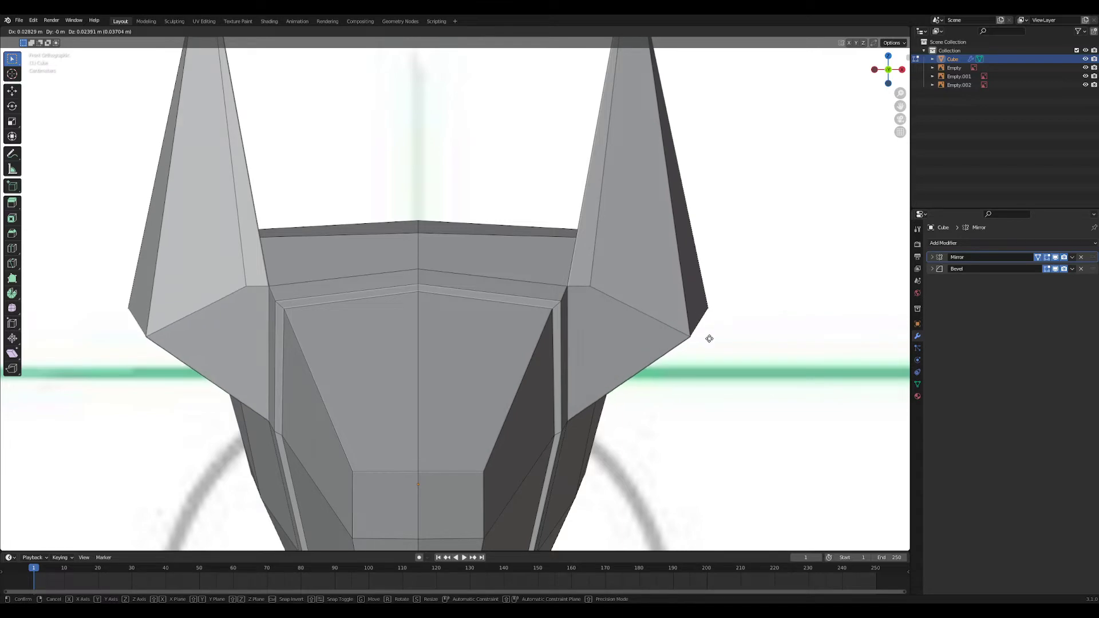
pyautogui.click(705, 344)
# - Adjust the inner rear vertices of the ear's base beside the head's upper edge, seen from behind
pyautogui.scroll(-3, 687, 304)
pyautogui.moveTo(687, 304); pyautogui.dragTo(441, 304, button='middle')
pyautogui.press('1')
pyautogui.press('g')
pyautogui.click(495, 354)
pyautogui.press('g')
pyautogui.click(411, 297)
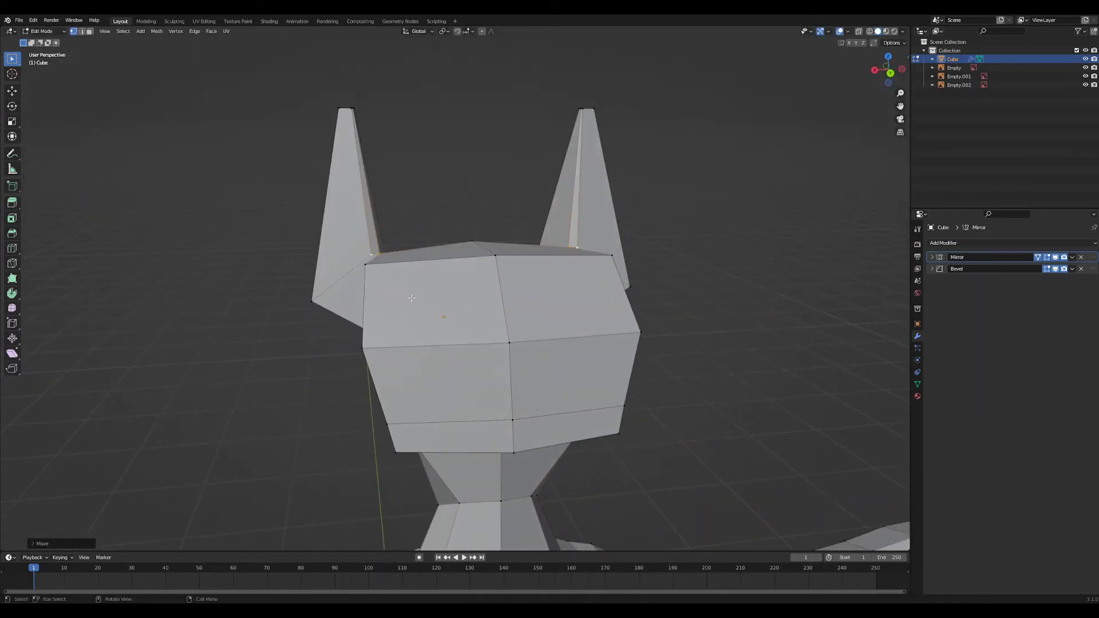
pyautogui.click(371, 256)
pyautogui.press('g')
pyautogui.click(380, 264)
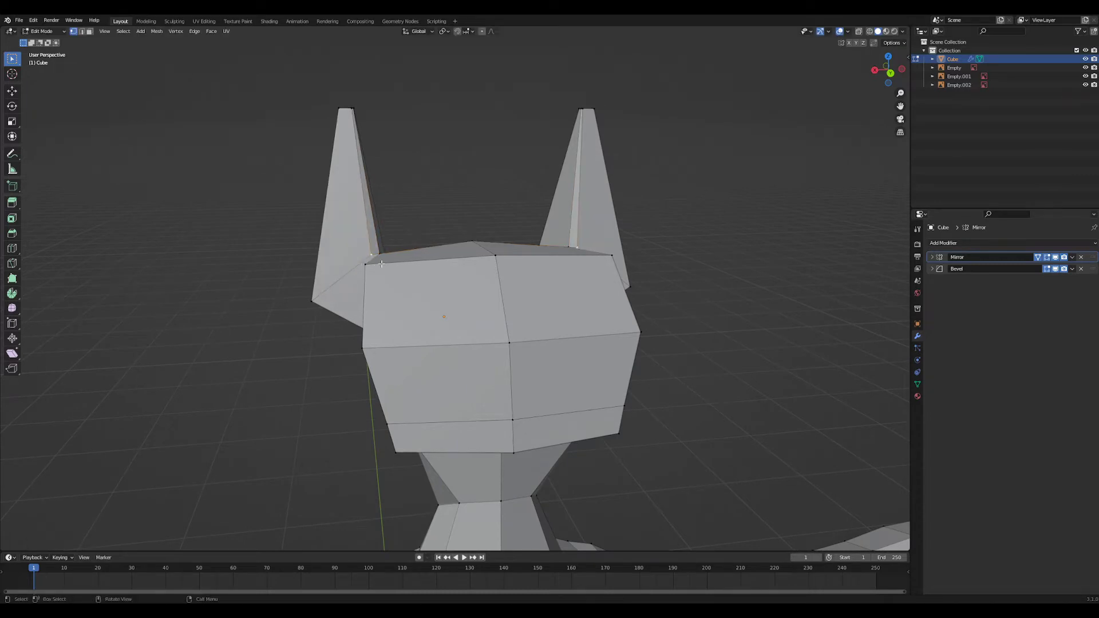
# - Move the lower front outer vertex of the ear's base toward the snout, first along Y and again in the right side view
pyautogui.moveTo(380, 264); pyautogui.dragTo(605, 300, button='middle')
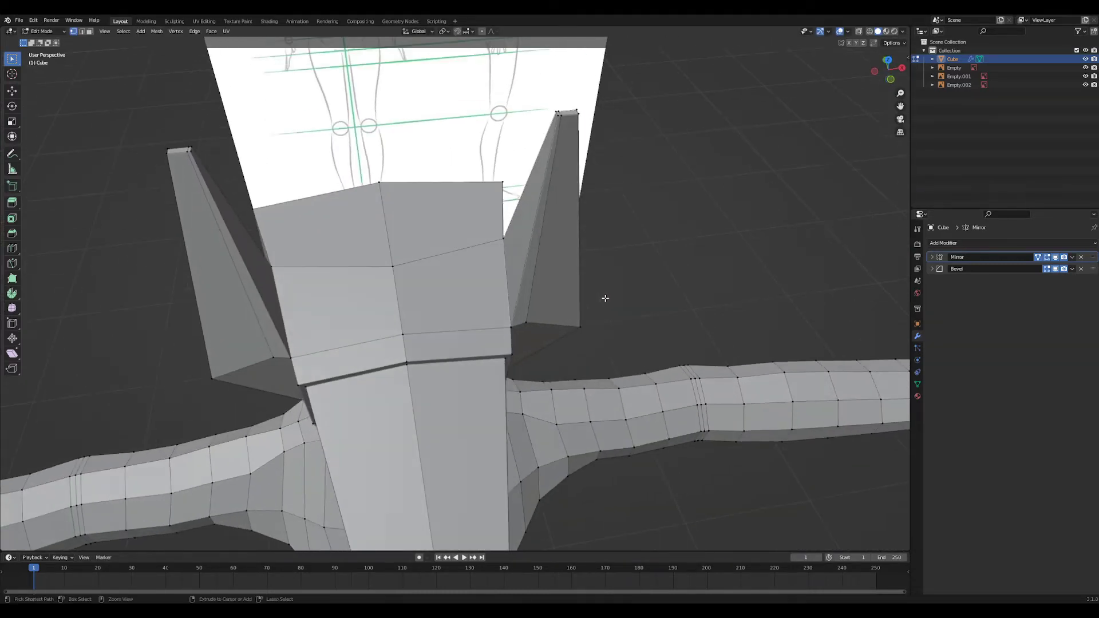
pyautogui.scroll(-2, 606, 299)
pyautogui.moveTo(616, 409); pyautogui.dragTo(455, 344, button='middle')
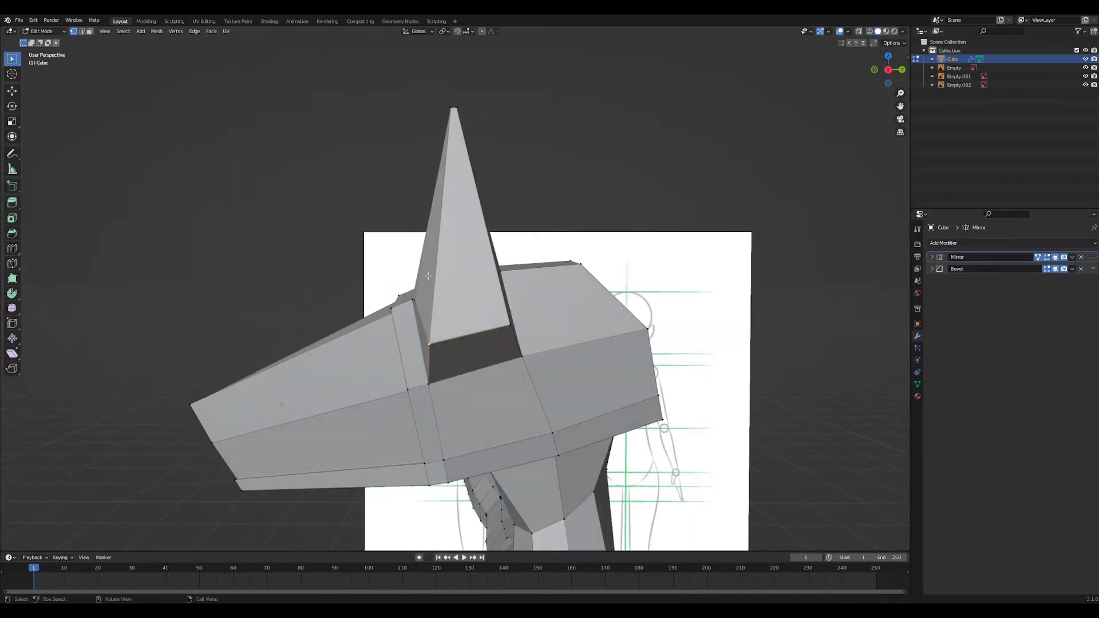
pyautogui.press('g')
pyautogui.press('y')
pyautogui.click(438, 312)
pyautogui.press('KP_3')
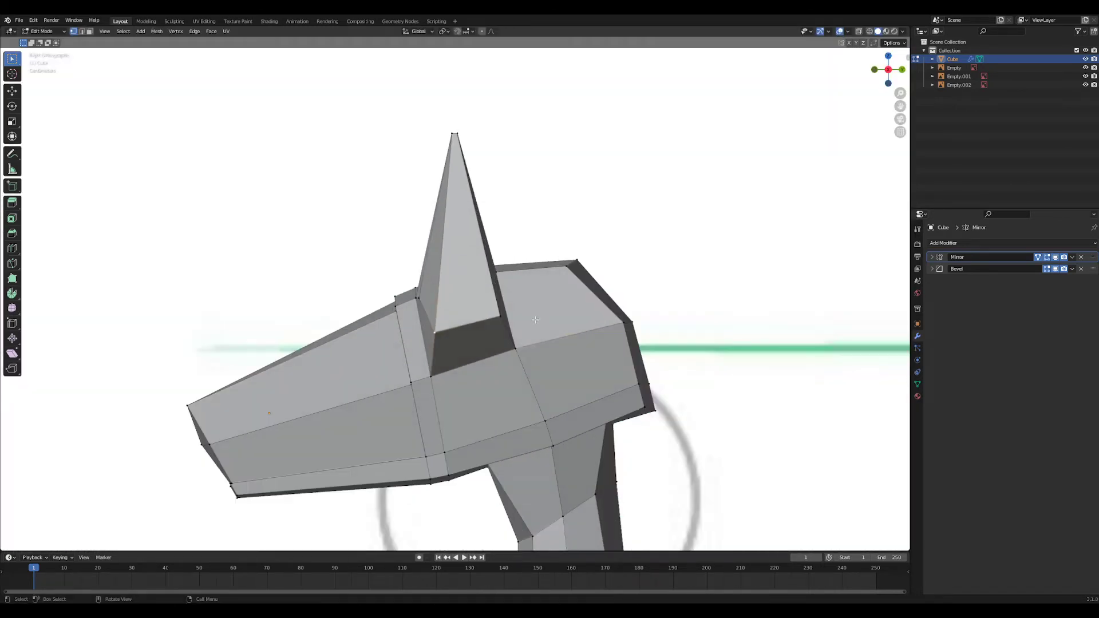
pyautogui.scroll(3, 535, 320)
pyautogui.press('g')
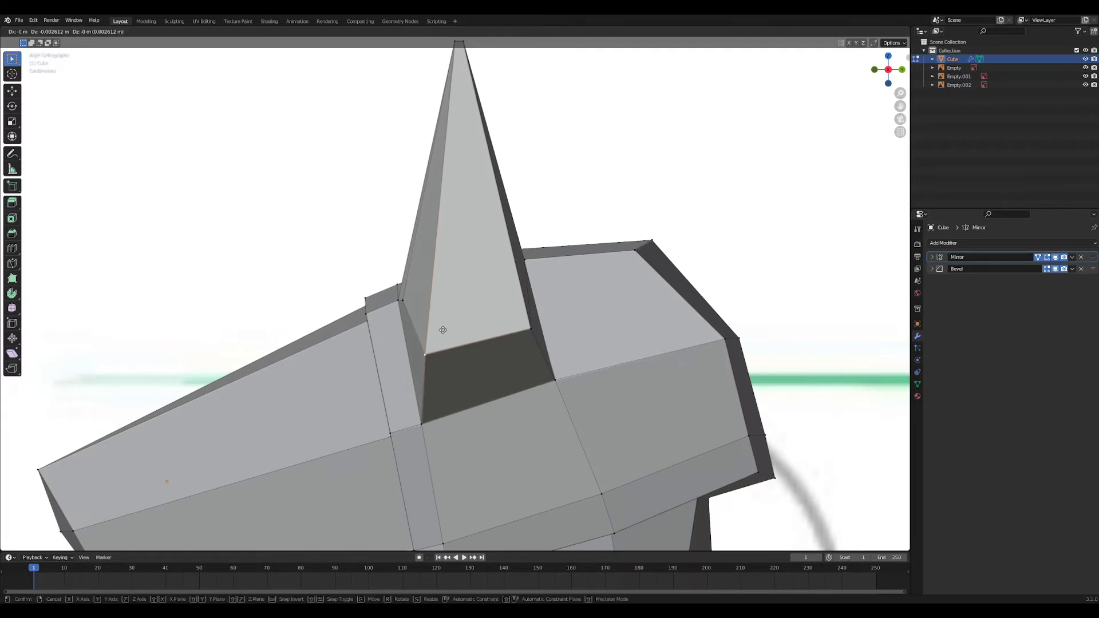
pyautogui.click(432, 333)
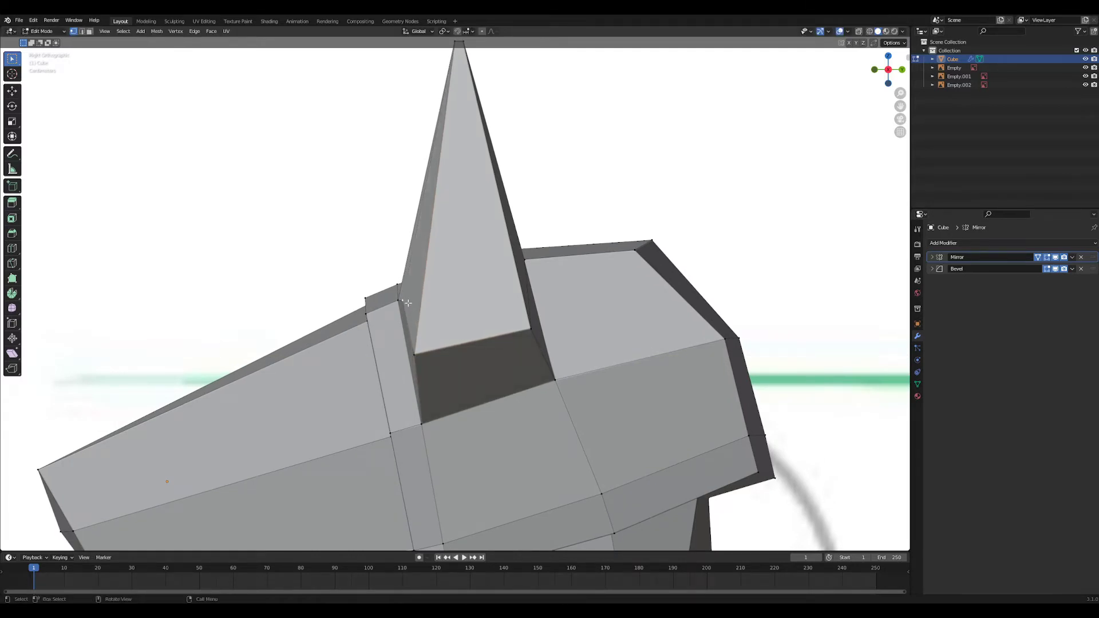
# - Shift the front base vertices of the ear slightly forward along Y, and fine-tune the outer one along the same axis
pyautogui.press('g')
pyautogui.press('y')
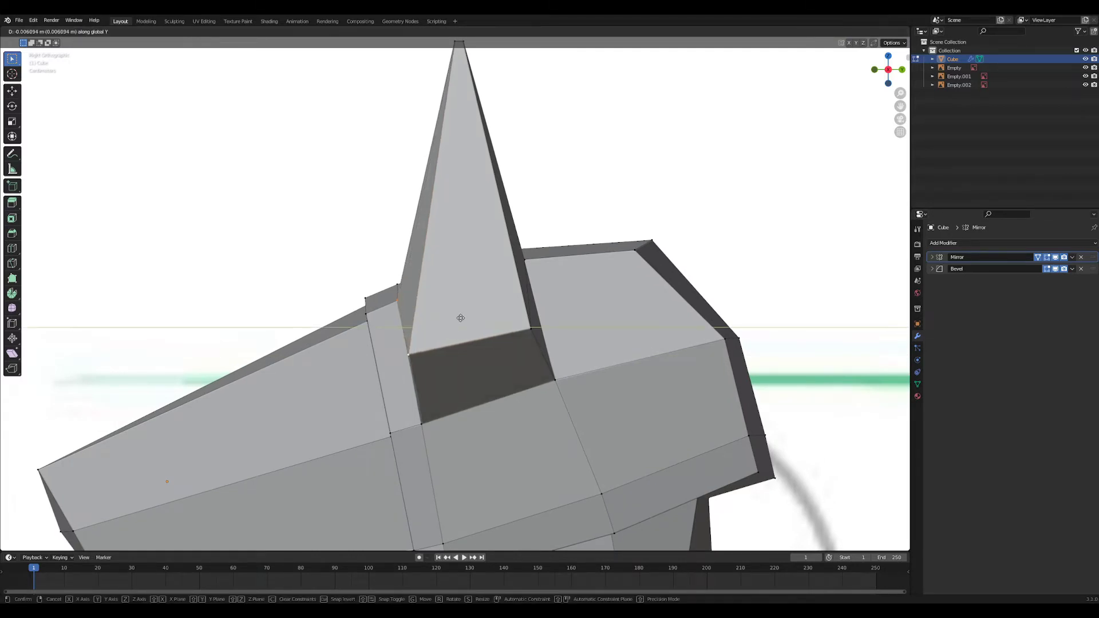
pyautogui.click(462, 318)
pyautogui.click(411, 348)
pyautogui.press('g')
pyautogui.press('y')
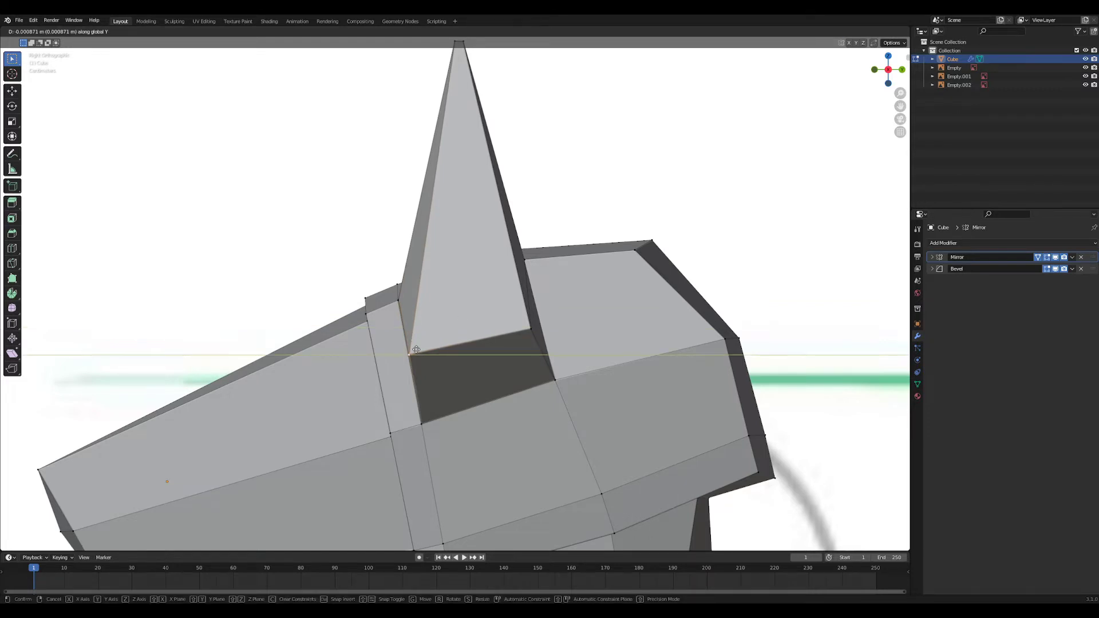
pyautogui.click(408, 343)
# - Bring the ear's front base vertices into line by scaling them along Y
pyautogui.moveTo(408, 342); pyautogui.dragTo(469, 346, button='middle')
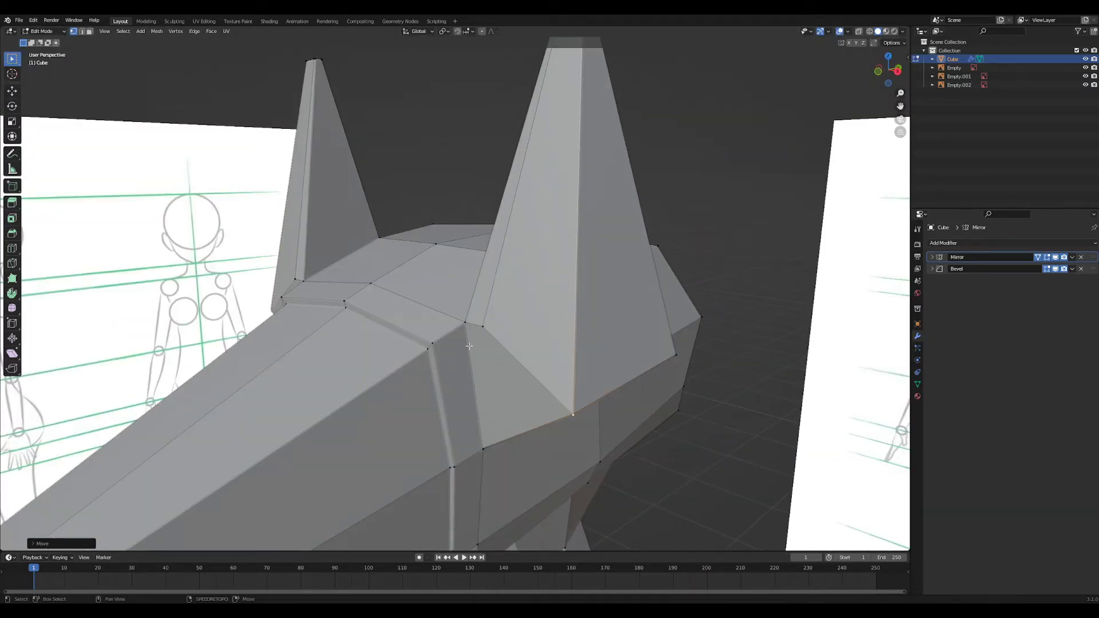
pyautogui.press('s')
pyautogui.press('y')
pyautogui.click(505, 313)
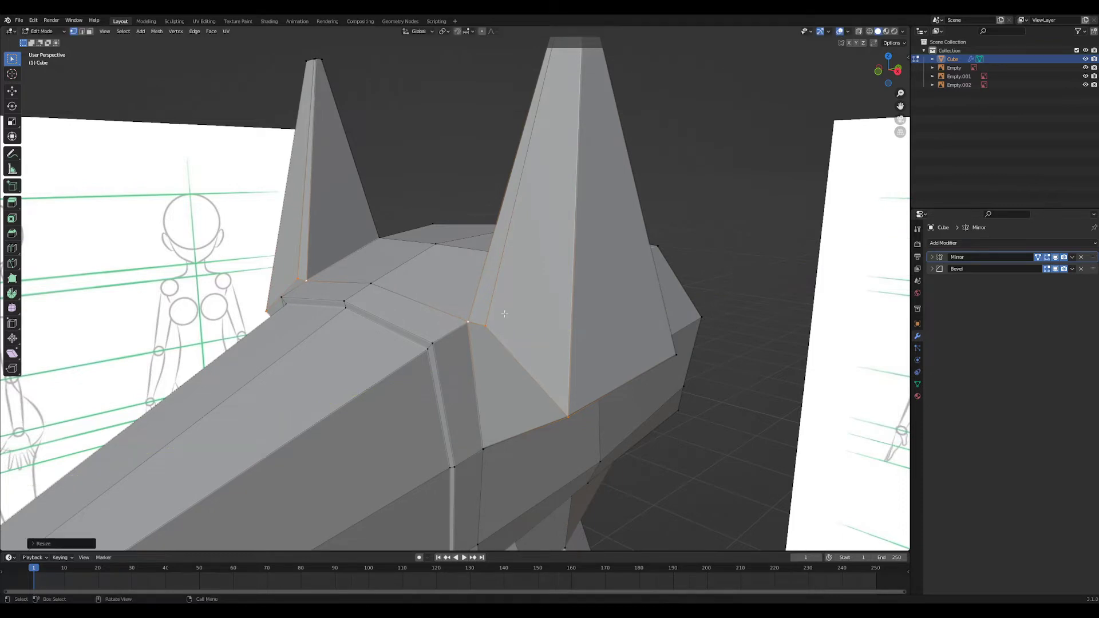
pyautogui.press('KP_3')
pyautogui.keyDown('shift'); pyautogui.moveTo(461, 439); pyautogui.dragTo(488, 387, button='middle'); pyautogui.keyUp('shift')
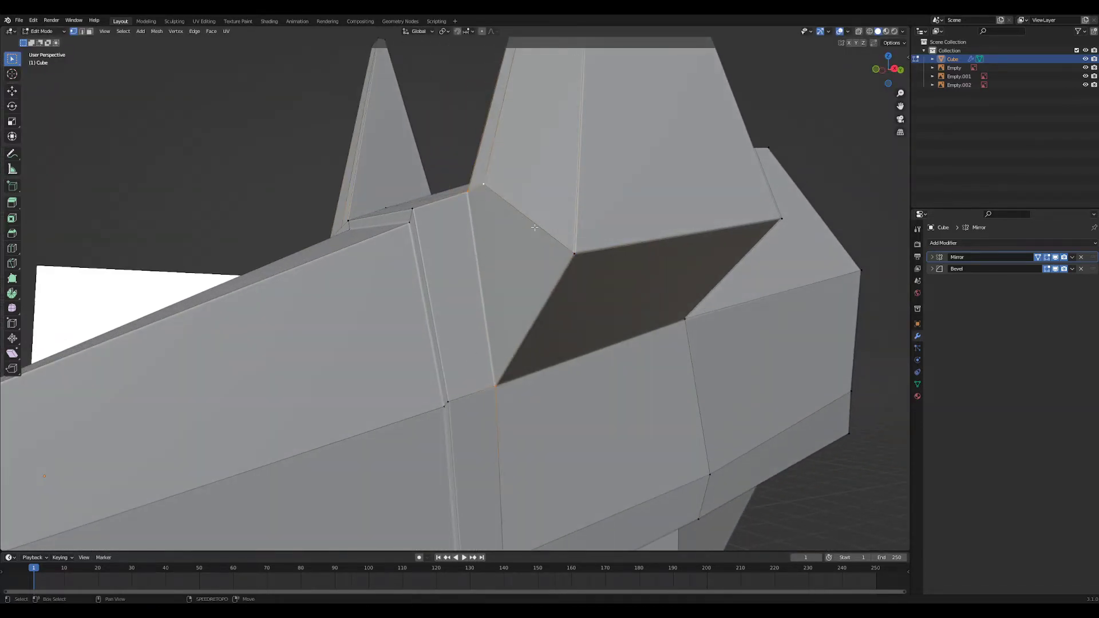
pyautogui.press('KP_3')
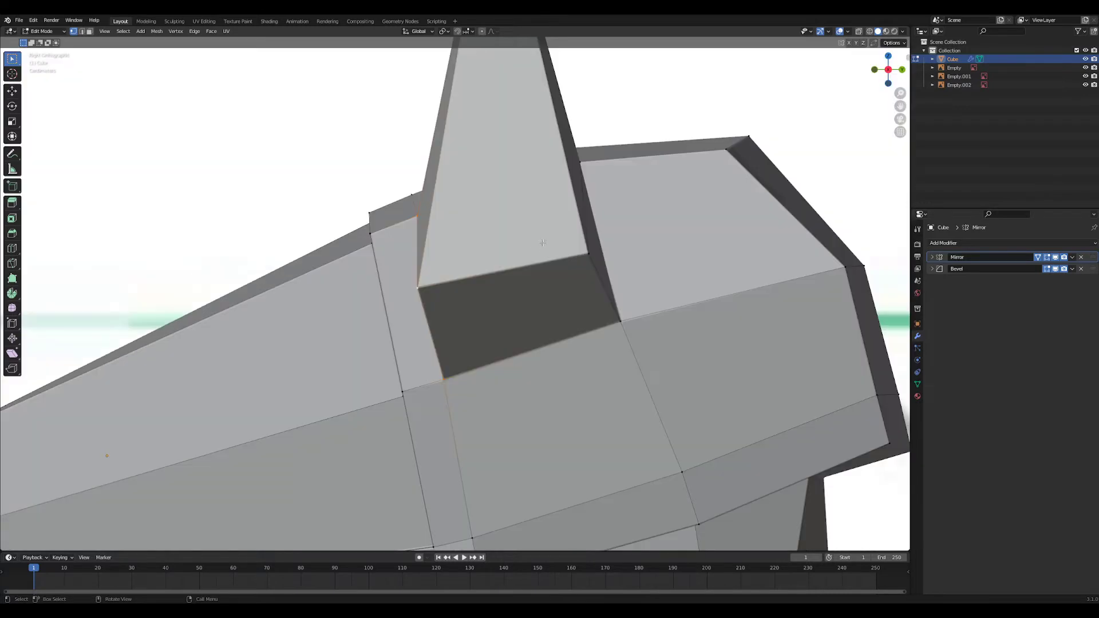
pyautogui.press('s')
pyautogui.press('y')
pyautogui.press('0')
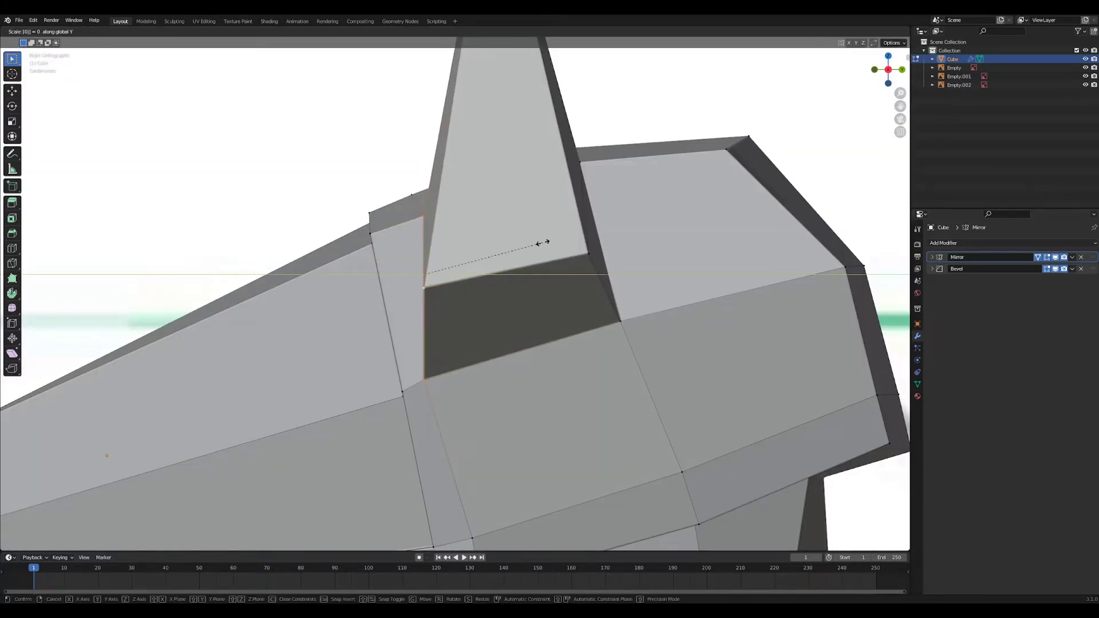
pyautogui.press('Escape')
# - Move the head vertex below the ear's front corner forward, and align it with the ear's front base vertices by scaling to 0 along Y
pyautogui.press('g')
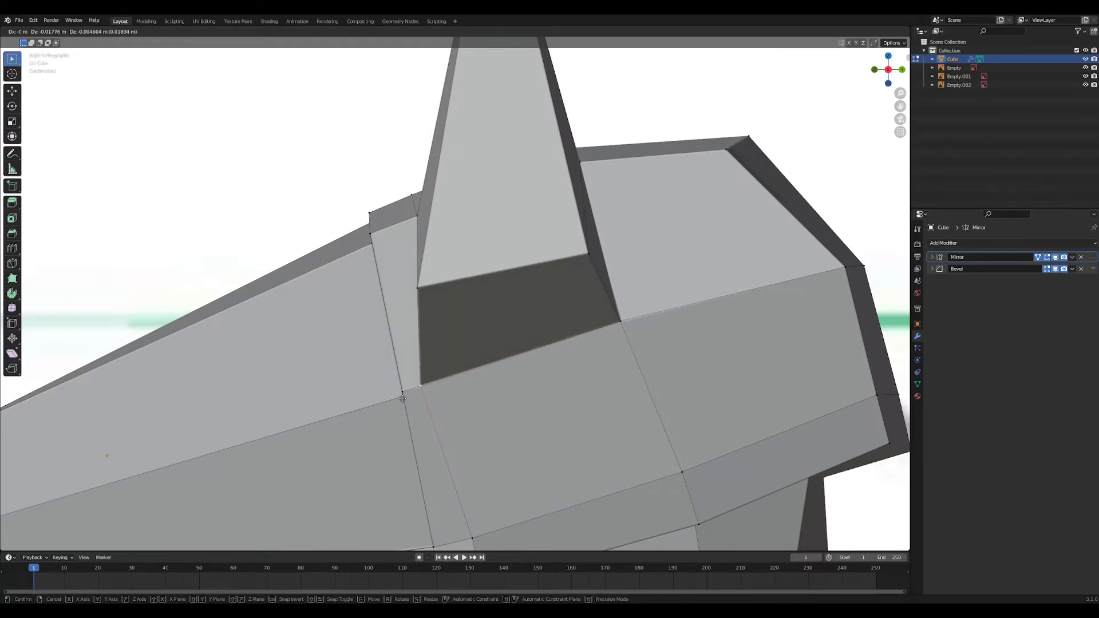
pyautogui.click(402, 398)
pyautogui.moveTo(416, 214); pyautogui.dragTo(464, 252, button='middle')
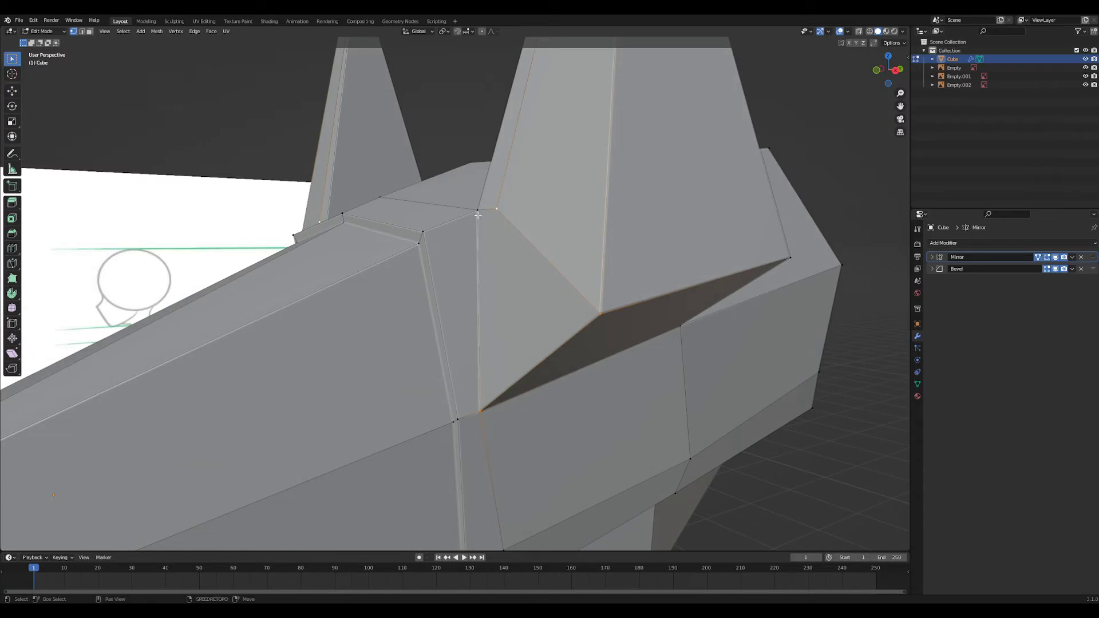
pyautogui.press('s')
pyautogui.press('y')
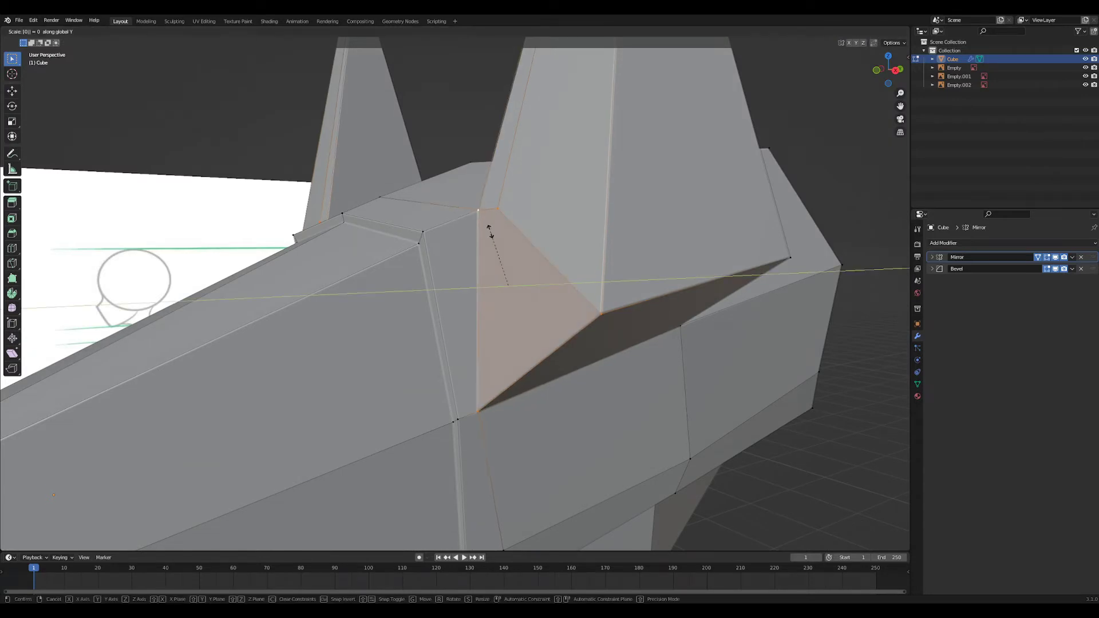
pyautogui.press('Return')
# - Select the ear's wide front face and the adjoining narrow inner face, and view them from the right side
pyautogui.moveTo(489, 232); pyautogui.dragTo(448, 241, button='middle')
pyautogui.moveTo(450, 182); pyautogui.dragTo(505, 287, button='middle')
pyautogui.press('3')
pyautogui.click(498, 292)
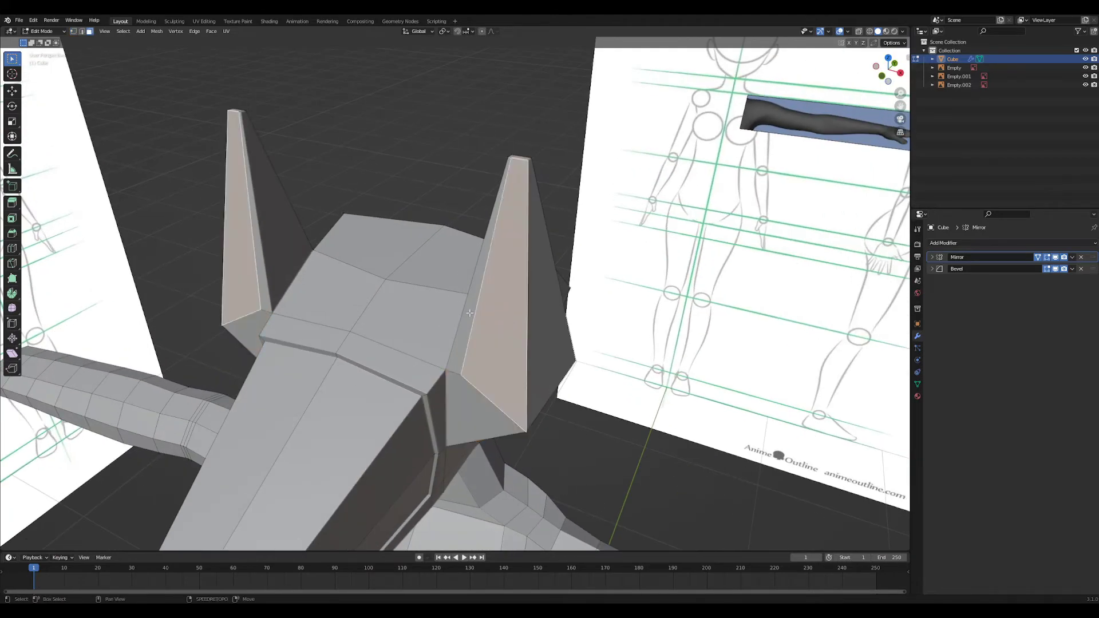
pyautogui.keyDown('shift'); pyautogui.click(472, 309); pyautogui.keyUp('shift')
pyautogui.moveTo(596, 332); pyautogui.dragTo(448, 281, button='middle')
pyautogui.press('KP_3')
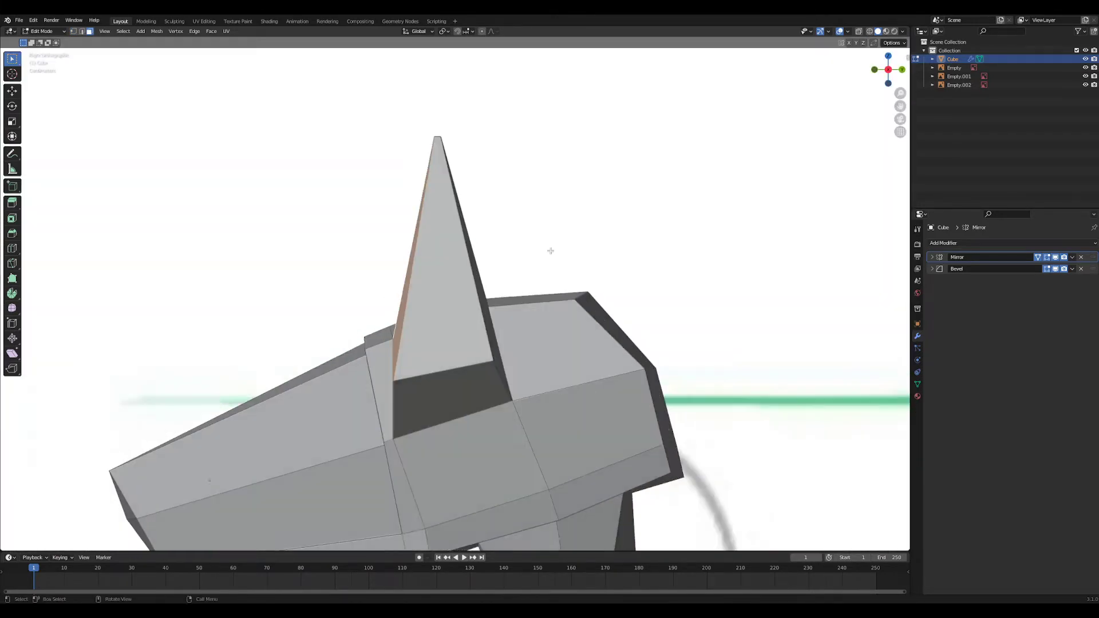
# - Select the front vertices of the ear tip in wireframe display, and move them forward along Y in the side view
pyautogui.scroll(3, 471, 236)
pyautogui.keyDown('shift'); pyautogui.moveTo(503, 213); pyautogui.dragTo(568, 280, button='middle'); pyautogui.keyUp('shift')
pyautogui.hotkey('shift', 'z')
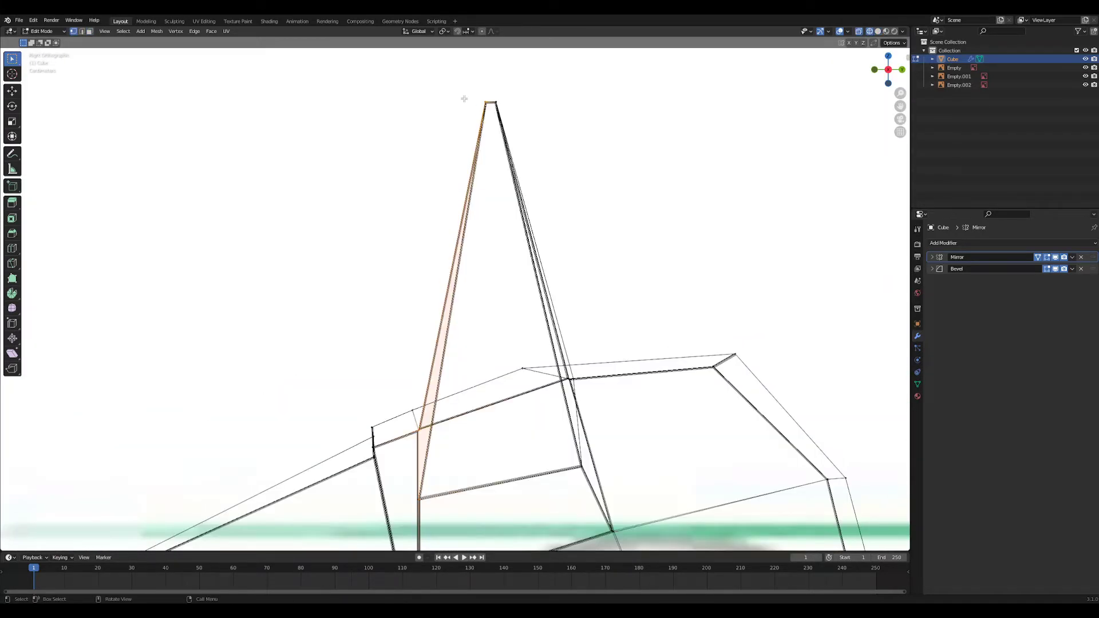
pyautogui.hotkey('shift', 'z')
pyautogui.scroll(-3, 432, 155)
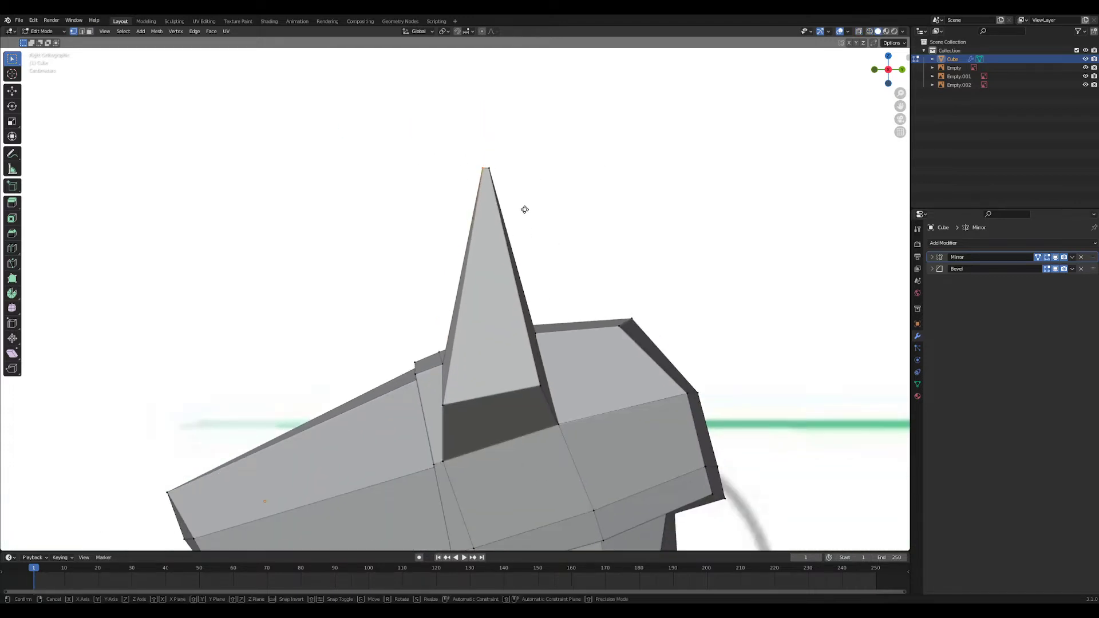
pyautogui.press('g')
pyautogui.press('y')
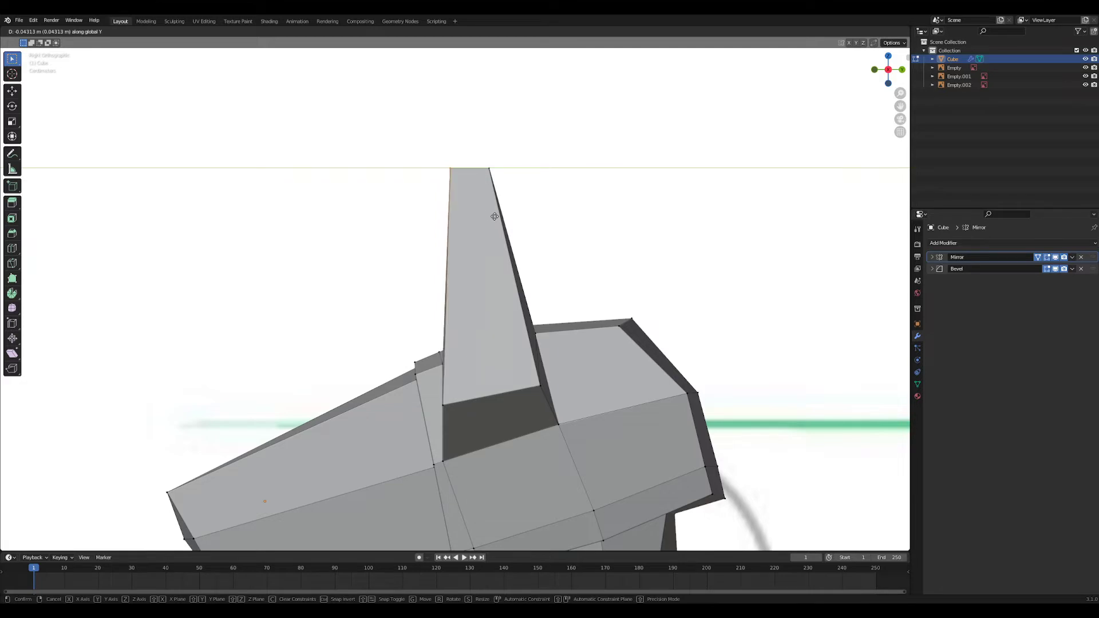
pyautogui.press('y')
pyautogui.click(483, 180)
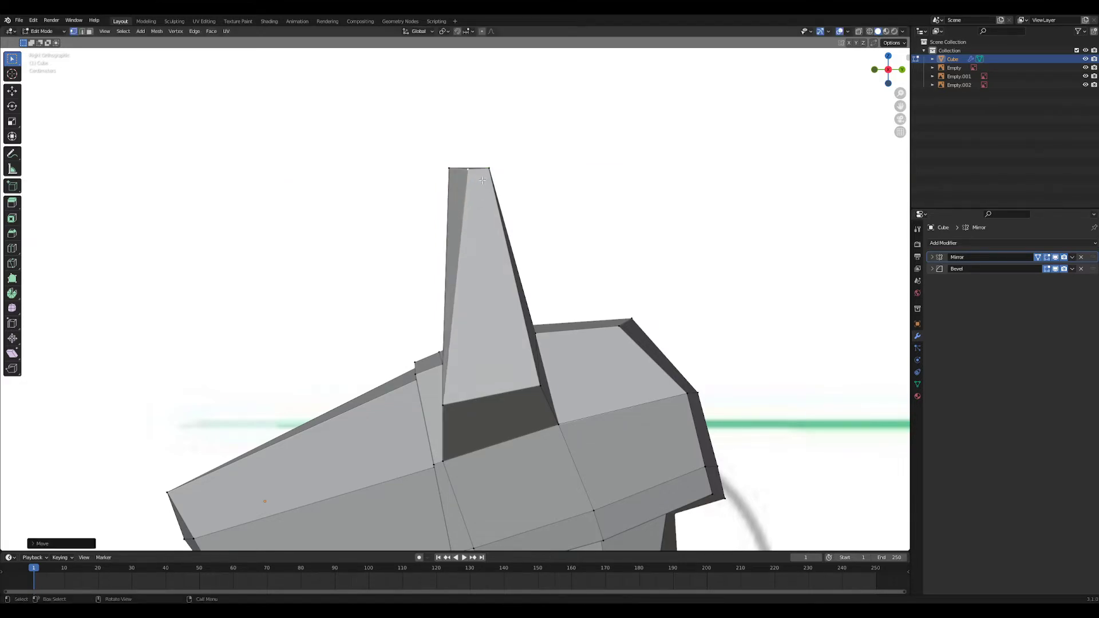
# - Move the ear tip's inner and outer front vertices along Y until both line up vertically with the front of the ear's base
pyautogui.press('g')
pyautogui.press('y')
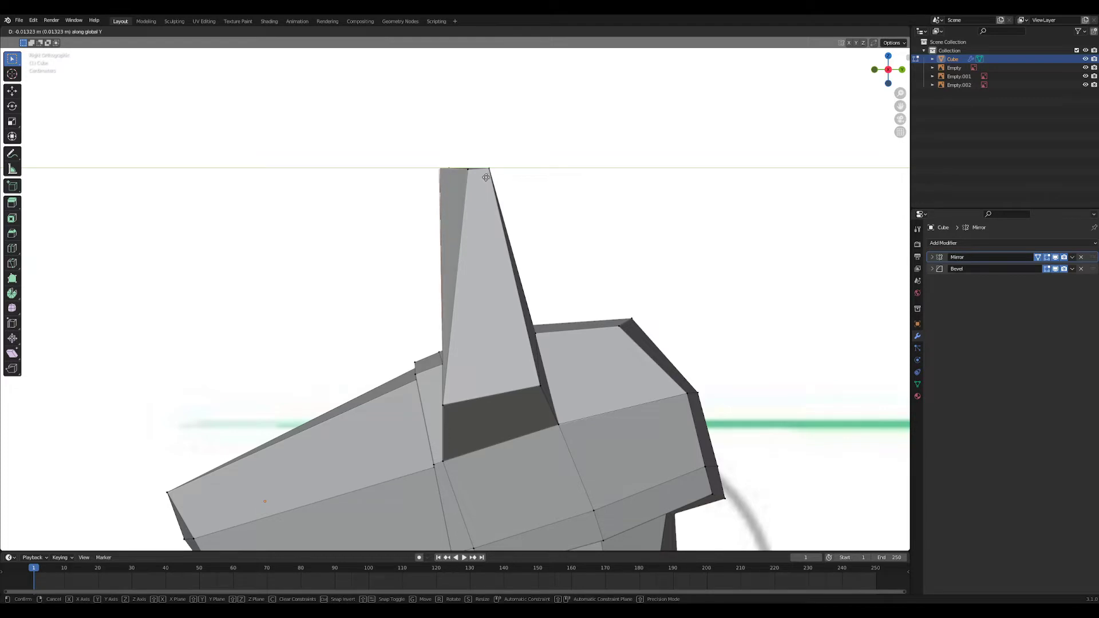
pyautogui.click(489, 177)
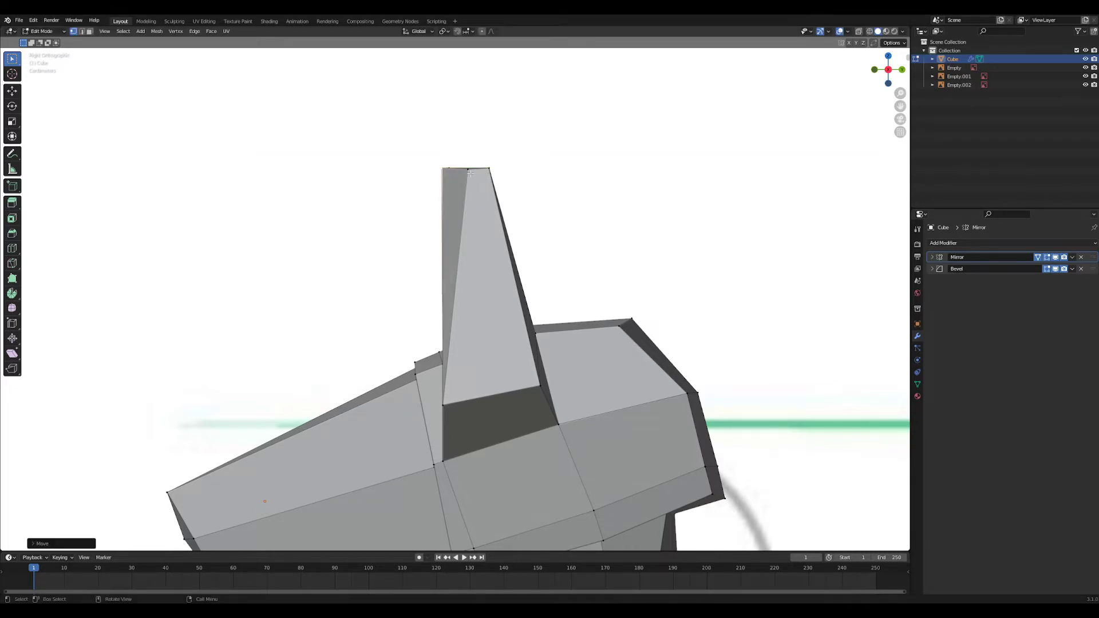
pyautogui.click(469, 171)
pyautogui.press('g')
pyautogui.press('y')
pyautogui.click(445, 169)
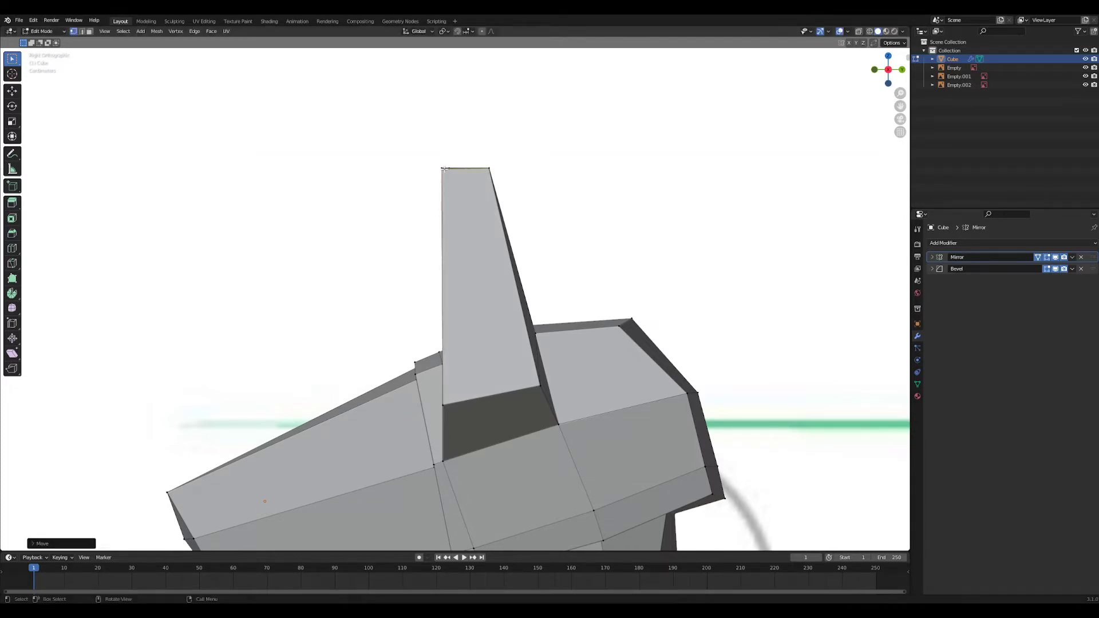
# - Select all the ear tip's top vertices in wireframe display and flatten them by scaling to 0 along Z
pyautogui.press('z')
pyautogui.click(356, 160)
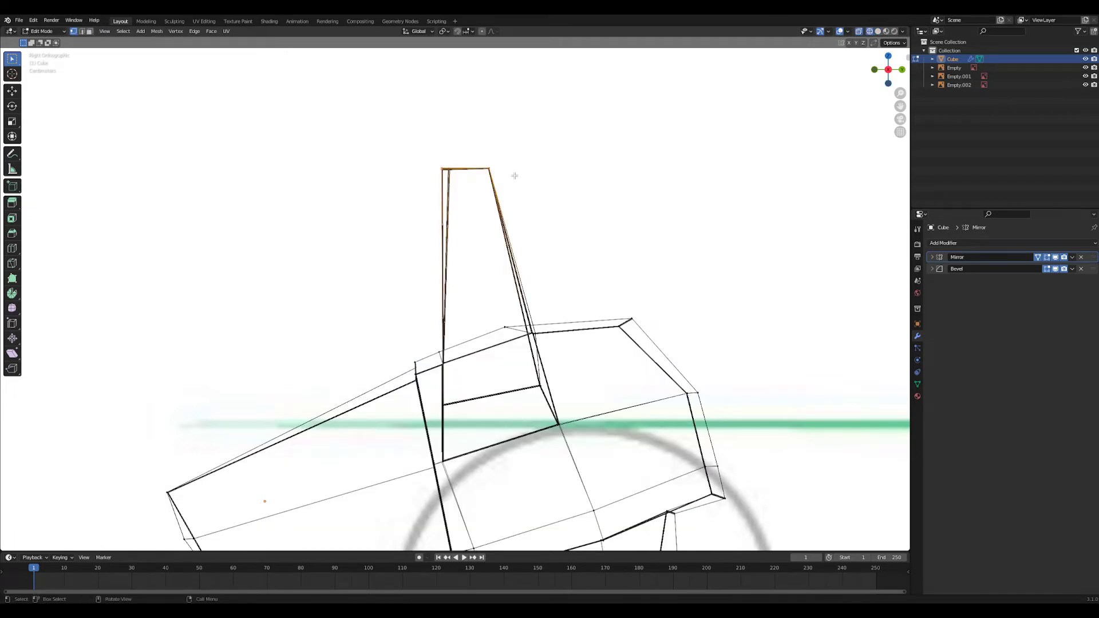
pyautogui.press('s')
pyautogui.press('z')
pyautogui.press('0')
pyautogui.press('Return')
pyautogui.press('z')
pyautogui.click(552, 170)
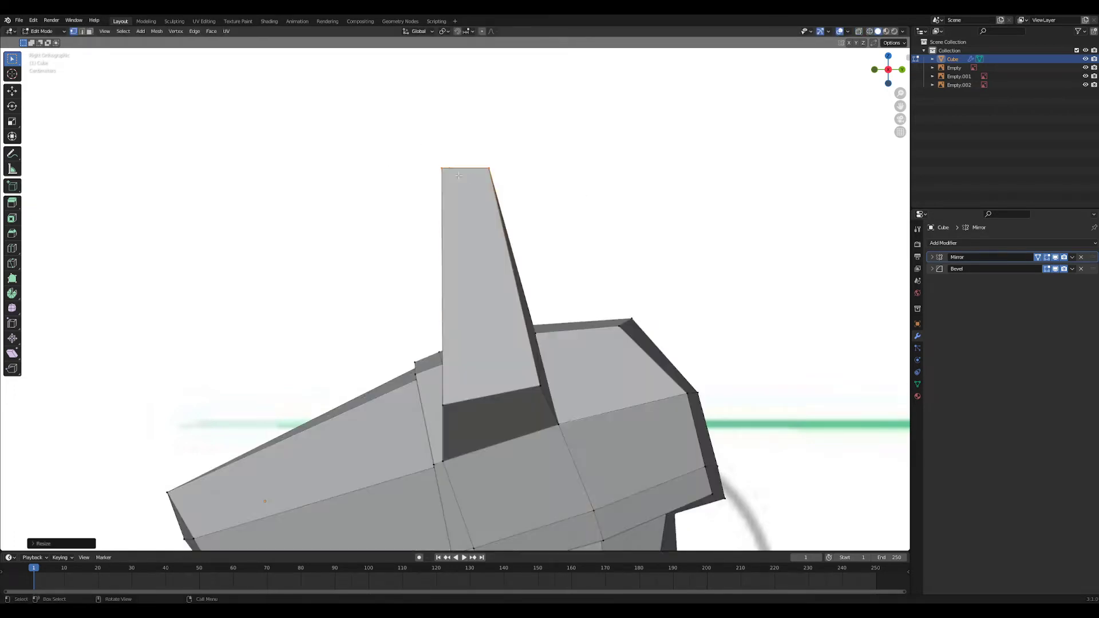
# - Select the faces at the very tip of the ear and scale them in the top view
pyautogui.moveTo(458, 176); pyautogui.dragTo(529, 266, button='middle')
pyautogui.click(482, 213)
pyautogui.keyDown('shift'); pyautogui.click(471, 209); pyautogui.keyUp('shift')
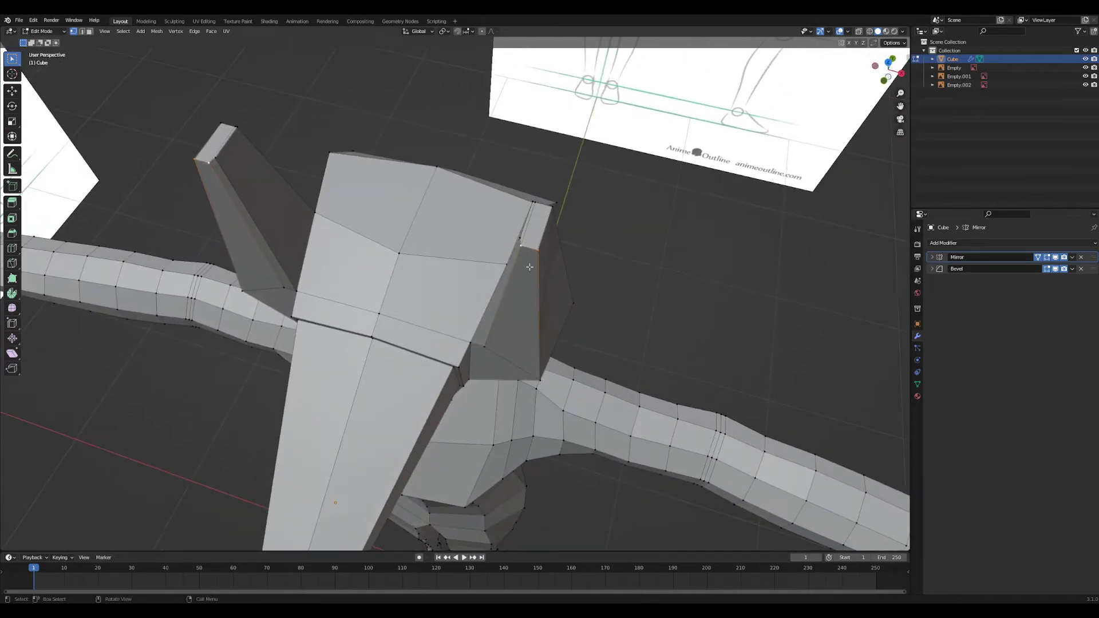
pyautogui.press('`')
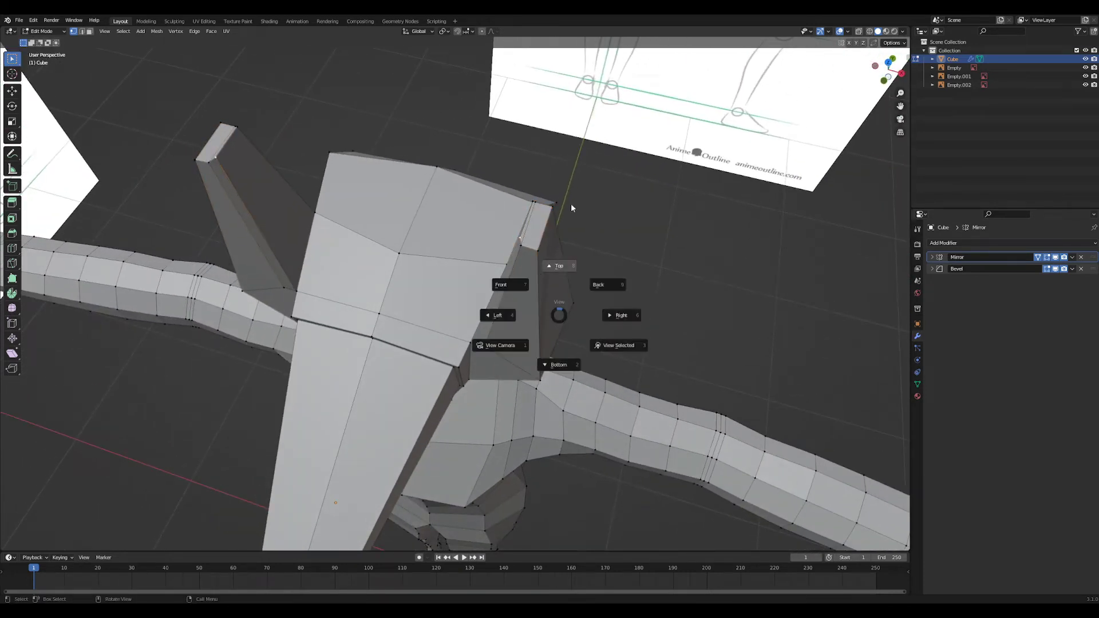
pyautogui.click(550, 268)
pyautogui.press('3')
pyautogui.click(514, 282)
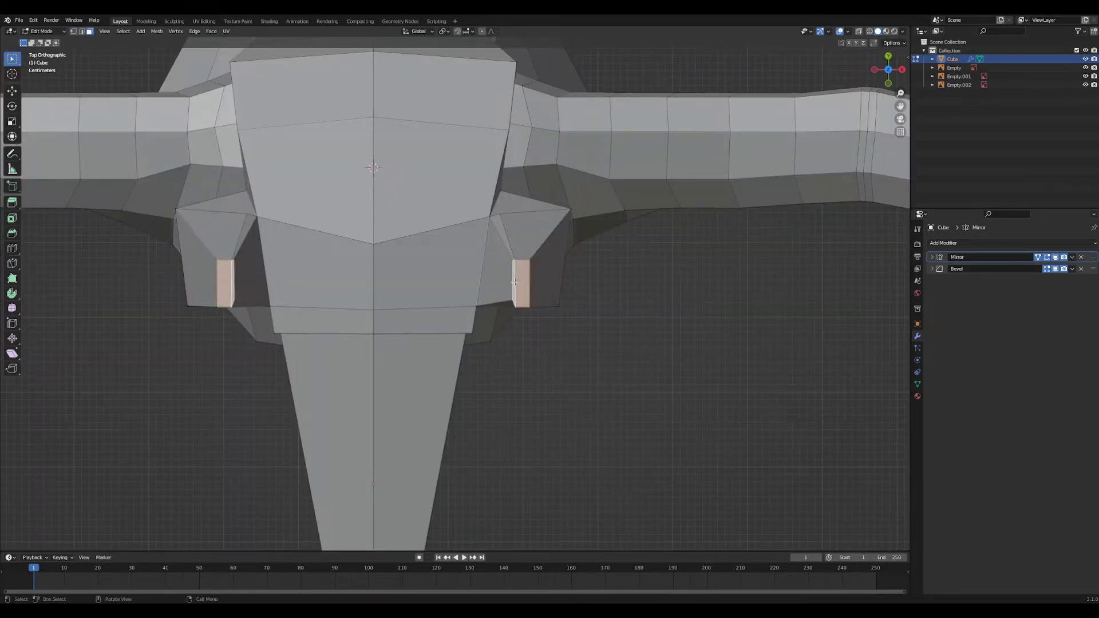
pyautogui.press('s')
pyautogui.click(540, 441)
pyautogui.scroll(1, 540, 441)
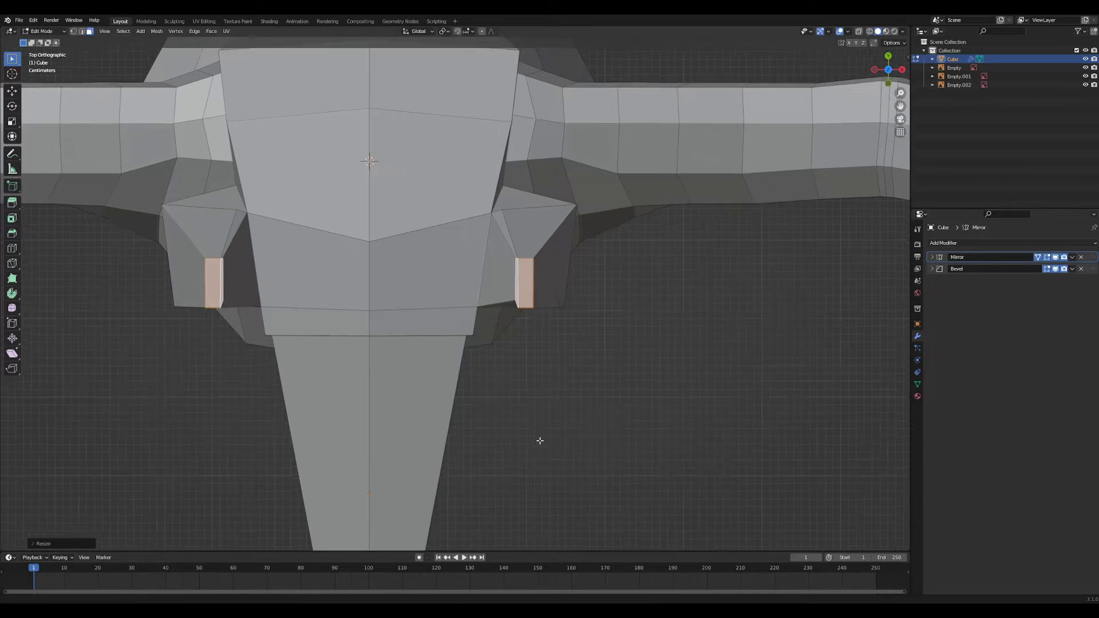
# - Move the ear tip's inner front vertex along Y until it lines up with the tip's front edge
pyautogui.press('KP_Decimal')
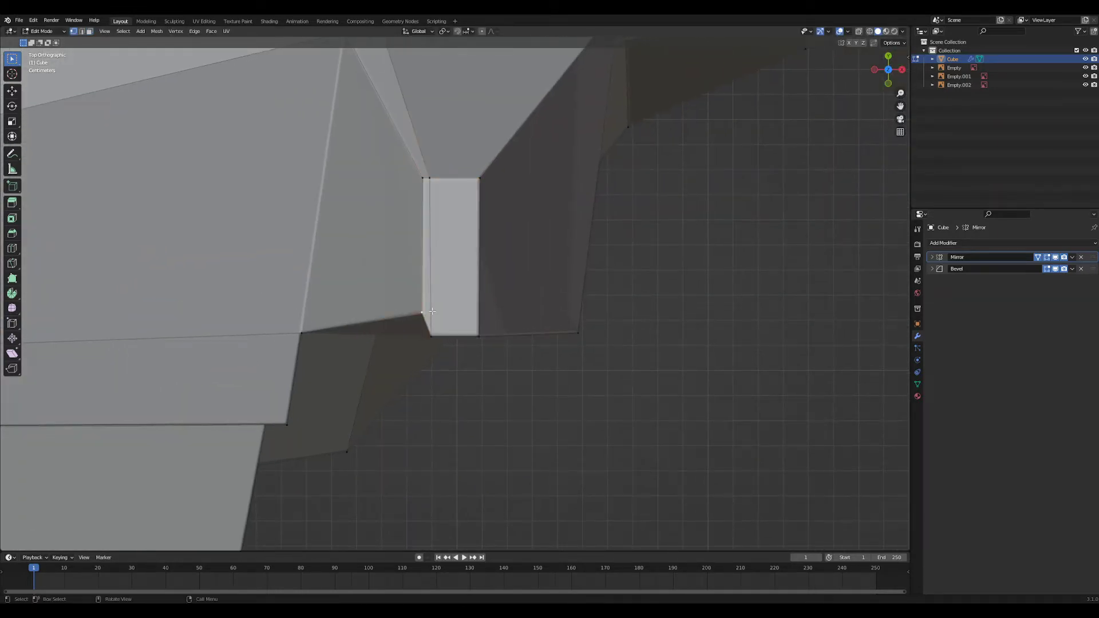
pyautogui.press('g')
pyautogui.press('y')
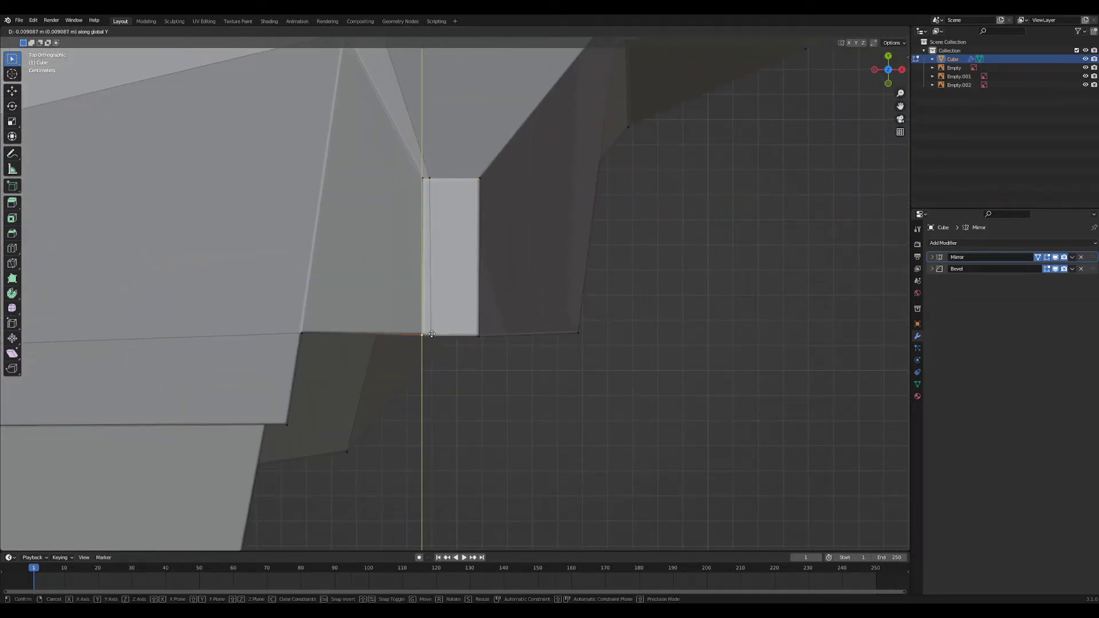
pyautogui.click(431, 336)
# - Select the ear's wide front face, narrow inner face and lower base face, and flatten them together by scaling along Y
pyautogui.moveTo(431, 336); pyautogui.dragTo(418, 404, button='middle')
pyautogui.press('3')
pyautogui.click(405, 401)
pyautogui.keyDown('shift'); pyautogui.click(426, 404); pyautogui.keyUp('shift')
pyautogui.keyDown('shift'); pyautogui.click(418, 469); pyautogui.keyUp('shift')
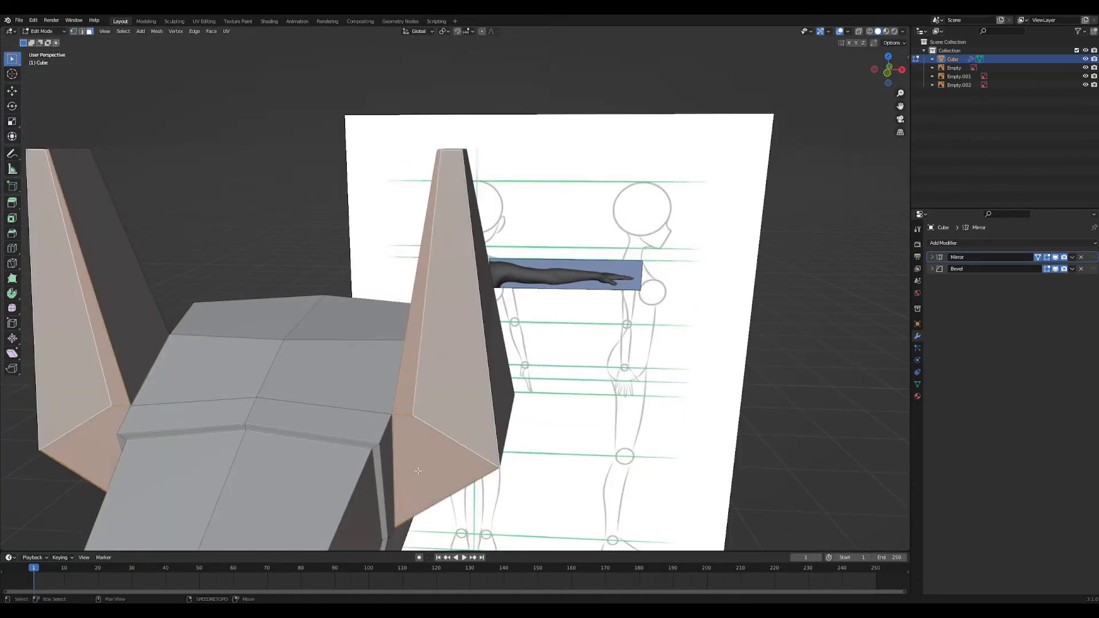
pyautogui.press('s')
pyautogui.press('y')
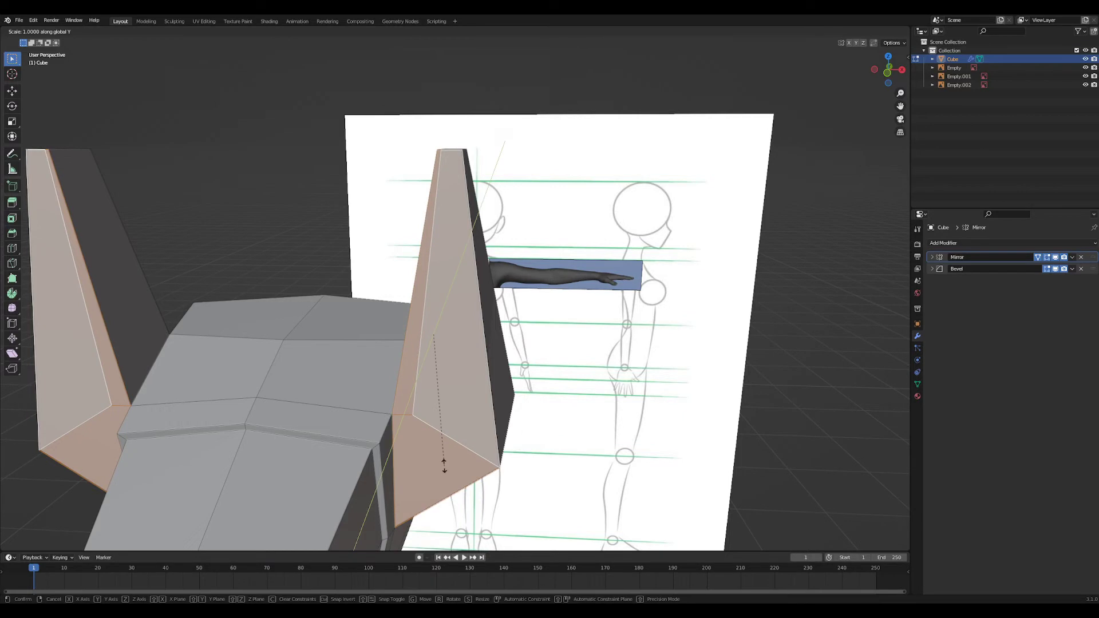
pyautogui.press('Return')
# - Select the ear tip's rear vertices and move them forward along Y in the right side view, narrowing the tip to a point
pyautogui.moveTo(590, 331); pyautogui.dragTo(458, 326, button='middle')
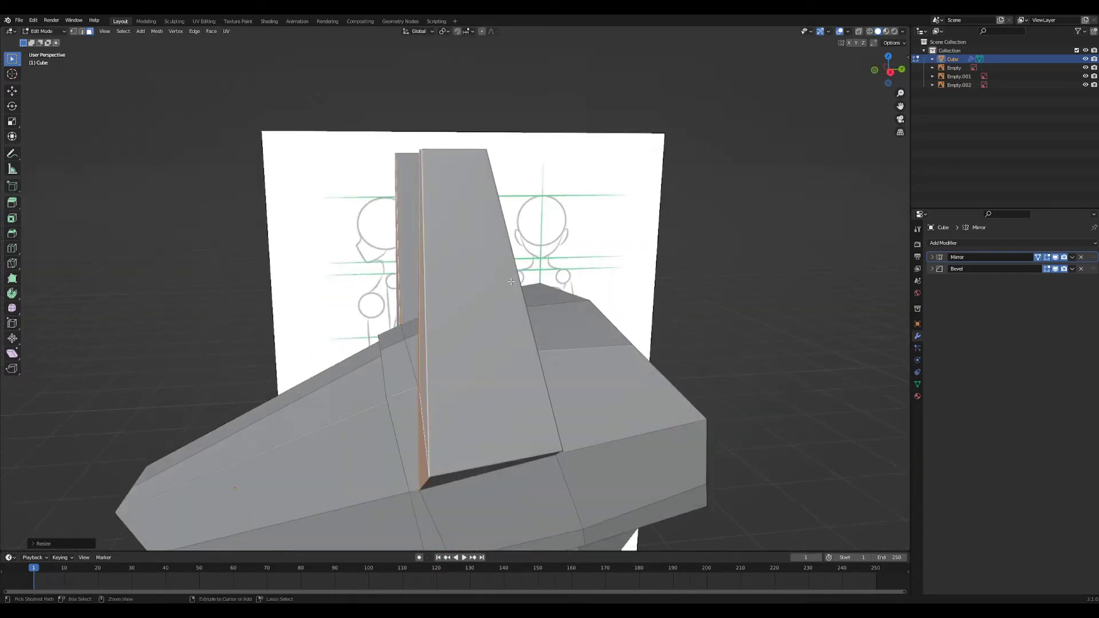
pyautogui.moveTo(581, 403); pyautogui.dragTo(515, 426, button='middle')
pyautogui.scroll(1, 499, 338)
pyautogui.press('1')
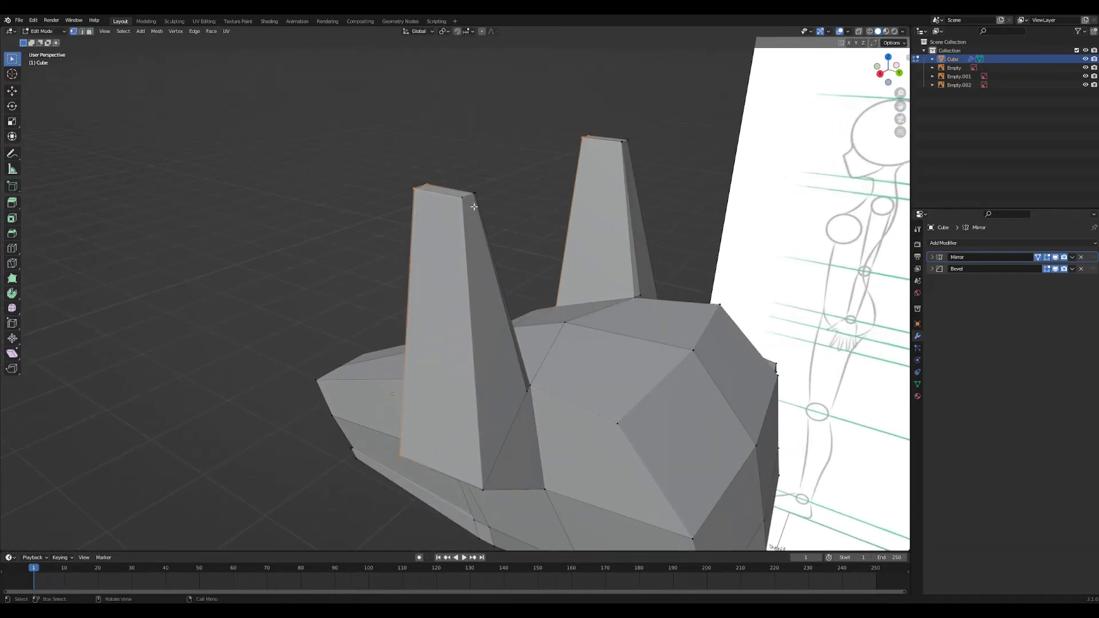
pyautogui.moveTo(443, 185); pyautogui.dragTo(488, 220)
pyautogui.moveTo(487, 229); pyautogui.dragTo(517, 248, button='middle')
pyautogui.press('`')
pyautogui.click(687, 243)
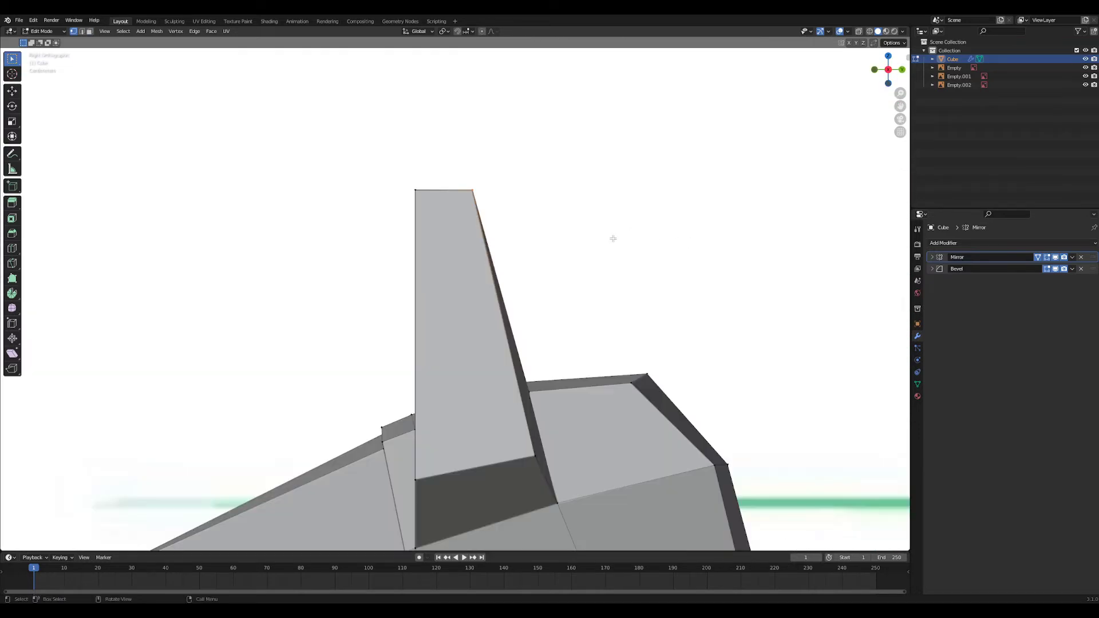
pyautogui.press('g')
pyautogui.press('y')
pyautogui.click(560, 252)
pyautogui.scroll(-7, 560, 252)
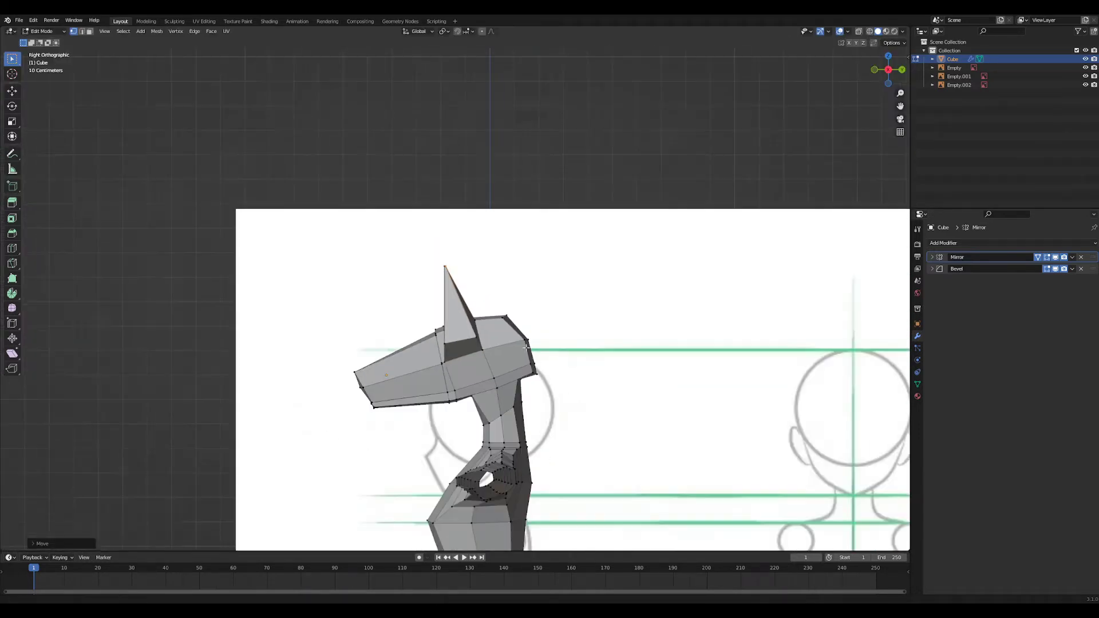
pyautogui.moveTo(560, 252); pyautogui.dragTo(653, 327, button='middle')
pyautogui.scroll(3, 653, 349)
pyautogui.keyDown('shift'); pyautogui.moveTo(657, 413); pyautogui.dragTo(735, 315, button='middle'); pyautogui.keyUp('shift')
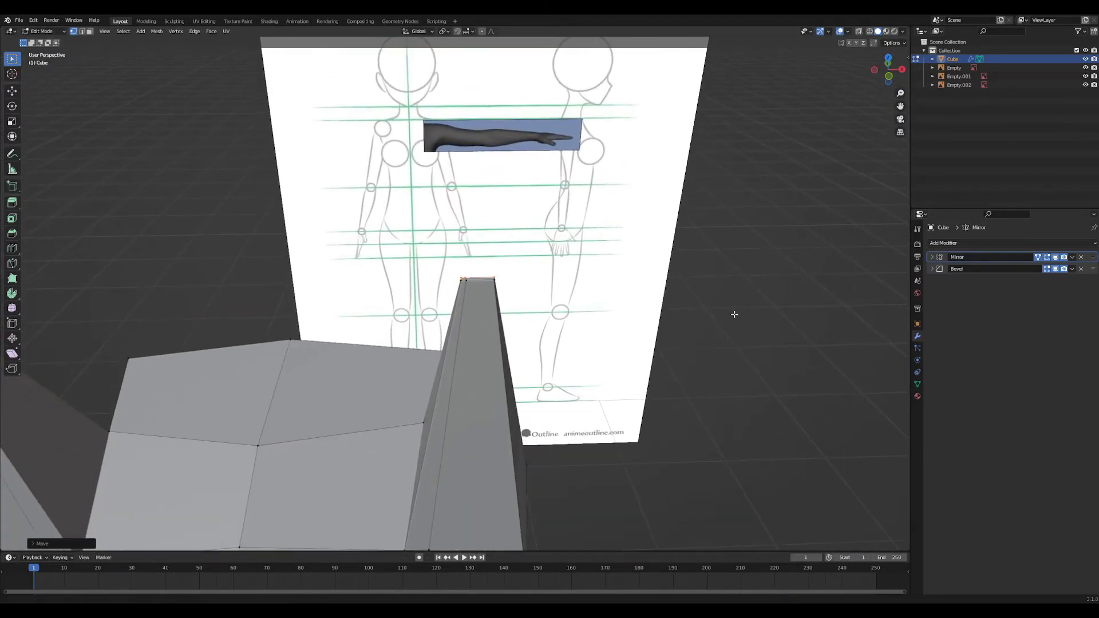
pyautogui.press('s')
pyautogui.press('y')
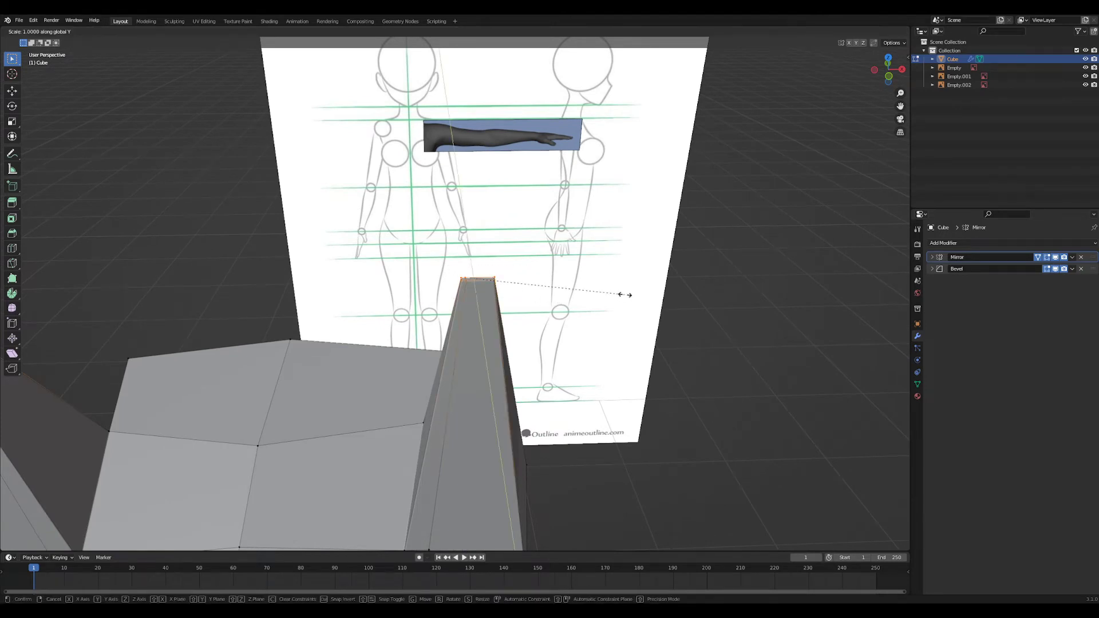
pyautogui.press('x')
pyautogui.rightClick(492, 286)
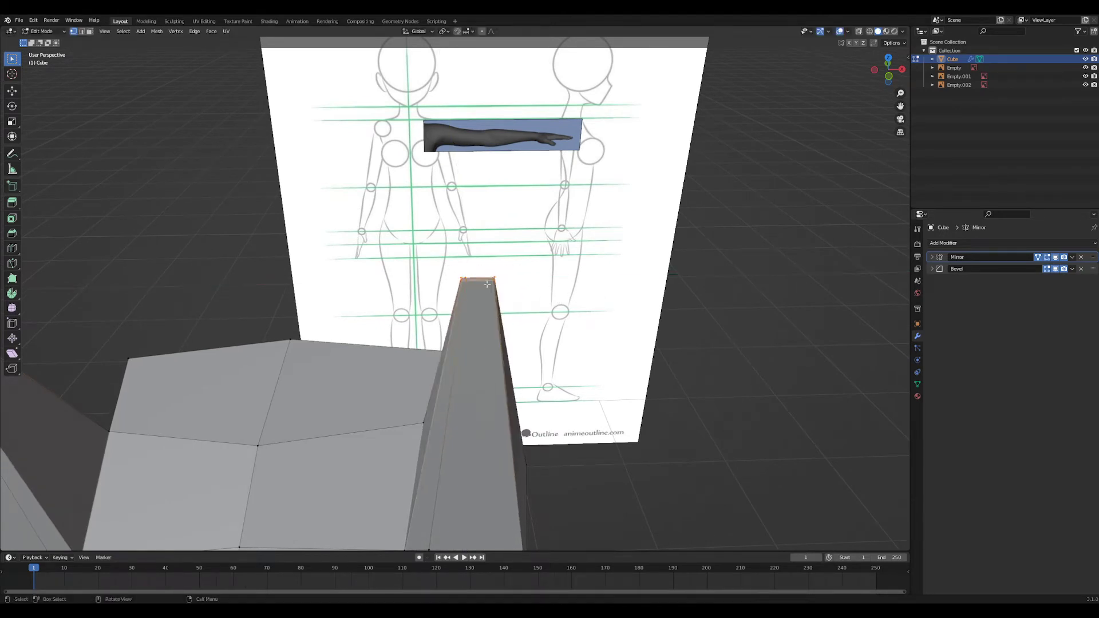
# - Extrude the ear tip's top upward to lengthen the ear
pyautogui.keyDown('ctrl'); pyautogui.moveTo(497, 289); pyautogui.dragTo(530, 253, button='middle'); pyautogui.keyUp('ctrl')
pyautogui.keyDown('shift'); pyautogui.moveTo(530, 253); pyautogui.dragTo(489, 385, button='middle'); pyautogui.keyUp('shift')
pyautogui.moveTo(489, 385); pyautogui.dragTo(491, 371, button='middle')
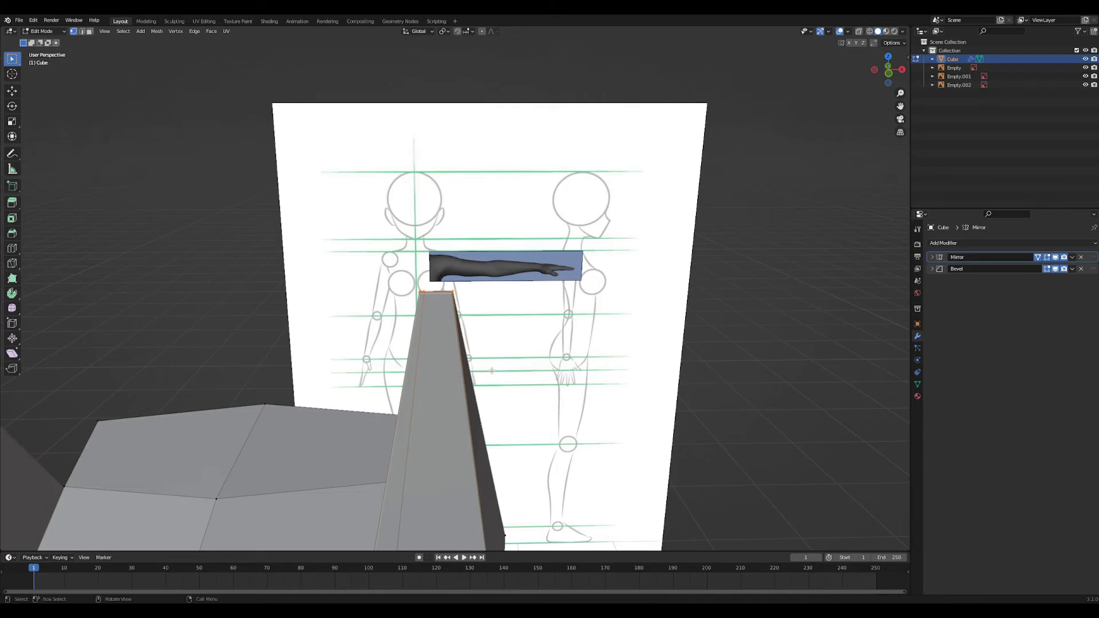
pyautogui.press('e')
pyautogui.click(514, 301)
pyautogui.moveTo(514, 301); pyautogui.dragTo(437, 289, button='middle')
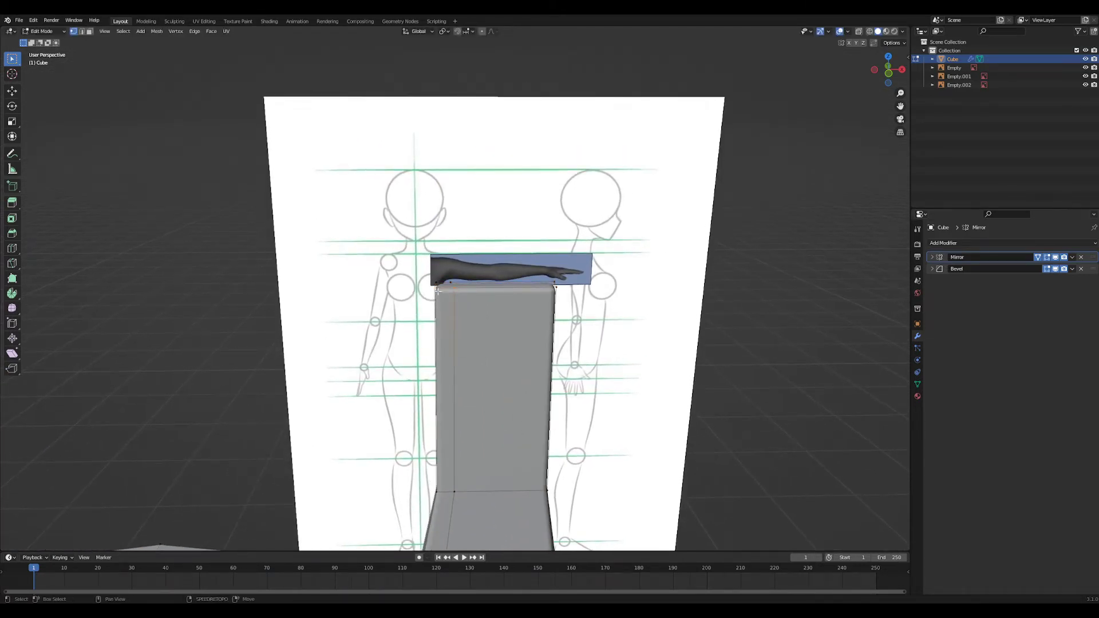
# - Merge the closely spaced inner vertices at the top of the extruded ear tip
pyautogui.press('m')
pyautogui.click(442, 299)
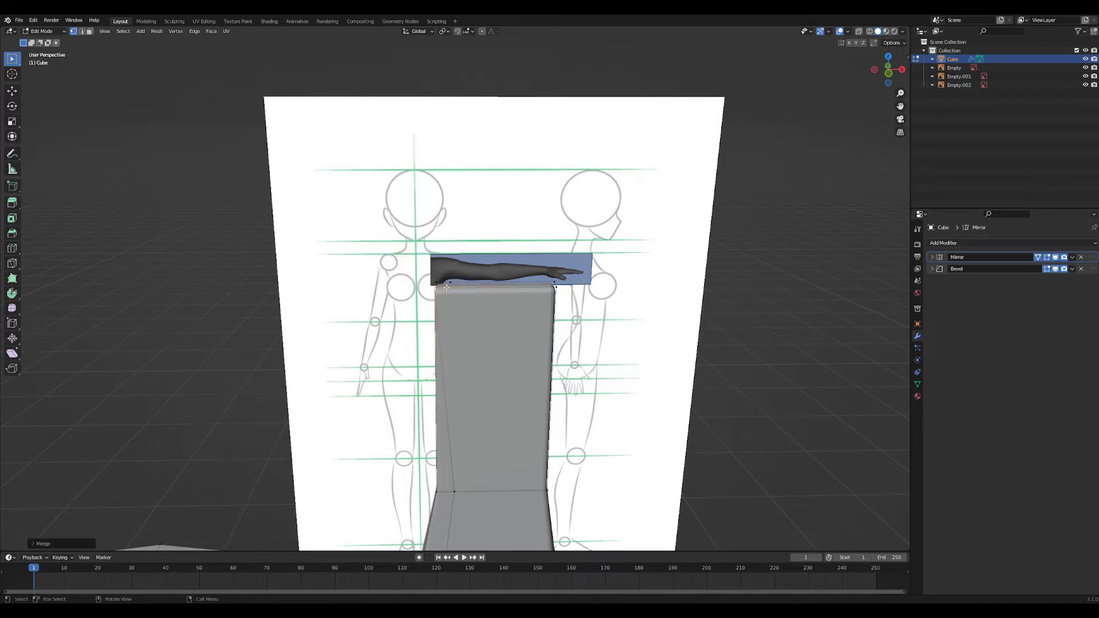
pyautogui.press('m')
pyautogui.click(463, 282)
# - Select the extruded tip's top vertices and scale them along X to about 0.07, forming a narrow point
pyautogui.moveTo(405, 265); pyautogui.dragTo(456, 285)
pyautogui.press('s')
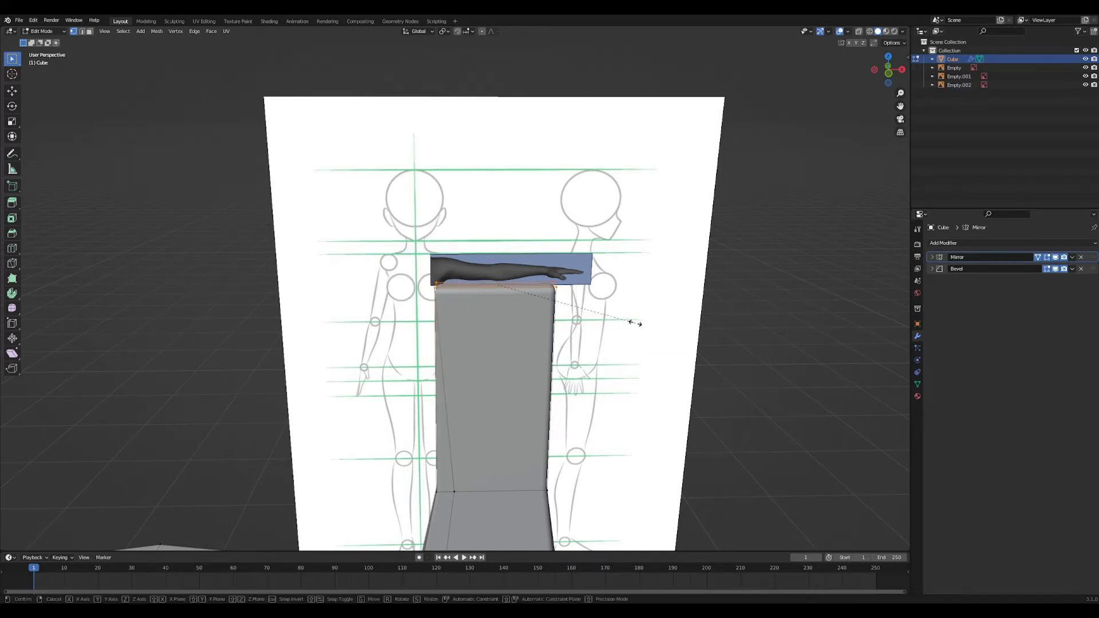
pyautogui.press('y')
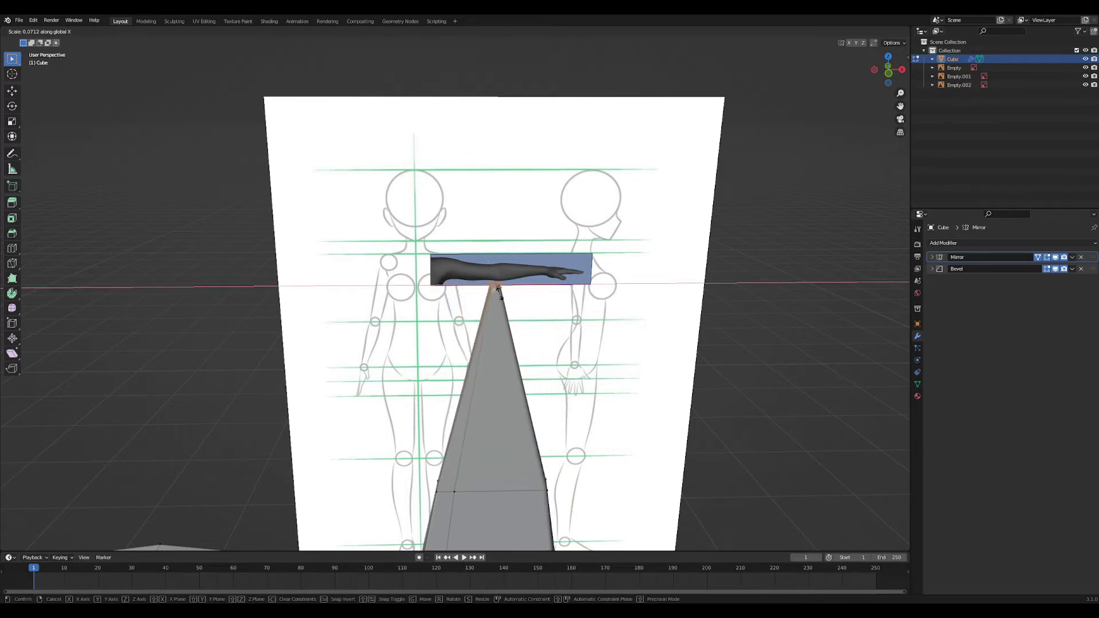
pyautogui.click(524, 296)
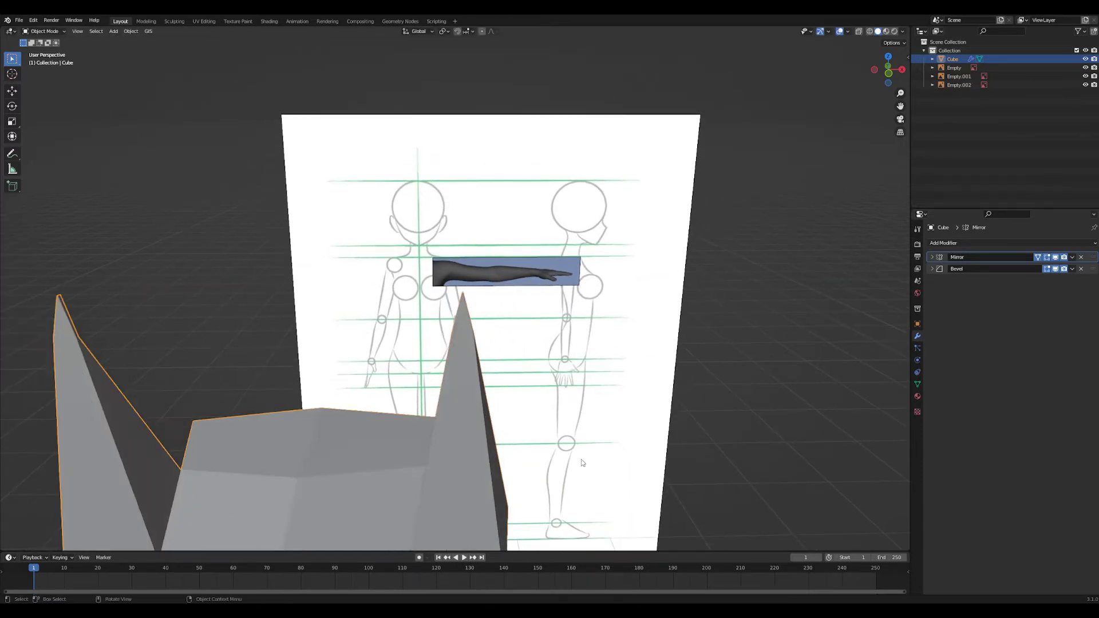
# - Move the rear vertices at the base of the extruded ear tip backward about 0.02 m along Y, and check the ear in Object Mode
pyautogui.moveTo(582, 462); pyautogui.dragTo(529, 421, button='middle')
pyautogui.scroll(2, 506, 416)
pyautogui.press('Tab')
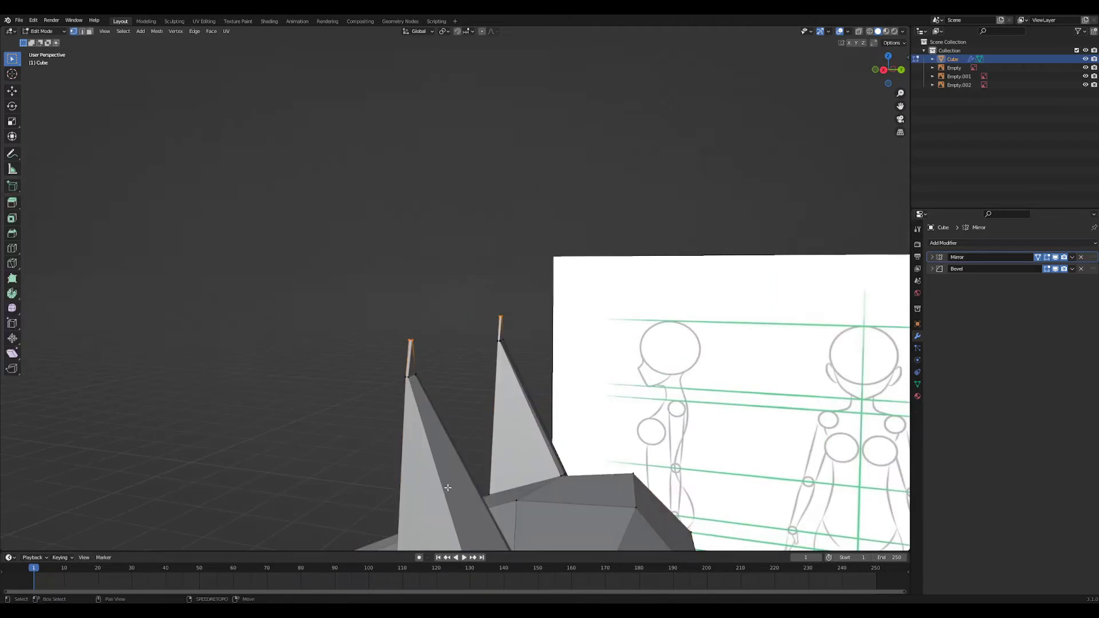
pyautogui.keyDown('shift'); pyautogui.moveTo(447, 485); pyautogui.dragTo(508, 366, button='middle'); pyautogui.keyUp('shift')
pyautogui.scroll(4, 508, 365)
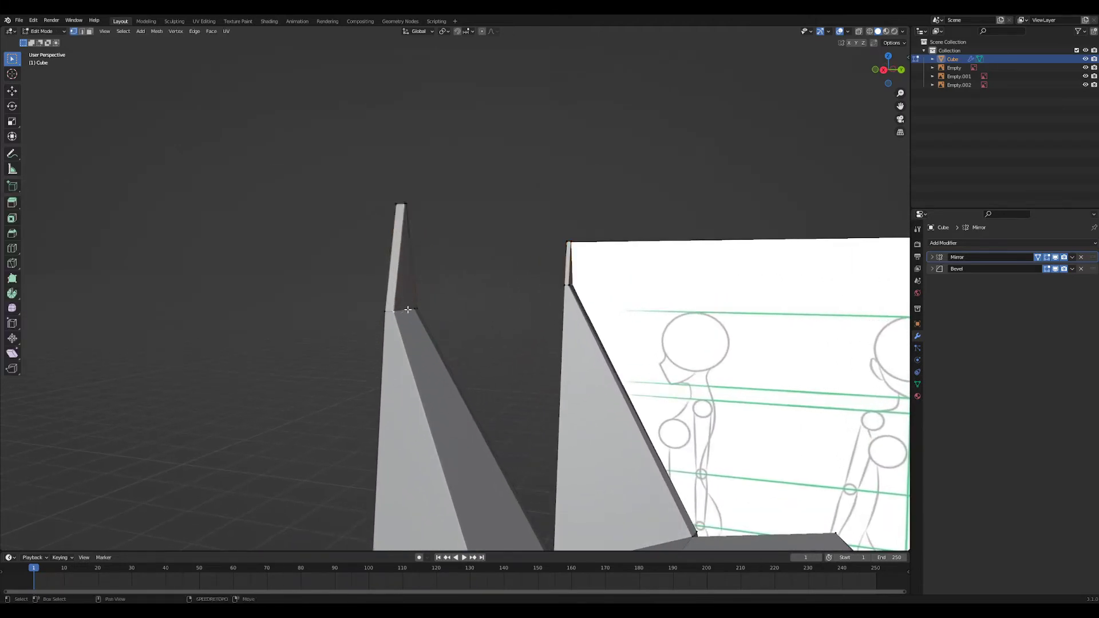
pyautogui.moveTo(420, 309); pyautogui.dragTo(489, 358, button='middle')
pyautogui.press('g')
pyautogui.press('y')
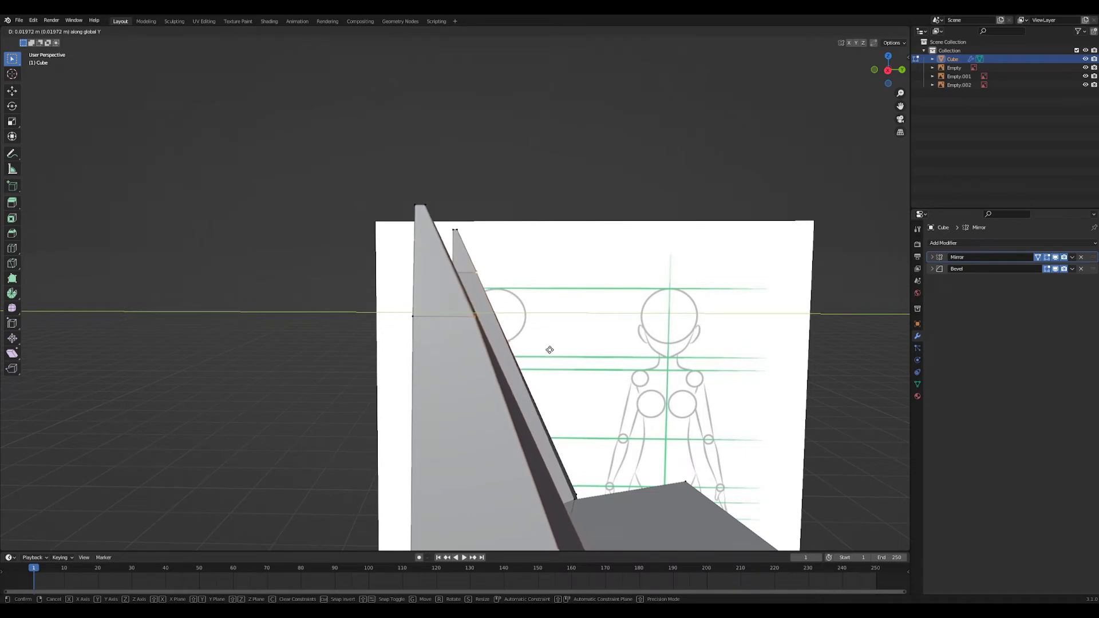
pyautogui.click(545, 348)
pyautogui.scroll(-2, 530, 272)
pyautogui.press('Tab')
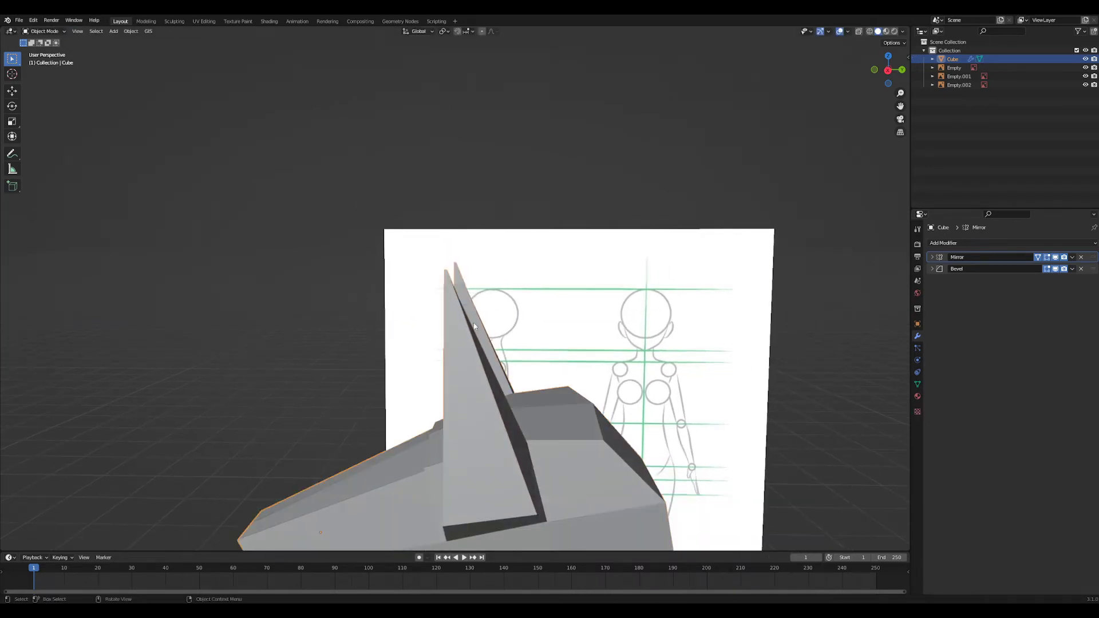
pyautogui.moveTo(499, 156); pyautogui.dragTo(474, 261, button='middle')
pyautogui.scroll(3, 512, 367)
pyautogui.press('Tab')
pyautogui.press('`')
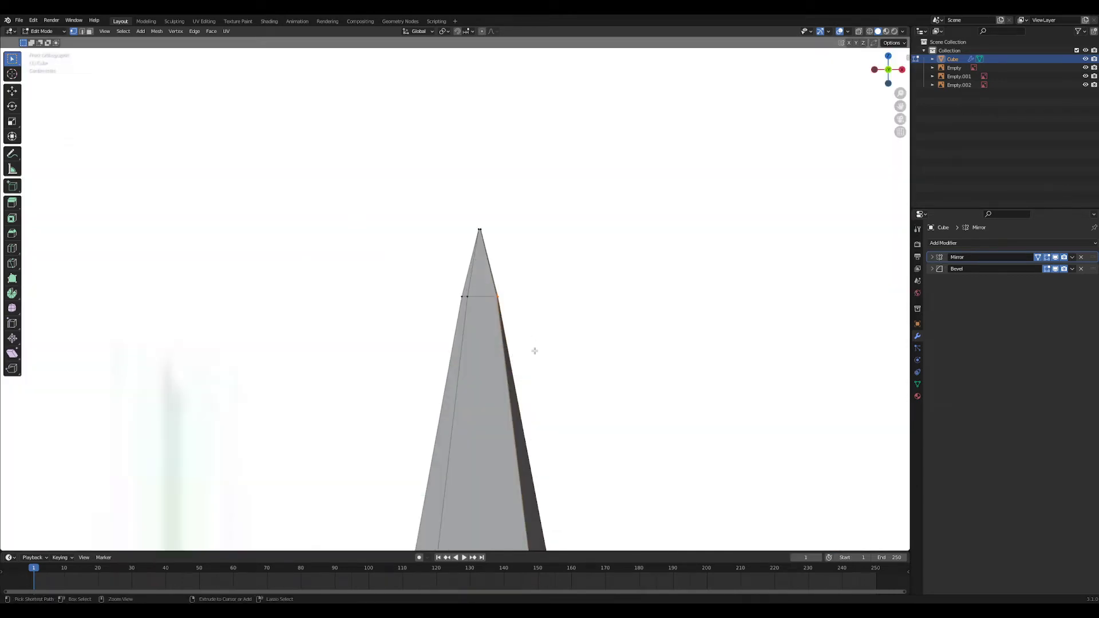
pyautogui.press('g')
pyautogui.press('y')
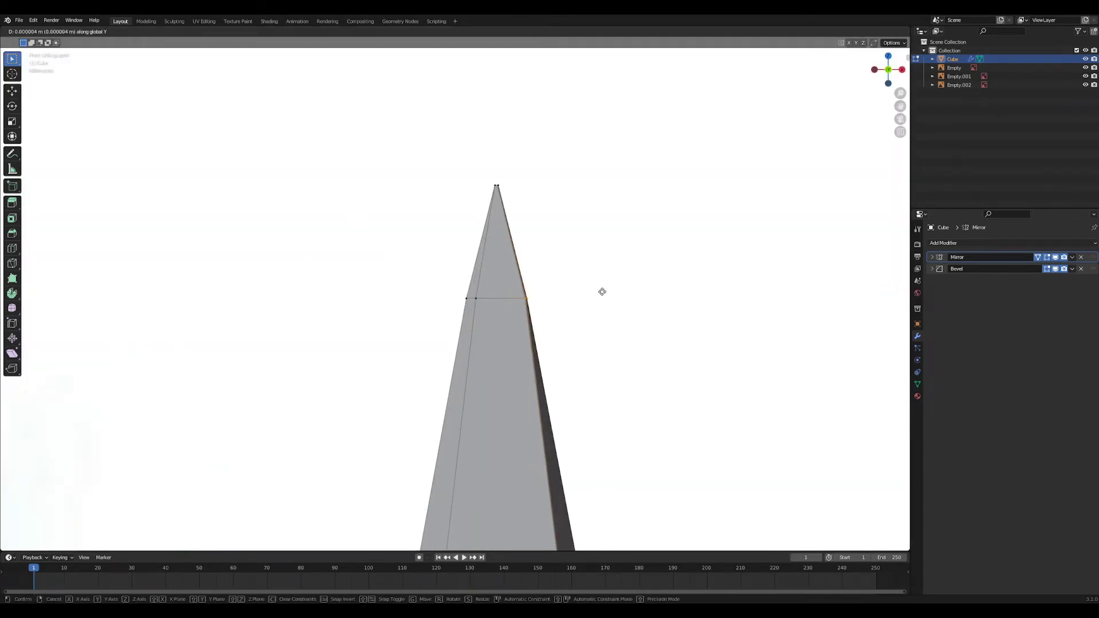
pyautogui.press('g')
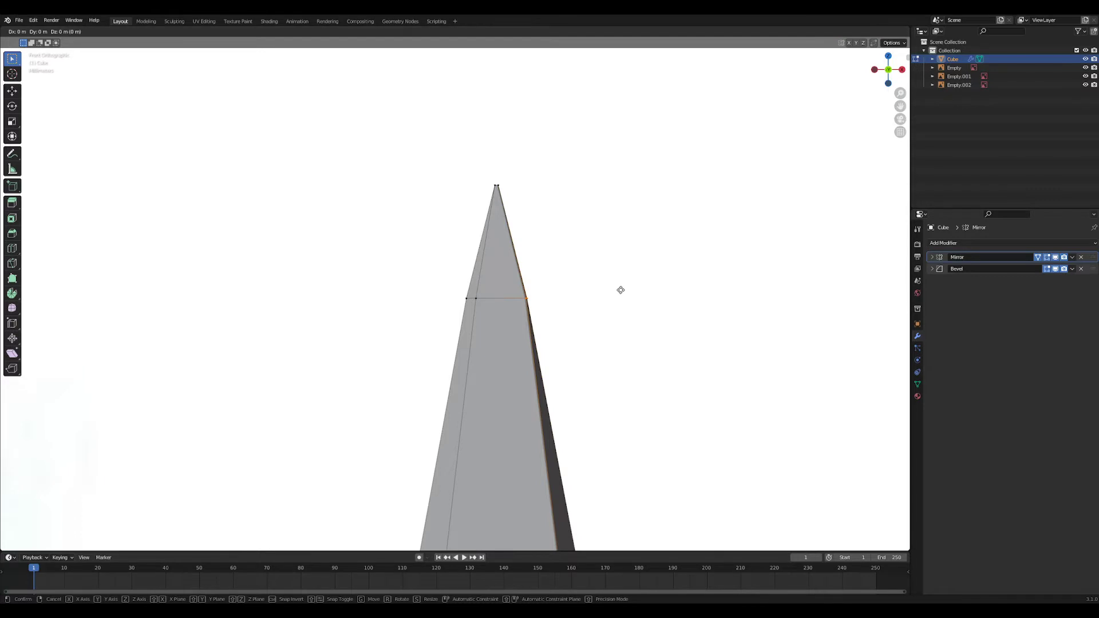
pyautogui.press('x')
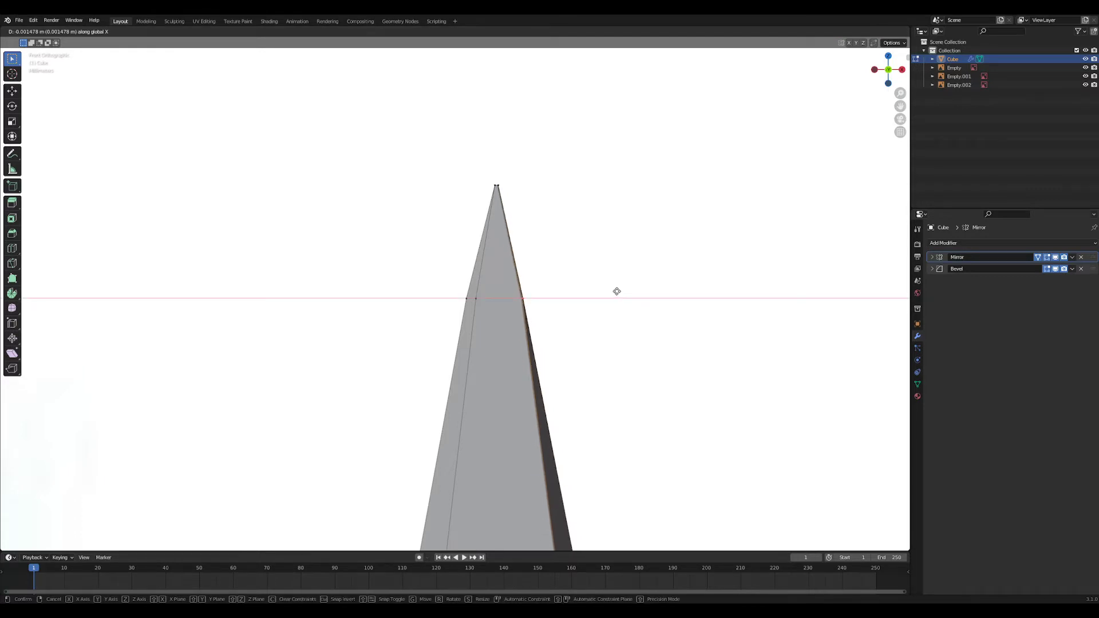
pyautogui.press('Escape')
# - Try to add a loop cut across the extruded ear tip, and undo it
pyautogui.scroll(1, 593, 289)
pyautogui.keyDown('shift'); pyautogui.moveTo(536, 265); pyautogui.dragTo(505, 312, button='middle'); pyautogui.keyUp('shift')
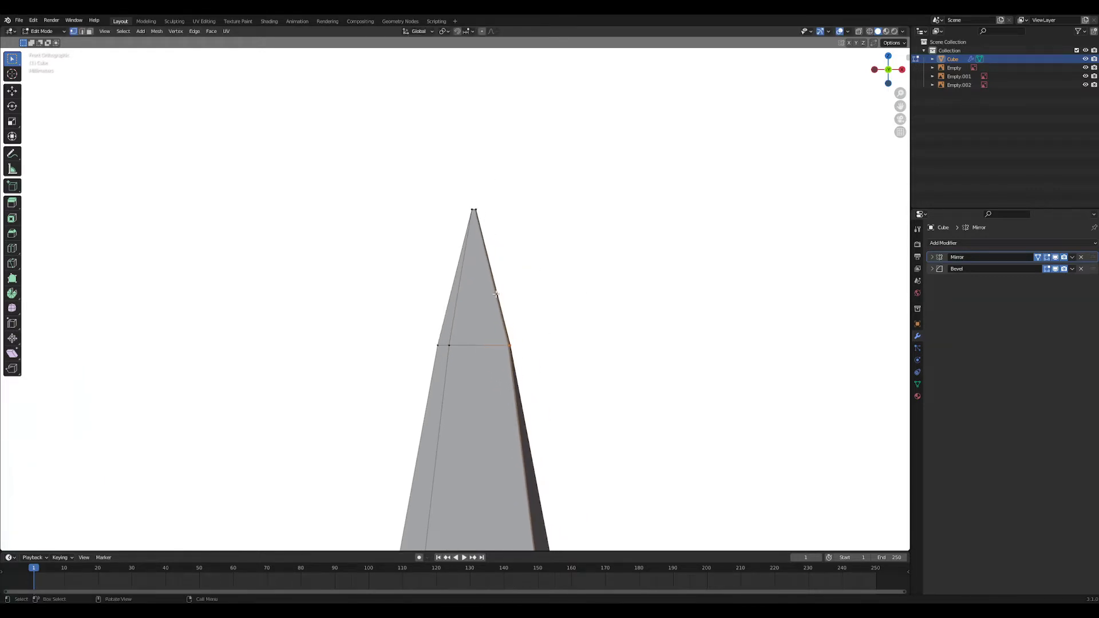
pyautogui.hotkey('ctrl', 'r')
pyautogui.click(479, 280)
pyautogui.rightClick(430, 287)
pyautogui.moveTo(430, 287); pyautogui.dragTo(468, 381, button='middle')
pyautogui.scroll(1, 421, 343)
pyautogui.hotkey('ctrl', 'r')
pyautogui.rightClick(459, 341)
pyautogui.scroll(2, 411, 317)
pyautogui.hotkey('ctrl', 'z')
# - Add a loop cut across the extruded ear tip's inner edge, leaving it centred without sliding
pyautogui.hotkey('ctrl', 'r')
pyautogui.click(359, 350)
pyautogui.rightClick(404, 351)
pyautogui.rightClick(412, 344)
# - Knife-cut straight across the front of the ear tip, from the new inner-edge vertex to the outer edge
pyautogui.press('KP_1')
pyautogui.scroll(3, 359, 351)
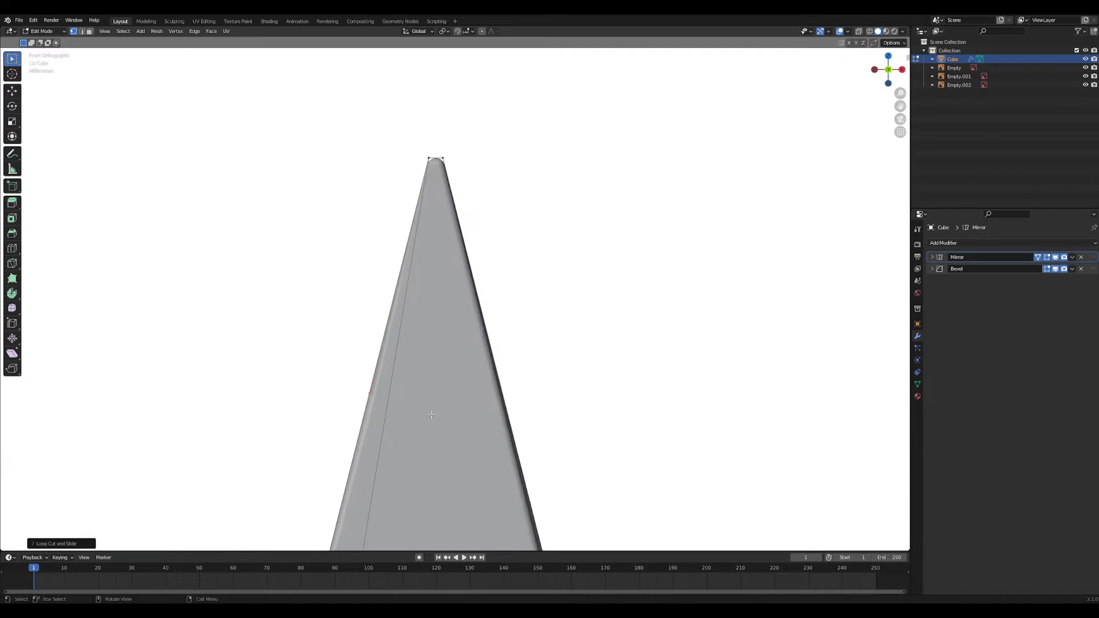
pyautogui.press('k')
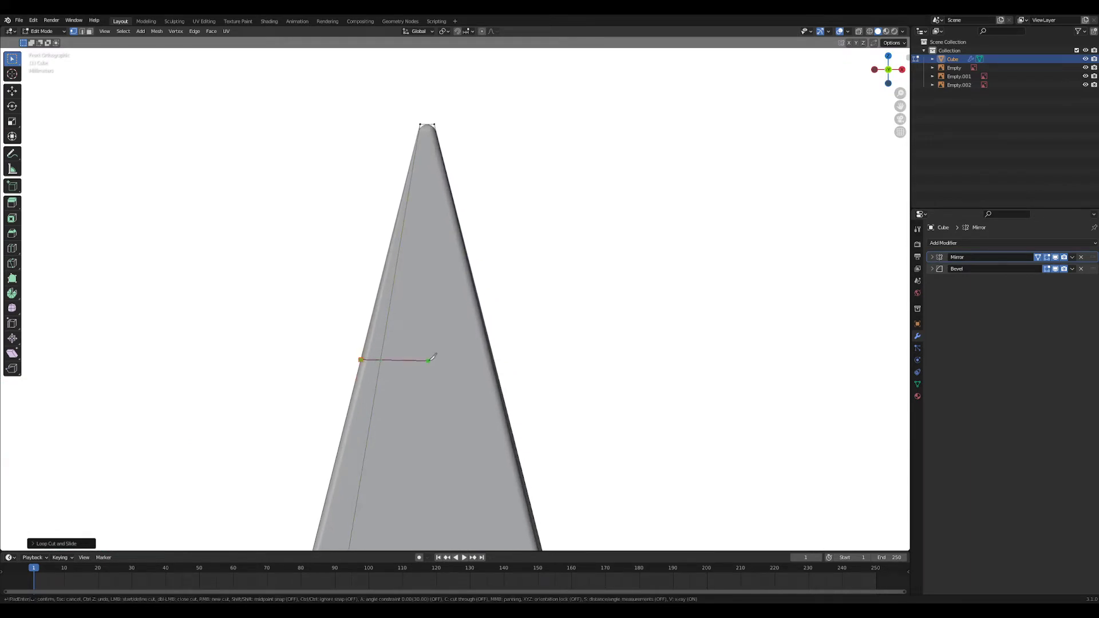
pyautogui.press('shift')
pyautogui.press('Return')
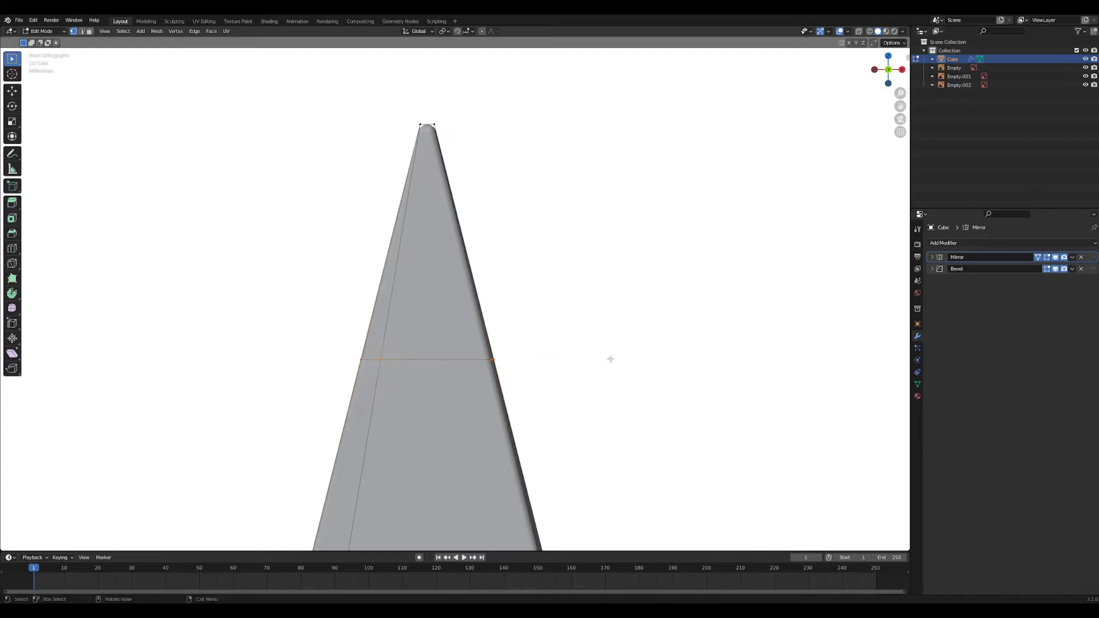
# - Knife-cut across the outer and rear sides of the ear tip to join its mid-height vertices, and scale the resulting loop slightly
pyautogui.moveTo(609, 361); pyautogui.dragTo(441, 362, button='middle')
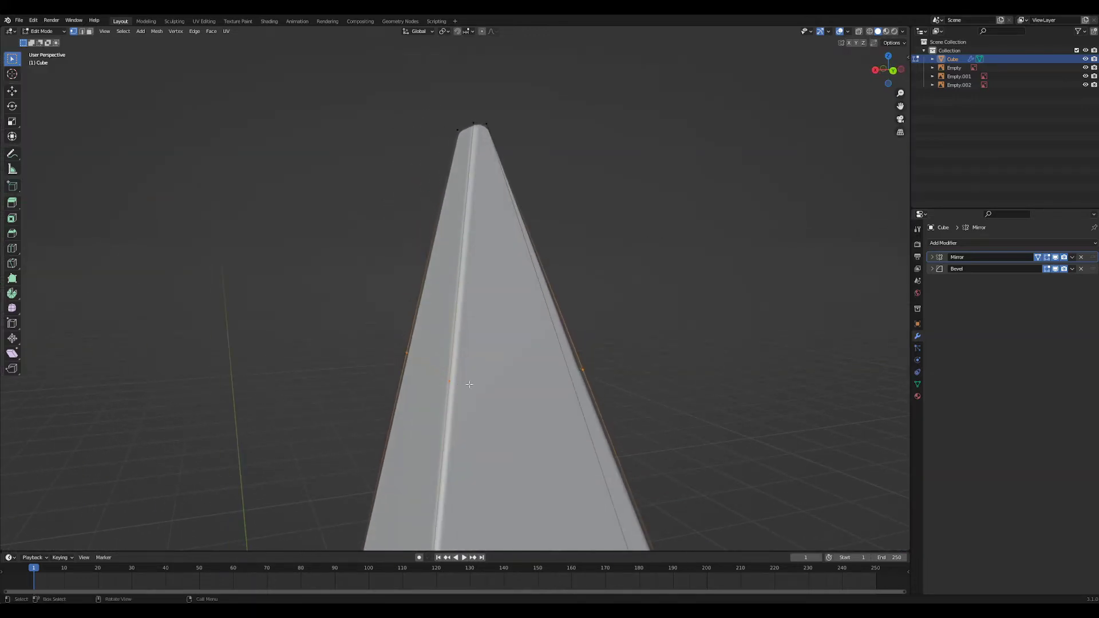
pyautogui.press('k')
pyautogui.click(407, 352)
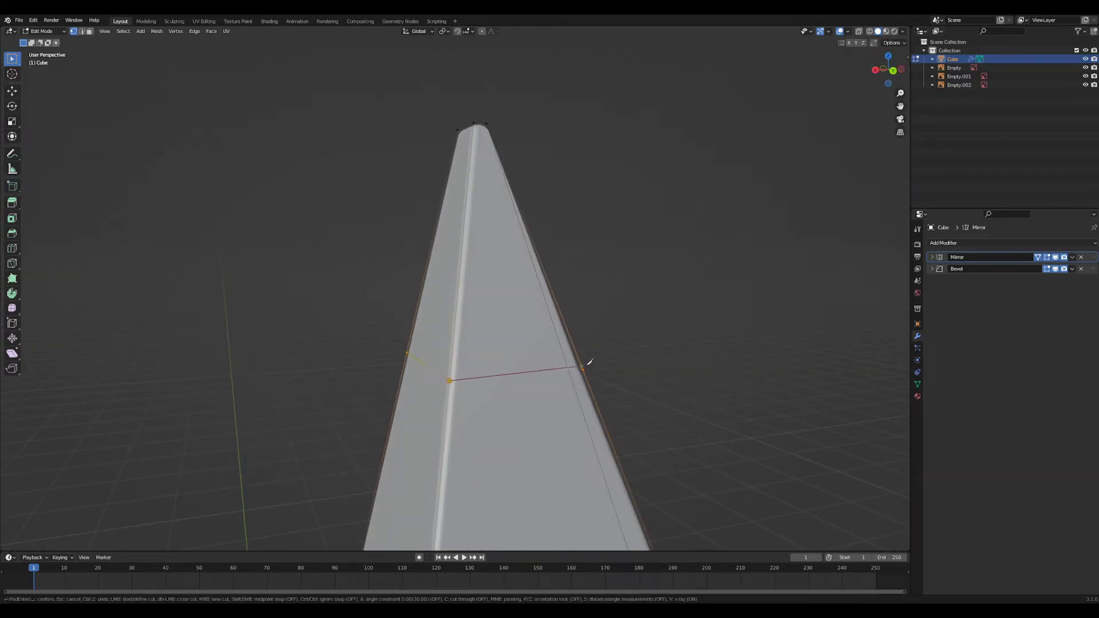
pyautogui.click(583, 370)
pyautogui.press('Return')
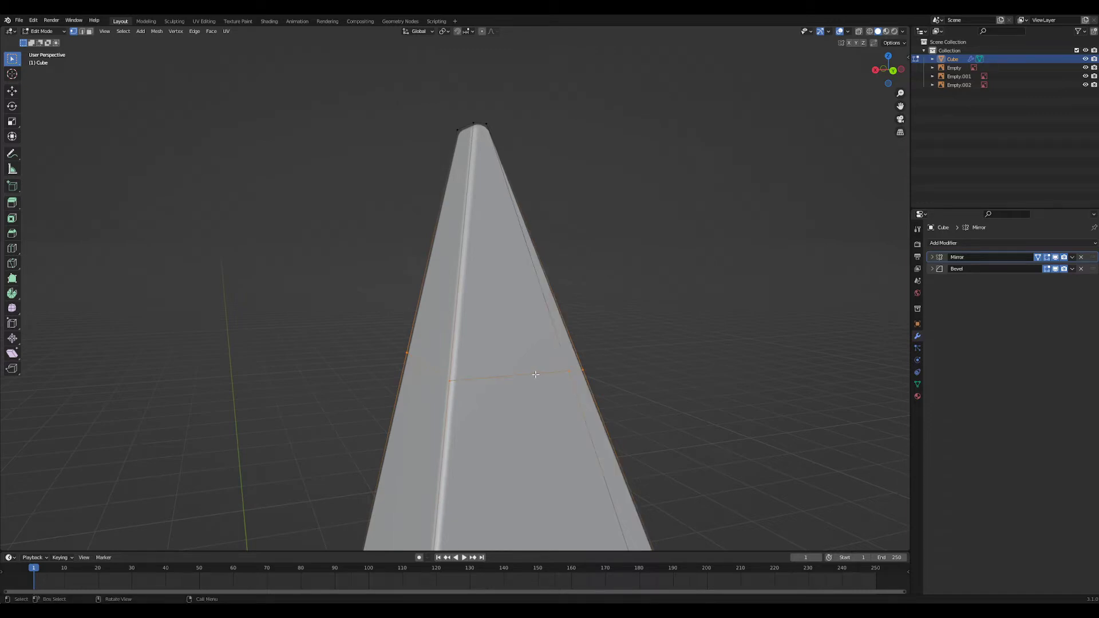
pyautogui.press('s')
pyautogui.click(500, 376)
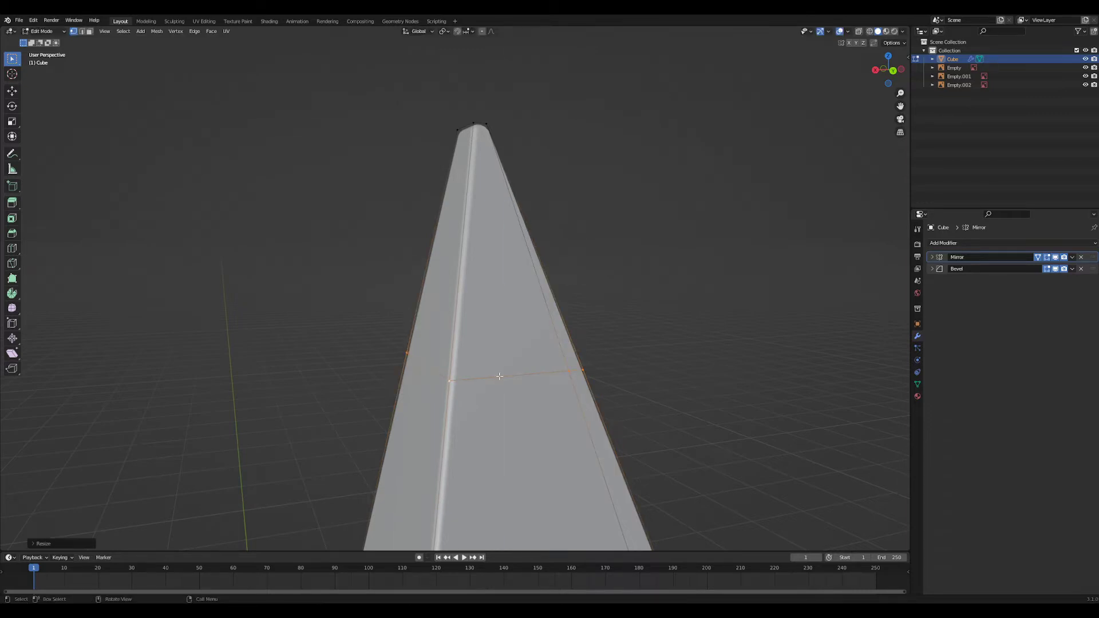
# - Raise the outer front corner vertex at the base of the ear along Z in the front view
pyautogui.moveTo(335, 313); pyautogui.dragTo(440, 395, button='middle')
pyautogui.moveTo(397, 447); pyautogui.dragTo(507, 405, button='middle')
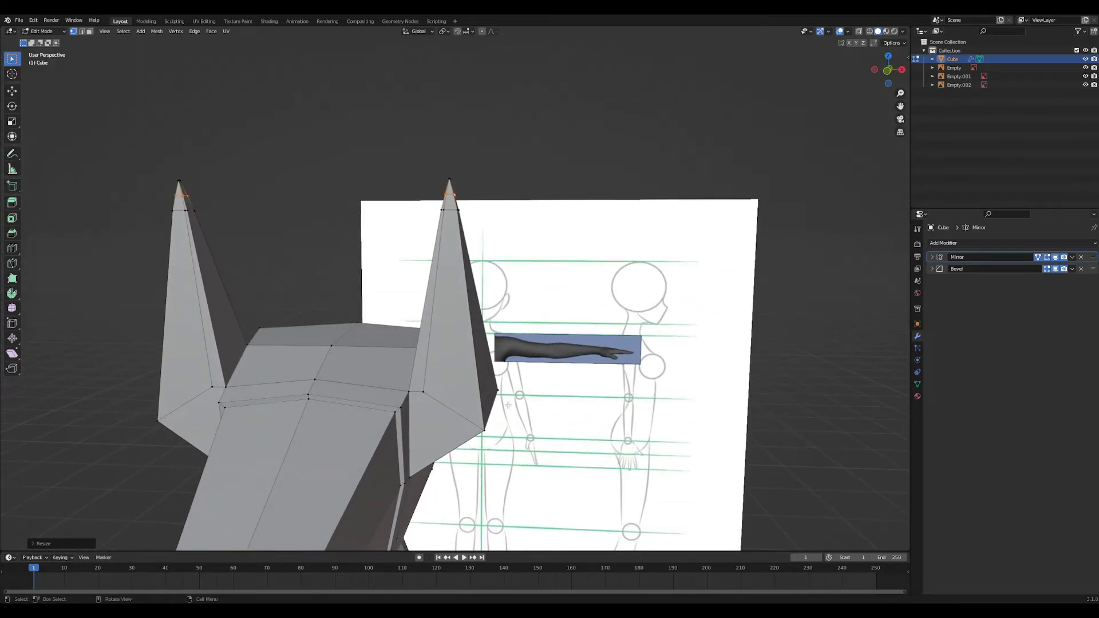
pyautogui.click(483, 430)
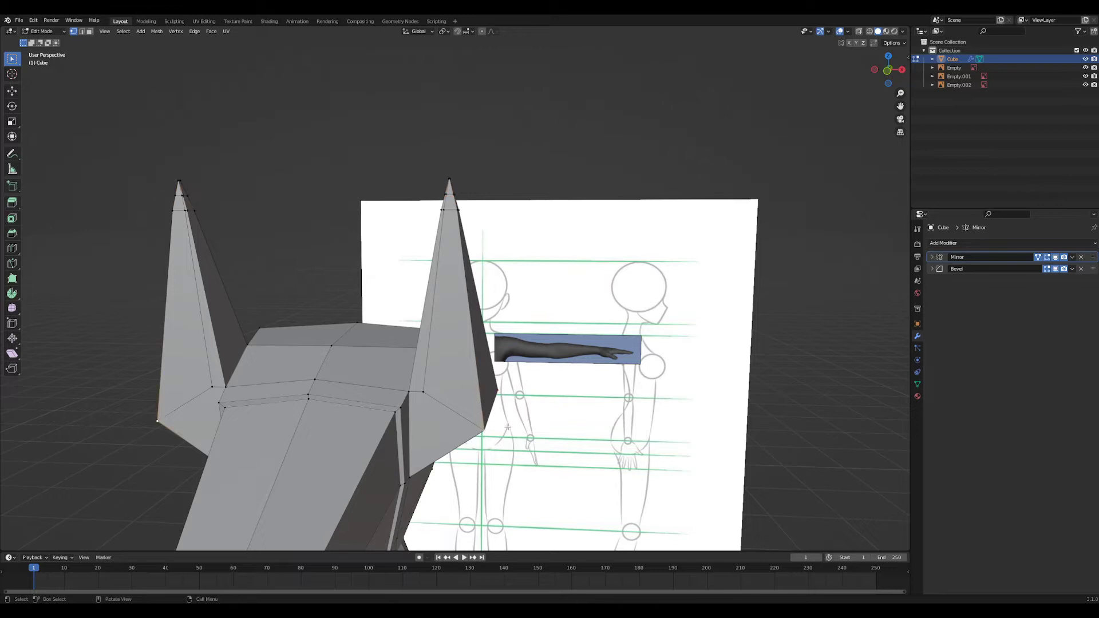
pyautogui.press('KP_1')
pyautogui.keyDown('ctrl'); pyautogui.moveTo(545, 479); pyautogui.dragTo(575, 432, button='middle'); pyautogui.keyUp('ctrl')
pyautogui.keyDown('shift'); pyautogui.moveTo(575, 432); pyautogui.dragTo(564, 329, button='middle'); pyautogui.keyUp('shift')
pyautogui.press('g')
pyautogui.press('z')
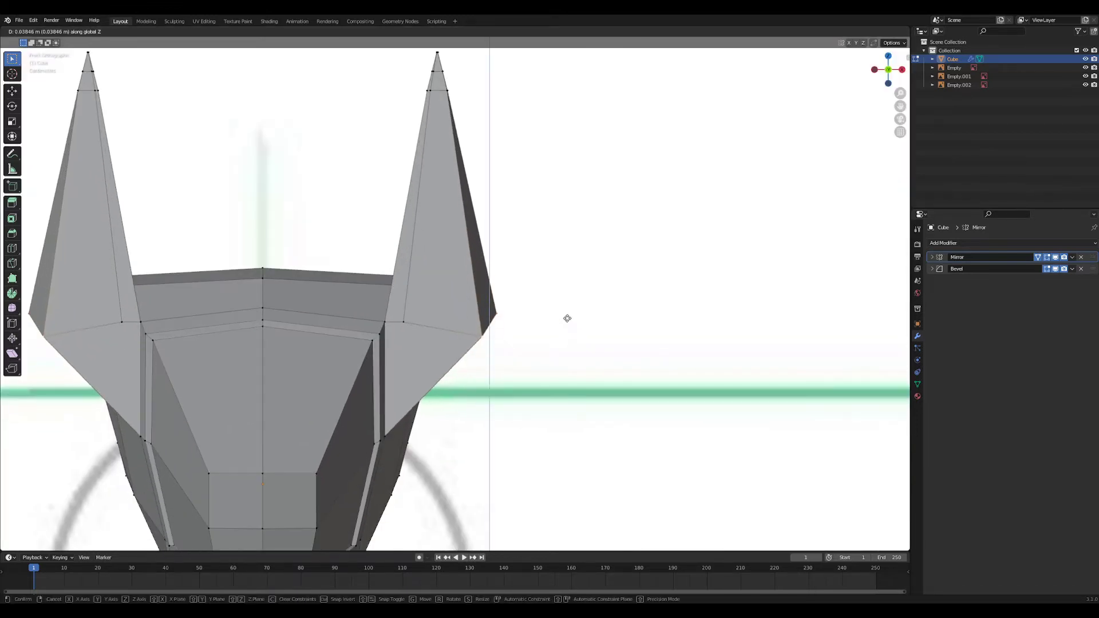
pyautogui.click(567, 302)
pyautogui.scroll(-1, 503, 367)
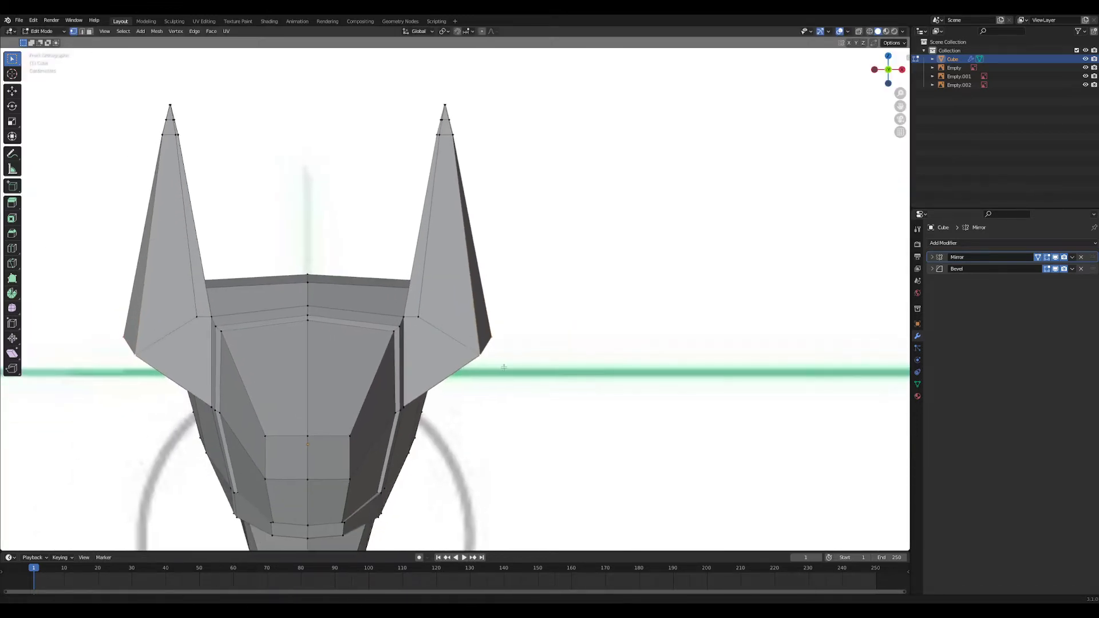
pyautogui.scroll(4, 504, 367)
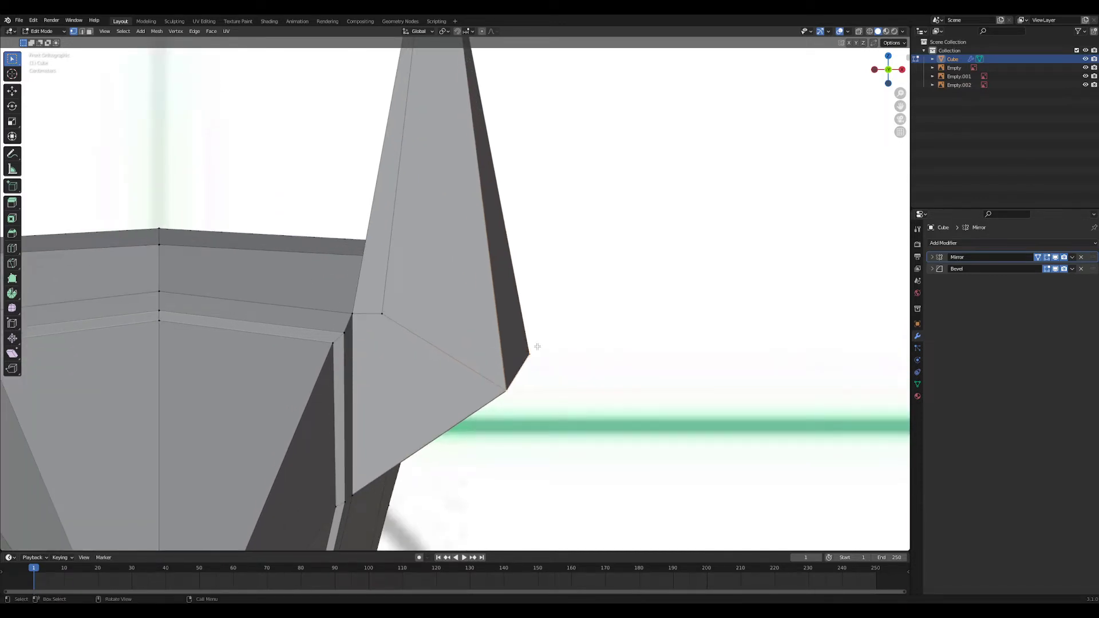
pyautogui.scroll(-5, 537, 346)
# - Add a loop cut around the main ear section and slide it down close to the ear's base
pyautogui.moveTo(523, 400)
pyautogui.mouseDown(button='middle')
pyautogui.moveTo(601, 405)
pyautogui.moveTo(536, 404)
pyautogui.moveTo(539, 389)
pyautogui.mouseUp(button='middle')
pyautogui.hotkey('ctrl', 'r')
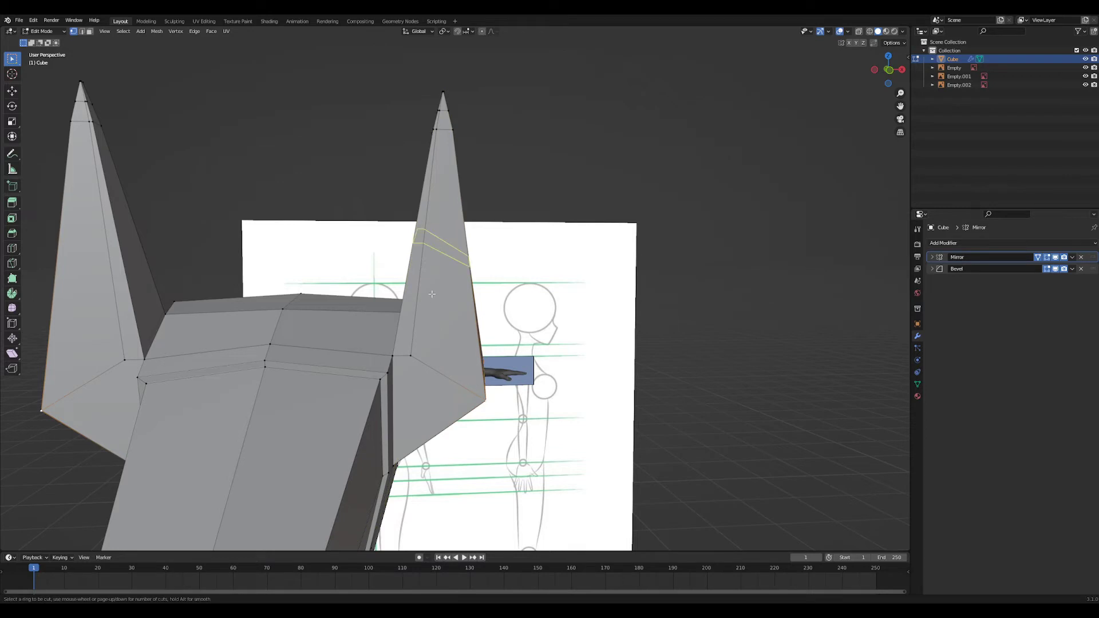
pyautogui.click(426, 250)
pyautogui.click(423, 338)
pyautogui.press('KP_1')
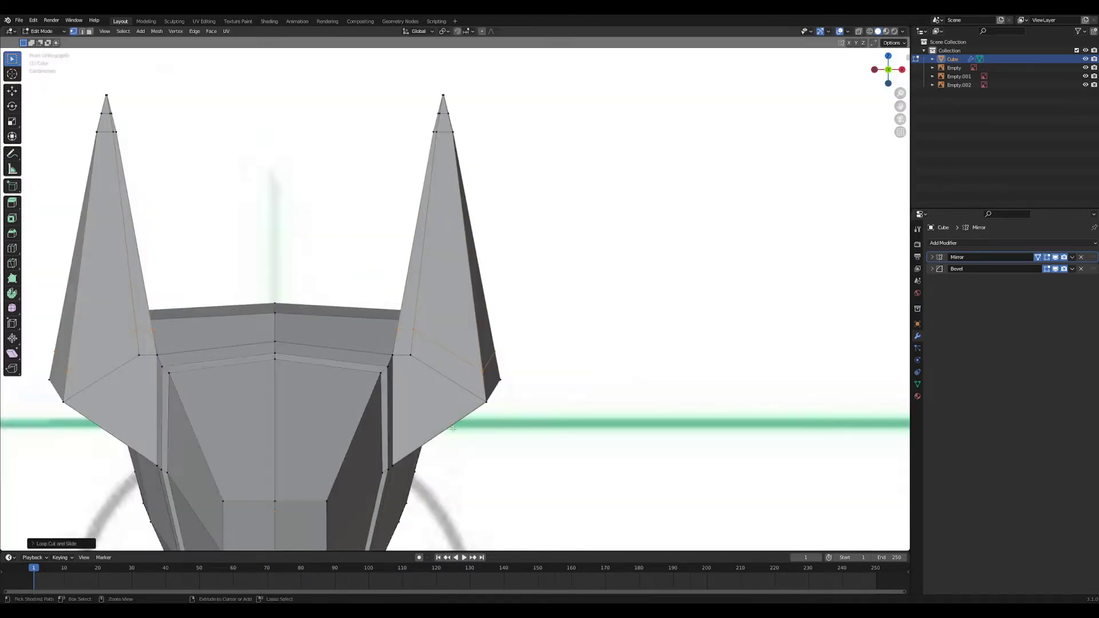
pyautogui.scroll(3, 528, 376)
pyautogui.press('g')
pyautogui.press('z')
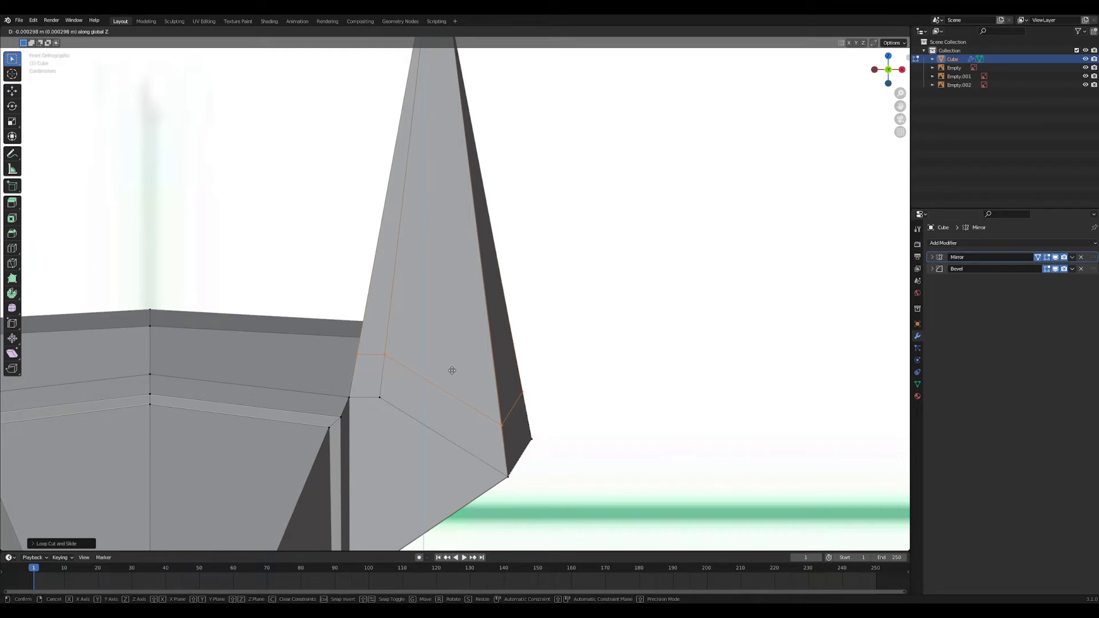
pyautogui.click(452, 370)
# - Slide the new loop's outer front and outer rear vertices up their edges, level with its inner vertices
pyautogui.click(506, 433)
pyautogui.press('g')
pyautogui.press('g')
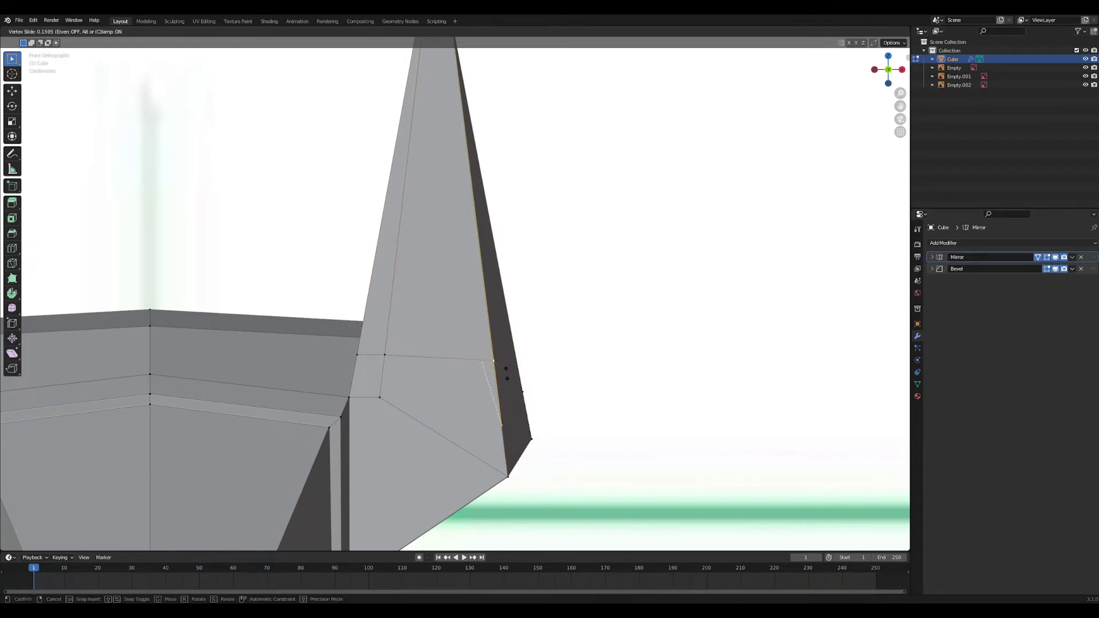
pyautogui.click(506, 368)
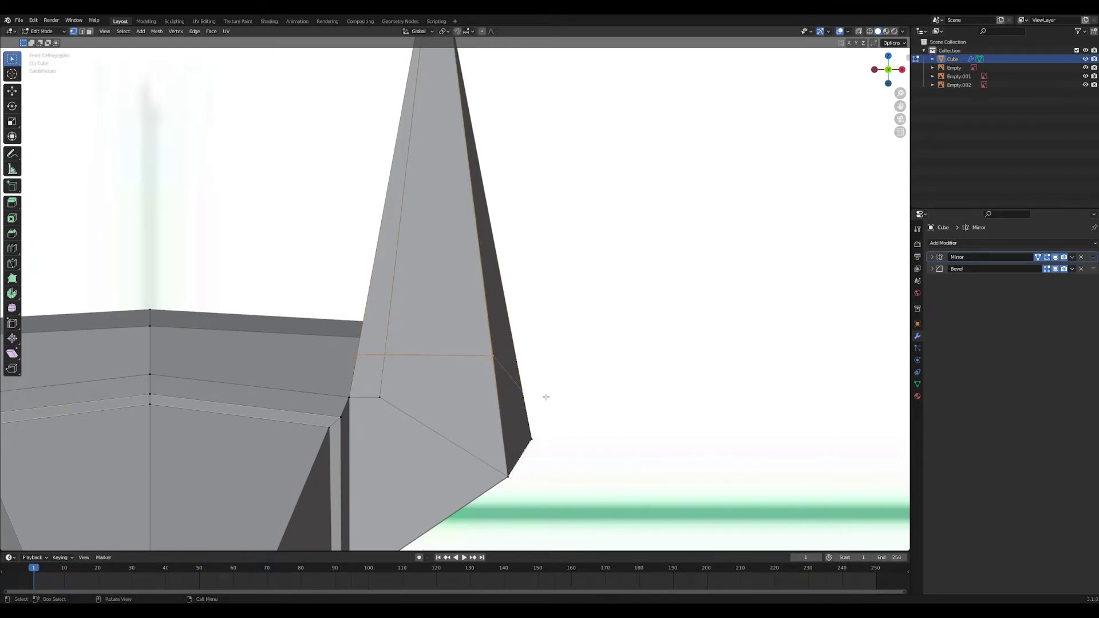
pyautogui.press('g')
pyautogui.press('g')
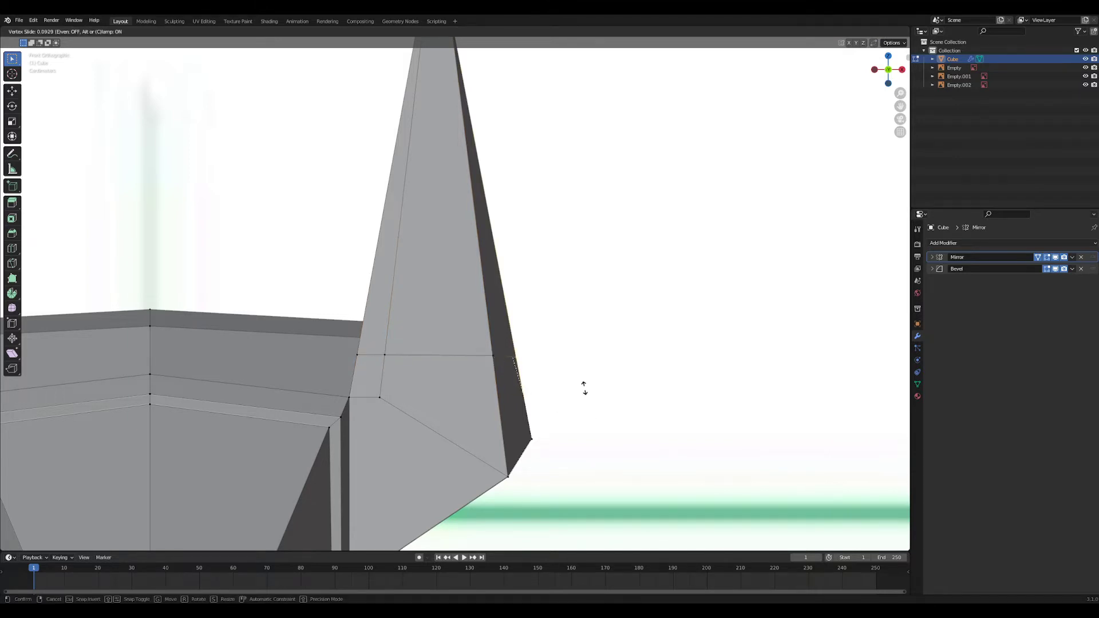
pyautogui.click(584, 388)
pyautogui.moveTo(584, 388); pyautogui.dragTo(362, 335, button='middle')
pyautogui.keyDown('alt'); pyautogui.click(362, 335); pyautogui.keyUp('alt')
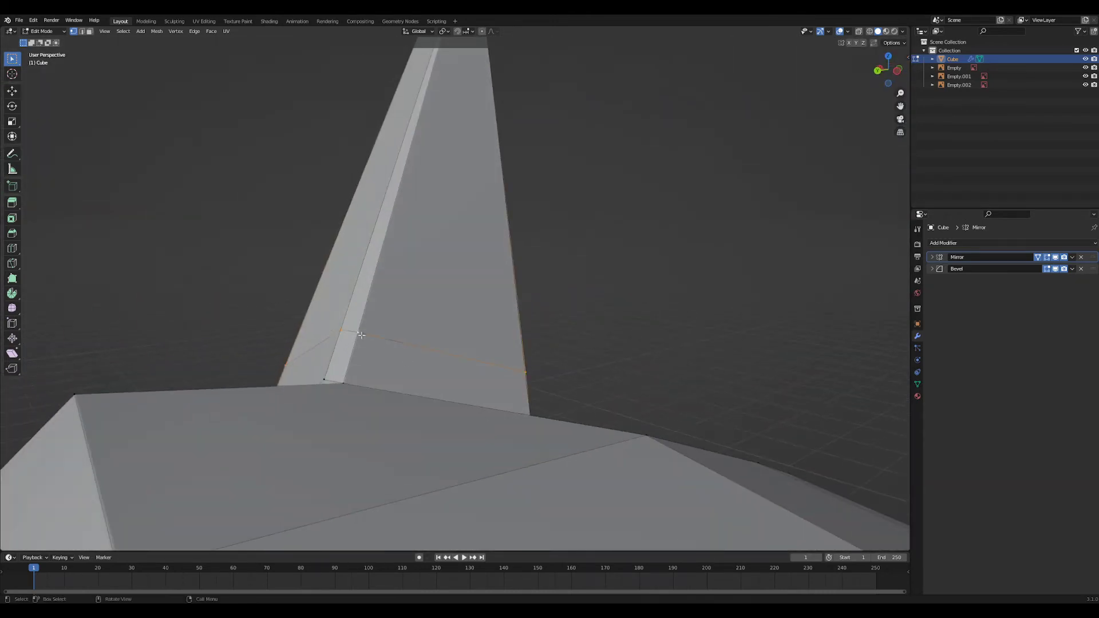
pyautogui.press('g')
pyautogui.press('g')
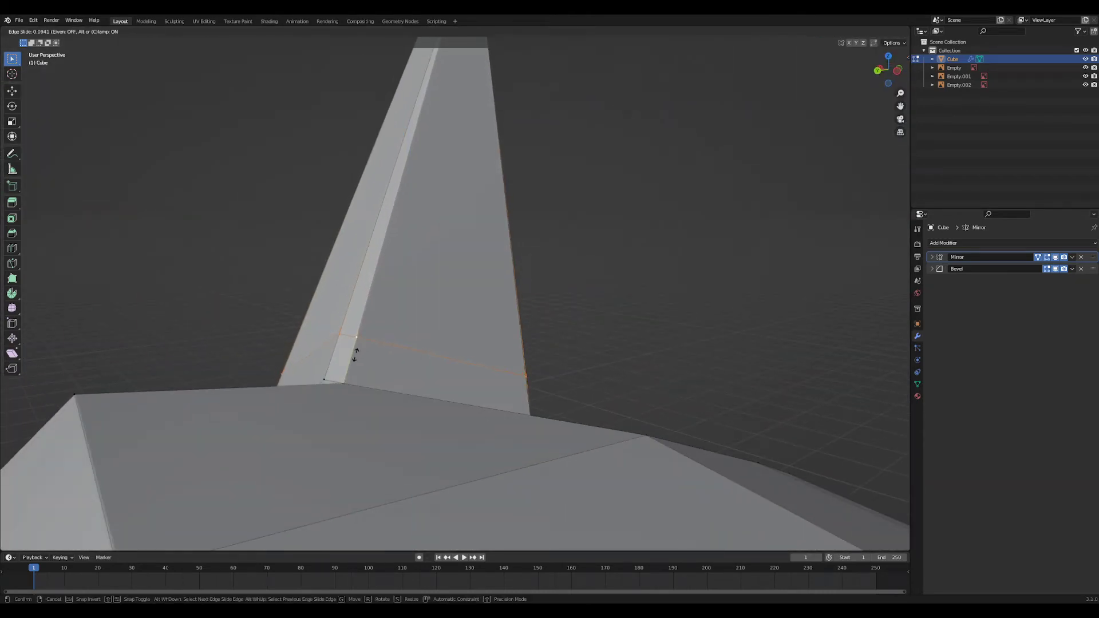
pyautogui.click(356, 351)
# - Slide the loop's two inner-side vertices down their edges, close to the top of the head
pyautogui.click(361, 339)
pyautogui.press('g')
pyautogui.press('g')
pyautogui.click(353, 365)
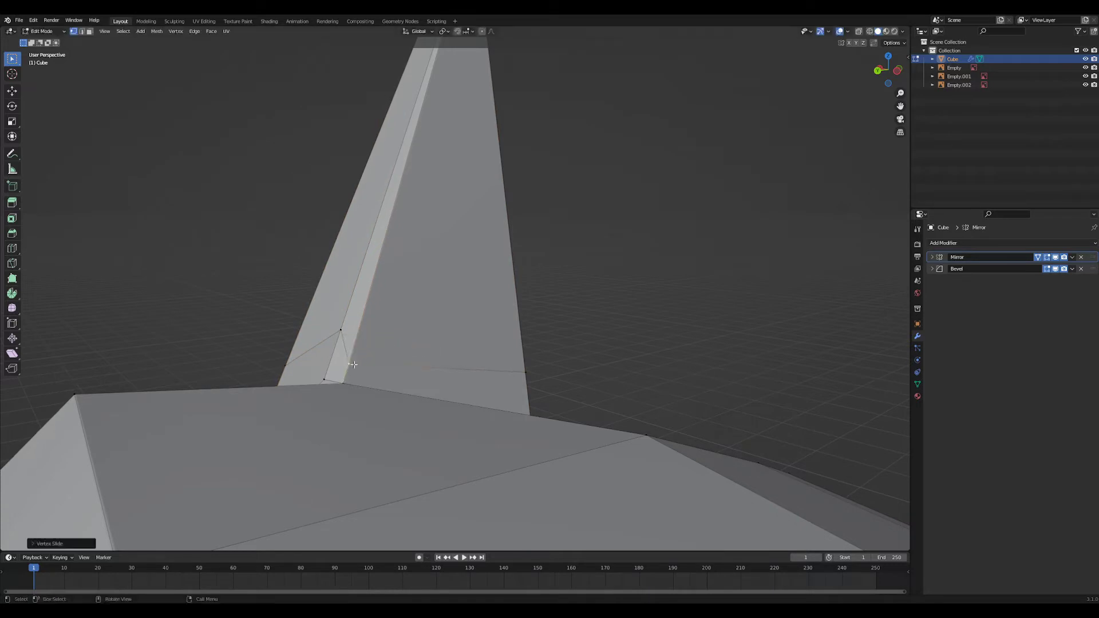
pyautogui.click(340, 332)
pyautogui.press('g')
pyautogui.press('g')
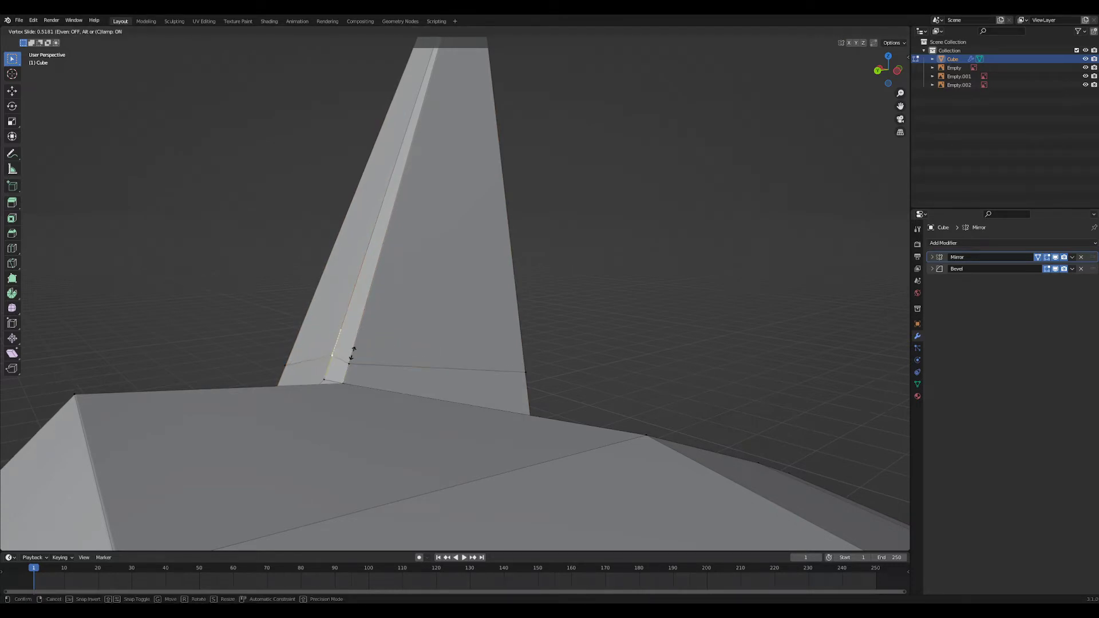
pyautogui.click(352, 362)
# - Check the adjusted ear from other angles and the whole character in Object Mode
pyautogui.moveTo(222, 396); pyautogui.dragTo(385, 420, button='middle')
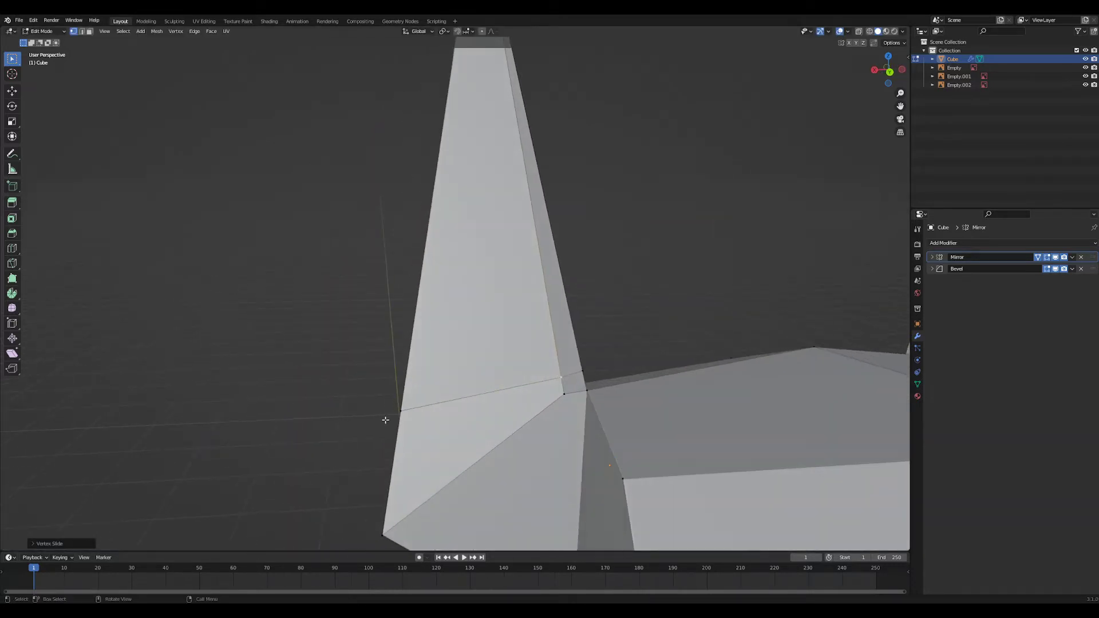
pyautogui.press('`')
pyautogui.click(394, 349)
pyautogui.moveTo(425, 371); pyautogui.dragTo(647, 17, button='middle')
pyautogui.click(398, 403)
pyautogui.scroll(-5, 670, 243)
pyautogui.moveTo(670, 242); pyautogui.dragTo(329, 217, button='middle')
pyautogui.press('Tab')
pyautogui.moveTo(607, 349); pyautogui.dragTo(573, 320, button='middle')
pyautogui.scroll(-3, 572, 321)
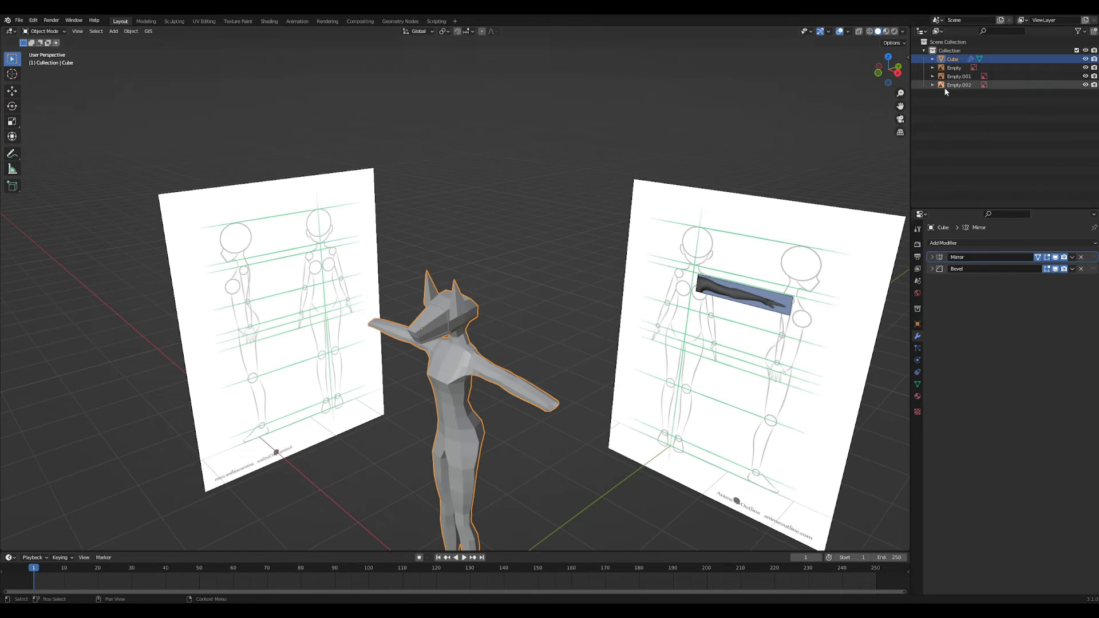
# - Rename the Cube object to Character
pyautogui.doubleClick(952, 59)
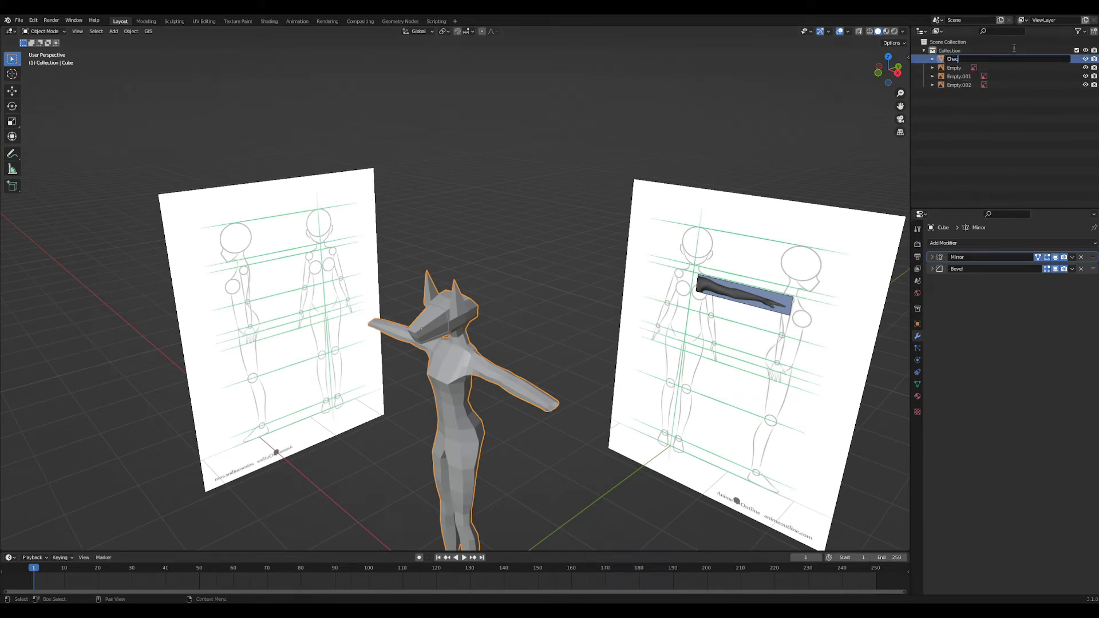
pyautogui.write('Character')
pyautogui.press('Return')
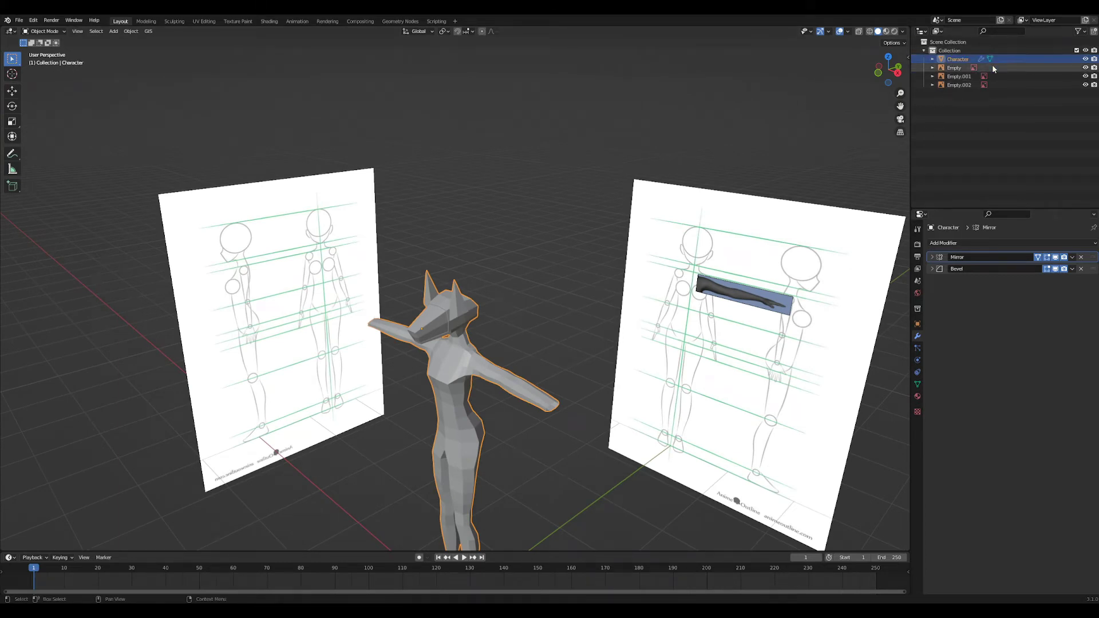
# - Add a collection named References under the scene collection
pyautogui.click(959, 98)
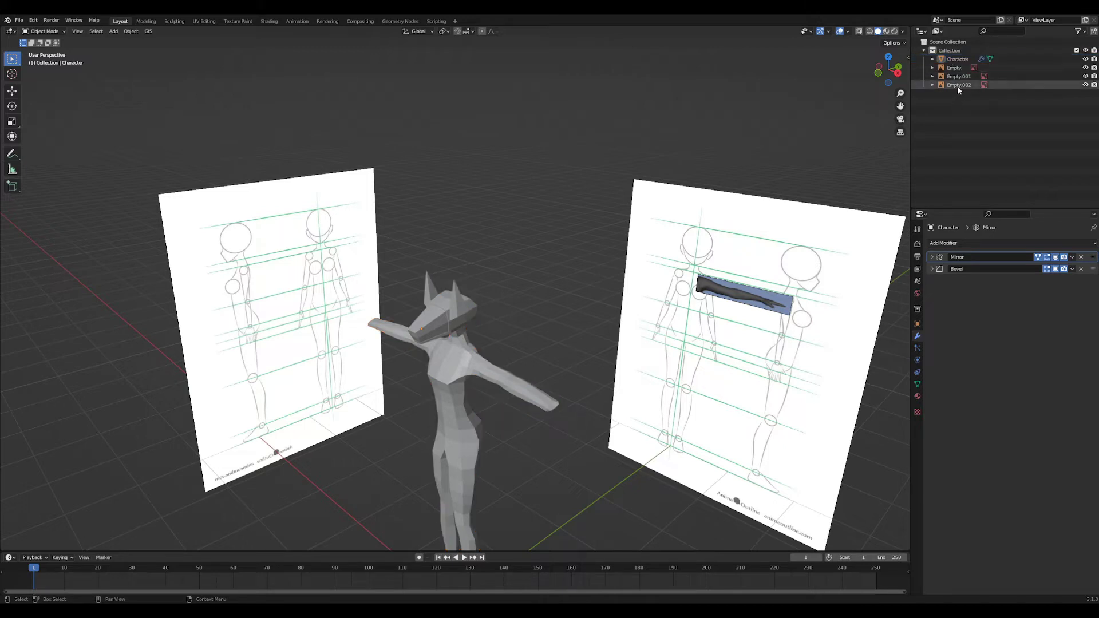
pyautogui.click(991, 43)
pyautogui.click(1094, 31)
pyautogui.click(956, 94)
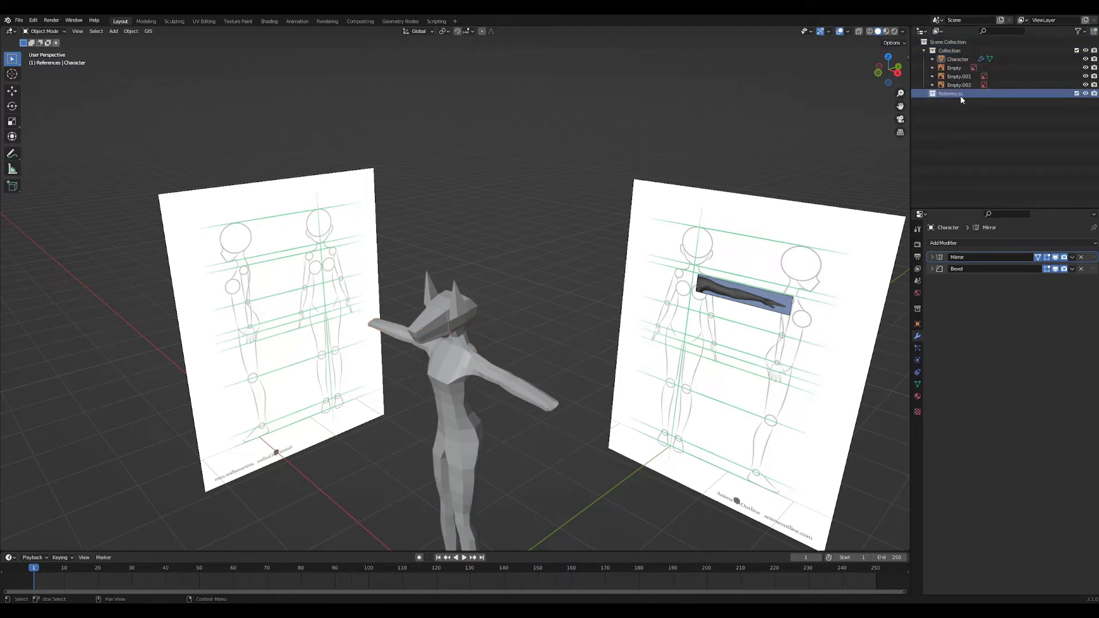
# - Move the three reference image empties into the References collection and exclude that collection from the view layer
pyautogui.click(955, 68)
pyautogui.keyDown('shift'); pyautogui.click(955, 86); pyautogui.keyUp('shift')
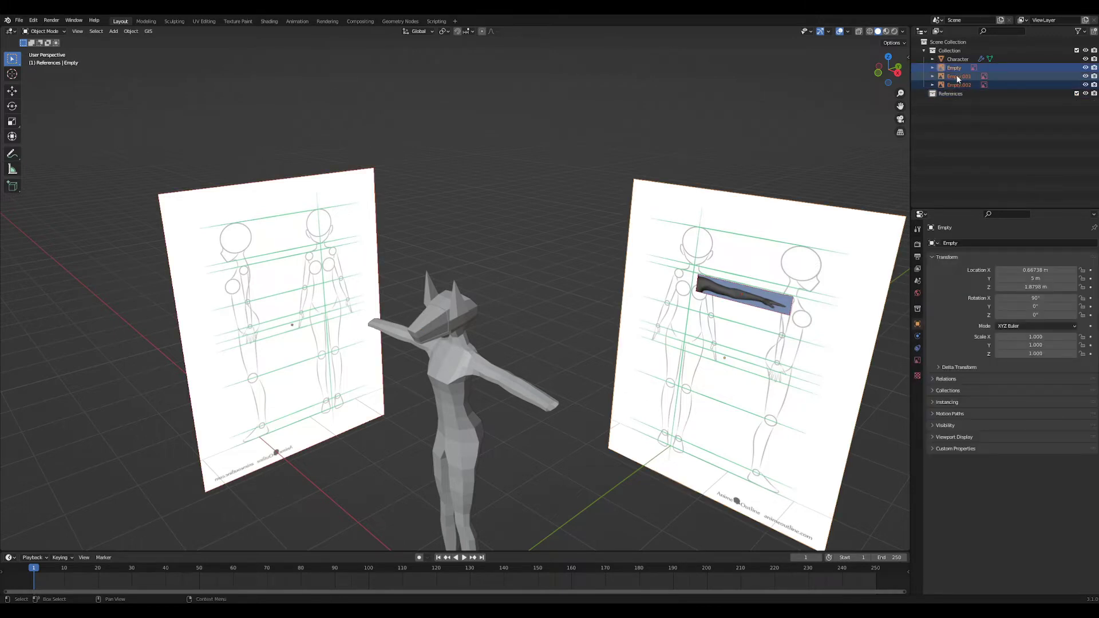
pyautogui.moveTo(958, 79); pyautogui.dragTo(954, 94)
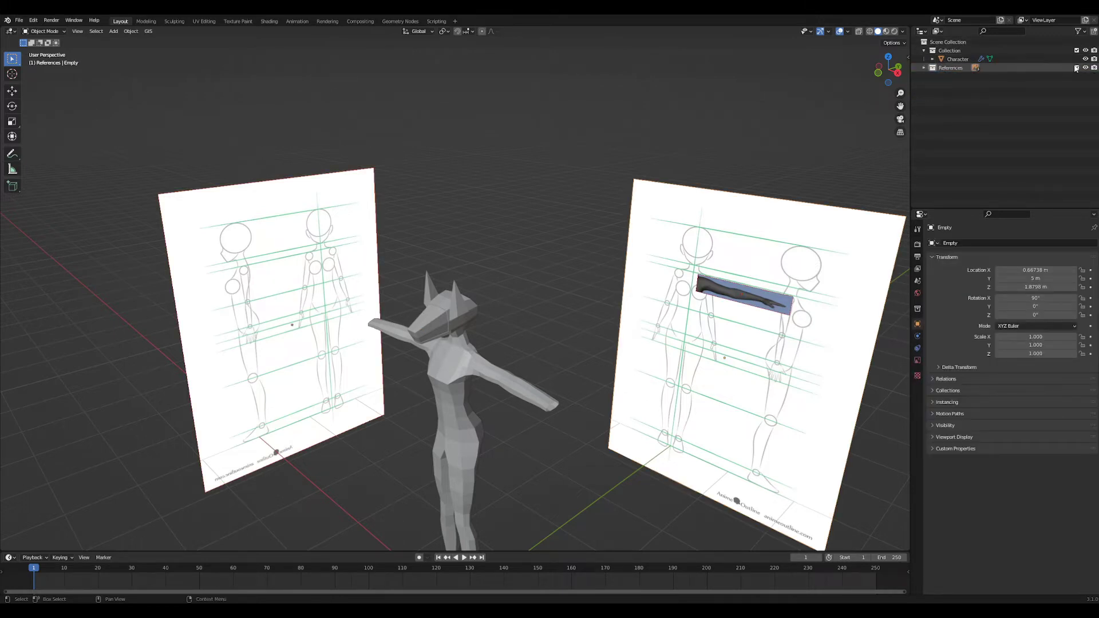
pyautogui.click(1076, 68)
# - Edit the Character mesh from the back view and slide the ear loop's outer rear vertex up until the rear cut is horizontal
pyautogui.keyDown('shift'); pyautogui.moveTo(515, 475); pyautogui.dragTo(534, 394, button='middle'); pyautogui.keyUp('shift')
pyautogui.scroll(5, 487, 298)
pyautogui.press('ctrl+KP_1')
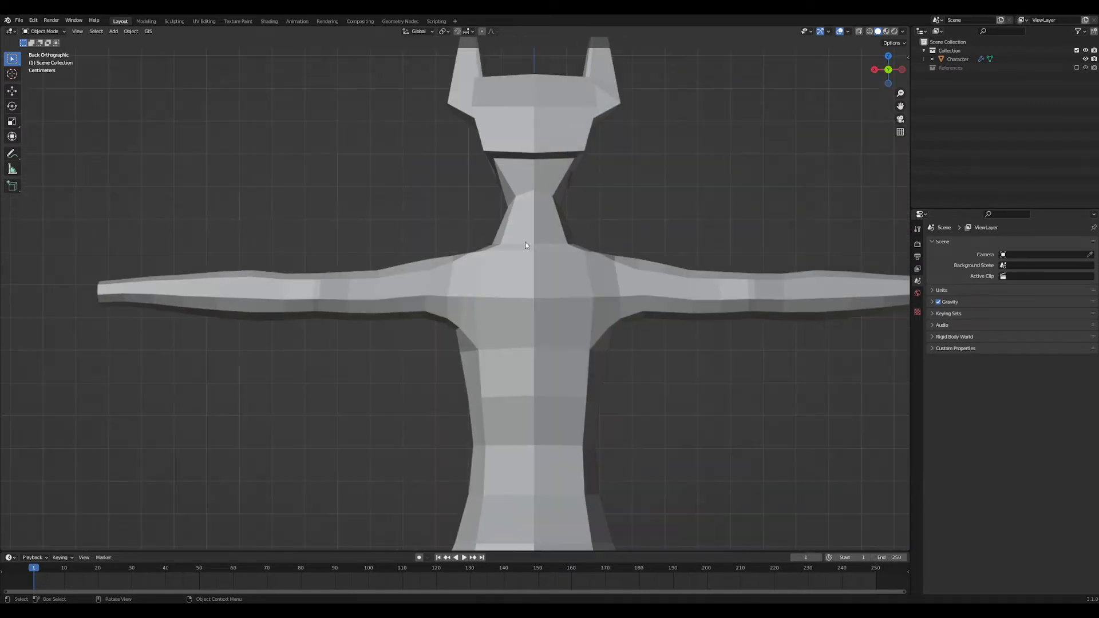
pyautogui.keyDown('ctrl'); pyautogui.moveTo(527, 242); pyautogui.dragTo(558, 207, button='middle'); pyautogui.keyUp('ctrl')
pyautogui.keyDown('shift'); pyautogui.moveTo(564, 197); pyautogui.dragTo(542, 422, button='middle'); pyautogui.keyUp('shift')
pyautogui.click(542, 422)
pyautogui.press('Tab')
pyautogui.keyDown('ctrl'); pyautogui.moveTo(555, 321); pyautogui.dragTo(549, 221, button='middle'); pyautogui.keyUp('ctrl')
pyautogui.keyDown('shift'); pyautogui.moveTo(539, 205); pyautogui.dragTo(541, 392, button='middle'); pyautogui.keyUp('shift')
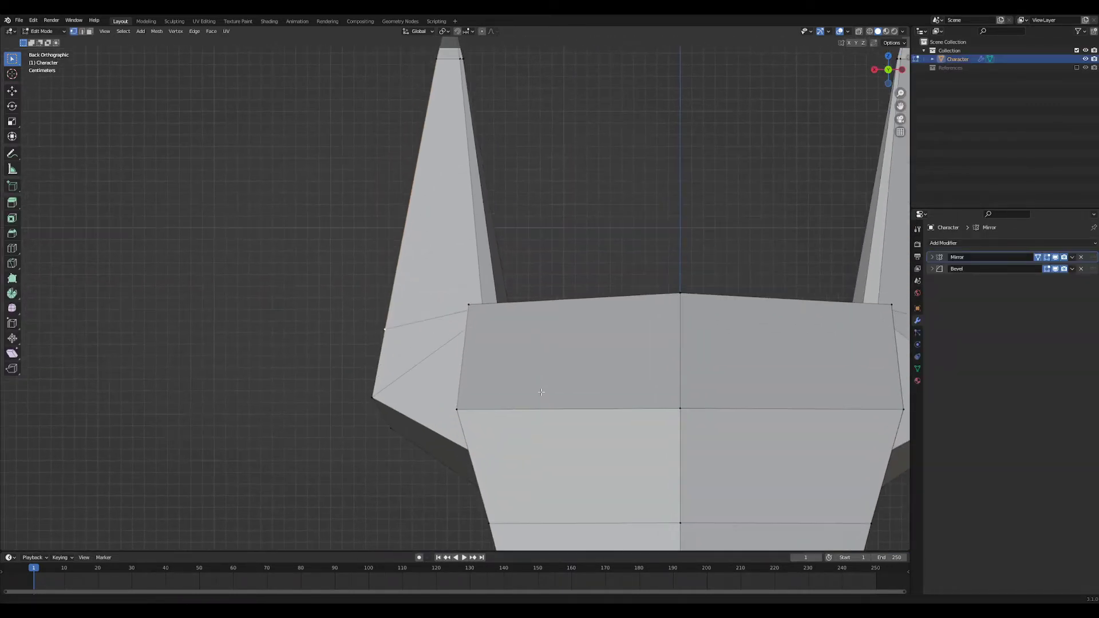
pyautogui.scroll(3, 541, 392)
pyautogui.press('g')
pyautogui.press('z')
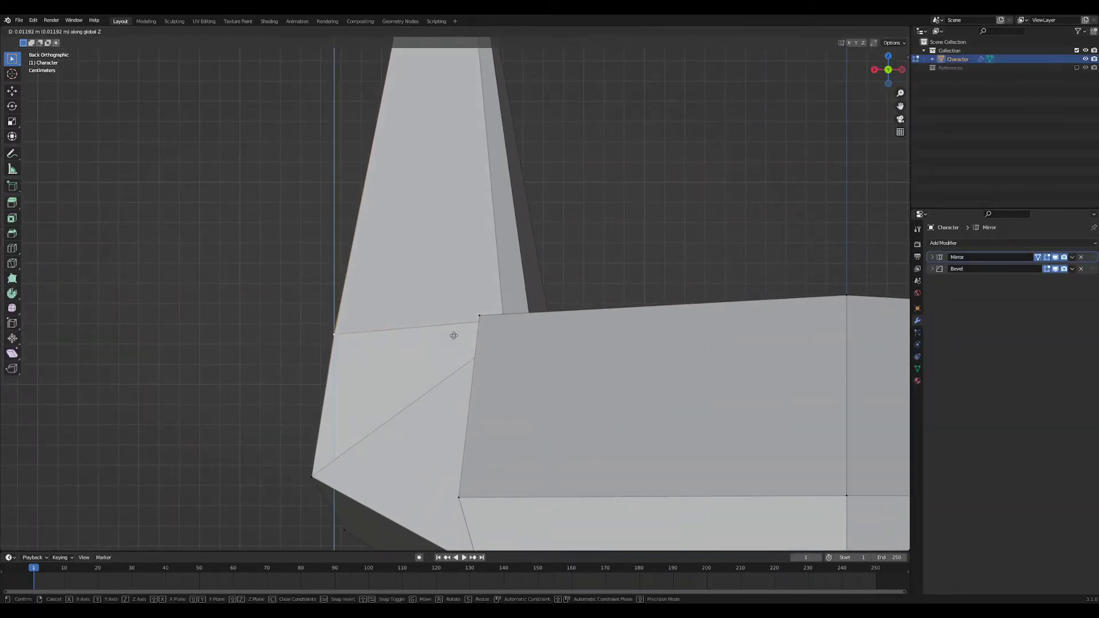
pyautogui.press('g')
pyautogui.click(467, 297)
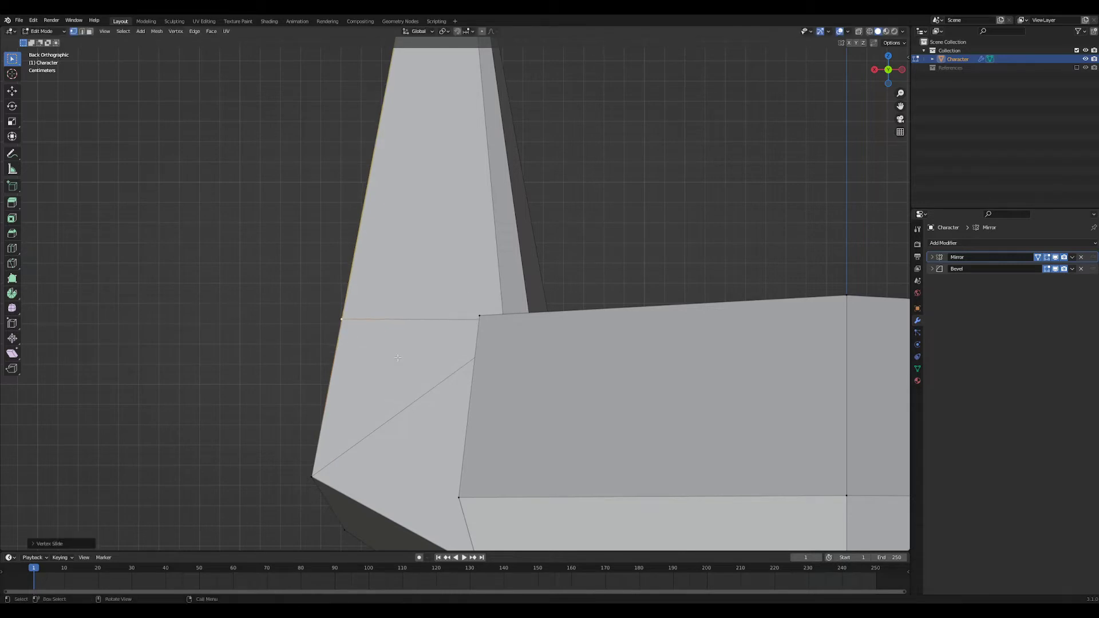
# - Slide the ear loop's outer rear vertex slightly further up its edge in the right side view
pyautogui.moveTo(468, 297); pyautogui.dragTo(415, 358, button='middle')
pyautogui.press('`')
pyautogui.click(272, 336)
pyautogui.keyDown('alt'); pyautogui.moveTo(299, 353); pyautogui.dragTo(518, 376, button='middle'); pyautogui.keyUp('alt')
pyautogui.scroll(1, 588, 346)
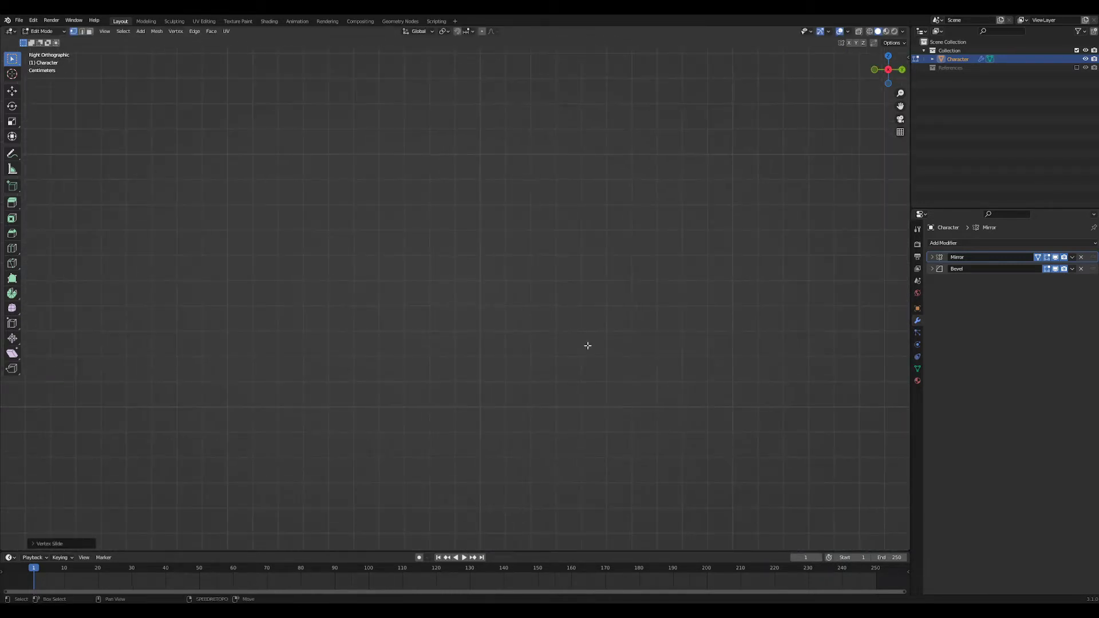
pyautogui.keyDown('shift'); pyautogui.moveTo(588, 346); pyautogui.dragTo(13, 352, button='middle'); pyautogui.keyUp('shift')
pyautogui.keyDown('shift'); pyautogui.moveTo(616, 265); pyautogui.dragTo(157, 230, button='middle'); pyautogui.keyUp('shift')
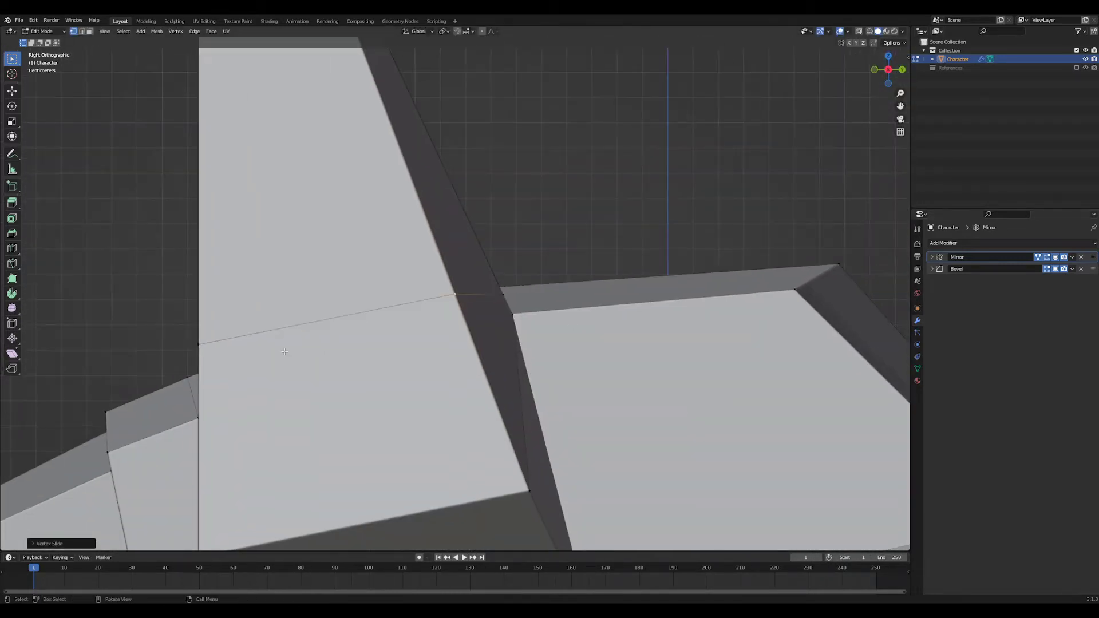
pyautogui.press('g')
pyautogui.press('g')
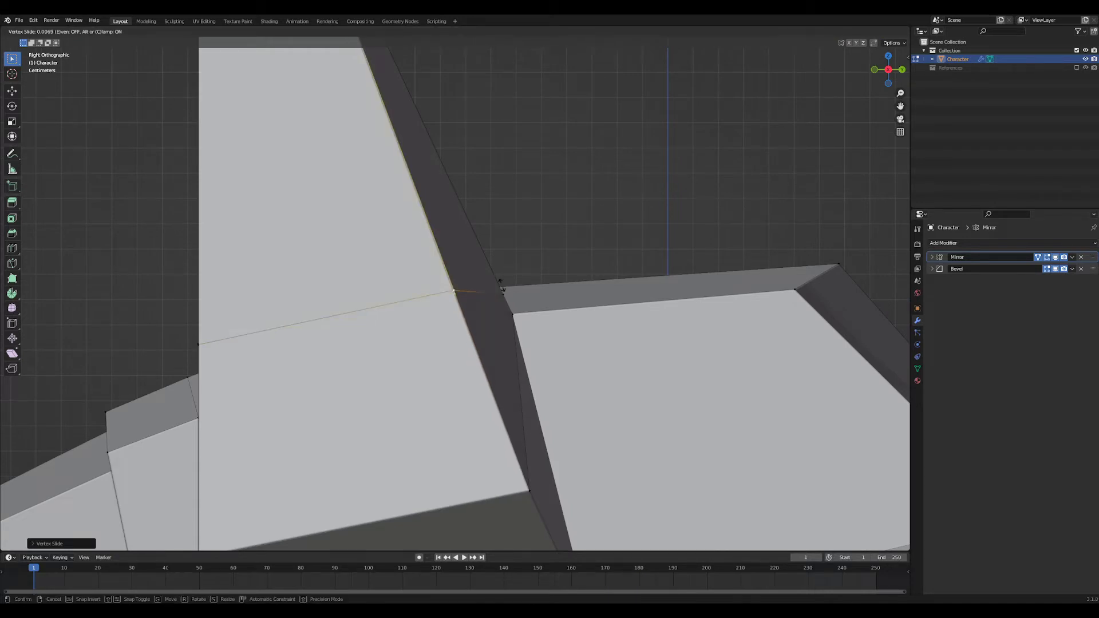
pyautogui.click(505, 288)
# - Slide the ear loop's outer front vertex up its edge until it is level with the rear vertex in the right side view
pyautogui.click(200, 342)
pyautogui.press('g')
pyautogui.press('g')
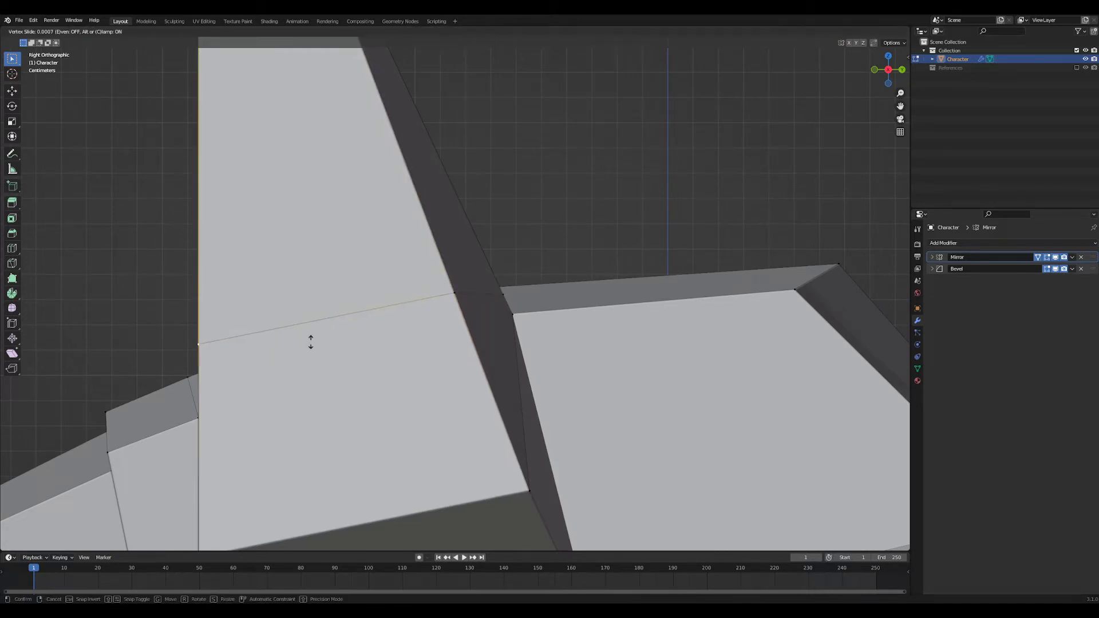
pyautogui.click(331, 294)
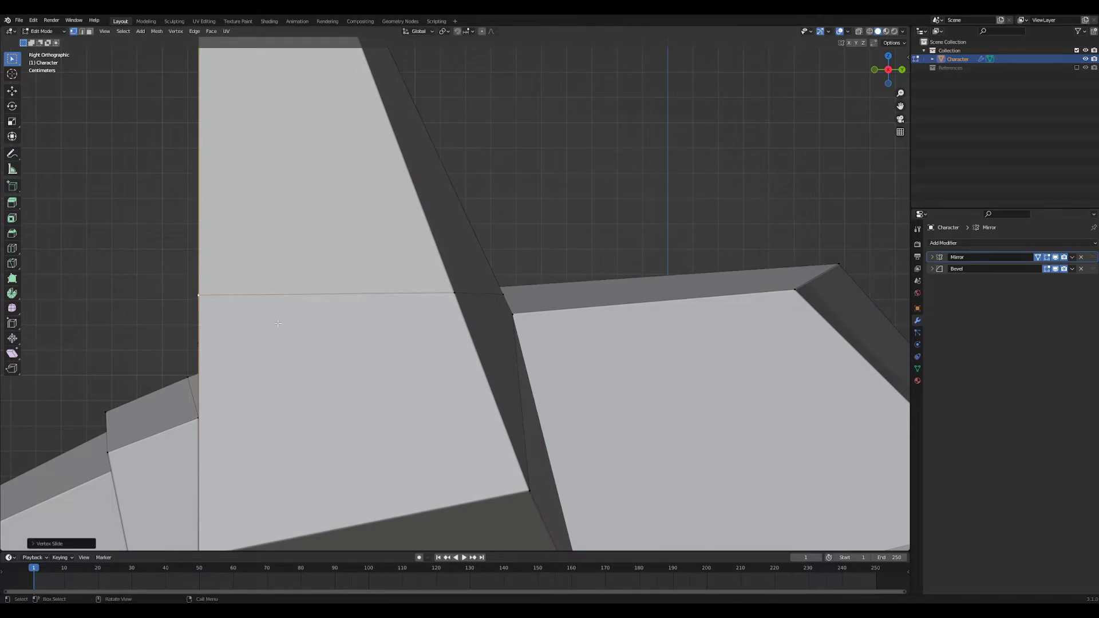
# - Slide the ear loop's inner front vertex up its edge in the front view to level the front cut
pyautogui.press('`')
pyautogui.click(301, 350)
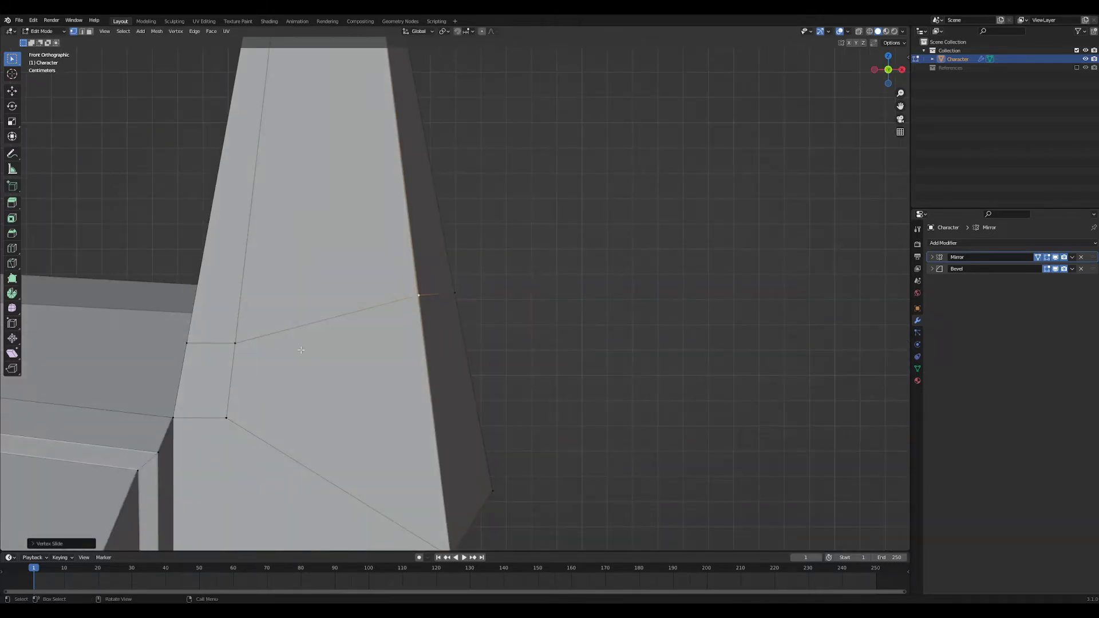
pyautogui.click(245, 346)
pyautogui.press('g')
pyautogui.press('g')
pyautogui.click(268, 288)
# - Select the whole ear edge loop and flatten it by scaling to 0 along Z
pyautogui.moveTo(268, 288); pyautogui.dragTo(338, 344, button='middle')
pyautogui.keyDown('alt'); pyautogui.click(579, 365); pyautogui.keyUp('alt')
pyautogui.press('s')
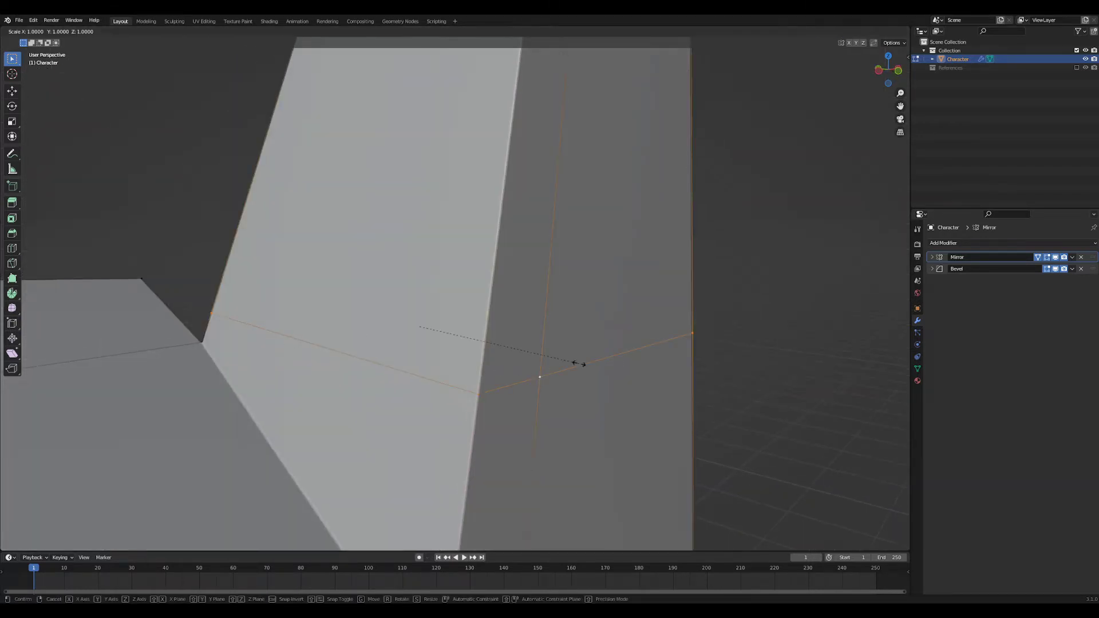
pyautogui.press('z')
pyautogui.press('0')
pyautogui.click(579, 365)
pyautogui.scroll(-5, 574, 353)
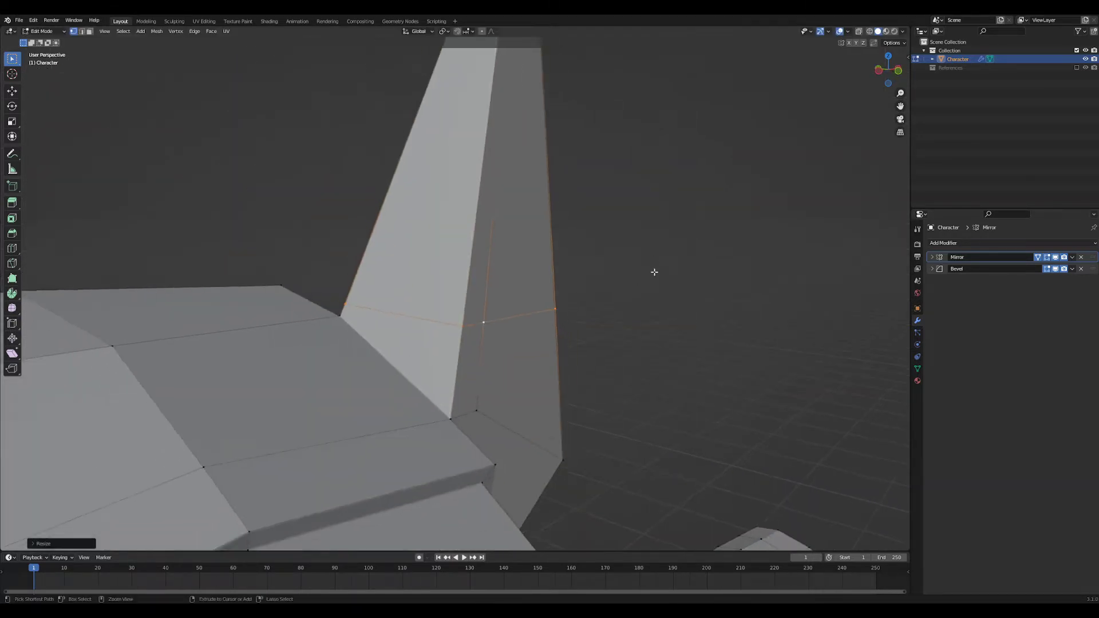
pyautogui.moveTo(653, 273); pyautogui.dragTo(544, 437, button='middle')
pyautogui.scroll(-3, 559, 404)
pyautogui.press('g')
pyautogui.press('g')
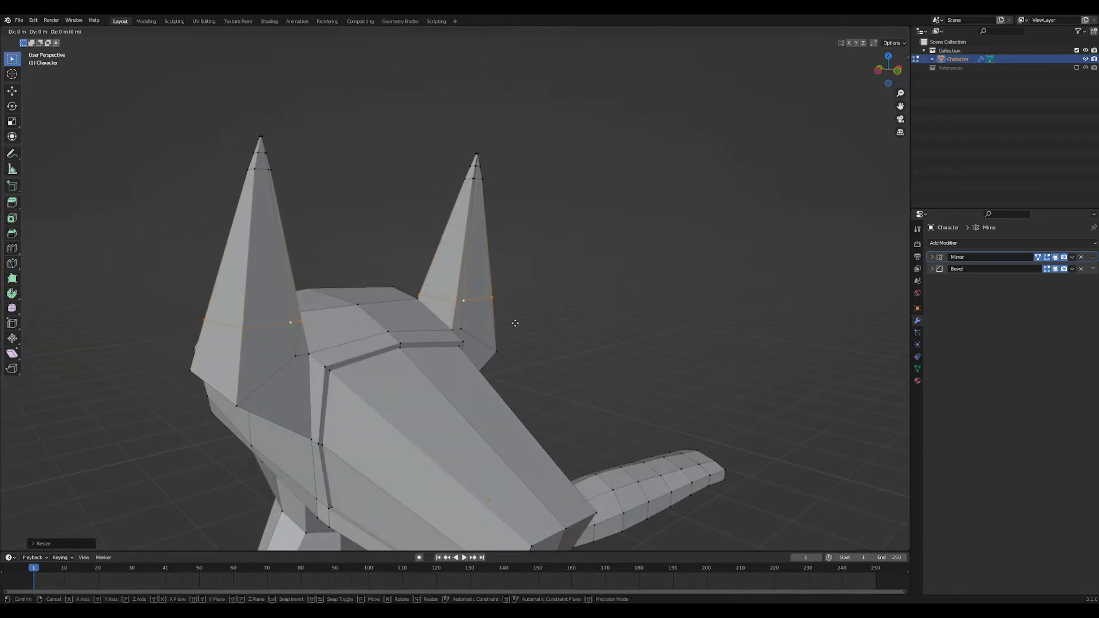
pyautogui.rightClick(517, 365)
pyautogui.scroll(-1, 544, 356)
pyautogui.moveTo(568, 345); pyautogui.dragTo(483, 398, button='middle')
pyautogui.scroll(6, 485, 397)
pyautogui.keyDown('shift'); pyautogui.moveTo(561, 372); pyautogui.dragTo(629, 331, button='middle'); pyautogui.keyUp('shift')
pyautogui.scroll(-4, 629, 331)
pyautogui.moveTo(552, 338); pyautogui.dragTo(527, 350, button='middle')
pyautogui.press('g')
pyautogui.click(479, 319)
pyautogui.hotkey('ctrl', 'z')
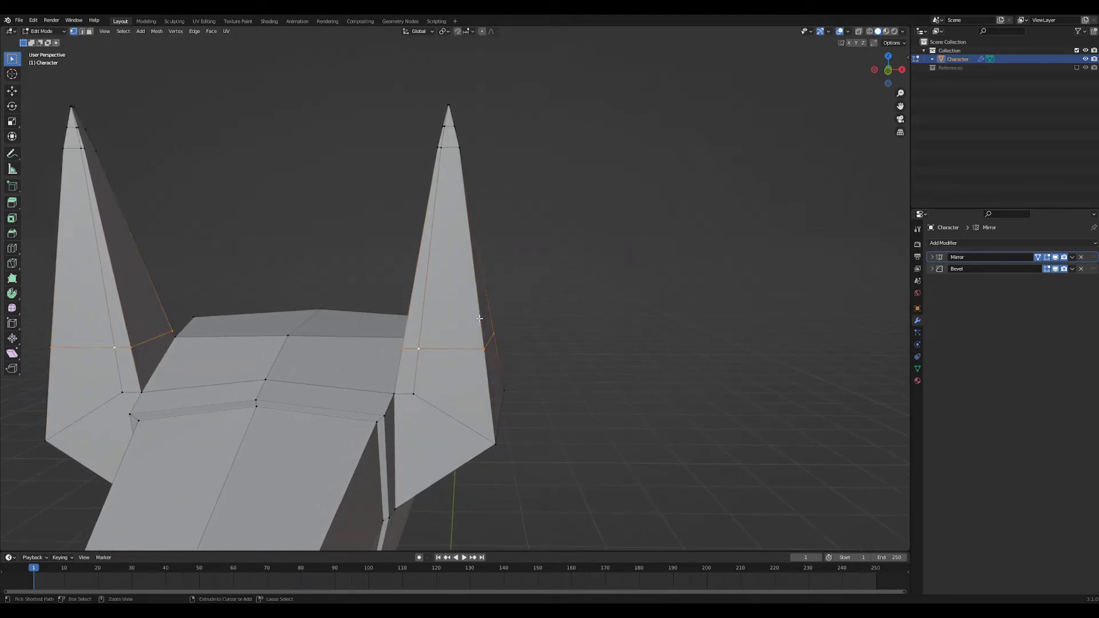
# - Delete the front faces of the ears from the leveled loop up to the tip
pyautogui.click(457, 304)
pyautogui.click(466, 118)
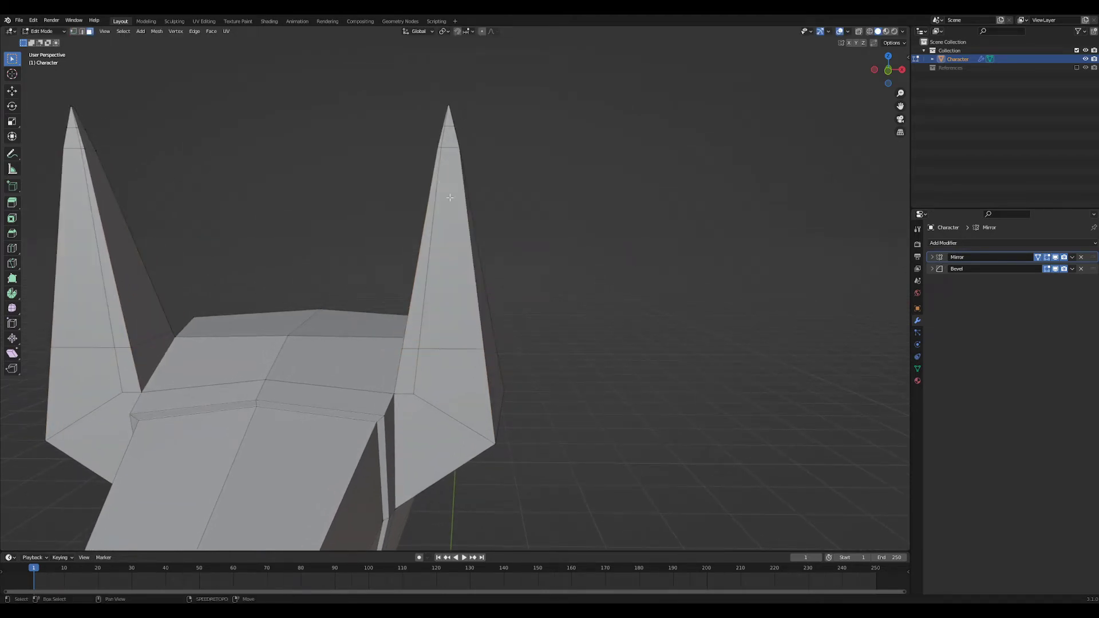
pyautogui.click(449, 196)
pyautogui.keyDown('shift'); pyautogui.click(434, 193); pyautogui.keyUp('shift')
pyautogui.hotkey('ctrl', 'z')
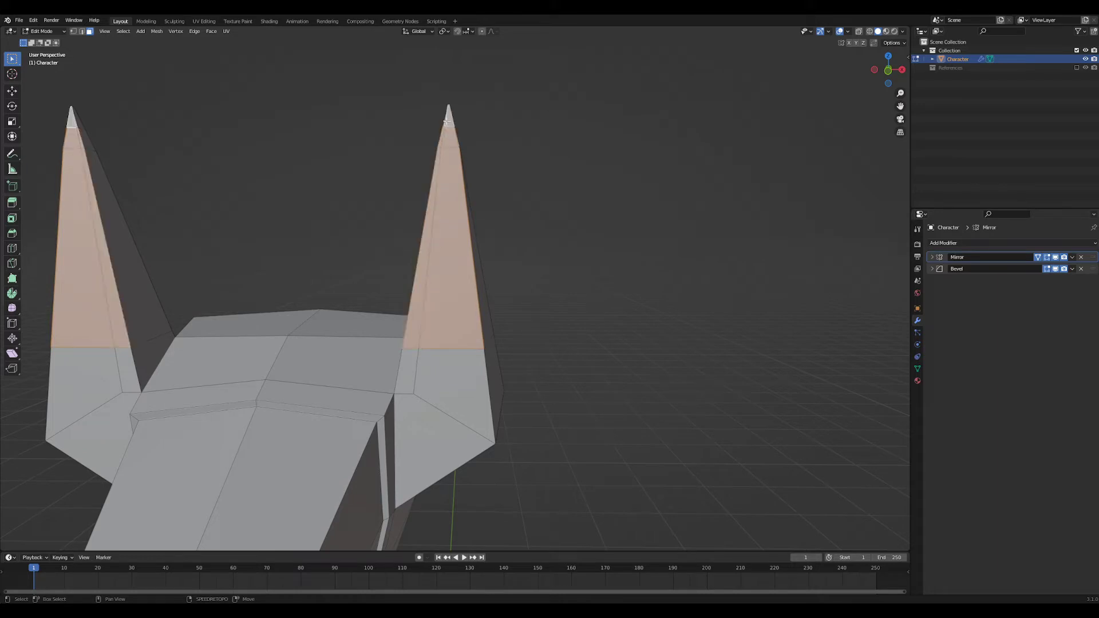
pyautogui.press('x')
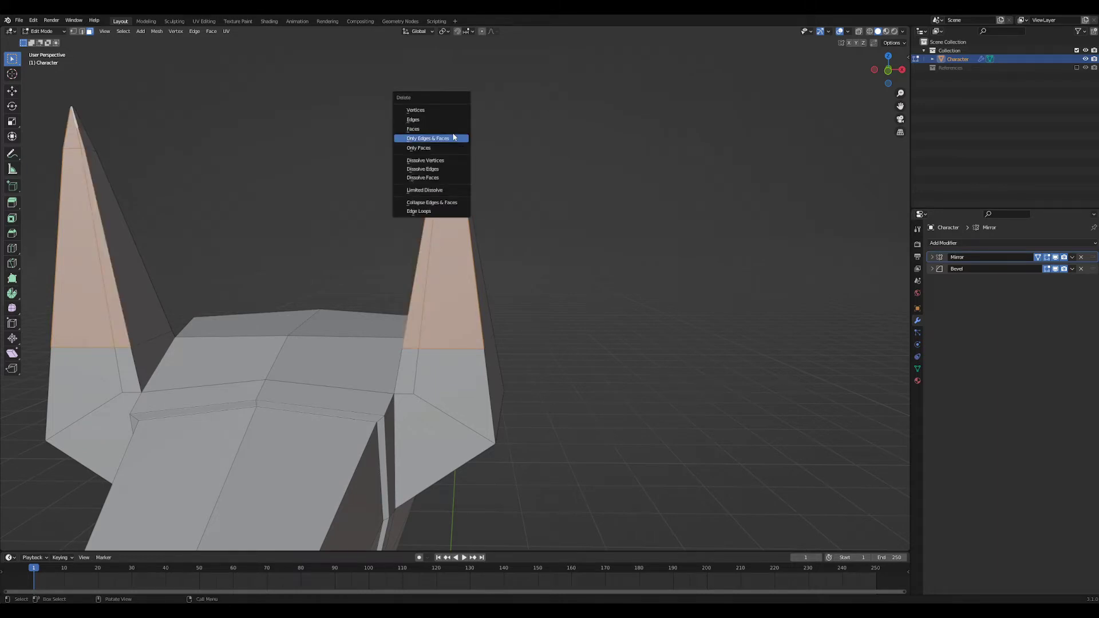
pyautogui.click(454, 136)
pyautogui.hotkey('ctrl', 'z')
pyautogui.hotkey('ctrl', 'alt', 'z')
pyautogui.click(449, 123)
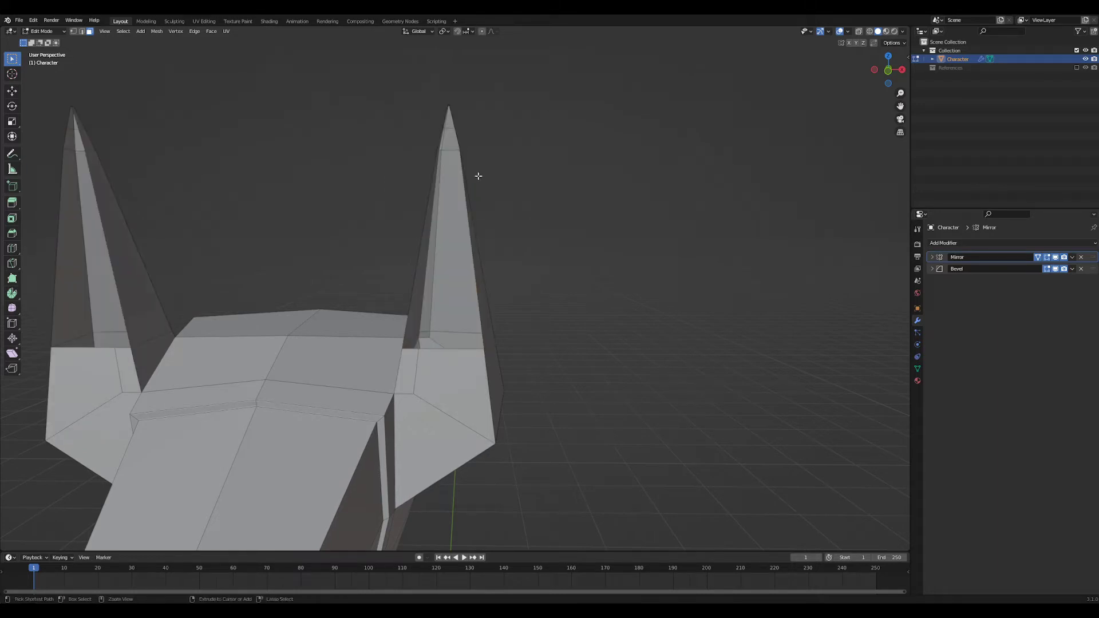
# - Extrude the boundary loop of the ear opening and scale it inward to about 0.85 to form a thin rim
pyautogui.moveTo(475, 174); pyautogui.dragTo(492, 284, button='middle')
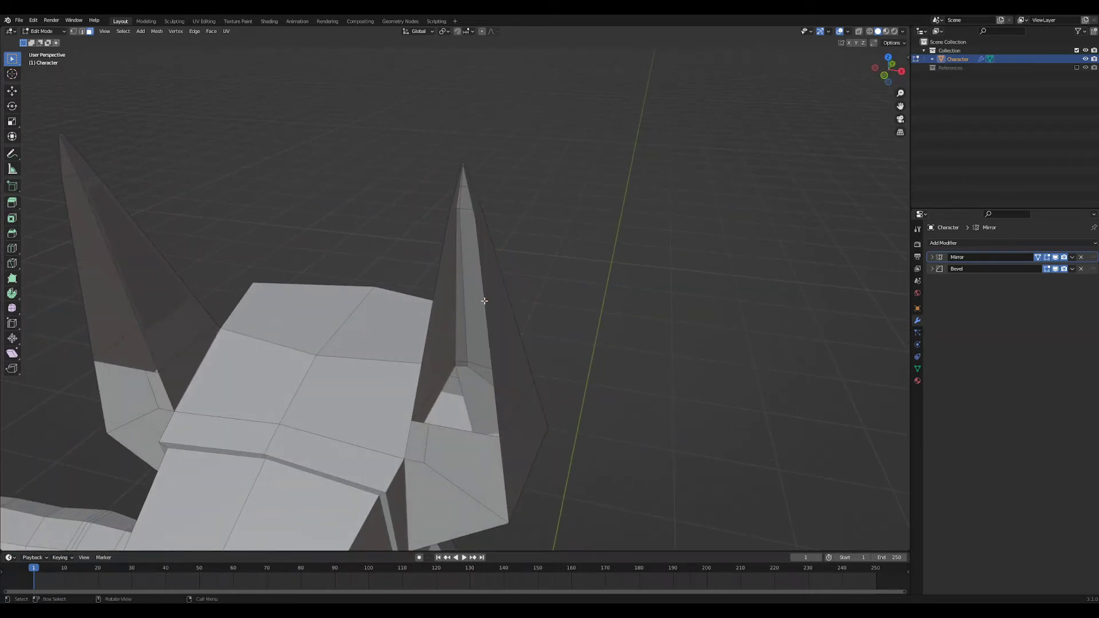
pyautogui.keyDown('alt'); pyautogui.click(487, 342); pyautogui.keyUp('alt')
pyautogui.moveTo(487, 359); pyautogui.dragTo(509, 352, button='middle')
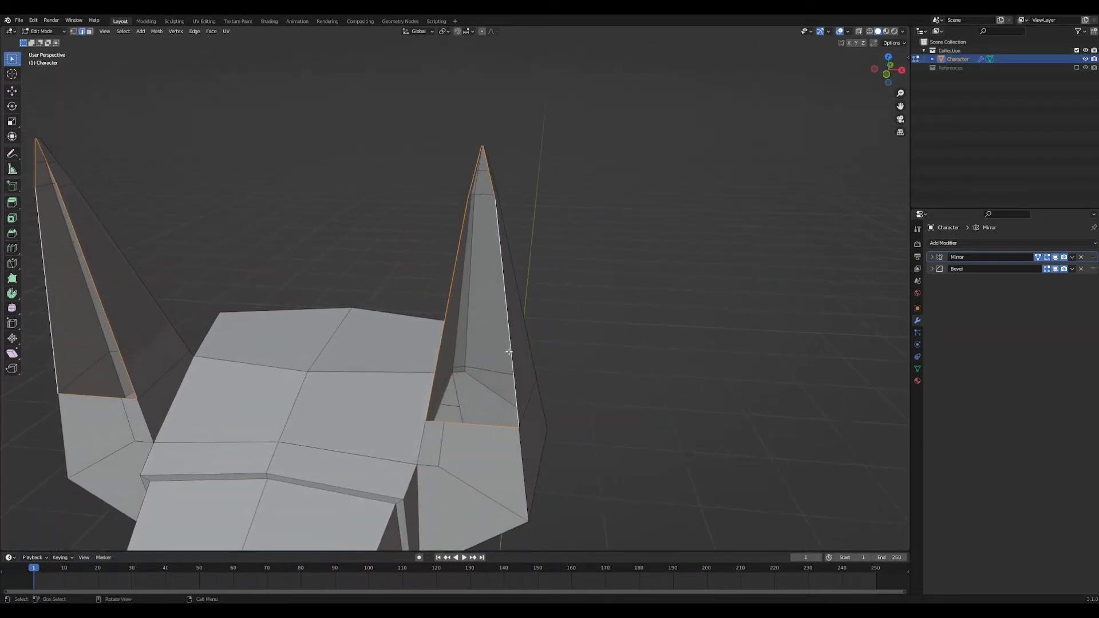
pyautogui.press('e')
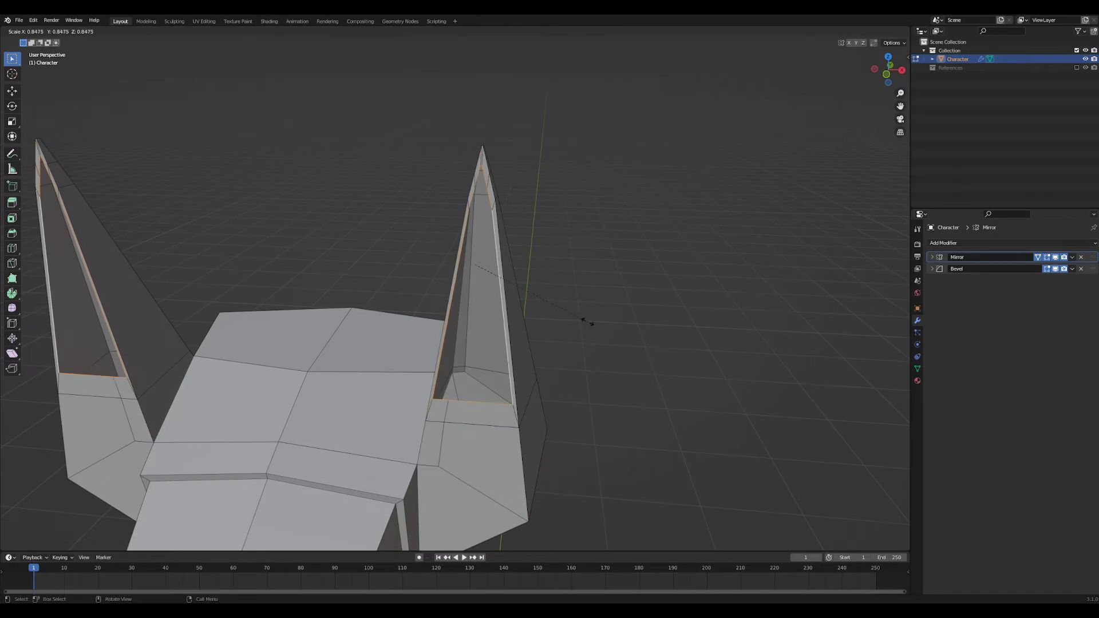
pyautogui.click(591, 322)
# - Move the bottom edge of the ear opening's inner rim down about 0.016 m along Z
pyautogui.moveTo(582, 329)
pyautogui.mouseDown(button='middle')
pyautogui.moveTo(592, 327)
pyautogui.moveTo(581, 314)
pyautogui.moveTo(588, 353)
pyautogui.moveTo(580, 336)
pyautogui.mouseUp(button='middle')
pyautogui.scroll(2, 581, 314)
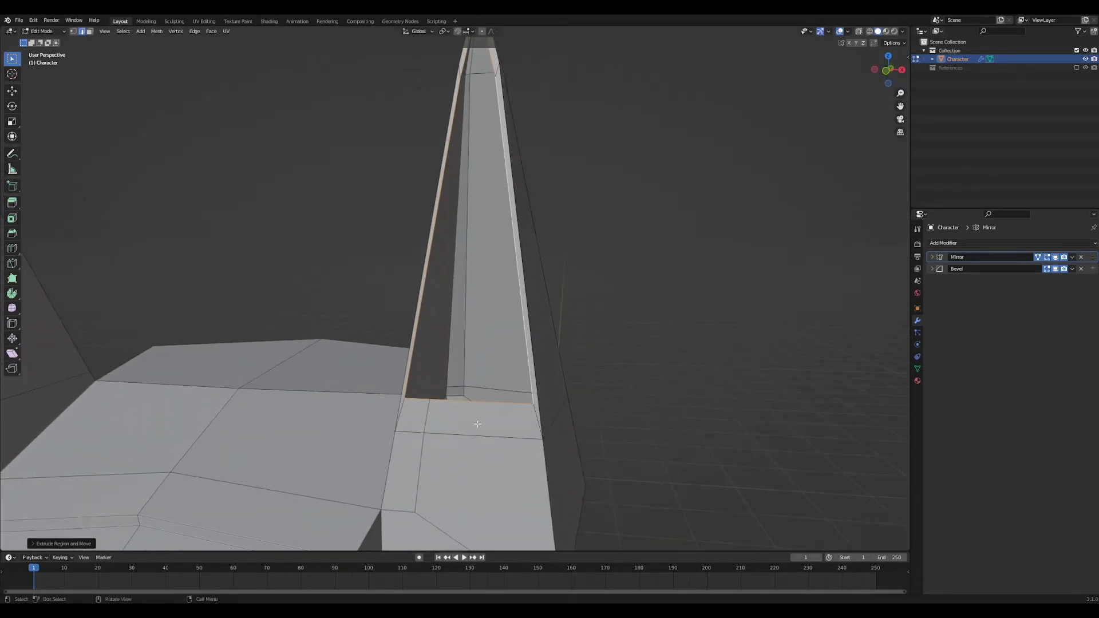
pyautogui.press('g')
pyautogui.press('z')
pyautogui.rightClick(559, 388)
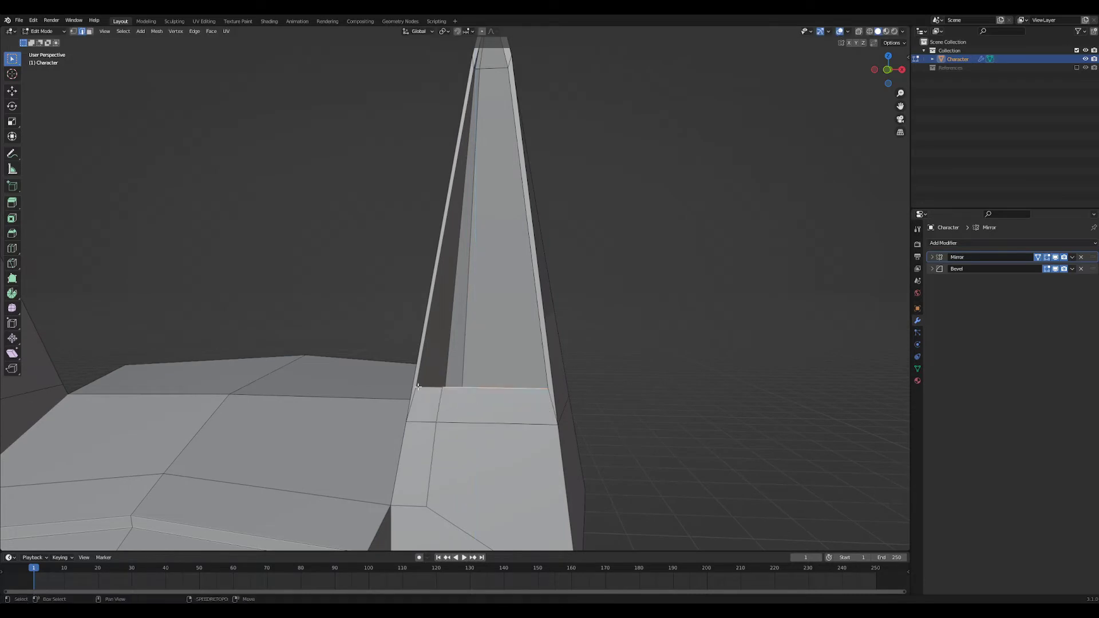
pyautogui.press('g')
pyautogui.press('z')
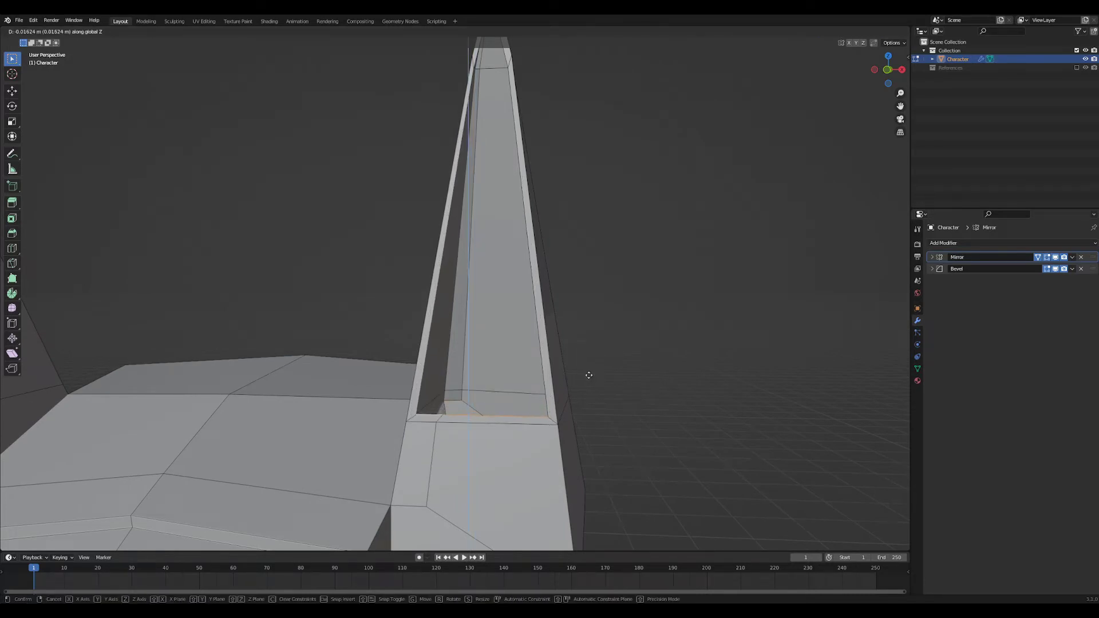
pyautogui.click(589, 375)
# - Extrude the ear opening's inner rim loop along Y into the ear
pyautogui.moveTo(586, 373); pyautogui.dragTo(498, 432, button='middle')
pyautogui.moveTo(458, 315); pyautogui.dragTo(402, 356, button='middle')
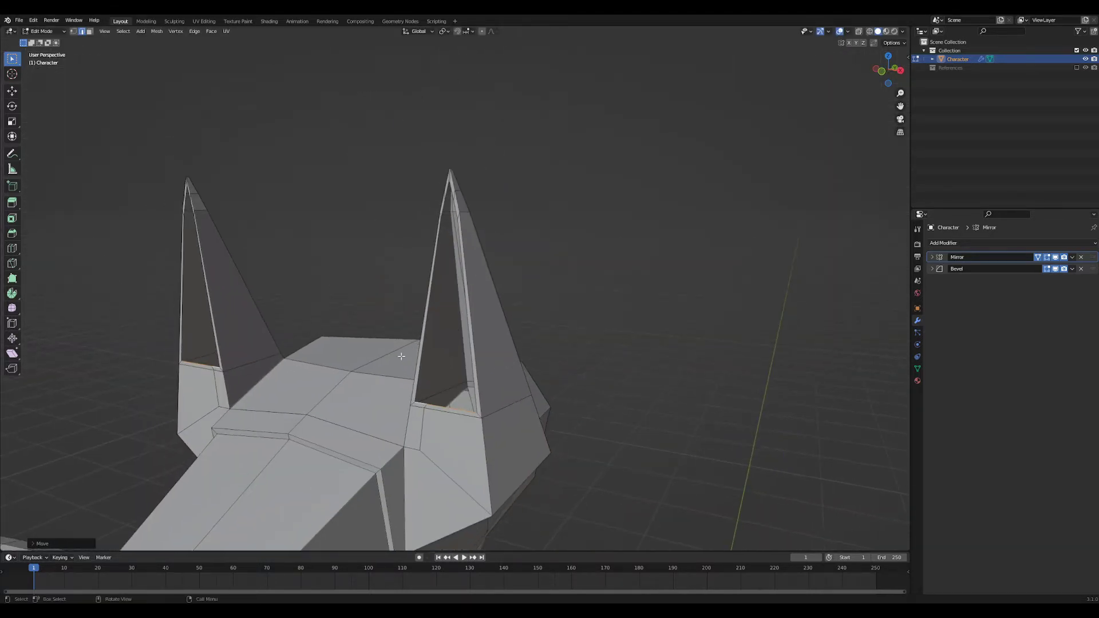
pyautogui.keyDown('alt'); pyautogui.click(420, 364); pyautogui.keyUp('alt')
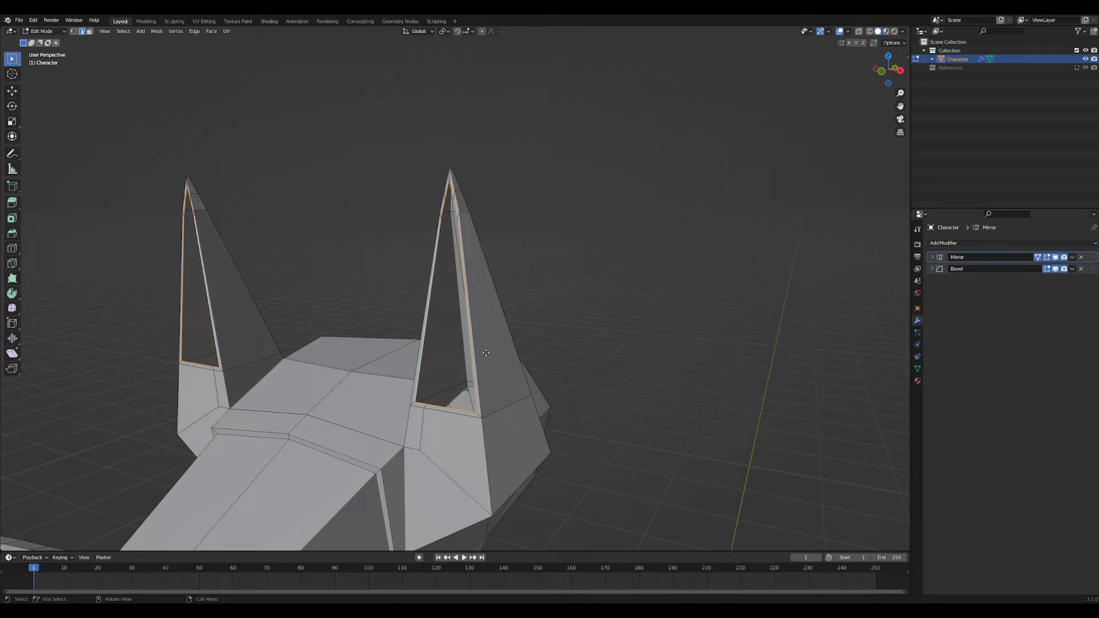
pyautogui.press('e')
pyautogui.press('y')
pyautogui.click(497, 362)
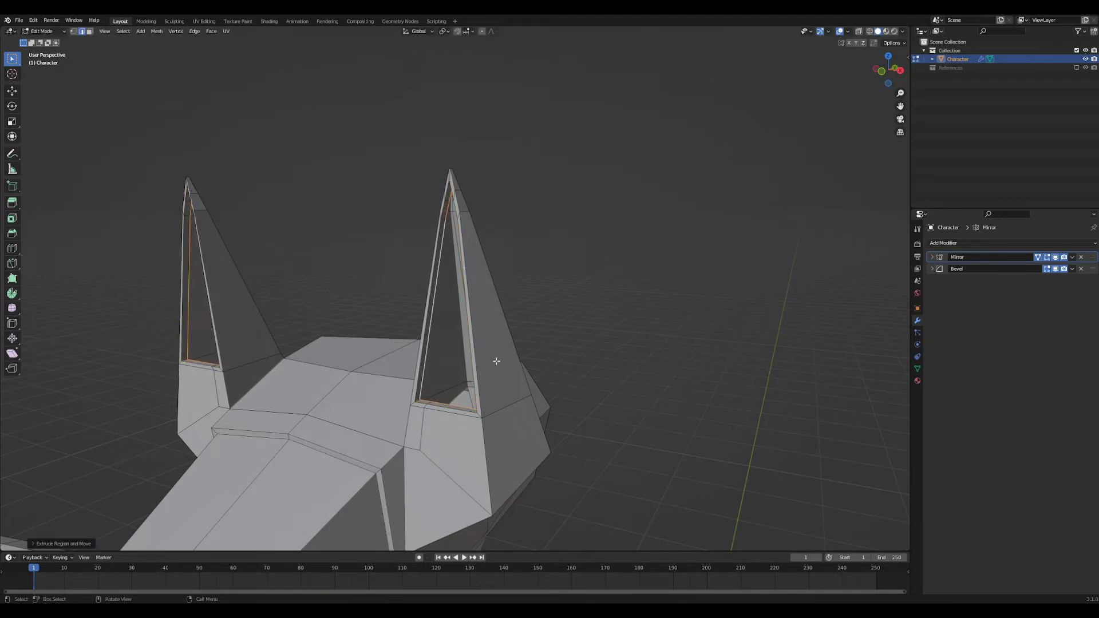
# - Try to fill a triangular face between the extruded inner rim vertices at the ear tip
pyautogui.moveTo(410, 391)
pyautogui.mouseDown(button='middle')
pyautogui.moveTo(498, 366)
pyautogui.moveTo(542, 339)
pyautogui.moveTo(397, 398)
pyautogui.mouseUp(button='middle')
pyautogui.scroll(3, 542, 339)
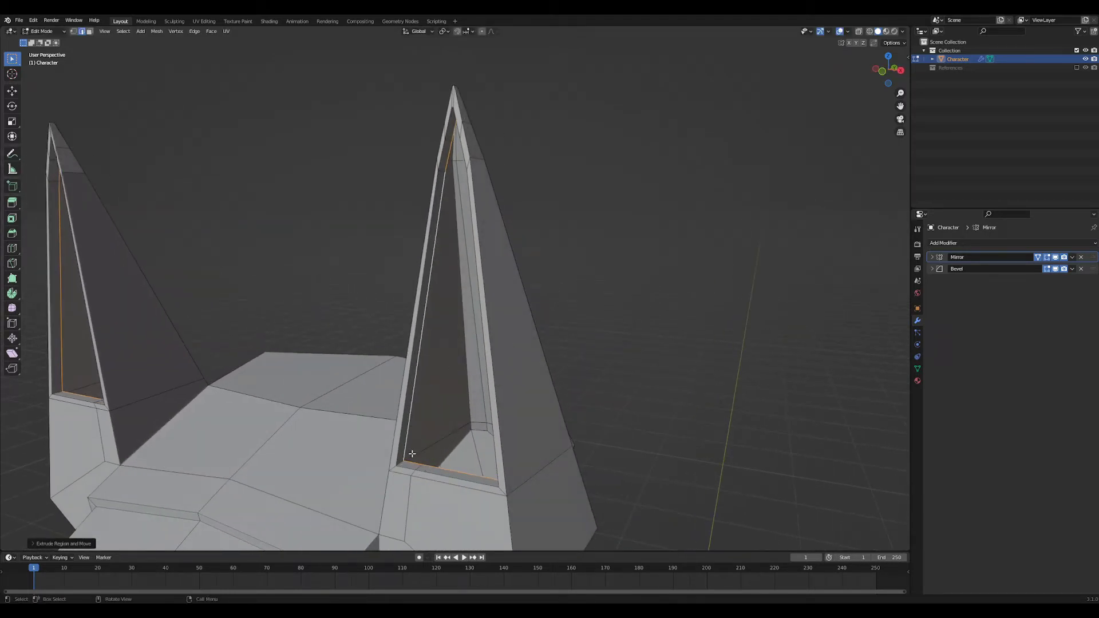
pyautogui.moveTo(412, 454); pyautogui.dragTo(403, 389, button='middle')
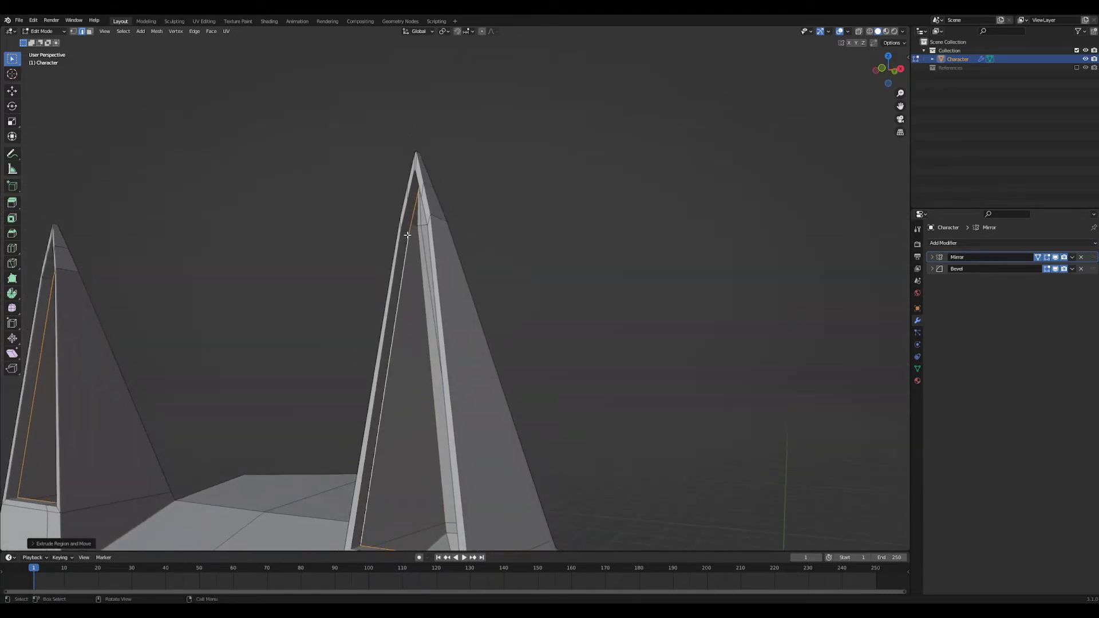
pyautogui.moveTo(393, 238); pyautogui.dragTo(467, 239, button='middle')
pyautogui.scroll(1, 472, 269)
pyautogui.scroll(2, 468, 240)
pyautogui.scroll(-4, 468, 240)
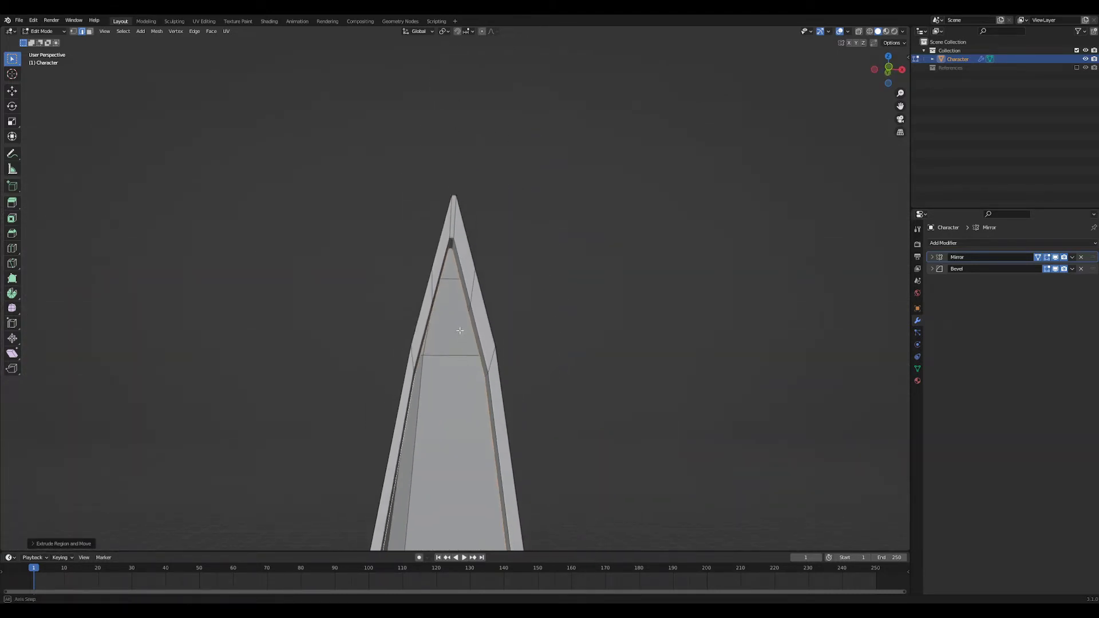
pyautogui.scroll(1, 452, 263)
pyautogui.keyDown('shift'); pyautogui.click(439, 252); pyautogui.keyUp('shift')
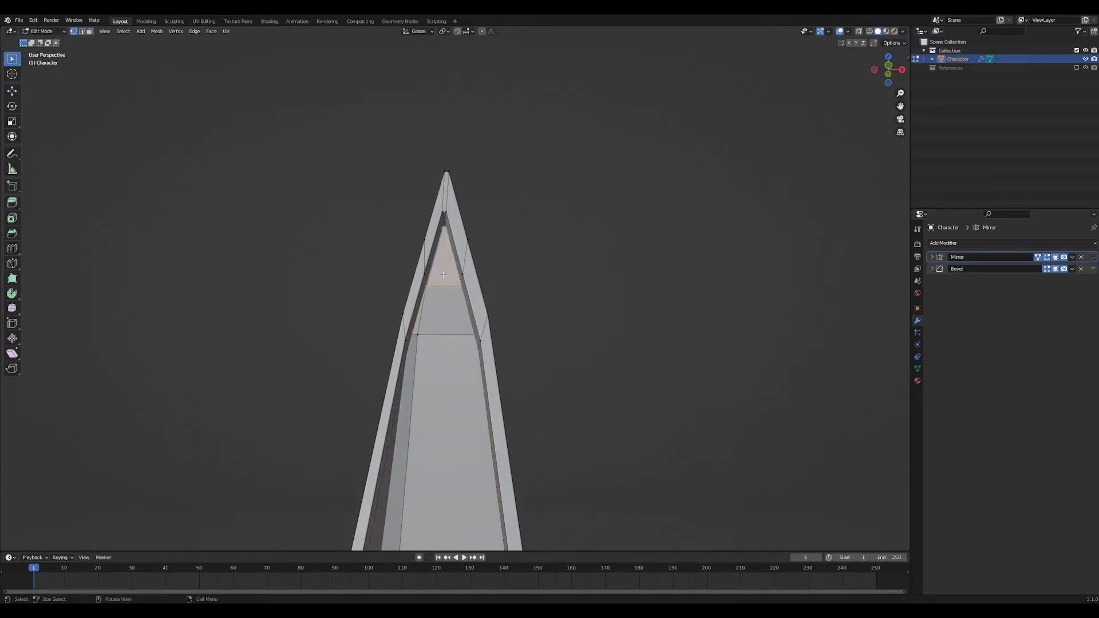
pyautogui.moveTo(441, 228); pyautogui.dragTo(462, 278, button='middle')
# - Examine the ear tip's geometry in wireframe in Object Mode and return to solid shading in Edit Mode
pyautogui.press('z')
pyautogui.click(358, 306)
pyautogui.moveTo(487, 319)
pyautogui.mouseDown(button='middle')
pyautogui.moveTo(530, 329)
pyautogui.moveTo(547, 353)
pyautogui.mouseUp(button='middle')
pyautogui.moveTo(765, 483); pyautogui.dragTo(437, 386, button='middle')
pyautogui.press('Tab')
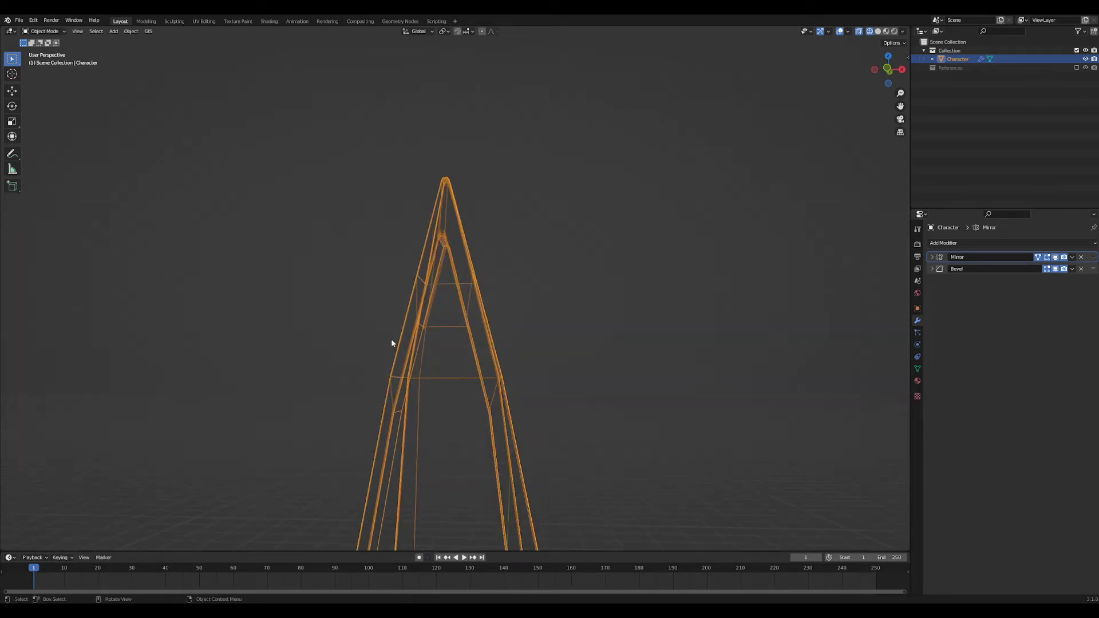
pyautogui.press('z')
pyautogui.click(453, 334)
pyautogui.press('Tab')
# - Move the recessed inner ear loop about -0.003 m along Y and check the beveled ears in Object Mode
pyautogui.moveTo(484, 335)
pyautogui.mouseDown(button='middle')
pyautogui.moveTo(506, 373)
pyautogui.moveTo(470, 293)
pyautogui.moveTo(444, 301)
pyautogui.moveTo(455, 291)
pyautogui.moveTo(523, 332)
pyautogui.mouseUp(button='middle')
pyautogui.rightClick(462, 296)
pyautogui.press('g')
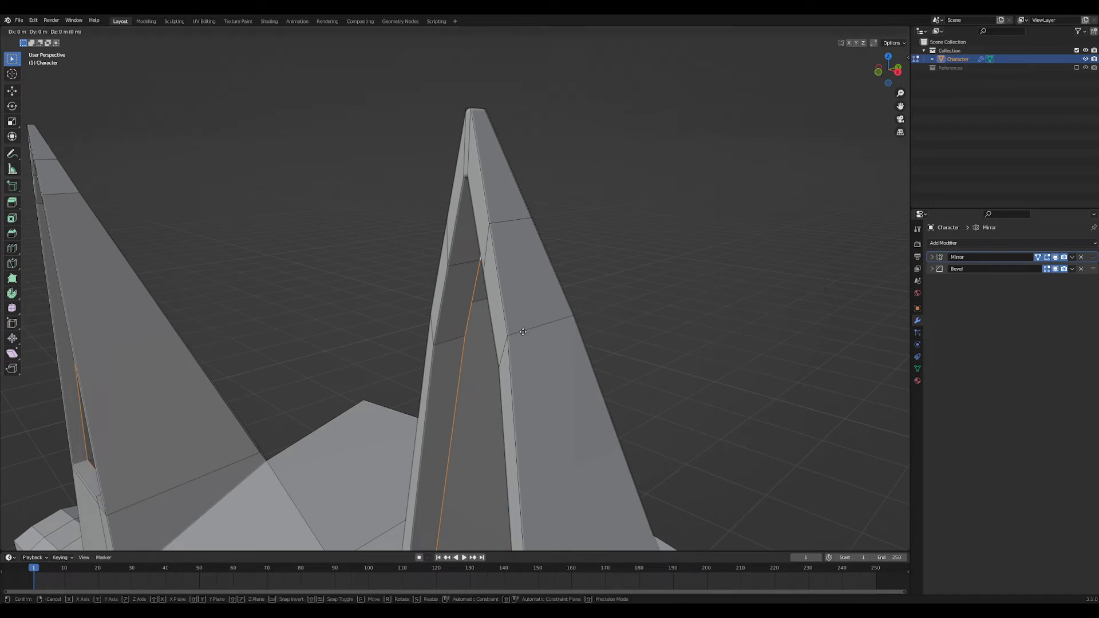
pyautogui.press('y')
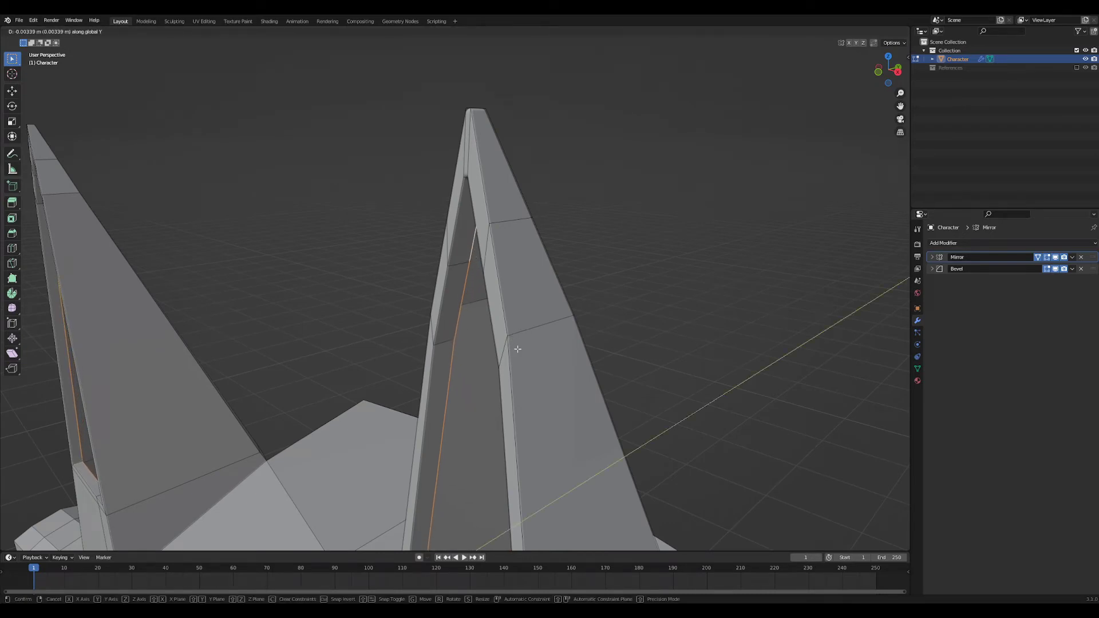
pyautogui.click(517, 349)
pyautogui.press('Tab')
pyautogui.scroll(-3, 486, 344)
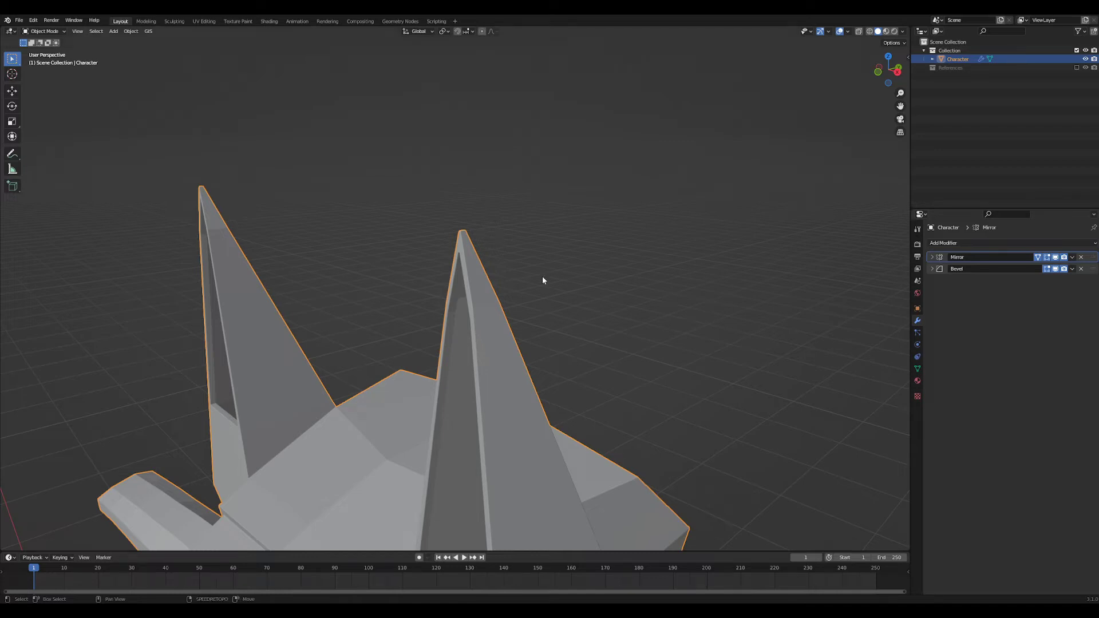
# - Fill the triangular face at the tip of the recessed inner ear loop in Edit Mode
pyautogui.press('Tab')
pyautogui.moveTo(542, 277); pyautogui.dragTo(500, 222, button='middle')
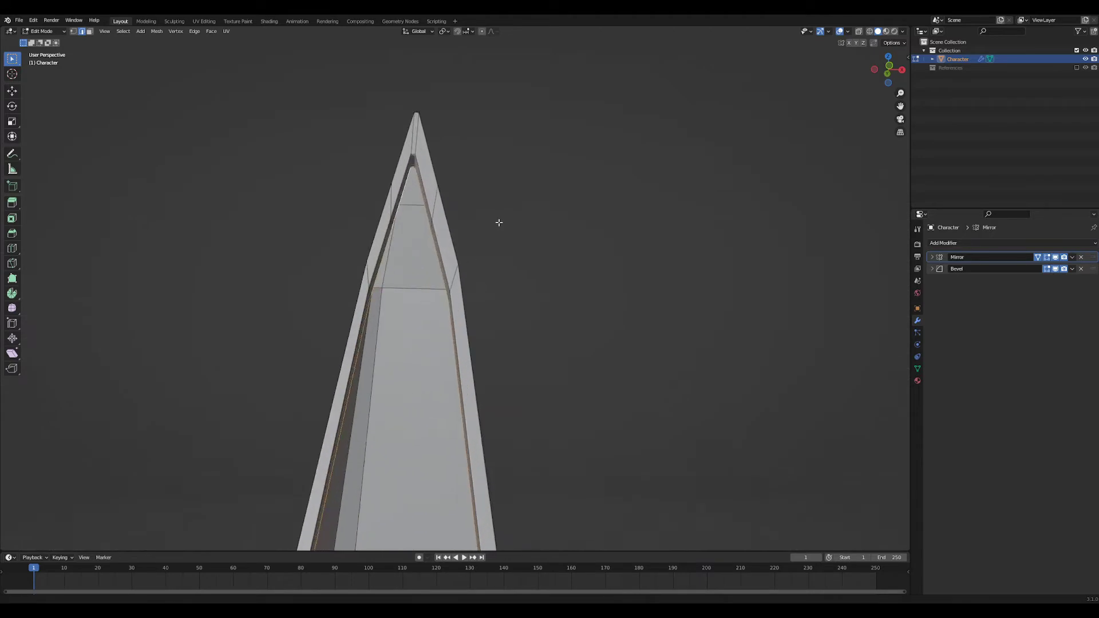
pyautogui.scroll(1, 499, 223)
pyautogui.click(393, 154)
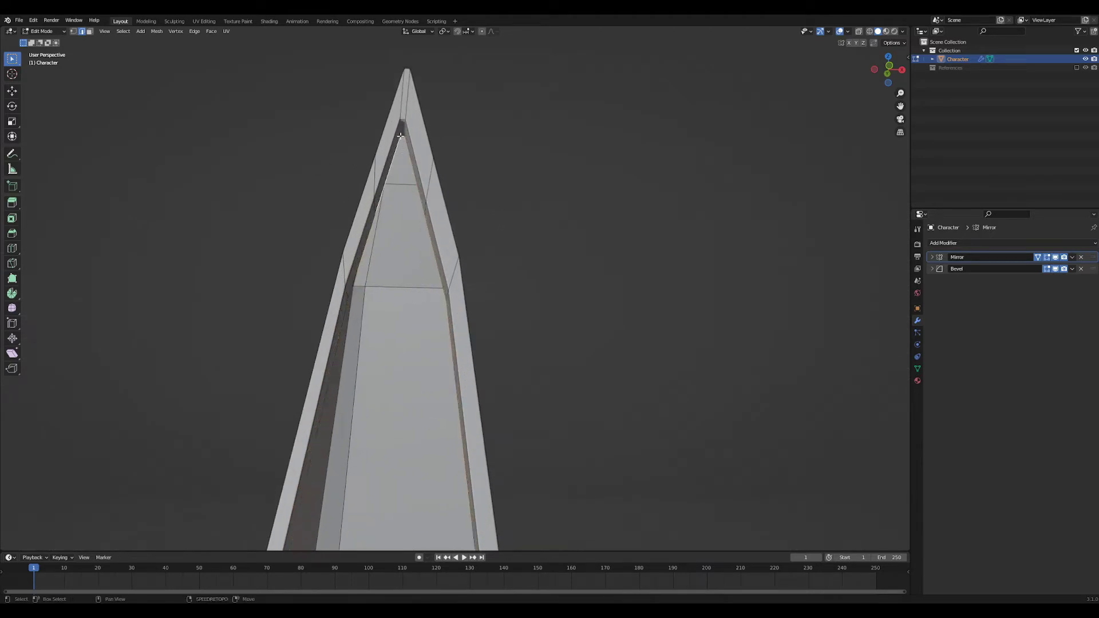
pyautogui.keyDown('ctrl'); pyautogui.click(403, 141); pyautogui.keyUp('ctrl')
pyautogui.press('f')
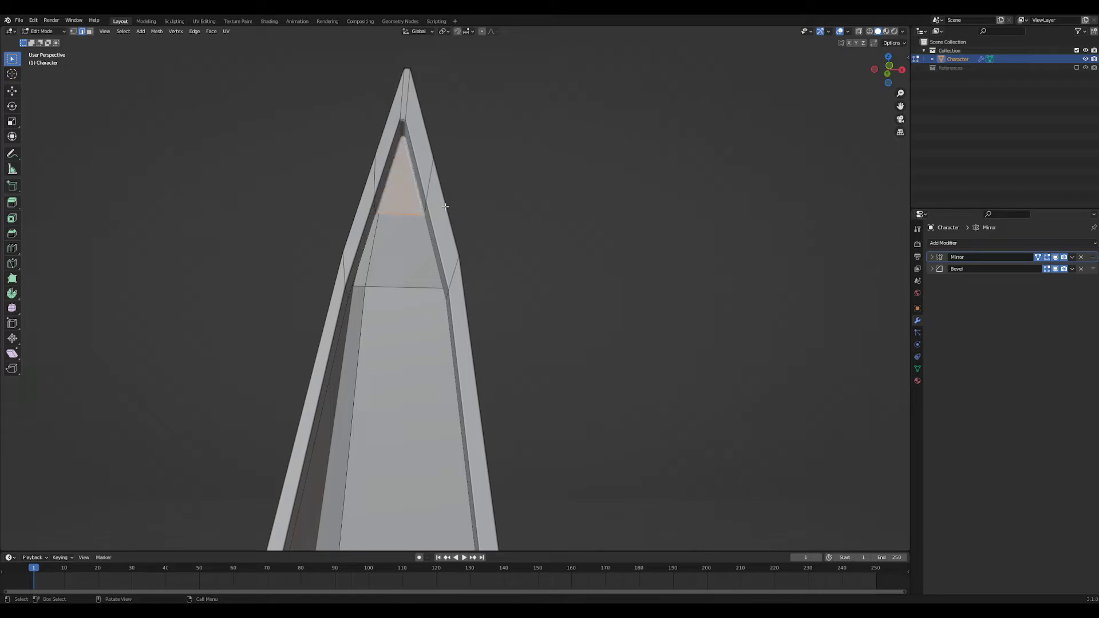
# - Fill the four-sided face directly below the inner ear's tip triangle
pyautogui.moveTo(444, 209); pyautogui.dragTo(442, 263, button='middle')
pyautogui.keyDown('shift'); pyautogui.moveTo(442, 281); pyautogui.dragTo(465, 205, button='middle'); pyautogui.keyUp('shift')
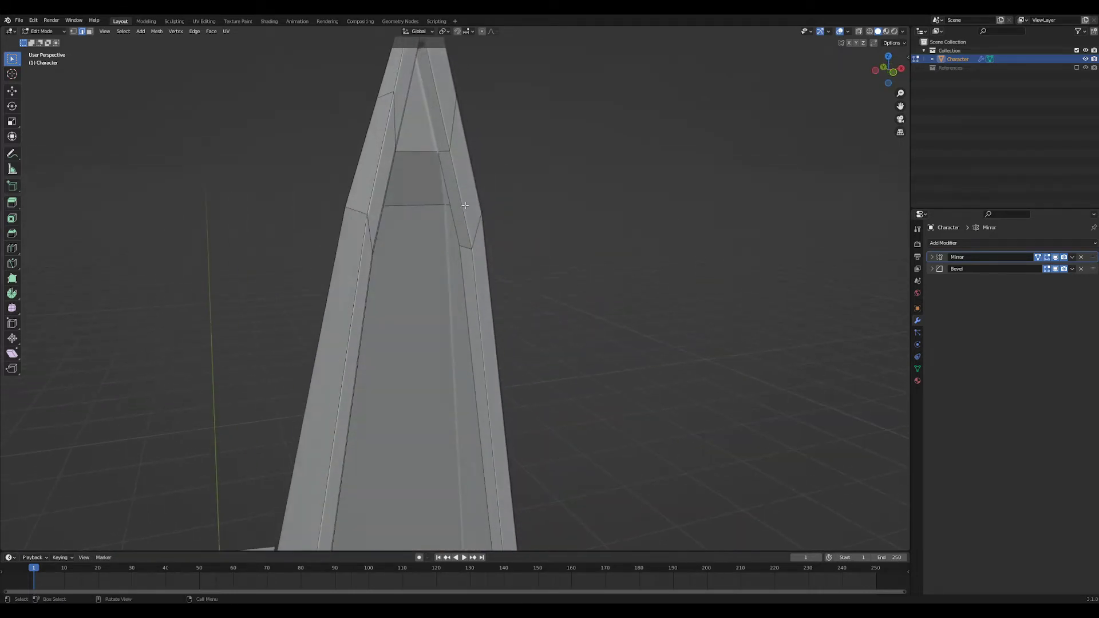
pyautogui.press('f')
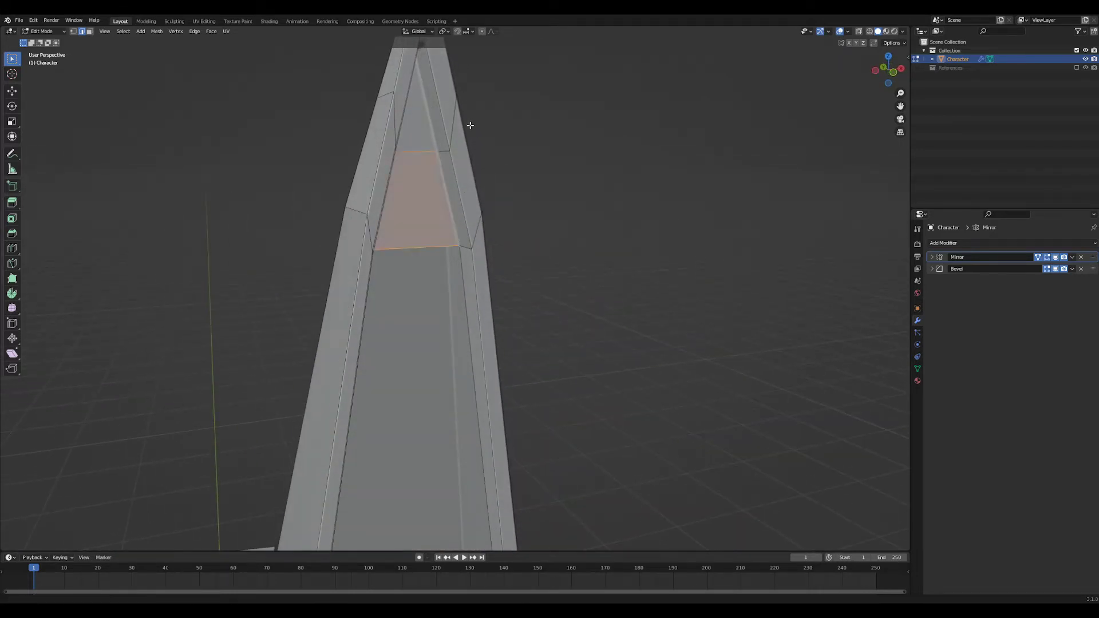
# - Fill the long main face of the inner ear down to the opening's bottom edge
pyautogui.keyDown('ctrl'); pyautogui.moveTo(472, 125); pyautogui.dragTo(512, 280, button='middle'); pyautogui.keyUp('ctrl')
pyautogui.moveTo(524, 292); pyautogui.dragTo(472, 294, button='middle')
pyautogui.keyDown('shift'); pyautogui.moveTo(508, 235); pyautogui.dragTo(504, 293, button='middle'); pyautogui.keyUp('shift')
pyautogui.keyDown('ctrl'); pyautogui.moveTo(502, 303); pyautogui.dragTo(475, 225, button='middle'); pyautogui.keyUp('ctrl')
pyautogui.moveTo(432, 281); pyautogui.dragTo(495, 290, button='middle')
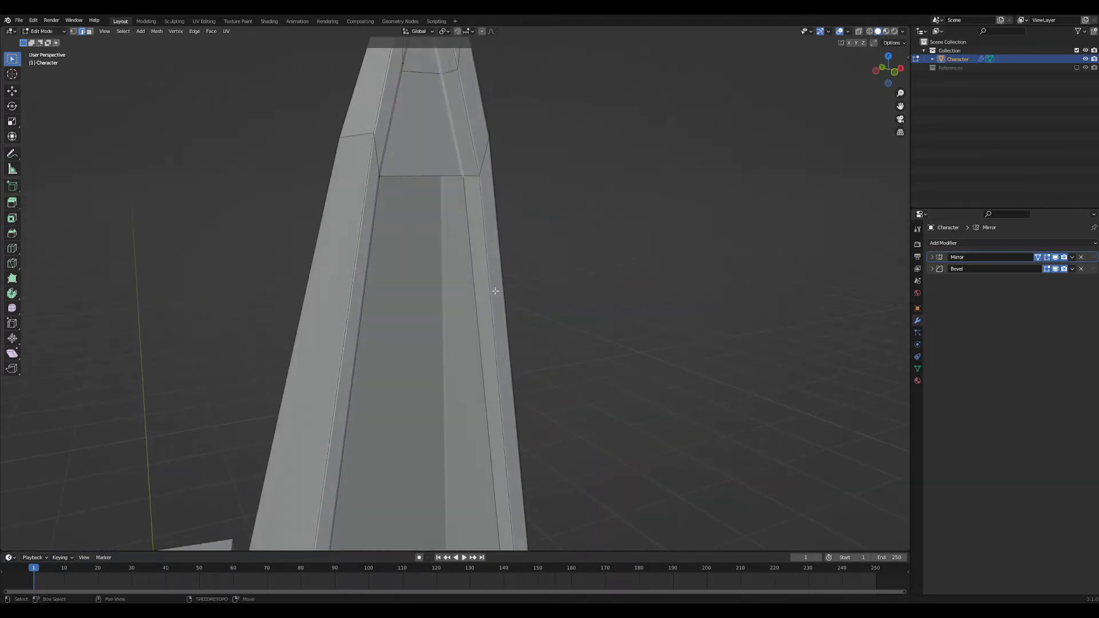
pyautogui.click(474, 273)
pyautogui.hotkey('ctrl', 'x')
pyautogui.keyDown('shift'); pyautogui.moveTo(582, 410); pyautogui.dragTo(548, 64, button='middle'); pyautogui.keyUp('shift')
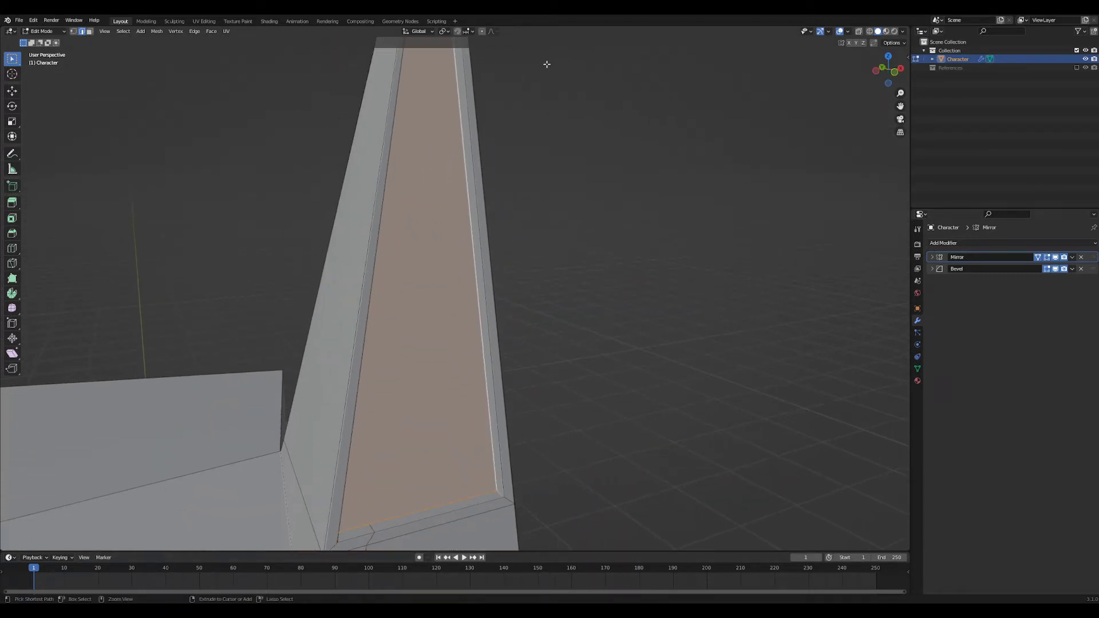
# - Examine the filled inner ears from the side and the back in Object Mode
pyautogui.keyDown('ctrl'); pyautogui.moveTo(600, 141); pyautogui.dragTo(643, 457, button='middle'); pyautogui.keyUp('ctrl')
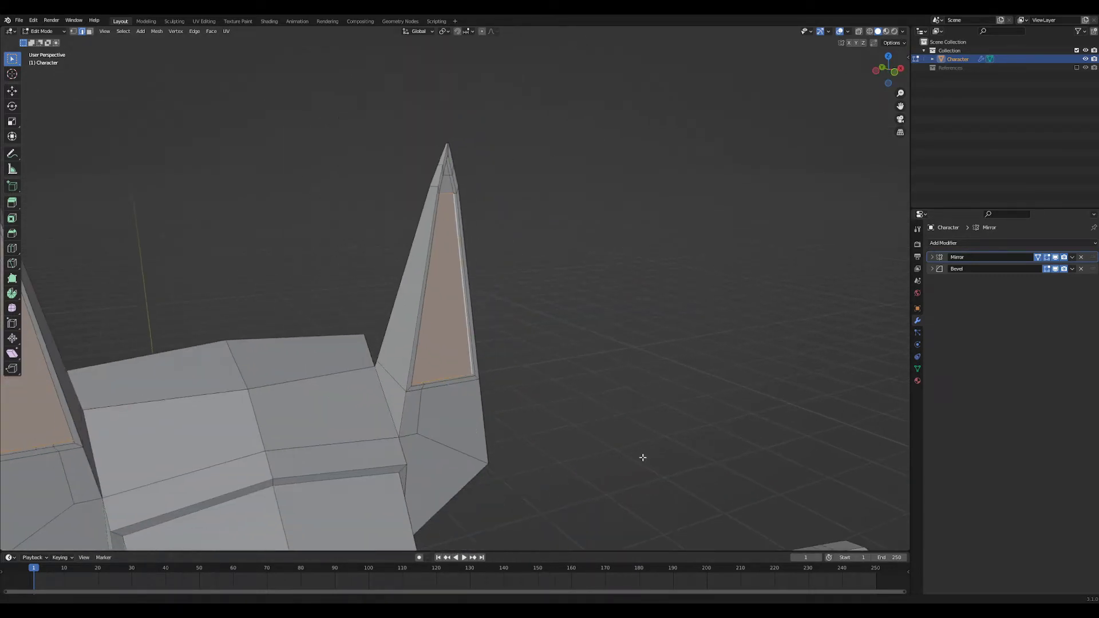
pyautogui.press('Tab')
pyautogui.moveTo(588, 382); pyautogui.dragTo(479, 420, button='middle')
pyautogui.scroll(-3, 515, 483)
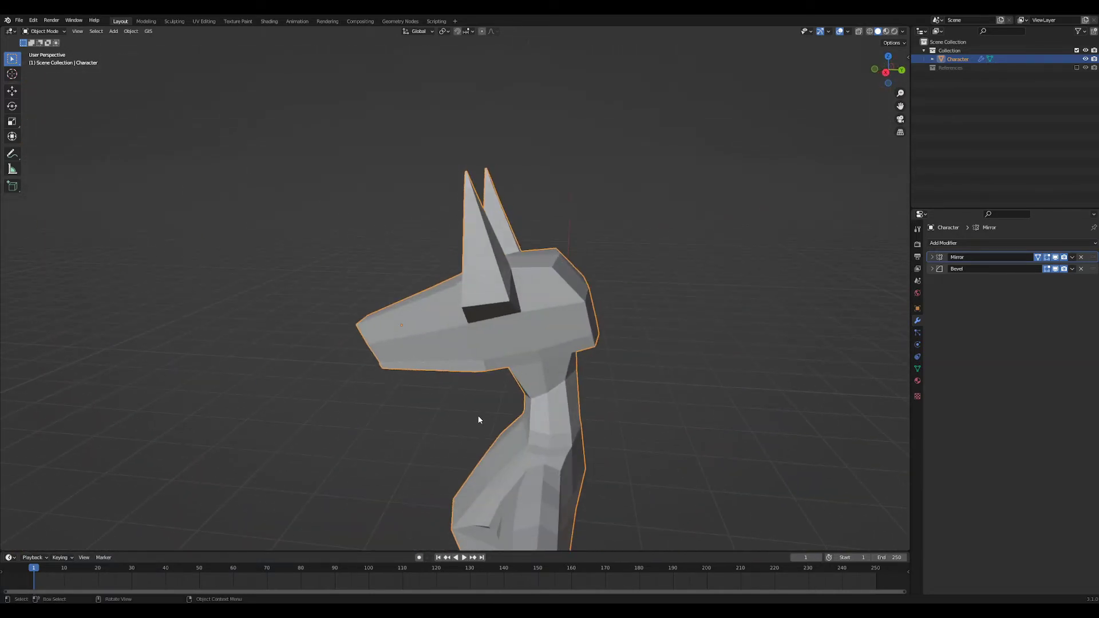
pyautogui.moveTo(553, 289); pyautogui.dragTo(498, 339, button='middle')
pyautogui.scroll(4, 500, 373)
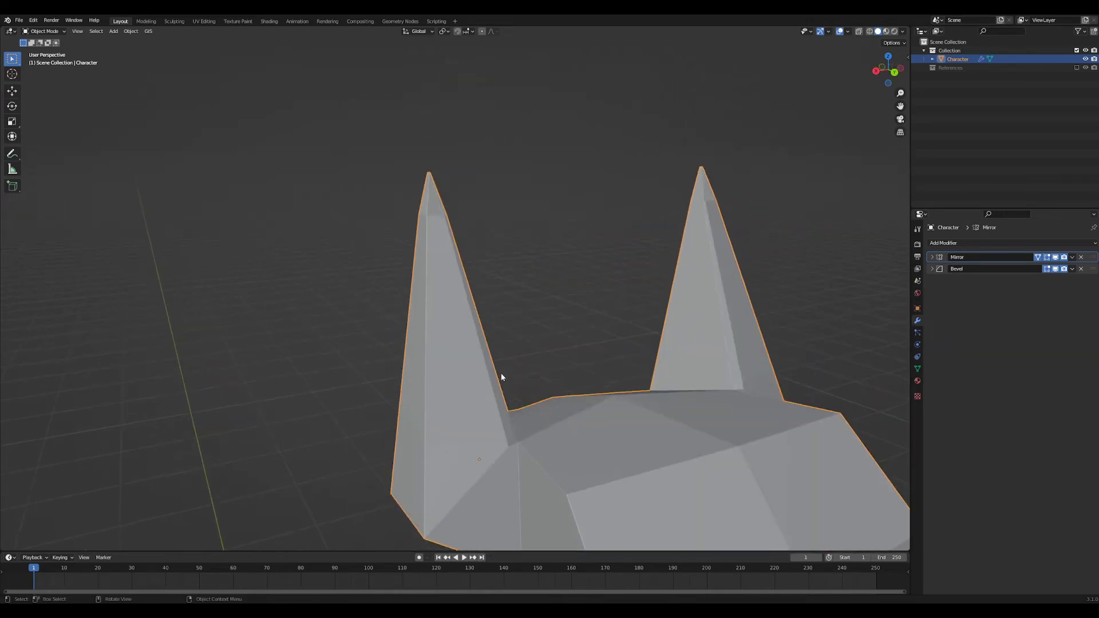
pyautogui.moveTo(501, 378); pyautogui.dragTo(375, 140, button='middle')
# - Scale the ear's lower tip vertices, including the inner and outer loops, to about 0.88 along X in front view
pyautogui.press('Tab')
pyautogui.press('`')
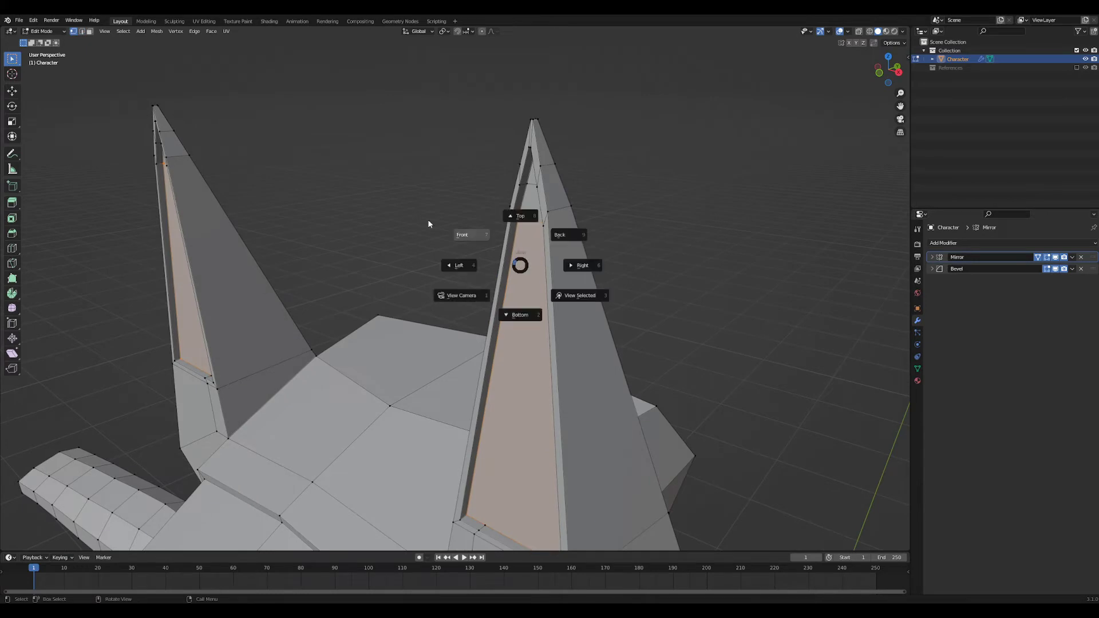
pyautogui.press('`')
pyautogui.press('`')
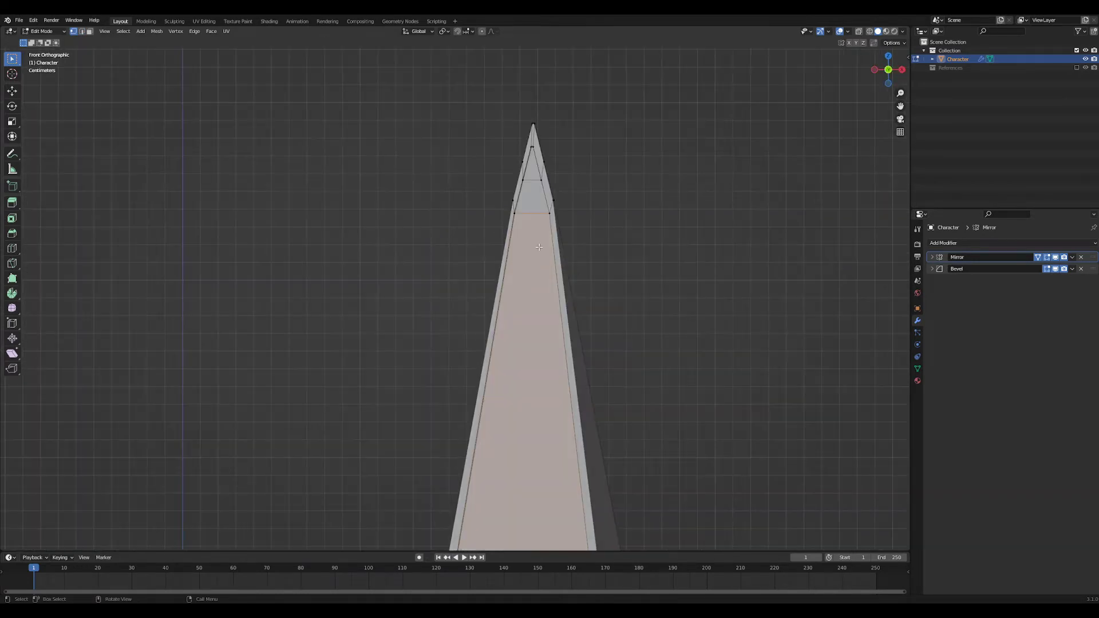
pyautogui.keyDown('shift'); pyautogui.moveTo(538, 247); pyautogui.dragTo(482, 284, button='middle'); pyautogui.keyUp('shift')
pyautogui.hotkey('alt', 'z')
pyautogui.moveTo(410, 230); pyautogui.dragTo(535, 271)
pyautogui.hotkey('alt', 'z')
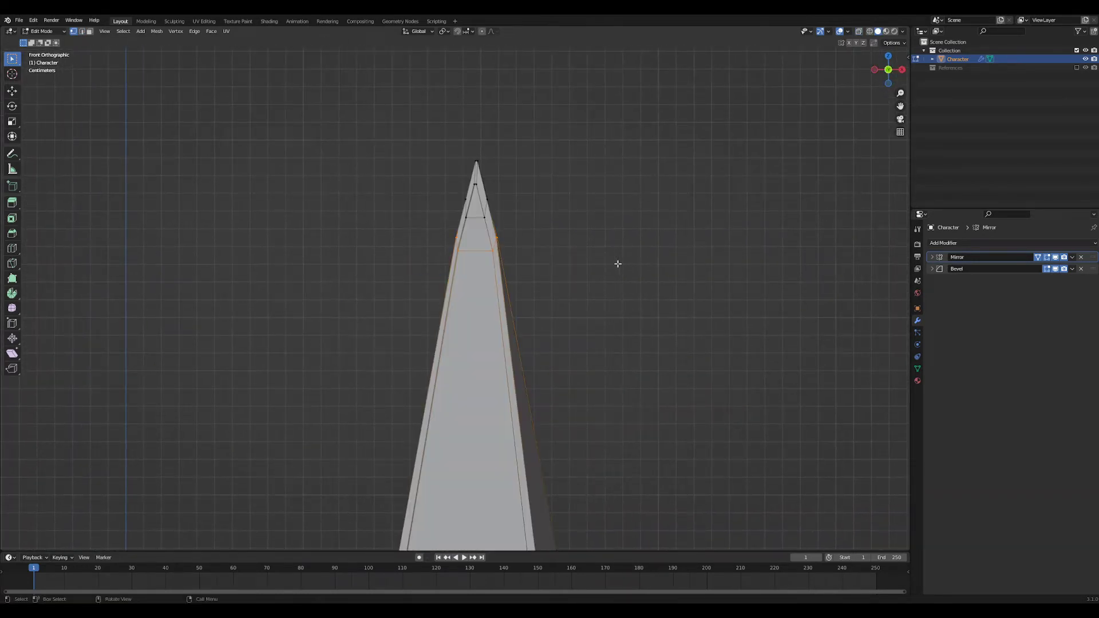
pyautogui.press('s')
pyautogui.press('x')
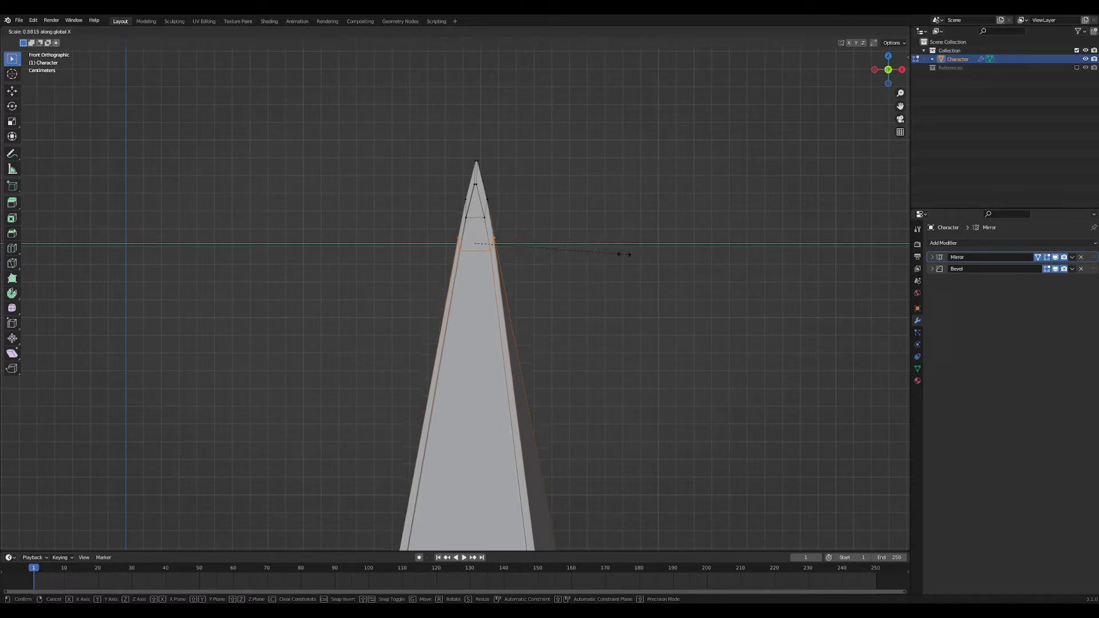
pyautogui.click(624, 253)
# - Delete the ear's long back face, the narrow strip beside it and the back faces up to the tip
pyautogui.press('Tab')
pyautogui.scroll(-5, 538, 328)
pyautogui.moveTo(538, 329); pyautogui.dragTo(407, 360, button='middle')
pyautogui.scroll(3, 408, 360)
pyautogui.moveTo(523, 290); pyautogui.dragTo(539, 322, button='middle')
pyautogui.press('Tab')
pyautogui.scroll(3, 490, 344)
pyautogui.press('3')
pyautogui.click(471, 346)
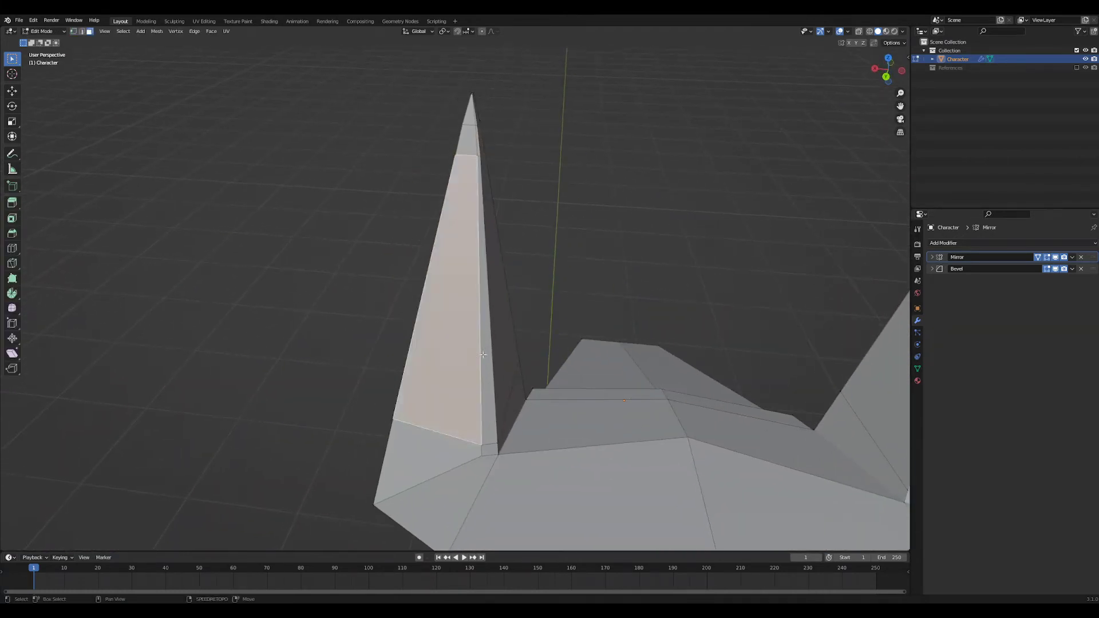
pyautogui.keyDown('shift'); pyautogui.click(486, 310); pyautogui.keyUp('shift')
pyautogui.keyDown('shift'); pyautogui.click(474, 137); pyautogui.keyUp('shift')
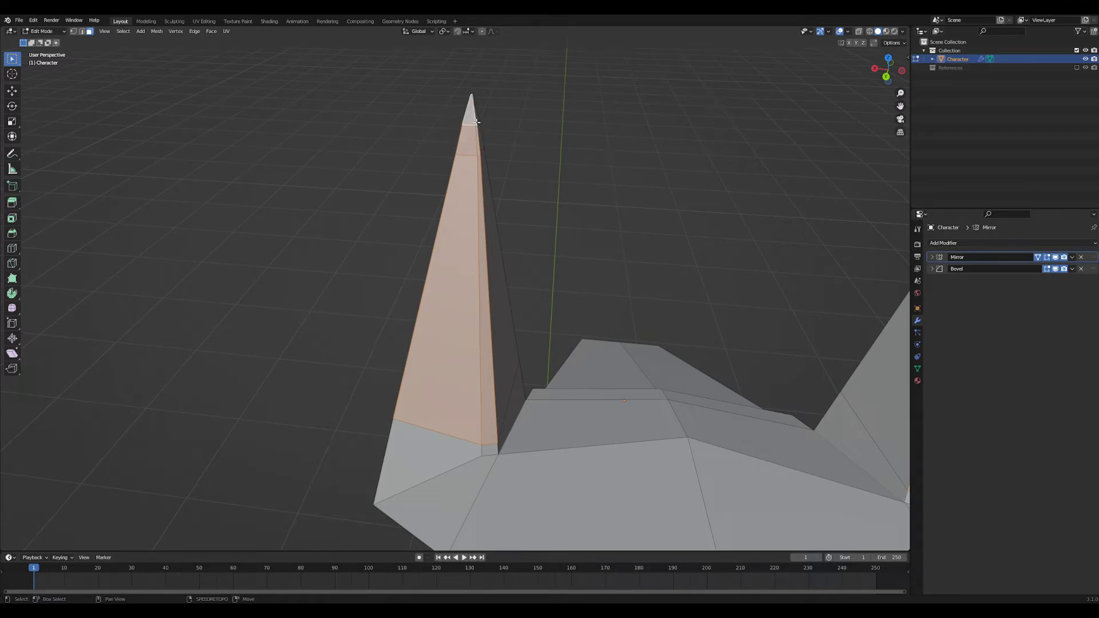
pyautogui.press('x')
pyautogui.click(476, 122)
# - Fill the missing back faces at the tip of the ear
pyautogui.moveTo(477, 132); pyautogui.dragTo(458, 223, button='middle')
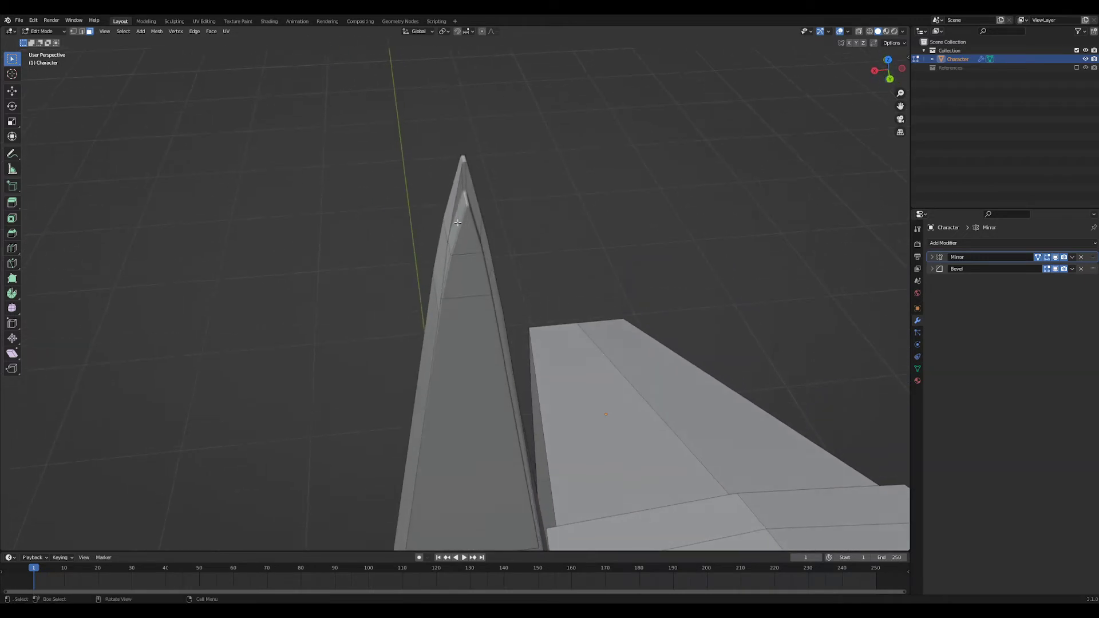
pyautogui.keyDown('shift'); pyautogui.click(467, 183); pyautogui.keyUp('shift')
pyautogui.moveTo(450, 268); pyautogui.dragTo(600, 204, button='middle')
pyautogui.press('f')
# - Fill the ear's long back face between its two side edges
pyautogui.click(653, 286)
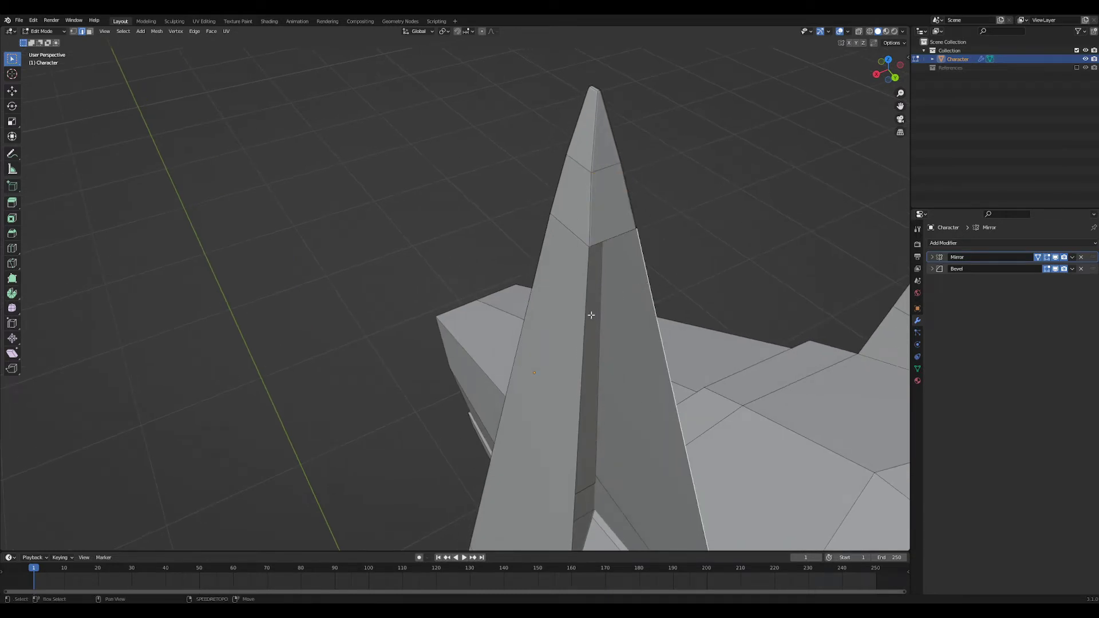
pyautogui.keyDown('shift'); pyautogui.click(591, 315); pyautogui.keyUp('shift')
pyautogui.moveTo(609, 314)
pyautogui.keyDown('ctrl'); pyautogui.mouseDown(button='middle')
pyautogui.moveTo(624, 308)
pyautogui.moveTo(623, 326)
pyautogui.mouseUp(button='middle'); pyautogui.keyUp('ctrl')
pyautogui.press('f')
# - Delete the small face at the inner corner of the ear's base, just below the long back face
pyautogui.moveTo(647, 435); pyautogui.dragTo(627, 380, button='middle')
pyautogui.keyDown('shift'); pyautogui.moveTo(630, 458); pyautogui.dragTo(559, 342, button='middle'); pyautogui.keyUp('shift')
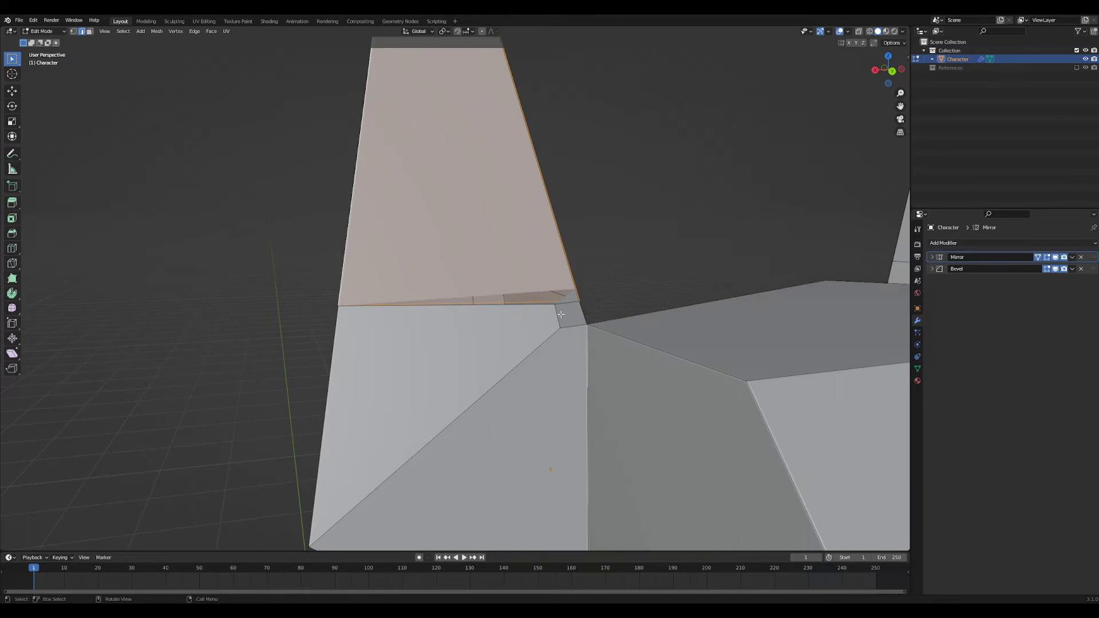
pyautogui.press('1')
pyautogui.press('3')
pyautogui.click(569, 315)
pyautogui.press('x')
pyautogui.click(568, 315)
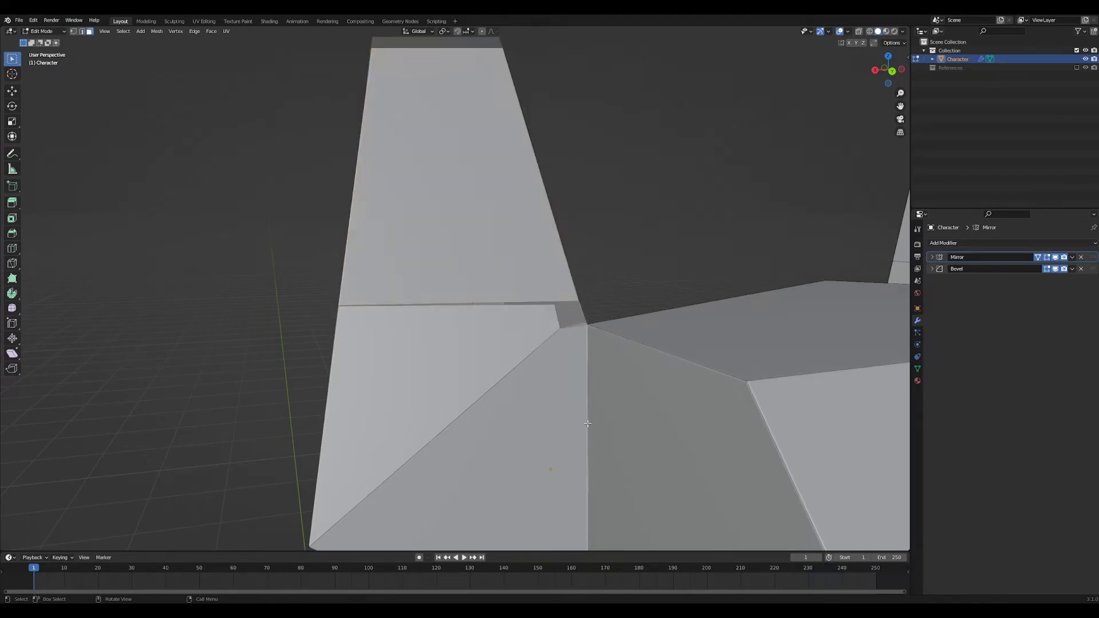
# - Delete the four-sided face at the ear's lower back, beside the open inner corner
pyautogui.moveTo(570, 315); pyautogui.dragTo(566, 383, button='middle')
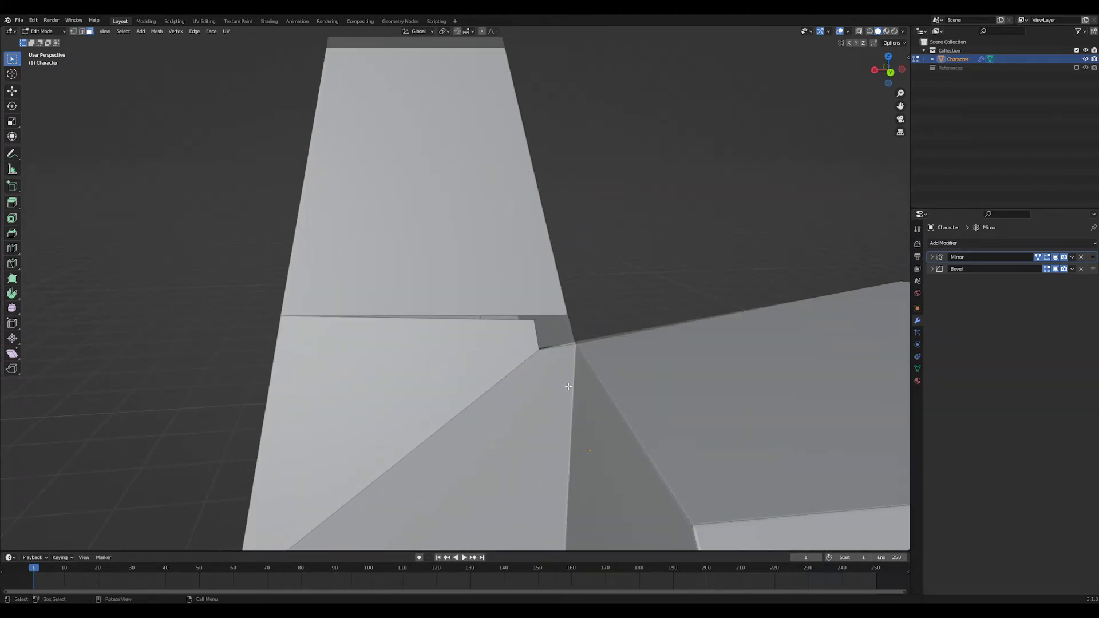
pyautogui.scroll(1, 554, 341)
pyautogui.keyDown('shift'); pyautogui.moveTo(553, 341); pyautogui.dragTo(543, 318, button='middle'); pyautogui.keyUp('shift')
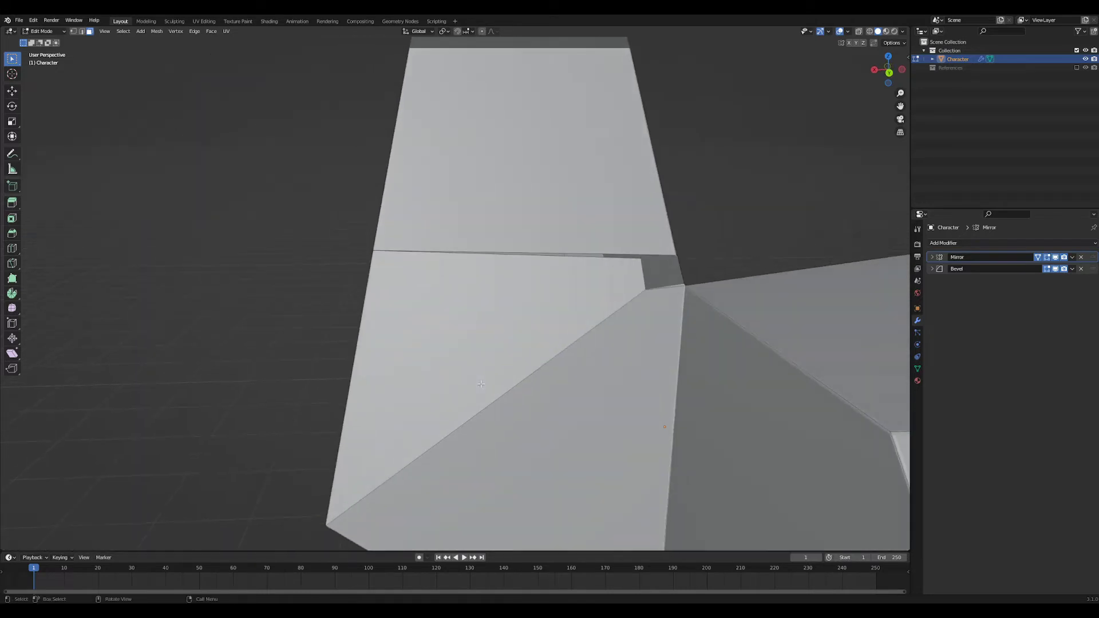
pyautogui.click(542, 312)
pyautogui.rightClick(554, 311)
pyautogui.click(557, 315)
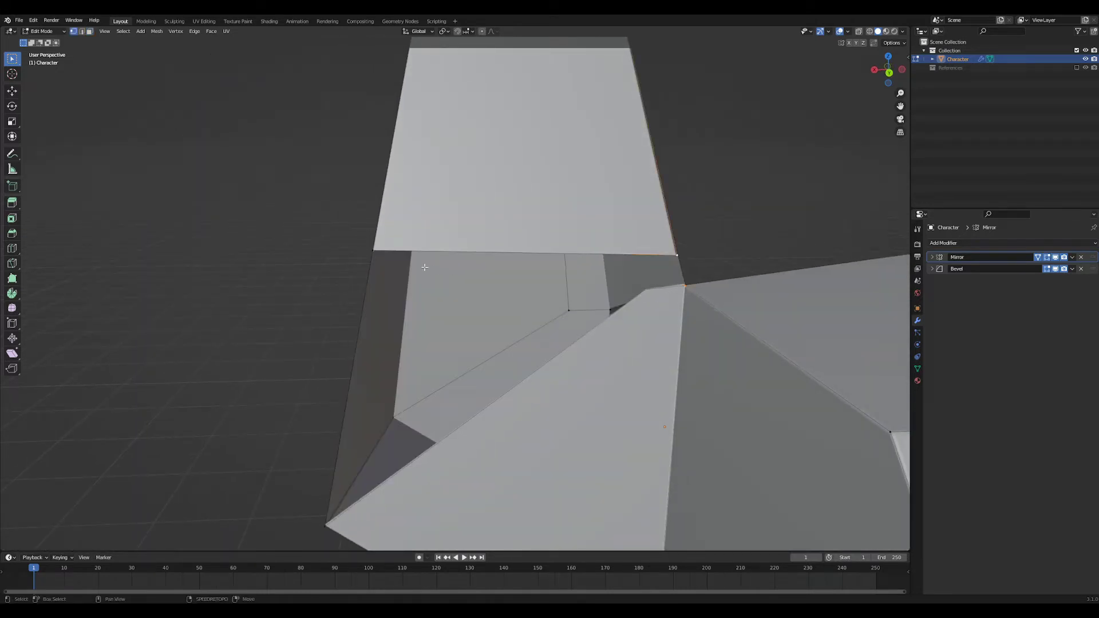
# - Fill the opening at the ear's lower back between the long back face and the head
pyautogui.keyDown('shift'); pyautogui.click(327, 522); pyautogui.keyUp('shift')
pyautogui.keyDown('ctrl'); pyautogui.moveTo(437, 304); pyautogui.dragTo(509, 498, button='middle'); pyautogui.keyUp('ctrl')
pyautogui.keyDown('ctrl'); pyautogui.moveTo(509, 498); pyautogui.dragTo(447, 344, button='middle'); pyautogui.keyUp('ctrl')
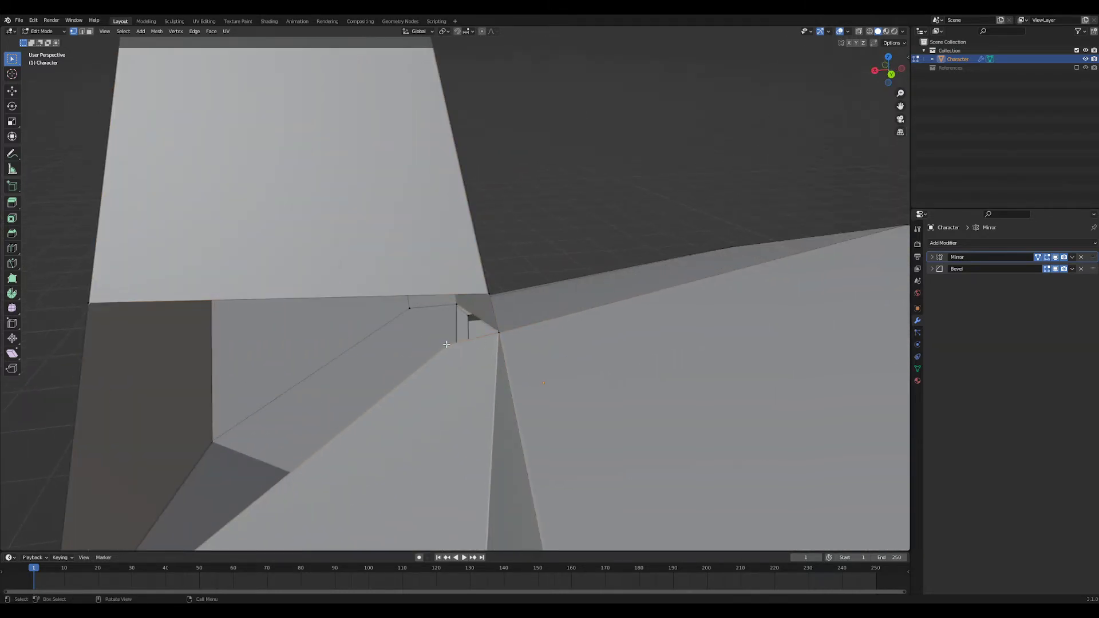
pyautogui.keyDown('shift'); pyautogui.click(498, 340); pyautogui.keyUp('shift')
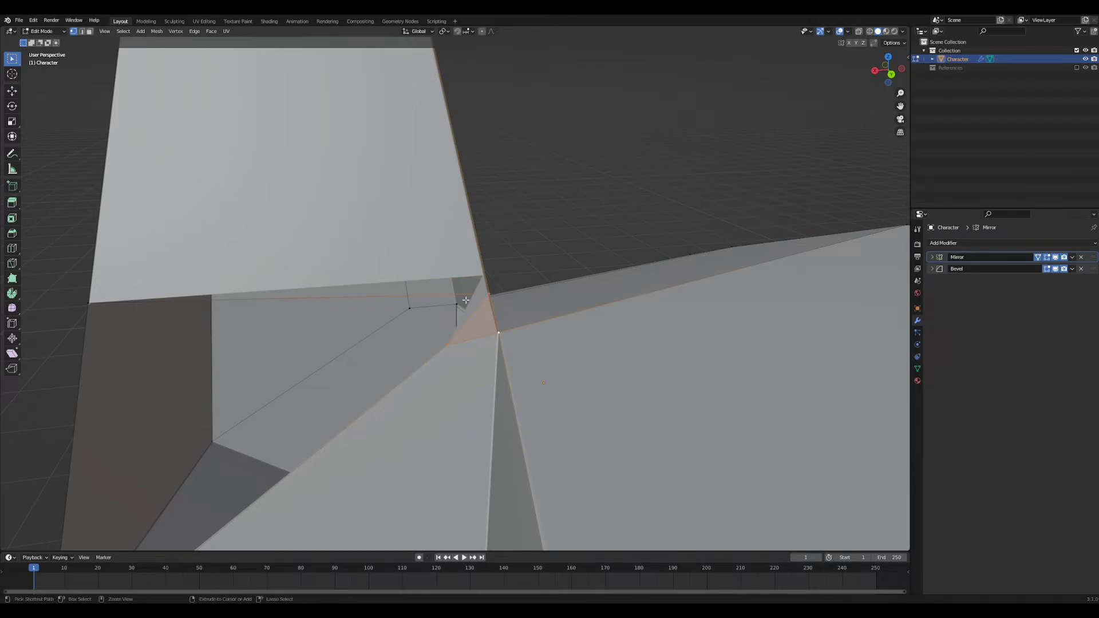
pyautogui.moveTo(497, 340); pyautogui.dragTo(349, 436, button='middle')
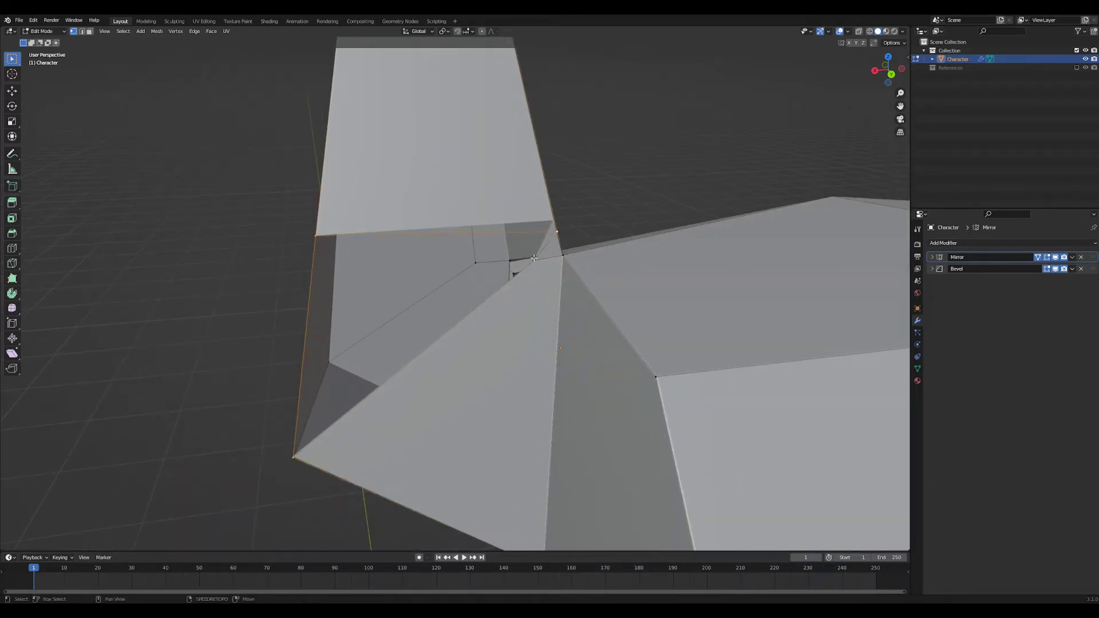
pyautogui.press('f')
# - Move the loose vertex at the ear's rear base corner about -0.005 m along Y
pyautogui.keyDown('ctrl'); pyautogui.moveTo(513, 312); pyautogui.dragTo(504, 507, button='middle'); pyautogui.keyUp('ctrl')
pyautogui.press('Tab')
pyautogui.keyDown('ctrl'); pyautogui.moveTo(503, 507); pyautogui.dragTo(455, 207, button='middle'); pyautogui.keyUp('ctrl')
pyautogui.keyDown('ctrl'); pyautogui.moveTo(456, 206); pyautogui.dragTo(570, 213, button='middle'); pyautogui.keyUp('ctrl')
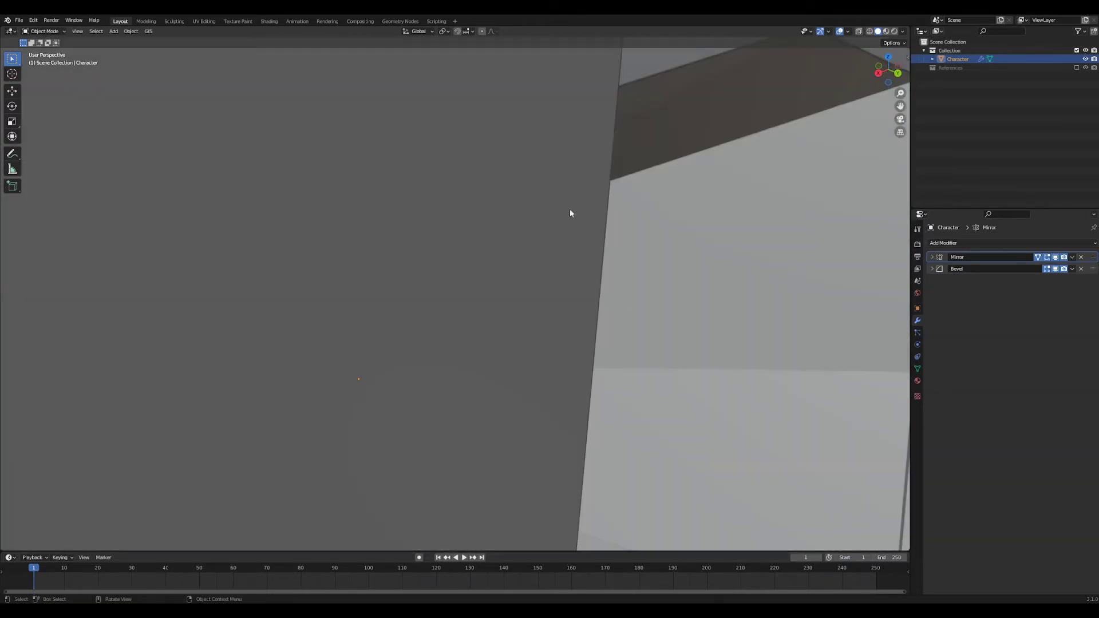
pyautogui.scroll(-8, 570, 213)
pyautogui.press('Tab')
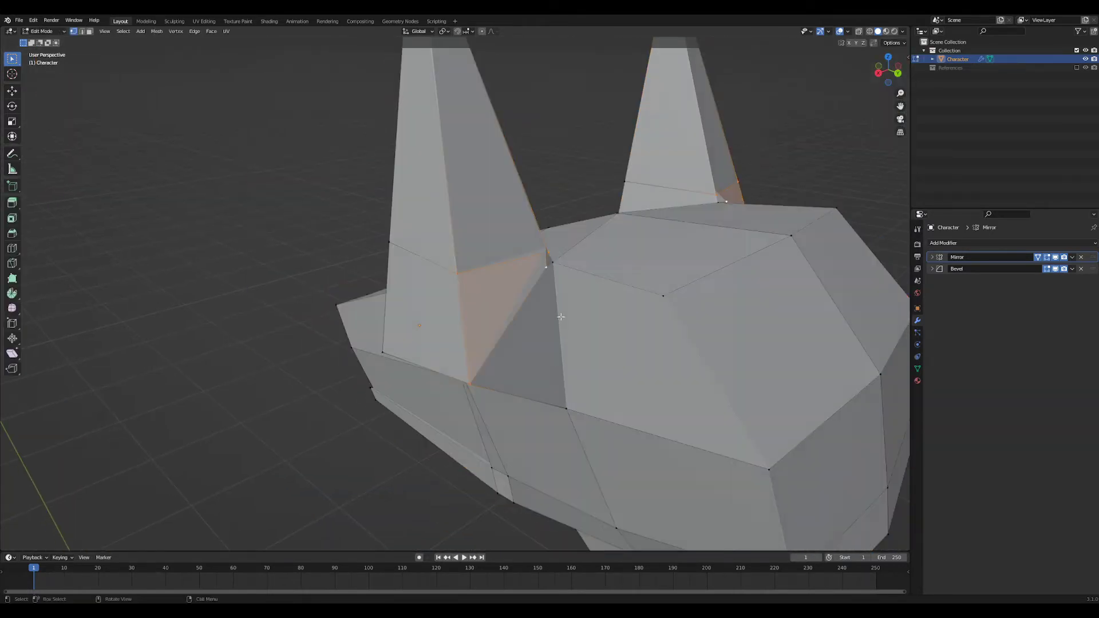
pyautogui.scroll(4, 562, 317)
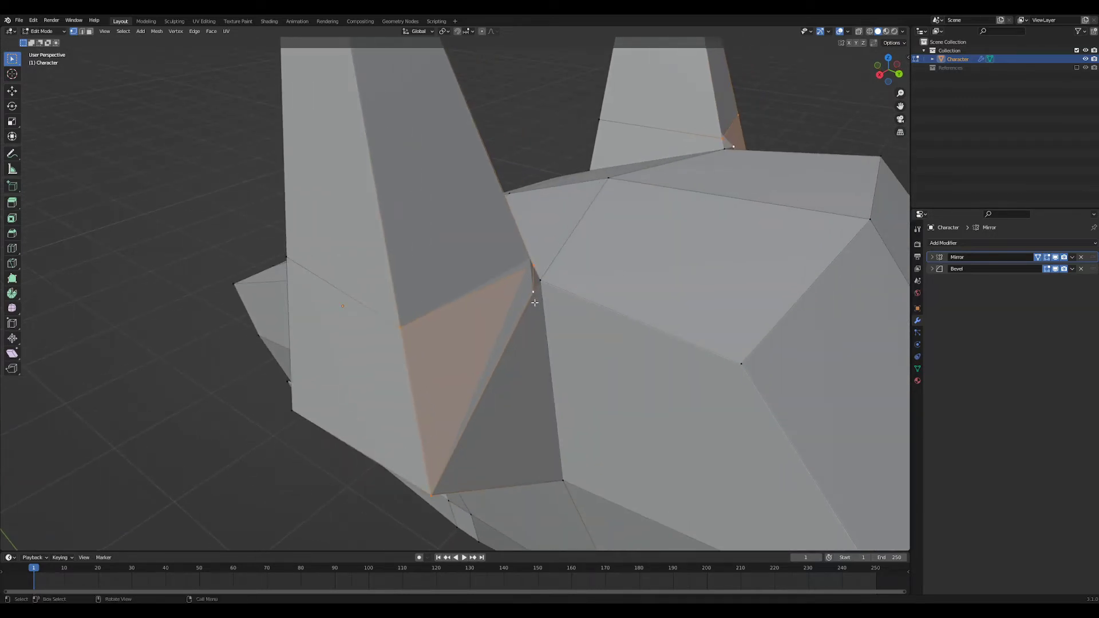
pyautogui.click(534, 302)
pyautogui.moveTo(535, 303); pyautogui.dragTo(607, 293, button='middle')
pyautogui.press('g')
pyautogui.press('y')
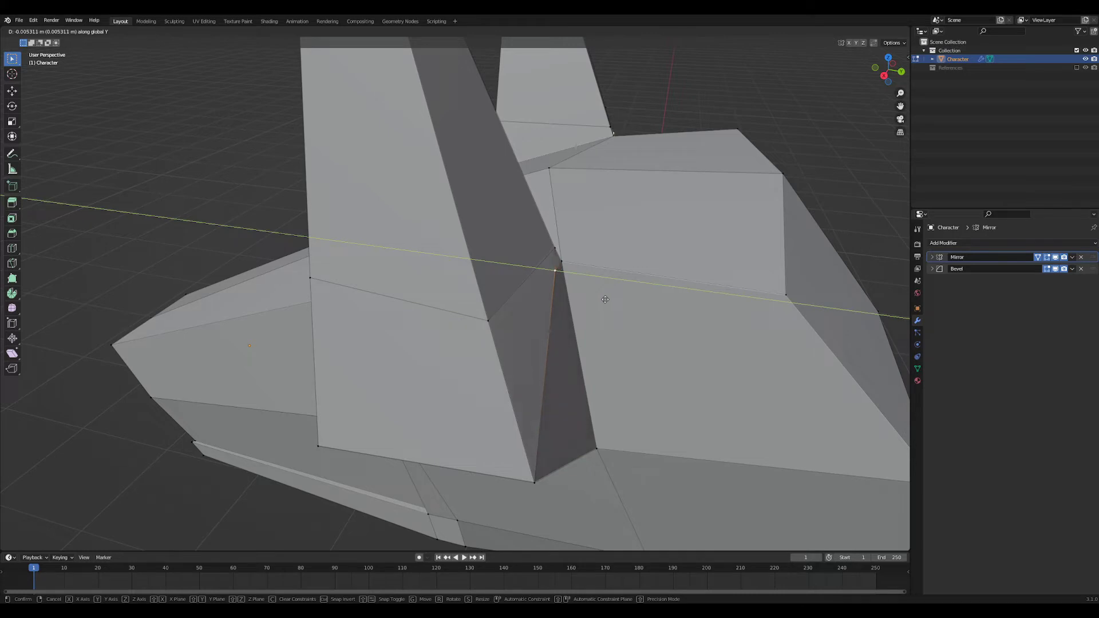
pyautogui.click(607, 299)
# - Examine the ear's rear base corner from the side in Edit Mode and Object Mode
pyautogui.moveTo(607, 299); pyautogui.dragTo(573, 298, button='middle')
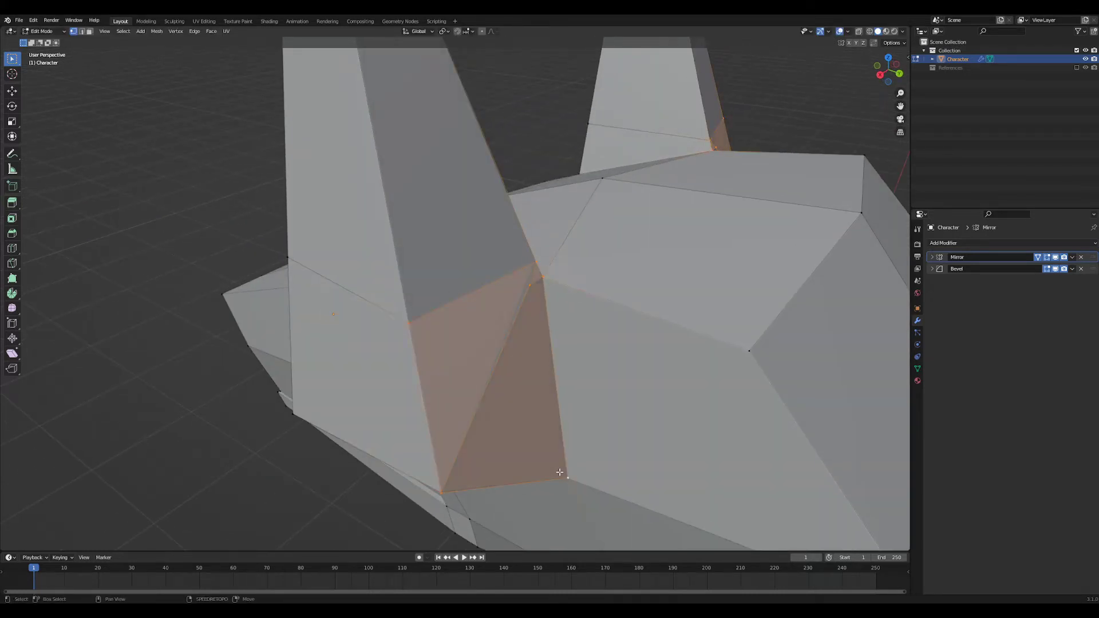
pyautogui.moveTo(560, 472); pyautogui.dragTo(498, 350, button='middle')
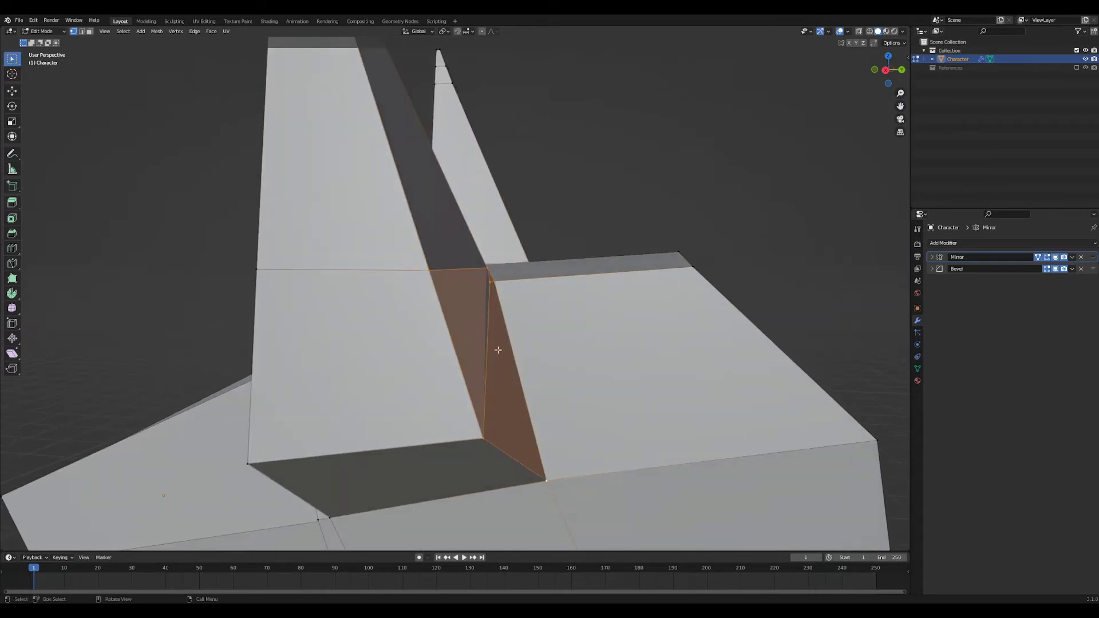
pyautogui.click(497, 287)
pyautogui.moveTo(482, 195); pyautogui.dragTo(515, 214, button='middle')
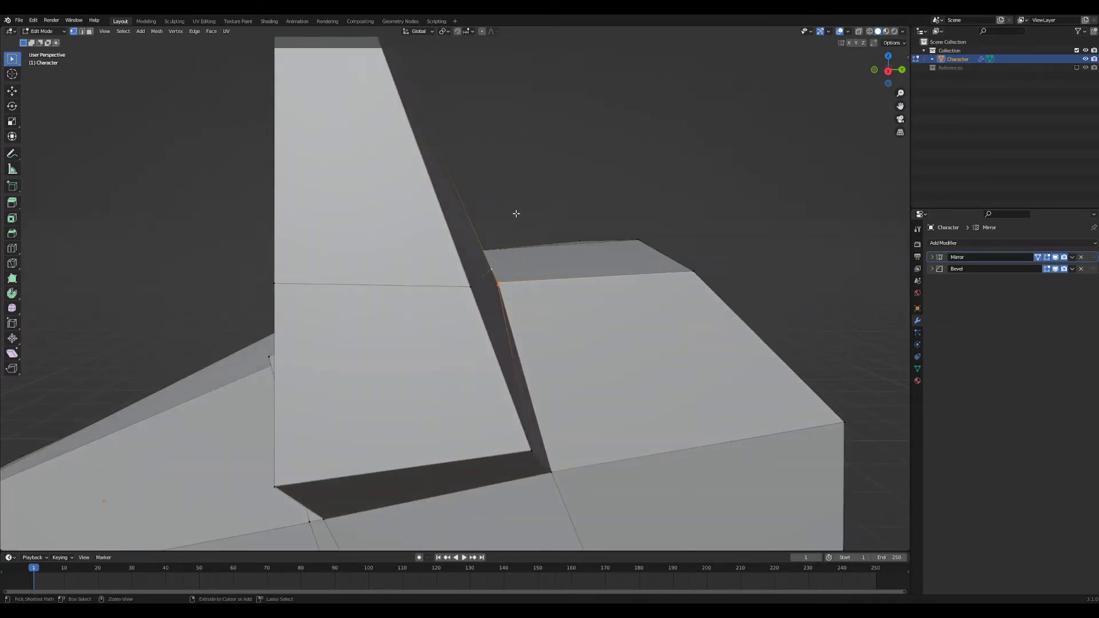
pyautogui.scroll(-5, 527, 229)
pyautogui.press('Tab')
pyautogui.moveTo(631, 422); pyautogui.dragTo(579, 414, button='middle')
pyautogui.scroll(1, 573, 413)
pyautogui.keyDown('shift'); pyautogui.moveTo(500, 421); pyautogui.dragTo(520, 380, button='middle'); pyautogui.keyUp('shift')
# - Slide the edge where the ear's rear base meets the side of the head
pyautogui.press('Tab')
pyautogui.scroll(3, 500, 345)
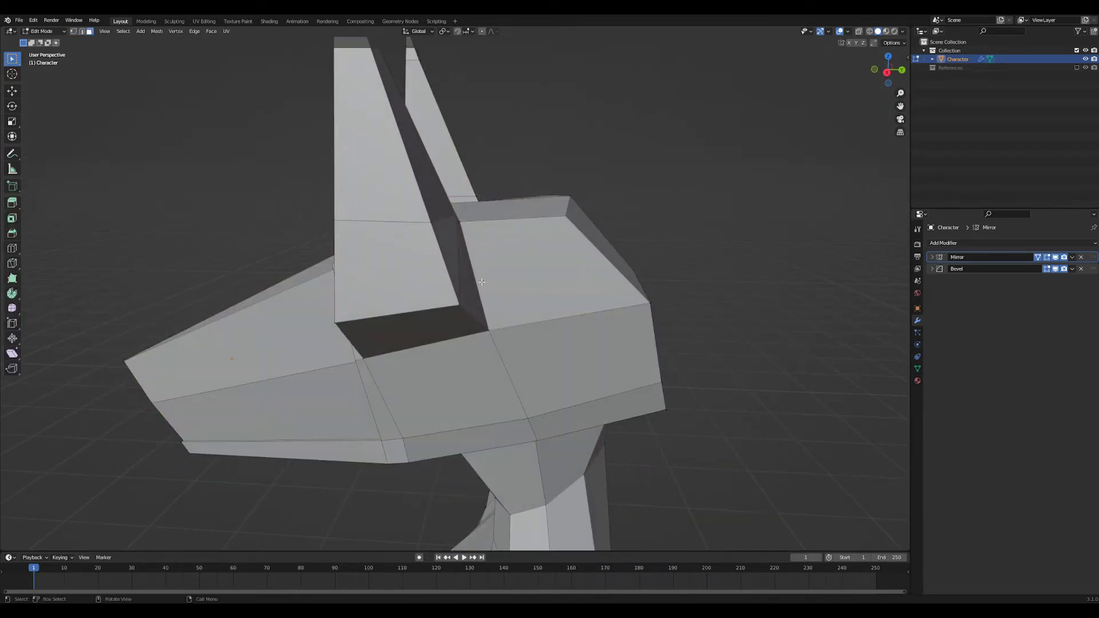
pyautogui.click(477, 280)
pyautogui.press('2')
pyautogui.click(476, 280)
pyautogui.press('g')
pyautogui.press('g')
pyautogui.click(549, 291)
pyautogui.moveTo(549, 291); pyautogui.dragTo(502, 392, button='middle')
# - Undo the recent edits at the ear's rear base, back to before the lower back opening was filled
pyautogui.hotkey('ctrl', 'z')
pyautogui.hotkey('ctrl', 'z')
pyautogui.hotkey('ctrl', 'z')
pyautogui.hotkey('ctrl', 'z')
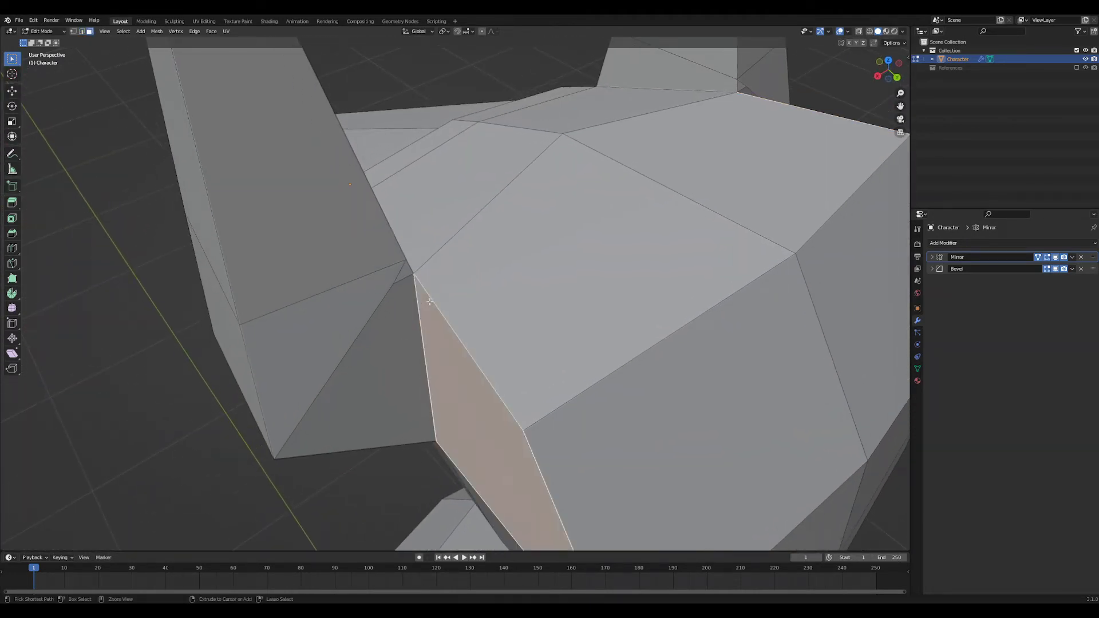
pyautogui.press('3')
pyautogui.press('1')
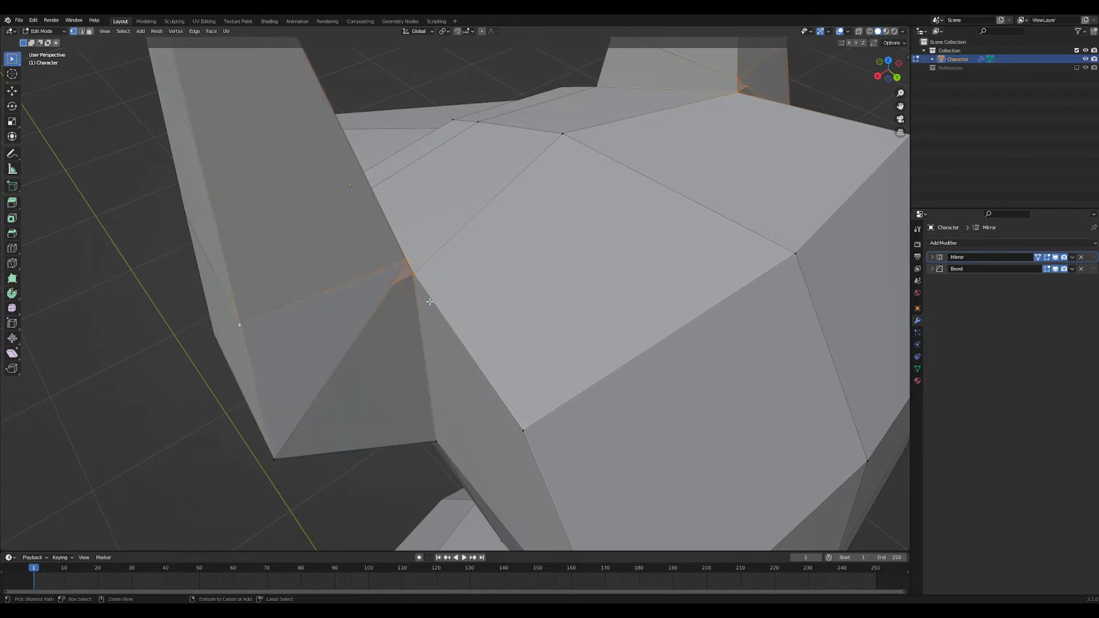
pyautogui.press('3')
pyautogui.press('1')
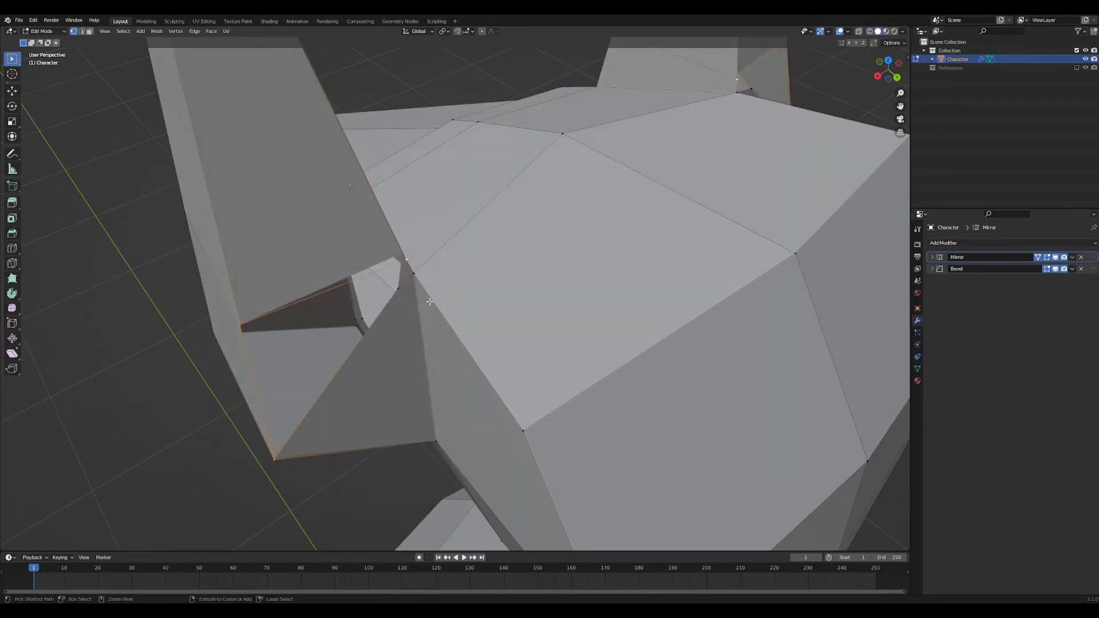
# - Merge the loose vertex at the ear's rear base with the neighboring head corner vertex
pyautogui.moveTo(415, 296); pyautogui.dragTo(470, 314, button='middle')
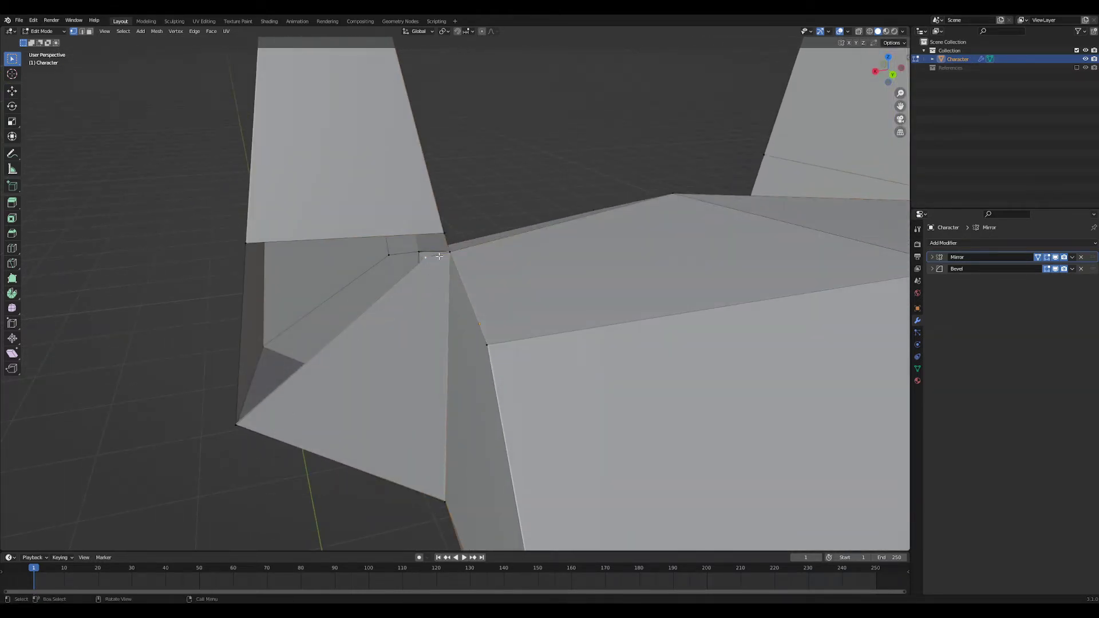
pyautogui.press('m')
pyautogui.click(458, 261)
# - Fill the ear's lower back opening with one face reaching the head corner vertex
pyautogui.moveTo(458, 261); pyautogui.dragTo(455, 263, button='middle')
pyautogui.keyDown('shift'); pyautogui.click(462, 227); pyautogui.keyUp('shift')
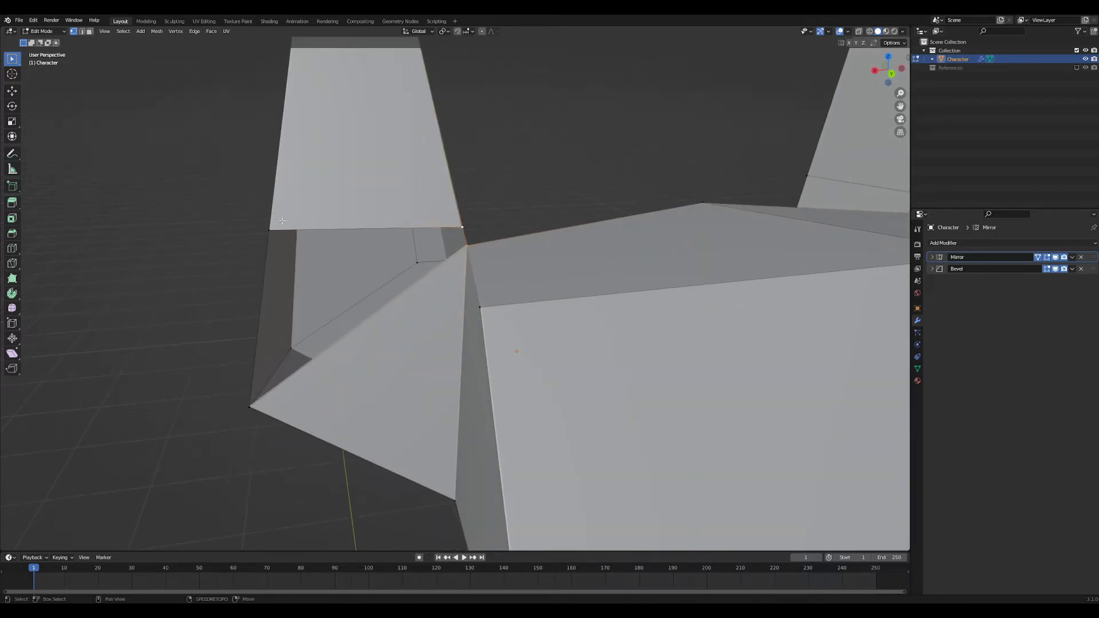
pyautogui.press('f')
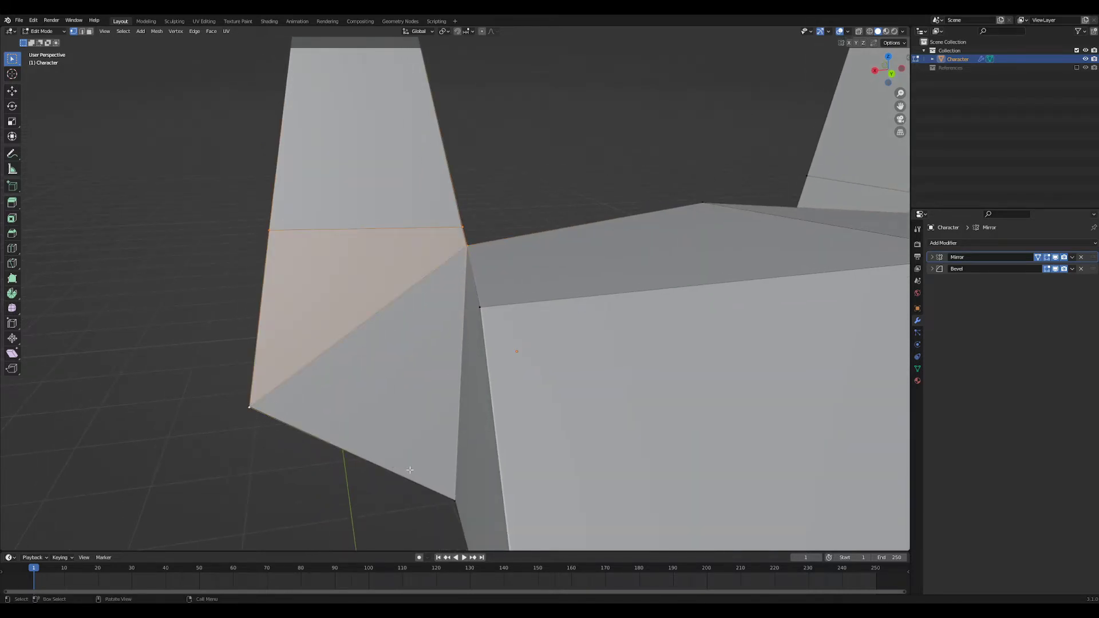
pyautogui.moveTo(410, 470); pyautogui.dragTo(524, 349, button='middle')
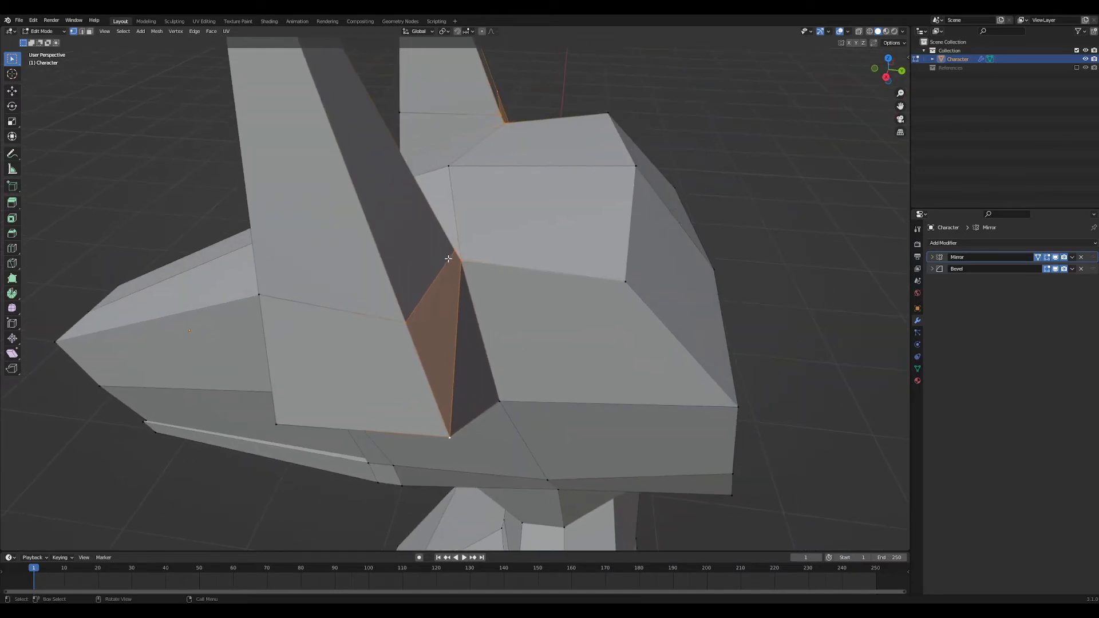
# - Slide the vertical edge on the side of the head directly behind the ear's rear corner along its neighboring faces
pyautogui.click(449, 258)
pyautogui.moveTo(461, 264); pyautogui.dragTo(506, 286, button='middle')
pyautogui.press('g')
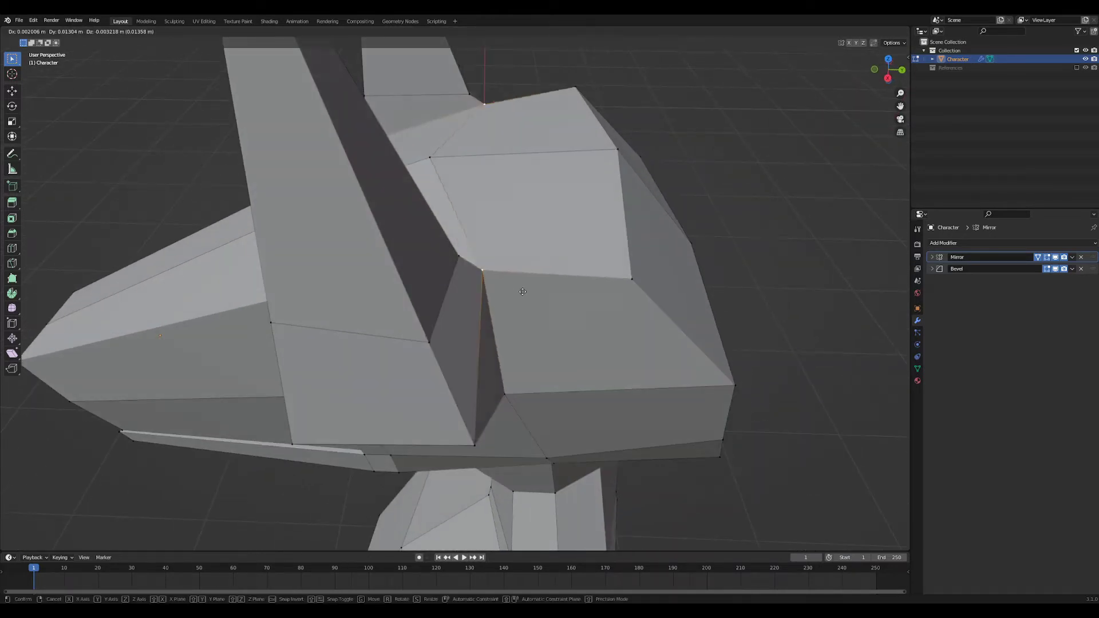
pyautogui.rightClick(540, 308)
pyautogui.press('g')
pyautogui.press('g')
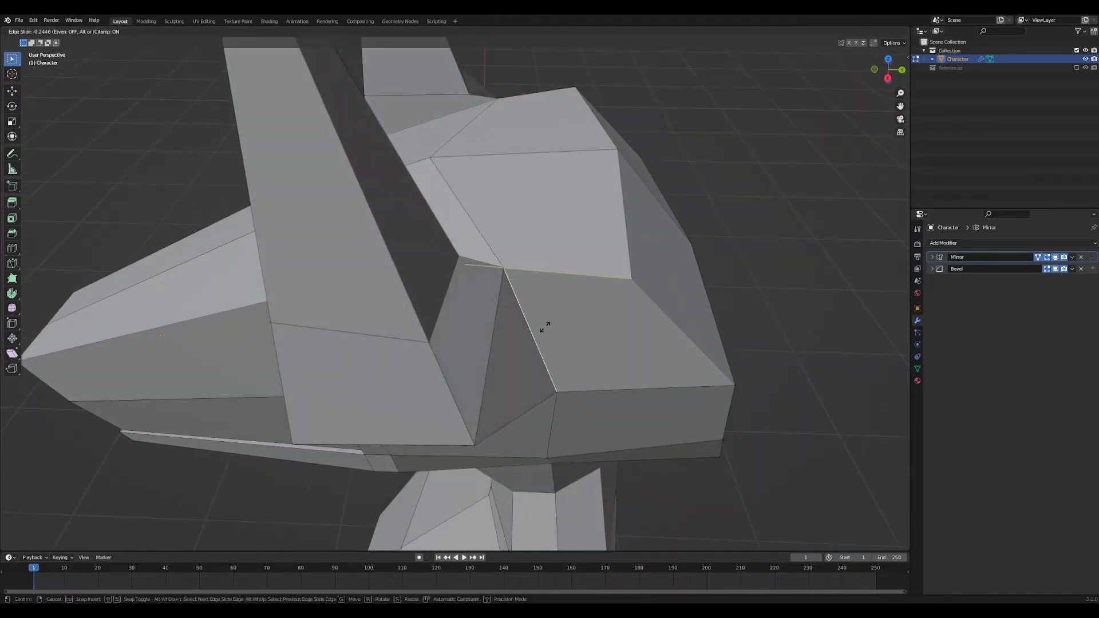
pyautogui.click(520, 336)
# - Examine the head and ear base from the side in Object Mode
pyautogui.scroll(-5, 540, 401)
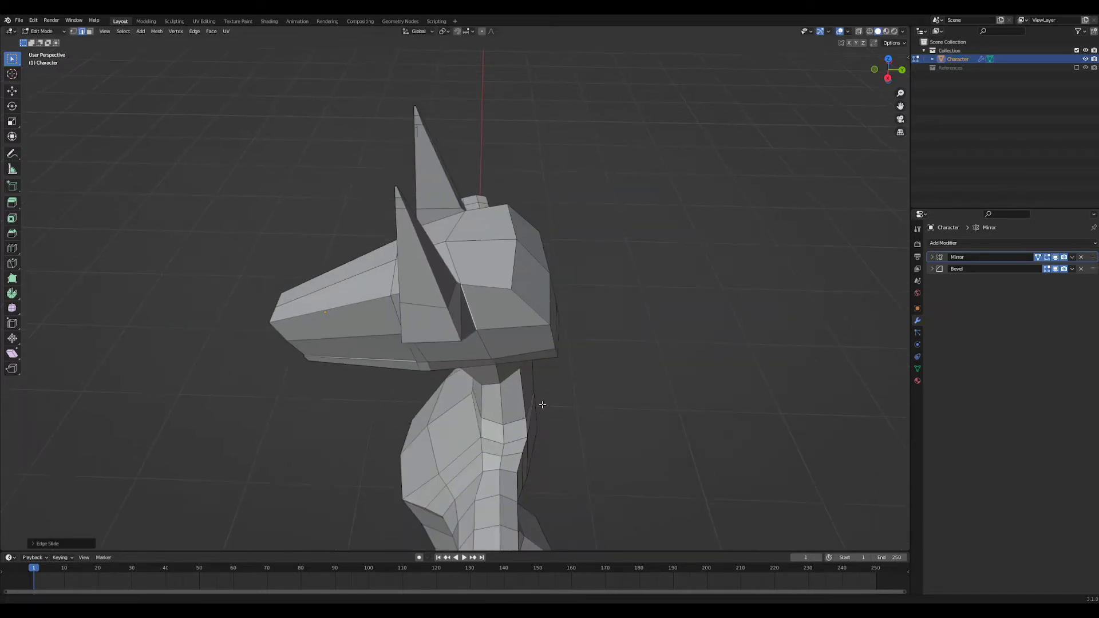
pyautogui.press('Tab')
pyautogui.moveTo(540, 401); pyautogui.dragTo(578, 381, button='middle')
pyautogui.press('Tab')
pyautogui.keyDown('ctrl'); pyautogui.moveTo(641, 407); pyautogui.dragTo(530, 356, button='middle'); pyautogui.keyUp('ctrl')
pyautogui.press('Tab')
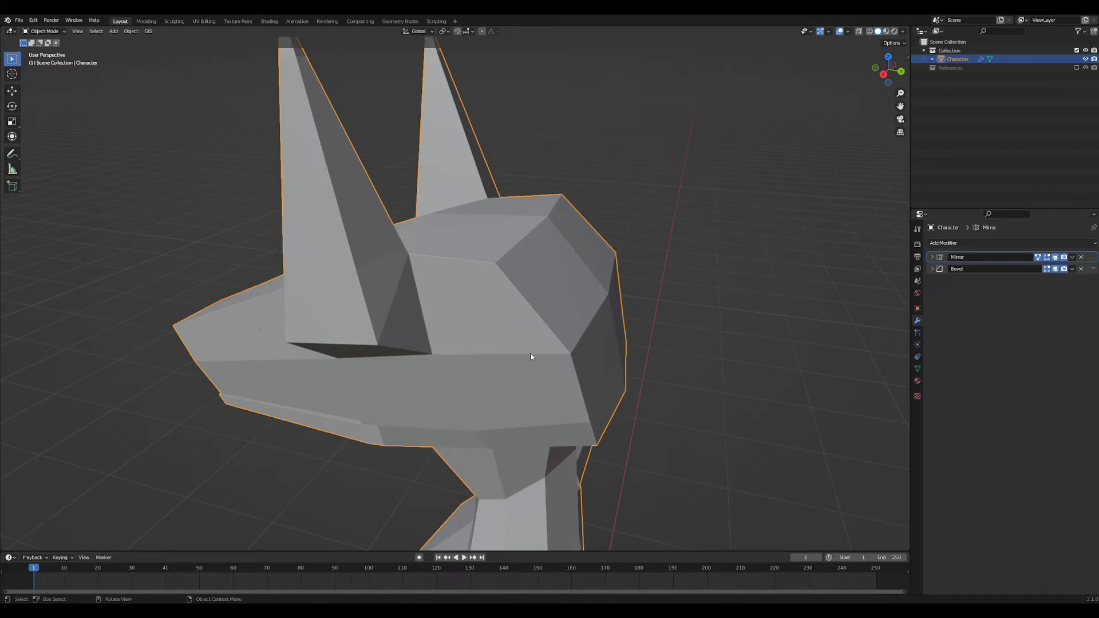
pyautogui.press('Tab')
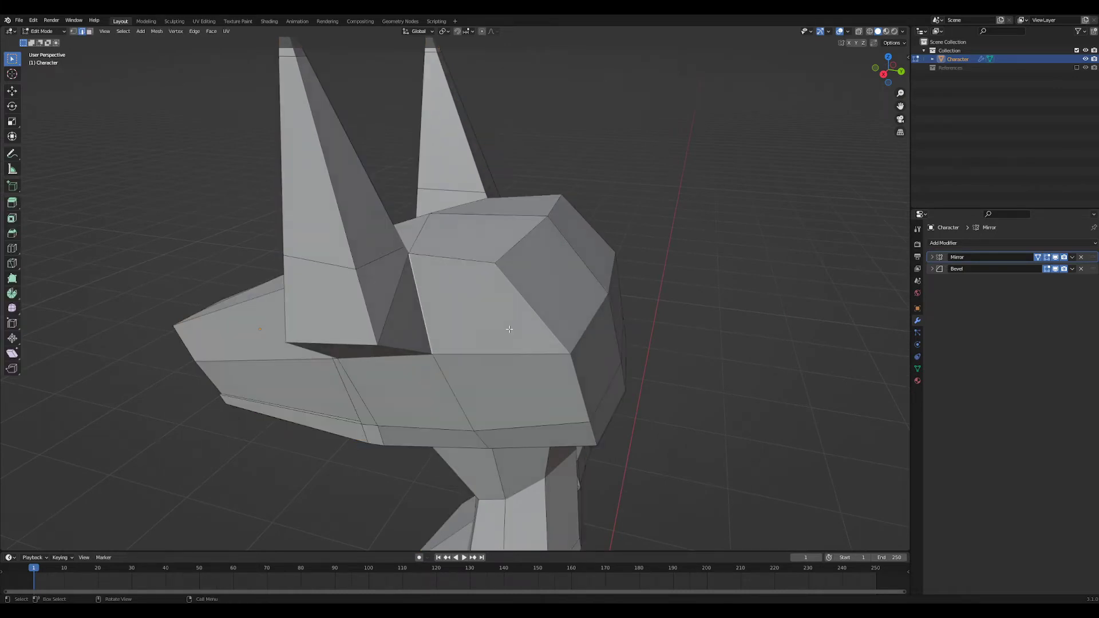
# - Delete the face on the side of the head behind the ear's rear base
pyautogui.scroll(2, 505, 326)
pyautogui.moveTo(506, 327); pyautogui.dragTo(501, 406, button='middle')
pyautogui.click(414, 326)
pyautogui.press('x')
pyautogui.click(417, 326)
# - Move the head's upper rear corner vertex behind the ear along the X axis
pyautogui.press('1')
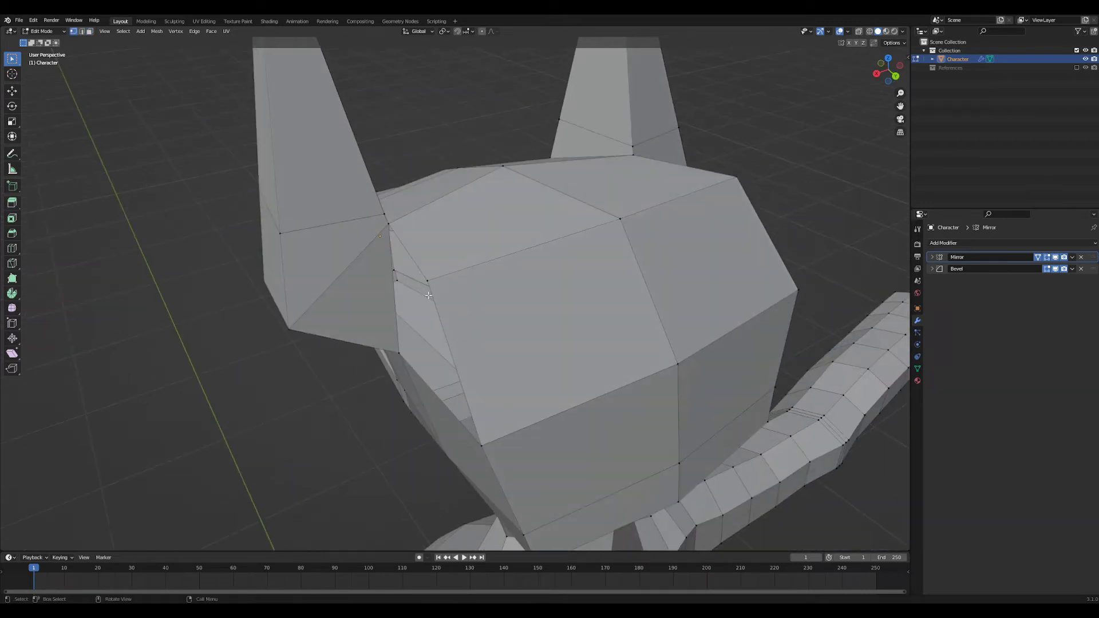
pyautogui.click(429, 276)
pyautogui.moveTo(432, 280); pyautogui.dragTo(465, 320, button='middle')
pyautogui.press('g')
pyautogui.press('y')
pyautogui.press('s')
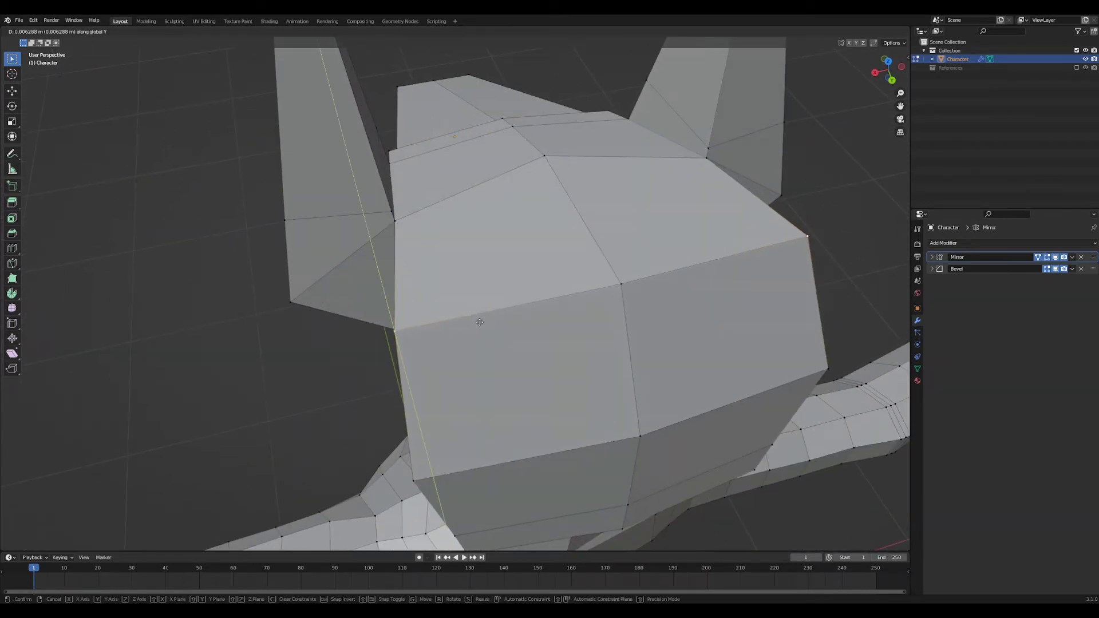
pyautogui.press('x')
pyautogui.rightClick(485, 322)
pyautogui.press('s')
pyautogui.rightClick(486, 326)
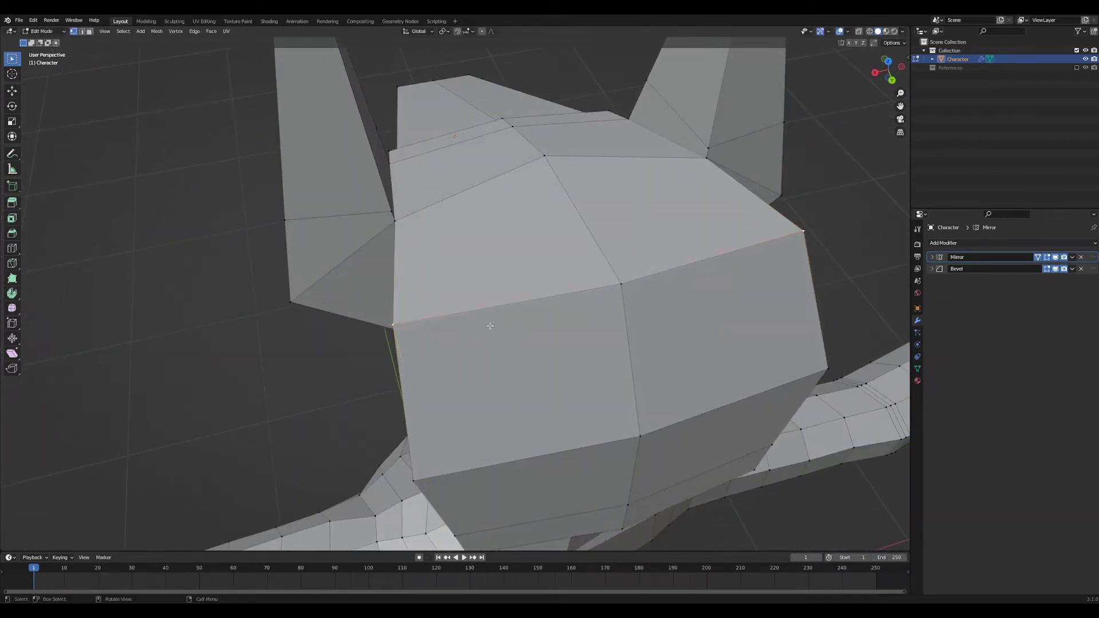
pyautogui.press('g')
pyautogui.press('x')
pyautogui.click(503, 327)
# - Move the head's lower rear corner vertex about 0.013 m along the X axis
pyautogui.scroll(-4, 502, 327)
pyautogui.moveTo(459, 412); pyautogui.dragTo(479, 367, button='middle')
pyautogui.click(507, 364)
pyautogui.press('g')
pyautogui.press('y')
pyautogui.press('x')
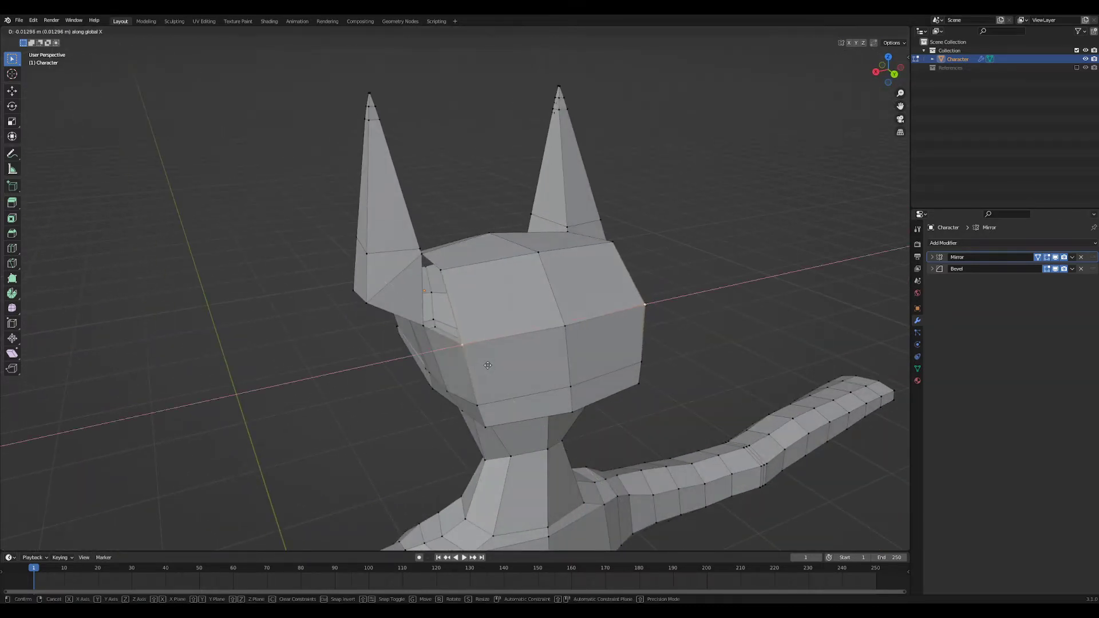
pyautogui.click(488, 365)
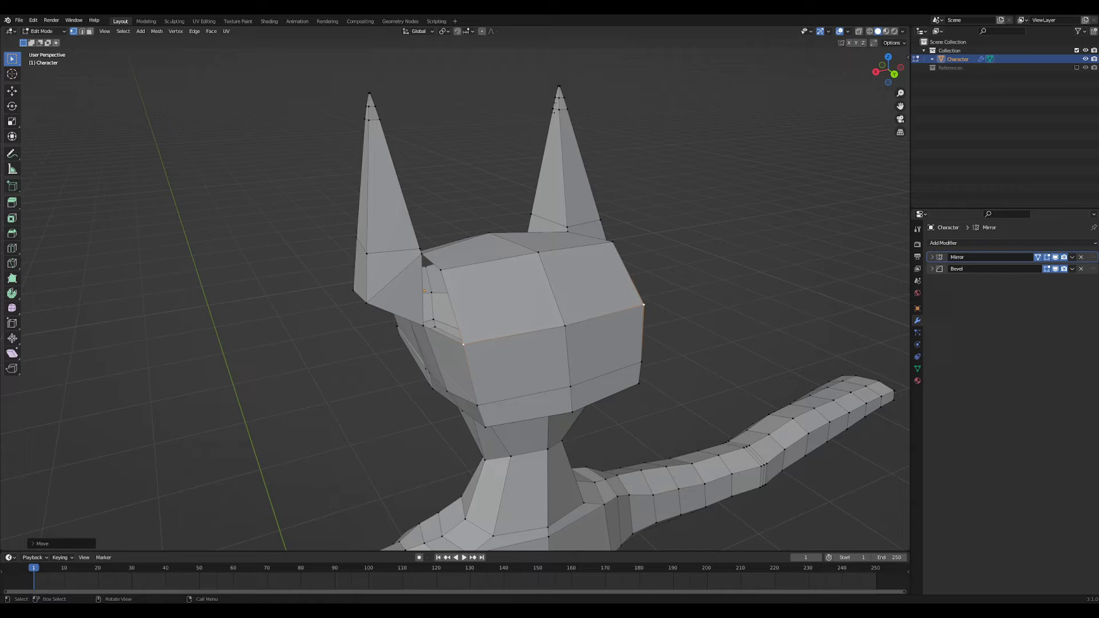
# - Delete the small triangular face between the ear's lower rear corner and the side of the head
pyautogui.scroll(-1, 344, 406)
pyautogui.moveTo(341, 409); pyautogui.dragTo(424, 460, button='middle')
pyautogui.scroll(3, 407, 417)
pyautogui.moveTo(492, 458); pyautogui.dragTo(344, 397, button='middle')
pyautogui.scroll(-2, 419, 376)
pyautogui.click(377, 354)
pyautogui.press('x')
pyautogui.click(378, 359)
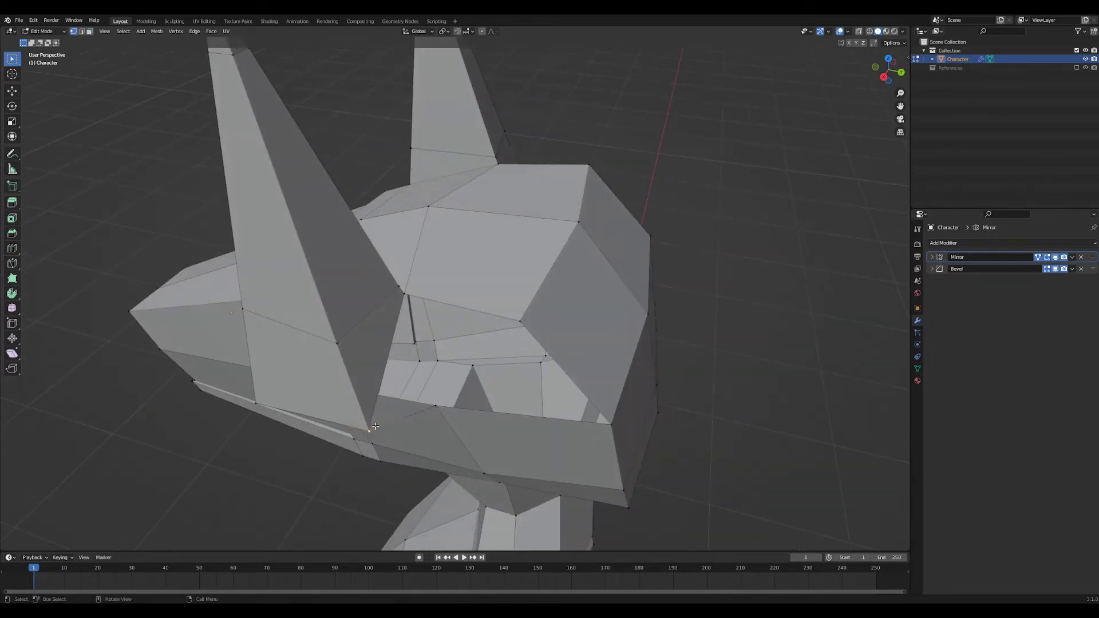
# - Extrude the rear edge of the head's side opening and position it along X and Y toward the ear
pyautogui.moveTo(521, 314); pyautogui.dragTo(407, 378, button='middle')
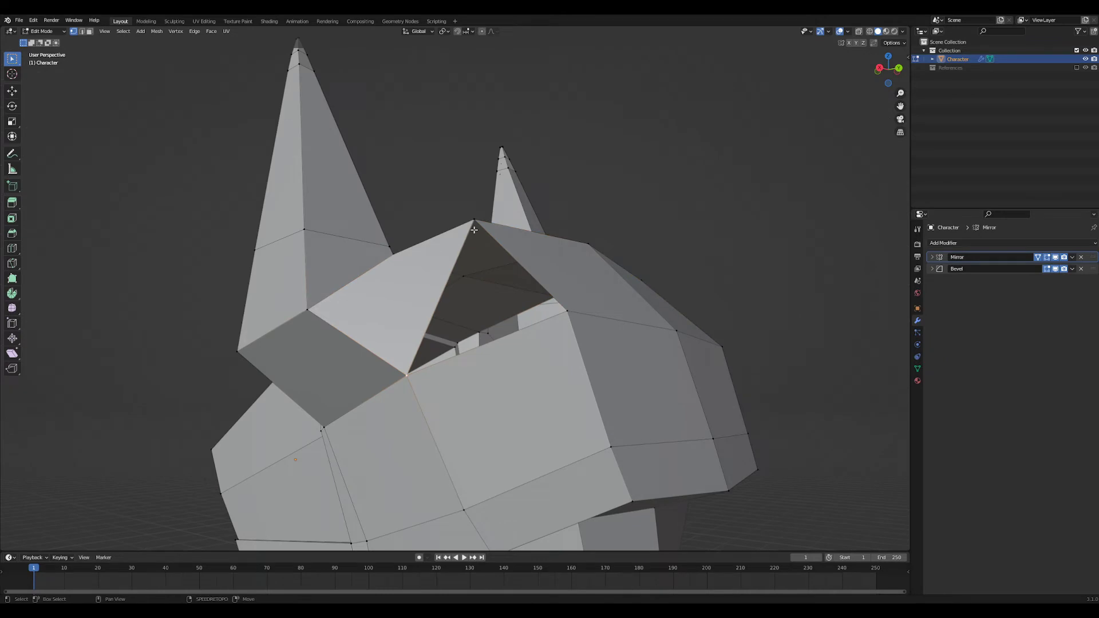
pyautogui.moveTo(474, 230); pyautogui.dragTo(633, 282, button='middle')
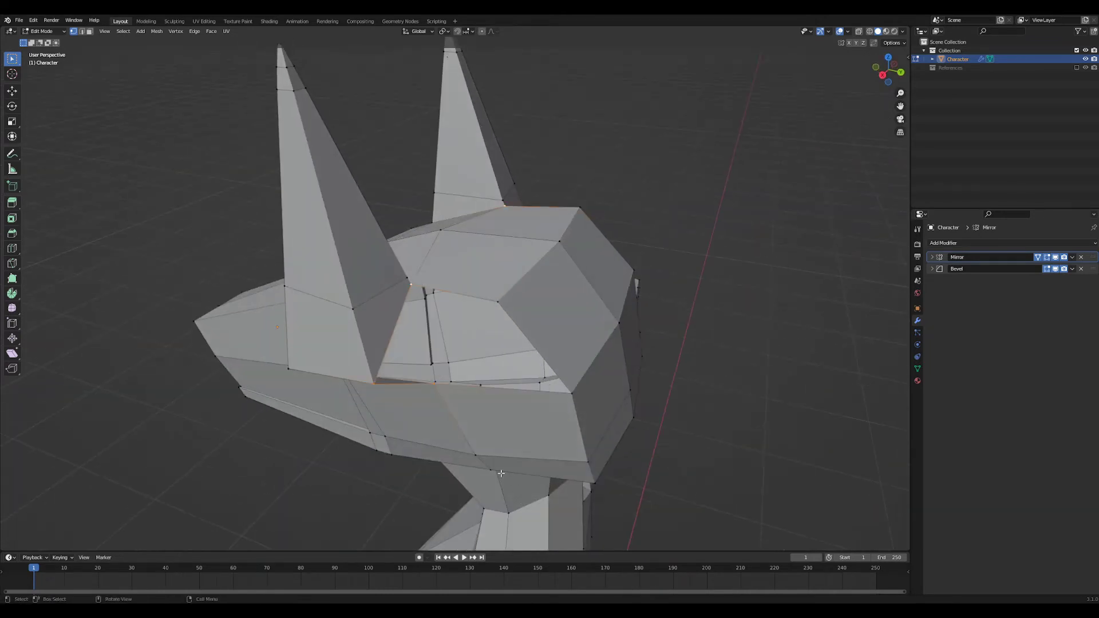
pyautogui.moveTo(528, 435); pyautogui.dragTo(572, 376, button='middle')
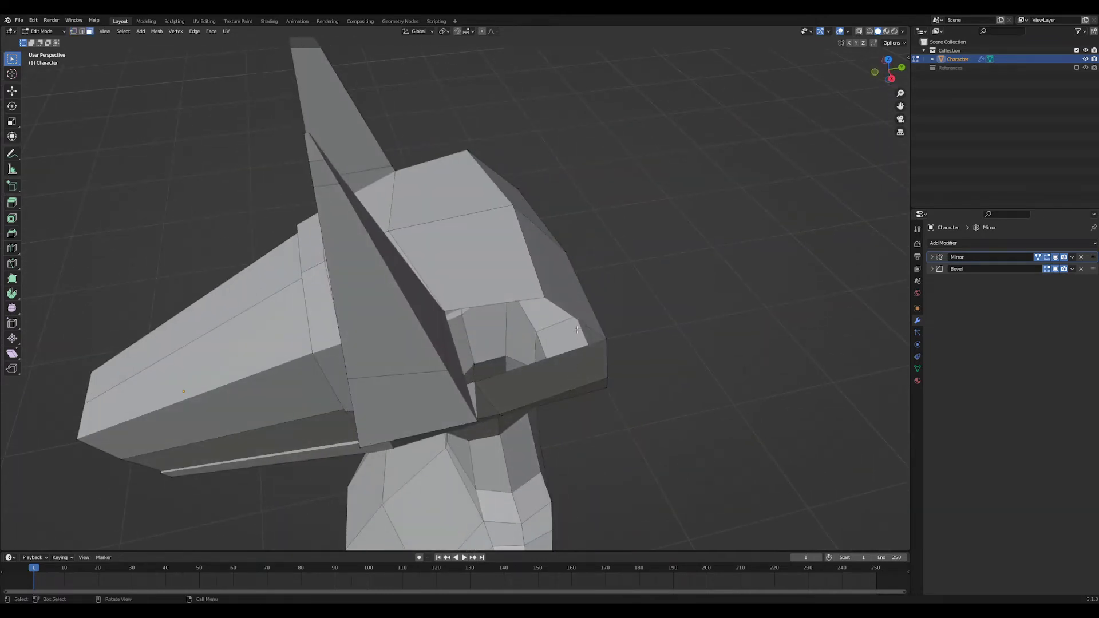
pyautogui.moveTo(573, 314); pyautogui.dragTo(589, 394, button='middle')
pyautogui.press('g')
pyautogui.press('x')
pyautogui.click(546, 339)
pyautogui.press('g')
pyautogui.press('y')
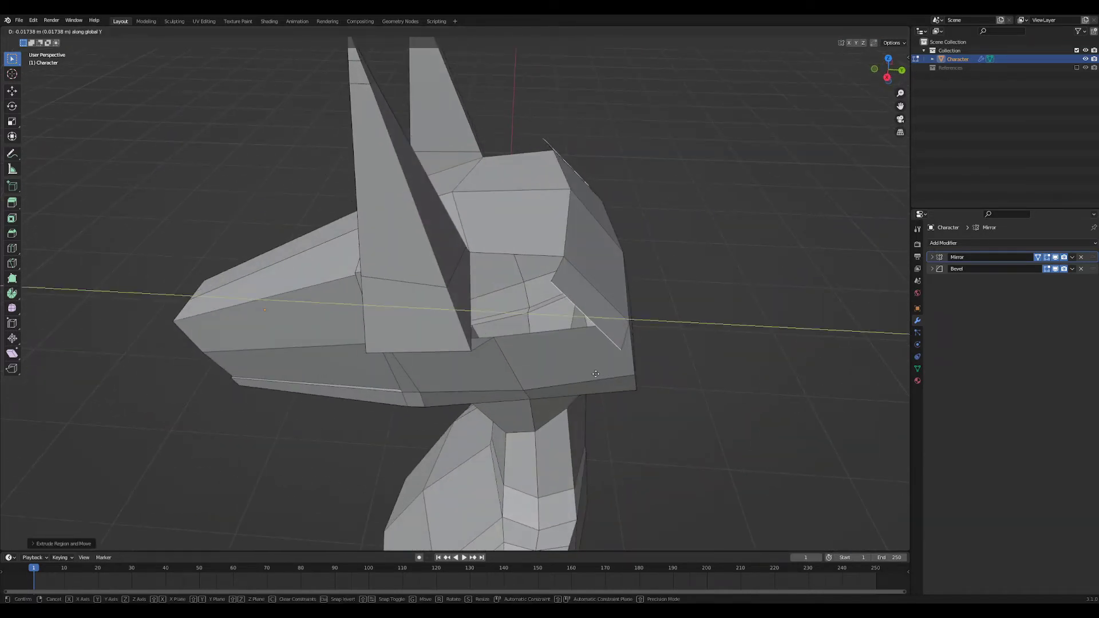
pyautogui.click(522, 377)
# - Delete the triangular face at the ear's lower back
pyautogui.moveTo(522, 377); pyautogui.dragTo(637, 398, button='middle')
pyautogui.click(500, 350)
pyautogui.press('x')
pyautogui.click(498, 348)
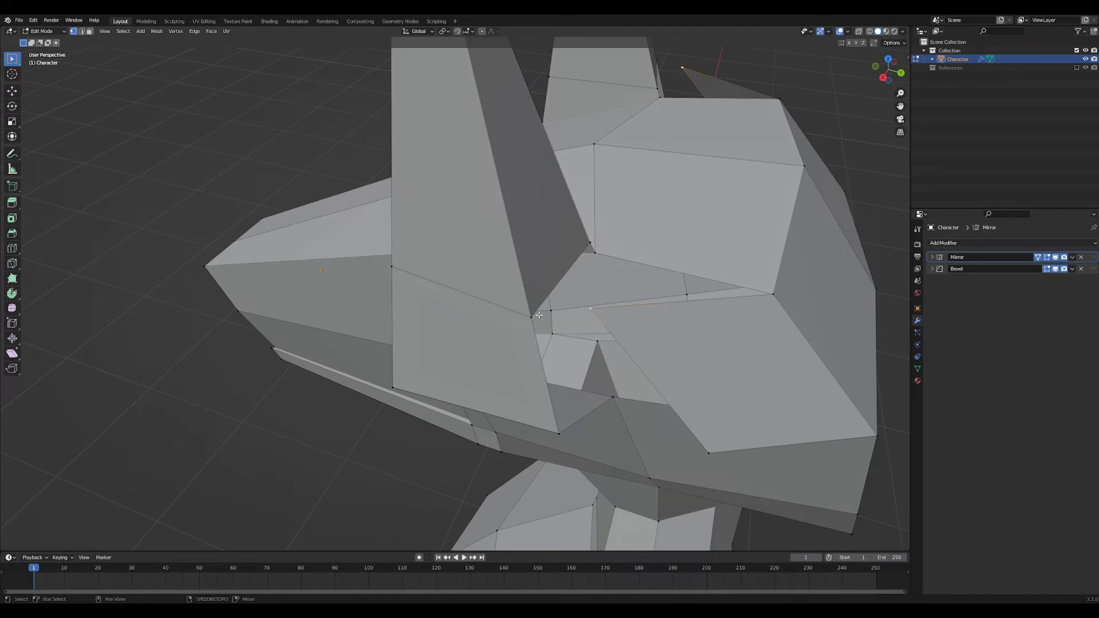
# - Merge the extruded edge's two vertices At Last into the ear's lower rear vertices, forming a strip from head to ear
pyautogui.press('m')
pyautogui.click(540, 312)
pyautogui.moveTo(540, 312); pyautogui.dragTo(703, 380, button='middle')
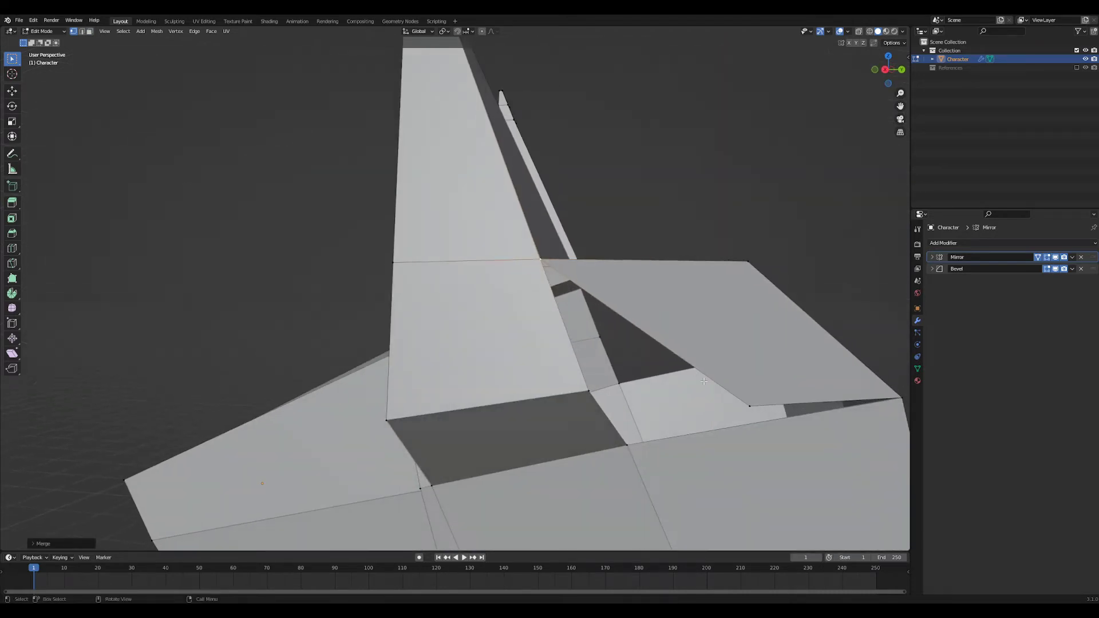
pyautogui.press('m')
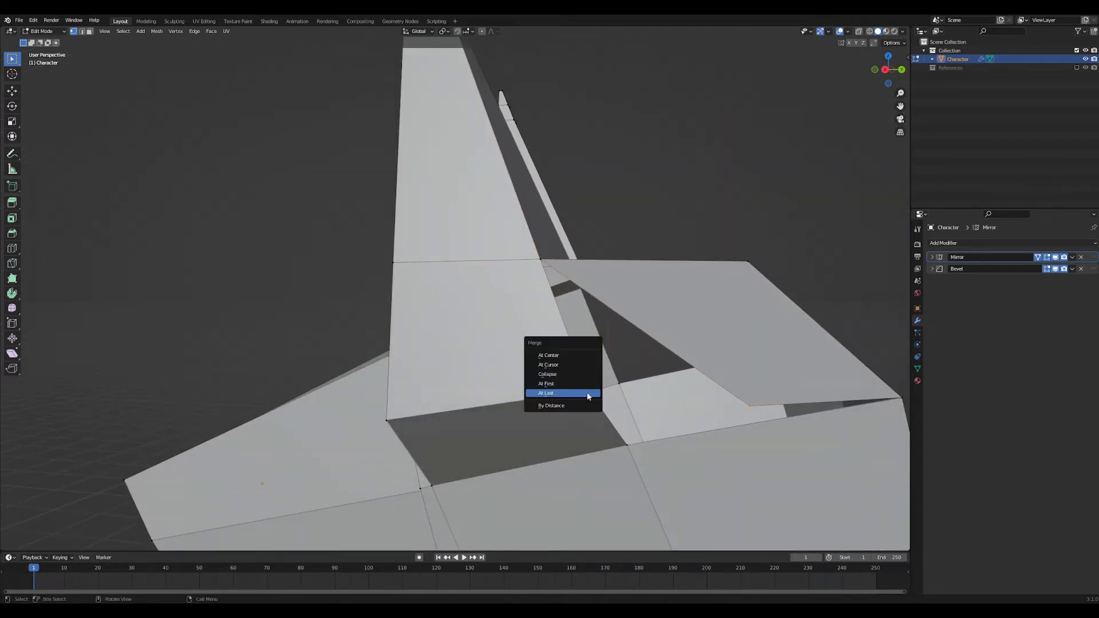
pyautogui.click(581, 395)
# - Add an edge loop across the strip between ear and head and fill the opening beneath it with a face
pyautogui.moveTo(581, 395); pyautogui.dragTo(554, 383, button='middle')
pyautogui.hotkey('ctrl', 'z')
pyautogui.hotkey('ctrl', 'z')
pyautogui.hotkey('ctrl', 'z')
pyautogui.moveTo(554, 382); pyautogui.dragTo(585, 389, button='middle')
pyautogui.keyDown('ctrl'); pyautogui.moveTo(585, 389); pyautogui.dragTo(584, 365, button='middle'); pyautogui.keyUp('ctrl')
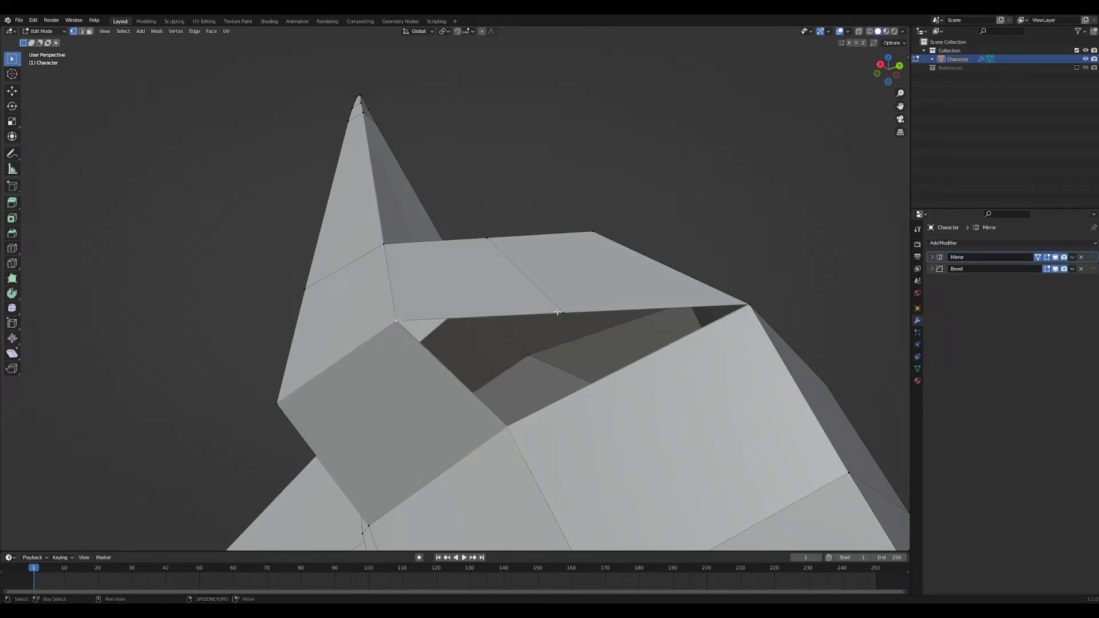
pyautogui.press('f')
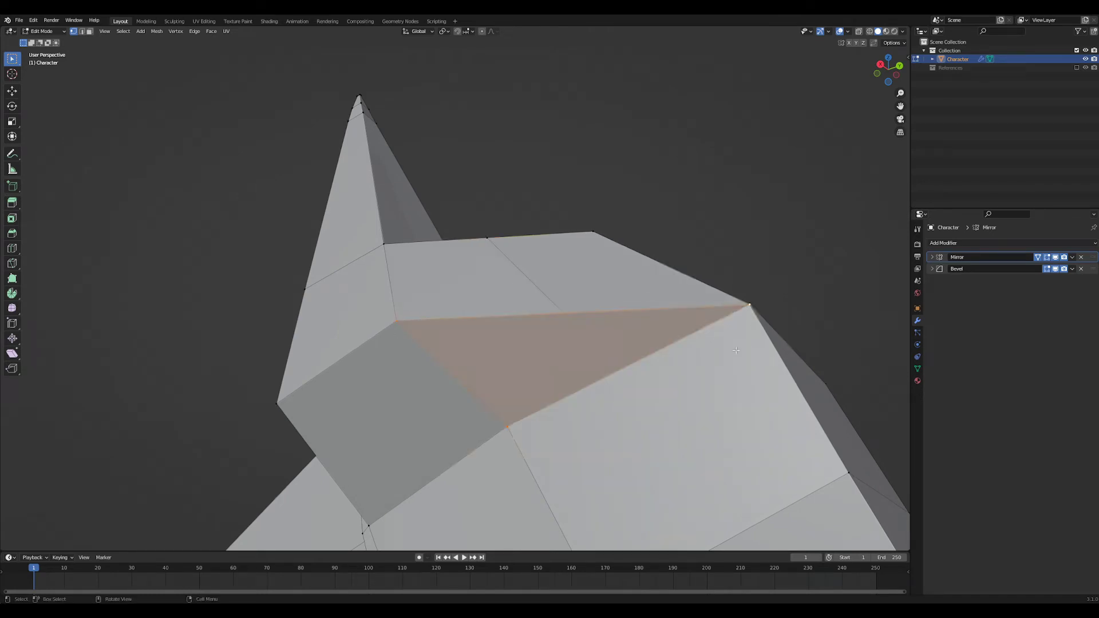
pyautogui.moveTo(739, 303); pyautogui.dragTo(667, 449, button='middle')
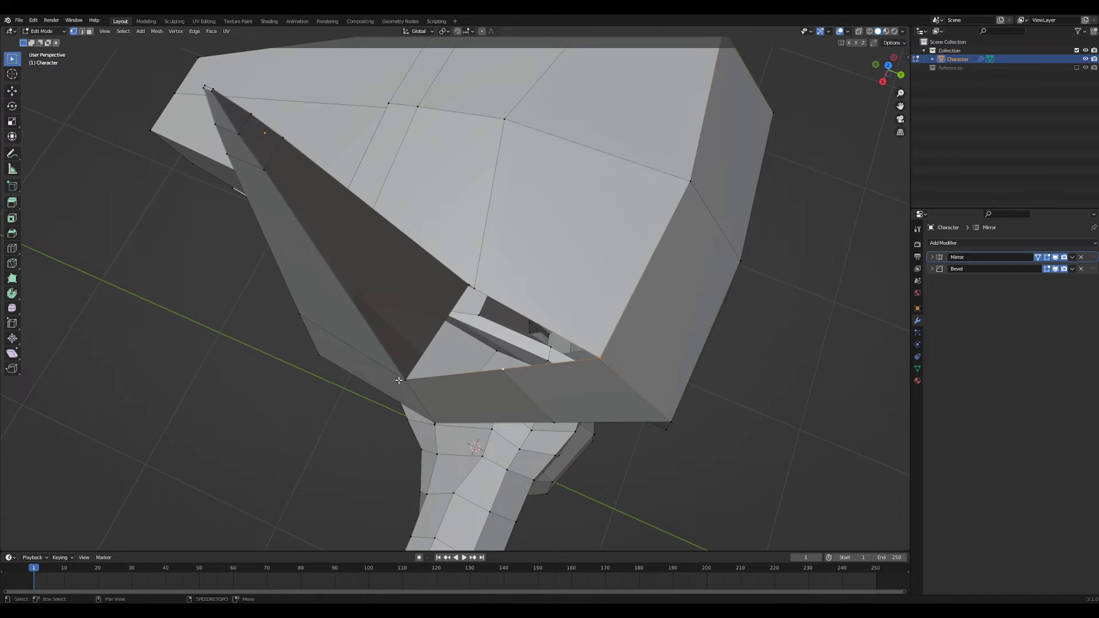
# - Try to merge the ear's inner rear vertex with the adjacent head vertex, and undo it along with the fill and edge loop
pyautogui.moveTo(399, 380); pyautogui.dragTo(570, 355, button='middle')
pyautogui.moveTo(492, 332); pyautogui.dragTo(496, 352, button='middle')
pyautogui.press('z')
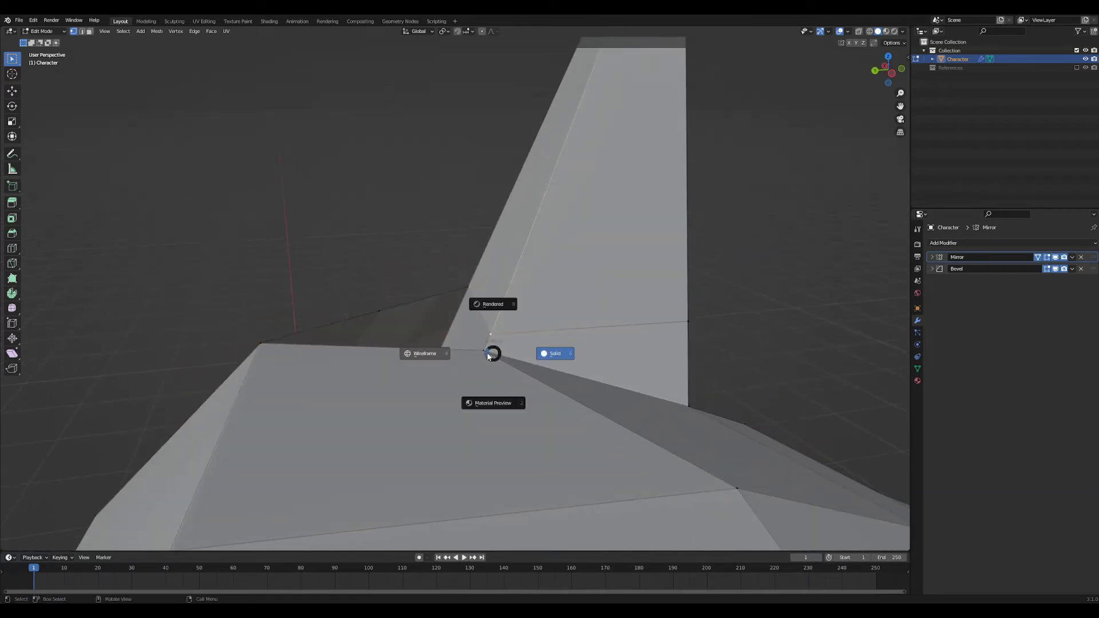
pyautogui.press('m')
pyautogui.click(509, 356)
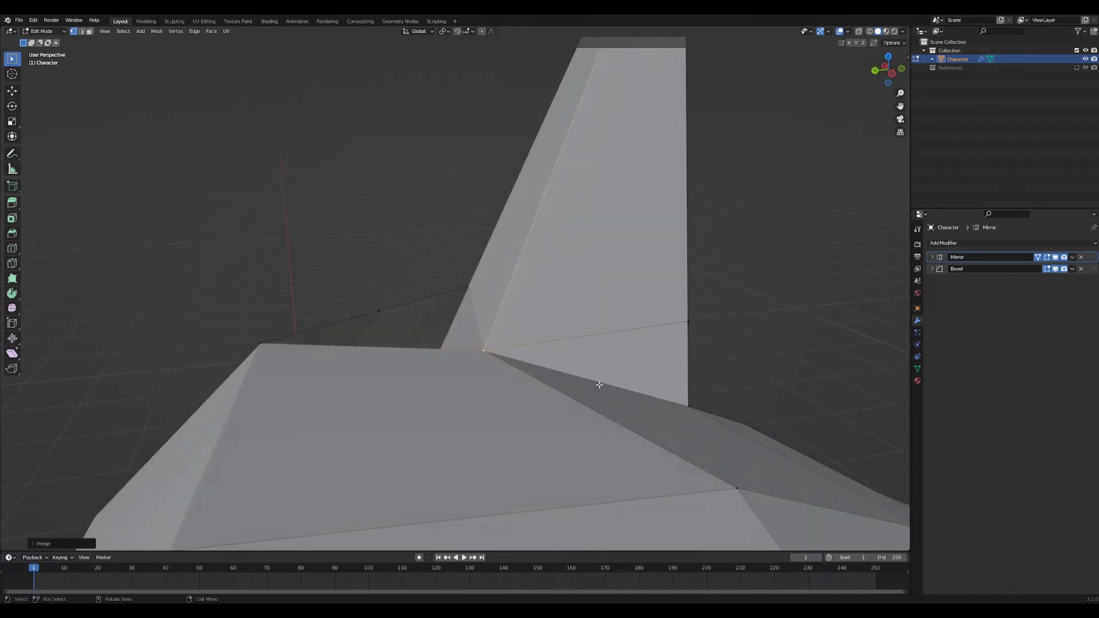
pyautogui.moveTo(601, 383); pyautogui.dragTo(515, 371, button='middle')
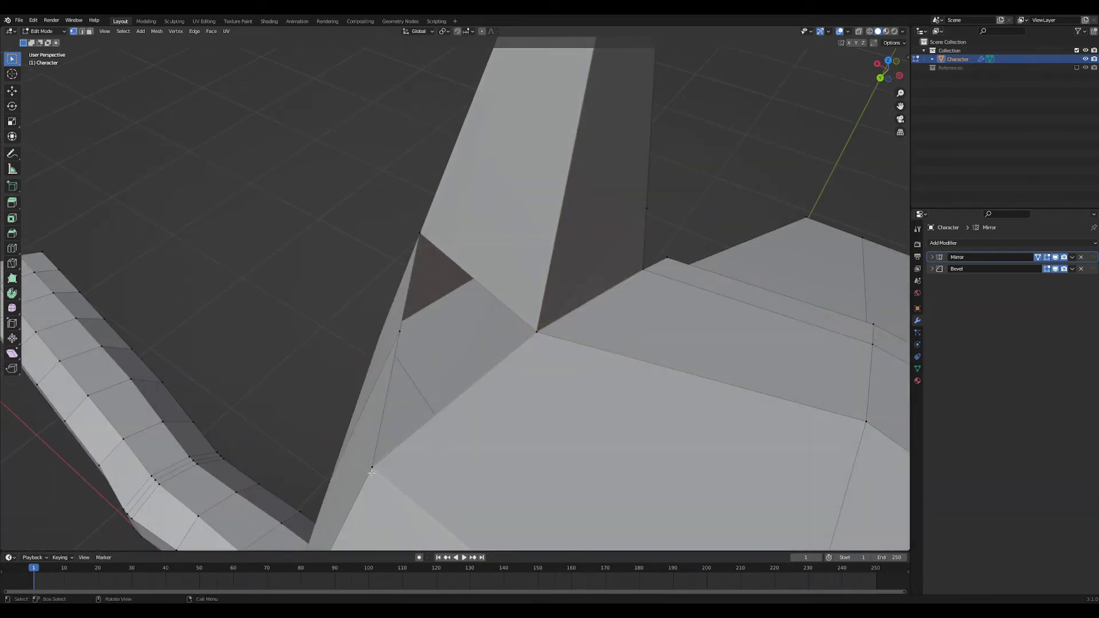
pyautogui.hotkey('ctrl', 'z')
pyautogui.hotkey('ctrl', 'z')
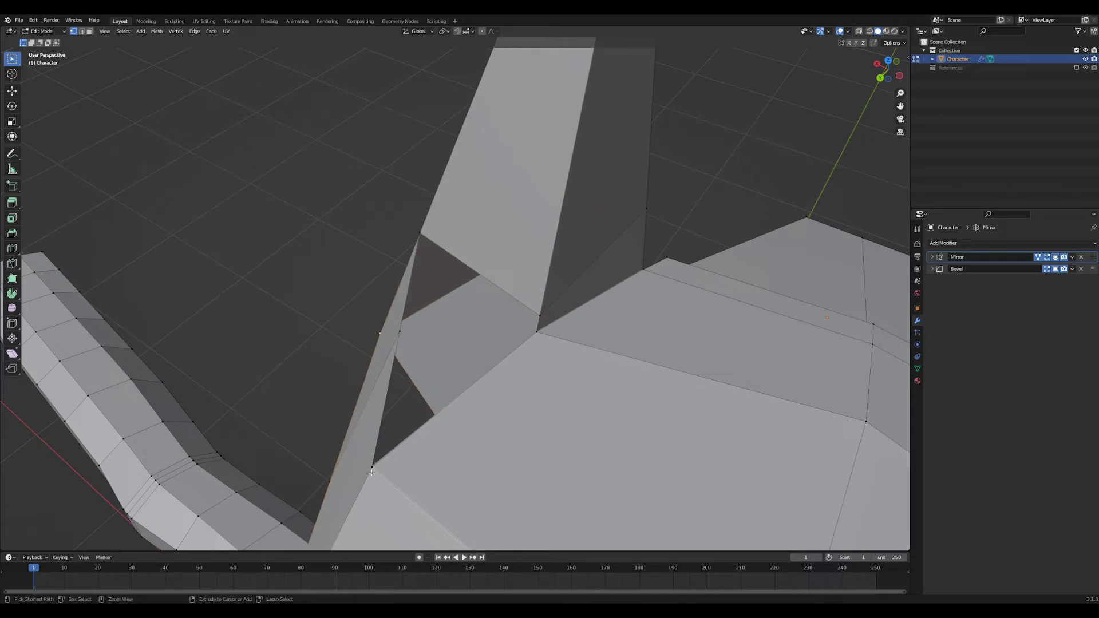
# - Merge the ear's inner rear base vertex with the adjacent head vertex
pyautogui.moveTo(375, 474); pyautogui.dragTo(431, 504, button='middle')
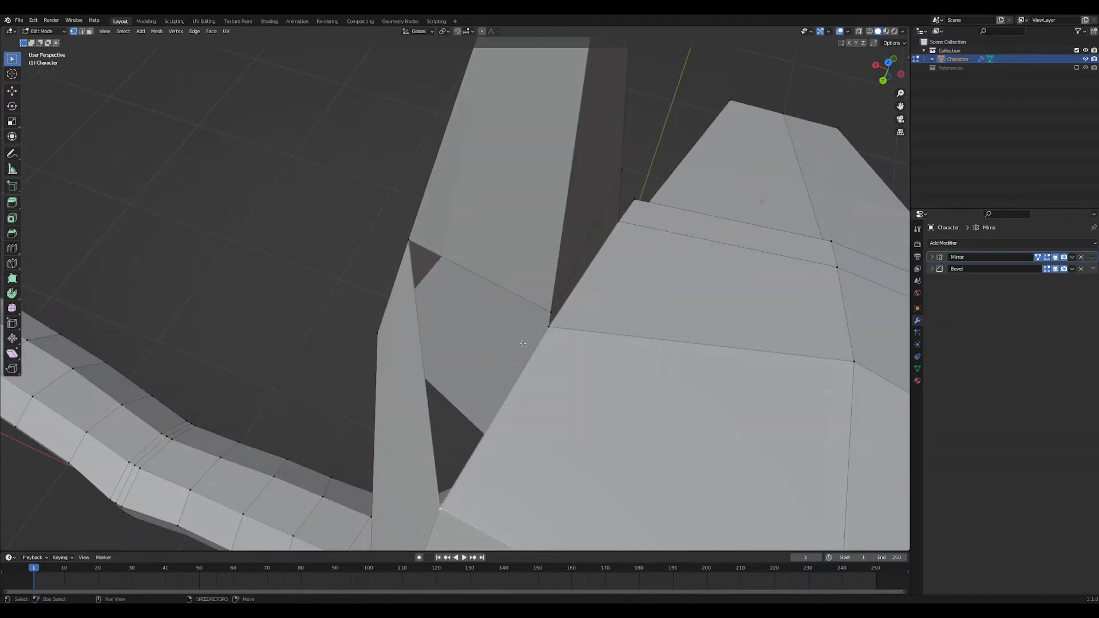
pyautogui.moveTo(408, 243); pyautogui.dragTo(464, 423, button='middle')
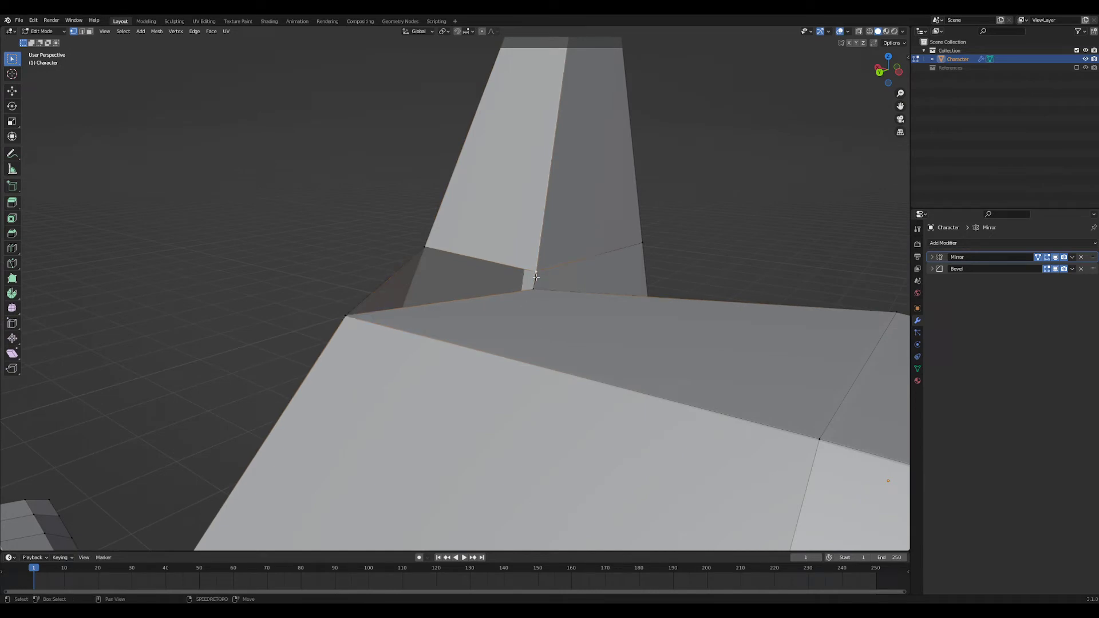
pyautogui.moveTo(454, 331); pyautogui.dragTo(531, 367, button='middle')
pyautogui.hotkey('alt', 'm')
pyautogui.click(490, 332)
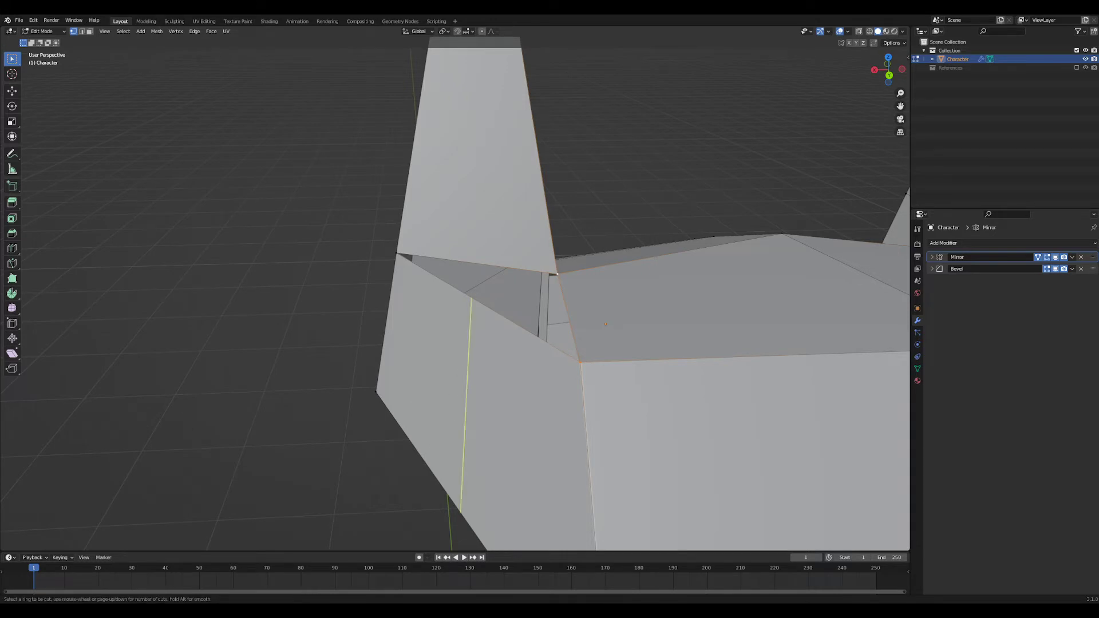
# - Cut an edge loop down the middle of the strip between ear and head and fill the openings above and below it
pyautogui.click(519, 300)
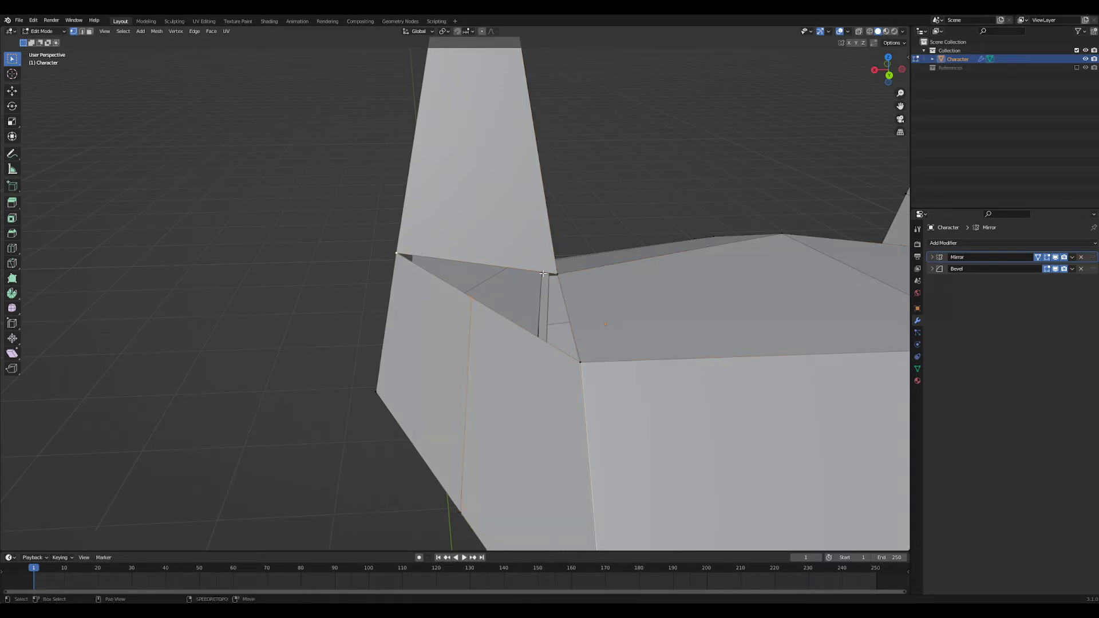
pyautogui.moveTo(576, 410); pyautogui.dragTo(486, 275, button='middle')
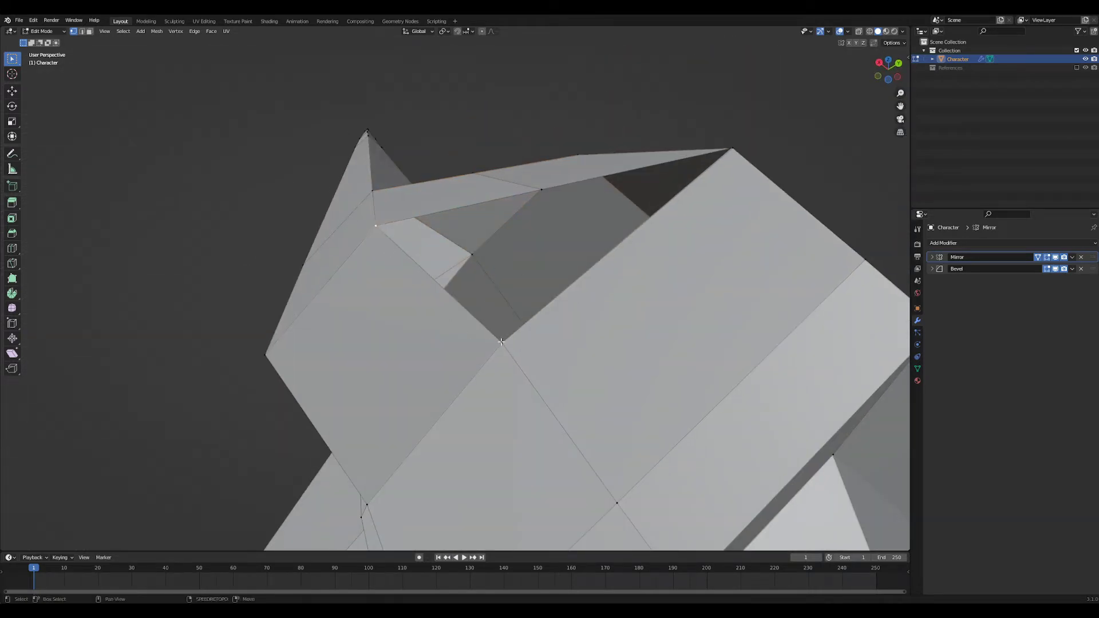
pyautogui.keyDown('shift'); pyautogui.click(537, 192); pyautogui.keyUp('shift')
pyautogui.press('f')
# - Move the strip's middle vertical edge about 0.026 m horizontally with the Z axis locked
pyautogui.moveTo(538, 195); pyautogui.dragTo(518, 302, button='middle')
pyautogui.scroll(-5, 571, 319)
pyautogui.press('g')
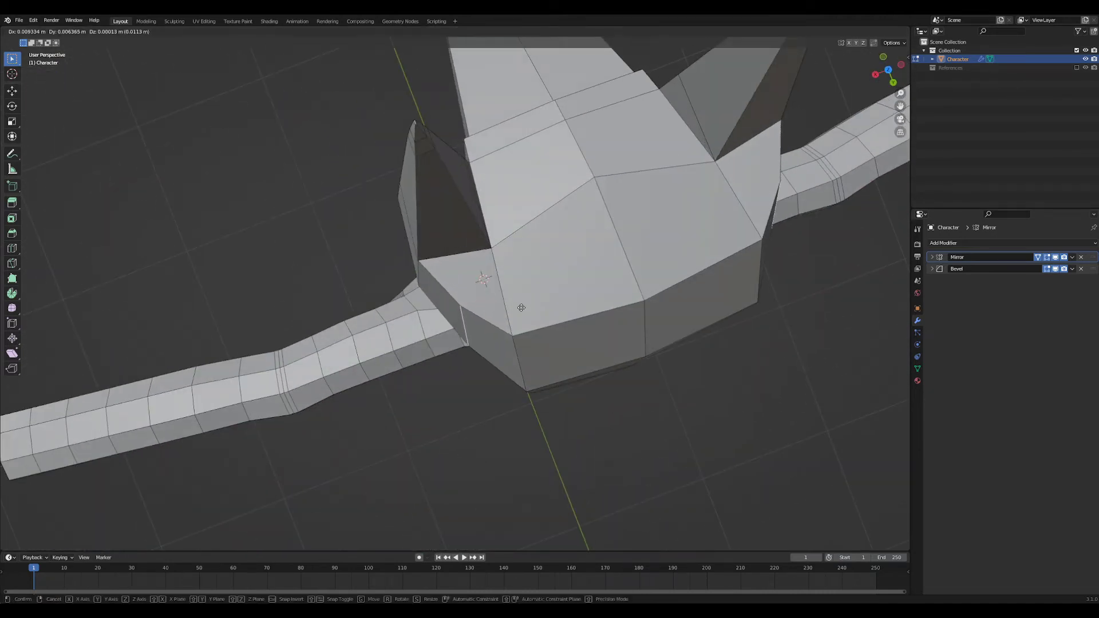
pyautogui.hotkey('shift', 'z')
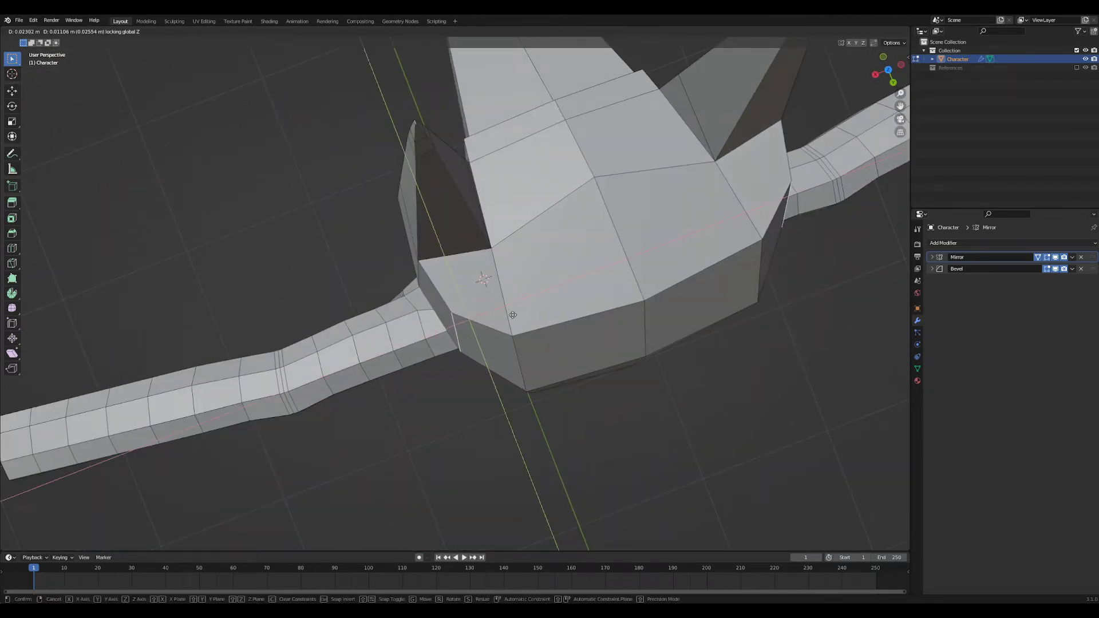
pyautogui.click(513, 315)
# - Delete the face on the side of the head directly below the ear's base
pyautogui.moveTo(513, 315); pyautogui.dragTo(599, 380, button='middle')
pyautogui.scroll(4, 567, 314)
pyautogui.rightClick(527, 445)
pyautogui.press('Escape')
pyautogui.moveTo(568, 418); pyautogui.dragTo(523, 338, button='middle')
pyautogui.scroll(4, 563, 427)
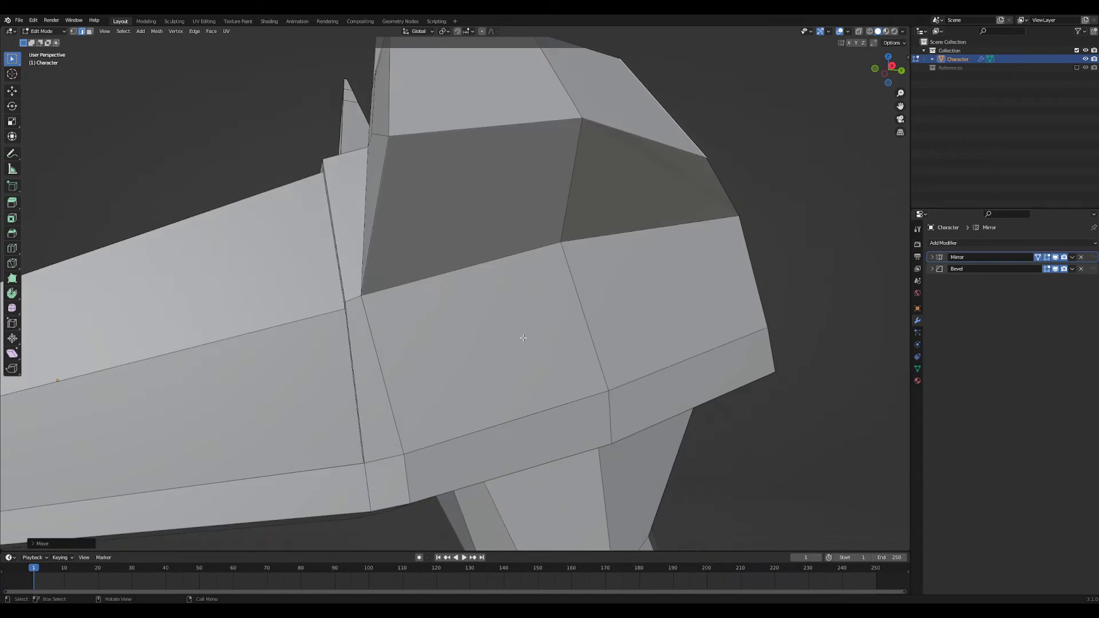
pyautogui.click(522, 338)
pyautogui.rightClick(548, 339)
pyautogui.click(547, 339)
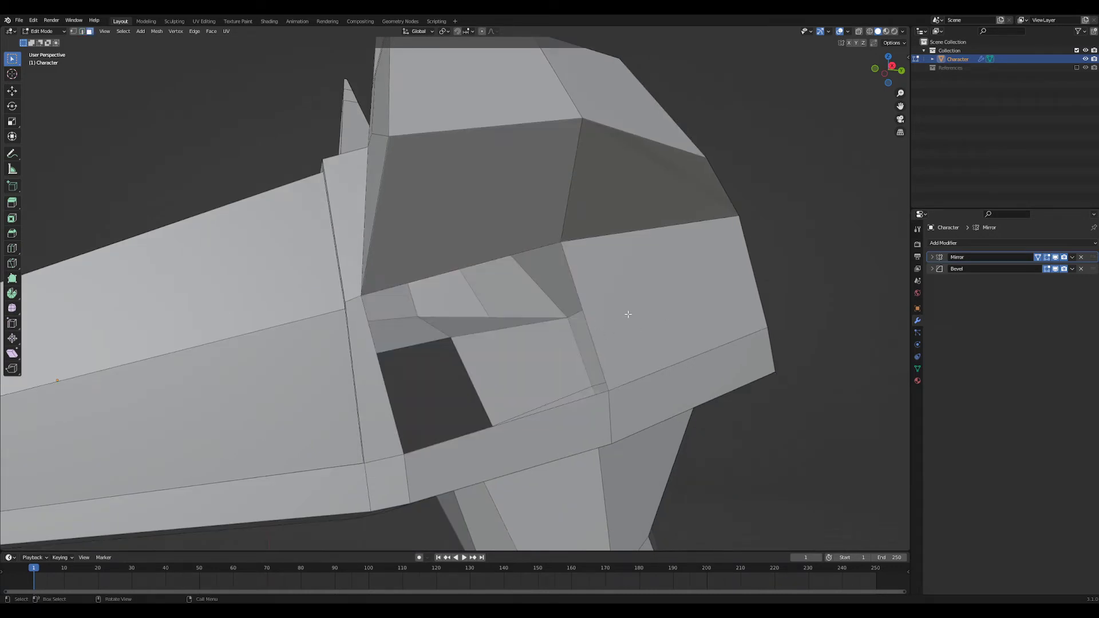
# - Delete the side face behind the ear and extrude the lower head edges outward and upward about 0.12 m with Y locked
pyautogui.moveTo(628, 314); pyautogui.dragTo(575, 451, button='middle')
pyautogui.click(546, 508)
pyautogui.press('2')
pyautogui.click(491, 434)
pyautogui.moveTo(492, 433); pyautogui.dragTo(552, 449, button='middle')
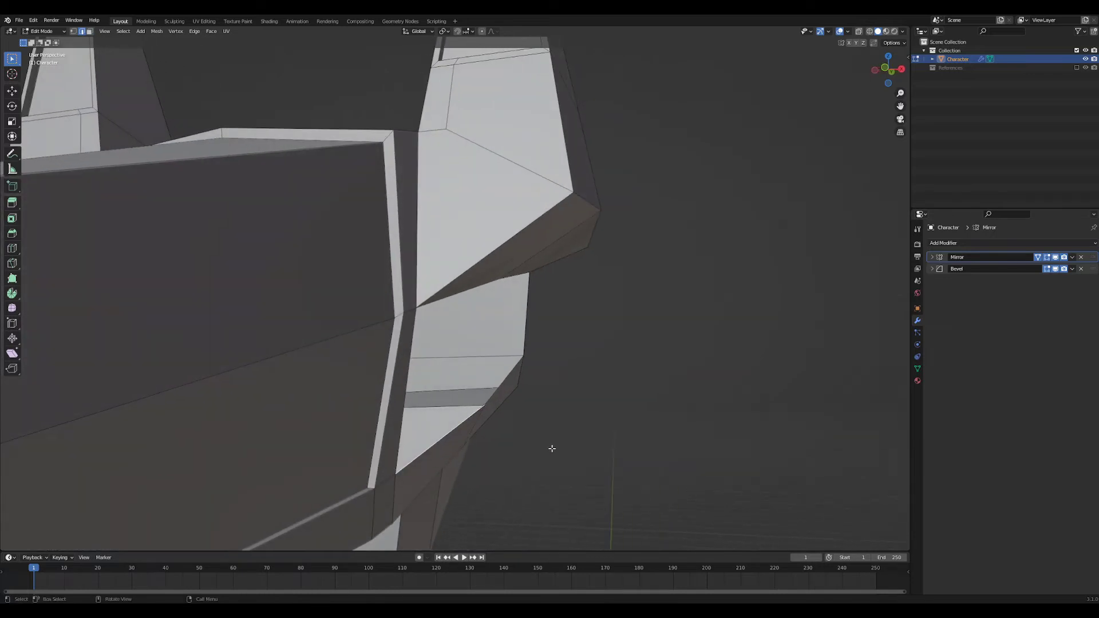
pyautogui.moveTo(507, 376); pyautogui.dragTo(534, 420, button='middle')
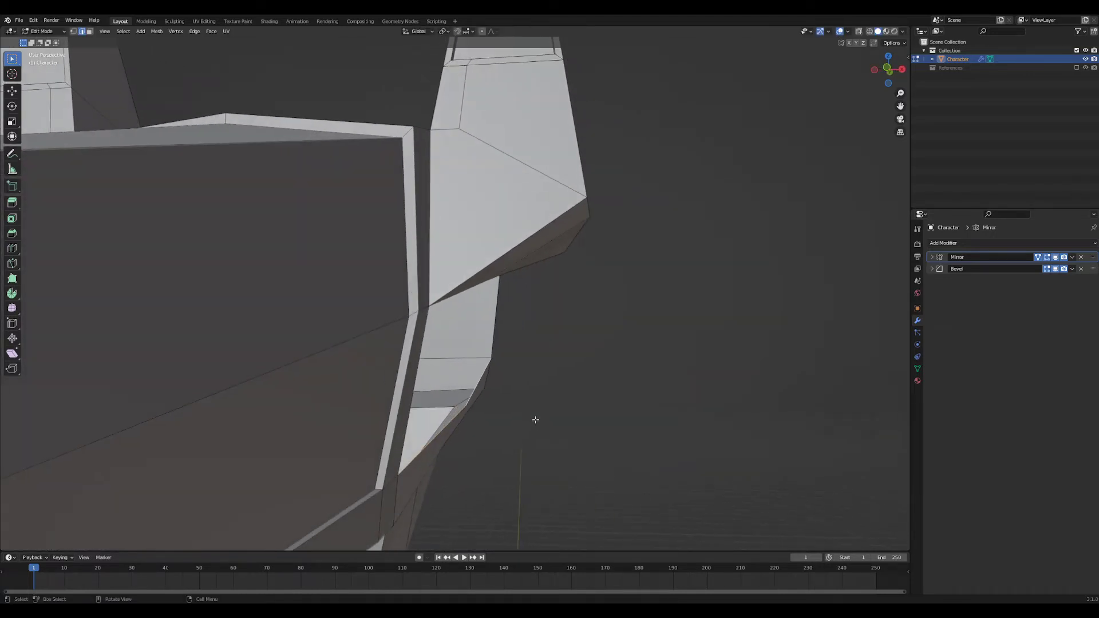
pyautogui.press('g')
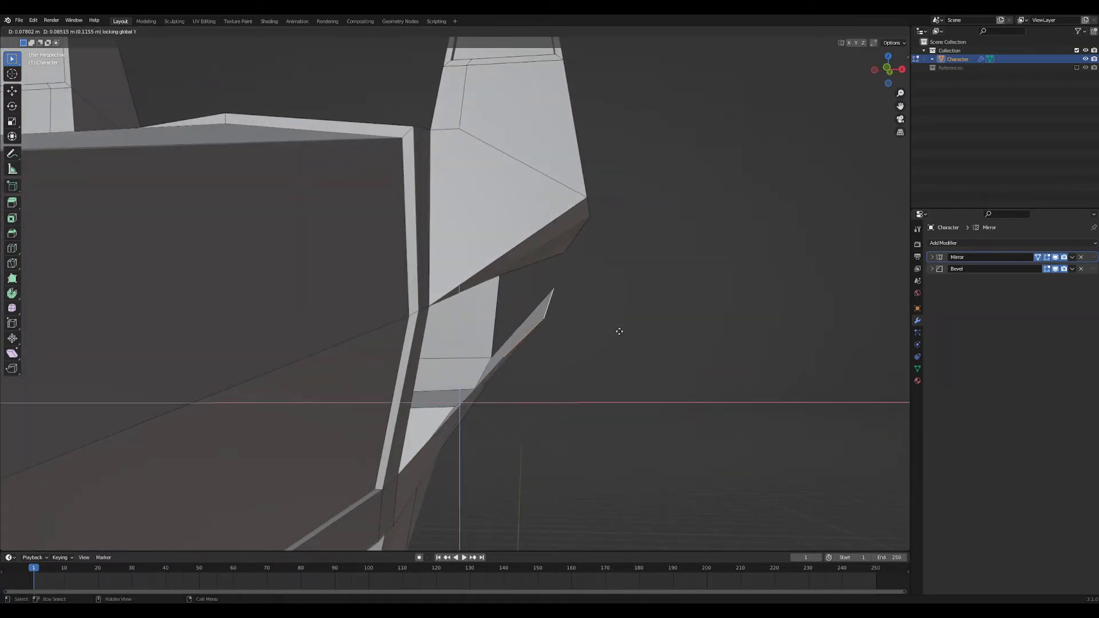
pyautogui.click(629, 314)
# - Reposition the extruded edge so the new side strip rises toward the ear's base
pyautogui.moveTo(628, 316); pyautogui.dragTo(582, 439, button='middle')
pyautogui.press('g')
pyautogui.click(676, 427)
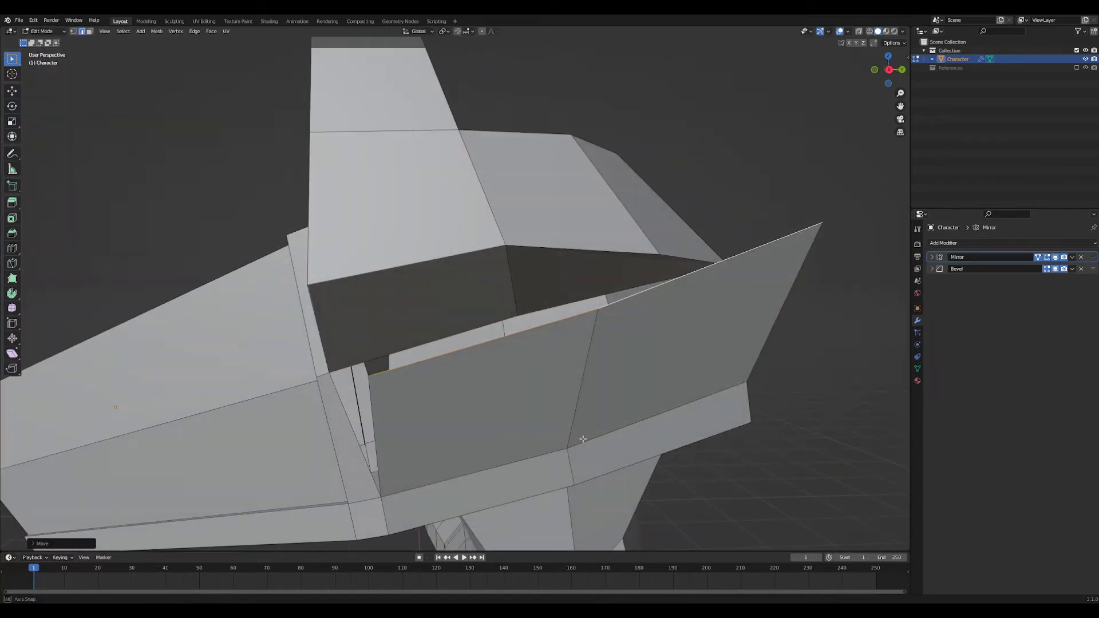
pyautogui.press('g')
pyautogui.click(744, 356)
# - Delete the old faces on the underside of the ear's base to open the gap above the new side strip
pyautogui.moveTo(744, 355); pyautogui.dragTo(583, 283, button='middle')
pyautogui.press('3')
pyautogui.click(565, 301)
pyautogui.rightClick(584, 283)
pyautogui.press('x')
pyautogui.click(582, 283)
pyautogui.click(410, 292)
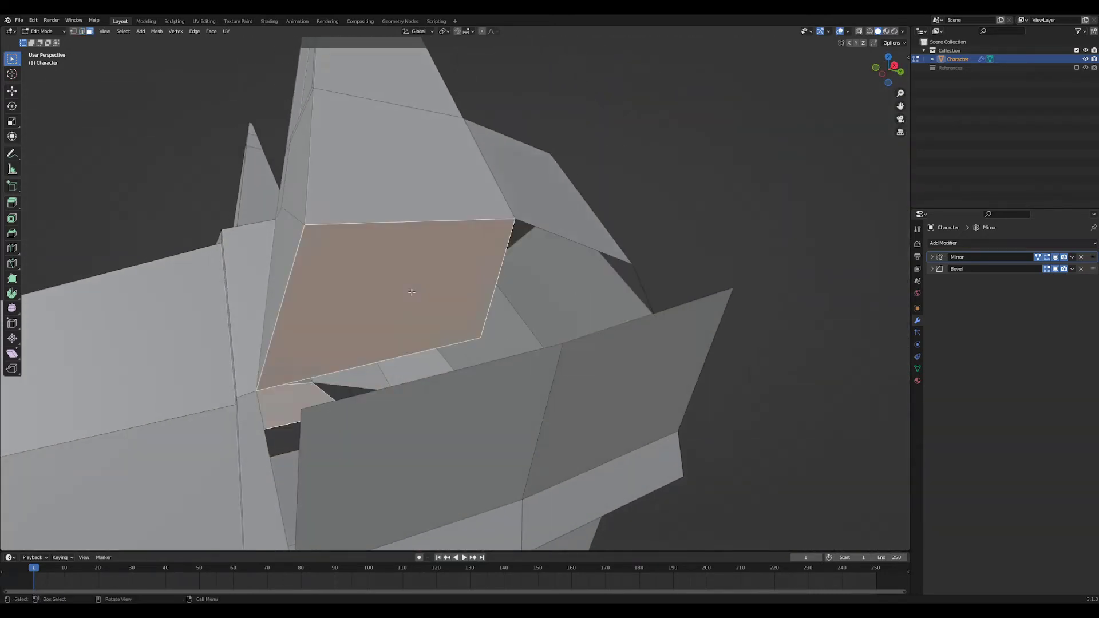
pyautogui.press('x')
pyautogui.click(410, 292)
pyautogui.moveTo(423, 302); pyautogui.dragTo(470, 418, button='middle')
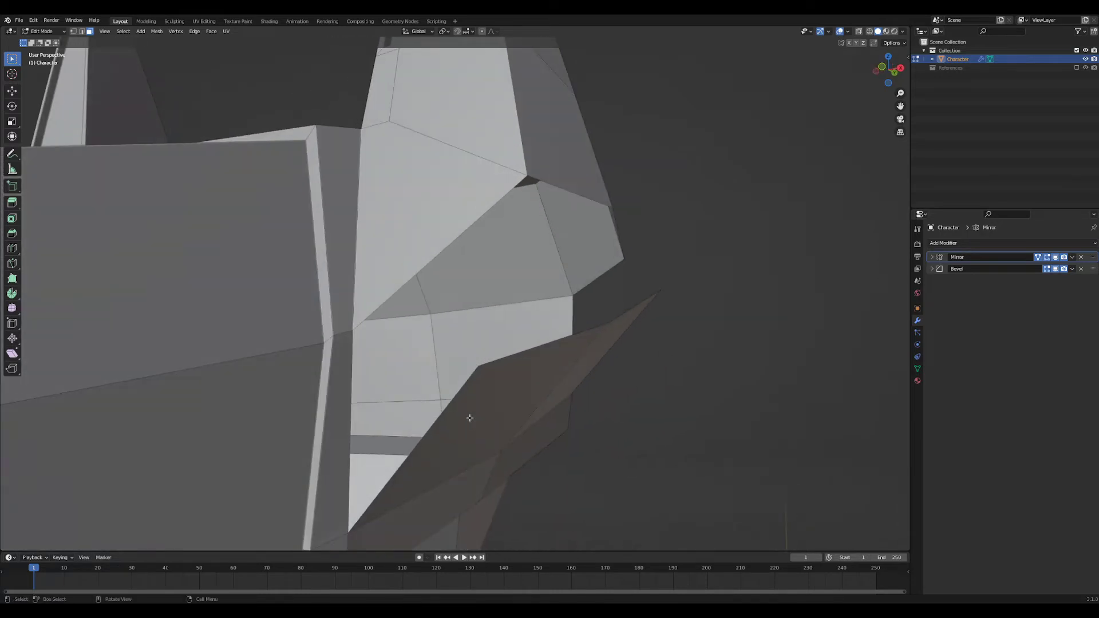
# - Merge the strip's front and middle upper vertices with the matching outer corners of the ear's base
pyautogui.click(478, 367)
pyautogui.moveTo(478, 367); pyautogui.dragTo(509, 432, button='middle')
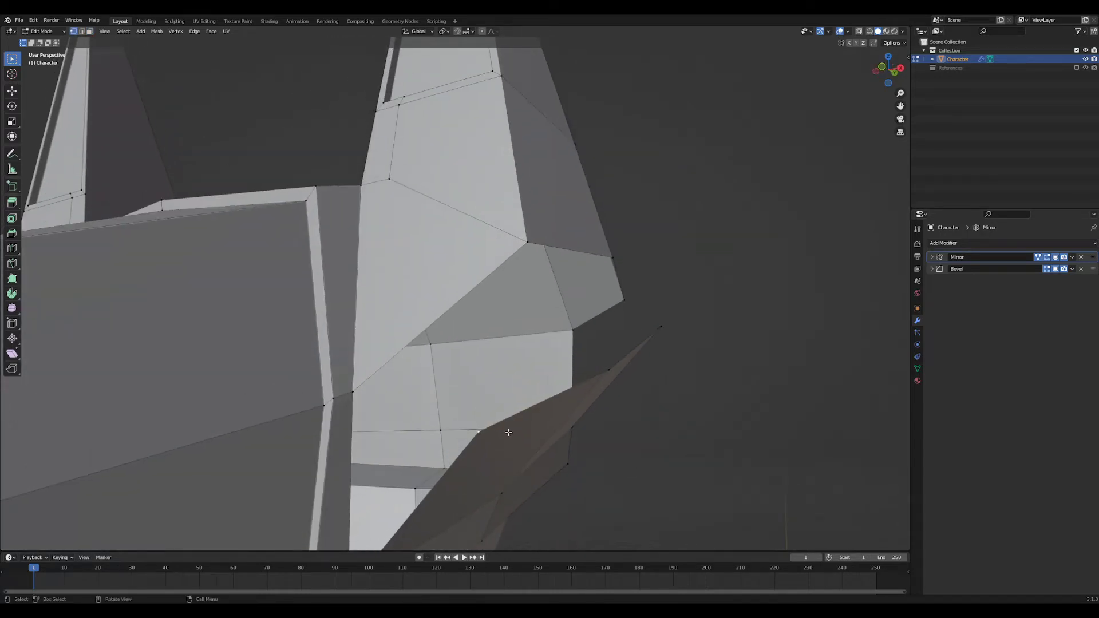
pyautogui.press('m')
pyautogui.click(524, 238)
pyautogui.moveTo(525, 238); pyautogui.dragTo(579, 391, button='middle')
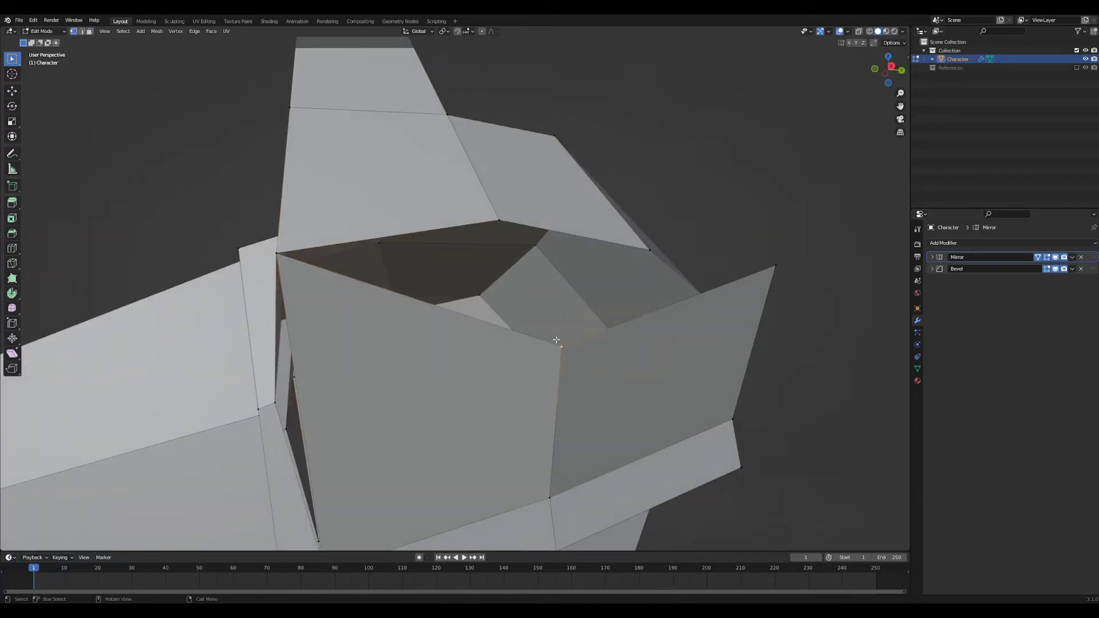
pyautogui.moveTo(490, 278); pyautogui.dragTo(656, 403, button='middle')
pyautogui.scroll(-3, 658, 359)
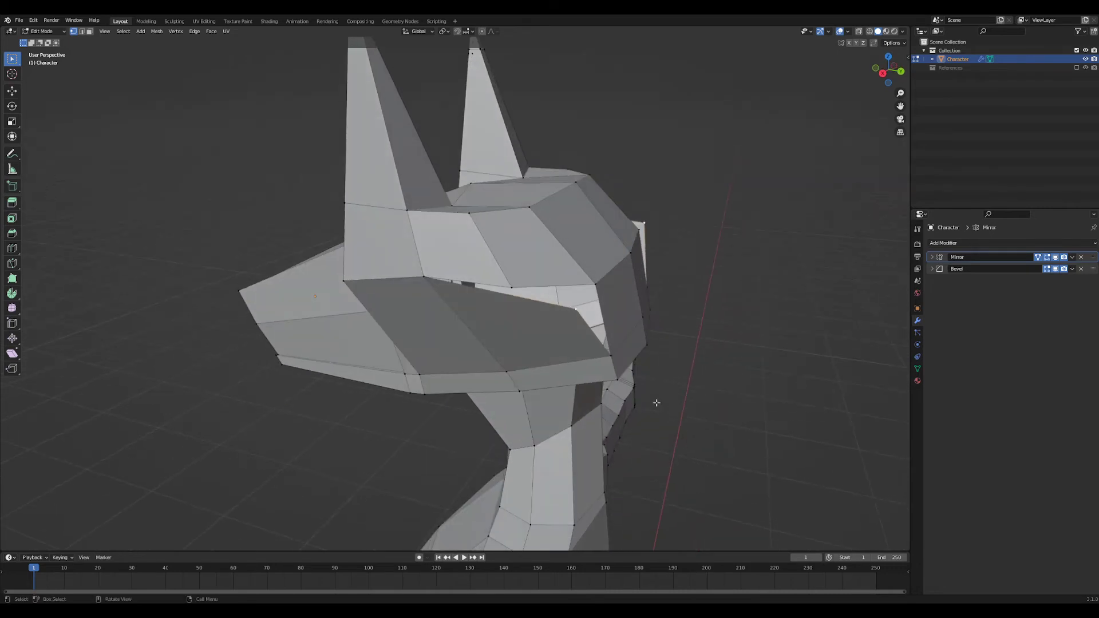
pyautogui.press('g')
pyautogui.press('Escape')
pyautogui.press('x')
pyautogui.press('v')
pyautogui.click(511, 288)
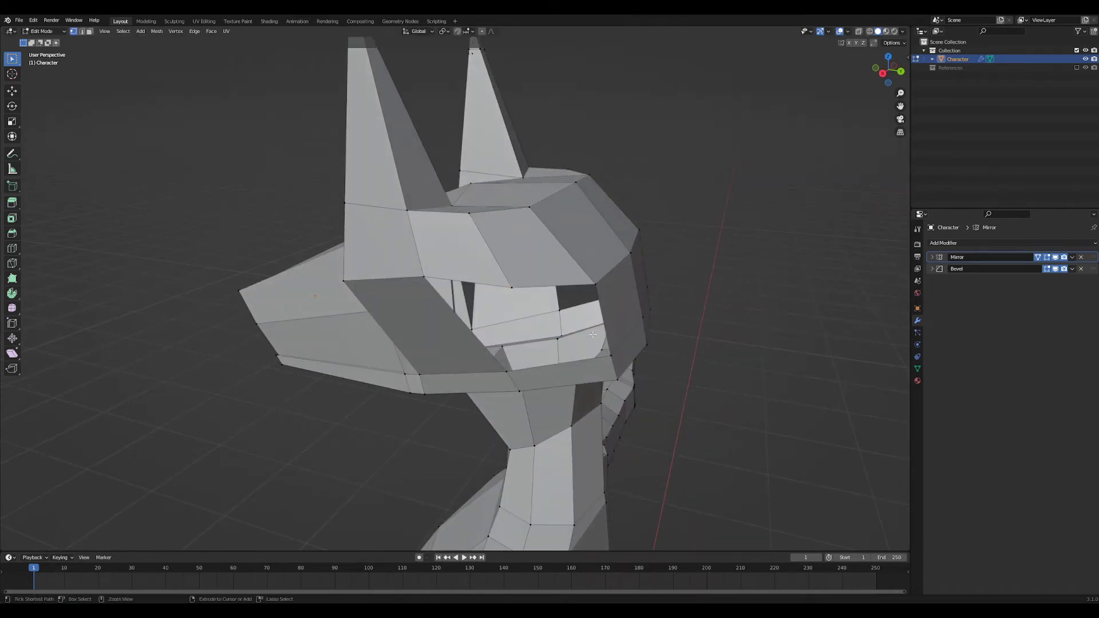
pyautogui.hotkey('ctrl', 'z')
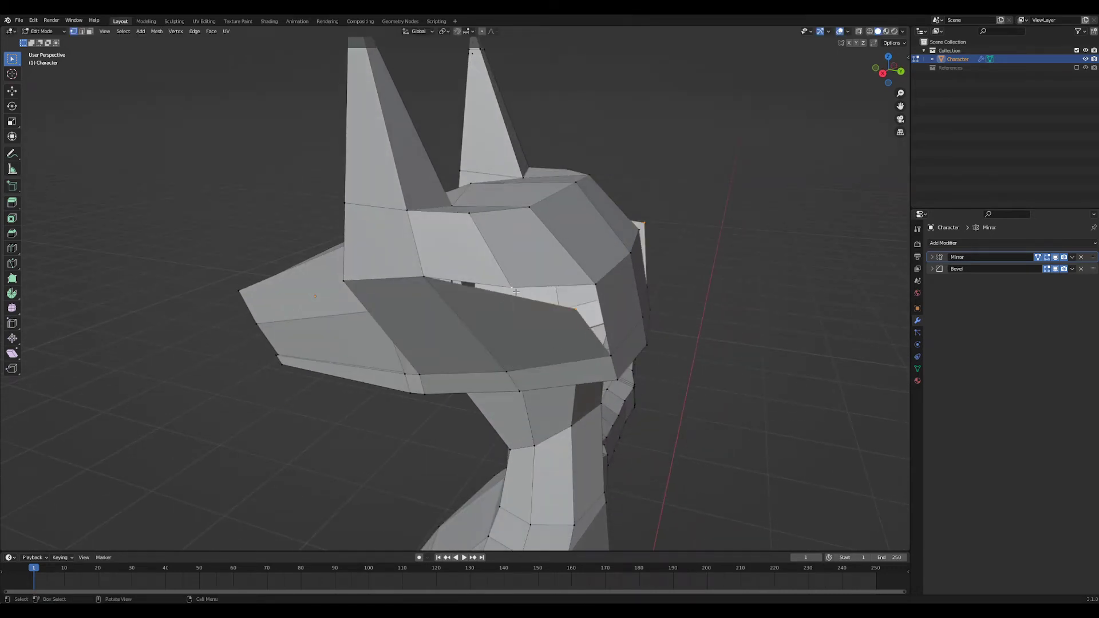
# - Merge the strip's rear upper vertex with the head vertex directly above it
pyautogui.press('m')
pyautogui.click(515, 290)
pyautogui.moveTo(515, 290); pyautogui.dragTo(579, 401, button='middle')
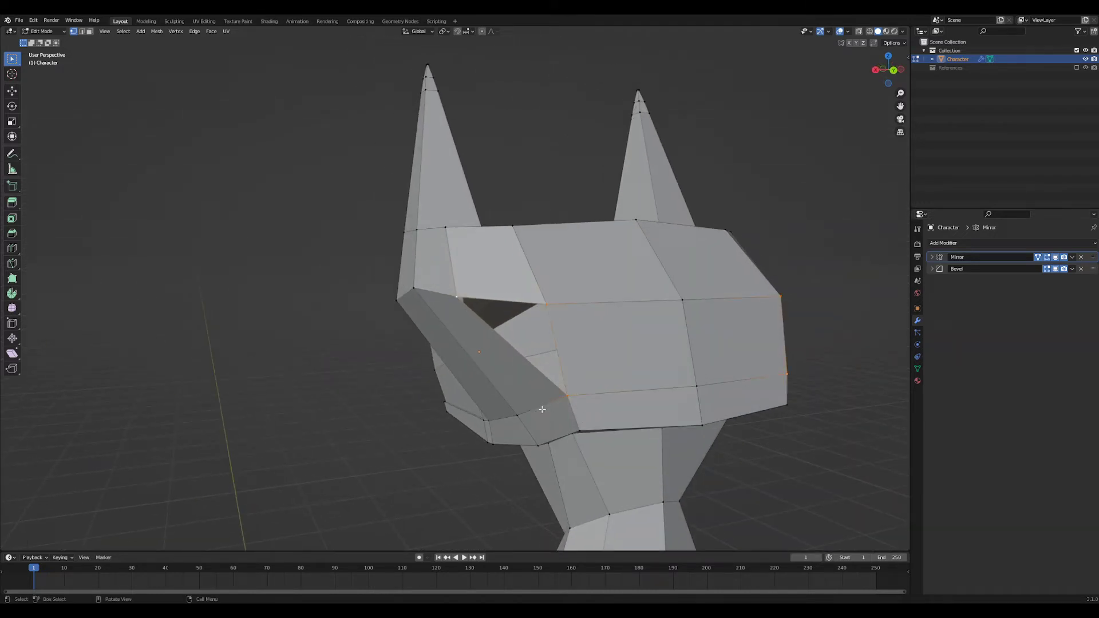
# - Add a horizontal edge loop across the new cheek faces below the ear and move it outward to bulge the cheek
pyautogui.moveTo(532, 387); pyautogui.dragTo(607, 385, button='middle')
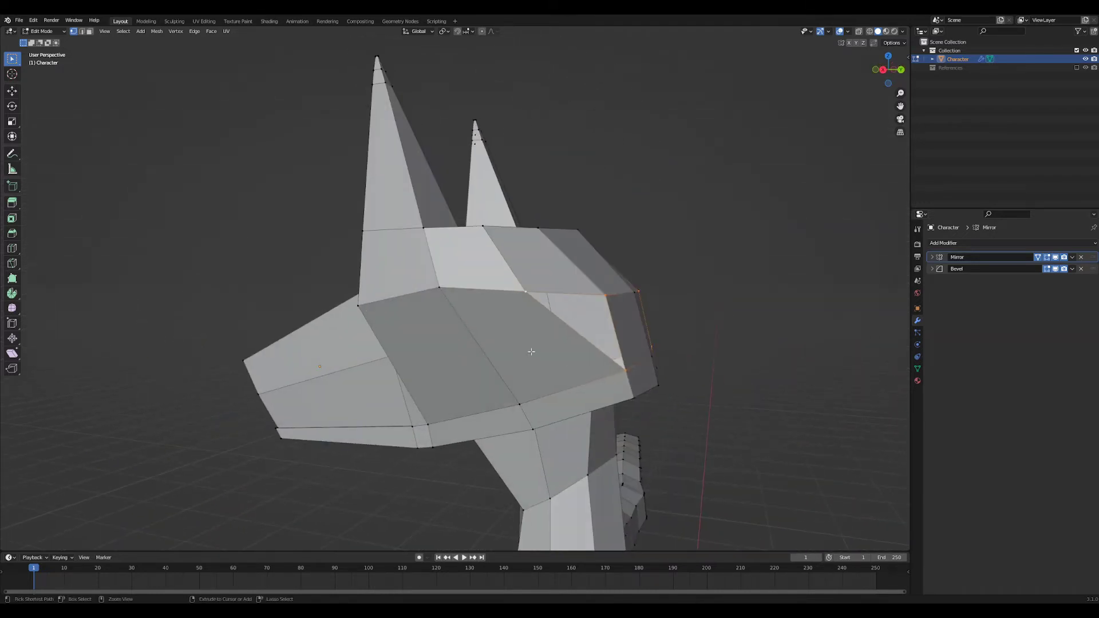
pyautogui.moveTo(559, 329); pyautogui.dragTo(569, 386, button='middle')
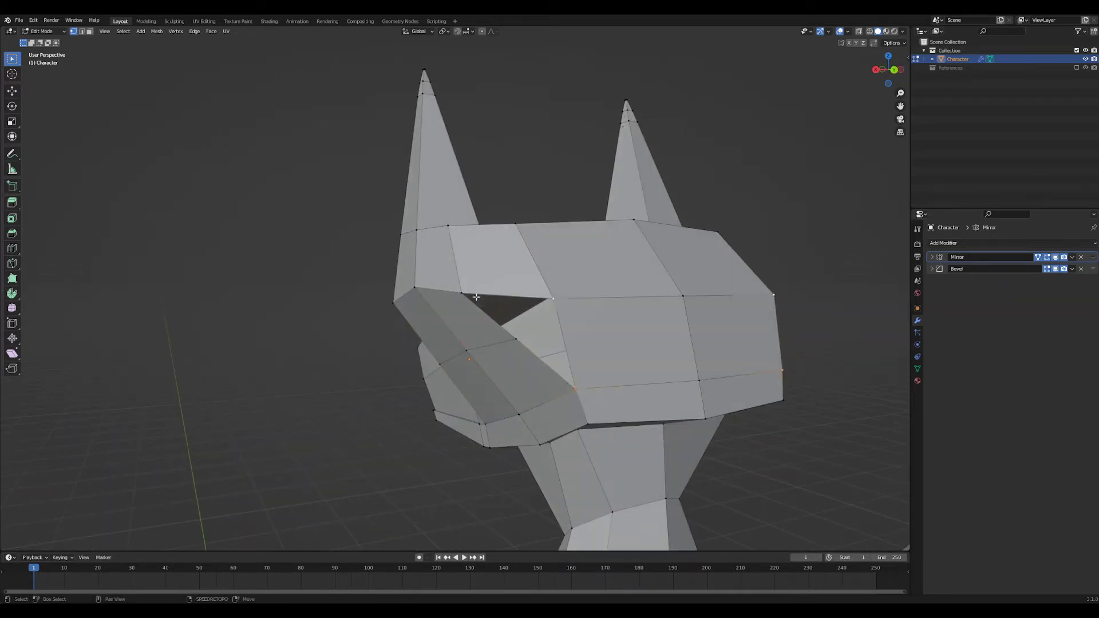
pyautogui.moveTo(509, 337); pyautogui.dragTo(649, 370, button='middle')
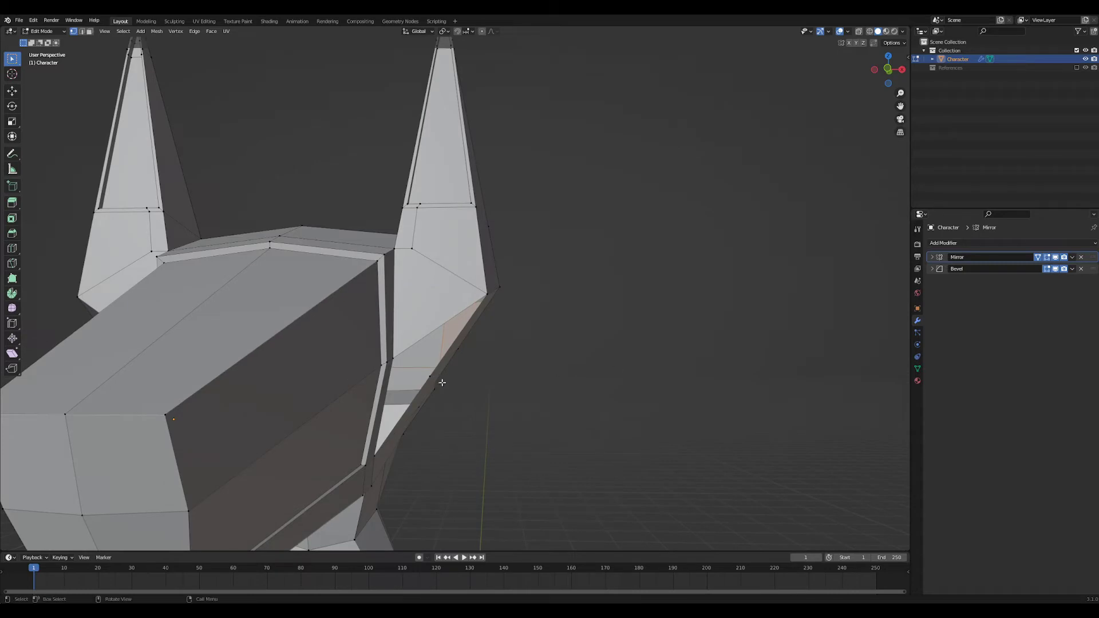
pyautogui.moveTo(421, 374); pyautogui.dragTo(374, 431, button='middle')
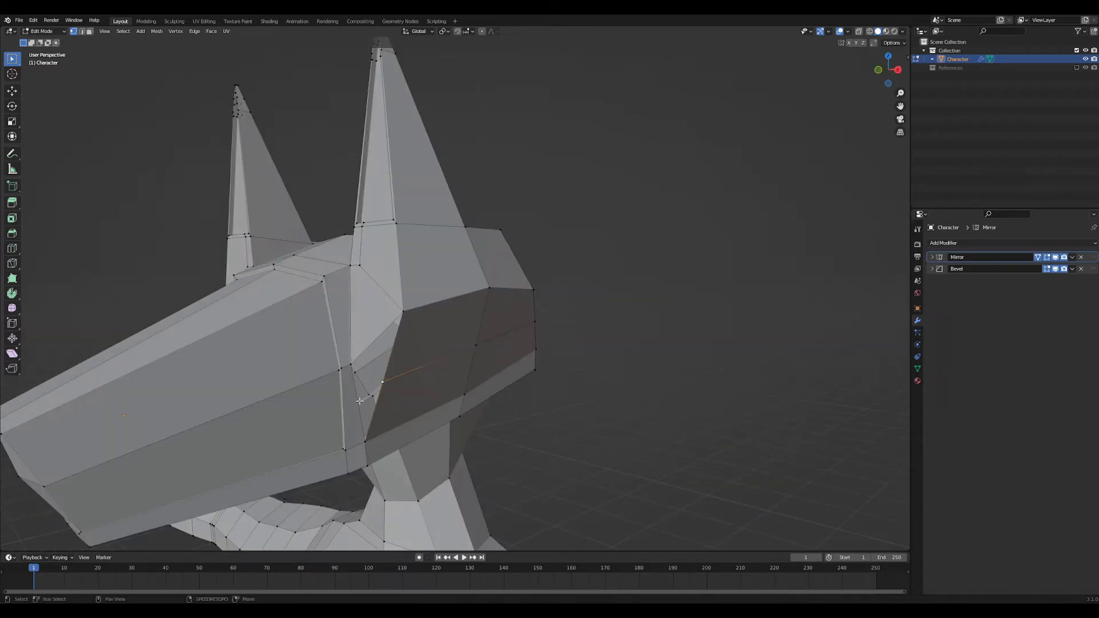
pyautogui.moveTo(422, 375); pyautogui.dragTo(636, 399, button='middle')
pyautogui.press('`')
pyautogui.click(461, 304)
pyautogui.press('g')
pyautogui.click(532, 406)
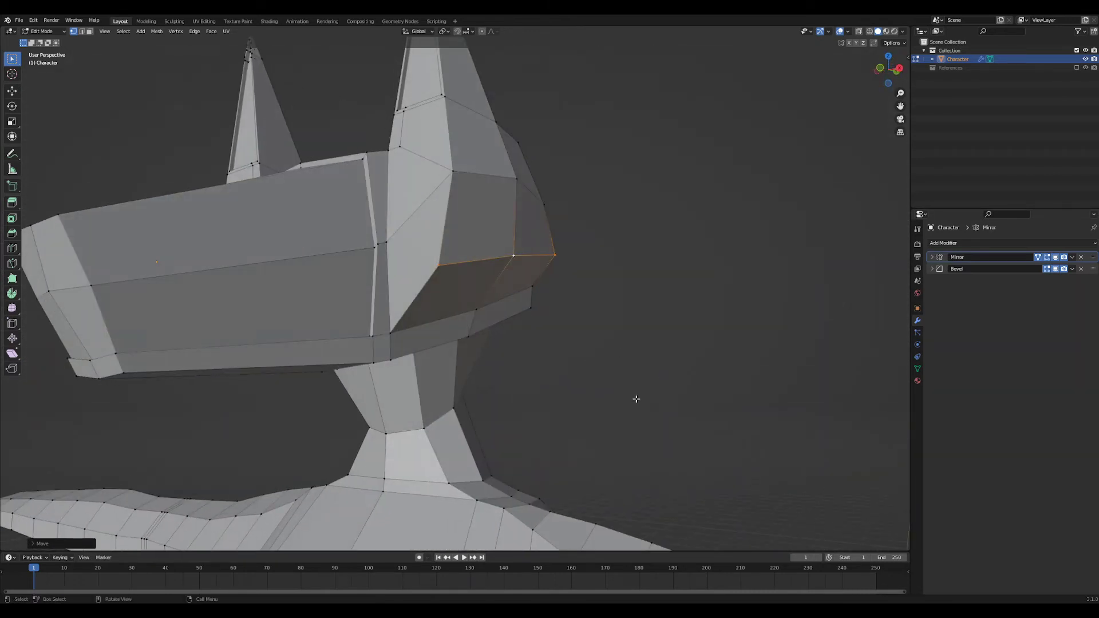
# - Delete the recessed faces inside the front of the ear
pyautogui.moveTo(511, 375)
pyautogui.keyDown('ctrl'); pyautogui.mouseDown(button='middle')
pyautogui.moveTo(507, 338)
pyautogui.moveTo(551, 349)
pyautogui.moveTo(509, 355)
pyautogui.mouseUp(button='middle'); pyautogui.keyUp('ctrl')
pyautogui.keyDown('ctrl'); pyautogui.moveTo(509, 355); pyautogui.dragTo(485, 359, button='middle'); pyautogui.keyUp('ctrl')
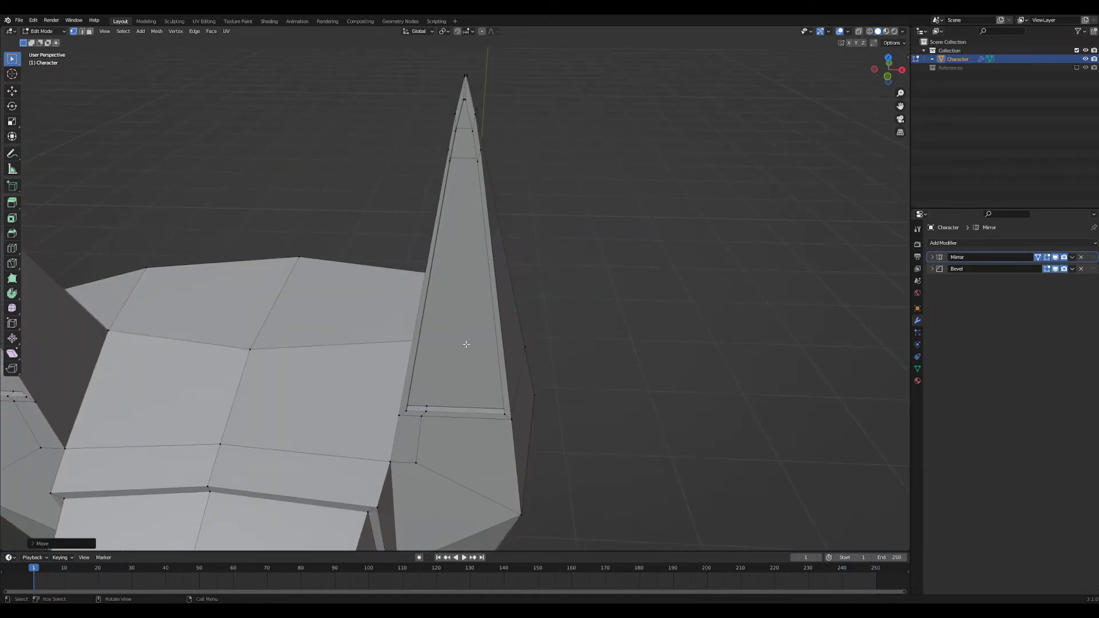
pyautogui.press('3')
pyautogui.click(465, 347)
pyautogui.click(464, 353)
pyautogui.click(465, 143)
pyautogui.press('x')
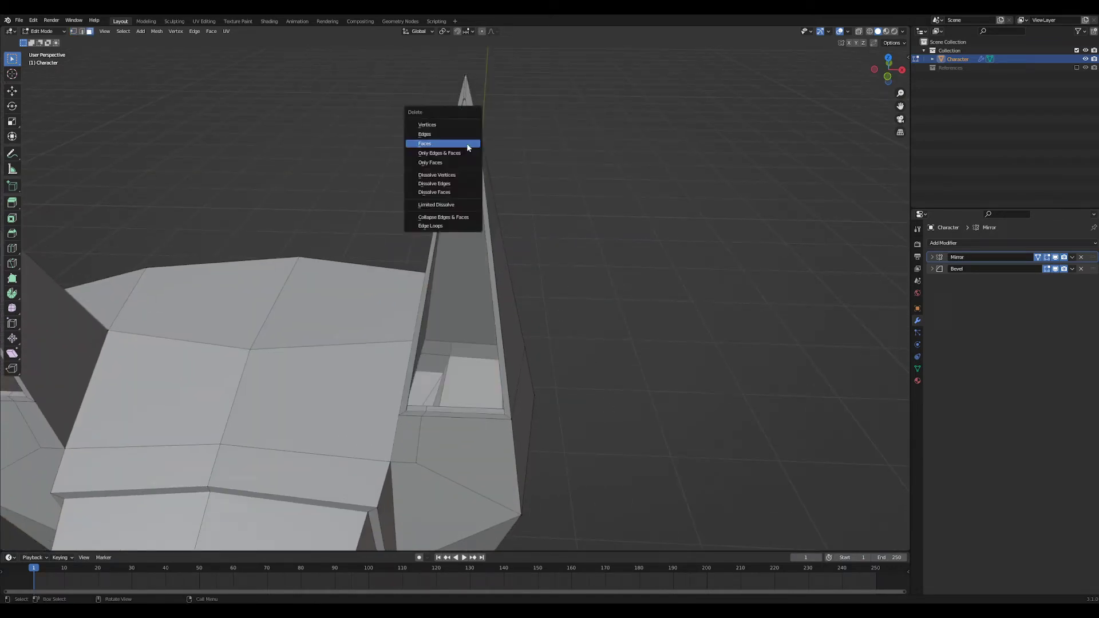
pyautogui.click(466, 143)
# - Delete the loop of narrow faces forming the inner rim of the ear opening
pyautogui.moveTo(470, 209); pyautogui.dragTo(458, 332, button='middle')
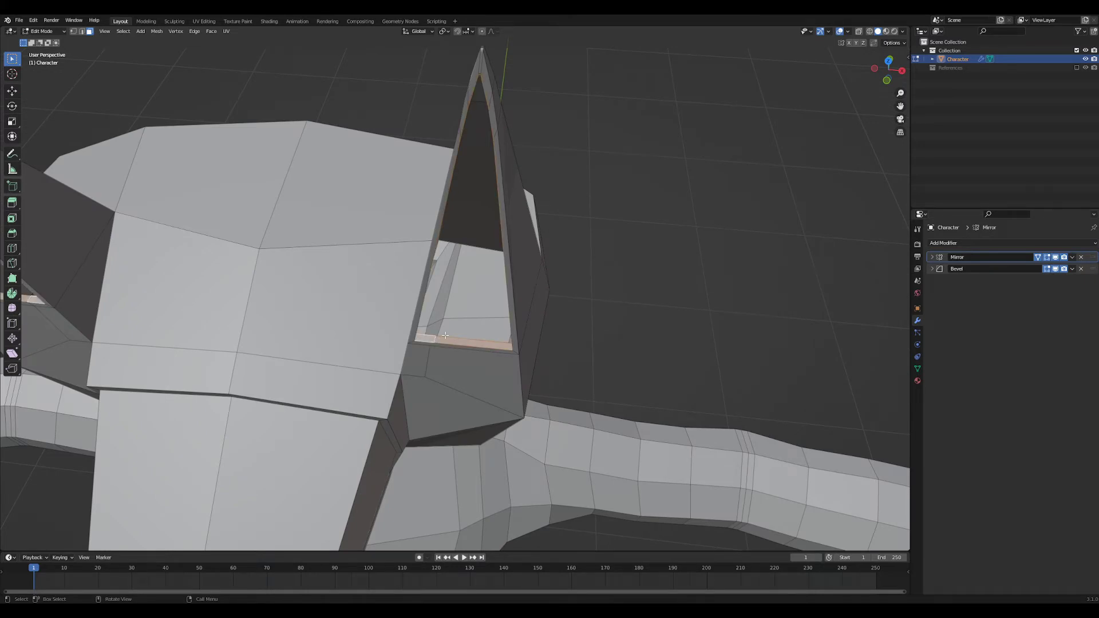
pyautogui.hotkey('alt', 'a')
pyautogui.moveTo(493, 342); pyautogui.dragTo(454, 326, button='middle')
pyautogui.keyDown('alt'); pyautogui.click(360, 275); pyautogui.keyUp('alt')
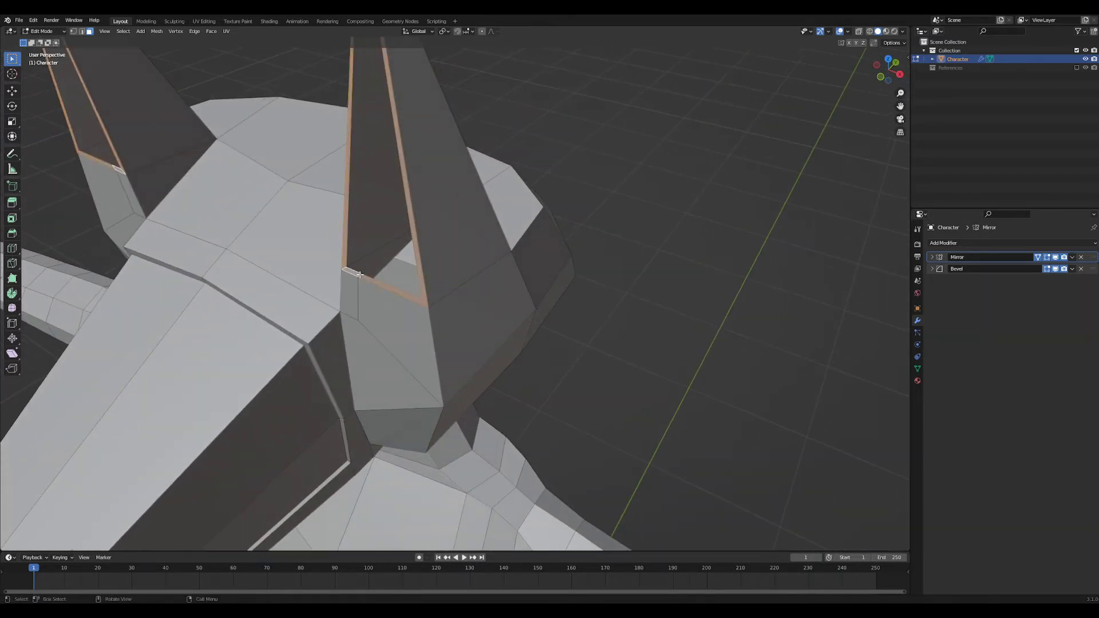
pyautogui.press('x')
pyautogui.click(360, 274)
# - Delete the faces on the front of the ear's base below the opening
pyautogui.moveTo(385, 338); pyautogui.dragTo(457, 307, button='middle')
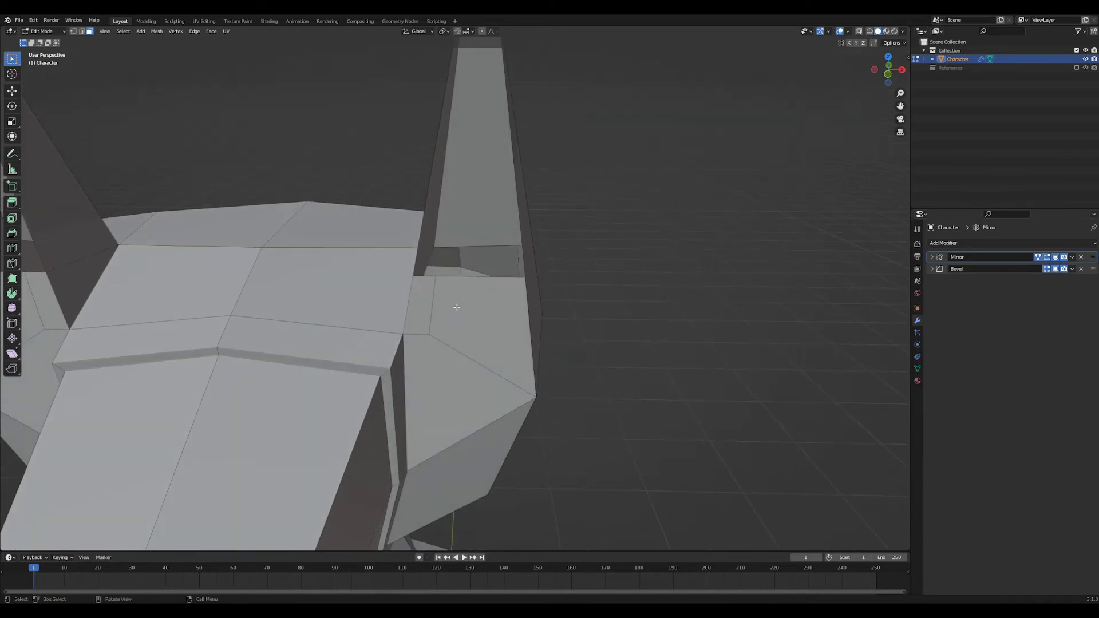
pyautogui.keyDown('shift'); pyautogui.click(428, 312); pyautogui.keyUp('shift')
pyautogui.keyDown('shift'); pyautogui.click(445, 385); pyautogui.keyUp('shift')
pyautogui.press('x')
pyautogui.click(459, 376)
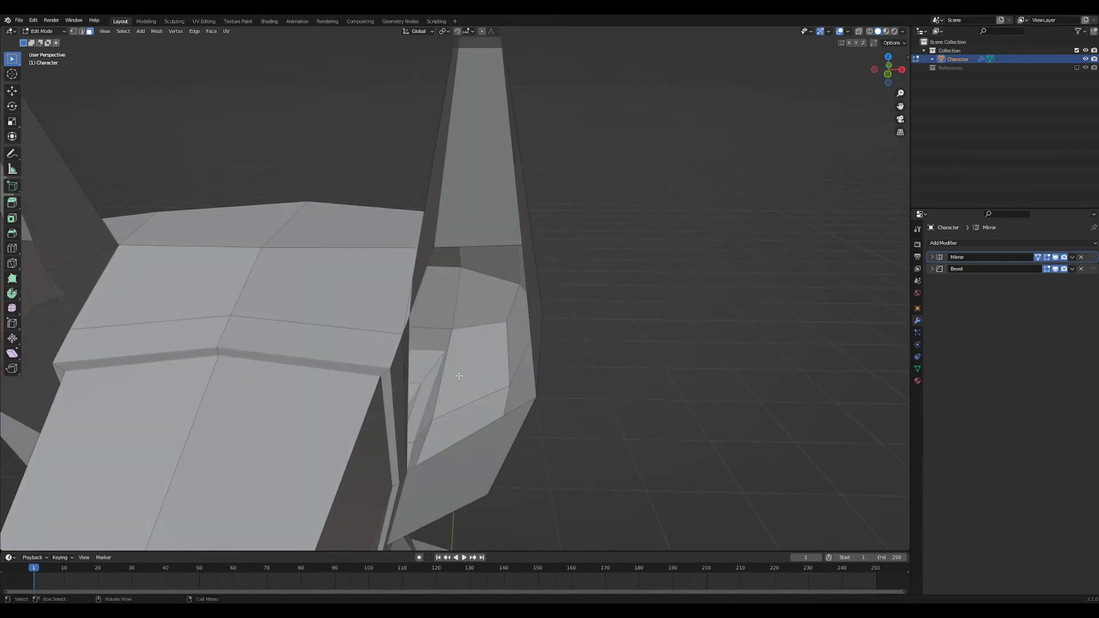
pyautogui.hotkey('ctrl', 'z')
pyautogui.moveTo(476, 337)
pyautogui.mouseDown(button='middle')
pyautogui.moveTo(498, 390)
pyautogui.moveTo(410, 385)
pyautogui.moveTo(452, 373)
pyautogui.moveTo(492, 427)
pyautogui.moveTo(521, 405)
pyautogui.moveTo(579, 422)
pyautogui.moveTo(483, 325)
pyautogui.mouseUp(button='middle')
pyautogui.press('x')
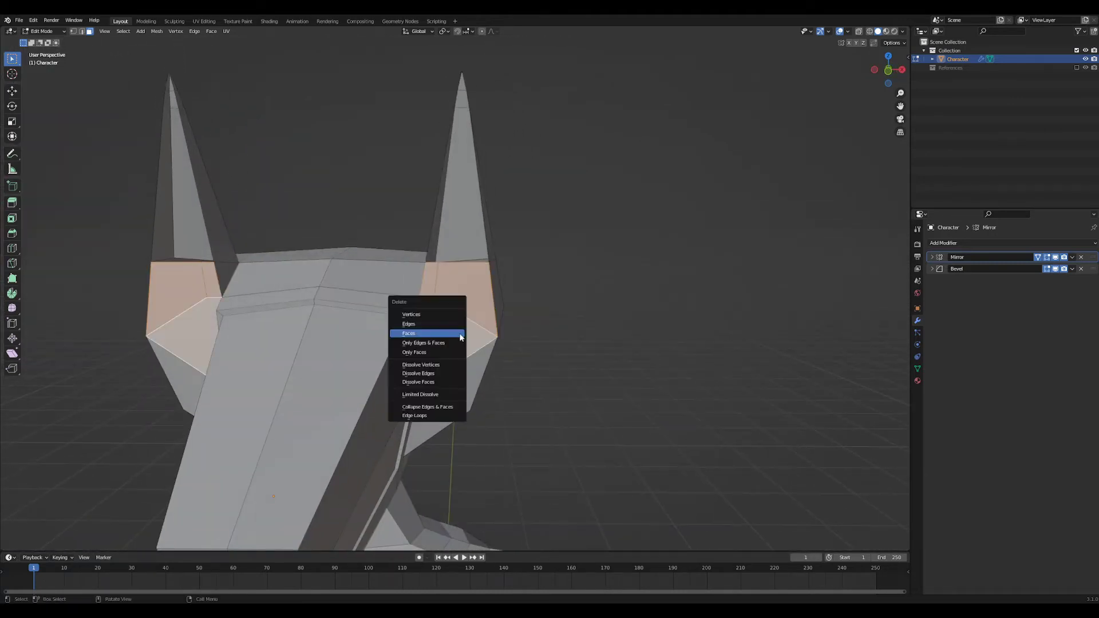
pyautogui.click(427, 331)
# - Delete the leftover geometry where the ear's inner base meets the top of the head
pyautogui.moveTo(521, 417)
pyautogui.mouseDown(button='middle')
pyautogui.moveTo(552, 363)
pyautogui.moveTo(485, 403)
pyautogui.moveTo(418, 380)
pyautogui.moveTo(489, 382)
pyautogui.moveTo(444, 381)
pyautogui.moveTo(473, 380)
pyautogui.moveTo(437, 368)
pyautogui.moveTo(447, 343)
pyautogui.moveTo(555, 378)
pyautogui.moveTo(572, 346)
pyautogui.moveTo(481, 366)
pyautogui.moveTo(525, 368)
pyautogui.mouseUp(button='middle')
pyautogui.press('z')
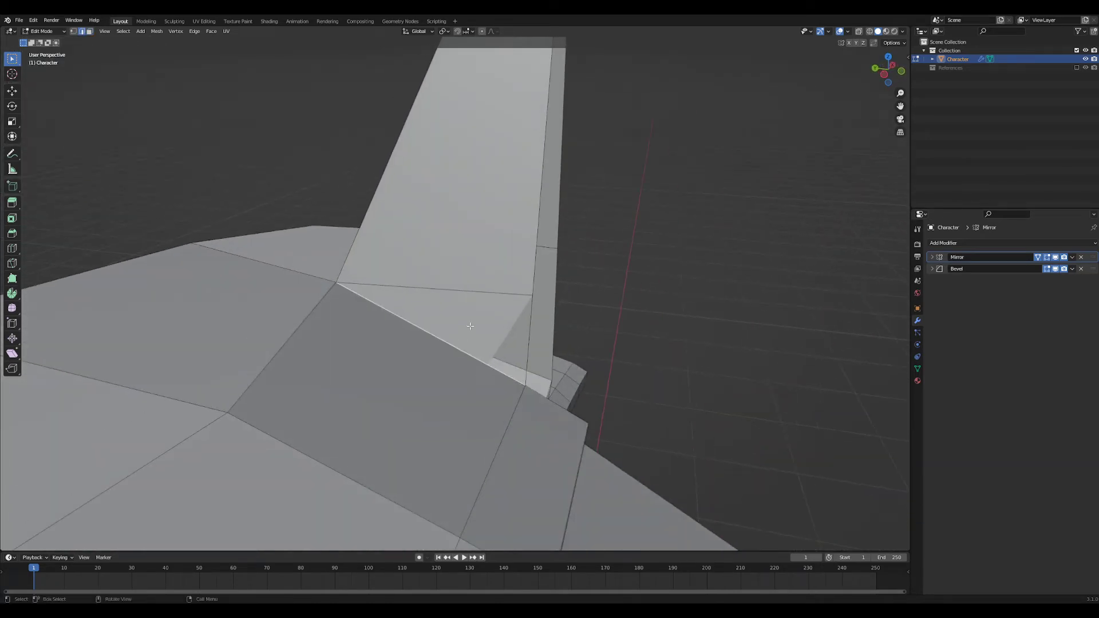
pyautogui.press('x')
pyautogui.click(547, 357)
# - Remove the Bevel modifier from the character
pyautogui.moveTo(637, 362)
pyautogui.mouseDown(button='middle')
pyautogui.moveTo(569, 359)
pyautogui.moveTo(628, 366)
pyautogui.mouseUp(button='middle')
pyautogui.scroll(4, 565, 338)
pyautogui.scroll(-4, 565, 339)
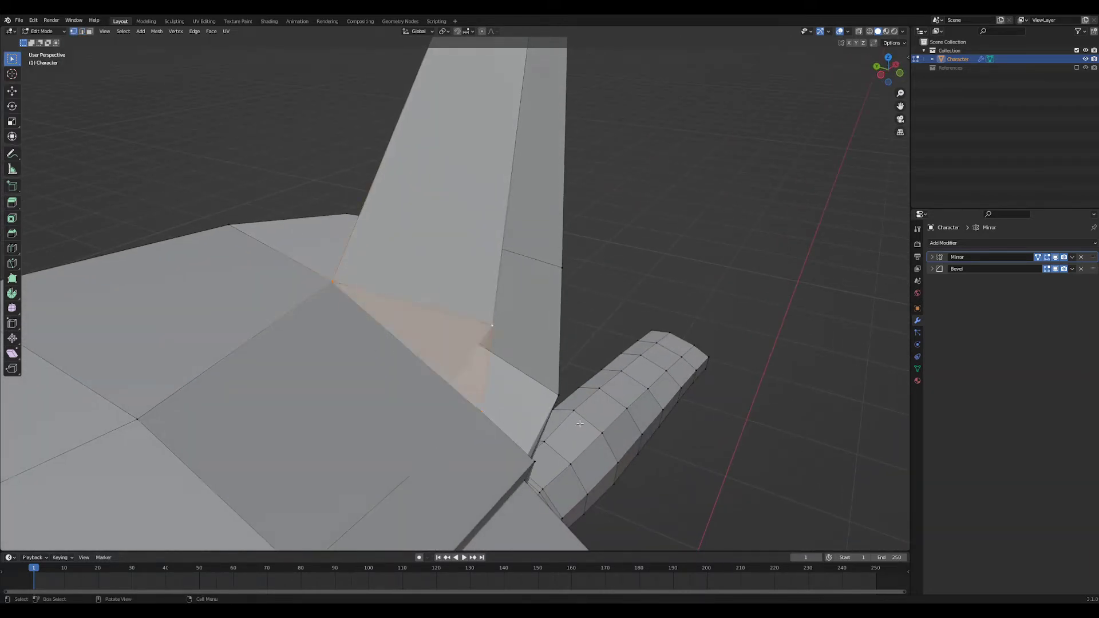
pyautogui.moveTo(580, 423); pyautogui.dragTo(812, 290, button='middle')
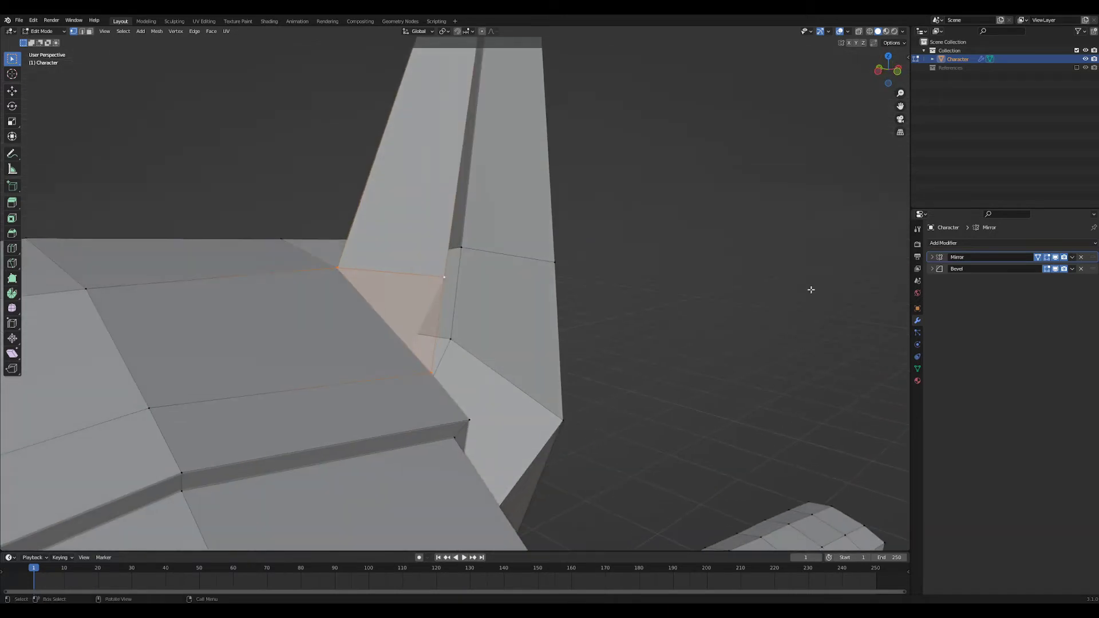
pyautogui.click(1082, 269)
pyautogui.scroll(-6, 611, 444)
# - Extrude the border loop of the enlarged front ear opening and scale it inward to form a rim
pyautogui.moveTo(611, 445); pyautogui.dragTo(687, 413, button='middle')
pyautogui.scroll(2, 619, 417)
pyautogui.keyDown('ctrl'); pyautogui.moveTo(618, 378); pyautogui.dragTo(616, 533, button='middle'); pyautogui.keyUp('ctrl')
pyautogui.keyDown('ctrl'); pyautogui.moveTo(616, 133); pyautogui.dragTo(590, 251, button='middle'); pyautogui.keyUp('ctrl')
pyautogui.keyDown('ctrl'); pyautogui.moveTo(601, 252); pyautogui.dragTo(457, 486, button='middle'); pyautogui.keyUp('ctrl')
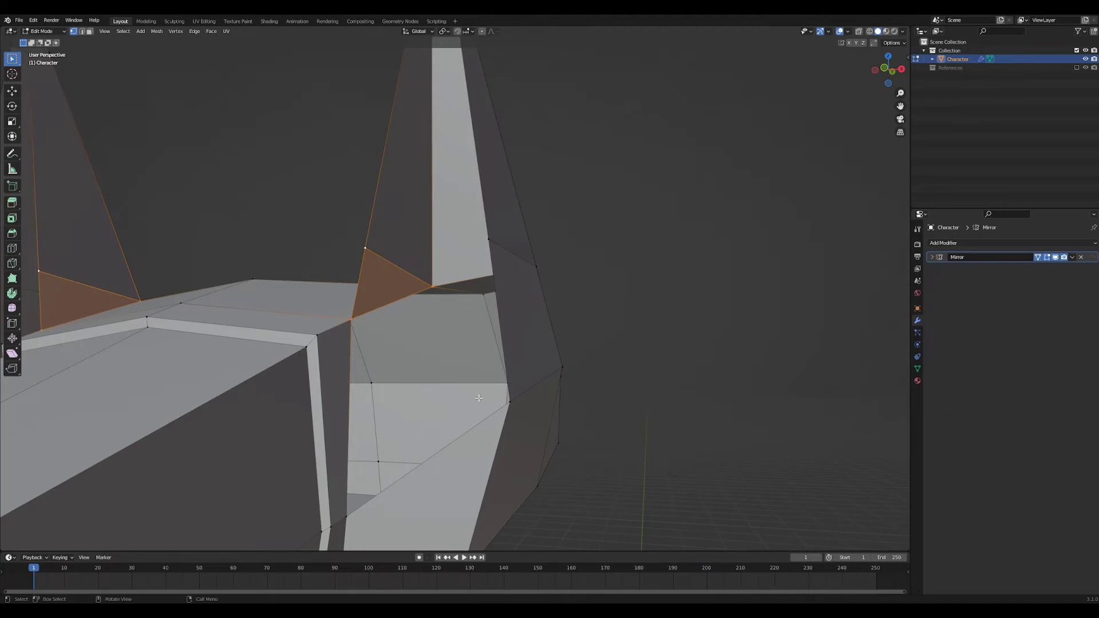
pyautogui.moveTo(479, 397); pyautogui.dragTo(577, 337, button='middle')
pyautogui.moveTo(534, 345); pyautogui.dragTo(641, 372, button='middle')
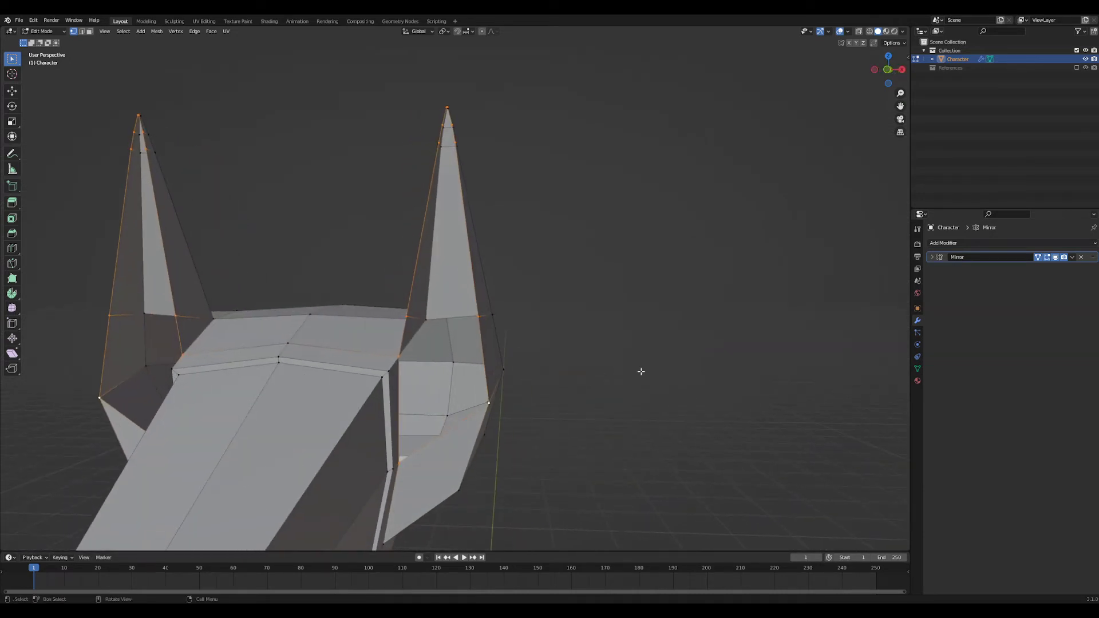
pyautogui.press('s')
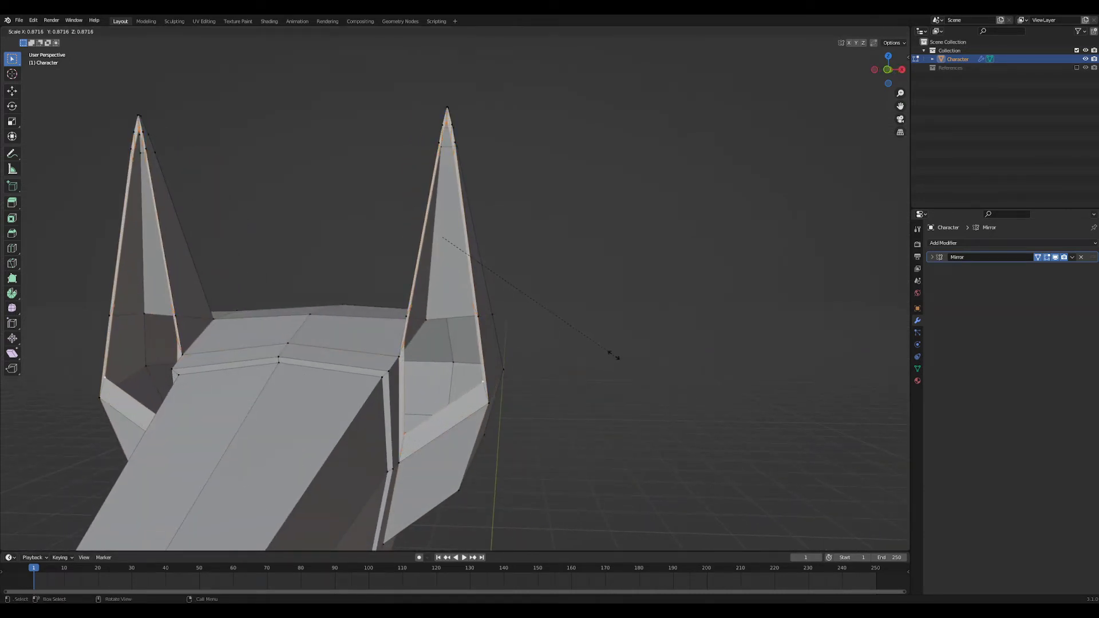
pyautogui.press('Escape')
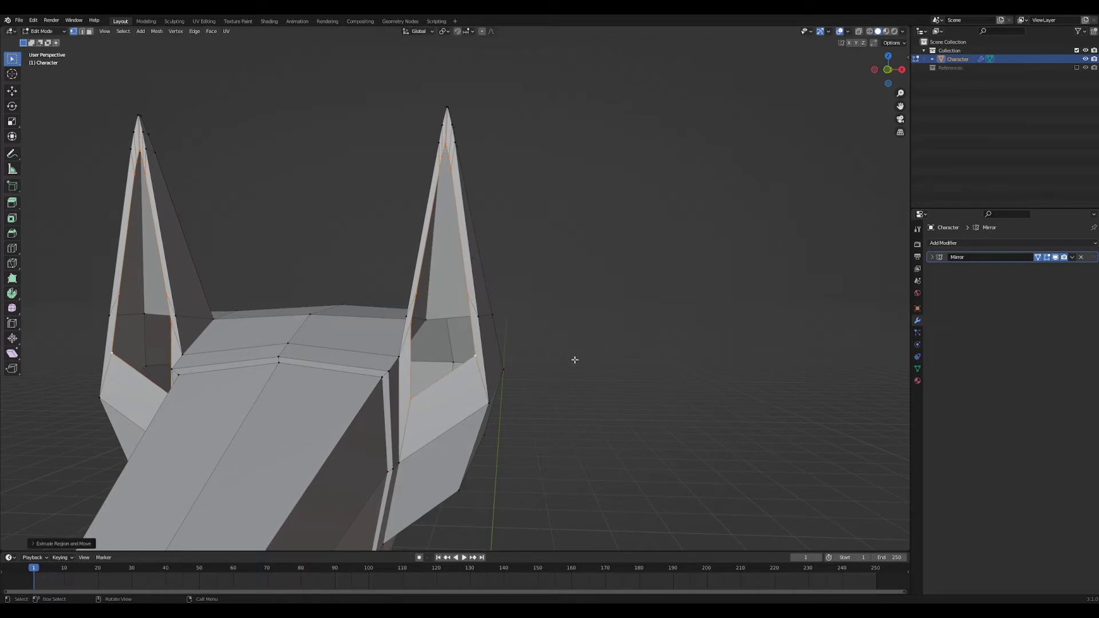
# - In front view, move the rim's lowest inner vertex down about 0.06 m toward the opening's lower corner
pyautogui.scroll(4, 575, 360)
pyautogui.keyDown('shift'); pyautogui.moveTo(494, 457); pyautogui.dragTo(542, 363, button='middle'); pyautogui.keyUp('shift')
pyautogui.press('`')
pyautogui.click(501, 301)
pyautogui.scroll(3, 567, 312)
pyautogui.keyDown('shift'); pyautogui.moveTo(567, 311); pyautogui.dragTo(597, 74, button='middle'); pyautogui.keyUp('shift')
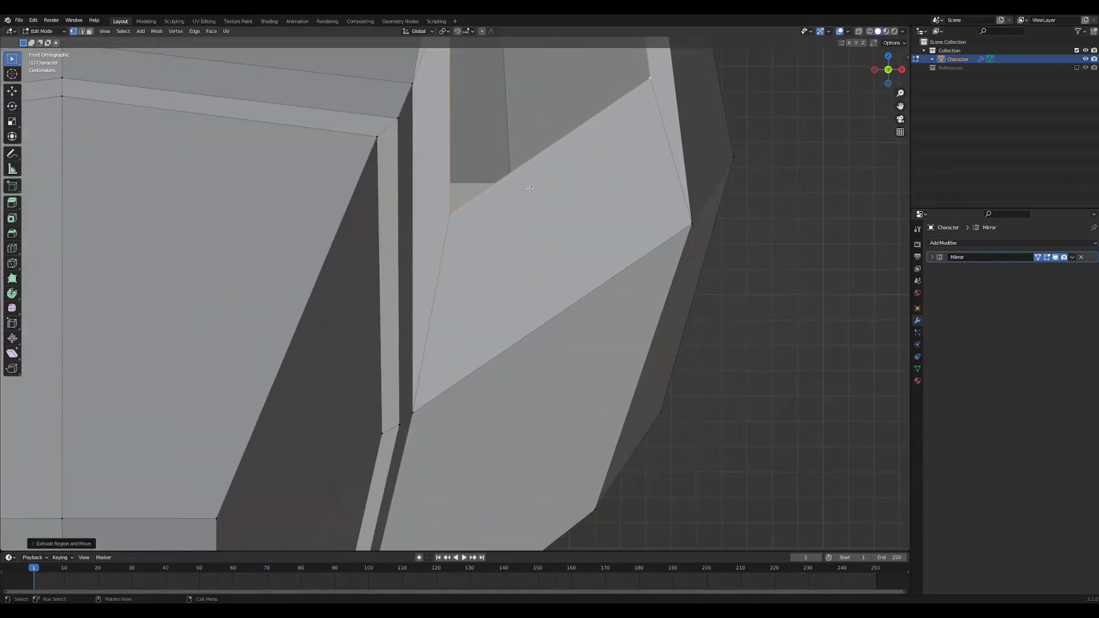
pyautogui.click(453, 234)
pyautogui.press('g')
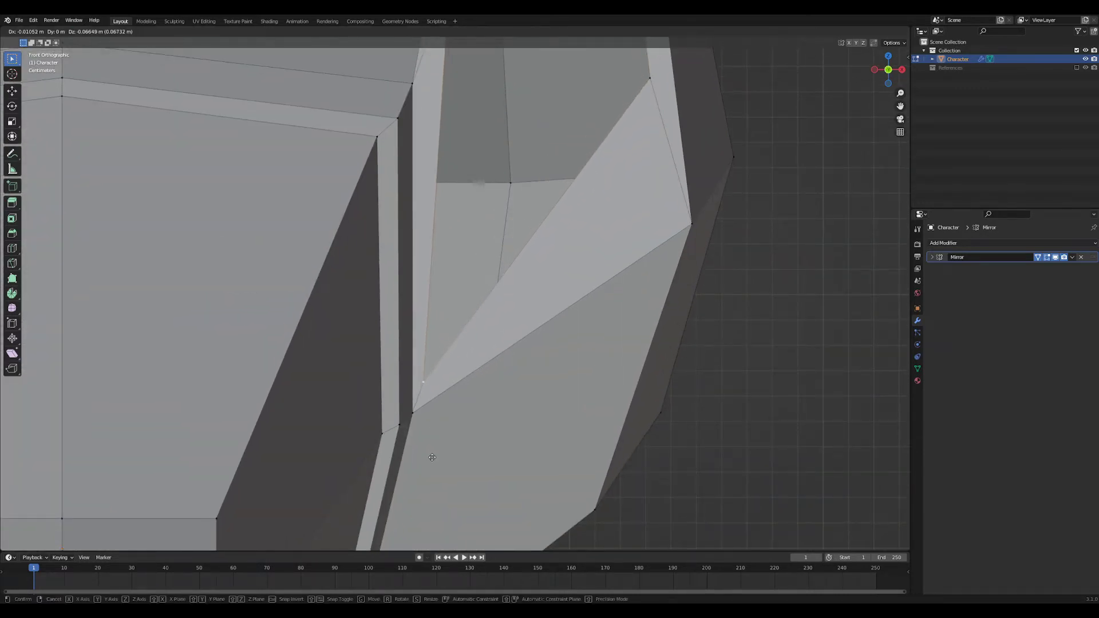
pyautogui.click(440, 446)
# - Move the rim's outer lower vertex down about 0.05 m toward the opening's outer corner to even out the rim width
pyautogui.keyDown('shift'); pyautogui.moveTo(652, 132); pyautogui.dragTo(608, 211, button='middle'); pyautogui.keyUp('shift')
pyautogui.click(606, 157)
pyautogui.press('g')
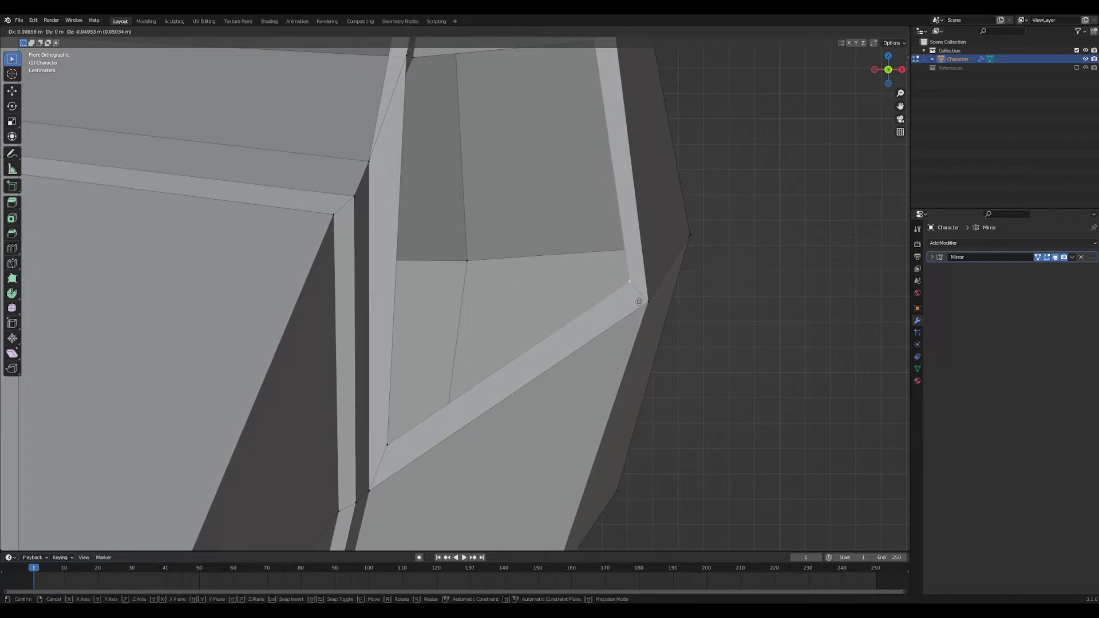
pyautogui.click(641, 312)
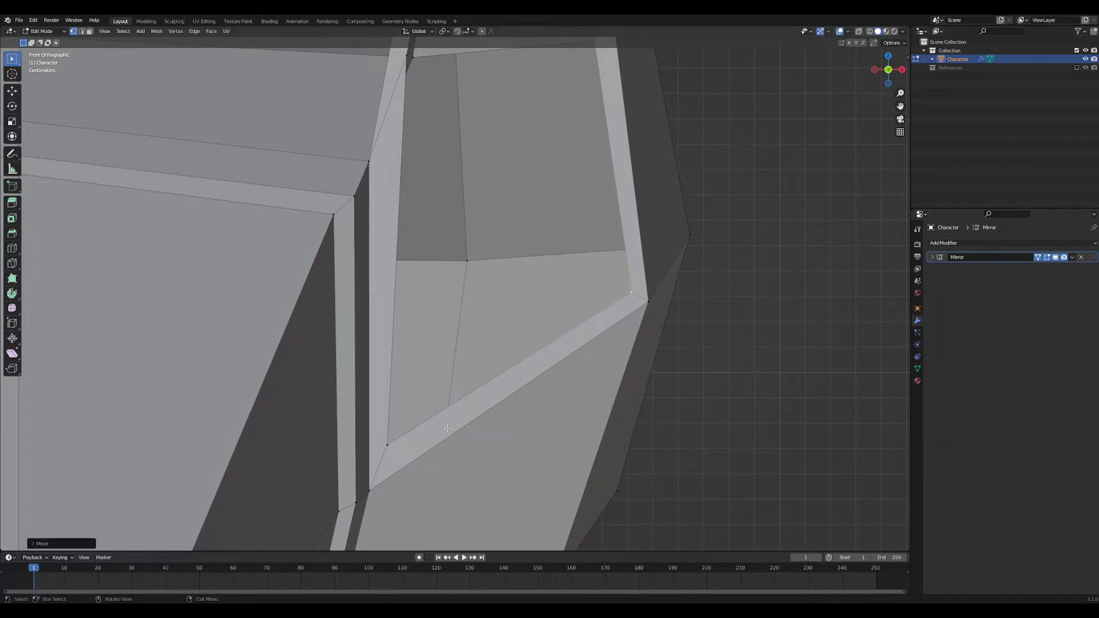
# - Enable the edge length measurement overlay and nudge the rim's outer lower vertex slightly toward the opening's outer corner
pyautogui.click(408, 444)
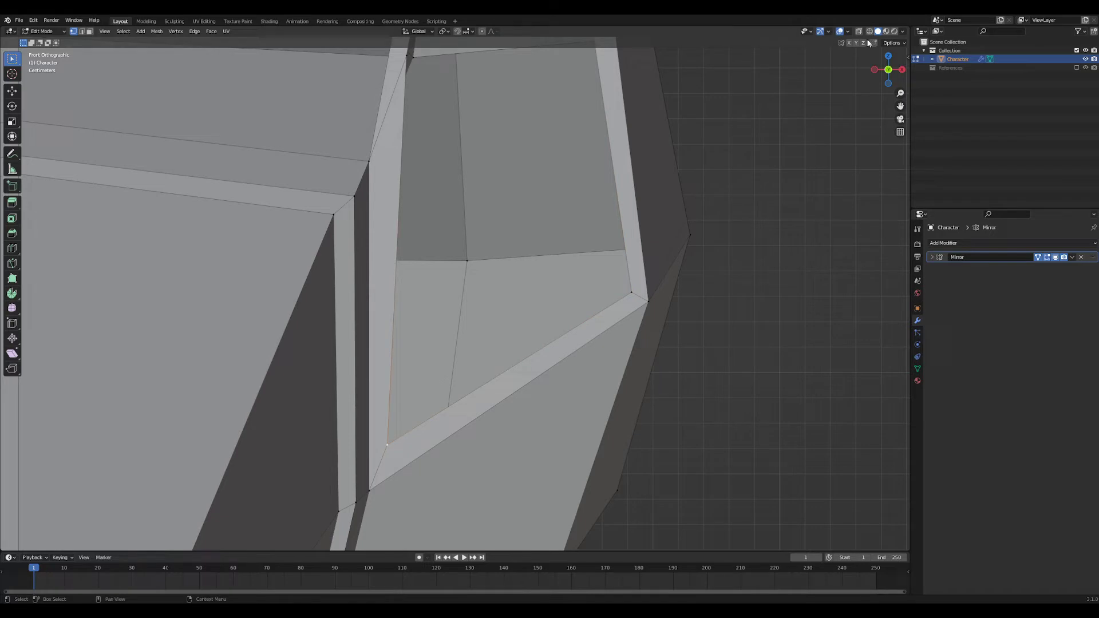
pyautogui.click(848, 32)
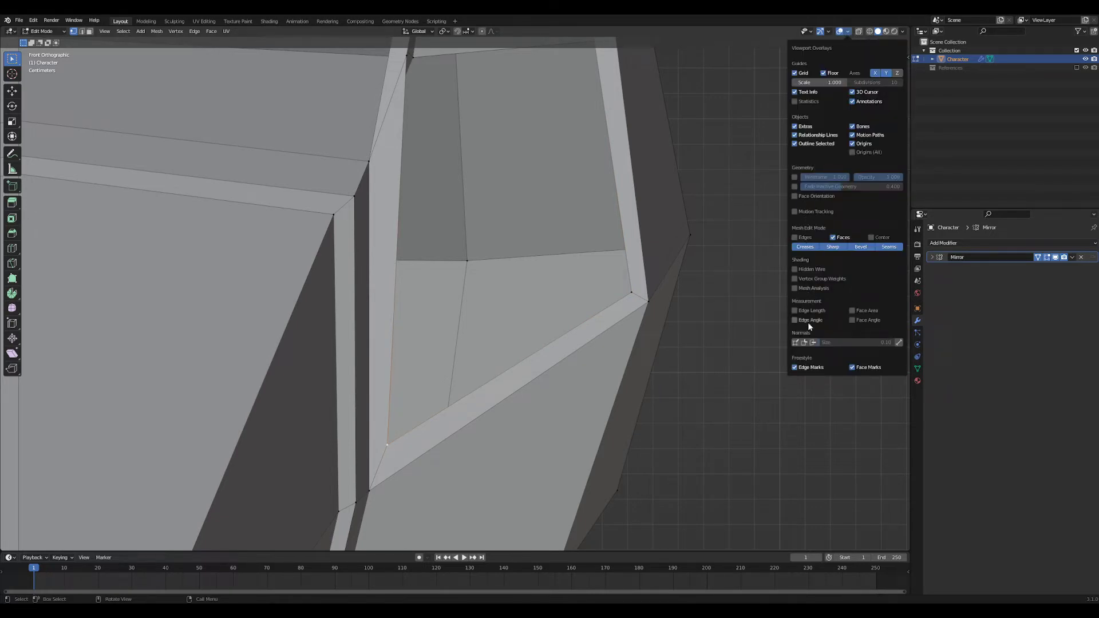
pyautogui.press('g')
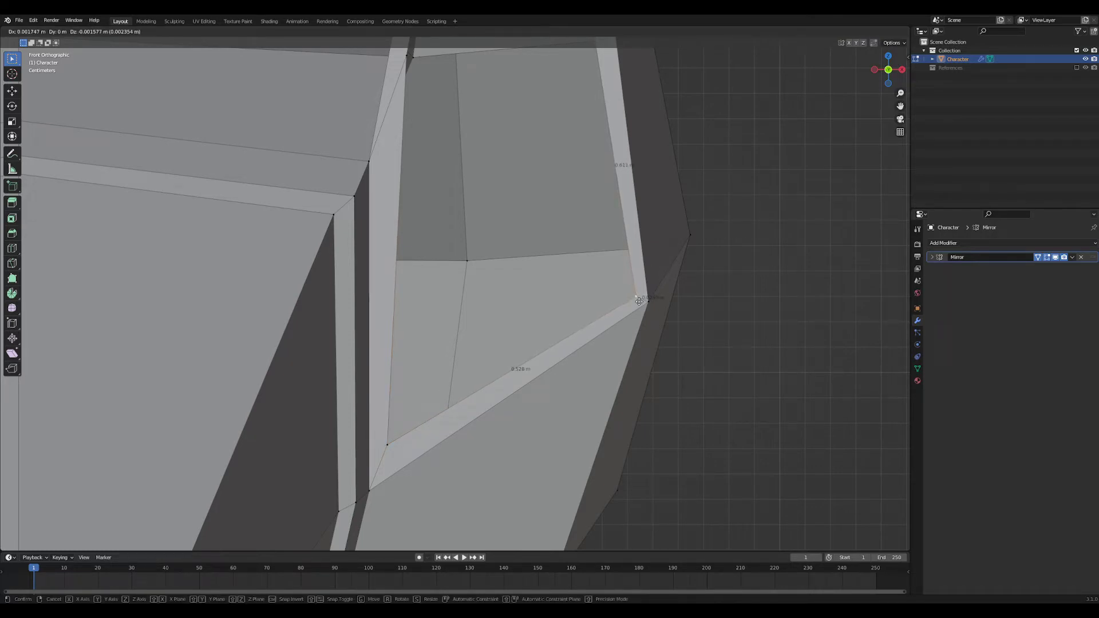
pyautogui.click(638, 301)
# - Move the rim's lowest vertex about 0.013 m down and toward the opening's lower corner to narrow the rim
pyautogui.scroll(5, 588, 349)
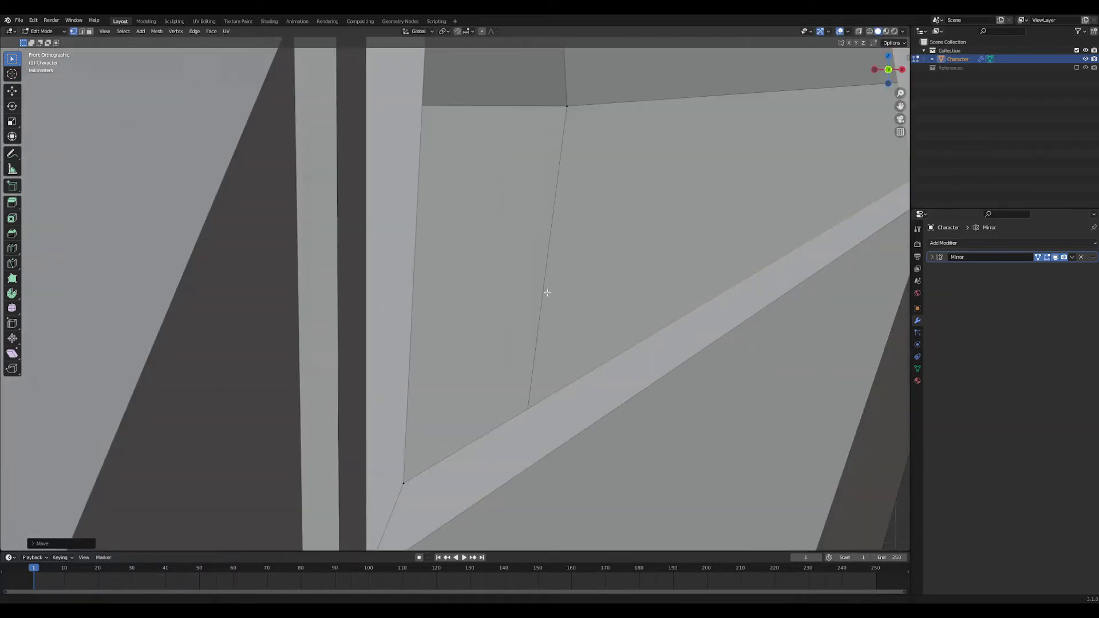
pyautogui.click(490, 275)
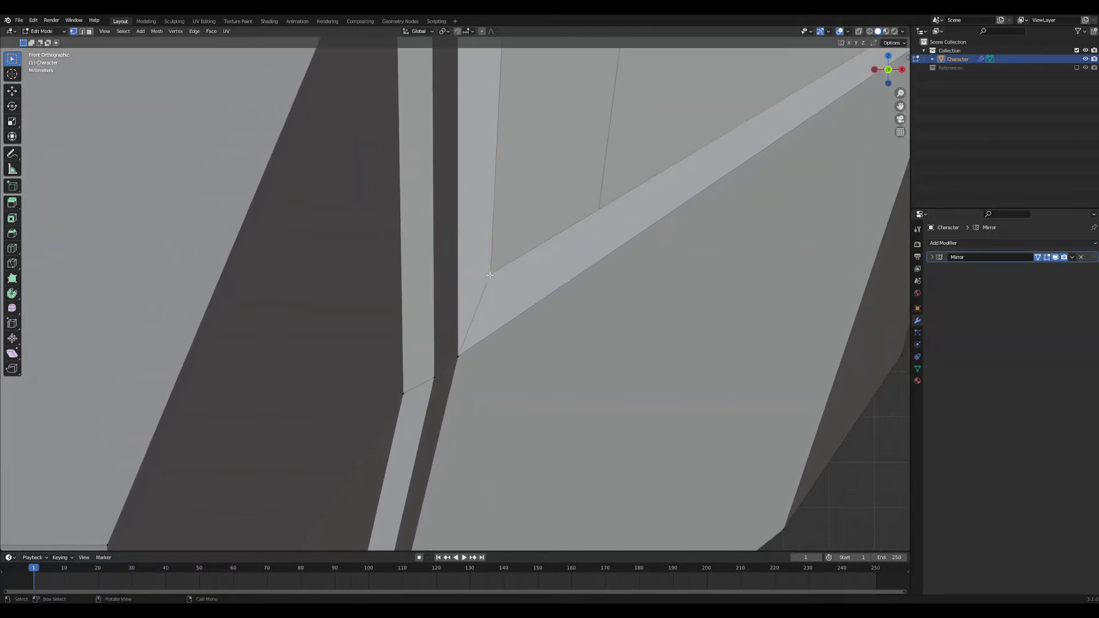
pyautogui.keyDown('shift'); pyautogui.moveTo(509, 270); pyautogui.dragTo(488, 333, button='middle'); pyautogui.keyUp('shift')
pyautogui.press('g')
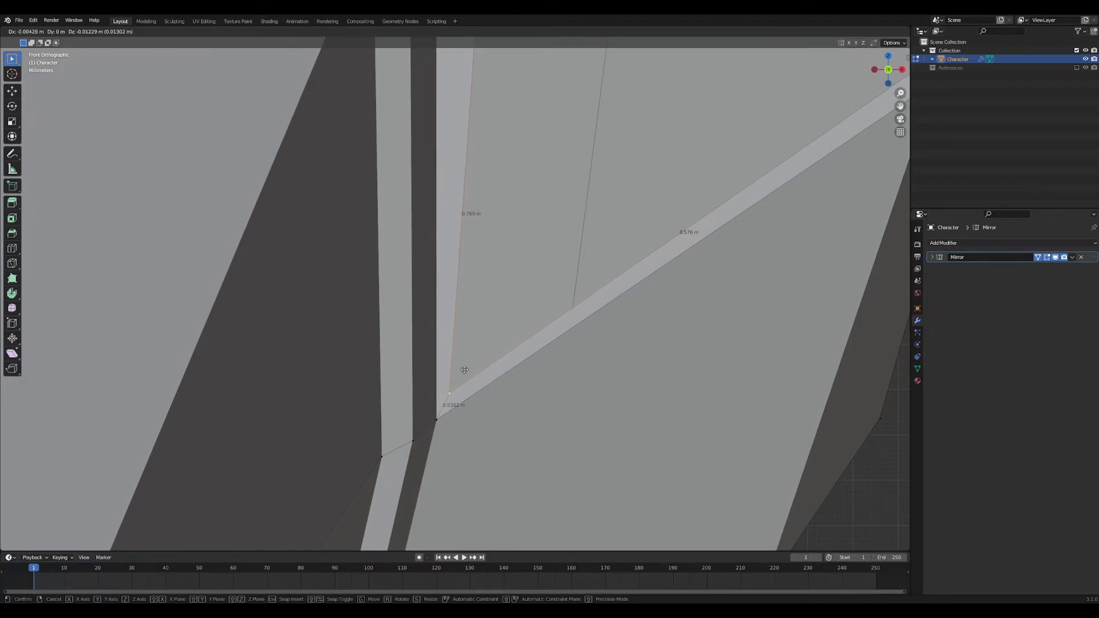
pyautogui.click(463, 370)
# - Fine-tune the position of the rim's outer lower vertex beside the opening's outer corner
pyautogui.keyDown('shift'); pyautogui.moveTo(453, 397); pyautogui.dragTo(658, 295, button='middle'); pyautogui.keyUp('shift')
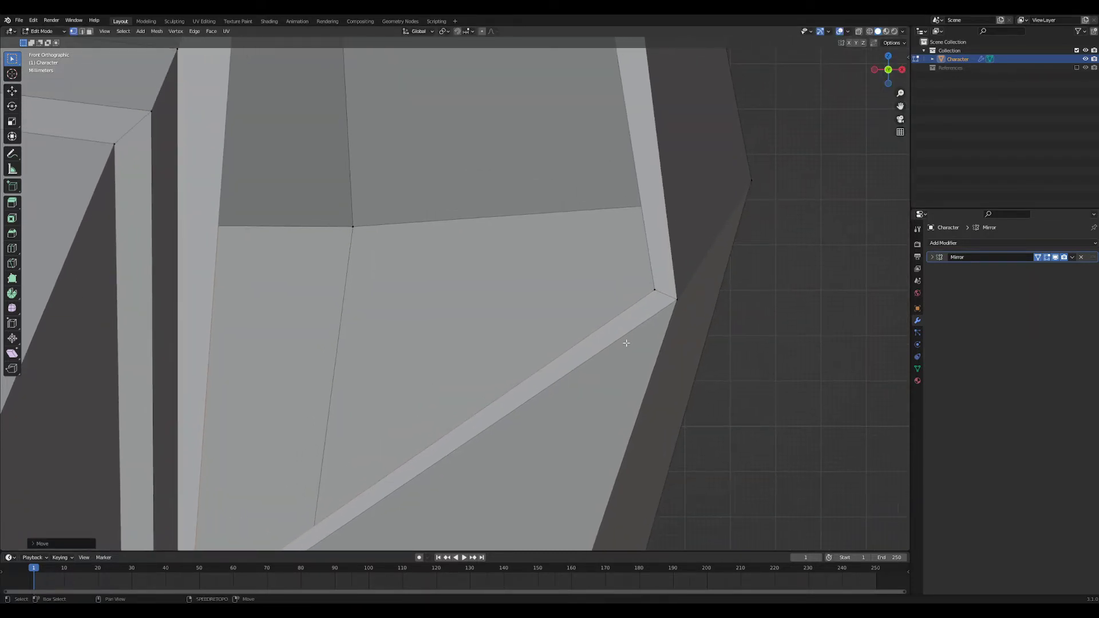
pyautogui.press('g')
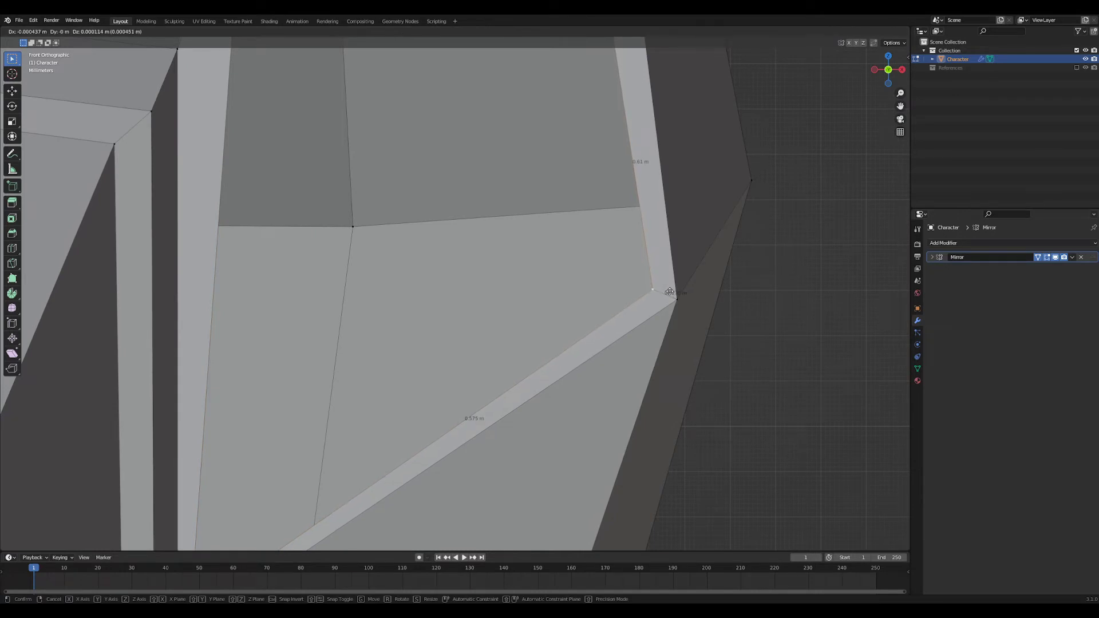
pyautogui.click(642, 284)
# - Move the outer-side rim vertex above it down about 0.029 m, nearly level with the adjacent outline vertex
pyautogui.keyDown('shift'); pyautogui.moveTo(624, 189); pyautogui.dragTo(614, 530, button='middle'); pyautogui.keyUp('shift')
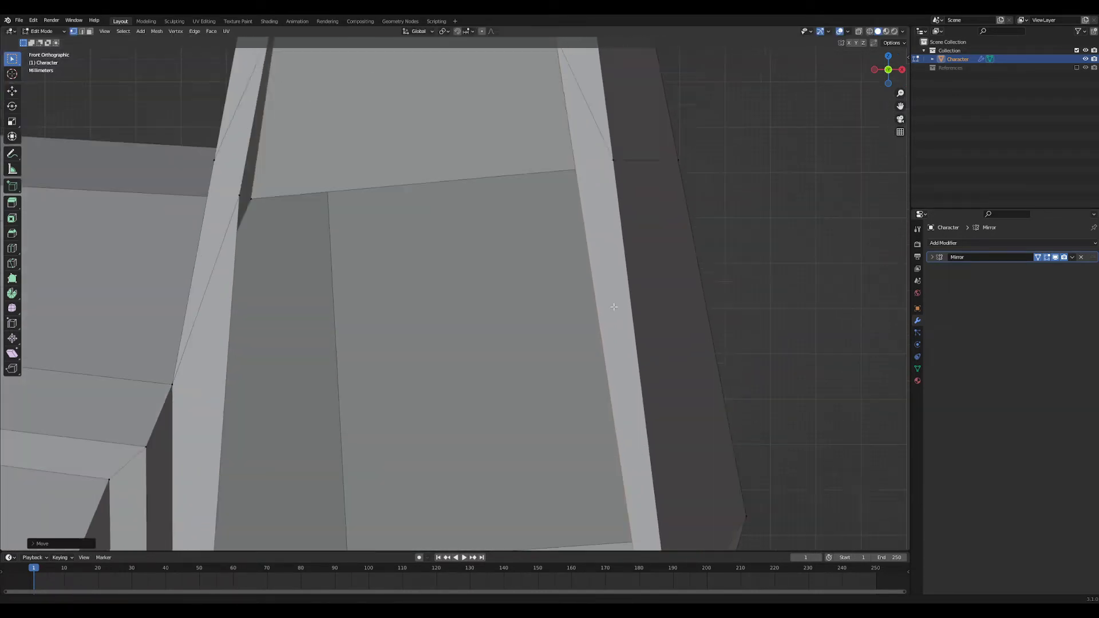
pyautogui.keyDown('shift'); pyautogui.moveTo(552, 79); pyautogui.dragTo(552, 284, button='middle'); pyautogui.keyUp('shift')
pyautogui.click(559, 238)
pyautogui.press('g')
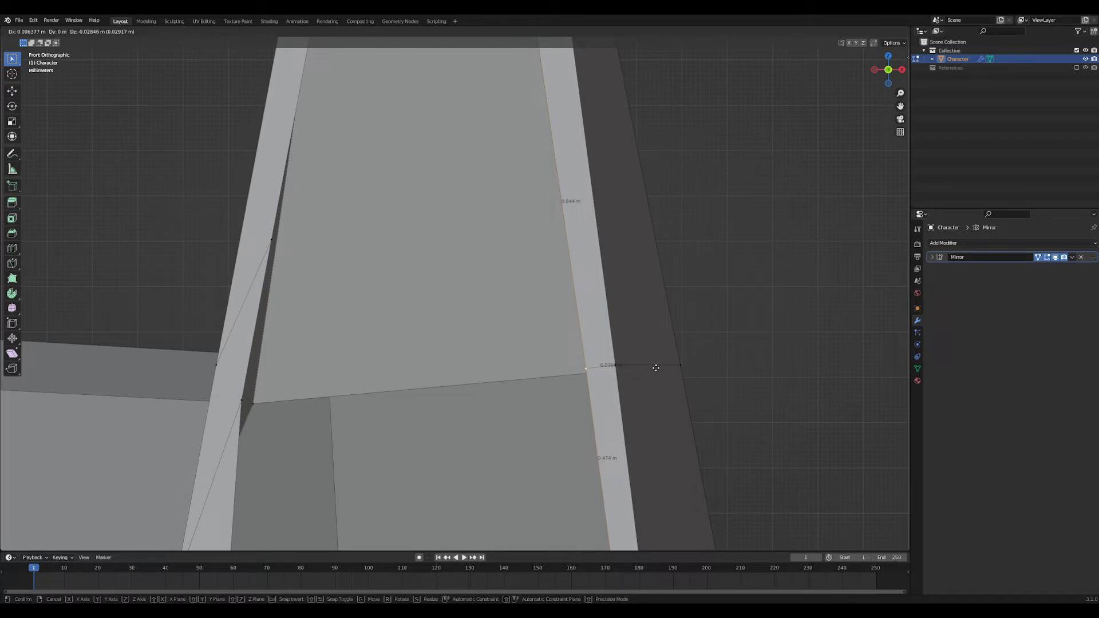
pyautogui.click(657, 368)
# - Raise the two topmost inner rim vertices toward the tip of the ear
pyautogui.scroll(-6, 650, 366)
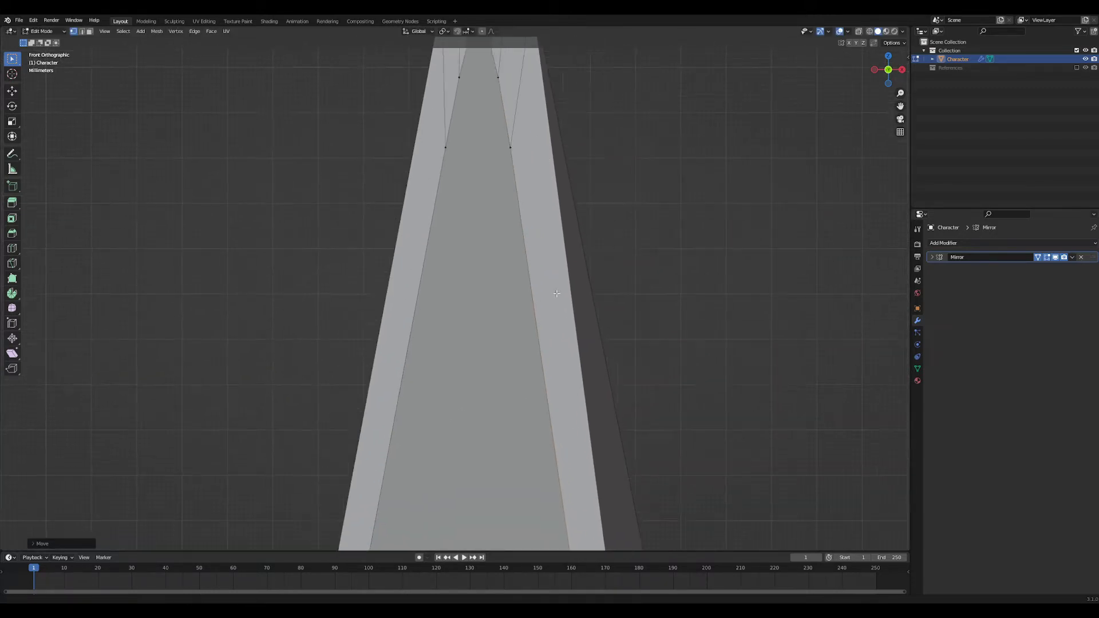
pyautogui.keyDown('shift'); pyautogui.scroll(4, 521, 311); pyautogui.keyUp('shift')
pyautogui.click(479, 320)
pyautogui.press('g')
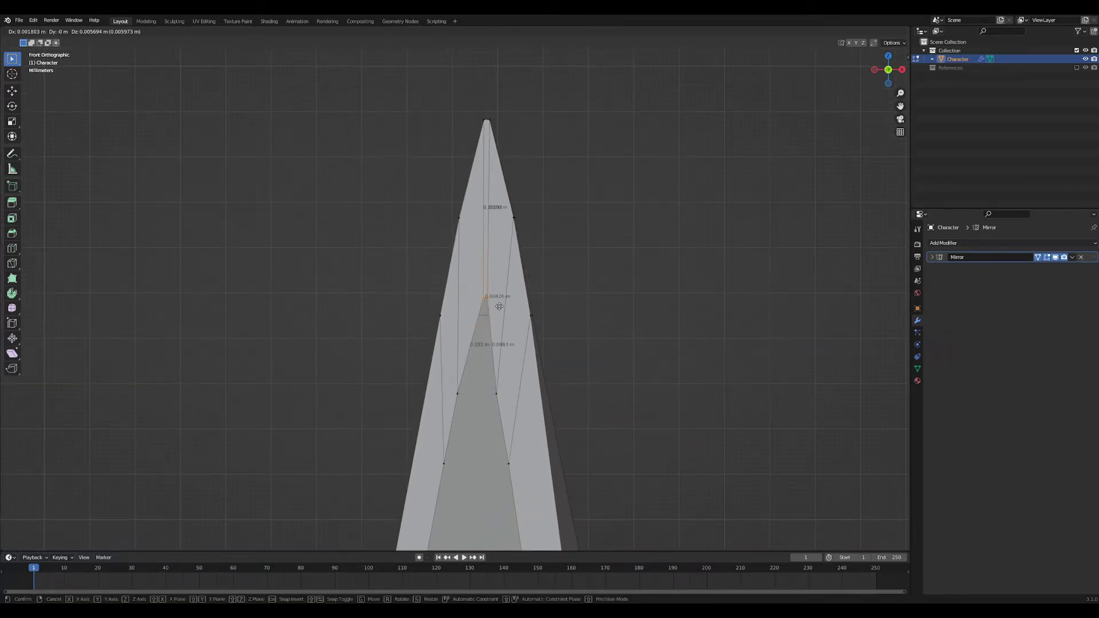
pyautogui.click(492, 250)
pyautogui.press('g')
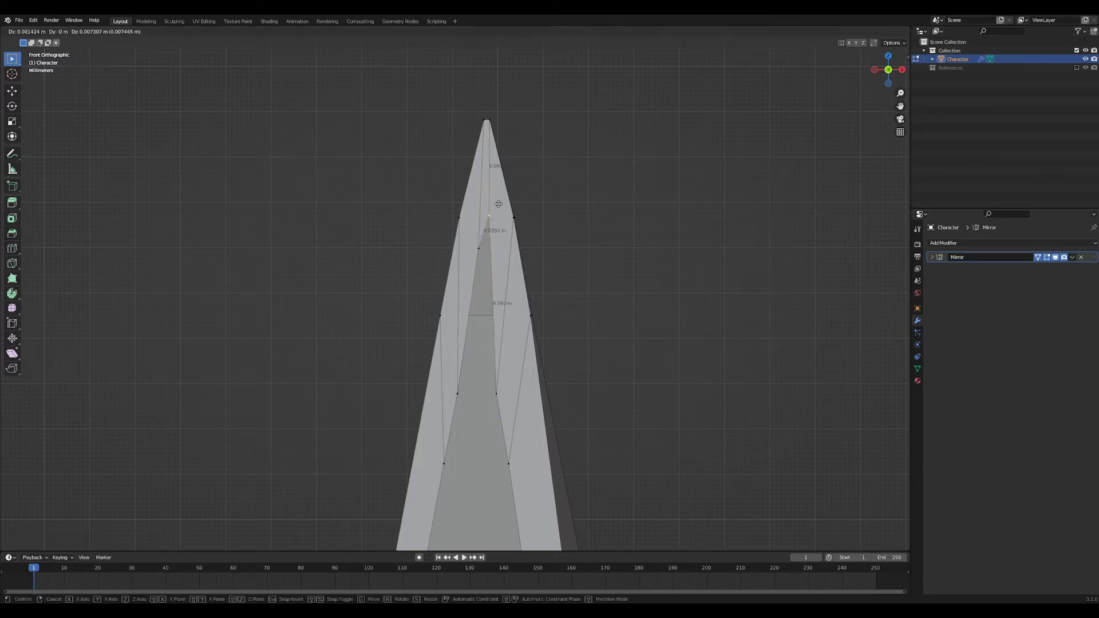
pyautogui.click(497, 145)
# - Adjust the two topmost rim vertices so they sit level, about 0.03 m below the ear tip
pyautogui.keyDown('shift'); pyautogui.moveTo(497, 146); pyautogui.dragTo(501, 331, button='middle'); pyautogui.keyUp('shift')
pyautogui.press('g')
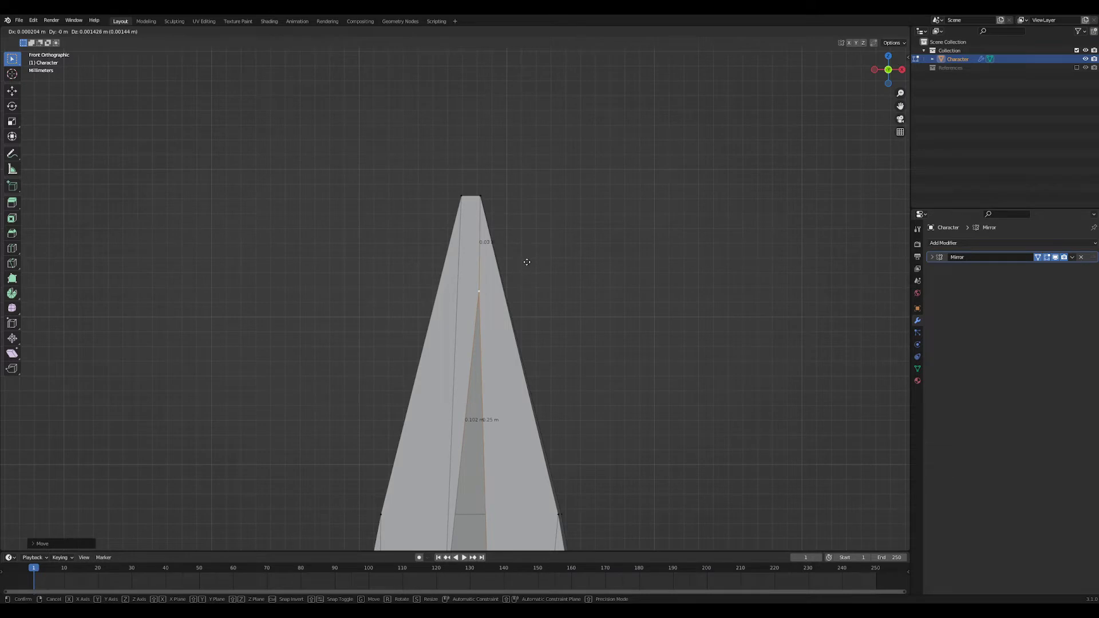
pyautogui.click(526, 262)
pyautogui.keyDown('shift'); pyautogui.moveTo(476, 388); pyautogui.dragTo(486, 238, button='middle'); pyautogui.keyUp('shift')
pyautogui.click(454, 465)
pyautogui.keyDown('shift'); pyautogui.moveTo(518, 374); pyautogui.dragTo(516, 391, button='middle'); pyautogui.keyUp('shift')
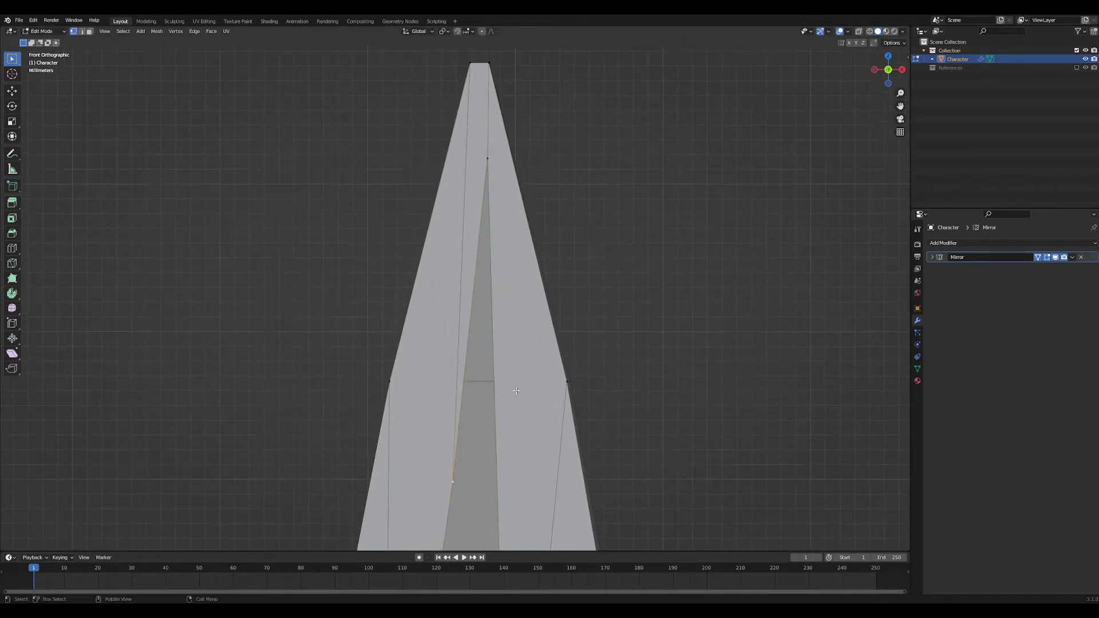
pyautogui.press('g')
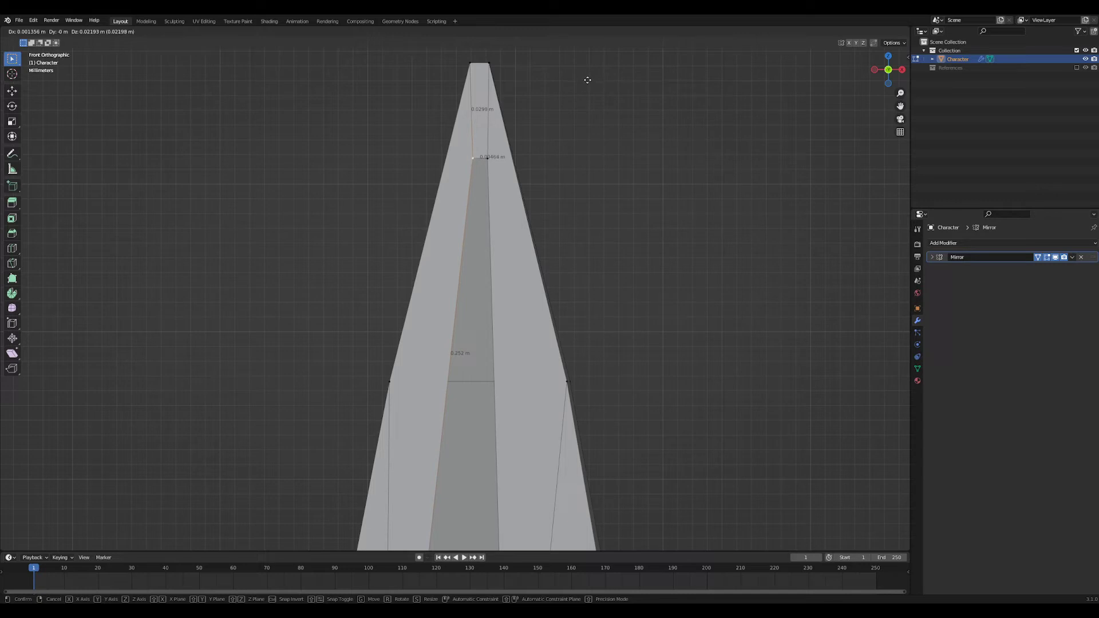
pyautogui.click(588, 82)
# - Move the next outer-side rim vertex below the tip up toward the uppermost side vertex of the ear outline
pyautogui.keyDown('shift'); pyautogui.moveTo(571, 387); pyautogui.dragTo(512, 298, button='middle'); pyautogui.keyUp('shift')
pyautogui.keyDown('shift'); pyautogui.moveTo(478, 402); pyautogui.dragTo(474, 349, button='middle'); pyautogui.keyUp('shift')
pyautogui.click(457, 521)
pyautogui.press('g')
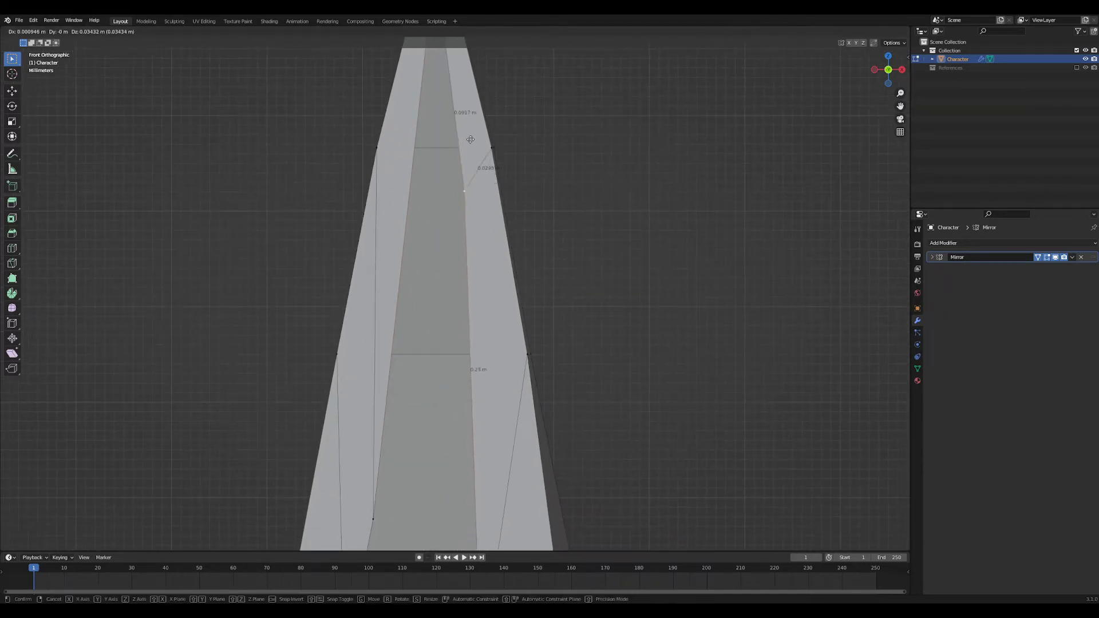
pyautogui.click(473, 134)
# - Align that outer-side rim vertex level with the adjacent outline vertex, making its connecting edge horizontal
pyautogui.keyDown('shift'); pyautogui.moveTo(495, 149); pyautogui.dragTo(504, 261, button='middle'); pyautogui.keyUp('shift')
pyautogui.keyDown('ctrl'); pyautogui.moveTo(503, 261); pyautogui.dragTo(505, 222, button='middle'); pyautogui.keyUp('ctrl')
pyautogui.keyDown('shift'); pyautogui.moveTo(505, 222); pyautogui.dragTo(507, 341, button='middle'); pyautogui.keyUp('shift')
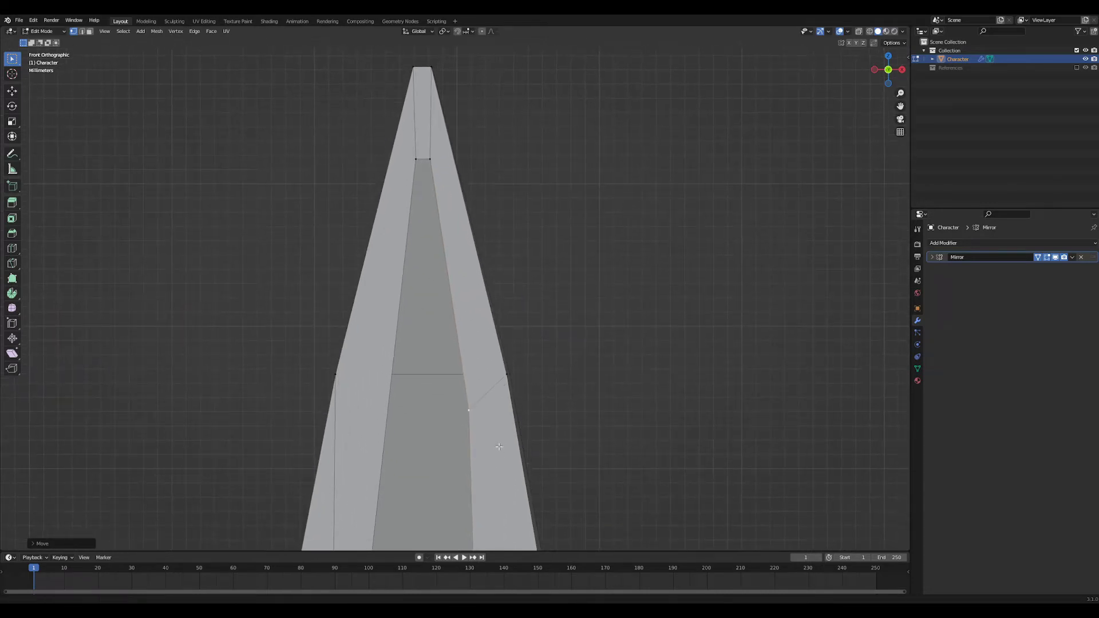
pyautogui.keyDown('shift'); pyautogui.moveTo(500, 449); pyautogui.dragTo(528, 444, button='middle'); pyautogui.keyUp('shift')
pyautogui.keyDown('ctrl'); pyautogui.moveTo(528, 444); pyautogui.dragTo(533, 403, button='middle'); pyautogui.keyUp('ctrl')
pyautogui.press('g')
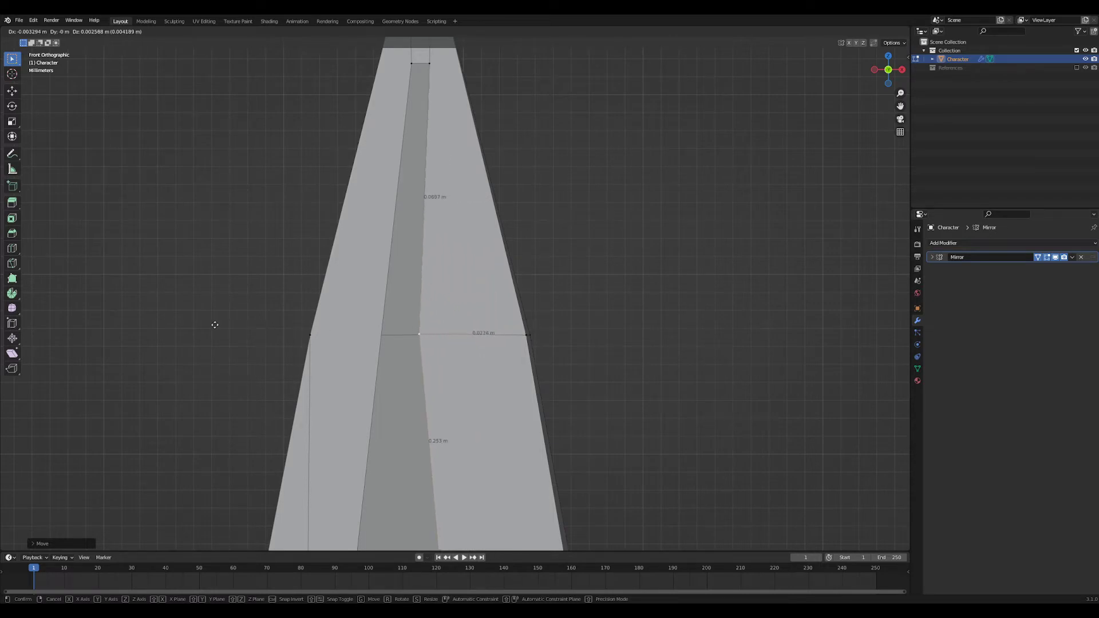
pyautogui.click(275, 327)
# - Raise the following outer-side rim vertex toward the height of the second outline vertex below the tip
pyautogui.scroll(-3, 537, 410)
pyautogui.scroll(3, 488, 114)
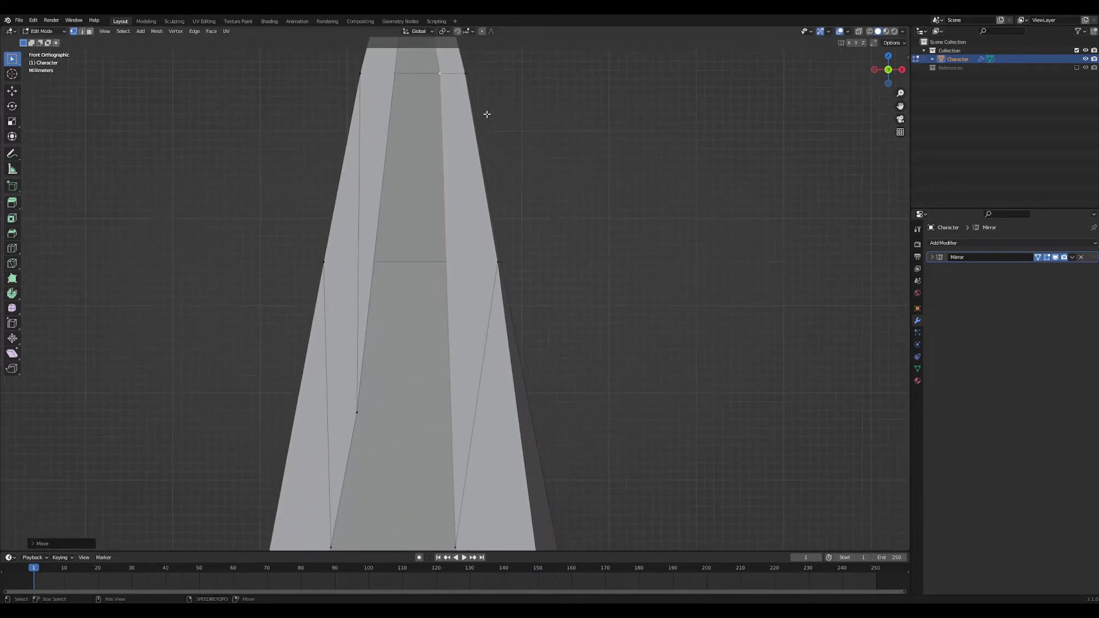
pyautogui.keyDown('shift'); pyautogui.moveTo(510, 366); pyautogui.dragTo(507, 295, button='middle'); pyautogui.keyUp('shift')
pyautogui.click(455, 474)
pyautogui.press('g')
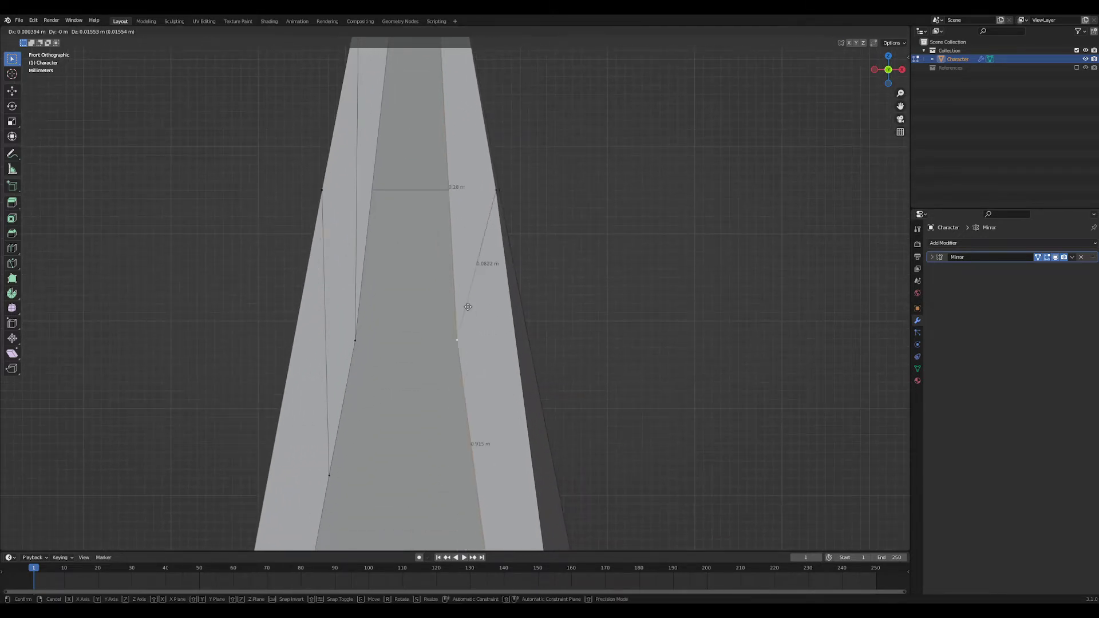
pyautogui.click(476, 157)
# - Level the outer-side rim vertex near the ear's base with its outline vertex along Z and nudge it slightly along X
pyautogui.scroll(-6, 557, 284)
pyautogui.keyDown('shift'); pyautogui.moveTo(553, 366); pyautogui.dragTo(523, 494, button='middle'); pyautogui.keyUp('shift')
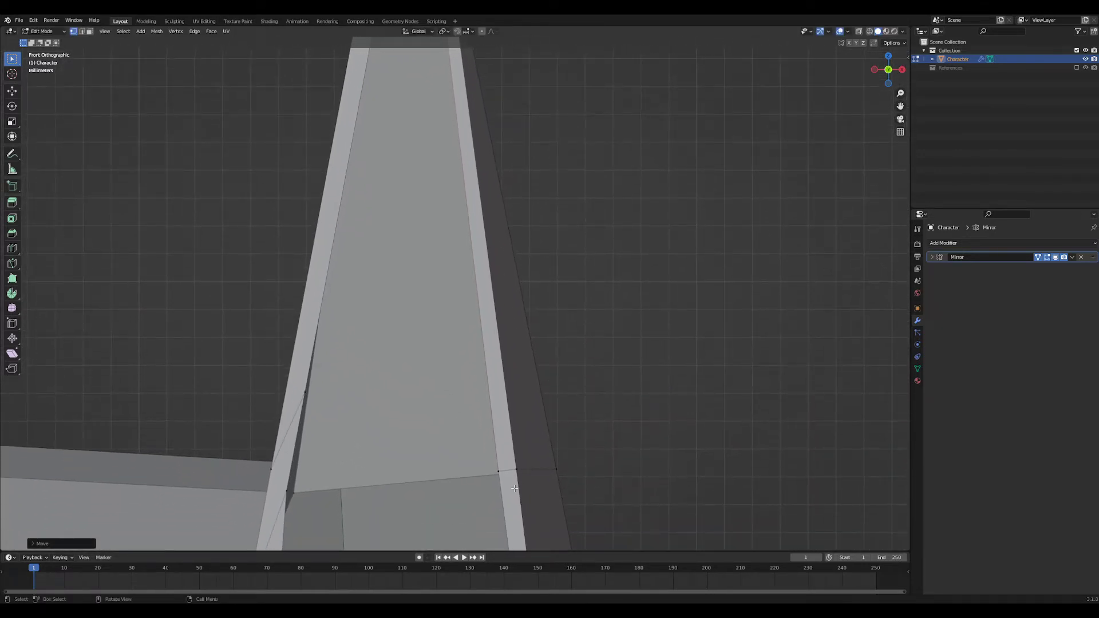
pyautogui.scroll(2, 565, 500)
pyautogui.scroll(5, 481, 223)
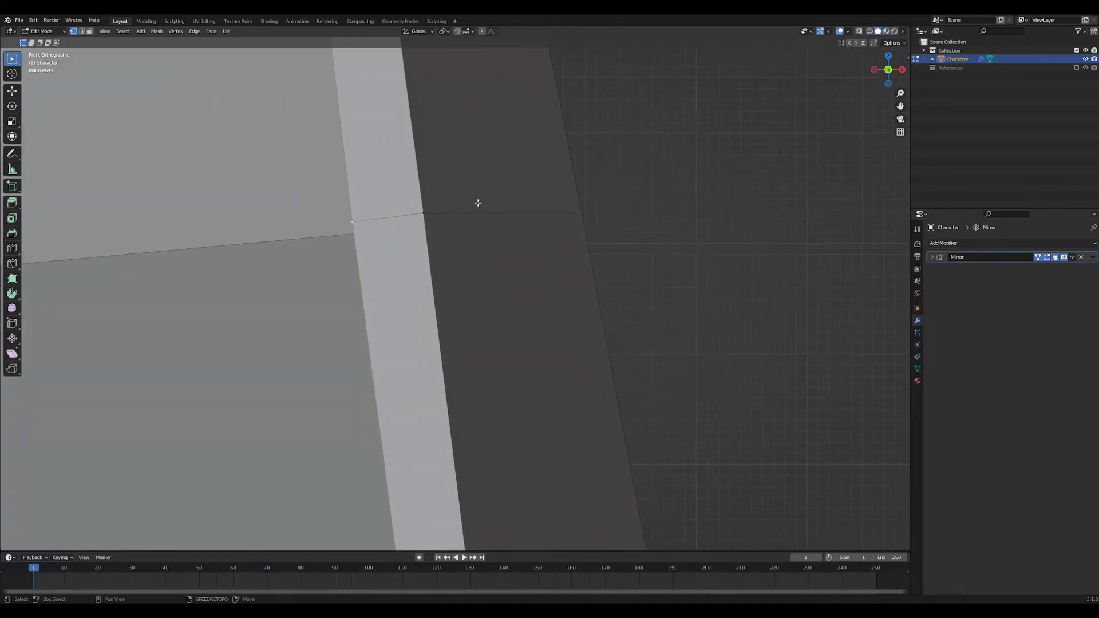
pyautogui.press('g')
pyautogui.press('z')
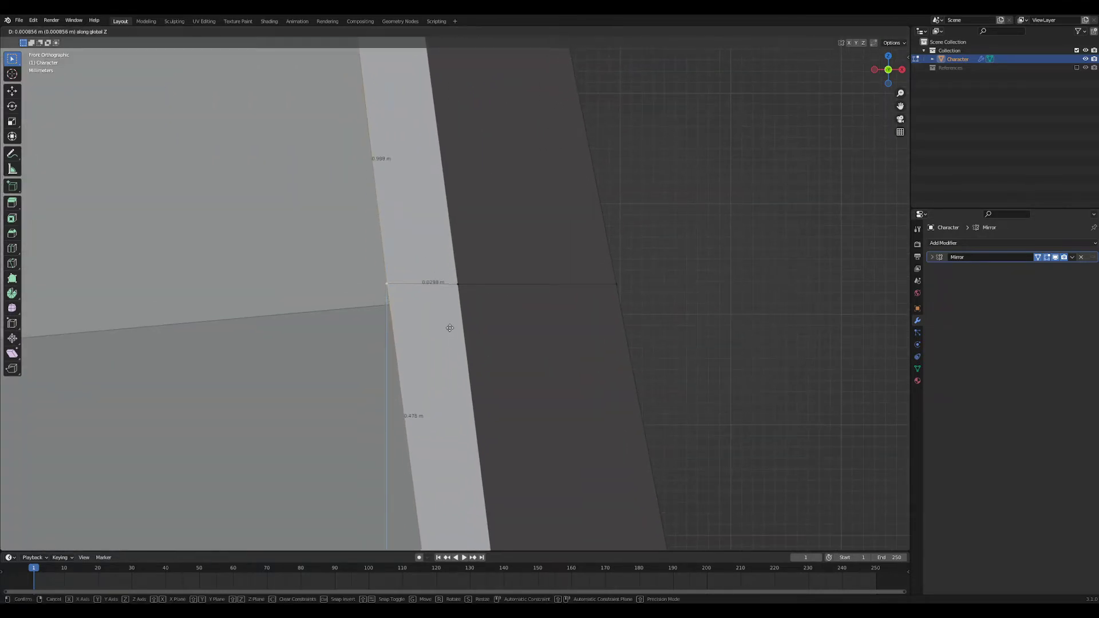
pyautogui.click(450, 329)
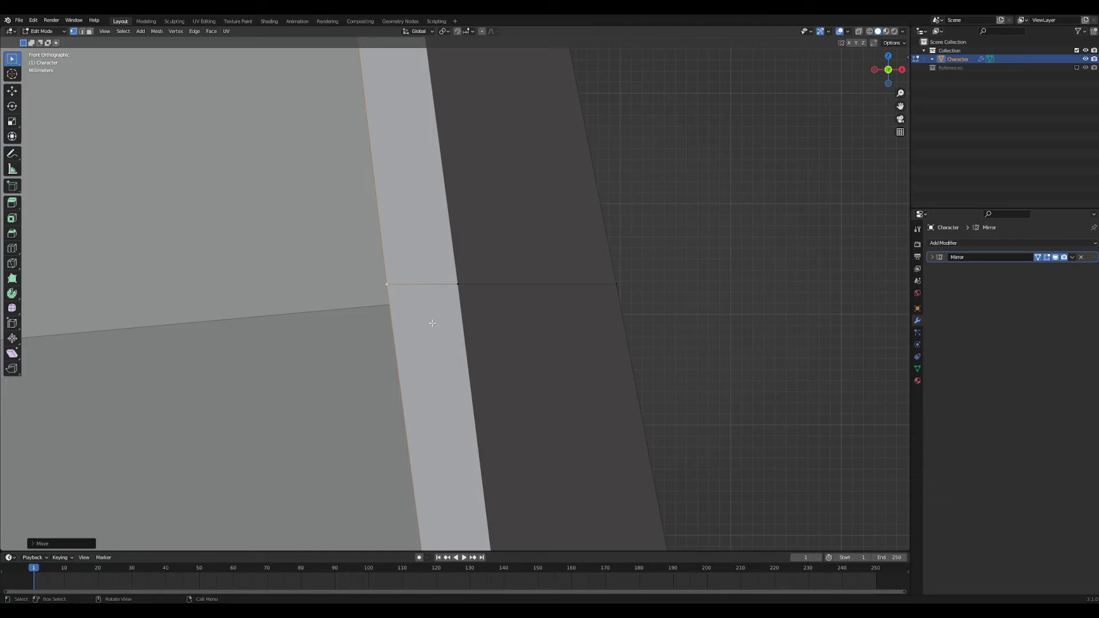
pyautogui.press('g')
pyautogui.press('x')
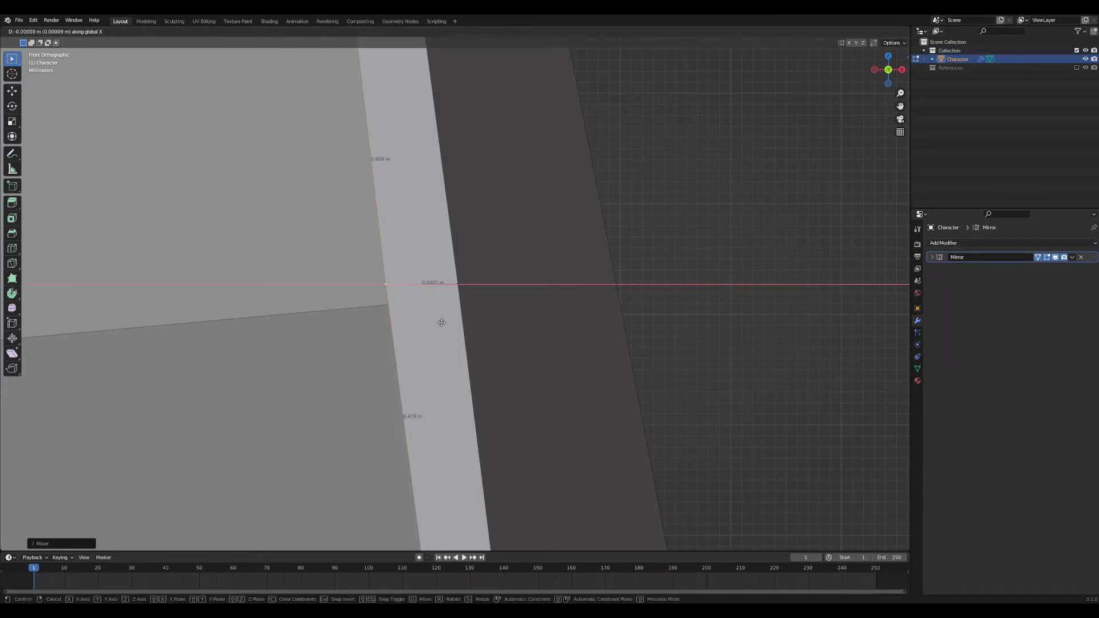
pyautogui.click(444, 318)
# - Move the rim's outer lower vertex about 0.002 m up and inward to widen the rim at that corner
pyautogui.scroll(-3, 550, 499)
pyautogui.keyDown('shift'); pyautogui.moveTo(551, 499); pyautogui.dragTo(550, 191, button='middle'); pyautogui.keyUp('shift')
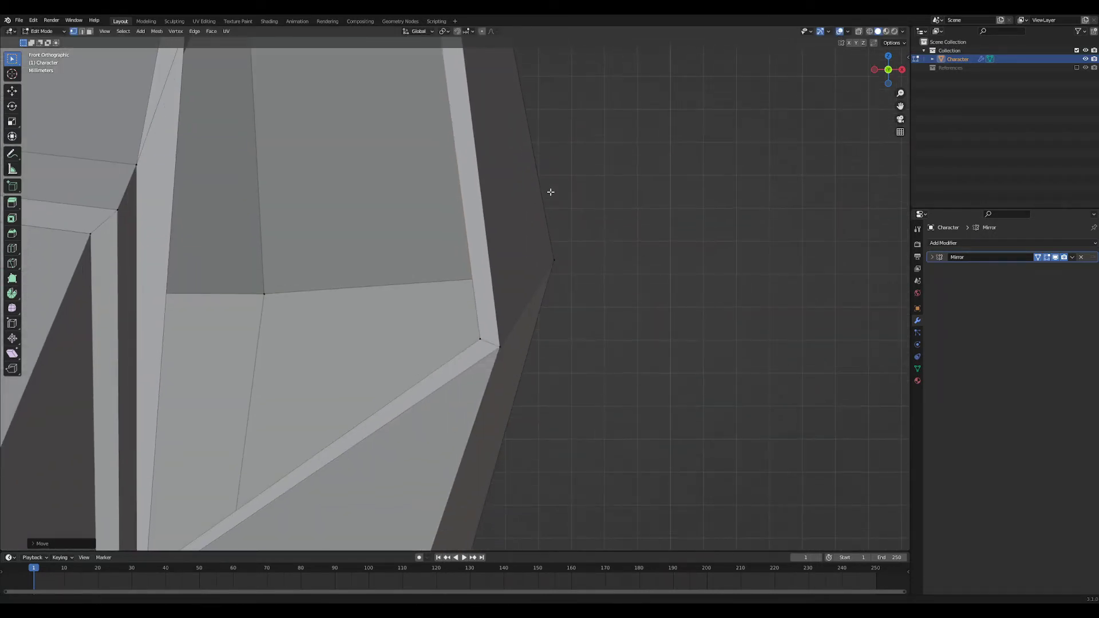
pyautogui.scroll(4, 520, 273)
pyautogui.keyDown('shift'); pyautogui.moveTo(526, 408); pyautogui.dragTo(482, 310, button='middle'); pyautogui.keyUp('shift')
pyautogui.click(461, 287)
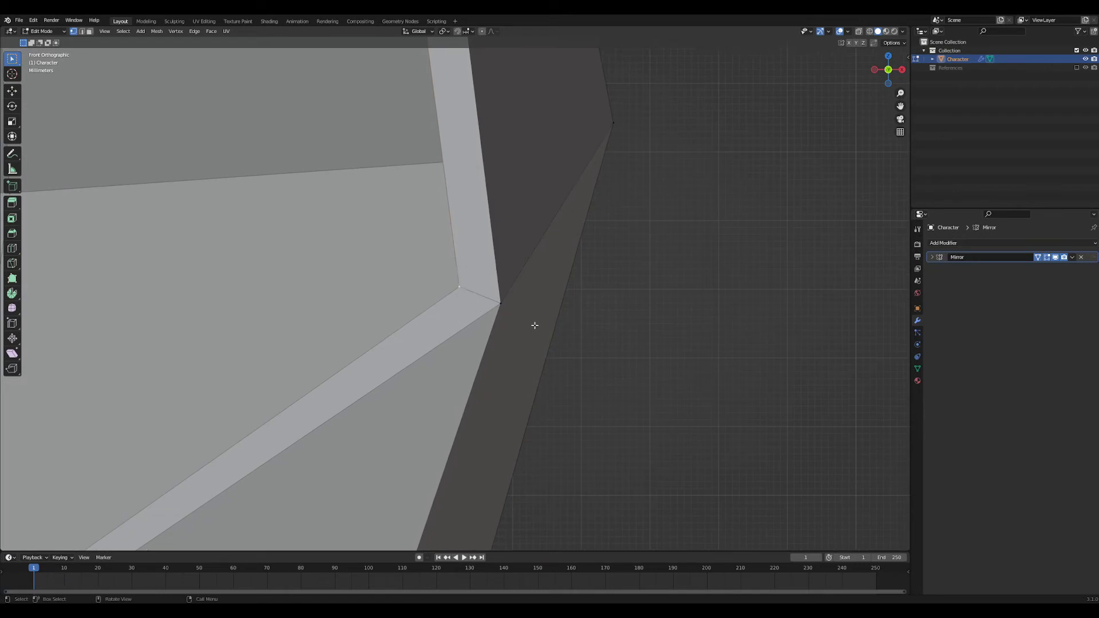
pyautogui.scroll(-10, 458, 180)
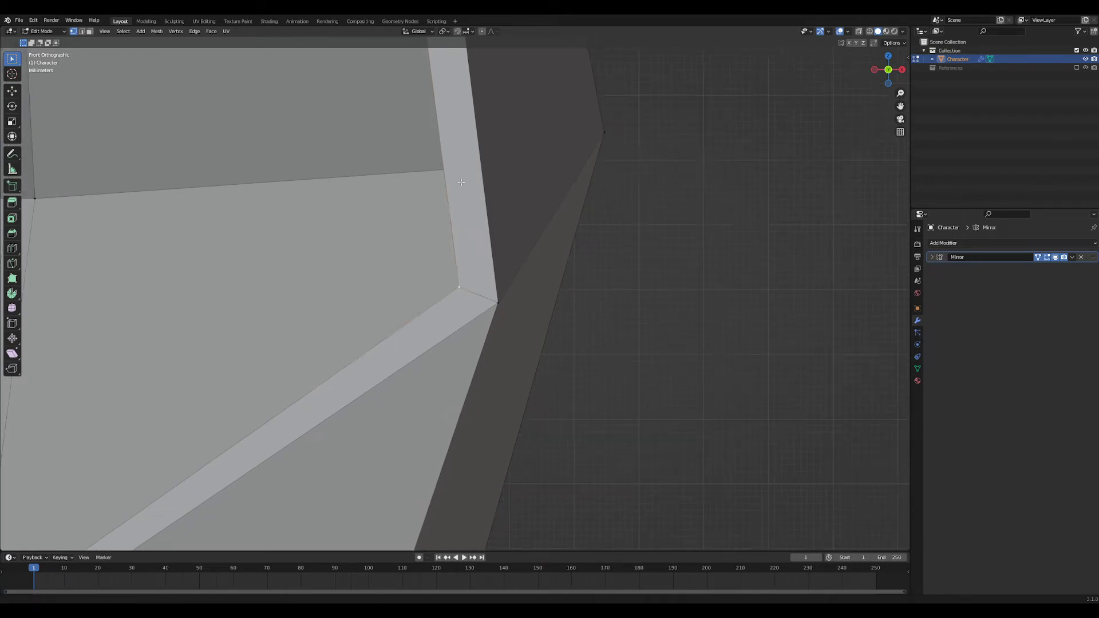
pyautogui.keyDown('shift'); pyautogui.moveTo(432, 334); pyautogui.dragTo(437, 441, button='middle'); pyautogui.keyUp('shift')
pyautogui.scroll(3, 452, 449)
pyautogui.scroll(2, 463, 454)
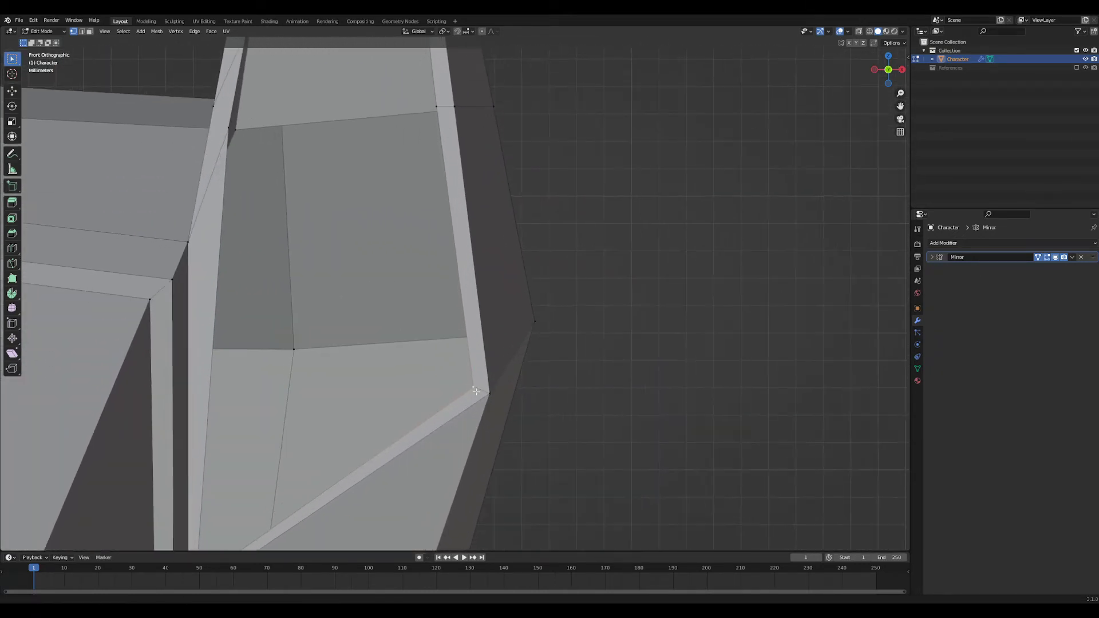
pyautogui.press('g')
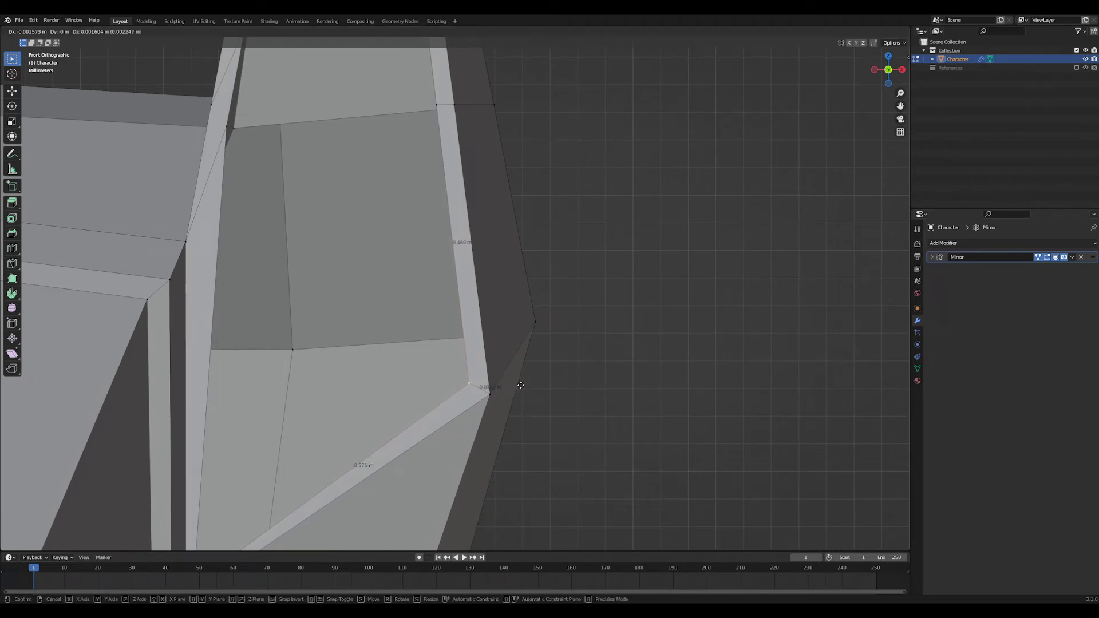
pyautogui.click(519, 385)
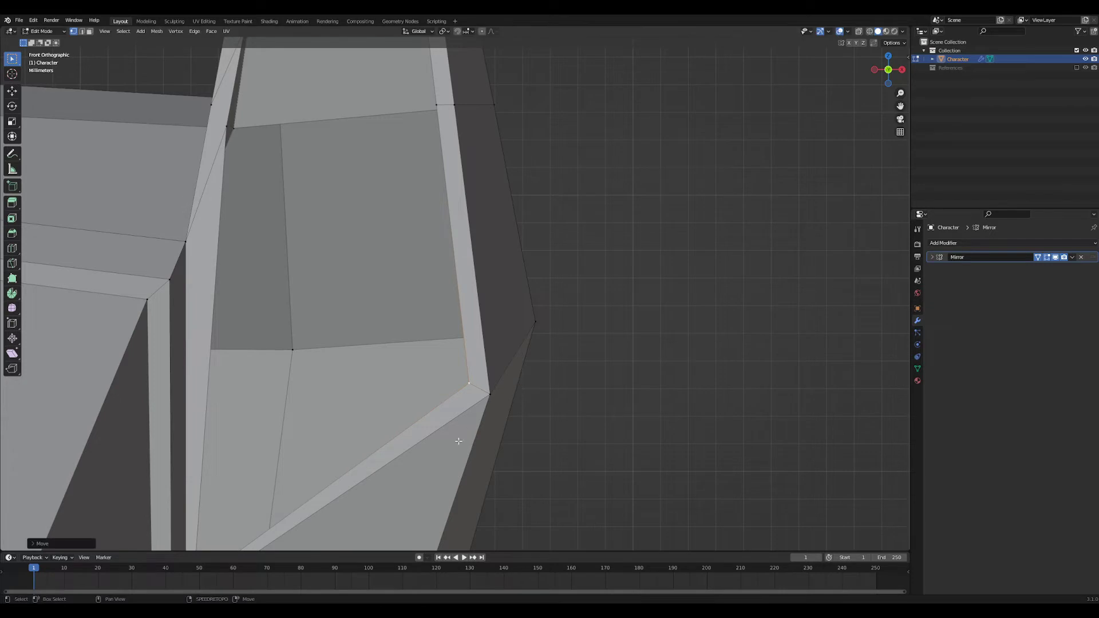
# - Move the rim's lowest vertex up and inward, away from the opening's lower corner, to widen the rim there
pyautogui.keyDown('shift'); pyautogui.moveTo(440, 458); pyautogui.dragTo(559, 304, button='middle'); pyautogui.keyUp('shift')
pyautogui.click(306, 427)
pyautogui.press('g')
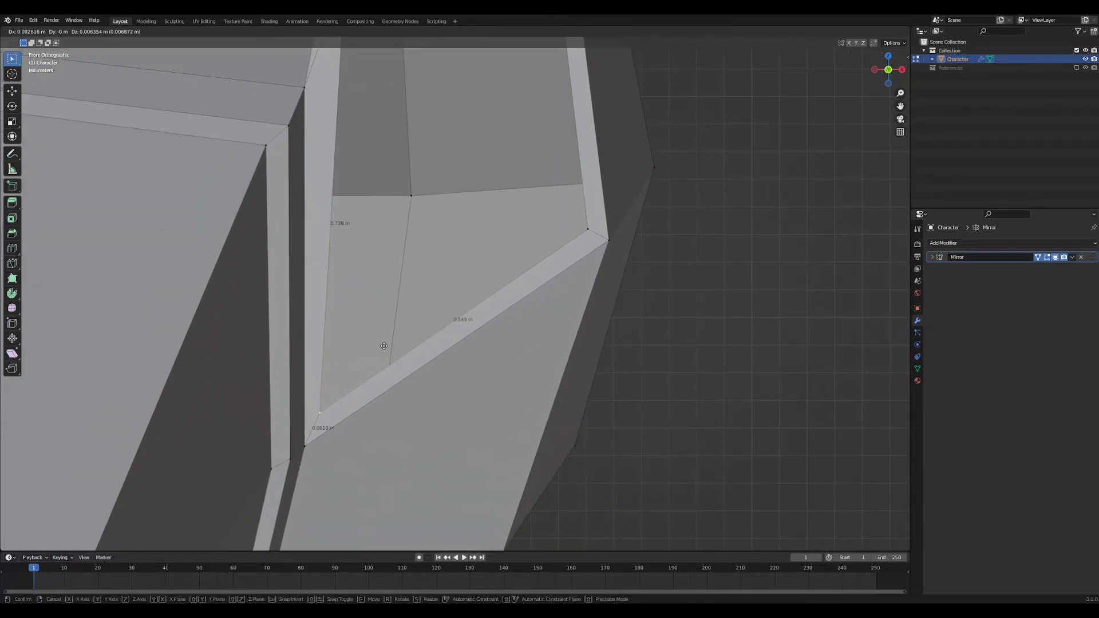
pyautogui.click(401, 288)
# - Lower the inner-side rim vertex near the ear's base about 0.042 m level with its outline vertex and shift it about 0.003 m toward the outline
pyautogui.keyDown('shift'); pyautogui.moveTo(403, 290); pyautogui.dragTo(426, 465, button='middle'); pyautogui.keyUp('shift')
pyautogui.click(375, 148)
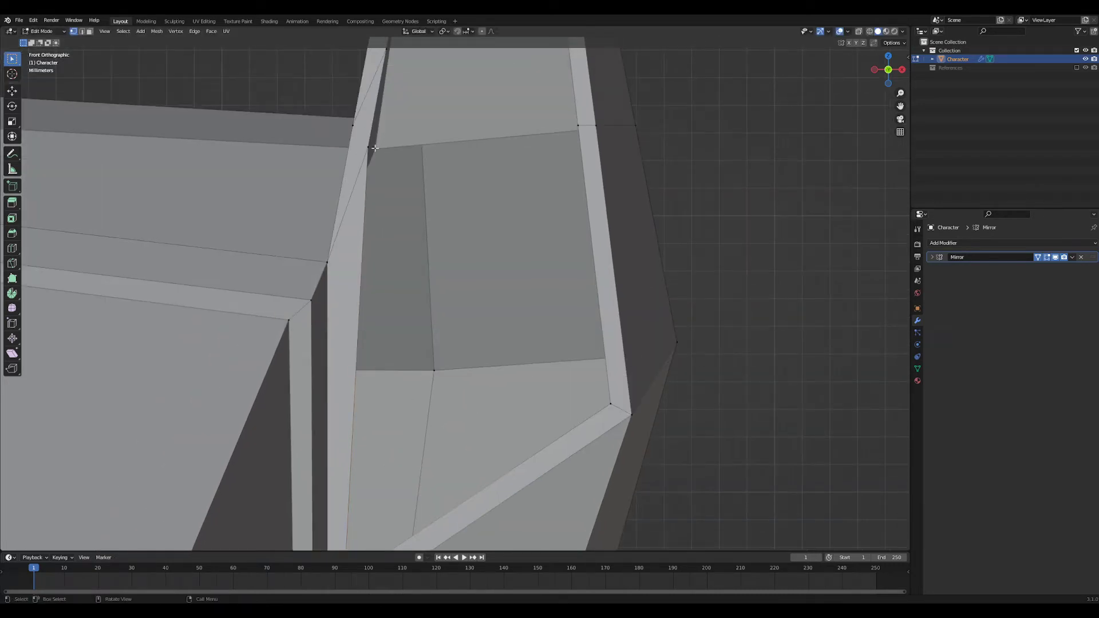
pyautogui.press('g')
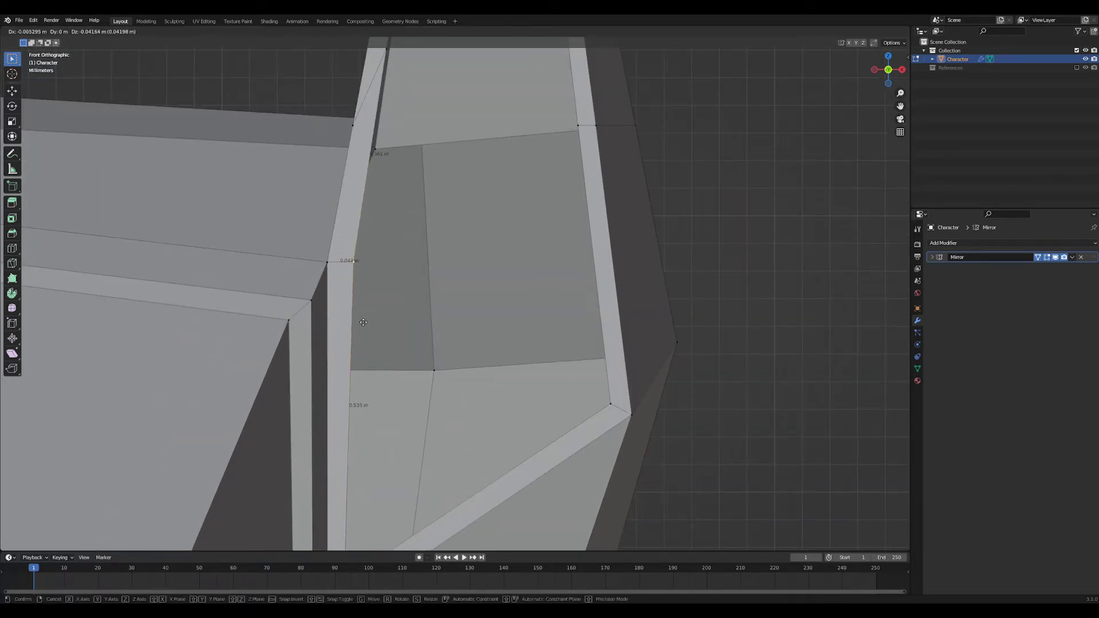
pyautogui.click(362, 328)
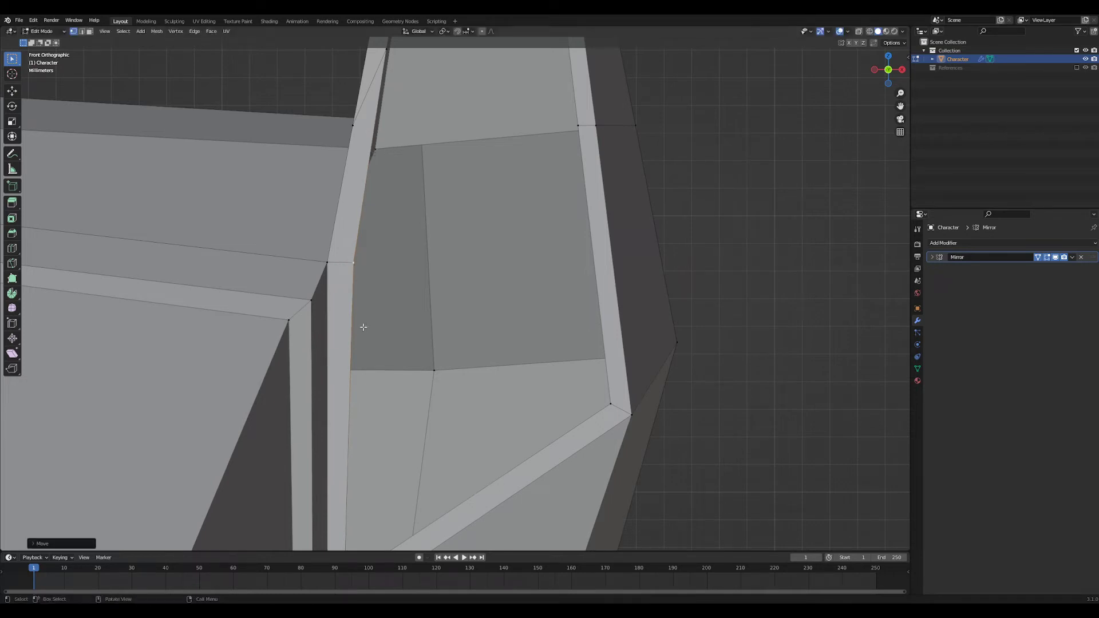
pyautogui.press('g')
pyautogui.press('x')
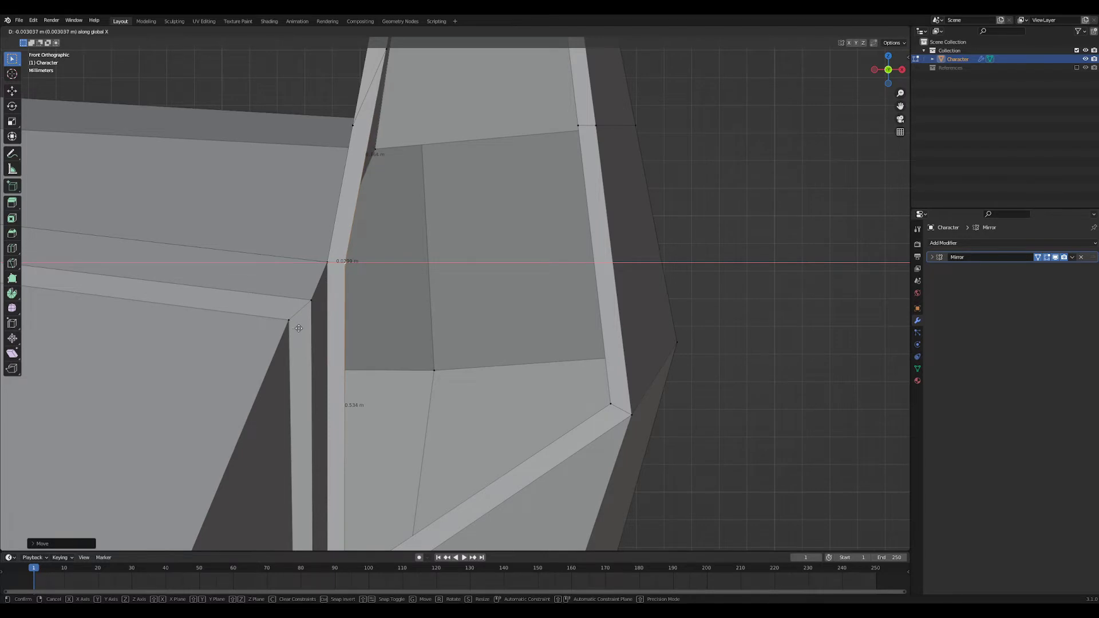
pyautogui.click(299, 328)
# - Reposition the rim's lowest vertex near the opening's lower corner, first down and outward, then about 0.002 m up and inward
pyautogui.scroll(-5, 362, 248)
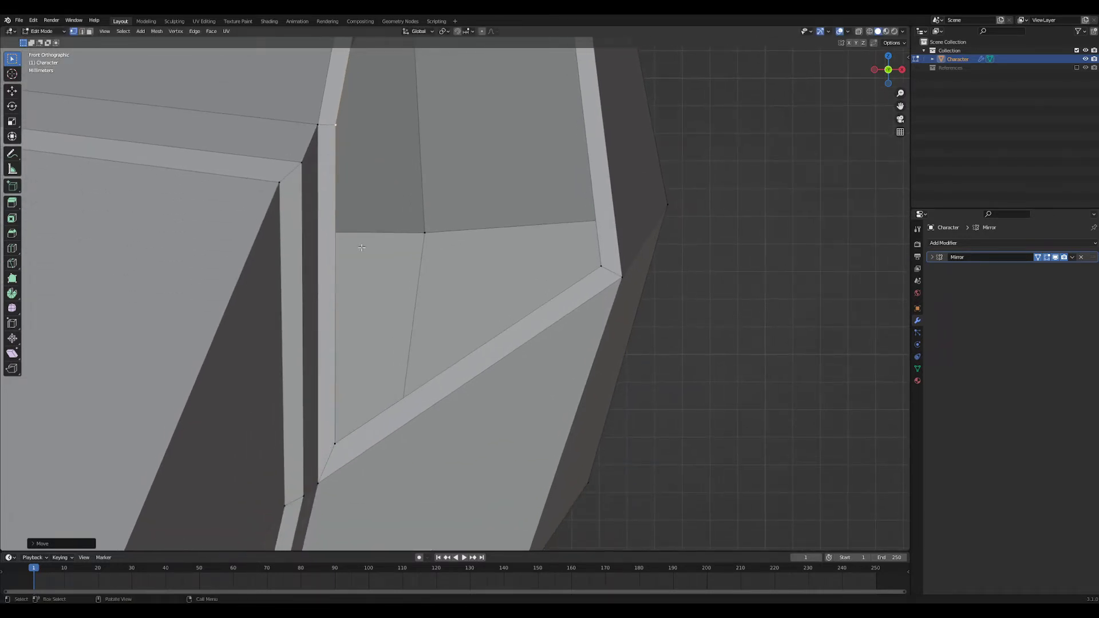
pyautogui.press('g')
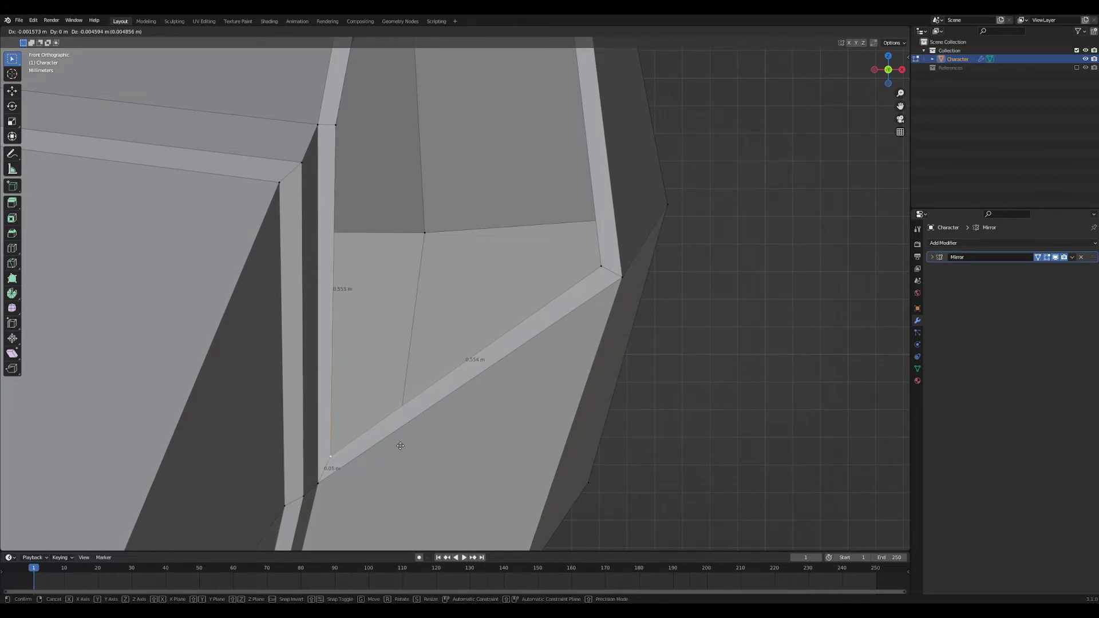
pyautogui.click(400, 446)
pyautogui.press('g')
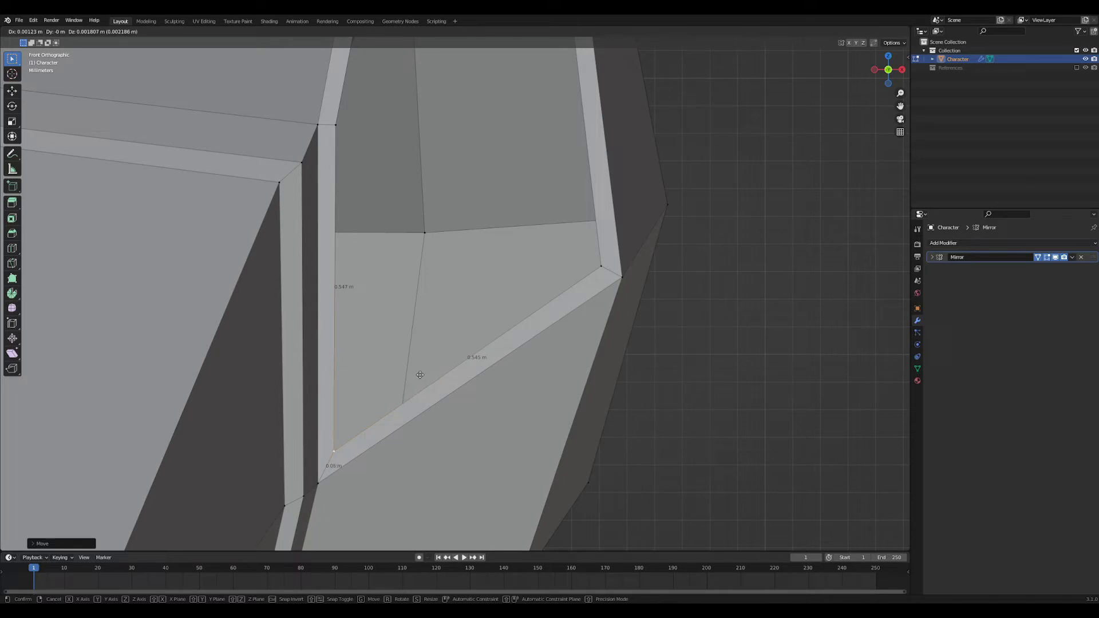
pyautogui.click(420, 375)
# - Lower the middle inner-side rim vertex about 0.028 m to its outline vertex's height and nudge it slightly toward the outline along X
pyautogui.keyDown('shift'); pyautogui.moveTo(396, 49); pyautogui.dragTo(364, 402, button='middle'); pyautogui.keyUp('shift')
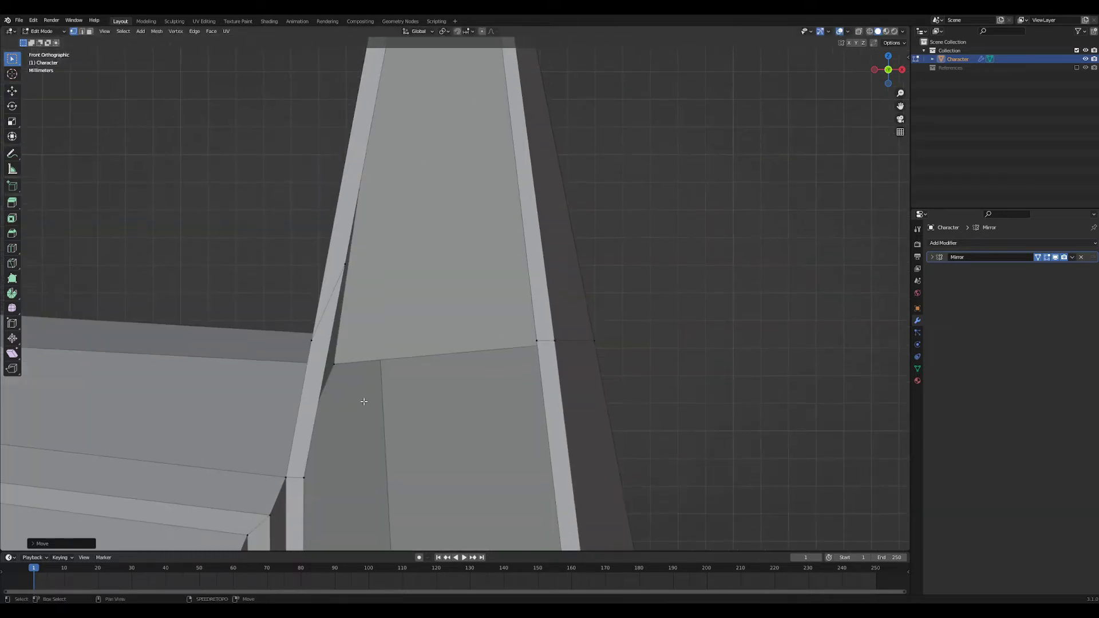
pyautogui.press('g')
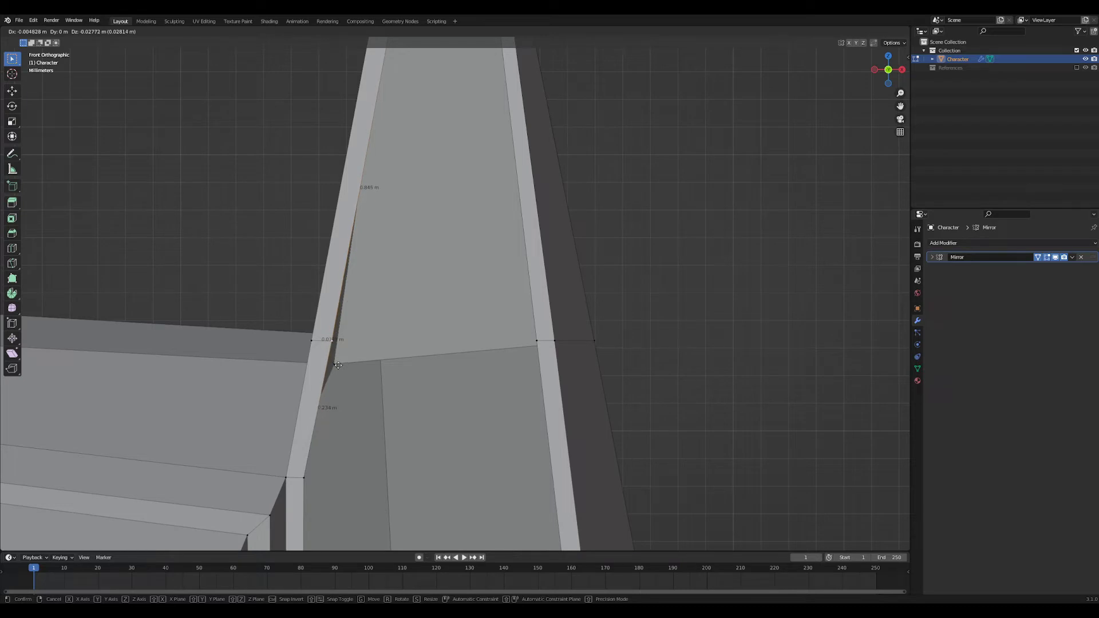
pyautogui.press('x')
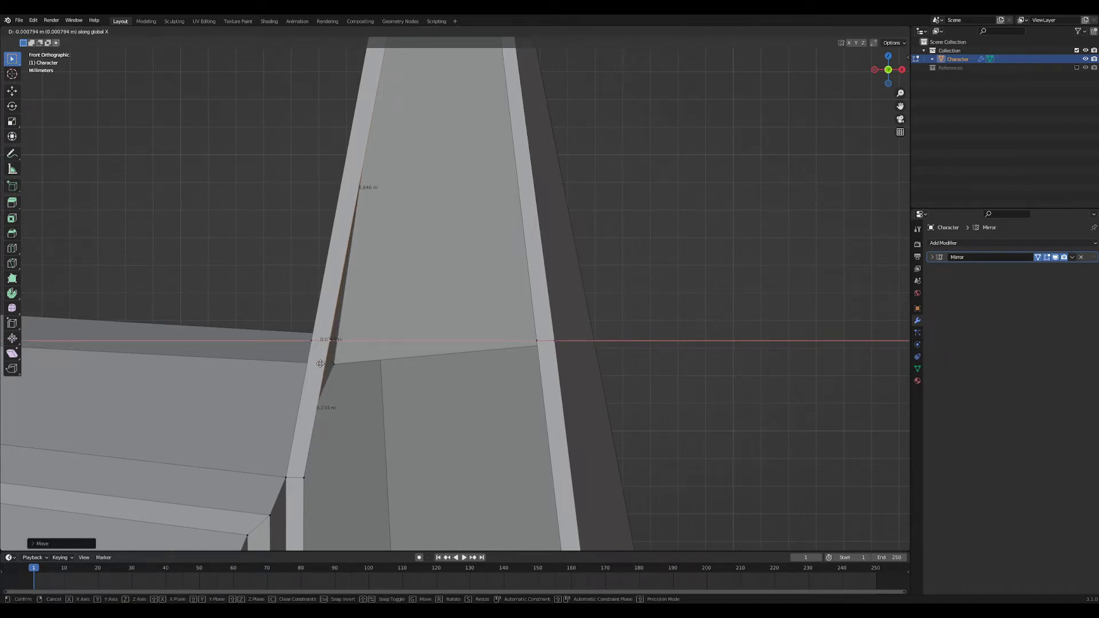
pyautogui.click(319, 364)
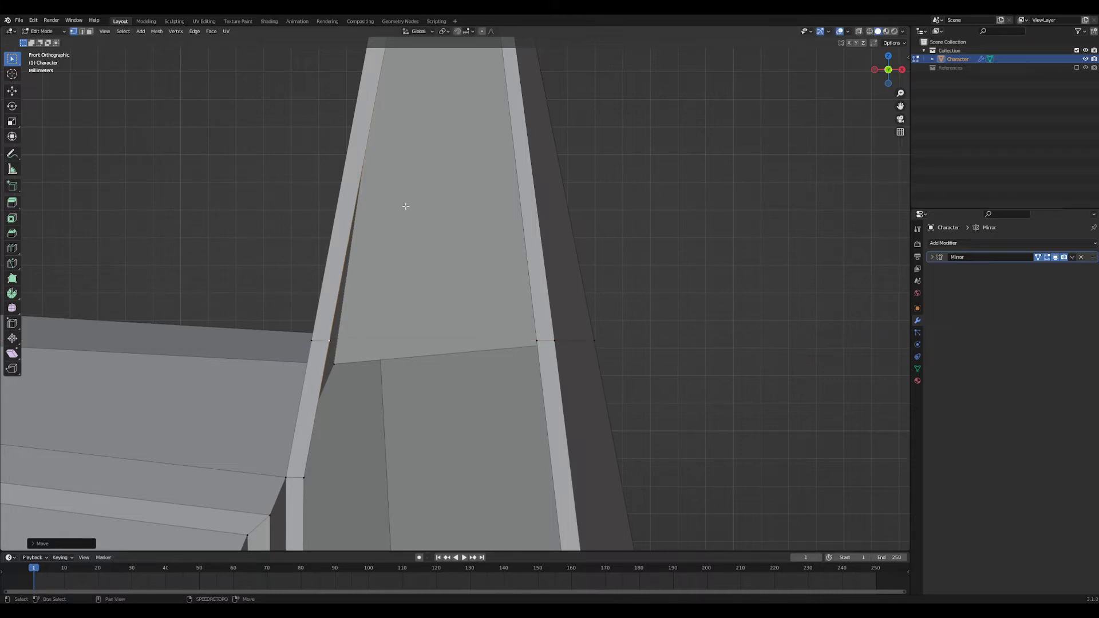
# - Raise the uppermost misaligned inner-side rim vertex level with the first outline vertex below the ear tip
pyautogui.keyDown('shift'); pyautogui.moveTo(370, 163); pyautogui.dragTo(352, 299, button='middle'); pyautogui.keyUp('shift')
pyautogui.keyDown('shift'); pyautogui.moveTo(368, 109); pyautogui.dragTo(227, 401, button='middle'); pyautogui.keyUp('shift')
pyautogui.keyDown('shift'); pyautogui.moveTo(227, 401); pyautogui.dragTo(293, 467, button='middle'); pyautogui.keyUp('shift')
pyautogui.click(292, 458)
pyautogui.press('g')
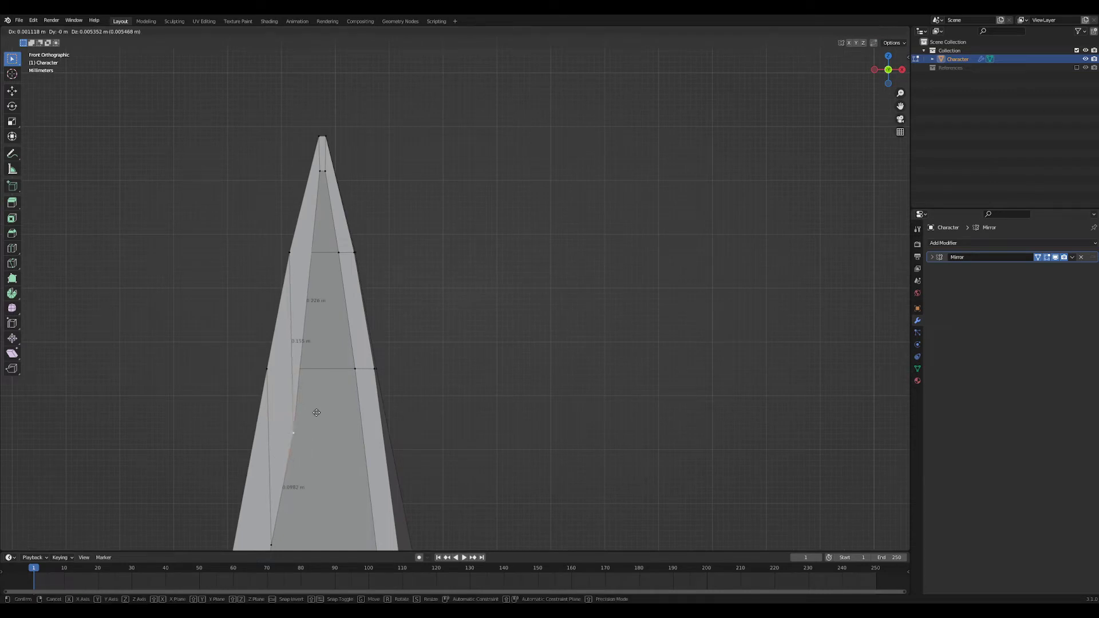
pyautogui.click(330, 234)
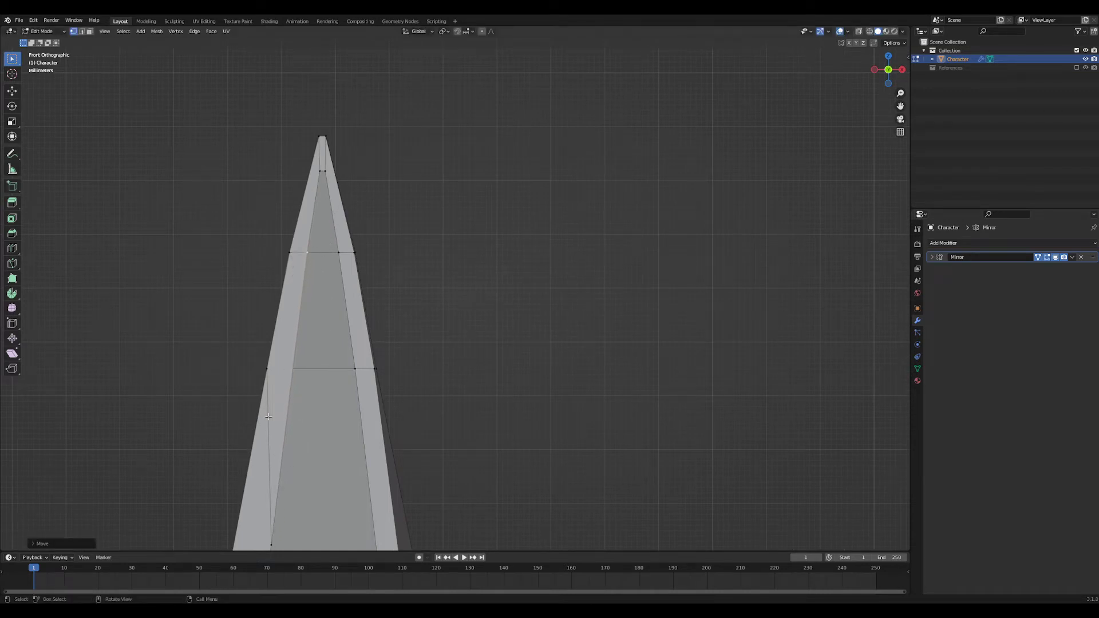
# - Raise the next inner-side rim vertex about 0.033 m to the second outline vertex's height and fine-tune it along X
pyautogui.click(273, 524)
pyautogui.press('g')
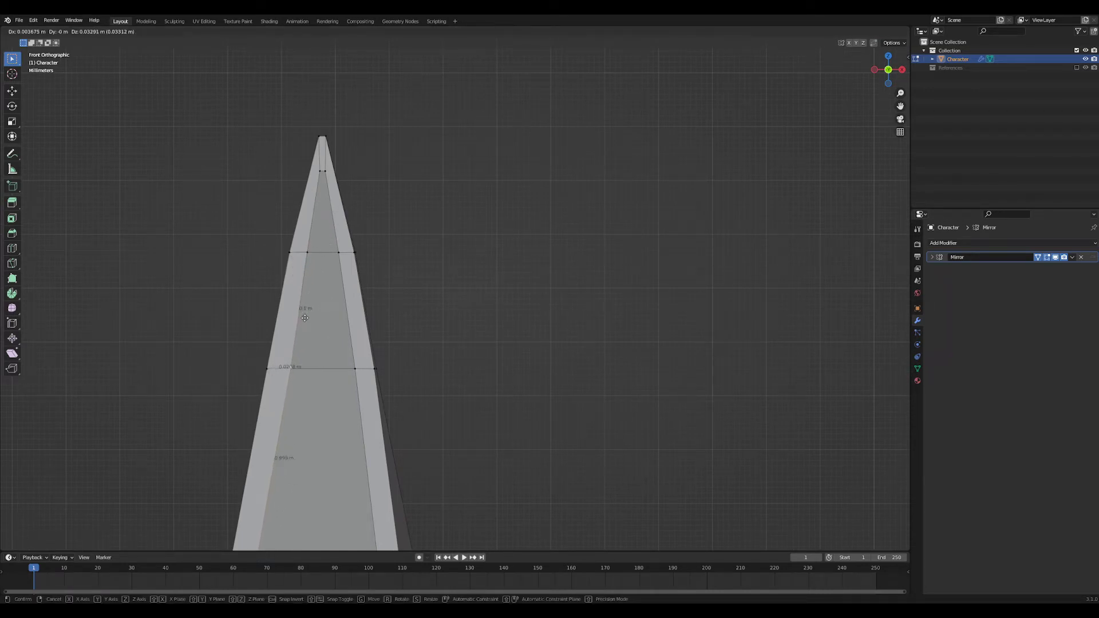
pyautogui.click(304, 318)
pyautogui.press('g')
pyautogui.press('x')
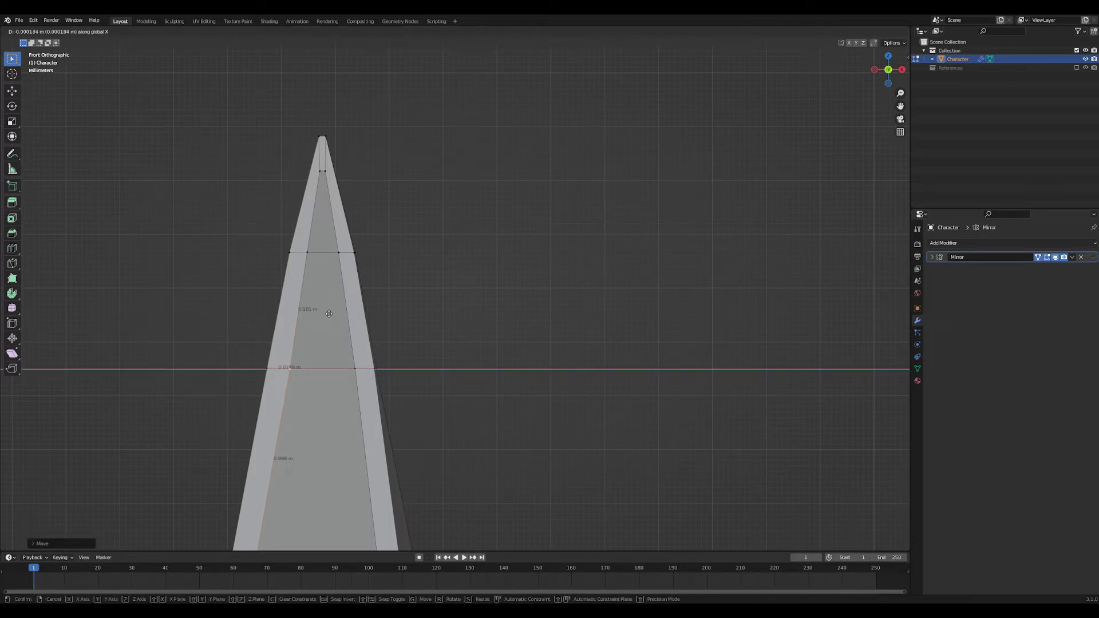
pyautogui.click(310, 314)
# - Shift both rim vertices of the first row below the ear tip slightly inward along X to match the rim width
pyautogui.click(308, 255)
pyautogui.press('g')
pyautogui.press('x')
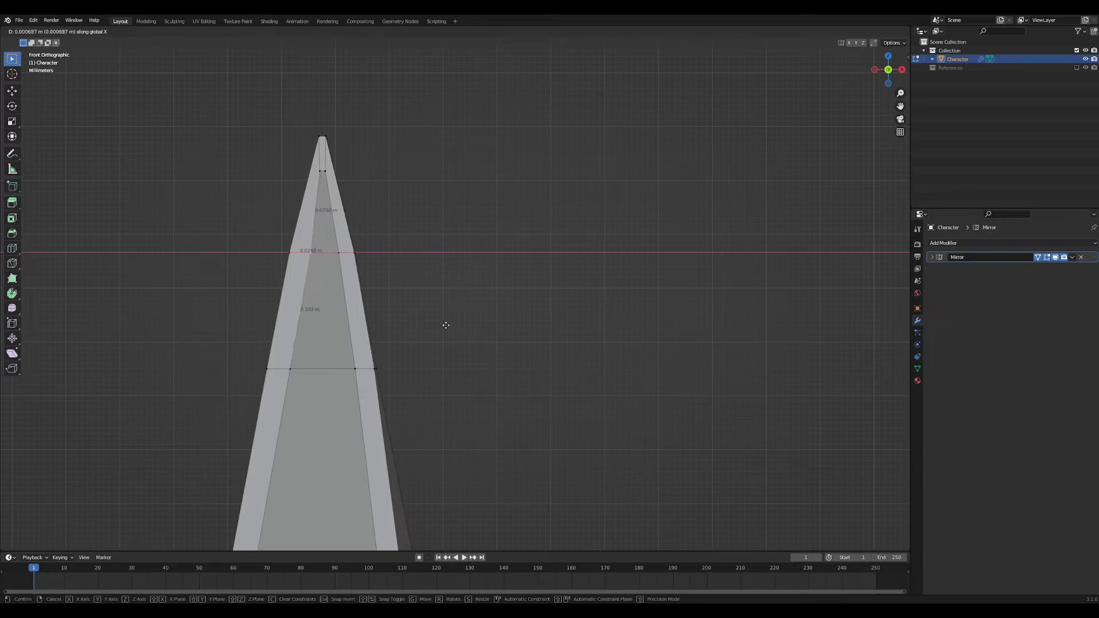
pyautogui.click(427, 315)
pyautogui.press('g')
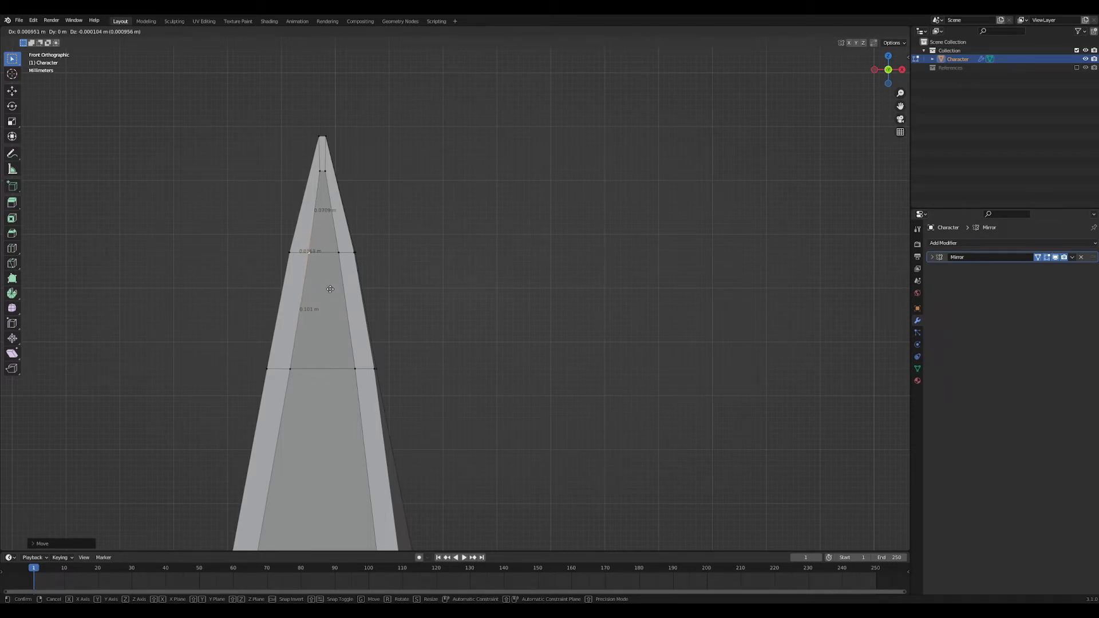
pyautogui.press('x')
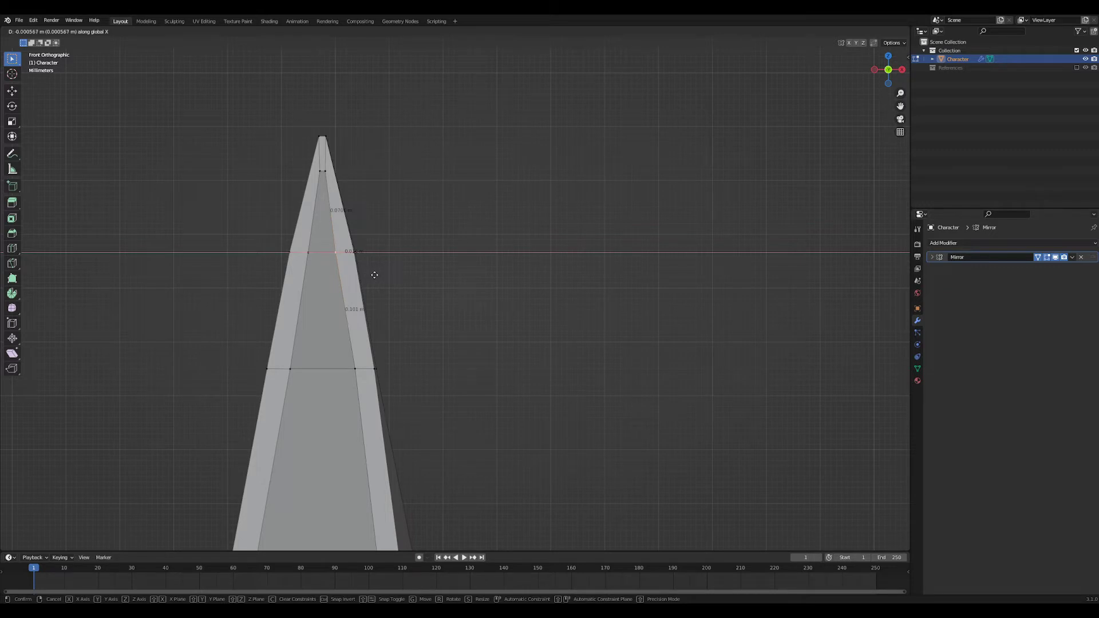
pyautogui.click(375, 275)
# - Nudge the outer-side rim vertex of the second row below the tip inward to match the rim width on the opposite side
pyautogui.keyDown('shift'); pyautogui.moveTo(379, 376); pyautogui.dragTo(376, 318, button='middle'); pyautogui.keyUp('shift')
pyautogui.click(354, 312)
pyautogui.press('g')
pyautogui.press('x')
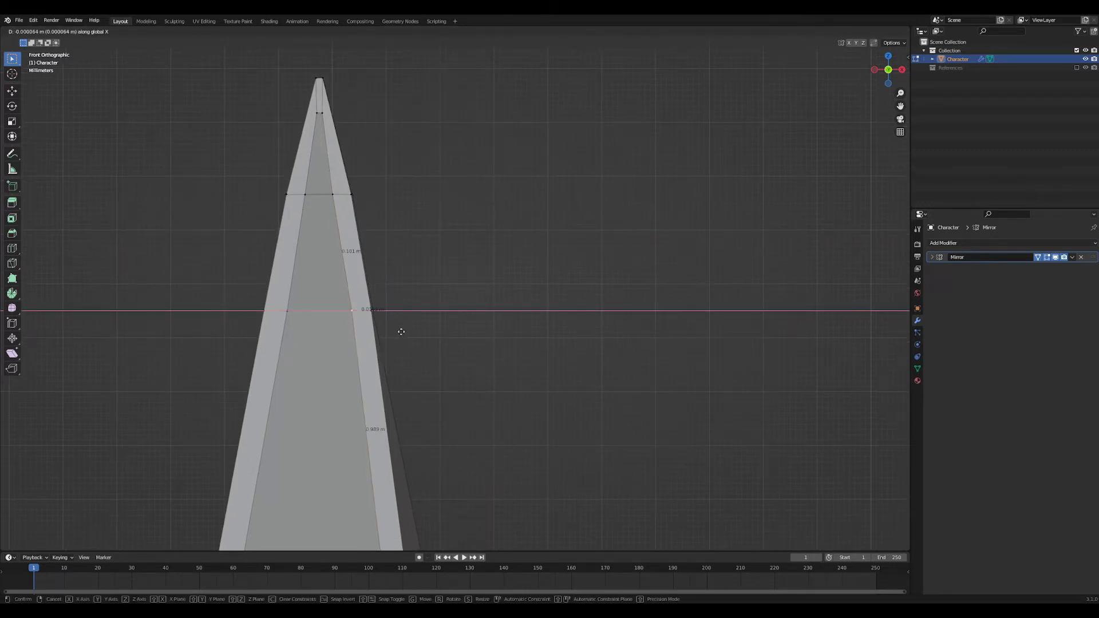
pyautogui.click(389, 334)
pyautogui.click(286, 320)
pyautogui.press('g')
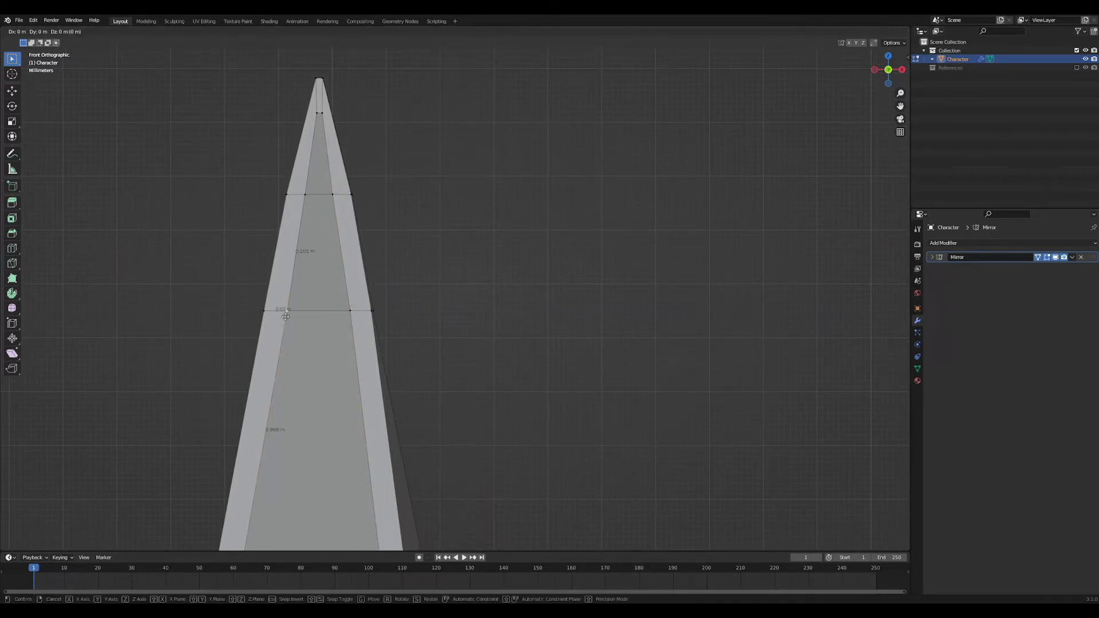
pyautogui.rightClick(288, 316)
pyautogui.press('g')
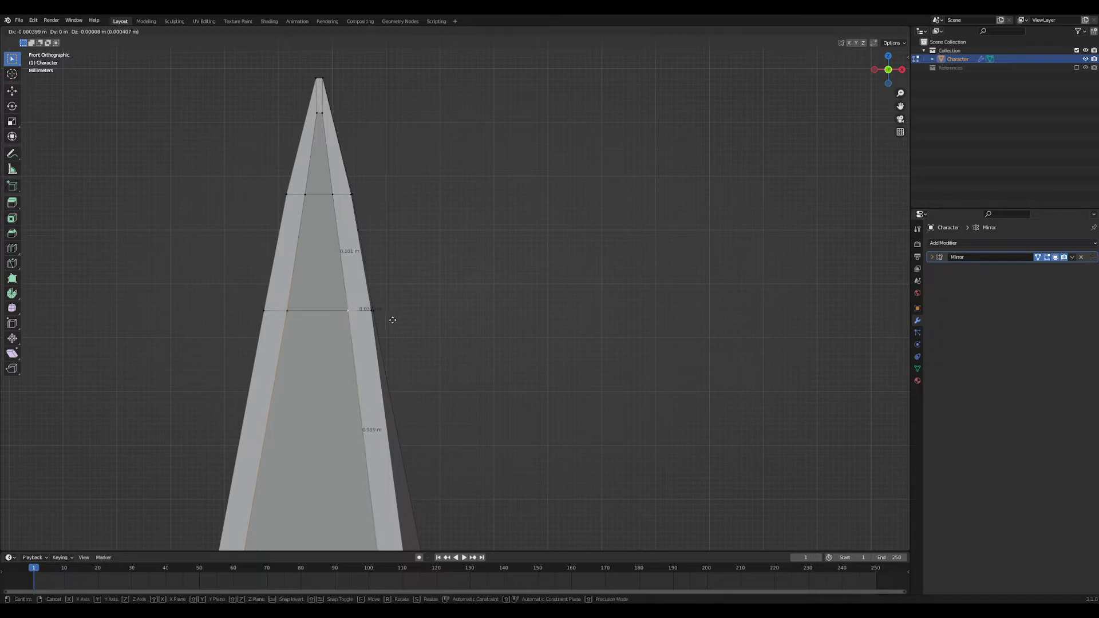
pyautogui.click(394, 320)
# - Inspect the evened rim along the lower ear opening and compare both ears from the front and in perspective
pyautogui.keyDown('ctrl'); pyautogui.moveTo(389, 255); pyautogui.dragTo(397, 432, button='middle'); pyautogui.keyUp('ctrl')
pyautogui.keyDown('shift'); pyautogui.moveTo(401, 487); pyautogui.dragTo(389, 175, button='middle'); pyautogui.keyUp('shift')
pyautogui.scroll(-3, 458, 258)
pyautogui.scroll(6, 141, 300)
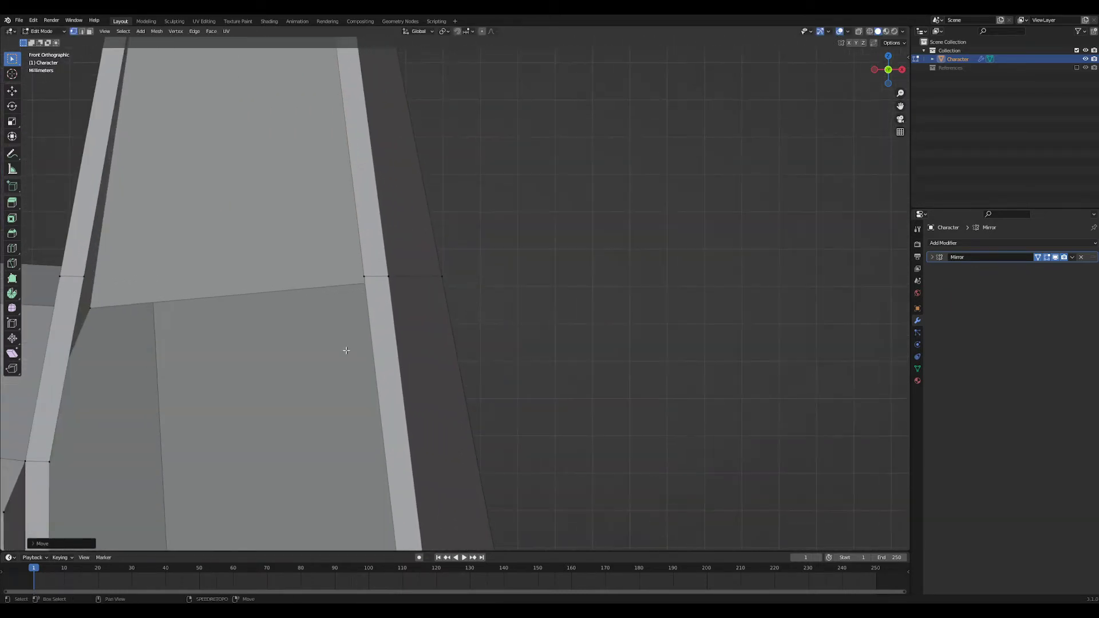
pyautogui.press('g')
pyautogui.rightClick(141, 301)
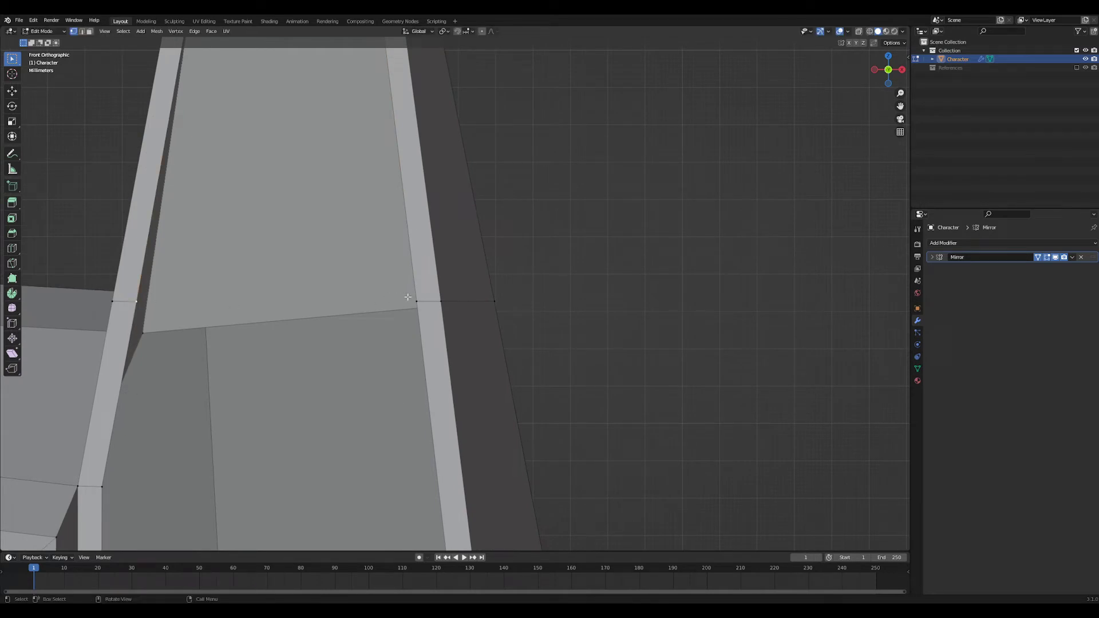
pyautogui.scroll(-6, 513, 449)
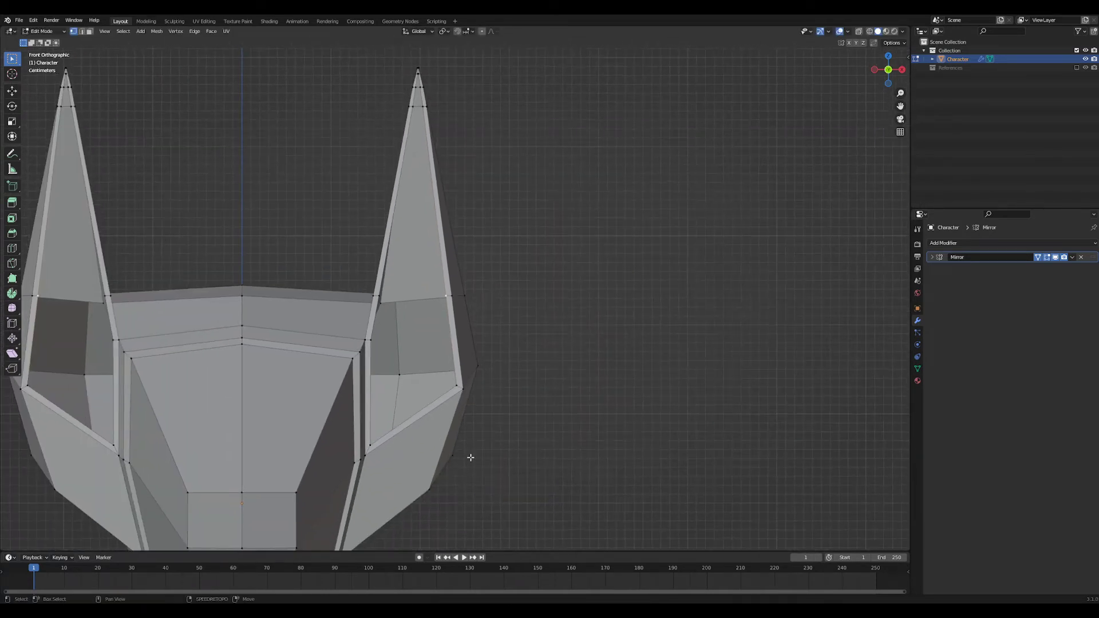
pyautogui.keyDown('shift'); pyautogui.moveTo(471, 458); pyautogui.dragTo(486, 358, button='middle'); pyautogui.keyUp('shift')
pyautogui.keyDown('shift'); pyautogui.moveTo(500, 299); pyautogui.dragTo(507, 339, button='middle'); pyautogui.keyUp('shift')
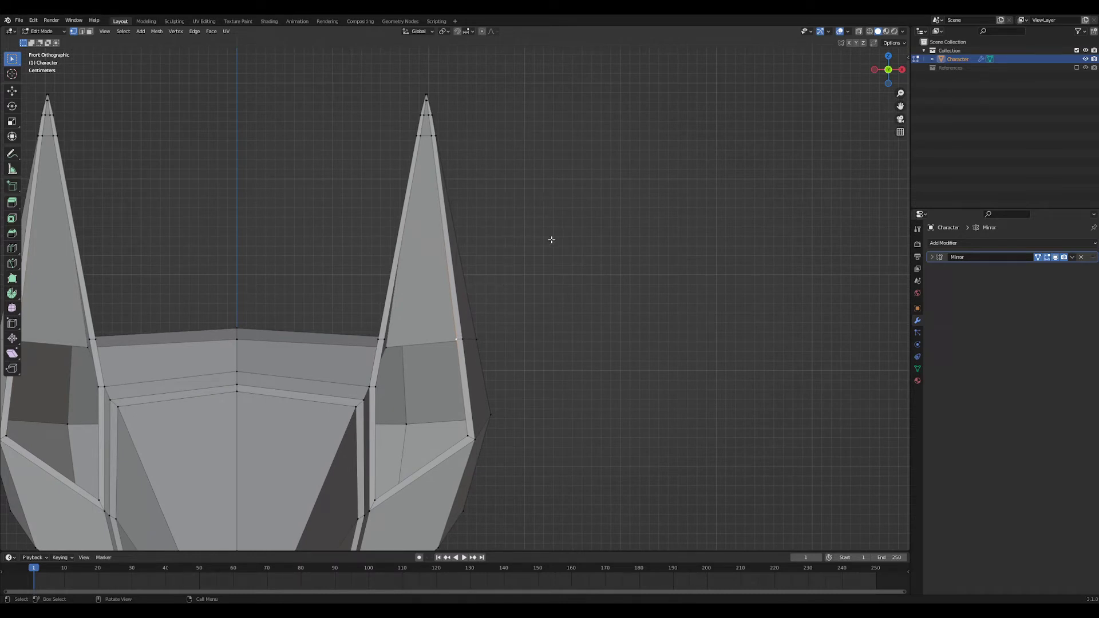
pyautogui.moveTo(503, 344); pyautogui.dragTo(588, 252, button='middle')
pyautogui.moveTo(525, 376)
pyautogui.mouseDown(button='middle')
pyautogui.moveTo(502, 399)
pyautogui.moveTo(514, 389)
pyautogui.mouseUp(button='middle')
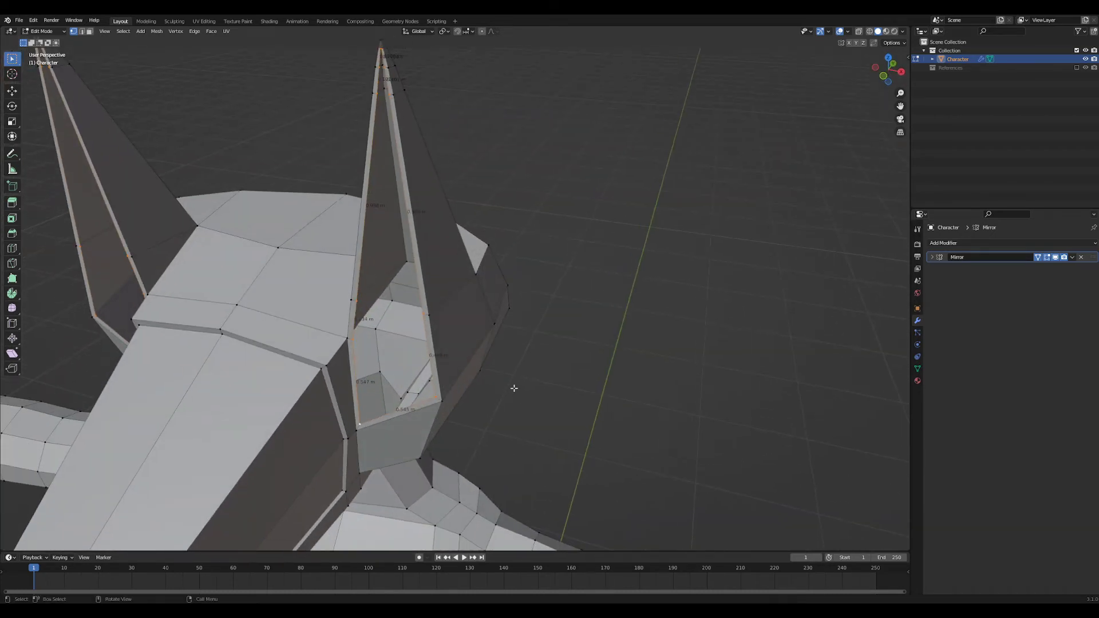
# - Turn off the edge length overlay and extrude the rim's inner edge loop about 0.045 m backward along Y into the ear
pyautogui.click(848, 32)
pyautogui.click(795, 310)
pyautogui.press('g')
pyautogui.press('y')
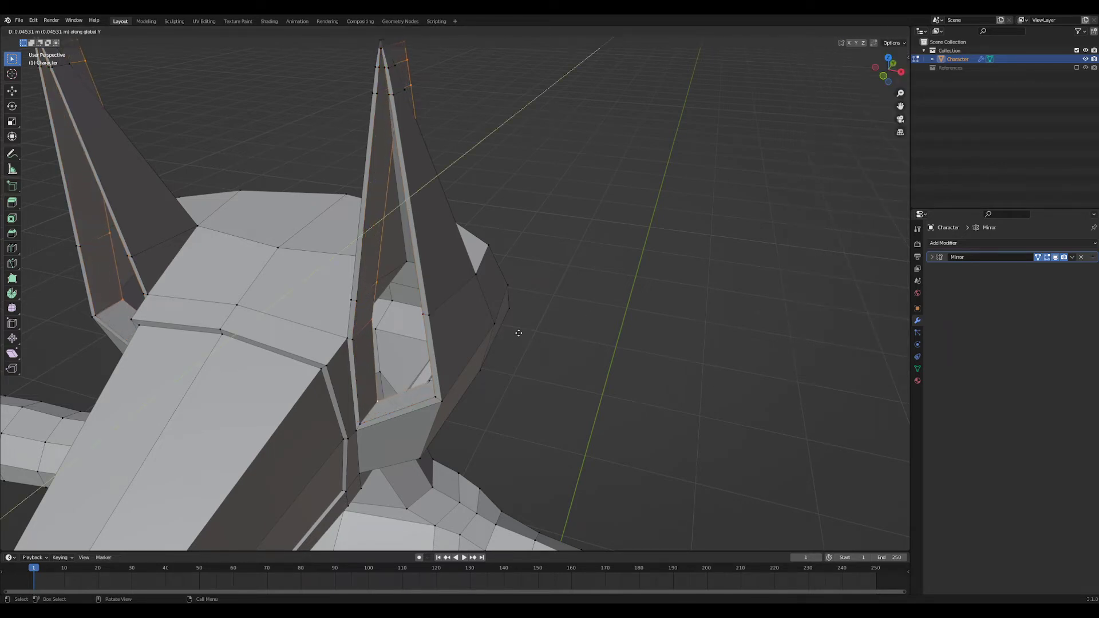
pyautogui.click(509, 339)
pyautogui.moveTo(508, 339)
pyautogui.mouseDown(button='middle')
pyautogui.moveTo(511, 365)
pyautogui.moveTo(490, 335)
pyautogui.mouseUp(button='middle')
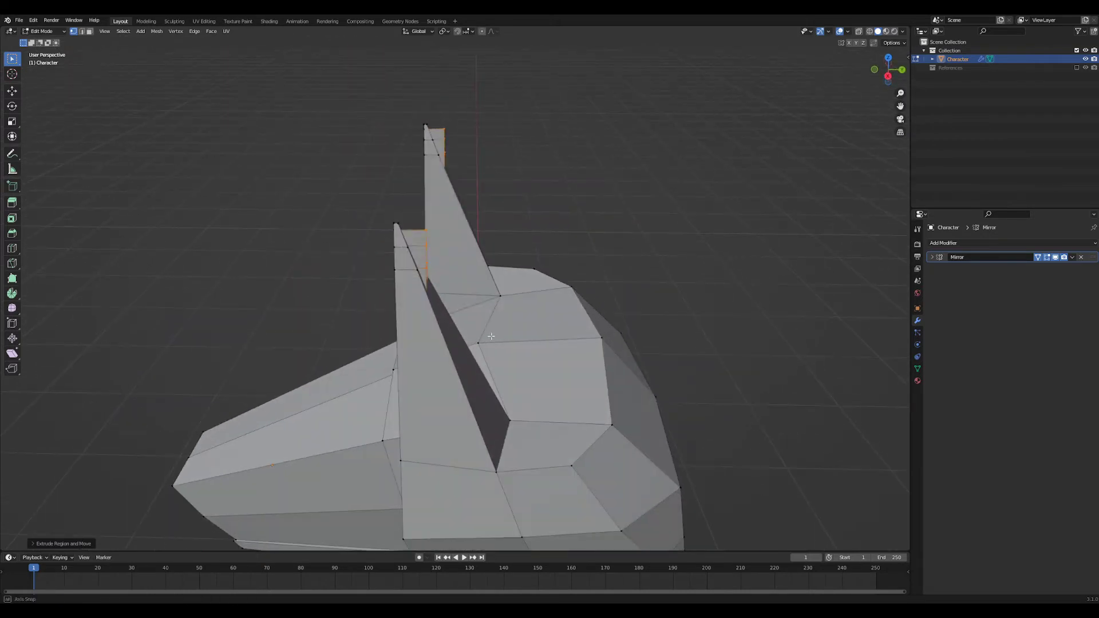
# - Try to tilt the extruded inner loop in the right side view and shift it along Y
pyautogui.press('KP_3')
pyautogui.keyDown('ctrl'); pyautogui.moveTo(655, 334); pyautogui.dragTo(647, 285, button='middle'); pyautogui.keyUp('ctrl')
pyautogui.press('r')
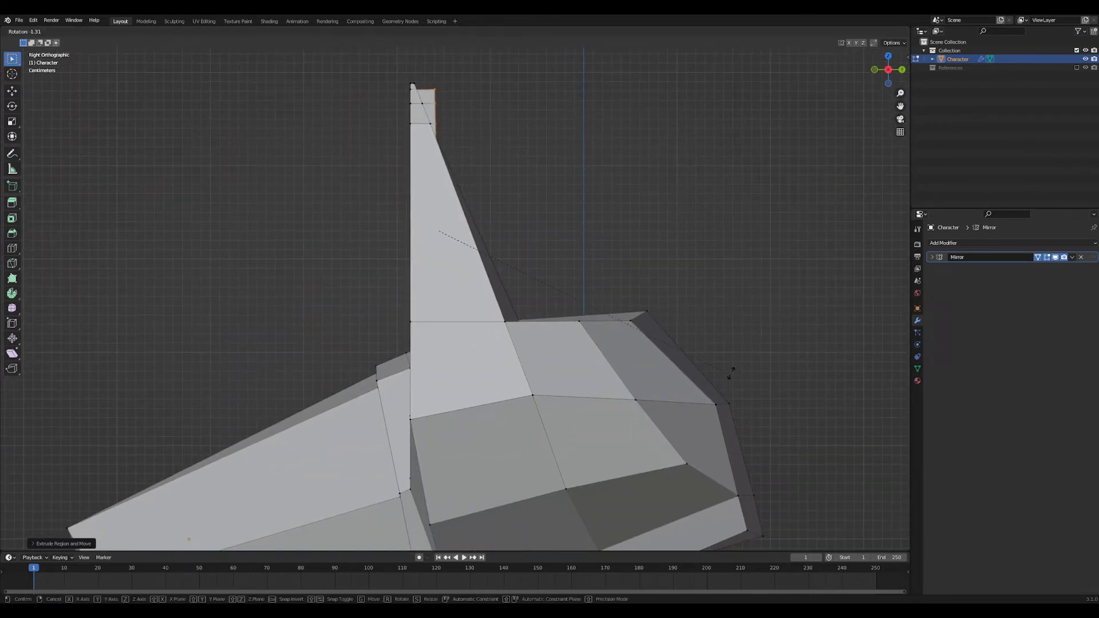
pyautogui.click(731, 310)
pyautogui.press('g')
pyautogui.press('y')
pyautogui.press('y')
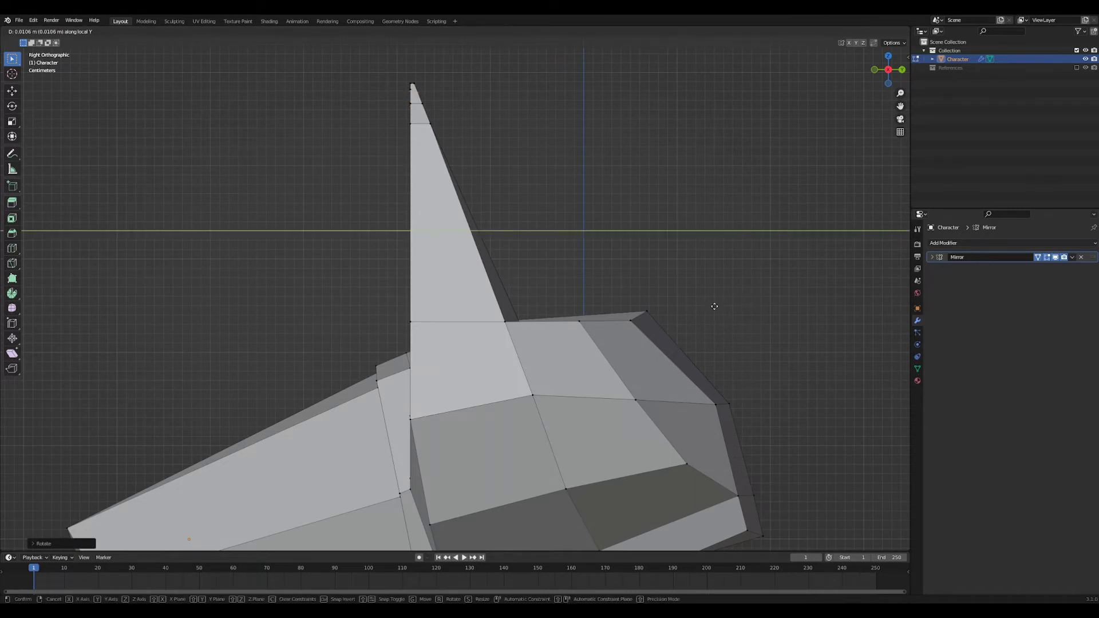
pyautogui.click(715, 306)
pyautogui.moveTo(714, 306); pyautogui.dragTo(486, 242, button='middle')
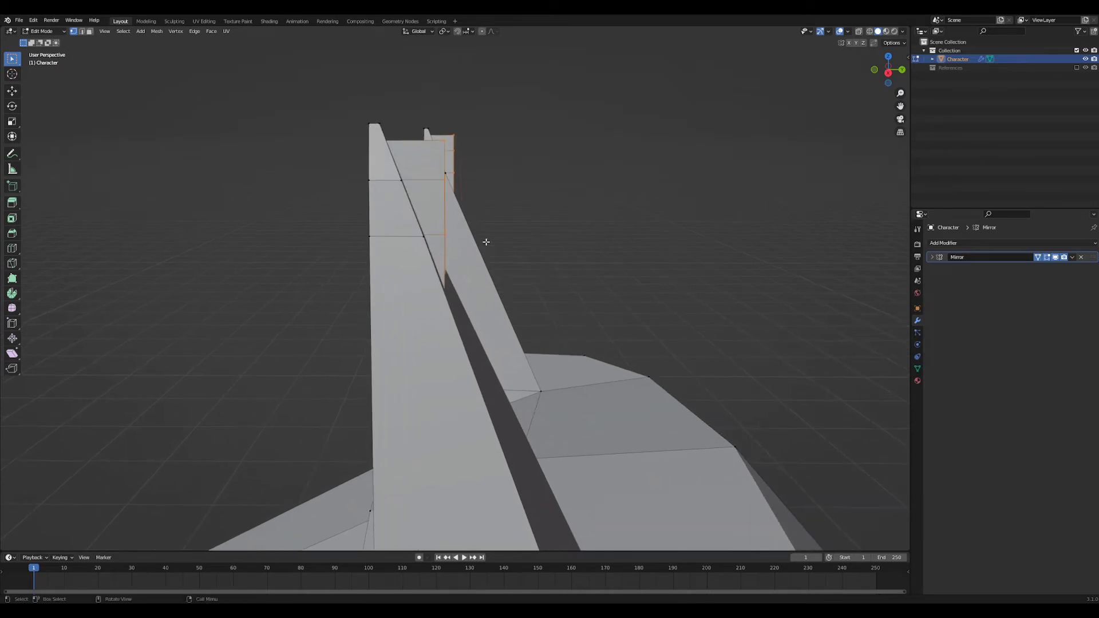
# - Select the extruded loop's upper vertices with X-ray in the right side view and move them about 0.012 m forward along Y
pyautogui.press('KP_1')
pyautogui.press('KP_3')
pyautogui.moveTo(436, 135); pyautogui.dragTo(513, 221)
pyautogui.hotkey('alt', 'z')
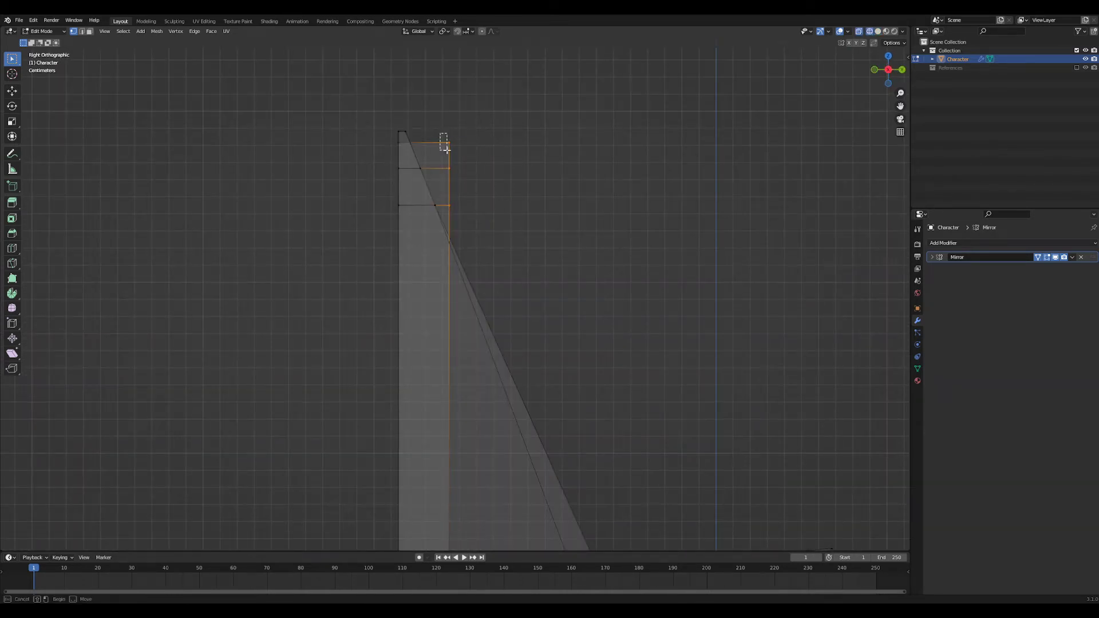
pyautogui.moveTo(446, 149); pyautogui.dragTo(498, 255)
pyautogui.hotkey('alt', 'z')
pyautogui.press('g')
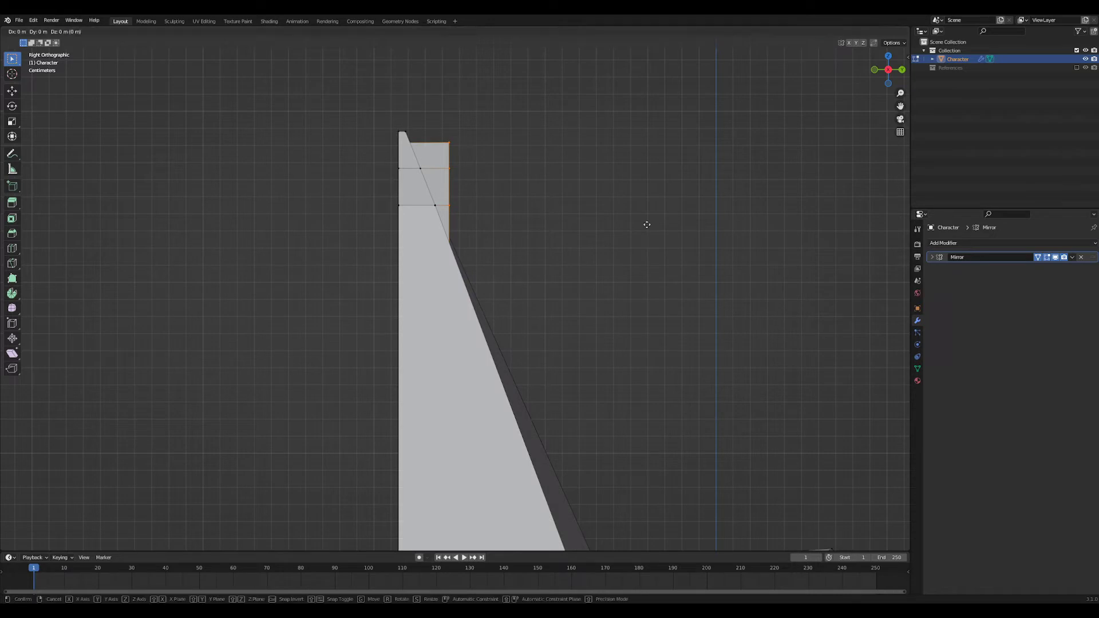
pyautogui.press('y')
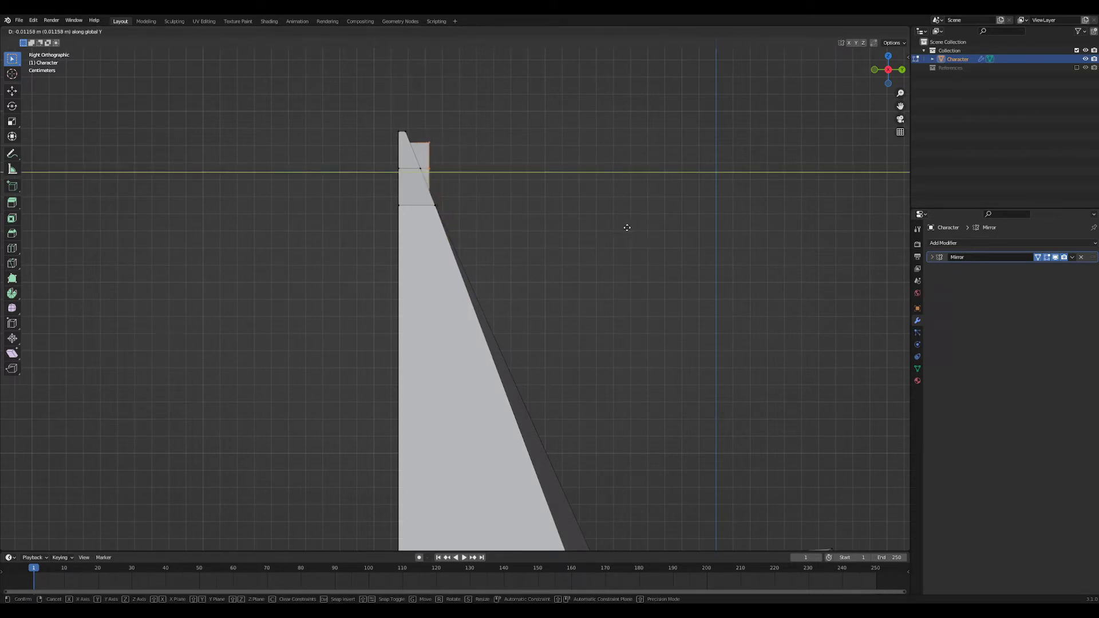
pyautogui.click(627, 229)
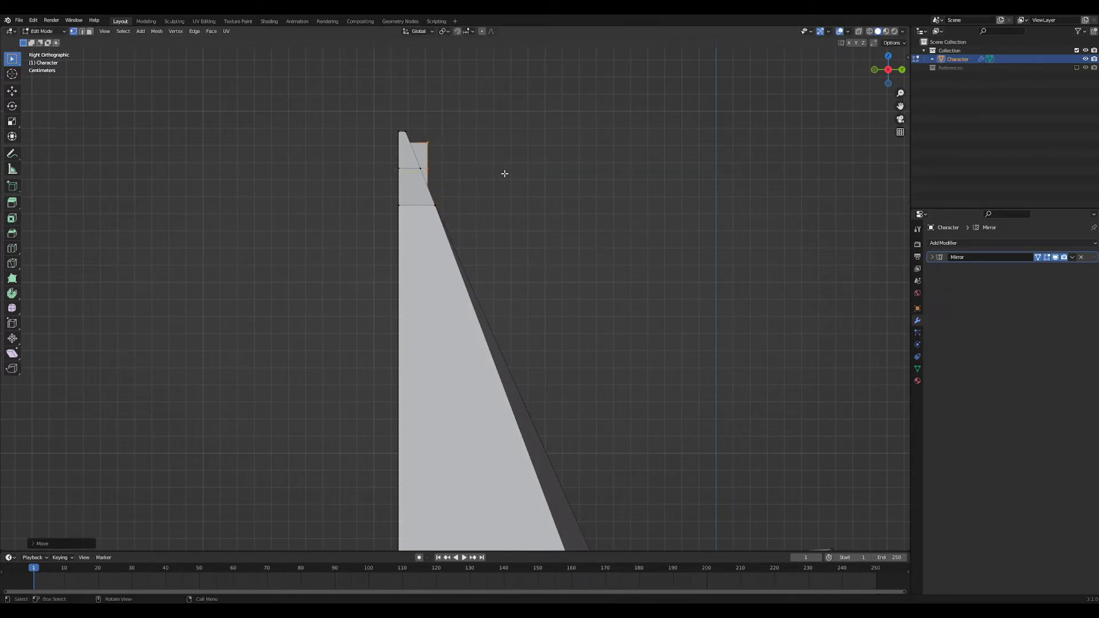
# - Narrow the X-ray selection to the extruded loop's topmost vertices and move them about 0.005 m forward along Y
pyautogui.hotkey('alt', 'z')
pyautogui.keyDown('shift'); pyautogui.moveTo(418, 134); pyautogui.dragTo(460, 184); pyautogui.keyUp('shift')
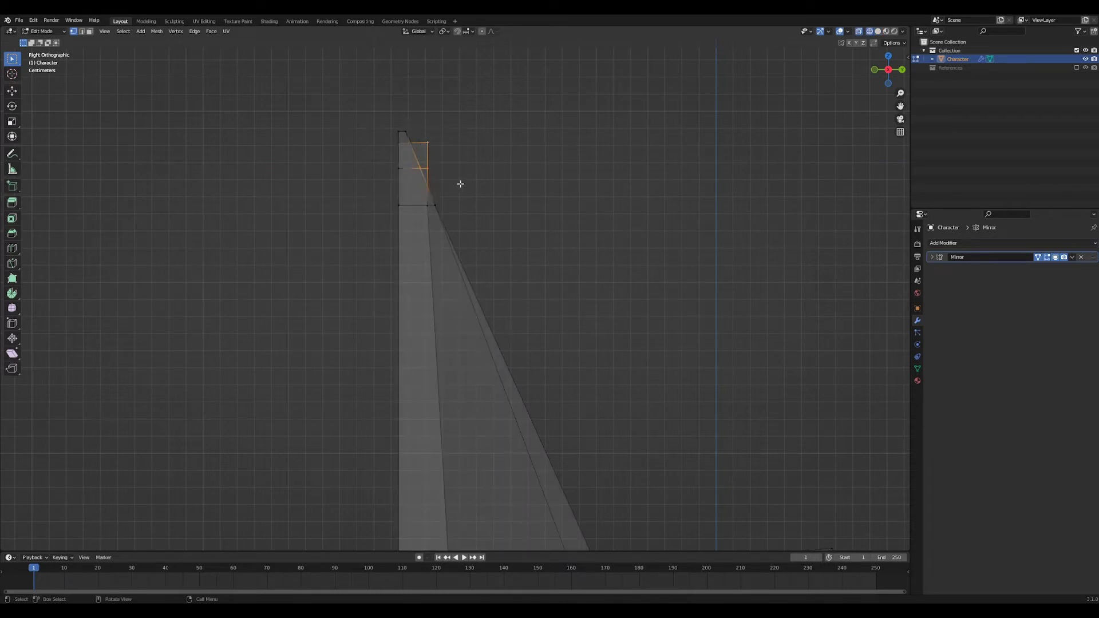
pyautogui.keyDown('ctrl'); pyautogui.moveTo(407, 159); pyautogui.dragTo(424, 182); pyautogui.keyUp('ctrl')
pyautogui.press('z')
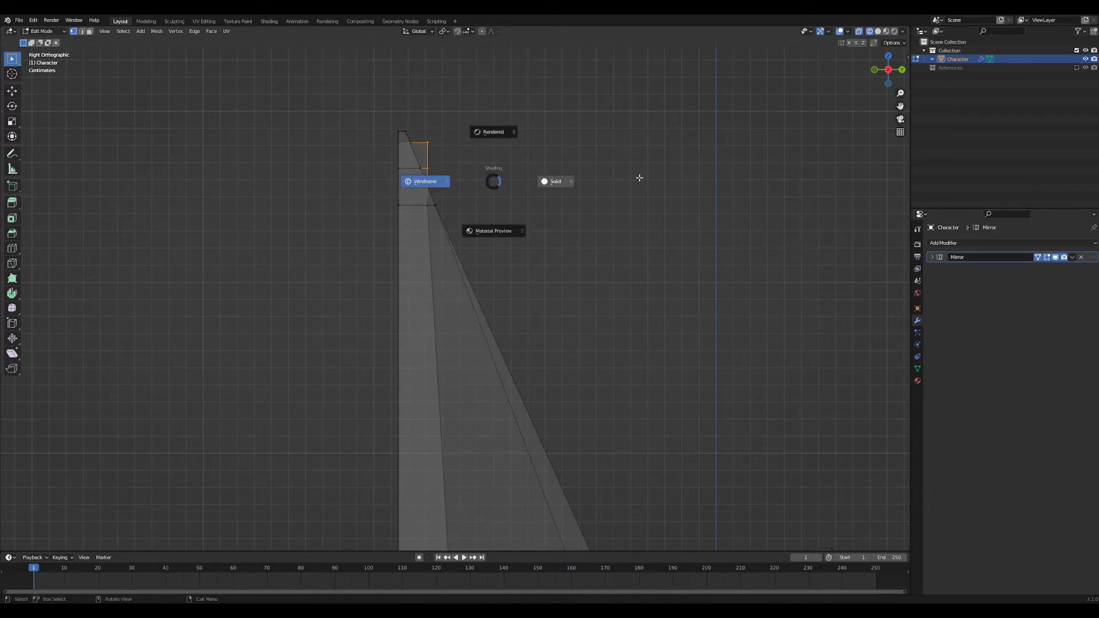
pyautogui.click(582, 170)
pyautogui.press('g')
pyautogui.press('y')
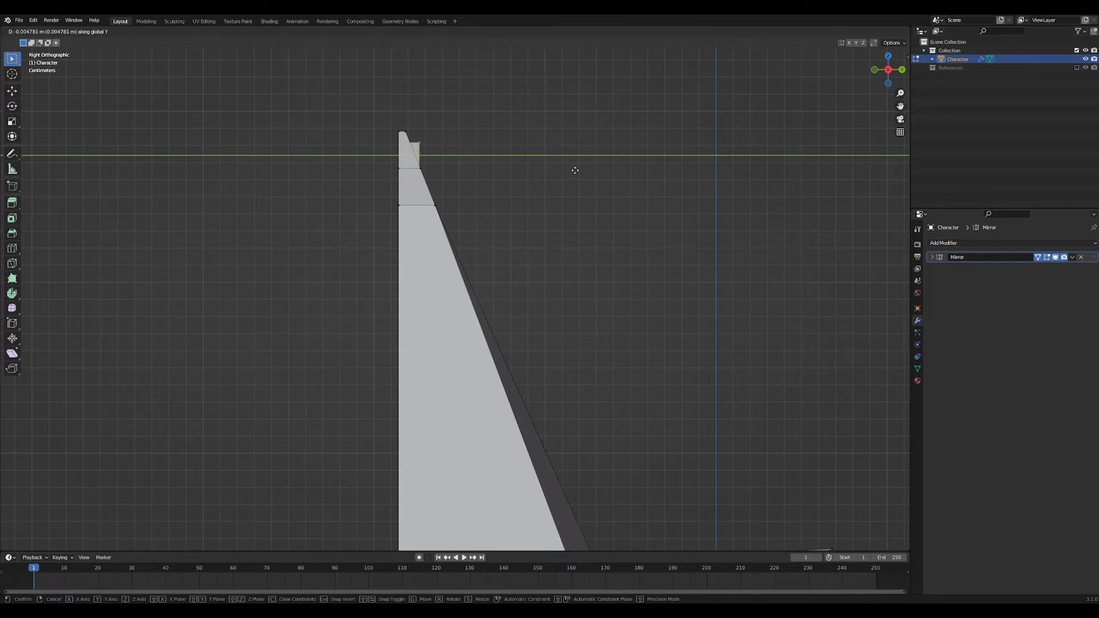
pyautogui.click(575, 170)
# - Check the ear tips in perspective and try shifting parts of the extruded inner loop along Y
pyautogui.moveTo(570, 170); pyautogui.dragTo(495, 191, button='middle')
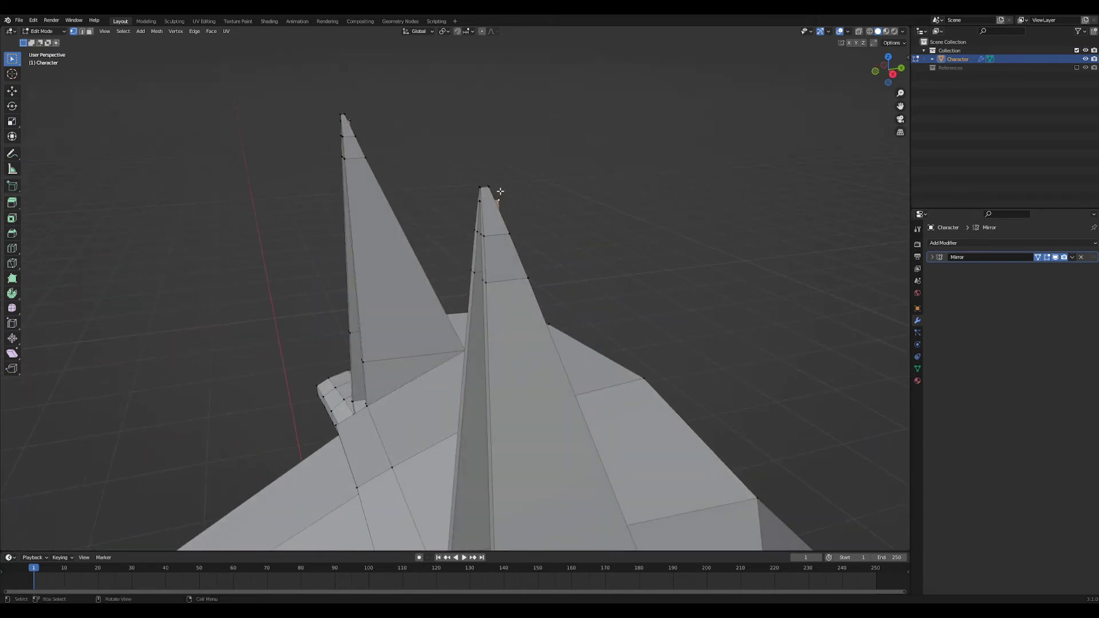
pyautogui.moveTo(574, 206); pyautogui.dragTo(506, 439, button='middle')
pyautogui.press('g')
pyautogui.press('y')
pyautogui.click(636, 197)
pyautogui.press('g')
pyautogui.press('y')
pyautogui.click(594, 220)
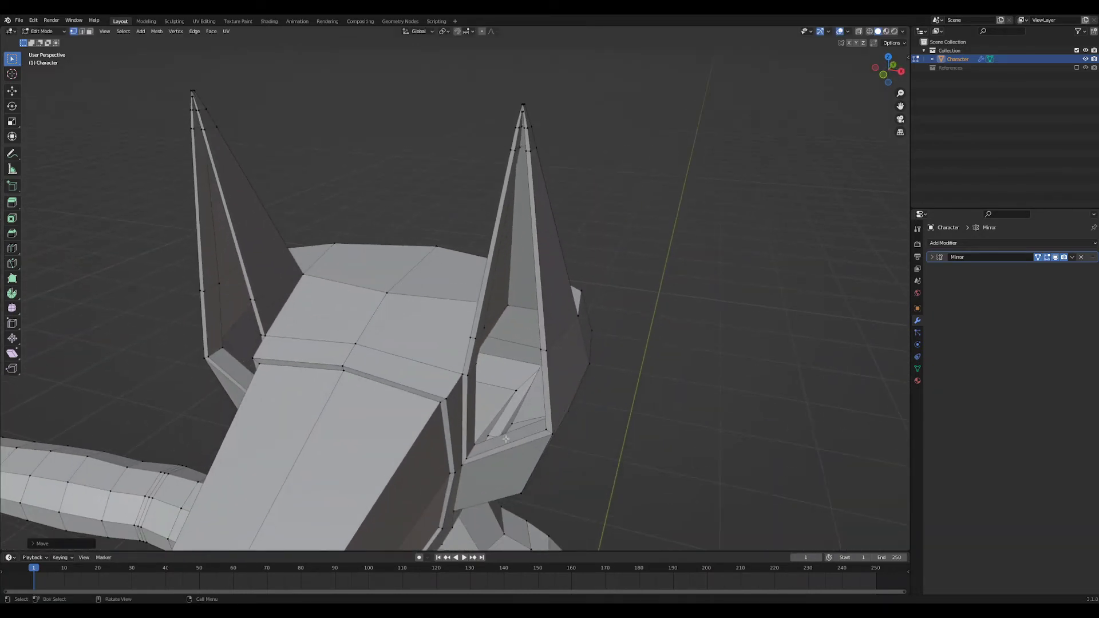
# - Try to fill the extruded inner ear loop with one face, and undo back to the ears without the inner extrusion
pyautogui.keyDown('alt'); pyautogui.click(506, 440); pyautogui.keyUp('alt')
pyautogui.keyDown('alt'); pyautogui.click(506, 436); pyautogui.keyUp('alt')
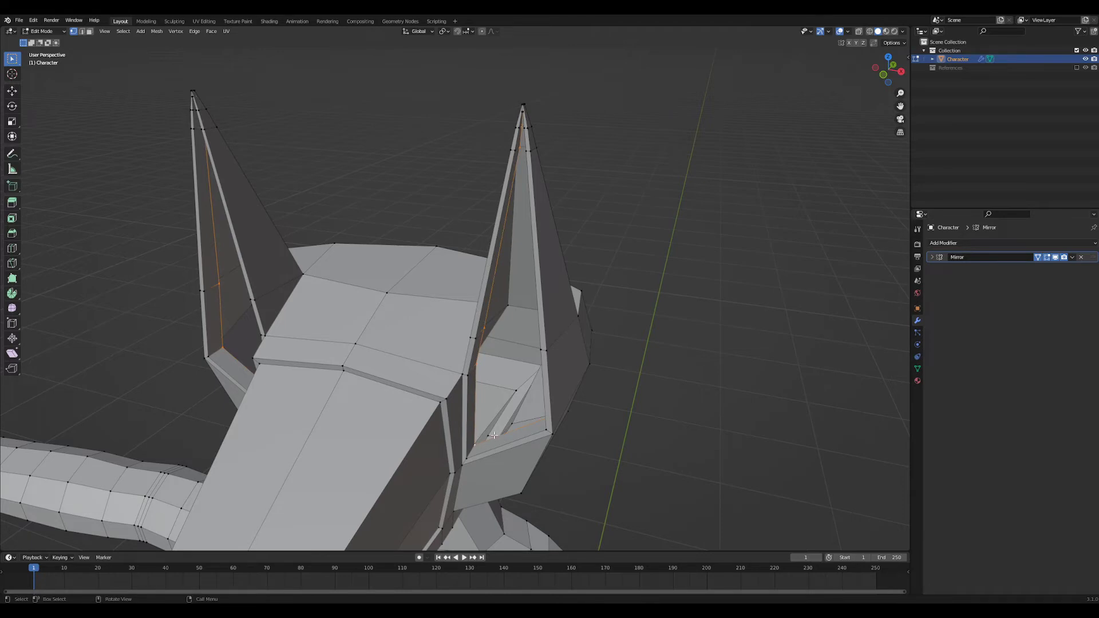
pyautogui.press('f')
pyautogui.moveTo(494, 435); pyautogui.dragTo(516, 390, button='middle')
pyautogui.press('Tab')
pyautogui.moveTo(607, 413); pyautogui.dragTo(481, 460, button='middle')
pyautogui.hotkey('ctrl', 'z')
pyautogui.hotkey('ctrl', 'z')
pyautogui.moveTo(537, 422); pyautogui.dragTo(567, 413, button='middle')
pyautogui.hotkey('ctrl', 'z')
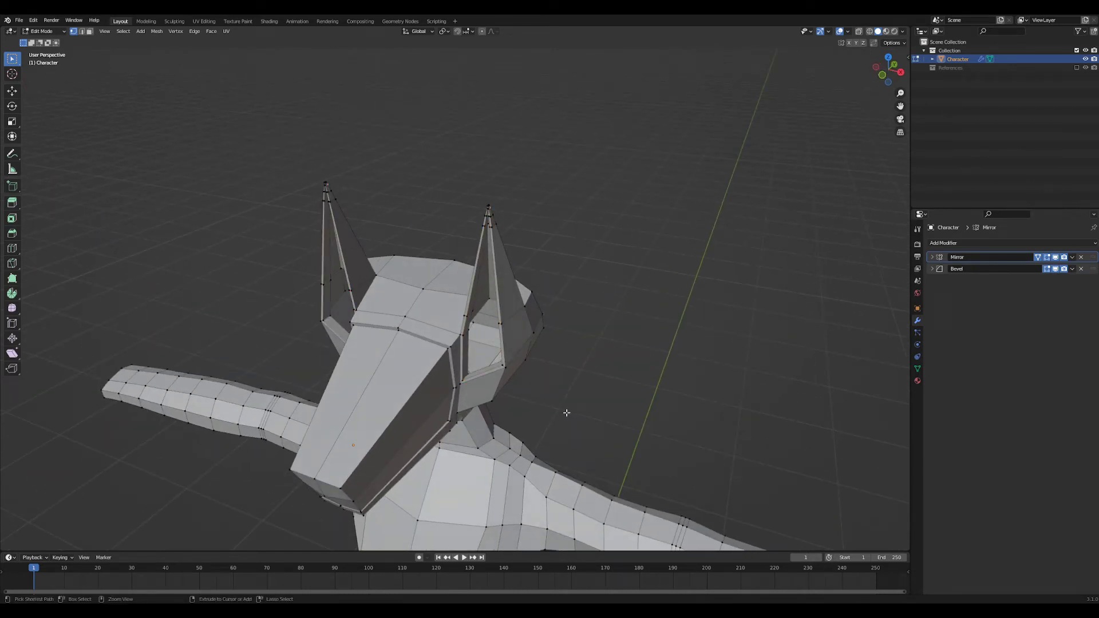
# - Extrude the inner edge loop of the ear opening about 0.004 m backward along Y
pyautogui.press('ctrl+KP_Add')
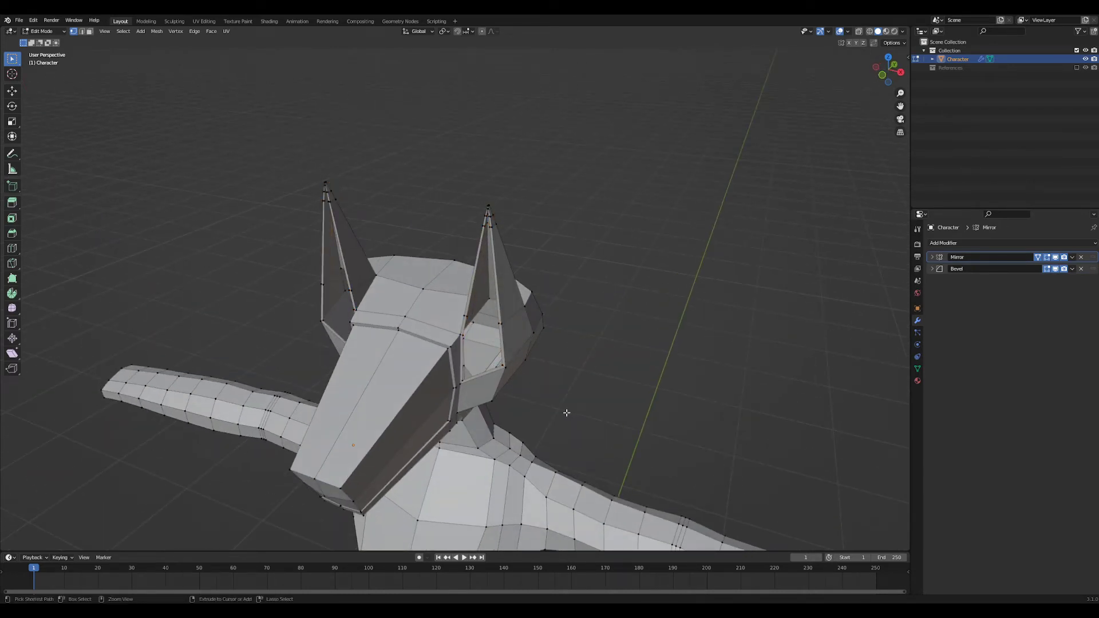
pyautogui.moveTo(566, 423); pyautogui.dragTo(524, 388, button='middle')
pyautogui.scroll(5, 581, 380)
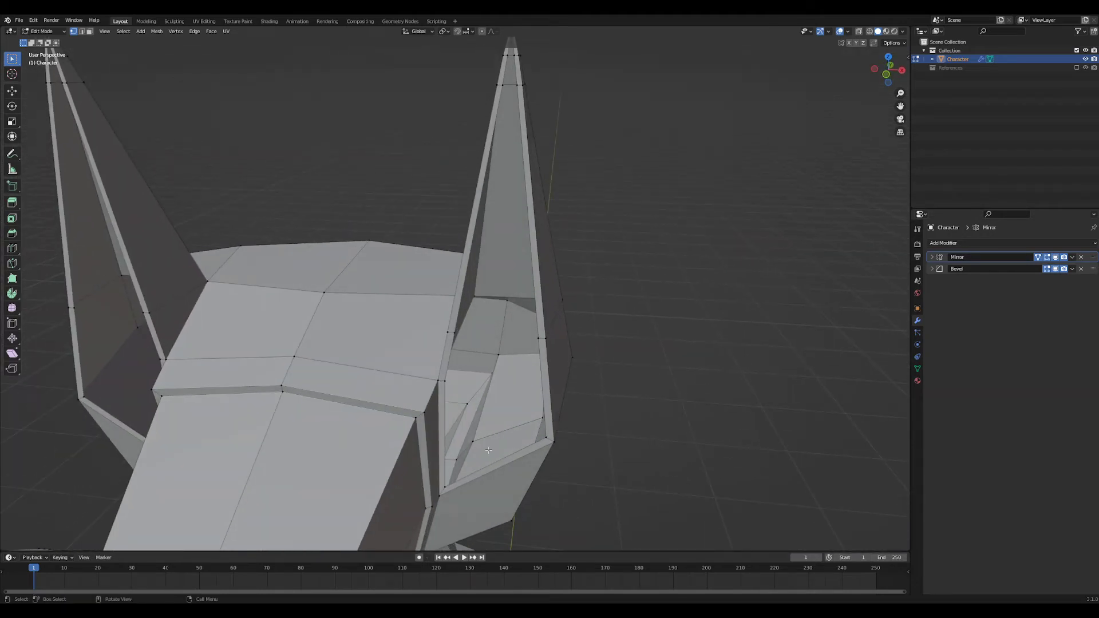
pyautogui.moveTo(493, 373)
pyautogui.mouseDown(button='middle')
pyautogui.moveTo(530, 382)
pyautogui.moveTo(536, 399)
pyautogui.moveTo(479, 376)
pyautogui.mouseUp(button='middle')
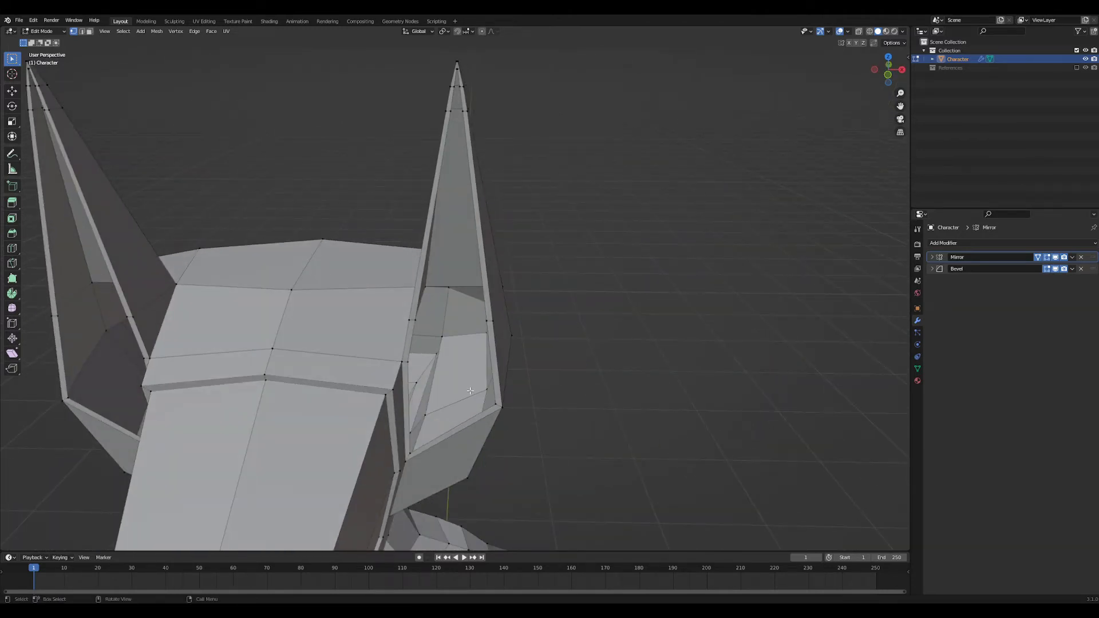
pyautogui.moveTo(470, 391); pyautogui.dragTo(513, 393, button='middle')
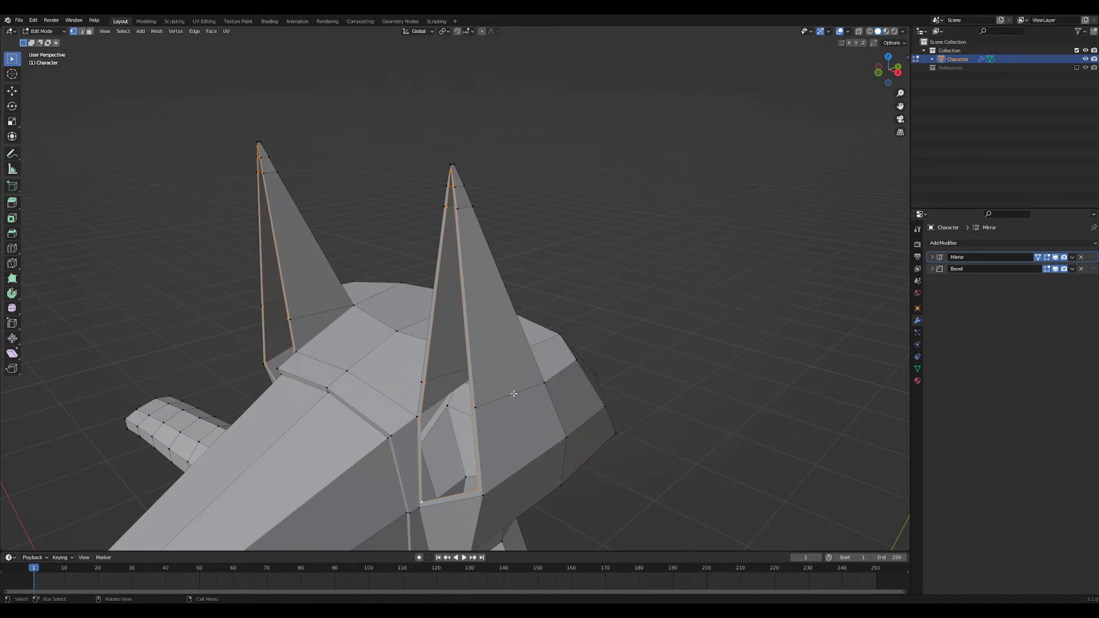
pyautogui.press('g')
pyautogui.press('y')
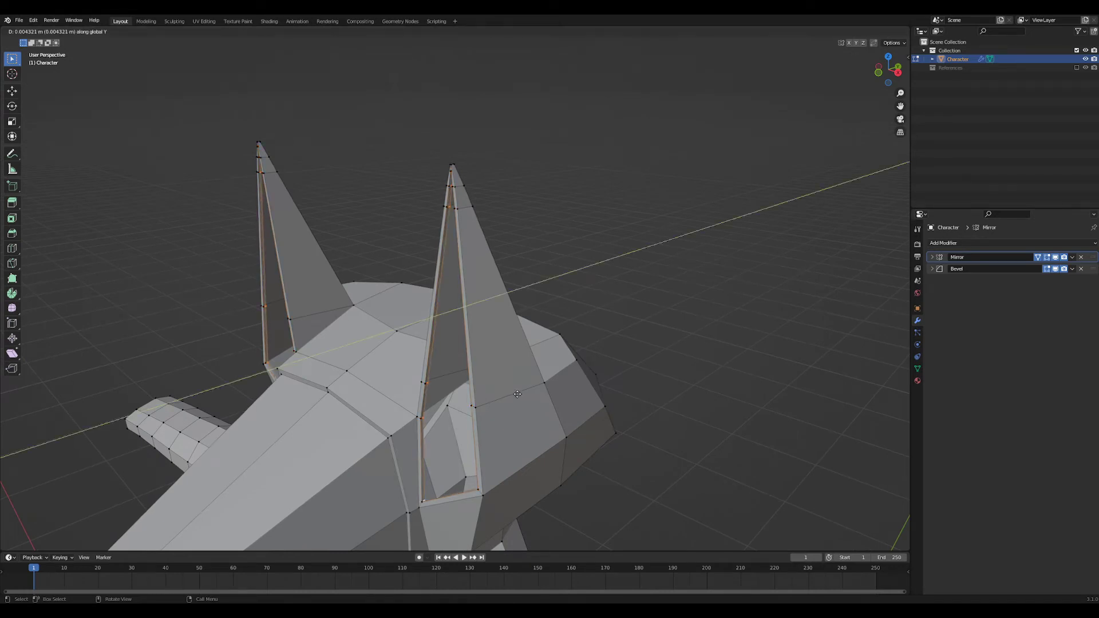
pyautogui.click(518, 391)
# - Fine-tune the extruded loop's depth along Y in the right side view so its tip fits inside the ear
pyautogui.moveTo(517, 391); pyautogui.dragTo(518, 280, button='middle')
pyautogui.keyDown('shift'); pyautogui.moveTo(468, 212); pyautogui.dragTo(478, 362, button='middle'); pyautogui.keyUp('shift')
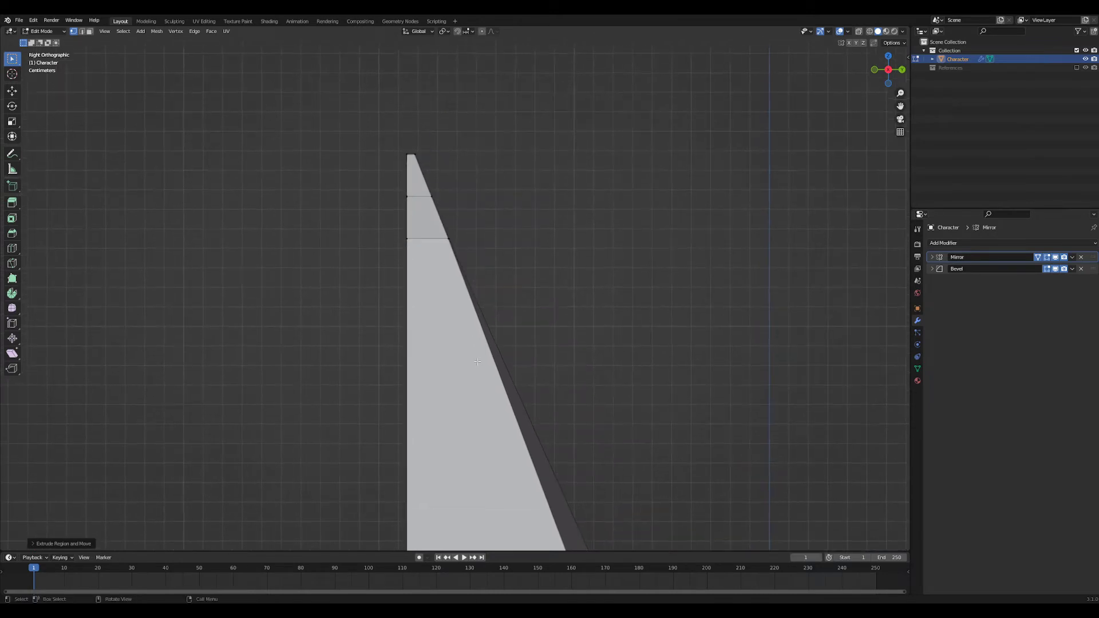
pyautogui.press('g')
pyautogui.press('y')
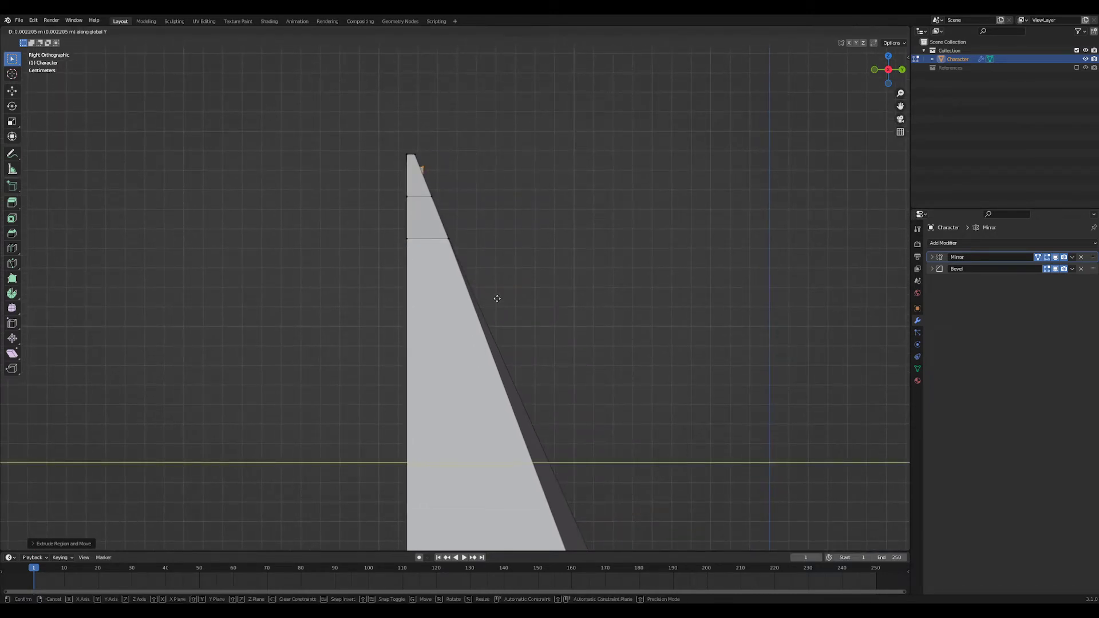
pyautogui.click(492, 299)
pyautogui.moveTo(493, 299); pyautogui.dragTo(503, 337, button='middle')
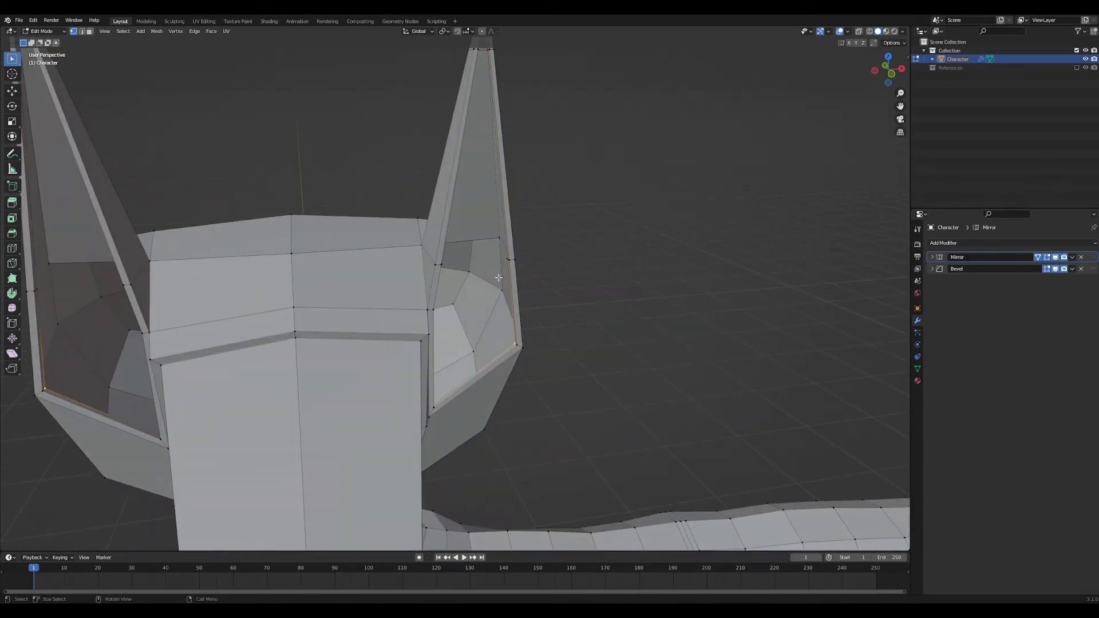
# - Frame the ear tip up close and fill the topmost gap of the recessed inner loop with a face
pyautogui.moveTo(498, 278); pyautogui.dragTo(448, 301, button='middle')
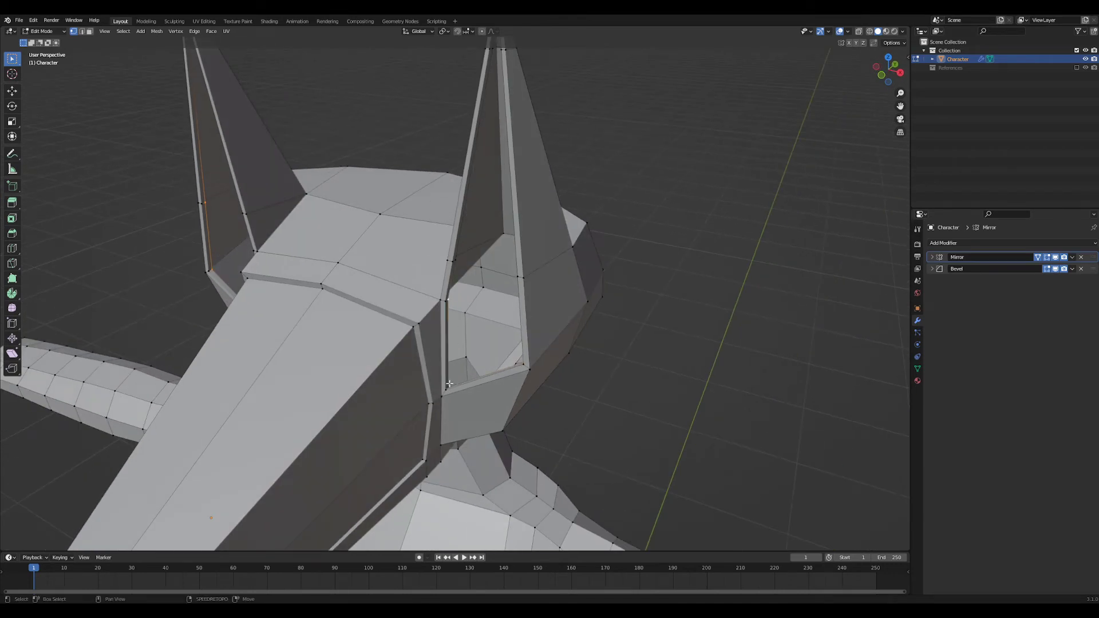
pyautogui.scroll(-6, 504, 235)
pyautogui.keyDown('shift'); pyautogui.moveTo(513, 216); pyautogui.dragTo(520, 421, button='middle'); pyautogui.keyUp('shift')
pyautogui.moveTo(521, 481); pyautogui.dragTo(553, 402, button='middle')
pyautogui.scroll(8, 554, 401)
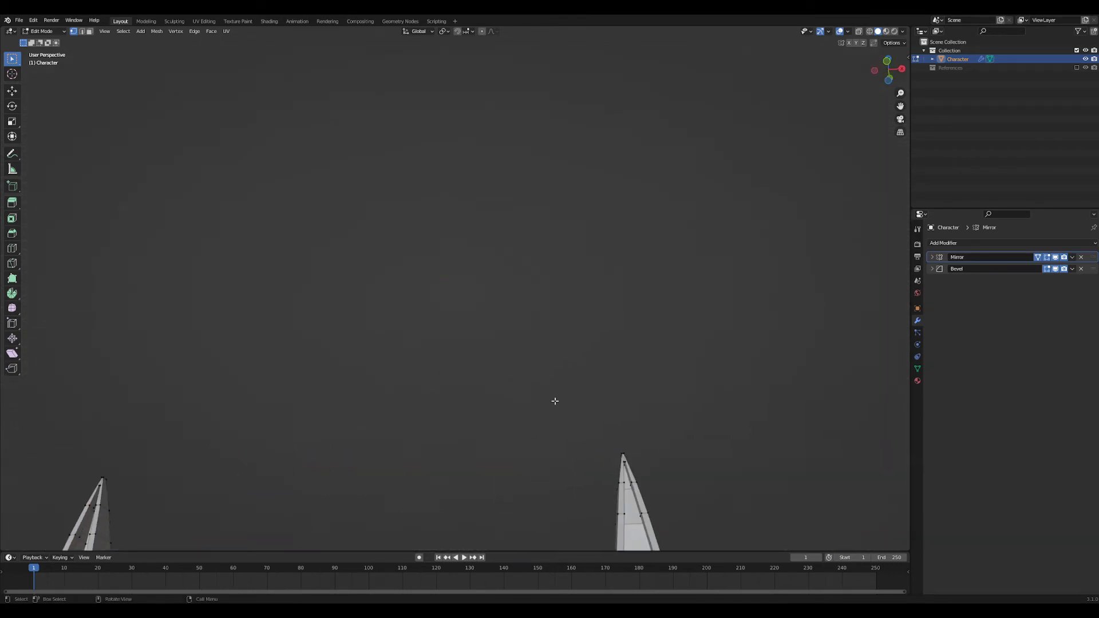
pyautogui.moveTo(562, 444); pyautogui.dragTo(675, 512)
pyautogui.press('`')
pyautogui.press('`')
pyautogui.press('`')
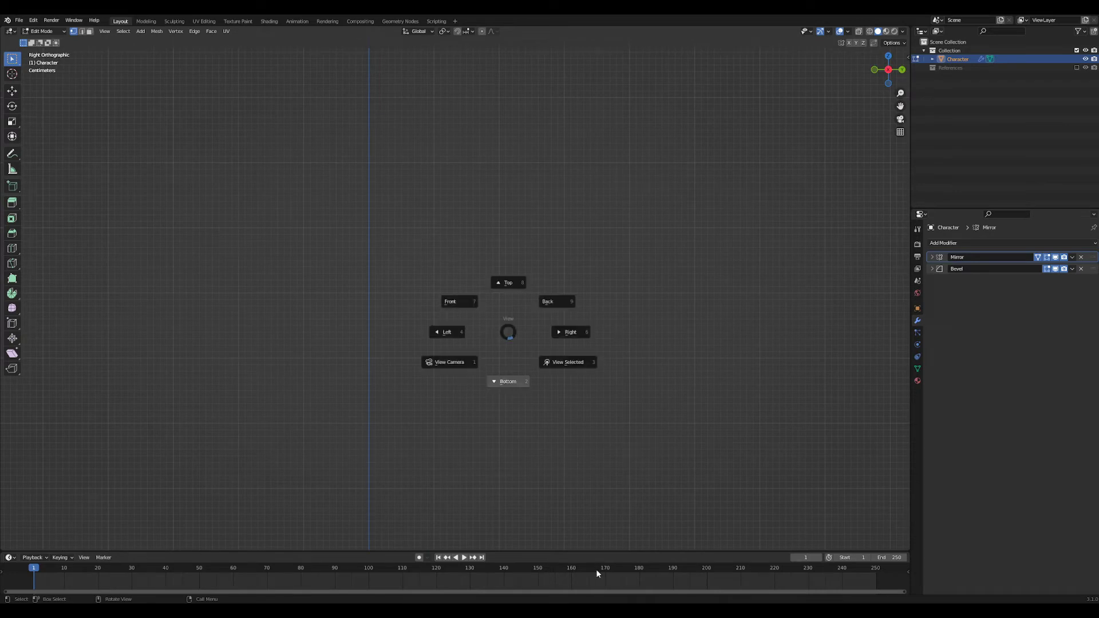
pyautogui.click(792, 544)
pyautogui.moveTo(586, 422); pyautogui.dragTo(452, 204, button='middle')
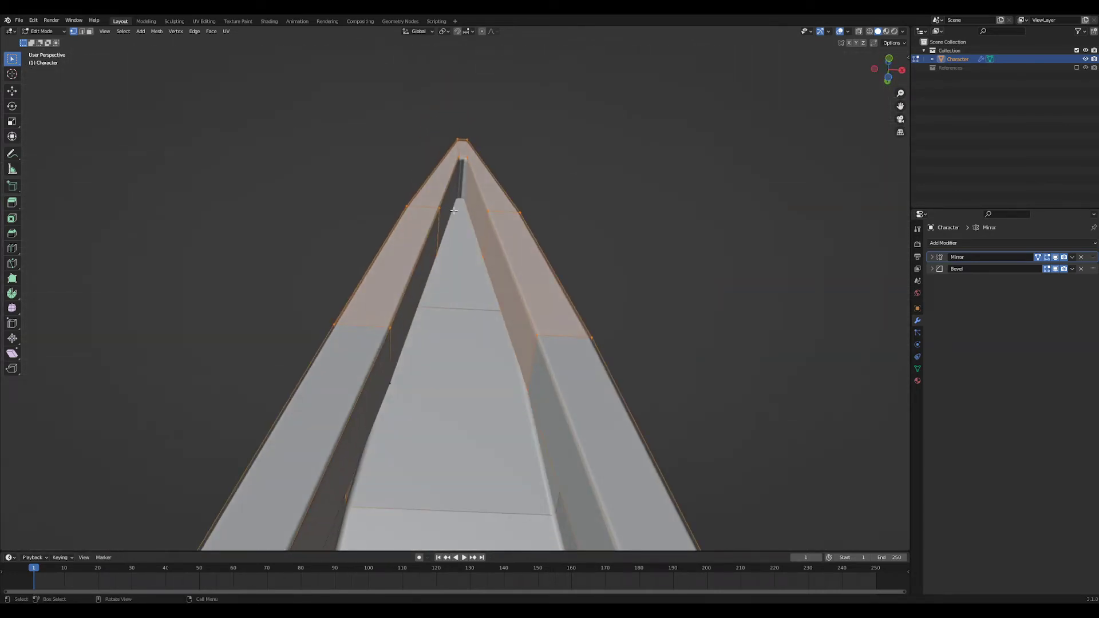
pyautogui.press('2')
pyautogui.hotkey('alt', 'a')
pyautogui.press('f')
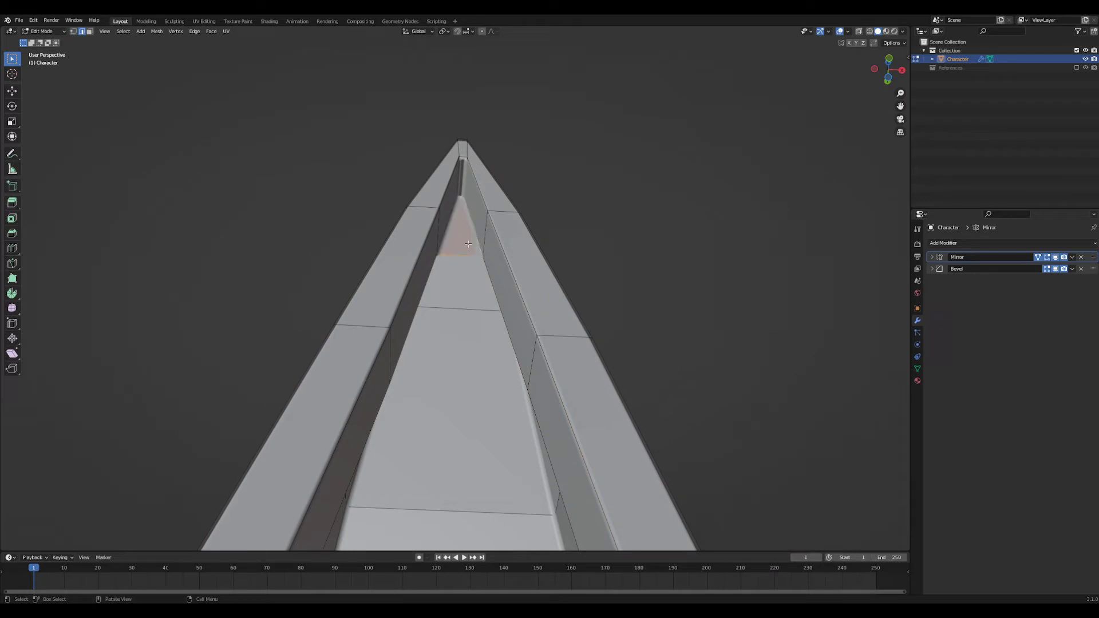
# - Fill the next gaps down the recessed ear opening with faces between the opposite inner edges, including the long section
pyautogui.moveTo(468, 244); pyautogui.dragTo(395, 302, button='middle')
pyautogui.hotkey('alt', 'a')
pyautogui.click(509, 345)
pyautogui.press('f')
pyautogui.click(527, 287)
pyautogui.keyDown('shift'); pyautogui.click(361, 311); pyautogui.keyUp('shift')
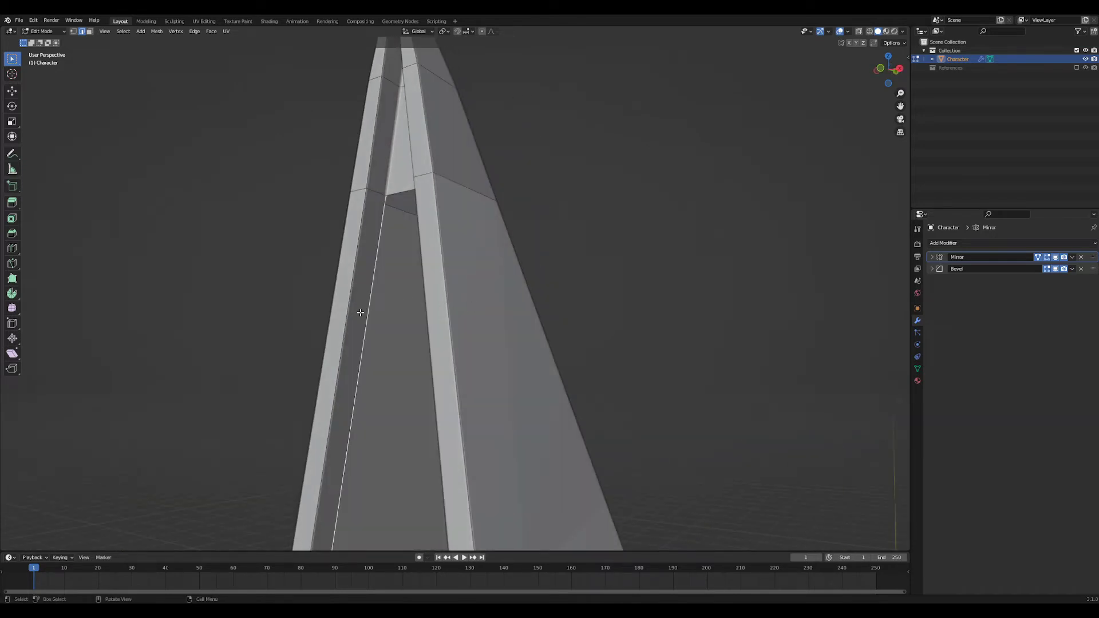
pyautogui.press('f')
# - Try smooth shading on the character, return it to flat shading and remove the Bevel modifier
pyautogui.rightClick(367, 308)
pyautogui.press('Tab')
pyautogui.rightClick(421, 308)
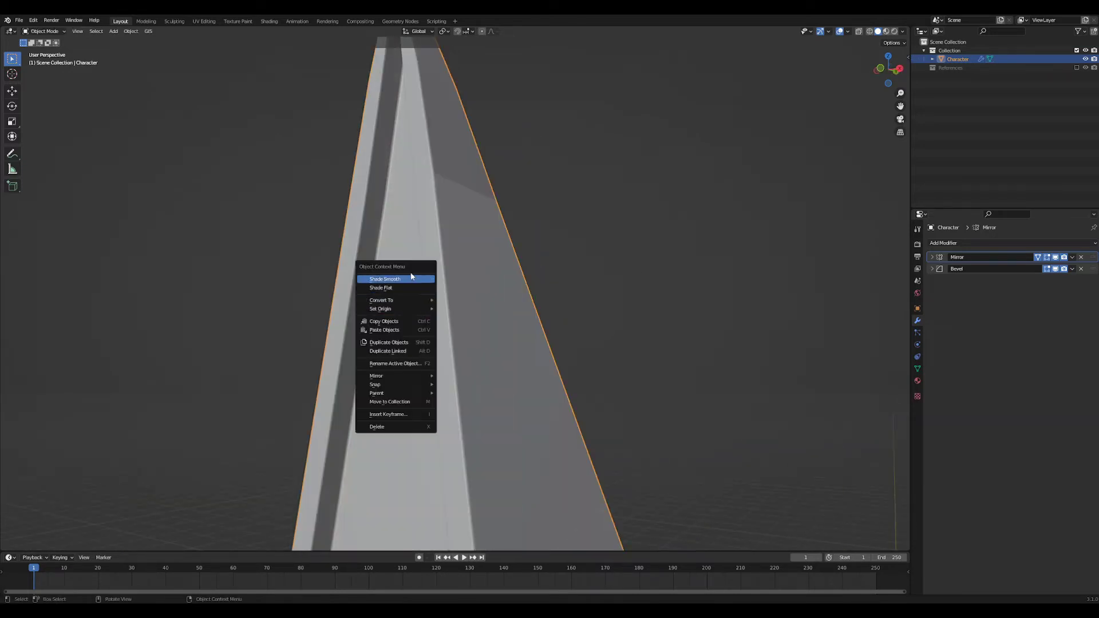
pyautogui.click(412, 278)
pyautogui.rightClick(408, 286)
pyautogui.click(408, 295)
pyautogui.moveTo(445, 293); pyautogui.dragTo(507, 305, button='middle')
pyautogui.press('Tab')
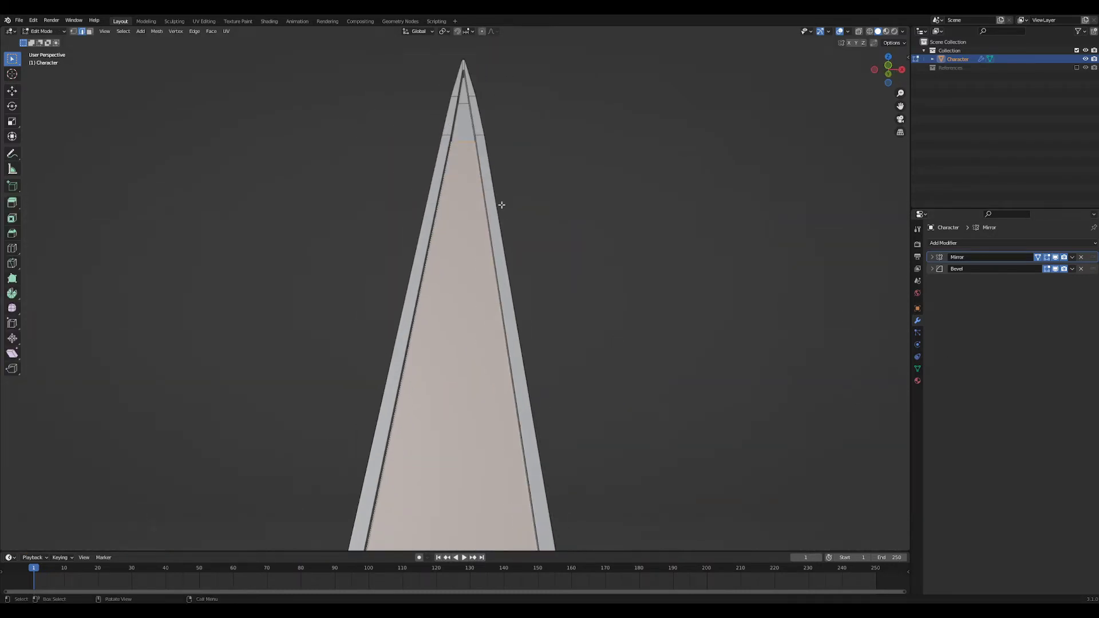
pyautogui.press('Tab')
pyautogui.moveTo(502, 205); pyautogui.dragTo(660, 265, button='middle')
pyautogui.click(1081, 269)
# - Fill the remaining lower sections of the ear opening with faces, ending with the triangular gap at the base
pyautogui.keyDown('shift'); pyautogui.moveTo(549, 292); pyautogui.dragTo(513, 546, button='middle'); pyautogui.keyUp('shift')
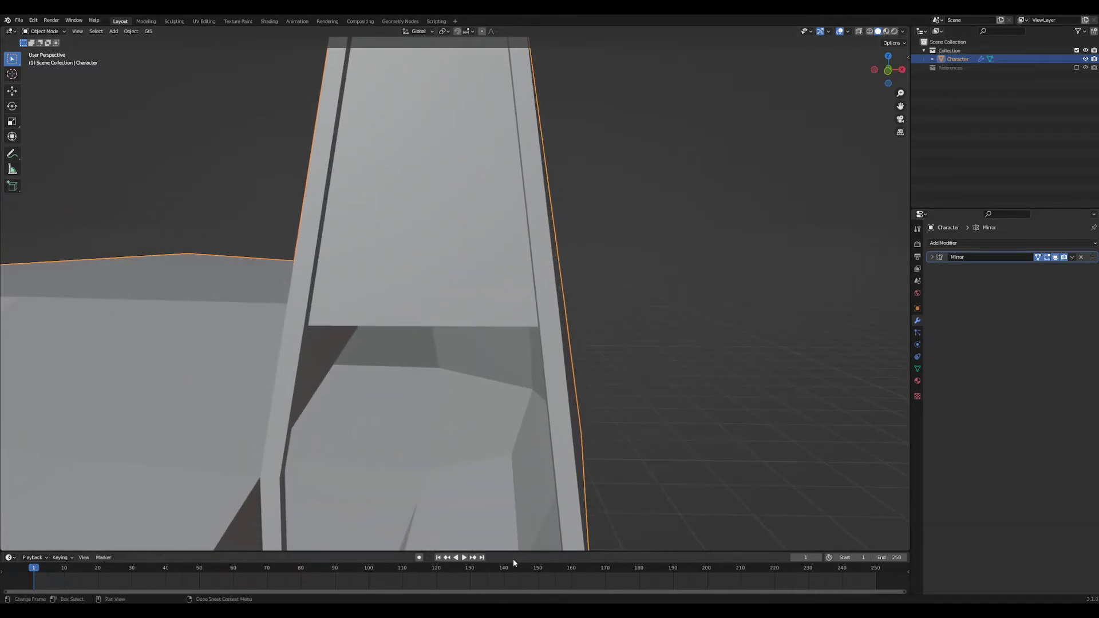
pyautogui.press('Tab')
pyautogui.moveTo(474, 431); pyautogui.dragTo(376, 404, button='middle')
pyautogui.click(288, 396)
pyautogui.moveTo(288, 396); pyautogui.dragTo(485, 418, button='middle')
pyautogui.click(547, 392)
pyautogui.click(378, 362)
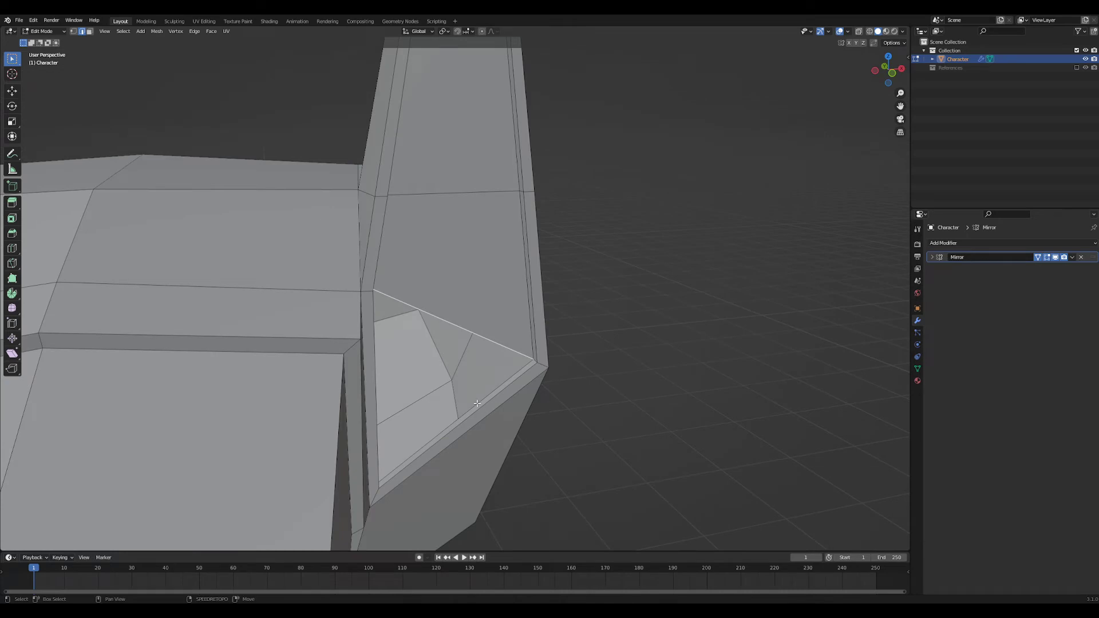
pyautogui.keyDown('shift'); pyautogui.click(477, 404); pyautogui.keyUp('shift')
pyautogui.press('f')
# - Inspect the closed ear openings and the whole character in Object Mode, both close up and from a distance
pyautogui.scroll(-4, 565, 435)
pyautogui.moveTo(565, 434); pyautogui.dragTo(620, 373, button='middle')
pyautogui.press('Tab')
pyautogui.scroll(-4, 555, 400)
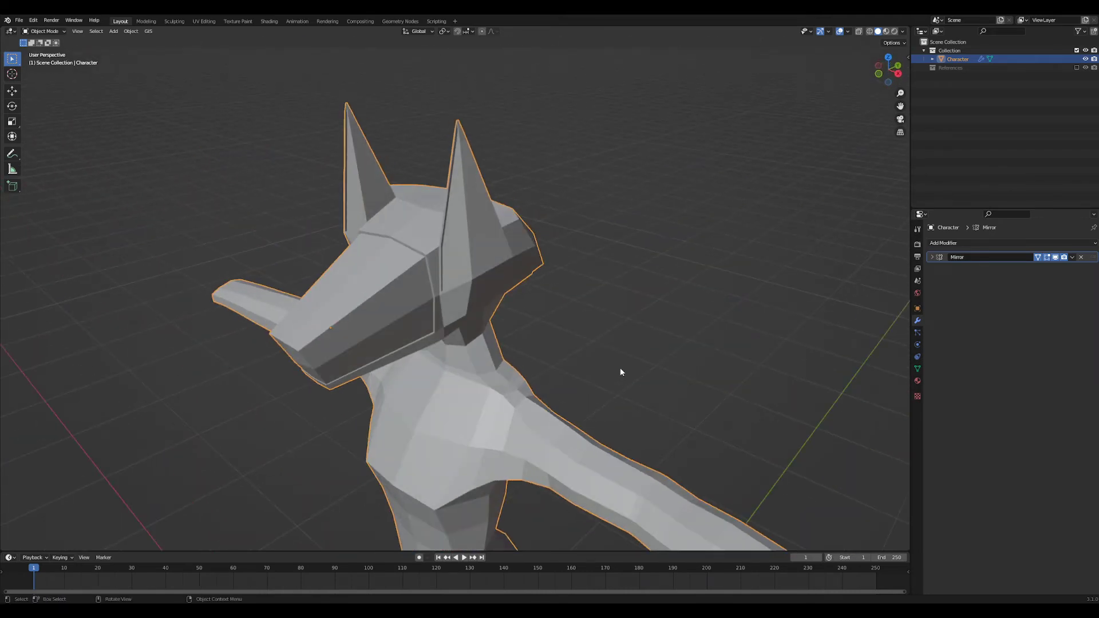
pyautogui.scroll(4, 562, 239)
pyautogui.moveTo(460, 259); pyautogui.dragTo(510, 241, button='middle')
pyautogui.scroll(-2, 562, 238)
pyautogui.scroll(-6, 511, 241)
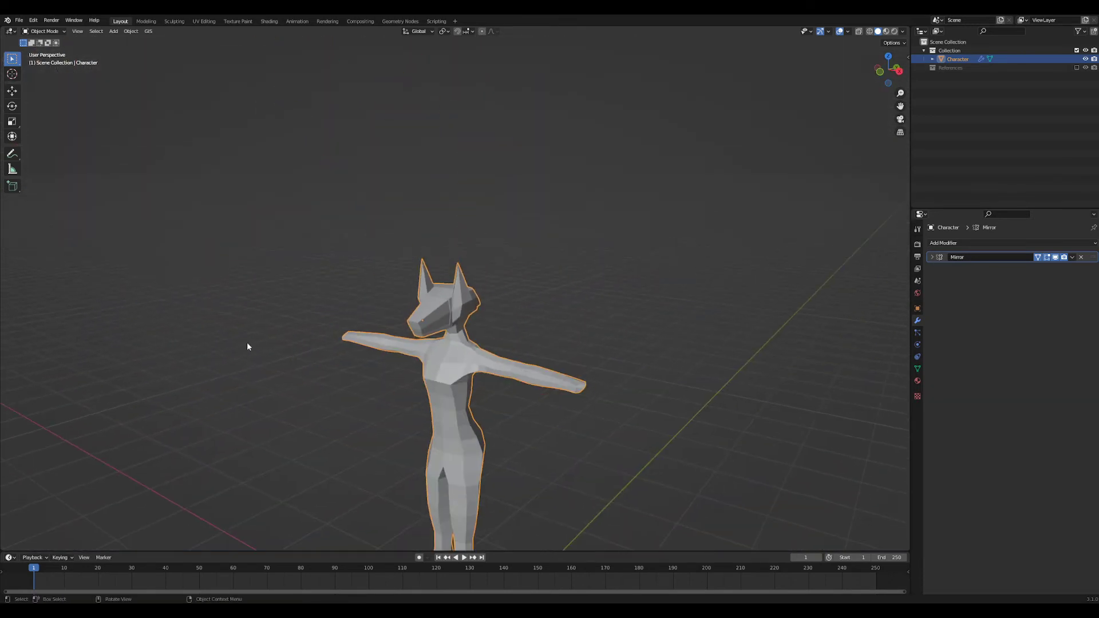
# - Add a cube, raise it along Z above the character's head and scale it down to roughly half the head's width
pyautogui.moveTo(246, 342); pyautogui.dragTo(269, 342, button='middle')
pyautogui.hotkey('shift', 'a')
pyautogui.moveTo(269, 341)
pyautogui.click(314, 346)
pyautogui.press('s')
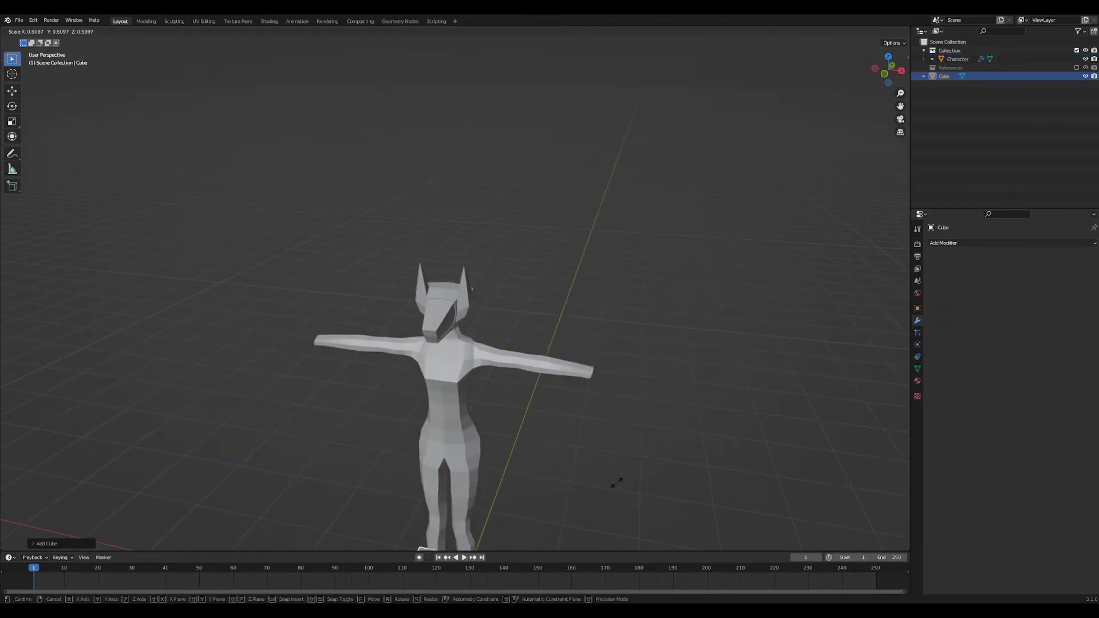
pyautogui.click(618, 479)
pyautogui.press('g')
pyautogui.press('z')
pyautogui.click(681, 193)
pyautogui.press('s')
pyautogui.click(504, 248)
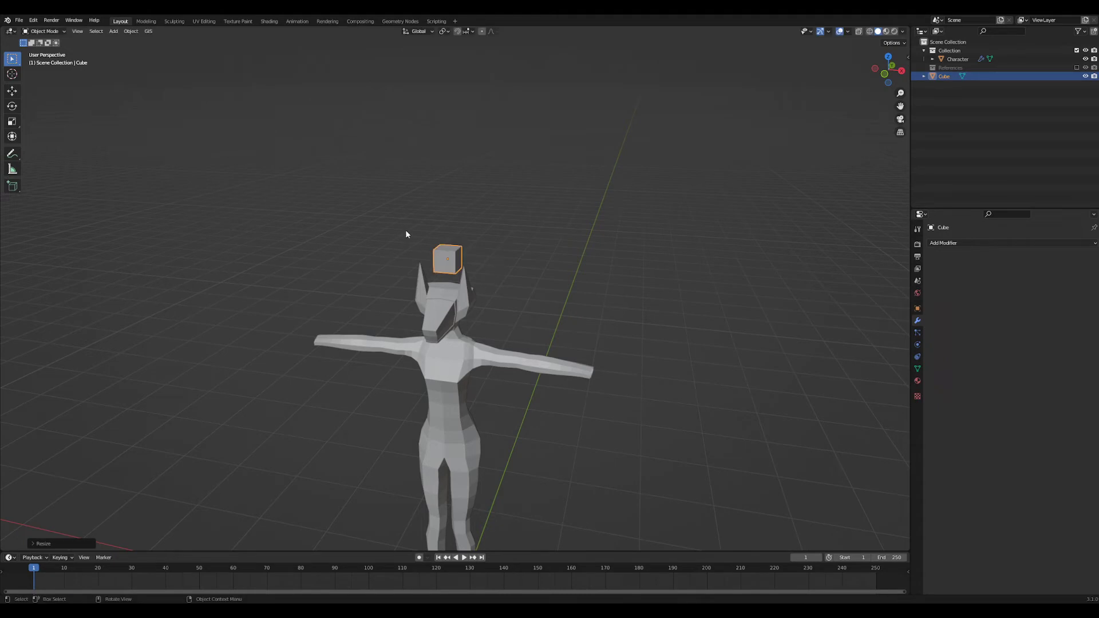
# - Move the cube over the middle of the ear in the right side view and scale it down slightly
pyautogui.press('KP_3')
pyautogui.scroll(10, 662, 184)
pyautogui.scroll(-8, 663, 185)
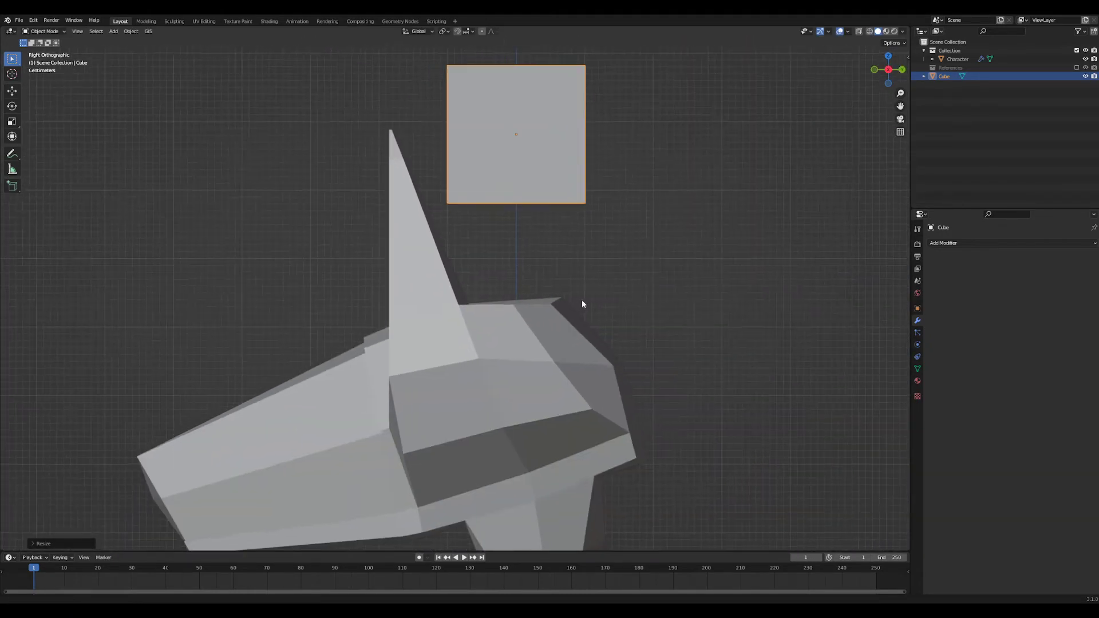
pyautogui.press('g')
pyautogui.click(677, 312)
pyautogui.press('s')
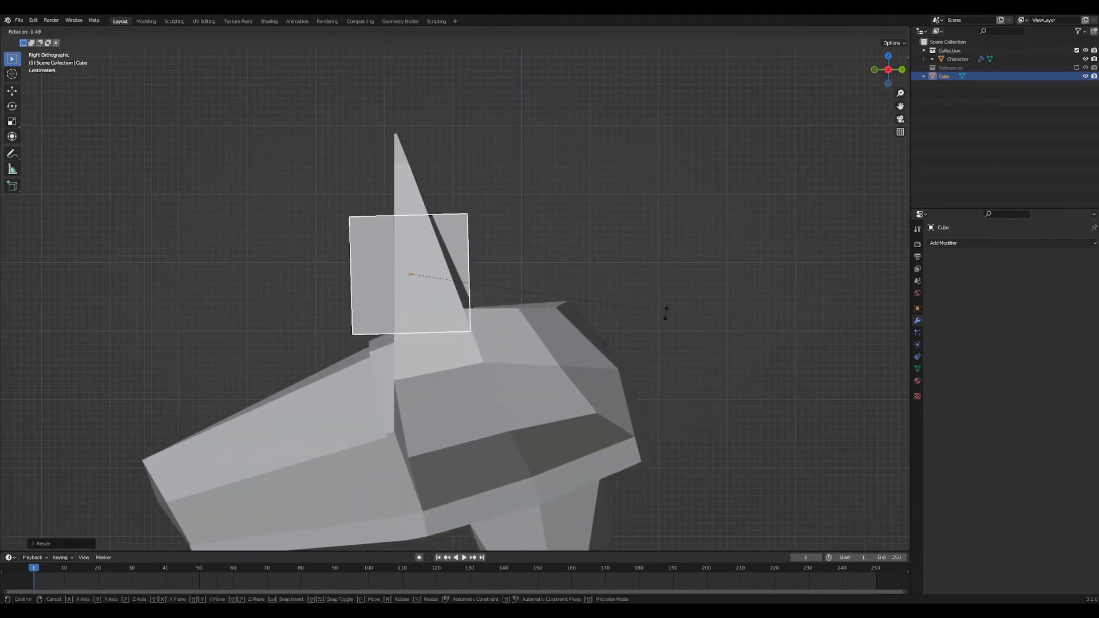
pyautogui.click(603, 268)
# - Scale the cube down strongly along Y and Z to form a thin horizontal bar
pyautogui.press('s')
pyautogui.press('x')
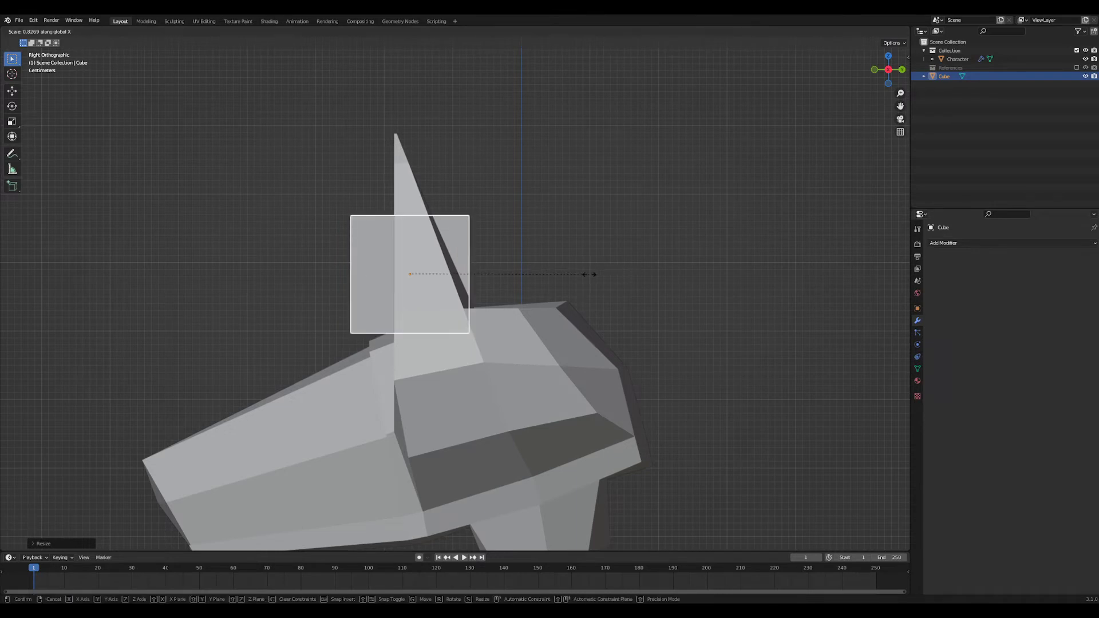
pyautogui.click(419, 276)
pyautogui.press('s')
pyautogui.press('z')
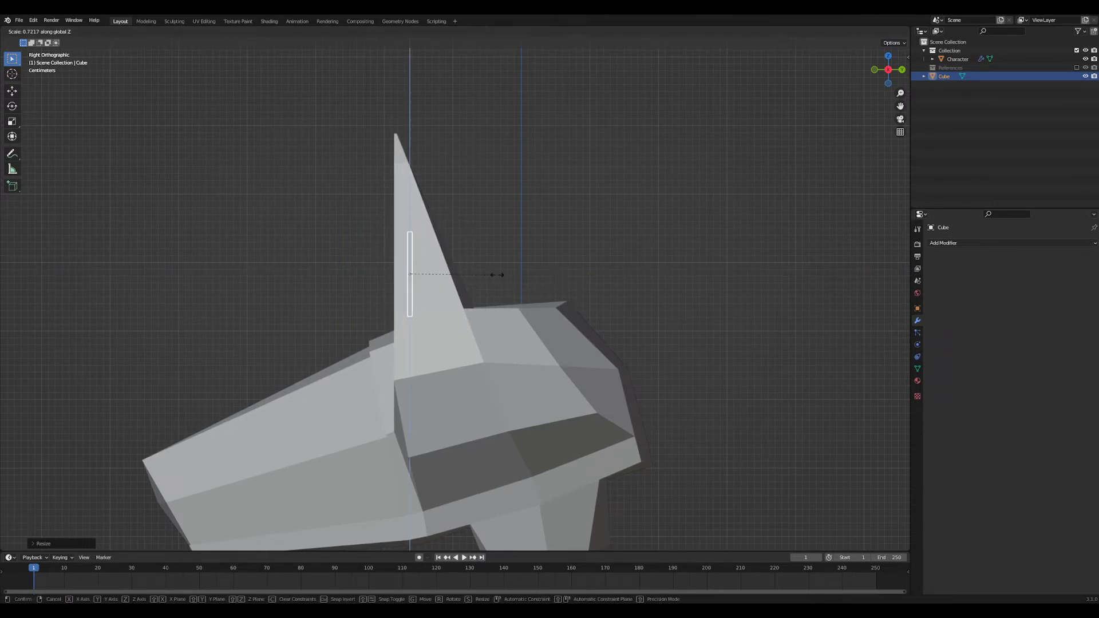
pyautogui.click(424, 277)
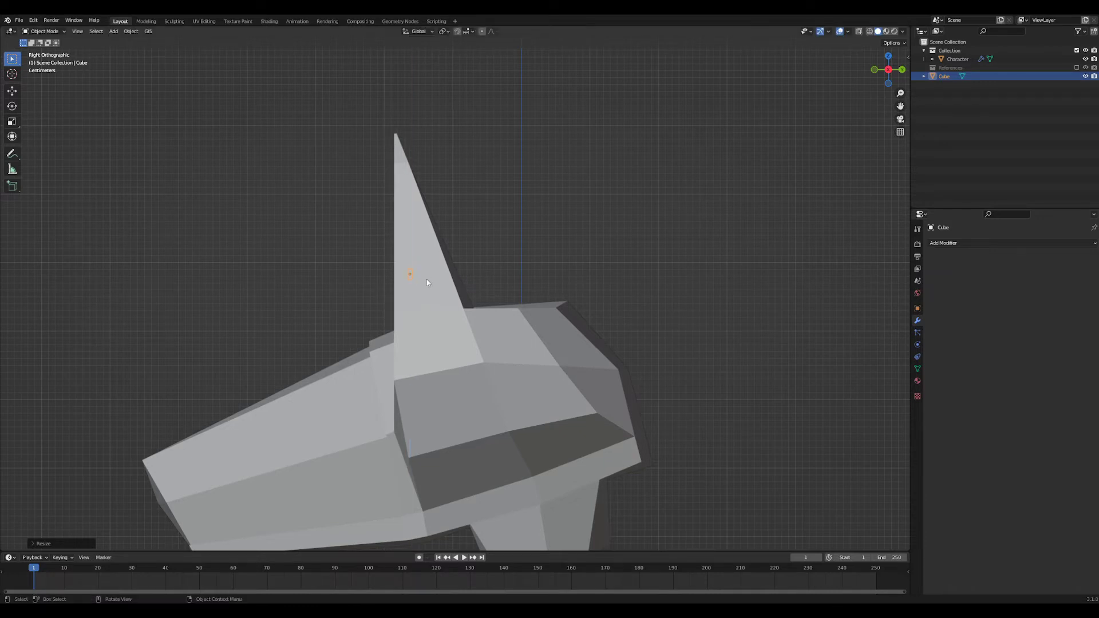
# - Move the bar along X in the front view until it is centred across one ear
pyautogui.press('KP_1')
pyautogui.scroll(3, 453, 287)
pyautogui.keyDown('shift'); pyautogui.moveTo(544, 283); pyautogui.dragTo(445, 269, button='middle'); pyautogui.keyUp('shift')
pyautogui.press('g')
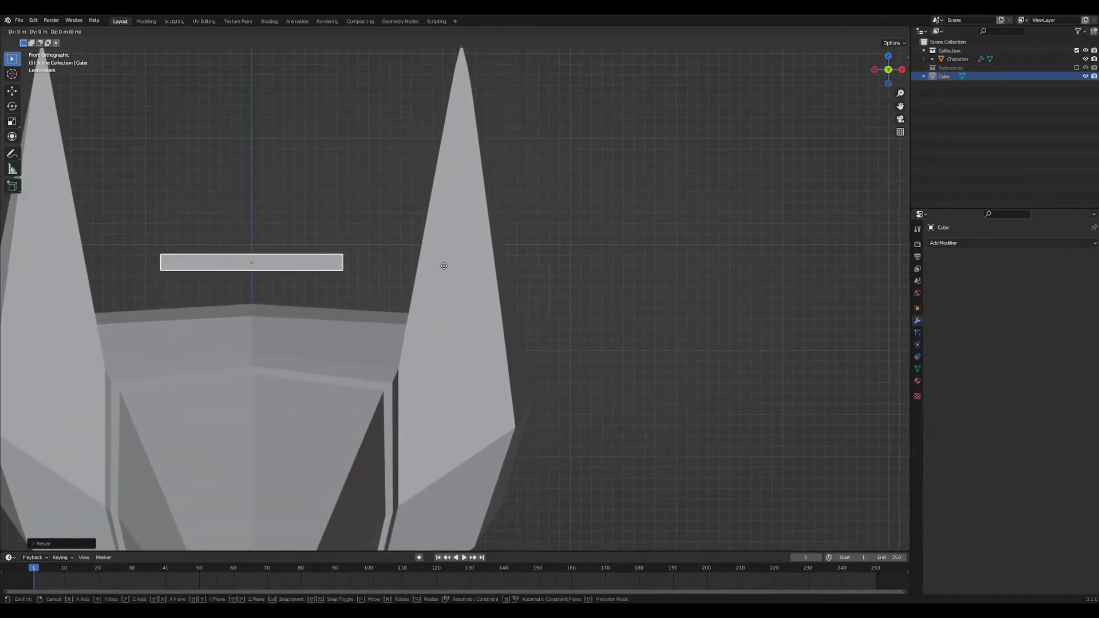
pyautogui.press('x')
pyautogui.click(643, 290)
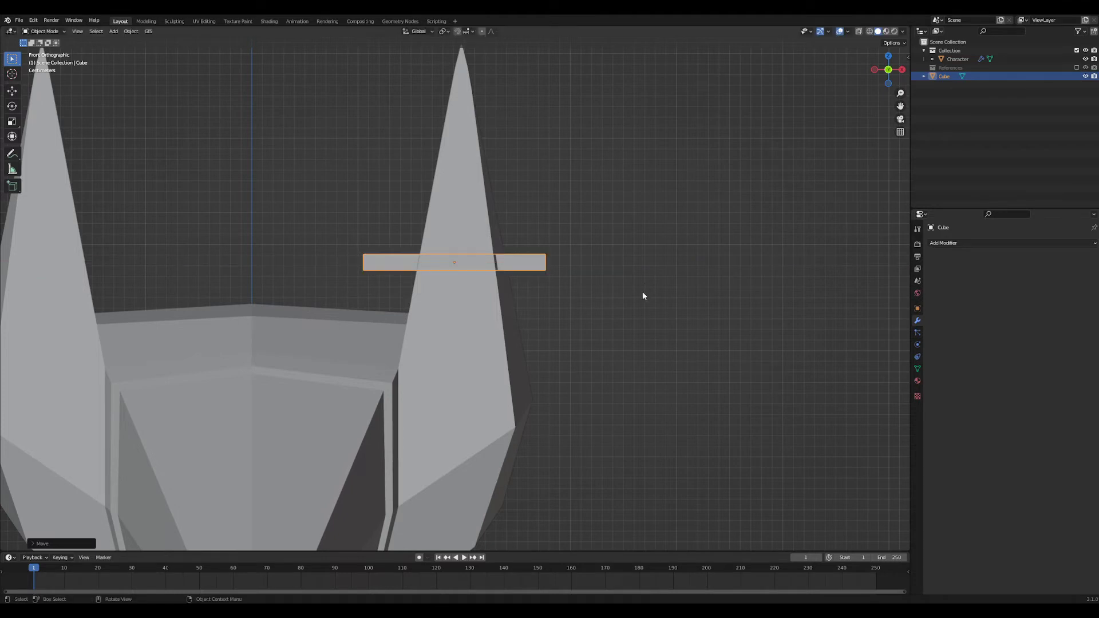
# - Examine the bar crossing the ear in perspective and start scaling it
pyautogui.moveTo(642, 293); pyautogui.dragTo(441, 350, button='middle')
pyautogui.scroll(4, 442, 350)
pyautogui.keyDown('shift'); pyautogui.moveTo(524, 286); pyautogui.dragTo(618, 275, button='middle'); pyautogui.keyUp('shift')
pyautogui.scroll(-2, 572, 282)
pyautogui.moveTo(522, 289); pyautogui.dragTo(656, 315, button='middle')
pyautogui.press('s')
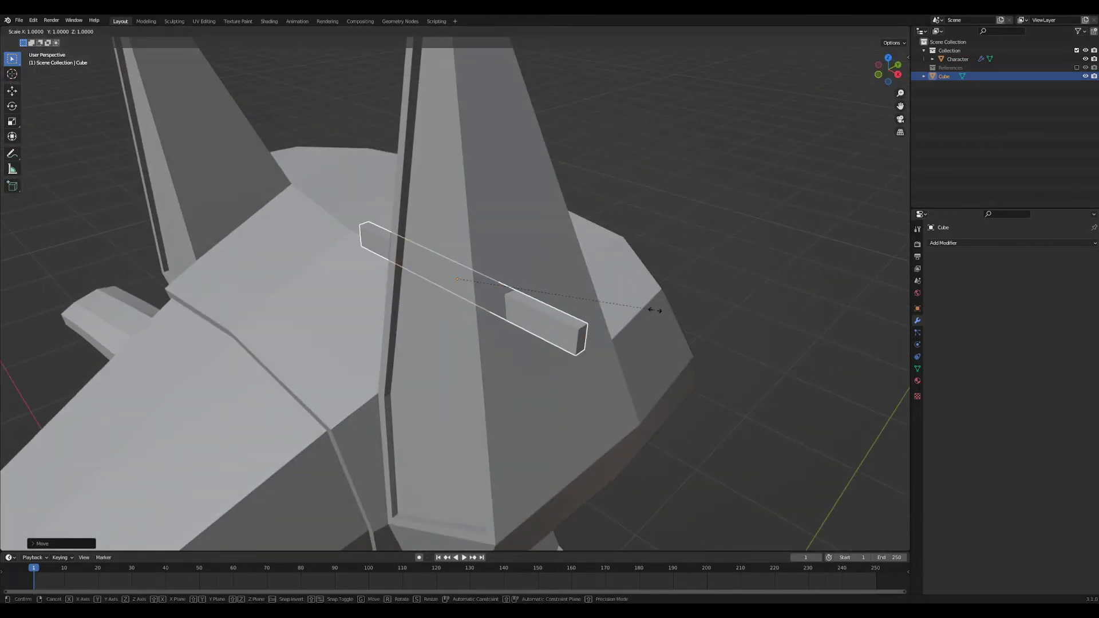
# - Scale the cube along Y and X to form a thin slat about as wide as the ear's front face
pyautogui.press('y')
pyautogui.click(543, 291)
pyautogui.moveTo(526, 309)
pyautogui.mouseDown(button='middle')
pyautogui.moveTo(558, 343)
pyautogui.moveTo(579, 331)
pyautogui.moveTo(534, 321)
pyautogui.mouseUp(button='middle')
pyautogui.press('s')
pyautogui.press('x')
pyautogui.click(552, 314)
# - Move the slat along Y onto the ear's front face and try rotating it into line with that face
pyautogui.press('g')
pyautogui.press('y')
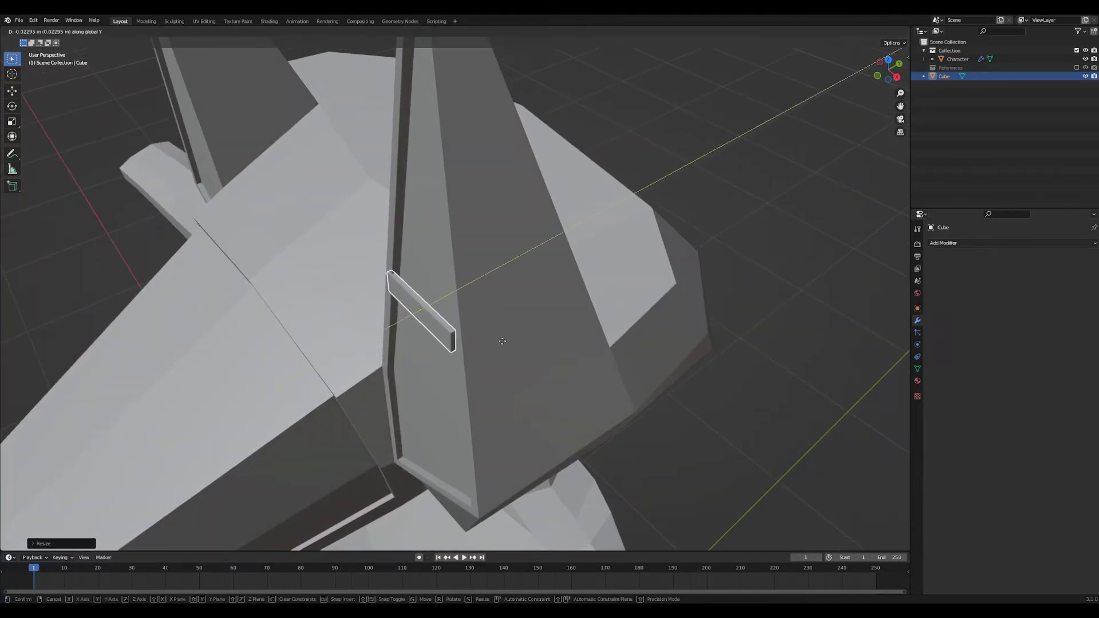
pyautogui.click(506, 339)
pyautogui.moveTo(507, 360); pyautogui.dragTo(596, 306, button='middle')
pyautogui.press('r')
pyautogui.click(471, 308)
pyautogui.click(525, 289)
pyautogui.moveTo(530, 288); pyautogui.dragTo(519, 311, button='middle')
# - Try to move the vertices at the slat's inner end along X in Edit Mode
pyautogui.press('Tab')
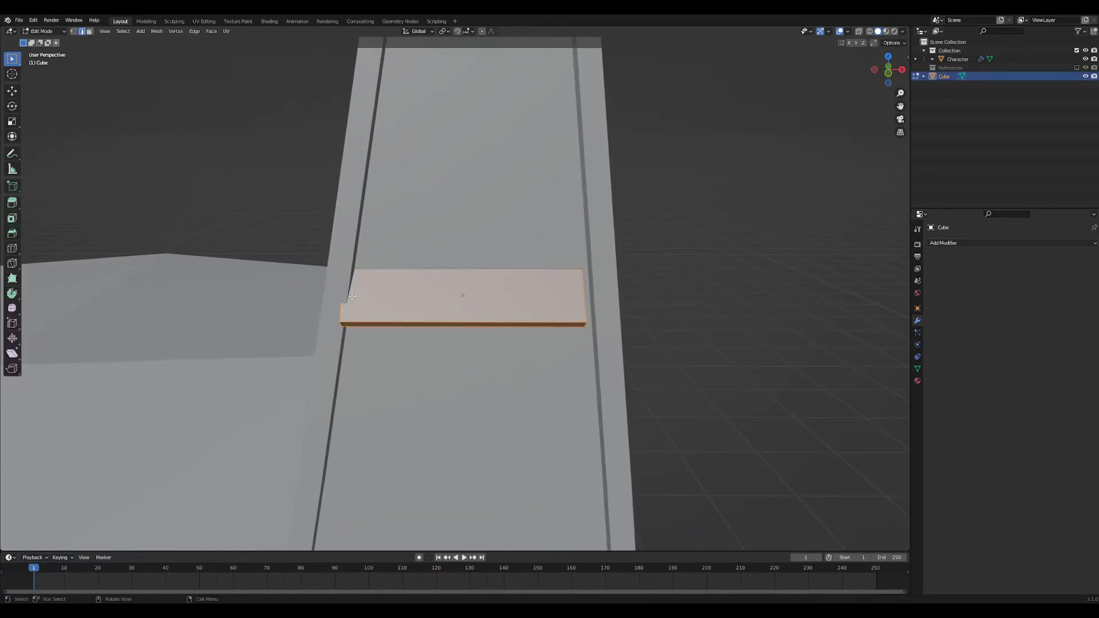
pyautogui.rightClick(335, 291)
pyautogui.press('1')
pyautogui.hotkey('shift', 'z')
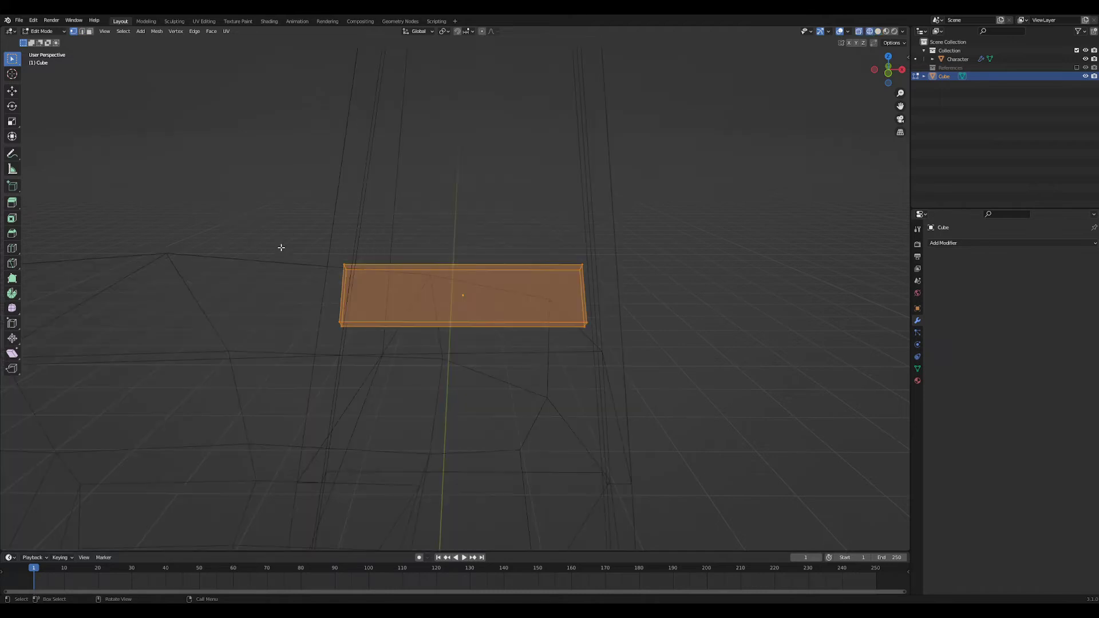
pyautogui.moveTo(336, 290); pyautogui.dragTo(412, 405)
pyautogui.moveTo(298, 227); pyautogui.dragTo(399, 357)
pyautogui.press('z')
pyautogui.click(455, 284)
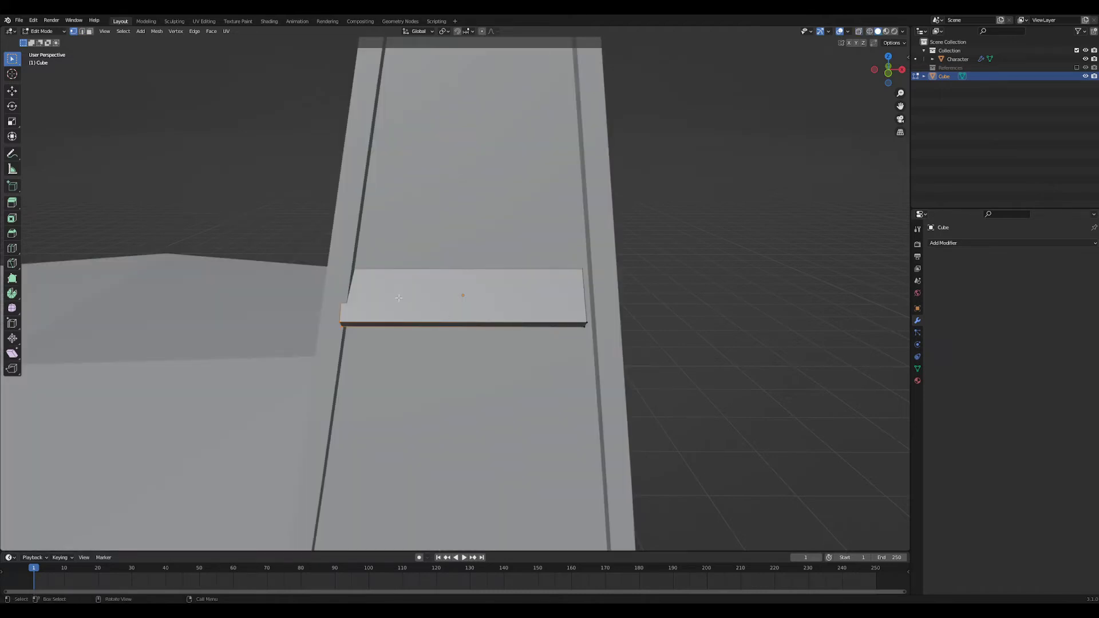
pyautogui.press('g')
pyautogui.press('z')
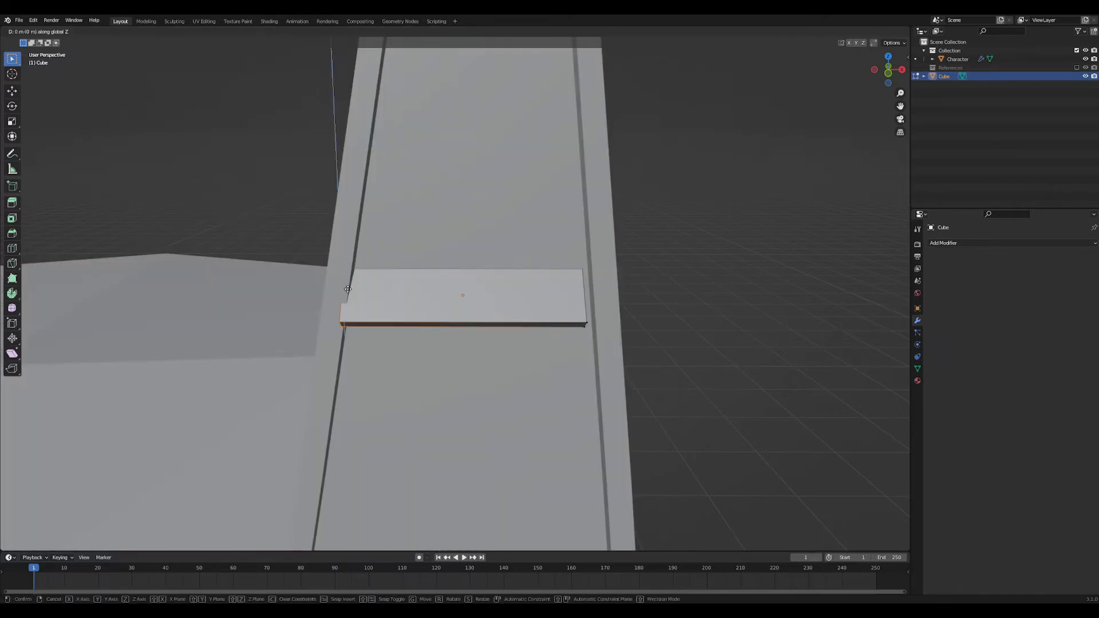
pyautogui.press('x')
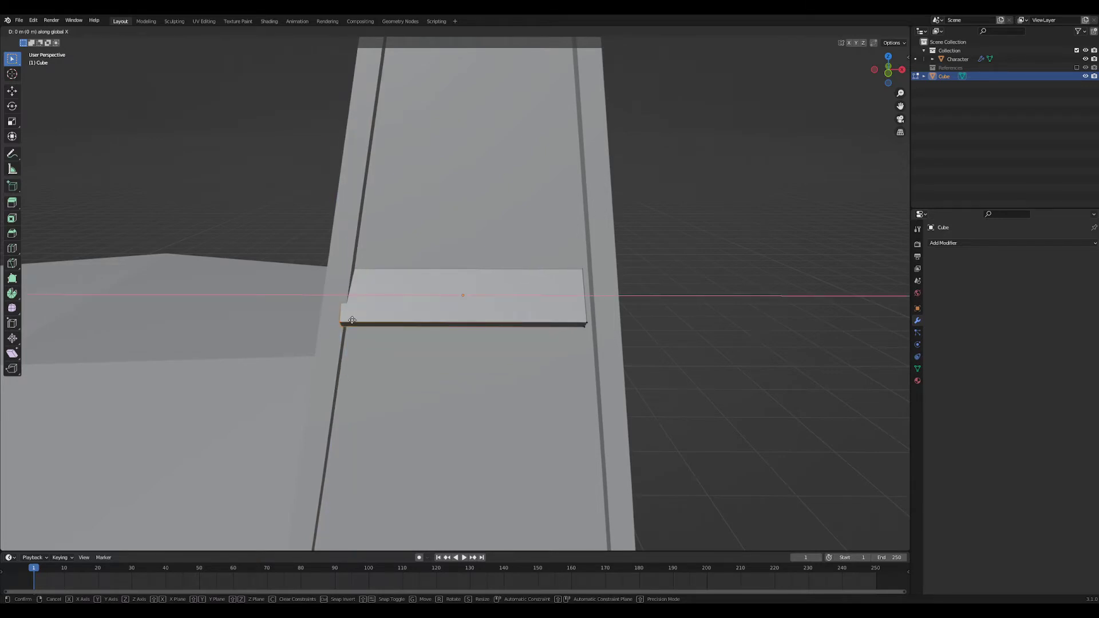
pyautogui.rightClick(422, 541)
# - Change the snapping mode so vertices can be moved freely
pyautogui.scroll(-5, 450, 478)
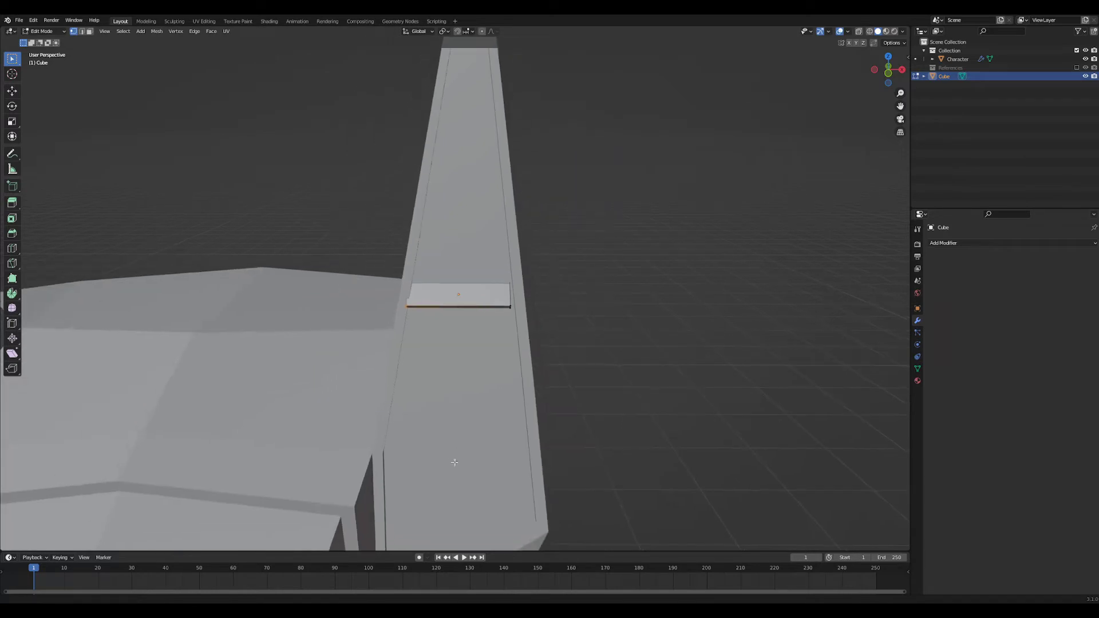
pyautogui.keyDown('shift'); pyautogui.moveTo(454, 438); pyautogui.dragTo(454, 306, button='middle'); pyautogui.keyUp('shift')
pyautogui.scroll(1, 454, 297)
pyautogui.keyDown('shift'); pyautogui.moveTo(457, 246); pyautogui.dragTo(496, 378, button='middle'); pyautogui.keyUp('shift')
pyautogui.scroll(3, 506, 260)
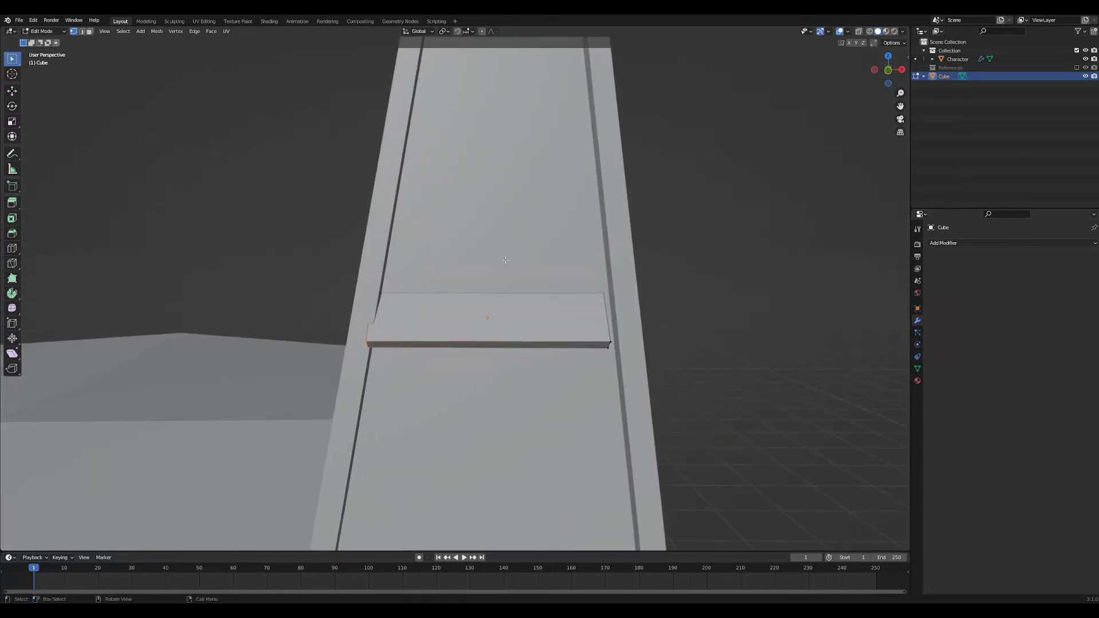
pyautogui.click(470, 32)
pyautogui.click(460, 76)
pyautogui.moveTo(476, 248); pyautogui.dragTo(461, 312, button='middle')
pyautogui.scroll(4, 454, 390)
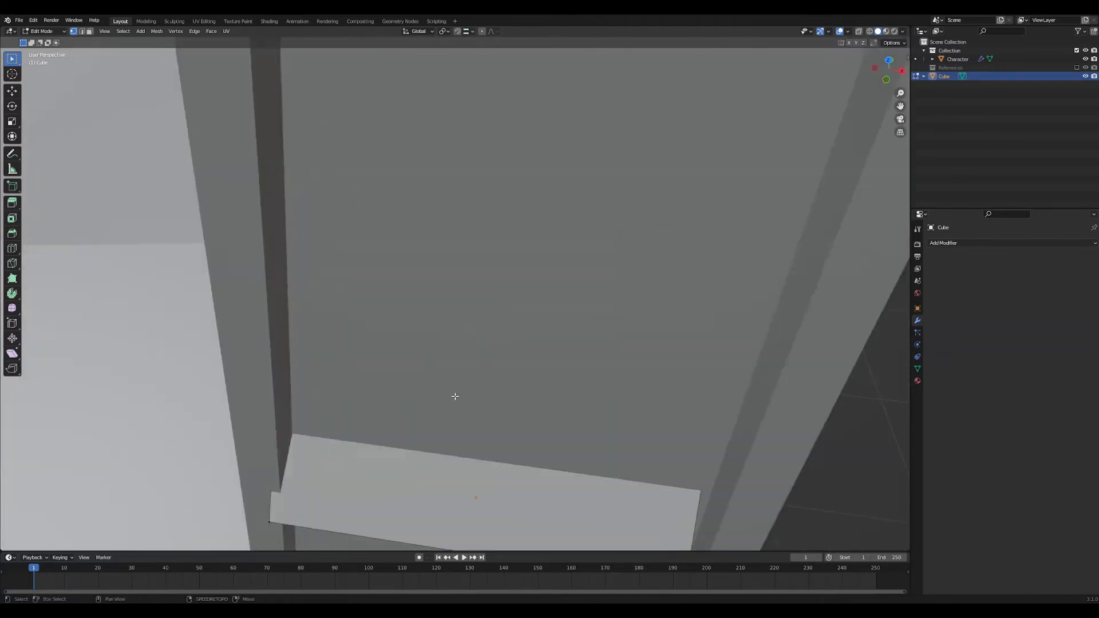
# - Move the vertices at the slat's inner end along X by about 0.003 m to meet the ear's inner groove
pyautogui.keyDown('shift'); pyautogui.moveTo(454, 395); pyautogui.dragTo(483, 273, button='middle'); pyautogui.keyUp('shift')
pyautogui.press('z')
pyautogui.moveTo(238, 270); pyautogui.dragTo(344, 418)
pyautogui.press('z')
pyautogui.click(263, 350)
pyautogui.moveTo(269, 357)
pyautogui.mouseDown(button='middle')
pyautogui.moveTo(312, 369)
pyautogui.moveTo(329, 337)
pyautogui.mouseUp(button='middle')
pyautogui.press('g')
pyautogui.press('z')
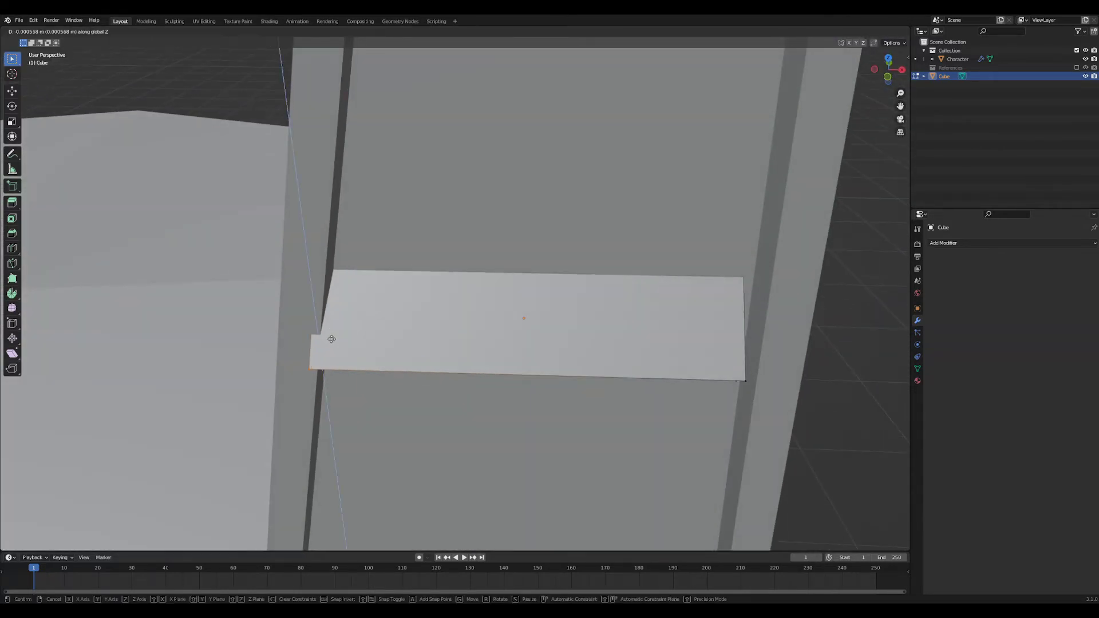
pyautogui.press('x')
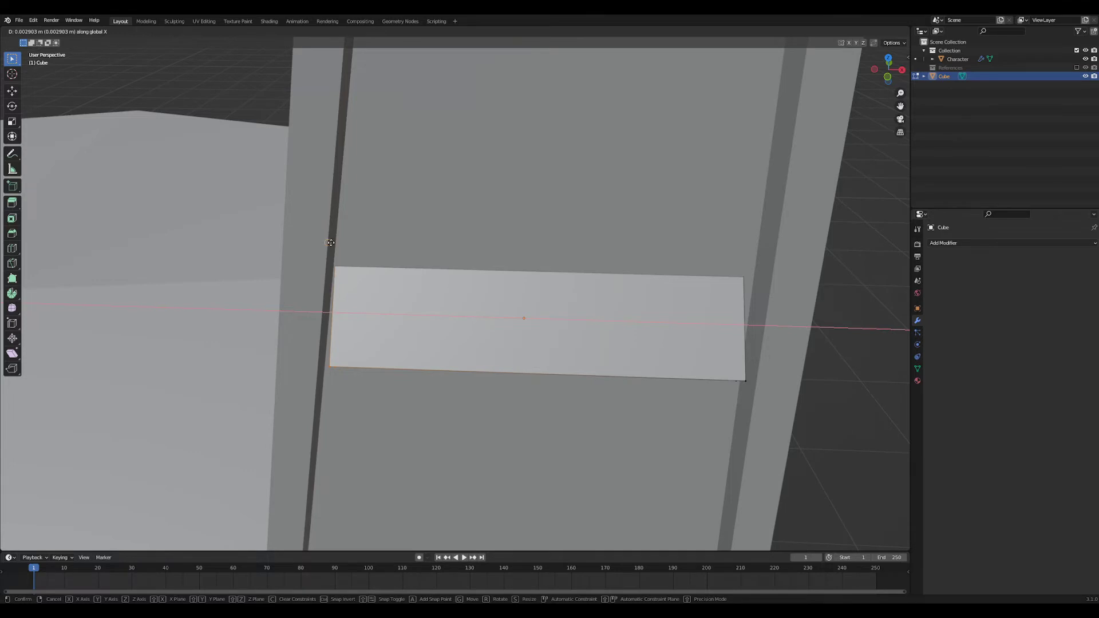
pyautogui.click(313, 320)
pyautogui.moveTo(313, 319)
pyautogui.mouseDown(button='middle')
pyautogui.moveTo(473, 408)
pyautogui.moveTo(483, 383)
pyautogui.moveTo(328, 419)
pyautogui.mouseUp(button='middle')
# - Move the vertices at the slat's outer end along X to reach the ear's outer groove, and return to Object Mode
pyautogui.press('Tab')
pyautogui.press('z')
pyautogui.click(365, 290)
pyautogui.moveTo(350, 272); pyautogui.dragTo(440, 425)
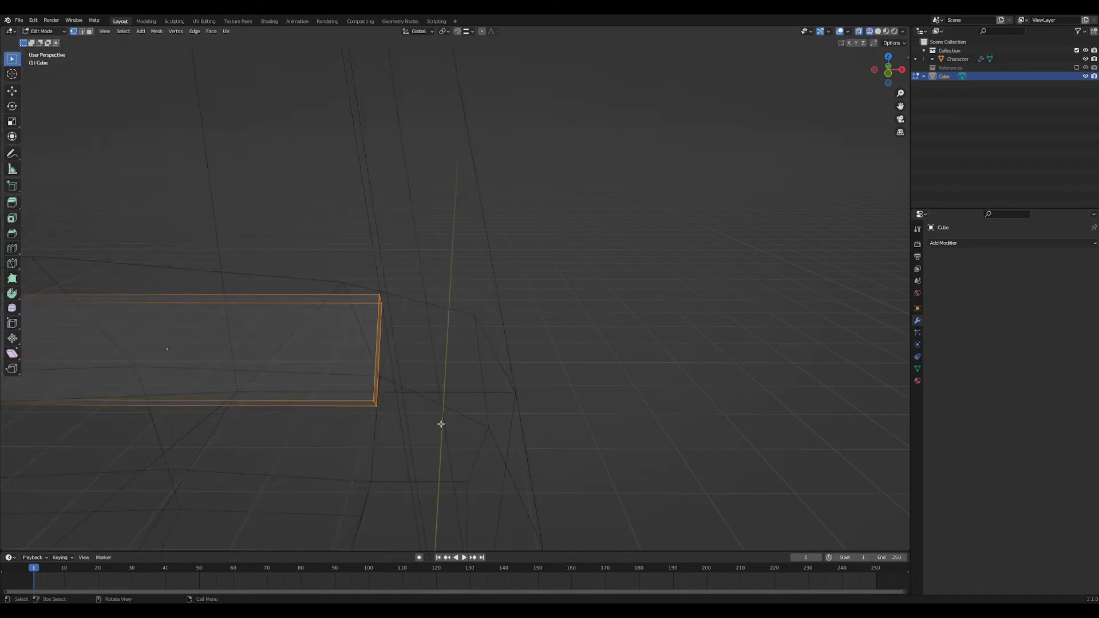
pyautogui.hotkey('shift', 'z')
pyautogui.moveTo(441, 423); pyautogui.dragTo(407, 357, button='middle')
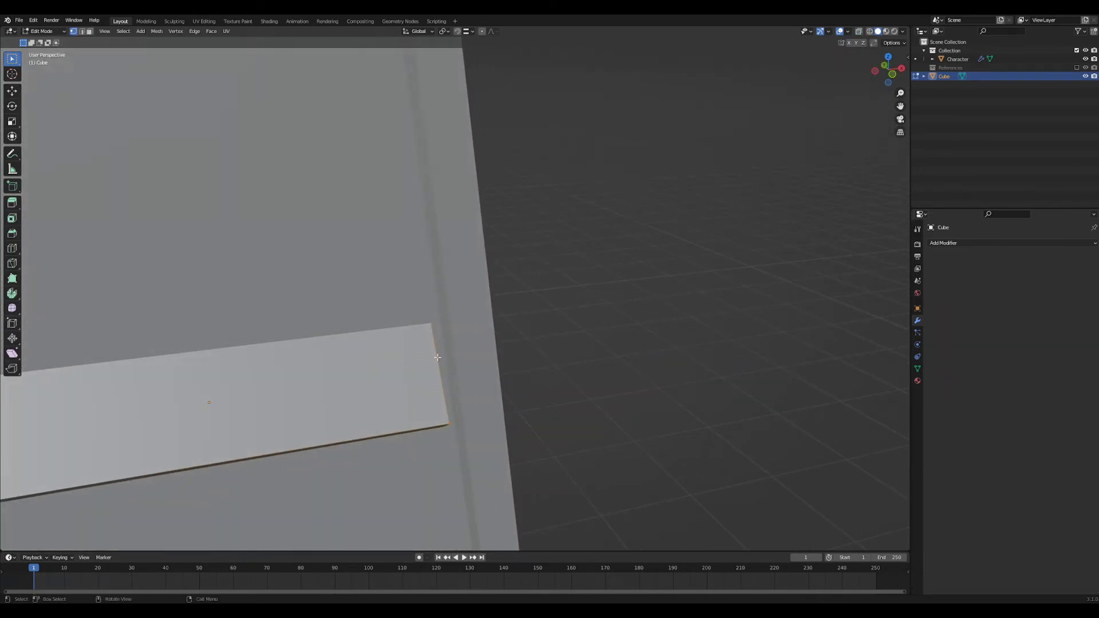
pyautogui.press('g')
pyautogui.press('x')
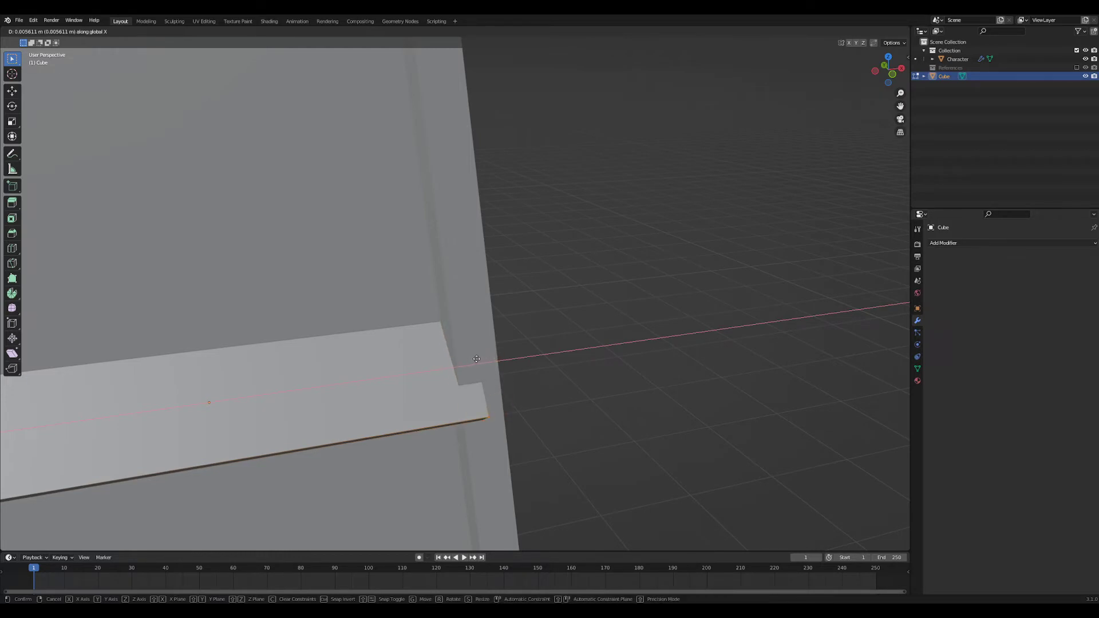
pyautogui.click(461, 361)
pyautogui.press('Tab')
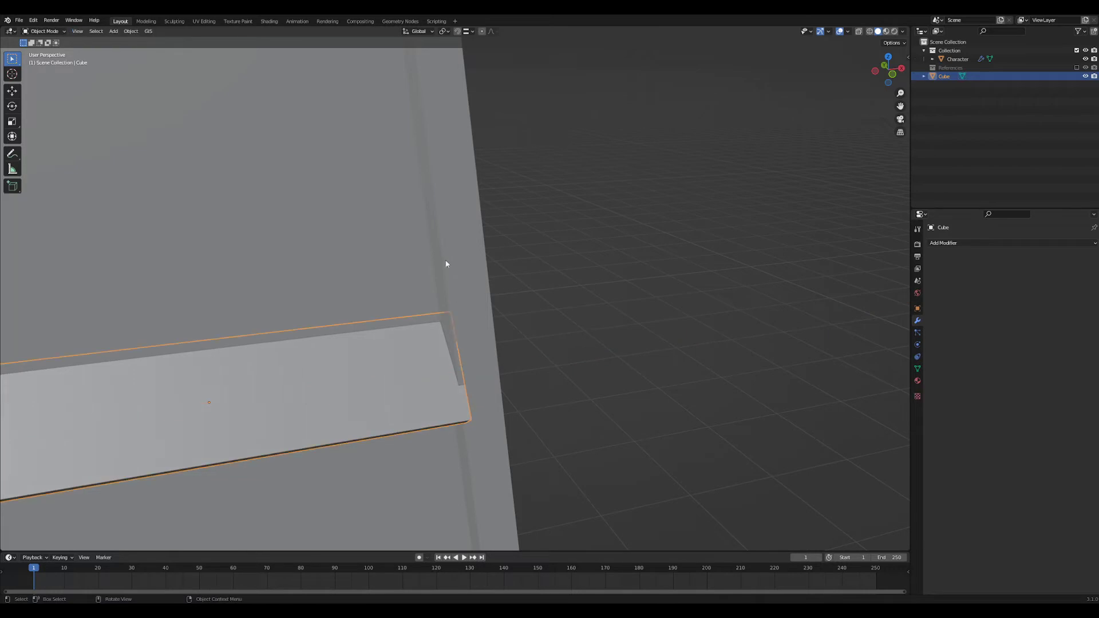
# - Rotate the slat about the global X axis so it tilts like a vent blade in the ear
pyautogui.scroll(-8, 447, 264)
pyautogui.click(528, 437)
pyautogui.moveTo(527, 437); pyautogui.dragTo(604, 429, button='middle')
pyautogui.click(449, 348)
pyautogui.scroll(-2, 497, 388)
pyautogui.keyDown('ctrl'); pyautogui.moveTo(604, 429); pyautogui.dragTo(581, 543, button='middle'); pyautogui.keyUp('ctrl')
pyautogui.keyDown('shift'); pyautogui.moveTo(538, 423); pyautogui.dragTo(572, 452, button='middle'); pyautogui.keyUp('shift')
pyautogui.press('r')
pyautogui.press('x')
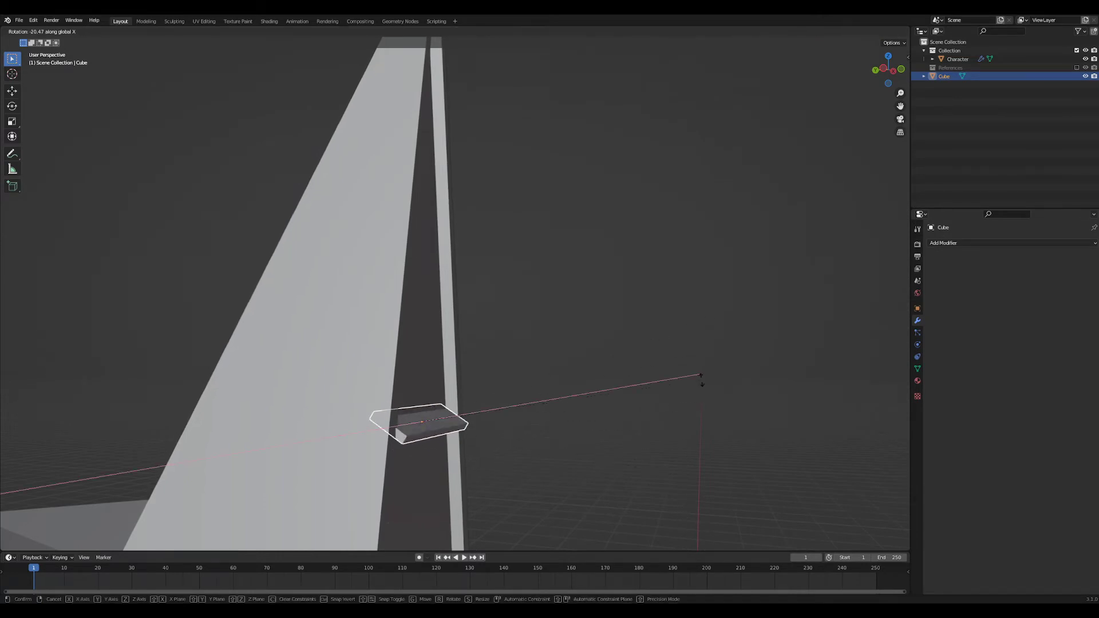
pyautogui.click(638, 493)
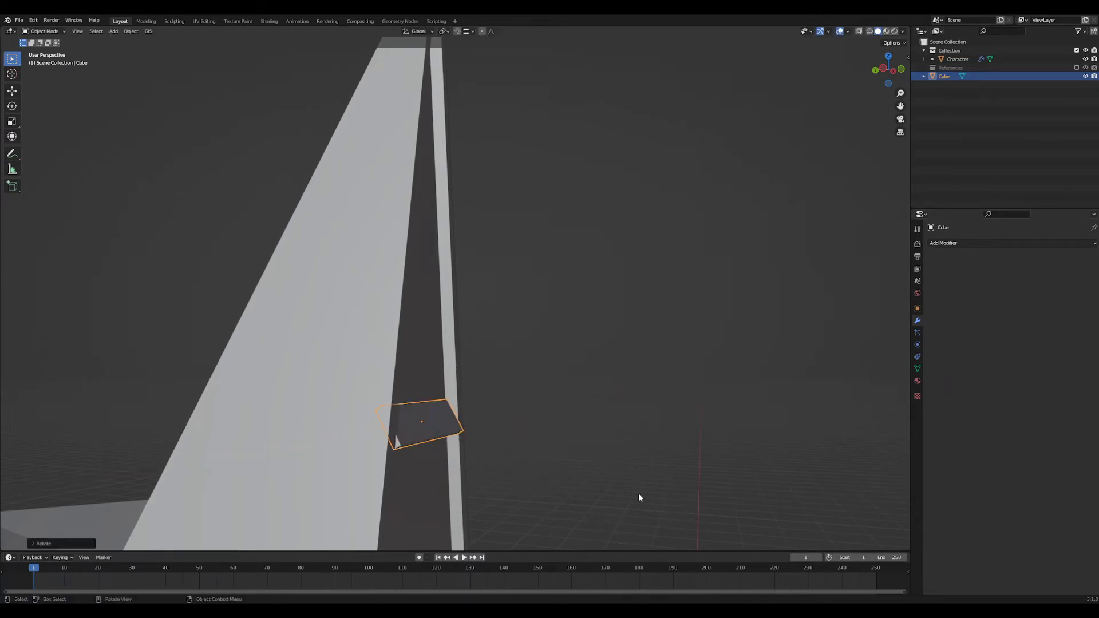
pyautogui.moveTo(638, 493); pyautogui.dragTo(643, 431, button='middle')
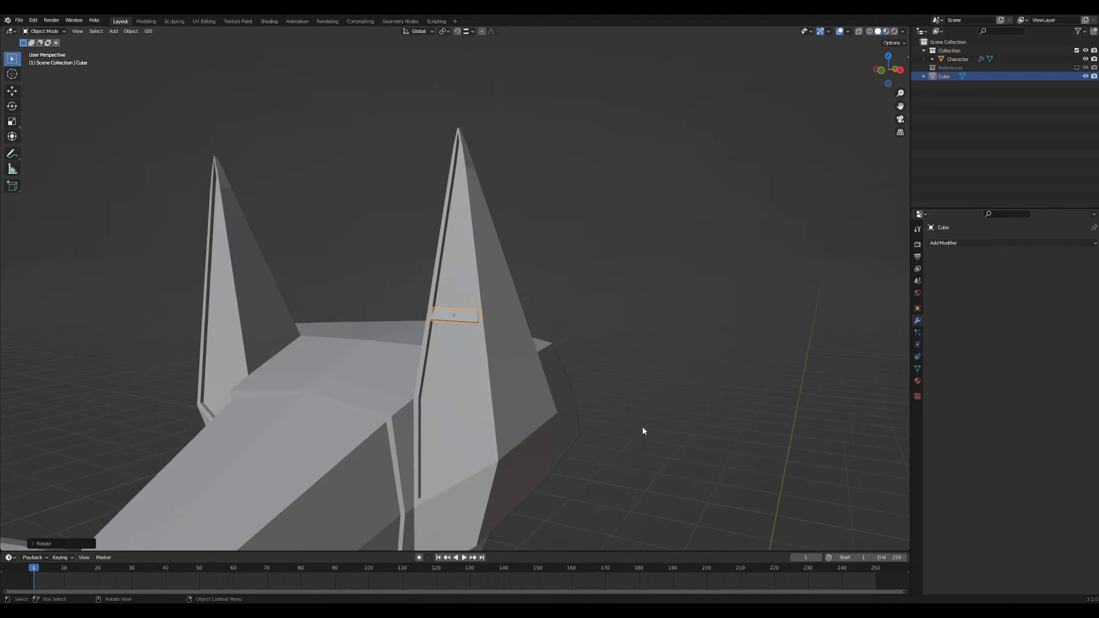
# - Add an Array modifier to the slat with a relative offset of X 0 and Z 1.3
pyautogui.click(952, 244)
pyautogui.click(910, 262)
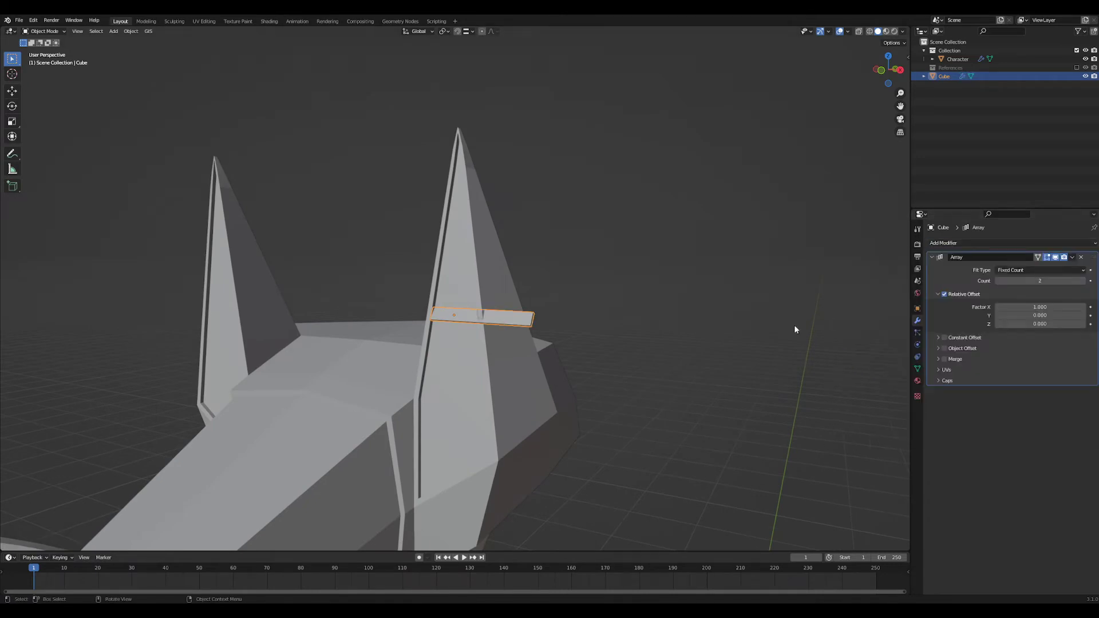
pyautogui.click(957, 297)
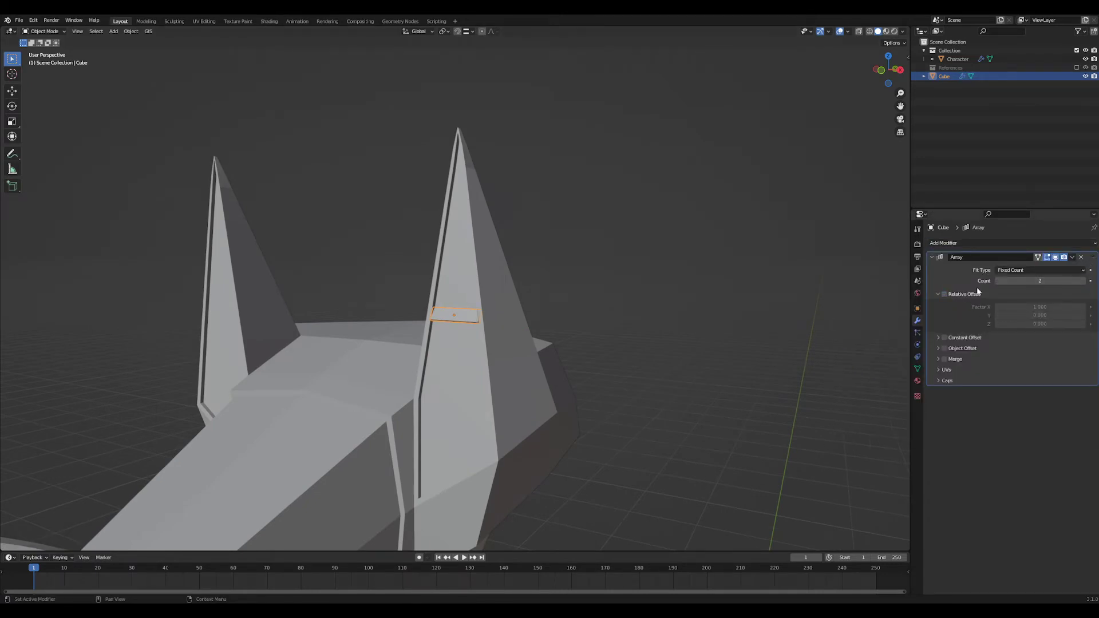
pyautogui.moveTo(1031, 281); pyautogui.dragTo(1060, 282)
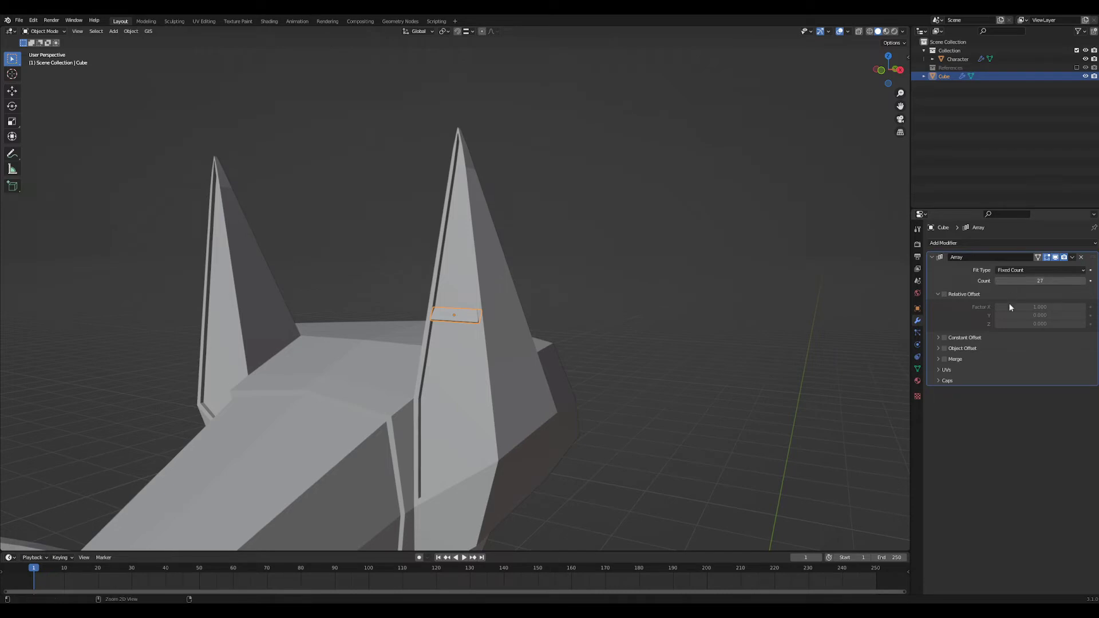
pyautogui.click(960, 297)
pyautogui.moveTo(780, 327); pyautogui.dragTo(819, 330, button='middle')
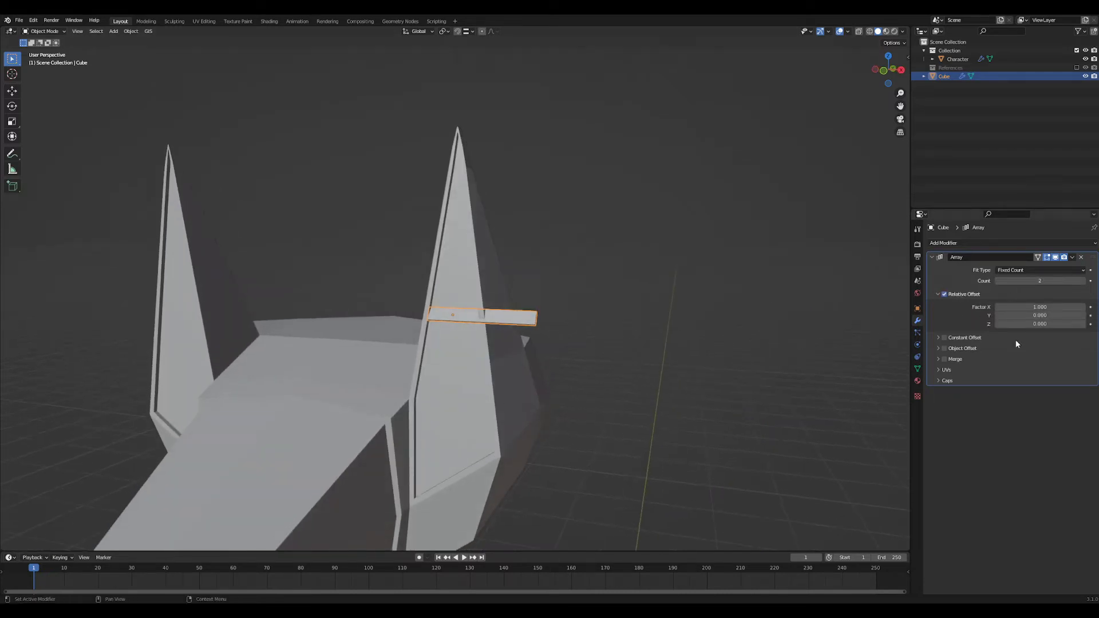
pyautogui.click(1040, 307)
pyautogui.write('0.04')
pyautogui.press('Return')
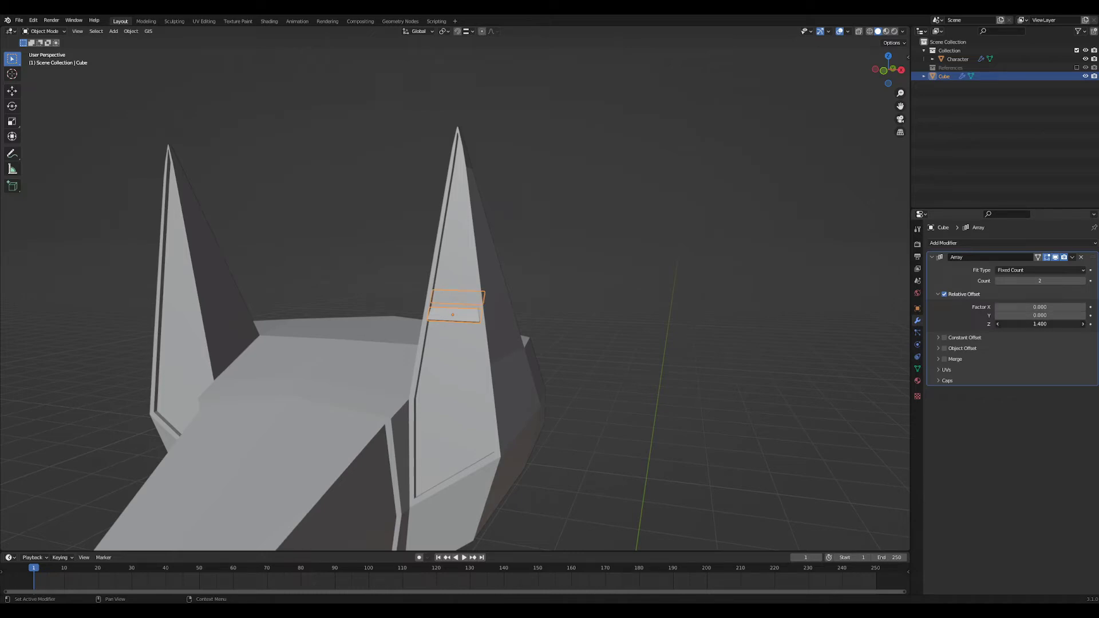
pyautogui.moveTo(1040, 324); pyautogui.dragTo(1035, 324)
# - In the right orthographic view, adjust the array's relative offset to Y -1.9 and Z 0.59
pyautogui.moveTo(687, 335); pyautogui.dragTo(517, 349, button='middle')
pyautogui.press('`')
pyautogui.click(580, 349)
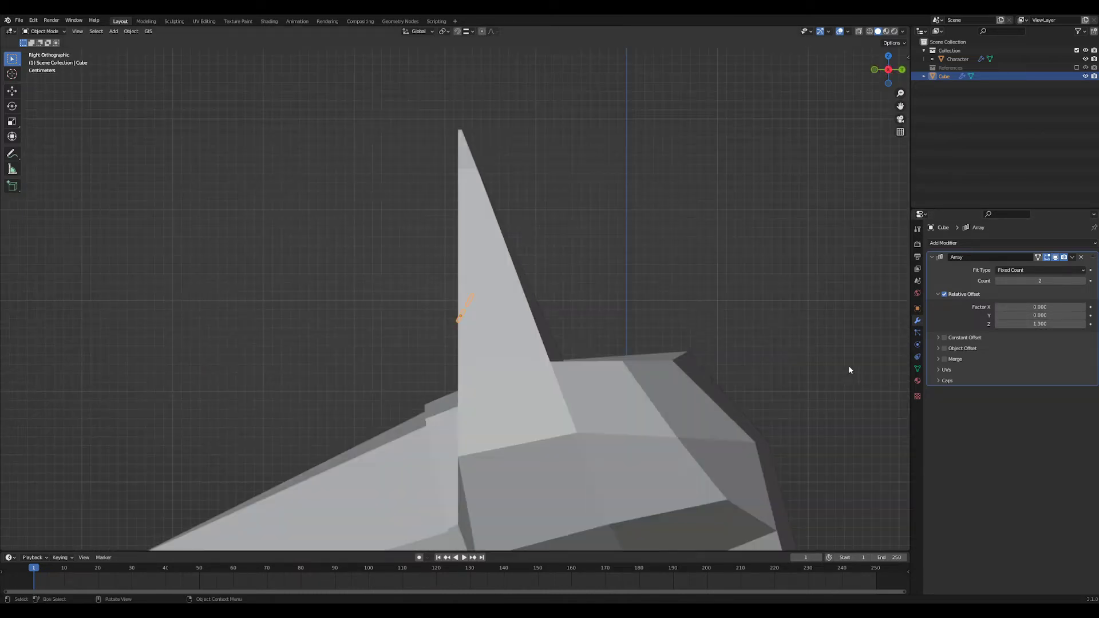
pyautogui.scroll(5, 703, 310)
pyautogui.keyDown('shift'); pyautogui.moveTo(669, 392); pyautogui.dragTo(660, 375, button='middle'); pyautogui.keyUp('shift')
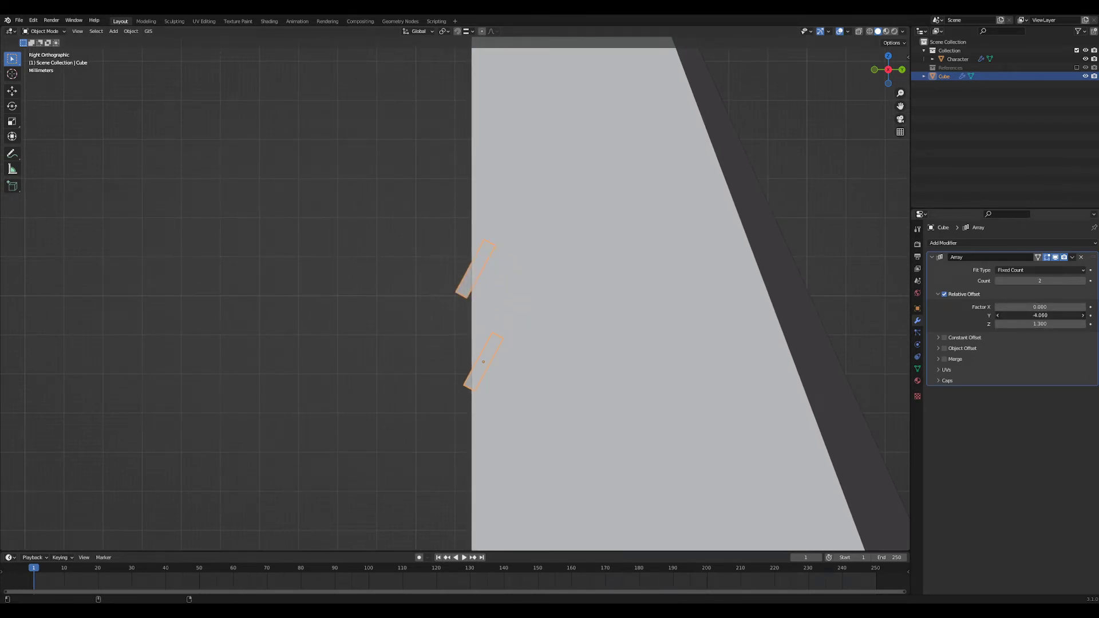
pyautogui.moveTo(1040, 324); pyautogui.dragTo(1096, 314)
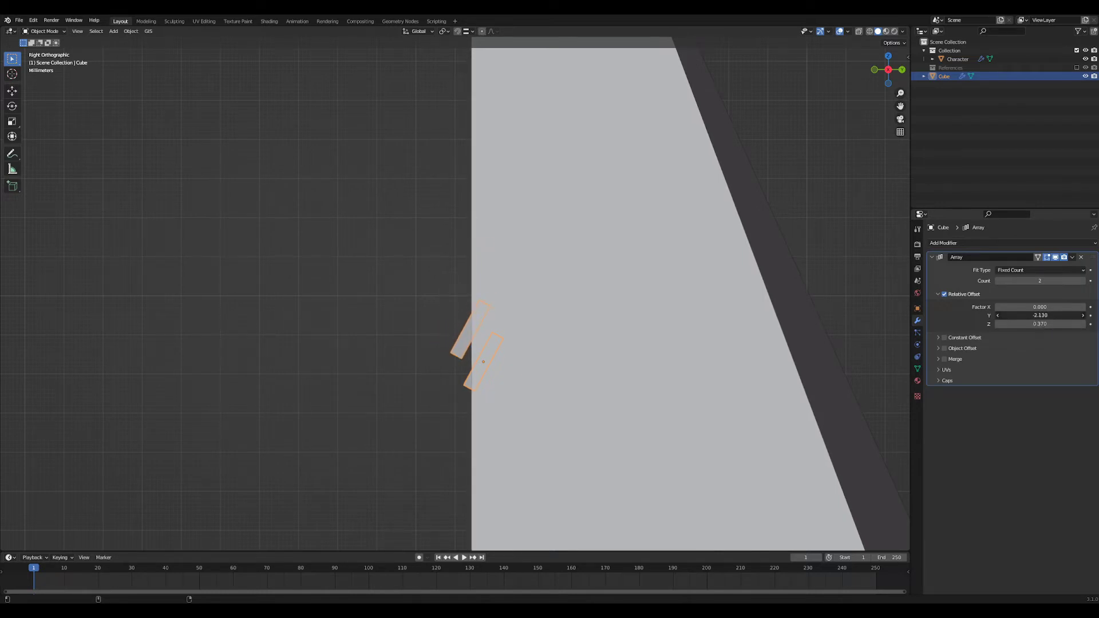
pyautogui.moveTo(1030, 324); pyautogui.dragTo(1045, 324)
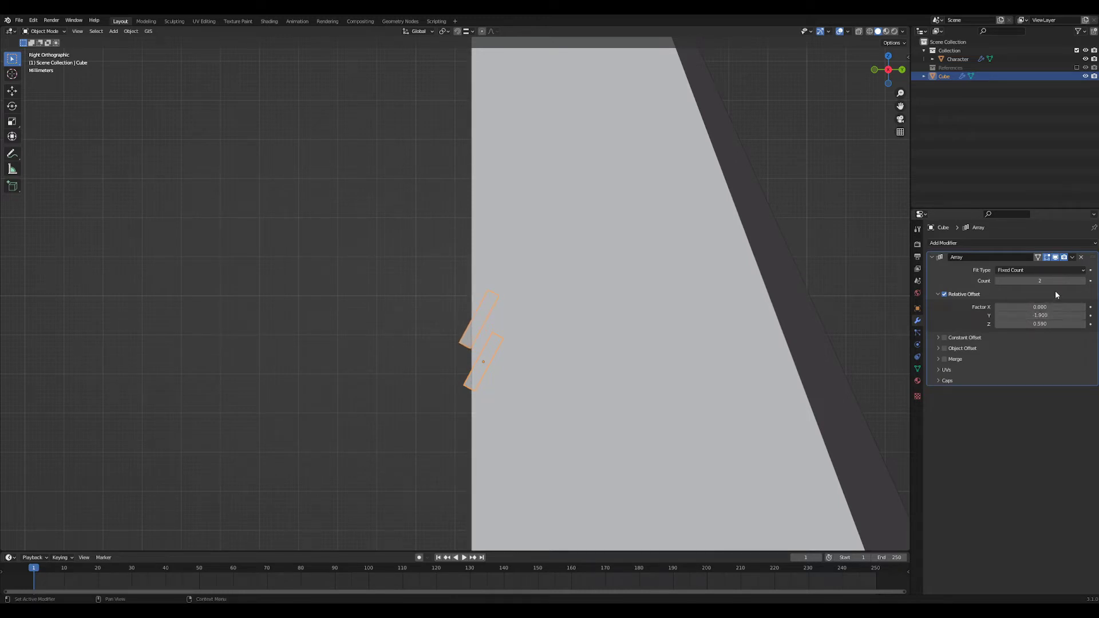
# - Set the slat array's count to 7
pyautogui.click(1083, 281)
pyautogui.click(1084, 281)
pyautogui.click(1084, 281)
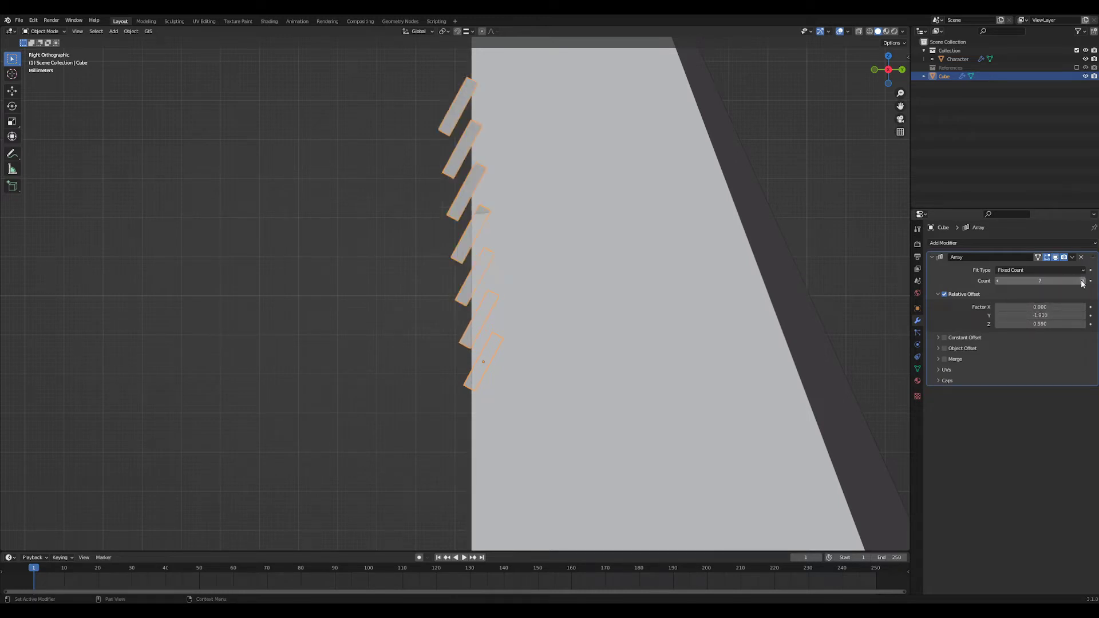
pyautogui.click(1082, 308)
pyautogui.click(1083, 308)
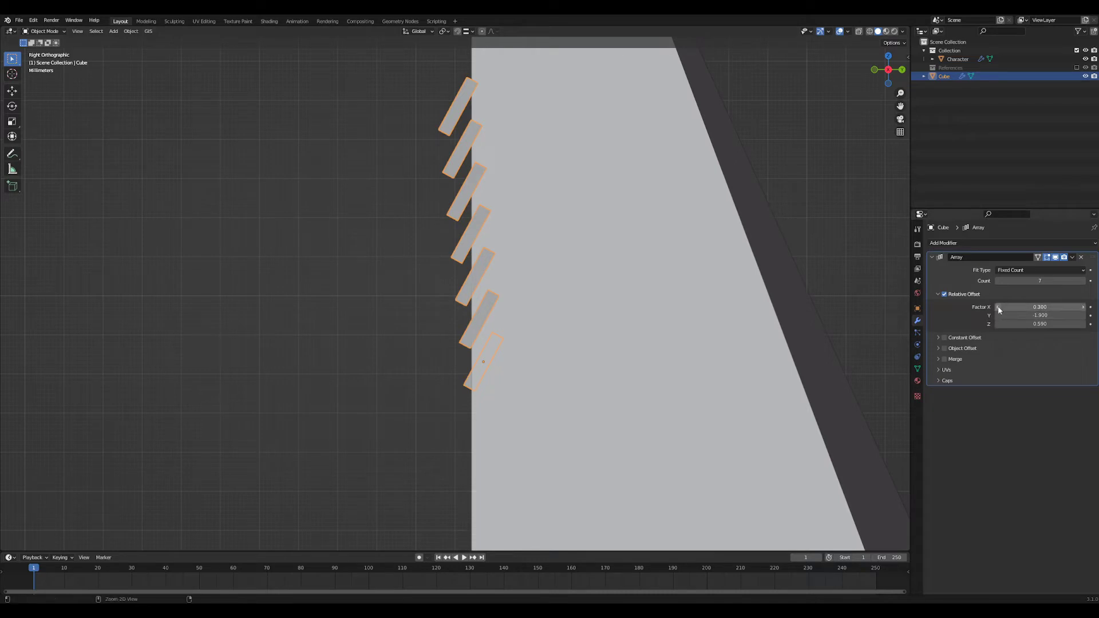
pyautogui.hotkey('ctrl', 'z')
pyautogui.hotkey('ctrl', 'z')
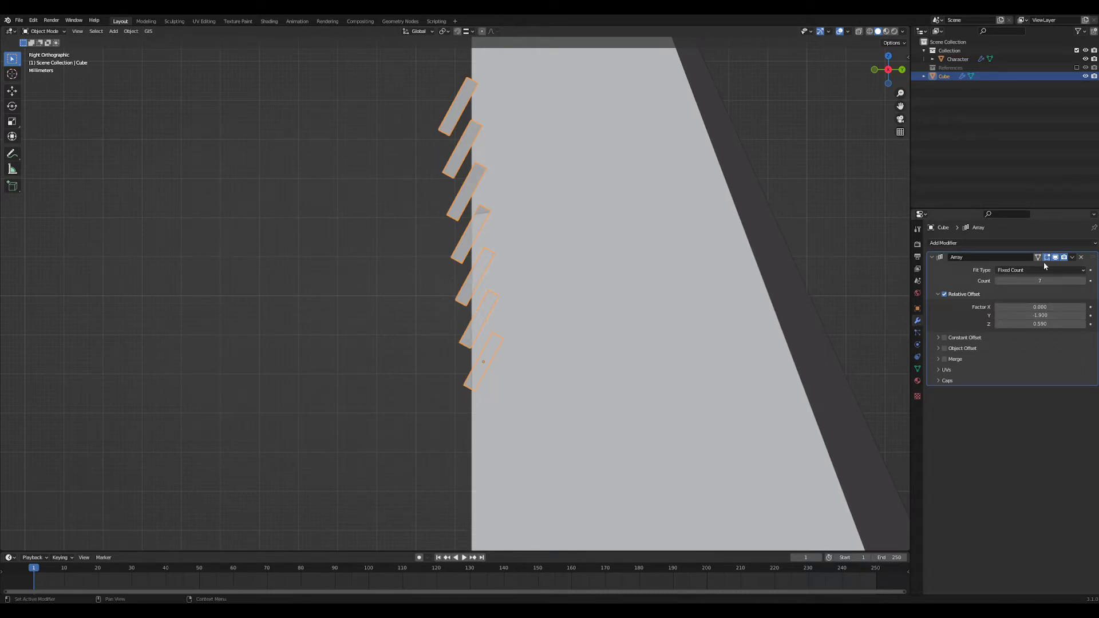
# - Raise the slat array's count to 10
pyautogui.click(1084, 281)
pyautogui.click(1084, 281)
pyautogui.click(1084, 282)
# - Rotate the slat's mesh about the global X axis in Edit Mode to change how the array runs along the ear
pyautogui.moveTo(573, 349)
pyautogui.mouseDown(button='middle')
pyautogui.moveTo(658, 360)
pyautogui.moveTo(587, 362)
pyautogui.mouseUp(button='middle')
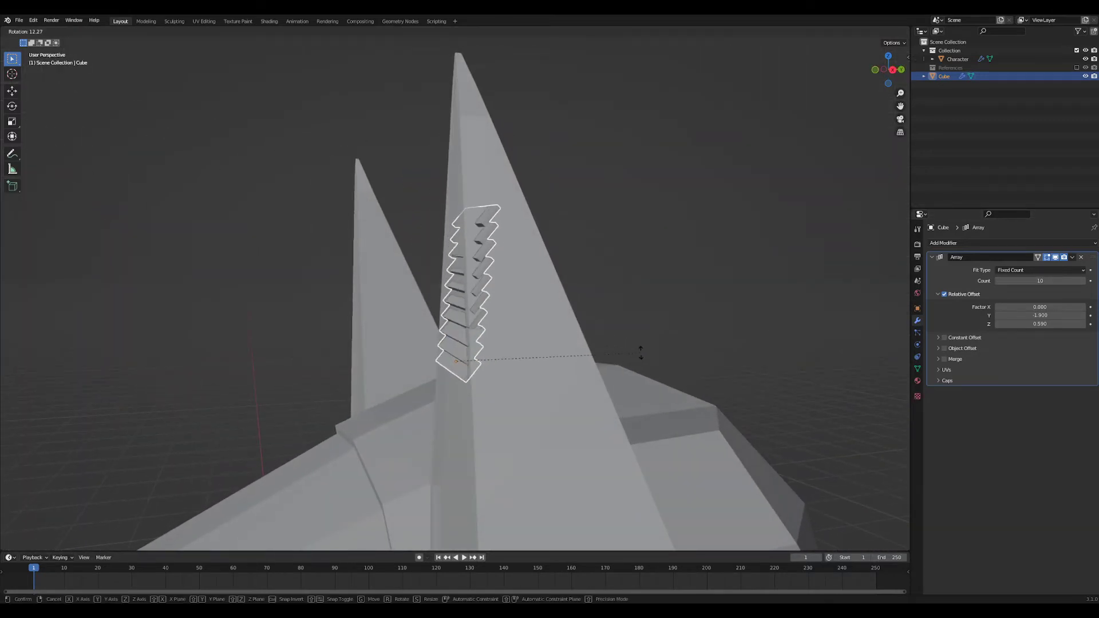
pyautogui.press('Tab')
pyautogui.press('r')
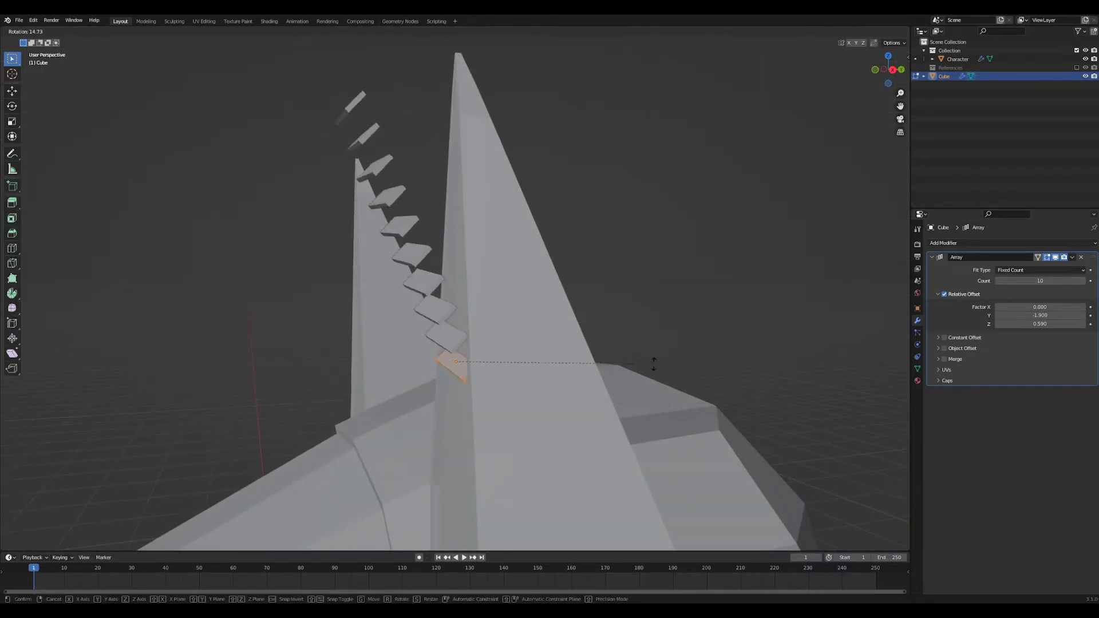
pyautogui.press('x')
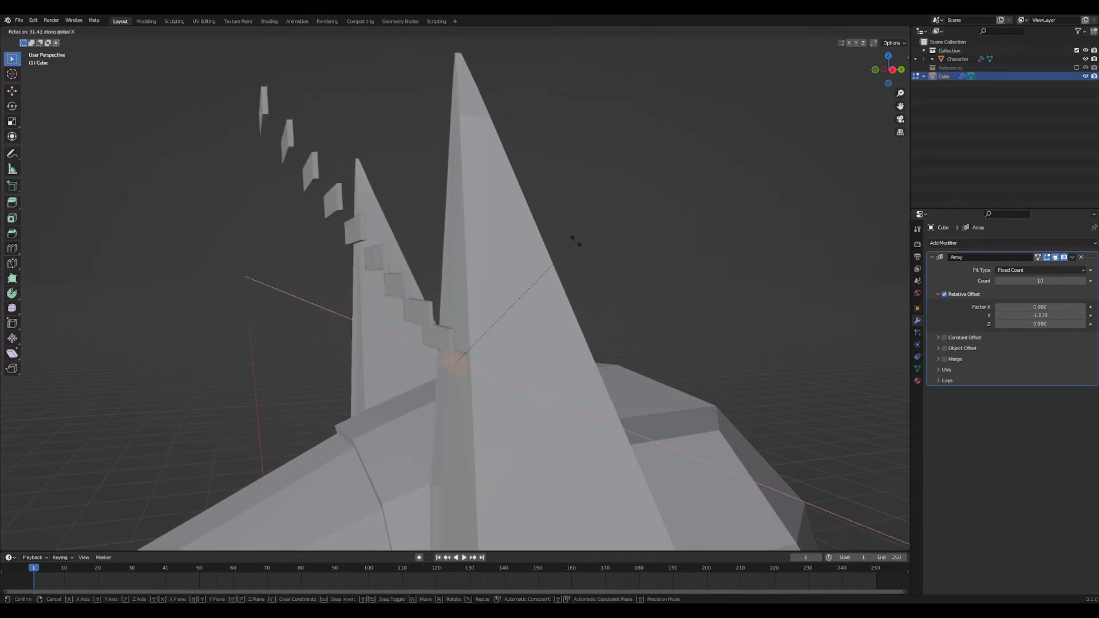
pyautogui.click(559, 336)
pyautogui.moveTo(560, 336); pyautogui.dragTo(655, 326, button='middle')
pyautogui.press('Tab')
# - Delete the slat array object from the ear
pyautogui.moveTo(560, 326); pyautogui.dragTo(587, 273, button='middle')
pyautogui.press('Delete')
pyautogui.scroll(-5, 570, 336)
pyautogui.scroll(-2, 578, 287)
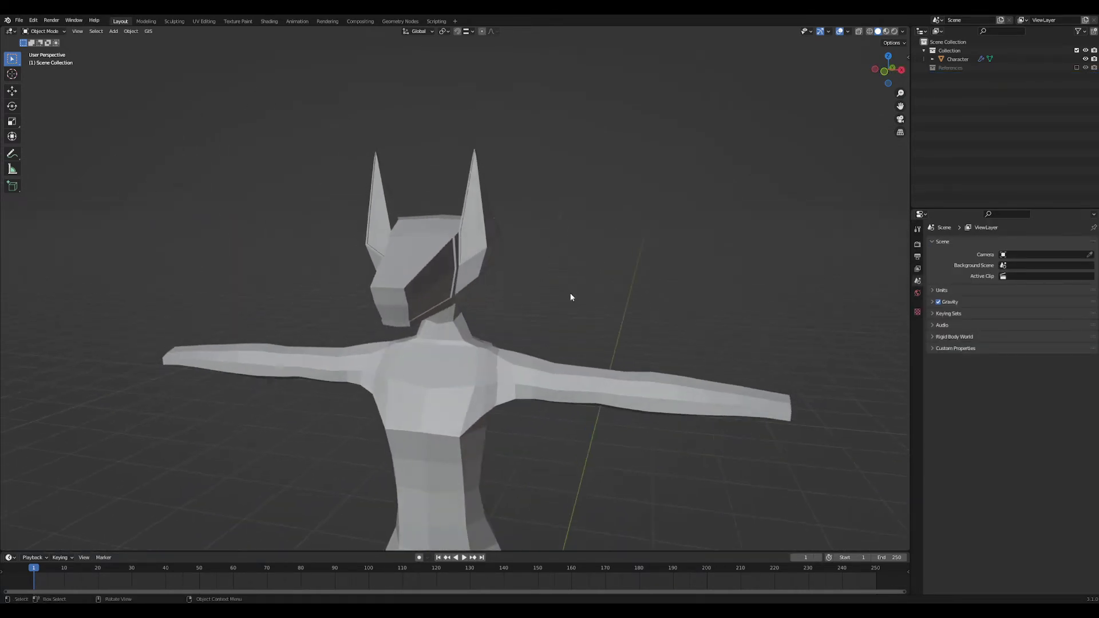
# - In Edit Mode, scale the muzzle's top and side faces to about 0.95 on all axes except Y
pyautogui.click(442, 292)
pyautogui.press('Tab')
pyautogui.scroll(3, 423, 304)
pyautogui.moveTo(397, 301); pyautogui.dragTo(687, 331, button='middle')
pyautogui.scroll(1, 413, 353)
pyautogui.press('3')
pyautogui.click(461, 253)
pyautogui.press('s')
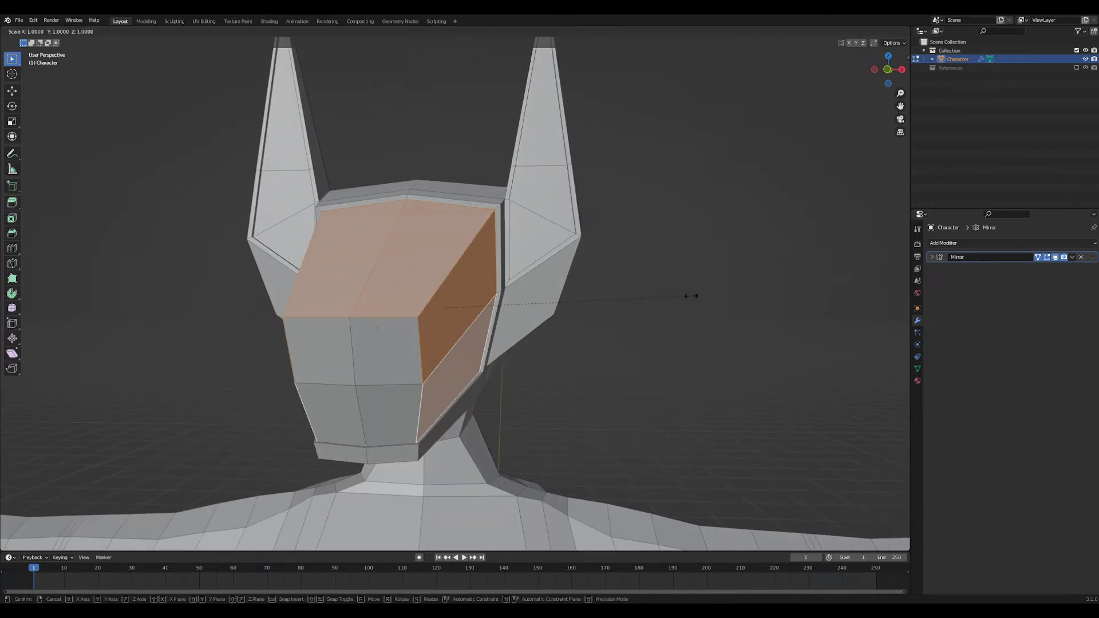
pyautogui.hotkey('shift', 'y')
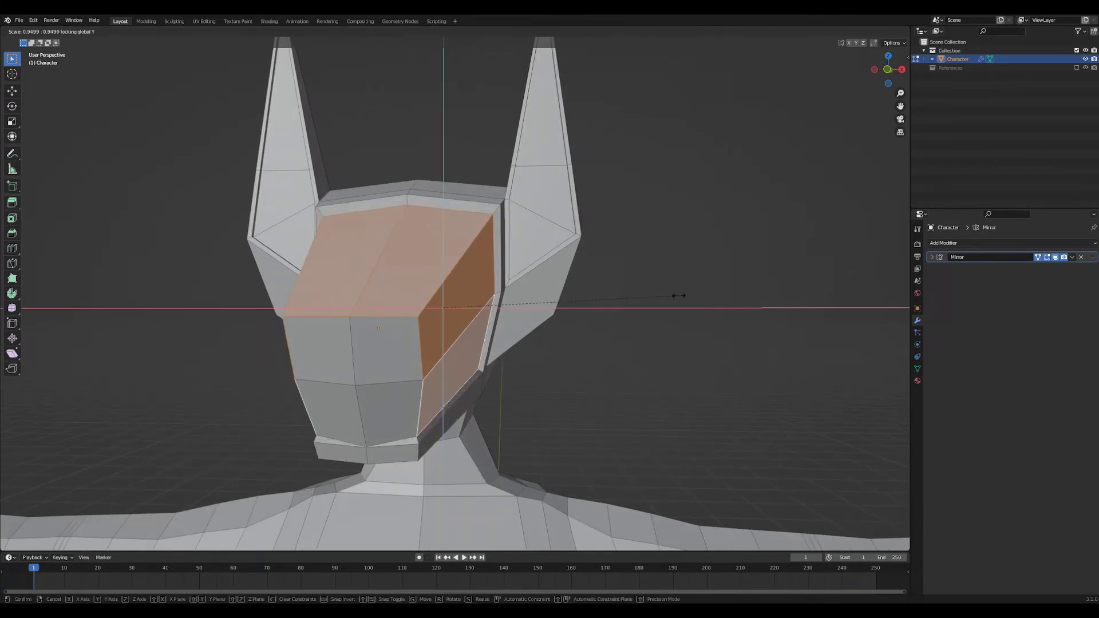
pyautogui.click(675, 298)
# - Scale the same muzzle faces along the X axis to adjust the muzzle's width
pyautogui.moveTo(675, 298); pyautogui.dragTo(553, 328, button='middle')
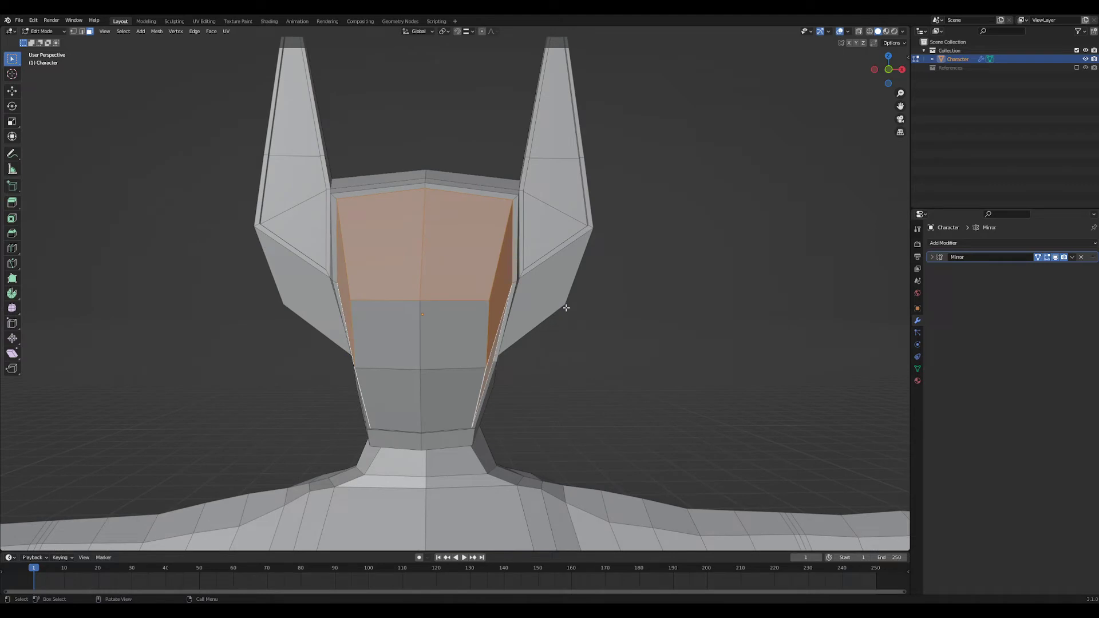
pyautogui.press('s')
pyautogui.press('x')
pyautogui.click(618, 305)
# - Adjust the height of the muzzle's top face by moving it along the Z axis
pyautogui.moveTo(619, 306); pyautogui.dragTo(524, 328, button='middle')
pyautogui.keyDown('shift'); pyautogui.moveTo(451, 360); pyautogui.dragTo(486, 412, button='middle'); pyautogui.keyUp('shift')
pyautogui.click(410, 276)
pyautogui.moveTo(410, 275); pyautogui.dragTo(507, 285, button='middle')
pyautogui.press('g')
pyautogui.press('z')
pyautogui.click(547, 284)
# - Move the rear edge vertices of the muzzle's side faces inward along X by about 0.012 m
pyautogui.click(505, 287)
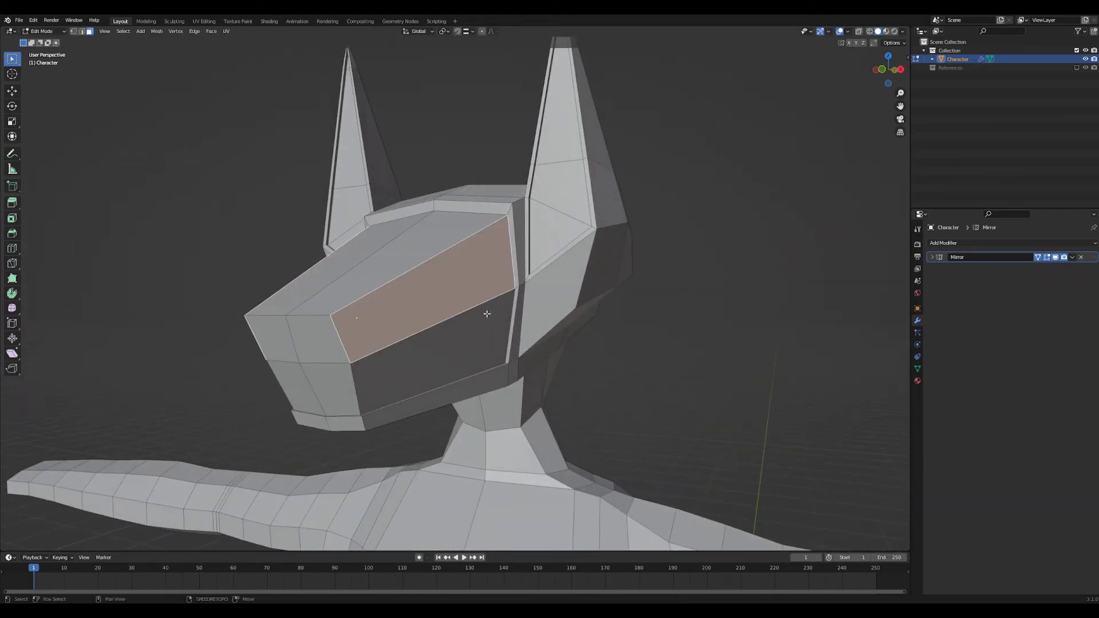
pyautogui.keyDown('shift'); pyautogui.click(485, 316); pyautogui.keyUp('shift')
pyautogui.moveTo(478, 321); pyautogui.dragTo(493, 327, button='middle')
pyautogui.press('1')
pyautogui.click(506, 220)
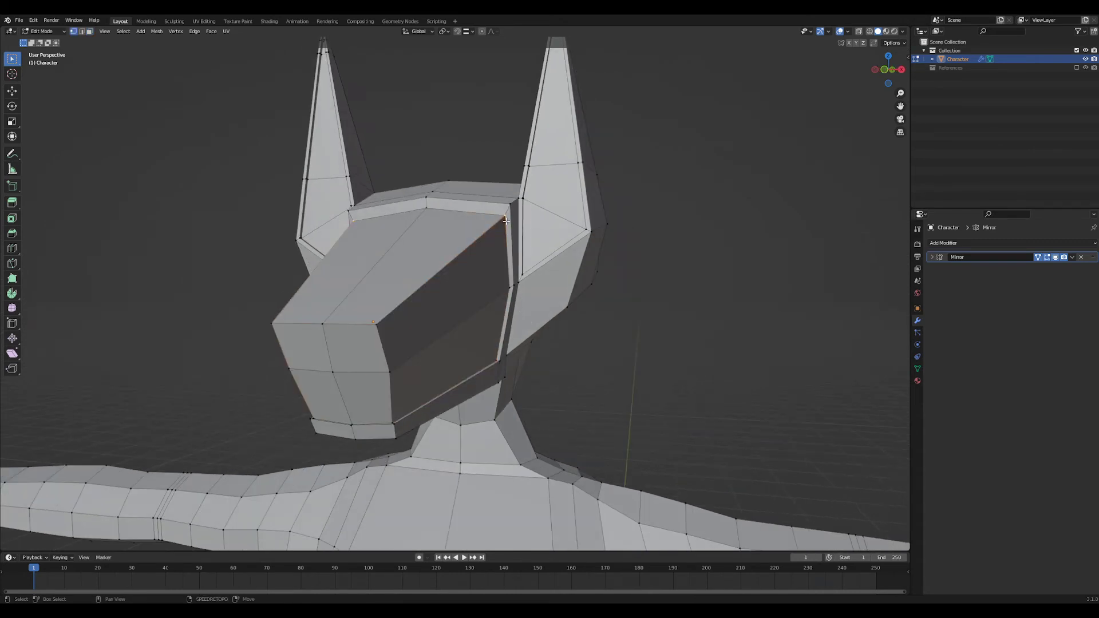
pyautogui.moveTo(509, 339); pyautogui.dragTo(551, 322, button='middle')
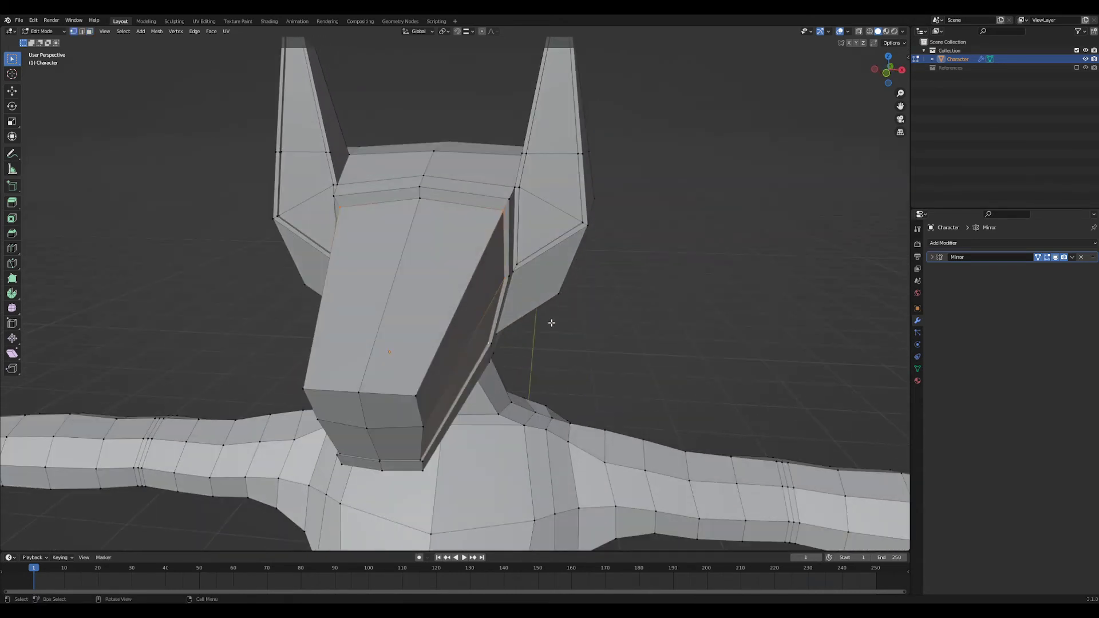
pyautogui.press('g')
pyautogui.press('x')
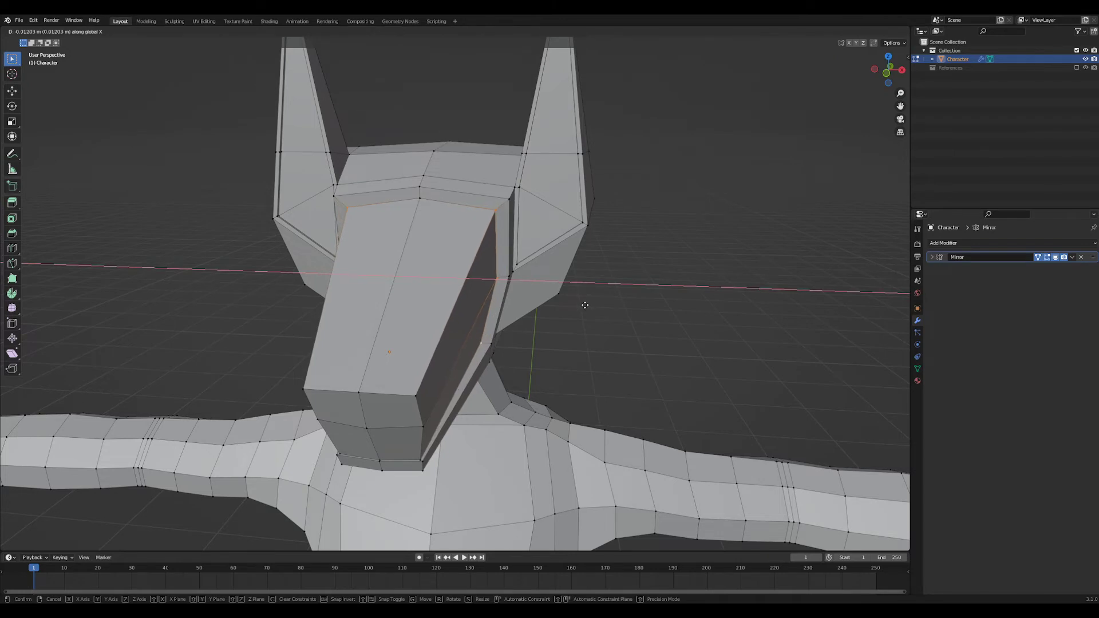
pyautogui.click(586, 305)
pyautogui.moveTo(584, 304); pyautogui.dragTo(521, 436, button='middle')
pyautogui.scroll(4, 470, 368)
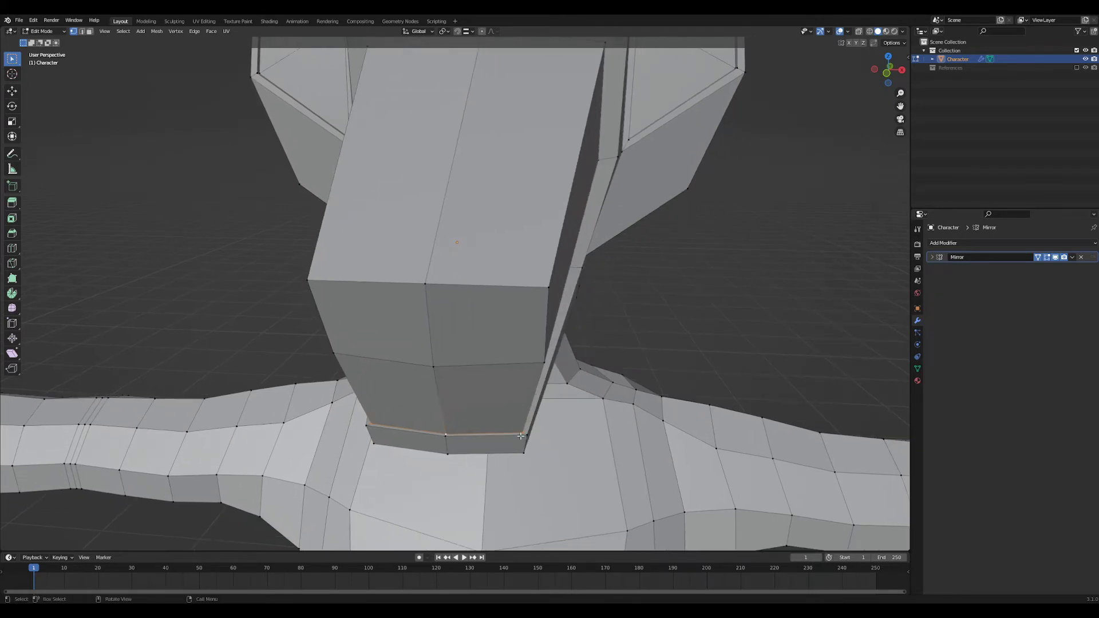
pyautogui.press('s')
pyautogui.press('x')
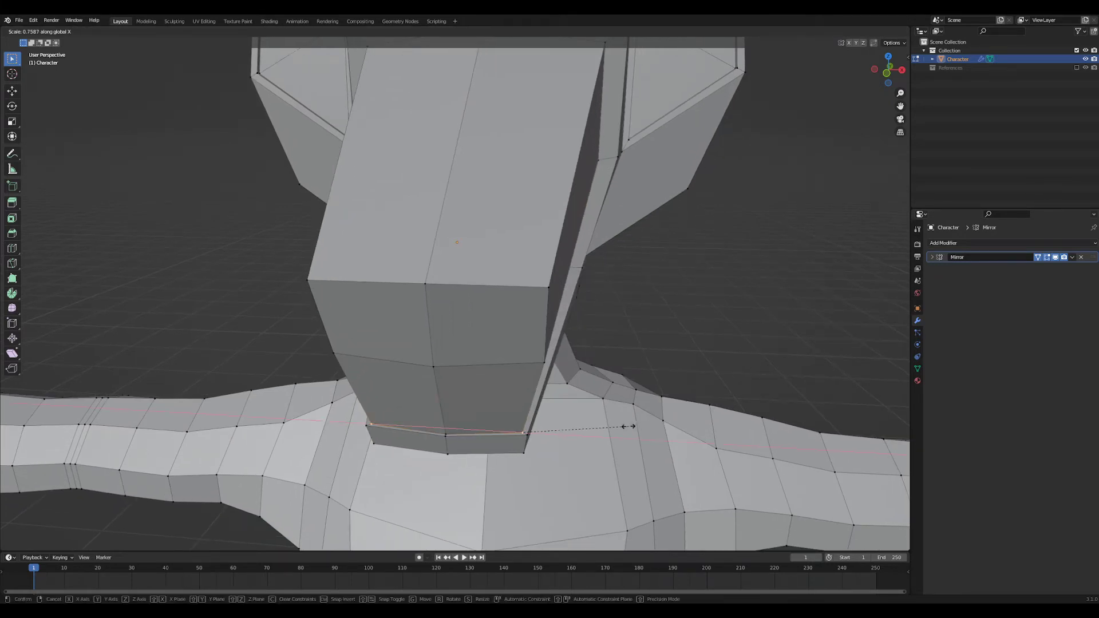
pyautogui.rightClick(628, 425)
pyautogui.press('g')
pyautogui.press('x')
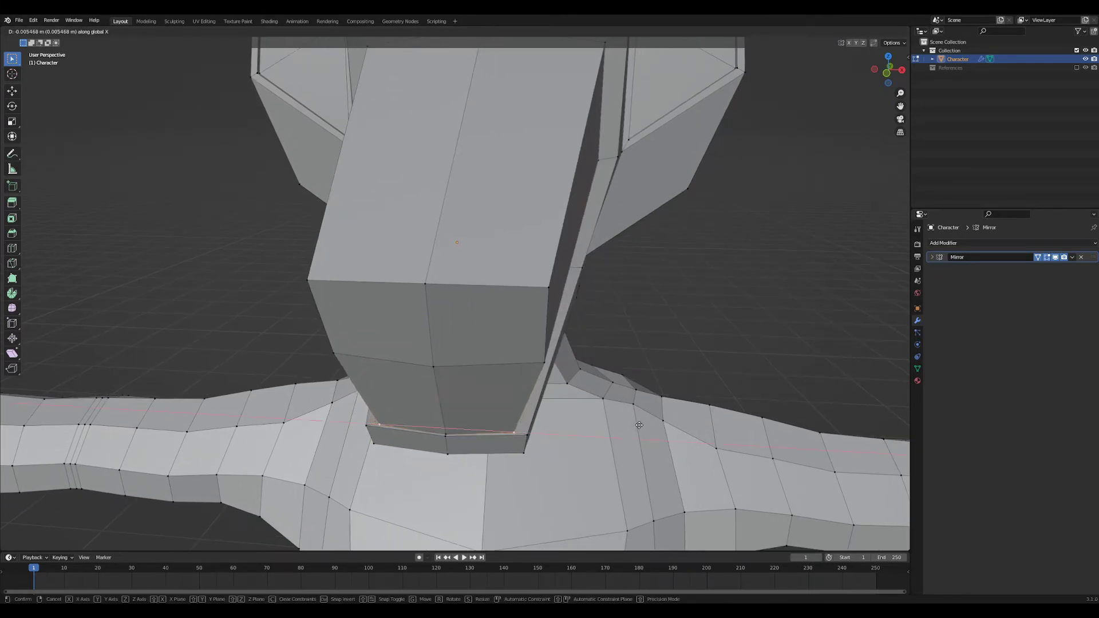
pyautogui.rightClick(639, 425)
# - Move the muzzle's lower front corner vertex inward along X, just above the jaw, and nudge it along Z
pyautogui.moveTo(639, 425)
pyautogui.mouseDown(button='middle')
pyautogui.moveTo(616, 415)
pyautogui.moveTo(633, 410)
pyautogui.mouseUp(button='middle')
pyautogui.press('g')
pyautogui.press('x')
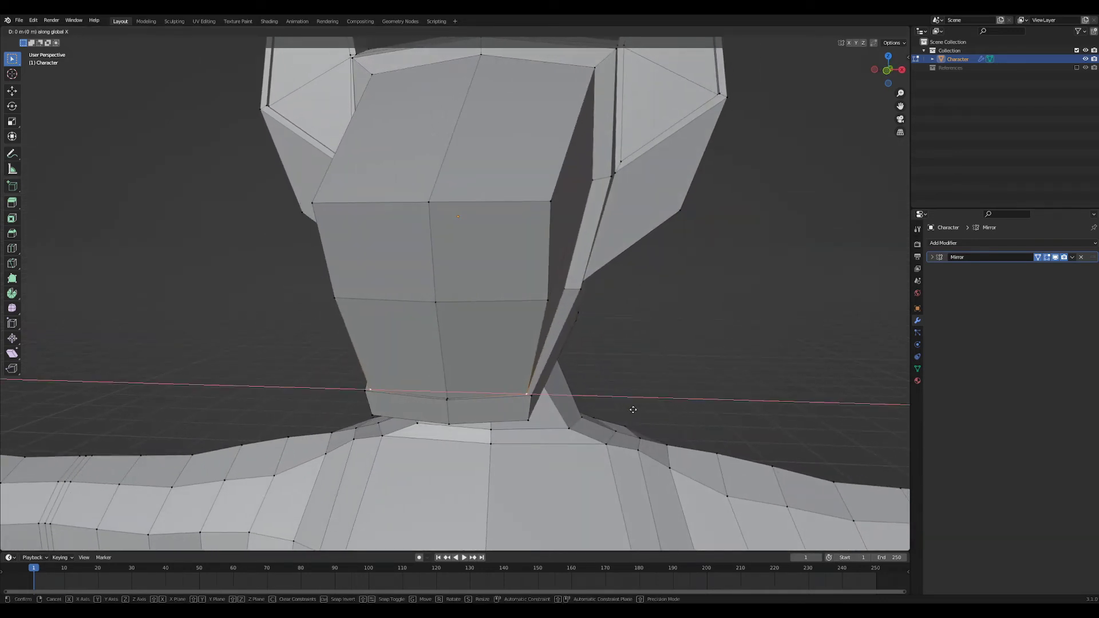
pyautogui.click(616, 412)
pyautogui.moveTo(614, 412); pyautogui.dragTo(621, 405, button='middle')
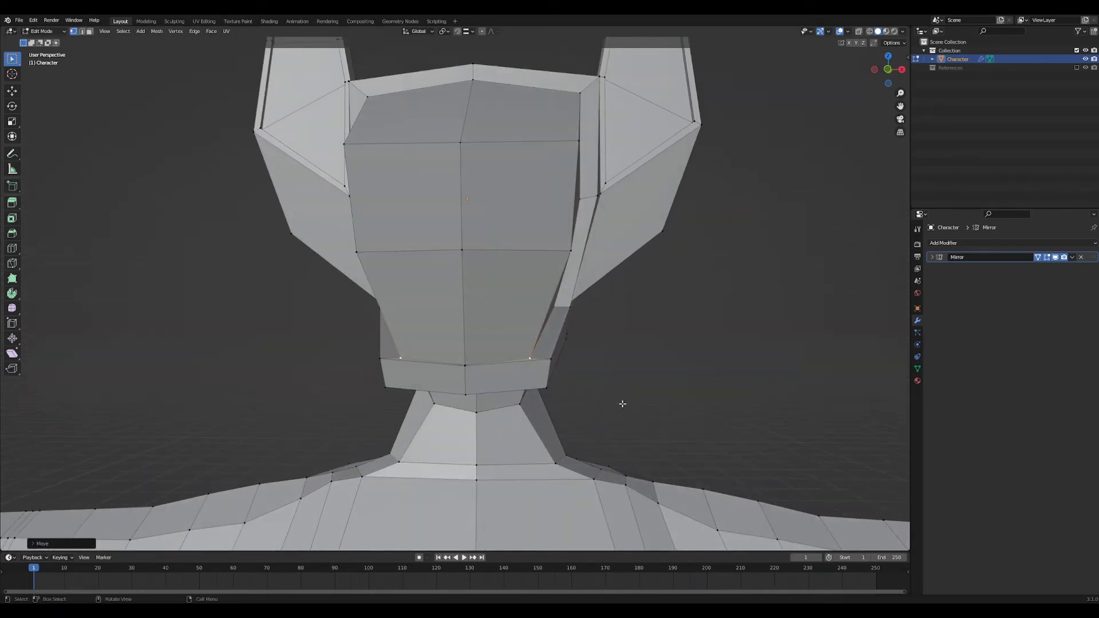
pyautogui.press('g')
pyautogui.press('z')
pyautogui.click(621, 402)
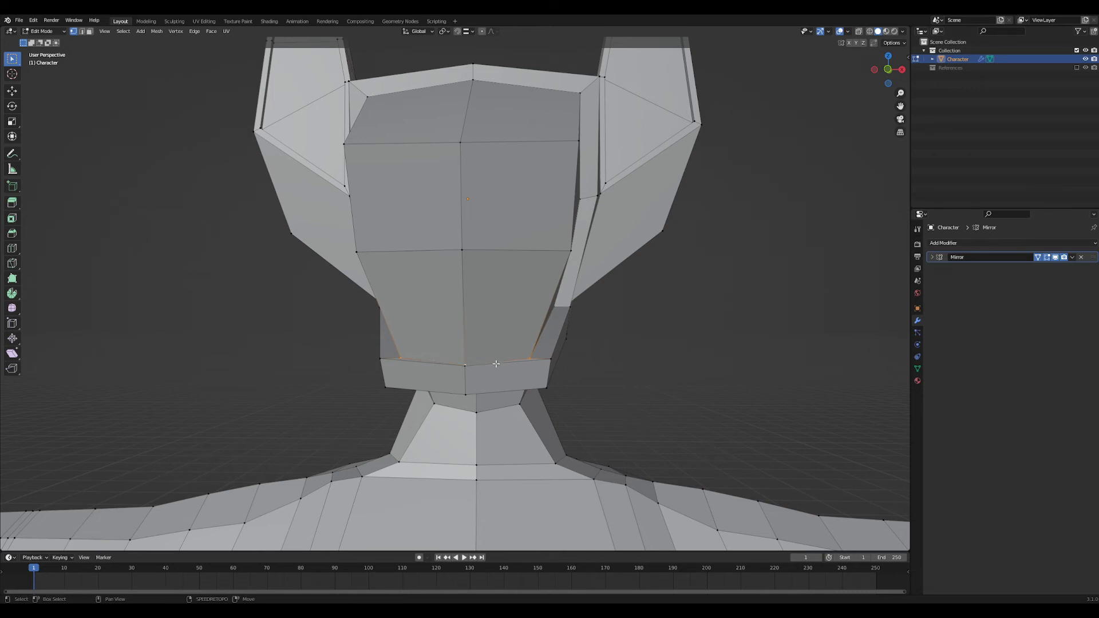
# - Shift the muzzle's lower front corner vertex back along Y and fine-tune its position in the right orthographic view
pyautogui.moveTo(496, 363); pyautogui.dragTo(456, 372, button='middle')
pyautogui.press('g')
pyautogui.press('y')
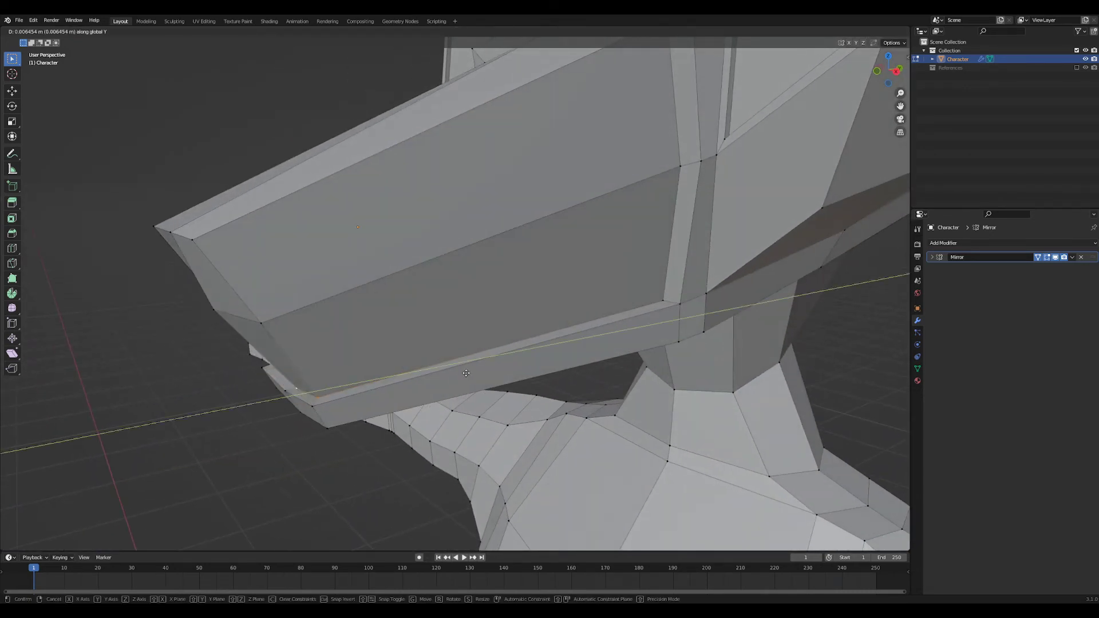
pyautogui.click(470, 373)
pyautogui.press('`')
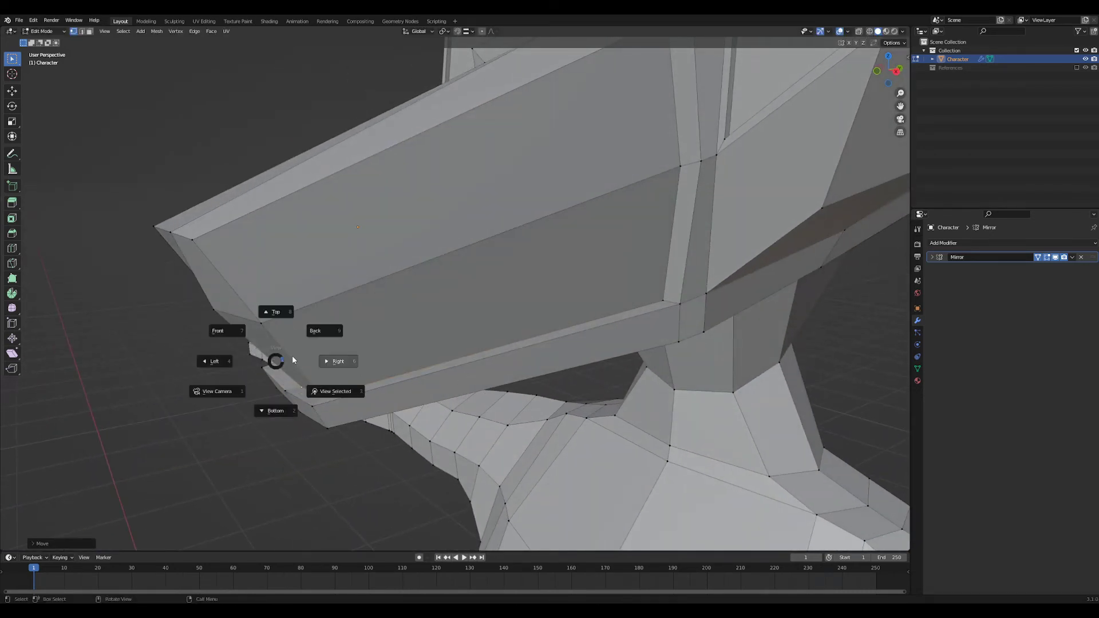
pyautogui.click(326, 360)
pyautogui.press('g')
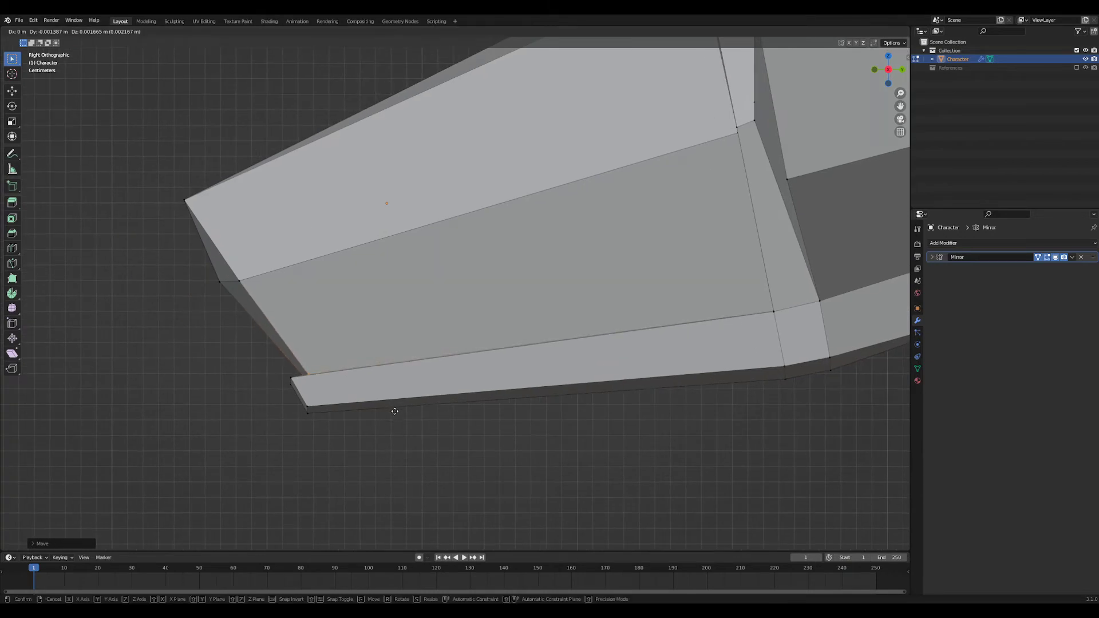
pyautogui.click(395, 412)
pyautogui.moveTo(395, 413); pyautogui.dragTo(320, 406, button='middle')
pyautogui.click(412, 415)
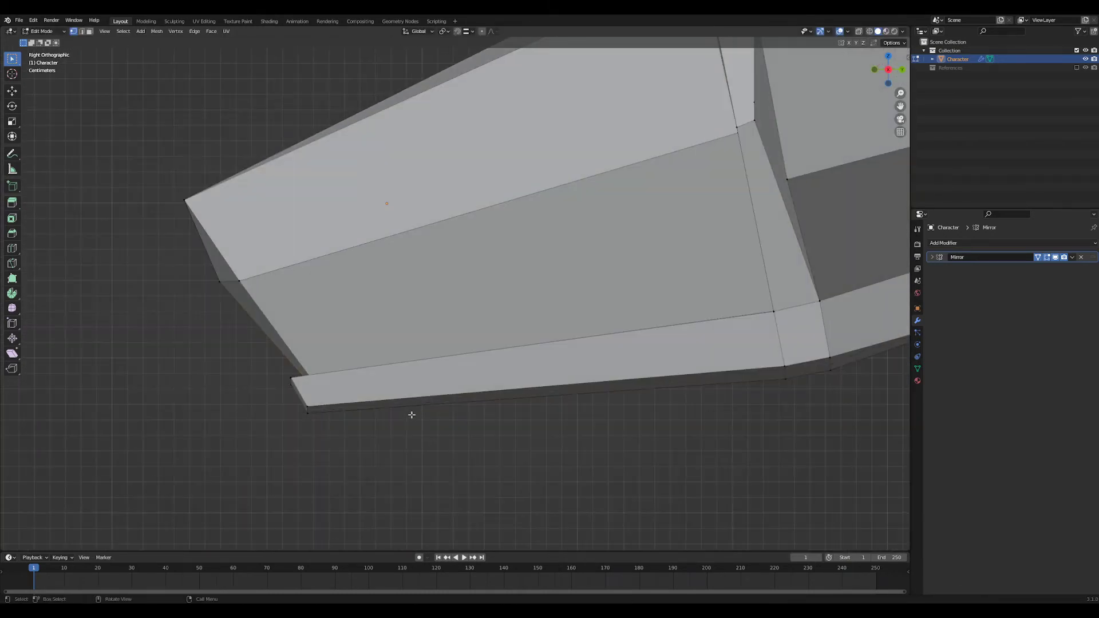
pyautogui.press('g')
pyautogui.click(412, 406)
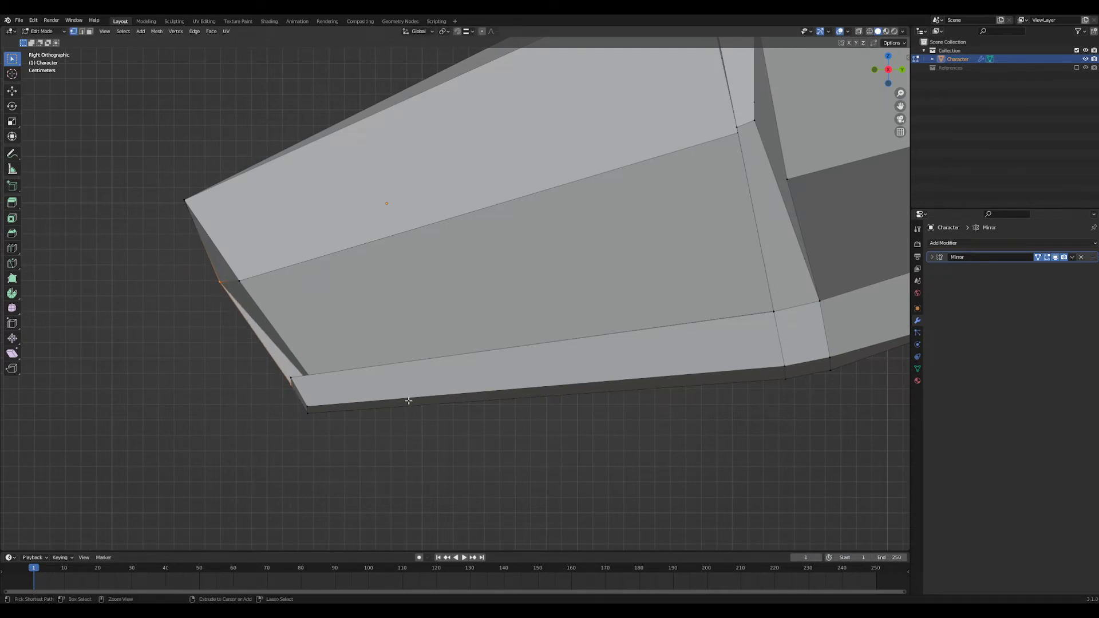
pyautogui.hotkey('ctrl', 'z')
# - Raise the centre vertex of the muzzle's lower front edge along Z by about 0.003 m, plus about 0.001 m in front view
pyautogui.press('g')
pyautogui.press('z')
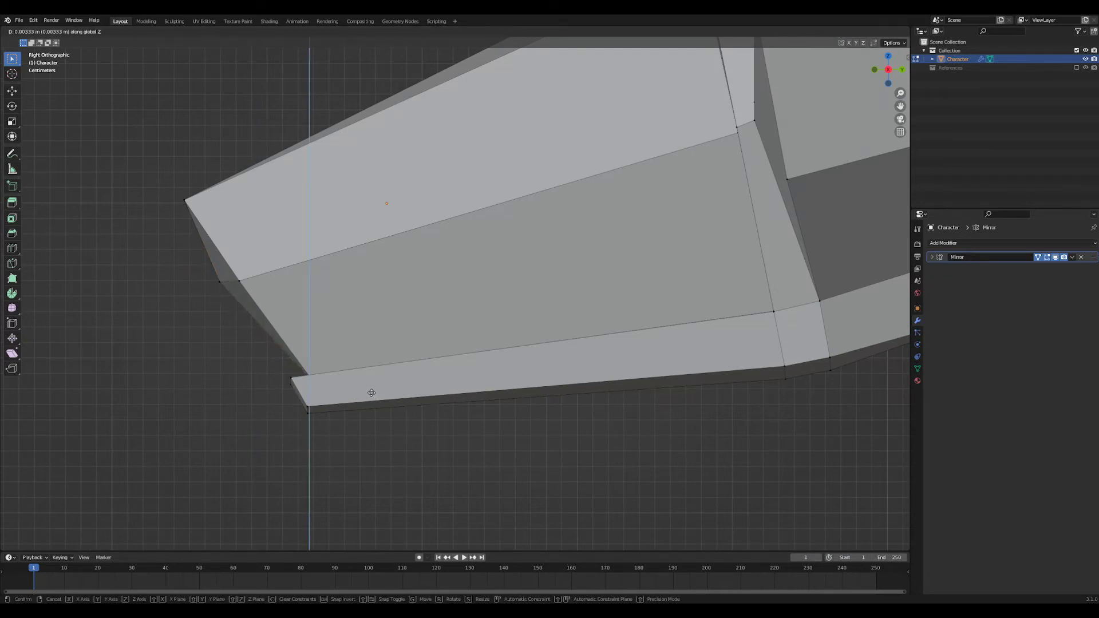
pyautogui.click(372, 392)
pyautogui.moveTo(371, 392); pyautogui.dragTo(417, 414, button='middle')
pyautogui.press('`')
pyautogui.click(324, 370)
pyautogui.press('g')
pyautogui.press('z')
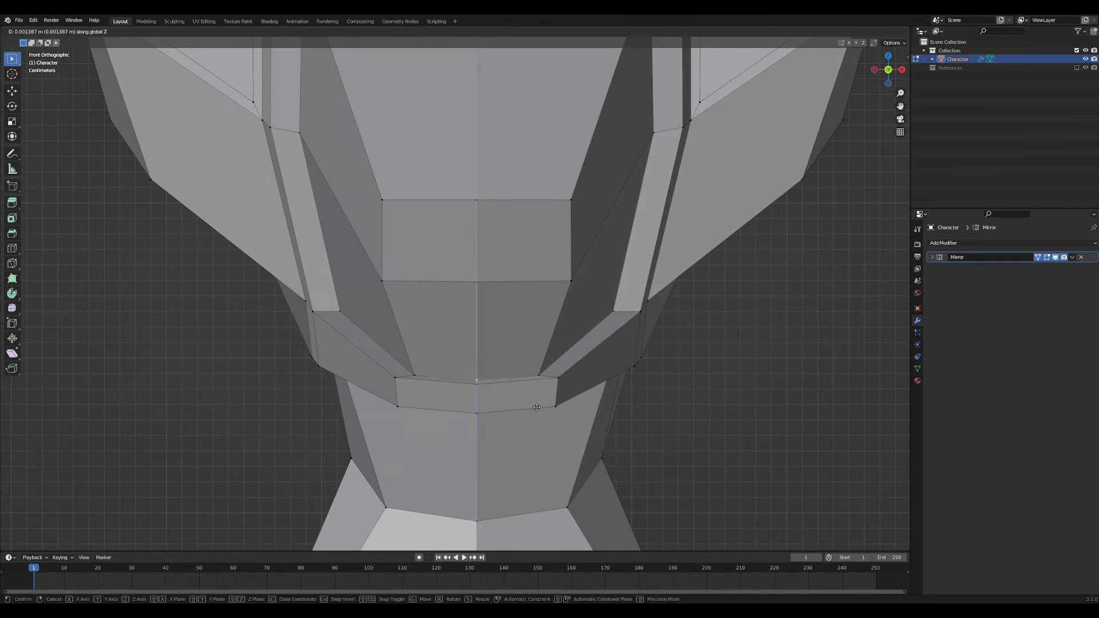
pyautogui.click(536, 408)
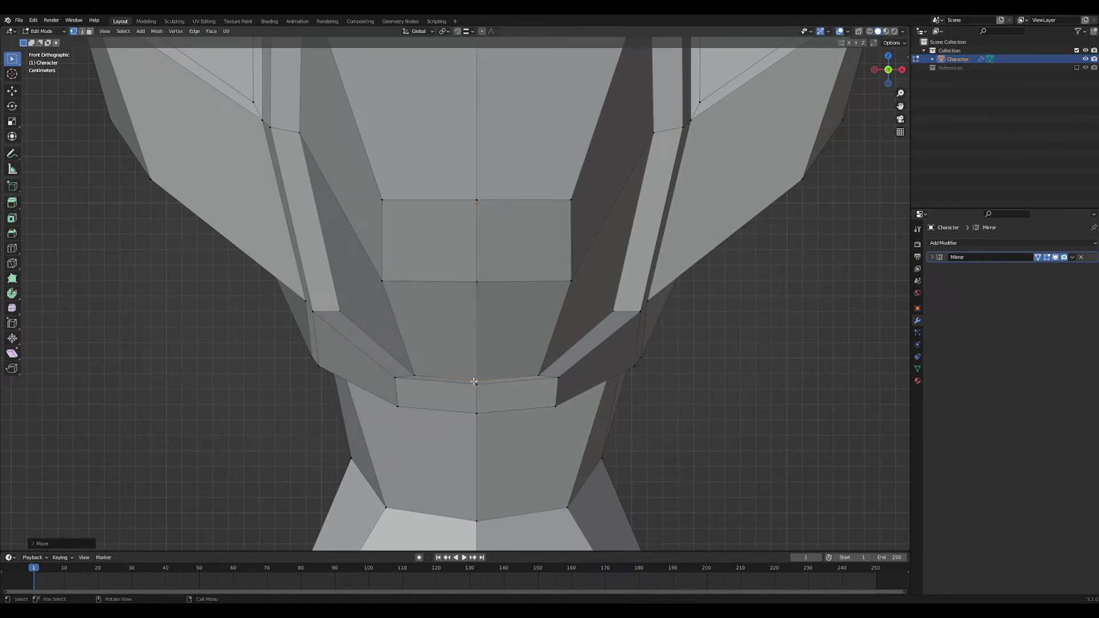
# - Lower the centre vertices of the muzzle's bottom edge and jaw along Z by about 0.007 m to form a point
pyautogui.press('g')
pyautogui.press('z')
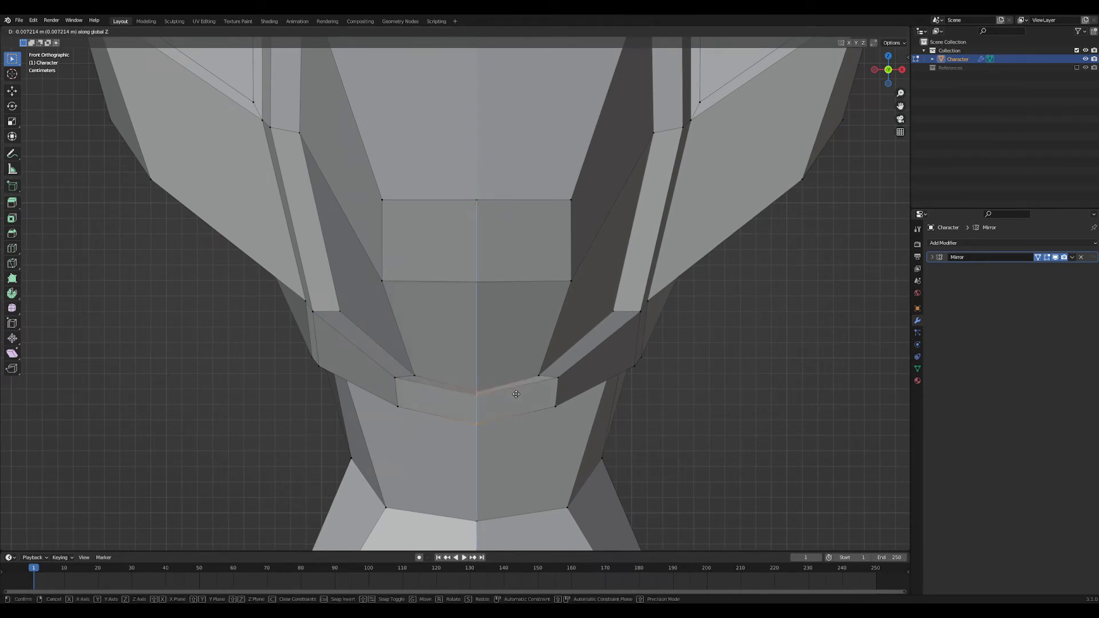
pyautogui.click(517, 395)
pyautogui.moveTo(516, 394); pyautogui.dragTo(495, 331, button='middle')
pyautogui.press('Tab')
pyautogui.press('Tab')
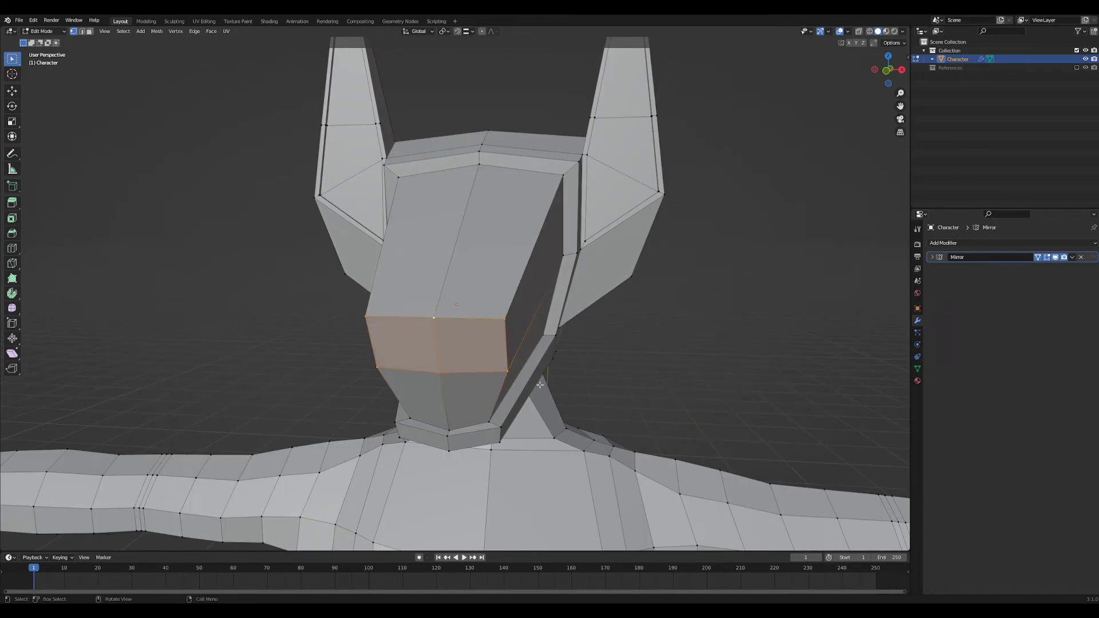
# - Narrow the upper front faces of the muzzle tip by scaling them along X
pyautogui.press('s')
pyautogui.press('x')
pyautogui.click(590, 352)
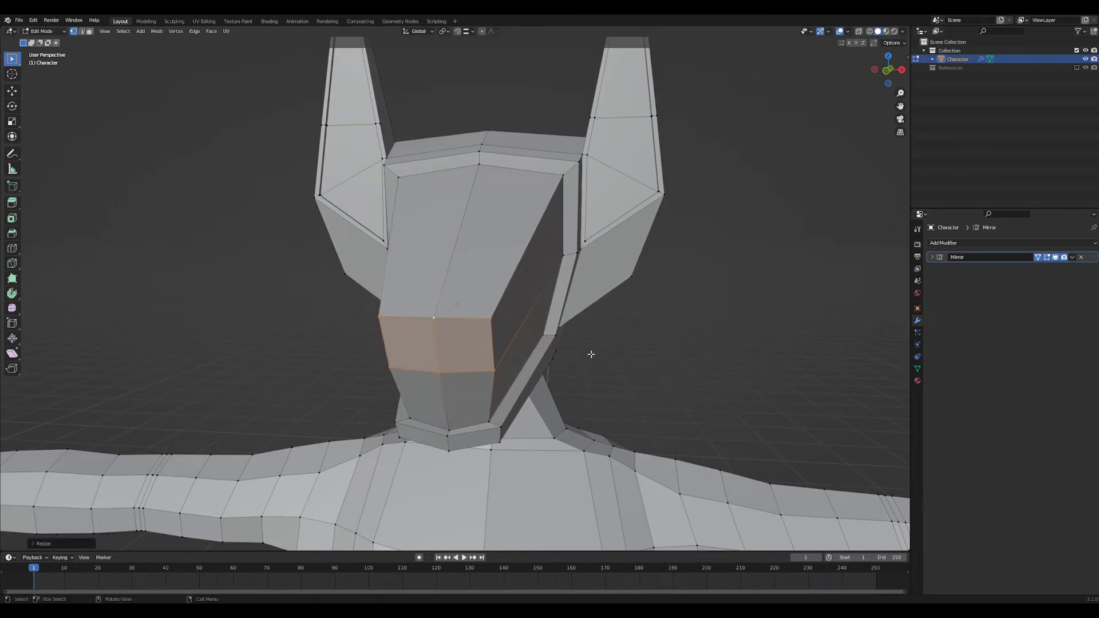
# - Move the middle centre vertex of the muzzle's front along Y and return to Object Mode
pyautogui.moveTo(589, 351); pyautogui.dragTo(449, 371, button='middle')
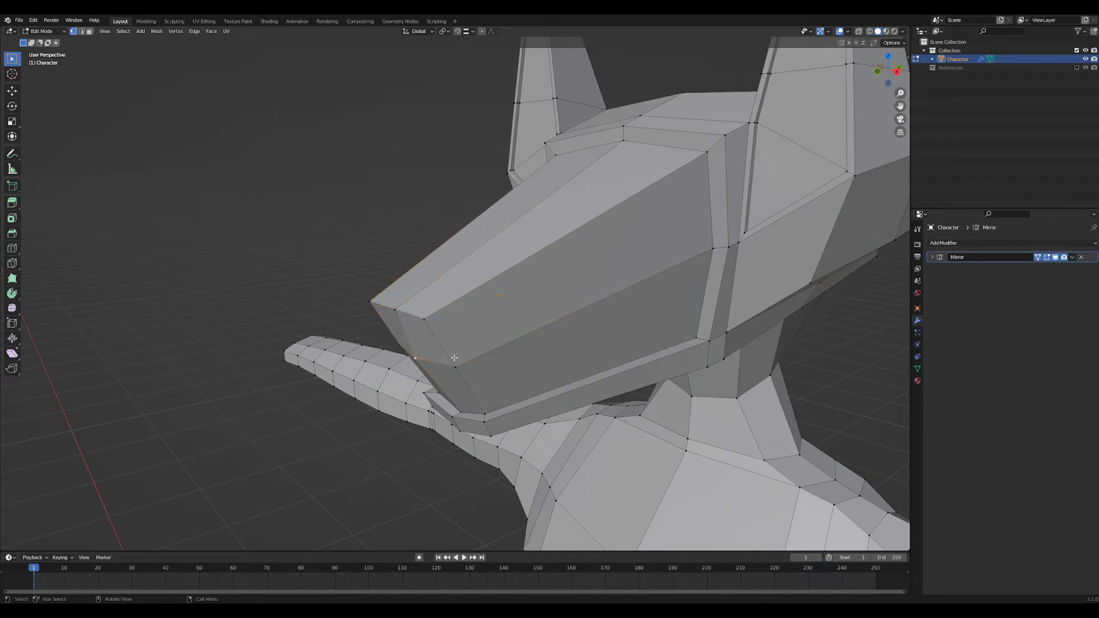
pyautogui.press('g')
pyautogui.press('y')
pyautogui.click(473, 243)
pyautogui.press('Tab')
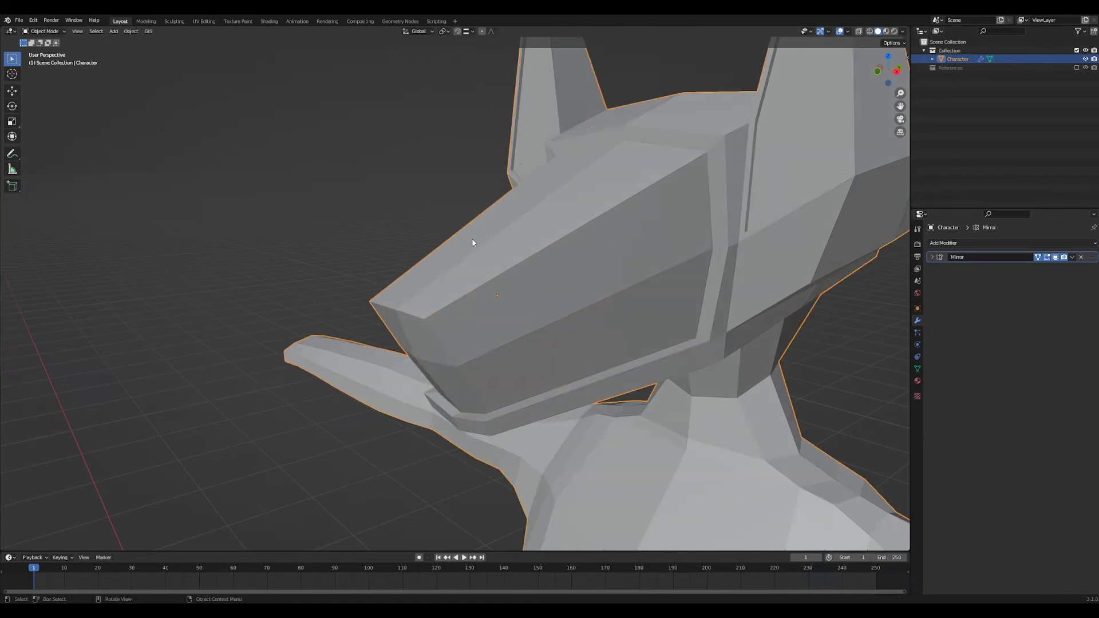
# - Examine the head and neck shape from the side, back, front and below
pyautogui.scroll(-7, 473, 242)
pyautogui.moveTo(491, 433); pyautogui.dragTo(469, 446, button='middle')
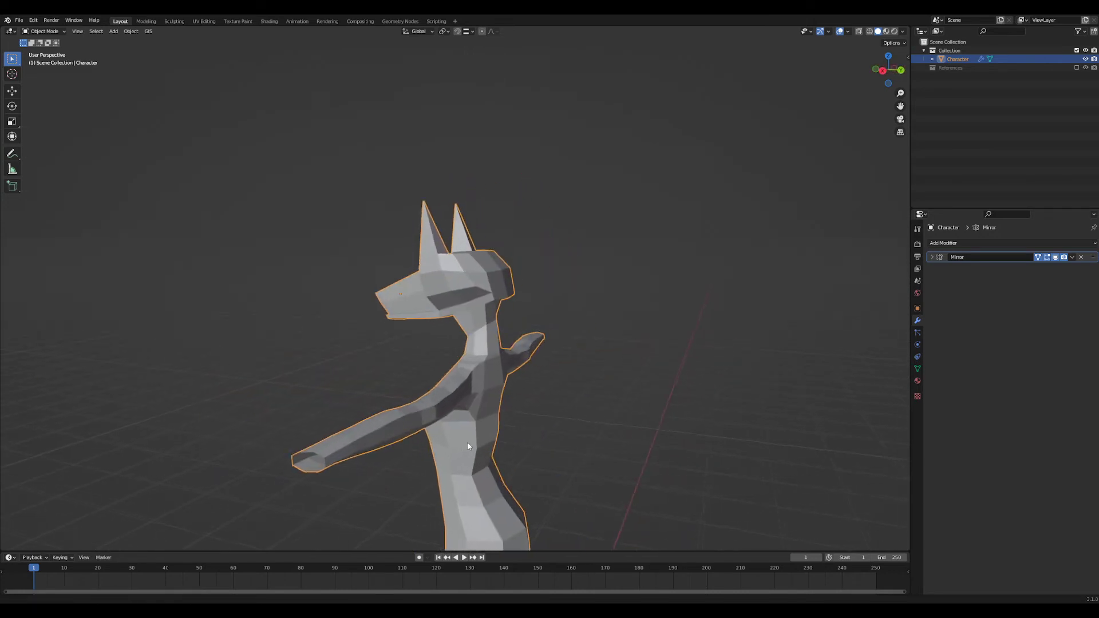
pyautogui.scroll(4, 584, 310)
pyautogui.moveTo(555, 410); pyautogui.dragTo(497, 393, button='middle')
pyautogui.scroll(2, 549, 362)
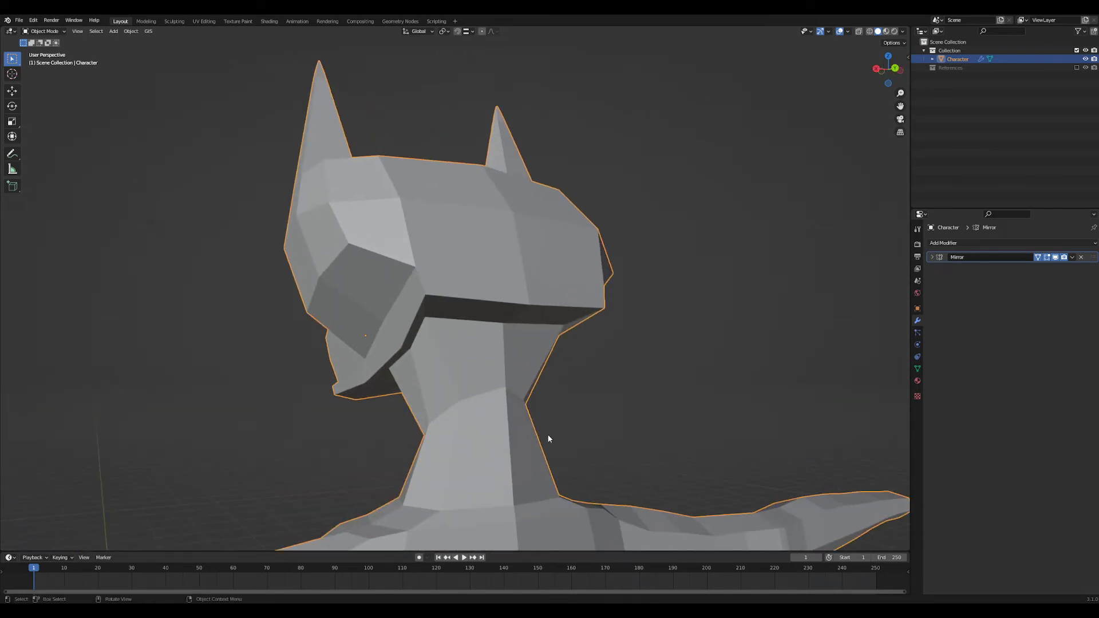
pyautogui.moveTo(547, 439); pyautogui.dragTo(449, 424, button='middle')
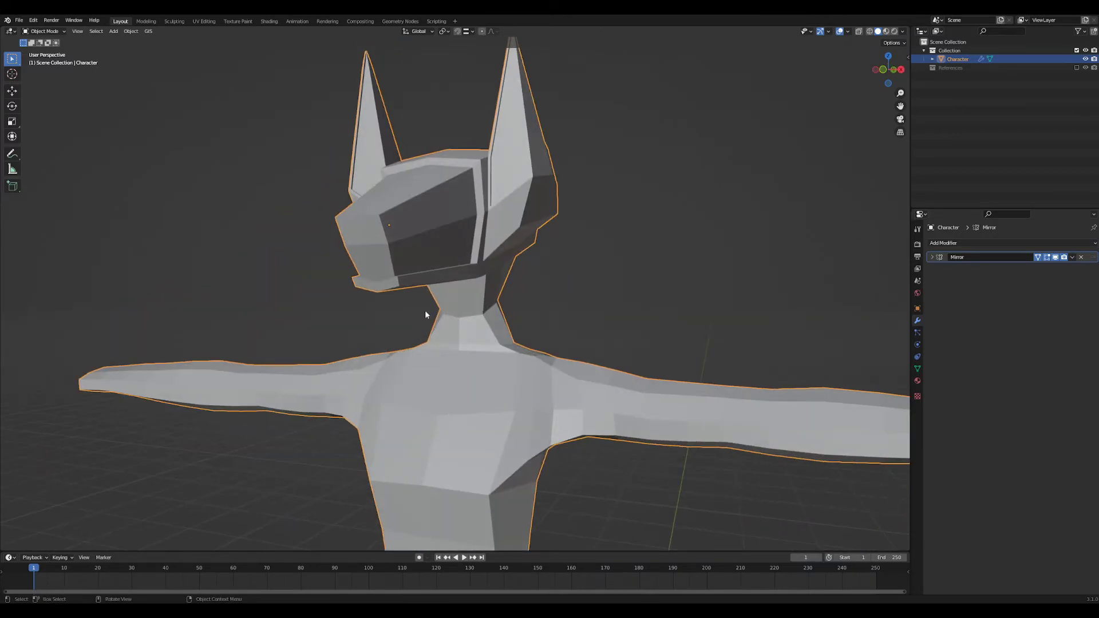
pyautogui.moveTo(477, 313); pyautogui.dragTo(465, 344, button='middle')
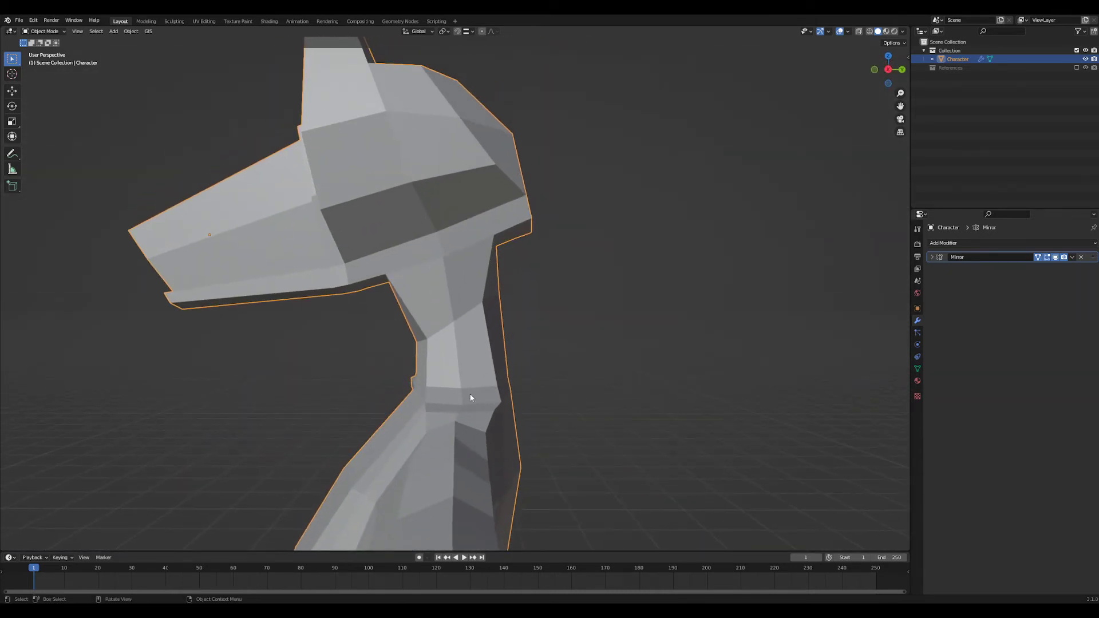
pyautogui.moveTo(471, 397); pyautogui.dragTo(473, 331, button='middle')
# - Separate the neck's two face loops from the character mesh into their own object and select that object
pyautogui.press('Tab')
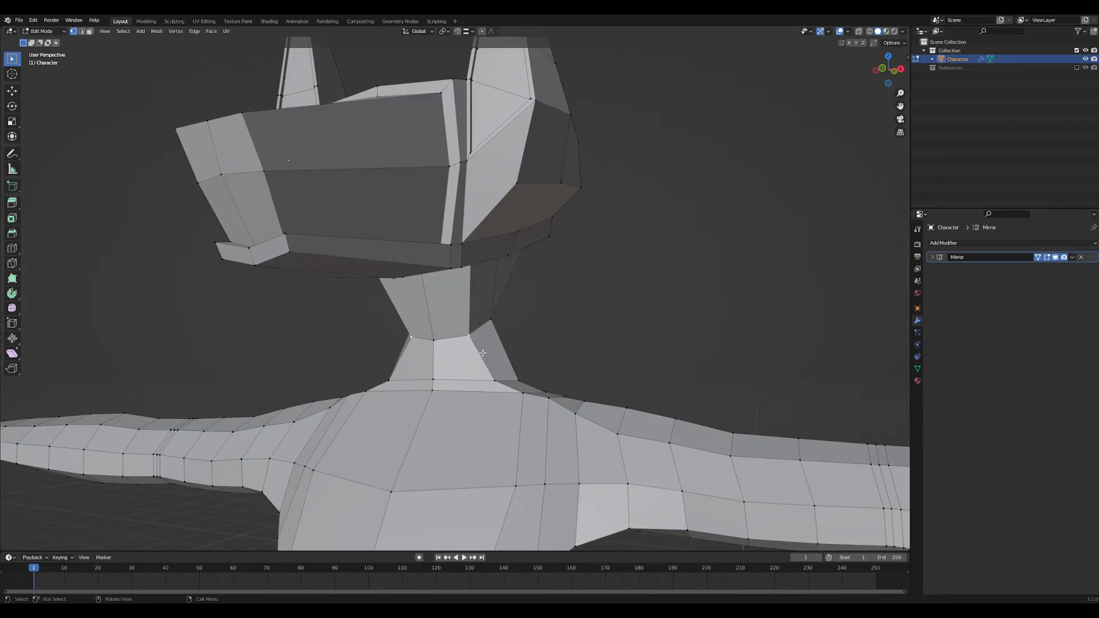
pyautogui.keyDown('alt'); pyautogui.click(464, 347); pyautogui.keyUp('alt')
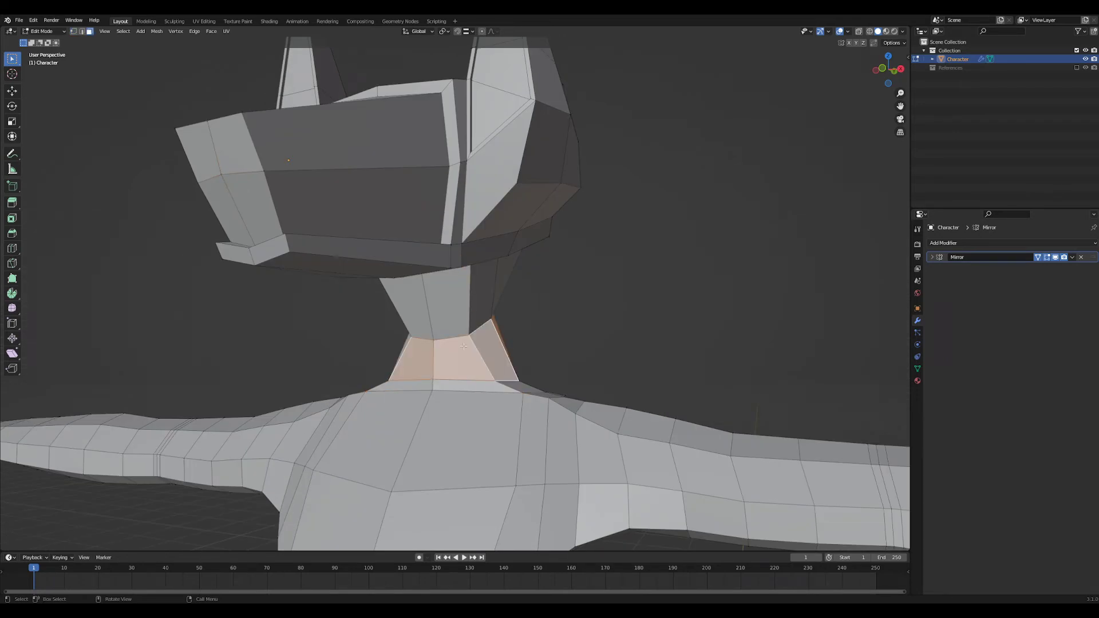
pyautogui.keyDown('alt'); pyautogui.keyDown('shift'); pyautogui.click(466, 301); pyautogui.keyUp('shift'); pyautogui.keyUp('alt')
pyautogui.press('x')
pyautogui.press('f')
pyautogui.moveTo(626, 345); pyautogui.dragTo(554, 255, button='middle')
pyautogui.hotkey('alt', 'h')
pyautogui.moveTo(525, 312); pyautogui.dragTo(550, 309, button='middle')
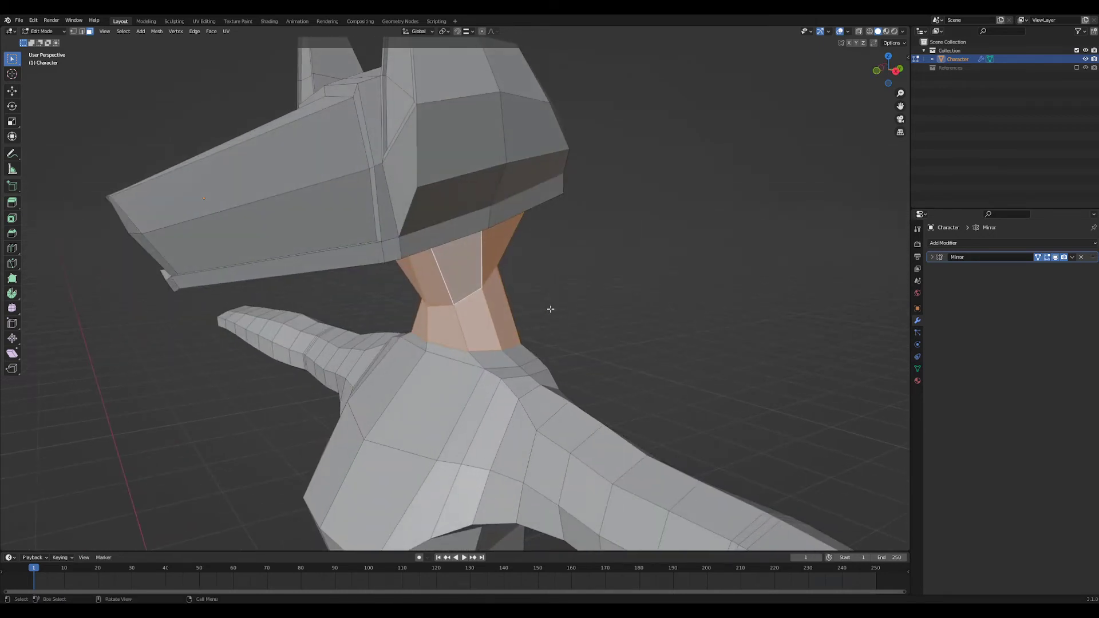
pyautogui.click(551, 310)
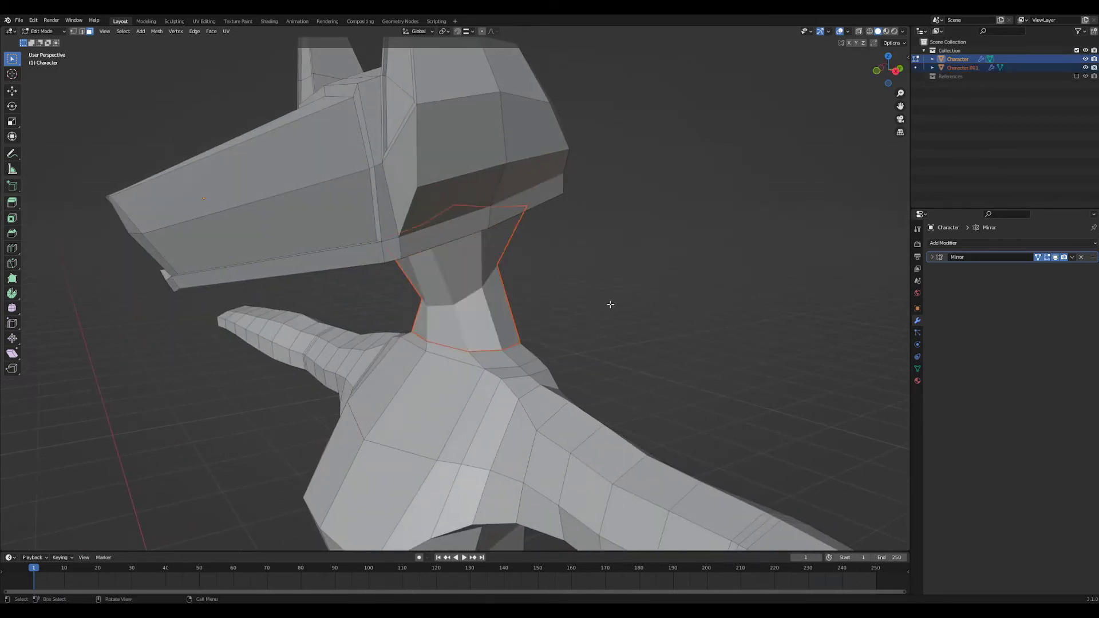
pyautogui.press('Tab')
pyautogui.click(454, 294)
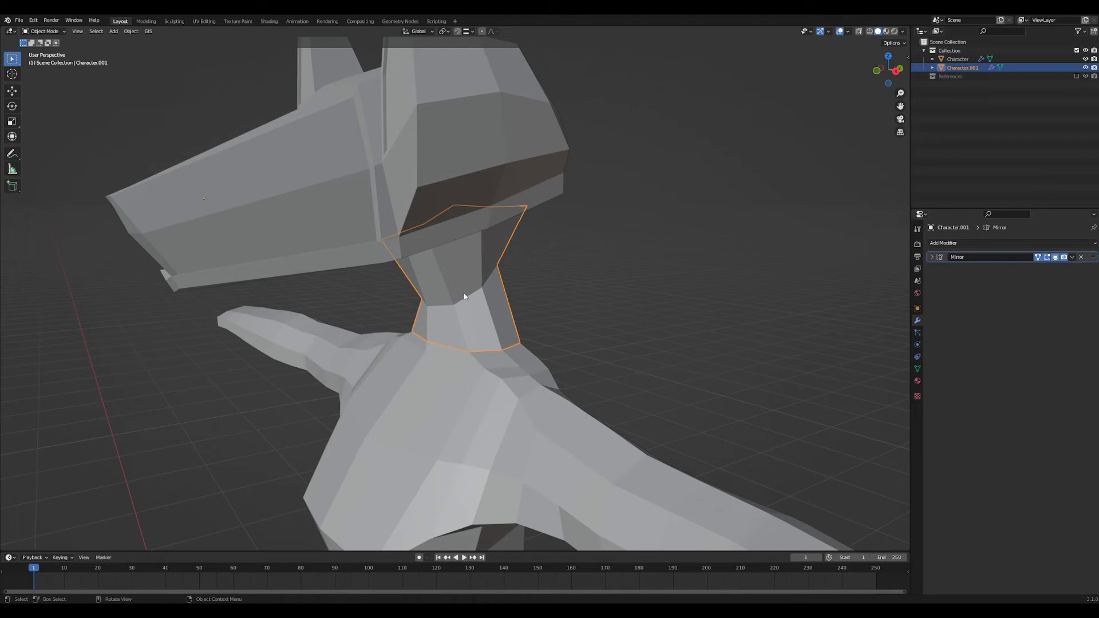
# - Hide the separated neck object and open the Character body mesh in Edit Mode
pyautogui.press('h')
pyautogui.moveTo(529, 409); pyautogui.dragTo(479, 457, button='middle')
pyautogui.click(493, 428)
pyautogui.press('Tab')
# - Extrude the body's open neck edge loop upward and rotate it about 34° around the X axis
pyautogui.moveTo(438, 389); pyautogui.dragTo(504, 373, button='middle')
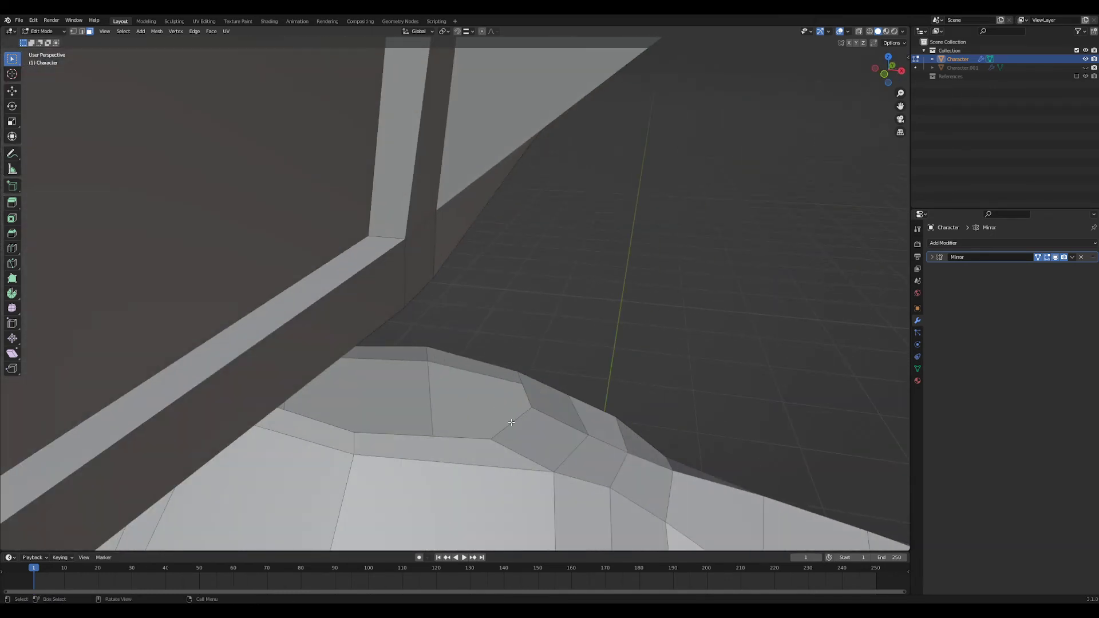
pyautogui.click(514, 423)
pyautogui.hotkey('alt', 'a')
pyautogui.moveTo(605, 460); pyautogui.dragTo(489, 456, button='middle')
pyautogui.press('e')
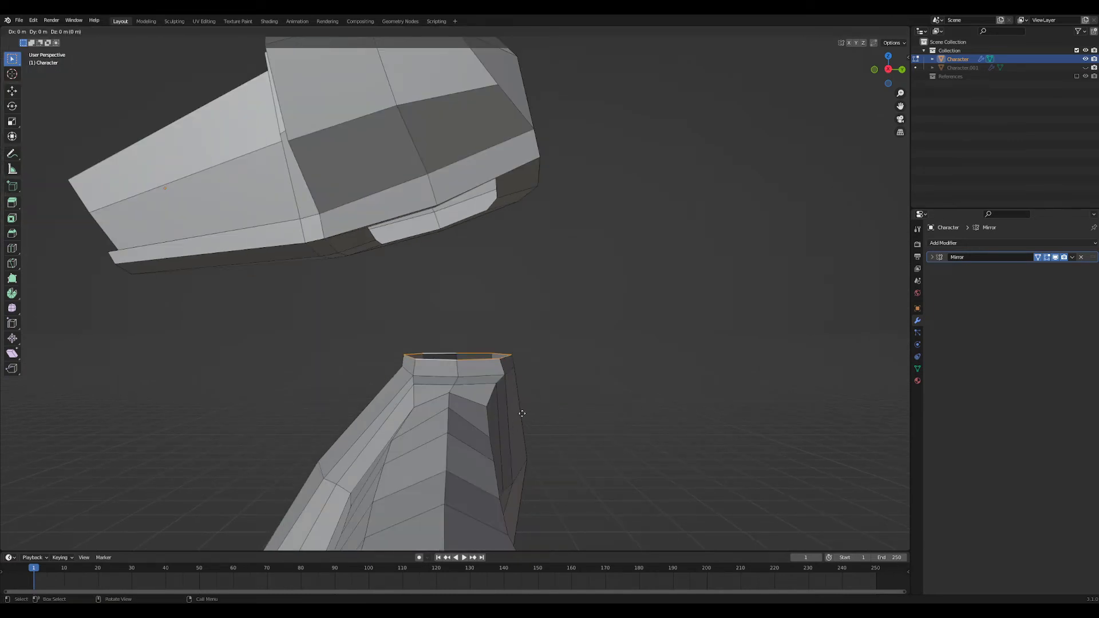
pyautogui.click(524, 355)
pyautogui.press('r')
pyautogui.press('z')
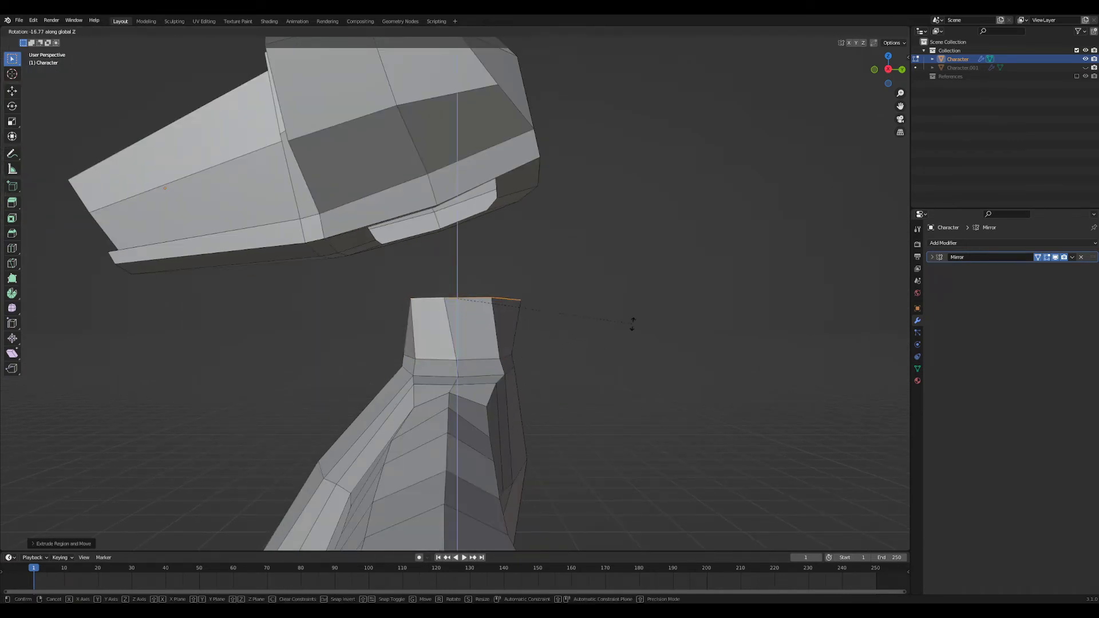
pyautogui.press('x')
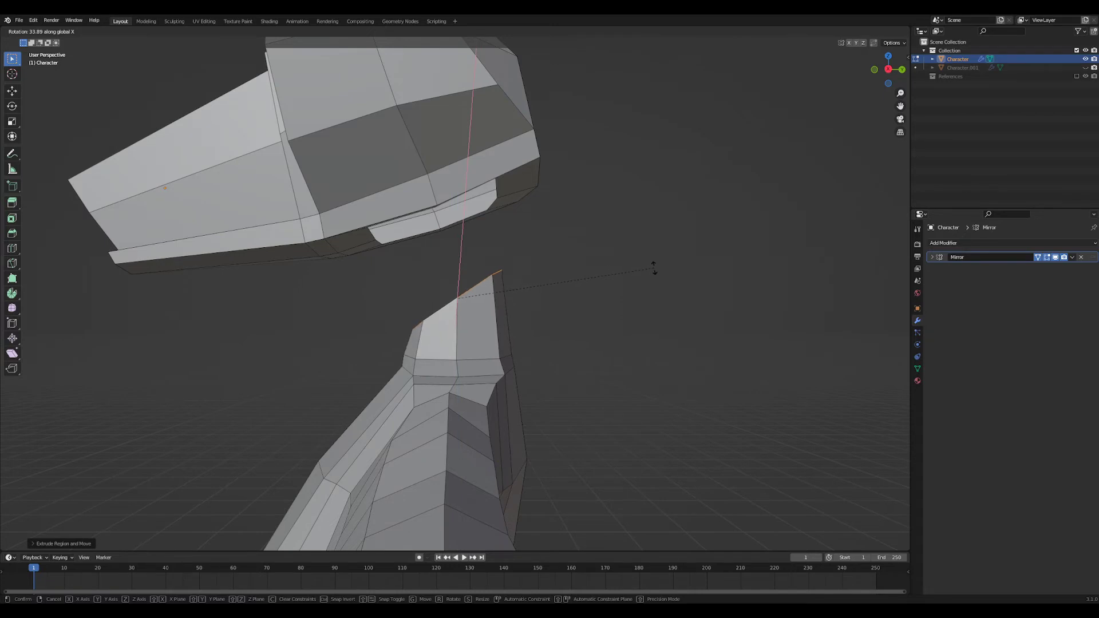
pyautogui.click(654, 269)
# - Scale the neck's tilted upper rim down uniformly and adjust its width along X
pyautogui.moveTo(604, 320); pyautogui.dragTo(615, 362, button='middle')
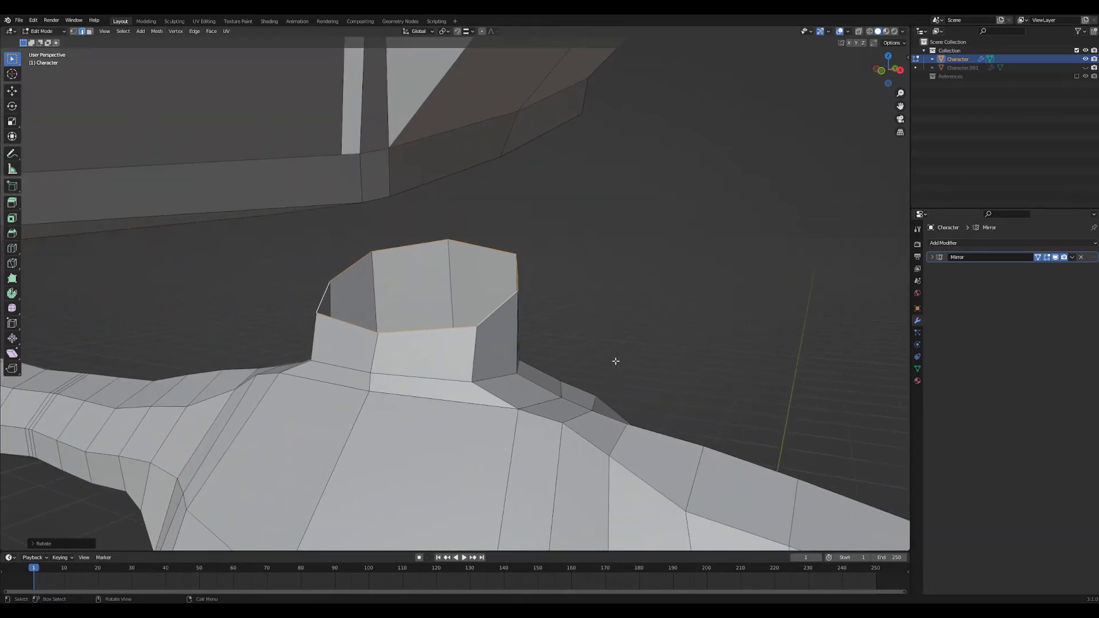
pyautogui.press('s')
pyautogui.click(651, 349)
pyautogui.press('x')
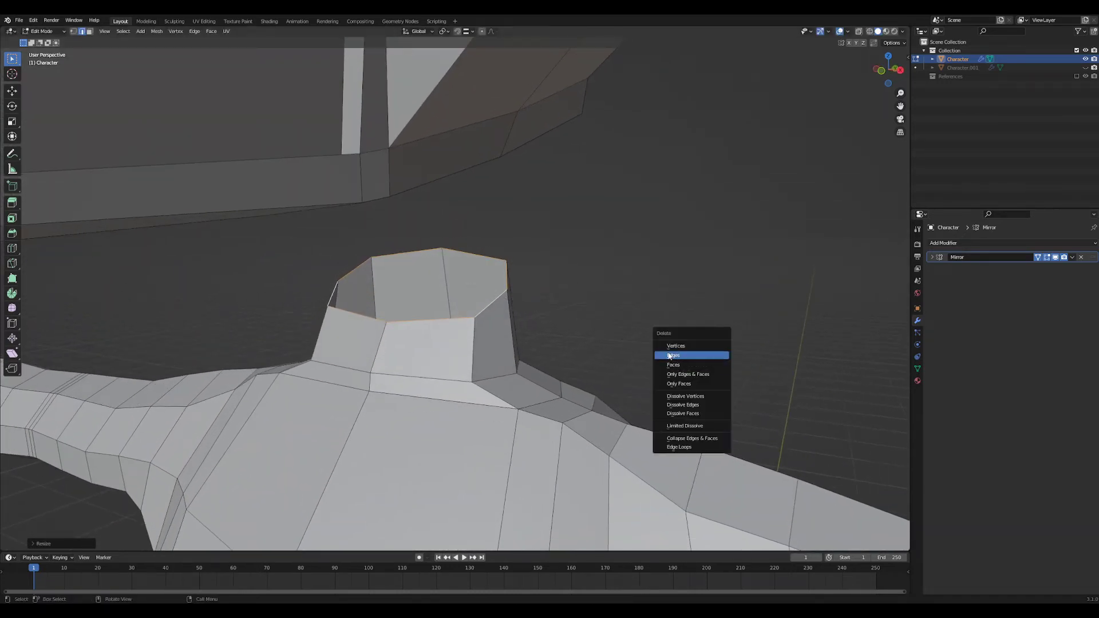
pyautogui.press('Escape')
pyautogui.press('s')
pyautogui.press('x')
pyautogui.click(559, 299)
# - Add a loop cut around the new neck section and scale it along Y and X to taper the neck
pyautogui.moveTo(559, 299); pyautogui.dragTo(531, 345, button='middle')
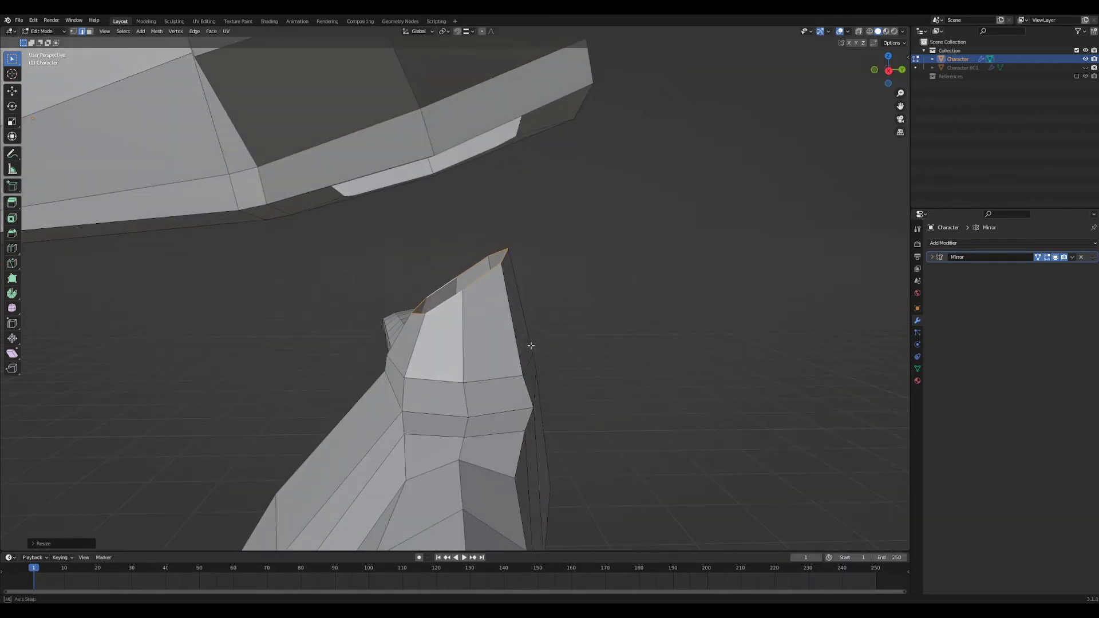
pyautogui.press('s')
pyautogui.press('x')
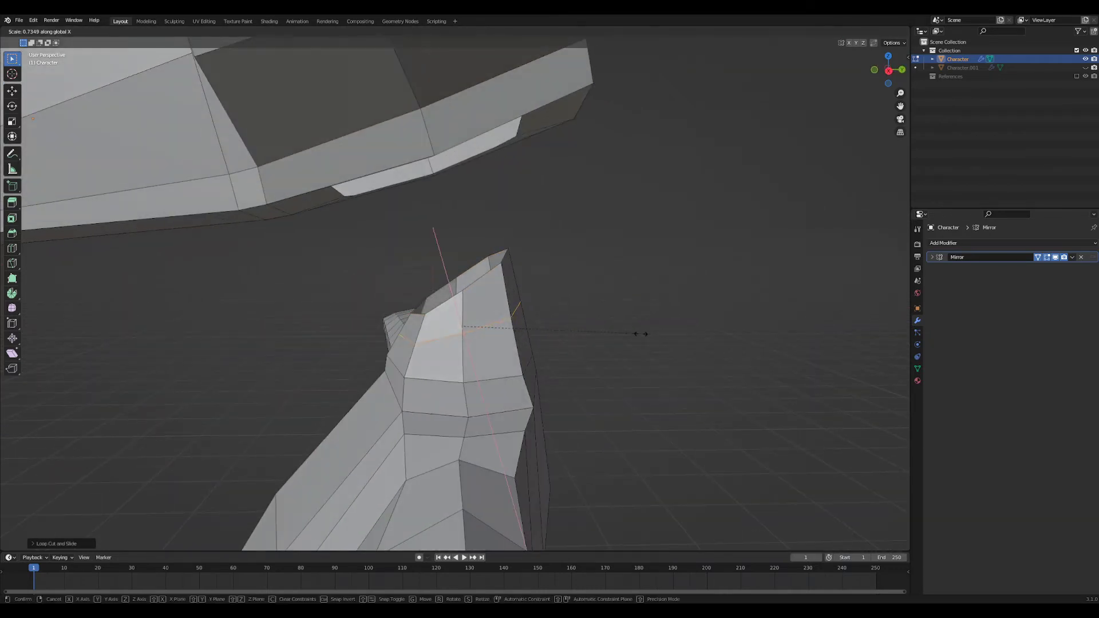
pyautogui.press('y')
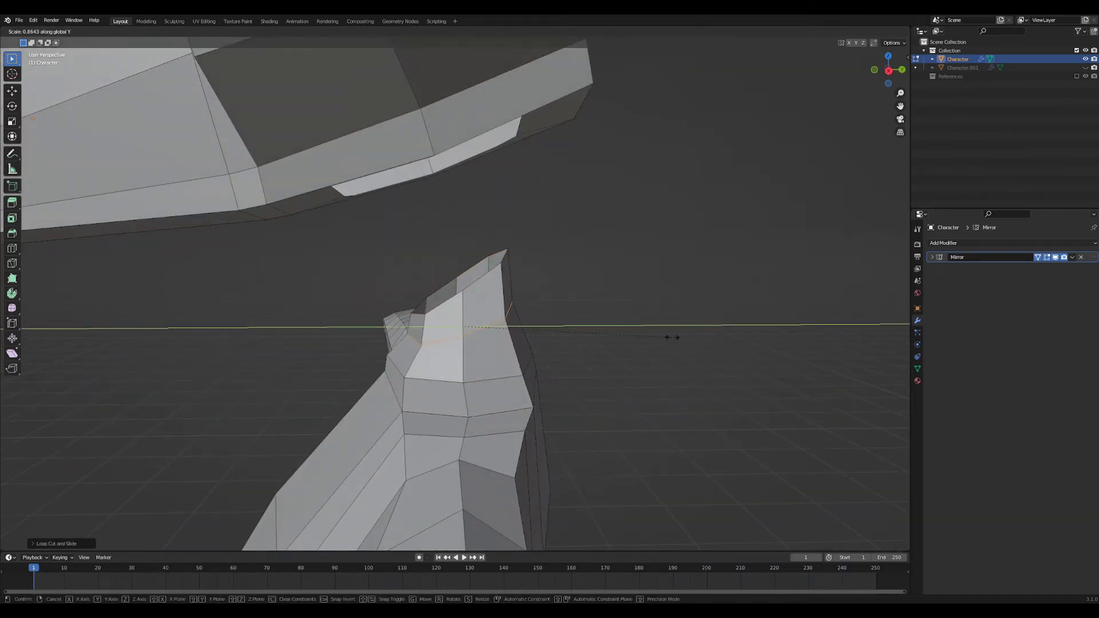
pyautogui.click(672, 337)
pyautogui.moveTo(685, 338); pyautogui.dragTo(521, 327, button='middle')
pyautogui.press('s')
pyautogui.press('x')
pyautogui.click(574, 354)
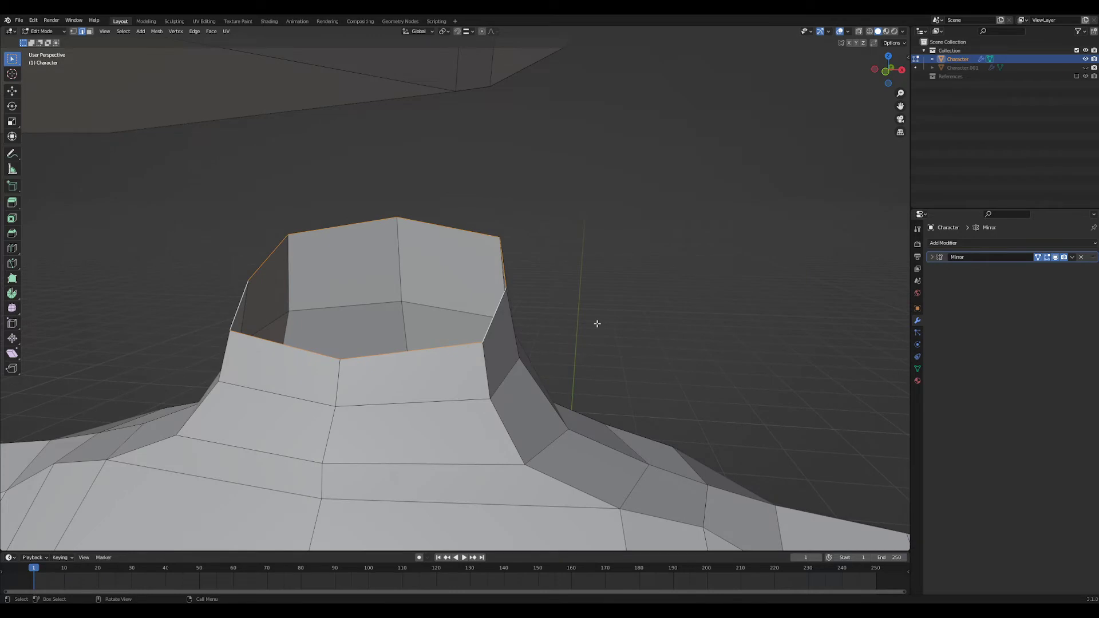
# - Extrude the neck's upper rim outward into a flat lip, and extrude the lip's outer edge upward into a collar
pyautogui.press('e')
pyautogui.click(643, 341)
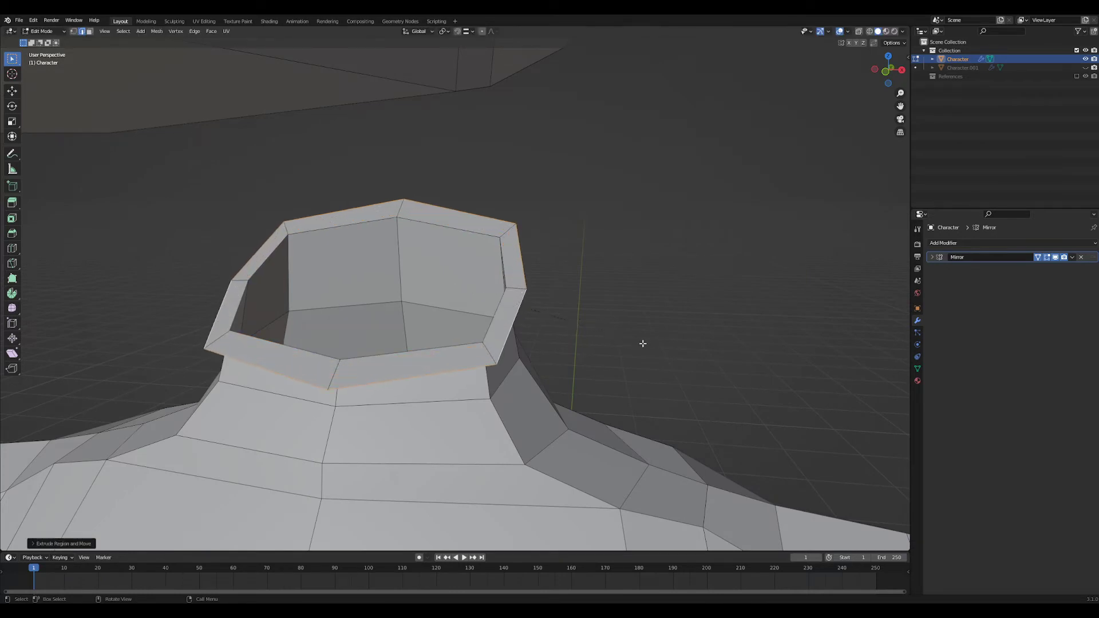
pyautogui.moveTo(643, 341); pyautogui.dragTo(557, 345, button='middle')
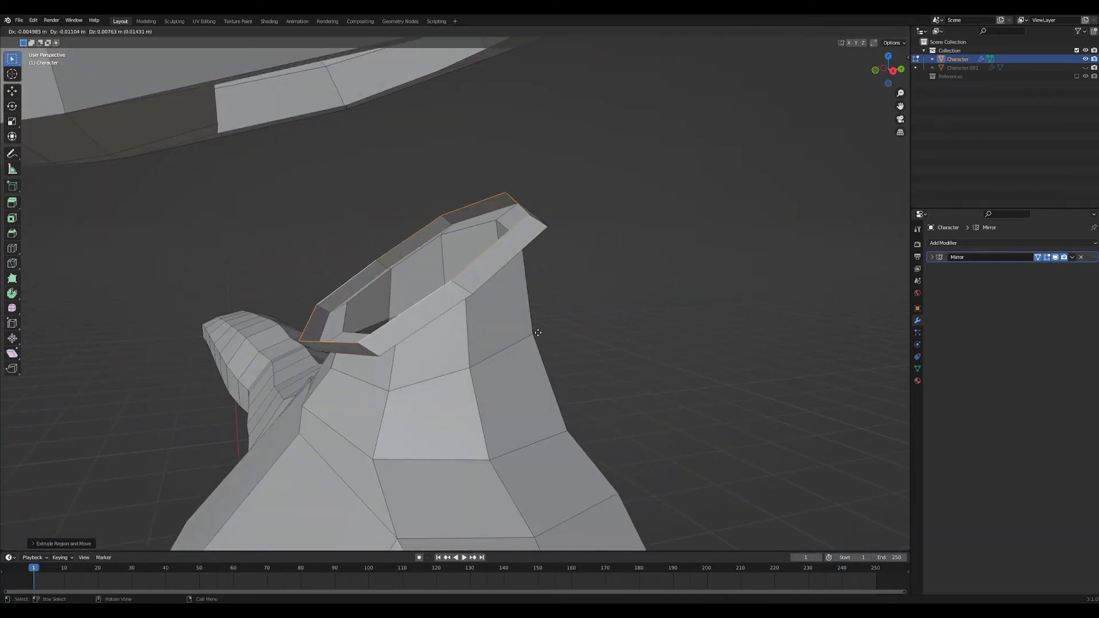
pyautogui.press('z')
pyautogui.press('x')
pyautogui.rightClick(503, 325)
pyautogui.press('KP_3')
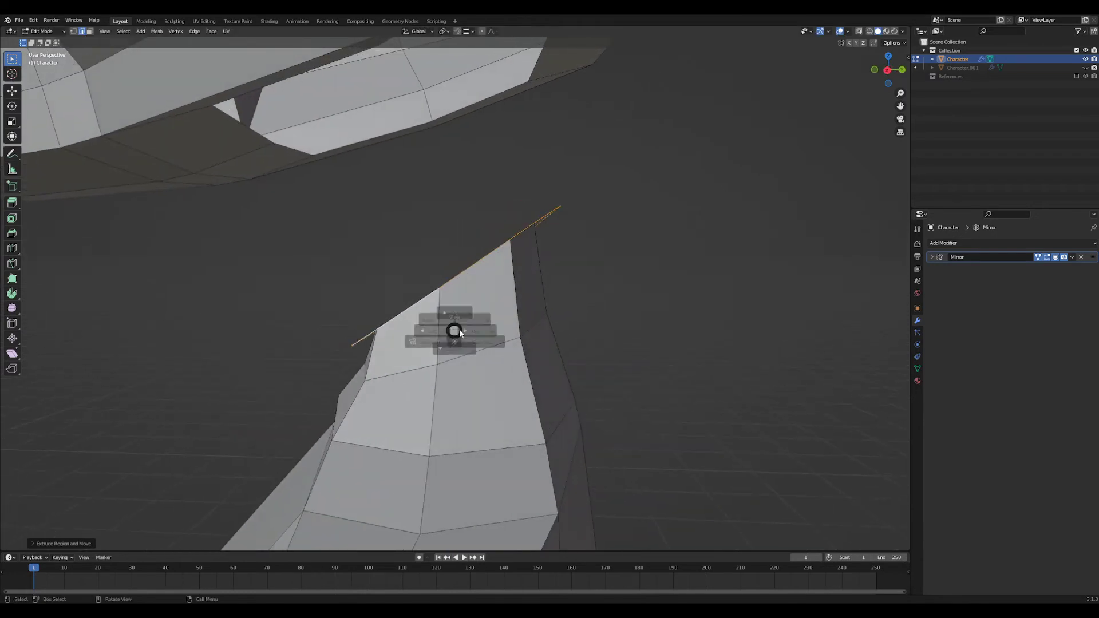
pyautogui.press('e')
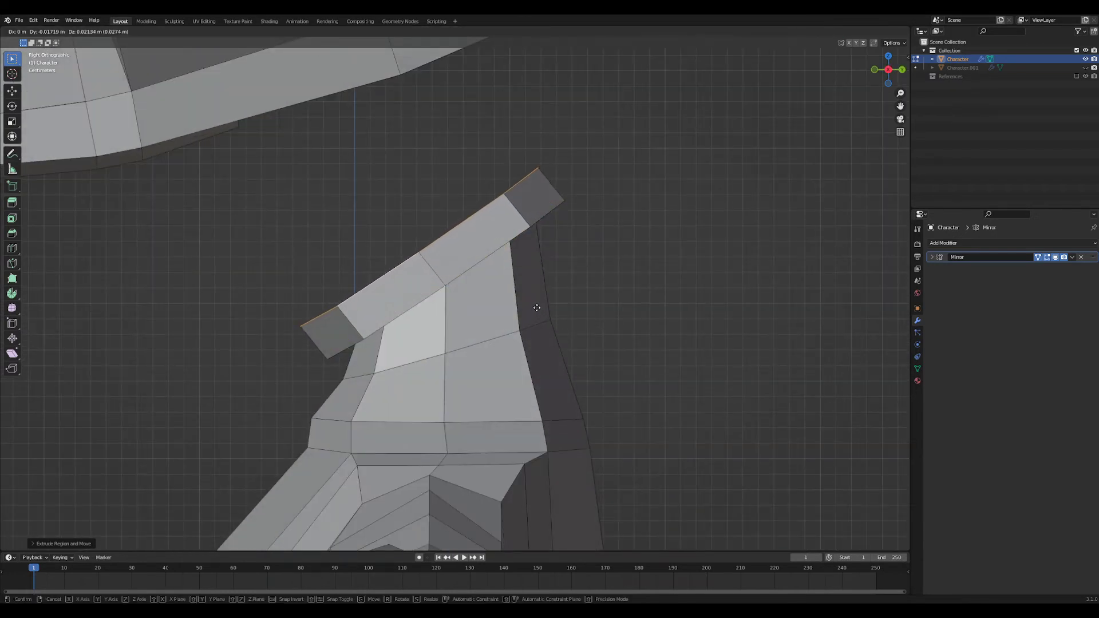
pyautogui.click(536, 308)
# - Extrude the collar's top edge inward by scaling it down, and adjust the new inner edge loop along X
pyautogui.moveTo(538, 307); pyautogui.dragTo(627, 329, button='middle')
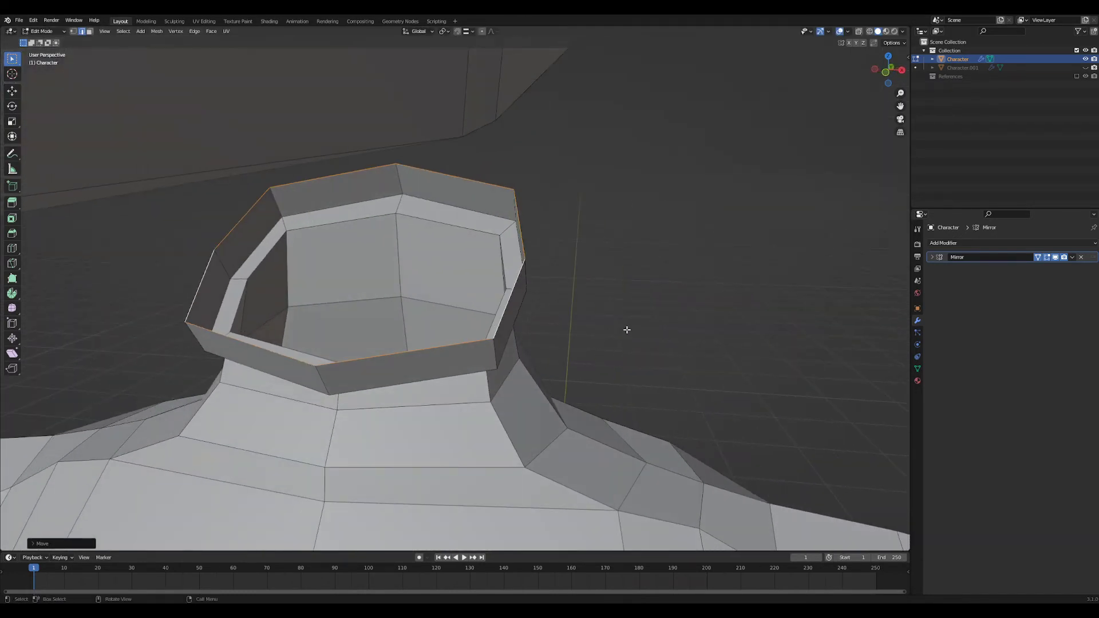
pyautogui.press('e')
pyautogui.press('s')
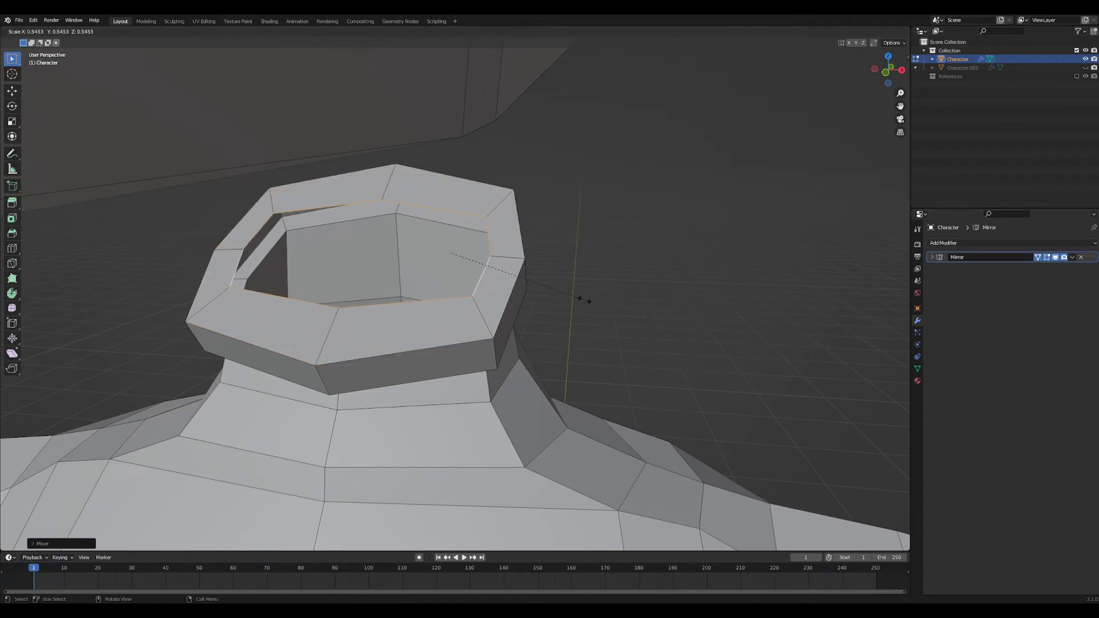
pyautogui.click(583, 299)
pyautogui.scroll(5, 583, 300)
pyautogui.moveTo(583, 300); pyautogui.dragTo(605, 309, button='middle')
pyautogui.scroll(-5, 605, 308)
pyautogui.press('s')
pyautogui.press('x')
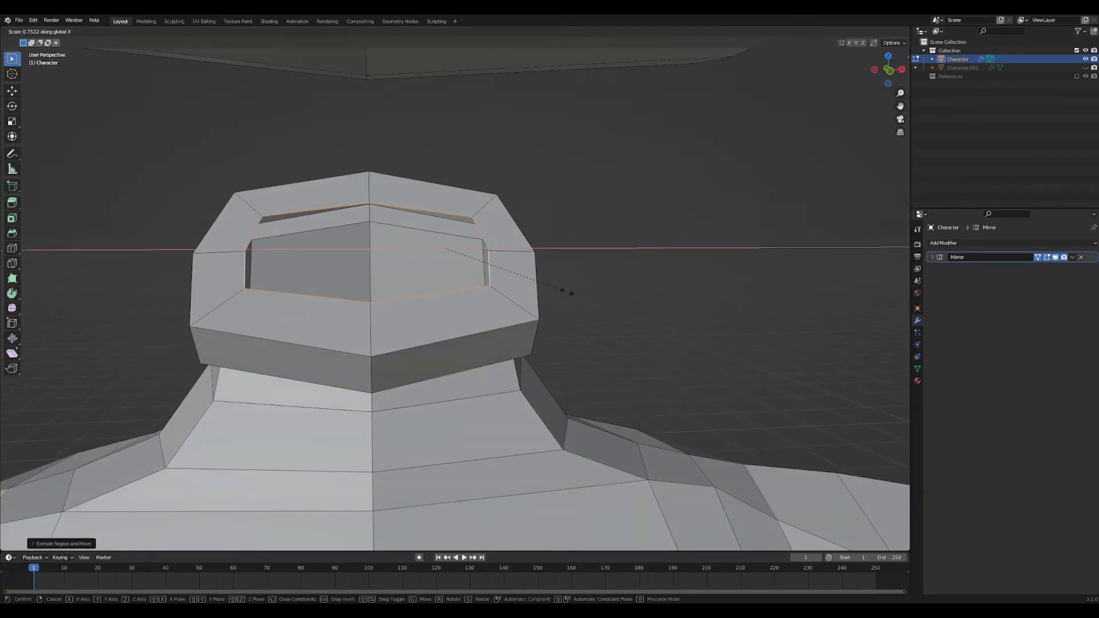
pyautogui.click(545, 287)
# - Extrude the inner edge loop down into the collar from the side view to form a recess
pyautogui.moveTo(545, 287); pyautogui.dragTo(645, 285, button='middle')
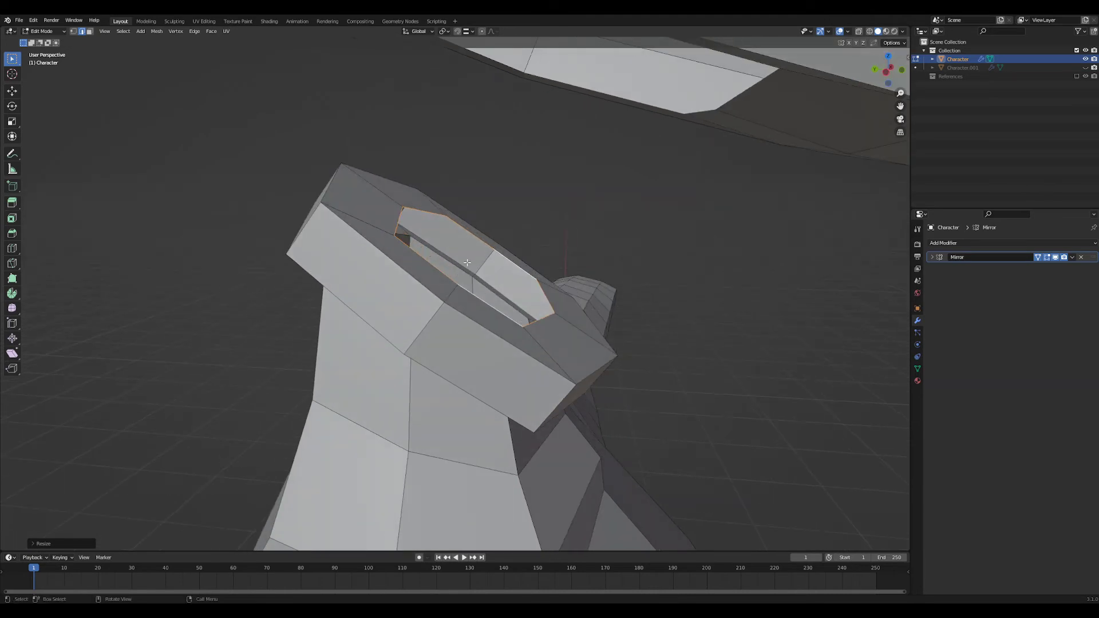
pyautogui.press('KP_3')
pyautogui.press('e')
pyautogui.click(582, 300)
pyautogui.moveTo(582, 299)
pyautogui.mouseDown(button='middle')
pyautogui.moveTo(636, 306)
pyautogui.moveTo(602, 309)
pyautogui.moveTo(616, 321)
pyautogui.moveTo(536, 309)
pyautogui.moveTo(578, 311)
pyautogui.mouseUp(button='middle')
pyautogui.press('g')
pyautogui.click(610, 322)
# - Fill the bottom of the collar's recess with faces between its opposite edge vertices
pyautogui.scroll(4, 579, 312)
pyautogui.moveTo(469, 310); pyautogui.dragTo(535, 252, button='middle')
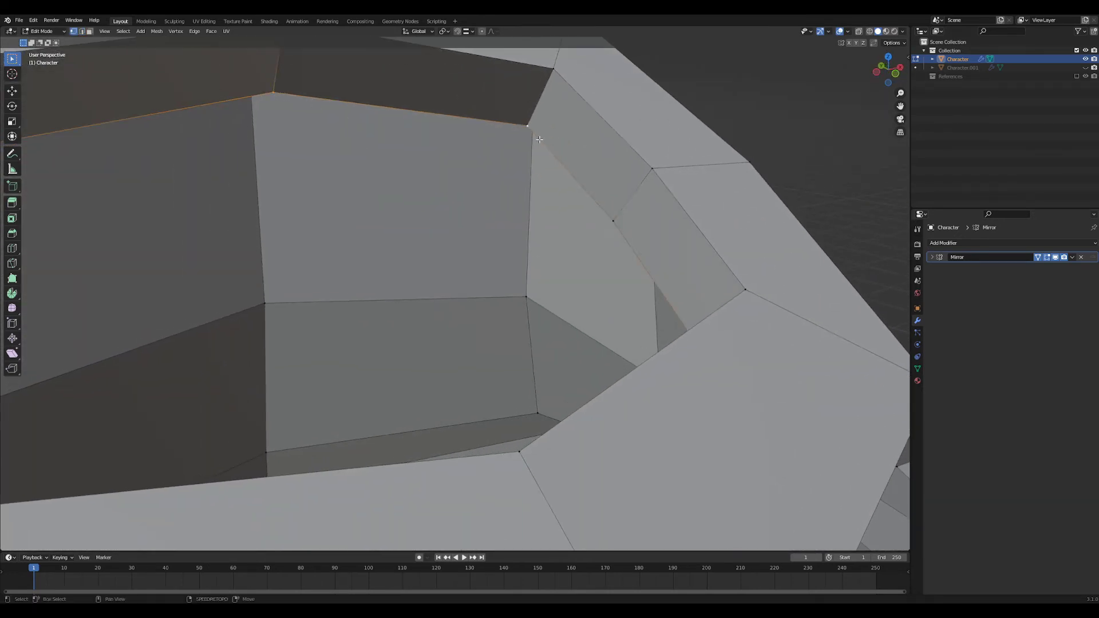
pyautogui.moveTo(539, 139); pyautogui.dragTo(685, 285, button='middle')
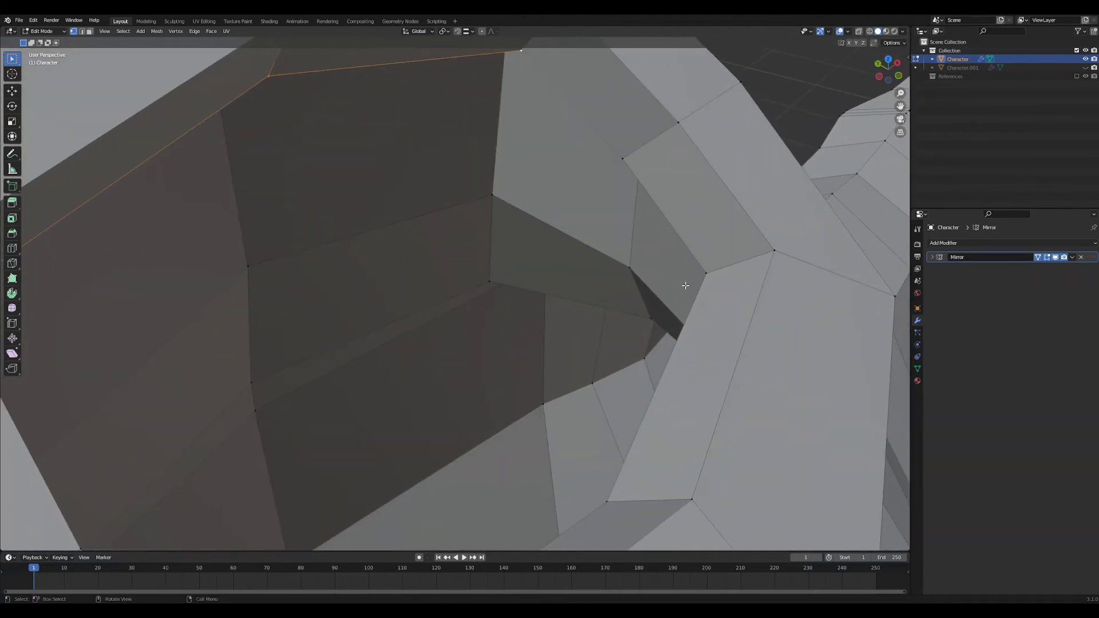
pyautogui.press('f')
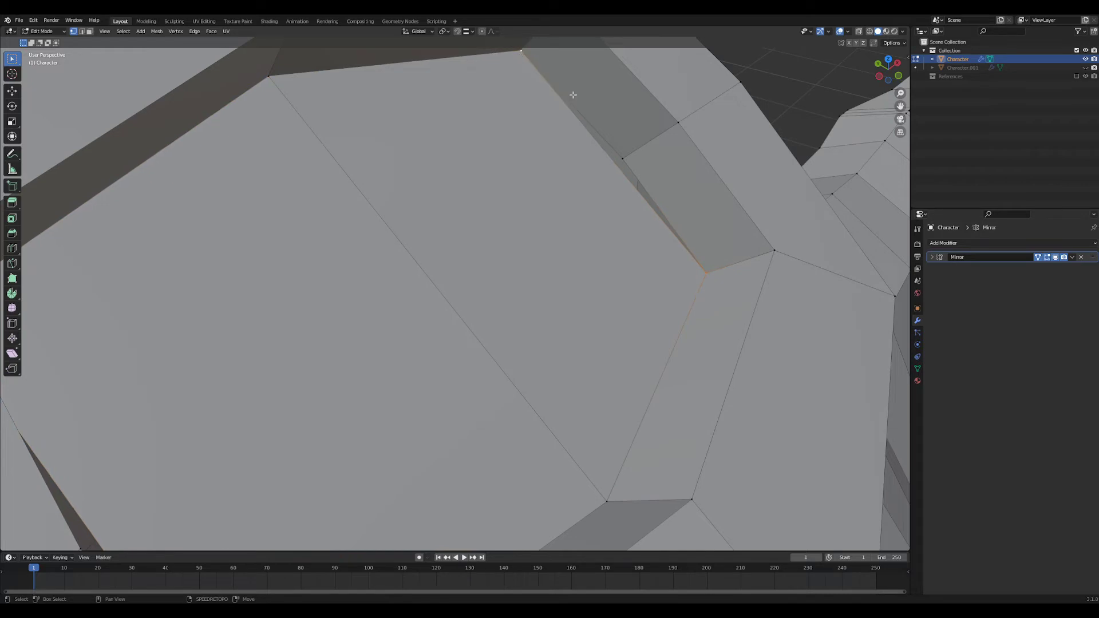
pyautogui.press('Home')
pyautogui.scroll(12, 660, 307)
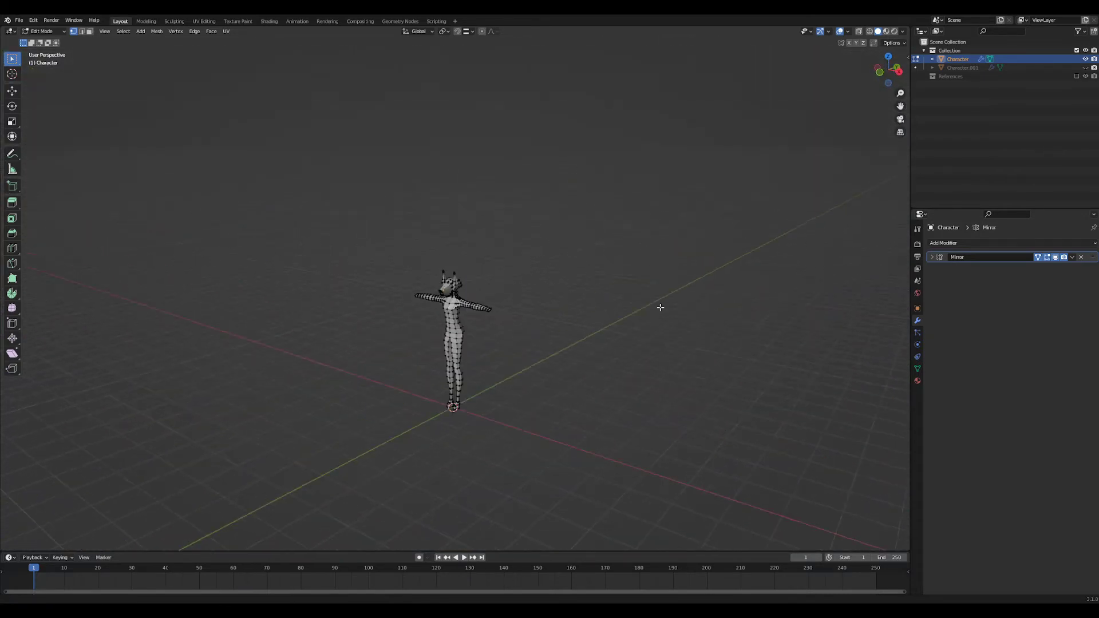
pyautogui.scroll(-5, 546, 284)
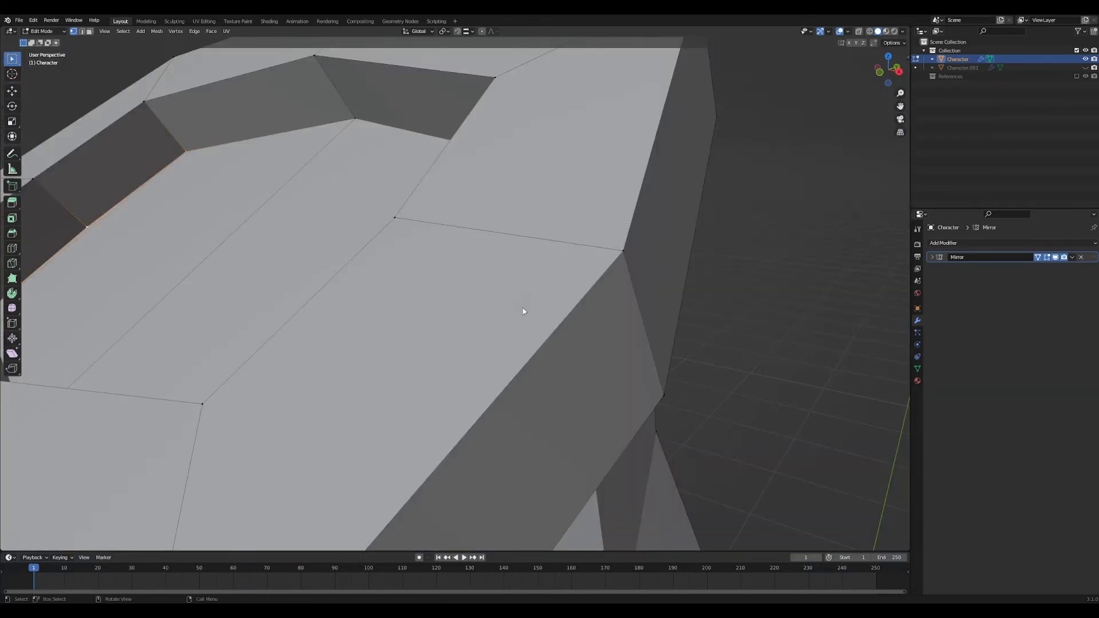
pyautogui.press('Tab')
pyautogui.scroll(-10, 571, 335)
pyautogui.moveTo(561, 384); pyautogui.dragTo(621, 445, button='middle')
pyautogui.press('Tab')
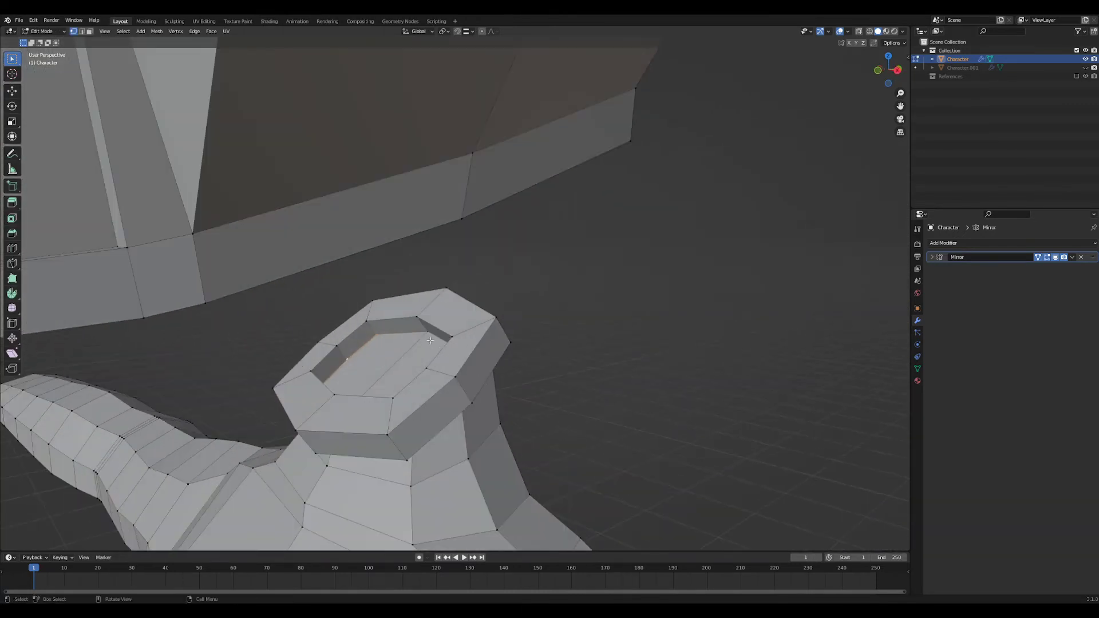
# - Widen the collar's recess by scaling its walls and floor to about 1.6 along X
pyautogui.moveTo(428, 363); pyautogui.dragTo(542, 307, button='middle')
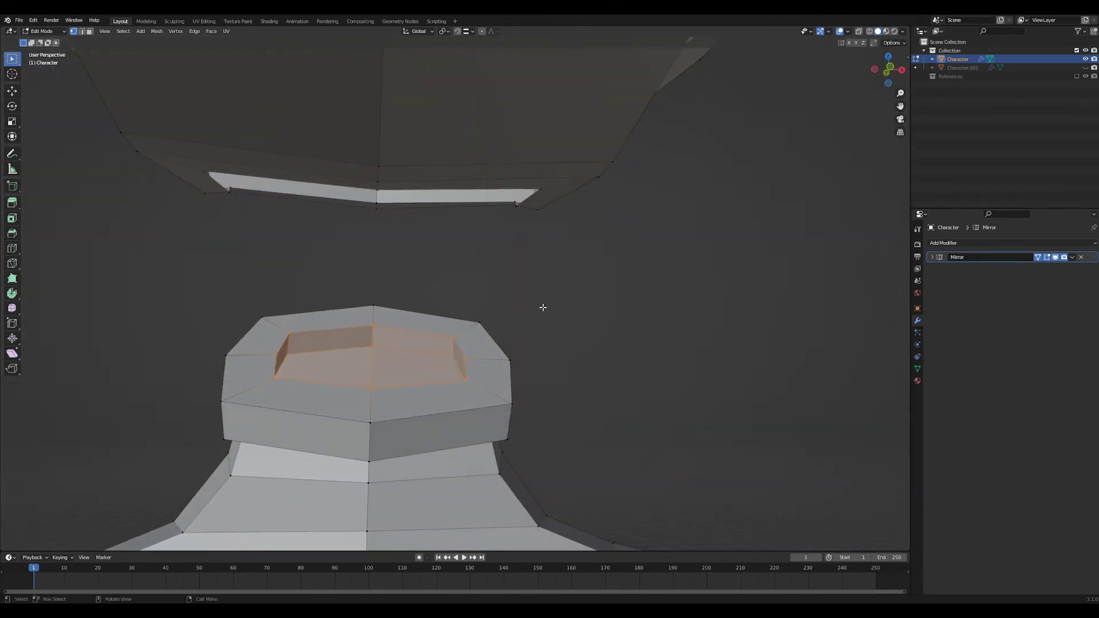
pyautogui.press('s')
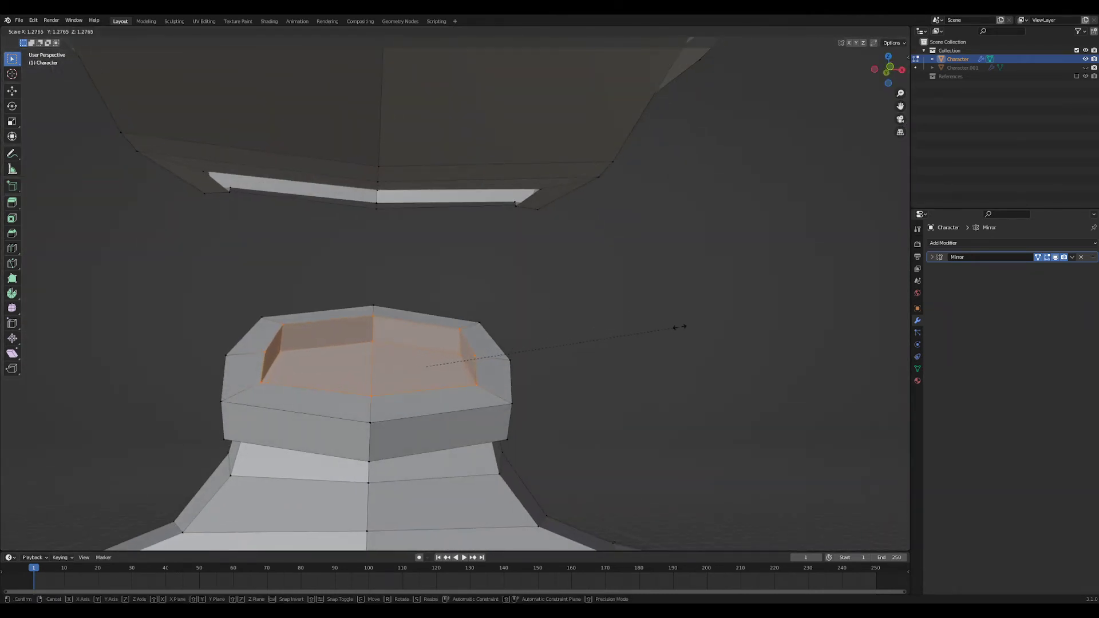
pyautogui.hotkey('shift', 'z')
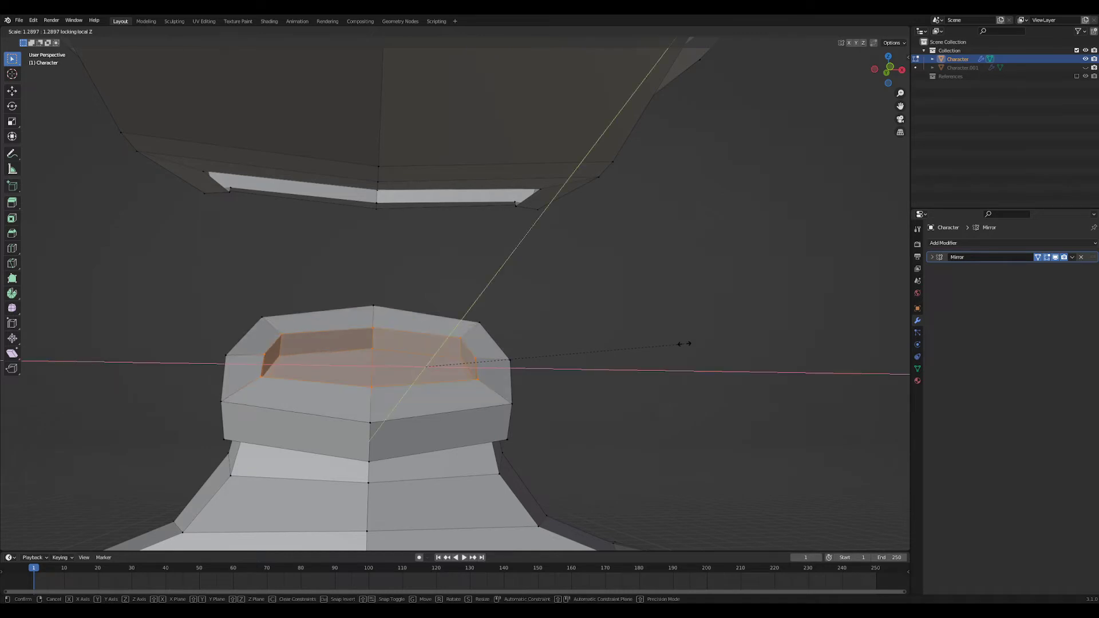
pyautogui.hotkey('shift', 'x')
pyautogui.hotkey('shift', 'x')
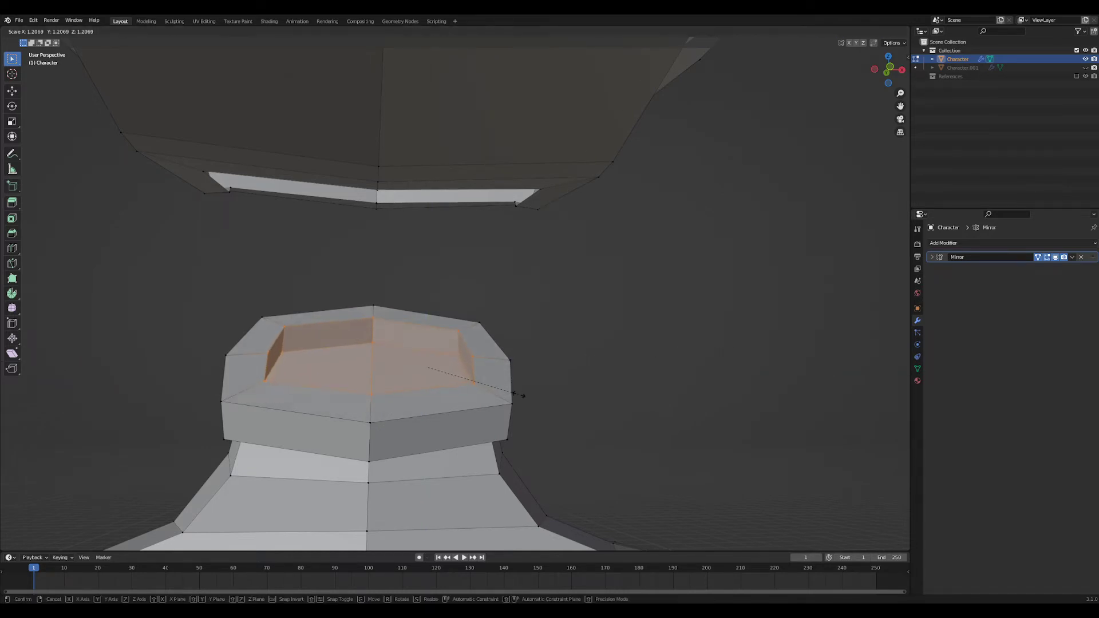
pyautogui.press('x')
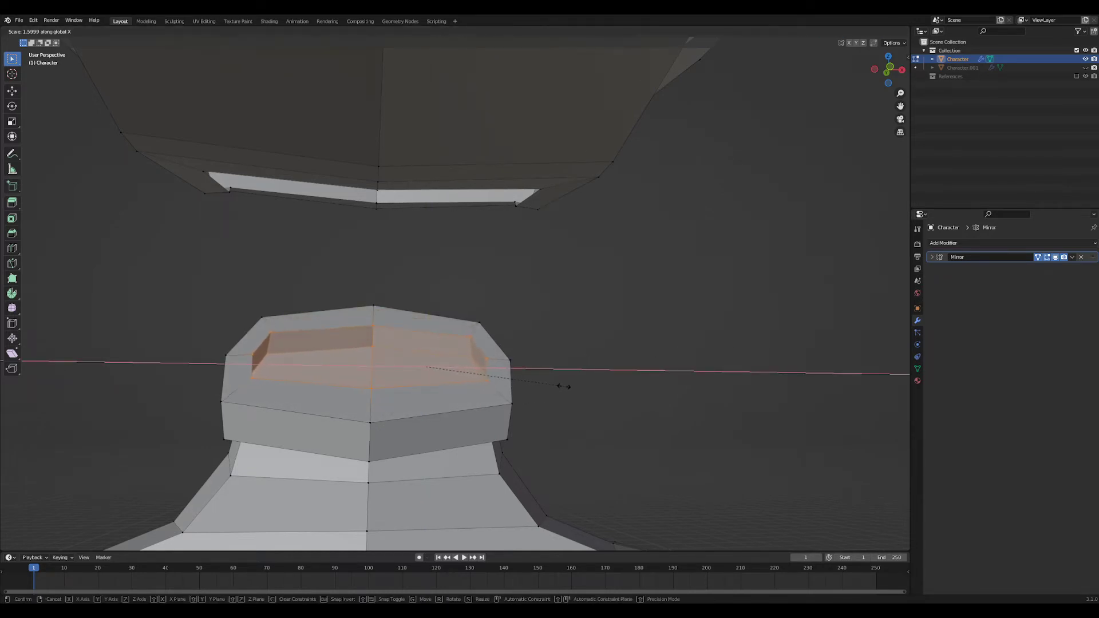
pyautogui.click(562, 389)
# - Move the rear centre vertex of the recess's upper edge up and back with the X axis locked
pyautogui.moveTo(562, 389)
pyautogui.mouseDown(button='middle')
pyautogui.moveTo(496, 405)
pyautogui.moveTo(545, 402)
pyautogui.mouseUp(button='middle')
pyautogui.click(384, 346)
pyautogui.moveTo(427, 367); pyautogui.dragTo(365, 358, button='middle')
pyautogui.moveTo(471, 349); pyautogui.dragTo(487, 352, button='middle')
pyautogui.press('g')
pyautogui.hotkey('shift', 'x')
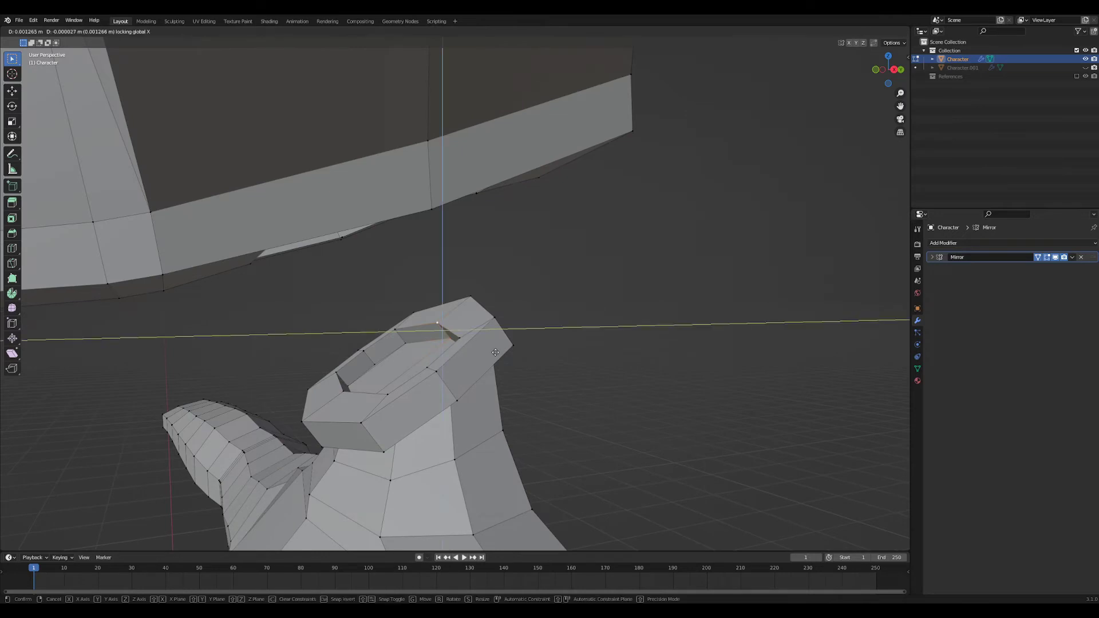
pyautogui.click(512, 342)
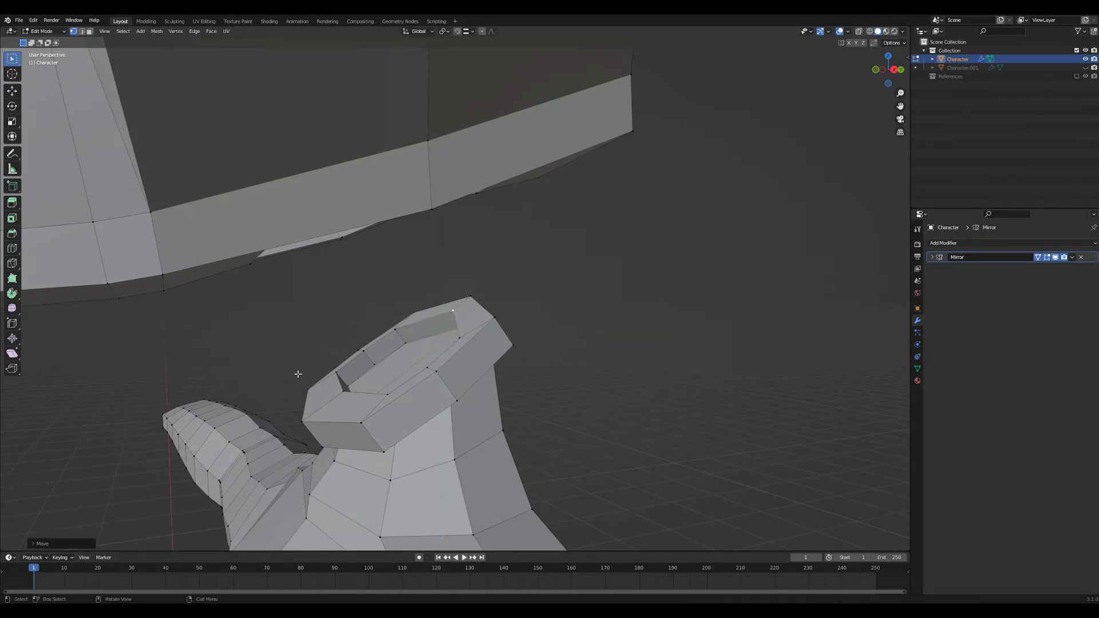
# - Move the front centre vertex of the recess's upper edge forward and down with the X axis locked
pyautogui.moveTo(298, 373); pyautogui.dragTo(533, 340, button='middle')
pyautogui.press('g')
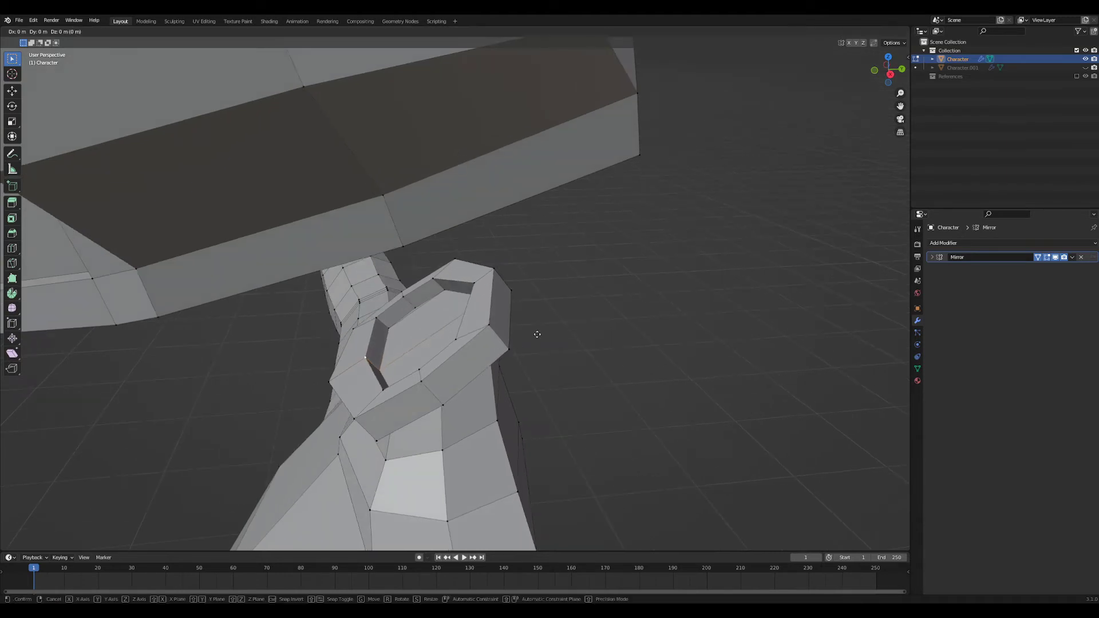
pyautogui.hotkey('shift', 'x')
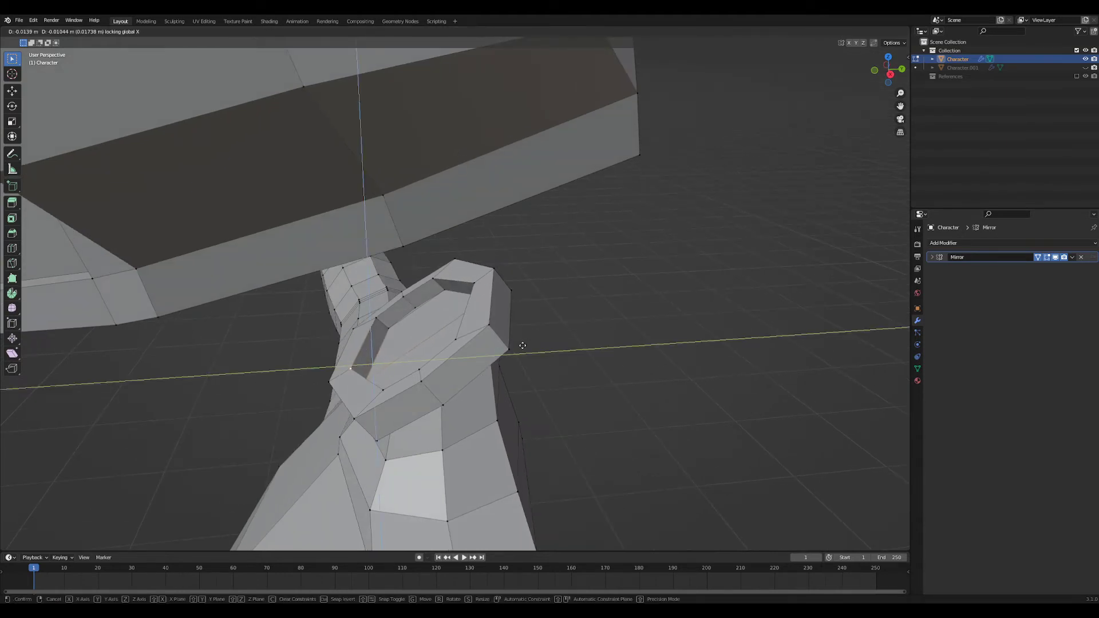
pyautogui.click(523, 346)
# - Try to level the collar's rear section in side view by moving it back and down and rotating it
pyautogui.press('KP_1')
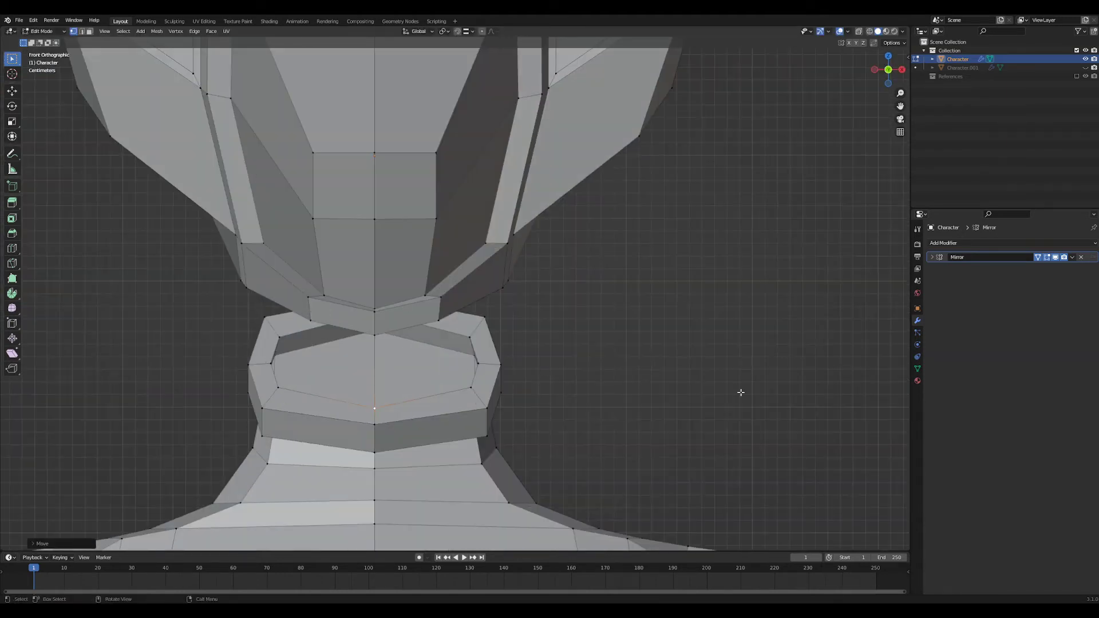
pyautogui.press('KP_3')
pyautogui.press('z')
pyautogui.click(497, 359)
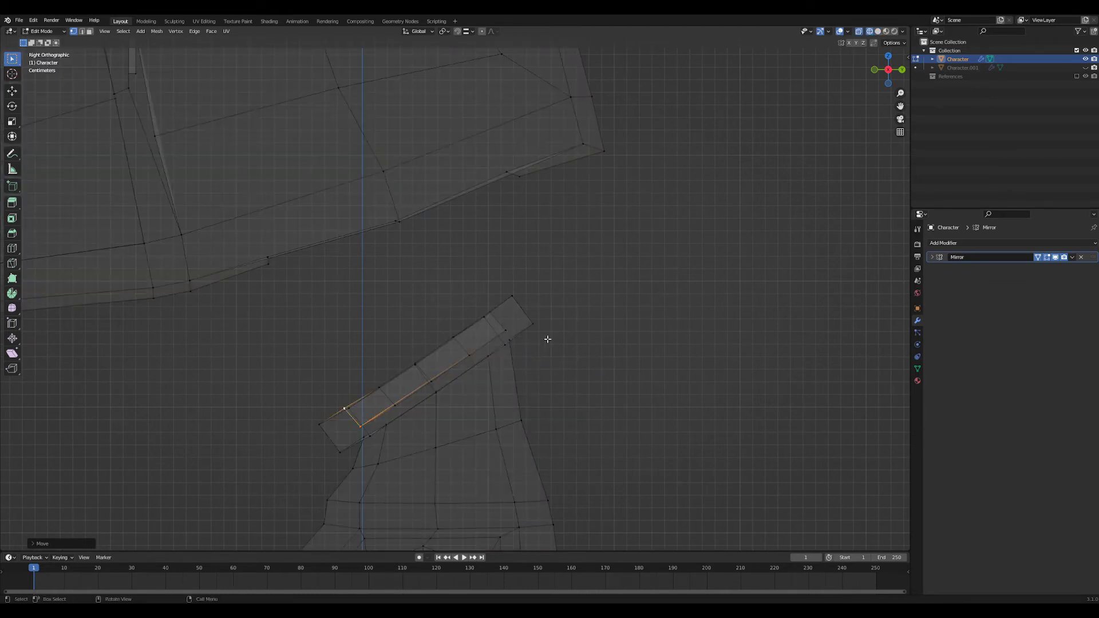
pyautogui.moveTo(522, 332); pyautogui.dragTo(636, 383, button='middle')
pyautogui.press('`')
pyautogui.click(346, 229)
pyautogui.press('`')
pyautogui.click(589, 352)
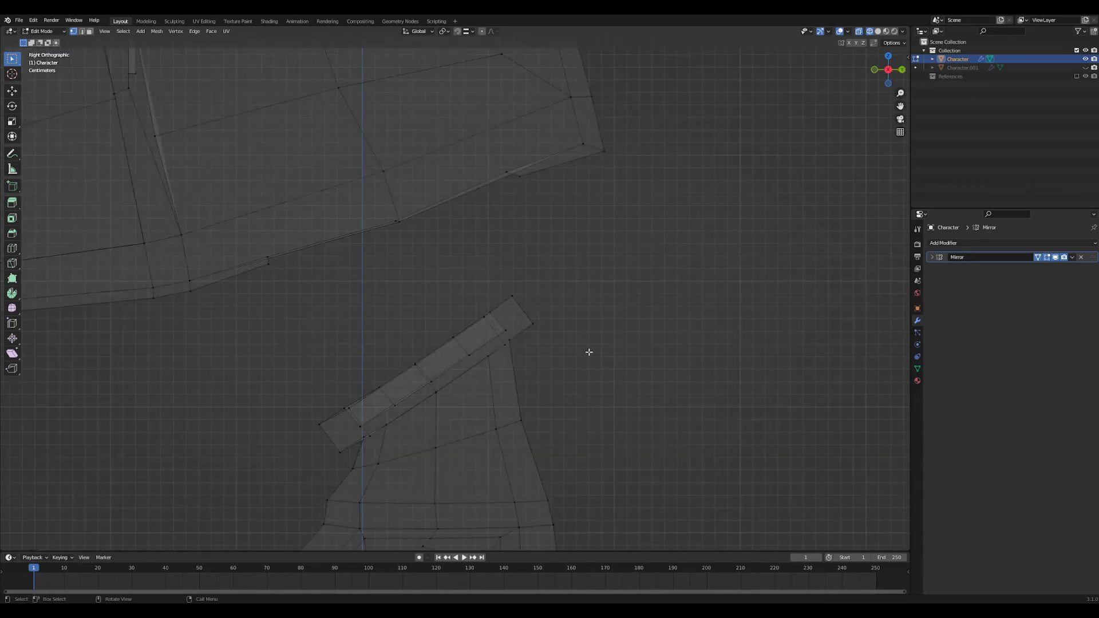
pyautogui.moveTo(609, 361); pyautogui.dragTo(475, 267)
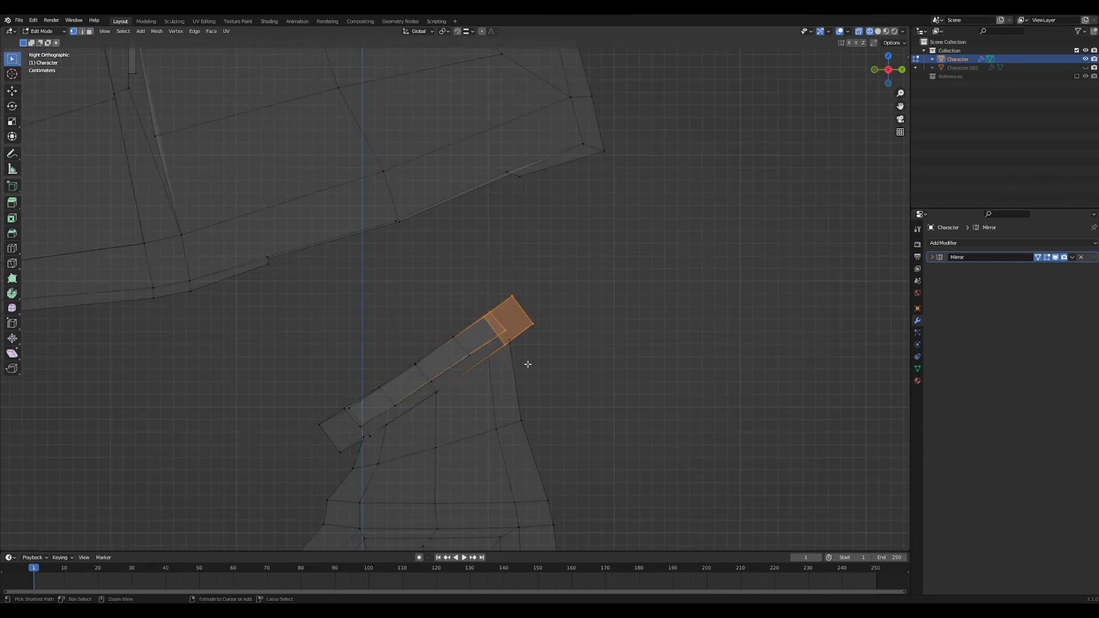
pyautogui.moveTo(528, 364)
pyautogui.mouseDown(button='middle')
pyautogui.moveTo(507, 373)
pyautogui.moveTo(483, 354)
pyautogui.moveTo(542, 354)
pyautogui.moveTo(517, 348)
pyautogui.mouseUp(button='middle')
pyautogui.press('`')
pyautogui.click(596, 352)
pyautogui.hotkey('shift', 'z')
pyautogui.press('g')
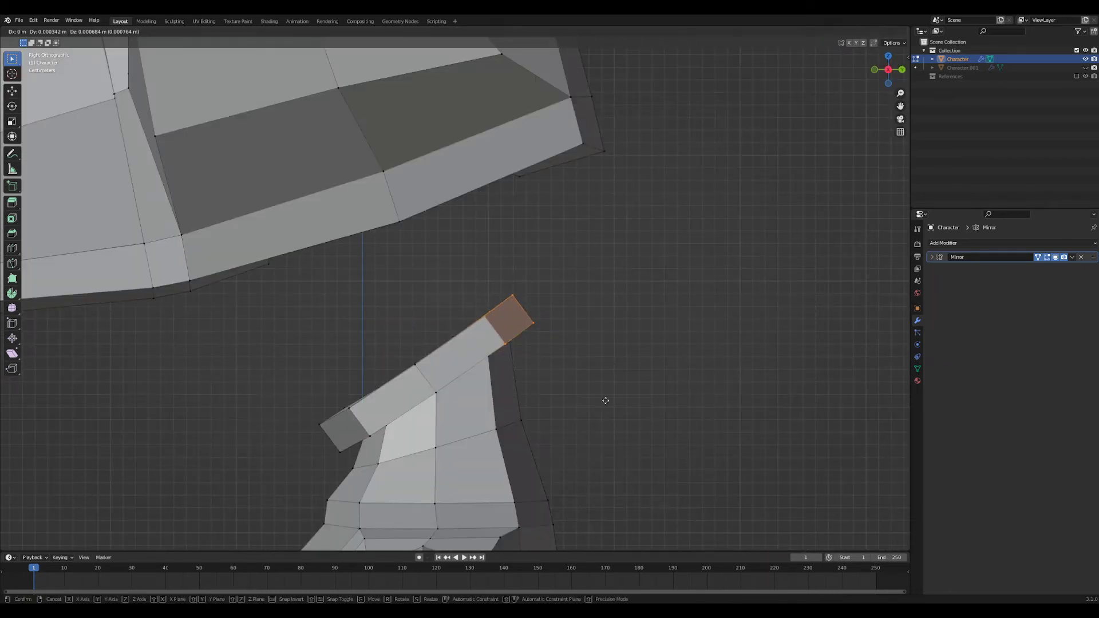
pyautogui.click(626, 387)
pyautogui.press('r')
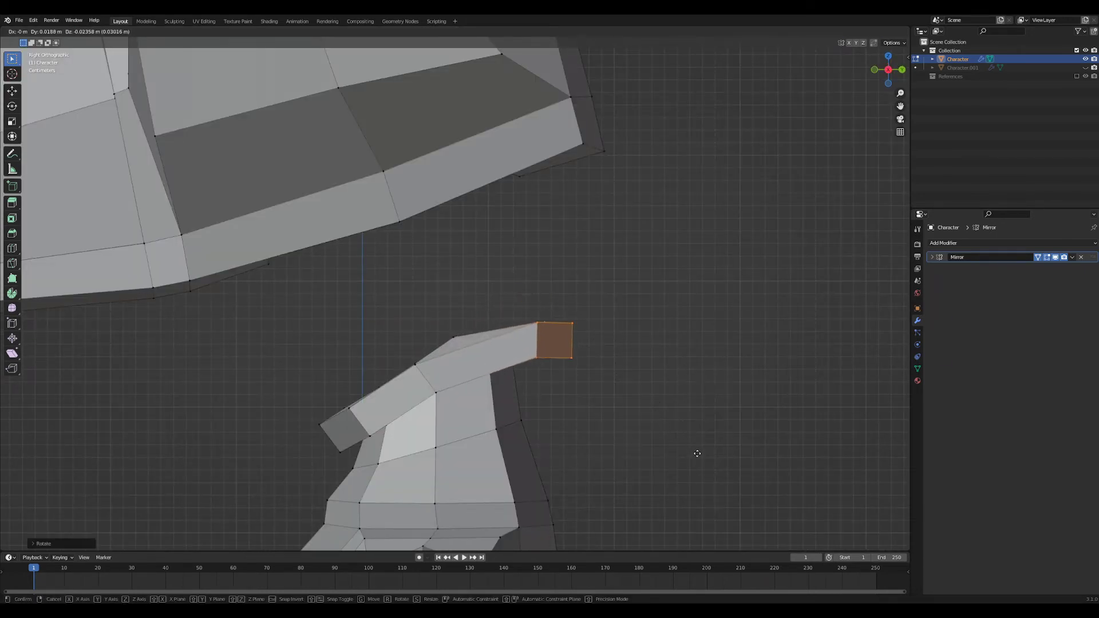
pyautogui.click(693, 462)
pyautogui.moveTo(694, 462); pyautogui.dragTo(638, 446, button='middle')
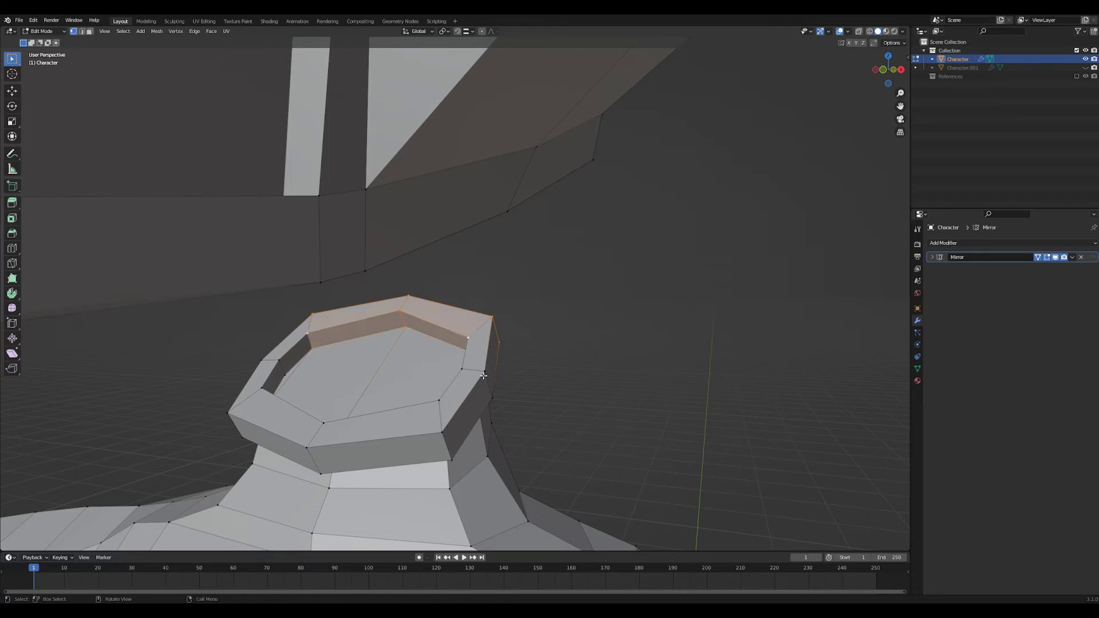
# - Try rotating the collar's rear section together with the adjoining recess vertices and shifting it backward
pyautogui.moveTo(484, 376); pyautogui.dragTo(429, 346, button='middle')
pyautogui.press('`')
pyautogui.click(694, 366)
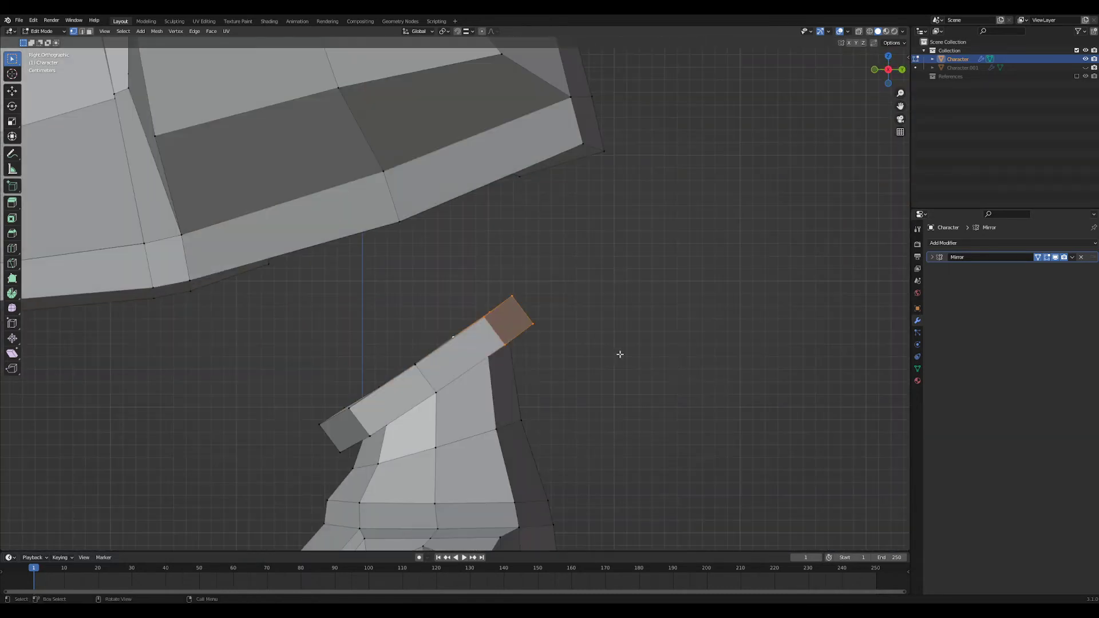
pyautogui.press('r')
pyautogui.click(647, 329)
pyautogui.press('g')
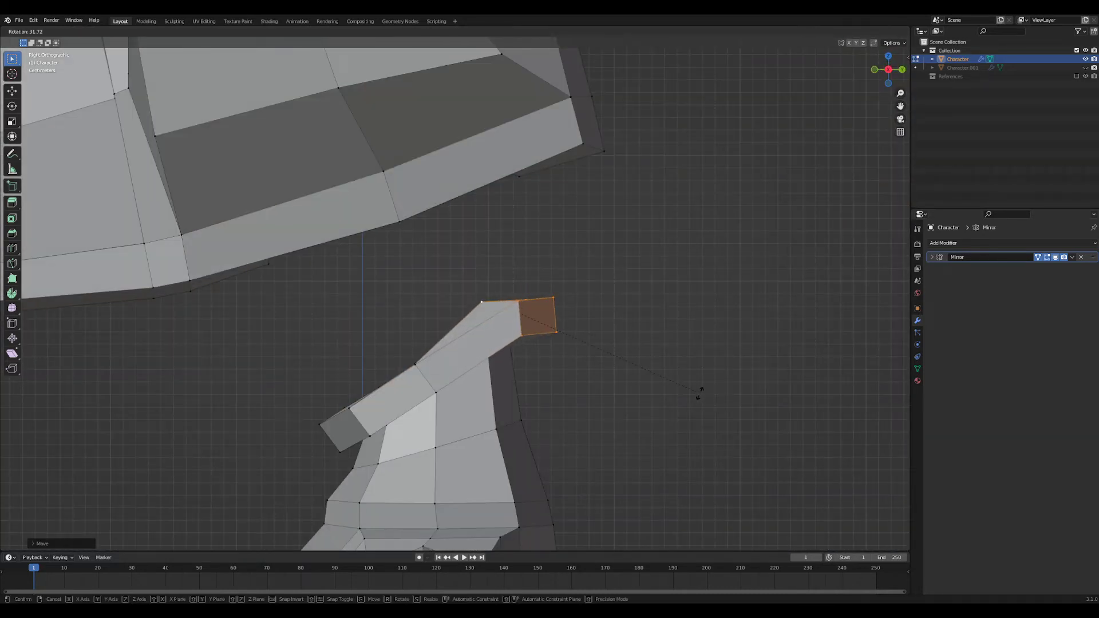
pyautogui.click(698, 421)
# - Delete the faces that form the floor and inner walls of the collar's recess
pyautogui.moveTo(613, 417); pyautogui.dragTo(554, 336, button='middle')
pyautogui.press('3')
pyautogui.click(360, 380)
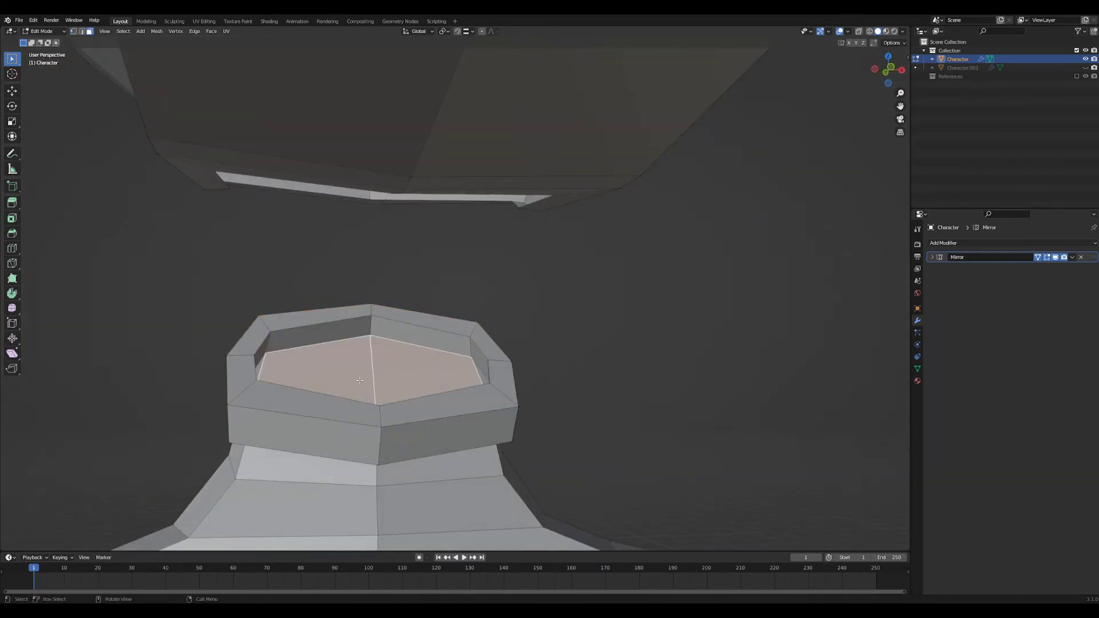
pyautogui.keyDown('shift'); pyautogui.click(480, 373); pyautogui.keyUp('shift')
pyautogui.press('x')
pyautogui.click(471, 370)
pyautogui.moveTo(472, 369); pyautogui.dragTo(442, 347, button='middle')
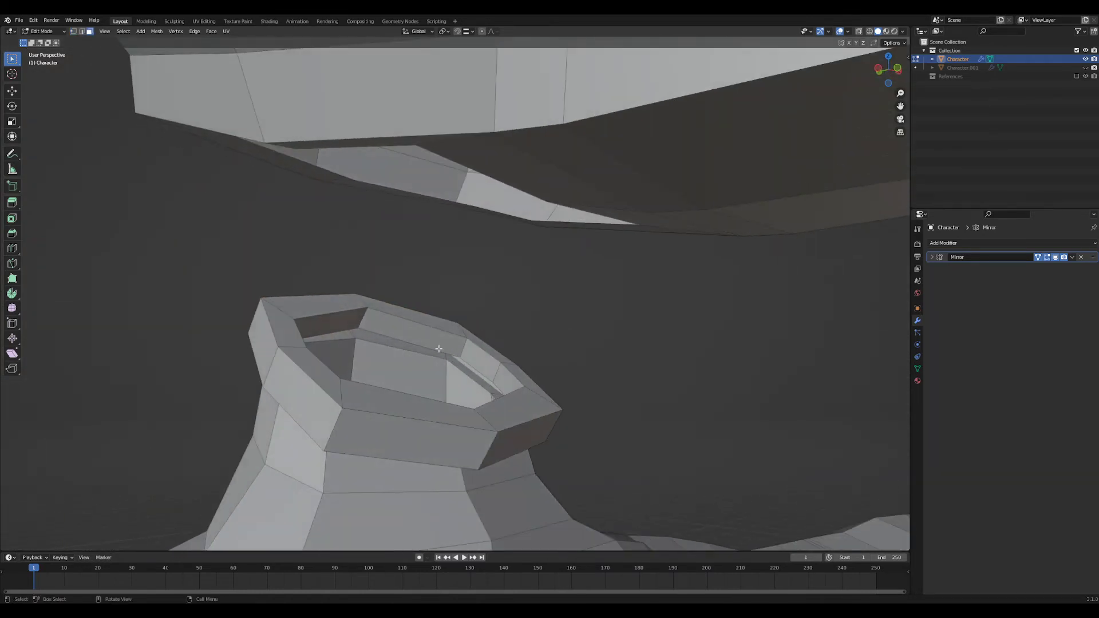
pyautogui.keyDown('shift'); pyautogui.click(440, 345); pyautogui.keyUp('shift')
pyautogui.press('x')
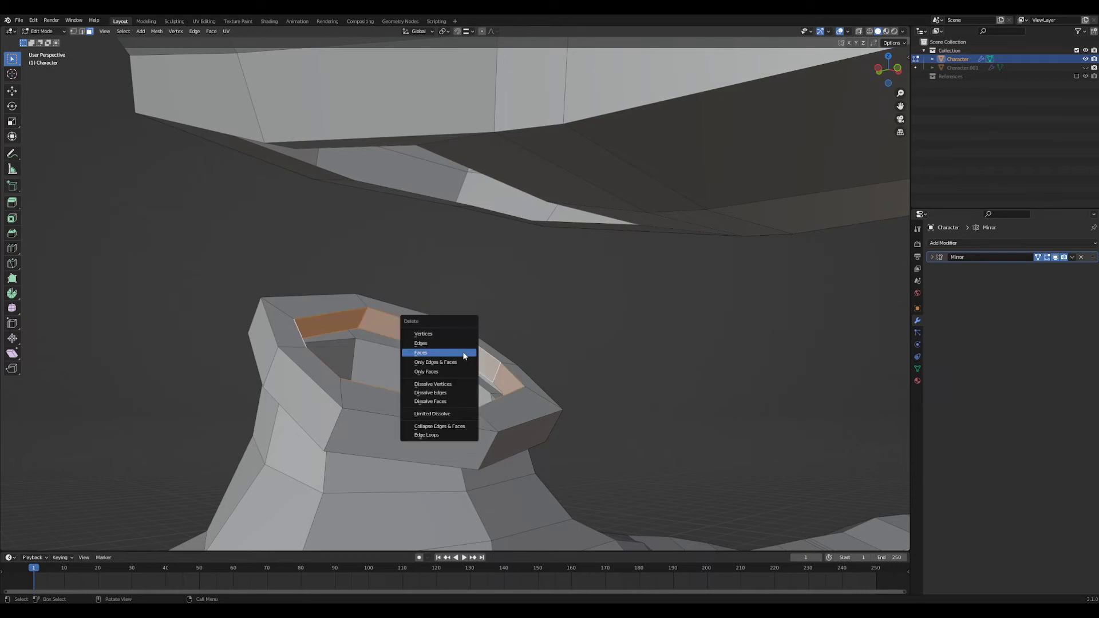
pyautogui.click(462, 353)
# - Delete the ring of faces on the collar's upper rim, leaving only the outer band
pyautogui.moveTo(528, 373); pyautogui.dragTo(497, 355, button='middle')
pyautogui.keyDown('alt'); pyautogui.click(496, 363); pyautogui.keyUp('alt')
pyautogui.press('x')
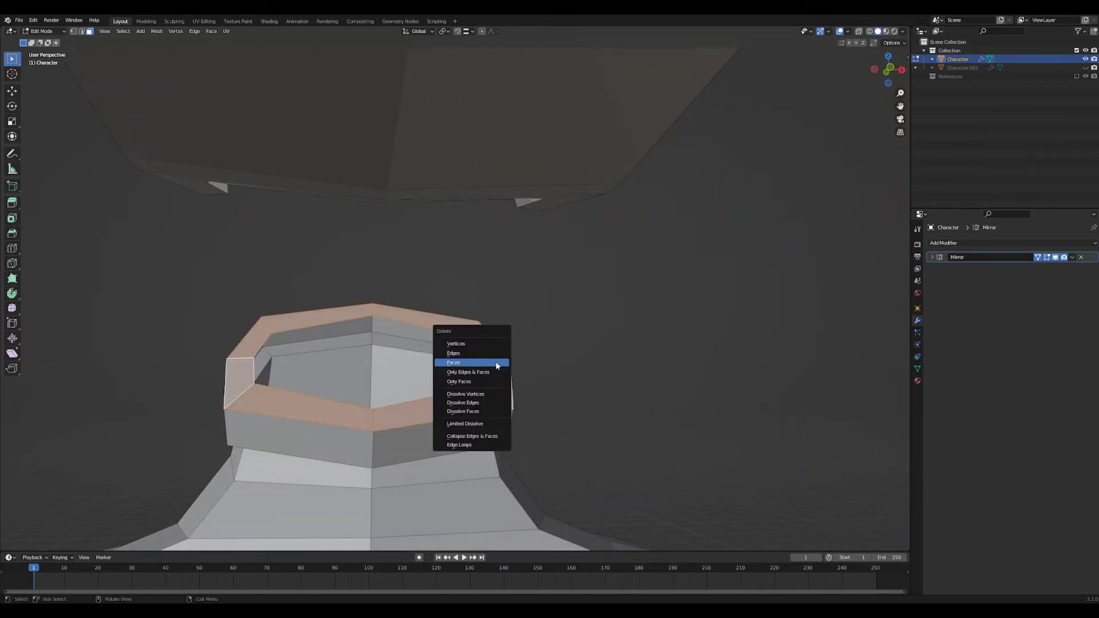
pyautogui.click(498, 363)
# - Move the collar band's rear centre edge back and down in side view and rotate it towards vertical
pyautogui.press('KP_3')
pyautogui.press('z')
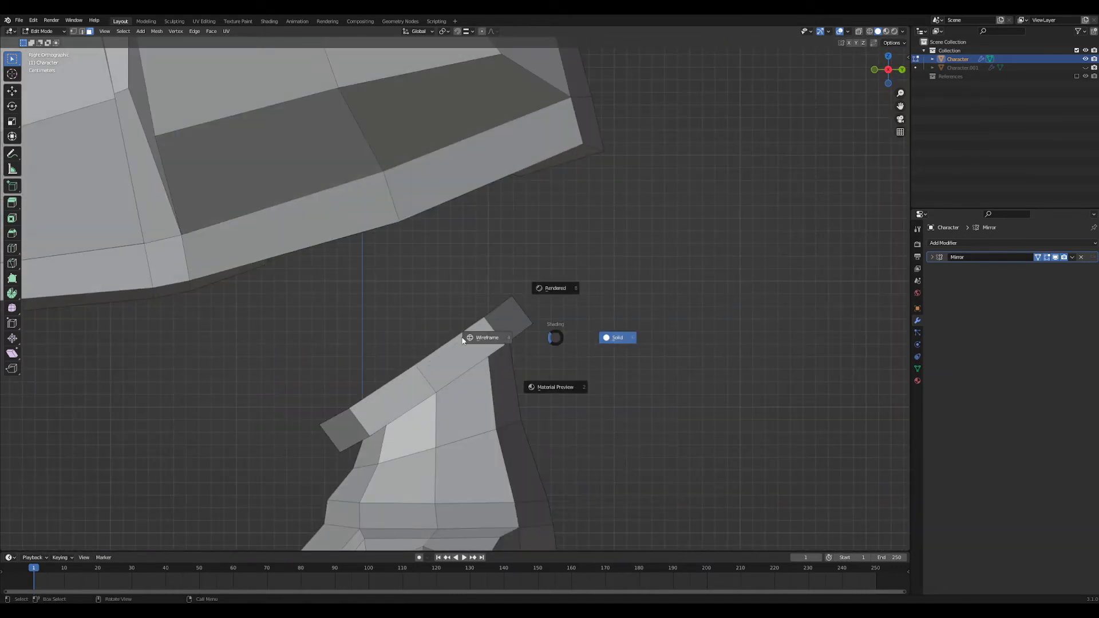
pyautogui.click(506, 303)
pyautogui.moveTo(551, 318); pyautogui.dragTo(559, 326)
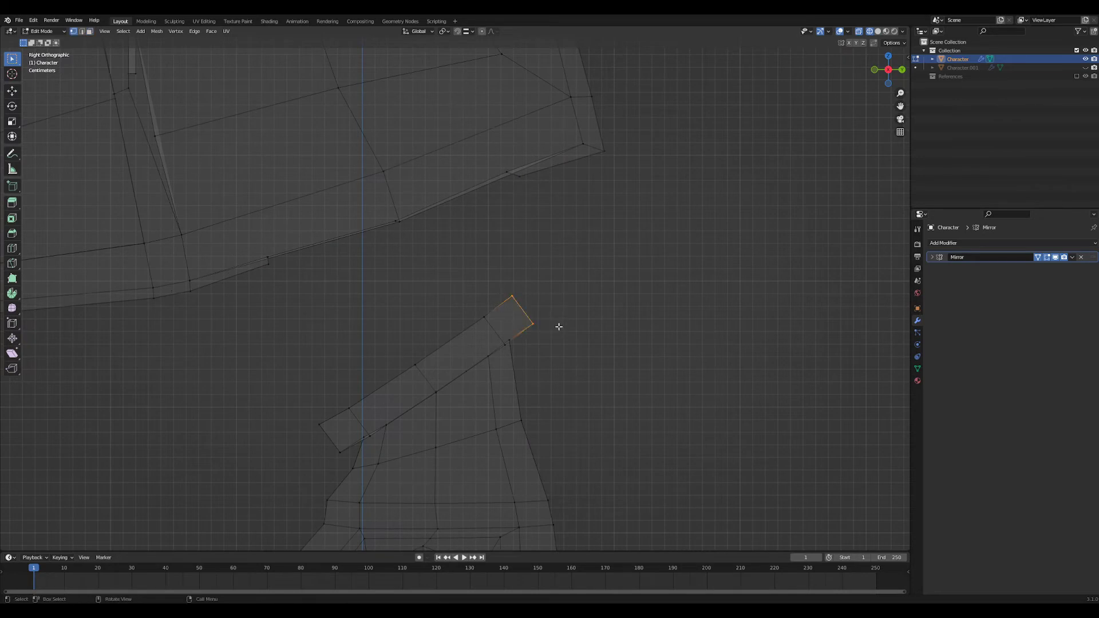
pyautogui.press('g')
pyautogui.click(562, 339)
pyautogui.press('r')
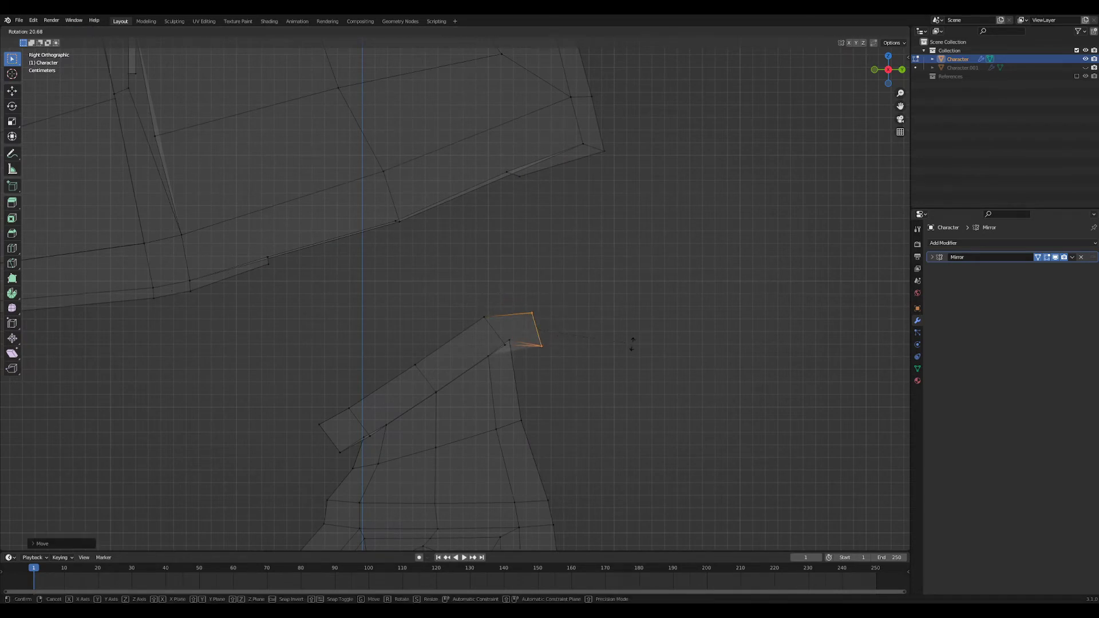
pyautogui.click(633, 365)
pyautogui.press('g')
pyautogui.rightClick(636, 362)
pyautogui.press('z')
pyautogui.click(704, 373)
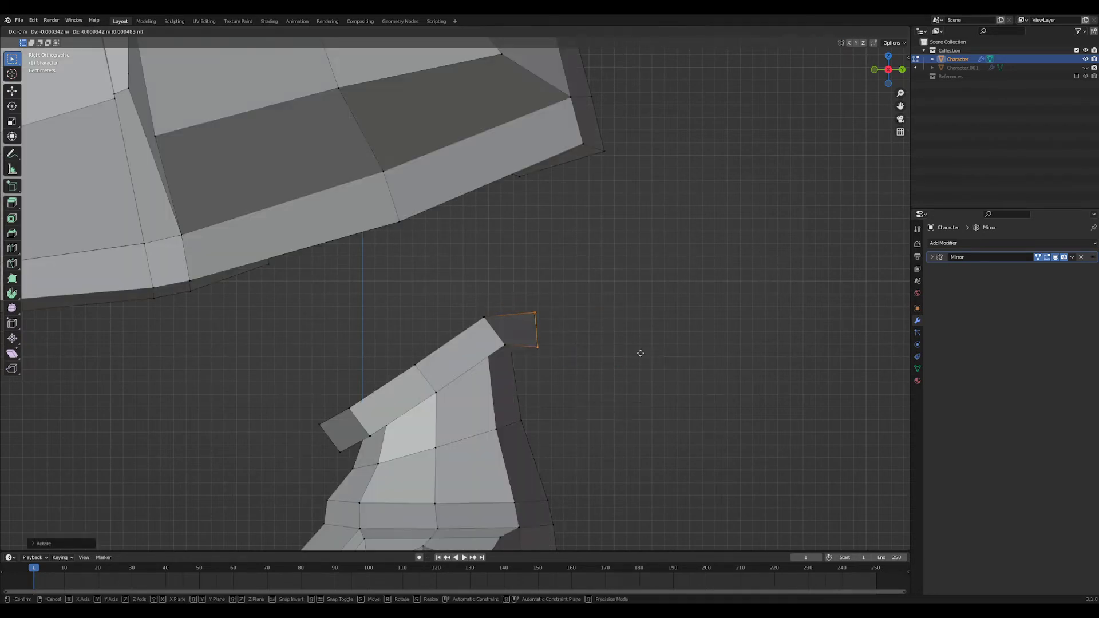
pyautogui.hotkey('ctrl', 'z')
# - Rotate the collar band's rear corner edges slightly in side view and move them down
pyautogui.keyDown('alt'); pyautogui.click(493, 331); pyautogui.keyUp('alt')
pyautogui.moveTo(500, 331); pyautogui.dragTo(513, 339, button='middle')
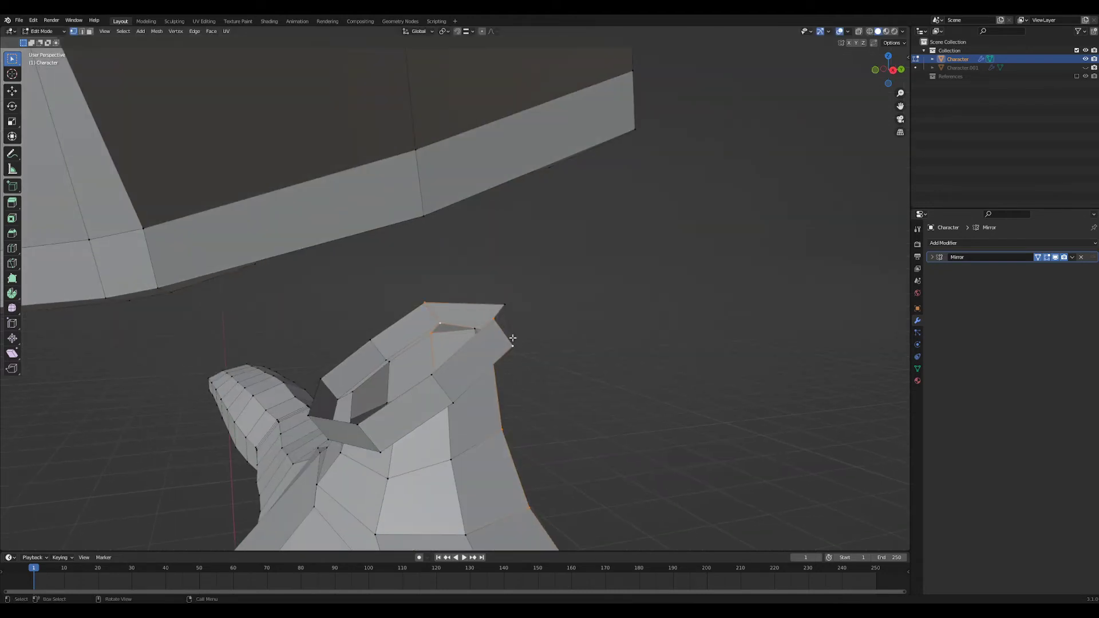
pyautogui.moveTo(460, 301); pyautogui.dragTo(566, 345, button='middle')
pyautogui.press('`')
pyautogui.click(705, 382)
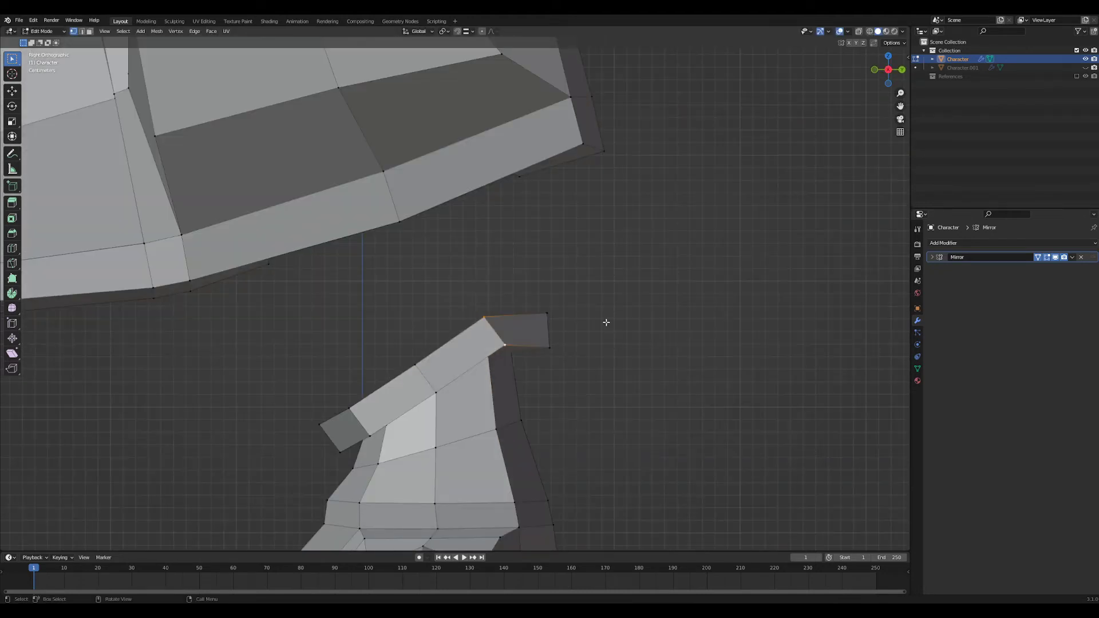
pyautogui.press('r')
pyautogui.click(582, 397)
pyautogui.press('g')
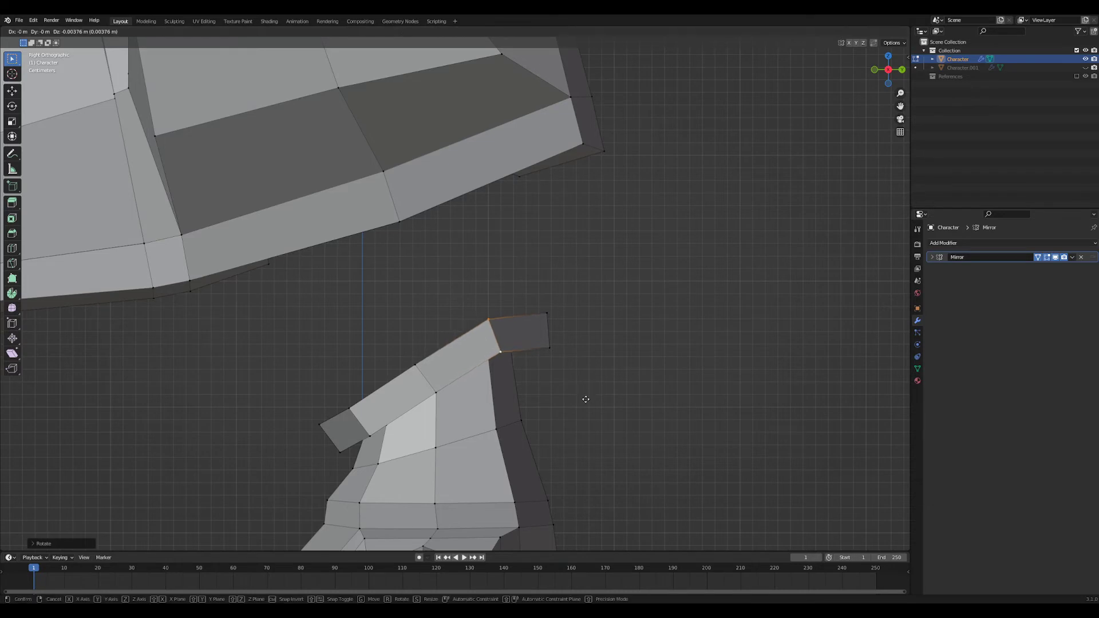
pyautogui.click(586, 405)
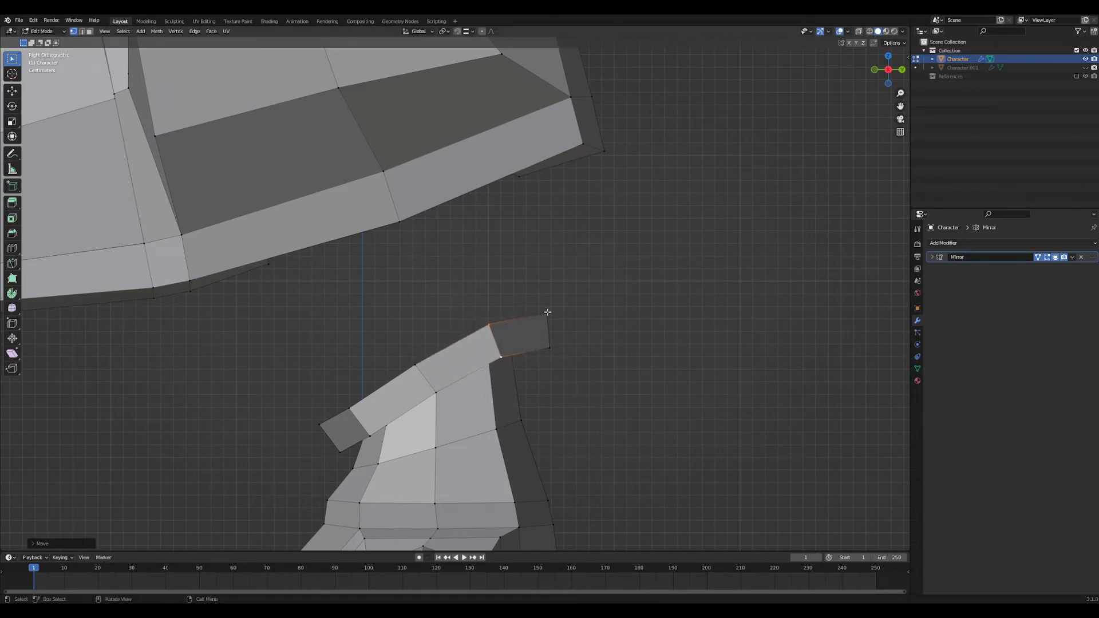
# - Lower the collar band's rear centre edge slightly and rotate it to stand vertical in side view
pyautogui.press('z')
pyautogui.click(522, 320)
pyautogui.moveTo(520, 293); pyautogui.dragTo(601, 393)
pyautogui.press('z')
pyautogui.click(644, 358)
pyautogui.press('g')
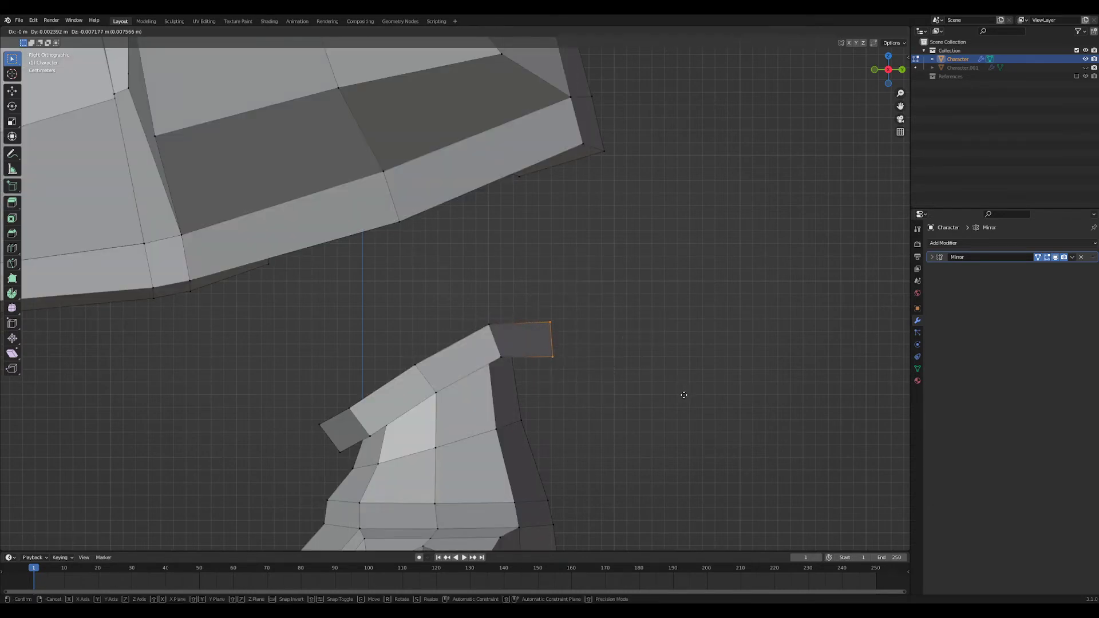
pyautogui.click(685, 395)
pyautogui.press('r')
pyautogui.click(707, 371)
# - Move the collar band's front centre edge down in side view and rotate it to follow the neck's slope
pyautogui.moveTo(707, 371); pyautogui.dragTo(414, 349, button='middle')
pyautogui.moveTo(404, 321); pyautogui.dragTo(442, 375)
pyautogui.press('g')
pyautogui.click(473, 394)
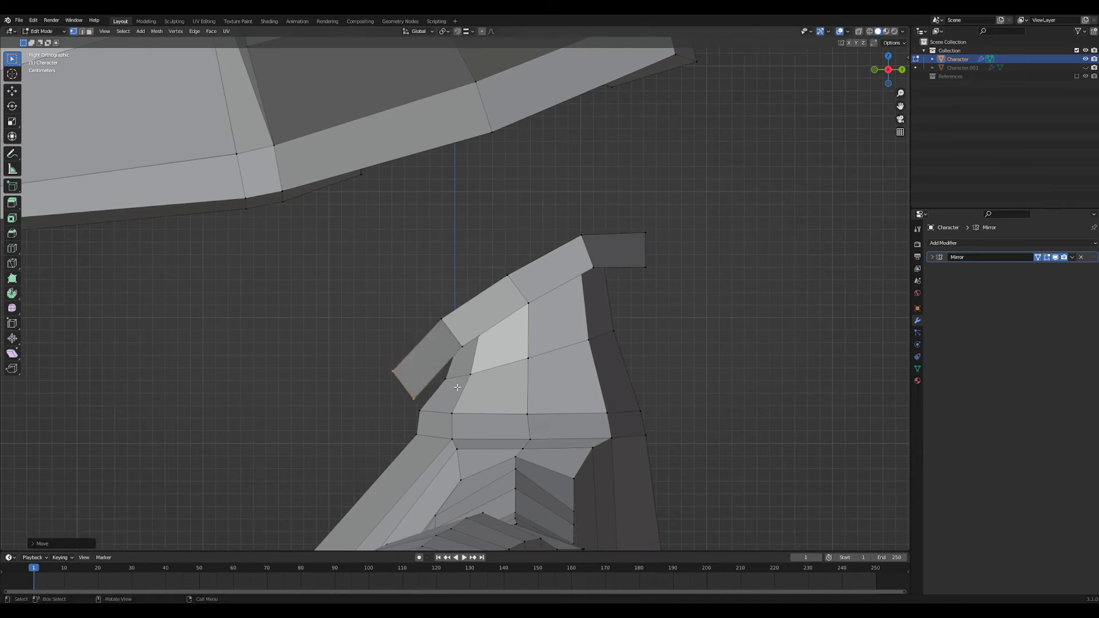
pyautogui.press('r')
pyautogui.click(592, 386)
pyautogui.press('g')
pyautogui.click(594, 390)
# - Rotate the collar band's front corner edges and move them down and forward to smooth the band's curve
pyautogui.click(461, 346)
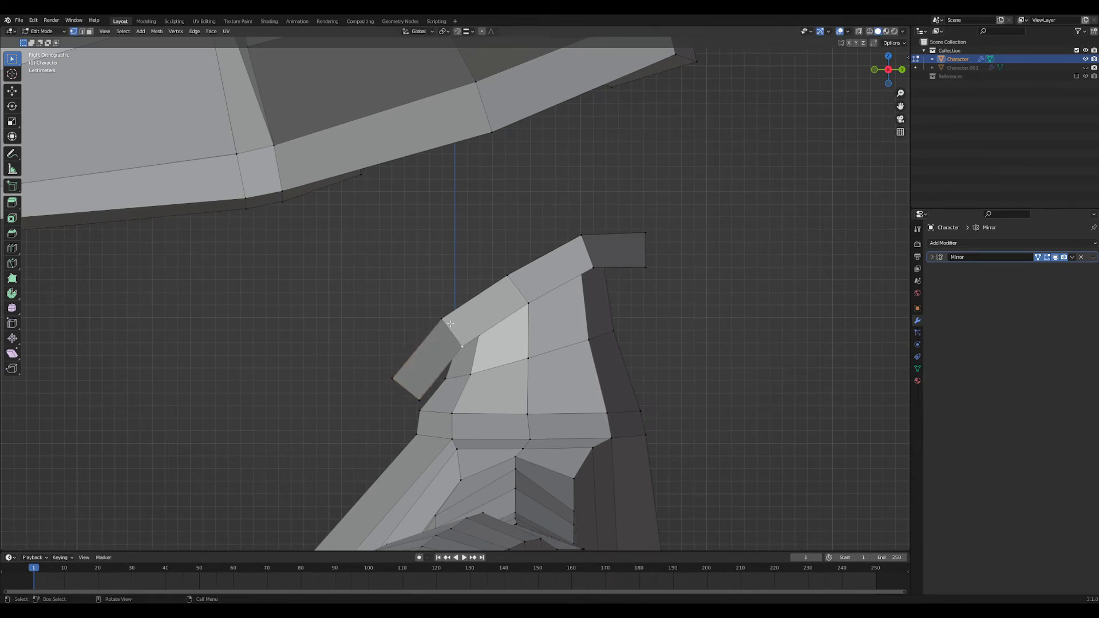
pyautogui.press('r')
pyautogui.press('Return')
pyautogui.press('g')
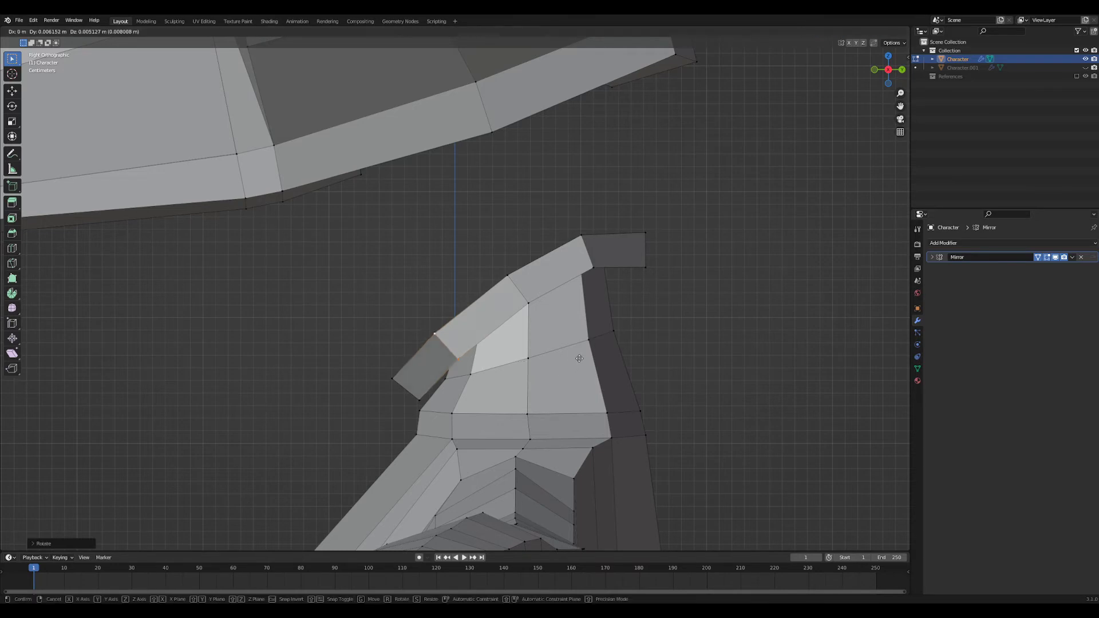
pyautogui.click(581, 356)
# - Lower the neck's upper edge loop inside the collar along the Z axis
pyautogui.moveTo(582, 356); pyautogui.dragTo(609, 389, button='middle')
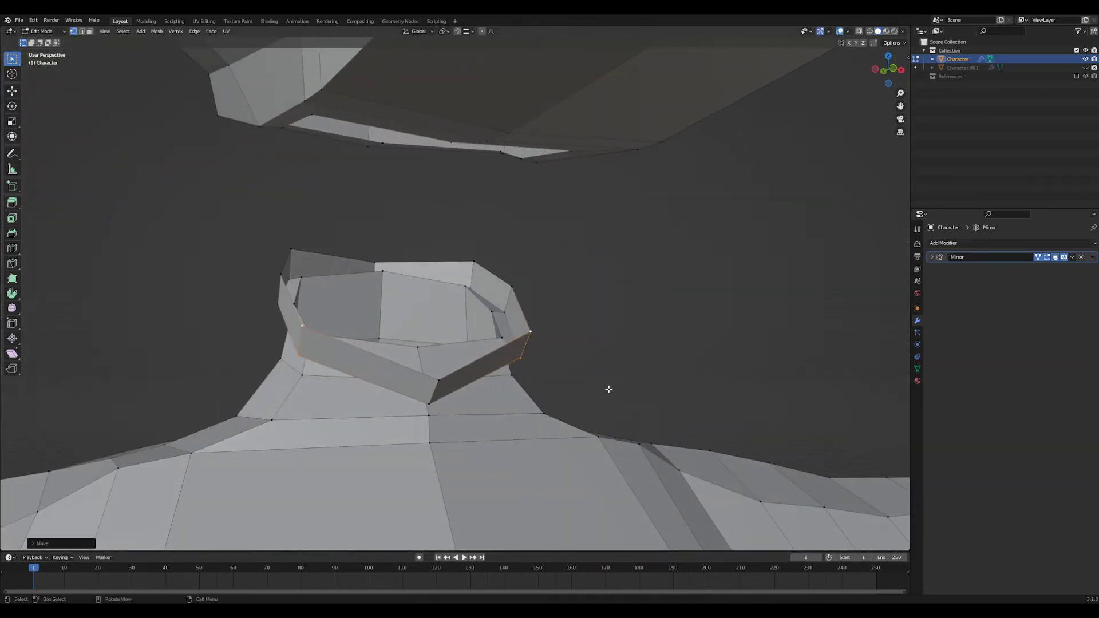
pyautogui.moveTo(404, 278); pyautogui.dragTo(467, 320, button='middle')
pyautogui.press('g')
pyautogui.press('z')
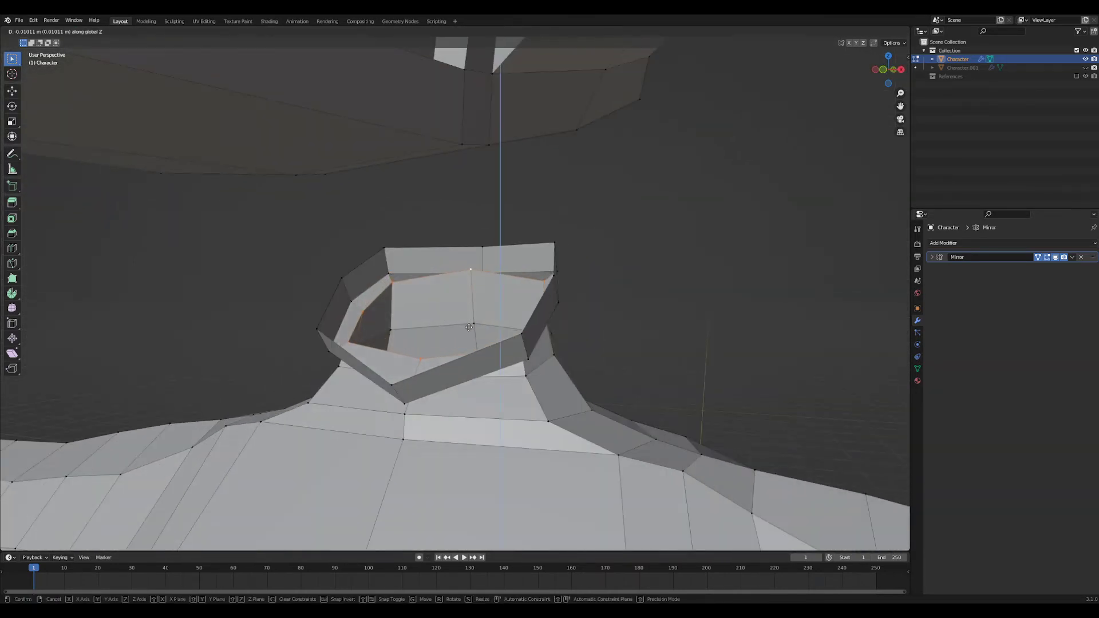
pyautogui.click(469, 320)
# - Lower the rear centre vertex of the neck's upper edge by about 0.016 m along Z
pyautogui.click(473, 265)
pyautogui.press('g')
pyautogui.press('z')
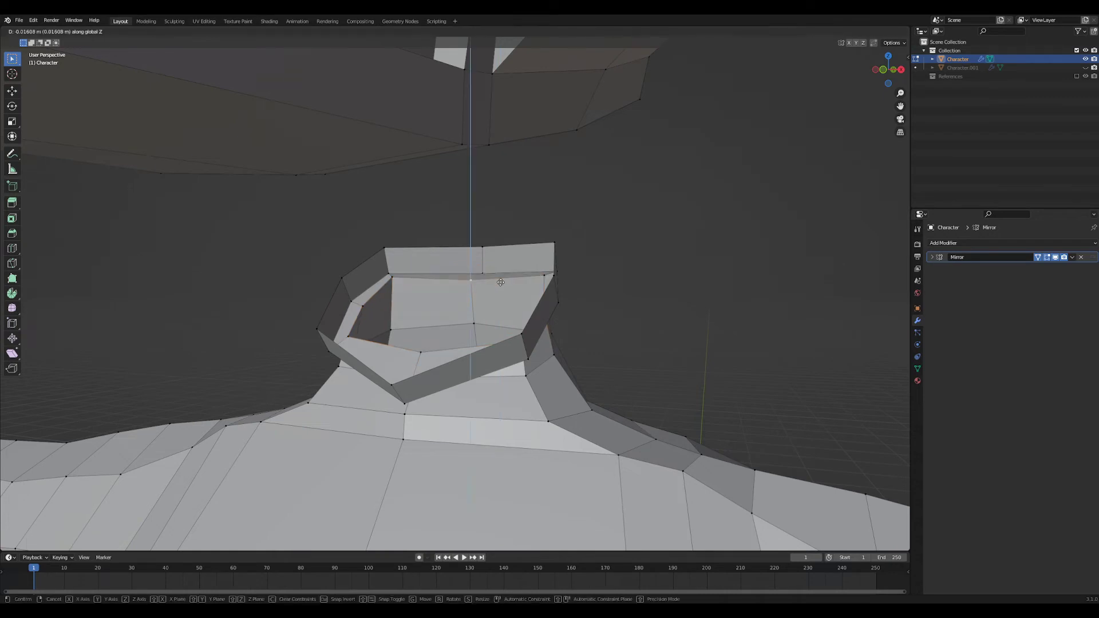
pyautogui.click(500, 282)
# - Lower the front centre vertex of the neck's upper edge along the Z axis
pyautogui.moveTo(582, 290); pyautogui.dragTo(546, 292, button='middle')
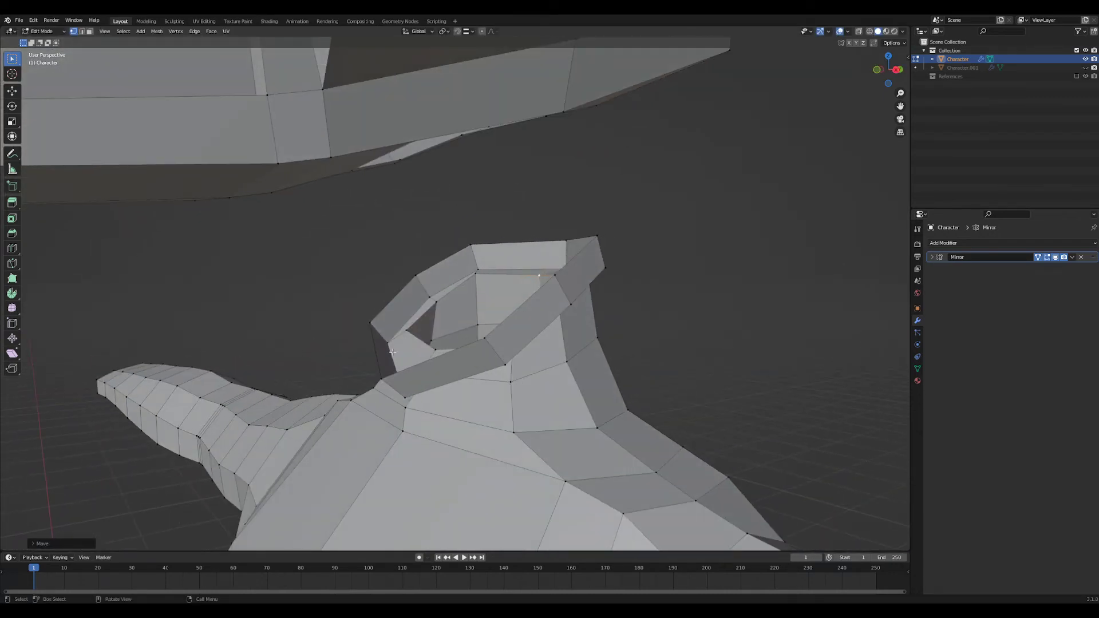
pyautogui.moveTo(393, 352); pyautogui.dragTo(433, 399, button='middle')
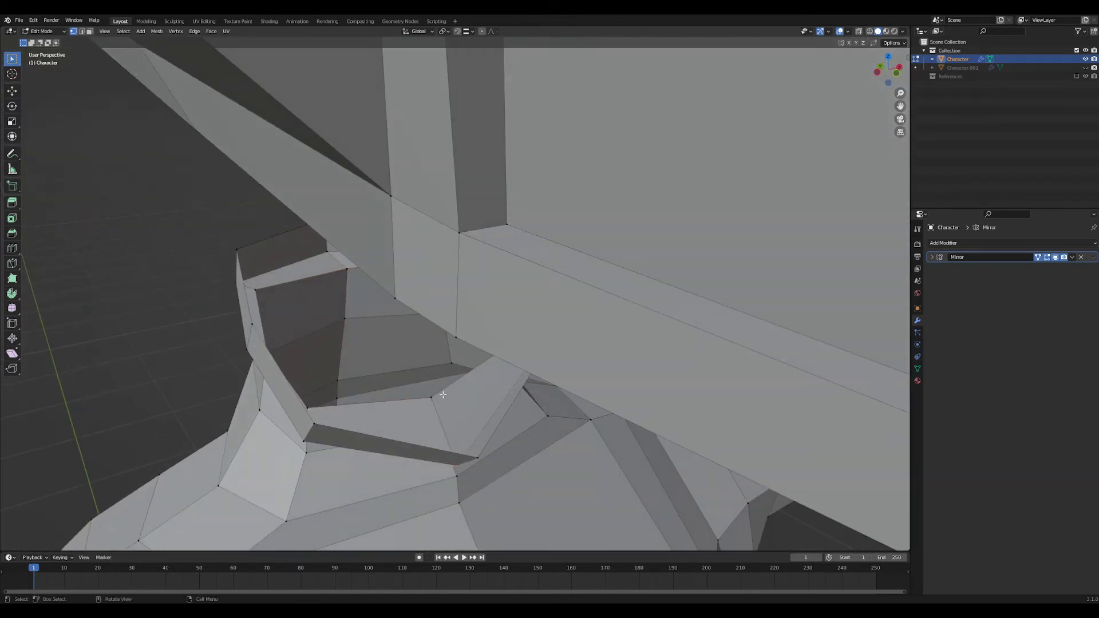
pyautogui.click(443, 394)
pyautogui.scroll(-4, 440, 394)
pyautogui.press('g')
pyautogui.press('z')
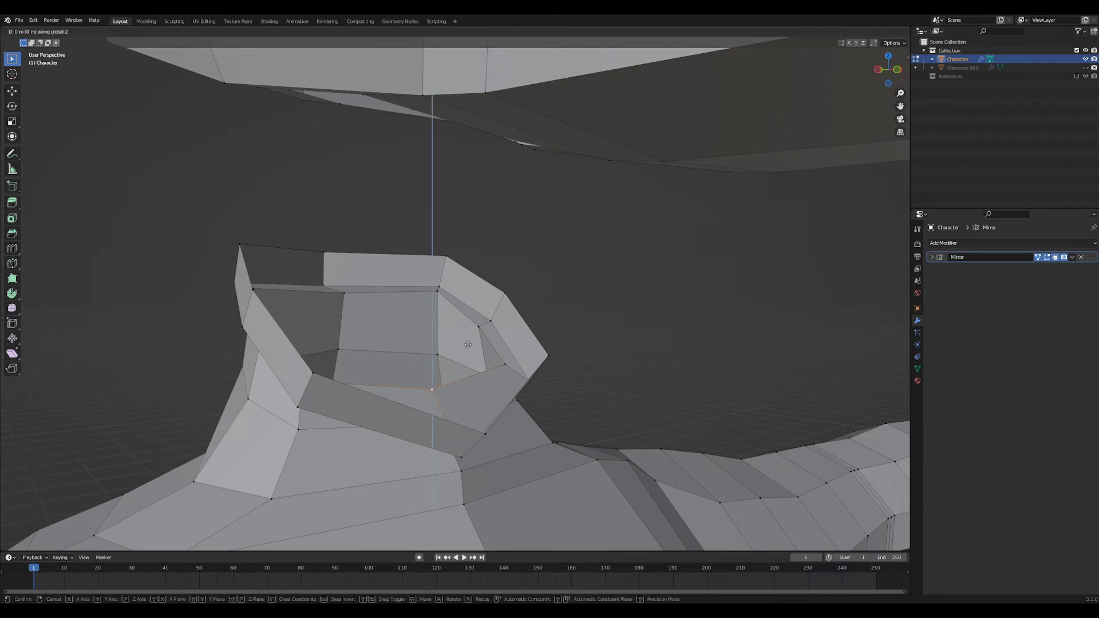
pyautogui.click(467, 365)
# - Move the front corner and side vertices of the neck's upper edge down inside the collar
pyautogui.moveTo(465, 367)
pyautogui.mouseDown(button='middle')
pyautogui.moveTo(458, 378)
pyautogui.moveTo(462, 367)
pyautogui.mouseUp(button='middle')
pyautogui.press('g')
pyautogui.press('z')
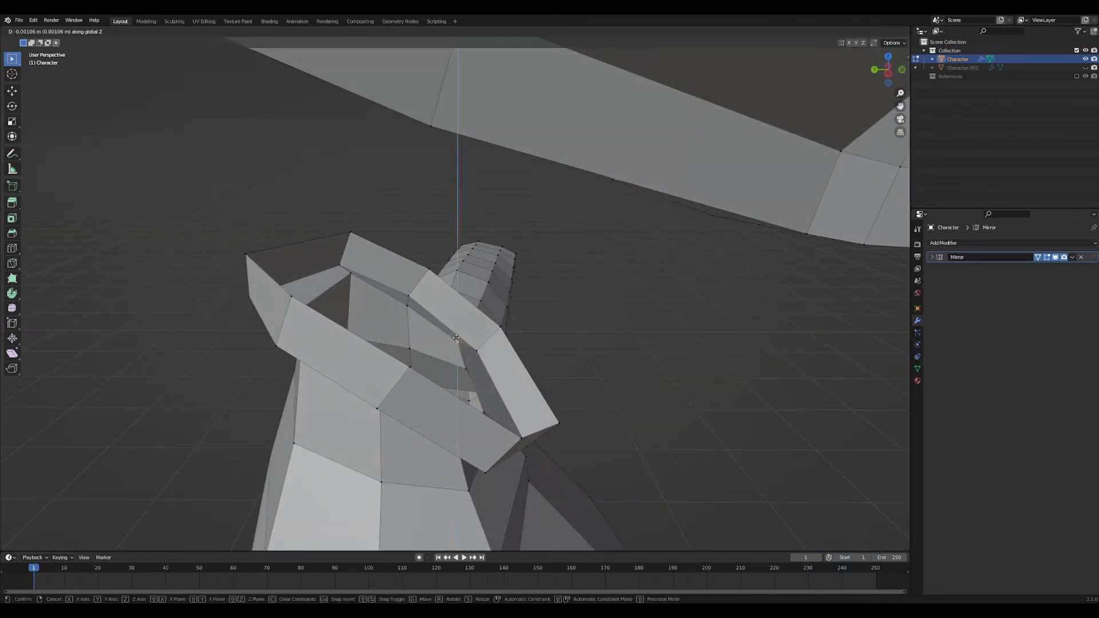
pyautogui.press('z')
pyautogui.press('z')
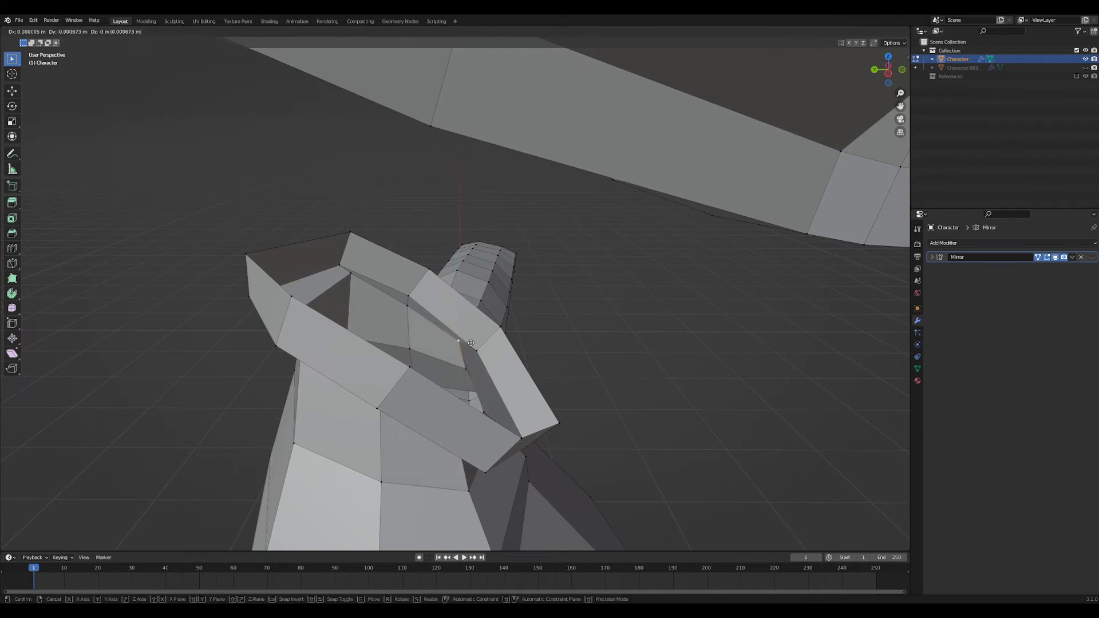
pyautogui.click(476, 356)
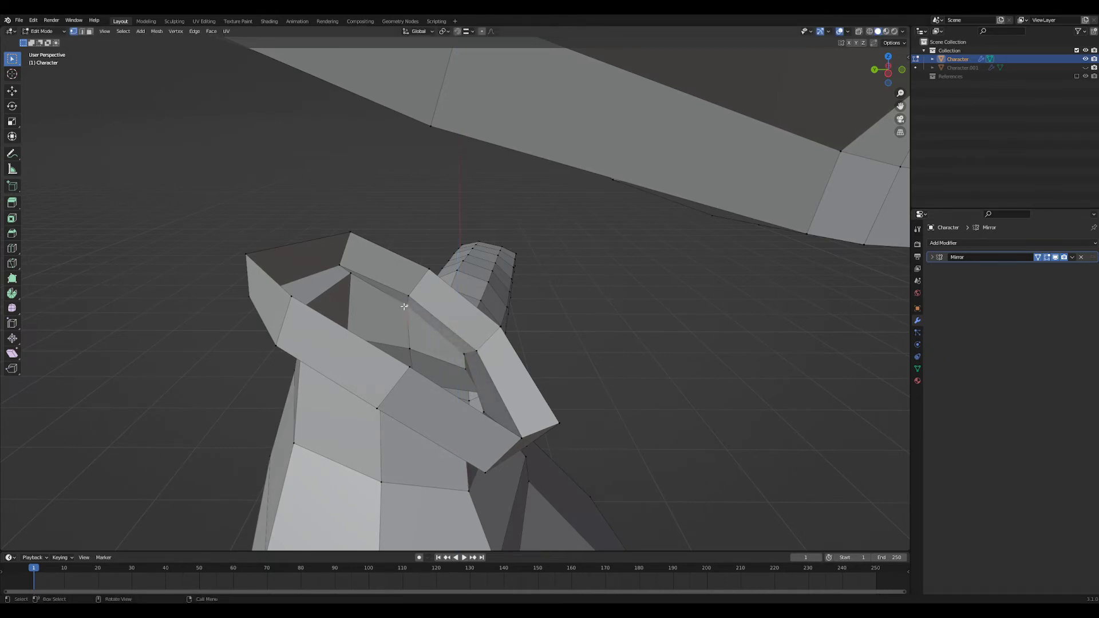
pyautogui.press('g')
pyautogui.click(403, 321)
# - Move the rear centre vertex of the neck's upper edge down about 0.012 m and slightly backward
pyautogui.moveTo(395, 319); pyautogui.dragTo(641, 355, button='middle')
pyautogui.press('g')
pyautogui.click(496, 359)
pyautogui.press('g')
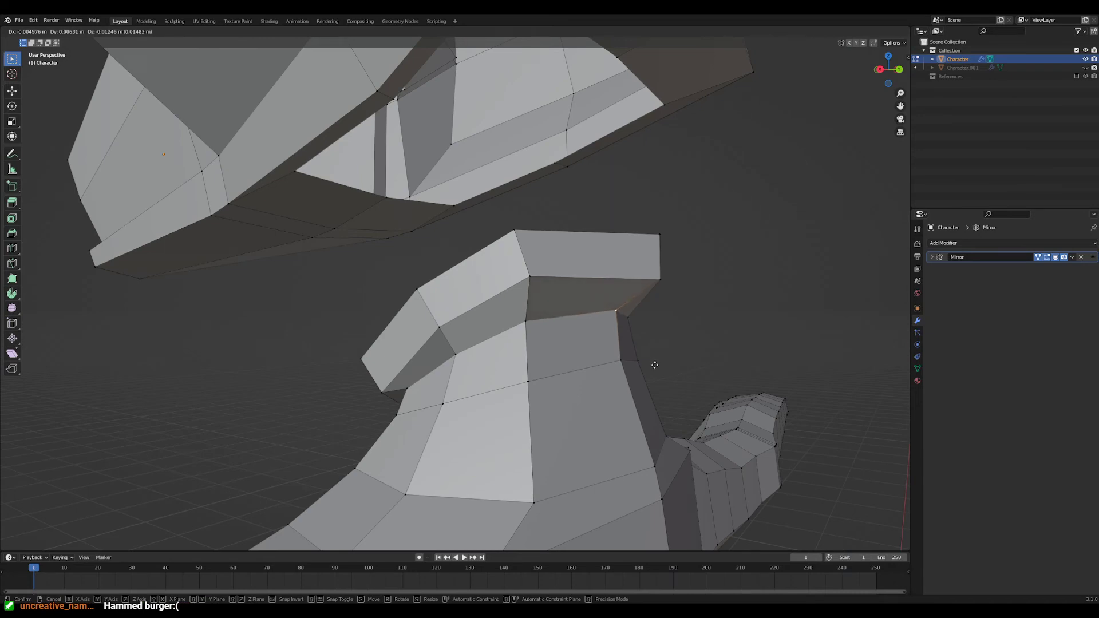
pyautogui.click(655, 365)
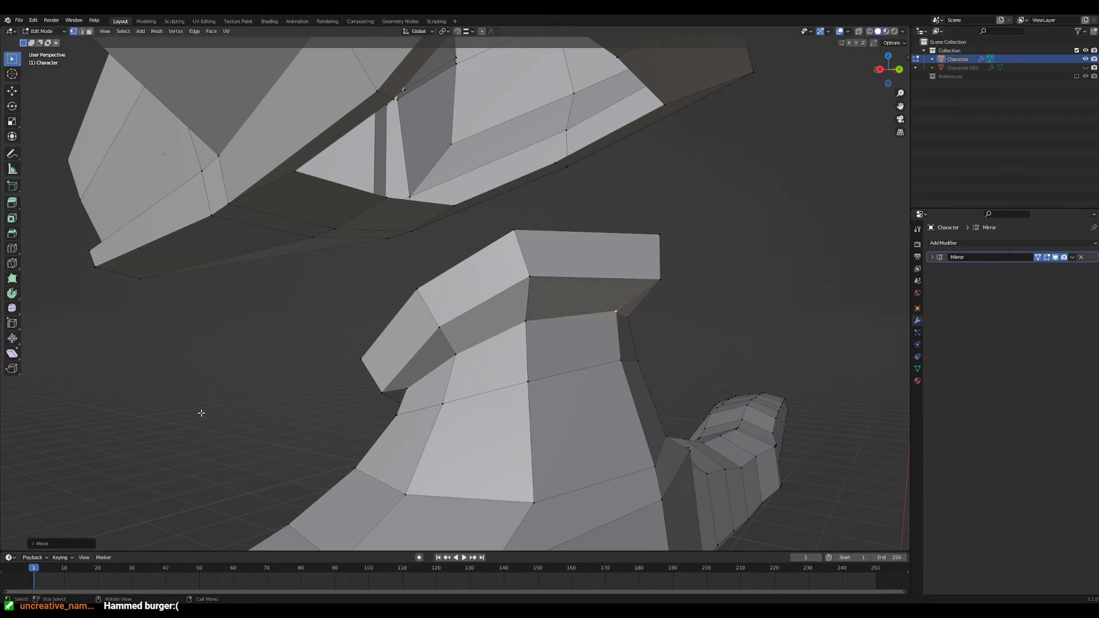
# - In right orthographic view, move the rear centre and rear corner vertices of the neck's upper edge up and back beneath the collar
pyautogui.moveTo(202, 413); pyautogui.dragTo(520, 375, button='middle')
pyautogui.click(523, 303)
pyautogui.press('`')
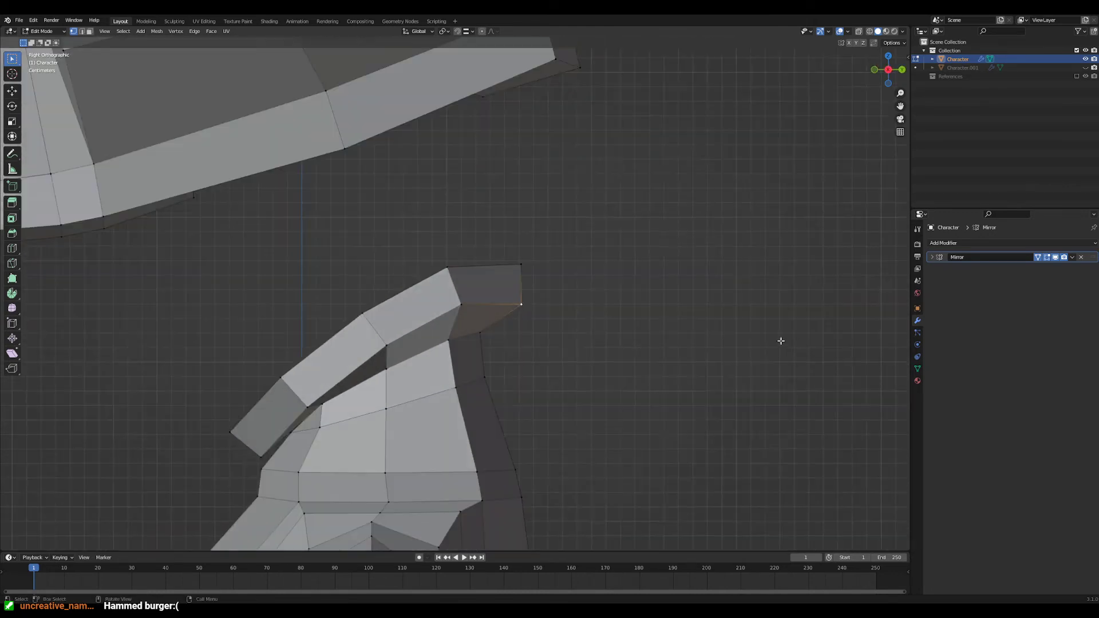
pyautogui.keyDown('shift'); pyautogui.moveTo(493, 330); pyautogui.dragTo(495, 349, button='middle'); pyautogui.keyUp('shift')
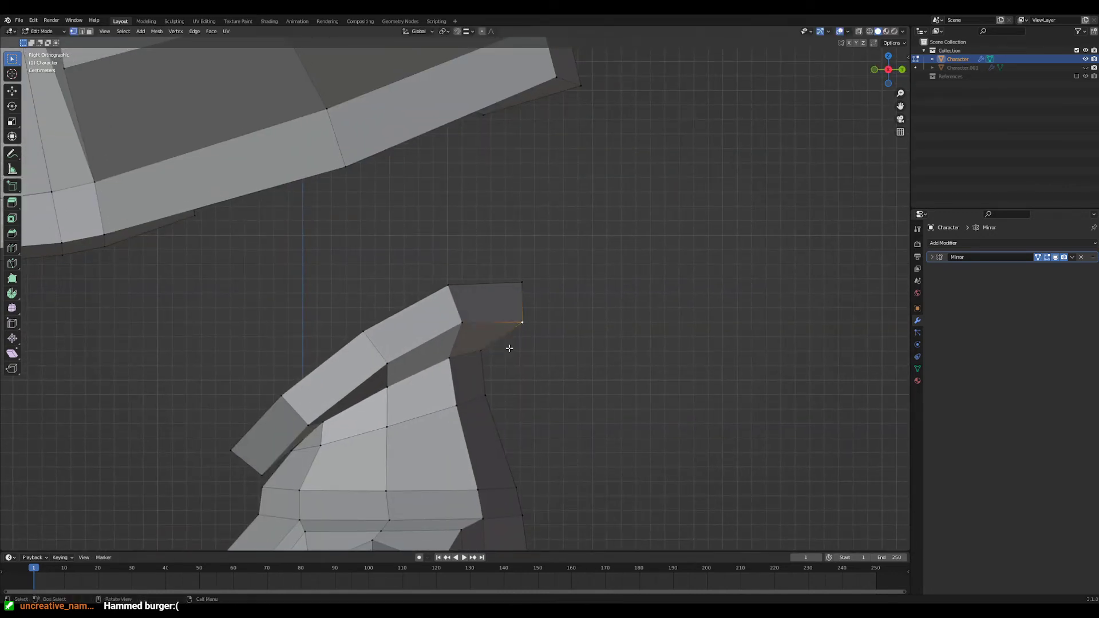
pyautogui.press('g')
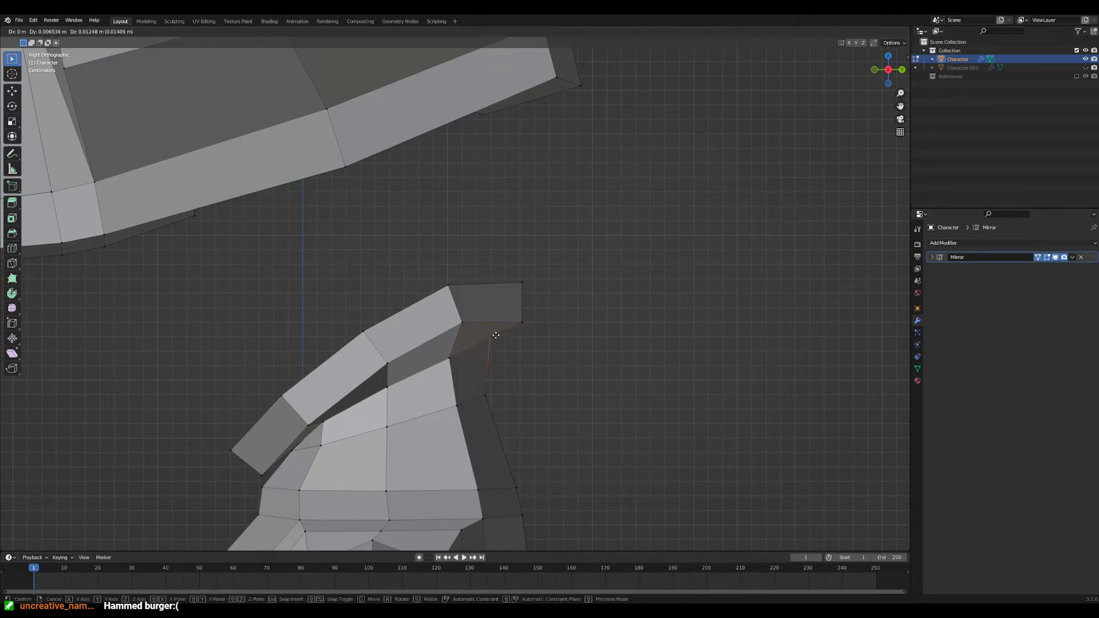
pyautogui.click(458, 346)
pyautogui.press('g')
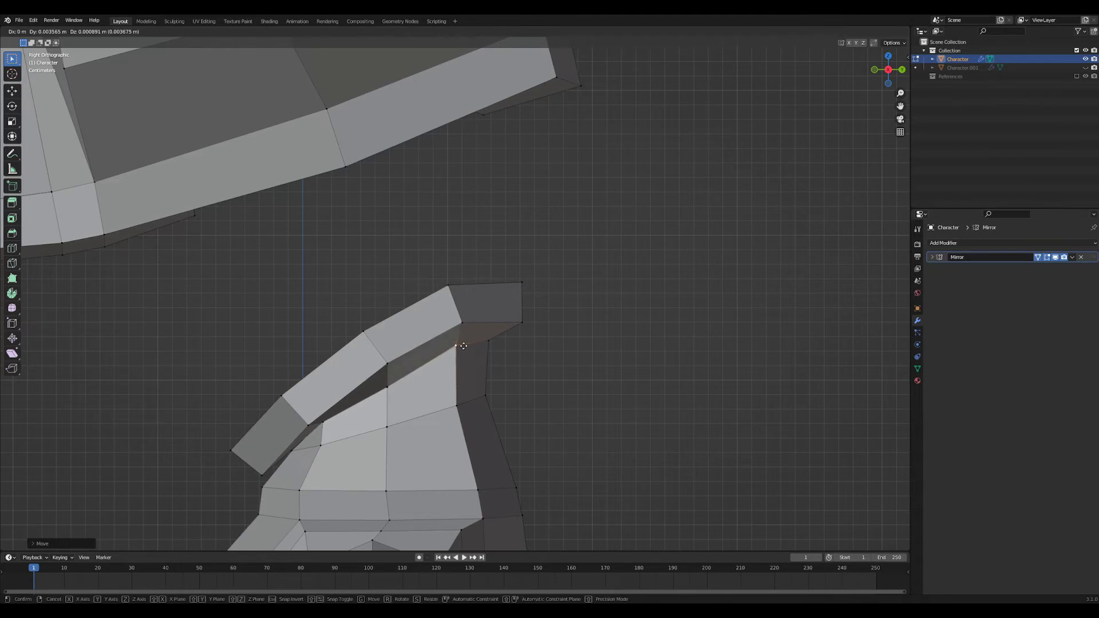
pyautogui.click(462, 346)
# - Raise the side vertex of the neck's upper edge by about 0.009 m along Z
pyautogui.keyDown('shift'); pyautogui.moveTo(437, 394); pyautogui.dragTo(438, 381, button='middle'); pyautogui.keyUp('shift')
pyautogui.scroll(1, 450, 338)
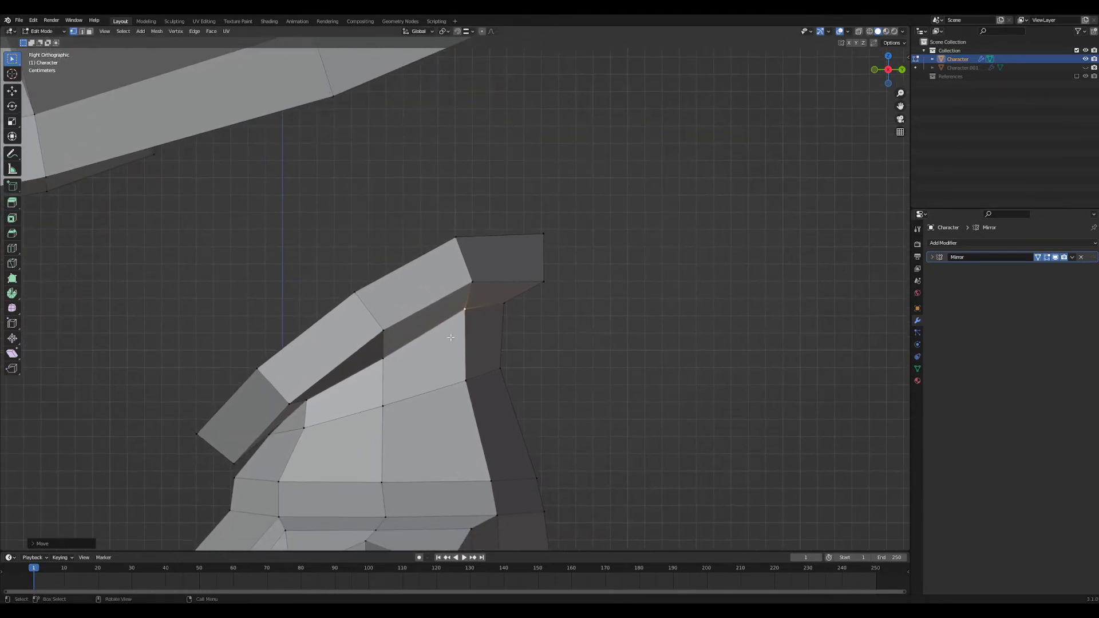
pyautogui.click(382, 360)
pyautogui.press('g')
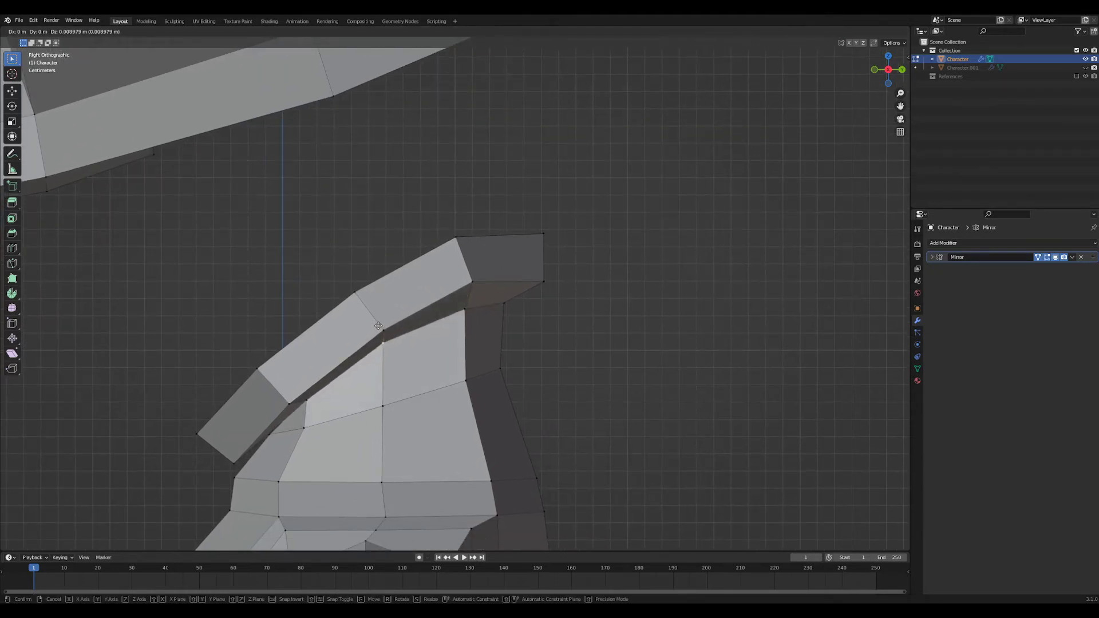
pyautogui.click(378, 326)
# - Raise the rear vertices of the neck's upper edge by about 0.003 m toward the underside of the collar
pyautogui.click(502, 304)
pyautogui.press('g')
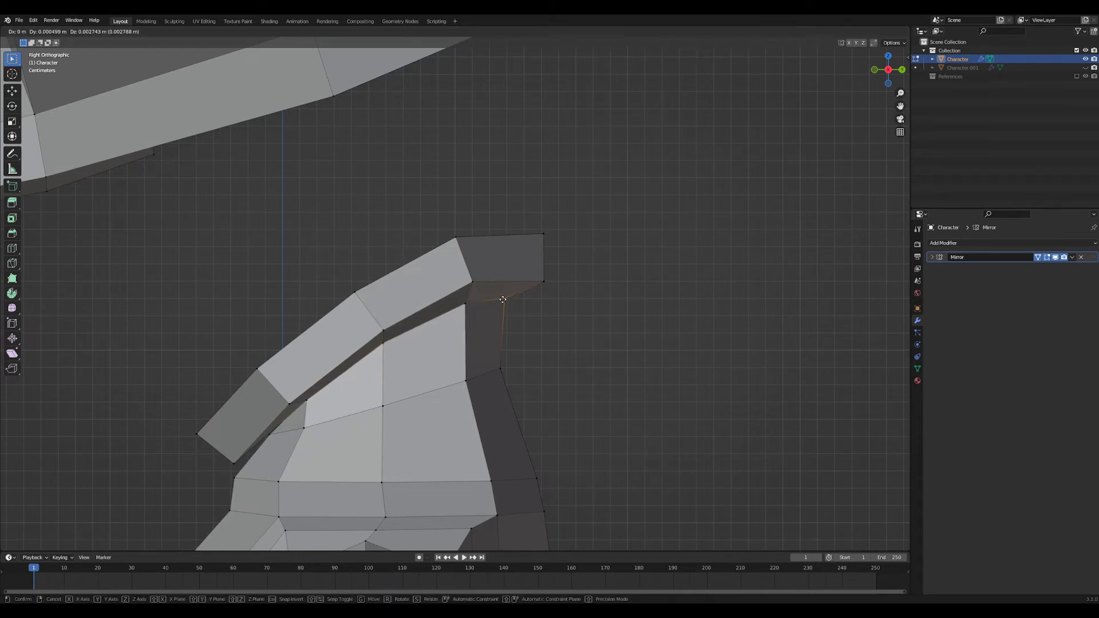
pyautogui.click(471, 300)
pyautogui.moveTo(471, 300)
pyautogui.mouseDown(button='middle')
pyautogui.moveTo(482, 331)
pyautogui.moveTo(523, 341)
pyautogui.moveTo(469, 314)
pyautogui.moveTo(479, 302)
pyautogui.moveTo(465, 293)
pyautogui.mouseUp(button='middle')
pyautogui.moveTo(392, 299); pyautogui.dragTo(572, 381, button='middle')
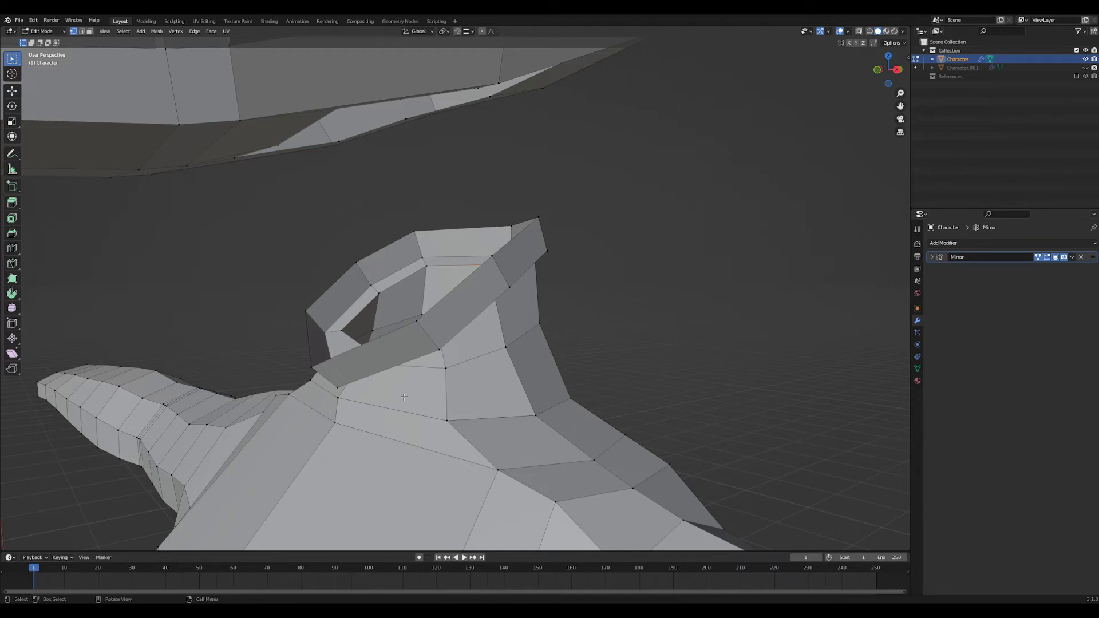
# - Select the collar's face loop with its inner ring and raise it along Z in right orthographic view
pyautogui.moveTo(403, 397); pyautogui.dragTo(578, 343, button='middle')
pyautogui.keyDown('ctrl'); pyautogui.moveTo(578, 344); pyautogui.dragTo(615, 264, button='middle'); pyautogui.keyUp('ctrl')
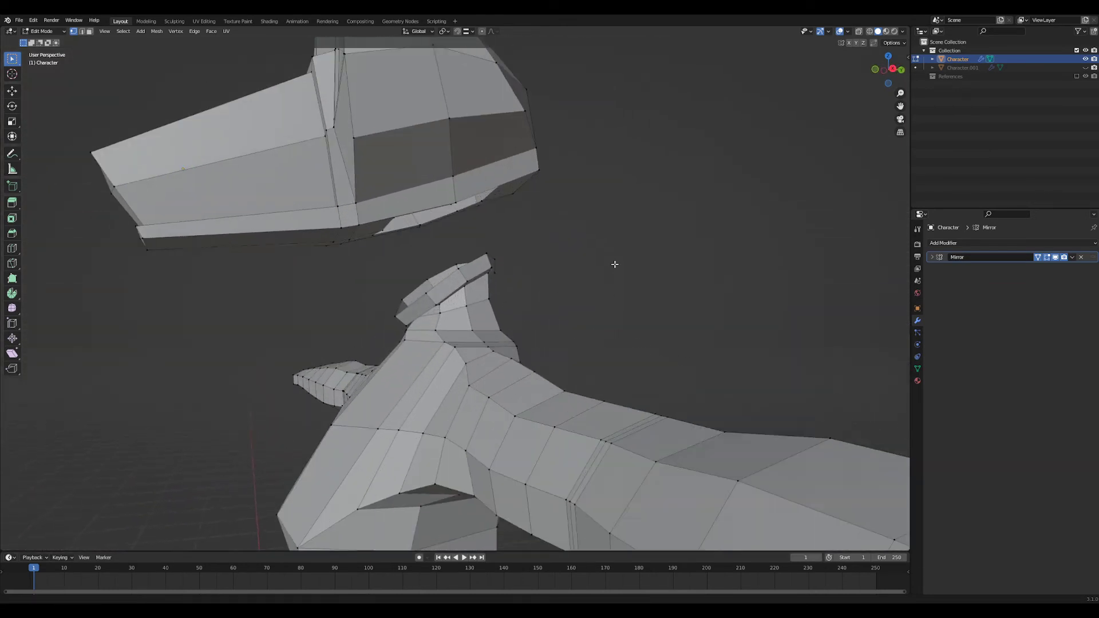
pyautogui.scroll(2, 489, 257)
pyautogui.keyDown('alt'); pyautogui.click(458, 275); pyautogui.keyUp('alt')
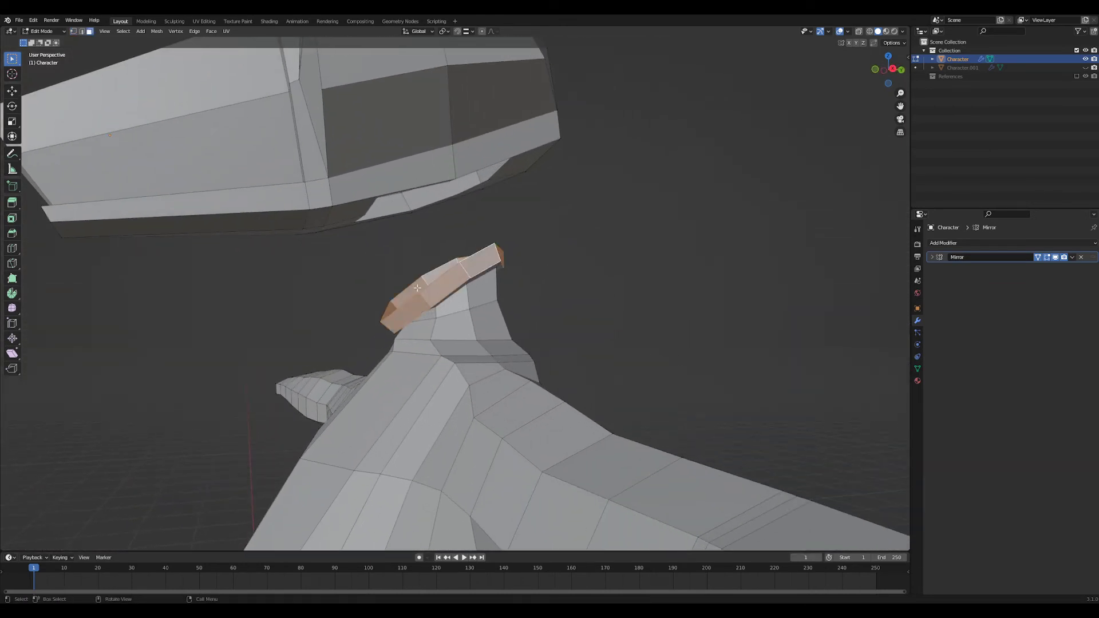
pyautogui.keyDown('alt'); pyautogui.moveTo(458, 276); pyautogui.dragTo(607, 304, button='middle'); pyautogui.keyUp('alt')
pyautogui.scroll(3, 584, 301)
pyautogui.press('g')
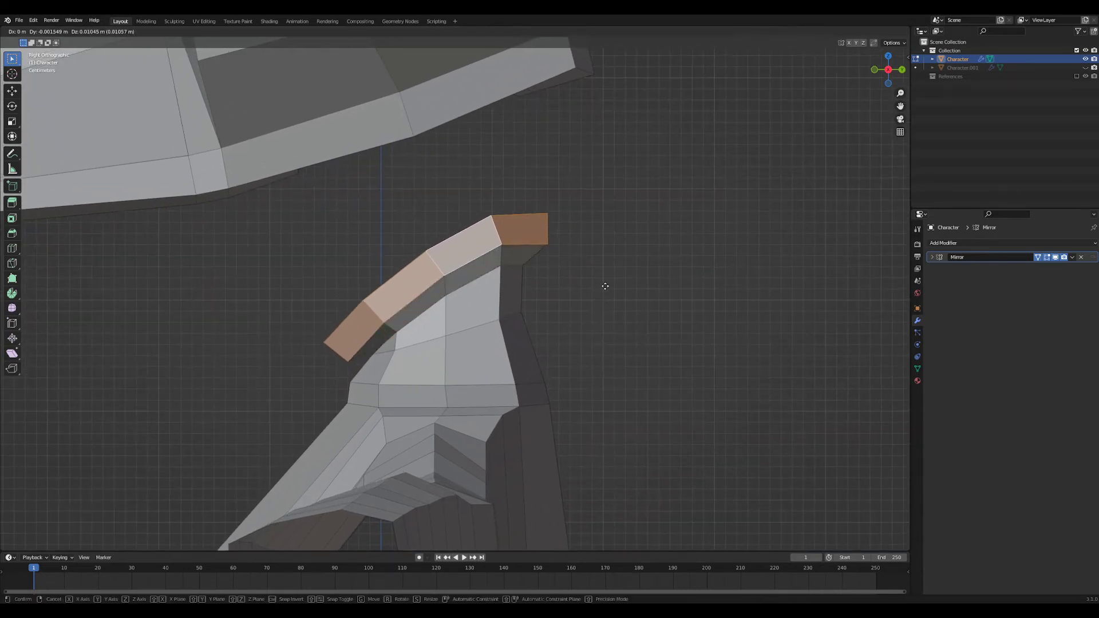
pyautogui.rightClick(604, 279)
pyautogui.press('g')
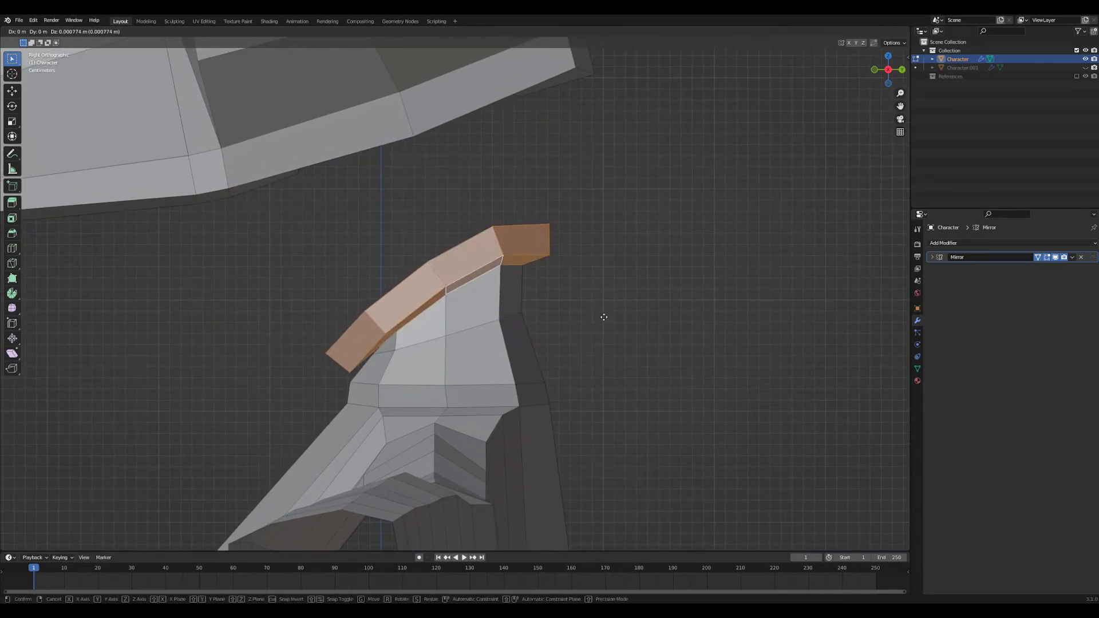
pyautogui.click(596, 285)
# - Tilt the collar slightly further down at the front, reposition it on the neck, and check the shape in Object Mode
pyautogui.press('r')
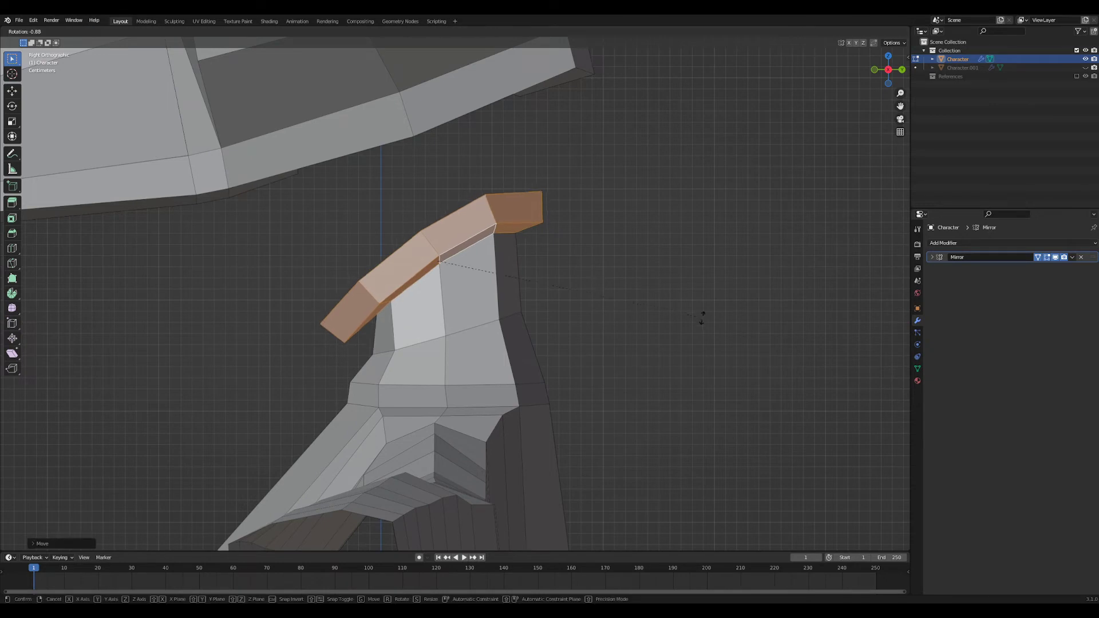
pyautogui.click(703, 297)
pyautogui.press('g')
pyautogui.click(704, 306)
pyautogui.press('Tab')
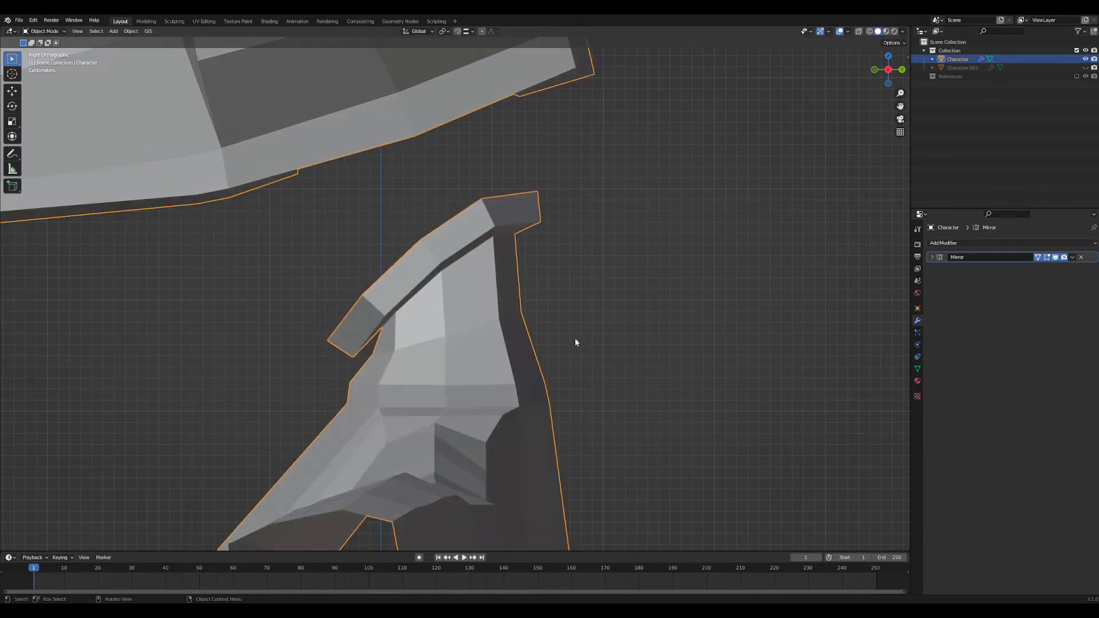
pyautogui.scroll(-5, 575, 343)
pyautogui.moveTo(549, 395); pyautogui.dragTo(637, 426, button='middle')
pyautogui.scroll(4, 647, 384)
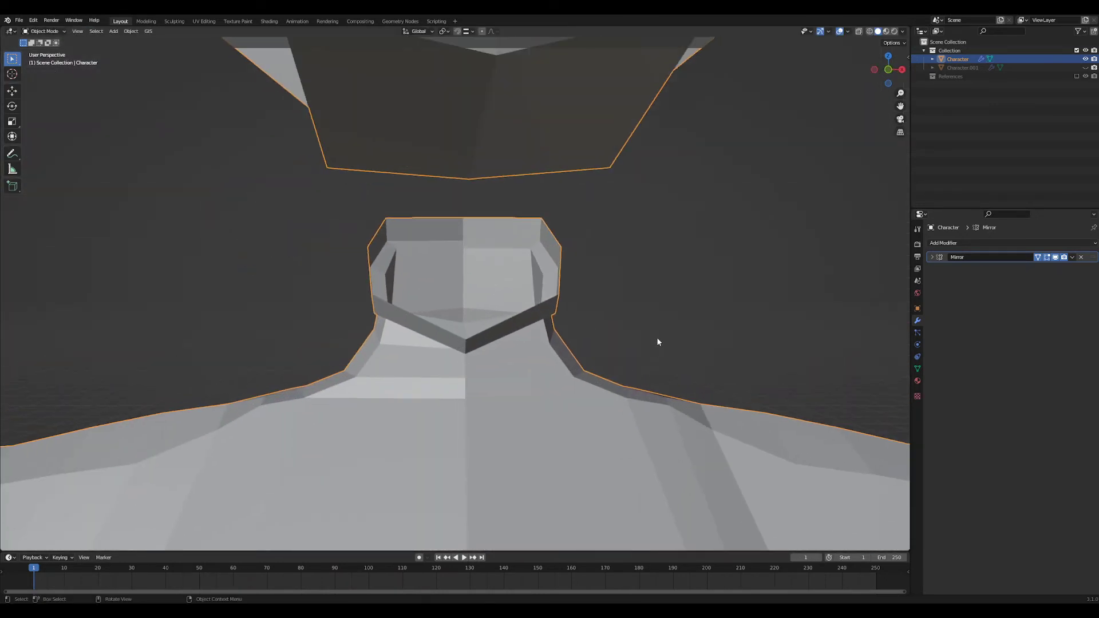
pyautogui.moveTo(657, 341); pyautogui.dragTo(703, 349, button='middle')
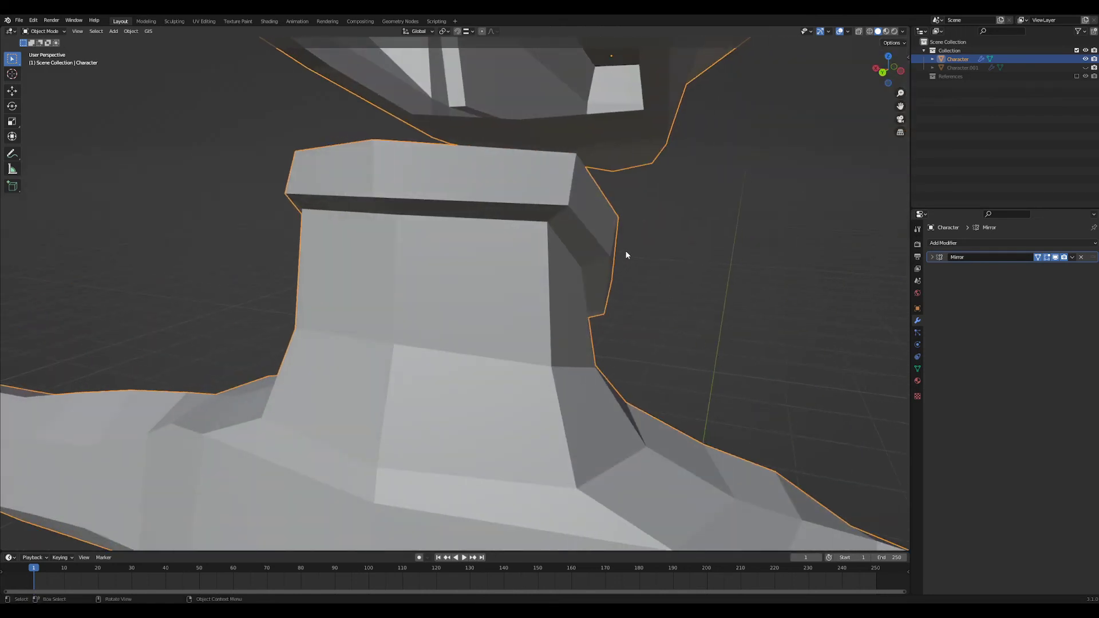
# - Widen the collar's outer faces along the X axis by a factor of about 1.37
pyautogui.press('Tab')
pyautogui.moveTo(723, 265); pyautogui.dragTo(557, 265, button='middle')
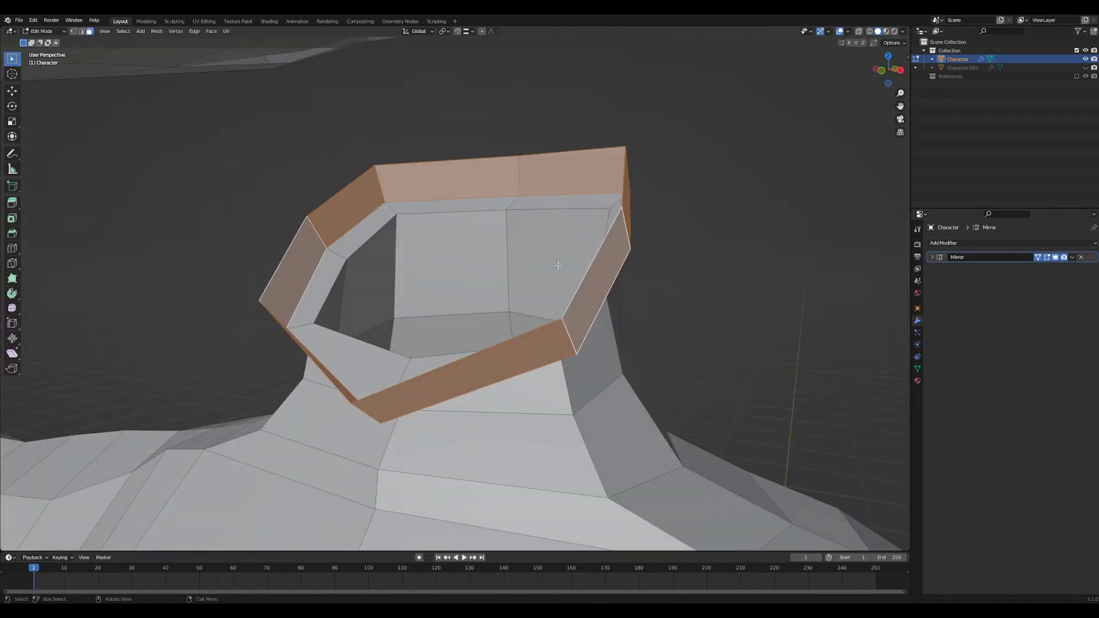
pyautogui.press('s')
pyautogui.press('x')
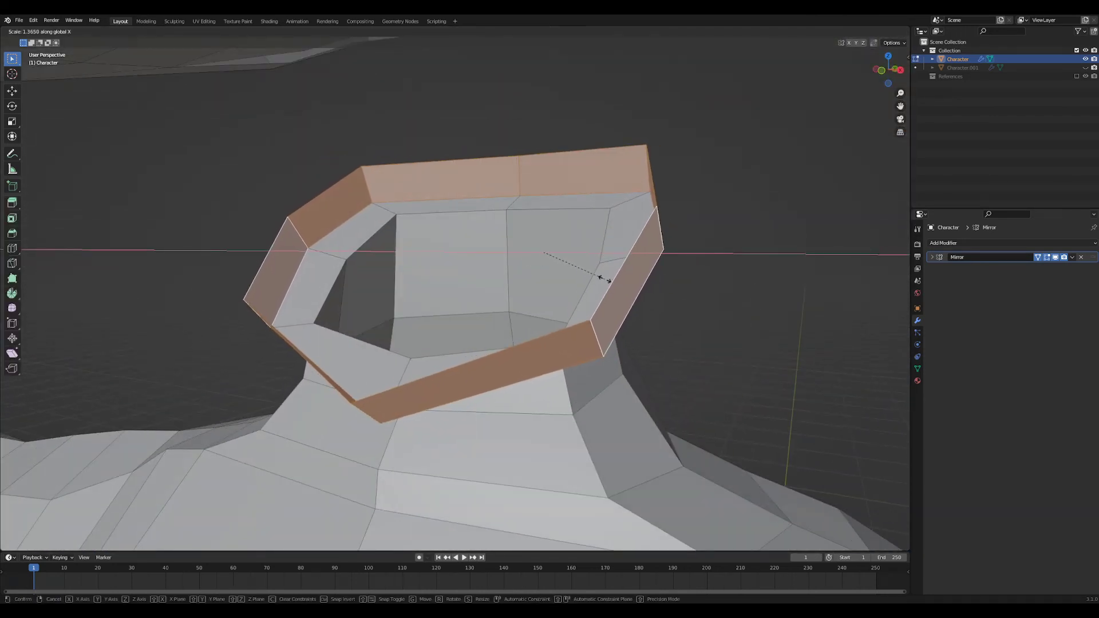
pyautogui.click(605, 279)
# - Scale the collar's outer faces up along the Y axis and check the result from the front
pyautogui.moveTo(748, 305); pyautogui.dragTo(611, 285, button='middle')
pyautogui.press('s')
pyautogui.press('x')
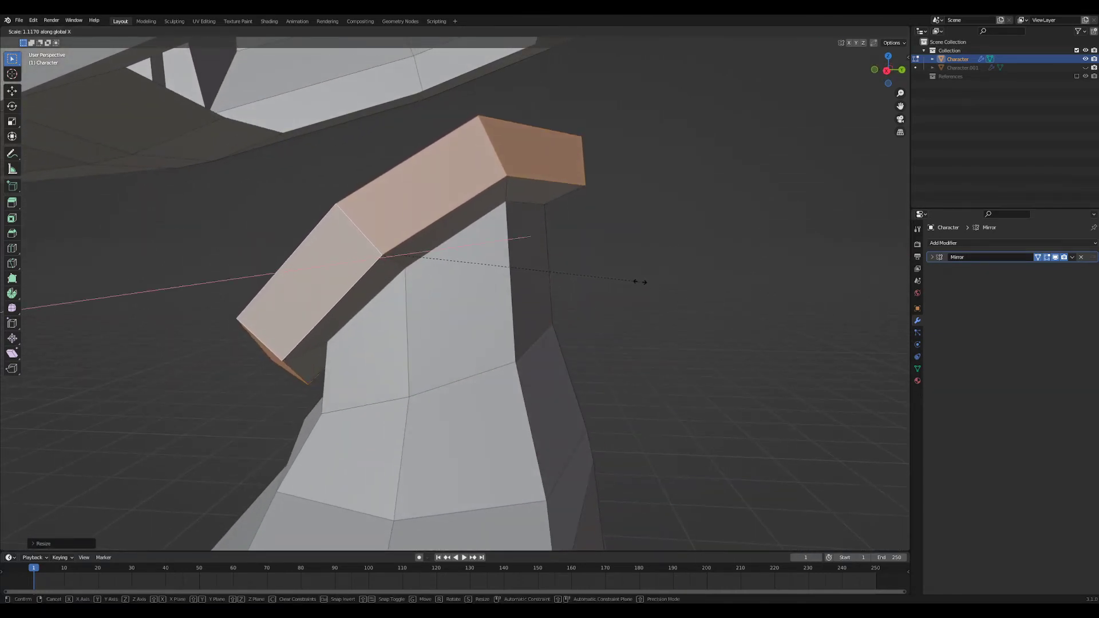
pyautogui.press('y')
pyautogui.click(653, 282)
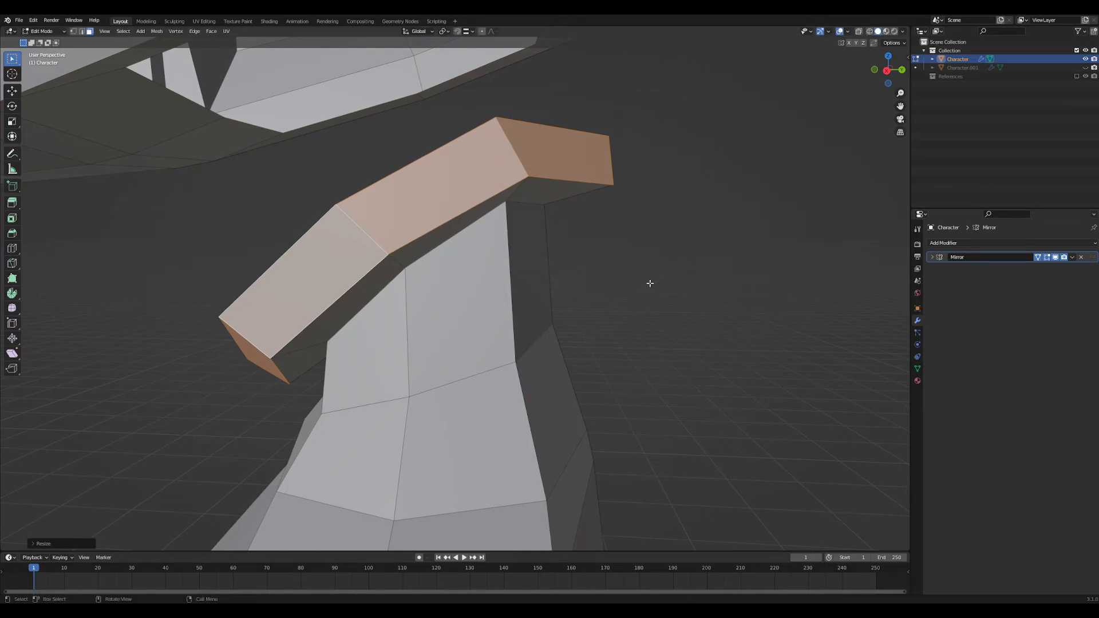
pyautogui.moveTo(653, 281); pyautogui.dragTo(642, 376, button='middle')
pyautogui.press('Tab')
pyautogui.press('Tab')
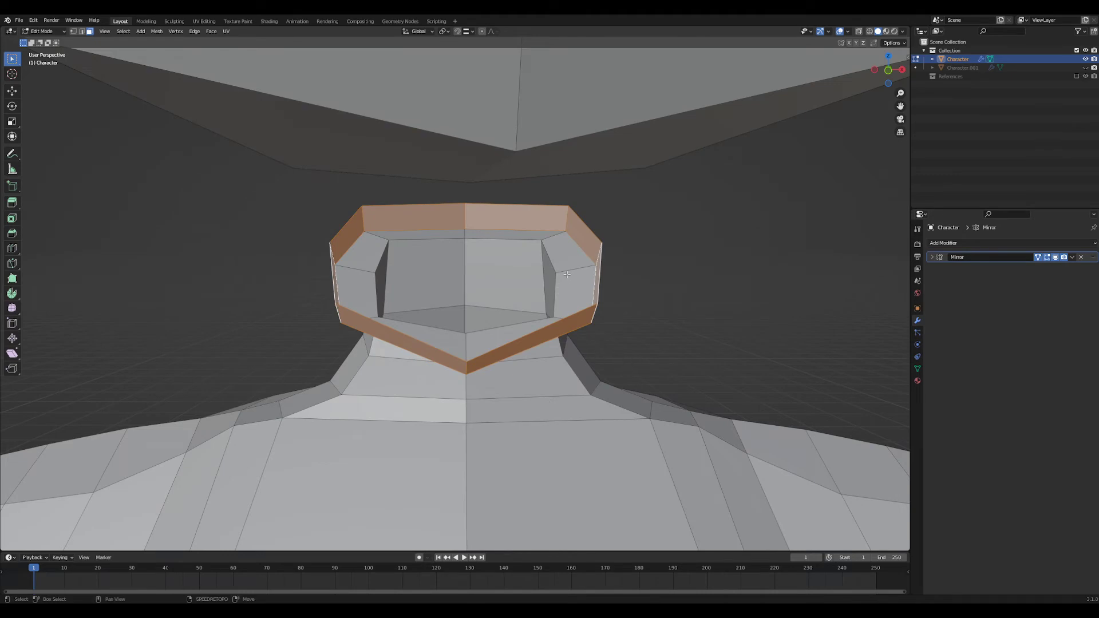
pyautogui.press('l')
pyautogui.press('s')
pyautogui.press('x')
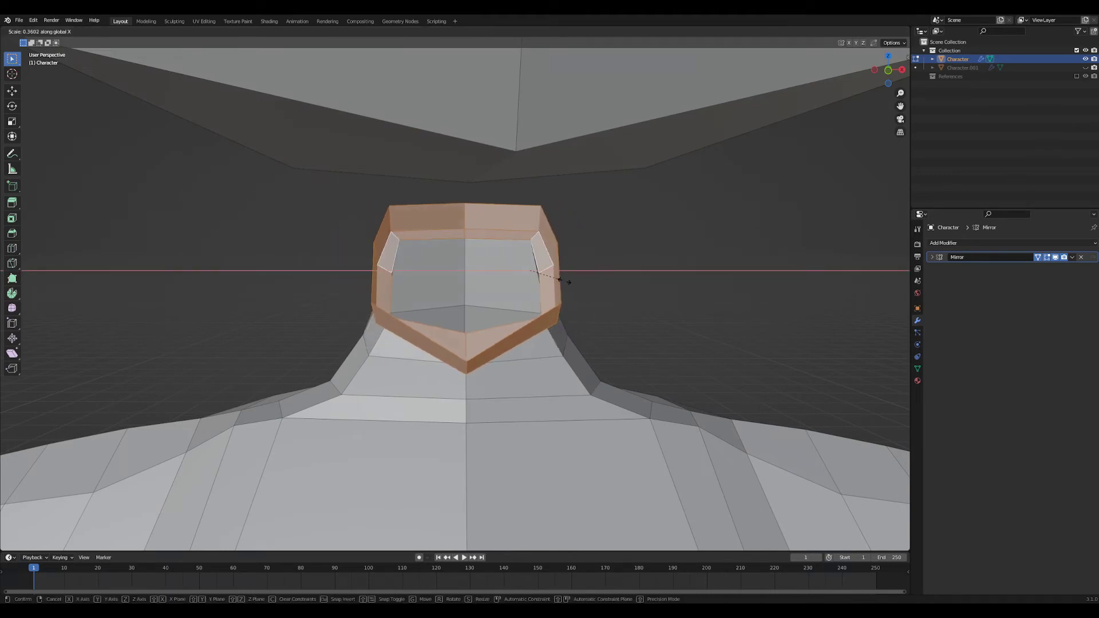
pyautogui.rightClick(589, 284)
# - Select the collar's side vertices using wireframe shading, return to solid shading, and remove the neck's vertices from the selection
pyautogui.press('z')
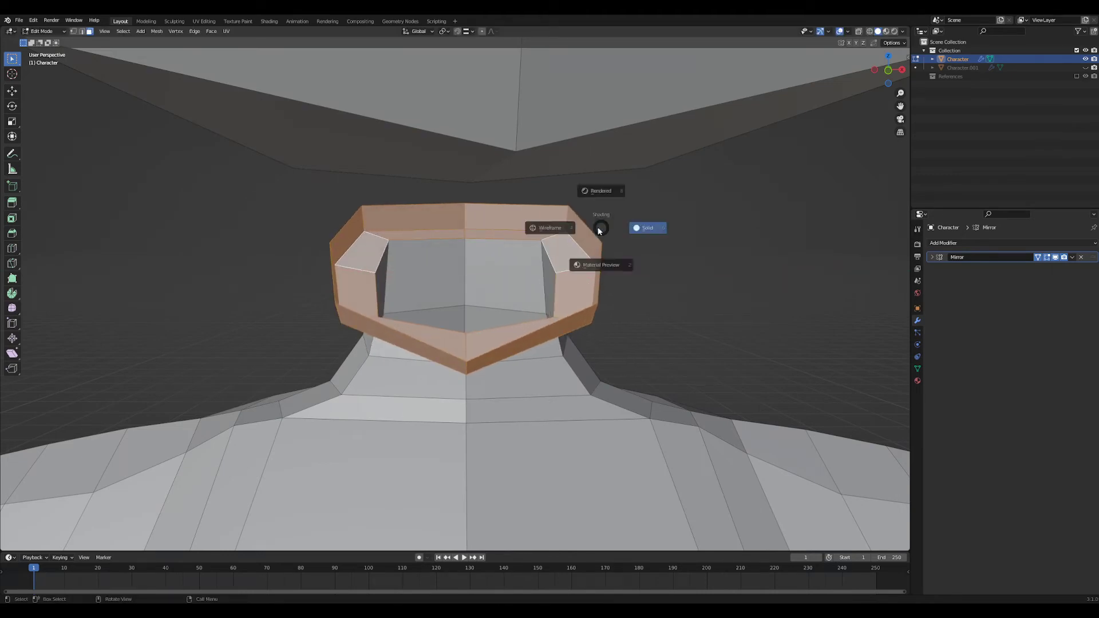
pyautogui.click(542, 215)
pyautogui.click(531, 241)
pyautogui.hotkey('shift', 'b')
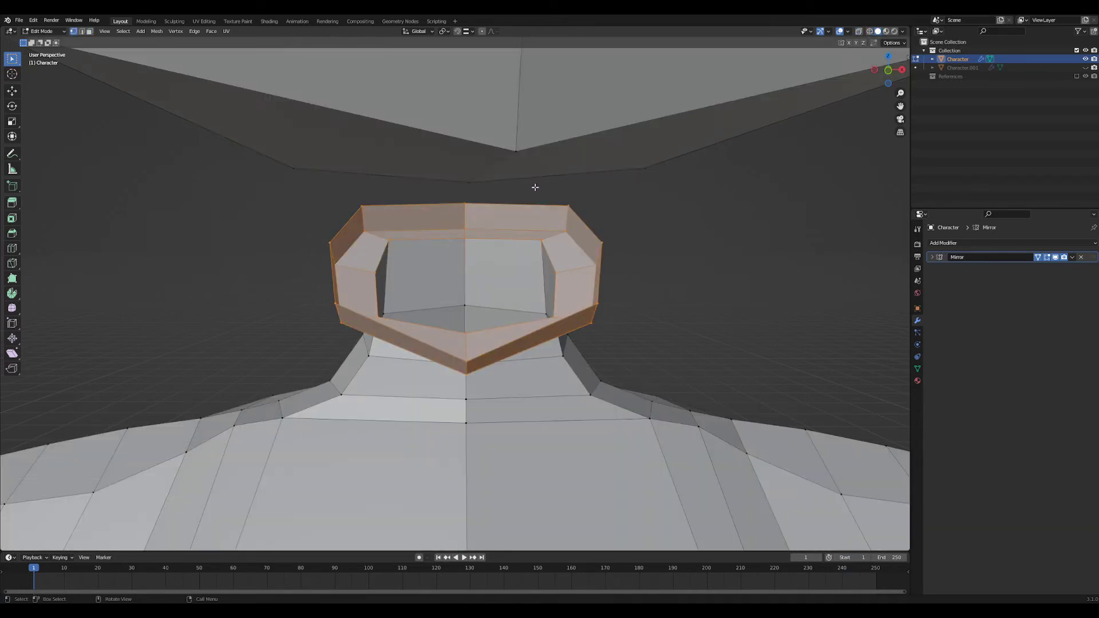
pyautogui.moveTo(534, 187); pyautogui.dragTo(645, 335)
pyautogui.moveTo(619, 354); pyautogui.dragTo(551, 320, button='middle')
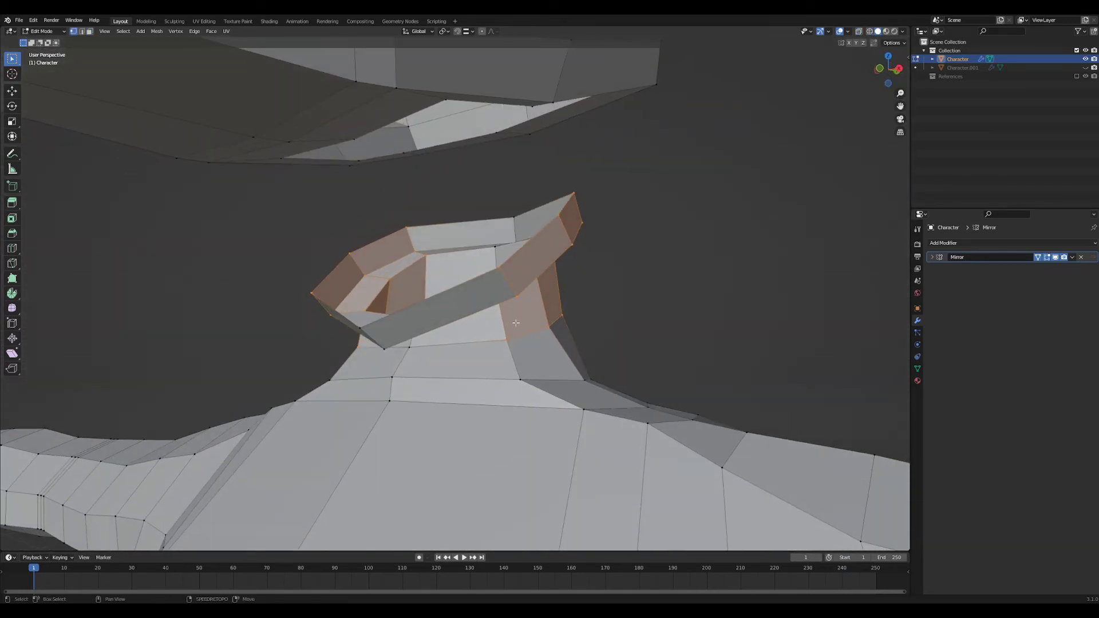
pyautogui.press('z')
pyautogui.click(577, 316)
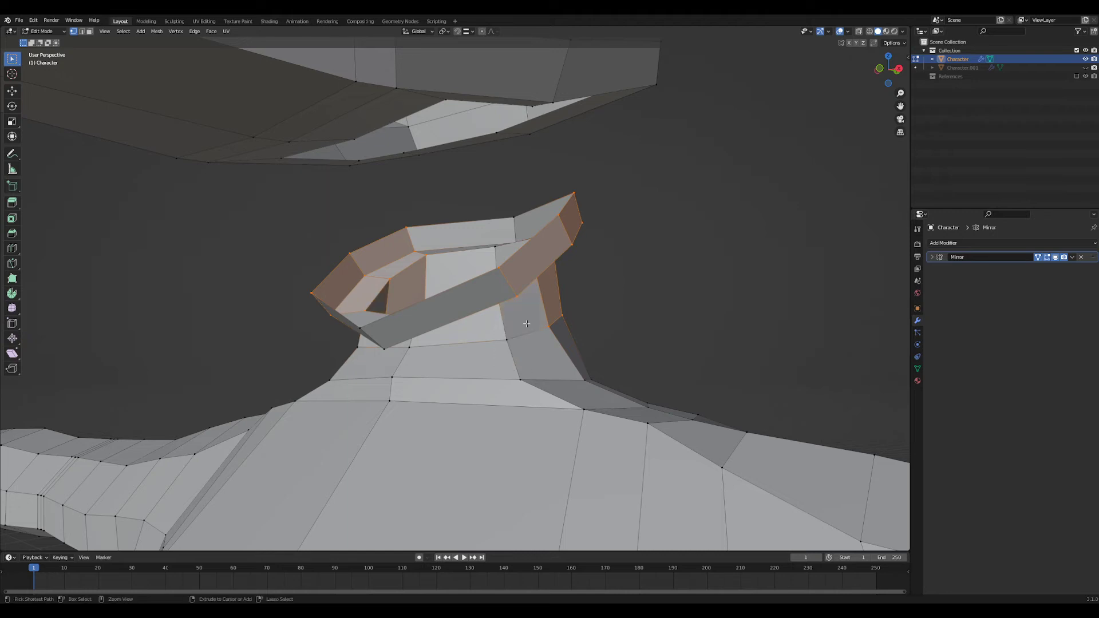
pyautogui.moveTo(552, 294); pyautogui.dragTo(408, 365, button='middle')
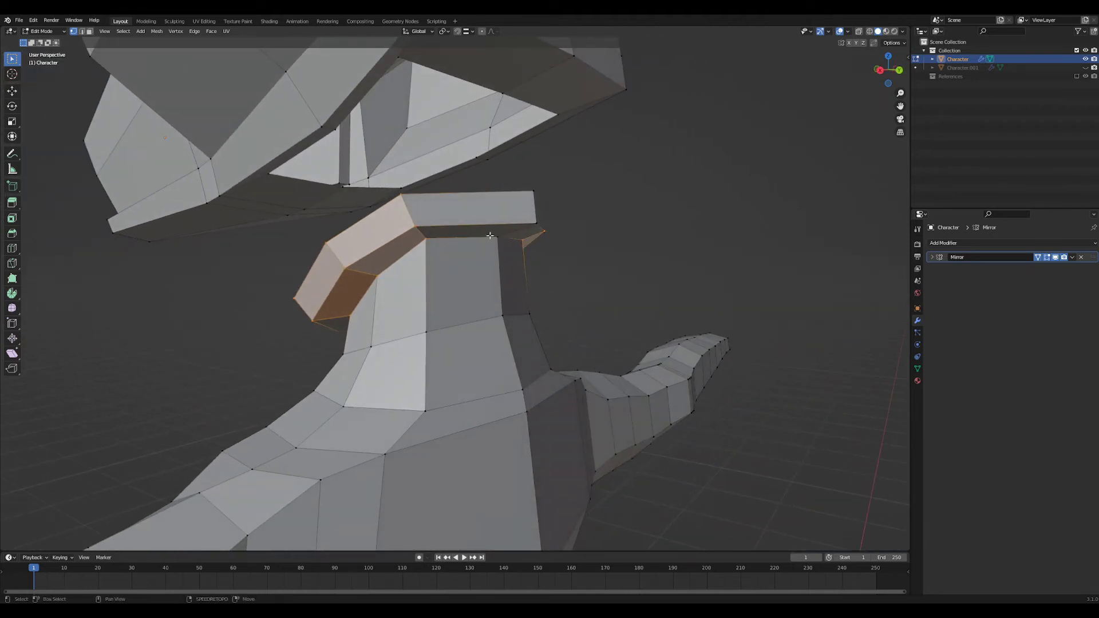
# - Shift and rotate the whole collar slightly in right orthographic view to level its tilt
pyautogui.moveTo(522, 222); pyautogui.dragTo(534, 321, button='middle')
pyautogui.press('`')
pyautogui.click(677, 288)
pyautogui.press('g')
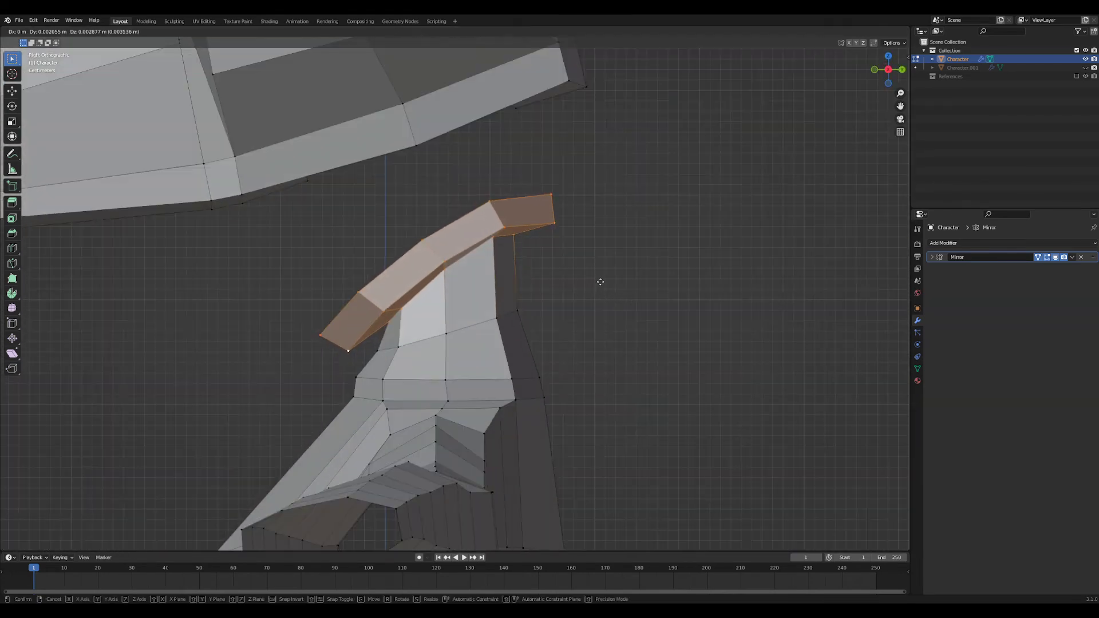
pyautogui.press('r')
pyautogui.click(658, 282)
pyautogui.moveTo(657, 282); pyautogui.dragTo(707, 321, button='middle')
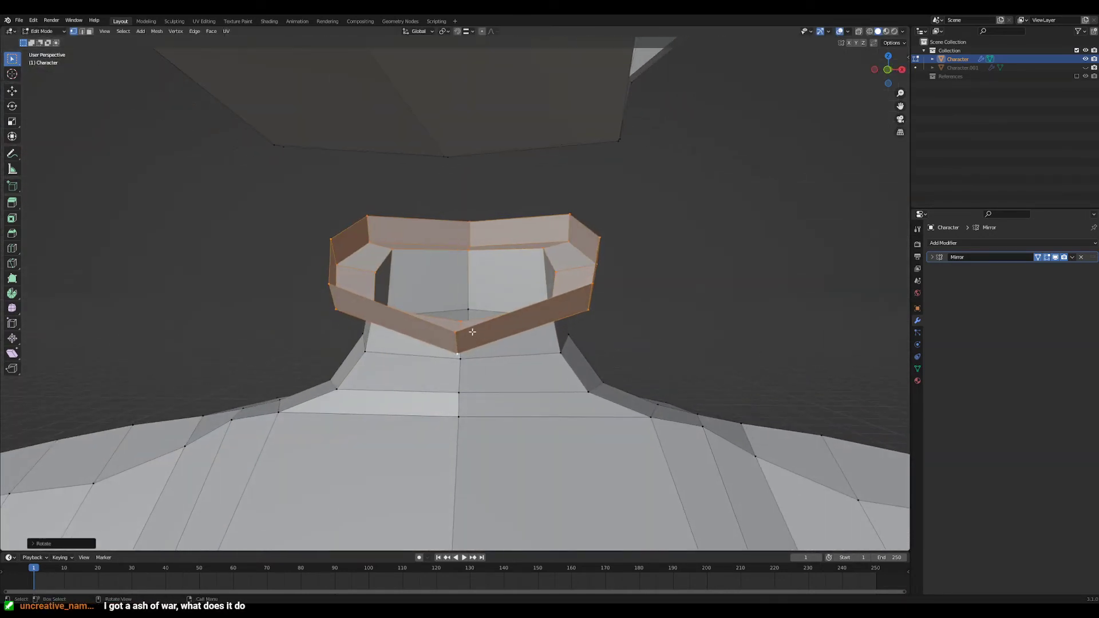
# - Deselect the collar's front and rear centre vertices and move the side vertices inward by about 0.01 m along X
pyautogui.moveTo(486, 340); pyautogui.dragTo(427, 308, button='middle')
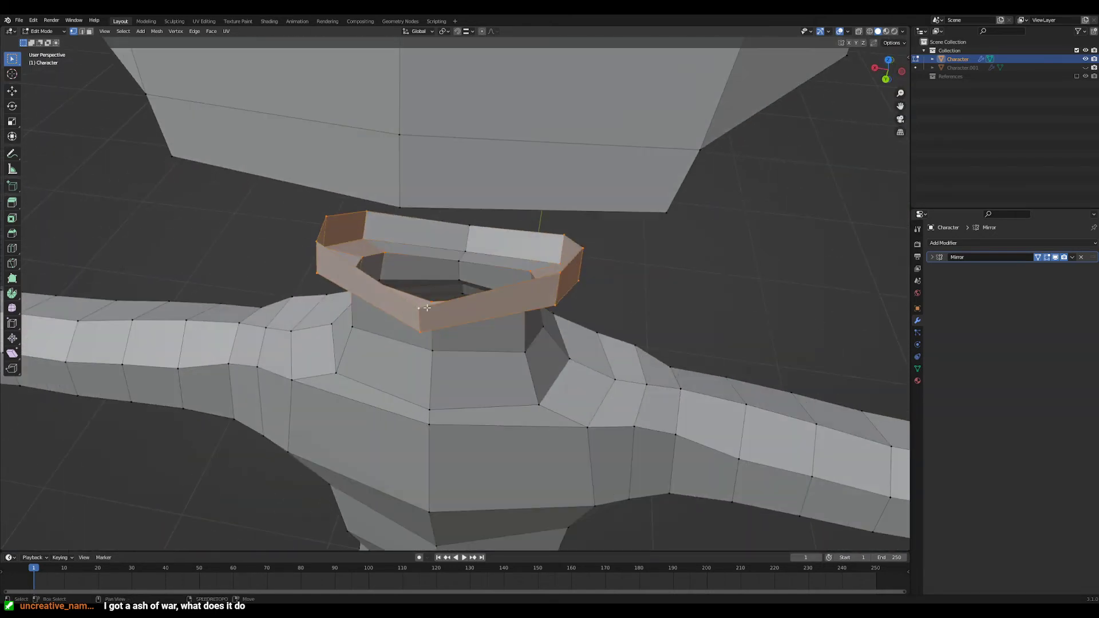
pyautogui.moveTo(542, 338); pyautogui.dragTo(387, 281, button='middle')
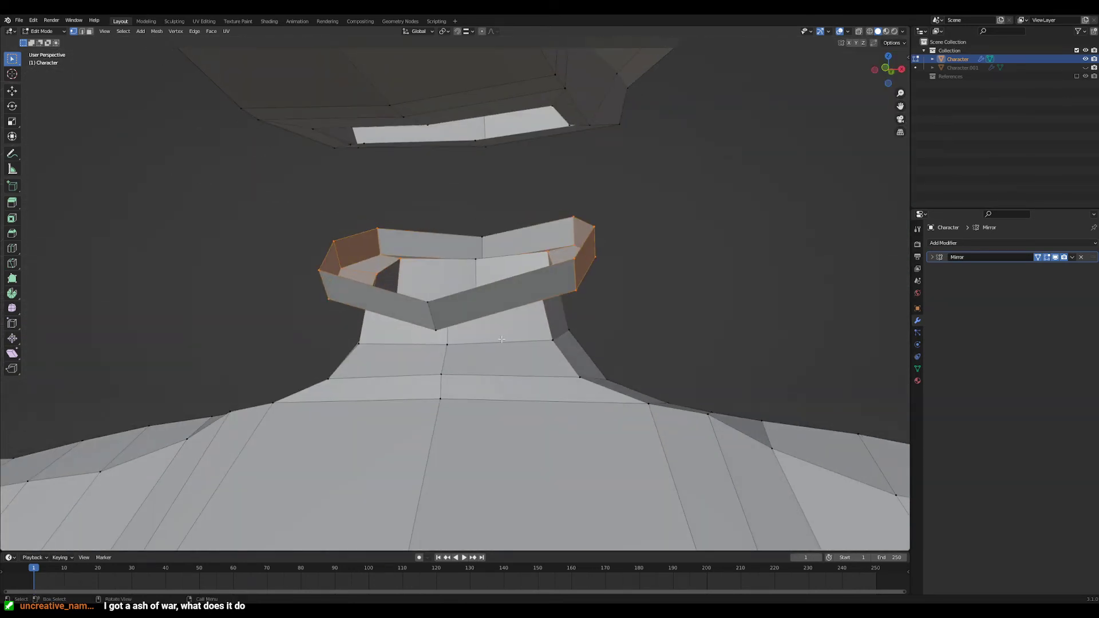
pyautogui.press('g')
pyautogui.press('x')
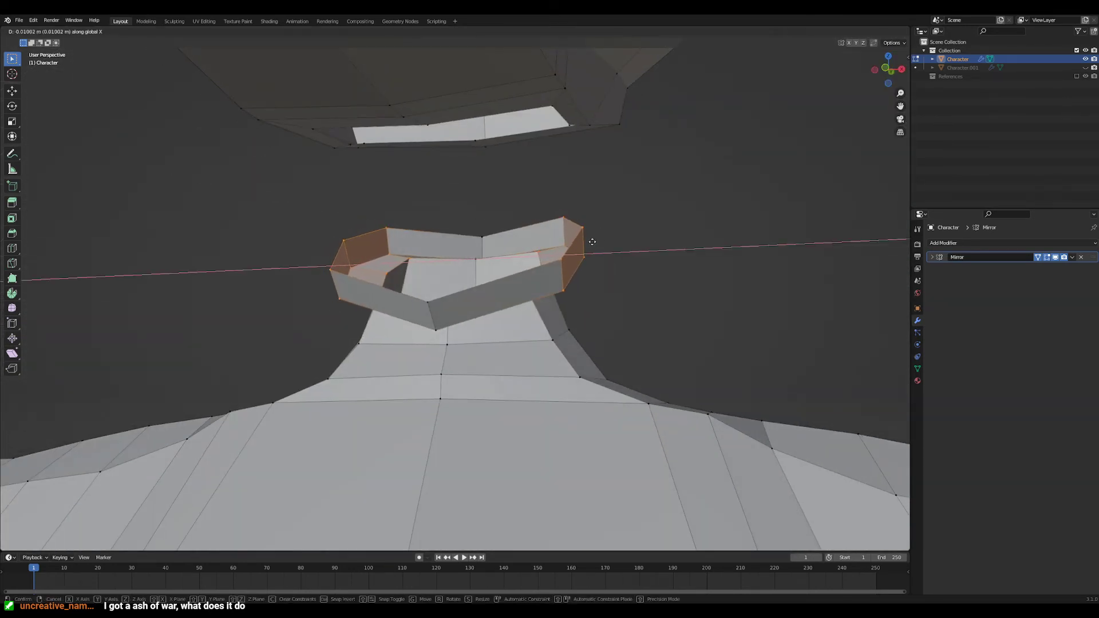
pyautogui.click(589, 242)
pyautogui.moveTo(589, 242); pyautogui.dragTo(607, 290, button='middle')
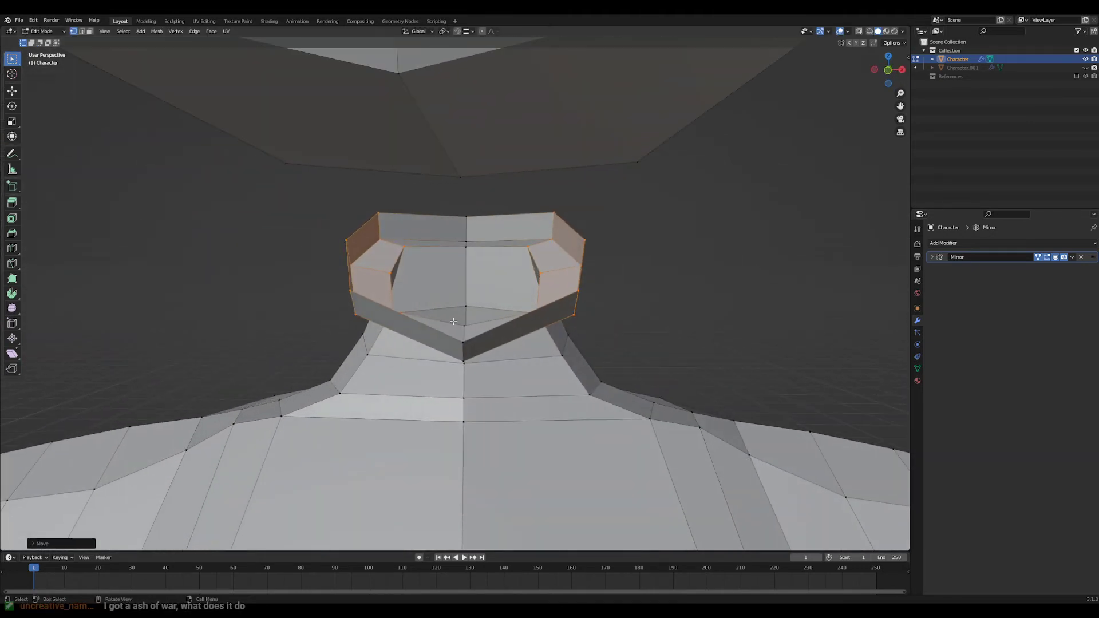
# - Move the collar's side vertices slightly inward along X and lower them about 0.0055 m along Z
pyautogui.press('s')
pyautogui.press('x')
pyautogui.rightClick(589, 283)
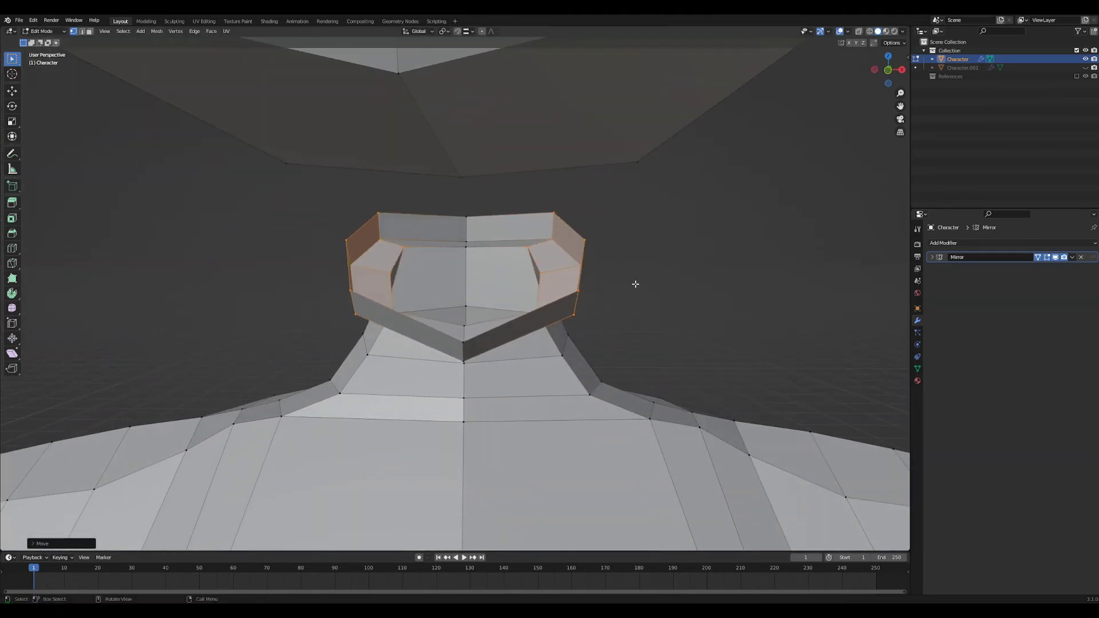
pyautogui.press('g')
pyautogui.press('x')
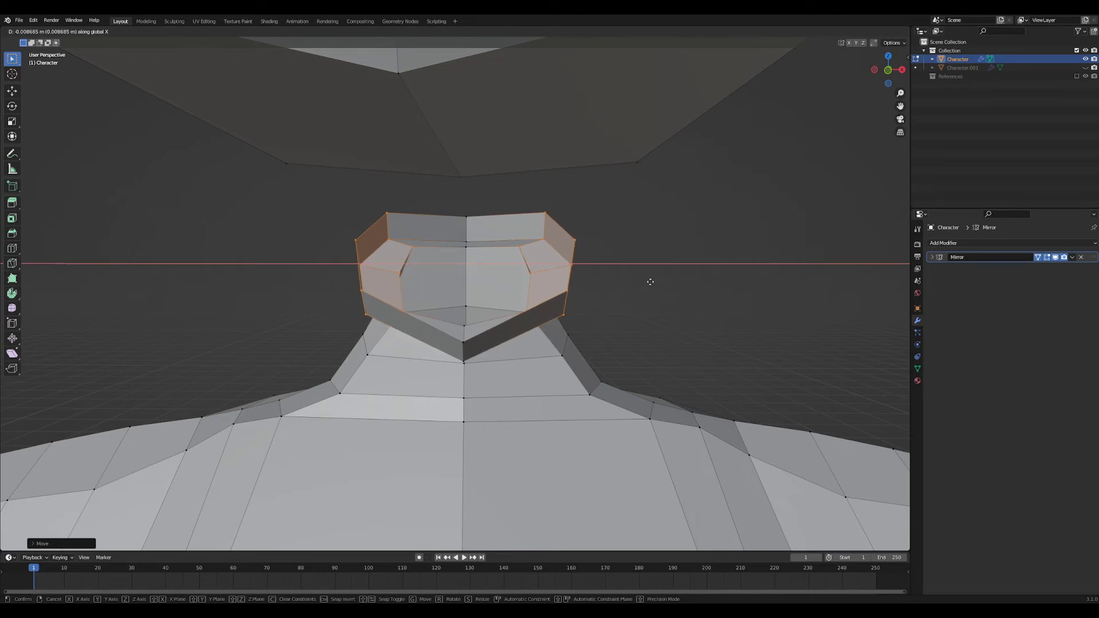
pyautogui.click(654, 278)
pyautogui.press('g')
pyautogui.press('z')
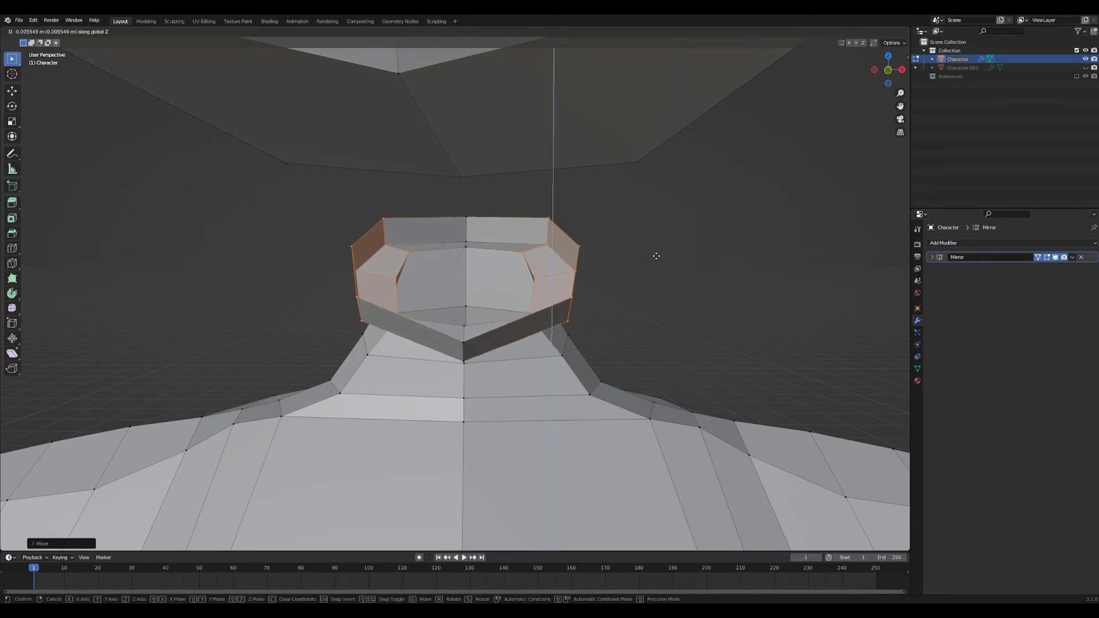
pyautogui.click(657, 256)
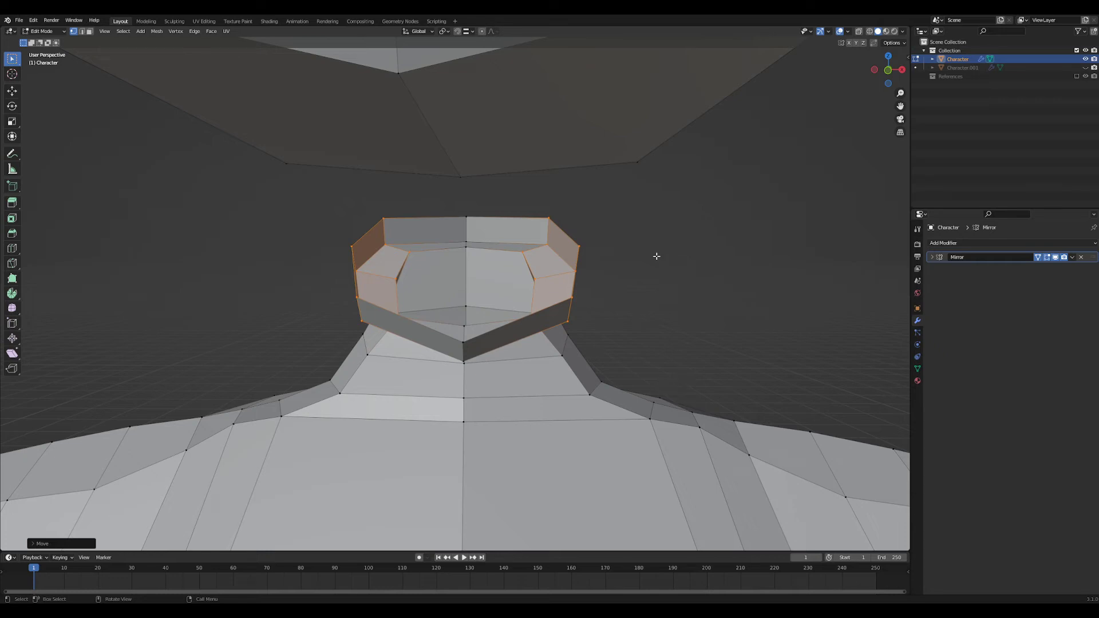
# - Extrude the collar's upper edge loop and scale it inward, narrowing it further along X, to form the rim
pyautogui.moveTo(592, 420); pyautogui.dragTo(517, 333, button='middle')
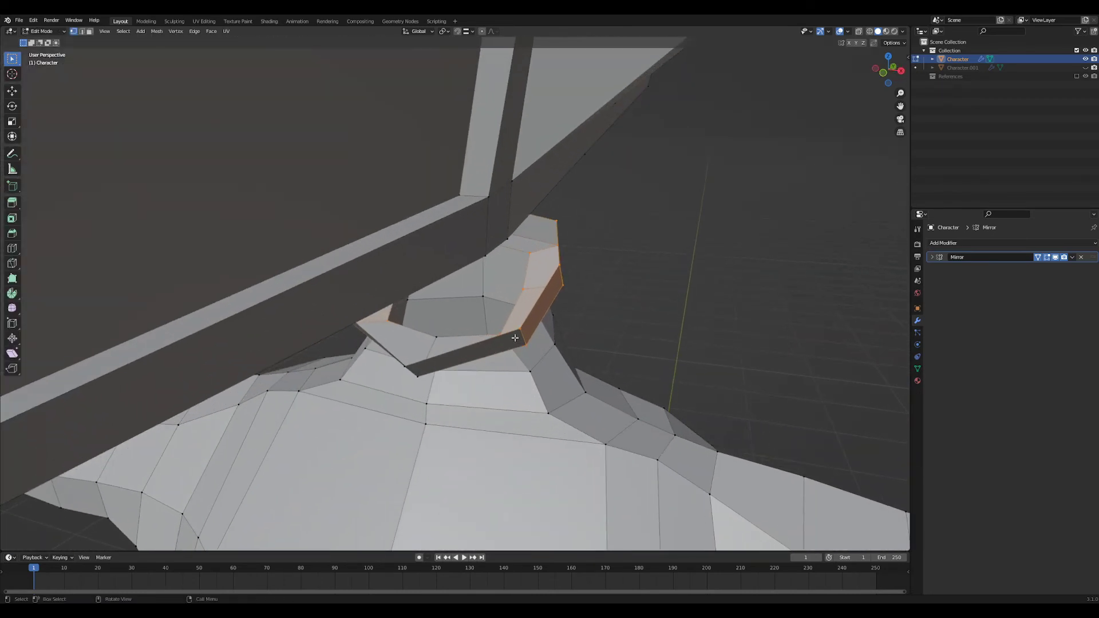
pyautogui.moveTo(574, 342); pyautogui.dragTo(590, 341, button='middle')
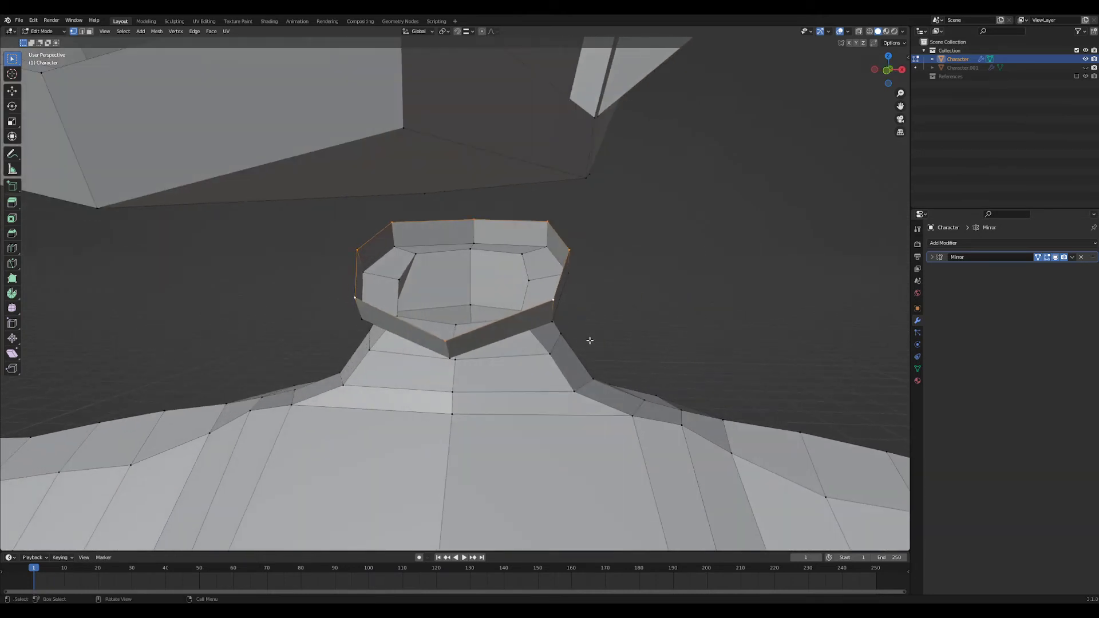
pyautogui.press('e')
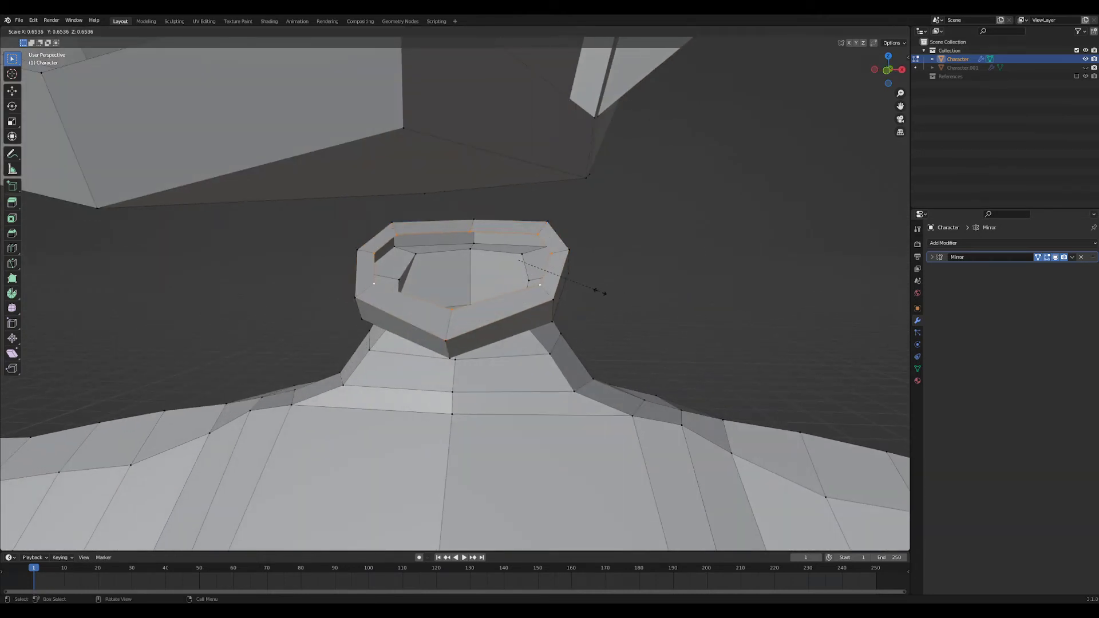
pyautogui.rightClick(596, 290)
pyautogui.press('s')
pyautogui.press('x')
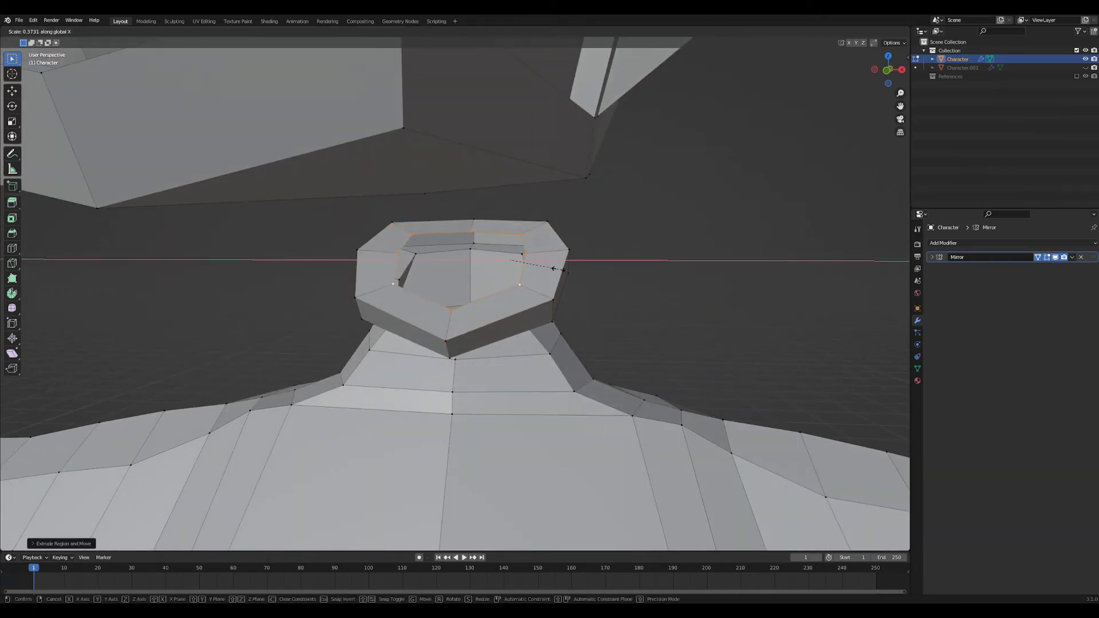
pyautogui.click(554, 269)
# - Fill faces around the inside of the collar between the rim's inner edge and the edge below it
pyautogui.moveTo(554, 269); pyautogui.dragTo(423, 283, button='middle')
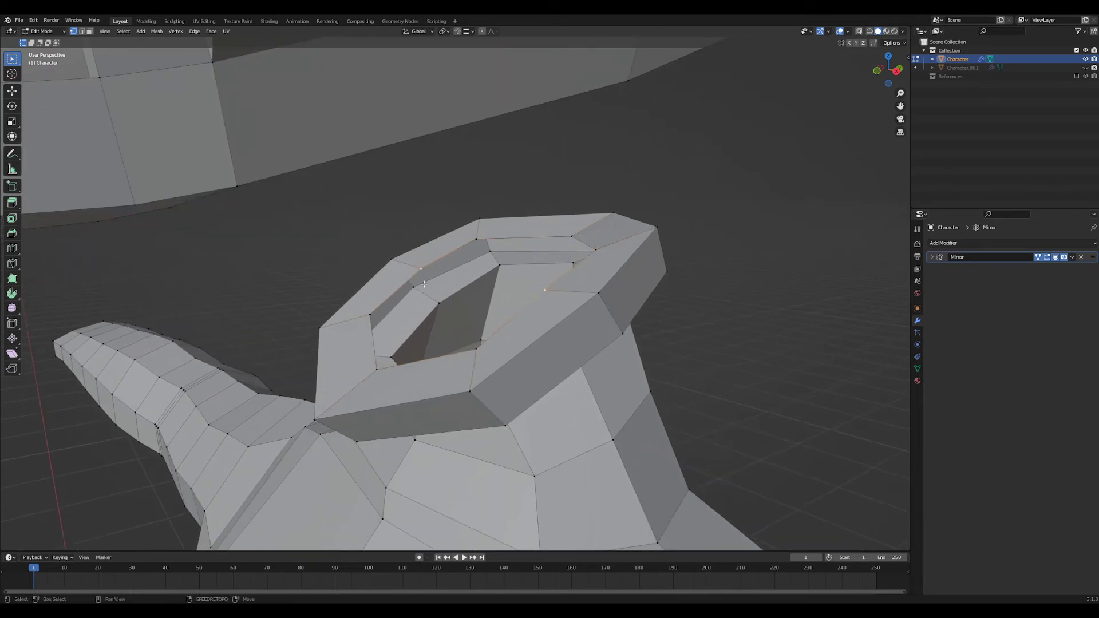
pyautogui.moveTo(477, 239); pyautogui.dragTo(511, 276, button='middle')
pyautogui.press('x')
pyautogui.click(516, 255)
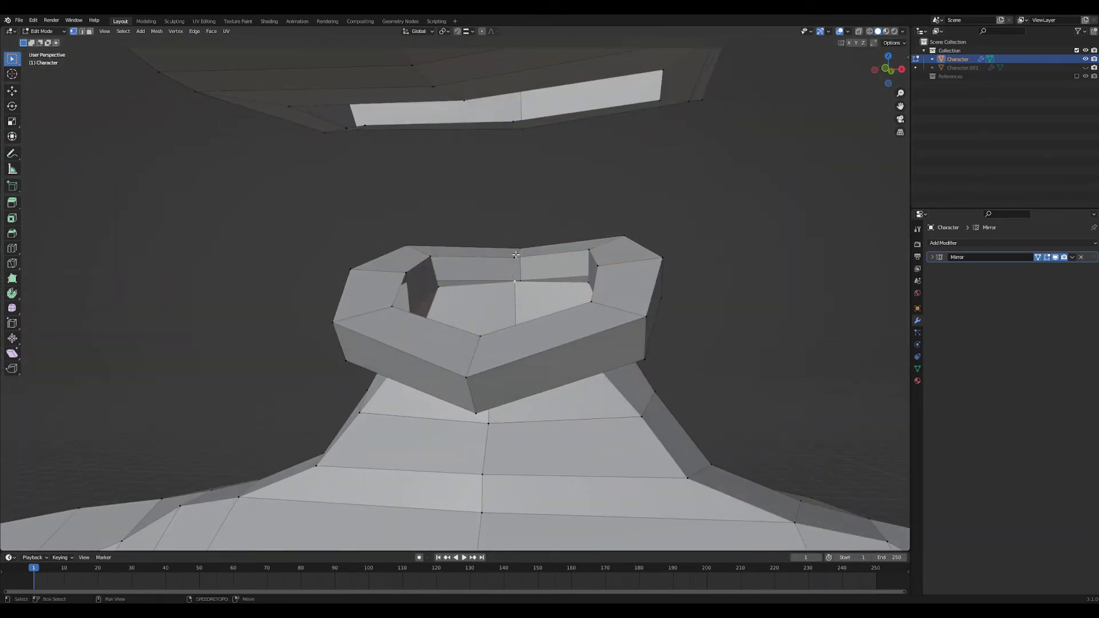
pyautogui.press('f')
pyautogui.moveTo(445, 300); pyautogui.dragTo(419, 348, button='middle')
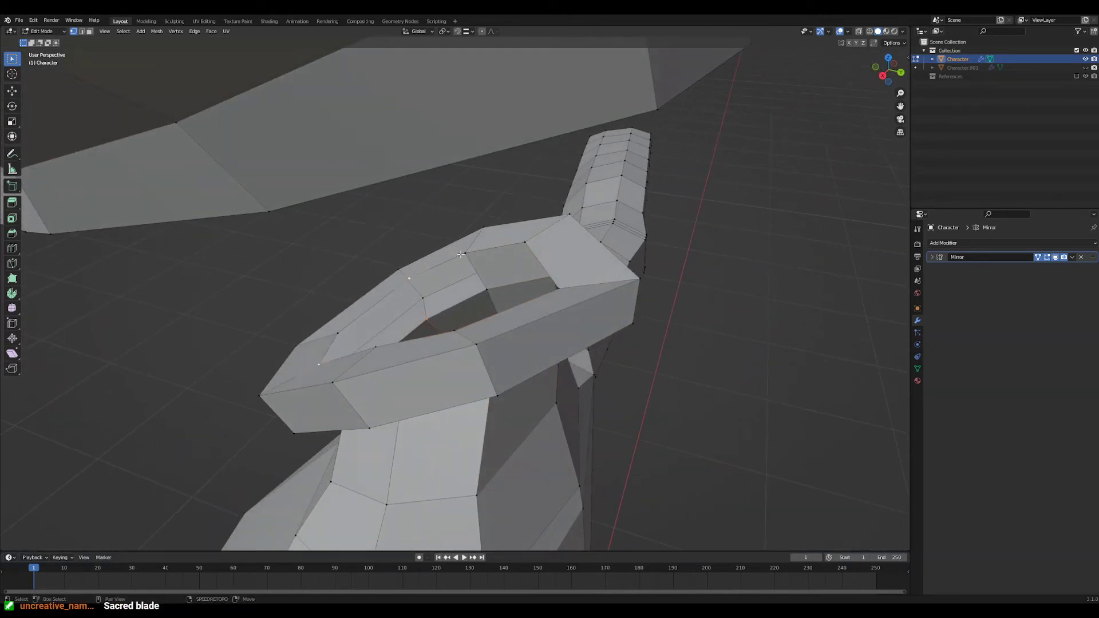
pyautogui.moveTo(485, 284); pyautogui.dragTo(416, 269, button='middle')
pyautogui.click(413, 301)
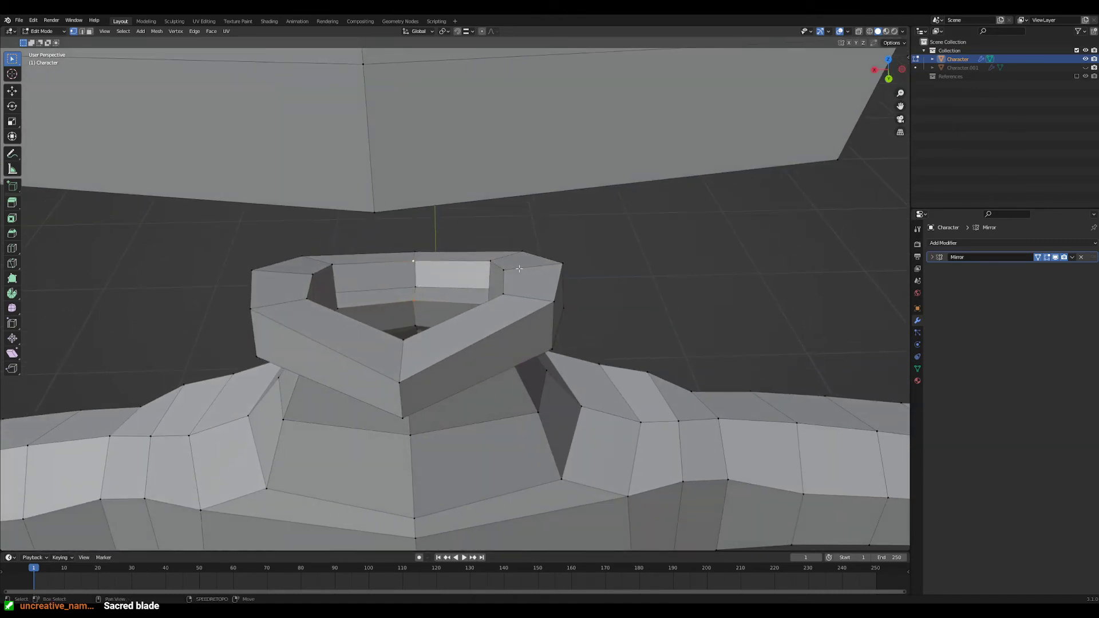
pyautogui.moveTo(489, 271); pyautogui.dragTo(473, 302, button='middle')
pyautogui.keyDown('ctrl'); pyautogui.keyDown('shift'); pyautogui.click(473, 302); pyautogui.keyUp('shift'); pyautogui.keyUp('ctrl')
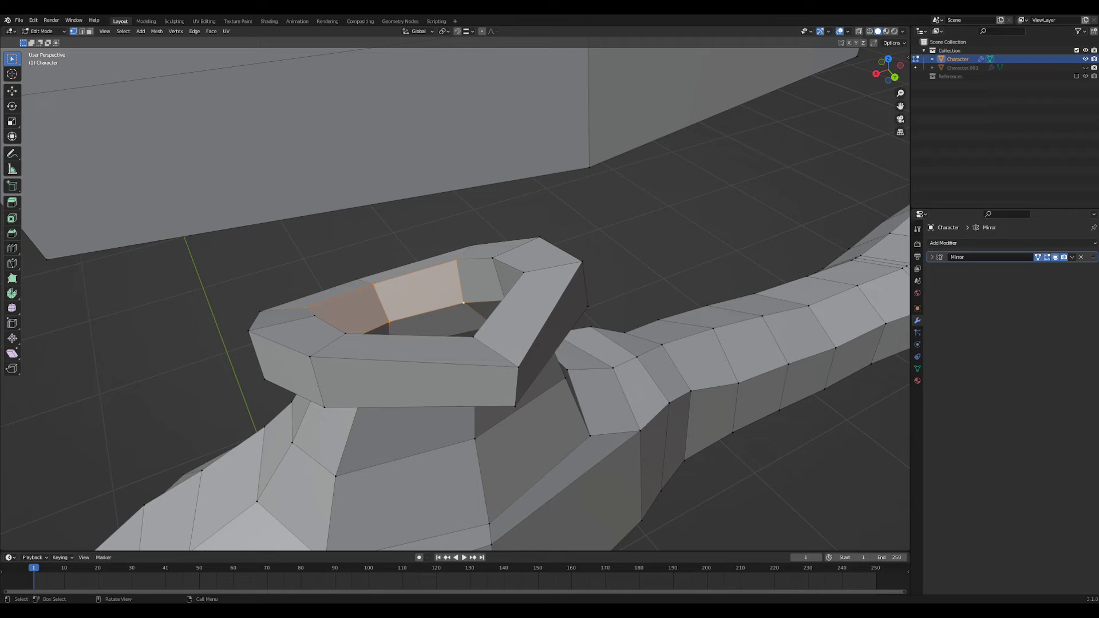
# - Adjust the height of the collar's rear rim vertices along the Z axis
pyautogui.moveTo(458, 350); pyautogui.dragTo(628, 321, button='middle')
pyautogui.scroll(-1, 443, 321)
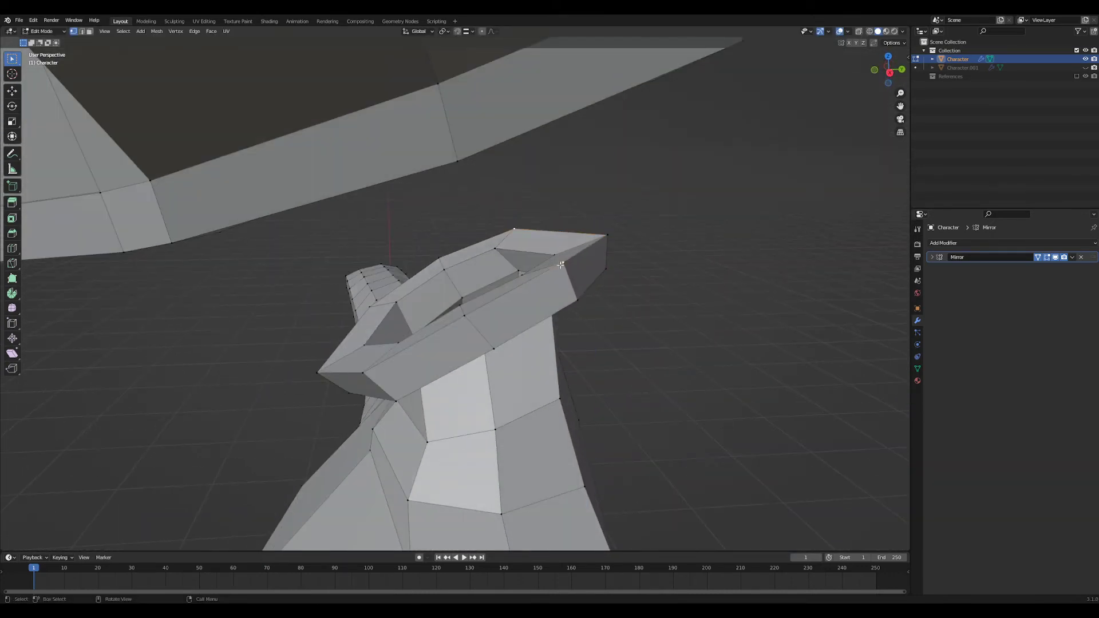
pyautogui.moveTo(561, 264); pyautogui.dragTo(495, 299, button='middle')
pyautogui.press('g')
pyautogui.press('z')
pyautogui.click(629, 256)
pyautogui.press('g')
pyautogui.press('z')
pyautogui.click(571, 234)
pyautogui.press('g')
pyautogui.press('z')
pyautogui.click(572, 251)
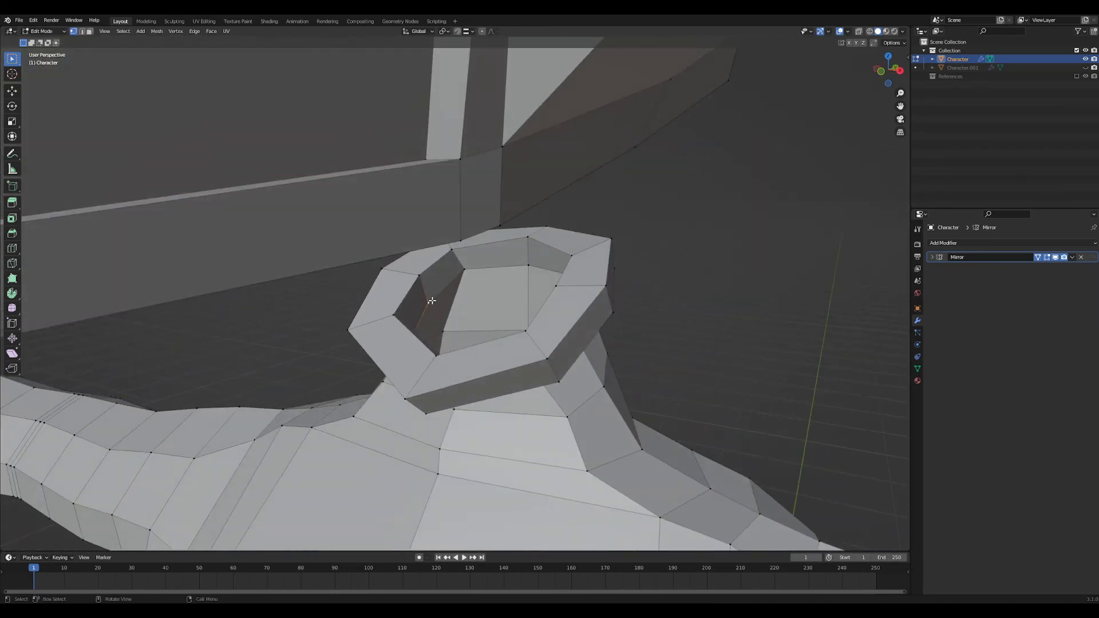
# - Shift the neck's upper side vertices beneath the collar along the X axis
pyautogui.moveTo(430, 294); pyautogui.dragTo(368, 311, button='middle')
pyautogui.press('g')
pyautogui.press('z')
pyautogui.press('x')
pyautogui.click(555, 310)
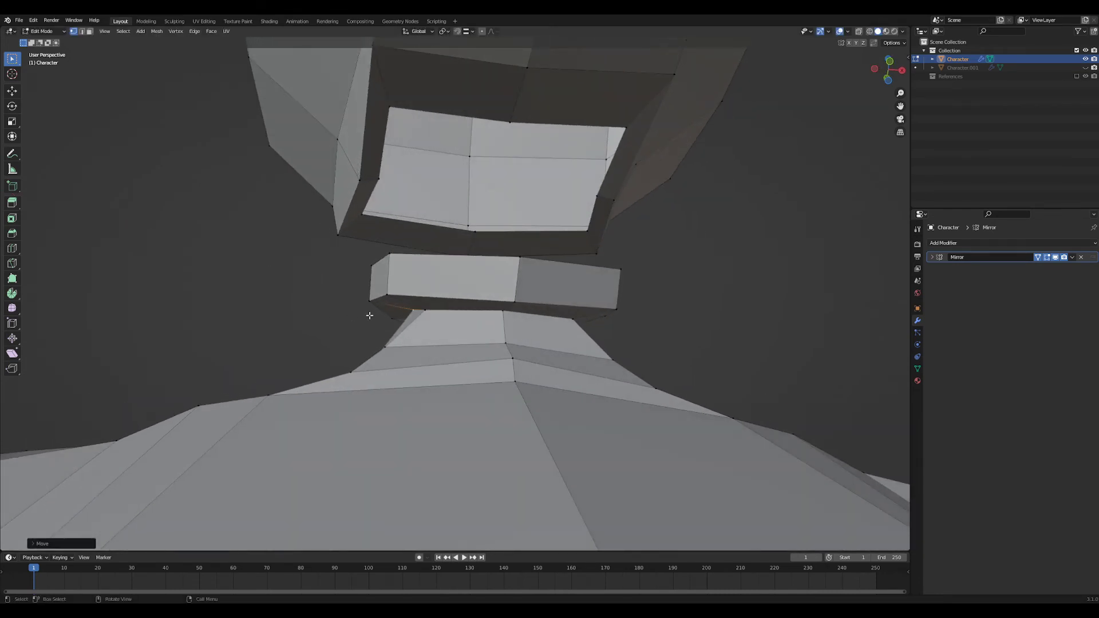
pyautogui.press('g')
pyautogui.press('x')
pyautogui.click(507, 324)
# - Inspect the collar and neck from several angles in Object Mode and return to Edit Mode
pyautogui.moveTo(507, 324); pyautogui.dragTo(552, 380, button='middle')
pyautogui.press('Tab')
pyautogui.scroll(-5, 553, 380)
pyautogui.moveTo(554, 302); pyautogui.dragTo(489, 371, button='middle')
pyautogui.scroll(5, 589, 290)
pyautogui.moveTo(589, 290); pyautogui.dragTo(509, 363, button='middle')
pyautogui.press('Tab')
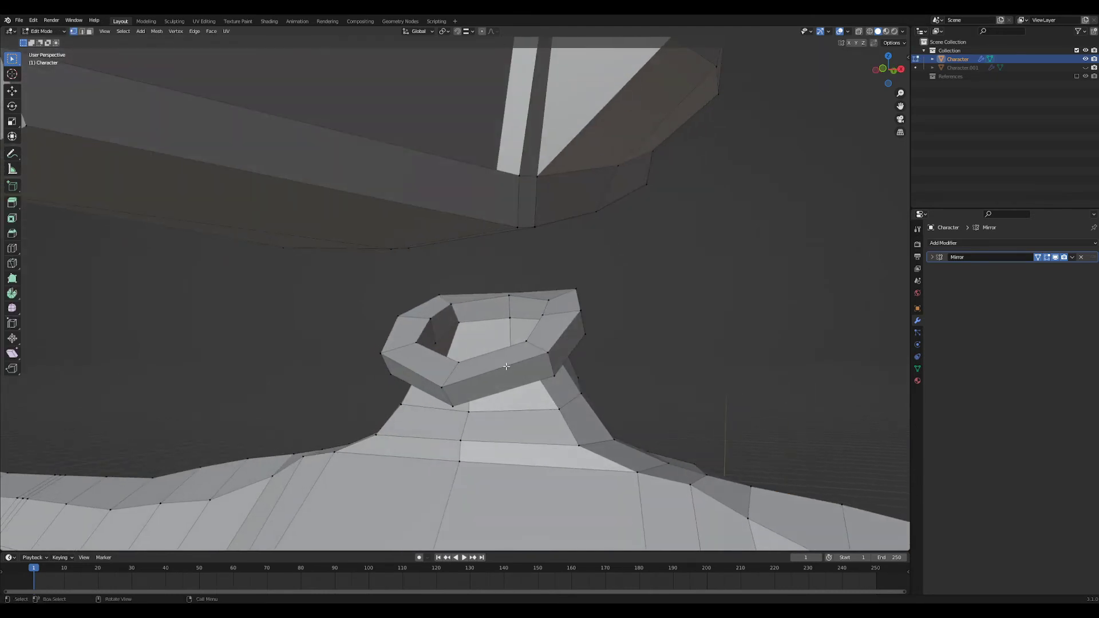
pyautogui.keyDown('alt'); pyautogui.keyDown('shift'); pyautogui.click(504, 365); pyautogui.keyUp('shift'); pyautogui.keyUp('alt')
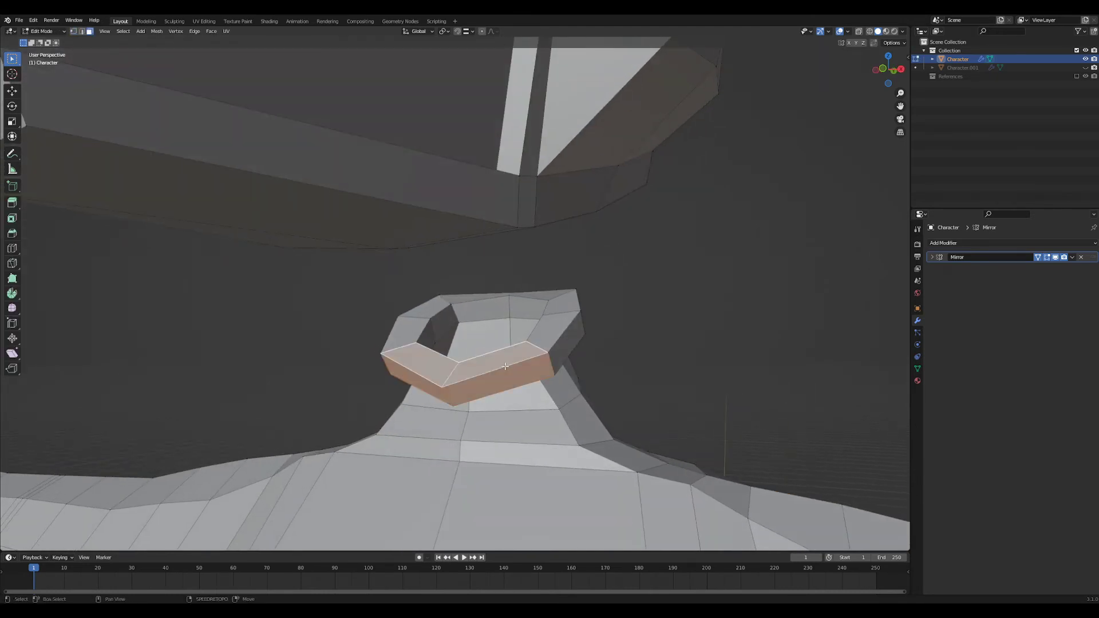
pyautogui.moveTo(566, 341); pyautogui.dragTo(463, 391, button='middle')
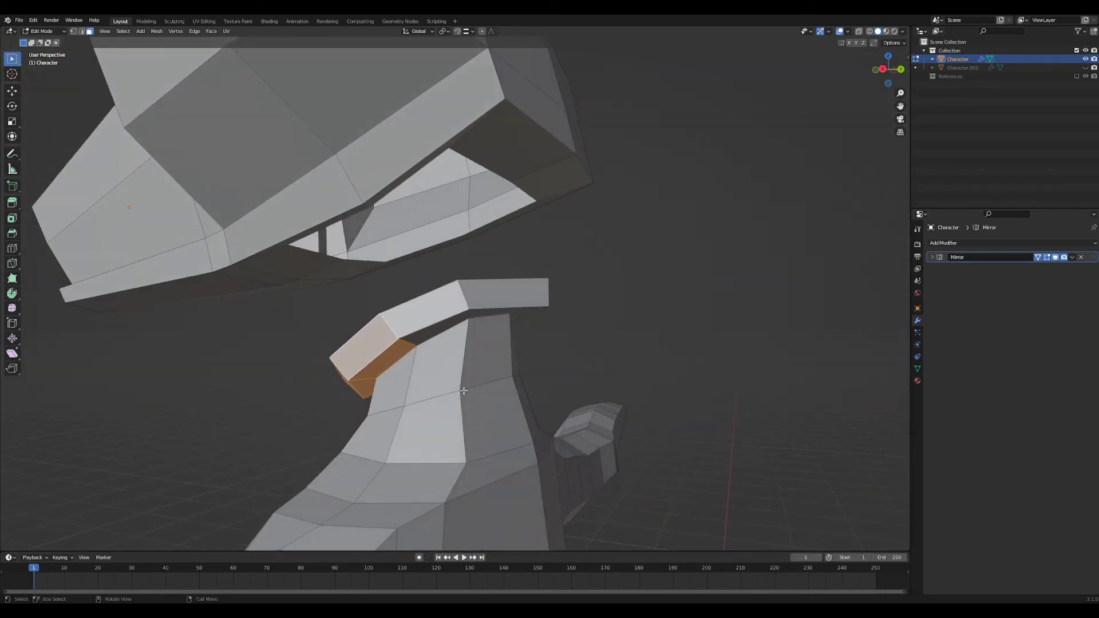
pyautogui.moveTo(442, 315); pyautogui.dragTo(581, 337, button='middle')
pyautogui.press('s')
pyautogui.press('x')
pyautogui.rightClick(658, 358)
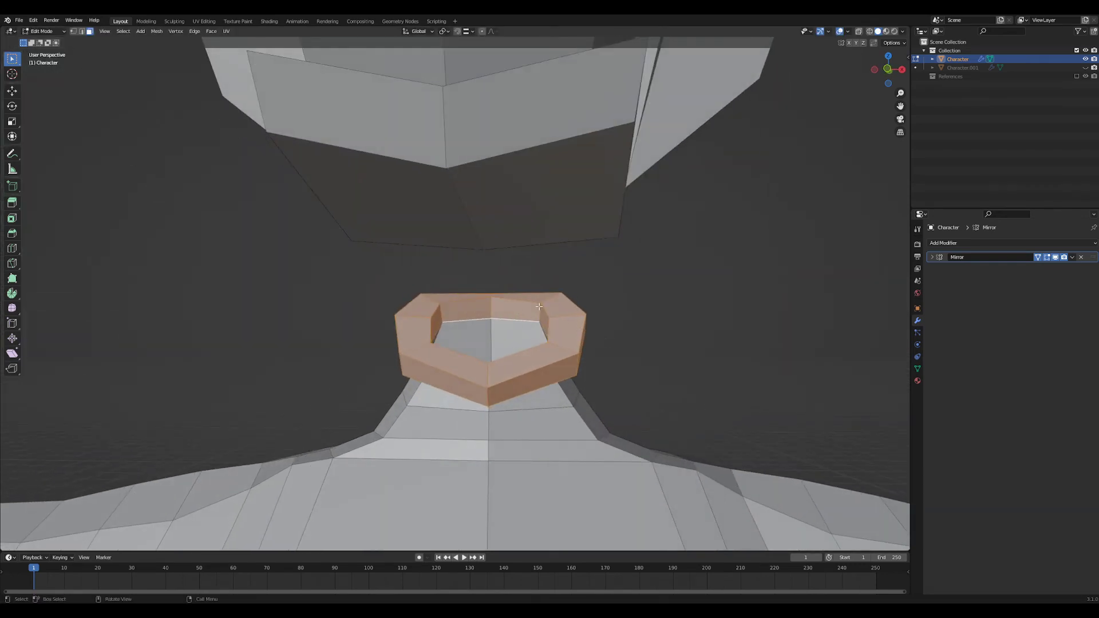
# - Select the collar's side faces and move them about 0.06 m outward along the X axis
pyautogui.click(545, 307)
pyautogui.keyDown('shift'); pyautogui.click(553, 328); pyautogui.keyUp('shift')
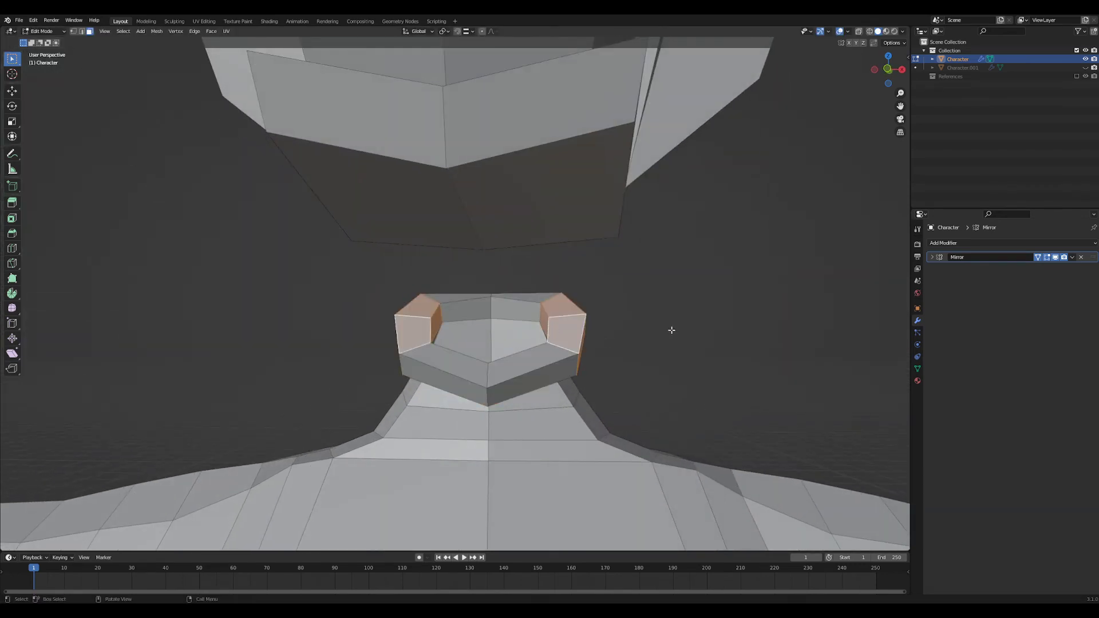
pyautogui.press('g')
pyautogui.press('x')
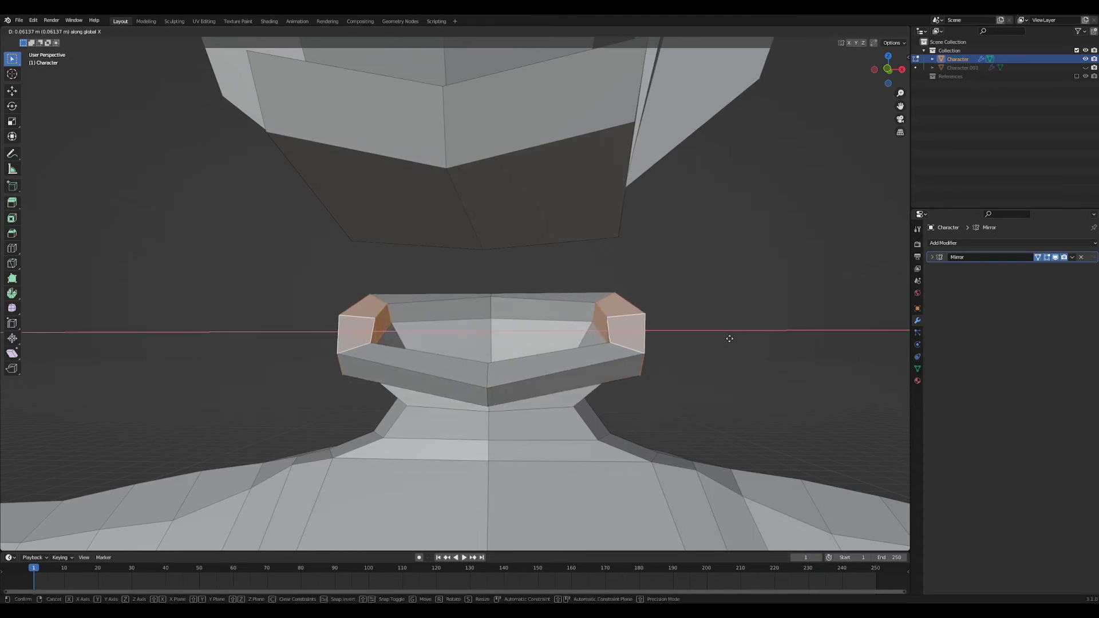
pyautogui.click(729, 339)
# - Move the collar's front faces about 0.02 m forward and down in right orthographic view and tilt them slightly downward
pyautogui.moveTo(728, 342); pyautogui.dragTo(599, 371, button='middle')
pyautogui.click(405, 403)
pyautogui.keyDown('alt'); pyautogui.click(402, 396); pyautogui.keyUp('alt')
pyautogui.press('`')
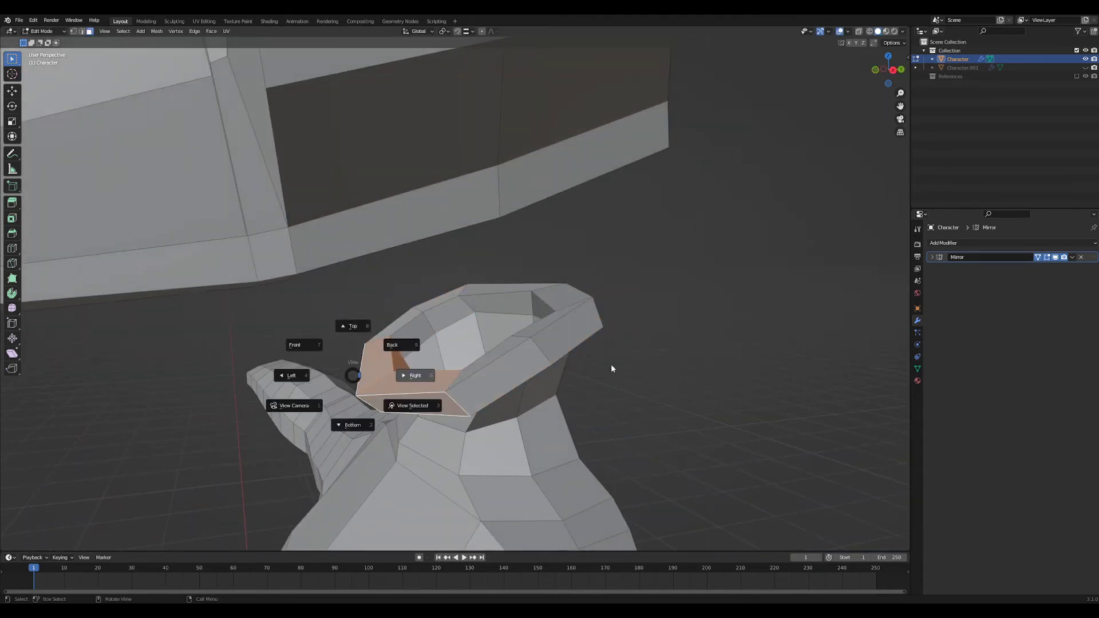
pyautogui.click(612, 368)
pyautogui.scroll(2, 573, 309)
pyautogui.press('g')
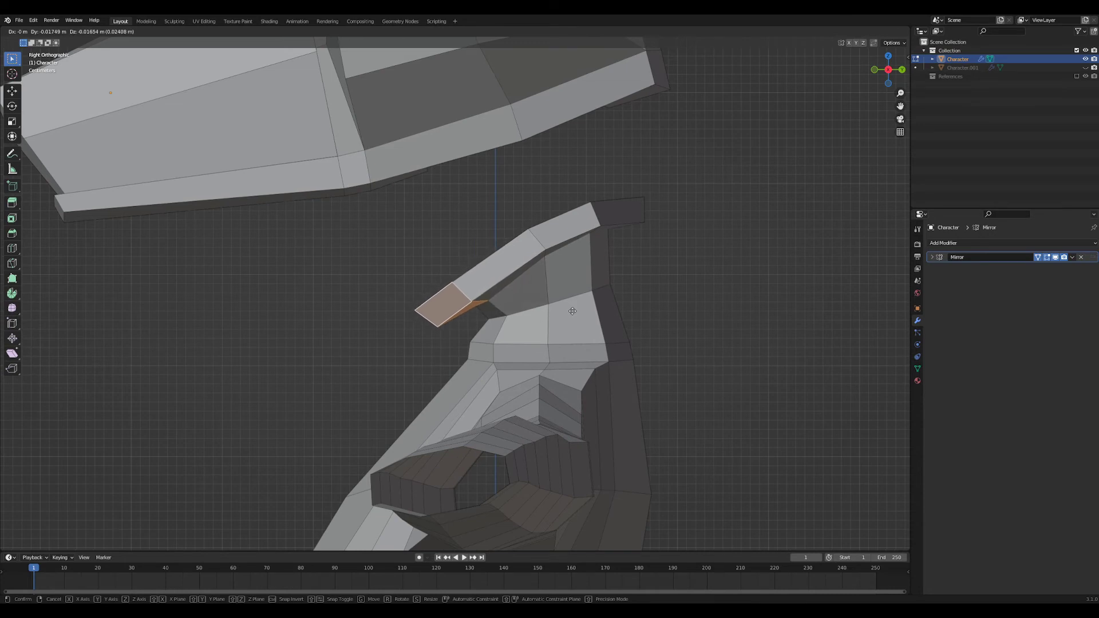
pyautogui.click(569, 317)
pyautogui.press('r')
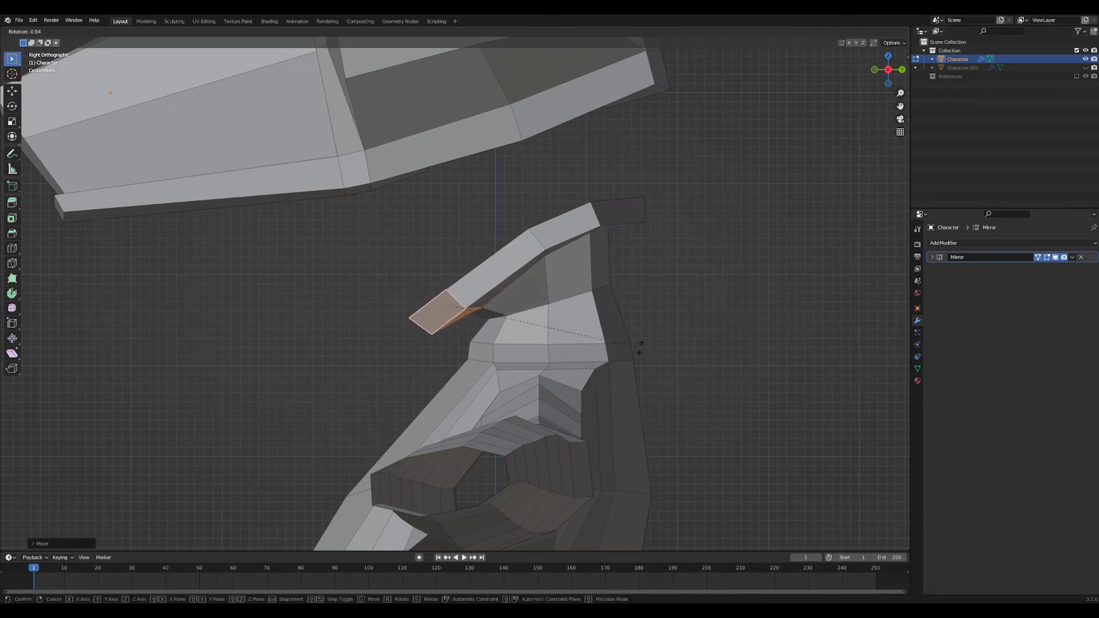
pyautogui.click(641, 314)
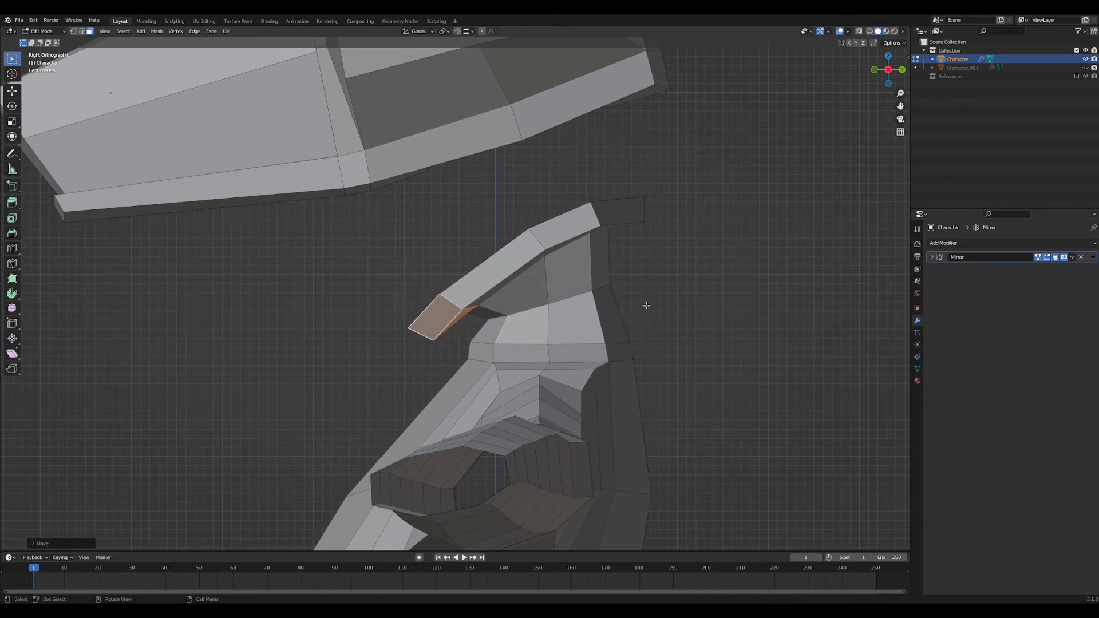
# - Move the collar's rear faces backward in right orthographic view, rotate them slightly, and readjust their position
pyautogui.moveTo(646, 306); pyautogui.dragTo(576, 270, button='middle')
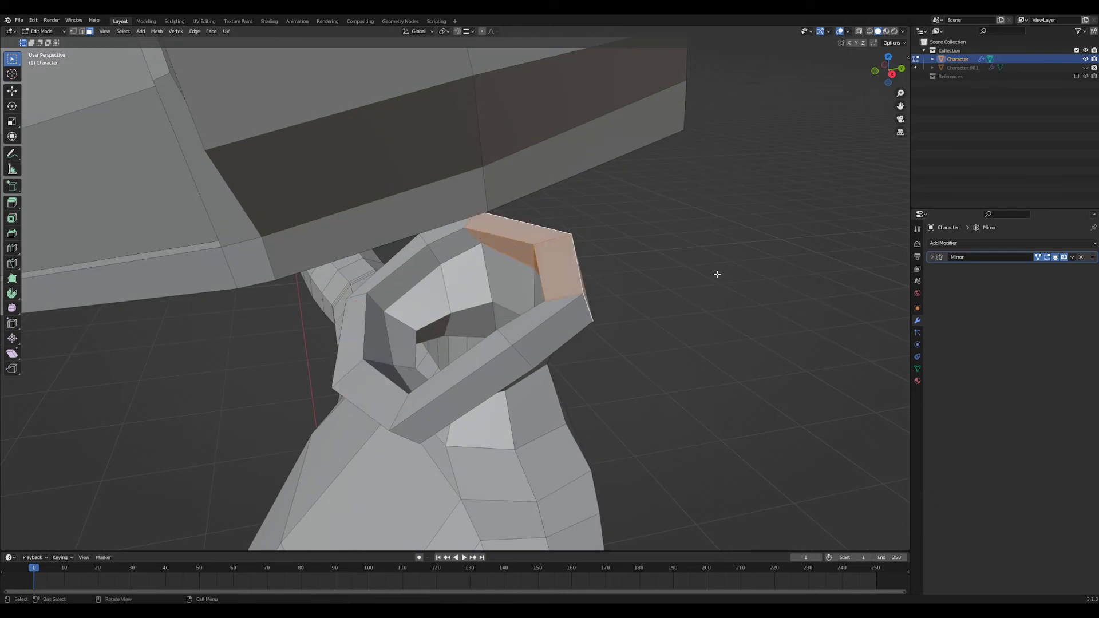
pyautogui.press('KP_3')
pyautogui.press('g')
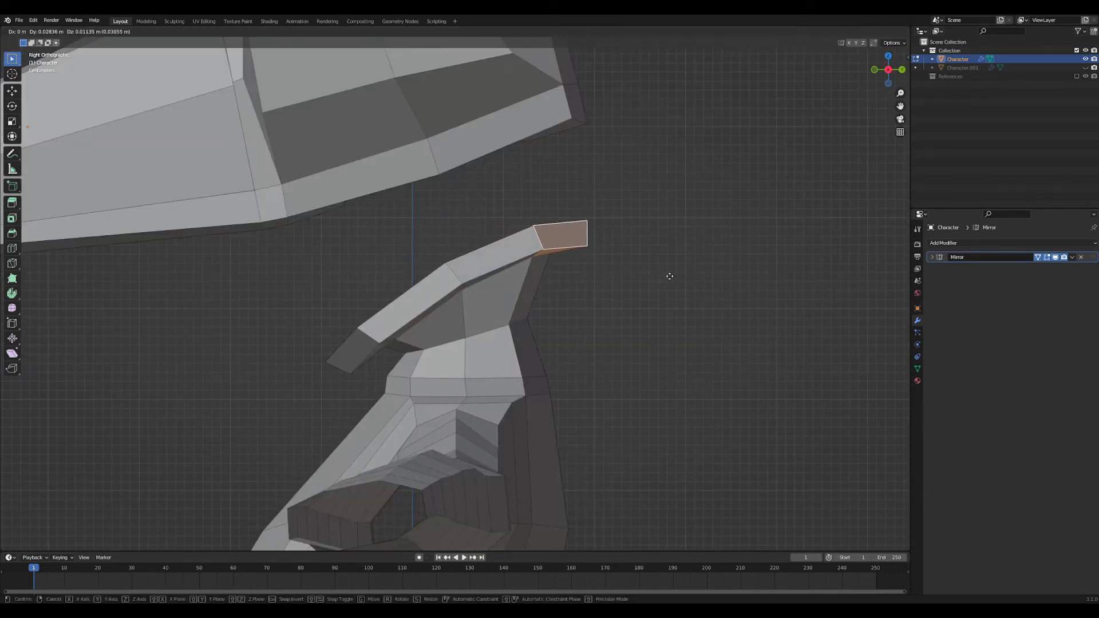
pyautogui.click(672, 276)
pyautogui.press('r')
pyautogui.click(708, 274)
pyautogui.press('g')
pyautogui.click(702, 279)
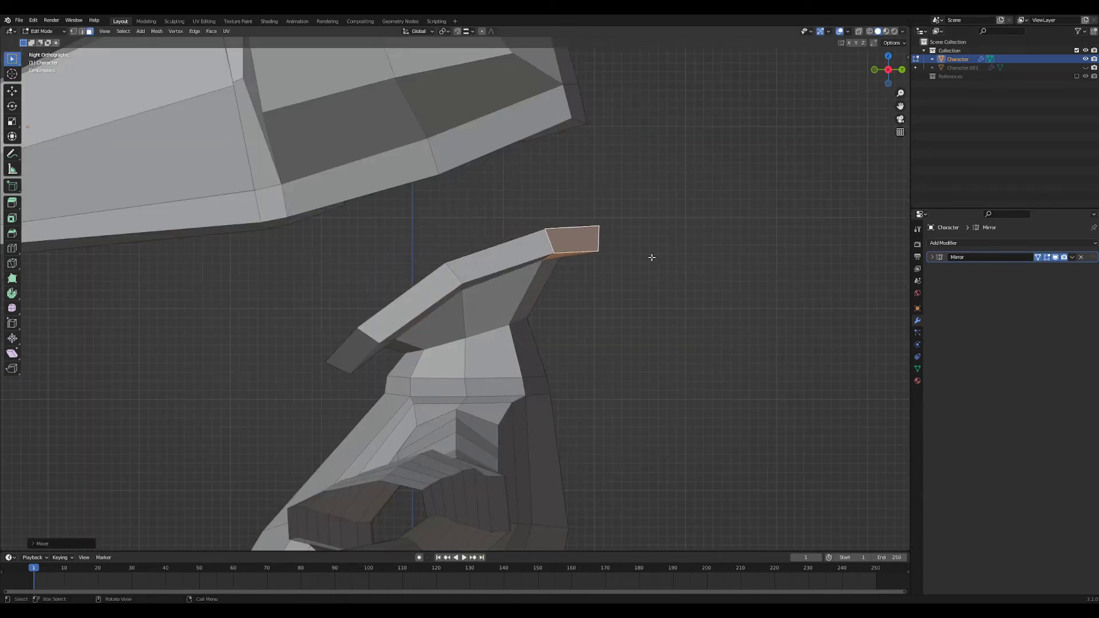
# - Switch to vertex selection and pull the collar's rear centre vertices backward and its front centre vertices forward and down
pyautogui.press('1')
pyautogui.moveTo(593, 218); pyautogui.dragTo(617, 263)
pyautogui.press('g')
pyautogui.click(642, 261)
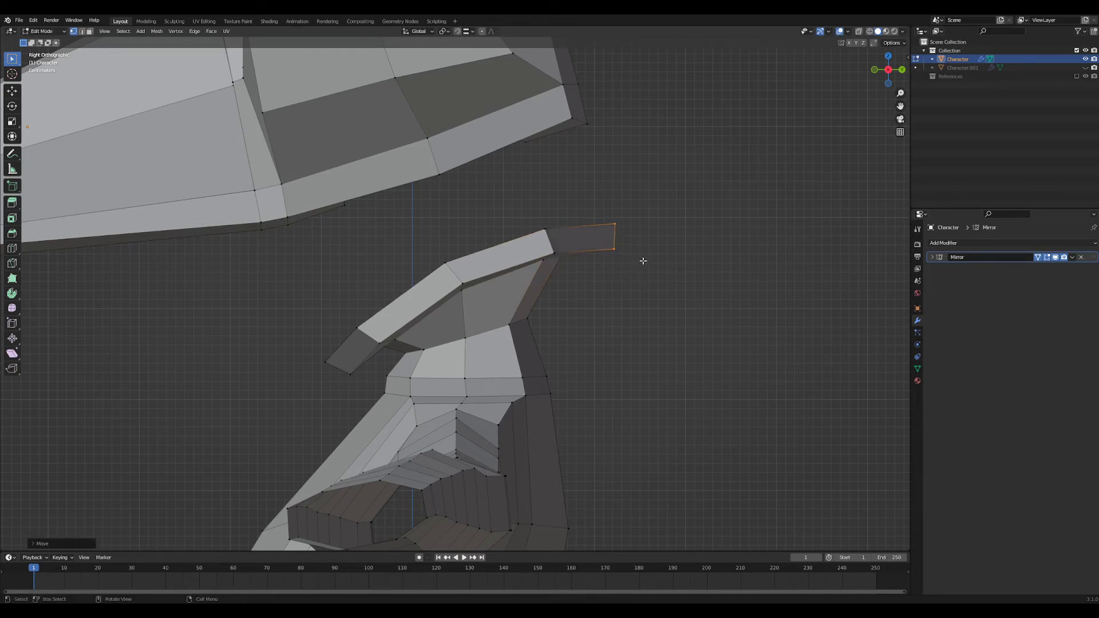
pyautogui.moveTo(319, 342); pyautogui.dragTo(356, 384)
pyautogui.press('g')
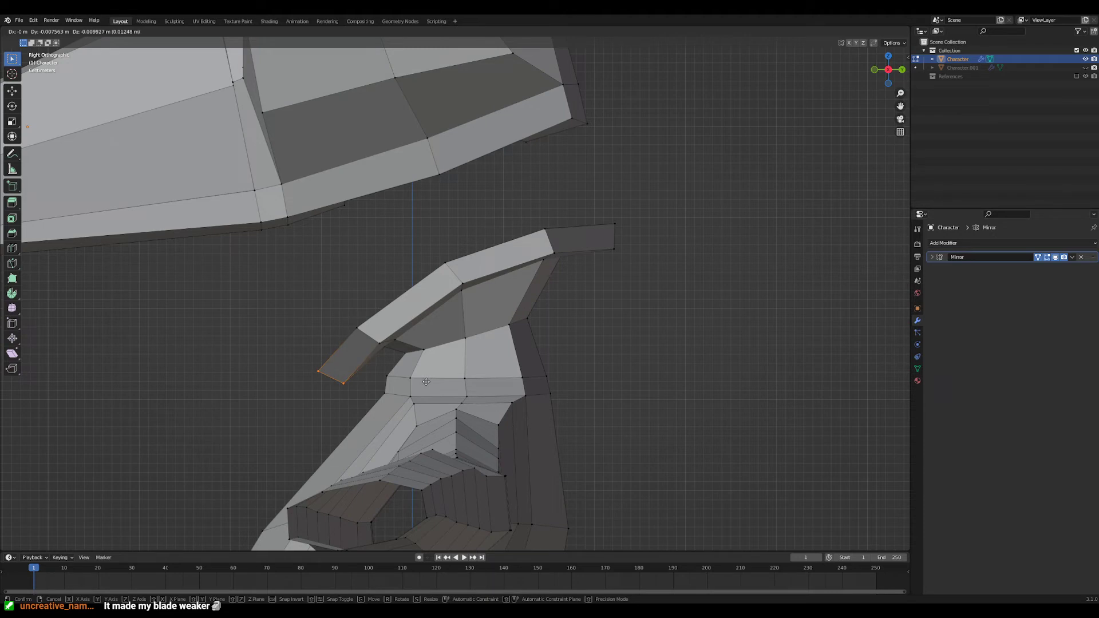
pyautogui.click(429, 381)
# - Nudge the neck's upper vertices one by one to follow the underside of the collar
pyautogui.moveTo(406, 344); pyautogui.dragTo(392, 334)
pyautogui.press('g')
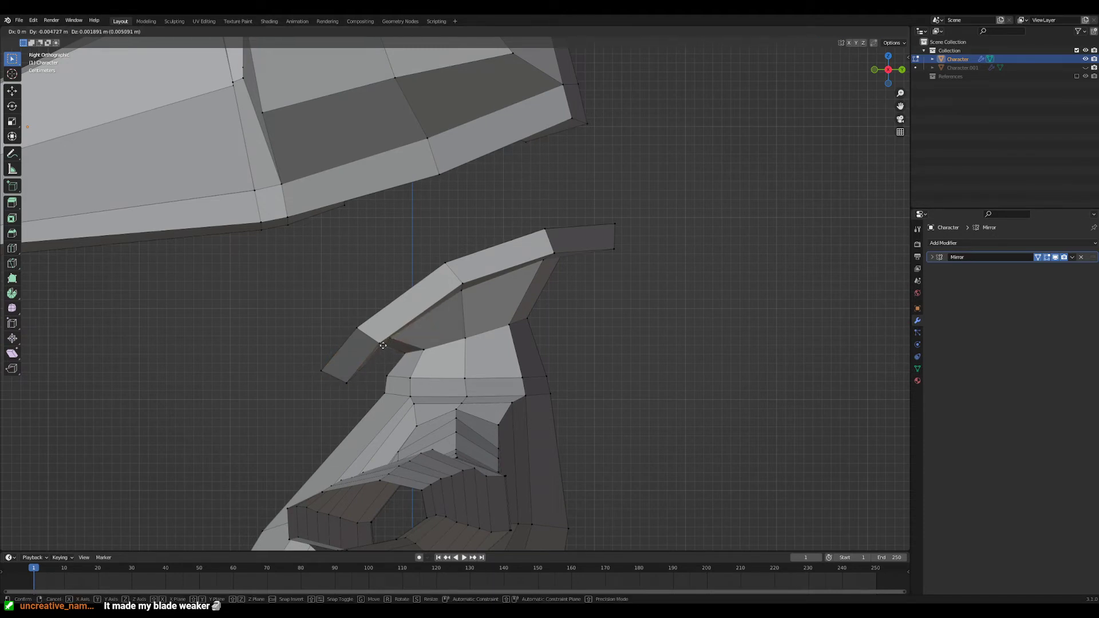
pyautogui.click(383, 346)
pyautogui.click(465, 297)
pyautogui.press('g')
pyautogui.click(466, 291)
pyautogui.click(545, 268)
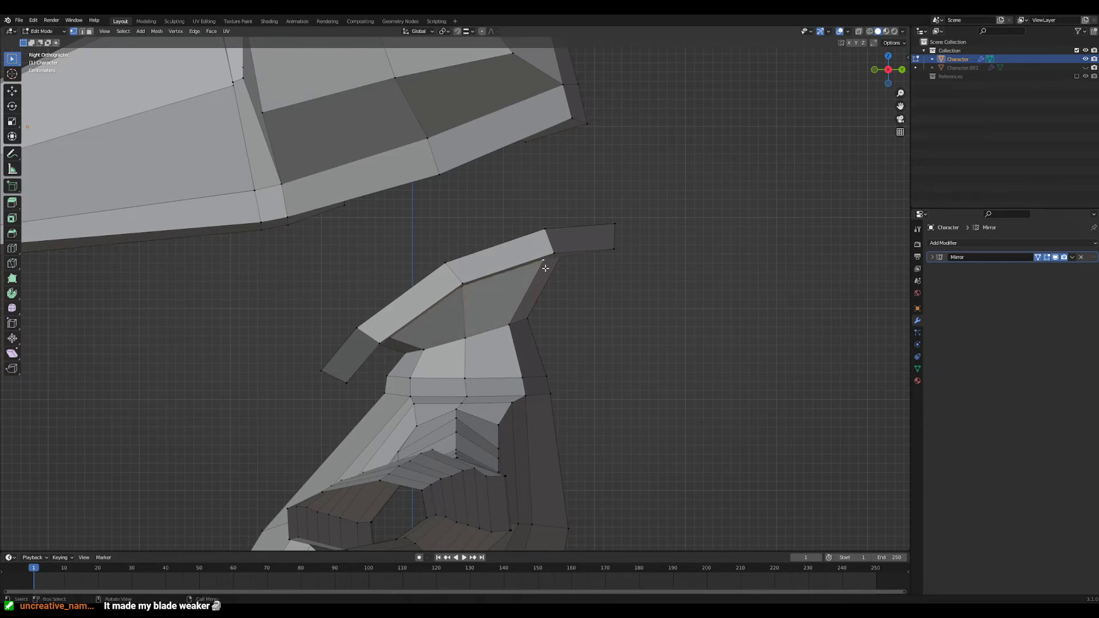
pyautogui.press('g')
pyautogui.click(547, 265)
pyautogui.click(560, 259)
pyautogui.press('g')
pyautogui.click(562, 257)
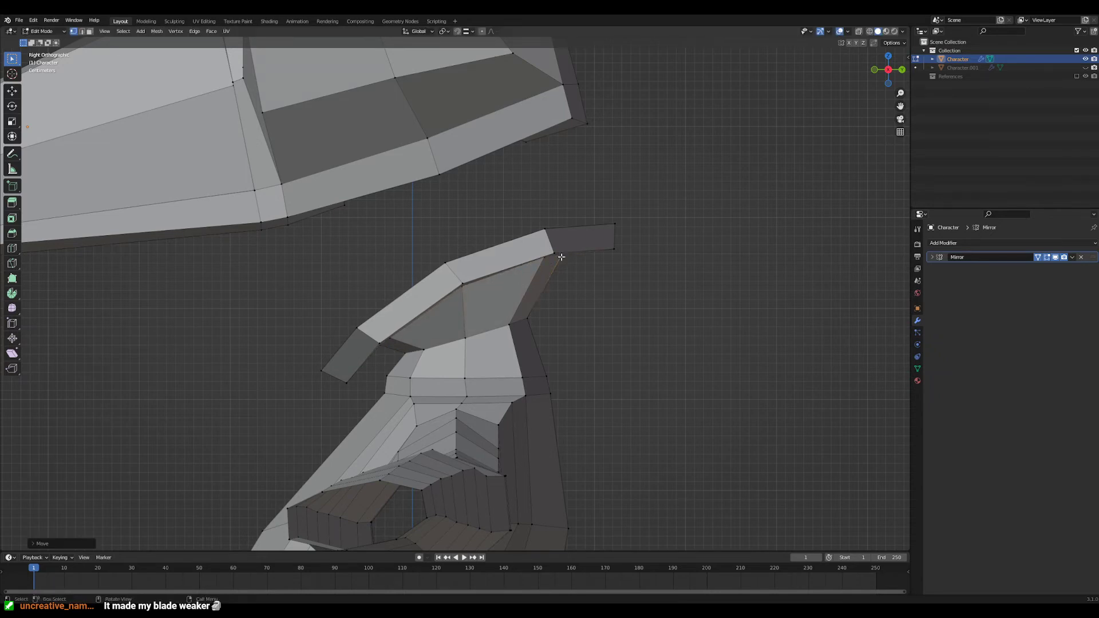
# - Scale the edge loop at the base of the neck and slide it along the neck's surface
pyautogui.press('Tab')
pyautogui.moveTo(561, 257); pyautogui.dragTo(414, 293, button='middle')
pyautogui.scroll(-2, 481, 444)
pyautogui.scroll(-3, 543, 319)
pyautogui.scroll(3, 560, 402)
pyautogui.press('Tab')
pyautogui.keyDown('alt'); pyautogui.click(497, 258); pyautogui.keyUp('alt')
pyautogui.press('s')
pyautogui.click(590, 298)
pyautogui.press('g')
pyautogui.press('g')
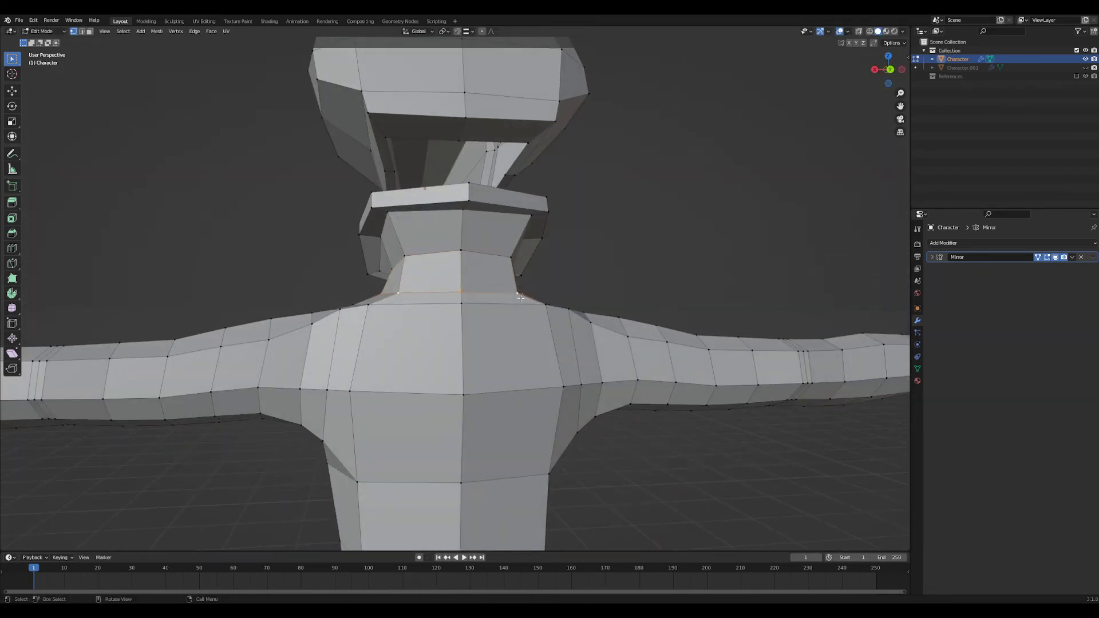
pyautogui.click(522, 290)
# - Move the collar's outer front side vertices forward along the Y axis to widen the front corners
pyautogui.press('Tab')
pyautogui.moveTo(332, 304); pyautogui.dragTo(446, 327, button='middle')
pyautogui.keyDown('ctrl'); pyautogui.moveTo(424, 344); pyautogui.dragTo(469, 416, button='middle'); pyautogui.keyUp('ctrl')
pyautogui.press('Tab')
pyautogui.scroll(6, 564, 319)
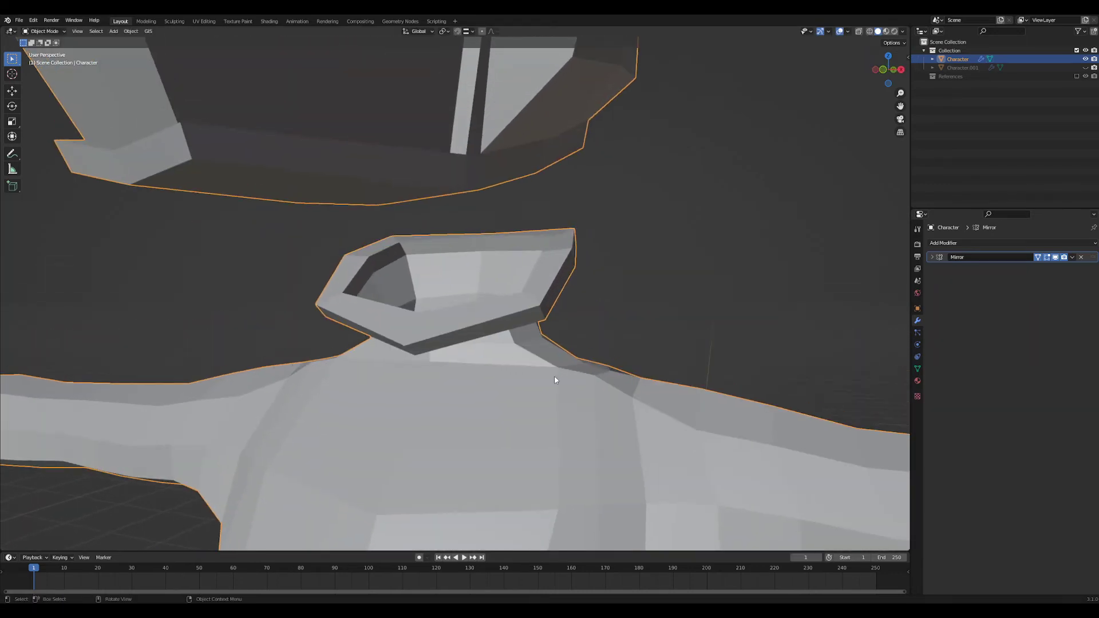
pyautogui.moveTo(517, 331); pyautogui.dragTo(558, 313, button='middle')
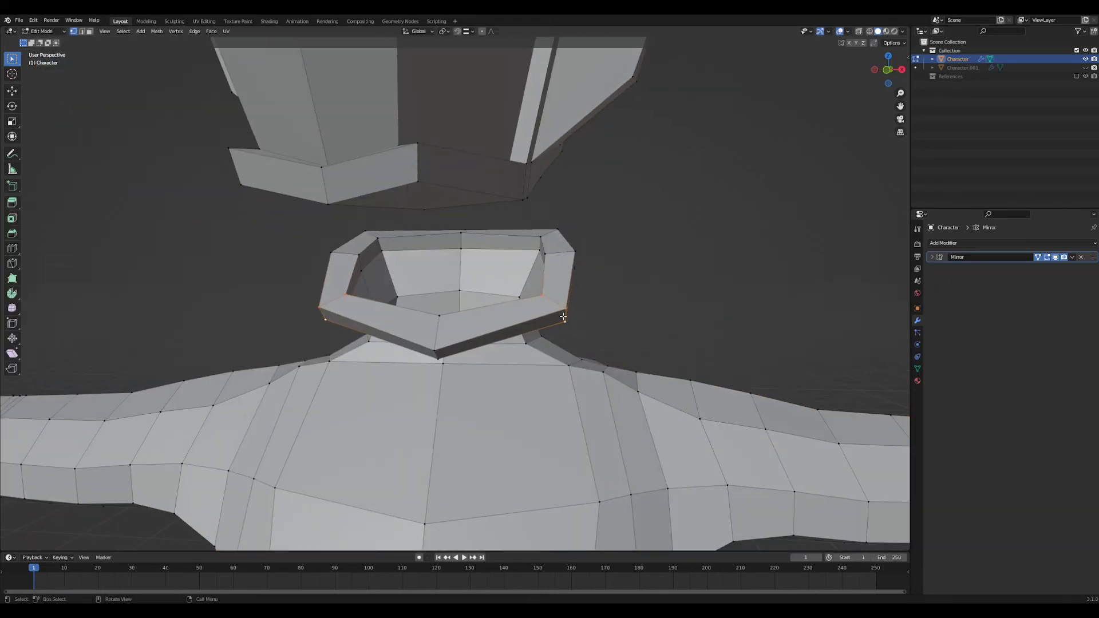
pyautogui.press('g')
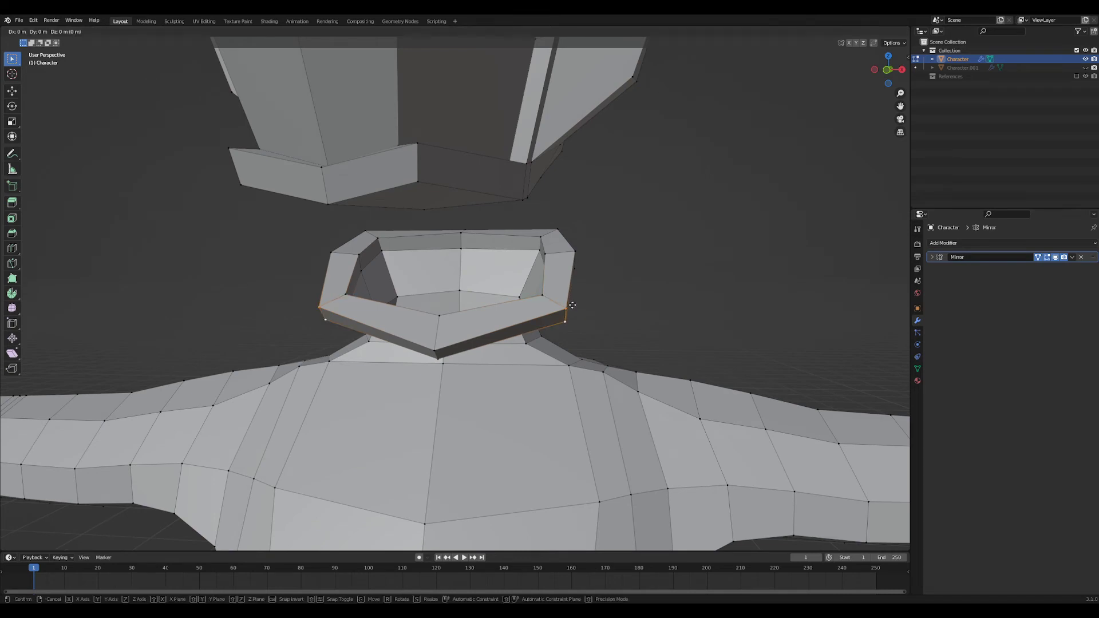
pyautogui.press('y')
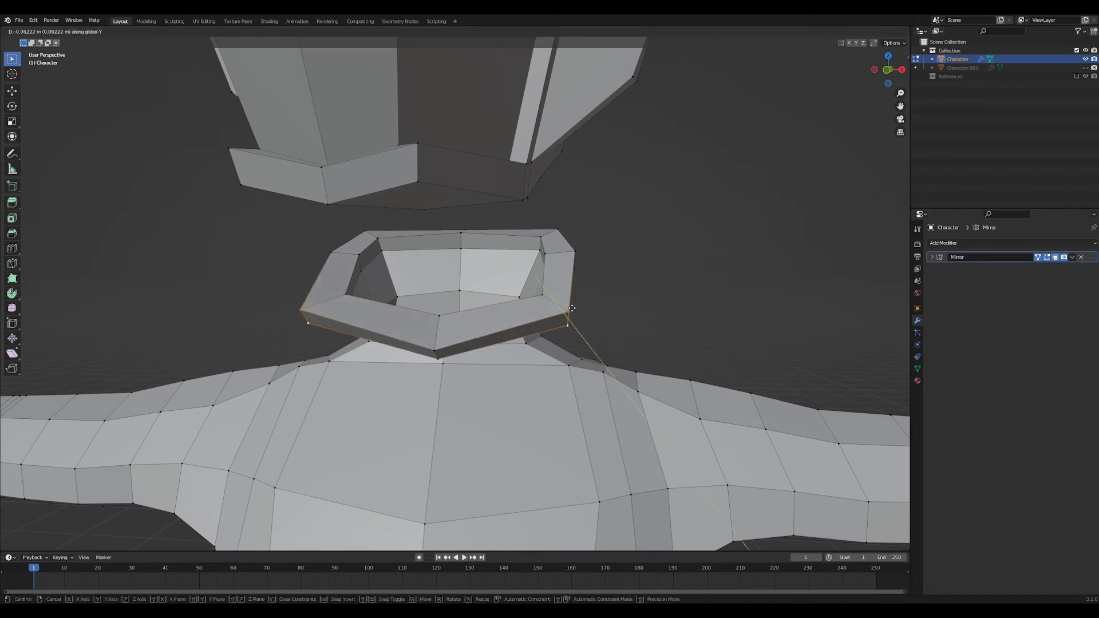
pyautogui.click(582, 275)
pyautogui.keyDown('ctrl'); pyautogui.moveTo(583, 275); pyautogui.dragTo(578, 198, button='middle'); pyautogui.keyUp('ctrl')
pyautogui.moveTo(577, 197); pyautogui.dragTo(487, 467, button='middle')
pyautogui.hotkey('ctrl', 'z')
pyautogui.moveTo(487, 467); pyautogui.dragTo(573, 349, button='middle')
pyautogui.press('KP_3')
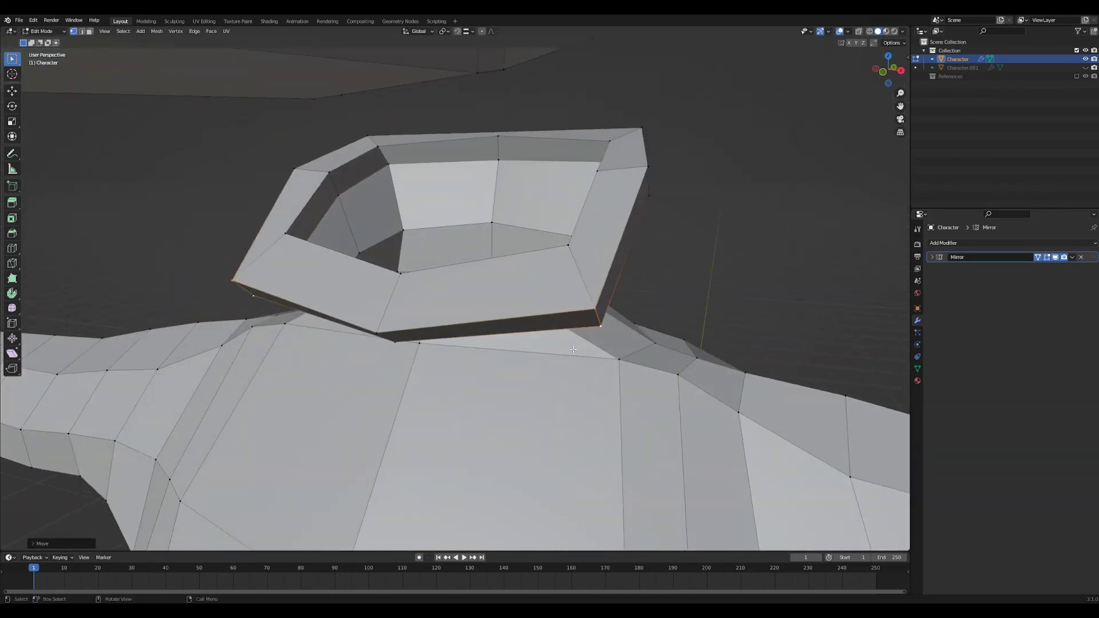
# - Reposition the collar's inner front side vertices to even out the rim's width
pyautogui.click(575, 248)
pyautogui.moveTo(574, 249); pyautogui.dragTo(490, 245, button='middle')
pyautogui.press('g')
pyautogui.click(620, 297)
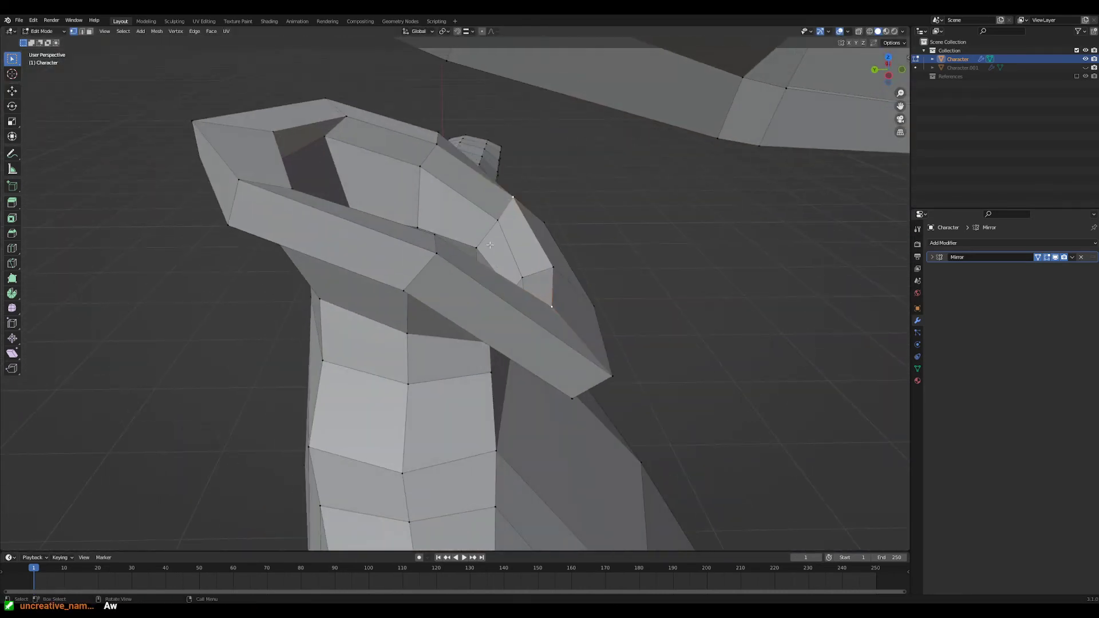
pyautogui.moveTo(544, 222); pyautogui.dragTo(521, 262, button='middle')
pyautogui.press('g')
pyautogui.click(606, 310)
pyautogui.press('g')
pyautogui.click(518, 319)
# - Move the inner front centre vertex of the collar forward and down with the X axis locked
pyautogui.press('g')
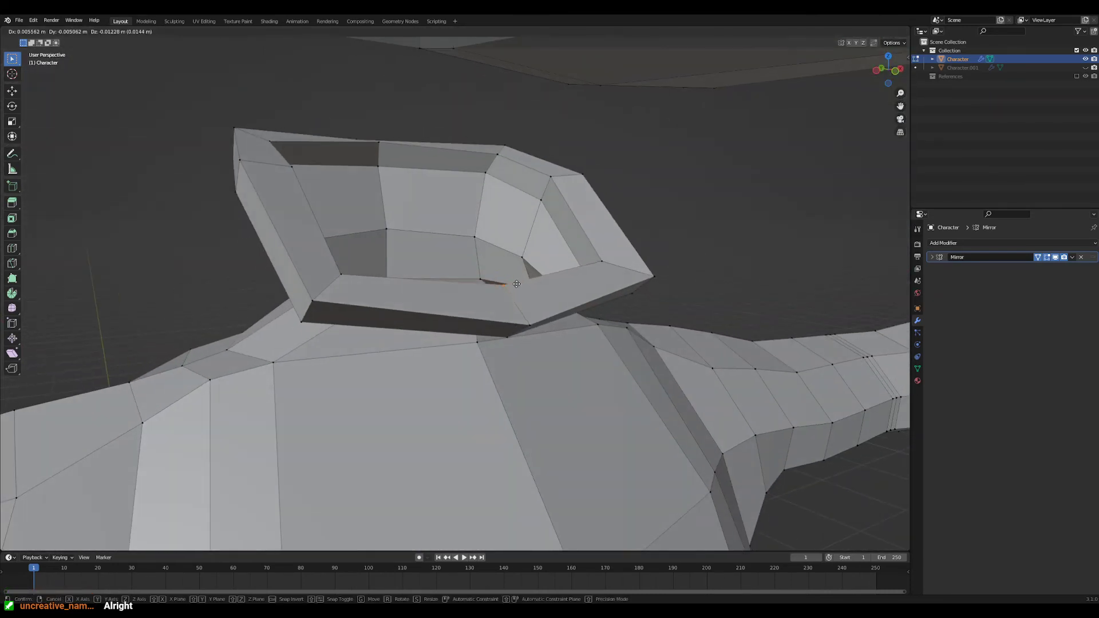
pyautogui.hotkey('shift', 'x')
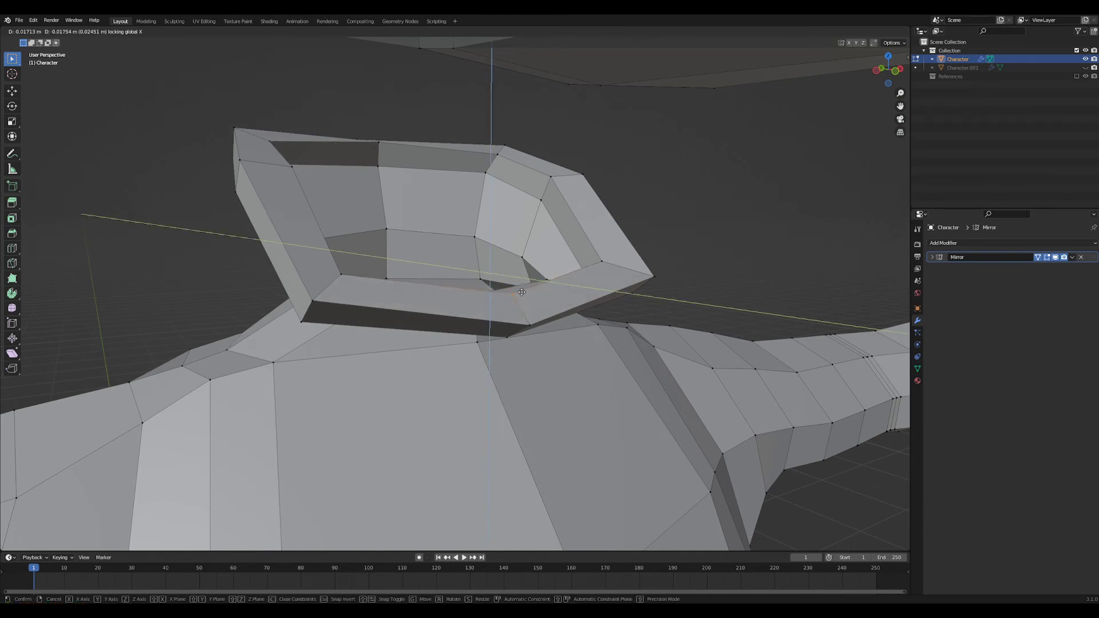
pyautogui.click(518, 287)
pyautogui.moveTo(518, 287); pyautogui.dragTo(475, 301, button='middle')
pyautogui.click(505, 300)
pyautogui.press('g')
pyautogui.rightClick(583, 305)
# - Examine the collar and neck beneath the head from the side in Object Mode
pyautogui.press('Tab')
pyautogui.scroll(-10, 618, 249)
pyautogui.click(584, 404)
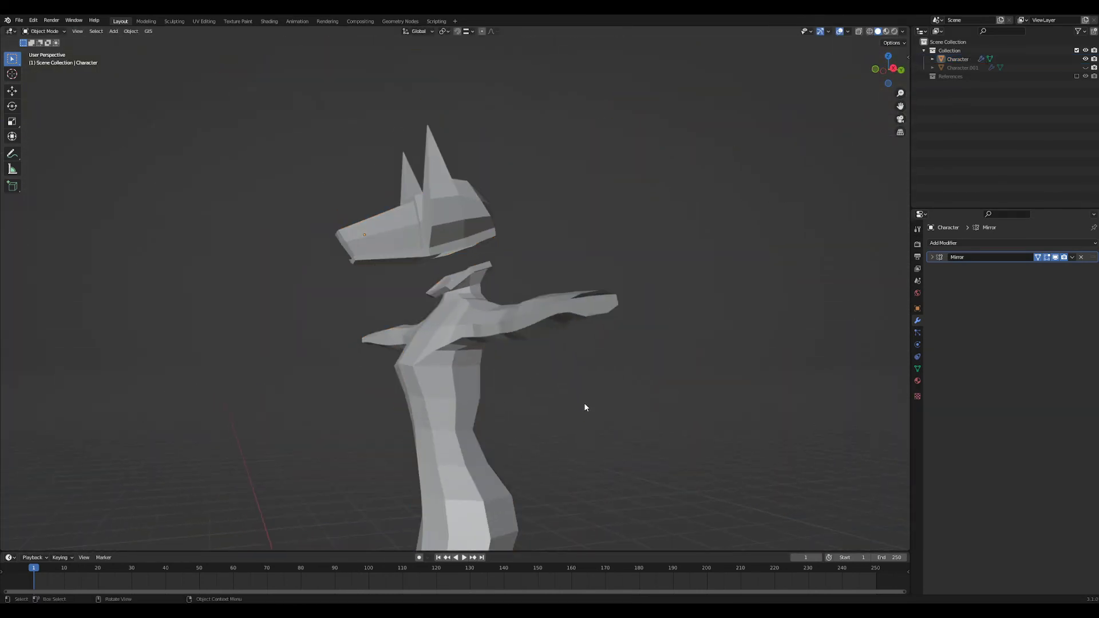
pyautogui.moveTo(584, 404); pyautogui.dragTo(599, 324, button='middle')
pyautogui.scroll(5, 585, 365)
pyautogui.scroll(2, 598, 324)
pyautogui.scroll(-3, 568, 304)
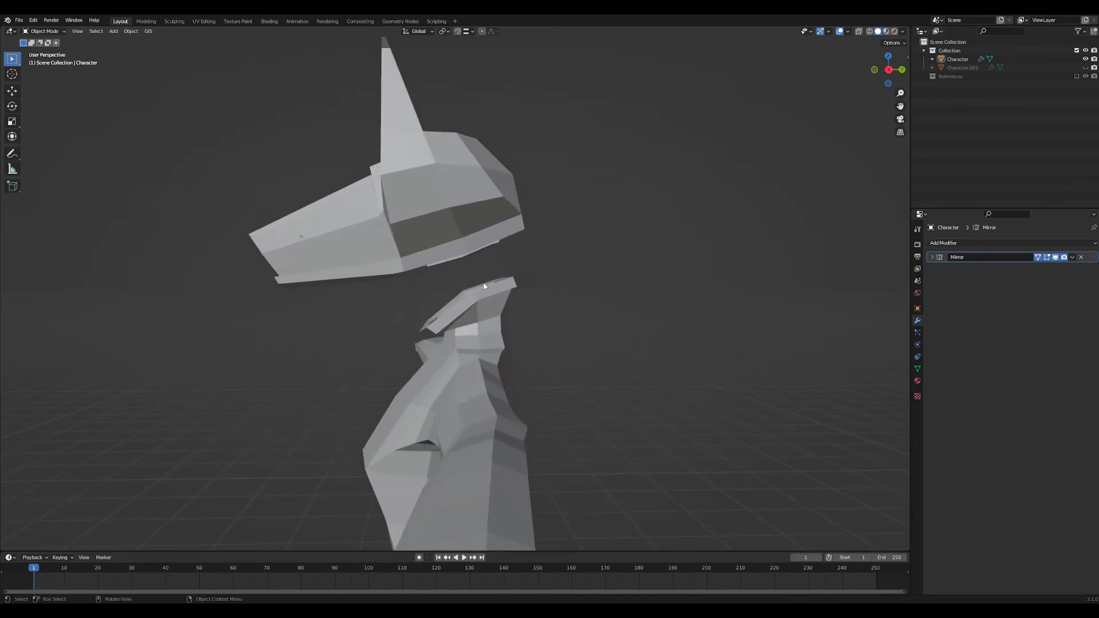
# - Select the whole head in wireframe from the right orthographic view and raise it along the Z axis
pyautogui.press('Tab')
pyautogui.moveTo(587, 250); pyautogui.dragTo(126, 90)
pyautogui.press('KP_3')
pyautogui.press('z')
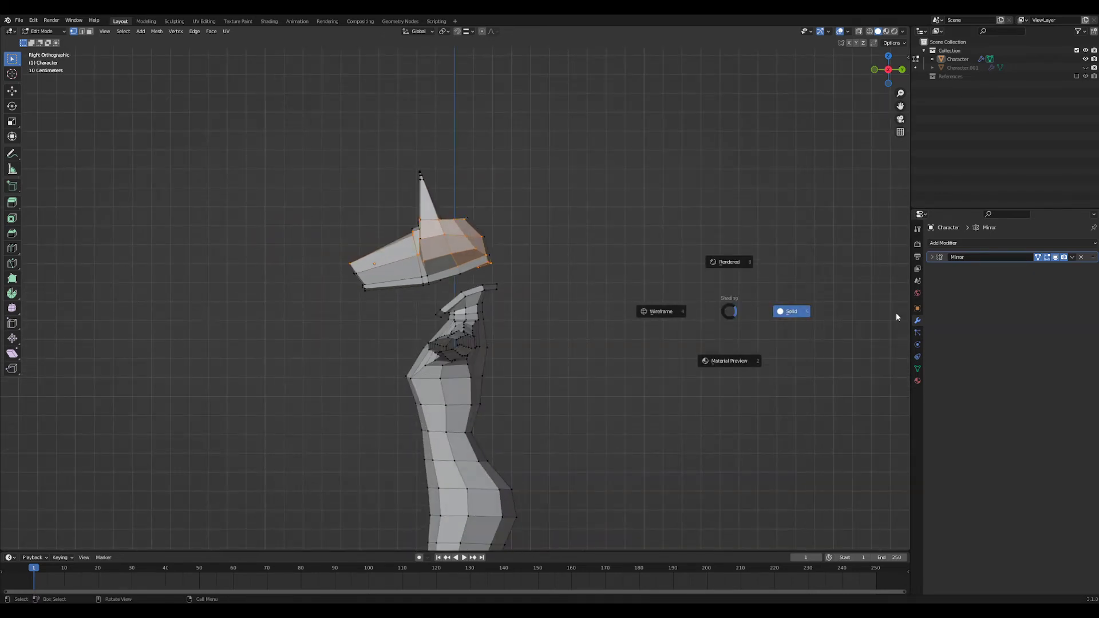
pyautogui.press('z')
pyautogui.moveTo(309, 139)
pyautogui.mouseDown()
pyautogui.moveTo(513, 294)
pyautogui.moveTo(520, 272)
pyautogui.mouseUp()
pyautogui.keyDown('shift'); pyautogui.moveTo(348, 262); pyautogui.dragTo(436, 306); pyautogui.keyUp('shift')
pyautogui.keyDown('shift'); pyautogui.moveTo(435, 268); pyautogui.dragTo(472, 282); pyautogui.keyUp('shift')
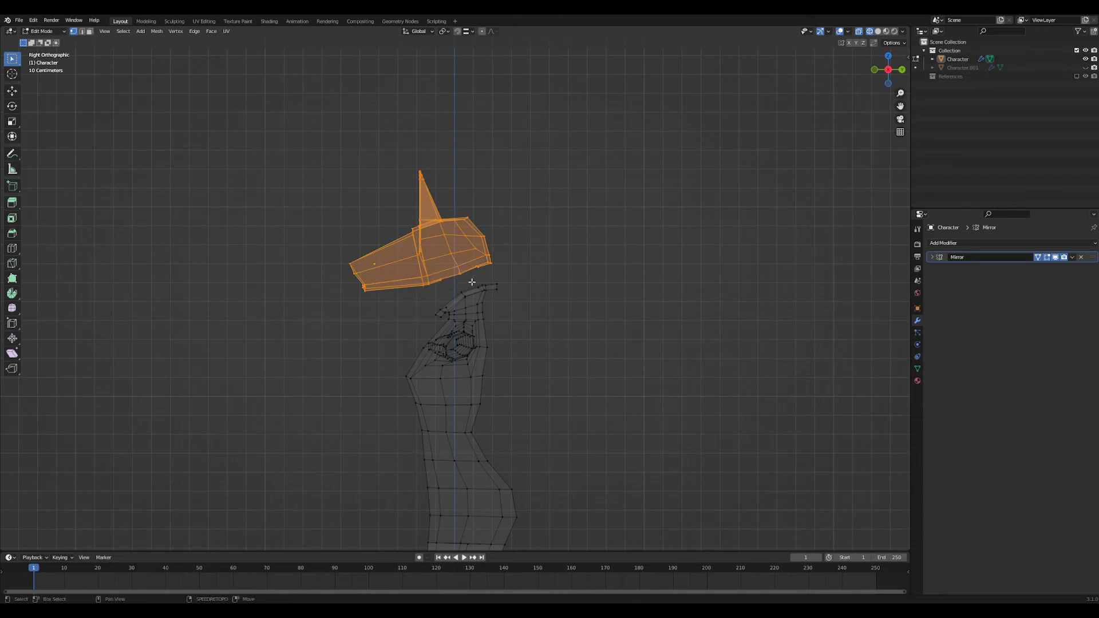
pyautogui.press('g')
pyautogui.press('z')
pyautogui.click(550, 189)
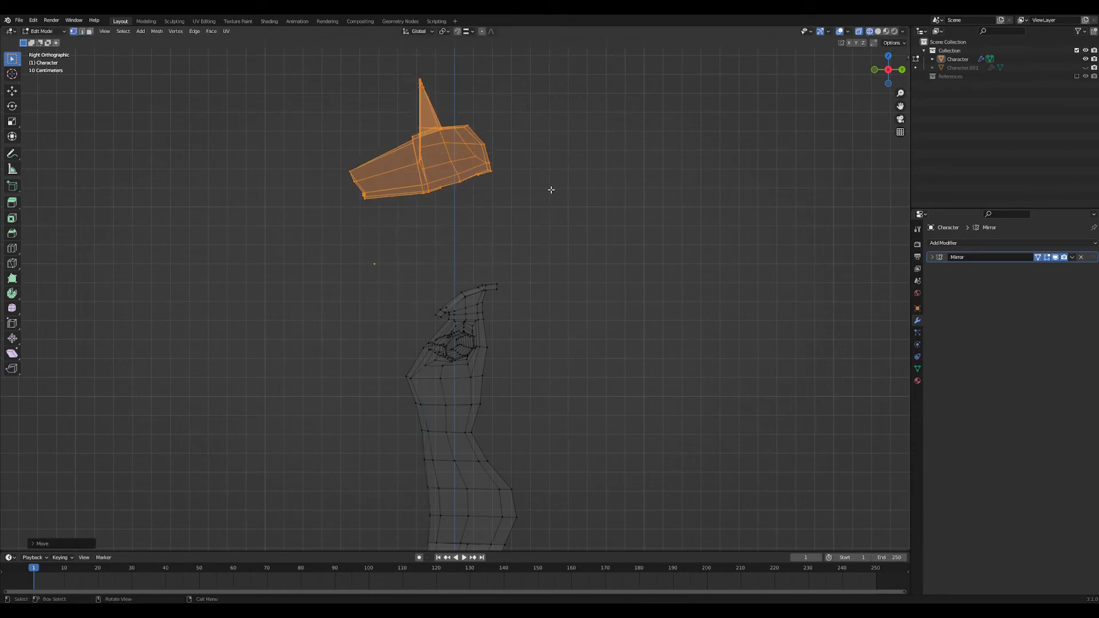
# - Return to solid shading, select the collar's face loops, and delete their vertices
pyautogui.press('Tab')
pyautogui.moveTo(549, 189)
pyautogui.mouseDown(button='middle')
pyautogui.moveTo(475, 356)
pyautogui.moveTo(499, 365)
pyautogui.mouseUp(button='middle')
pyautogui.press('Tab')
pyautogui.scroll(4, 520, 351)
pyautogui.press('z')
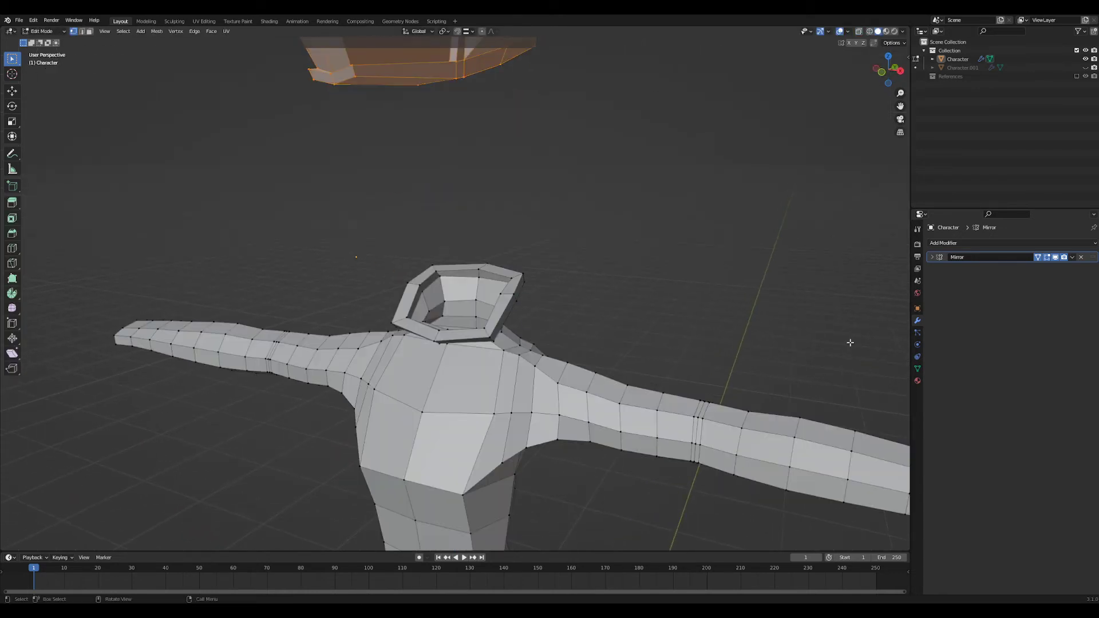
pyautogui.scroll(3, 476, 399)
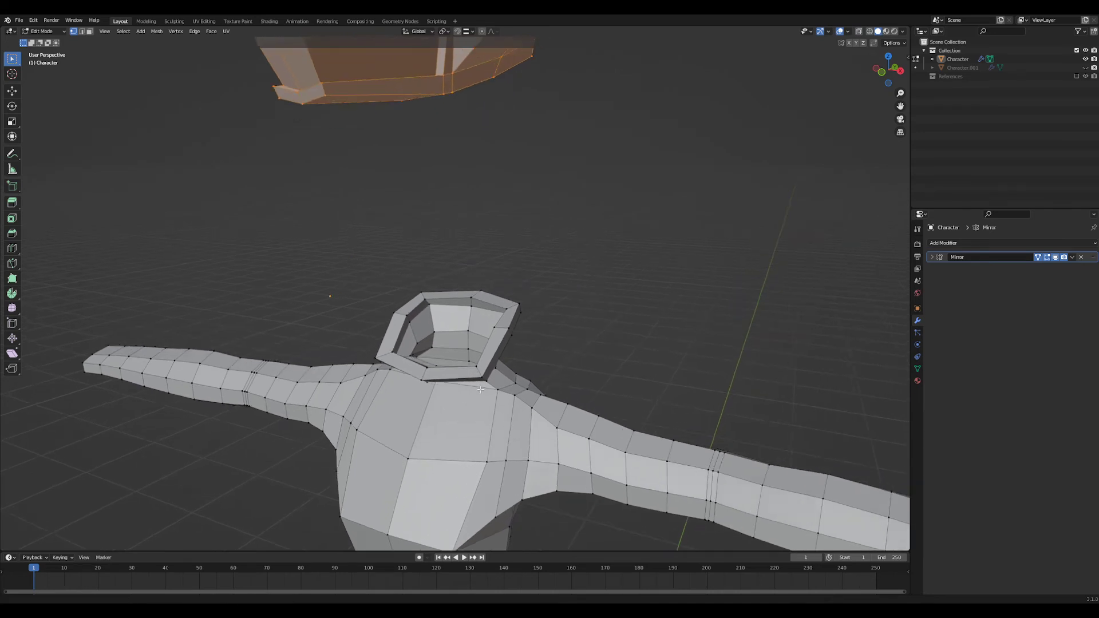
pyautogui.press('3')
pyautogui.keyDown('alt'); pyautogui.click(513, 310); pyautogui.keyUp('alt')
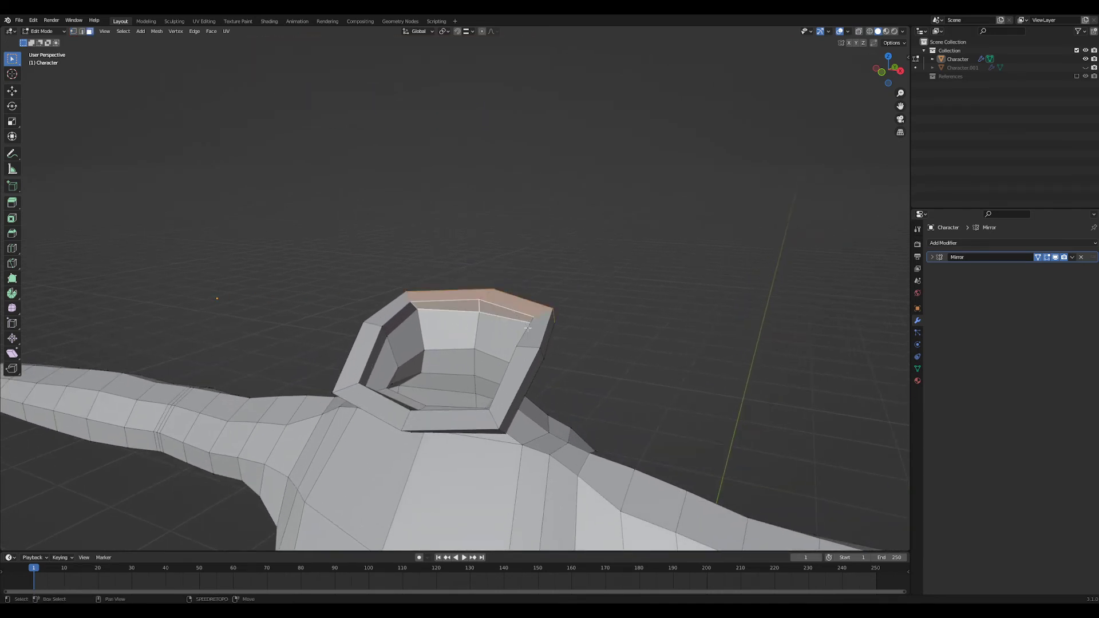
pyautogui.keyDown('alt'); pyautogui.keyDown('shift'); pyautogui.click(528, 329); pyautogui.keyUp('shift'); pyautogui.keyUp('alt')
pyautogui.keyDown('alt'); pyautogui.keyDown('shift'); pyautogui.click(518, 389); pyautogui.keyUp('shift'); pyautogui.keyUp('alt')
pyautogui.keyDown('alt'); pyautogui.keyDown('shift'); pyautogui.click(444, 428); pyautogui.keyUp('shift'); pyautogui.keyUp('alt')
pyautogui.press('x')
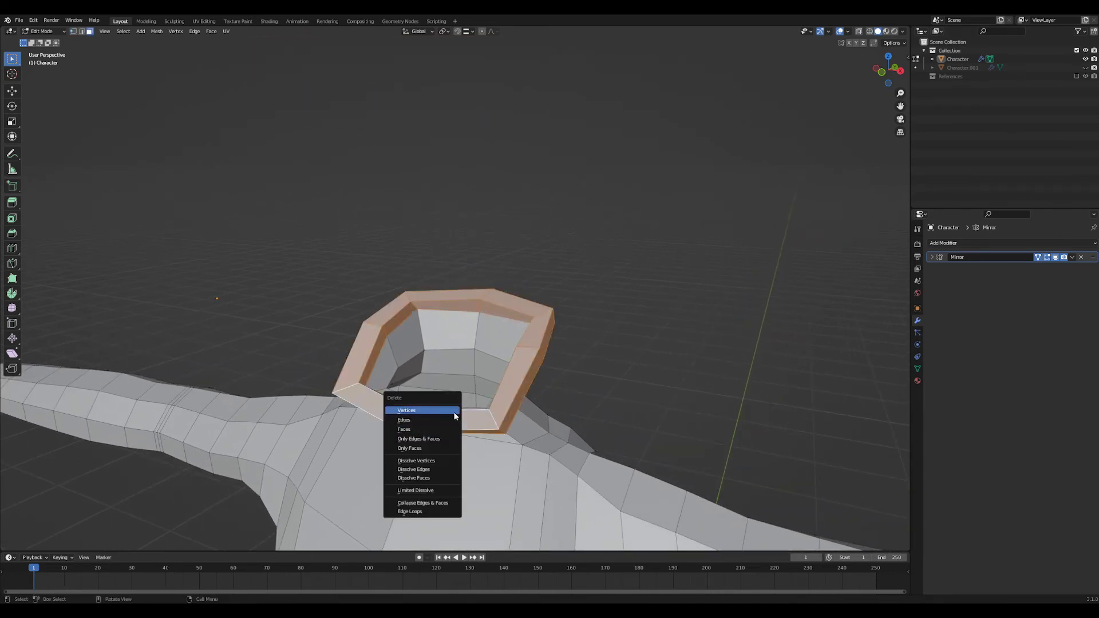
pyautogui.click(454, 411)
# - Undo the collar deletion and the head's upward move, clear the selection, and return to vertex selection
pyautogui.scroll(-3, 453, 411)
pyautogui.moveTo(454, 411); pyautogui.dragTo(589, 366, button='middle')
pyautogui.scroll(4, 599, 383)
pyautogui.hotkey('ctrl', 'z')
pyautogui.hotkey('ctrl', 'z')
pyautogui.hotkey('ctrl', 'z')
pyautogui.hotkey('ctrl', 'z')
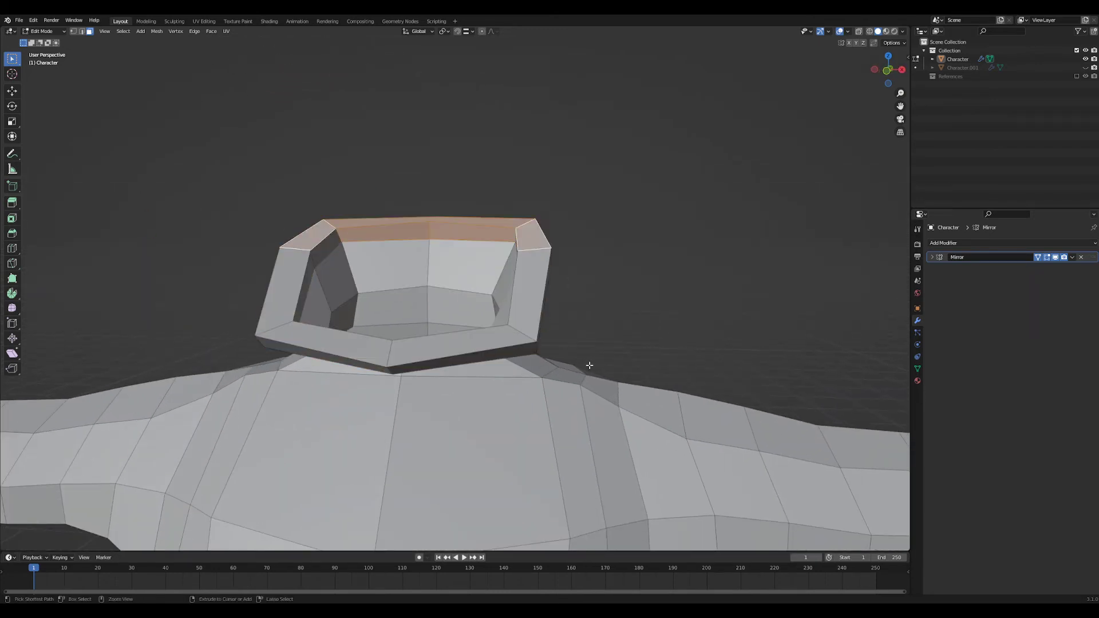
pyautogui.hotkey('alt', 'a')
pyautogui.press('1')
pyautogui.hotkey('alt', 'h')
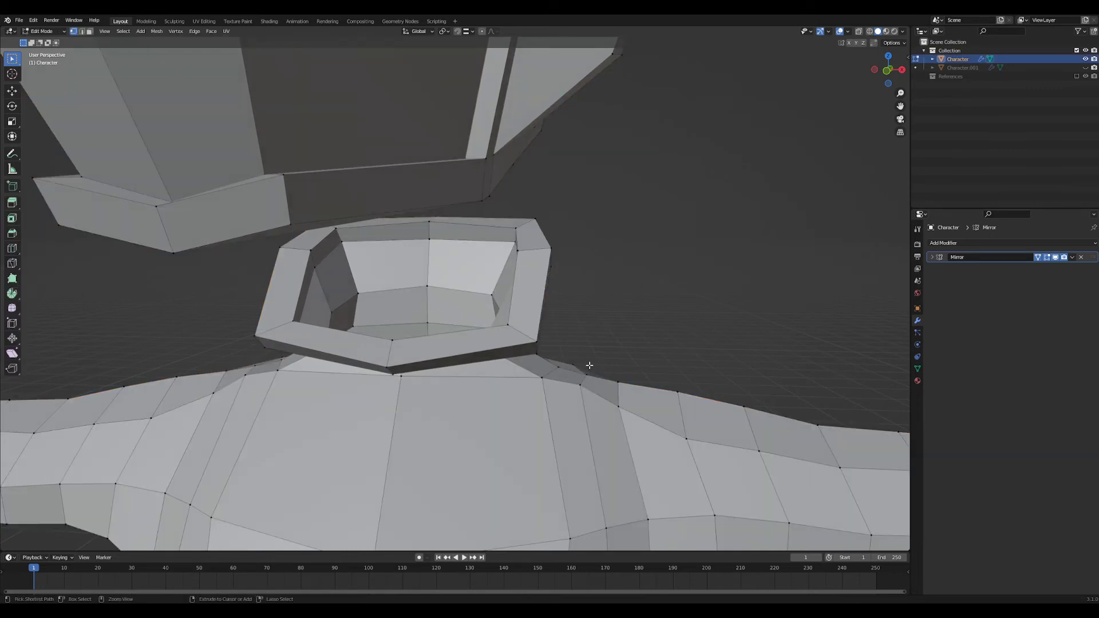
pyautogui.moveTo(589, 365); pyautogui.dragTo(574, 440, button='middle')
pyautogui.press('Tab')
pyautogui.press('Tab')
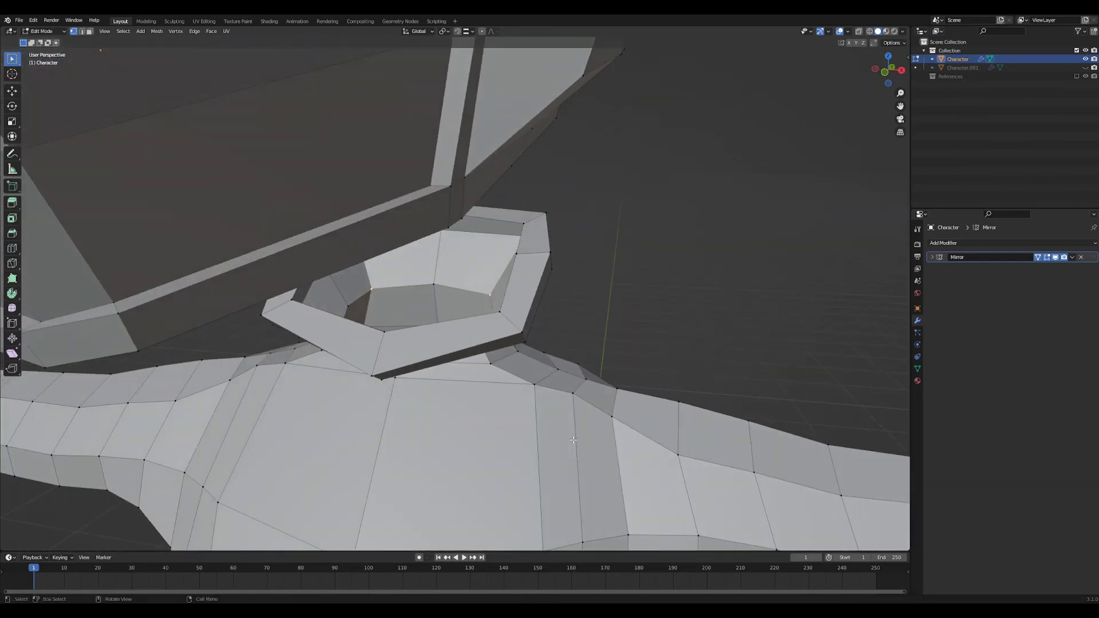
# - Select all of the head's vertices in wireframe right view and move the head up along Z, clear of the collar
pyautogui.moveTo(565, 399); pyautogui.dragTo(534, 341, button='middle')
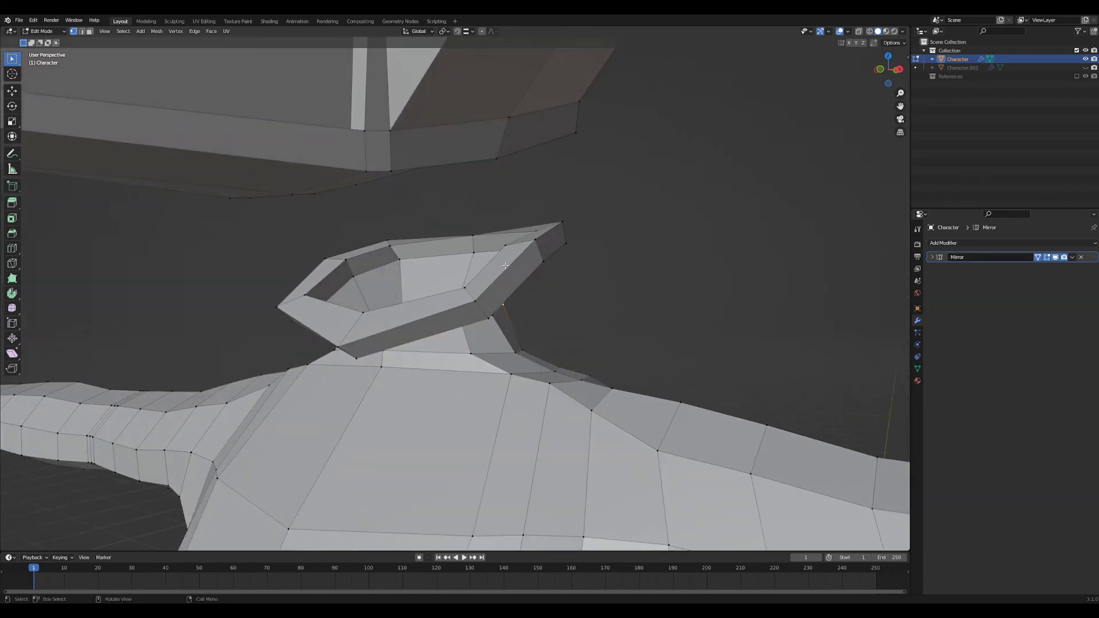
pyautogui.moveTo(372, 286)
pyautogui.keyDown('alt'); pyautogui.mouseDown(button='middle')
pyautogui.moveTo(555, 285)
pyautogui.moveTo(510, 306)
pyautogui.mouseUp(button='middle'); pyautogui.keyUp('alt')
pyautogui.scroll(-4, 551, 286)
pyautogui.press('z')
pyautogui.click(403, 306)
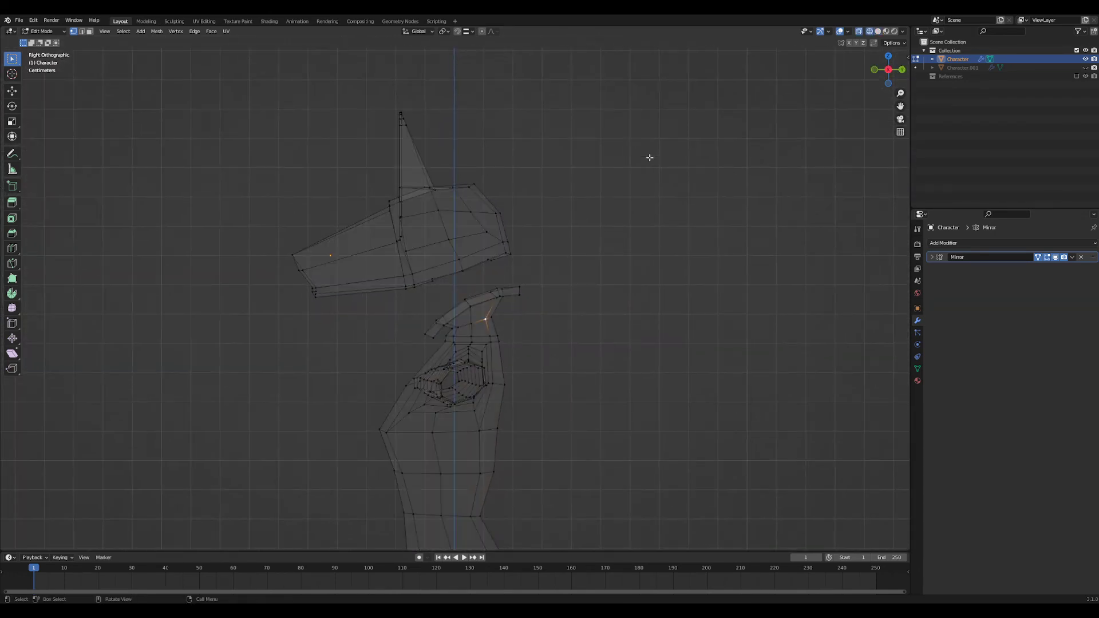
pyautogui.moveTo(630, 137); pyautogui.dragTo(247, 261)
pyautogui.moveTo(201, 193); pyautogui.dragTo(470, 297)
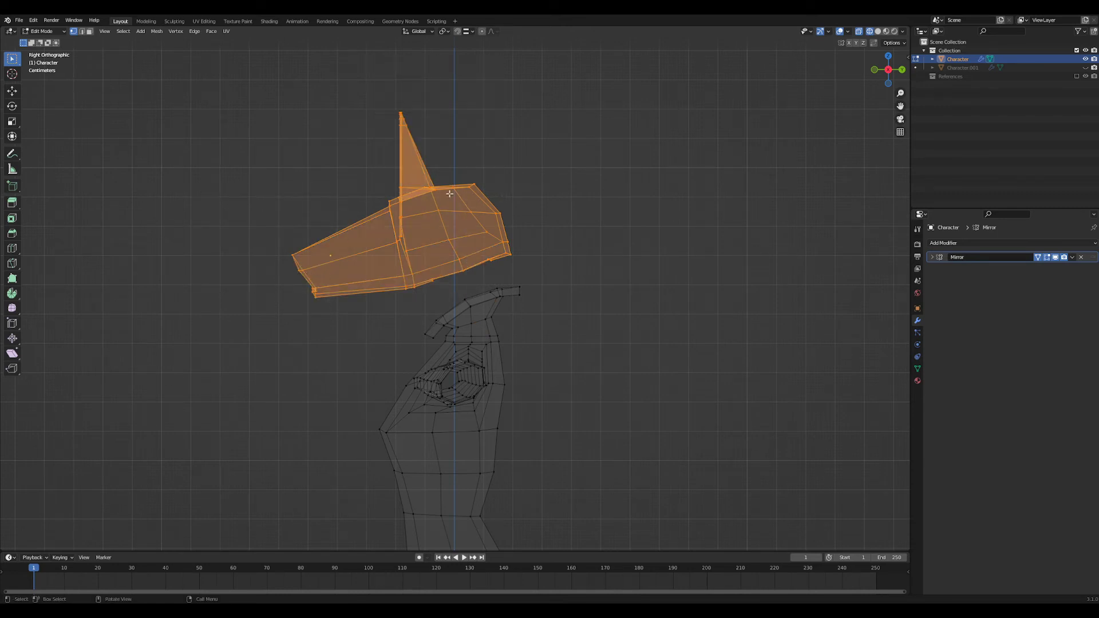
pyautogui.press('g')
pyautogui.press('z')
pyautogui.click(542, 113)
# - Return to Object Mode with solid shading and bring the collar and upper torso into view
pyautogui.press('Tab')
pyautogui.moveTo(486, 232); pyautogui.dragTo(592, 271, button='middle')
pyautogui.scroll(1, 573, 298)
pyautogui.press('z')
pyautogui.click(595, 325)
pyautogui.keyDown('shift'); pyautogui.moveTo(559, 387); pyautogui.dragTo(545, 339, button='middle'); pyautogui.keyUp('shift')
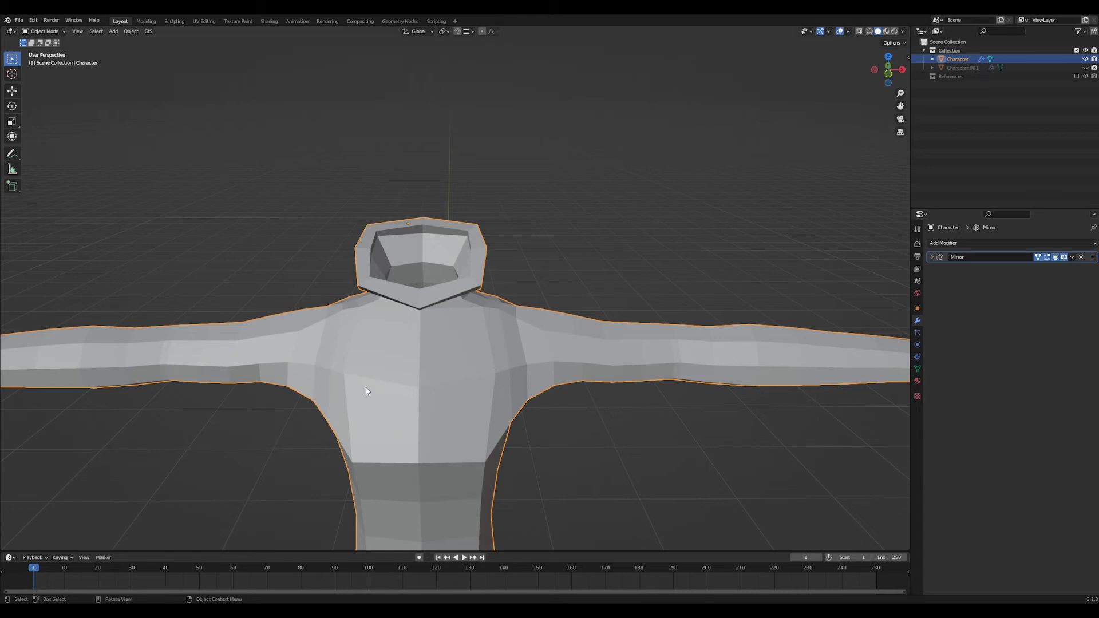
# - Select every face loop around the collar rim and delete the collar geometry from the neck
pyautogui.moveTo(366, 387); pyautogui.dragTo(460, 350, button='middle')
pyautogui.press('Tab')
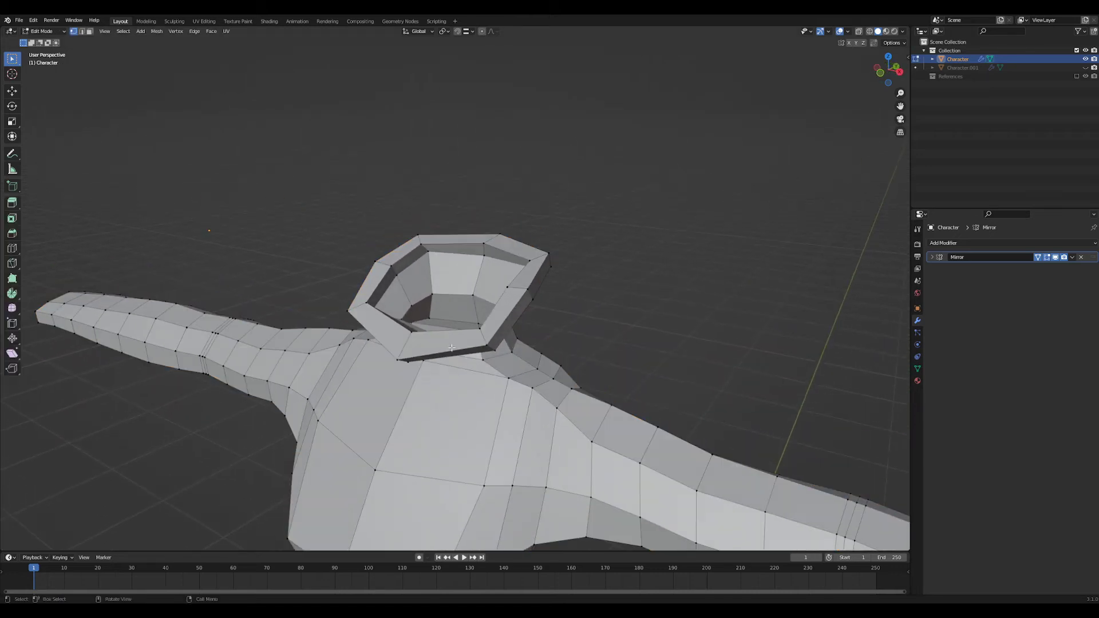
pyautogui.press('3')
pyautogui.keyDown('alt'); pyautogui.click(451, 349); pyautogui.keyUp('alt')
pyautogui.keyDown('shift'); pyautogui.doubleClick(506, 313); pyautogui.keyUp('shift')
pyautogui.keyDown('shift'); pyautogui.doubleClick(525, 279); pyautogui.keyUp('shift')
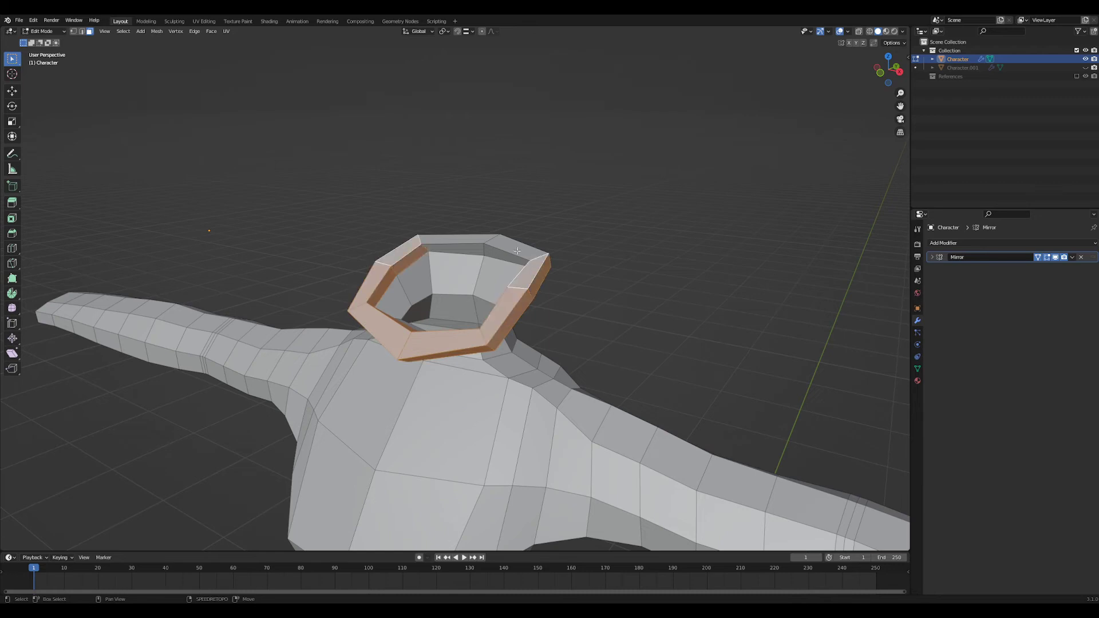
pyautogui.keyDown('shift'); pyautogui.doubleClick(515, 252); pyautogui.keyUp('shift')
pyautogui.press('x')
pyautogui.click(515, 251)
# - Move the front centre vertex at the neck's base back about 0.02 m along Y and nudge the one above along Y
pyautogui.moveTo(515, 251); pyautogui.dragTo(460, 351, button='middle')
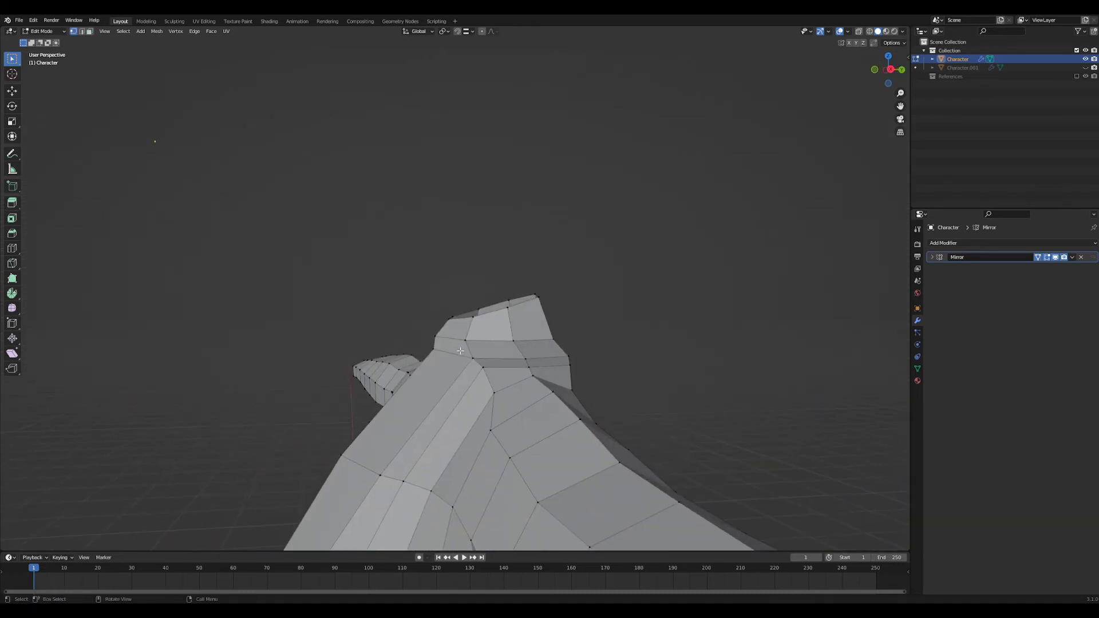
pyautogui.press('g')
pyautogui.press('x')
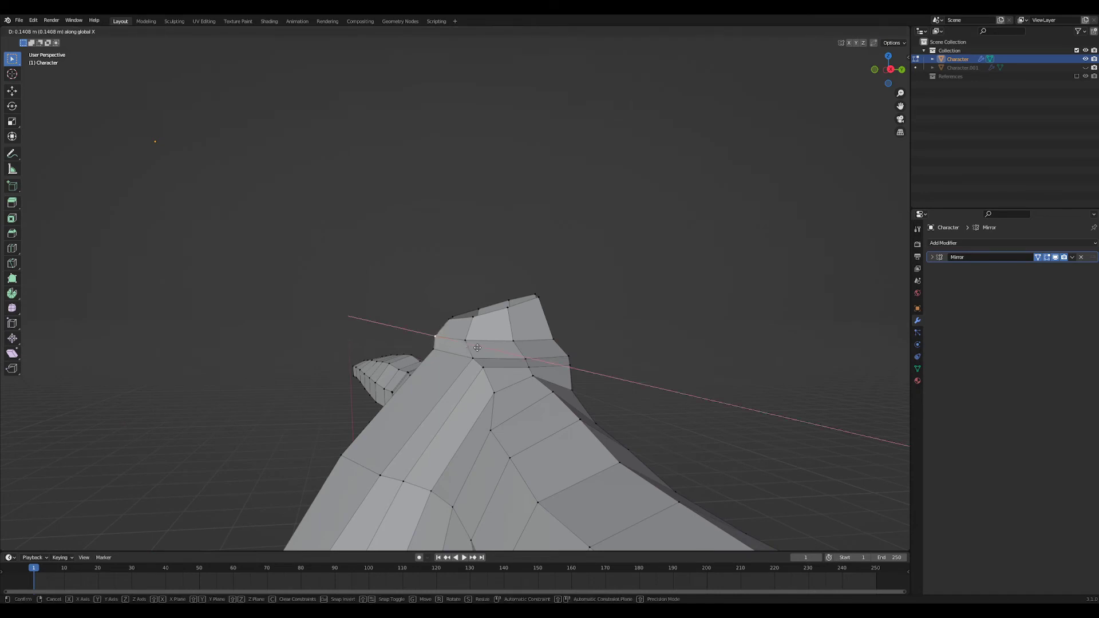
pyautogui.press('y')
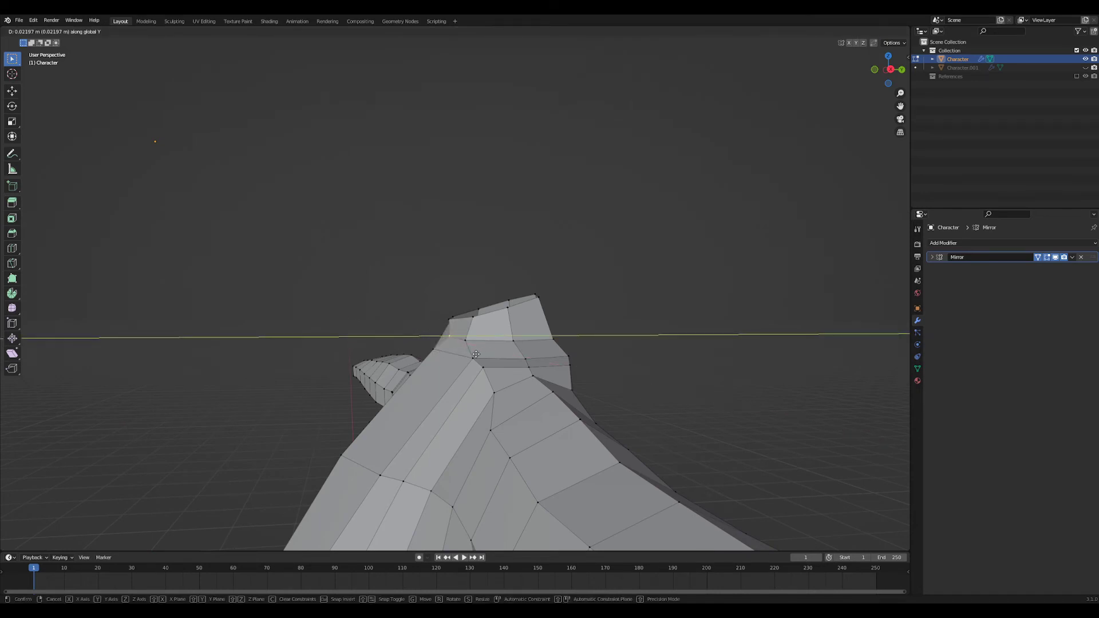
pyautogui.click(479, 354)
pyautogui.click(450, 320)
pyautogui.moveTo(480, 321); pyautogui.dragTo(481, 329, button='middle')
pyautogui.press('g')
pyautogui.press('y')
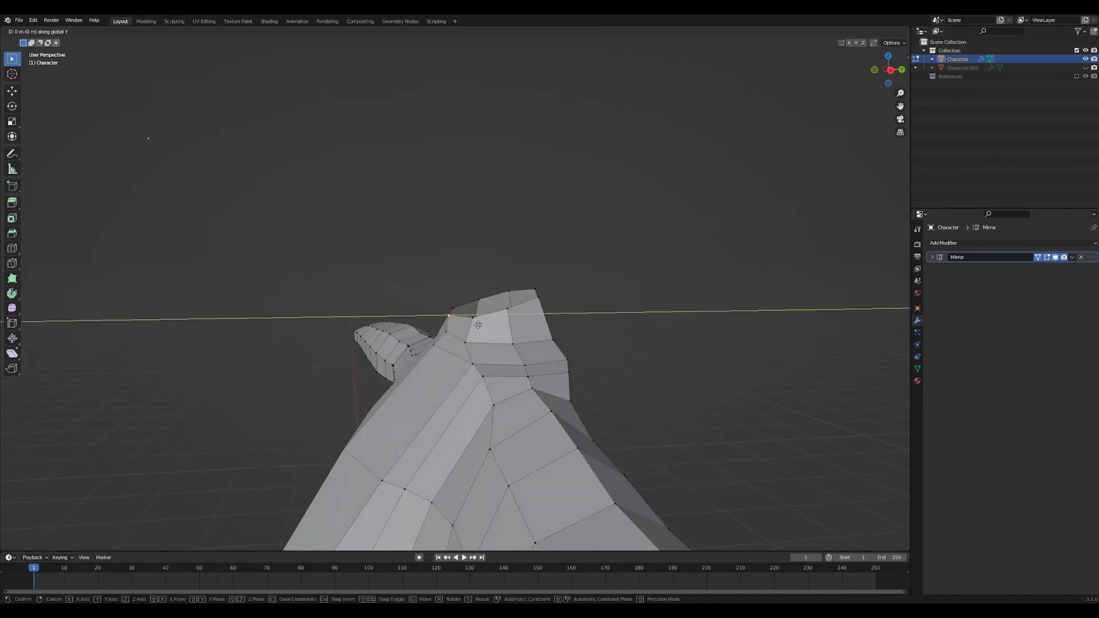
pyautogui.click(482, 325)
# - Switch to the Sculpting workspace and pull the side of the neck inward with the Grab brush
pyautogui.press('Tab')
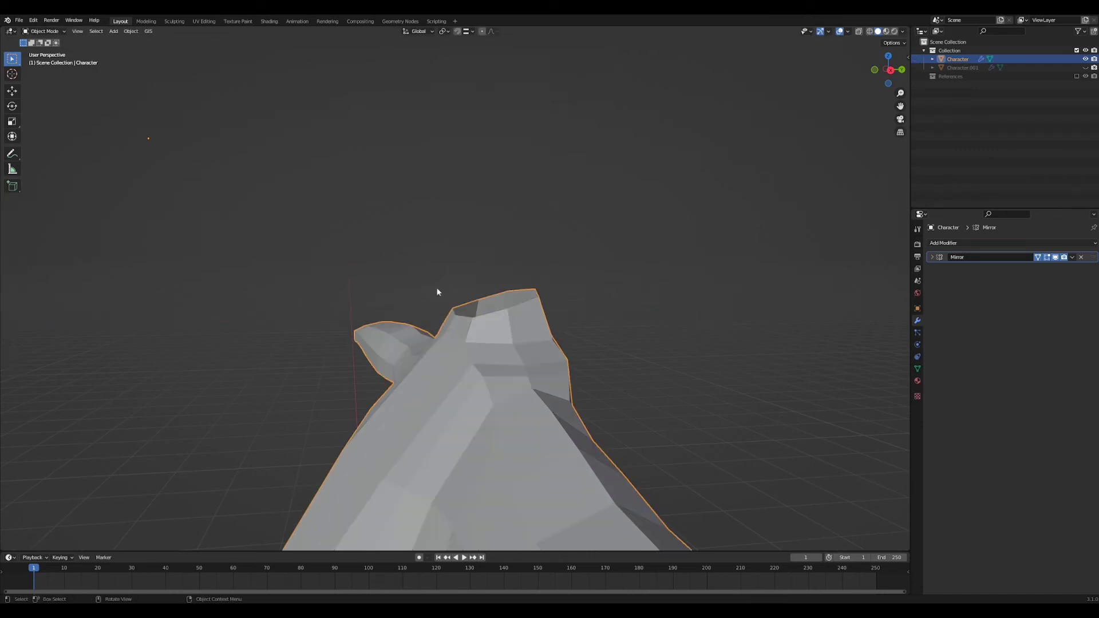
pyautogui.click(175, 22)
pyautogui.scroll(-1, 389, 309)
pyautogui.moveTo(390, 307)
pyautogui.mouseDown(button='middle')
pyautogui.moveTo(500, 373)
pyautogui.moveTo(495, 415)
pyautogui.moveTo(507, 353)
pyautogui.mouseUp(button='middle')
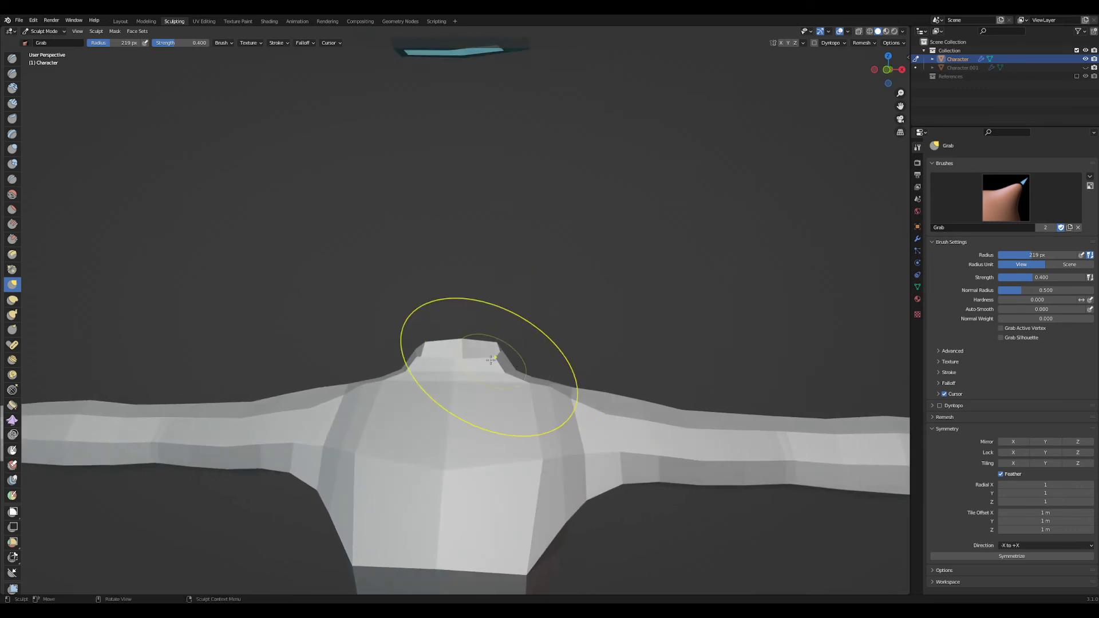
pyautogui.moveTo(506, 352); pyautogui.dragTo(493, 352)
pyautogui.moveTo(496, 352); pyautogui.dragTo(491, 350)
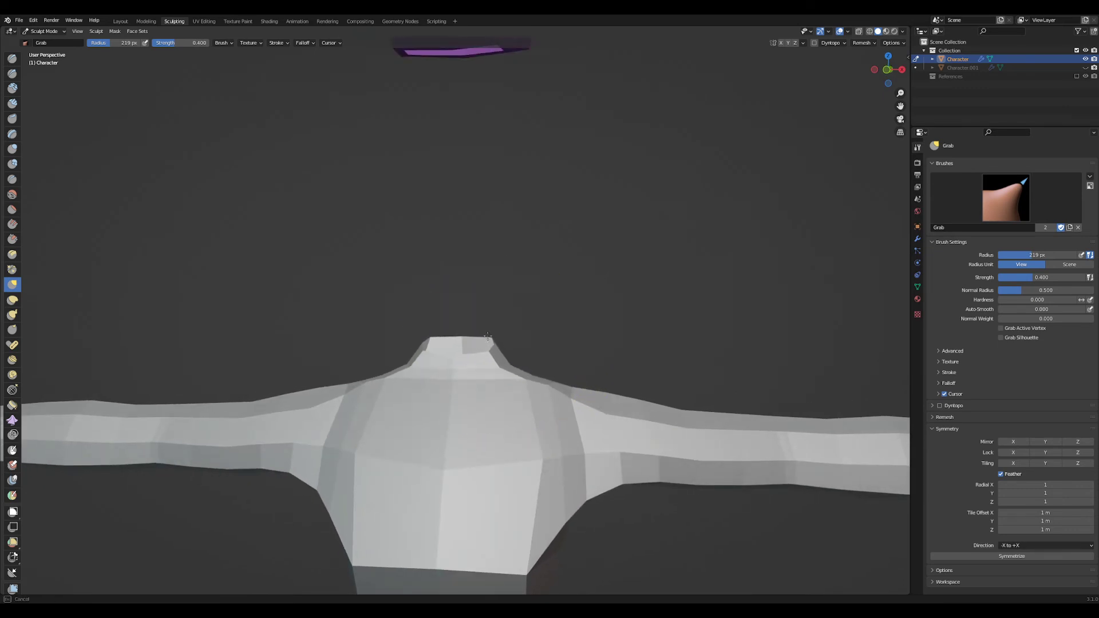
pyautogui.moveTo(488, 337); pyautogui.dragTo(437, 358, button='middle')
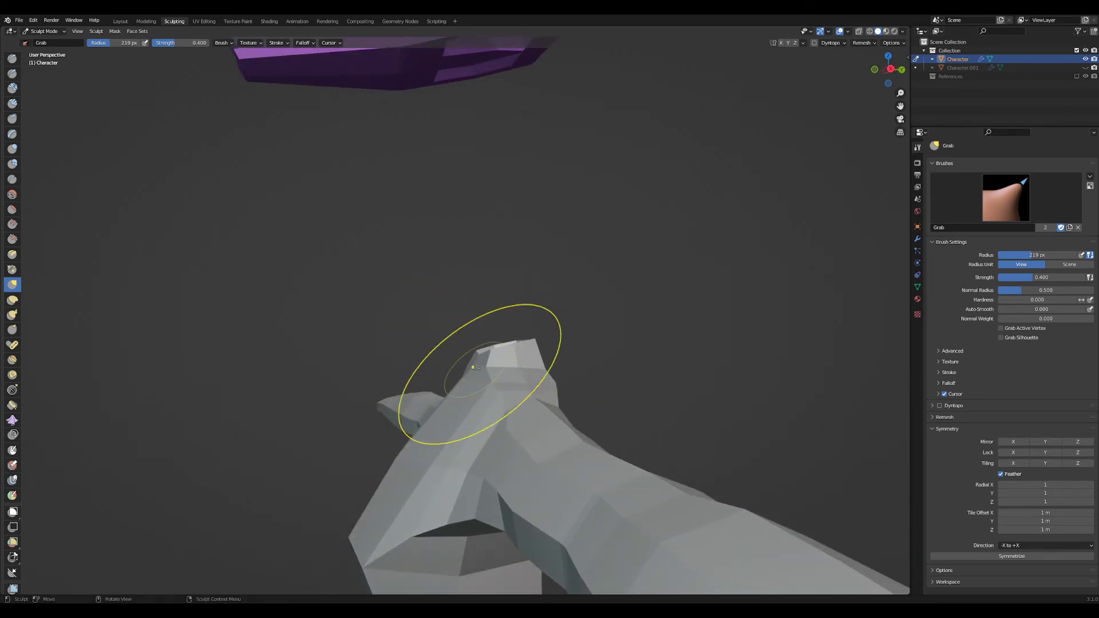
# - Pull the neck's side with two Grab strokes and reduce the brush radius to 103 px
pyautogui.moveTo(467, 383); pyautogui.dragTo(471, 392)
pyautogui.moveTo(467, 394); pyautogui.dragTo(443, 398)
pyautogui.moveTo(456, 410)
pyautogui.mouseDown(button='middle')
pyautogui.moveTo(527, 466)
pyautogui.moveTo(510, 454)
pyautogui.moveTo(504, 477)
pyautogui.moveTo(534, 446)
pyautogui.moveTo(508, 400)
pyautogui.mouseUp(button='middle')
pyautogui.press('[')
pyautogui.press('[')
pyautogui.press('[')
pyautogui.press('[')
pyautogui.press('[')
pyautogui.press('[')
pyautogui.press('[')
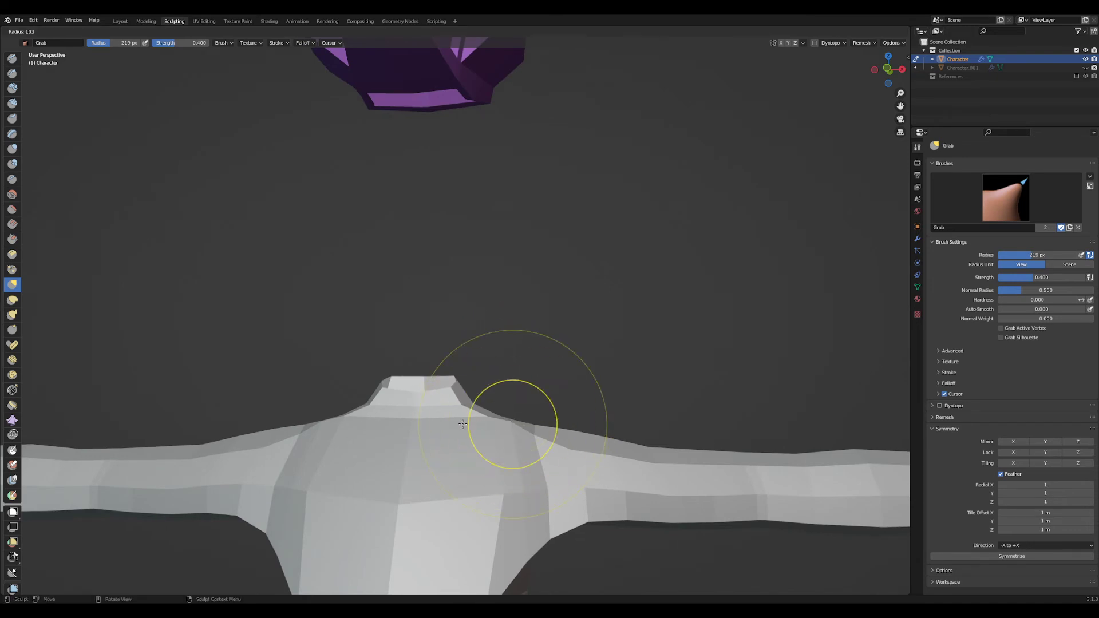
pyautogui.moveTo(509, 433)
pyautogui.mouseDown(button='middle')
pyautogui.moveTo(483, 385)
pyautogui.moveTo(531, 416)
pyautogui.mouseUp(button='middle')
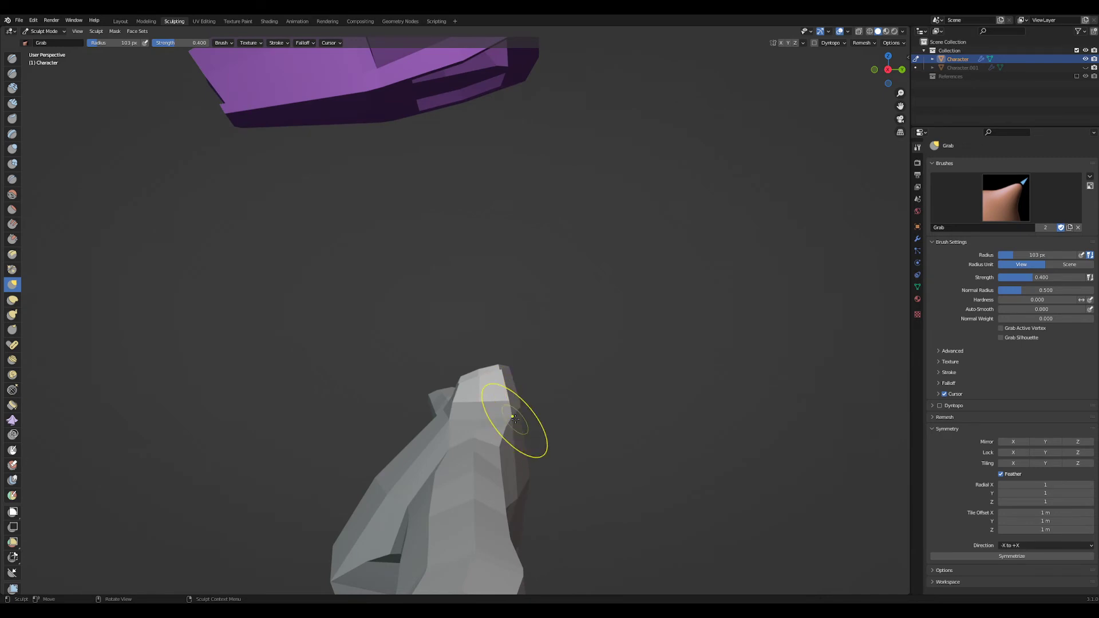
pyautogui.moveTo(528, 416); pyautogui.dragTo(576, 393, button='middle')
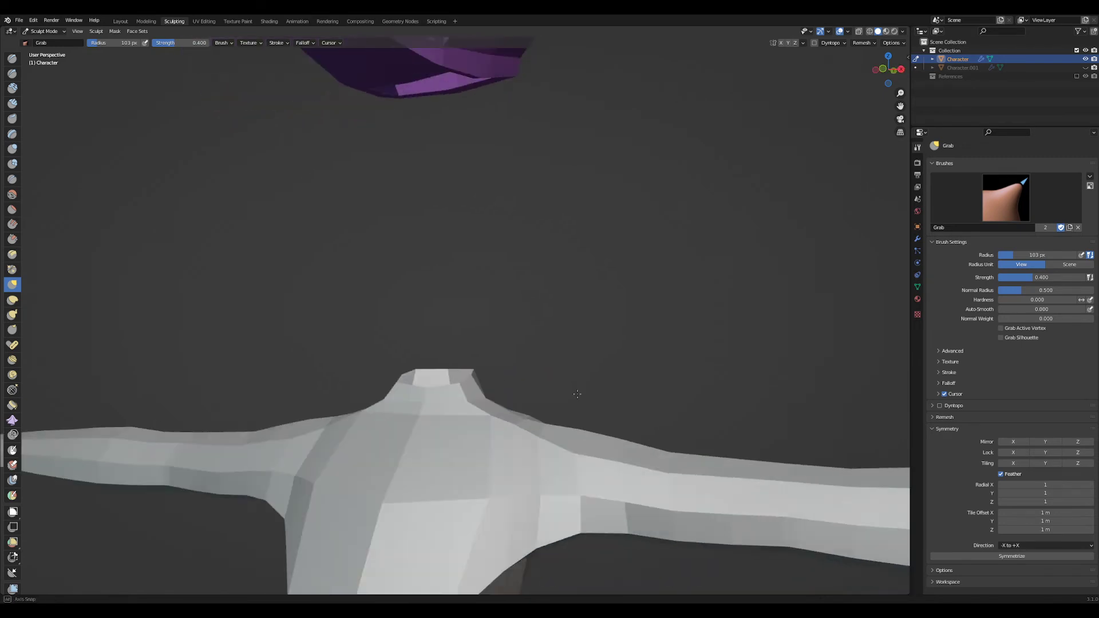
# - Return to the Layout workspace and extrude the neck's open rim loop upward in three sections
pyautogui.press('Tab')
pyautogui.press('Tab')
pyautogui.click(116, 31)
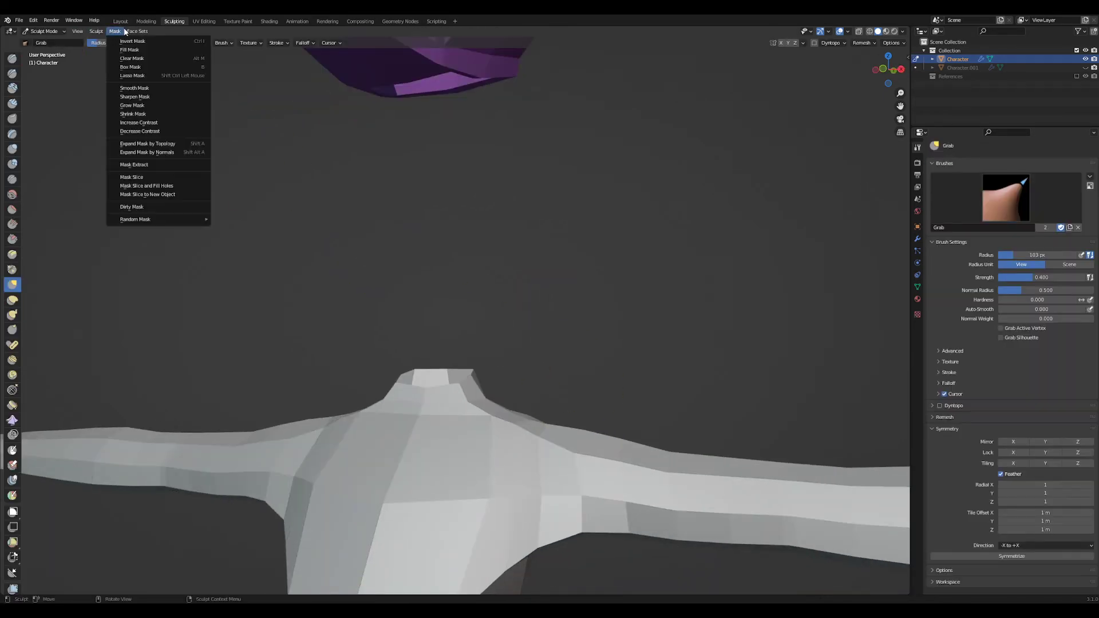
pyautogui.click(119, 22)
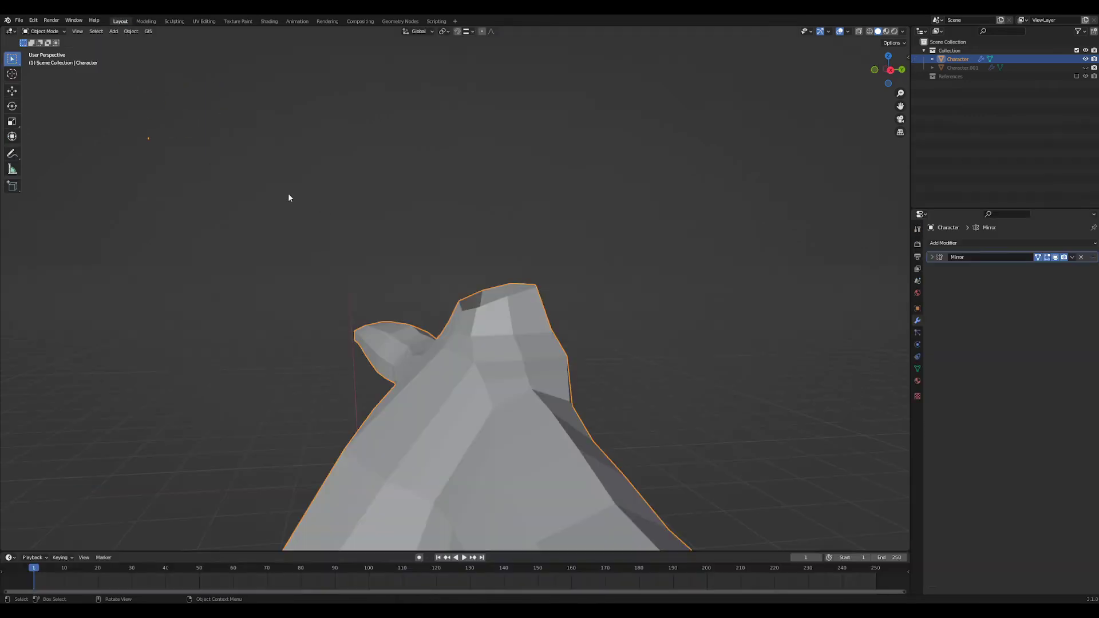
pyautogui.press('Tab')
pyautogui.moveTo(427, 360); pyautogui.dragTo(510, 387, button='middle')
pyautogui.keyDown('alt'); pyautogui.click(445, 332); pyautogui.keyUp('alt')
pyautogui.keyDown('shift'); pyautogui.moveTo(498, 337); pyautogui.dragTo(505, 358, button='middle'); pyautogui.keyUp('shift')
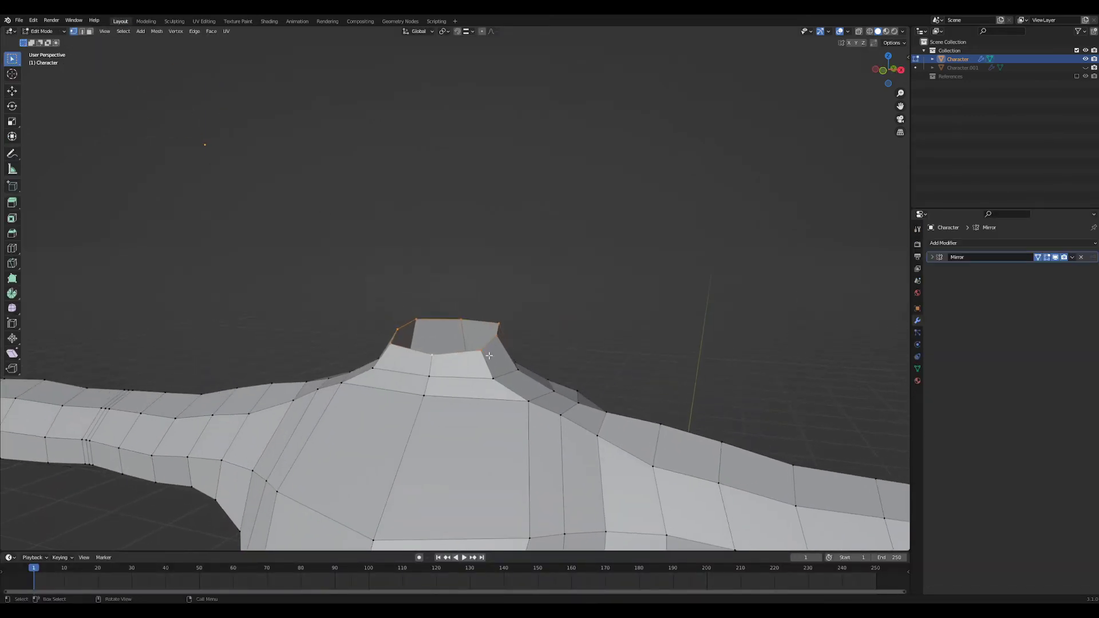
pyautogui.press('e')
pyautogui.press('z')
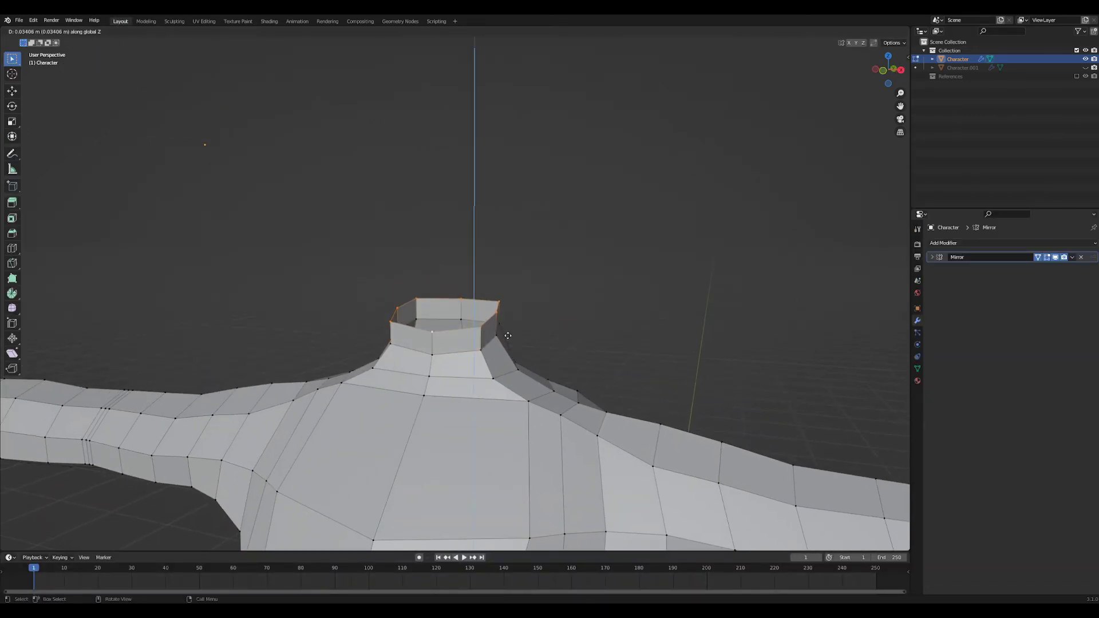
pyautogui.click(508, 337)
pyautogui.press('e')
pyautogui.click(616, 388)
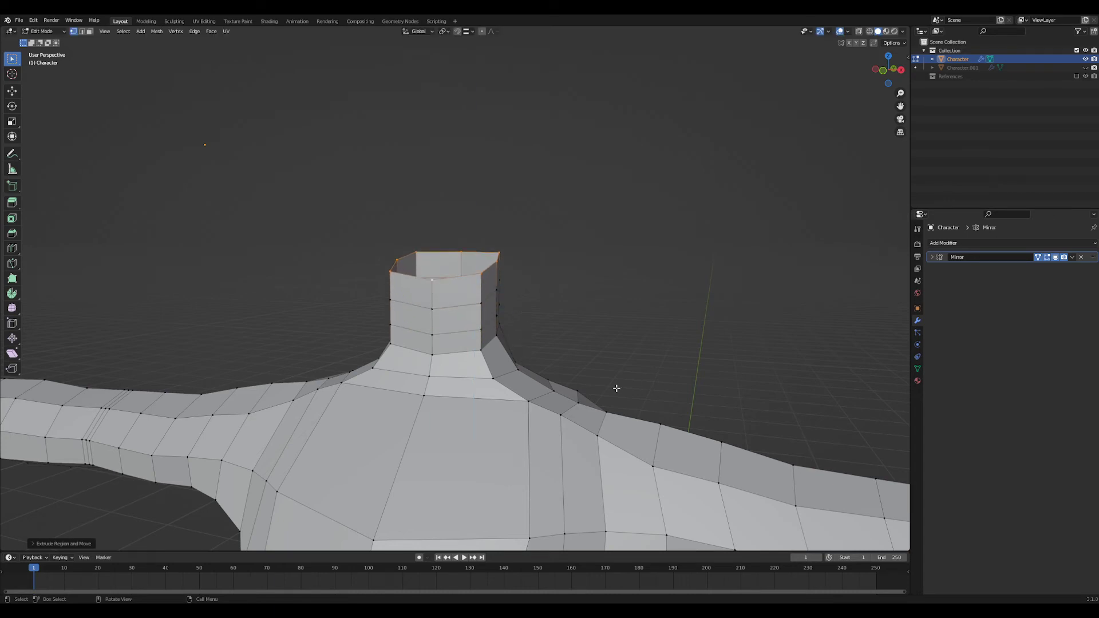
# - Scale the lowest extruded neck loop along X, shift it along Y, and scale it to about 0.8 along Y
pyautogui.moveTo(616, 388); pyautogui.dragTo(630, 501, button='middle')
pyautogui.keyDown('alt'); pyautogui.click(454, 332); pyautogui.keyUp('alt')
pyautogui.moveTo(478, 338); pyautogui.dragTo(539, 372, button='middle')
pyautogui.press('s')
pyautogui.press('x')
pyautogui.click(535, 344)
pyautogui.press('g')
pyautogui.press('y')
pyautogui.click(538, 373)
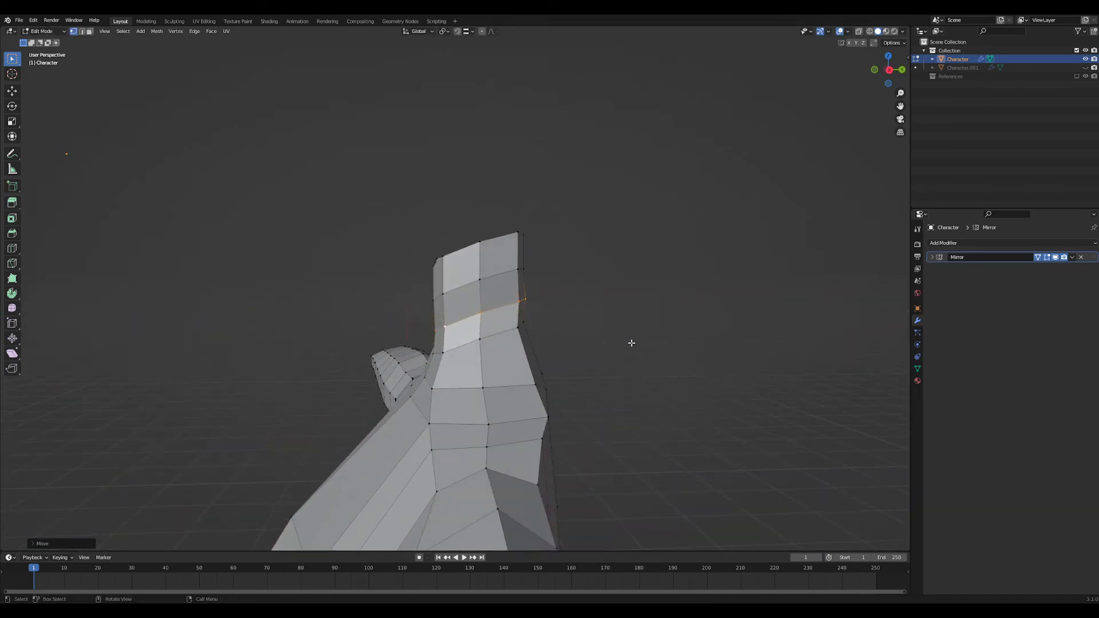
pyautogui.press('s')
pyautogui.press('x')
pyautogui.press('y')
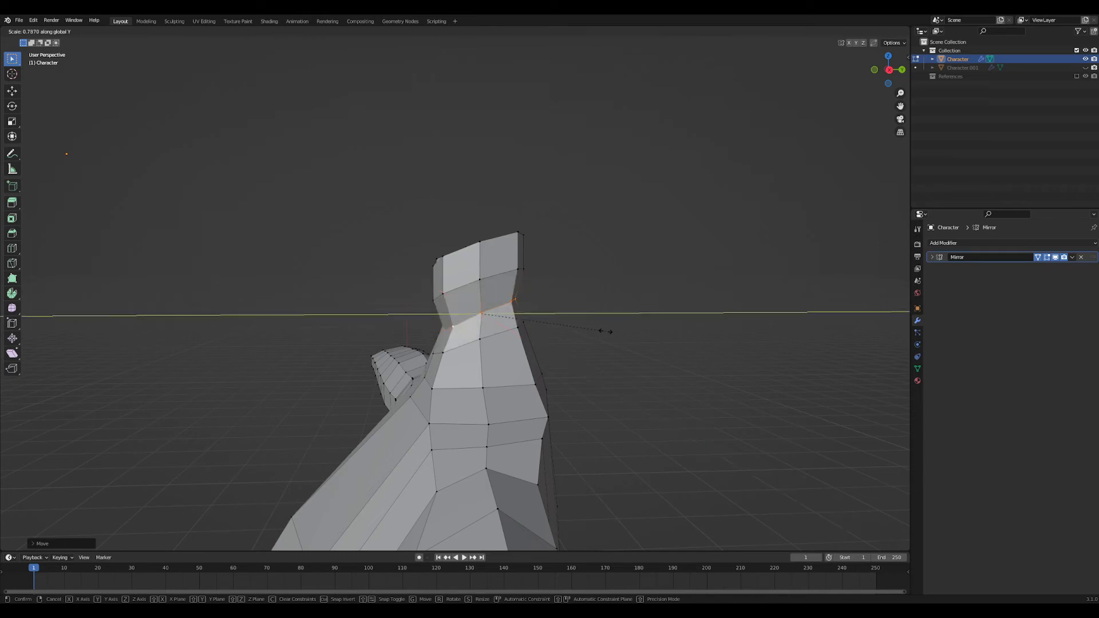
pyautogui.click(621, 330)
# - Narrow the second extruded neck loop along X and Y and shift it slightly along Y to continue the neck's profile
pyautogui.keyDown('alt'); pyautogui.click(504, 273); pyautogui.keyUp('alt')
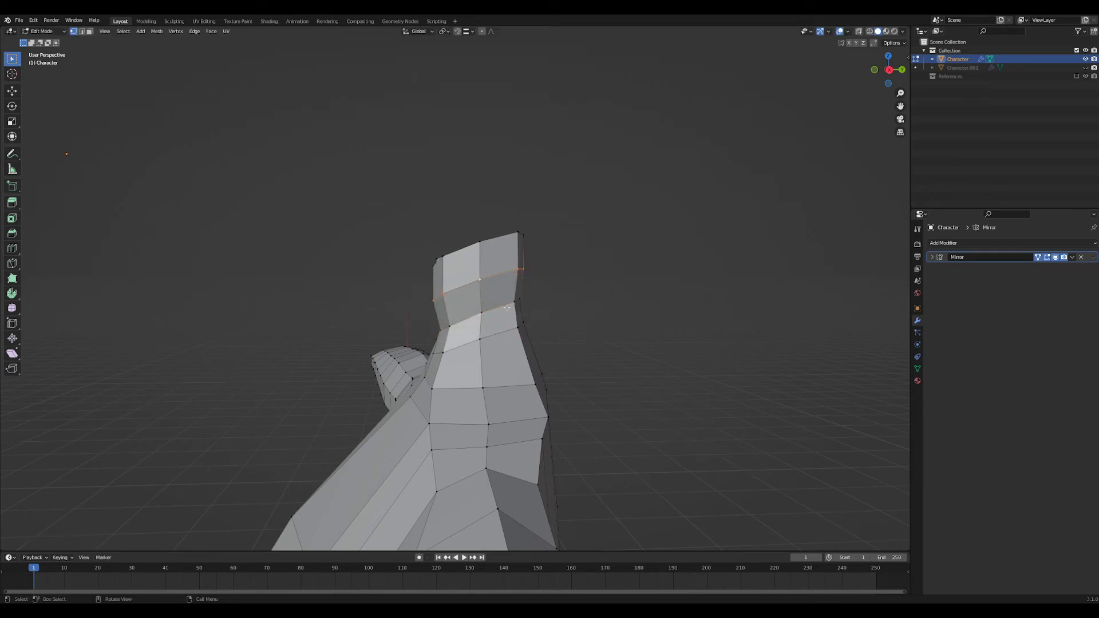
pyautogui.press('s')
pyautogui.press('x')
pyautogui.click(491, 292)
pyautogui.moveTo(499, 298); pyautogui.dragTo(529, 317, button='middle')
pyautogui.press('g')
pyautogui.press('y')
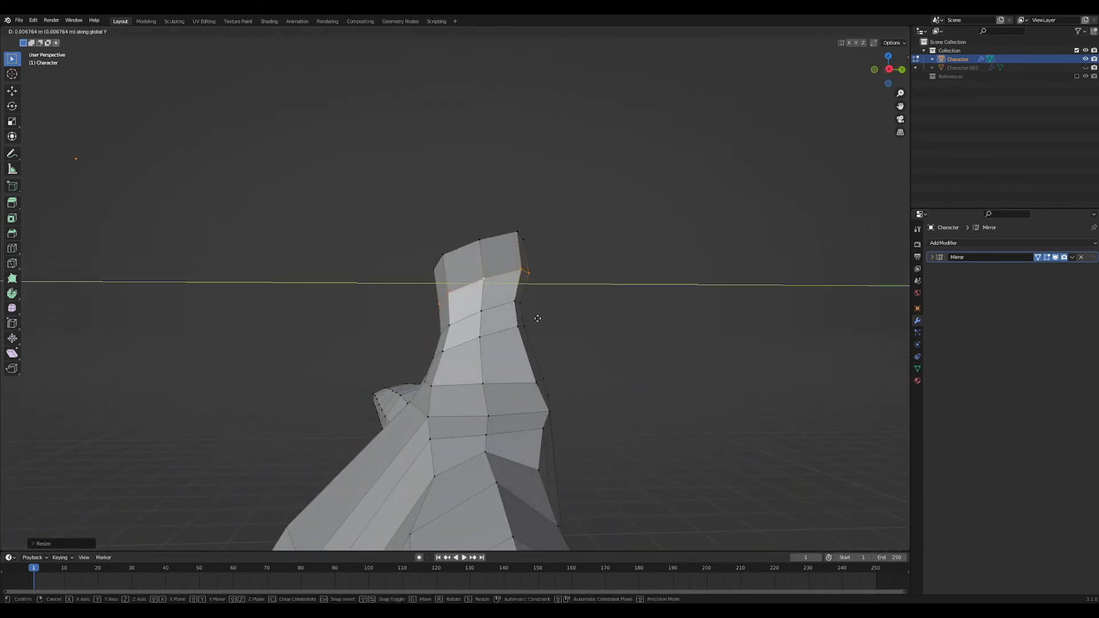
pyautogui.click(553, 313)
pyautogui.press('s')
pyautogui.click(568, 307)
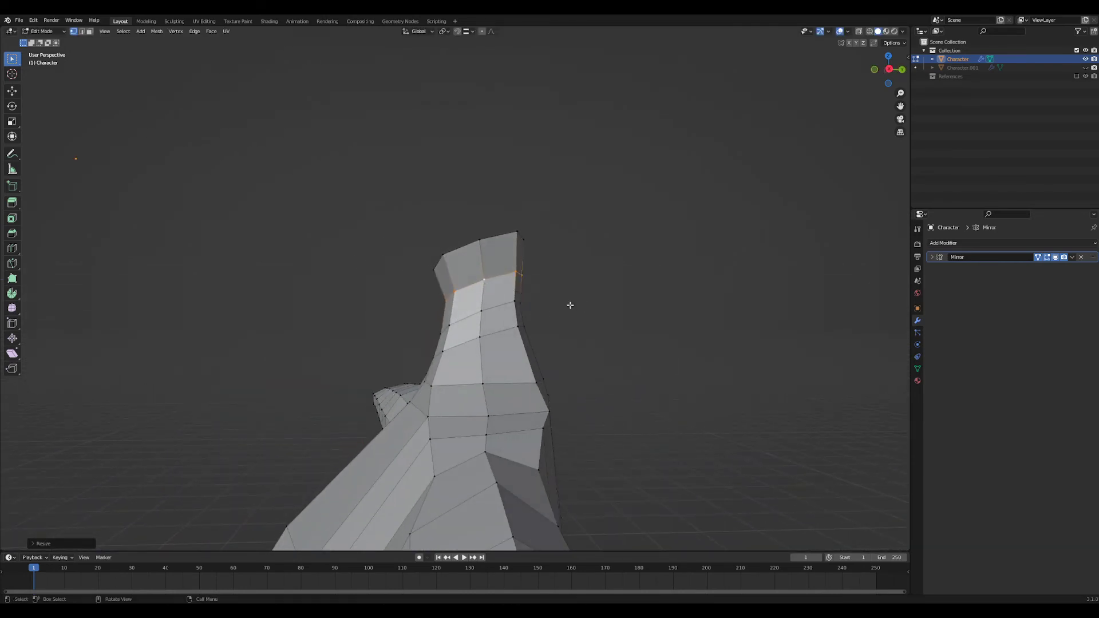
pyautogui.moveTo(569, 309); pyautogui.dragTo(641, 328, button='middle')
pyautogui.press('s')
pyautogui.press('y')
pyautogui.click(579, 298)
# - Scale the neck's top rim narrower along X and to about 0.84 along Y, lowering it slightly along Z
pyautogui.keyDown('alt'); pyautogui.click(446, 264); pyautogui.keyUp('alt')
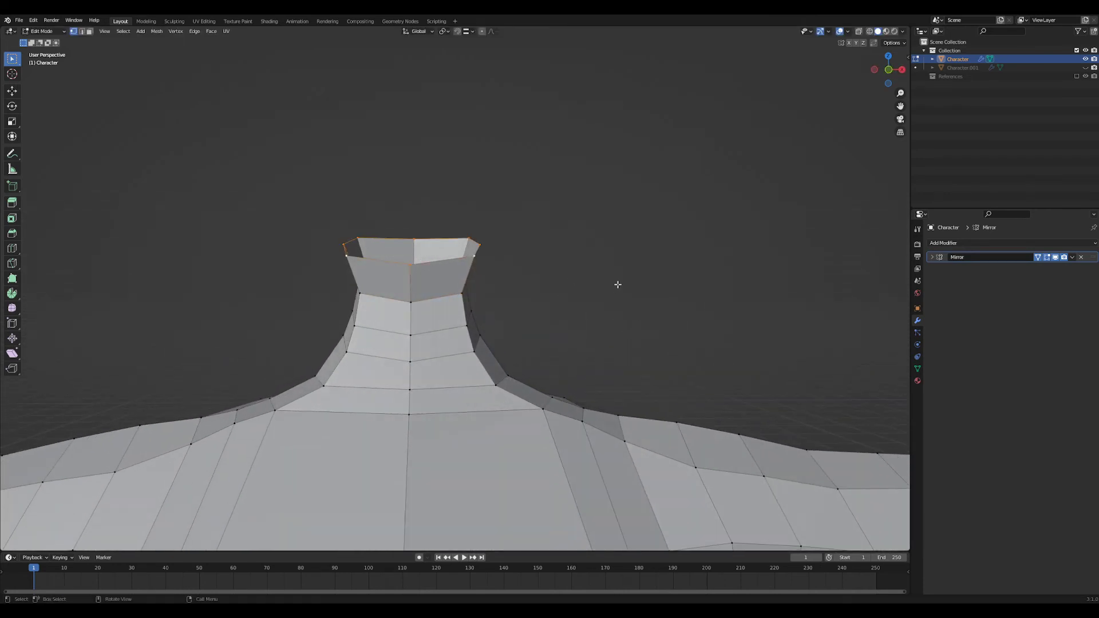
pyautogui.press('s')
pyautogui.press('x')
pyautogui.click(482, 253)
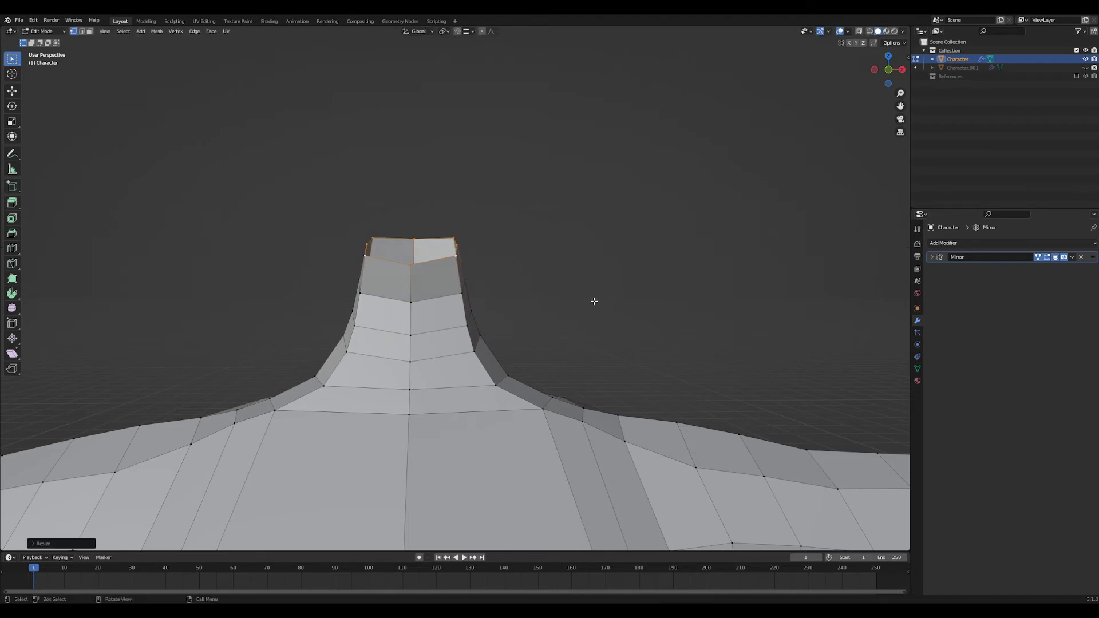
pyautogui.moveTo(593, 299); pyautogui.dragTo(682, 270, button='middle')
pyautogui.press('s')
pyautogui.press('y')
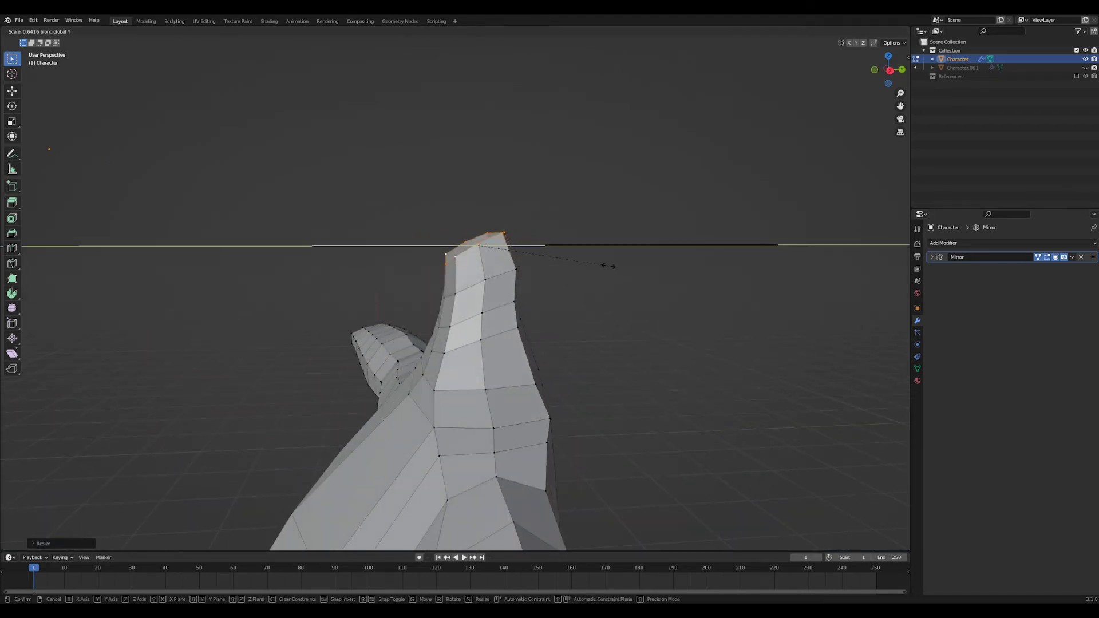
pyautogui.click(605, 265)
pyautogui.press('g')
pyautogui.press('z')
pyautogui.click(586, 264)
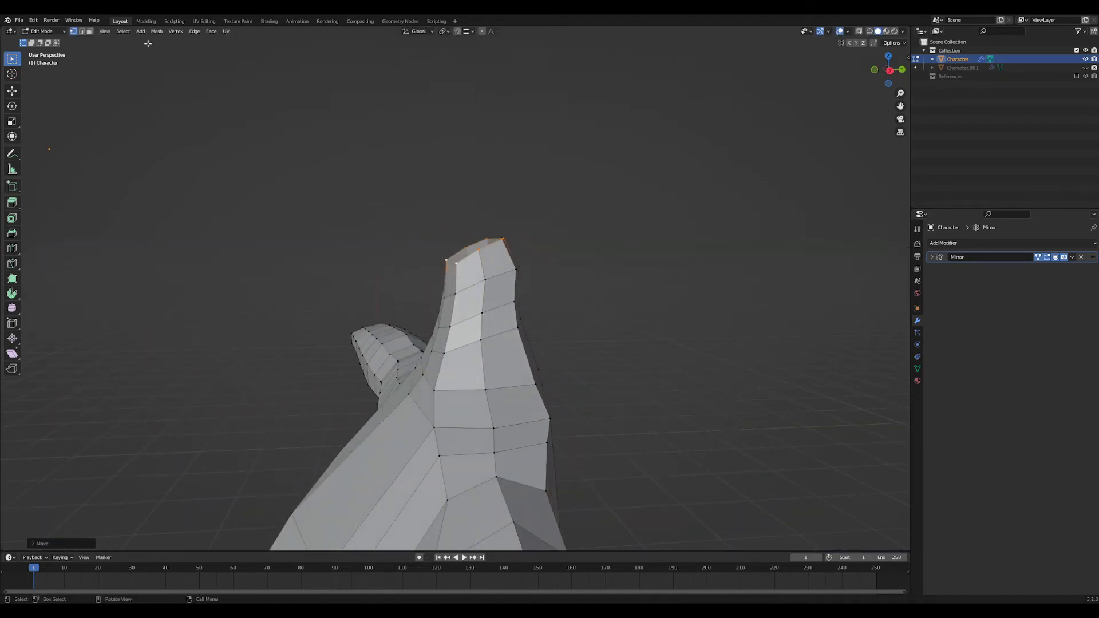
# - Switch to the Sculpting workspace and set the Grab brush radius to 181 px for working on the neck
pyautogui.click(173, 22)
pyautogui.moveTo(533, 298)
pyautogui.mouseDown(button='middle')
pyautogui.moveTo(447, 294)
pyautogui.moveTo(510, 299)
pyautogui.moveTo(506, 319)
pyautogui.moveTo(499, 297)
pyautogui.moveTo(470, 308)
pyautogui.moveTo(513, 285)
pyautogui.mouseUp(button='middle')
pyautogui.scroll(3, 456, 293)
pyautogui.press('f')
pyautogui.click(554, 291)
pyautogui.scroll(-2, 511, 299)
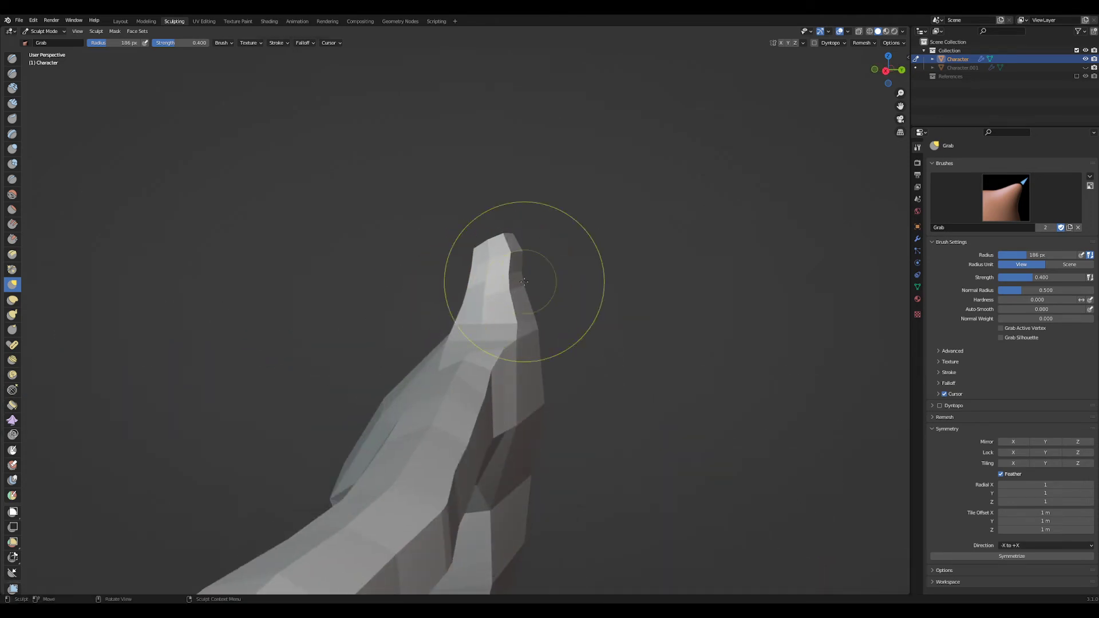
pyautogui.press('f')
pyautogui.click(477, 285)
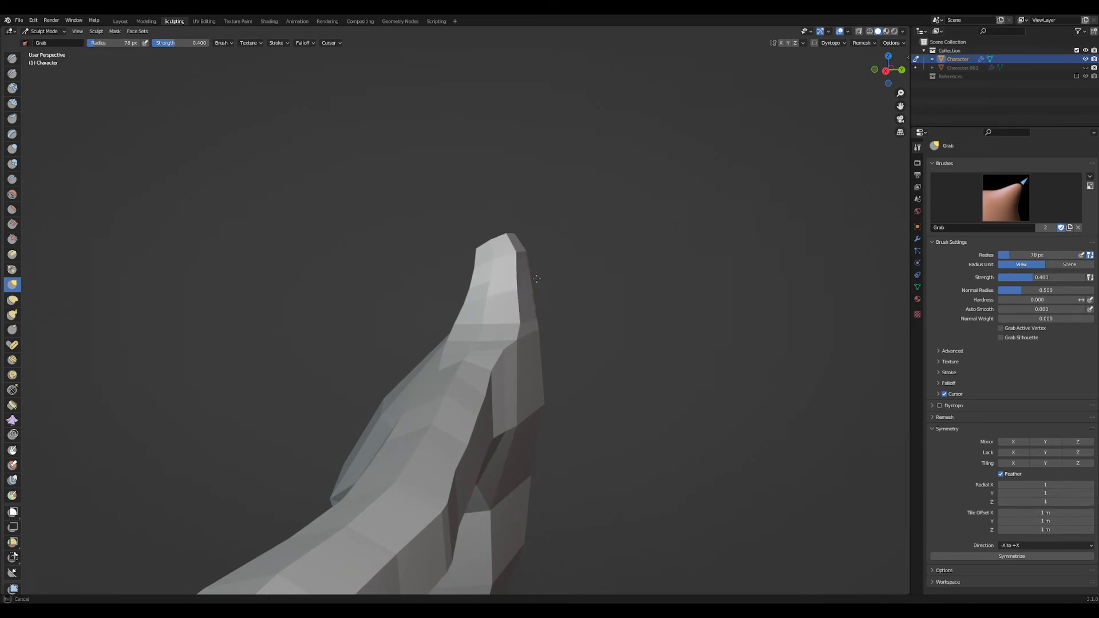
pyautogui.moveTo(549, 275); pyautogui.dragTo(592, 291, button='middle')
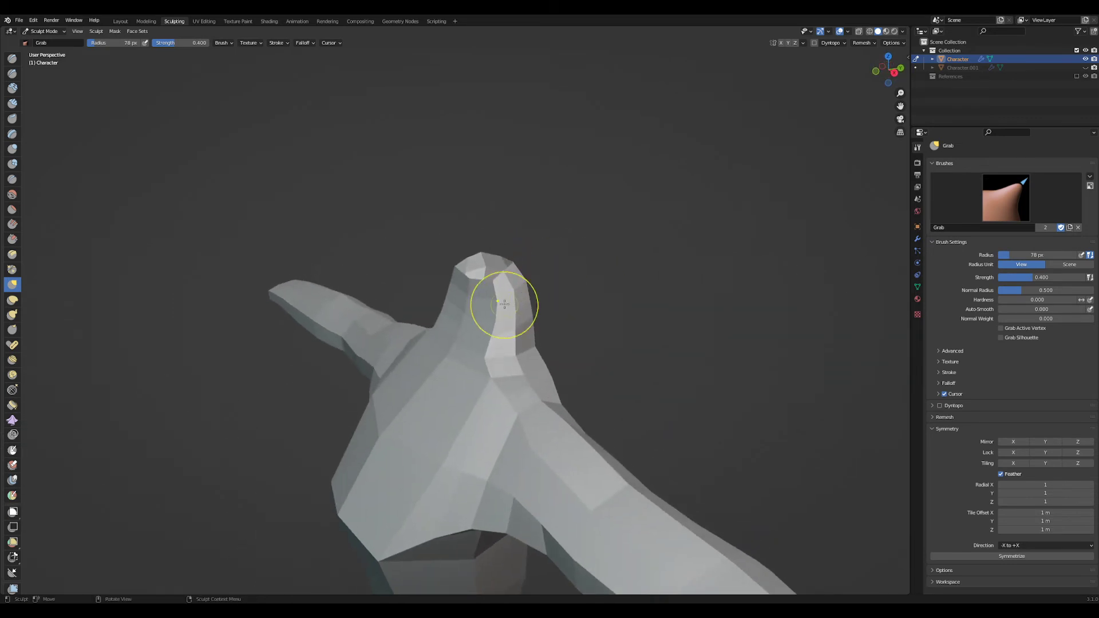
pyautogui.moveTo(499, 302); pyautogui.dragTo(545, 287, button='middle')
pyautogui.press('f')
pyautogui.click(559, 282)
# - Pull the neck's upper side and top rim inward and downward with Grab brush strokes
pyautogui.moveTo(505, 291)
pyautogui.mouseDown()
pyautogui.moveTo(474, 314)
pyautogui.moveTo(480, 327)
pyautogui.mouseUp()
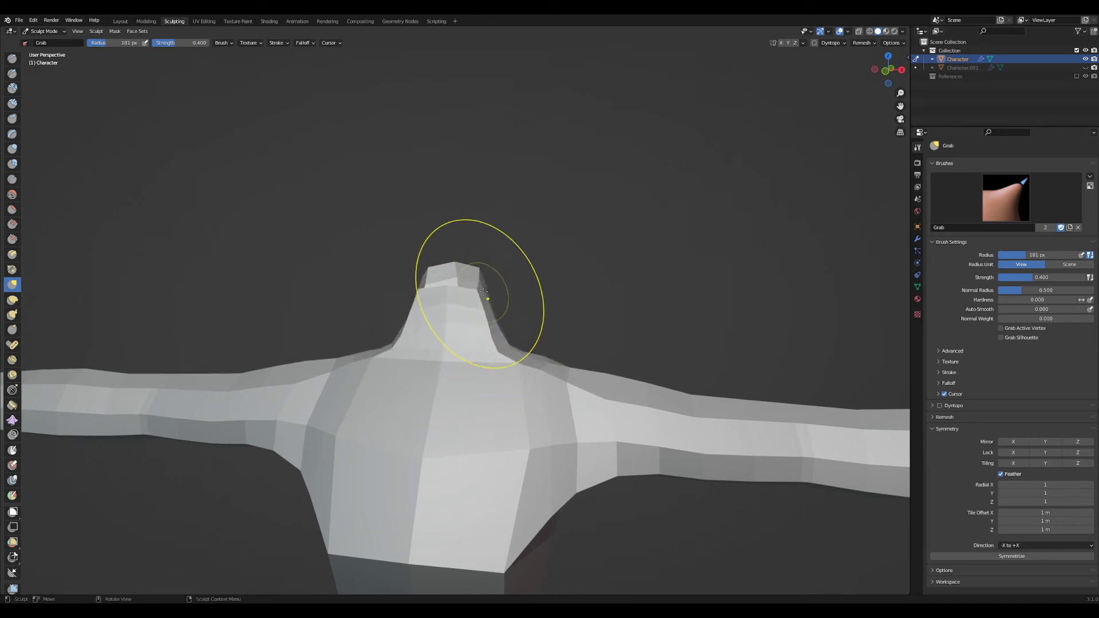
pyautogui.moveTo(482, 271)
pyautogui.mouseDown()
pyautogui.moveTo(475, 297)
pyautogui.moveTo(458, 287)
pyautogui.moveTo(460, 302)
pyautogui.mouseUp()
pyautogui.moveTo(558, 312); pyautogui.dragTo(473, 326, button='middle')
pyautogui.moveTo(488, 322); pyautogui.dragTo(494, 319)
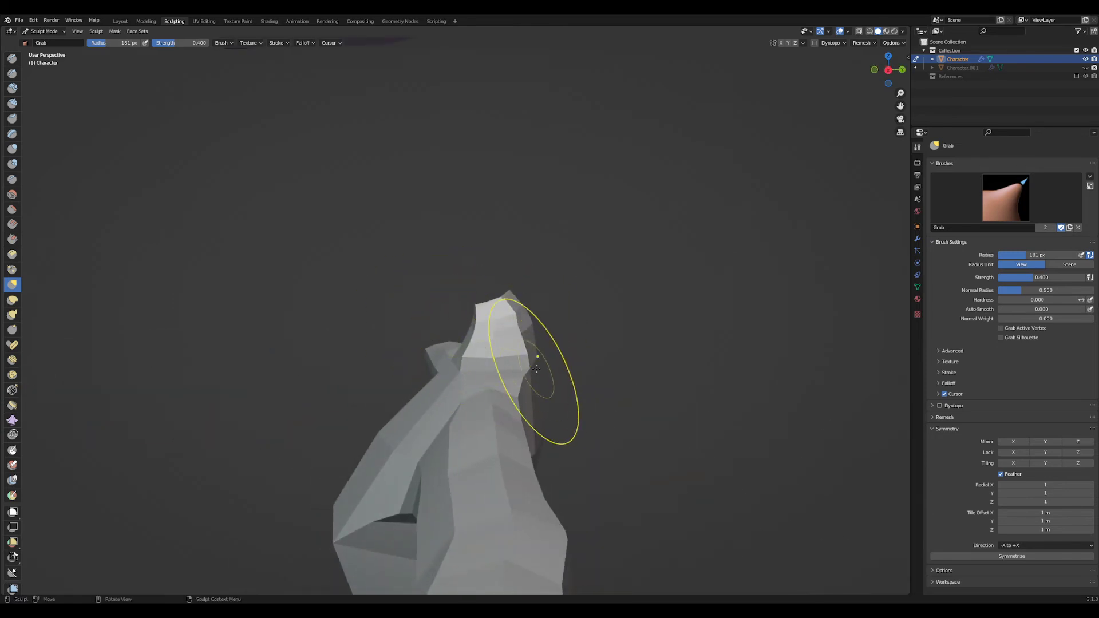
pyautogui.moveTo(479, 344)
pyautogui.mouseDown(button='middle')
pyautogui.moveTo(545, 337)
pyautogui.moveTo(565, 418)
pyautogui.moveTo(498, 410)
pyautogui.mouseUp(button='middle')
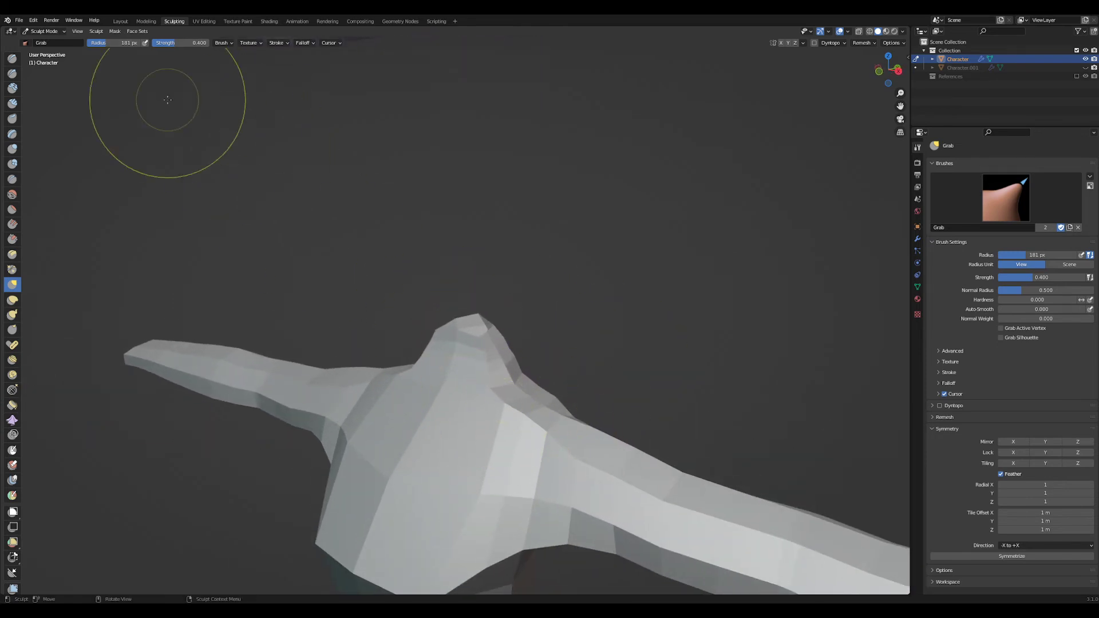
# - Select the neck's upper face loops in the Layout workspace, save the file, and delete the selected vertices
pyautogui.click(120, 21)
pyautogui.moveTo(387, 276); pyautogui.dragTo(440, 343, button='middle')
pyautogui.press('Tab')
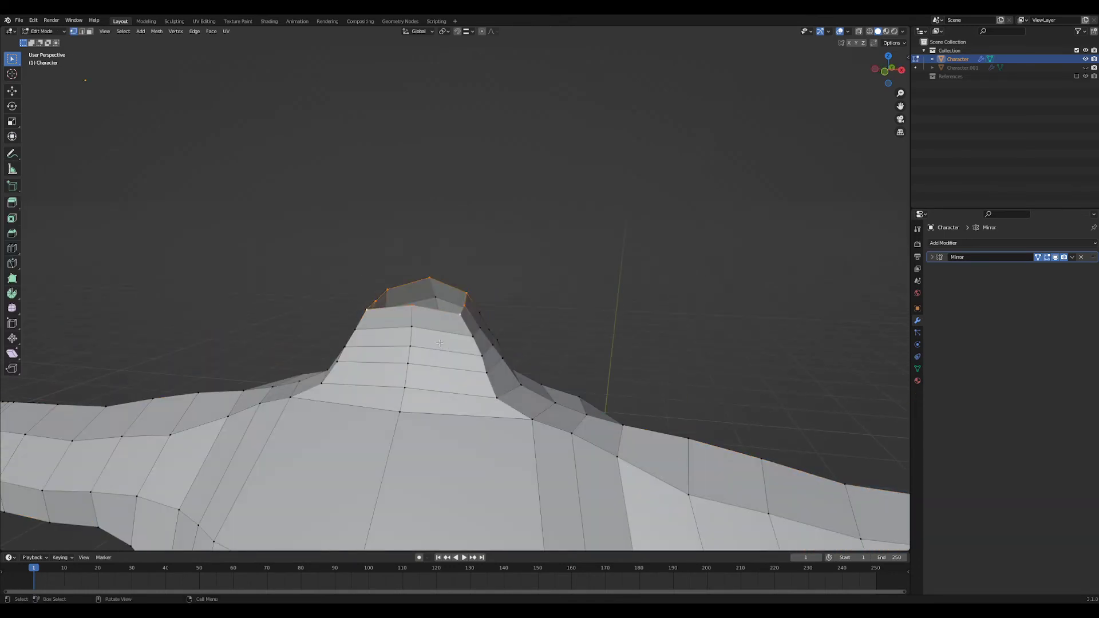
pyautogui.keyDown('alt'); pyautogui.keyDown('shift'); pyautogui.click(437, 330); pyautogui.keyUp('shift'); pyautogui.keyUp('alt')
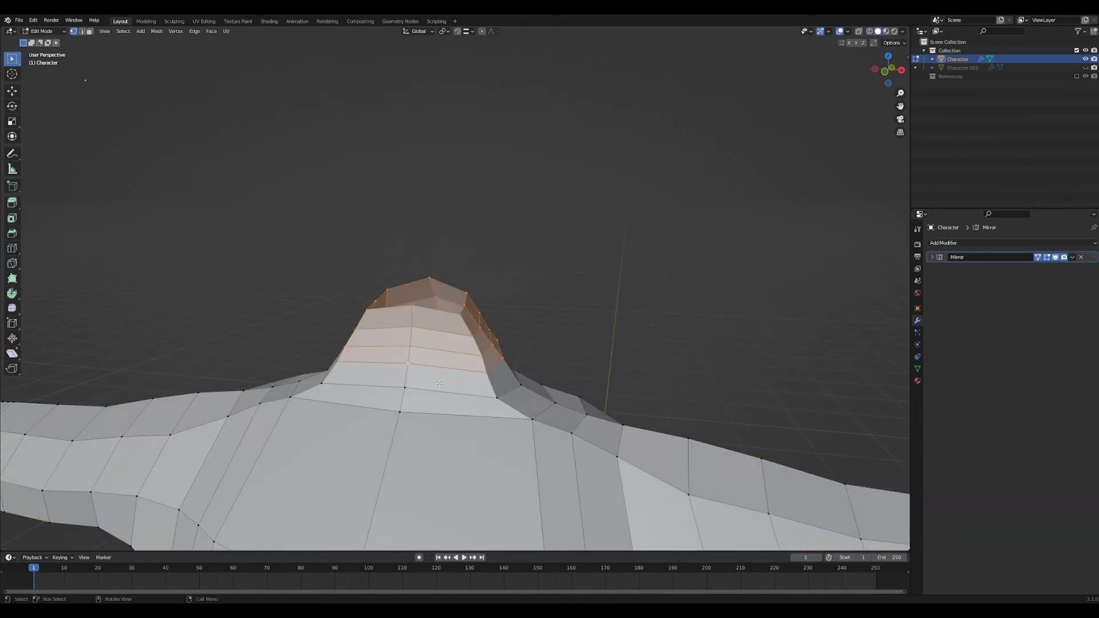
pyautogui.press('Tab')
pyautogui.keyDown('ctrl'); pyautogui.moveTo(546, 360); pyautogui.dragTo(498, 367, button='middle'); pyautogui.keyUp('ctrl')
pyautogui.moveTo(498, 309)
pyautogui.keyDown('ctrl'); pyautogui.mouseDown(button='middle')
pyautogui.moveTo(503, 350)
pyautogui.moveTo(519, 222)
pyautogui.moveTo(500, 325)
pyautogui.mouseUp(button='middle'); pyautogui.keyUp('ctrl')
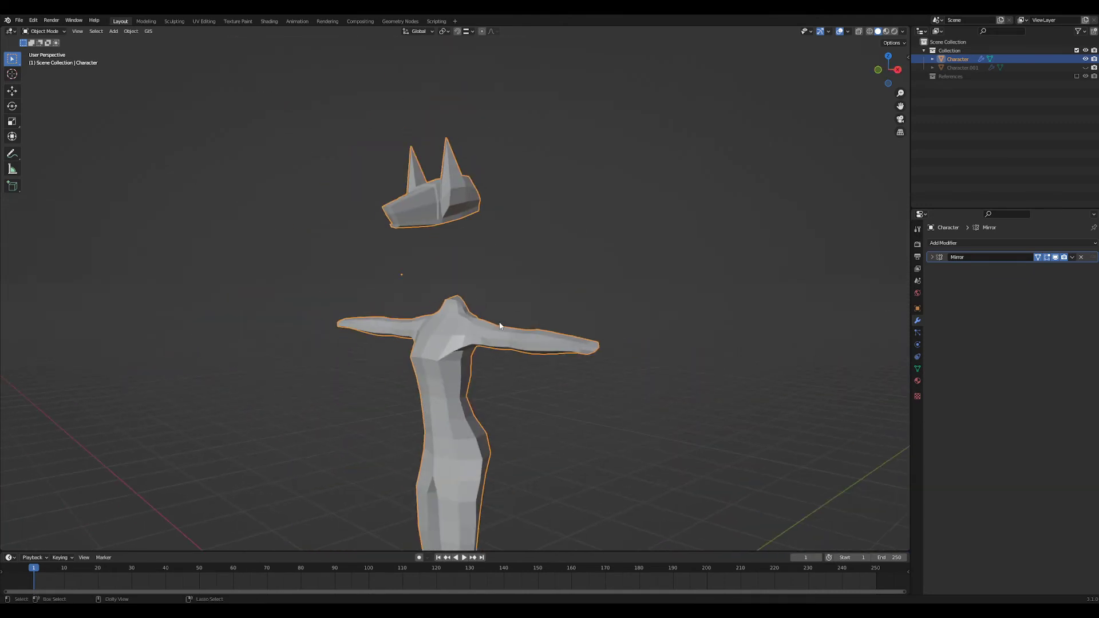
pyautogui.keyDown('ctrl'); pyautogui.moveTo(514, 281); pyautogui.dragTo(144, 14, button='middle'); pyautogui.keyUp('ctrl')
pyautogui.keyDown('ctrl'); pyautogui.moveTo(426, 169); pyautogui.dragTo(458, 240, button='middle'); pyautogui.keyUp('ctrl')
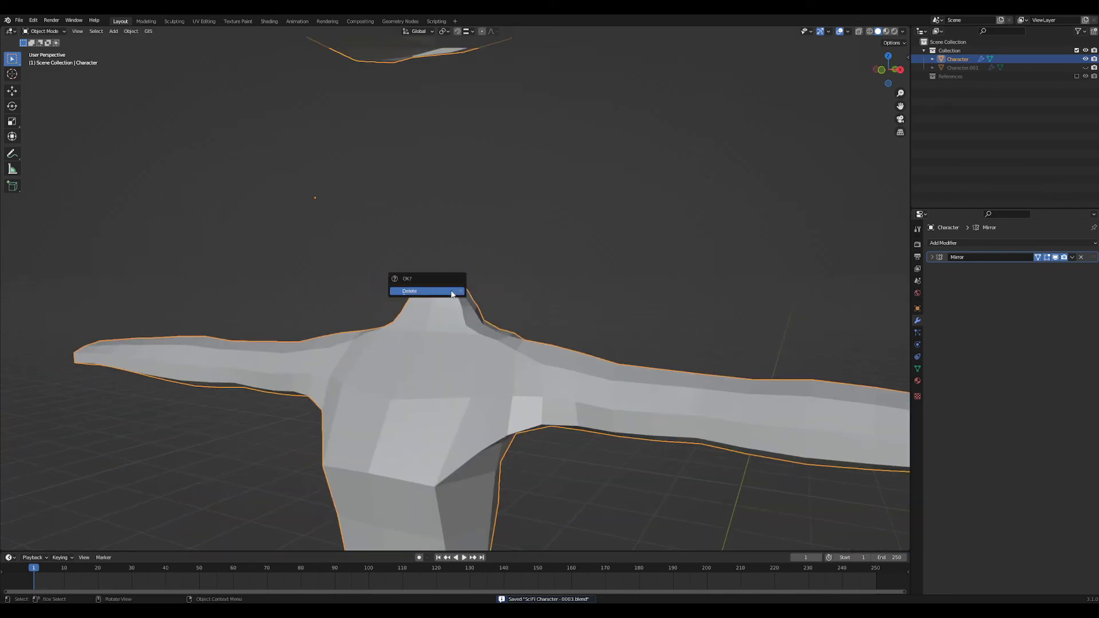
pyautogui.press('Tab')
pyautogui.press('x')
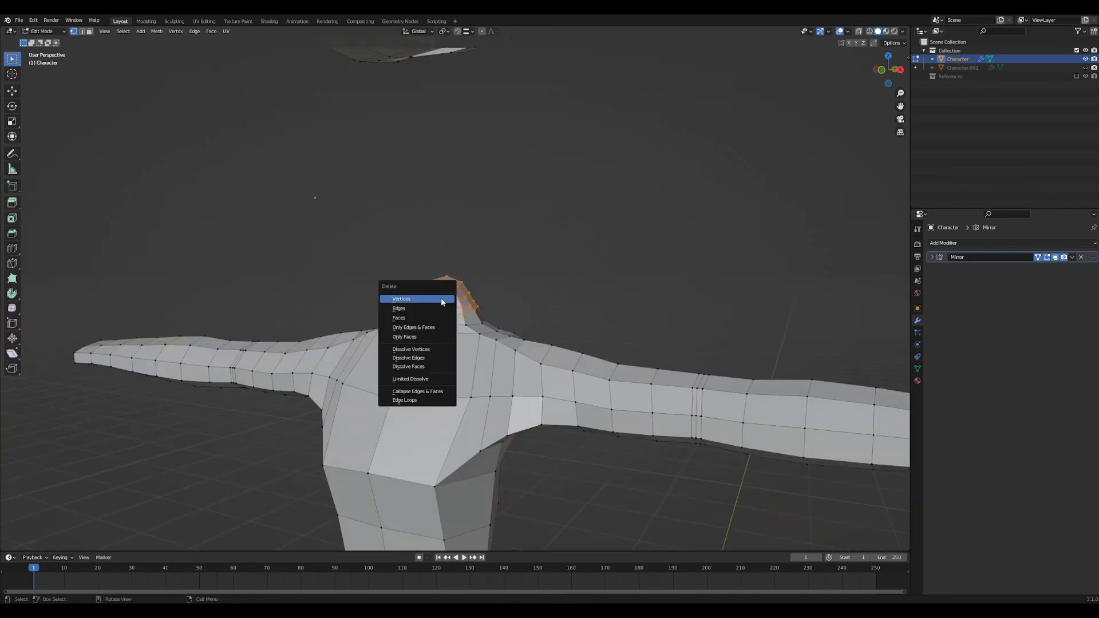
pyautogui.click(442, 299)
pyautogui.moveTo(442, 299); pyautogui.dragTo(498, 366, button='middle')
pyautogui.keyDown('ctrl'); pyautogui.moveTo(510, 395); pyautogui.dragTo(488, 336, button='middle'); pyautogui.keyUp('ctrl')
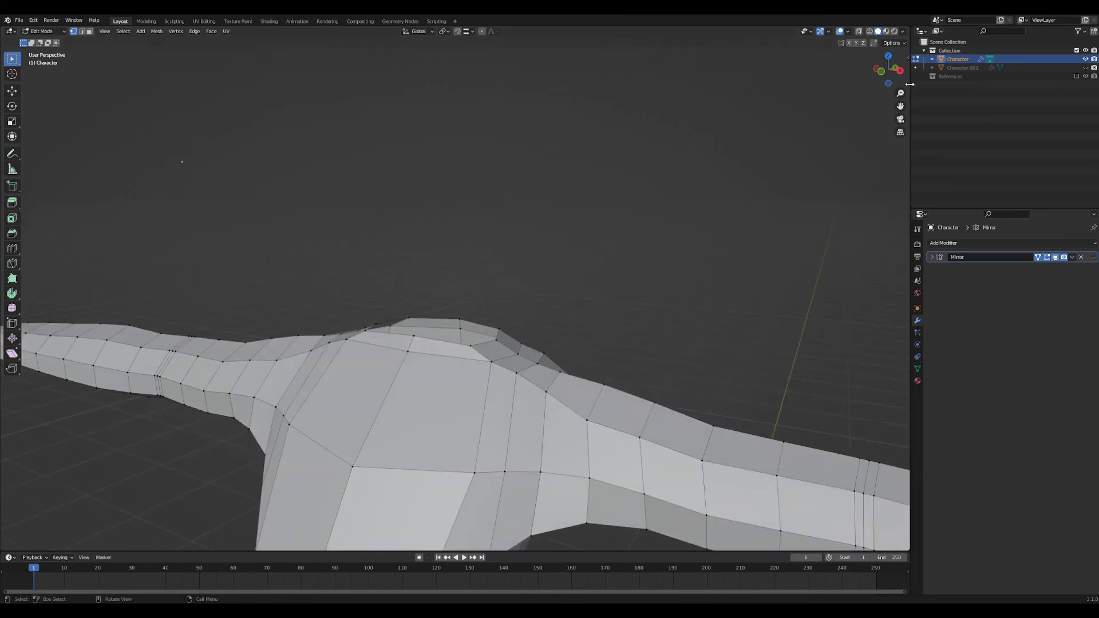
# - Unhide the Character.001 neck object, join the Character body into it, and enter Edit Mode
pyautogui.click(1085, 68)
pyautogui.moveTo(694, 291); pyautogui.dragTo(488, 348, button='middle')
pyautogui.press('Tab')
pyautogui.press('Tab')
pyautogui.press('Tab')
pyautogui.keyDown('shift'); pyautogui.click(477, 330); pyautogui.keyUp('shift')
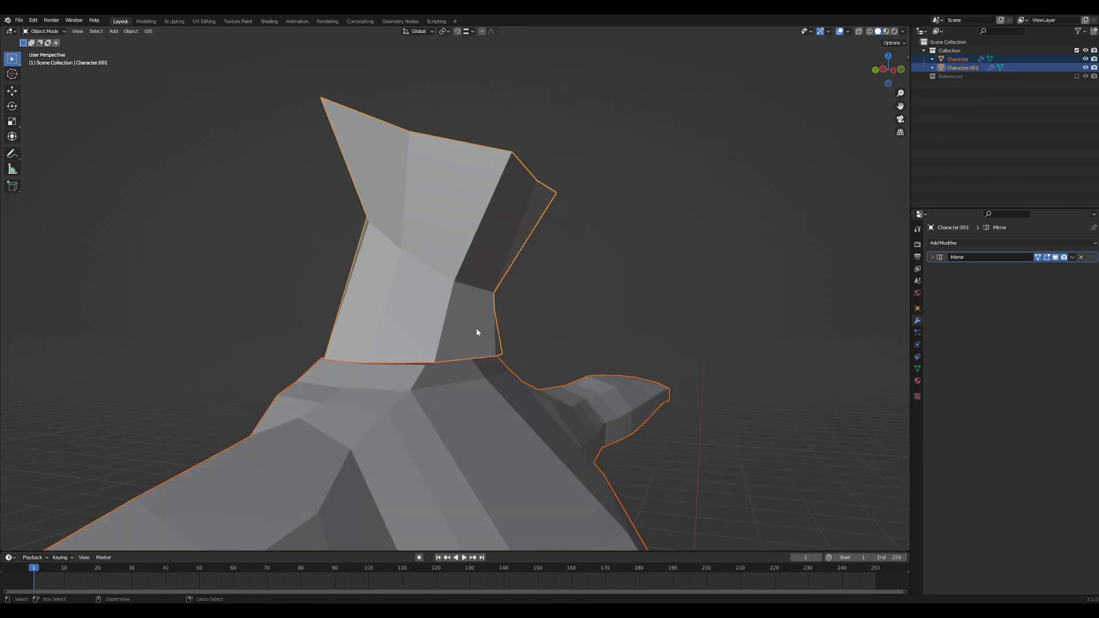
pyautogui.hotkey('ctrl', 'j')
pyautogui.press('Tab')
pyautogui.moveTo(477, 330); pyautogui.dragTo(451, 325, button='middle')
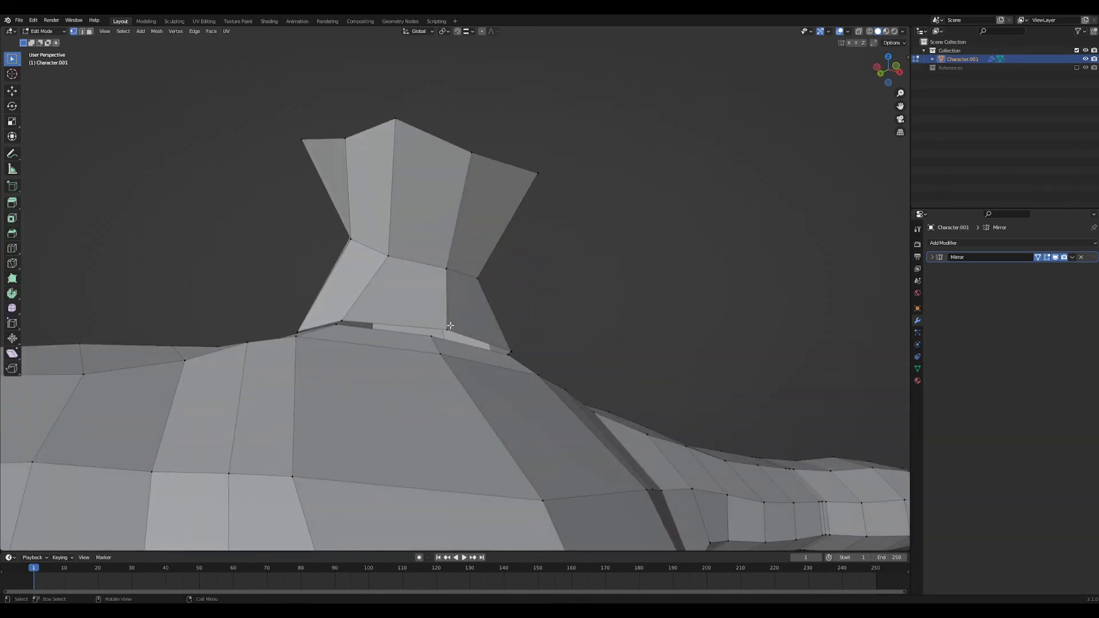
# - Merge the joined neck's lower rim vertices with the matching vertices of the body's neck opening to close the seam
pyautogui.click(435, 337)
pyautogui.moveTo(435, 339); pyautogui.dragTo(547, 377, button='middle')
pyautogui.press('m')
pyautogui.click(413, 366)
pyautogui.press('m')
pyautogui.click(403, 380)
pyautogui.press('m')
pyautogui.click(416, 400)
pyautogui.click(532, 385)
pyautogui.press('m')
pyautogui.click(533, 385)
# - Select the whole head in wireframe, try lowering it along Z onto the joined neck, and undo the move
pyautogui.moveTo(546, 378)
pyautogui.mouseDown(button='middle')
pyautogui.moveTo(457, 179)
pyautogui.moveTo(458, 135)
pyautogui.mouseUp(button='middle')
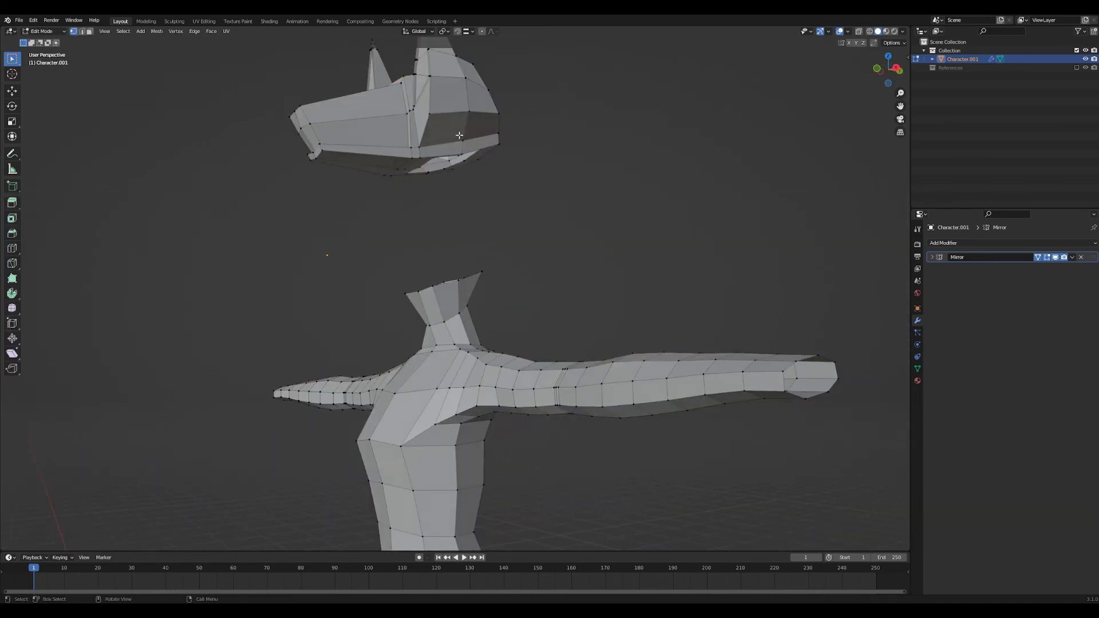
pyautogui.press('z')
pyautogui.click(482, 191)
pyautogui.moveTo(584, 207); pyautogui.dragTo(269, 17)
pyautogui.keyDown('shift'); pyautogui.moveTo(483, 175); pyautogui.dragTo(486, 235, button='middle'); pyautogui.keyUp('shift')
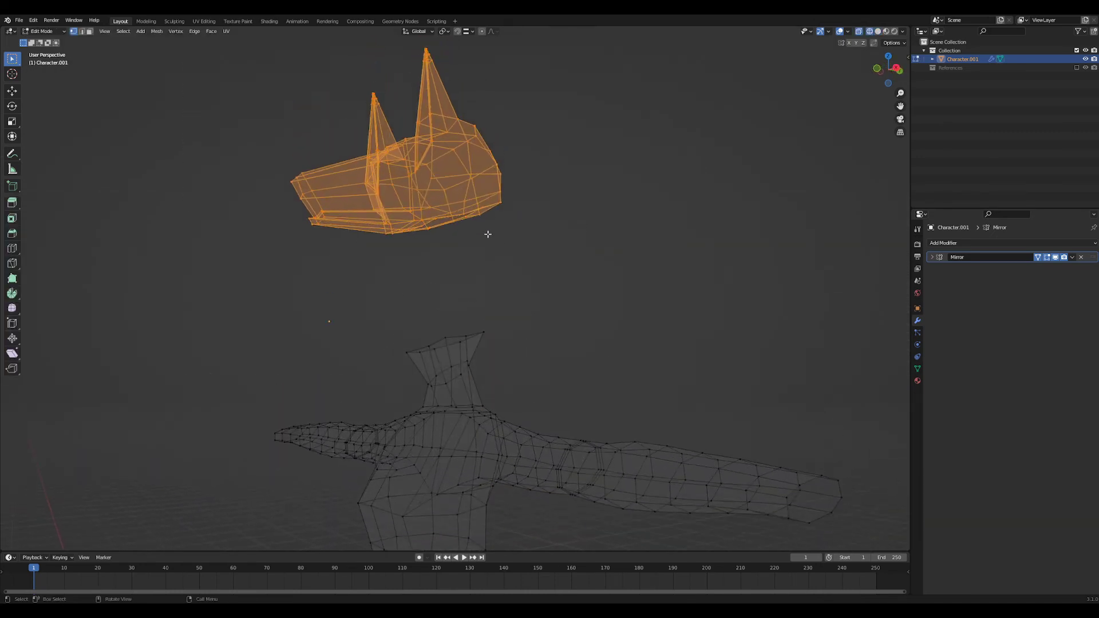
pyautogui.press('z')
pyautogui.click(493, 217)
pyautogui.press('g')
pyautogui.press('z')
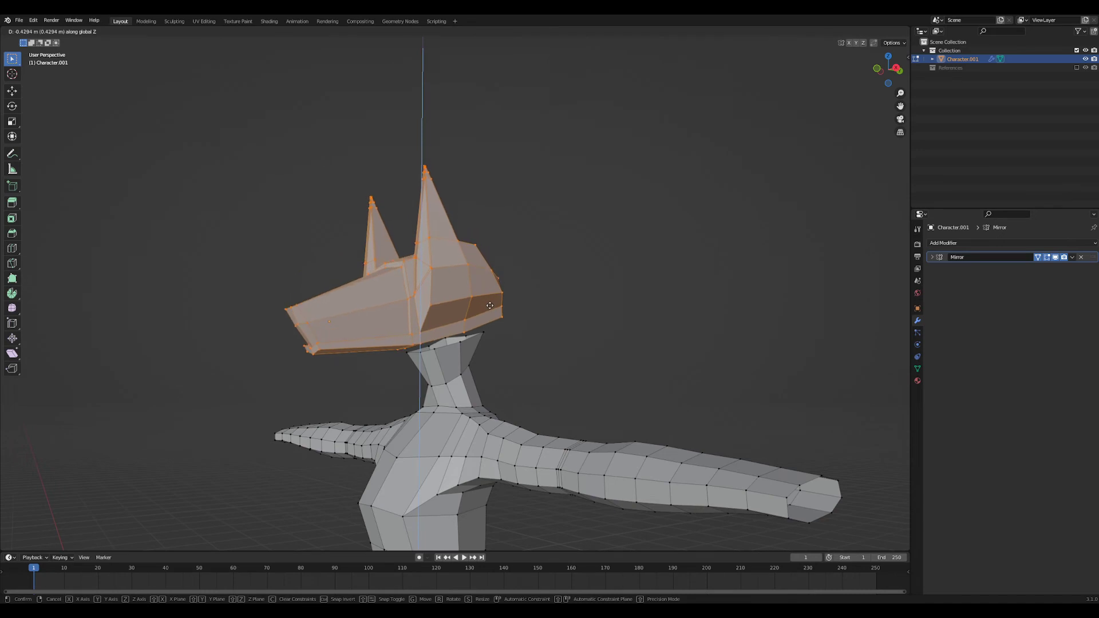
pyautogui.click(478, 359)
pyautogui.moveTo(479, 358); pyautogui.dragTo(542, 368, button='middle')
pyautogui.moveTo(543, 367); pyautogui.dragTo(518, 362, button='middle')
pyautogui.hotkey('ctrl', 'z')
# - Leave mesh editing and return the joined character to Object Mode
pyautogui.keyDown('ctrl'); pyautogui.moveTo(481, 272); pyautogui.dragTo(480, 483, button='middle'); pyautogui.keyUp('ctrl')
pyautogui.press('Tab')
pyautogui.keyDown('shift'); pyautogui.moveTo(481, 484); pyautogui.dragTo(510, 307, button='middle'); pyautogui.keyUp('shift')
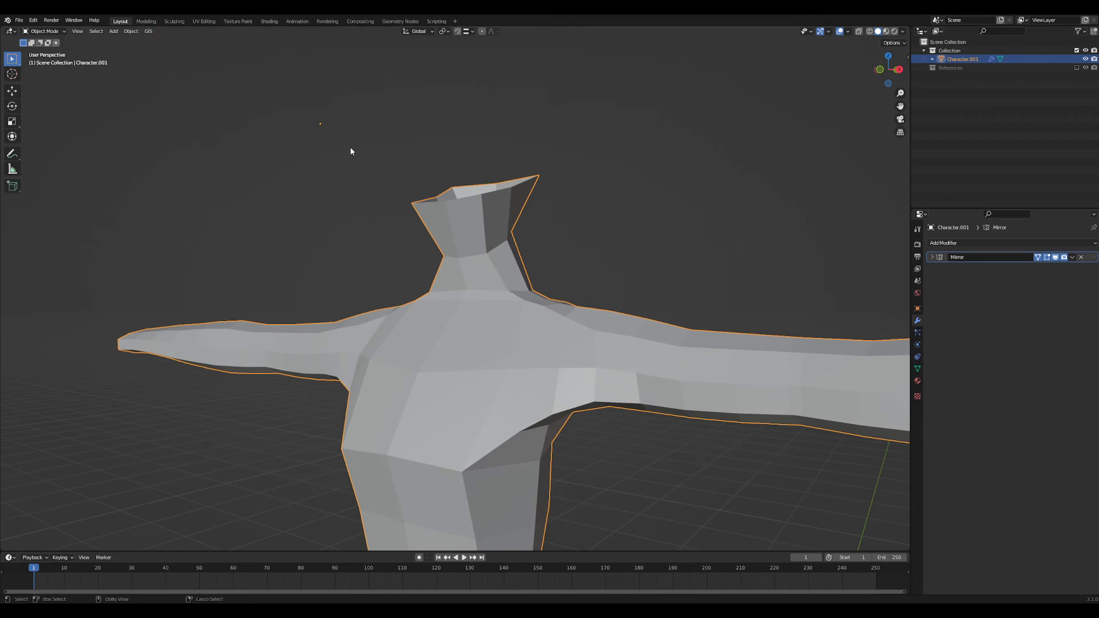
# - Save the file and open the joined character in the Sculpting workspace with the Grab brush at the neck
pyautogui.hotkey('ctrl', 's')
pyautogui.click(176, 22)
pyautogui.moveTo(399, 241)
pyautogui.mouseDown(button='middle')
pyautogui.moveTo(499, 388)
pyautogui.moveTo(493, 366)
pyautogui.mouseUp(button='middle')
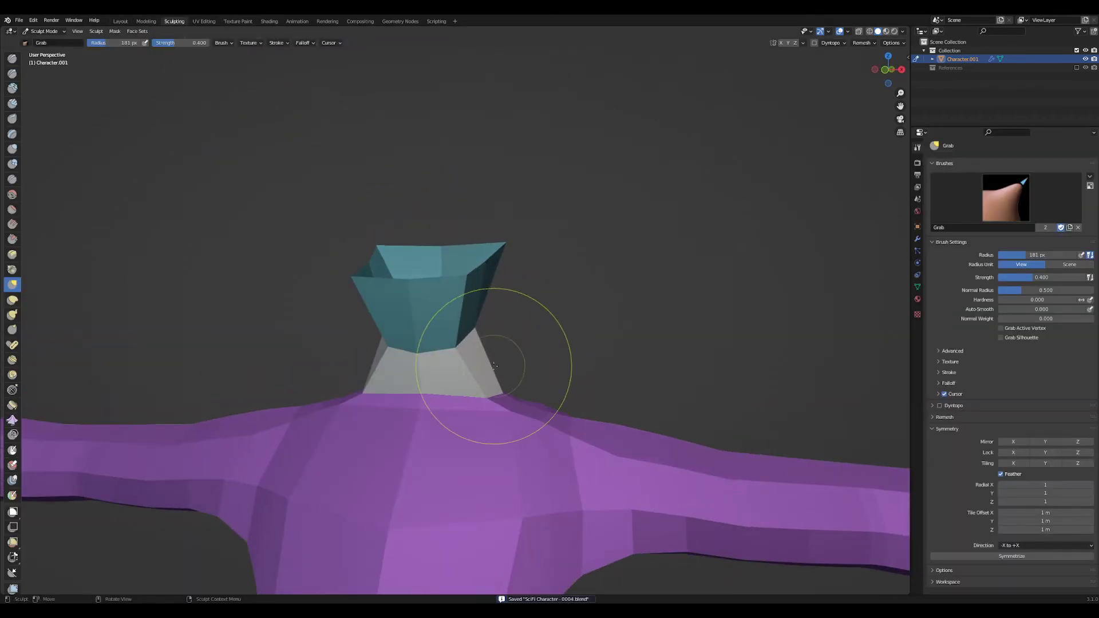
pyautogui.moveTo(459, 345); pyautogui.dragTo(448, 336)
# - Enable Dyntopo despite the data and modifier warnings, and set its refine method to Subdivide Edges
pyautogui.click(814, 43)
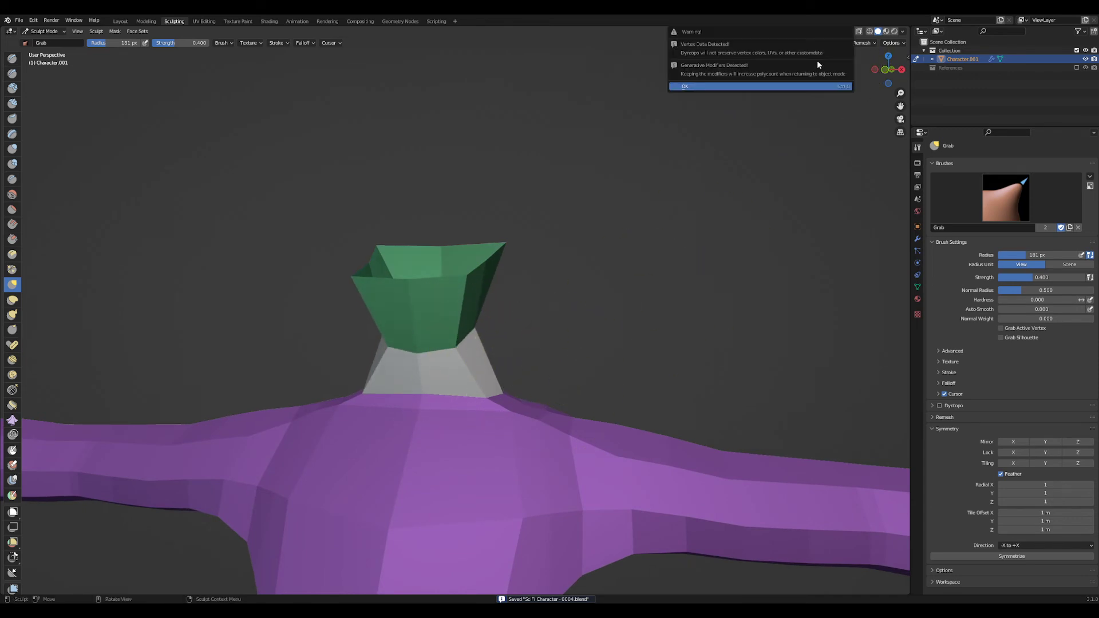
pyautogui.click(819, 87)
pyautogui.click(832, 43)
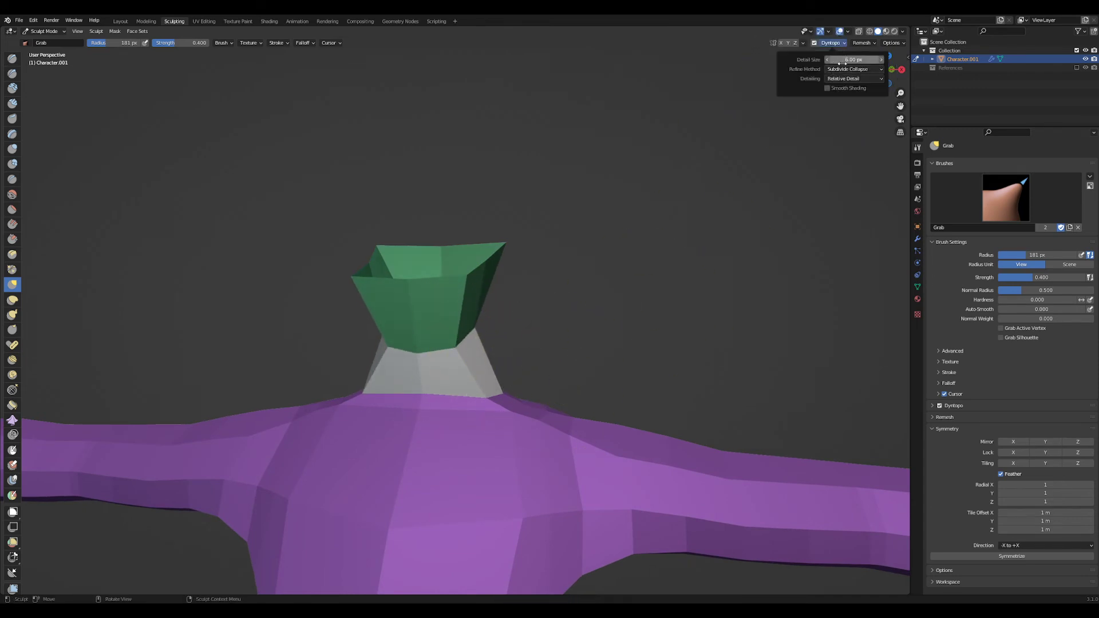
pyautogui.click(847, 70)
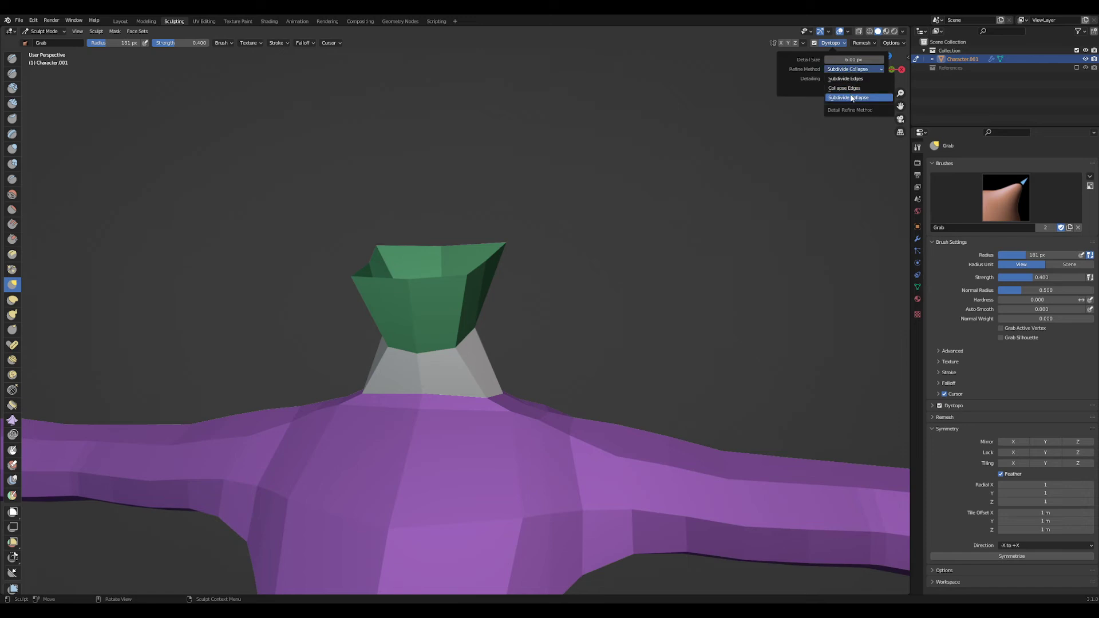
pyautogui.click(858, 82)
# - Try a Grab stroke on the neck, and undo both the stroke and the Dyntopo conversion
pyautogui.moveTo(421, 349); pyautogui.dragTo(452, 375)
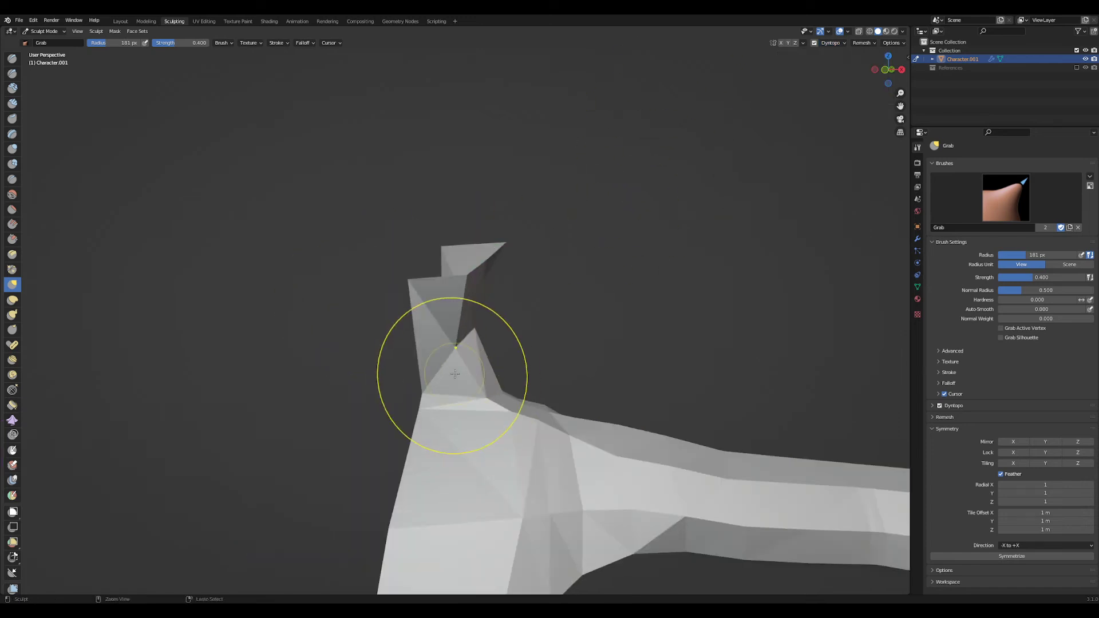
pyautogui.hotkey('ctrl', 'z')
pyautogui.hotkey('ctrl', 'z')
pyautogui.scroll(-5, 644, 298)
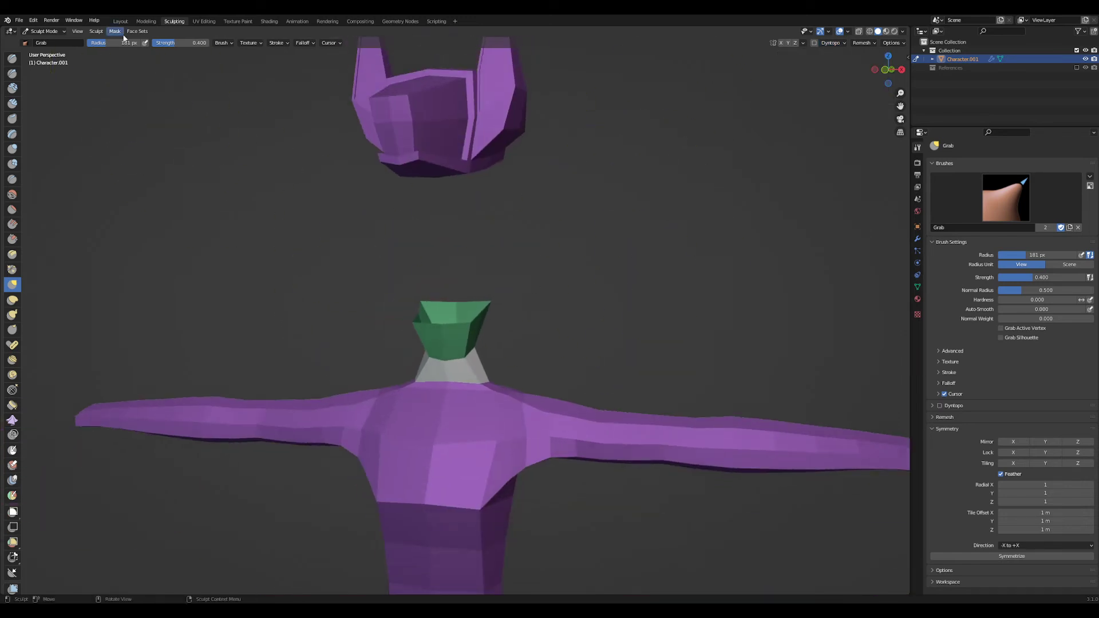
# - Return to the Layout workspace and separate the selected head from the character mesh into its own object
pyautogui.click(120, 21)
pyautogui.scroll(-3, 506, 400)
pyautogui.keyDown('shift'); pyautogui.moveTo(506, 400); pyautogui.dragTo(508, 329, button='middle'); pyautogui.keyUp('shift')
pyautogui.moveTo(508, 329); pyautogui.dragTo(527, 286, button='middle')
pyautogui.scroll(-3, 550, 352)
pyautogui.scroll(5, 530, 377)
pyautogui.scroll(-3, 527, 393)
pyautogui.moveTo(527, 396); pyautogui.dragTo(515, 292, button='middle')
pyautogui.press('Tab')
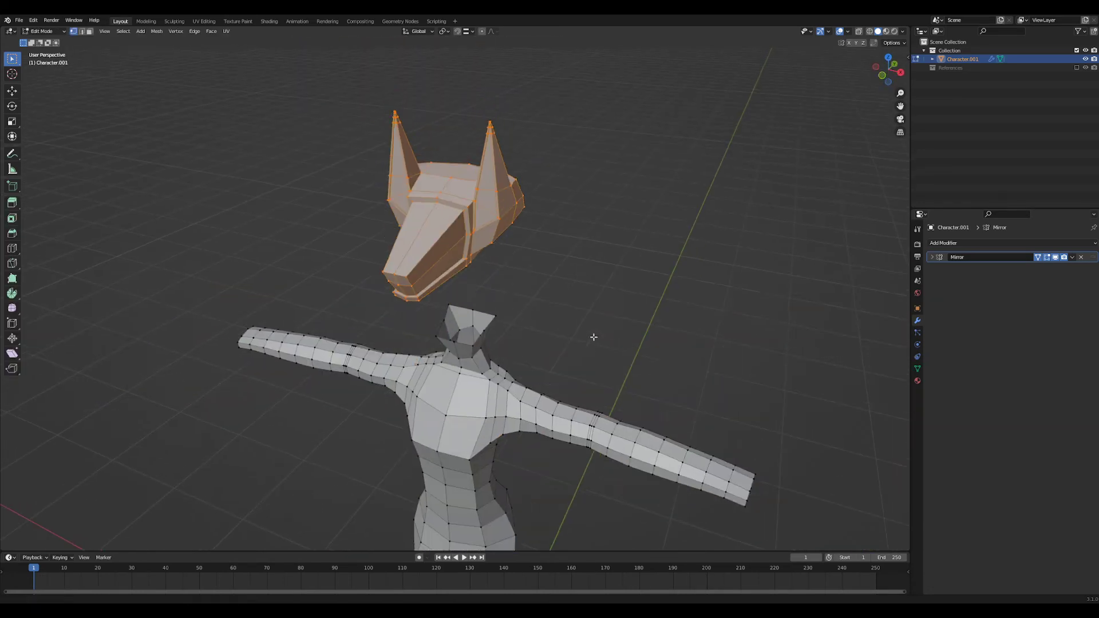
pyautogui.moveTo(592, 338); pyautogui.dragTo(558, 342, button='middle')
pyautogui.press('p')
pyautogui.click(558, 331)
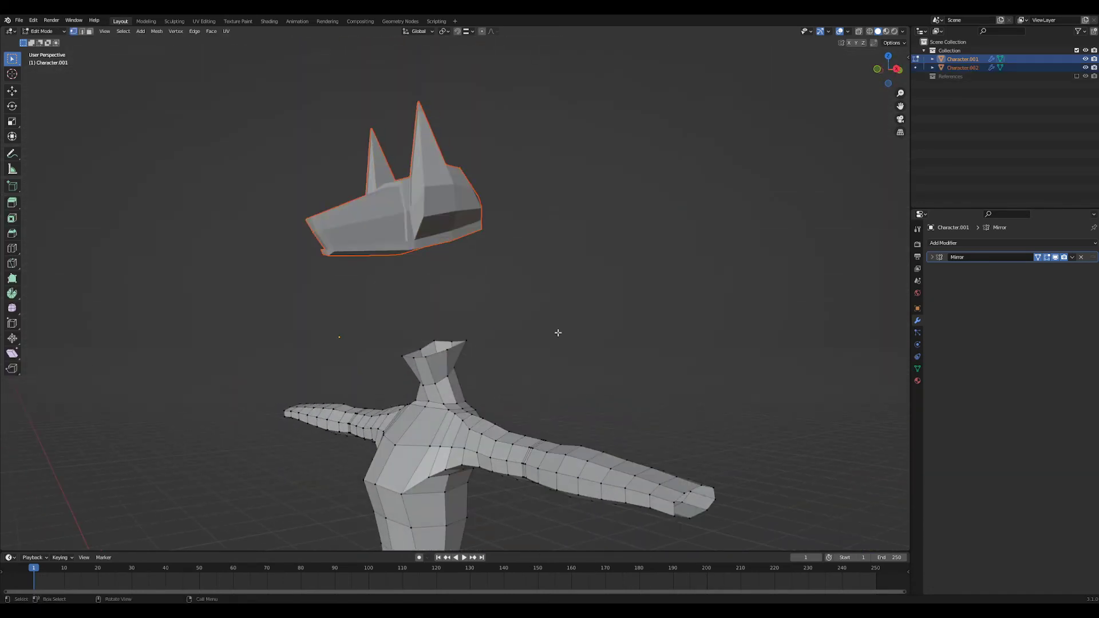
# - Select the Character.001 body in Object Mode and apply its Mirror modifier
pyautogui.press('Tab')
pyautogui.click(456, 424)
pyautogui.moveTo(456, 424); pyautogui.dragTo(796, 318, button='middle')
pyautogui.click(932, 257)
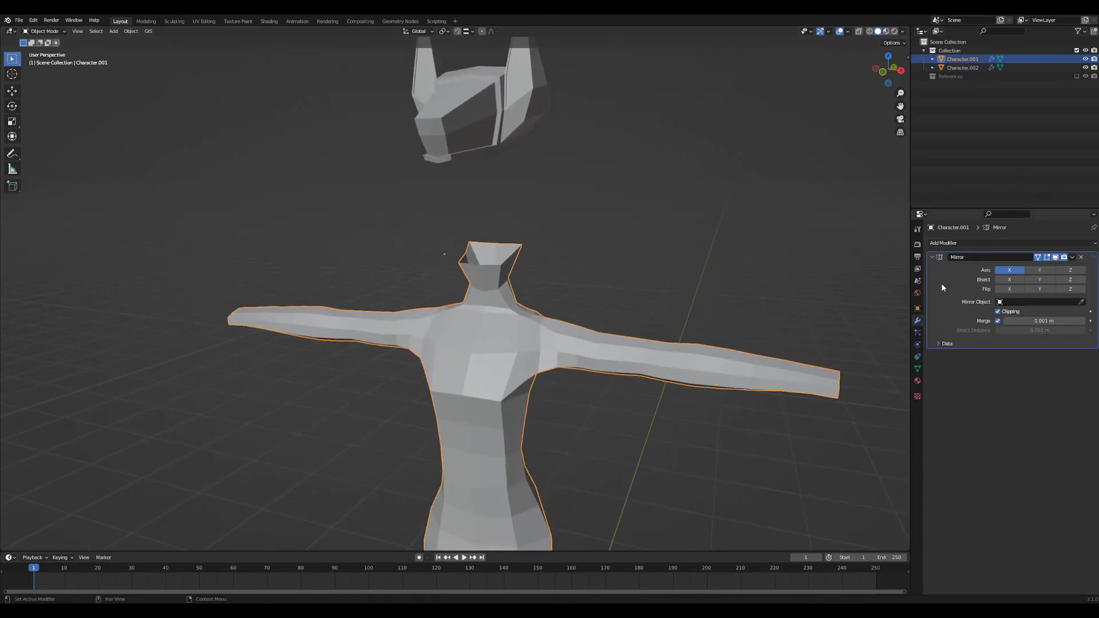
pyautogui.hotkey('ctrl', 'a')
# - Reopen the mirrored body in the Sculpting workspace and enable Dyntopo, accepting the vertex data warning
pyautogui.scroll(5, 550, 236)
pyautogui.press('Tab')
pyautogui.scroll(-3, 572, 341)
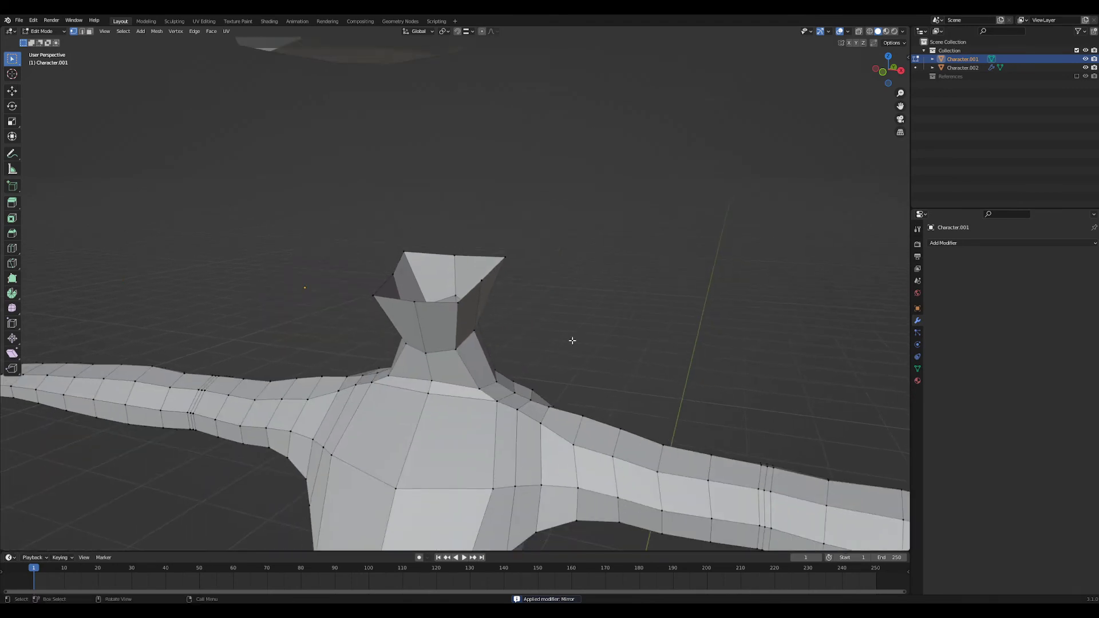
pyautogui.moveTo(573, 341); pyautogui.dragTo(558, 383, button='middle')
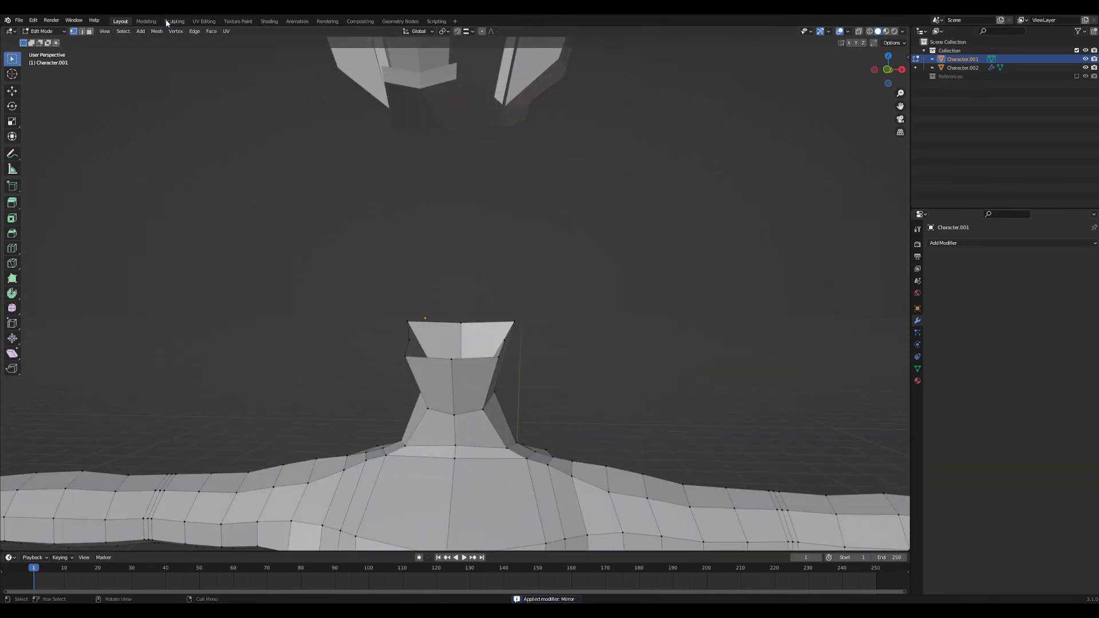
pyautogui.click(166, 21)
pyautogui.hotkey('ctrl', 'd')
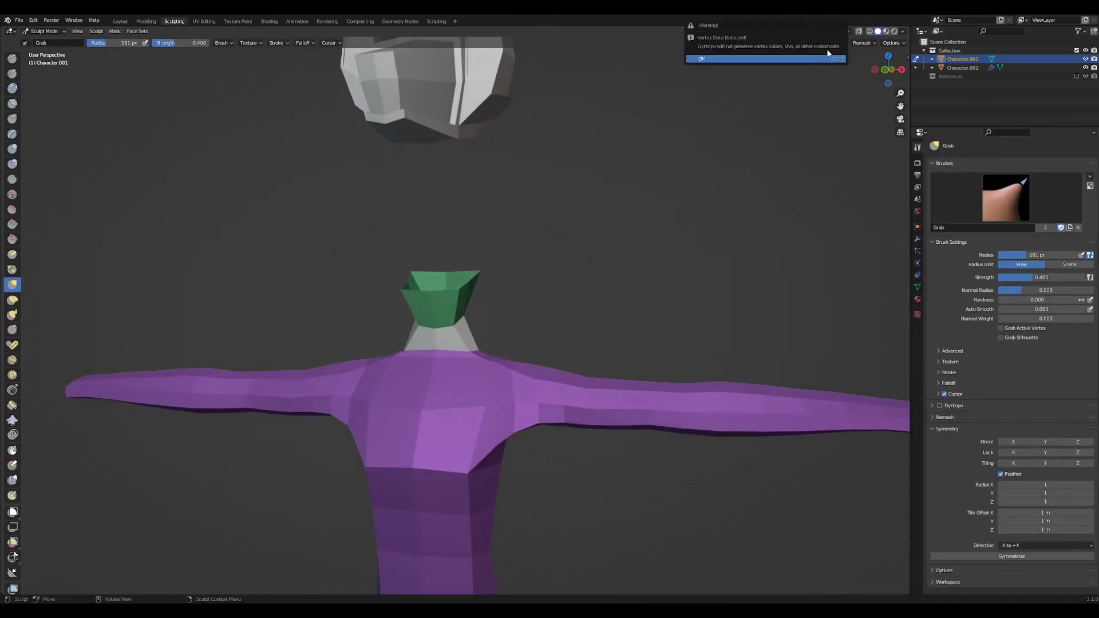
pyautogui.click(828, 56)
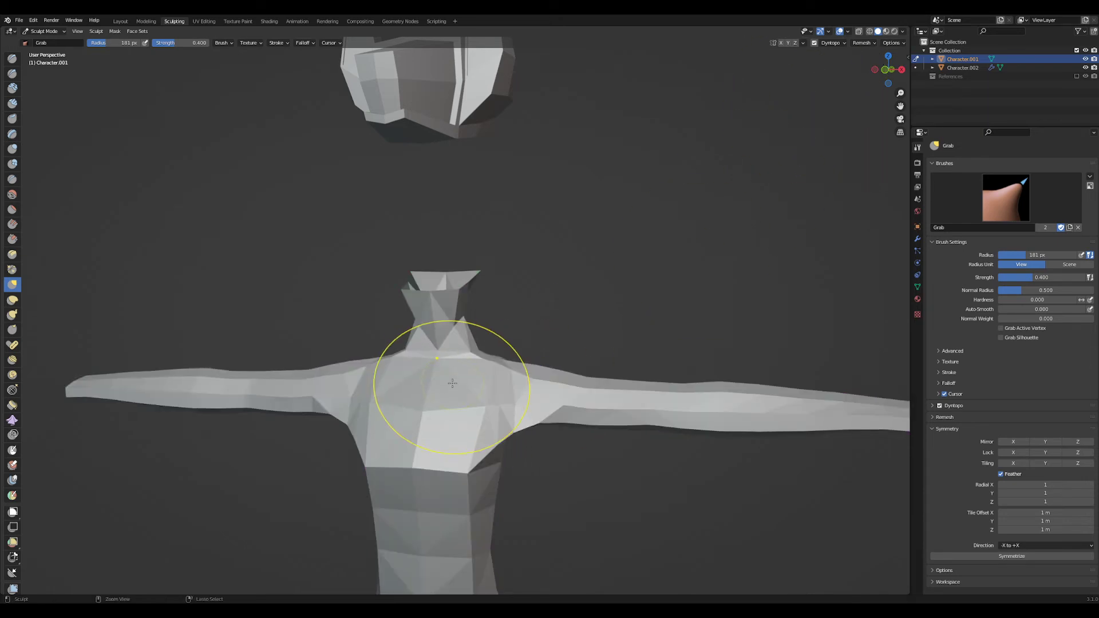
# - Try a Draw brush stroke on the upper chest below the neck and undo it
pyautogui.moveTo(470, 378); pyautogui.dragTo(514, 287, button='middle')
pyautogui.scroll(4, 504, 257)
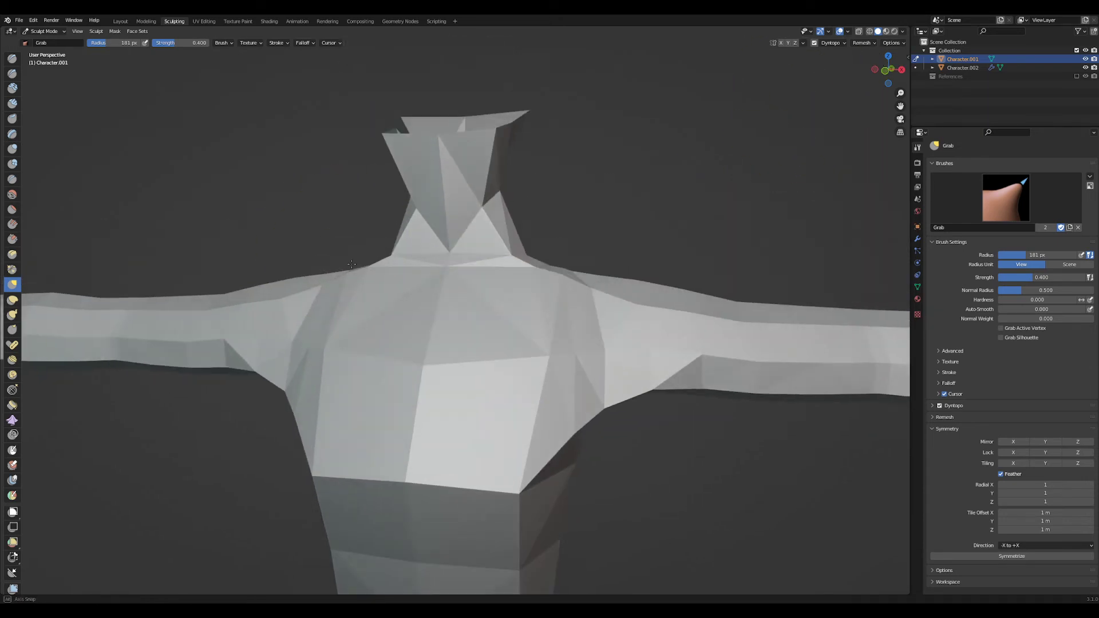
pyautogui.click(12, 57)
pyautogui.moveTo(452, 287)
pyautogui.mouseDown()
pyautogui.moveTo(441, 246)
pyautogui.moveTo(420, 286)
pyautogui.moveTo(524, 338)
pyautogui.mouseUp()
pyautogui.hotkey('ctrl', 'z')
pyautogui.moveTo(541, 332)
pyautogui.mouseDown(button='middle')
pyautogui.moveTo(501, 353)
pyautogui.moveTo(548, 332)
pyautogui.moveTo(570, 341)
pyautogui.moveTo(501, 317)
pyautogui.mouseUp(button='middle')
pyautogui.scroll(-2, 500, 354)
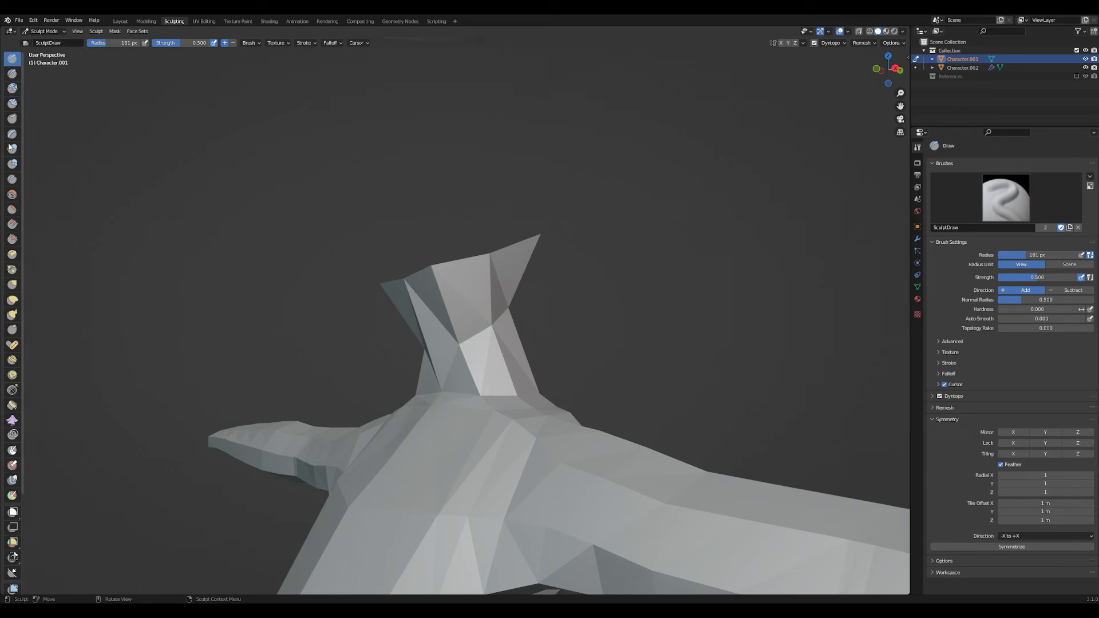
# - Switch to the Grab brush, enable X mirror symmetry, and pull the flared corners of the neck rim slightly inward
pyautogui.click(12, 284)
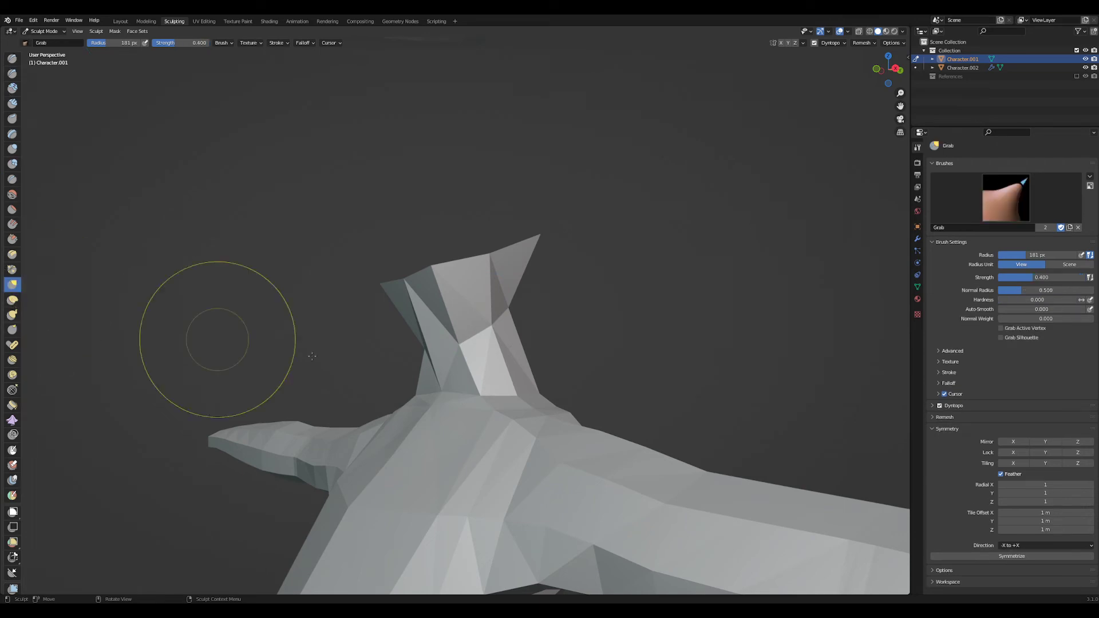
pyautogui.moveTo(215, 333)
pyautogui.mouseDown(button='middle')
pyautogui.moveTo(564, 326)
pyautogui.moveTo(548, 265)
pyautogui.mouseUp(button='middle')
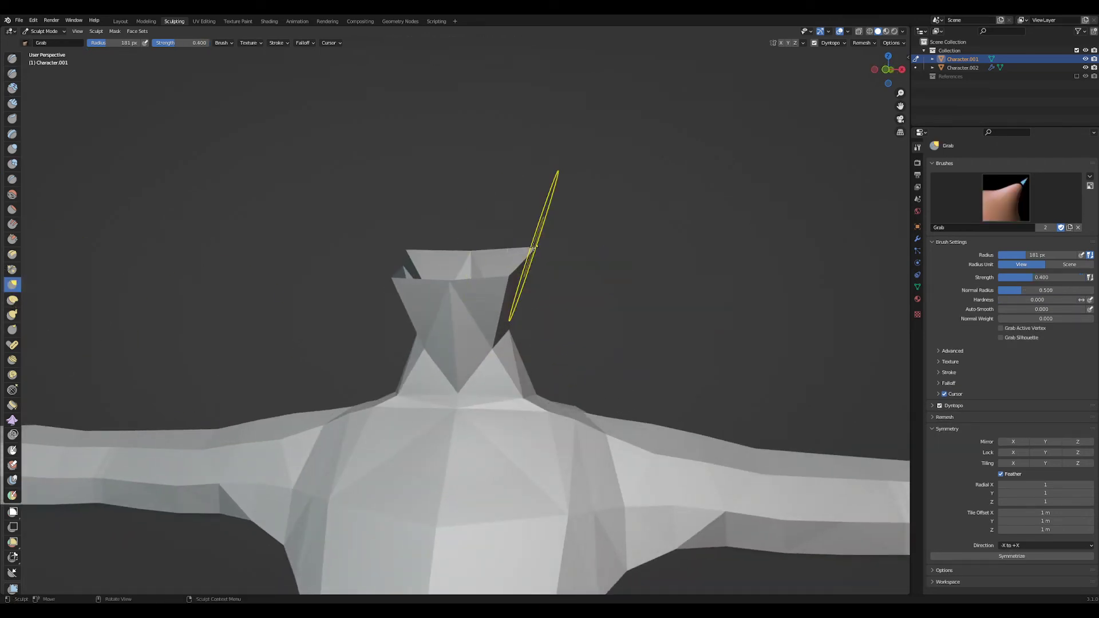
pyautogui.click(1012, 442)
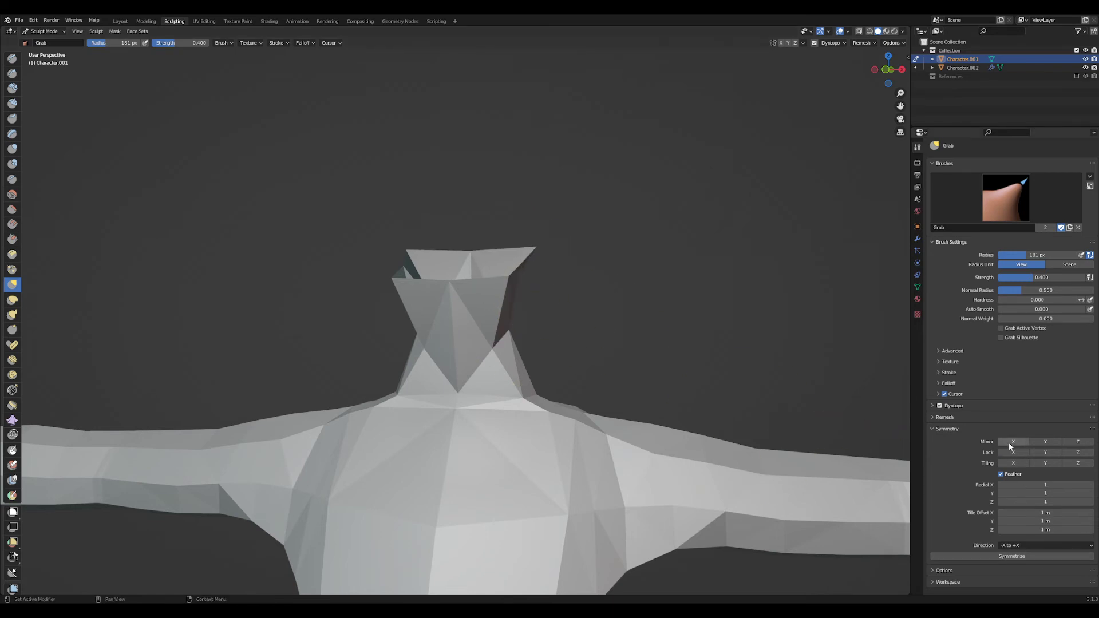
pyautogui.moveTo(537, 251); pyautogui.dragTo(527, 260)
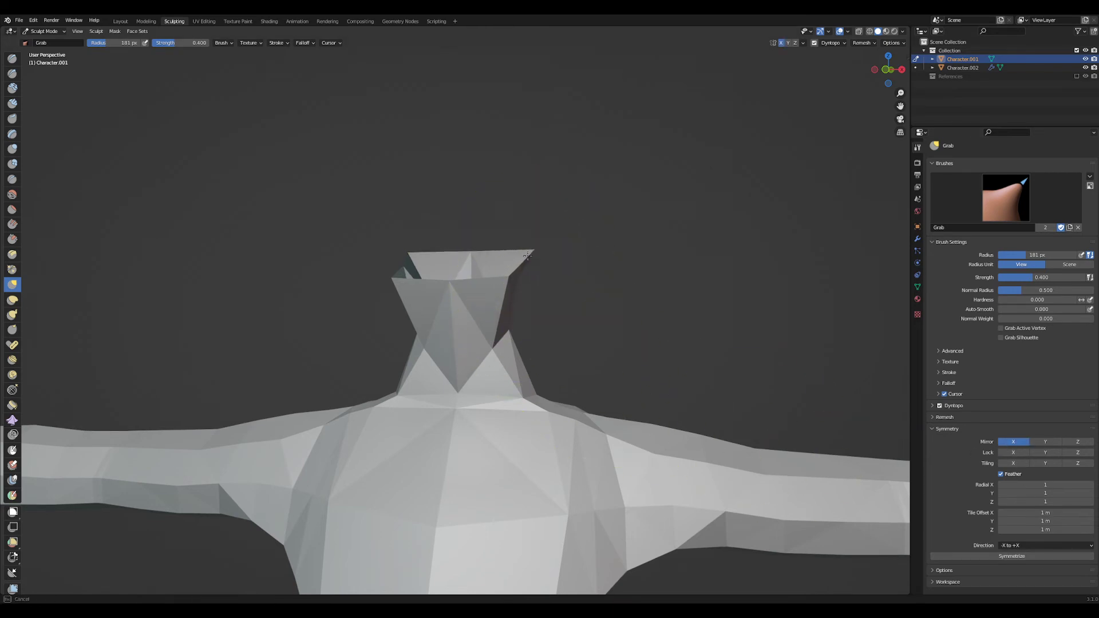
# - Enlarge the brush radius to 323 px and reshape the neck with Grab and smoothing strokes, undoing unwanted ones
pyautogui.press('f')
pyautogui.click(641, 305)
pyautogui.moveTo(500, 295); pyautogui.dragTo(508, 309)
pyautogui.moveTo(489, 365)
pyautogui.mouseDown(button='middle')
pyautogui.moveTo(430, 353)
pyautogui.moveTo(499, 347)
pyautogui.mouseUp(button='middle')
pyautogui.keyDown('shift'); pyautogui.moveTo(490, 358); pyautogui.dragTo(473, 352); pyautogui.keyUp('shift')
pyautogui.moveTo(507, 279); pyautogui.dragTo(434, 334, button='middle')
pyautogui.hotkey('ctrl', 'z')
pyautogui.hotkey('ctrl', 'z')
pyautogui.moveTo(432, 337)
pyautogui.mouseDown()
pyautogui.moveTo(411, 315)
pyautogui.moveTo(439, 333)
pyautogui.moveTo(430, 331)
pyautogui.mouseUp()
# - Pull the upper side of the neck downward with the Grab brush from a side view
pyautogui.moveTo(458, 366); pyautogui.dragTo(442, 379, button='middle')
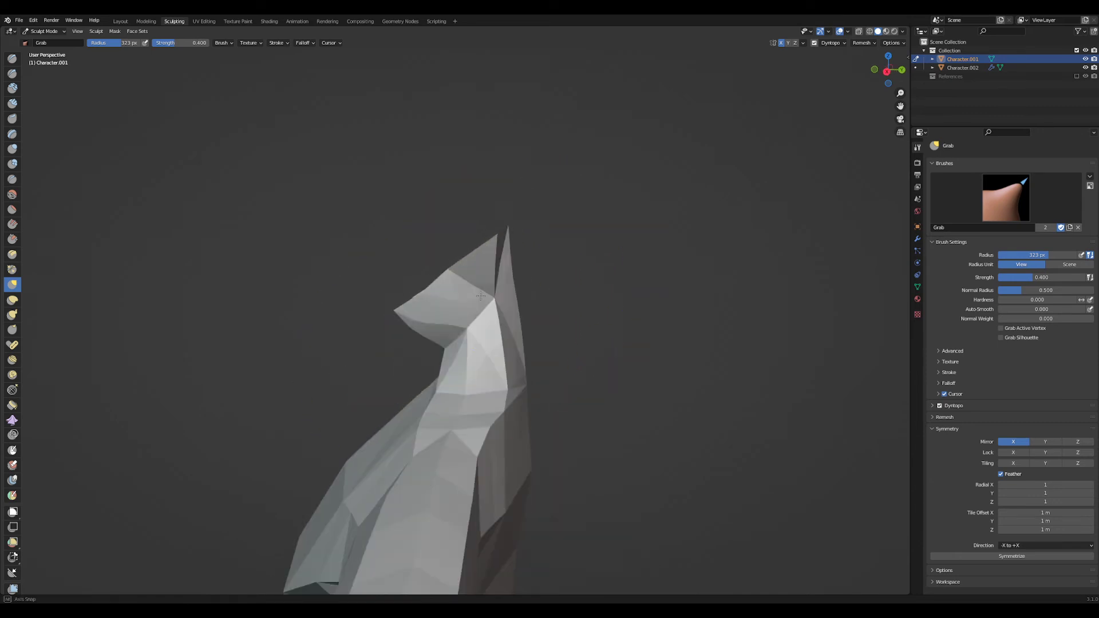
pyautogui.keyDown('shift'); pyautogui.moveTo(530, 226); pyautogui.dragTo(499, 280, button='middle'); pyautogui.keyUp('shift')
pyautogui.moveTo(484, 275)
pyautogui.mouseDown()
pyautogui.moveTo(479, 356)
pyautogui.moveTo(485, 340)
pyautogui.mouseUp()
pyautogui.moveTo(487, 339)
pyautogui.mouseDown(button='middle')
pyautogui.moveTo(441, 312)
pyautogui.moveTo(497, 354)
pyautogui.mouseUp(button='middle')
pyautogui.moveTo(589, 373)
pyautogui.mouseDown(button='middle')
pyautogui.moveTo(515, 363)
pyautogui.moveTo(606, 491)
pyautogui.moveTo(650, 324)
pyautogui.moveTo(494, 355)
pyautogui.moveTo(527, 398)
pyautogui.moveTo(537, 369)
pyautogui.mouseUp(button='middle')
pyautogui.scroll(-5, 566, 442)
pyautogui.scroll(5, 606, 491)
# - In the Layout workspace, select the neck's open rim loop in Edit Mode and scale it inward with smooth proportional editing
pyautogui.click(121, 22)
pyautogui.press('Tab')
pyautogui.keyDown('alt'); pyautogui.click(486, 307); pyautogui.keyUp('alt')
pyautogui.moveTo(650, 363); pyautogui.dragTo(676, 370, button='middle')
pyautogui.press('s')
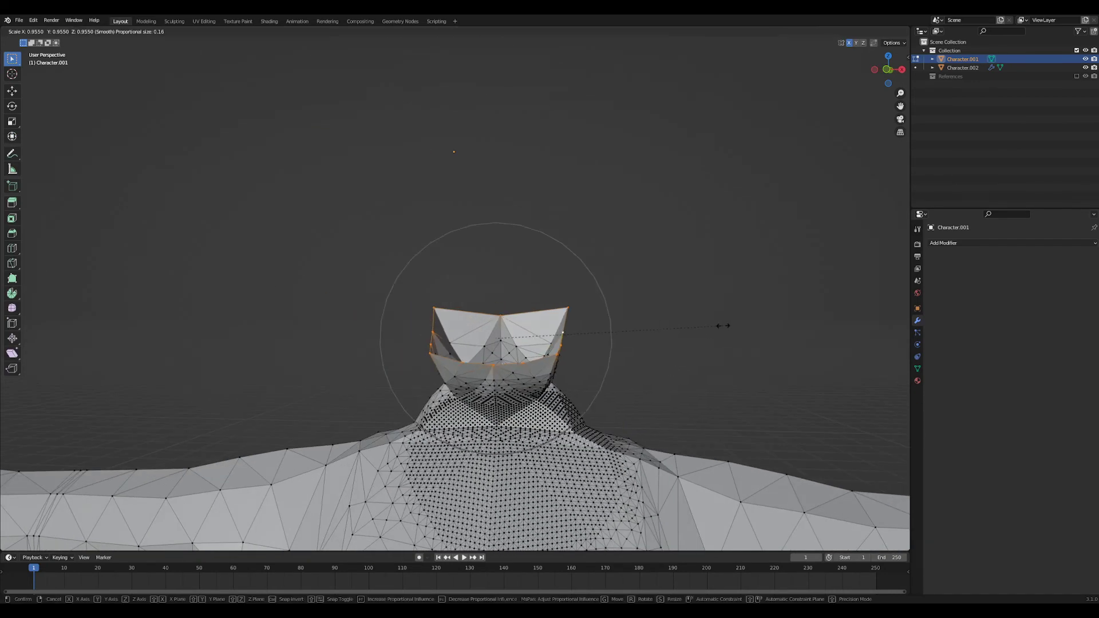
pyautogui.scroll(4, 638, 338)
pyautogui.click(631, 335)
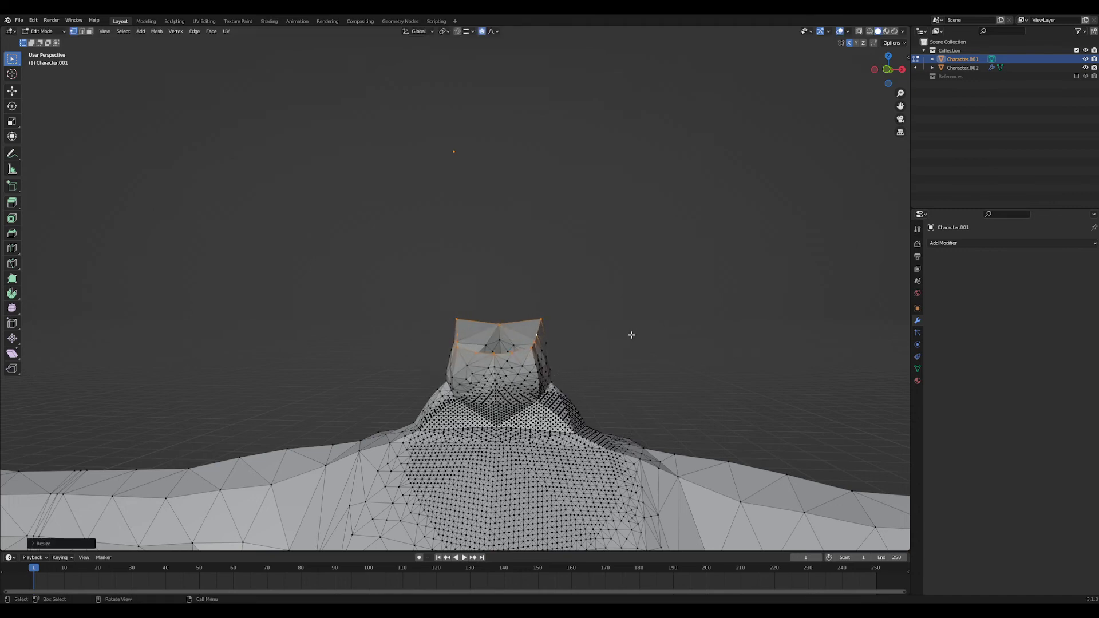
# - Return the body to the Sculpting workspace, switch to the Draw brush, and smooth the side of the neck
pyautogui.press('Tab')
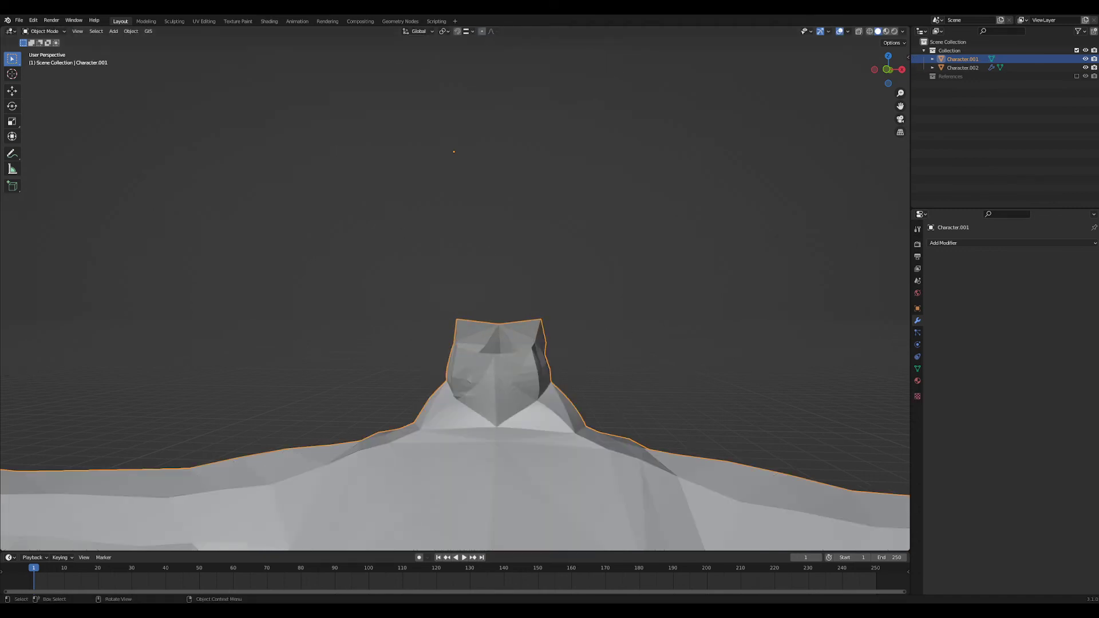
pyautogui.click(174, 21)
pyautogui.moveTo(529, 344)
pyautogui.mouseDown(button='middle')
pyautogui.moveTo(466, 358)
pyautogui.moveTo(472, 304)
pyautogui.mouseUp(button='middle')
pyautogui.moveTo(572, 329); pyautogui.dragTo(523, 336, button='middle')
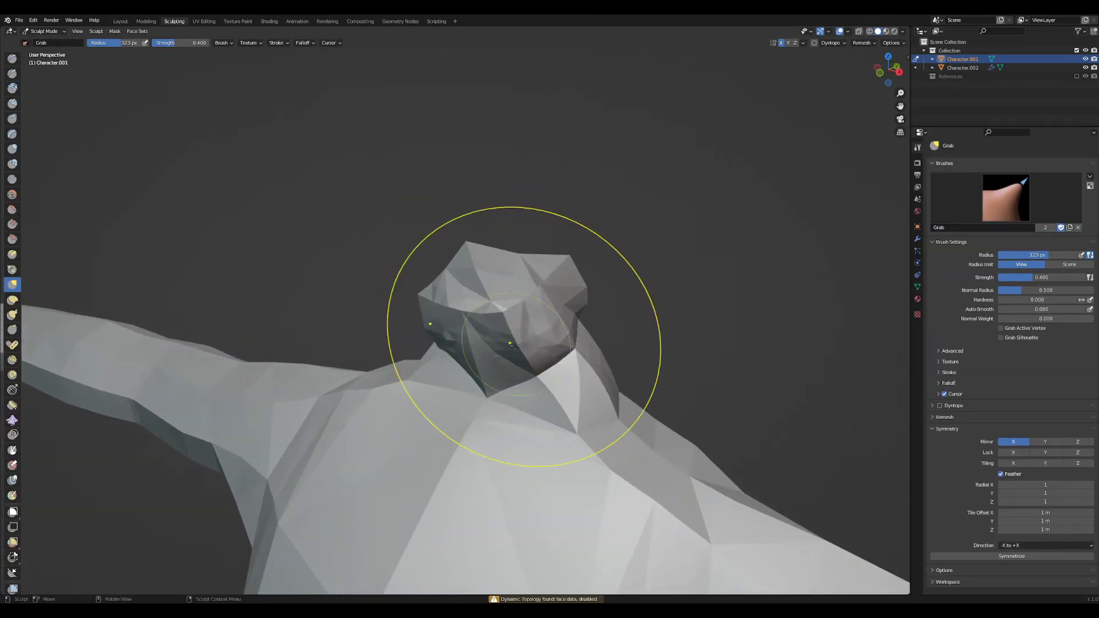
pyautogui.click(12, 58)
pyautogui.moveTo(493, 297); pyautogui.dragTo(508, 331, button='middle')
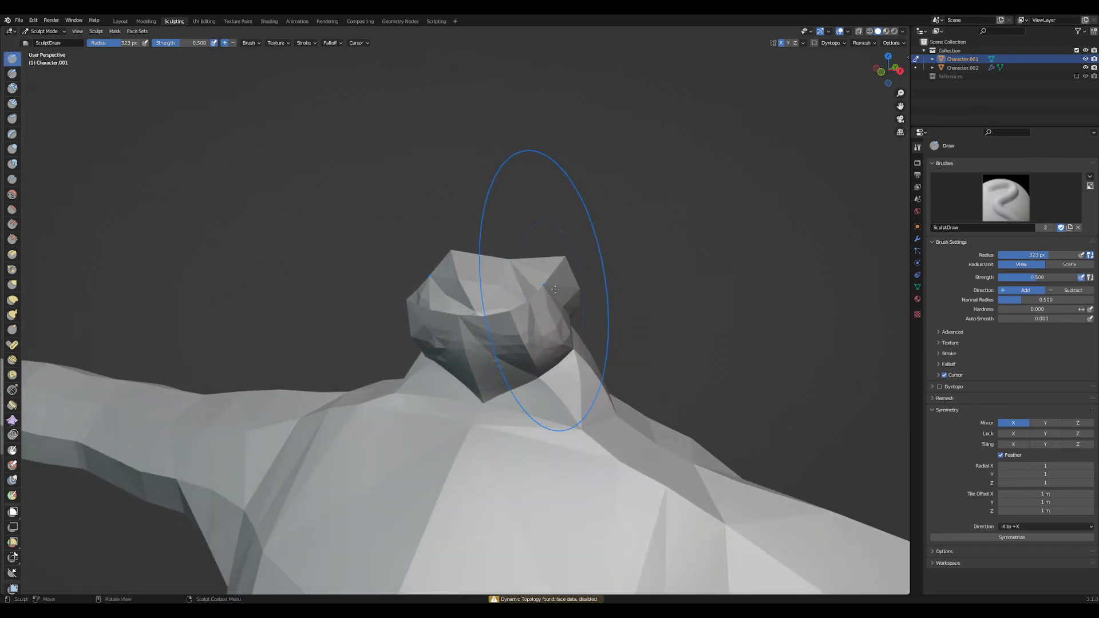
pyautogui.keyDown('shift'); pyautogui.moveTo(550, 288); pyautogui.dragTo(564, 282); pyautogui.keyUp('shift')
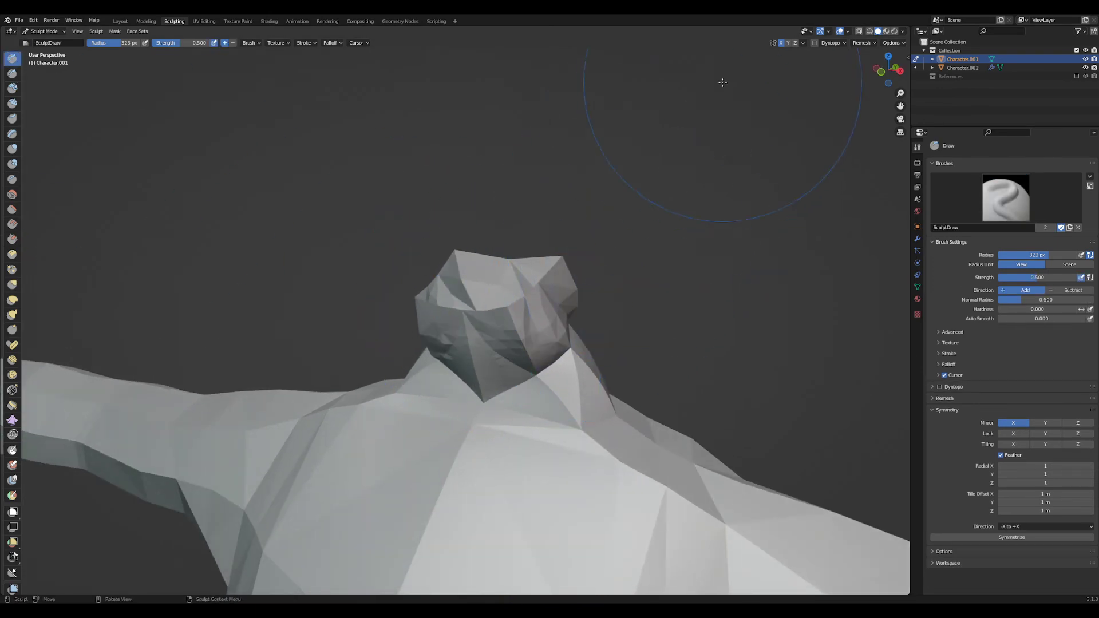
# - Re-enable Dyntopo and sculpt around the neck to round its faceted surface down to the shoulders
pyautogui.click(814, 43)
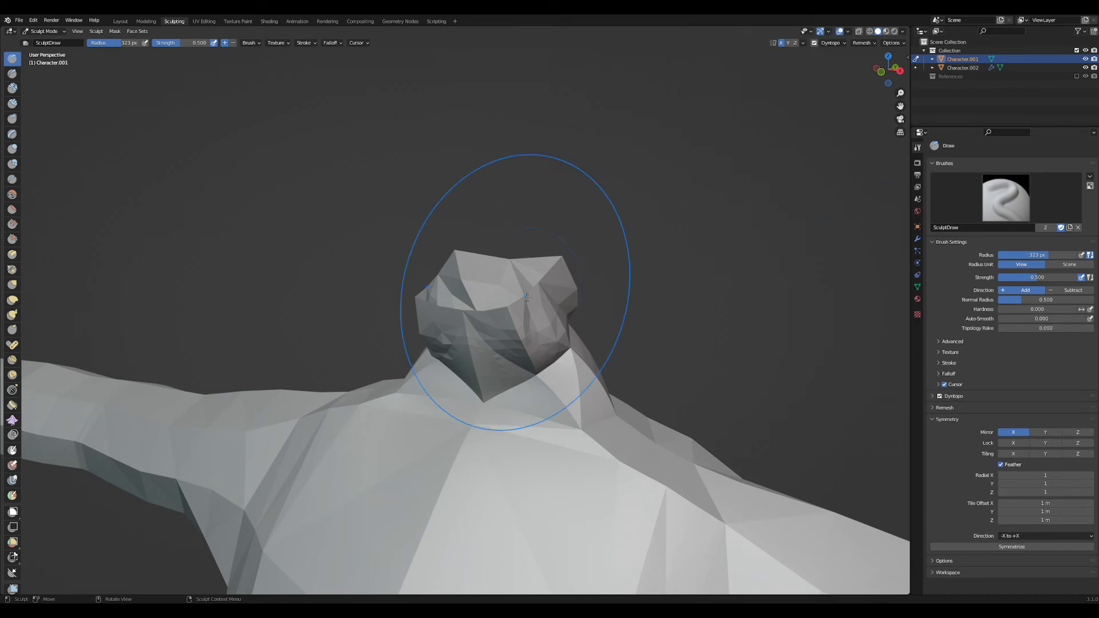
pyautogui.moveTo(506, 297)
pyautogui.mouseDown()
pyautogui.moveTo(515, 307)
pyautogui.moveTo(551, 280)
pyautogui.moveTo(527, 274)
pyautogui.moveTo(468, 348)
pyautogui.mouseUp()
pyautogui.moveTo(471, 349); pyautogui.dragTo(488, 344, button='middle')
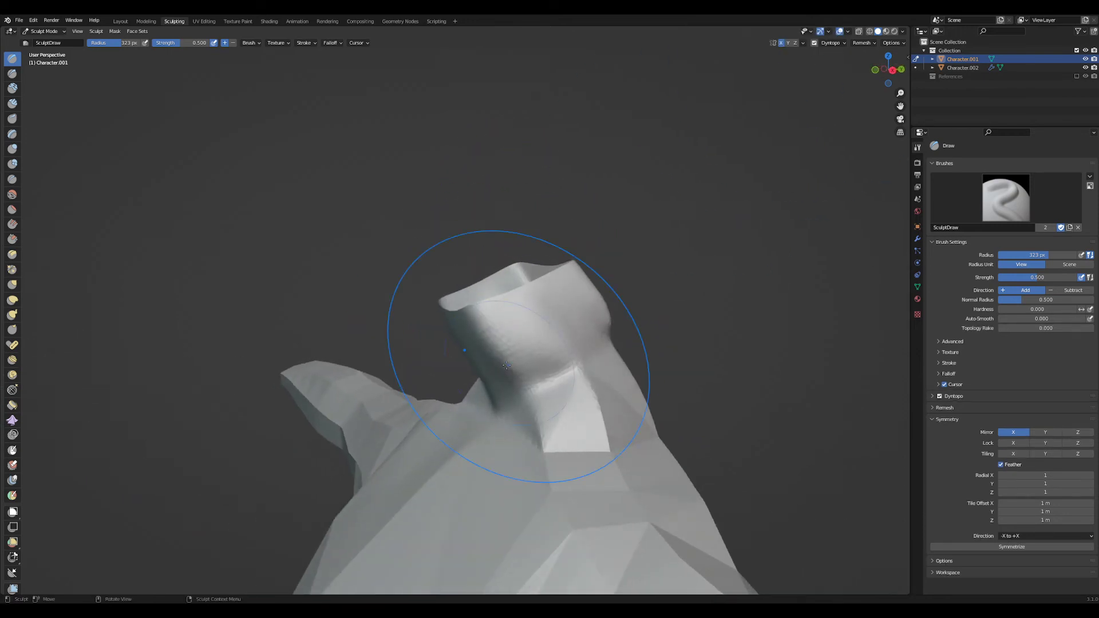
pyautogui.moveTo(588, 378)
pyautogui.mouseDown(button='middle')
pyautogui.moveTo(539, 405)
pyautogui.moveTo(561, 401)
pyautogui.moveTo(466, 343)
pyautogui.mouseUp(button='middle')
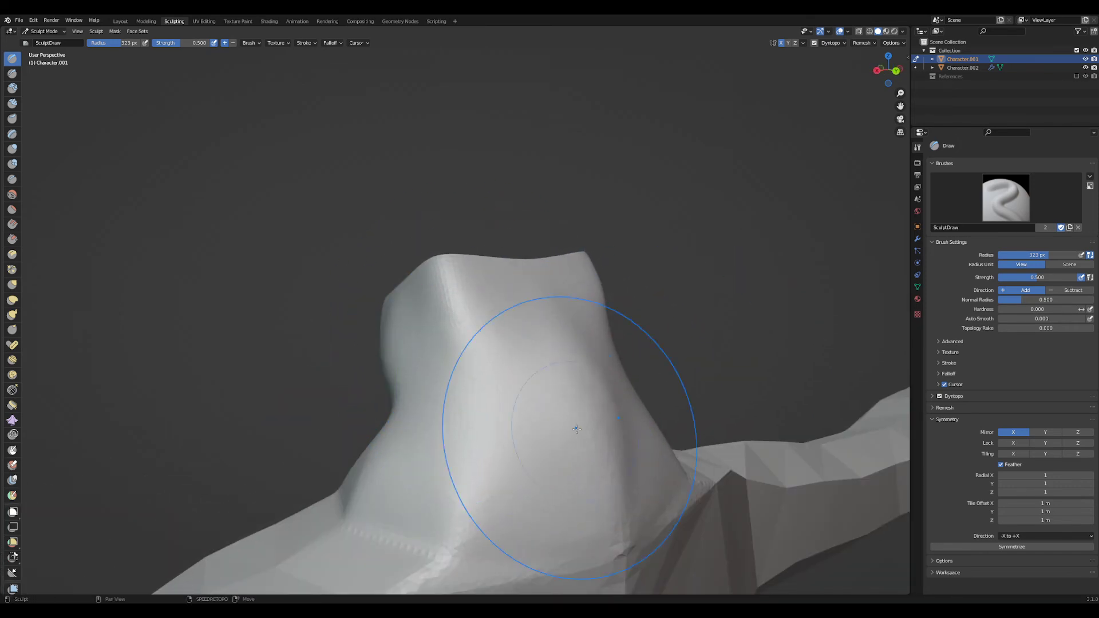
pyautogui.moveTo(569, 422)
pyautogui.mouseDown(button='middle')
pyautogui.moveTo(540, 437)
pyautogui.moveTo(571, 386)
pyautogui.moveTo(550, 380)
pyautogui.moveTo(573, 366)
pyautogui.moveTo(516, 371)
pyautogui.mouseUp(button='middle')
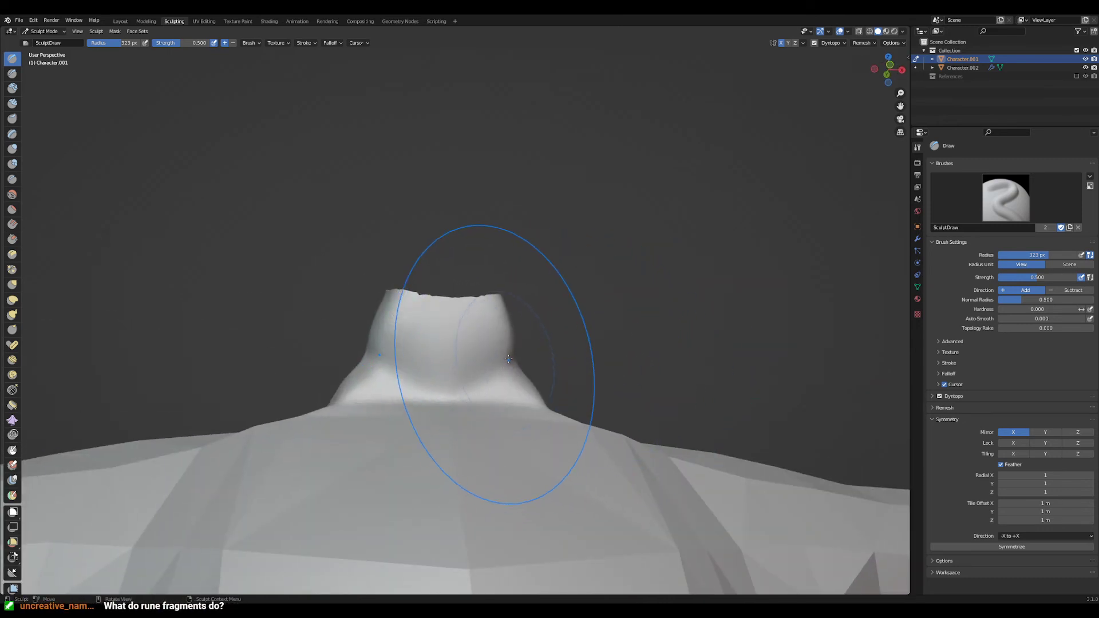
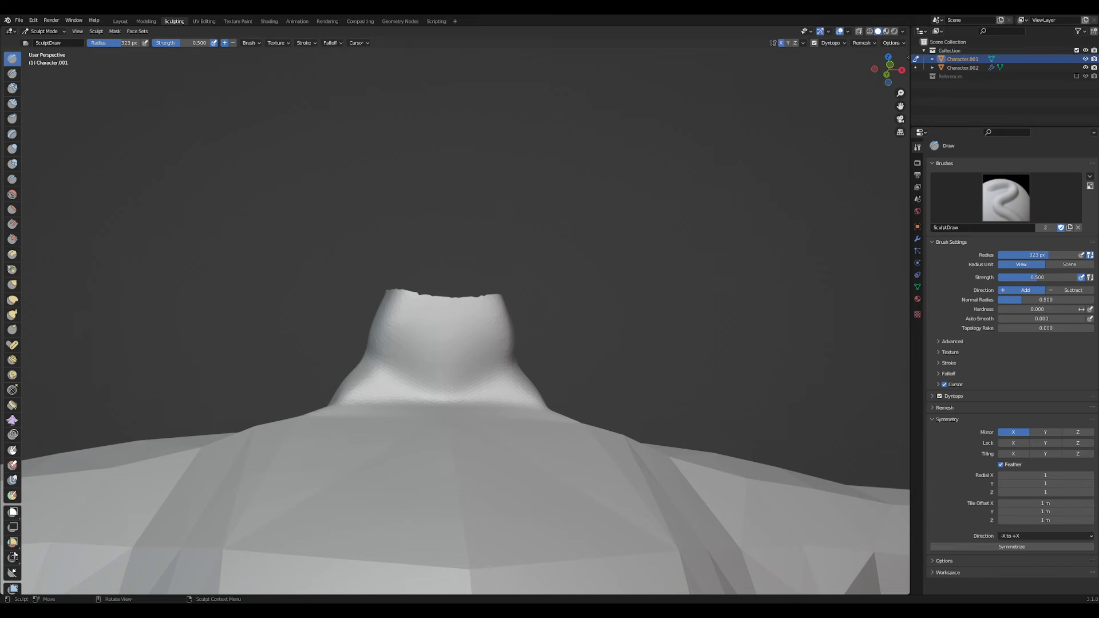
# - Try smoothing the transition from the neck base into the shoulder, and undo the strokes
pyautogui.moveTo(466, 400)
pyautogui.mouseDown(button='middle')
pyautogui.moveTo(558, 309)
pyautogui.moveTo(515, 478)
pyautogui.moveTo(535, 397)
pyautogui.moveTo(503, 401)
pyautogui.mouseUp(button='middle')
pyautogui.moveTo(532, 387)
pyautogui.keyDown('shift'); pyautogui.mouseDown()
pyautogui.moveTo(503, 448)
pyautogui.moveTo(544, 424)
pyautogui.mouseUp(); pyautogui.keyUp('shift')
pyautogui.hotkey('ctrl', 'z')
pyautogui.hotkey('ctrl', 'z')
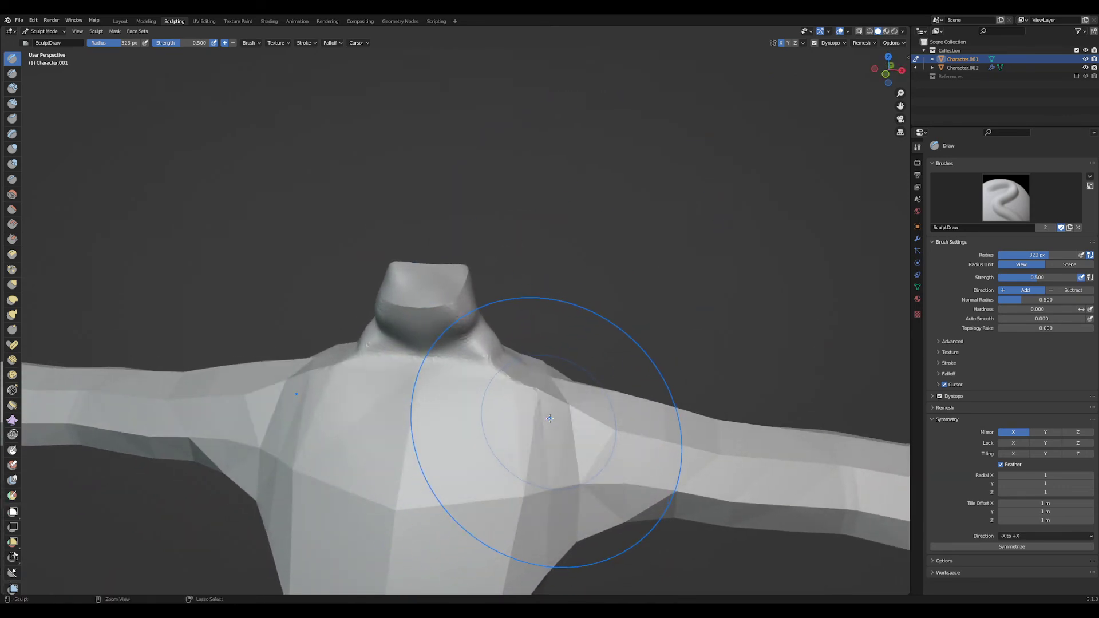
# - Try the Clay brush around the neck base and shoulders, and undo the strokes
pyautogui.click(12, 87)
pyautogui.moveTo(598, 451)
pyautogui.mouseDown(button='middle')
pyautogui.moveTo(551, 401)
pyautogui.moveTo(608, 404)
pyautogui.mouseUp(button='middle')
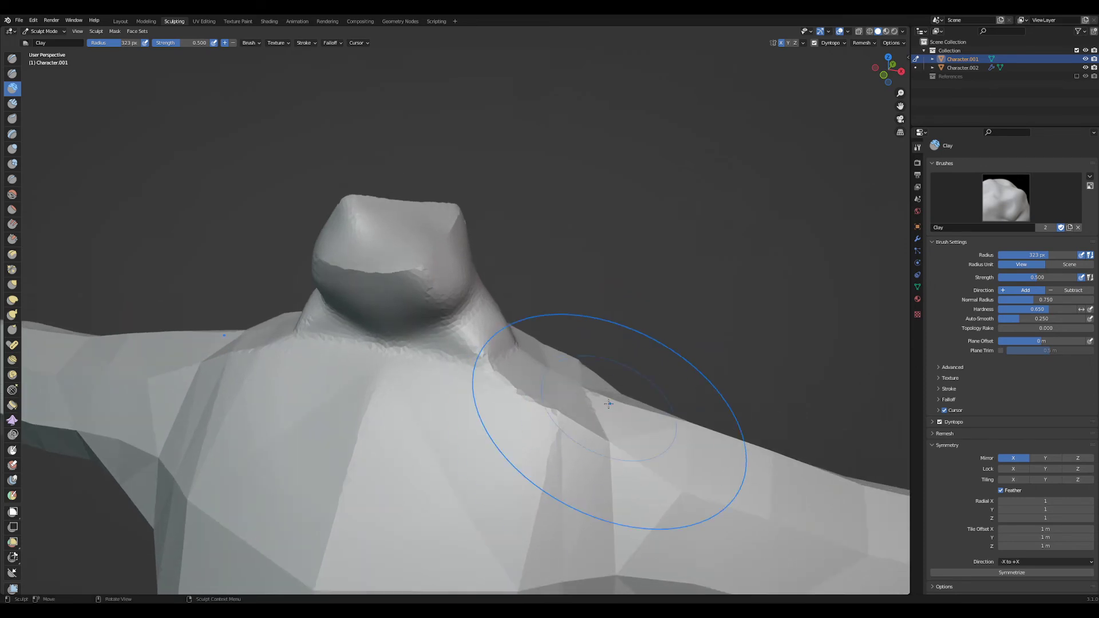
pyautogui.hotkey('ctrl', 'z')
pyautogui.hotkey('ctrl', 'z')
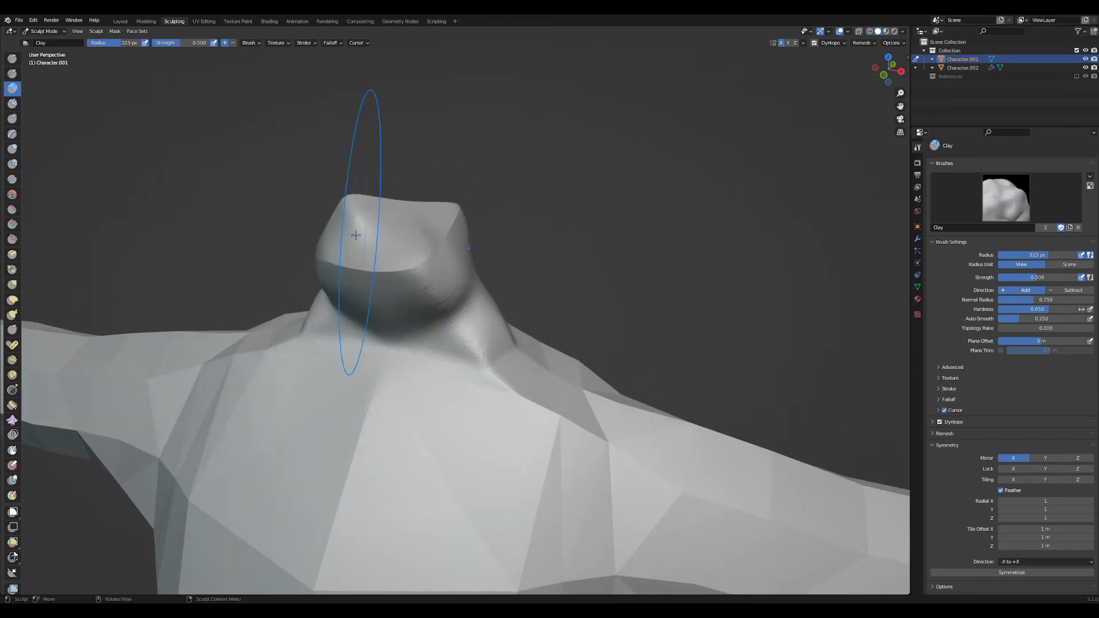
# - Return the sculpted body to the Layout workspace and show it together with the separated head
pyautogui.click(120, 21)
pyautogui.scroll(-5, 516, 344)
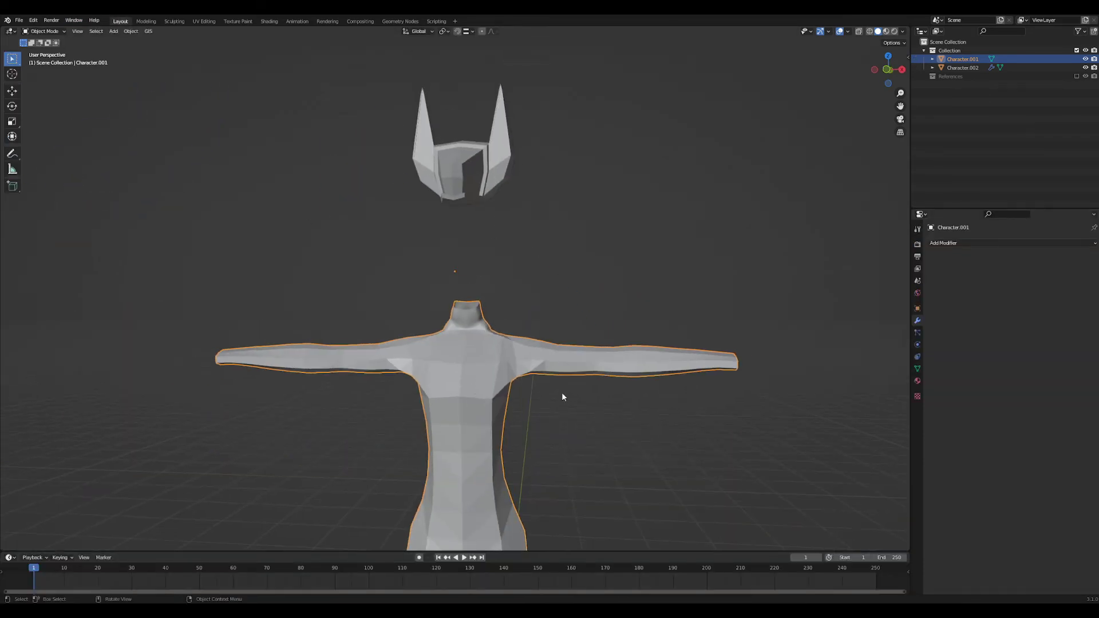
pyautogui.moveTo(562, 395)
pyautogui.mouseDown(button='middle')
pyautogui.moveTo(557, 334)
pyautogui.moveTo(580, 337)
pyautogui.moveTo(565, 338)
pyautogui.mouseUp(button='middle')
pyautogui.scroll(2, 579, 337)
pyautogui.hotkey('ctrl', 'q')
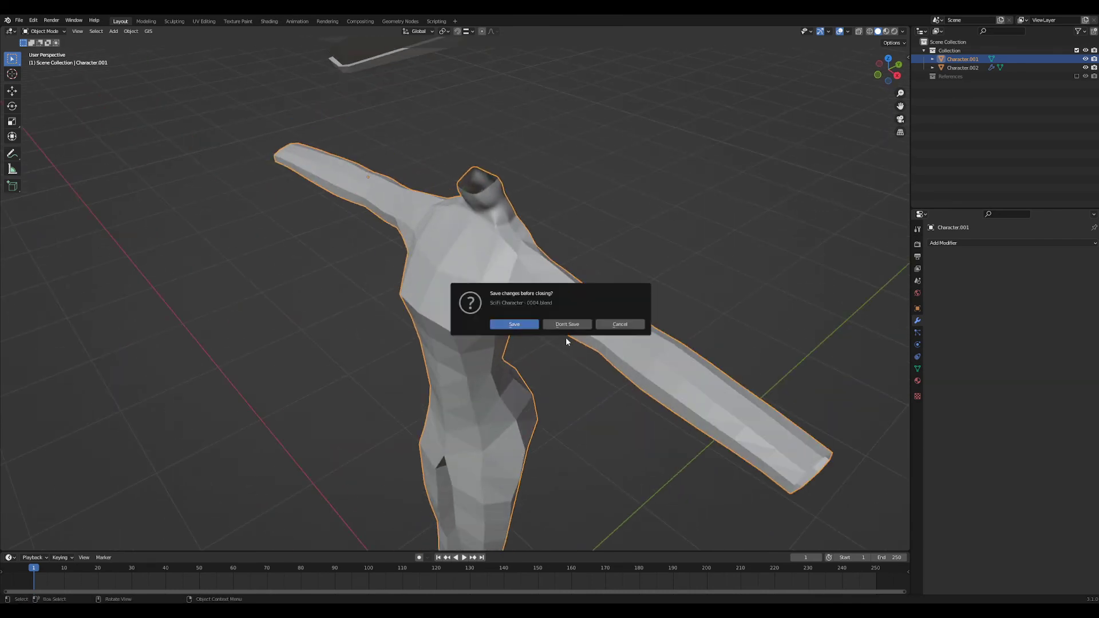
pyautogui.click(607, 323)
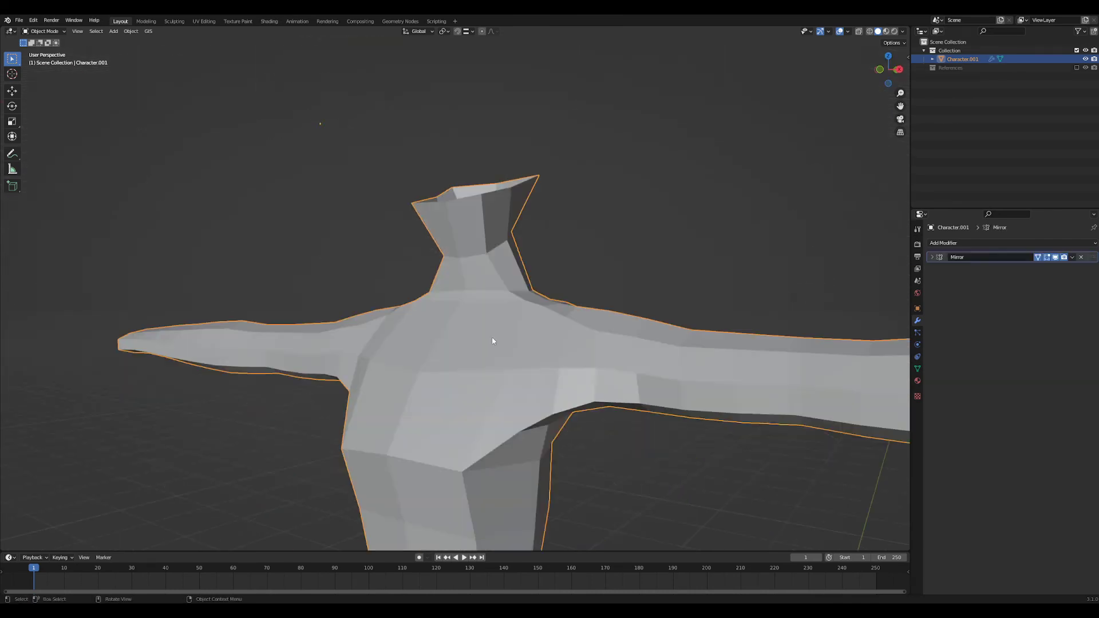
# - Separate the head geometry from the joined body into its own object
pyautogui.moveTo(491, 339)
pyautogui.mouseDown(button='middle')
pyautogui.moveTo(523, 268)
pyautogui.moveTo(509, 332)
pyautogui.mouseUp(button='middle')
pyautogui.scroll(-4, 521, 298)
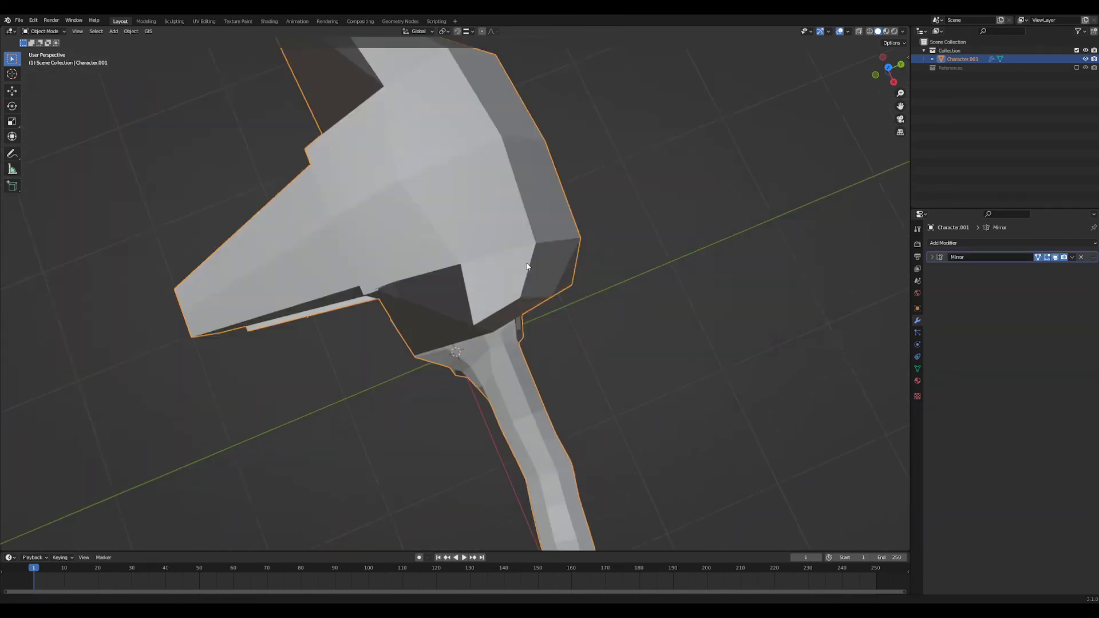
pyautogui.moveTo(530, 263); pyautogui.dragTo(531, 367, button='middle')
pyautogui.press('Tab')
pyautogui.press('p')
pyautogui.click(469, 234)
pyautogui.press('Tab')
# - Select the body object and apply its Mirror modifier
pyautogui.scroll(4, 535, 356)
pyautogui.click(498, 435)
pyautogui.moveTo(691, 373); pyautogui.dragTo(673, 349, button='middle')
pyautogui.click(943, 243)
pyautogui.press('Escape')
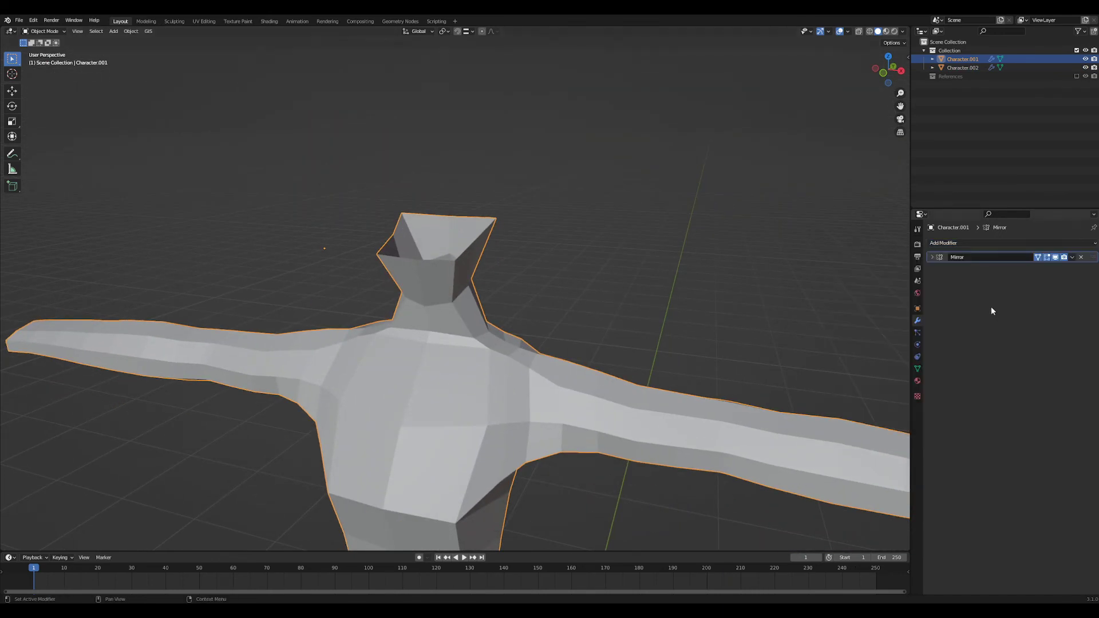
pyautogui.click(932, 257)
pyautogui.hotkey('ctrl', 'a')
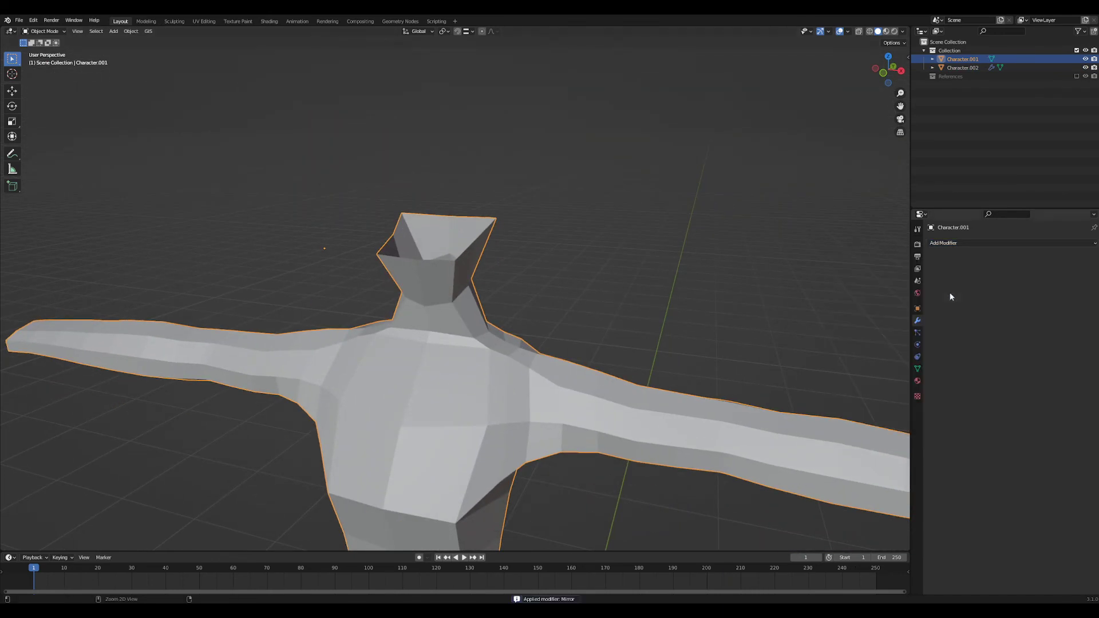
# - Add a Multiresolution modifier to the body and subdivide it three times
pyautogui.click(947, 246)
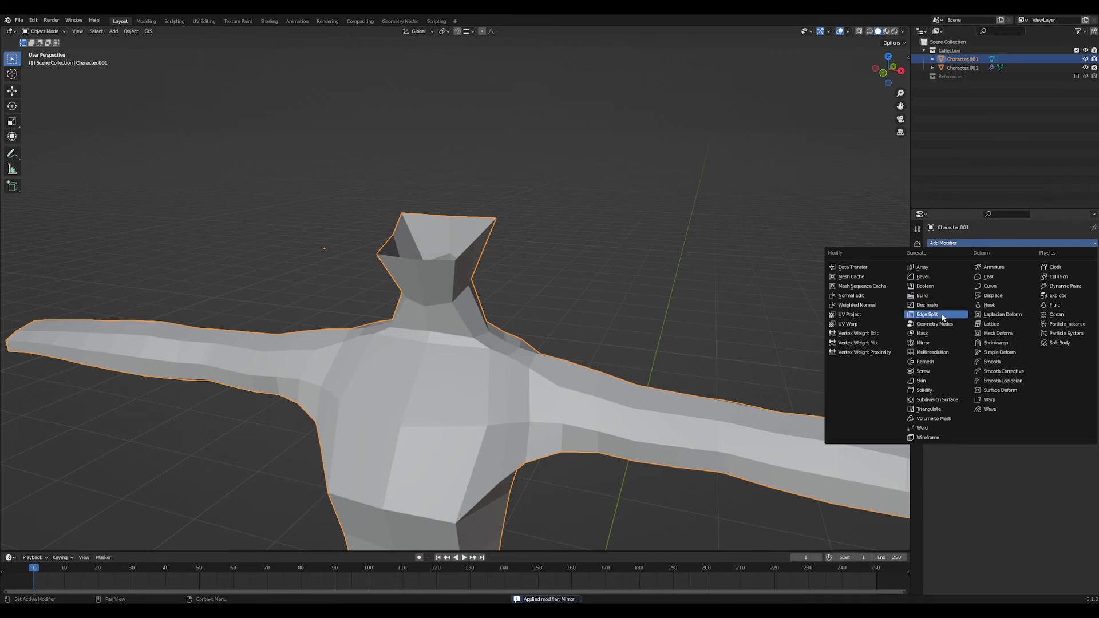
pyautogui.click(939, 353)
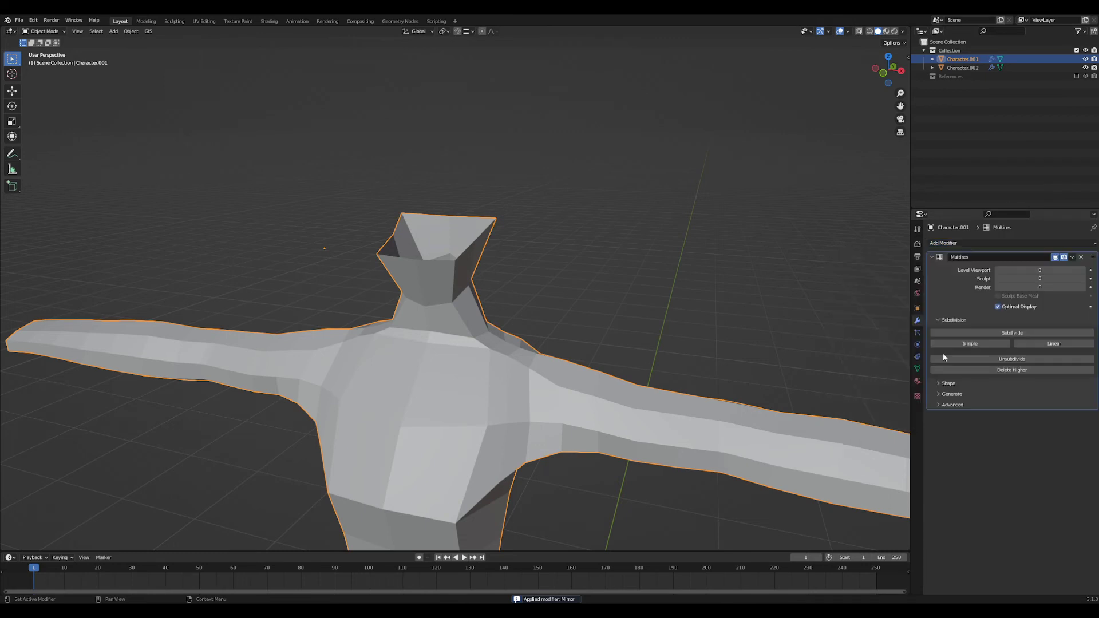
pyautogui.moveTo(802, 367); pyautogui.dragTo(799, 316, button='middle')
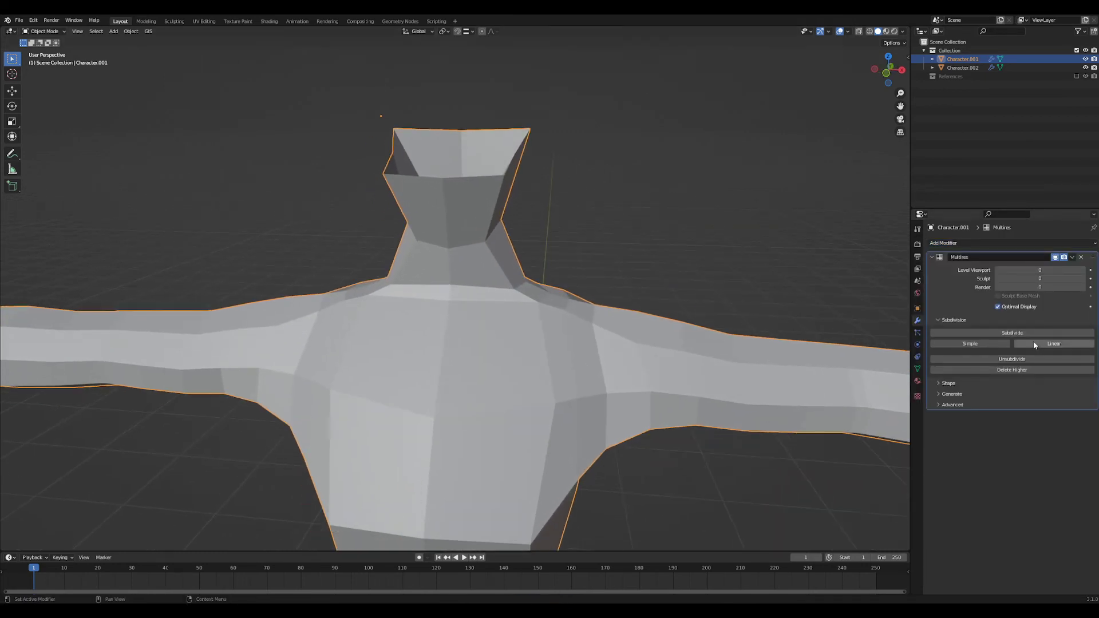
pyautogui.click(1025, 333)
pyautogui.click(1025, 333)
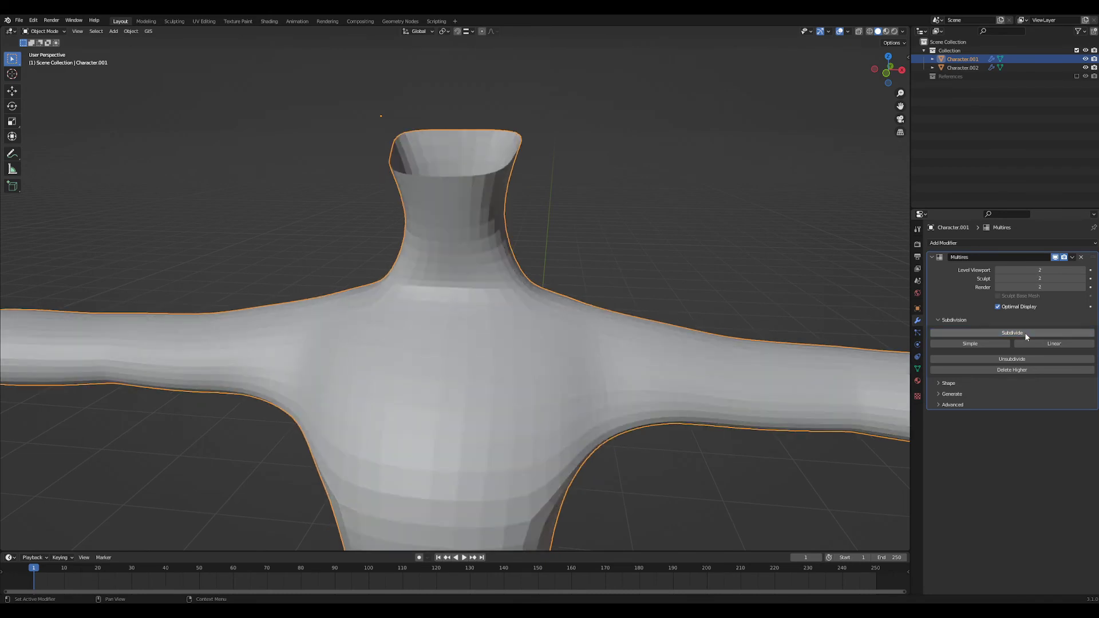
pyautogui.click(1025, 333)
# - Compare the body's surface at Multires viewport levels 1 and 3
pyautogui.moveTo(561, 355); pyautogui.dragTo(846, 352, button='middle')
pyautogui.click(996, 270)
pyautogui.click(997, 269)
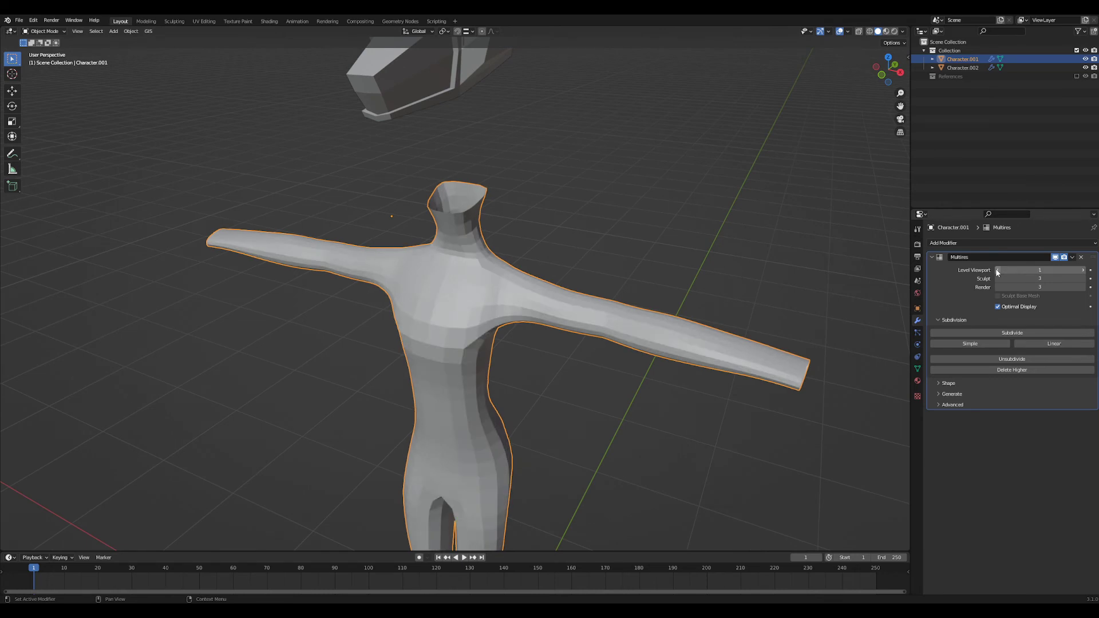
pyautogui.click(1083, 270)
pyautogui.click(1083, 270)
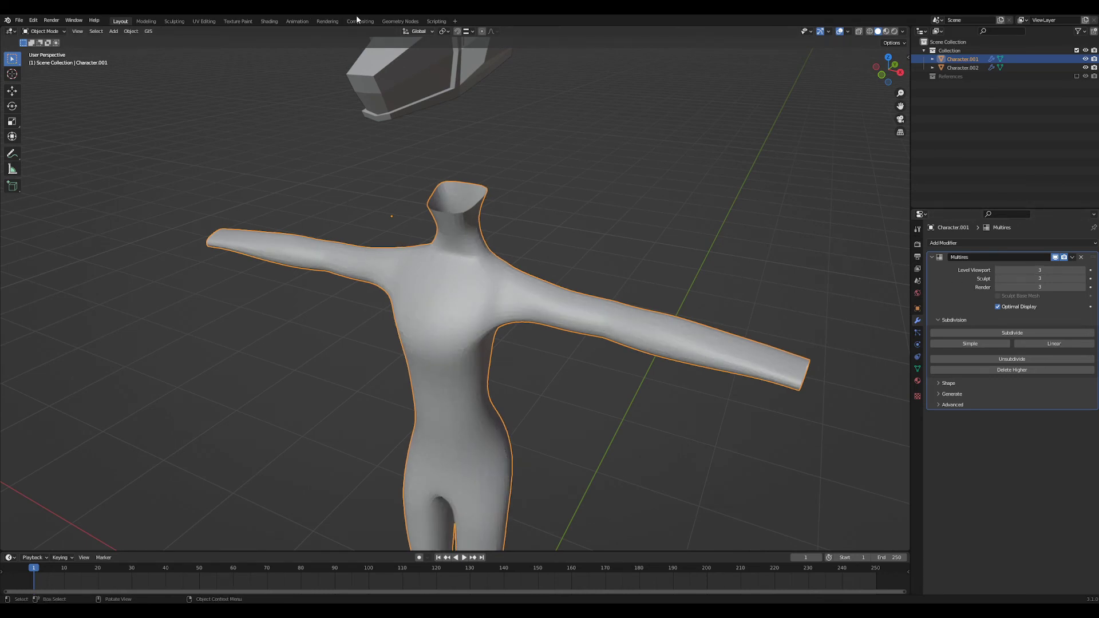
# - Switch to the Sculpting workspace, enable X mirror symmetry for the body, and show its modifier settings
pyautogui.click(174, 21)
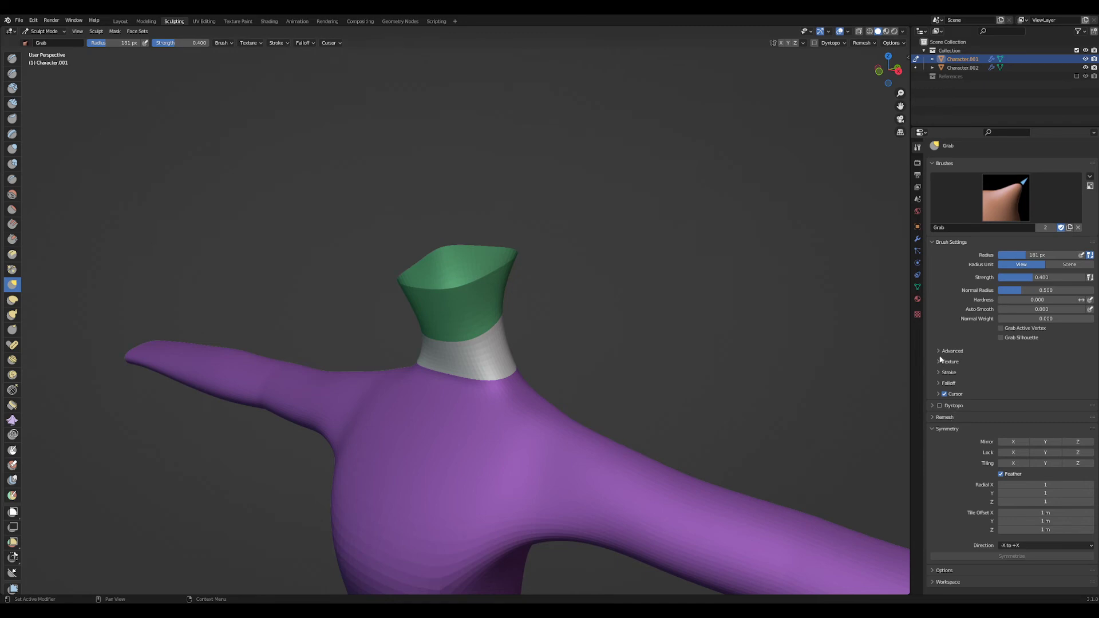
pyautogui.click(1019, 443)
pyautogui.click(917, 239)
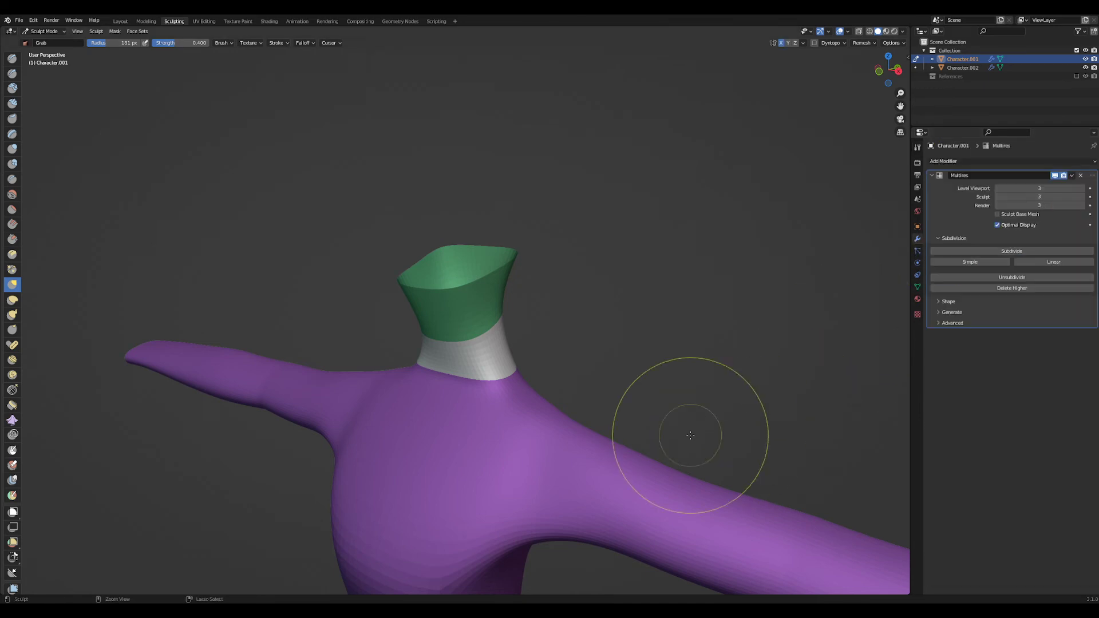
# - Enlarge the Grab brush radius to 333 px and pull the upper neck down and toward the front
pyautogui.keyDown('ctrl'); pyautogui.moveTo(690, 433); pyautogui.dragTo(737, 391, button='middle'); pyautogui.keyUp('ctrl')
pyautogui.keyDown('ctrl'); pyautogui.moveTo(625, 382); pyautogui.dragTo(648, 280, button='middle'); pyautogui.keyUp('ctrl')
pyautogui.moveTo(648, 280)
pyautogui.mouseDown(button='middle')
pyautogui.moveTo(617, 268)
pyautogui.moveTo(641, 286)
pyautogui.moveTo(596, 343)
pyautogui.moveTo(595, 396)
pyautogui.mouseUp(button='middle')
pyautogui.moveTo(595, 395)
pyautogui.mouseDown(button='middle')
pyautogui.moveTo(569, 396)
pyautogui.moveTo(584, 380)
pyautogui.mouseUp(button='middle')
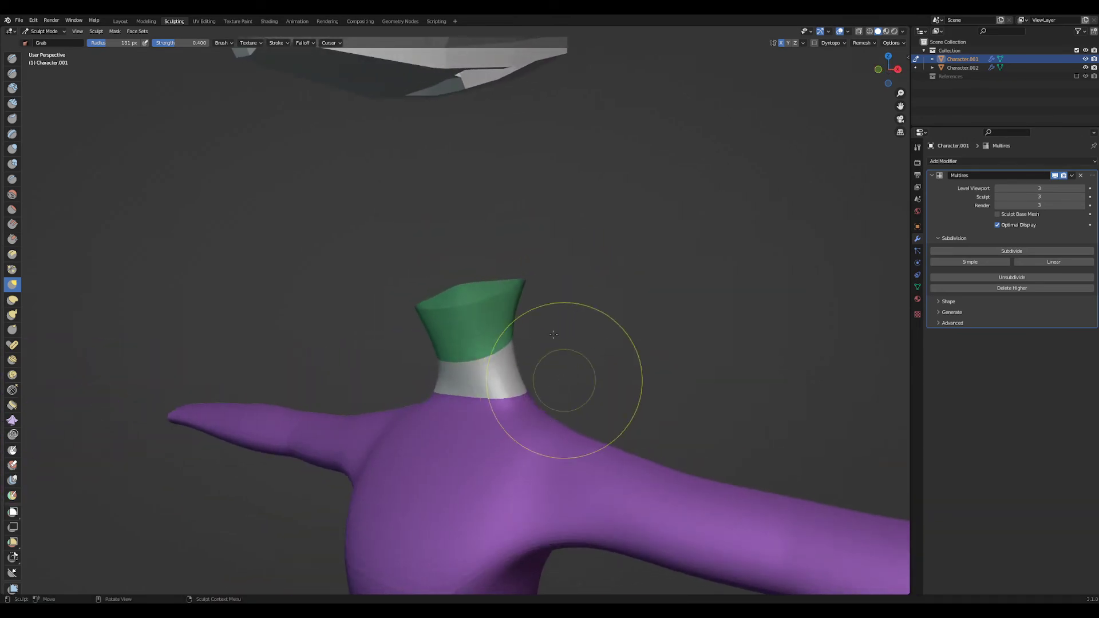
pyautogui.moveTo(450, 372); pyautogui.dragTo(486, 411, button='middle')
pyautogui.press('f')
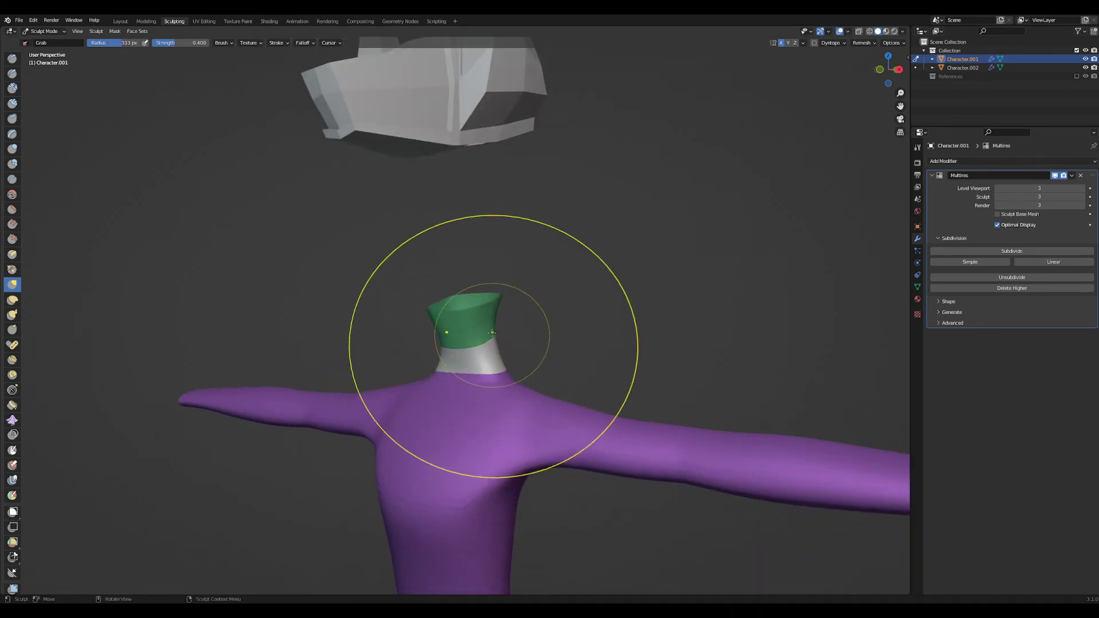
pyautogui.click(459, 313)
pyautogui.moveTo(462, 351); pyautogui.dragTo(490, 315, button='middle')
pyautogui.moveTo(490, 315)
pyautogui.mouseDown()
pyautogui.moveTo(476, 298)
pyautogui.moveTo(471, 341)
pyautogui.mouseUp()
# - Set the Grab brush radius to 200 px, then shorten the neck and widen its base
pyautogui.press('f')
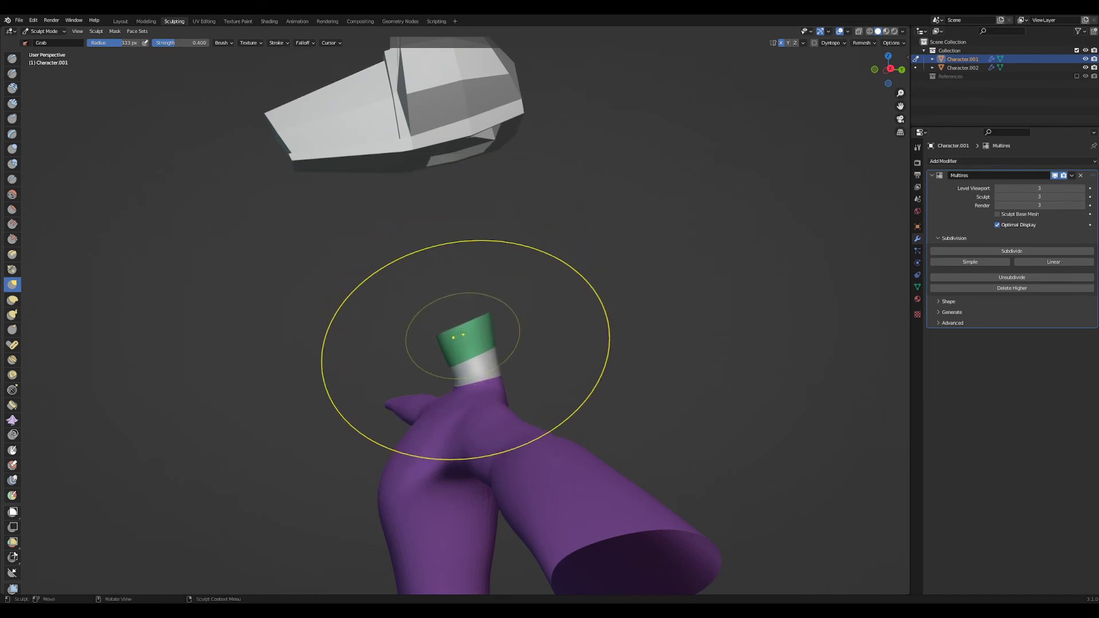
pyautogui.click(472, 365)
pyautogui.moveTo(472, 365)
pyautogui.mouseDown()
pyautogui.moveTo(454, 355)
pyautogui.moveTo(491, 364)
pyautogui.mouseUp()
pyautogui.moveTo(490, 333); pyautogui.dragTo(492, 336)
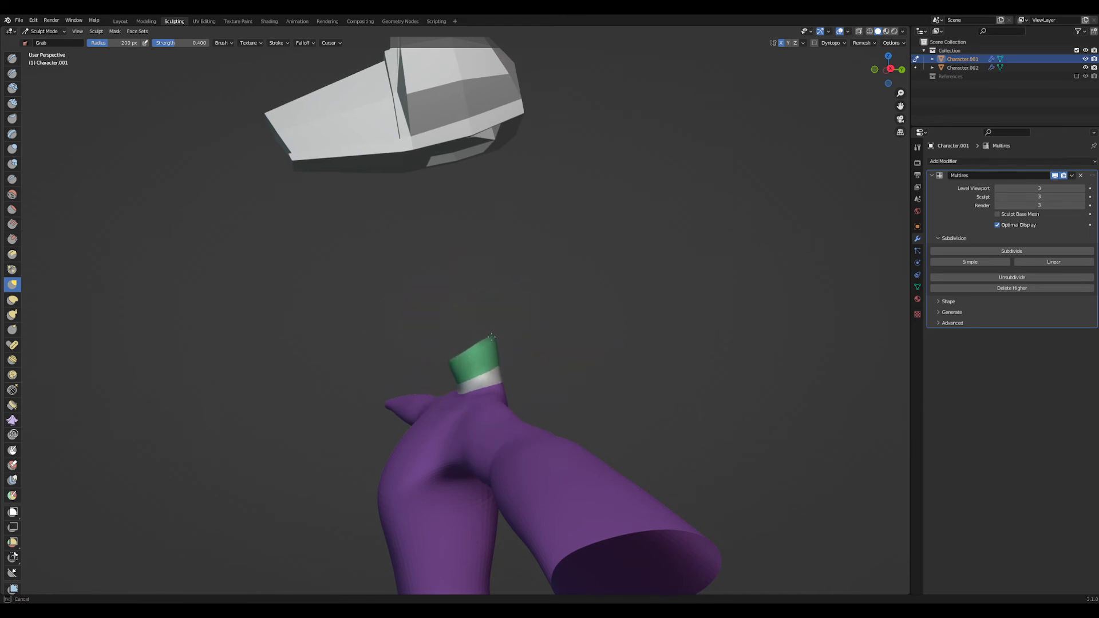
pyautogui.moveTo(489, 368)
pyautogui.mouseDown(button='middle')
pyautogui.moveTo(518, 370)
pyautogui.moveTo(508, 376)
pyautogui.mouseUp(button='middle')
pyautogui.moveTo(503, 377); pyautogui.dragTo(567, 381)
pyautogui.moveTo(574, 382)
pyautogui.mouseDown(button='middle')
pyautogui.moveTo(511, 383)
pyautogui.moveTo(559, 380)
pyautogui.moveTo(540, 338)
pyautogui.moveTo(589, 319)
pyautogui.moveTo(503, 336)
pyautogui.moveTo(633, 355)
pyautogui.mouseUp(button='middle')
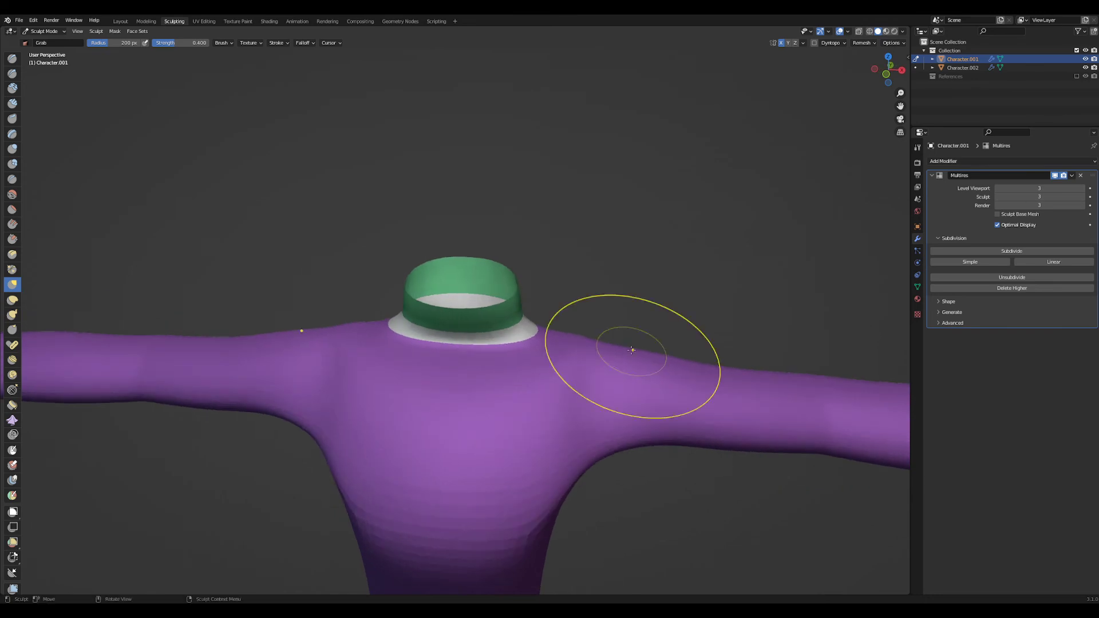
# - Set the Grab brush radius to 140 px, then reshape the neck rim and pull the front of the neck base forward
pyautogui.press('f')
pyautogui.click(487, 289)
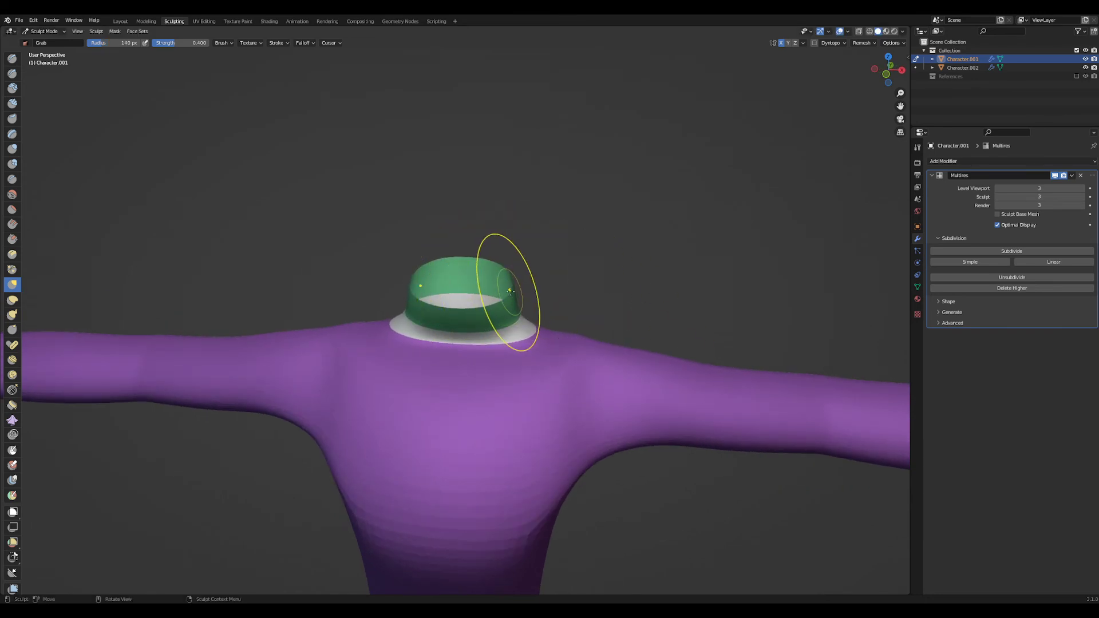
pyautogui.moveTo(487, 289)
pyautogui.mouseDown()
pyautogui.moveTo(501, 297)
pyautogui.moveTo(466, 304)
pyautogui.mouseUp()
pyautogui.moveTo(840, 418); pyautogui.dragTo(733, 418, button='middle')
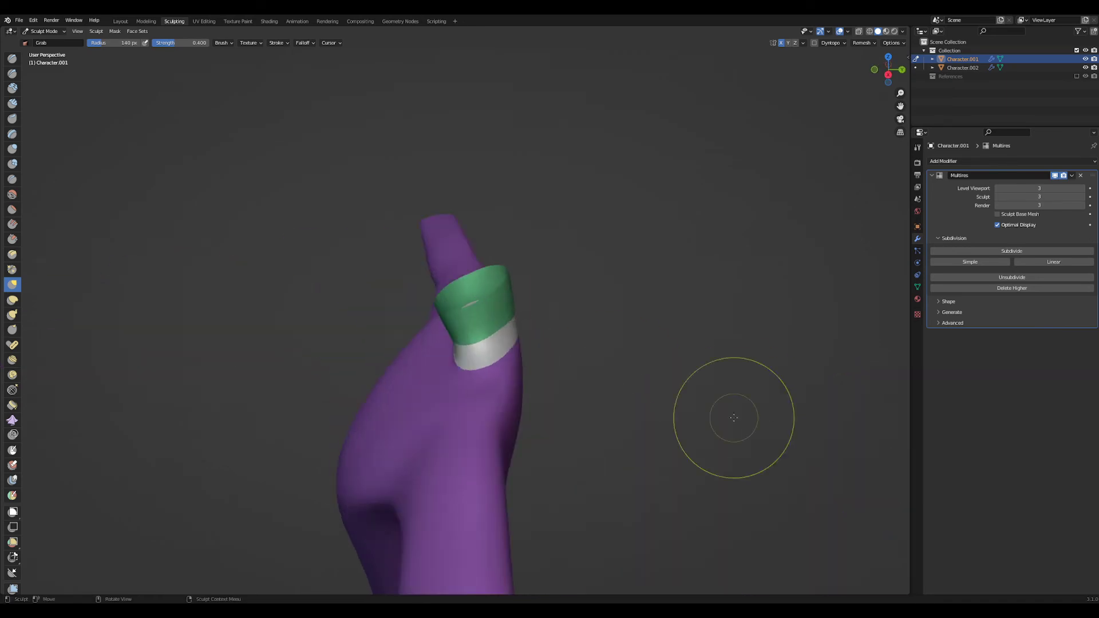
pyautogui.scroll(-3, 710, 423)
pyautogui.moveTo(498, 472)
pyautogui.mouseDown(button='middle')
pyautogui.moveTo(555, 450)
pyautogui.moveTo(572, 385)
pyautogui.moveTo(501, 359)
pyautogui.mouseUp(button='middle')
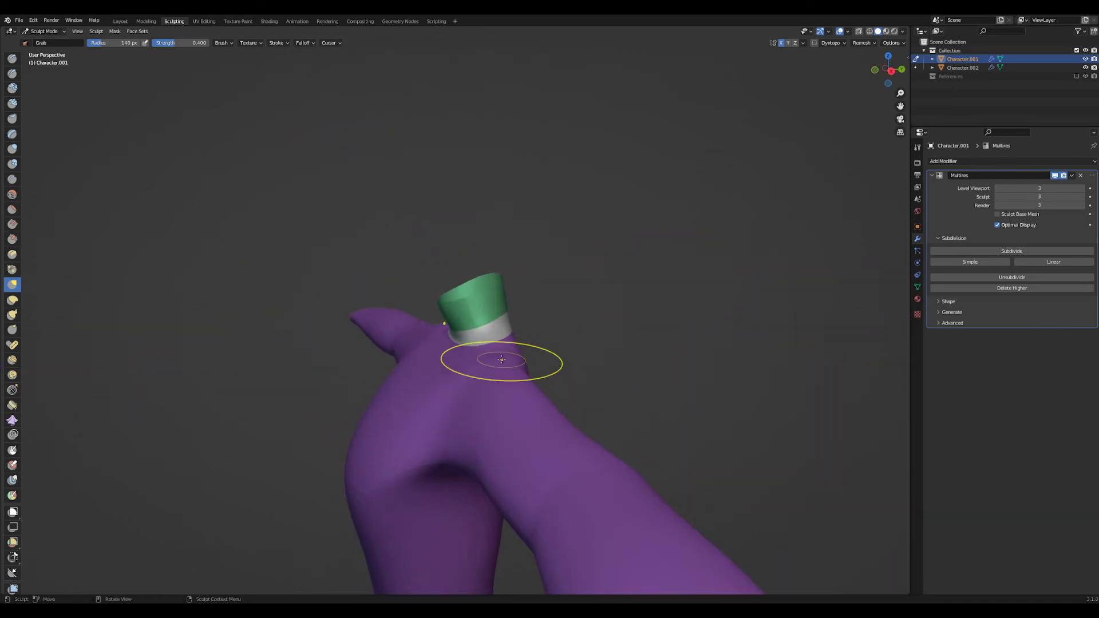
pyautogui.moveTo(464, 345); pyautogui.dragTo(416, 377)
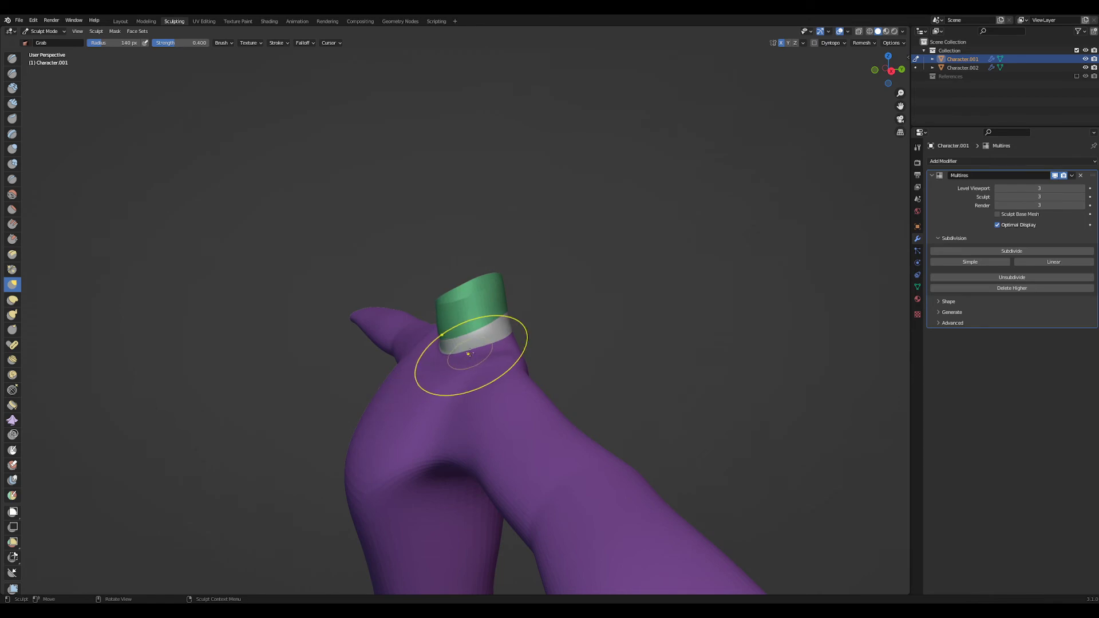
# - Refine the front and sides of the neck base with short Grab strokes from several angles
pyautogui.moveTo(446, 383)
pyautogui.mouseDown(button='middle')
pyautogui.moveTo(504, 361)
pyautogui.moveTo(486, 350)
pyautogui.moveTo(498, 344)
pyautogui.moveTo(511, 368)
pyautogui.moveTo(530, 351)
pyautogui.mouseUp(button='middle')
pyautogui.moveTo(481, 335); pyautogui.dragTo(465, 337)
pyautogui.moveTo(453, 344)
pyautogui.mouseDown(button='middle')
pyautogui.moveTo(513, 353)
pyautogui.moveTo(485, 360)
pyautogui.mouseUp(button='middle')
pyautogui.moveTo(484, 359); pyautogui.dragTo(480, 353)
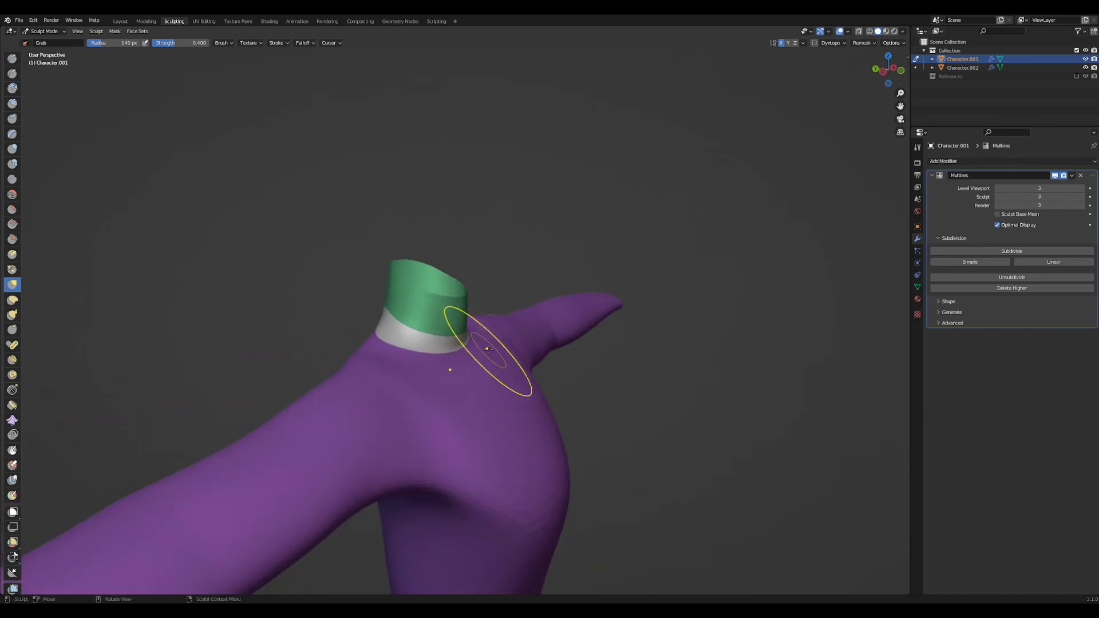
pyautogui.moveTo(449, 369)
pyautogui.mouseDown(button='middle')
pyautogui.moveTo(487, 352)
pyautogui.moveTo(470, 356)
pyautogui.mouseUp(button='middle')
pyautogui.moveTo(462, 362); pyautogui.dragTo(467, 357)
pyautogui.moveTo(468, 358); pyautogui.dragTo(460, 353, button='middle')
pyautogui.moveTo(460, 354)
pyautogui.mouseDown()
pyautogui.moveTo(476, 360)
pyautogui.moveTo(461, 341)
pyautogui.mouseUp()
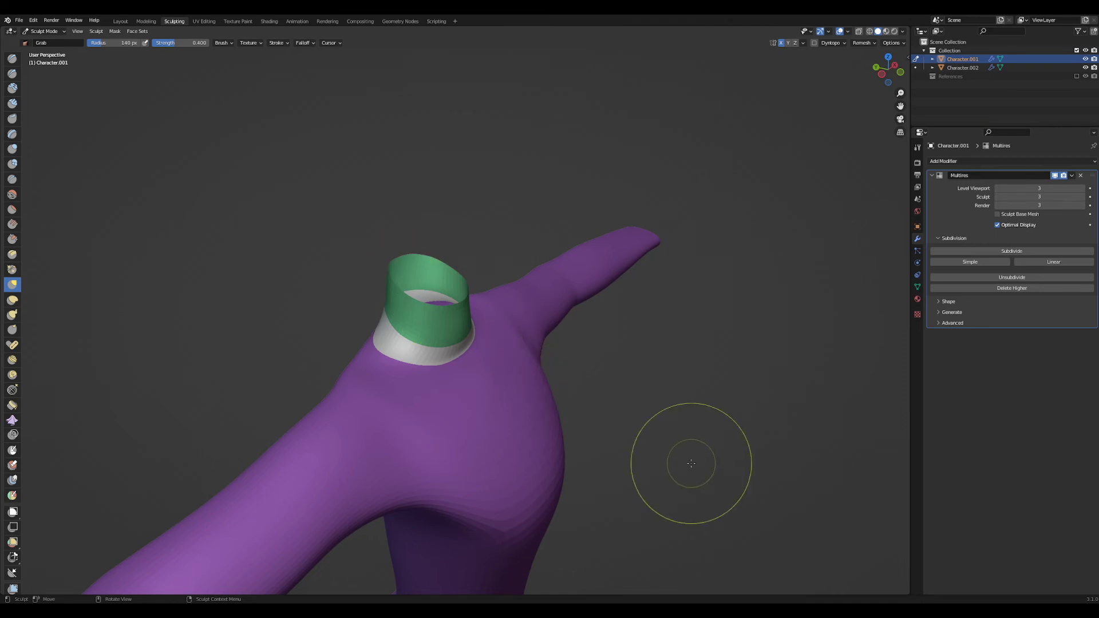
# - Adjust the transition between the neck base and the shoulders with the Grab brush
pyautogui.moveTo(667, 473)
pyautogui.mouseDown(button='middle')
pyautogui.moveTo(618, 455)
pyautogui.moveTo(648, 452)
pyautogui.mouseUp(button='middle')
pyautogui.moveTo(536, 372); pyautogui.dragTo(515, 373)
pyautogui.moveTo(525, 372); pyautogui.dragTo(476, 364, button='middle')
pyautogui.moveTo(494, 347); pyautogui.dragTo(499, 342)
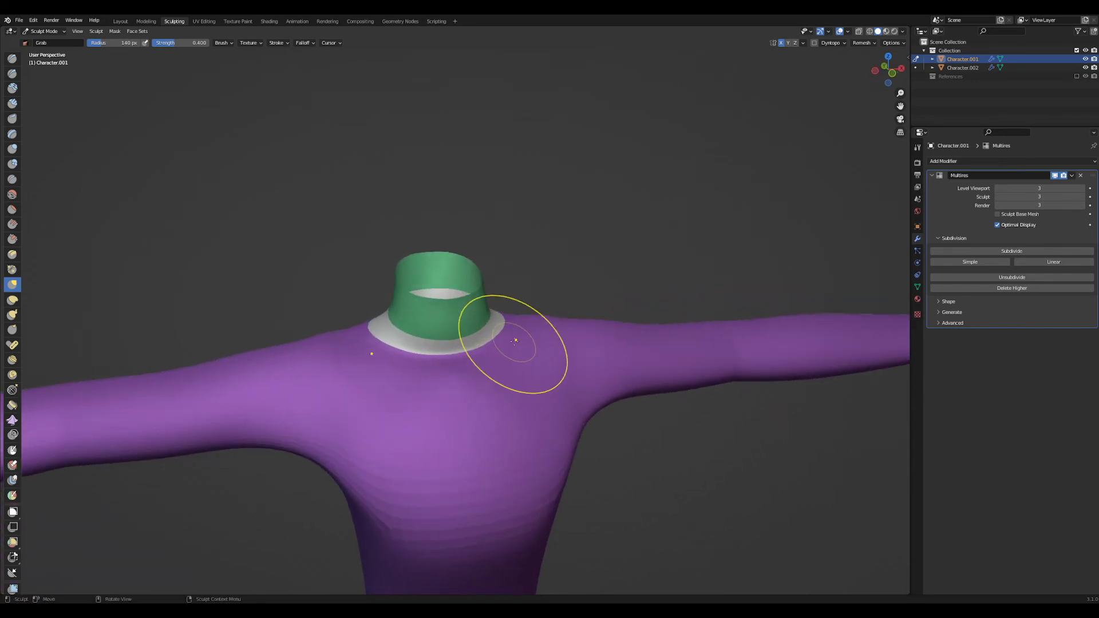
pyautogui.moveTo(515, 341); pyautogui.dragTo(871, 356, button='middle')
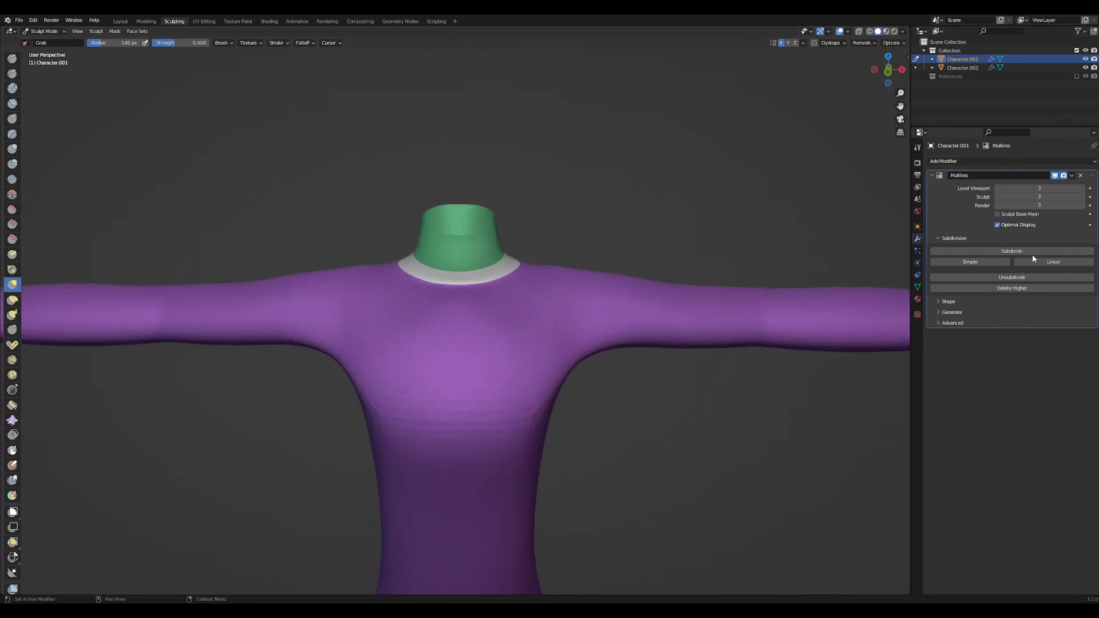
# - Step the Multires viewport level down to 0 and back to 3, and remove the Multires modifier from the body
pyautogui.click(996, 188)
pyautogui.click(997, 188)
pyautogui.click(997, 188)
pyautogui.click(1040, 188)
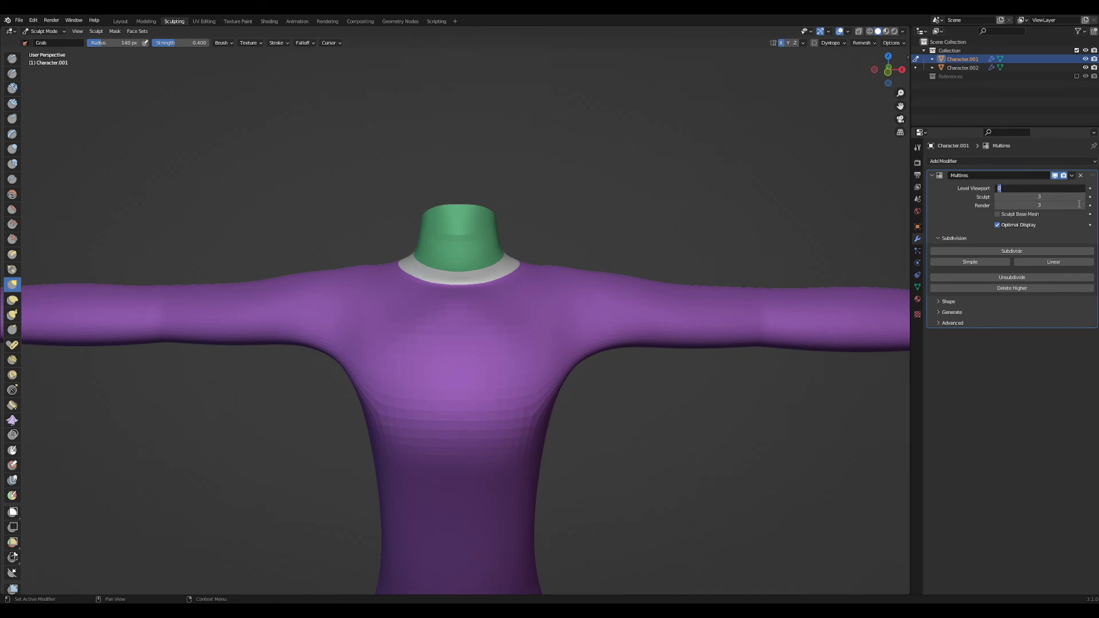
pyautogui.click(1080, 204)
pyautogui.click(1082, 189)
pyautogui.click(1082, 189)
pyautogui.click(1082, 188)
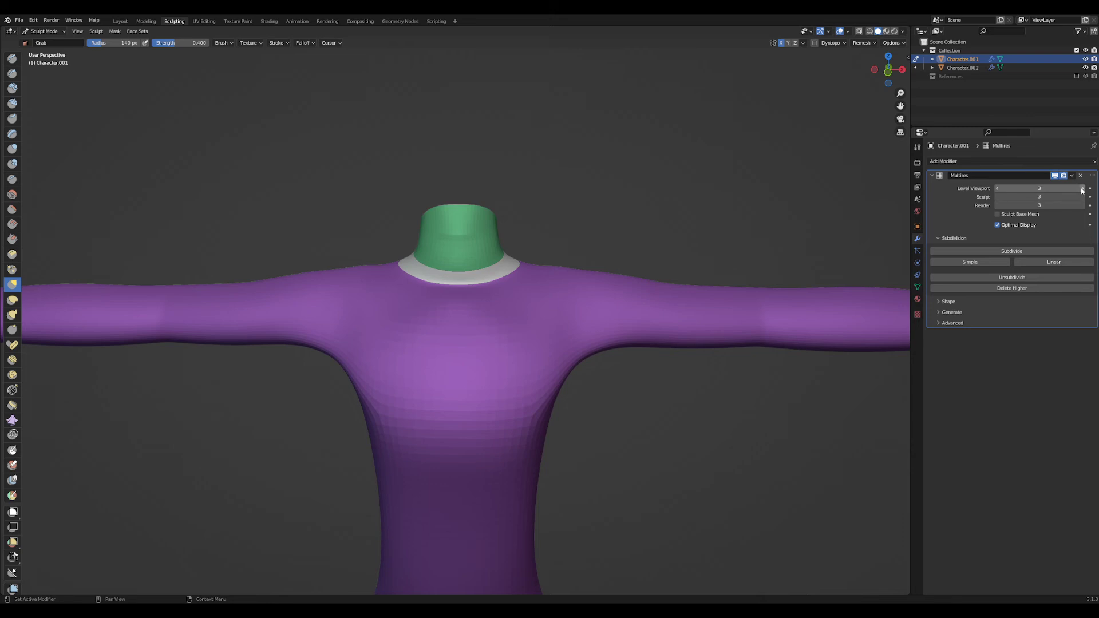
pyautogui.click(1081, 176)
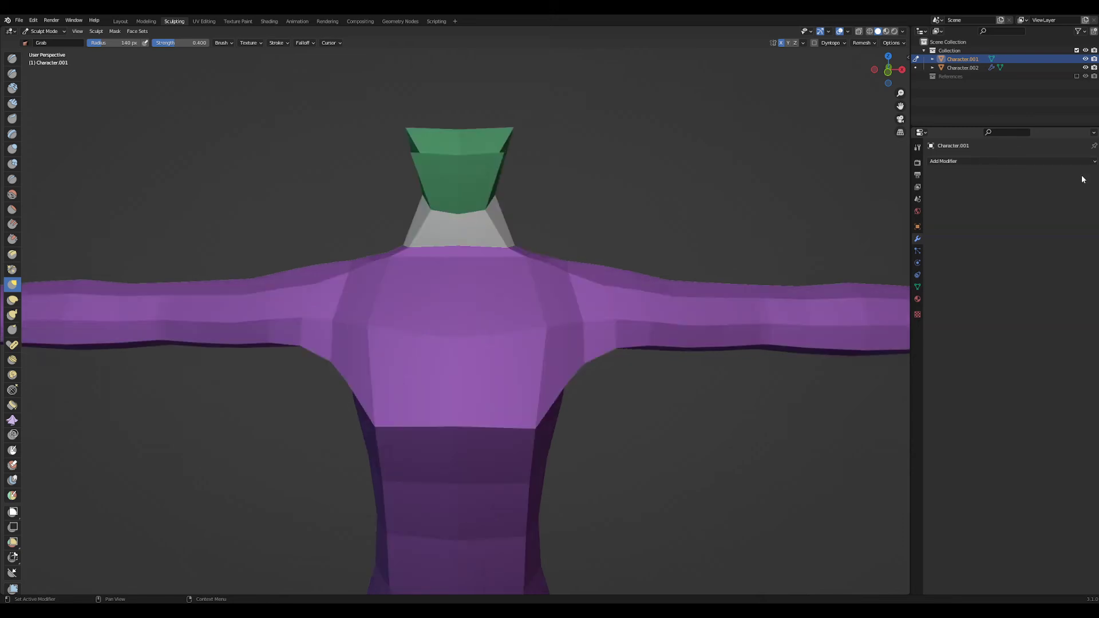
pyautogui.moveTo(694, 334); pyautogui.dragTo(630, 364, button='middle')
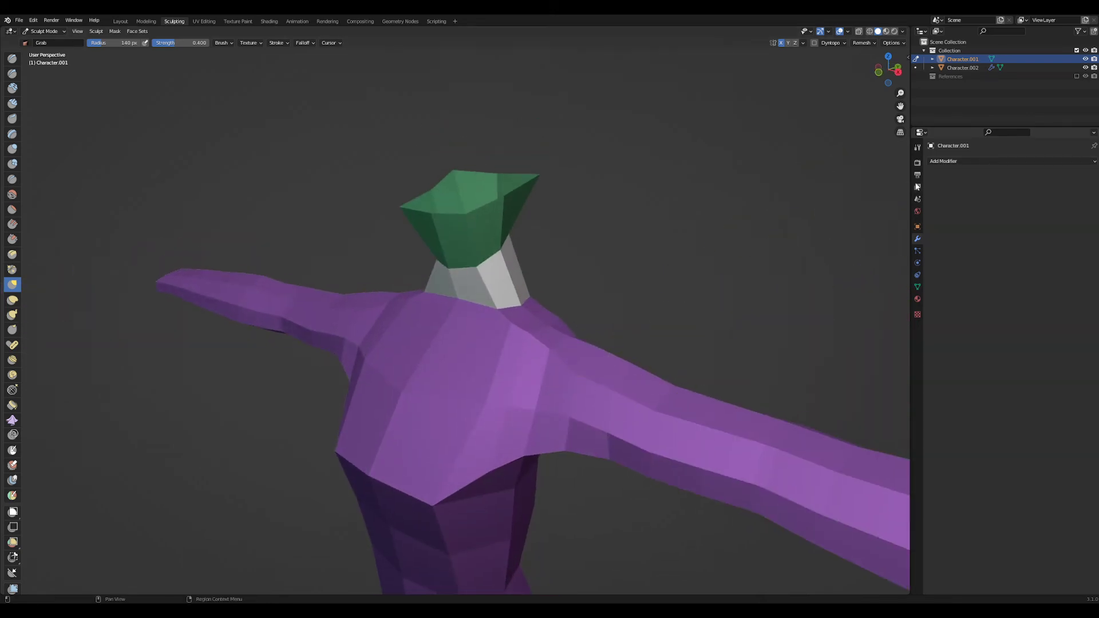
# - Try a voxel remesh of the body with a 0.1 m voxel size
pyautogui.click(917, 147)
pyautogui.moveTo(781, 417)
pyautogui.mouseDown(button='middle')
pyautogui.moveTo(731, 363)
pyautogui.moveTo(798, 363)
pyautogui.mouseUp(button='middle')
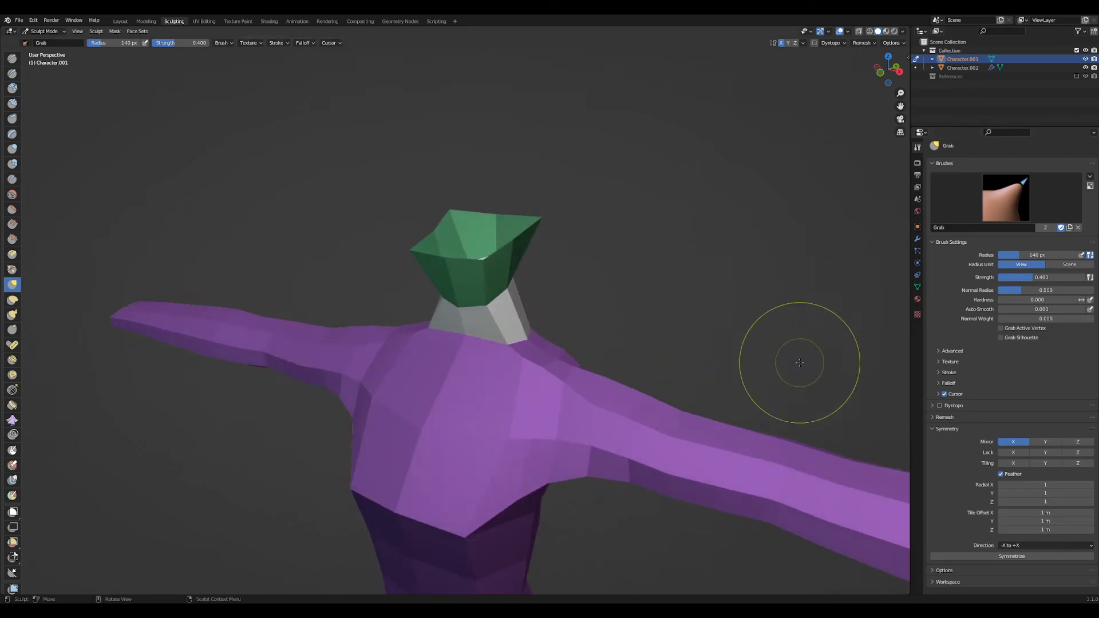
pyautogui.click(946, 417)
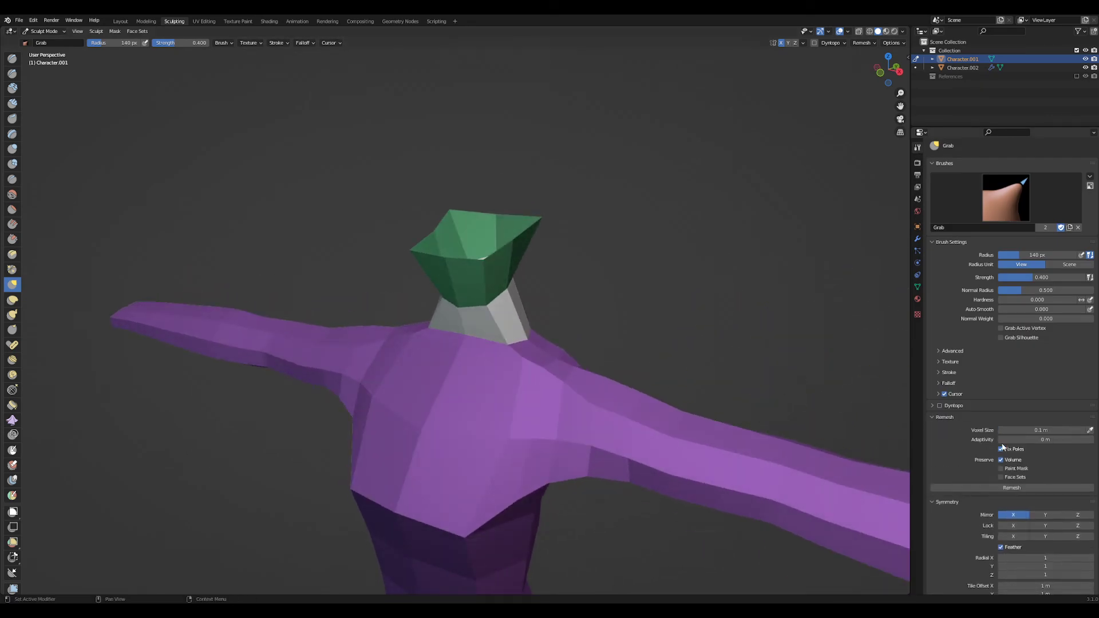
pyautogui.click(1011, 488)
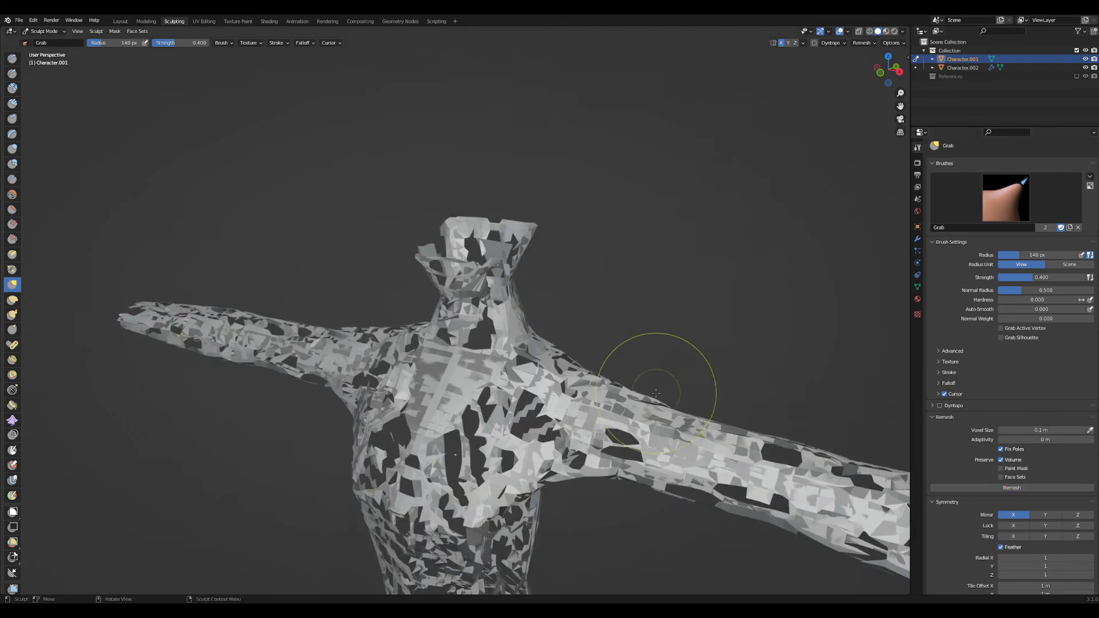
pyautogui.moveTo(656, 393); pyautogui.dragTo(687, 368, button='middle')
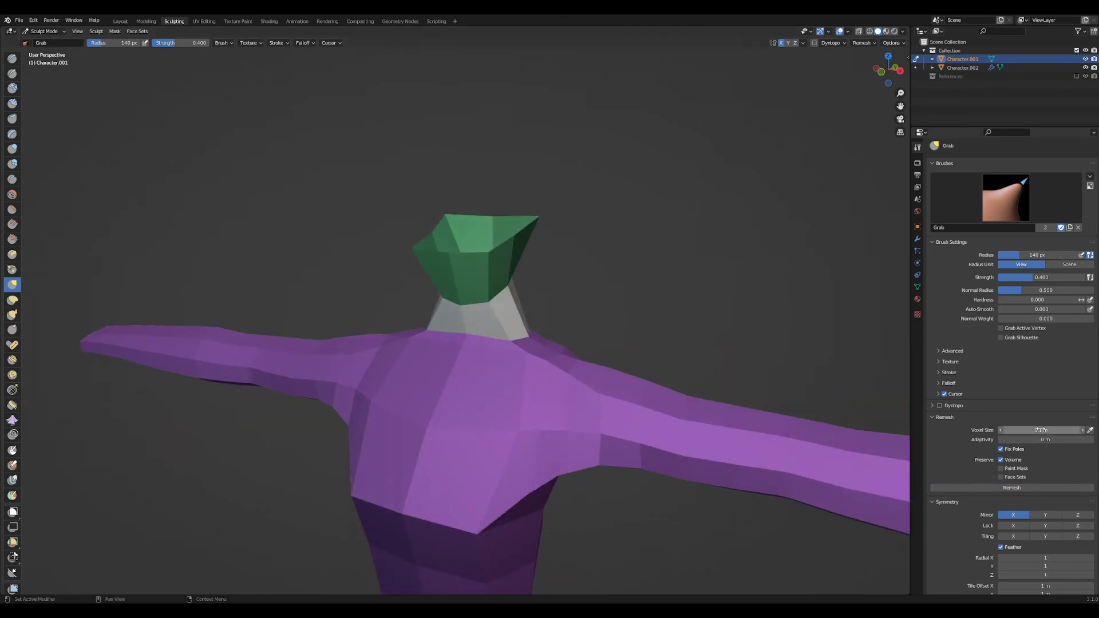
# - Set the body's Remesh voxel size to 0.01 m
pyautogui.doubleClick(1042, 430)
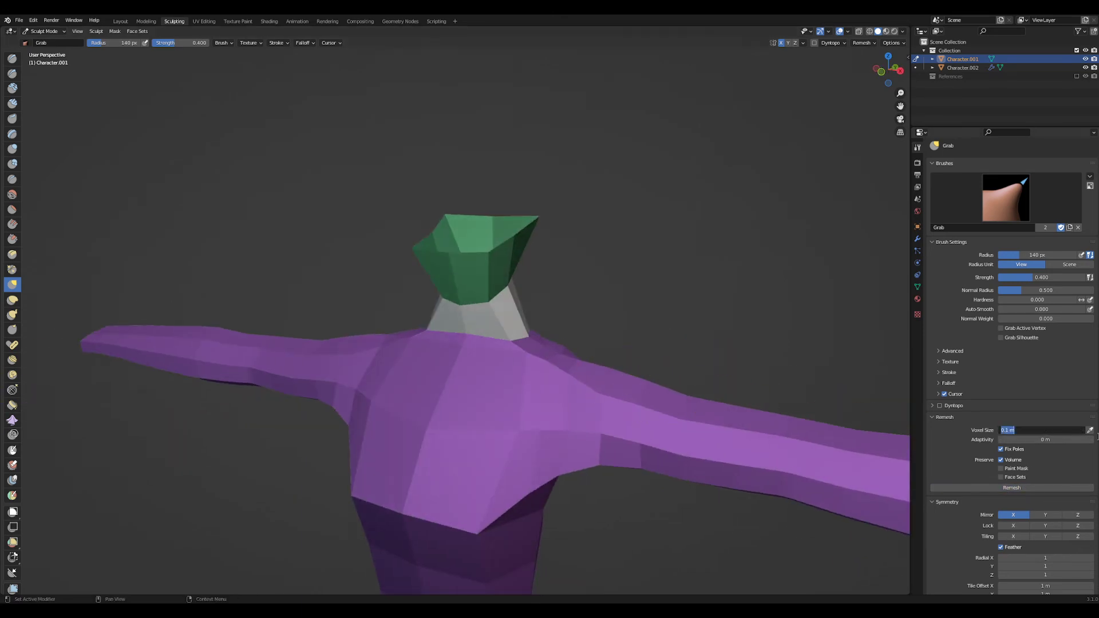
pyautogui.write('0.01')
pyautogui.press('Return')
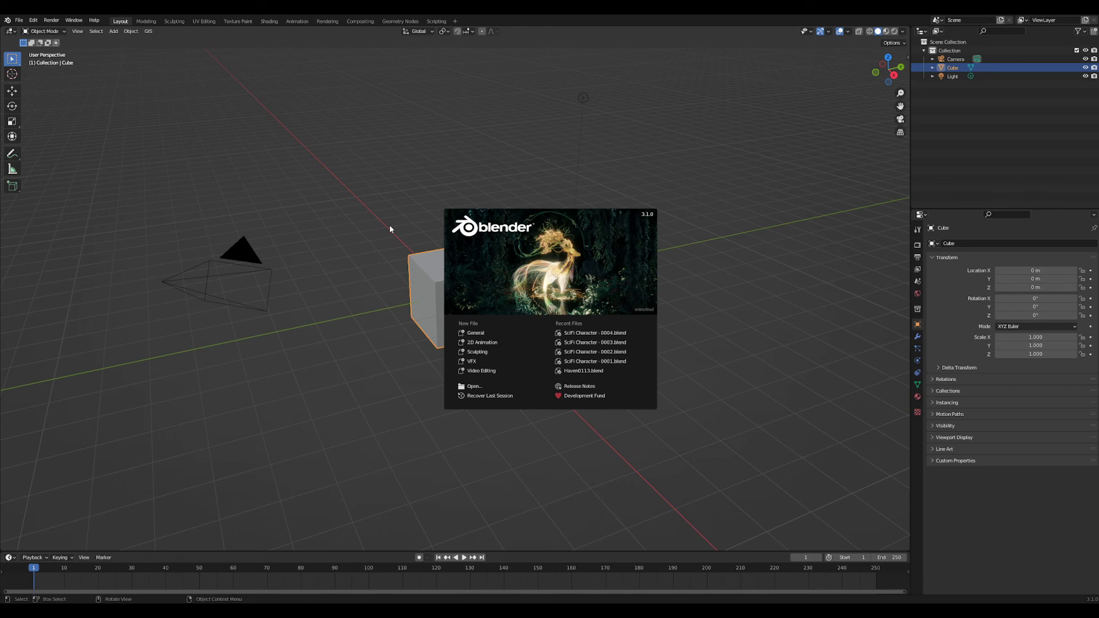
# - Examine the gap between the detached head and the open top of the neck from the front and sides
pyautogui.click(345, 327)
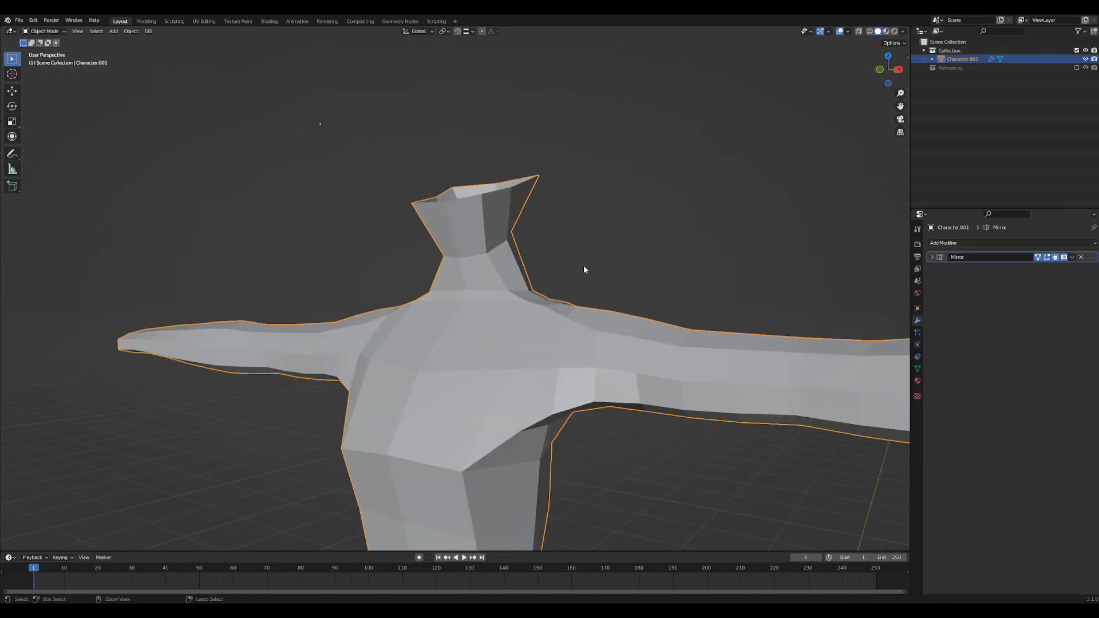
pyautogui.keyDown('ctrl'); pyautogui.moveTo(583, 266); pyautogui.dragTo(564, 366, button='middle'); pyautogui.keyUp('ctrl')
pyautogui.moveTo(564, 367); pyautogui.dragTo(533, 369, button='middle')
pyautogui.keyDown('shift'); pyautogui.moveTo(533, 286); pyautogui.dragTo(499, 434, button='middle'); pyautogui.keyUp('shift')
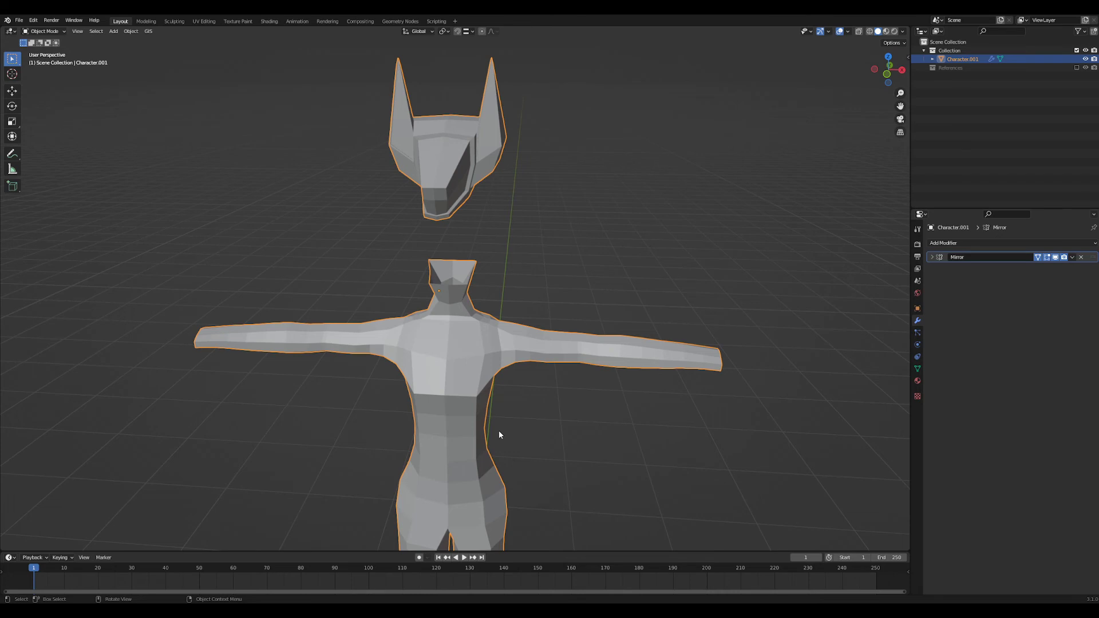
pyautogui.moveTo(534, 365); pyautogui.dragTo(503, 382, button='middle')
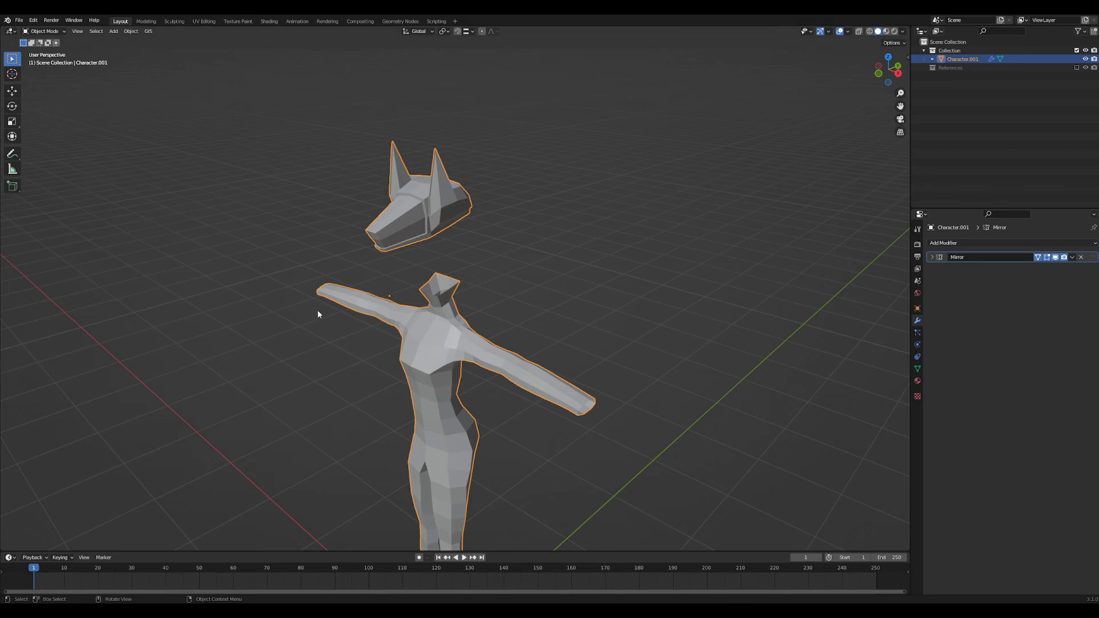
pyautogui.scroll(-1, 508, 326)
pyautogui.moveTo(488, 429); pyautogui.dragTo(507, 375, button='middle')
pyautogui.scroll(4, 550, 336)
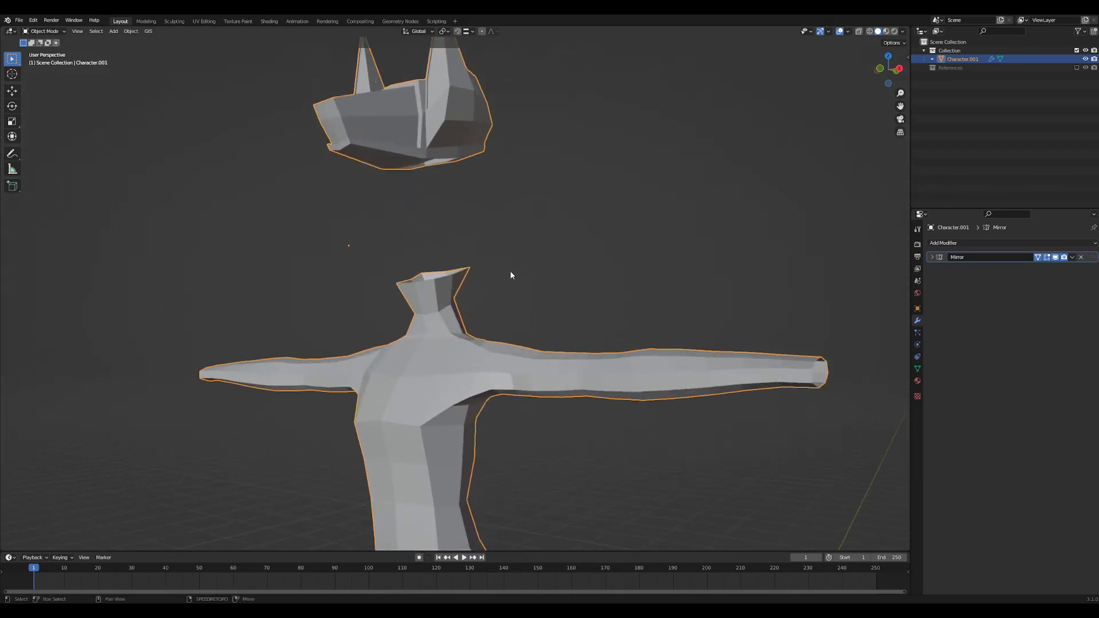
pyautogui.scroll(-5, 511, 275)
pyautogui.moveTo(541, 298); pyautogui.dragTo(500, 379, button='middle')
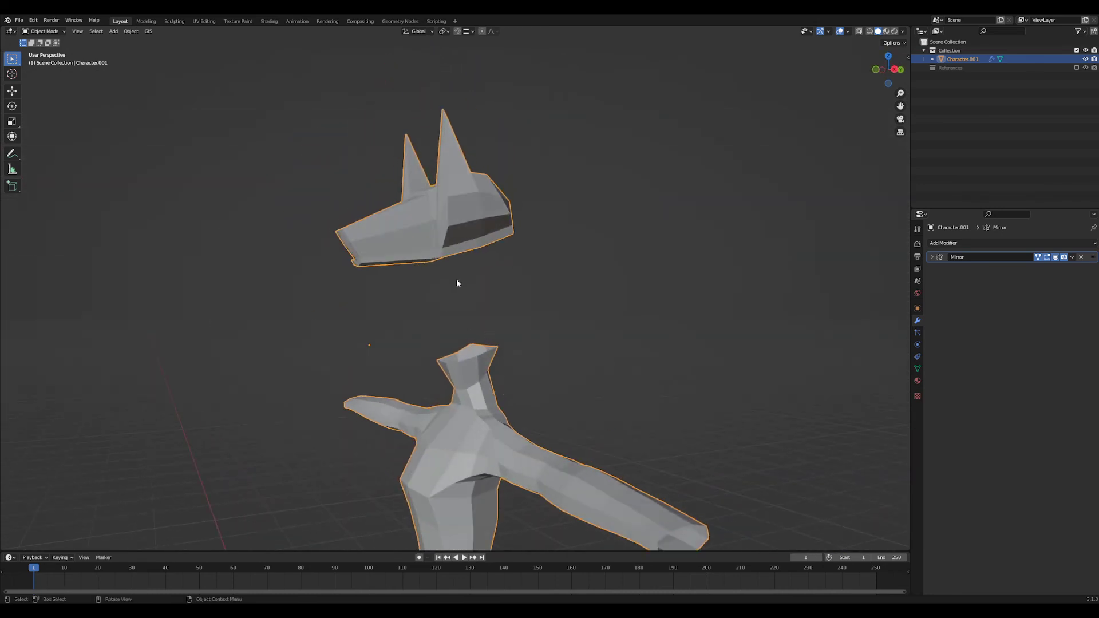
# - Lower the head along the Z axis in two moves until its underside meets the top of the neck
pyautogui.press('Tab')
pyautogui.press('g')
pyautogui.press('z')
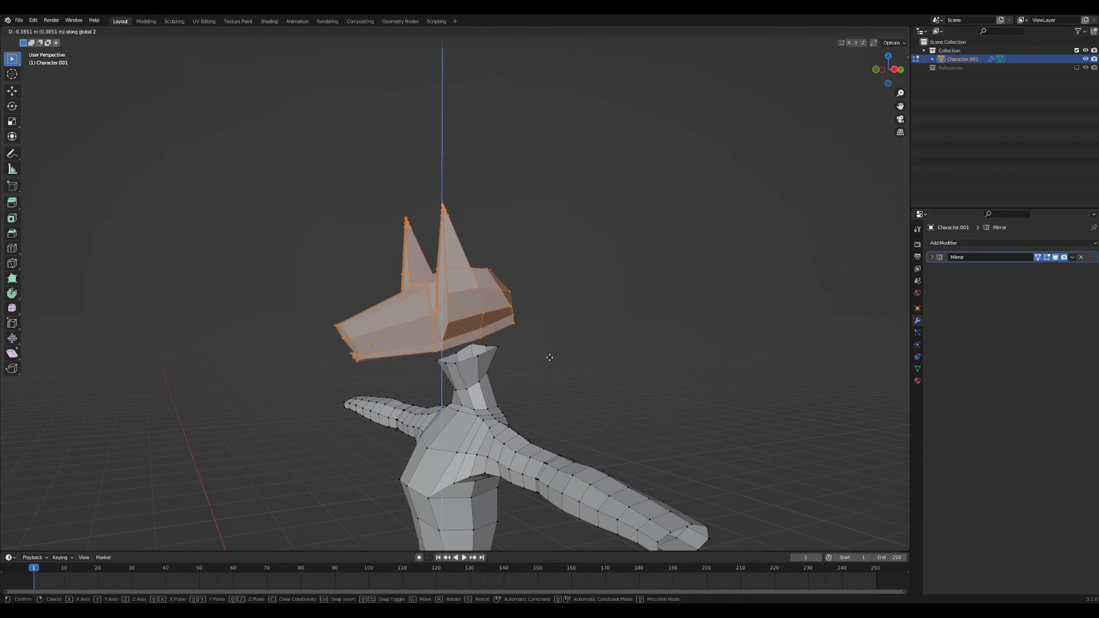
pyautogui.click(565, 368)
pyautogui.scroll(6, 565, 368)
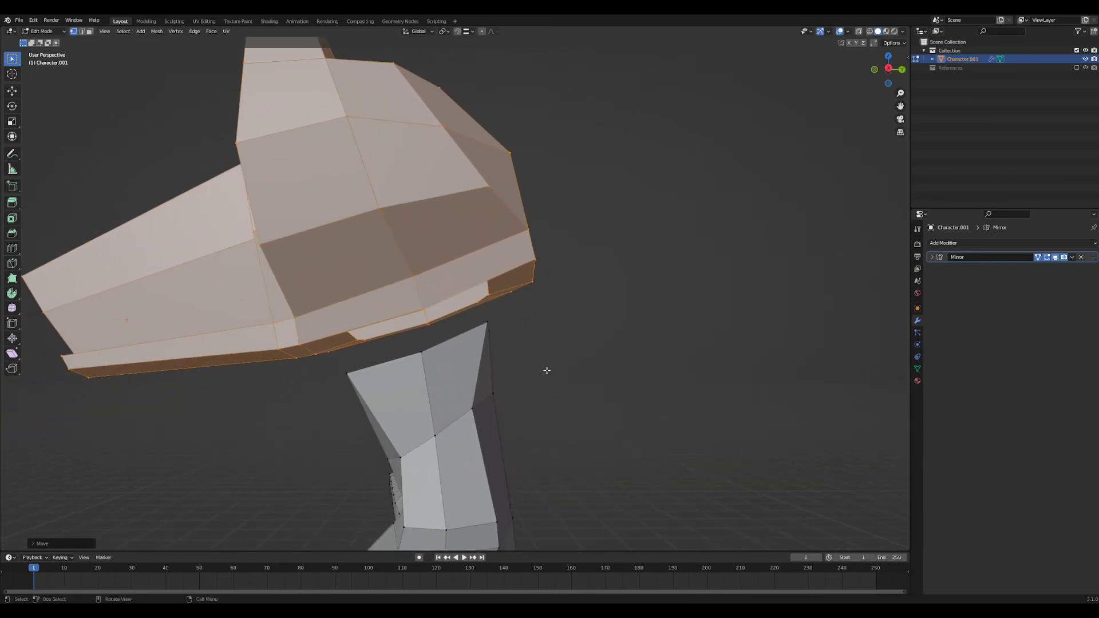
pyautogui.press('g')
pyautogui.press('z')
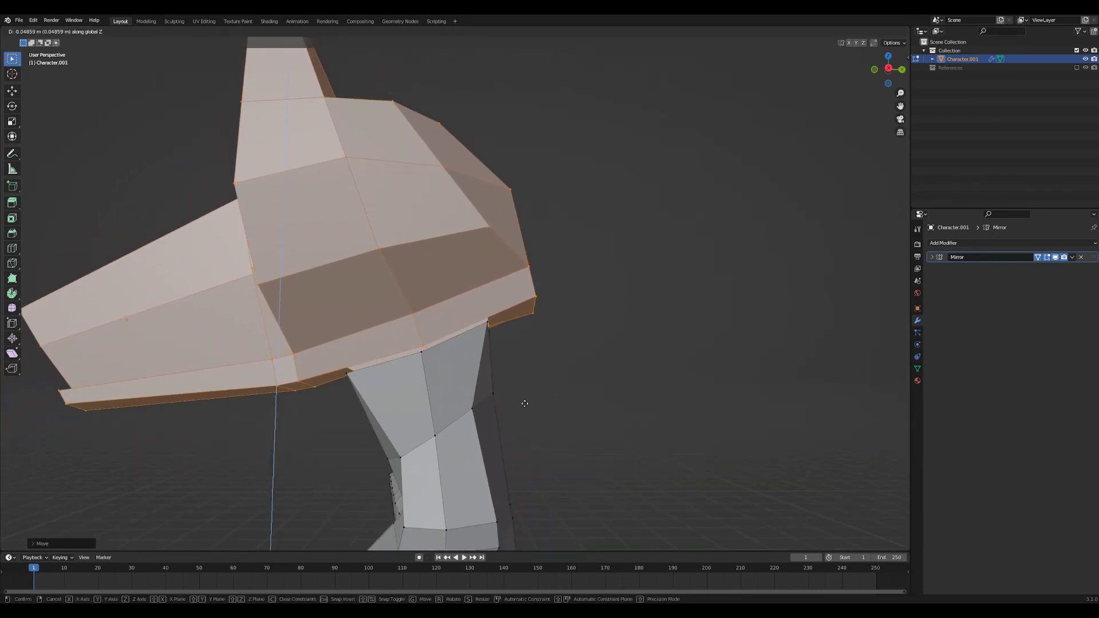
pyautogui.click(523, 405)
# - Merge the middle vertices at the back of the neck and head seam with Collapse
pyautogui.scroll(-3, 524, 406)
pyautogui.moveTo(559, 381); pyautogui.dragTo(611, 390, button='middle')
pyautogui.scroll(2, 397, 375)
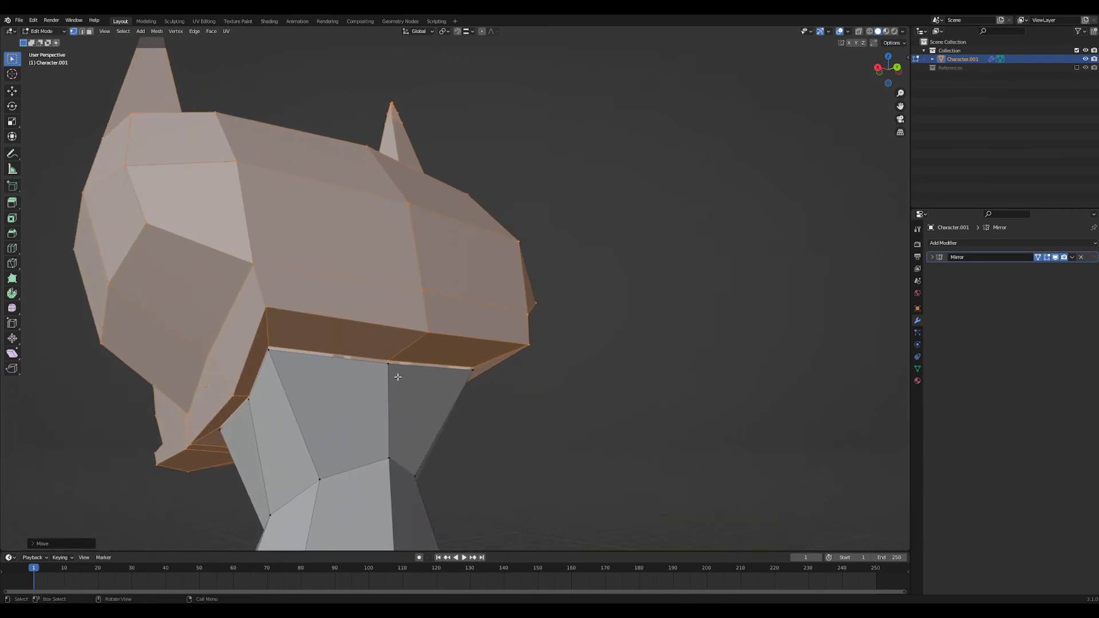
pyautogui.click(388, 361)
pyautogui.press('m')
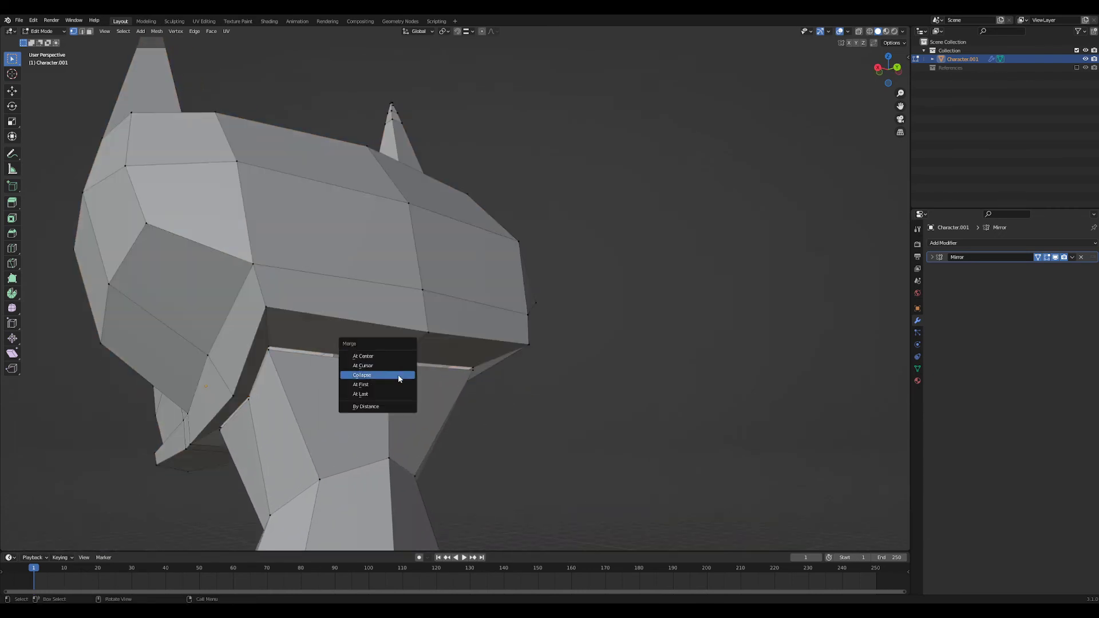
pyautogui.click(397, 374)
# - Merge the rear corner and side vertices of the neck's top edge with the matching head vertices
pyautogui.moveTo(599, 385); pyautogui.dragTo(310, 392, button='middle')
pyautogui.press('m')
pyautogui.click(358, 364)
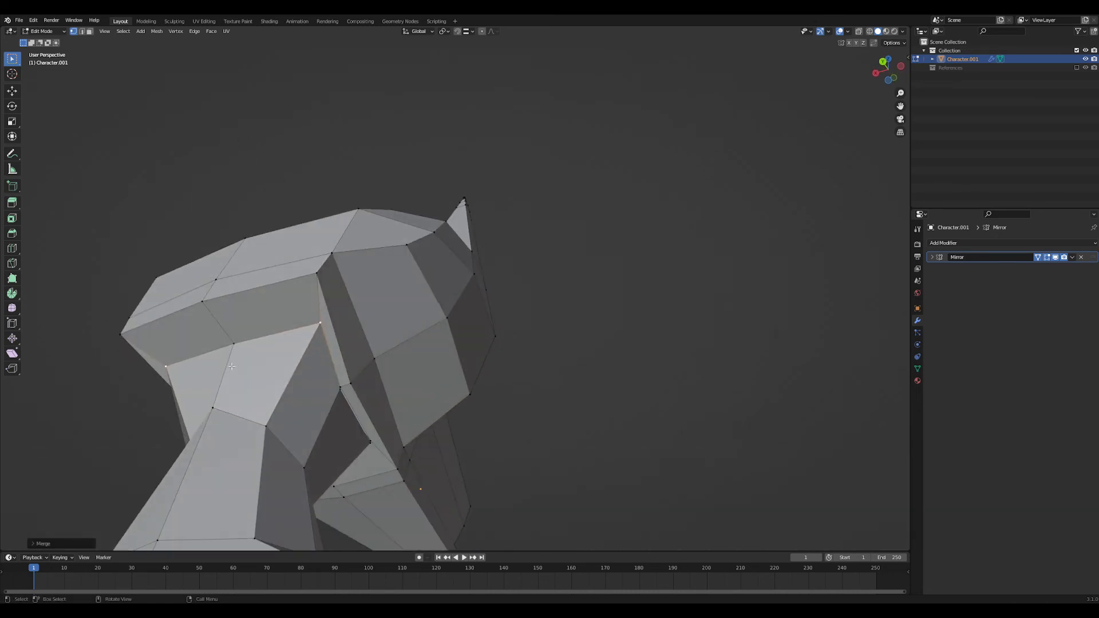
pyautogui.click(341, 384)
pyautogui.press('m')
pyautogui.click(342, 383)
# - Merge the remaining vertices under the jaw to close the seam between the neck and head
pyautogui.moveTo(398, 429); pyautogui.dragTo(405, 486, button='middle')
pyautogui.click(386, 430)
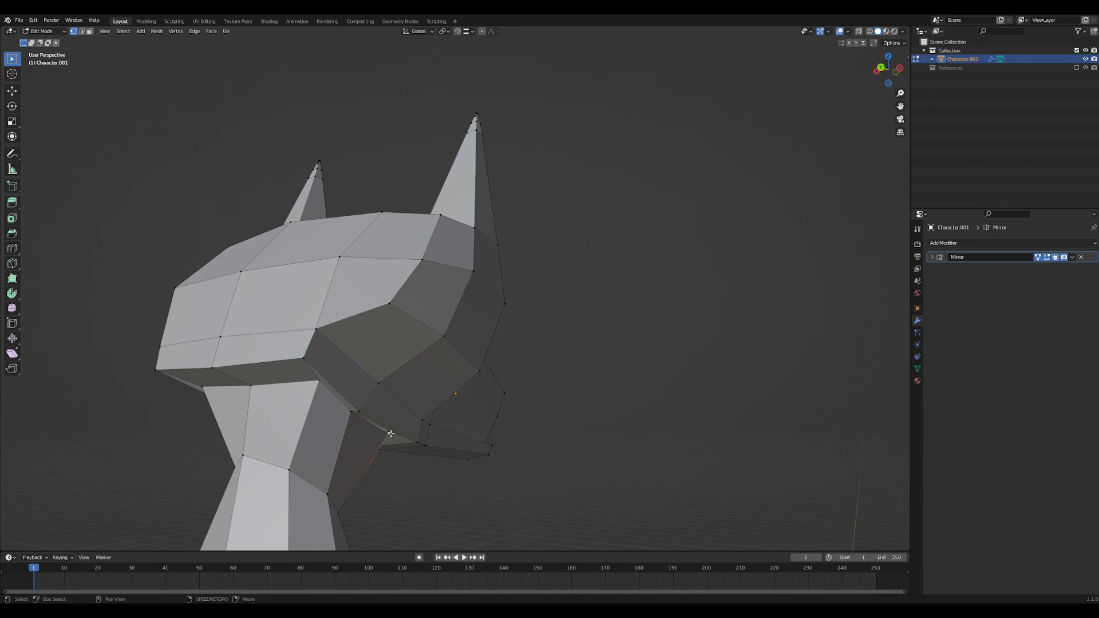
pyautogui.moveTo(388, 437); pyautogui.dragTo(486, 441, button='middle')
pyautogui.press('m')
pyautogui.click(411, 444)
pyautogui.click(405, 414)
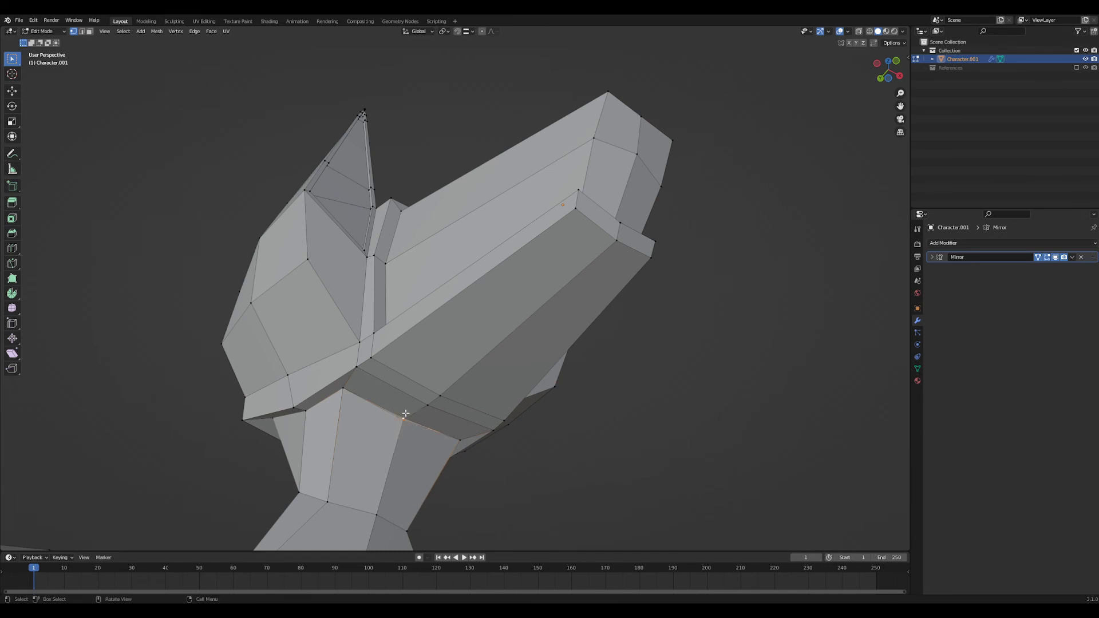
pyautogui.press('m')
pyautogui.click(405, 413)
pyautogui.moveTo(405, 415); pyautogui.dragTo(498, 465, button='middle')
pyautogui.press('Tab')
# - Adjust the height of the two edge loops around the top of the foot along the Z axis
pyautogui.scroll(-4, 535, 465)
pyautogui.keyDown('shift'); pyautogui.moveTo(498, 465); pyautogui.dragTo(519, 320, button='middle'); pyautogui.keyUp('shift')
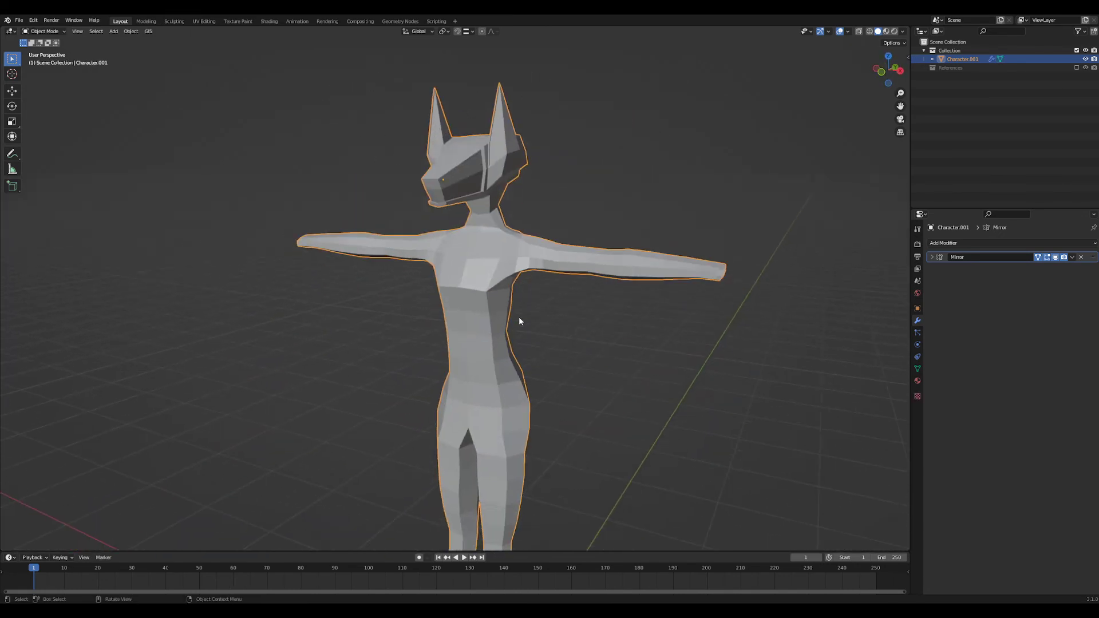
pyautogui.scroll(-3, 519, 317)
pyautogui.moveTo(498, 385); pyautogui.dragTo(549, 491, button='middle')
pyautogui.scroll(3, 445, 387)
pyautogui.press('Tab')
pyautogui.scroll(3, 493, 442)
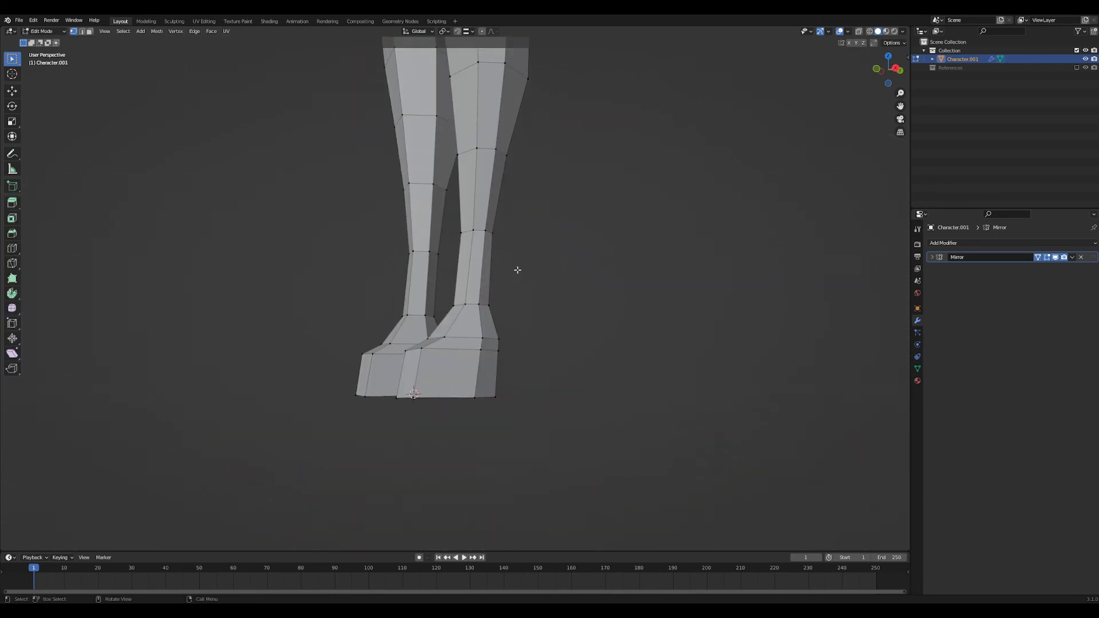
pyautogui.keyDown('alt'); pyautogui.click(467, 337); pyautogui.keyUp('alt')
pyautogui.keyDown('alt'); pyautogui.keyDown('shift'); pyautogui.click(473, 350); pyautogui.keyUp('shift'); pyautogui.keyUp('alt')
pyautogui.press('g')
pyautogui.press('z')
pyautogui.moveTo(552, 328); pyautogui.dragTo(583, 357, button='middle')
pyautogui.click(535, 356)
pyautogui.press('Tab')
# - Shift the outer edge of the upper foot, just below the ankle, inward along the X axis
pyautogui.scroll(-5, 582, 357)
pyautogui.scroll(6, 540, 377)
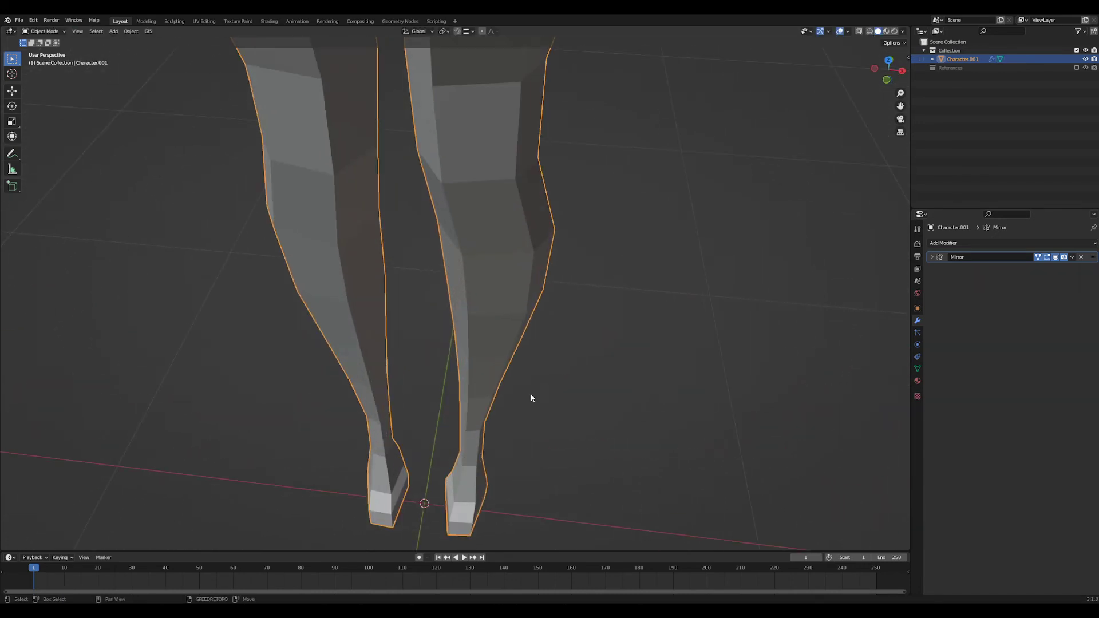
pyautogui.press('Tab')
pyautogui.moveTo(493, 429); pyautogui.dragTo(638, 326, button='middle')
pyautogui.click(523, 265)
pyautogui.press('g')
pyautogui.press('x')
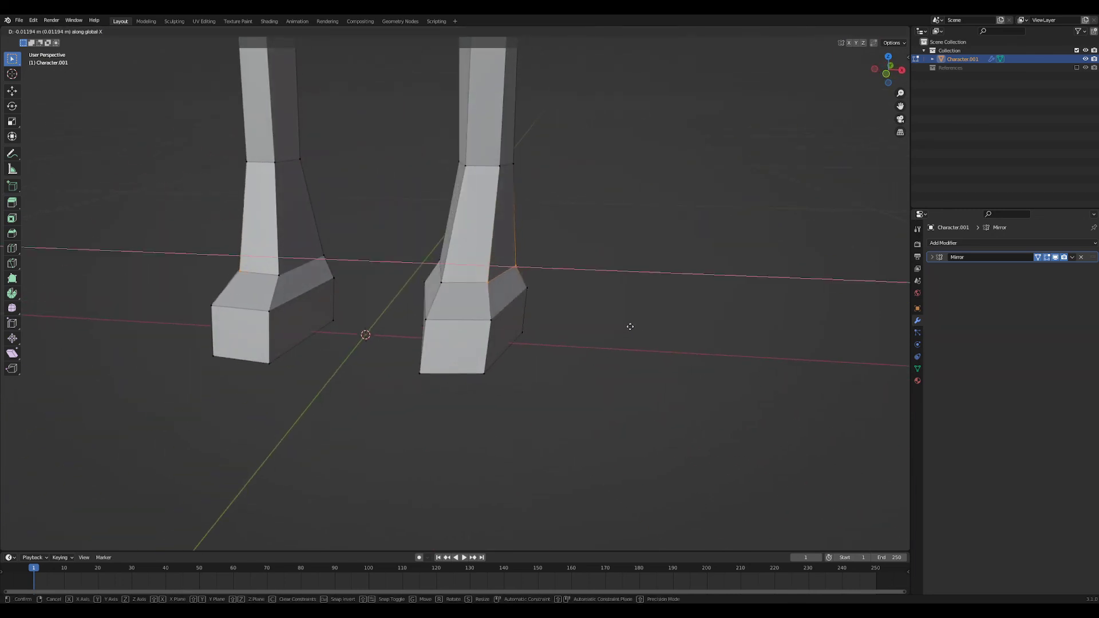
pyautogui.click(643, 277)
# - Adjust the position of the same upper foot edge along the Y axis
pyautogui.moveTo(643, 277); pyautogui.dragTo(724, 373, button='middle')
pyautogui.press('g')
pyautogui.press('y')
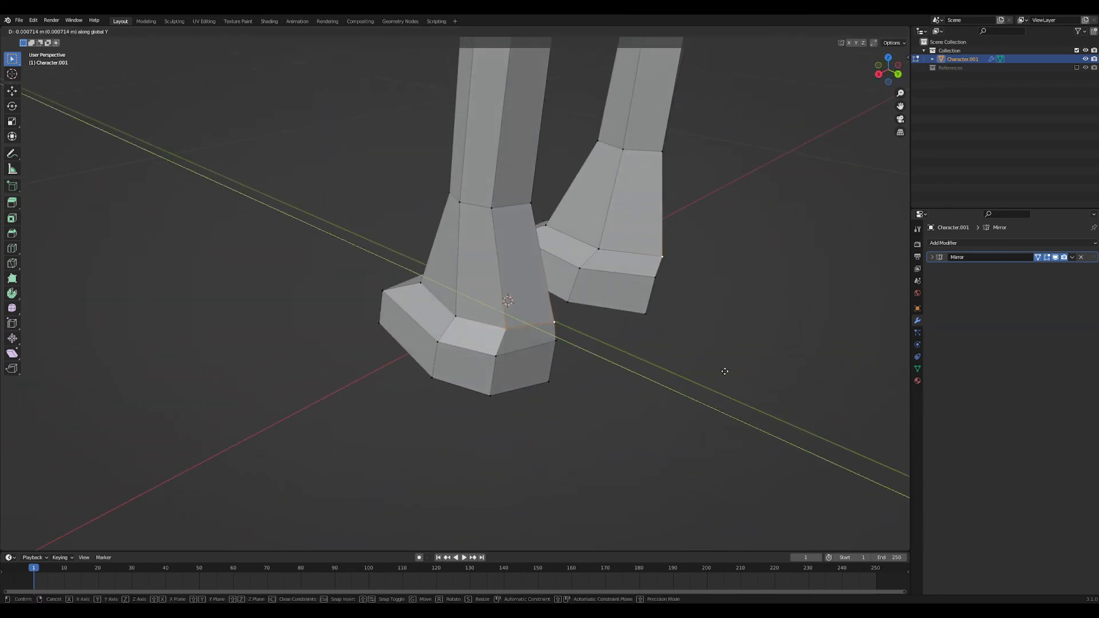
pyautogui.click(712, 376)
# - Select the face loop around the sides of the foot and shift it slightly along the X axis
pyautogui.moveTo(714, 380); pyautogui.dragTo(611, 304, button='middle')
pyautogui.press('3')
pyautogui.click(505, 289)
pyautogui.keyDown('alt'); pyautogui.click(505, 288); pyautogui.keyUp('alt')
pyautogui.press('g')
pyautogui.press('x')
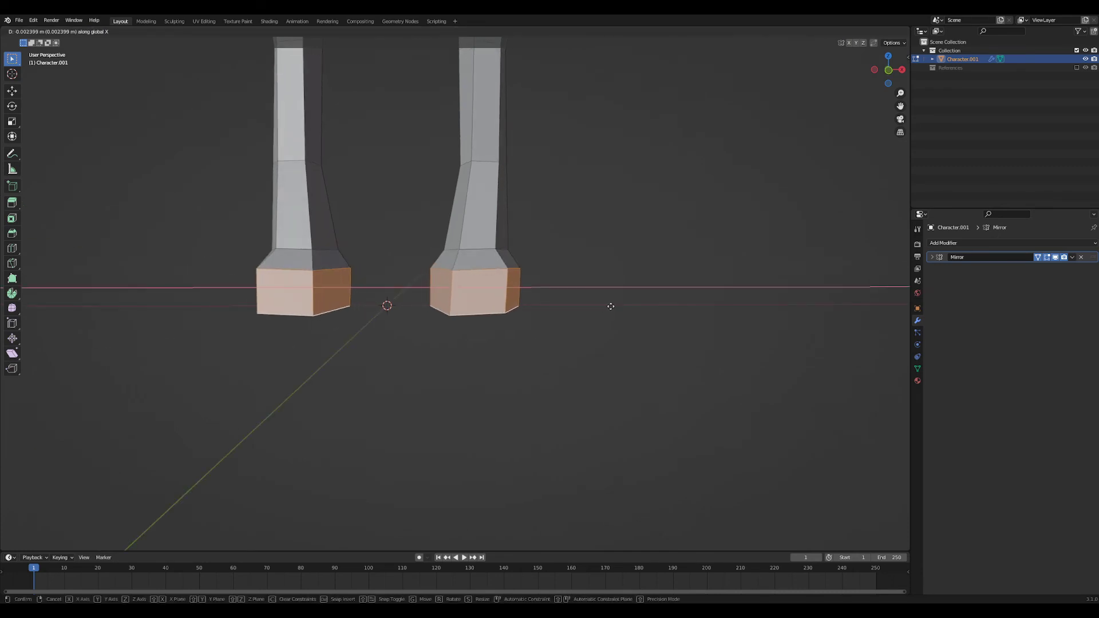
pyautogui.click(610, 306)
pyautogui.moveTo(565, 172); pyautogui.dragTo(520, 487, button='middle')
# - Return to Object Mode, review the full character and save the file
pyautogui.scroll(-4, 532, 292)
pyautogui.press('Tab')
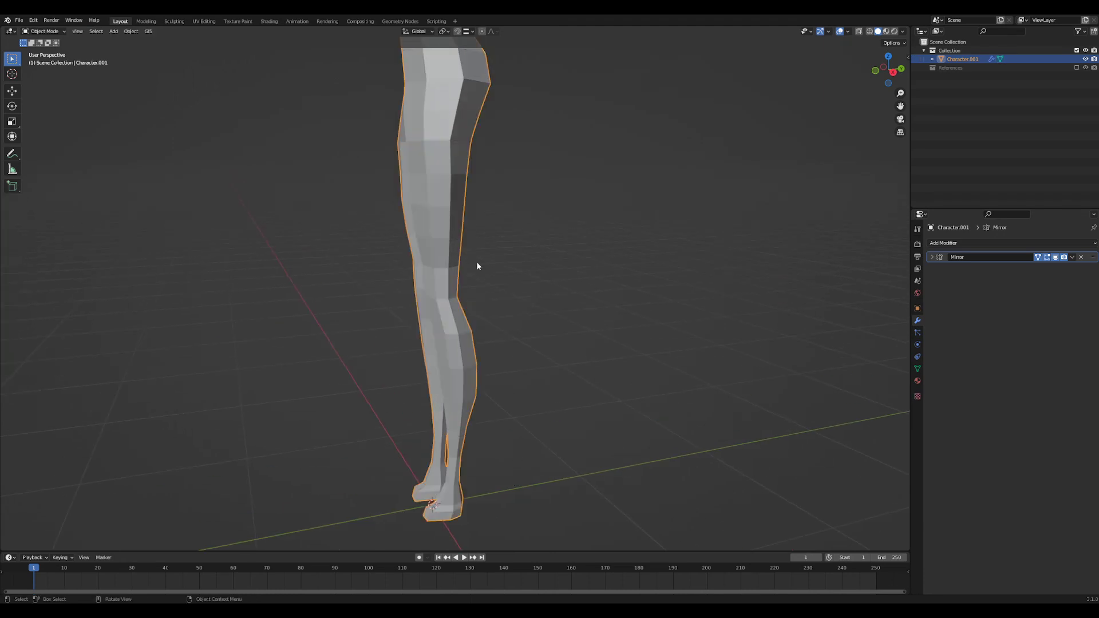
pyautogui.scroll(-8, 475, 271)
pyautogui.moveTo(468, 280); pyautogui.dragTo(532, 283, button='middle')
pyautogui.keyDown('shift'); pyautogui.moveTo(481, 398); pyautogui.dragTo(486, 438, button='middle'); pyautogui.keyUp('shift')
pyautogui.scroll(4, 480, 344)
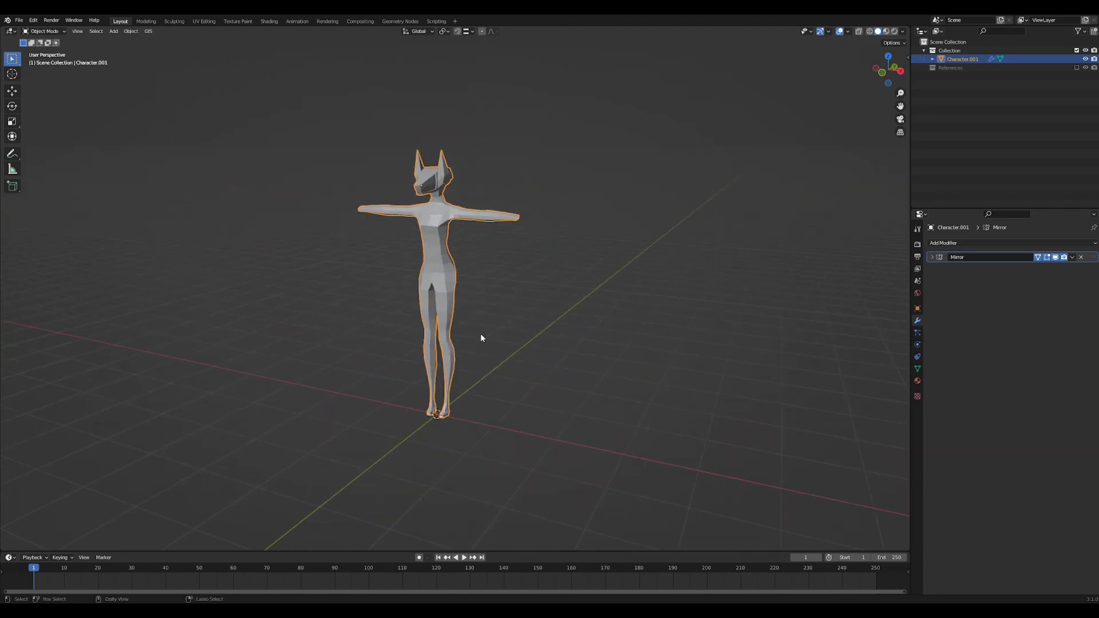
pyautogui.hotkey('ctrl', 's')
pyautogui.moveTo(452, 338); pyautogui.dragTo(442, 319, button='middle')
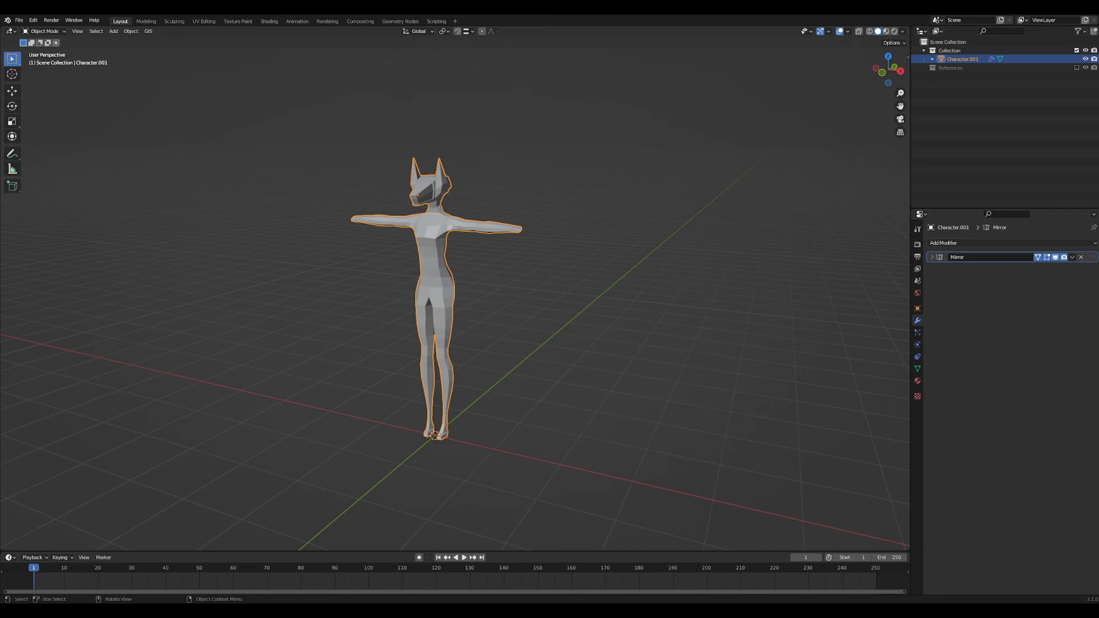
pyautogui.hotkey('alt', 'a')
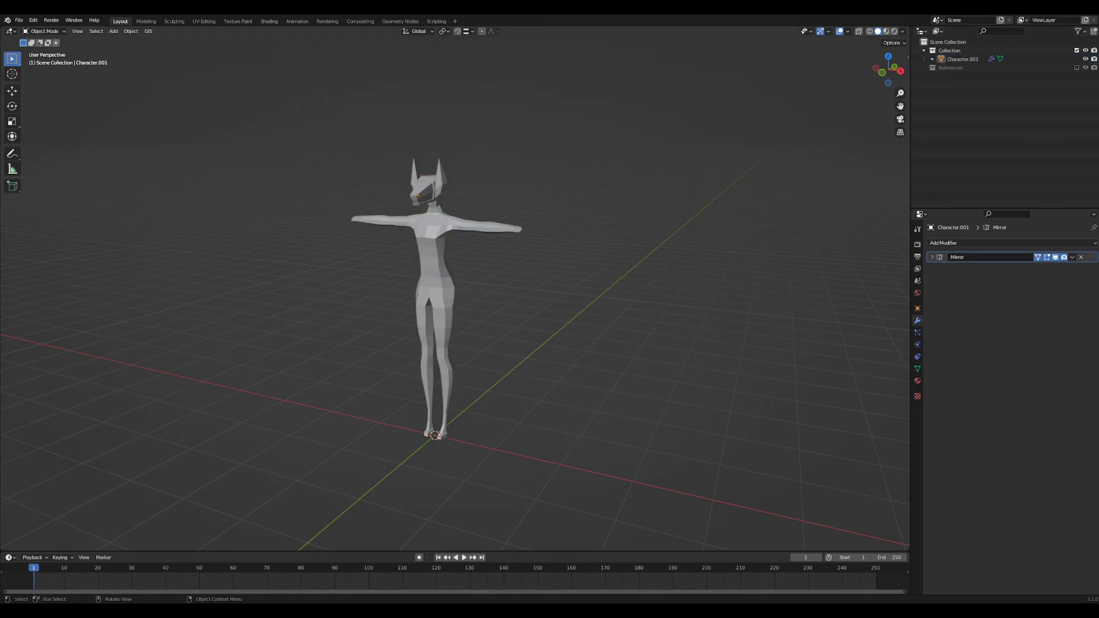
pyautogui.click(19, 20)
pyautogui.press('Escape')
pyautogui.press('a')
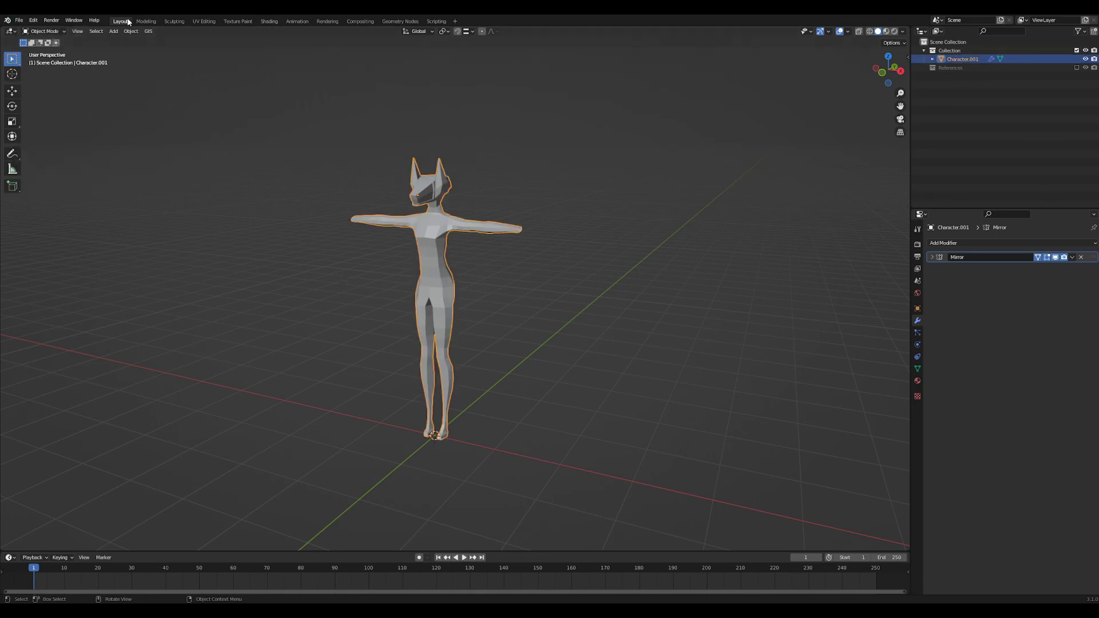
pyautogui.click(6, 20)
# - Try a Subdivision Surface modifier on the character with a viewport level of 3
pyautogui.scroll(6, 473, 310)
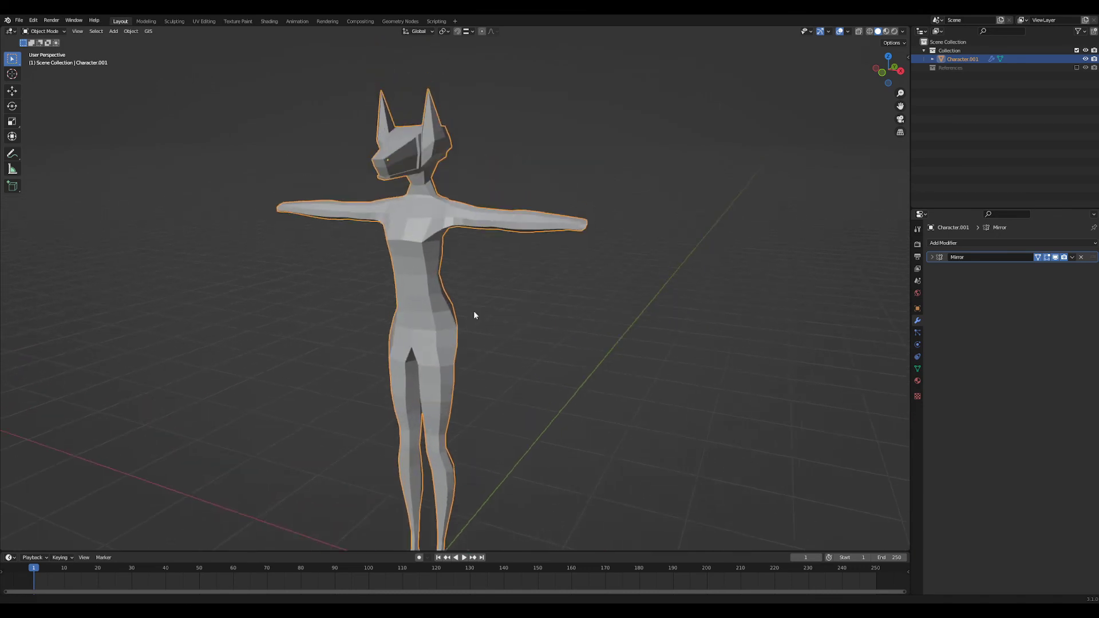
pyautogui.scroll(2, 542, 339)
pyautogui.click(959, 243)
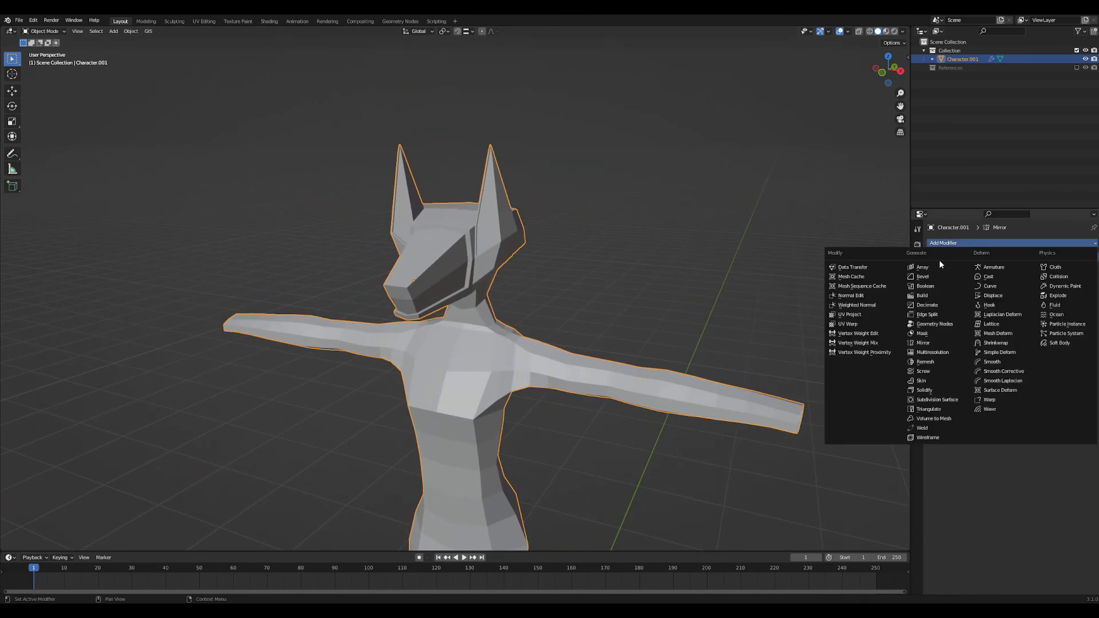
pyautogui.click(933, 399)
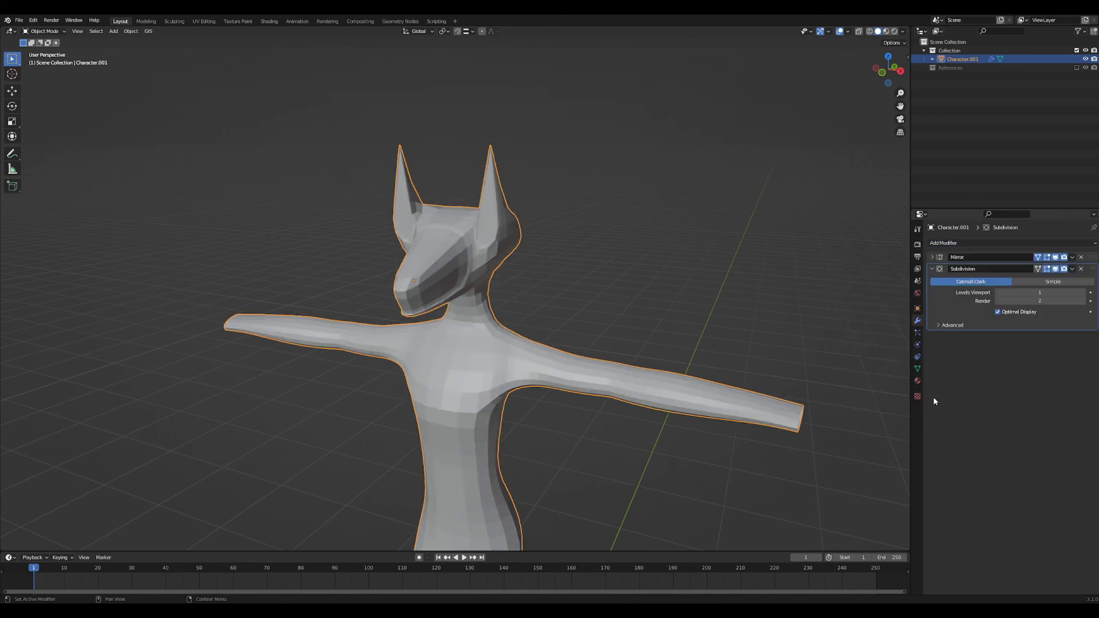
pyautogui.scroll(2, 753, 369)
pyautogui.click(1083, 293)
pyautogui.click(1082, 293)
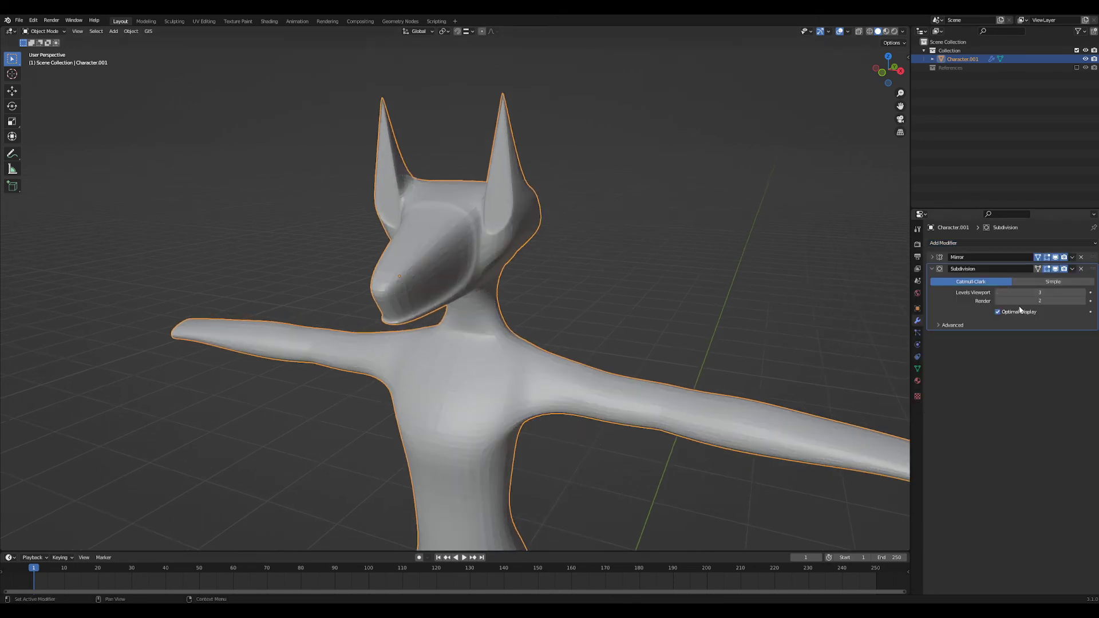
# - Check the subdivided head in Edit Mode and remove the Subdivision modifier
pyautogui.press('Tab')
pyautogui.moveTo(629, 332); pyautogui.dragTo(514, 311, button='middle')
pyautogui.scroll(5, 549, 280)
pyautogui.keyDown('shift'); pyautogui.moveTo(572, 258); pyautogui.dragTo(639, 359, button='middle'); pyautogui.keyUp('shift')
pyautogui.click(1081, 269)
pyautogui.scroll(-3, 623, 287)
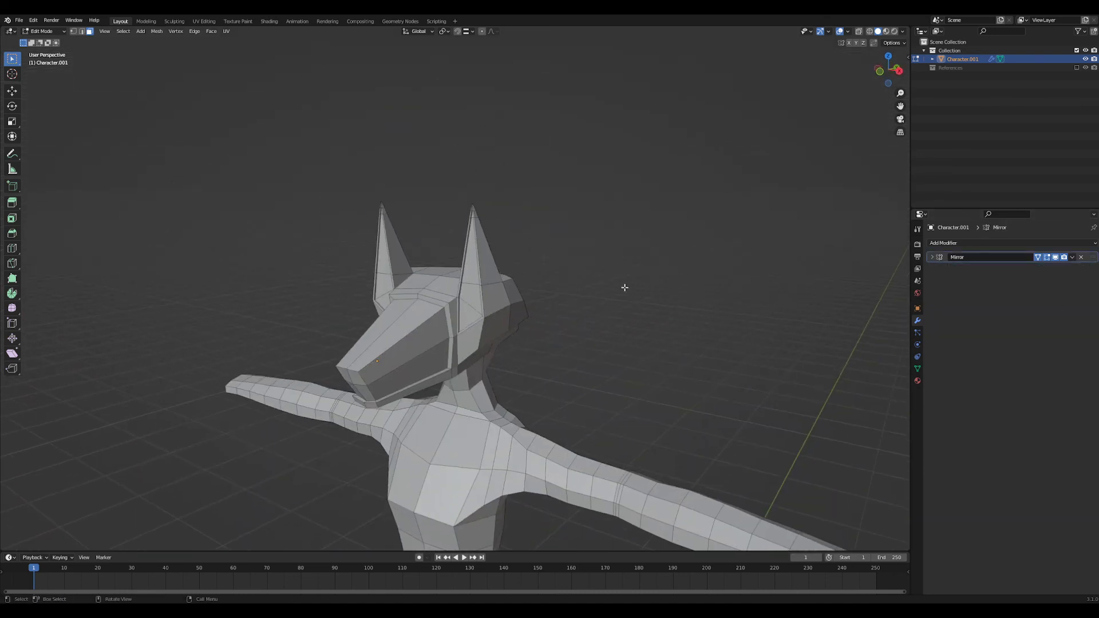
# - Export the character from Object Mode as a Wavefront OBJ file and quit Blender
pyautogui.scroll(3, 570, 386)
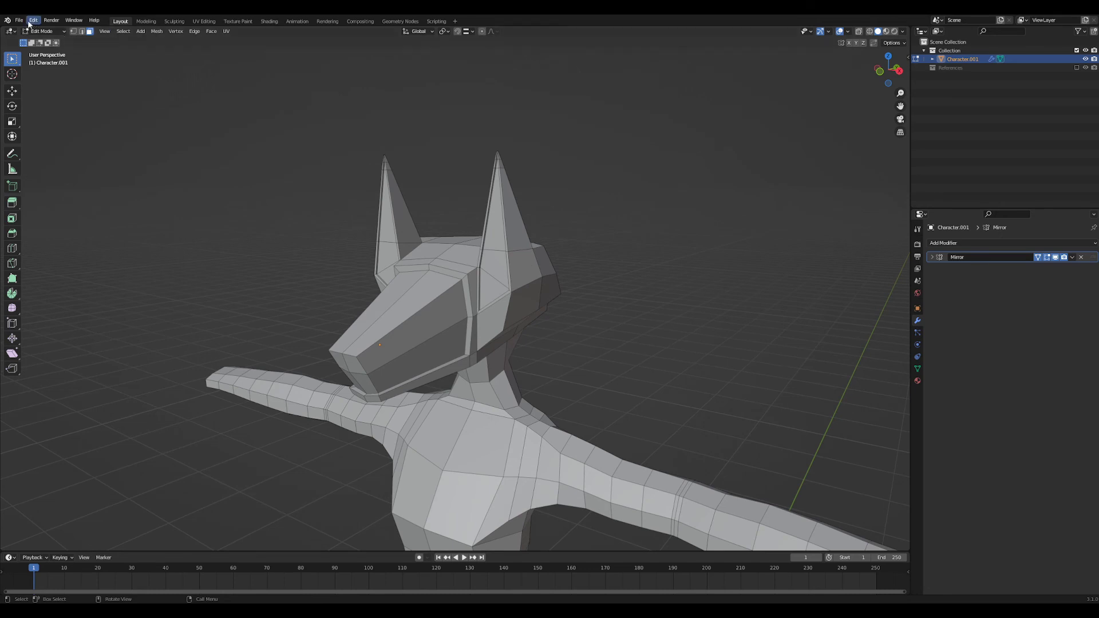
pyautogui.click(18, 21)
pyautogui.moveTo(47, 142)
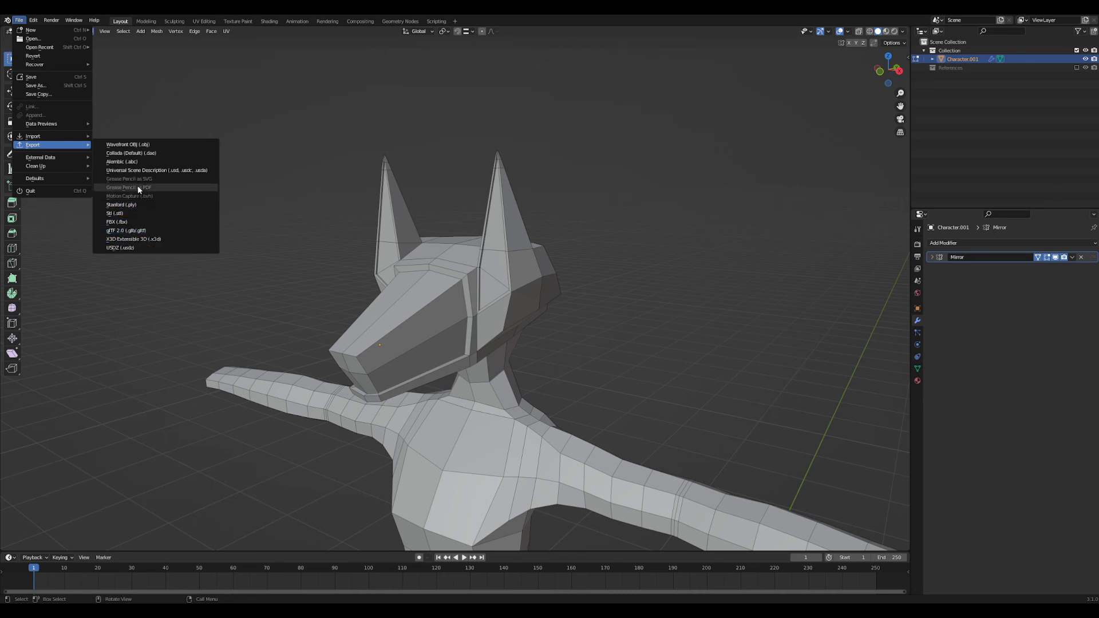
pyautogui.press('KP_3')
pyautogui.press('Tab')
pyautogui.moveTo(311, 249); pyautogui.dragTo(362, 304, button='middle')
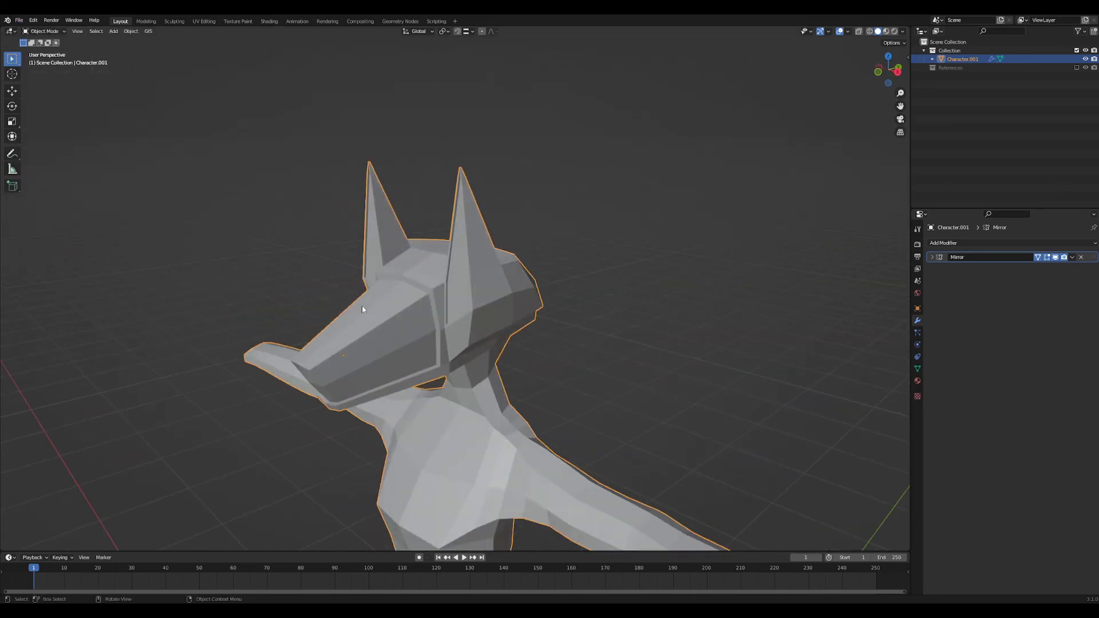
pyautogui.click(19, 20)
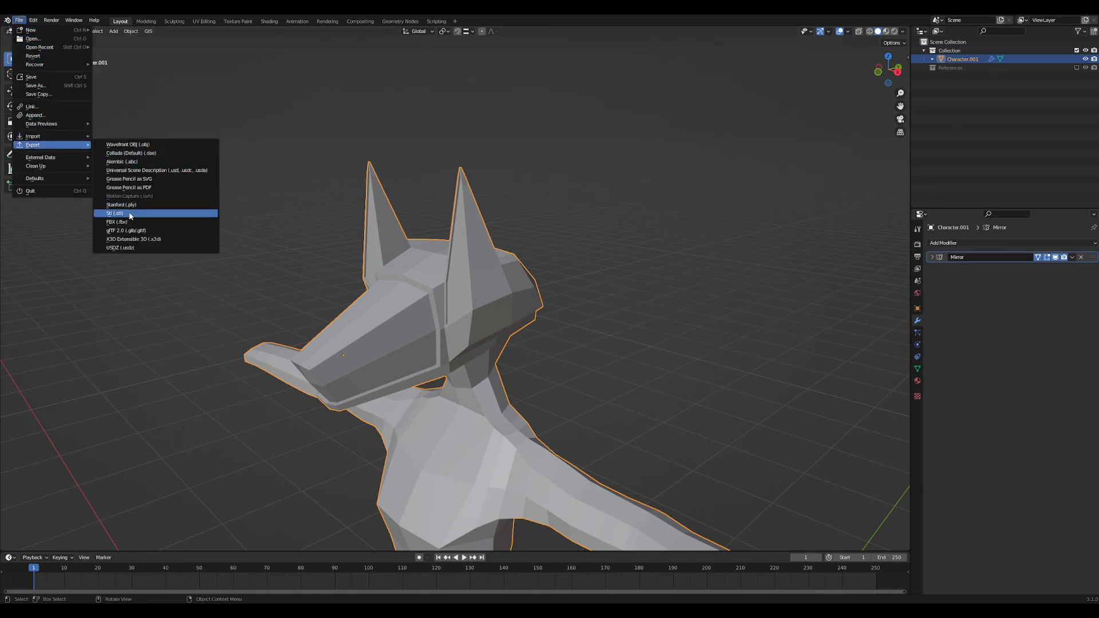
pyautogui.click(137, 145)
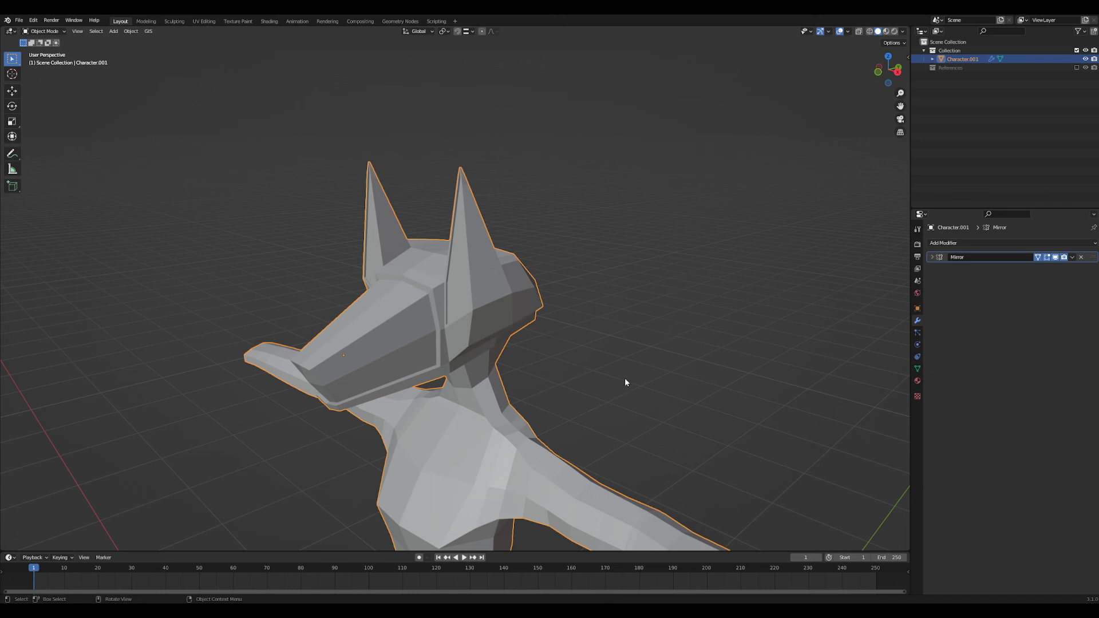
pyautogui.hotkey('ctrl', 'q')
pyautogui.click(580, 324)
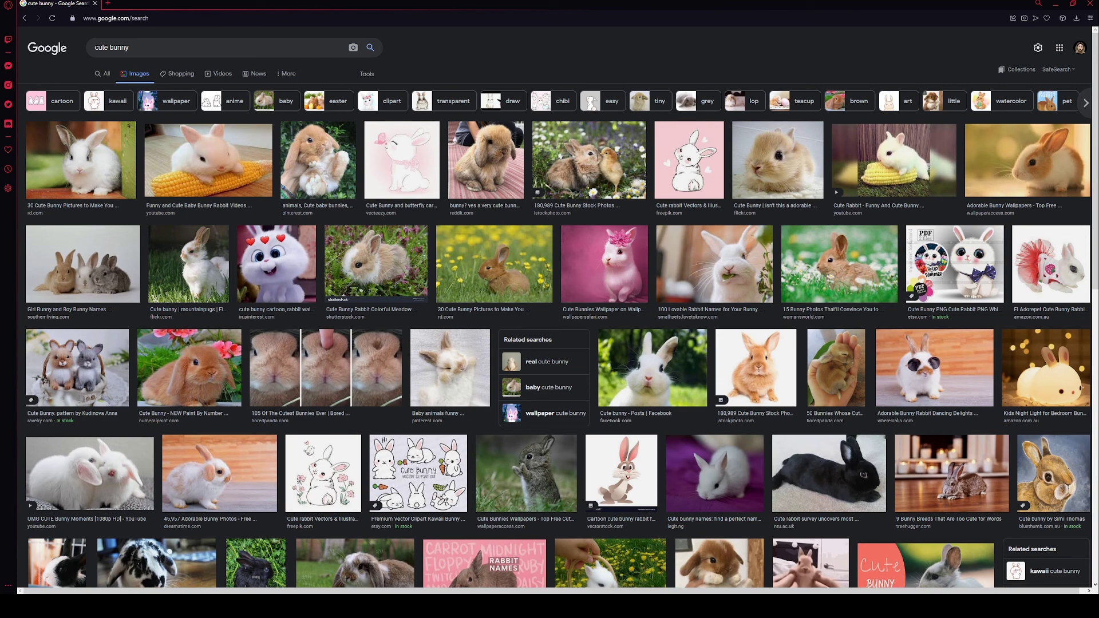
# - Preview the brown lop-eared bunny photo from Reddit in the browser's image results
pyautogui.click(486, 160)
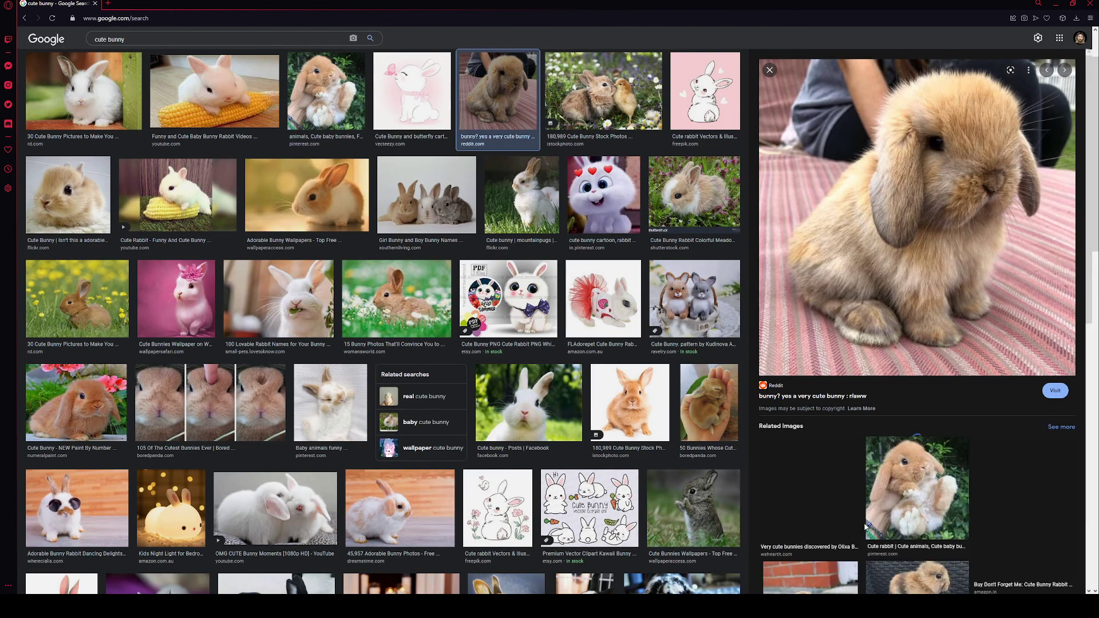